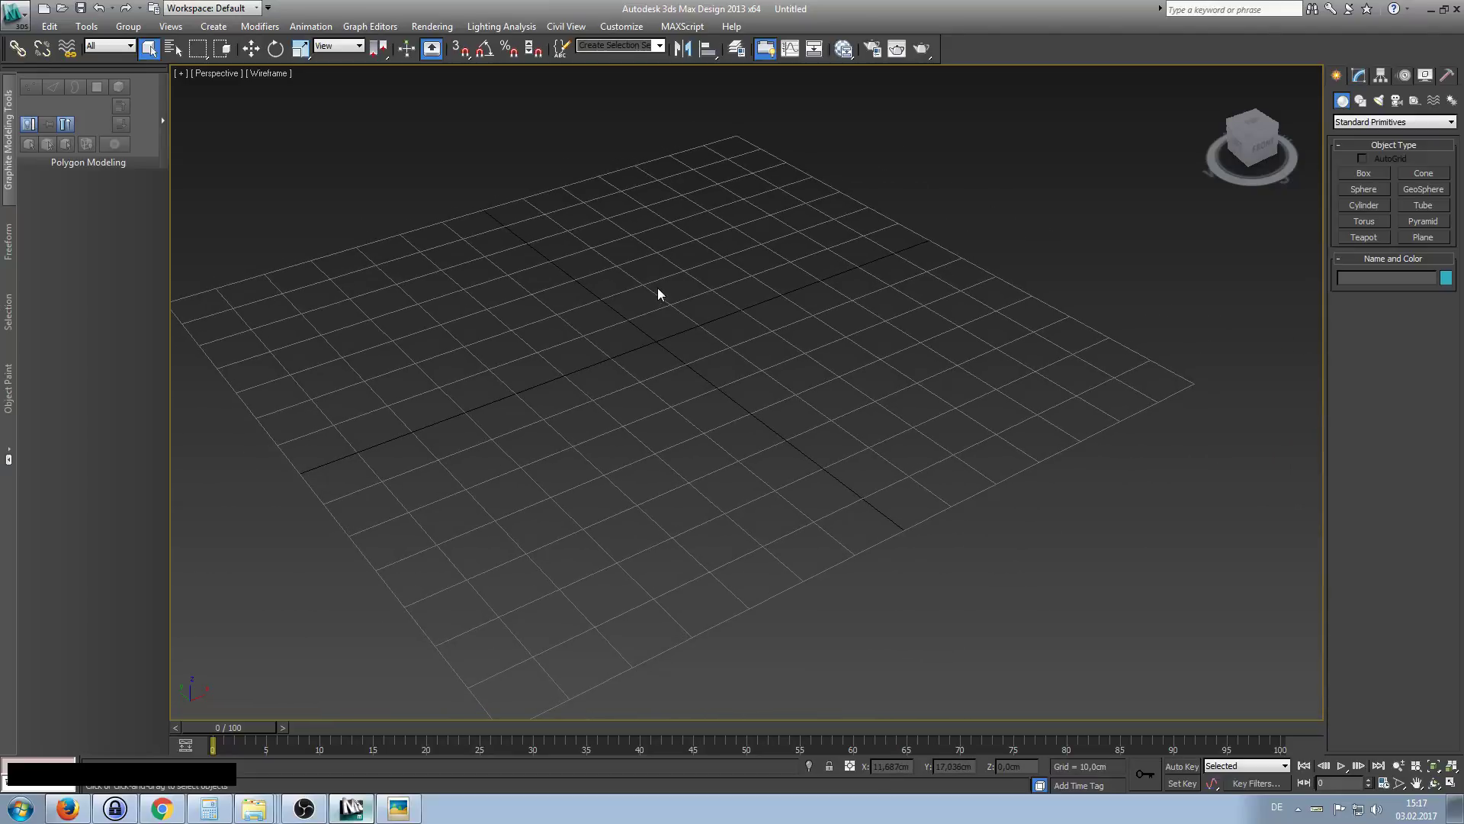
# Practise orbiting, zooming and panning the empty perspective view, and restore the grid with Zoom Extents.
pyautogui.press('alt')
pyautogui.press('alt')
pyautogui.keyDown('alt'); pyautogui.moveTo(630, 286); pyautogui.dragTo(667, 300, button='middle'); pyautogui.keyUp('alt')
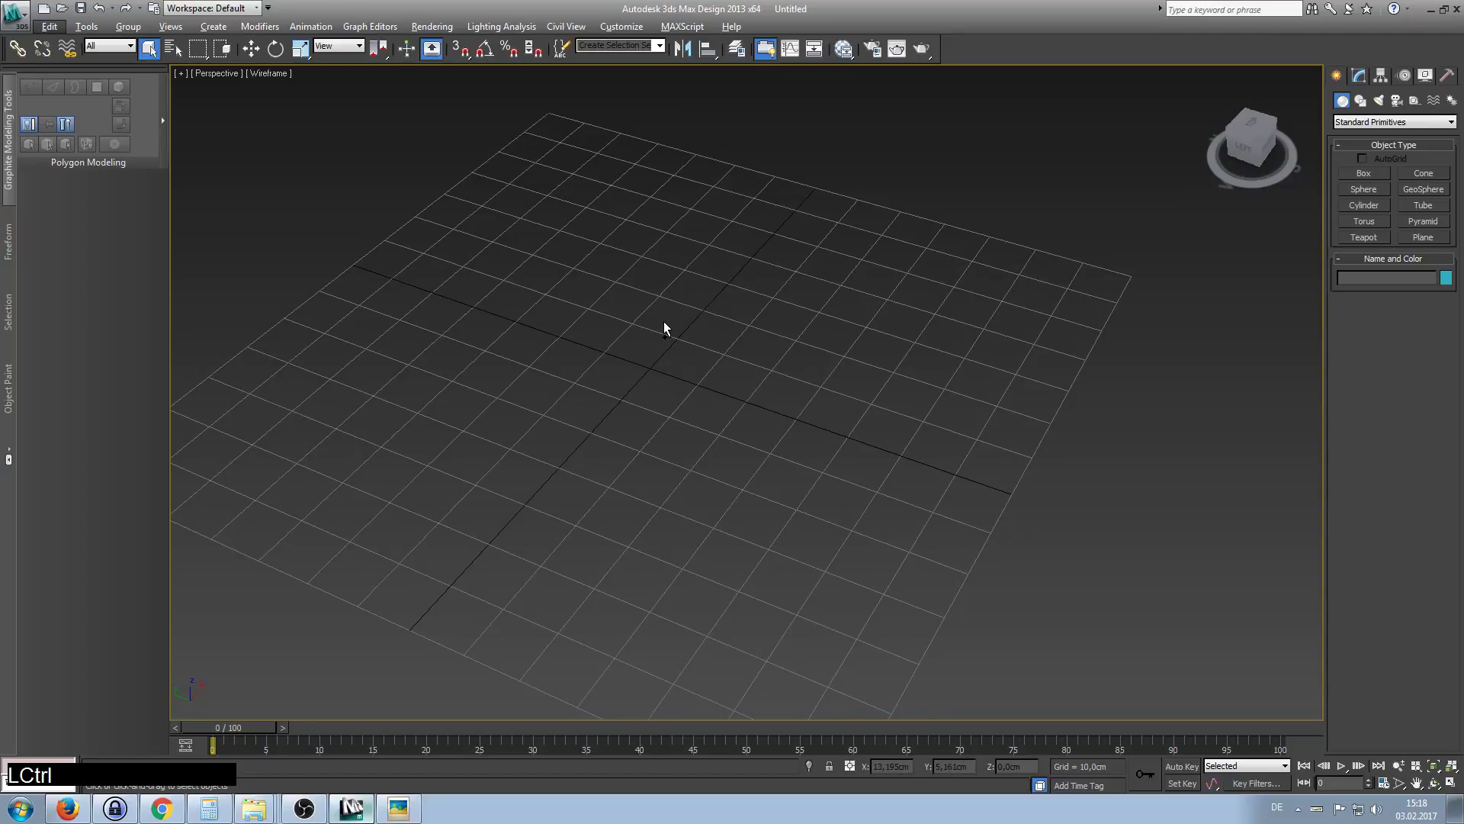
pyautogui.keyDown('ctrl'); pyautogui.keyDown('alt'); pyautogui.moveTo(665, 326); pyautogui.dragTo(775, 325, button='middle'); pyautogui.keyUp('alt'); pyautogui.keyUp('ctrl')
pyautogui.press('alt')
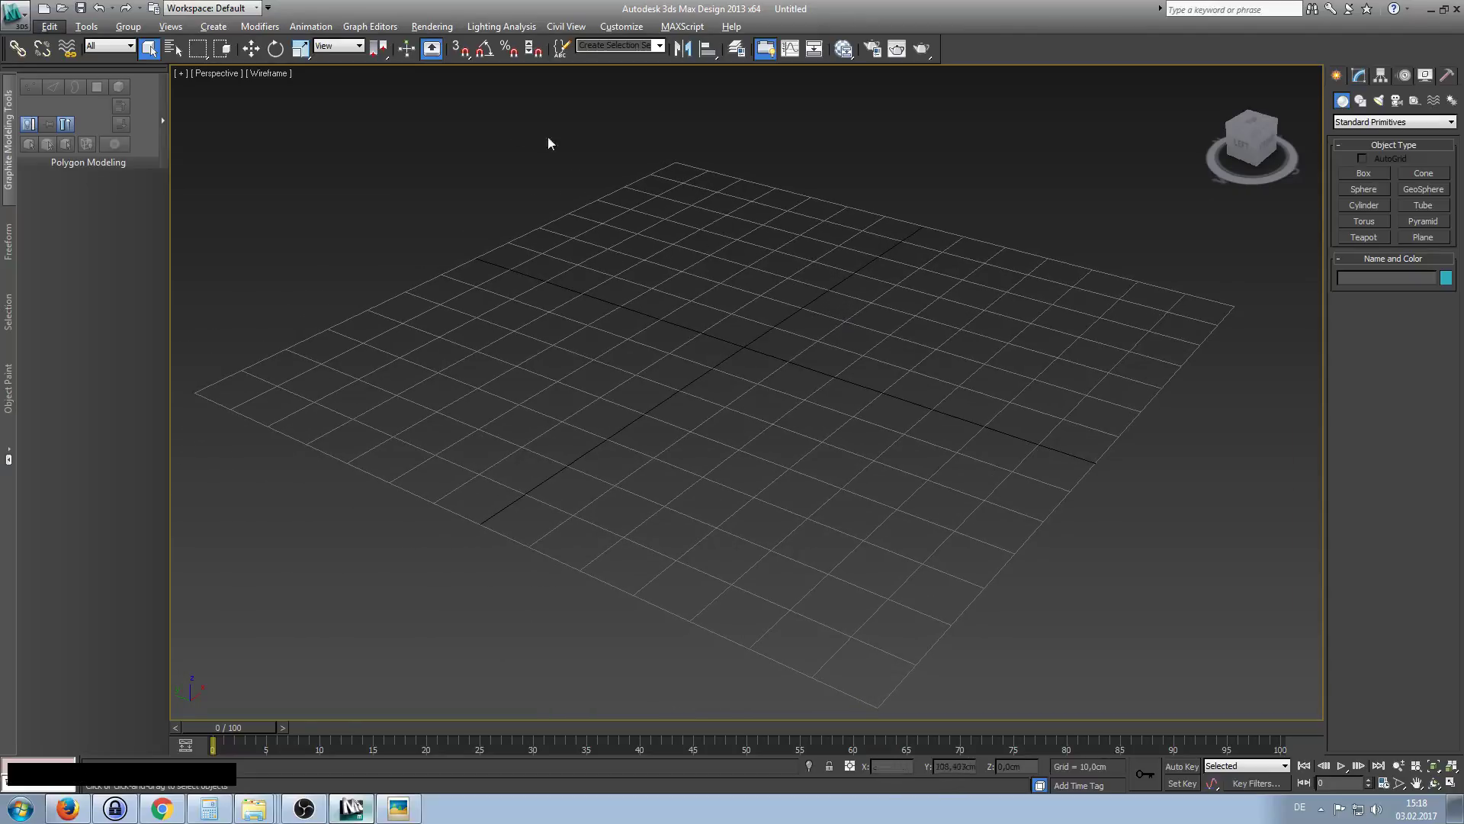
pyautogui.moveTo(812, 339); pyautogui.dragTo(1083, 351, button='middle')
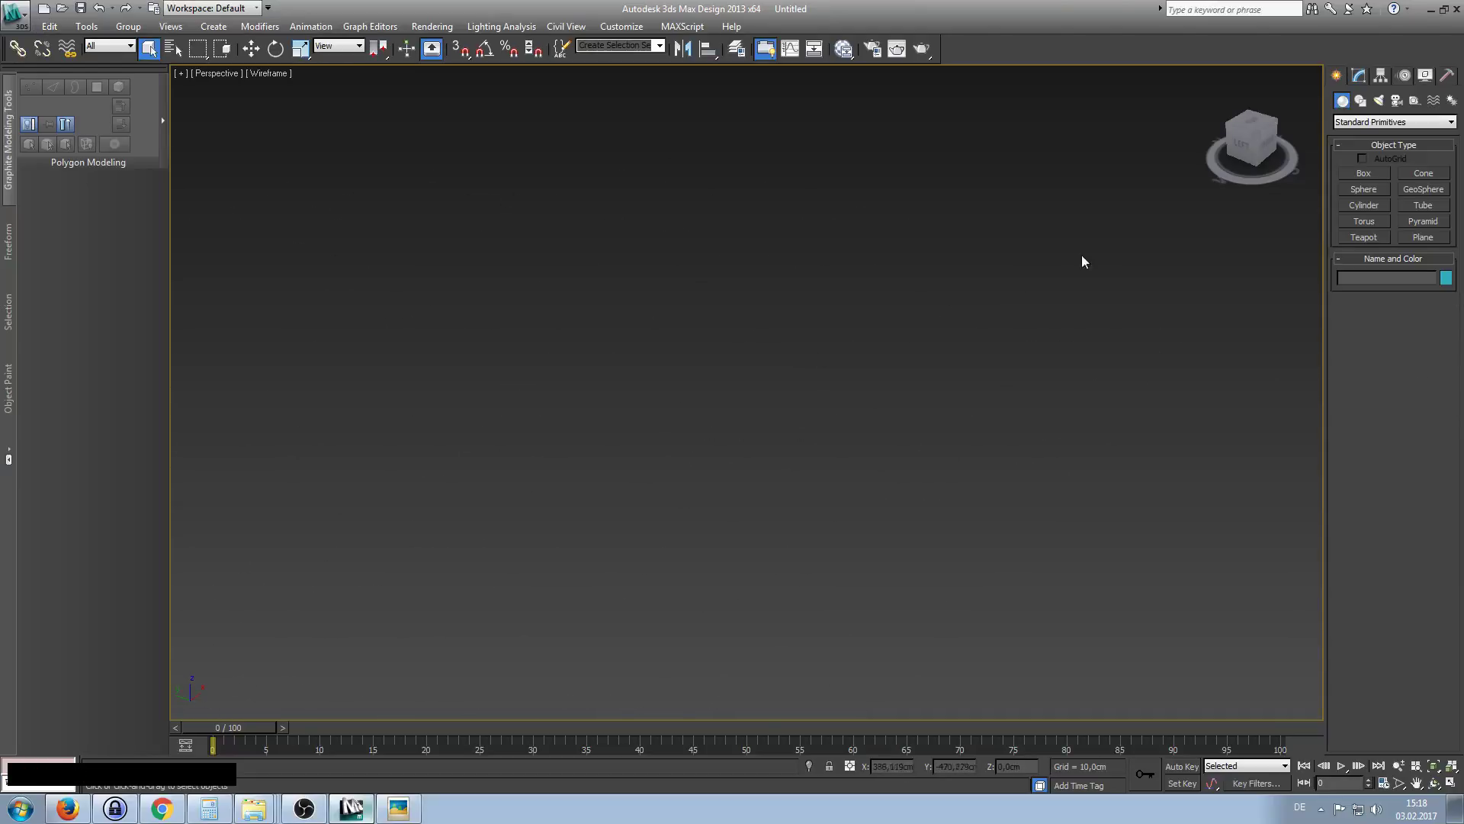
pyautogui.click(1434, 767)
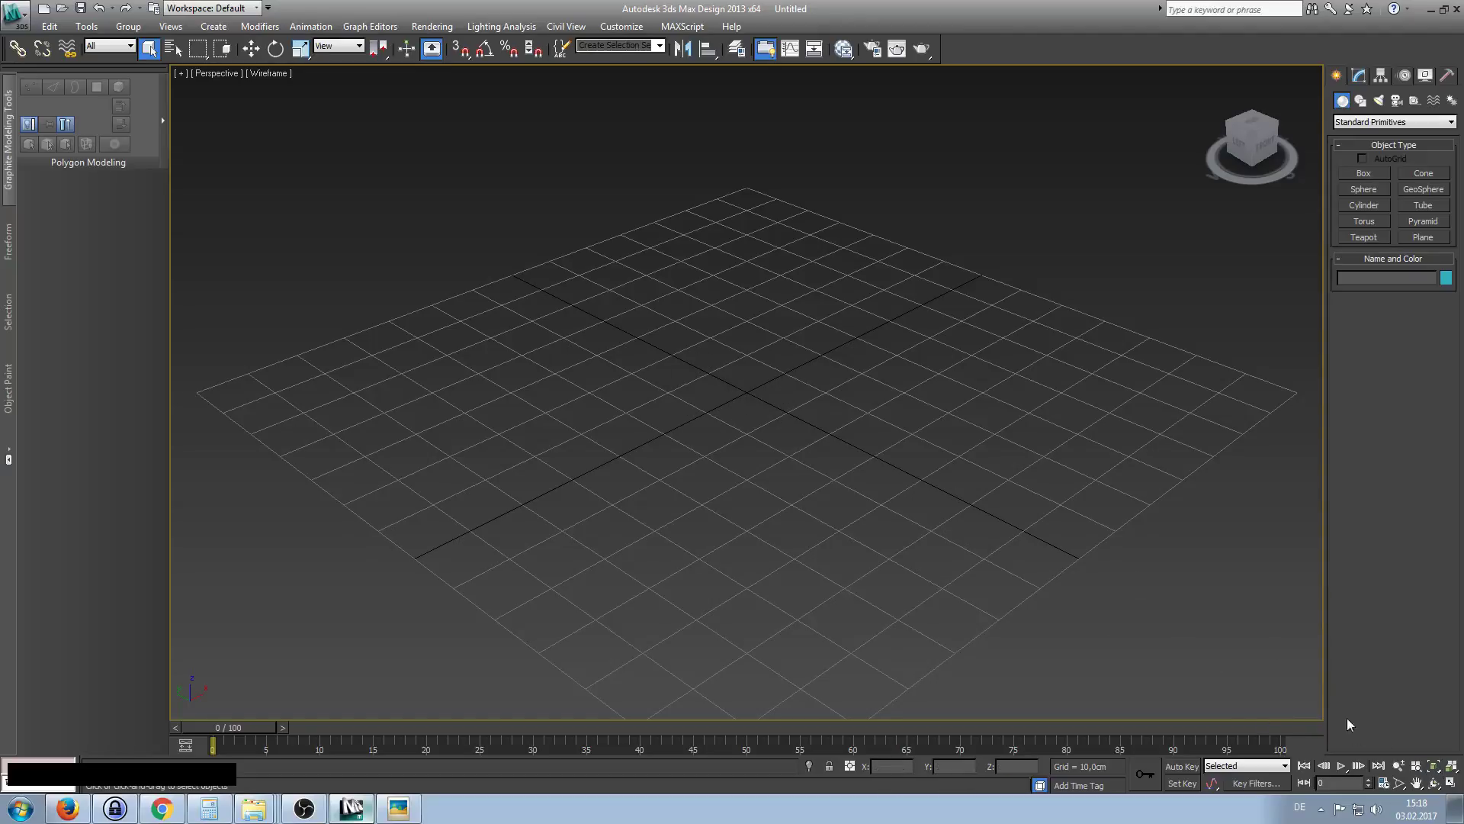
pyautogui.click(1436, 770)
pyautogui.keyDown('alt'); pyautogui.moveTo(889, 409); pyautogui.dragTo(835, 452, button='middle'); pyautogui.keyUp('alt')
pyautogui.keyDown('alt'); pyautogui.moveTo(986, 433); pyautogui.dragTo(939, 404, button='middle'); pyautogui.keyUp('alt')
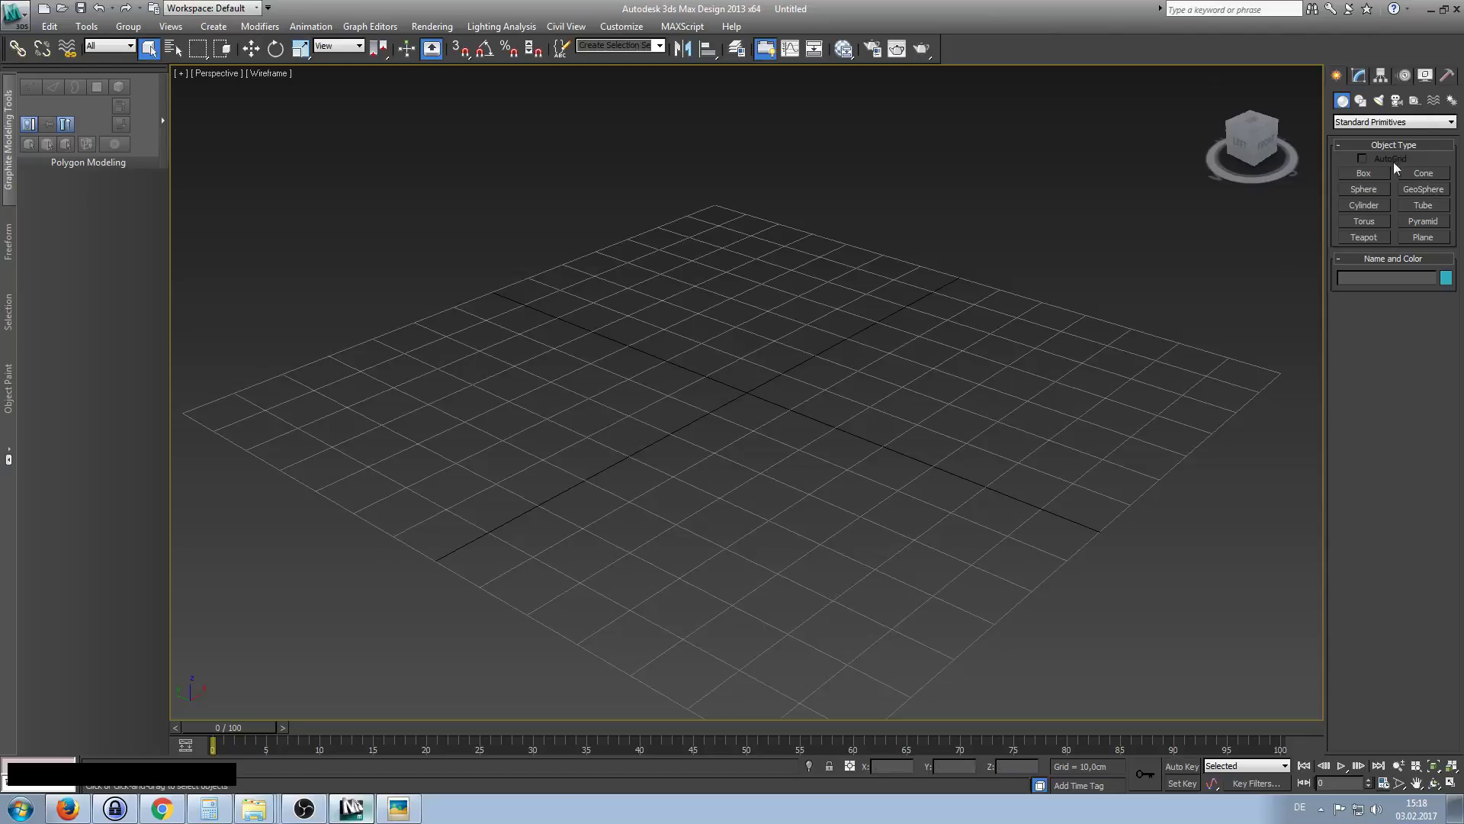
pyautogui.click(1358, 77)
pyautogui.click(1380, 77)
pyautogui.click(1337, 77)
pyautogui.click(1360, 77)
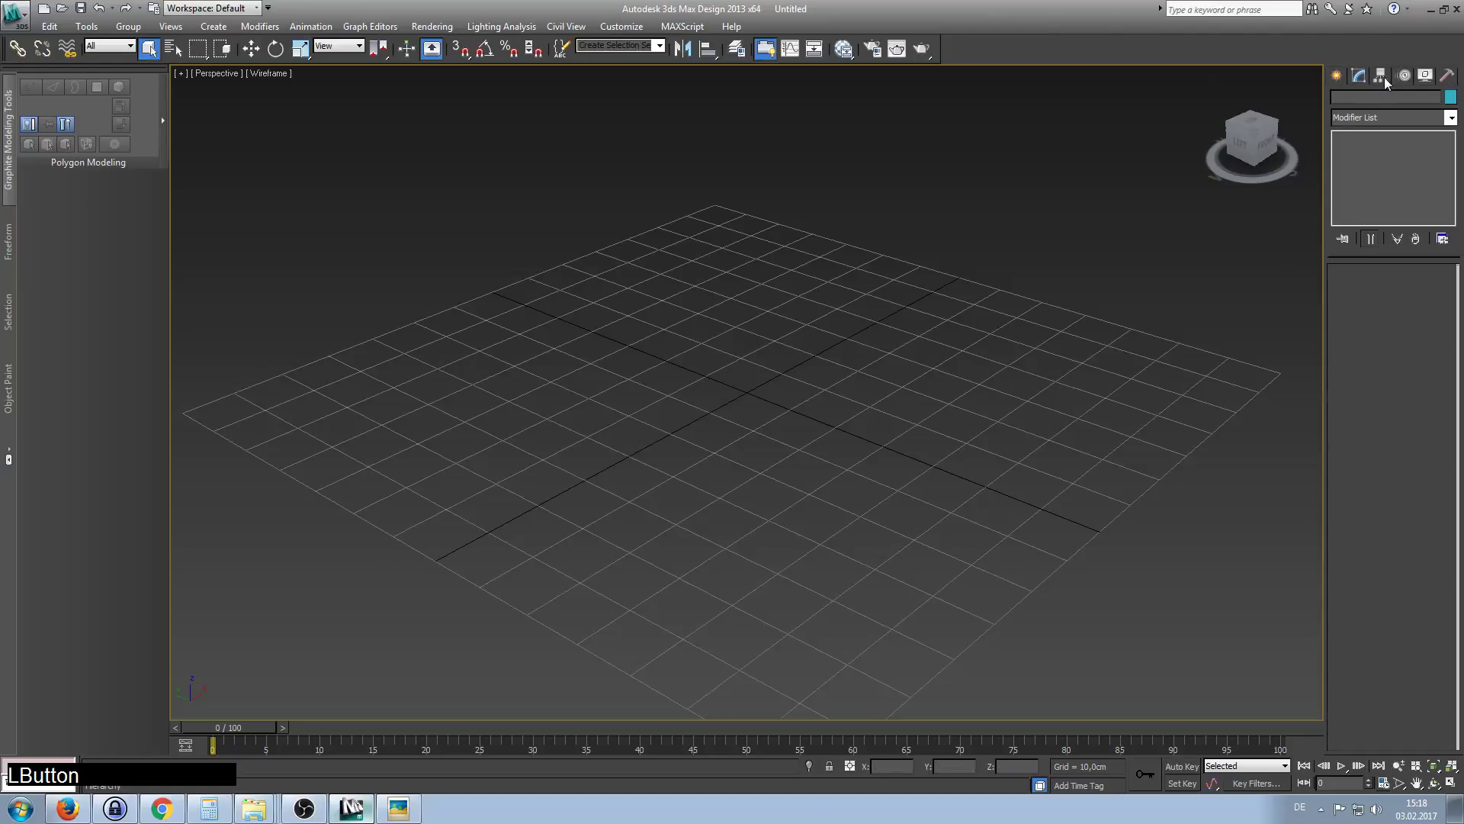
pyautogui.click(1373, 76)
pyautogui.click(1361, 77)
pyautogui.click(1338, 75)
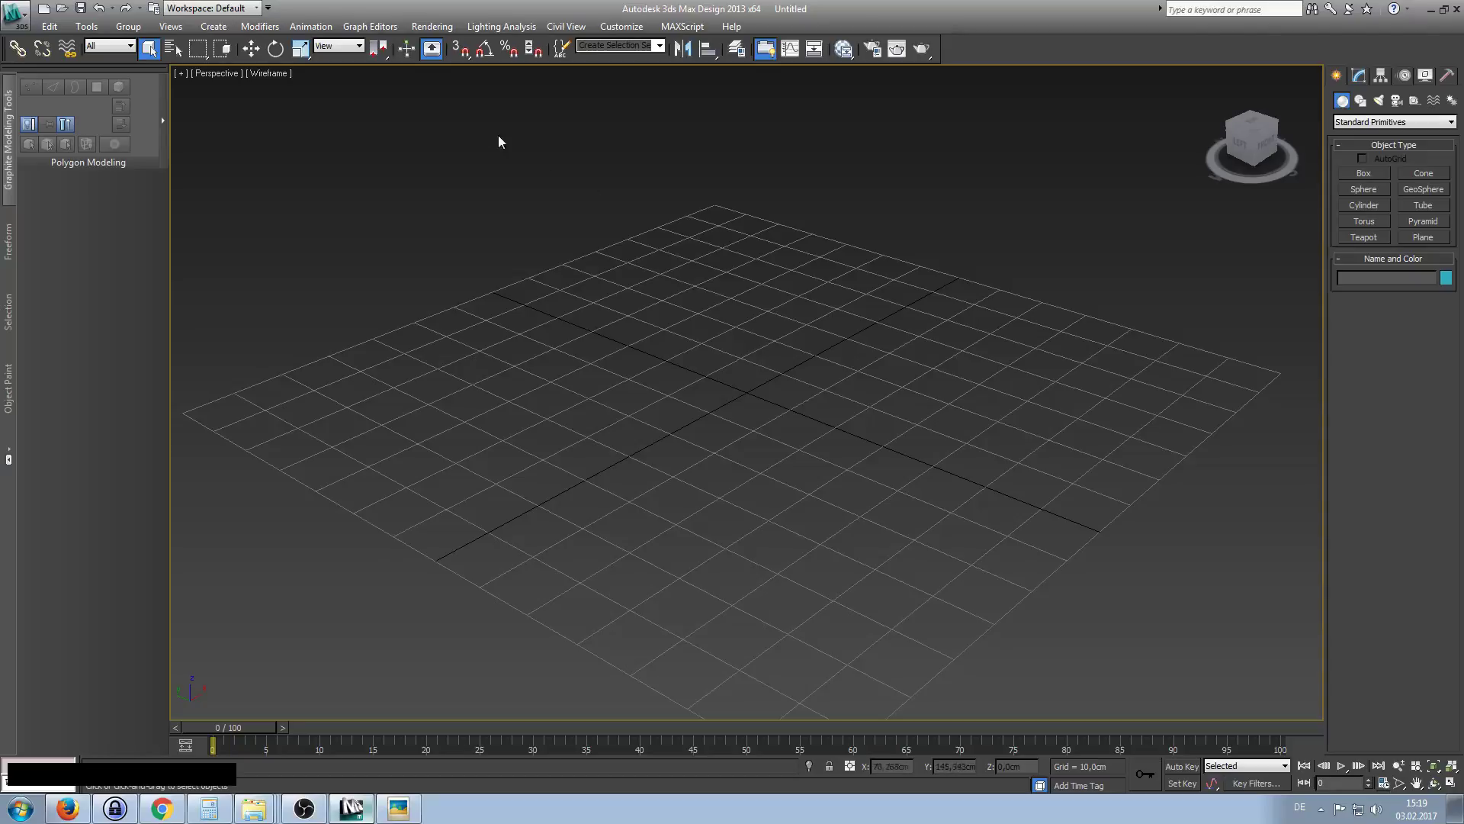
pyautogui.click(295, 26)
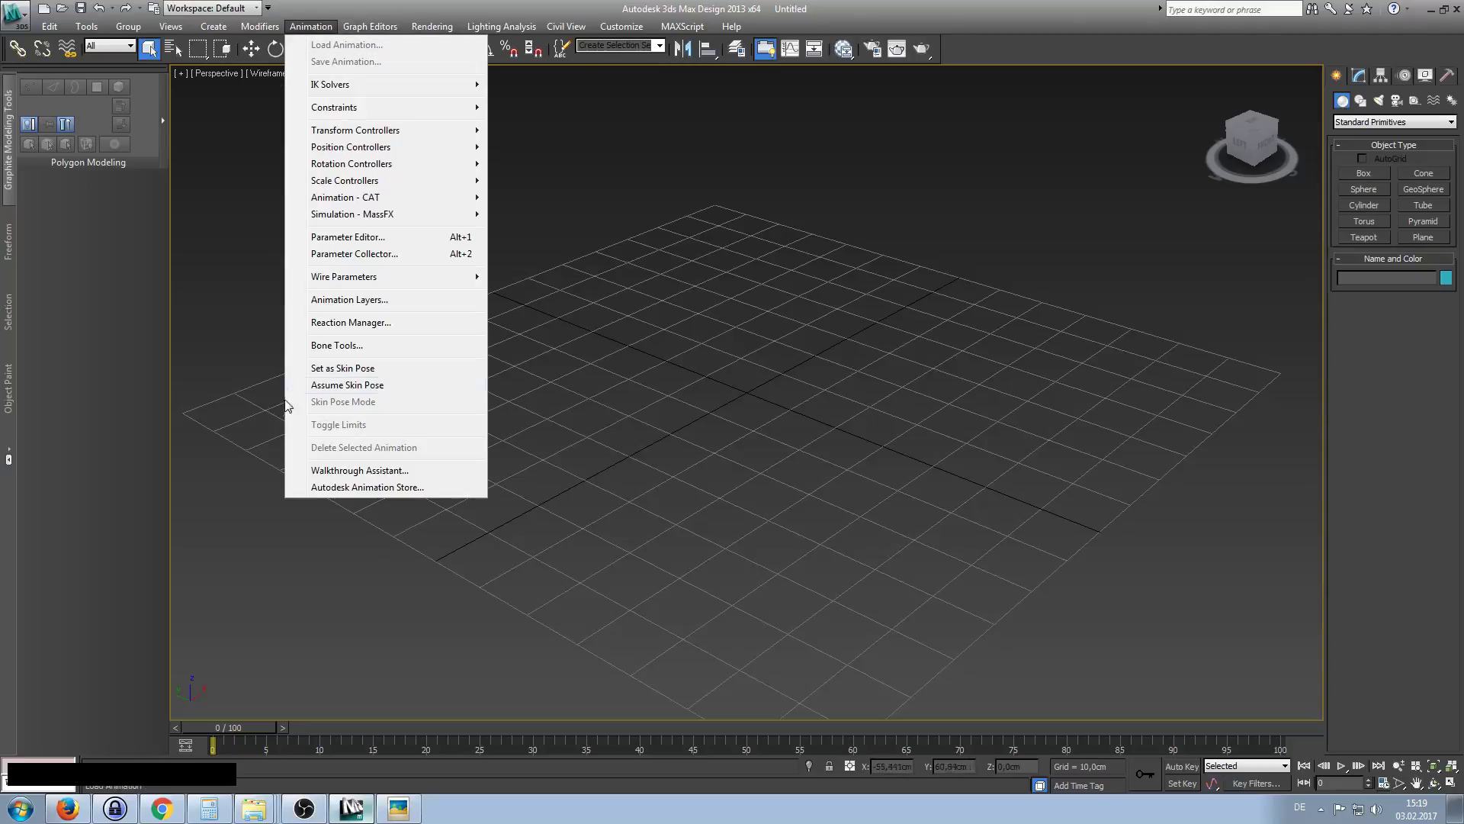
pyautogui.click(319, 26)
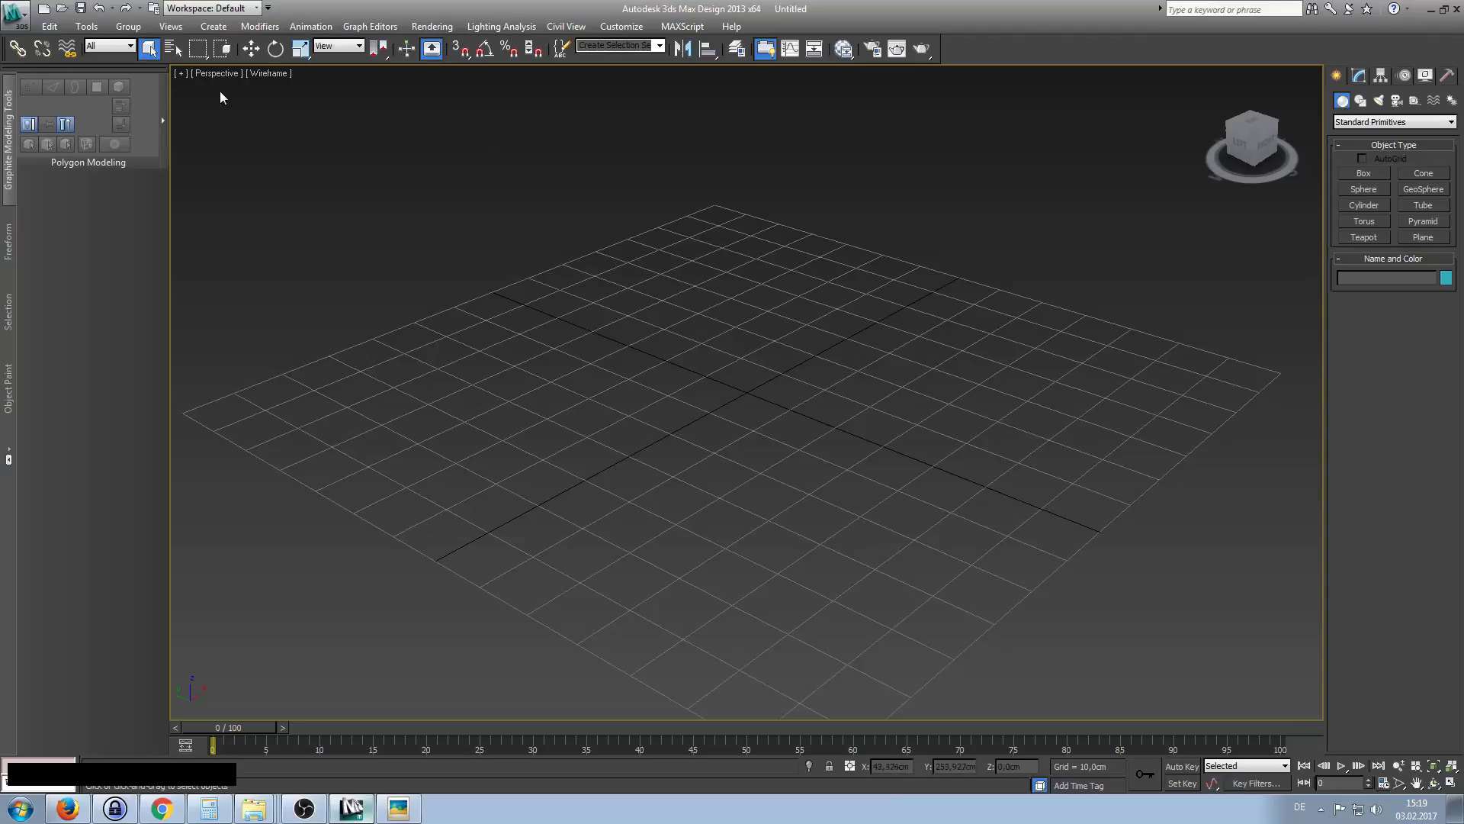
pyautogui.click(180, 74)
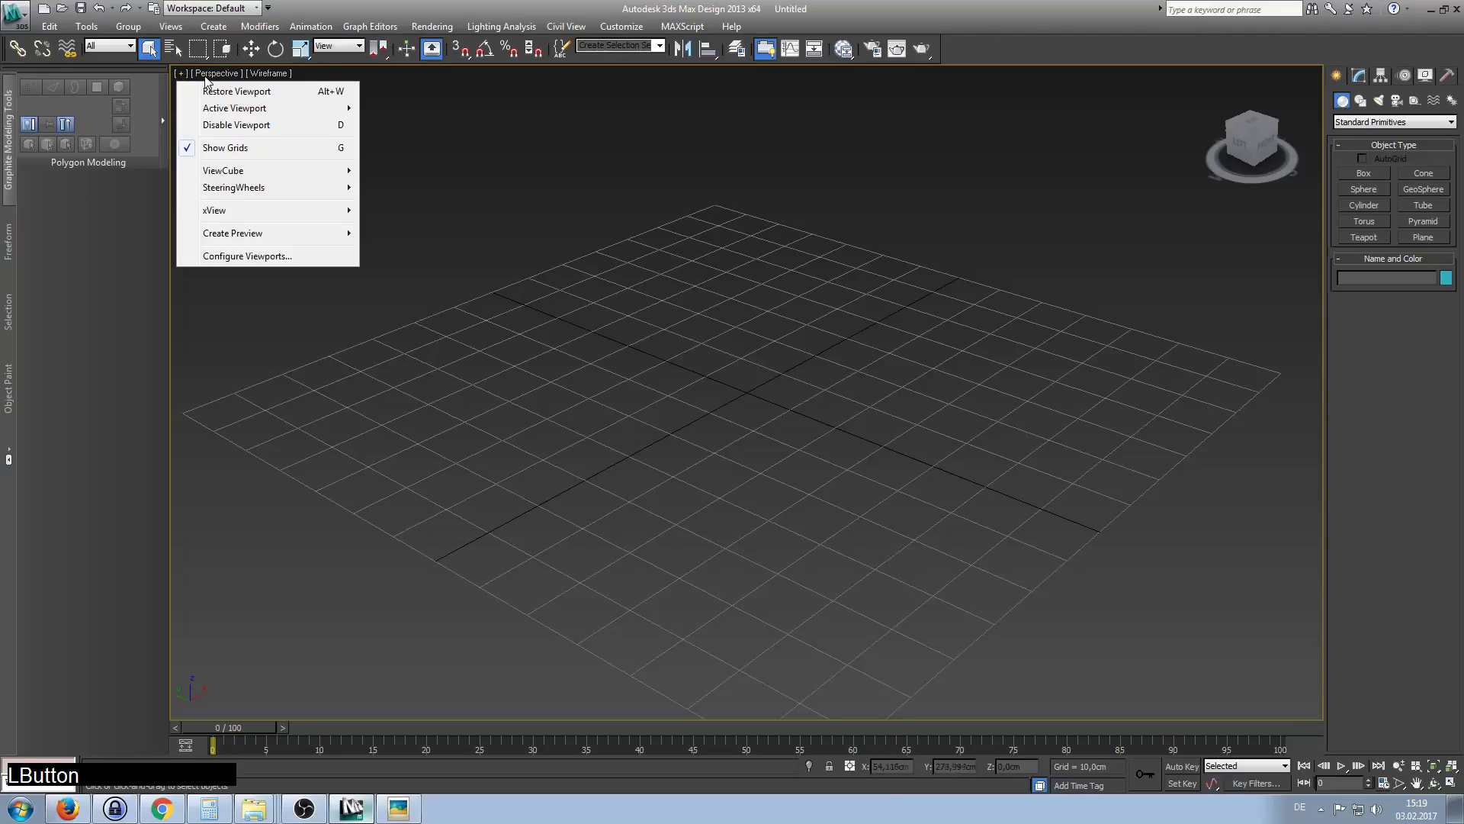
pyautogui.click(204, 75)
pyautogui.click(276, 74)
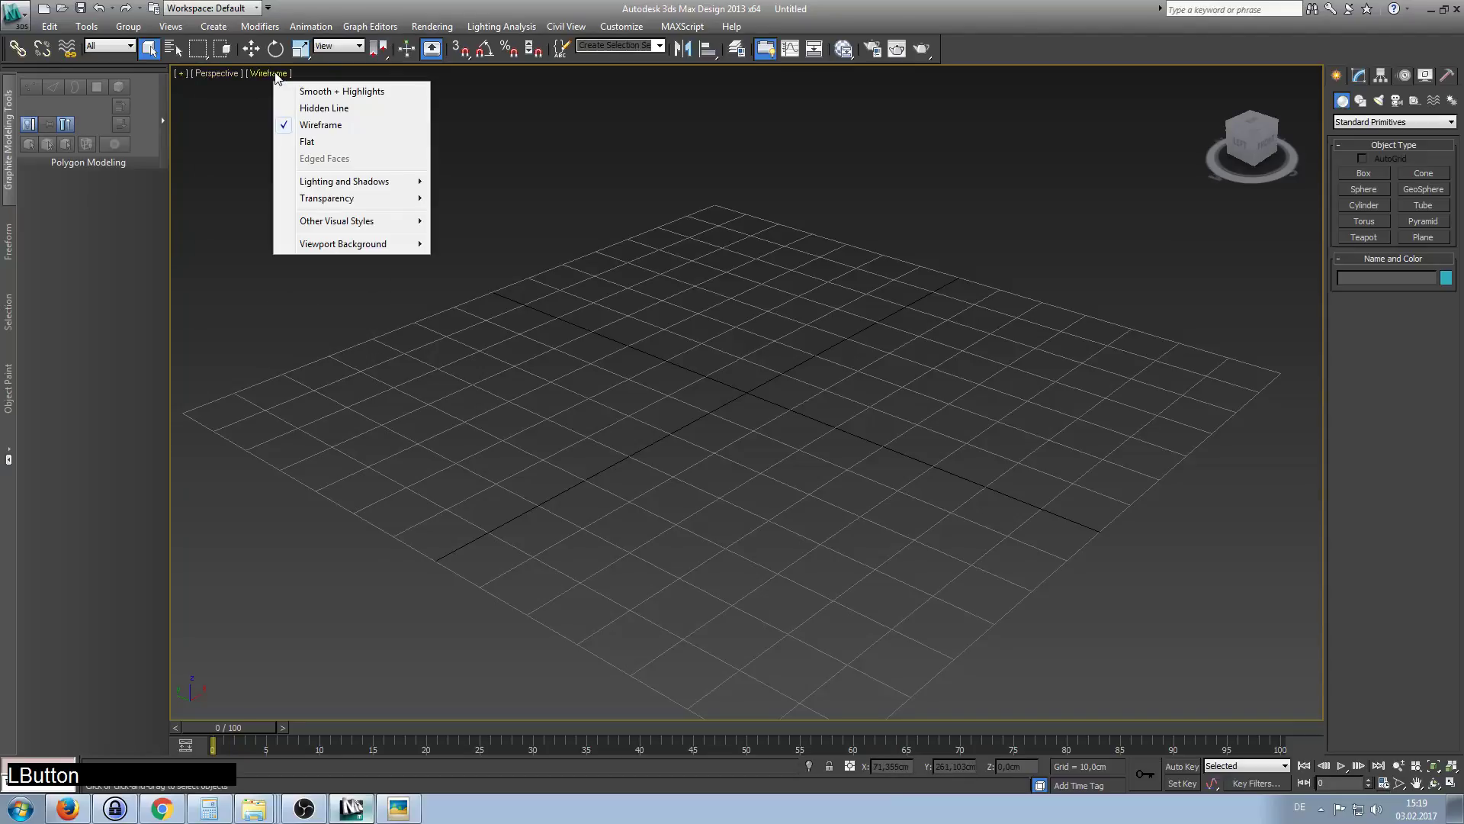
pyautogui.click(275, 74)
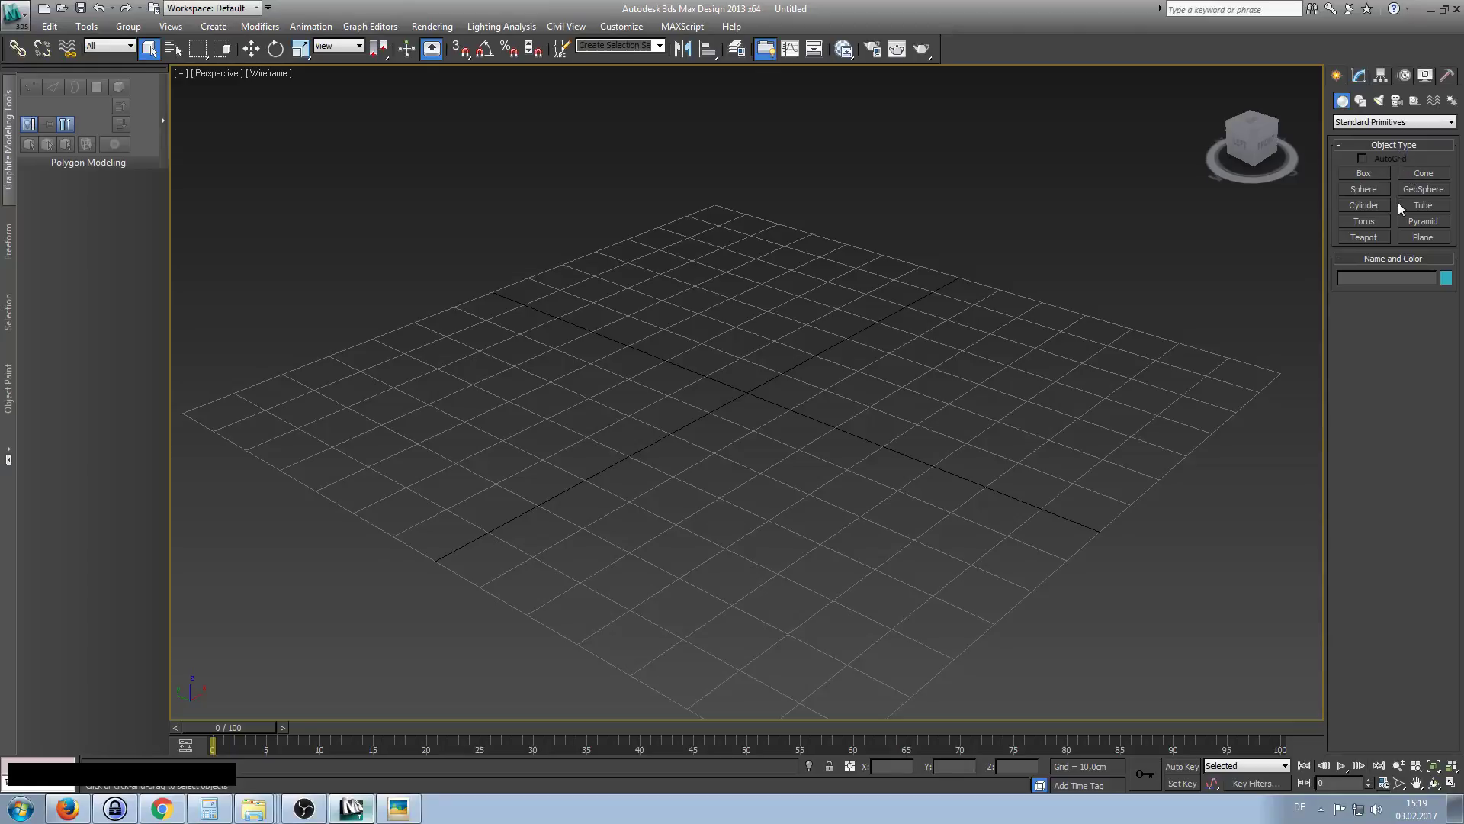
# Create a box about 63.5 cm long, 41.4 cm wide and 36.5 cm high near the centre of the grid.
pyautogui.click(1338, 77)
pyautogui.click(1362, 174)
pyautogui.moveTo(668, 336); pyautogui.dragTo(790, 531)
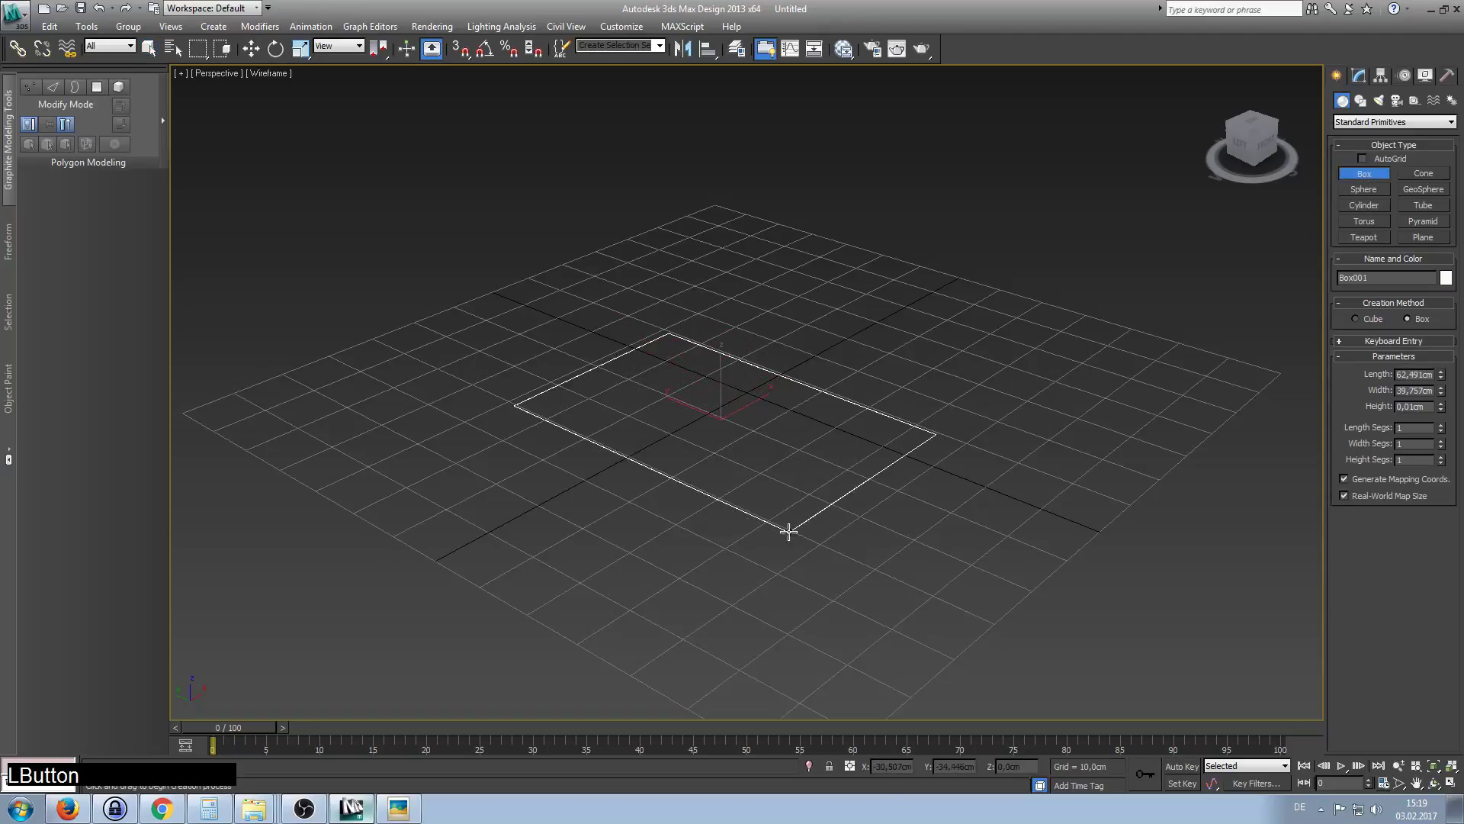
pyautogui.click(802, 351)
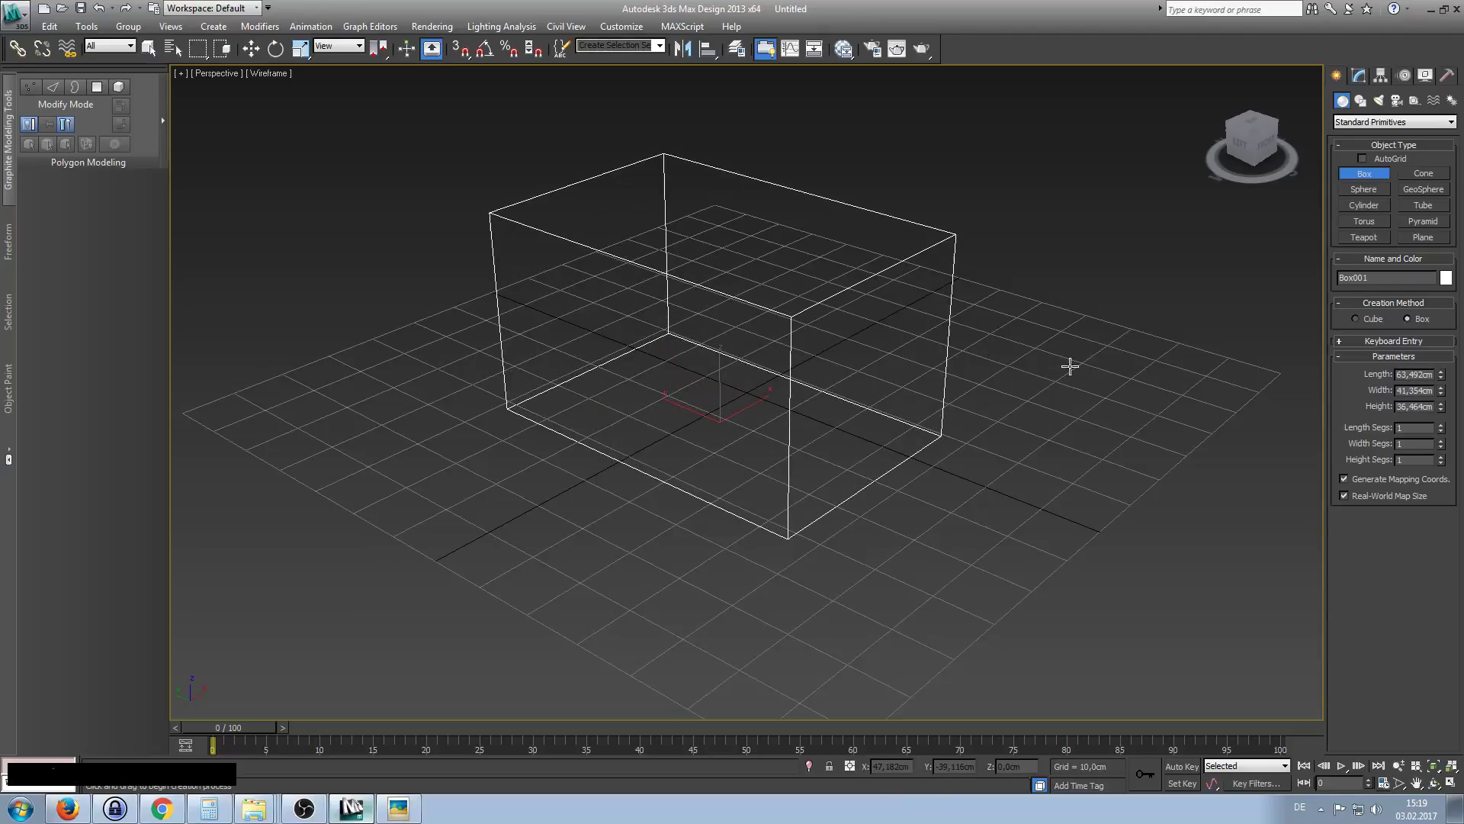
# Switch the perspective view from wireframe to Smooth + Highlights shading, and deselect the box.
pyautogui.press('F3')
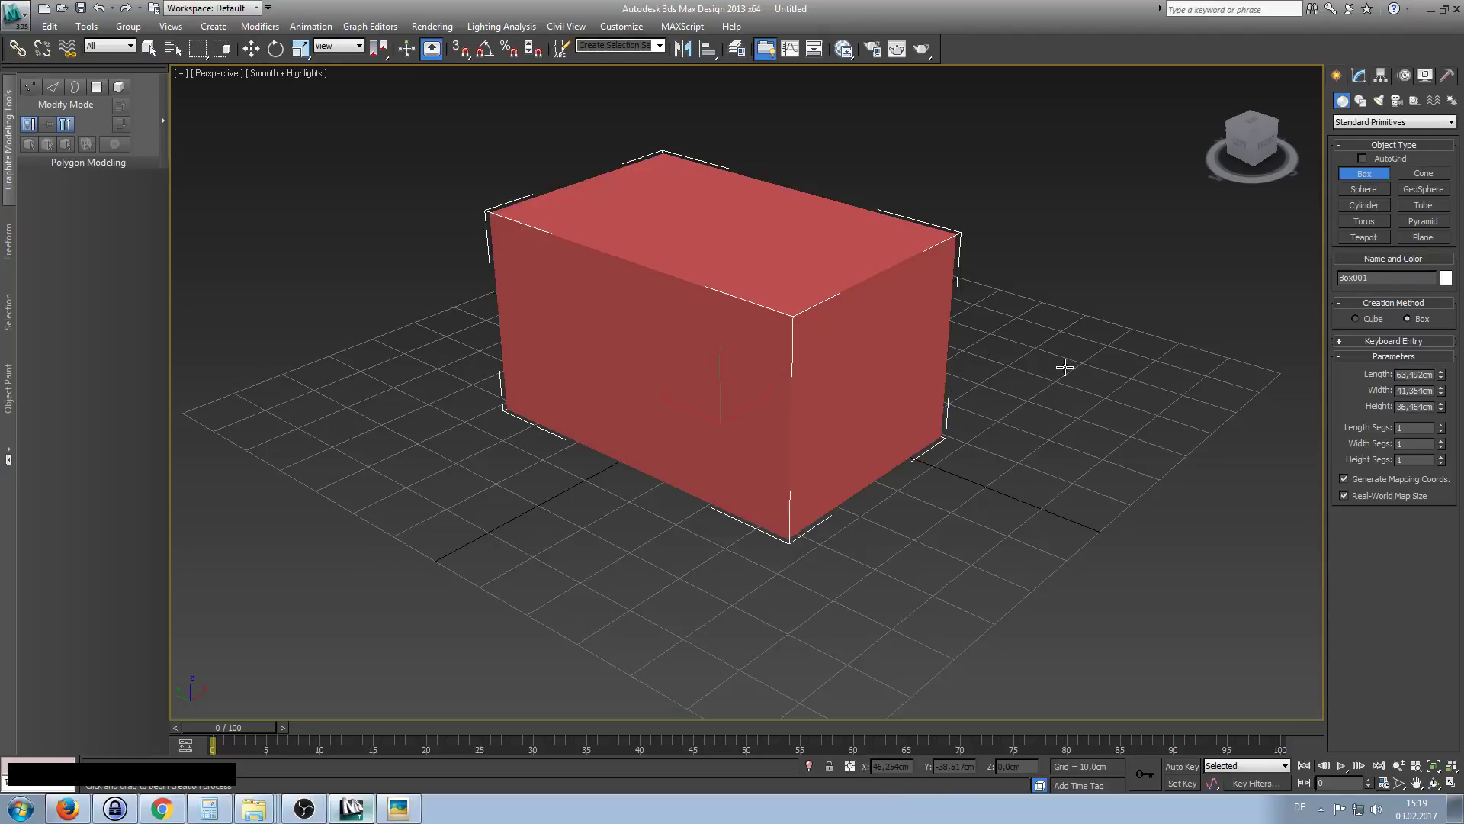
pyautogui.press('F3')
pyautogui.press('F3')
pyautogui.press('F3')
pyautogui.press('F3')
pyautogui.press('F3')
pyautogui.press('F3')
pyautogui.rightClick(321, 244)
pyautogui.click(375, 348)
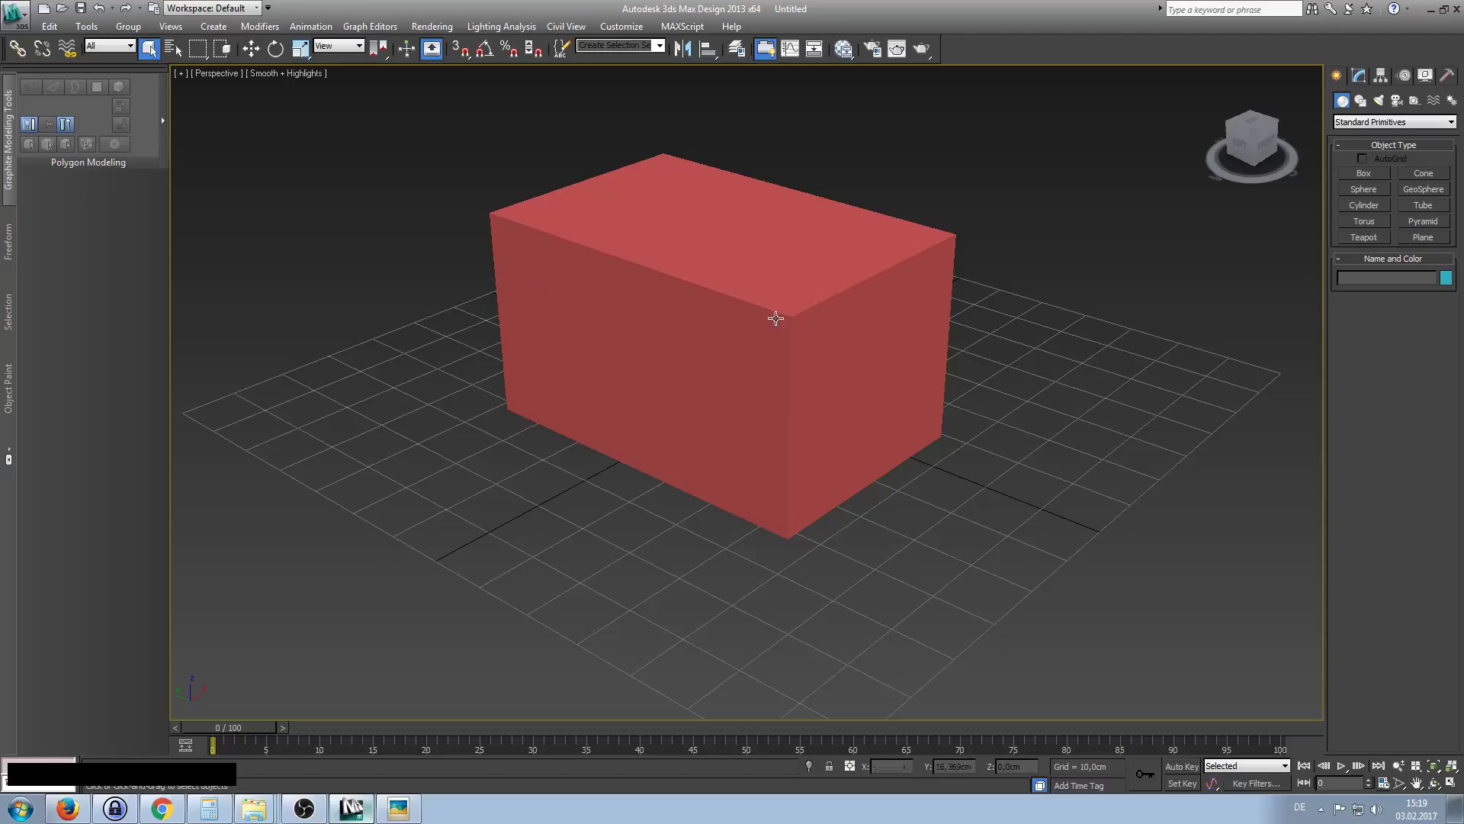
# Turn on Edged Faces for the shaded perspective view, leaving the box deselected.
pyautogui.press('F4')
pyautogui.click(1098, 378)
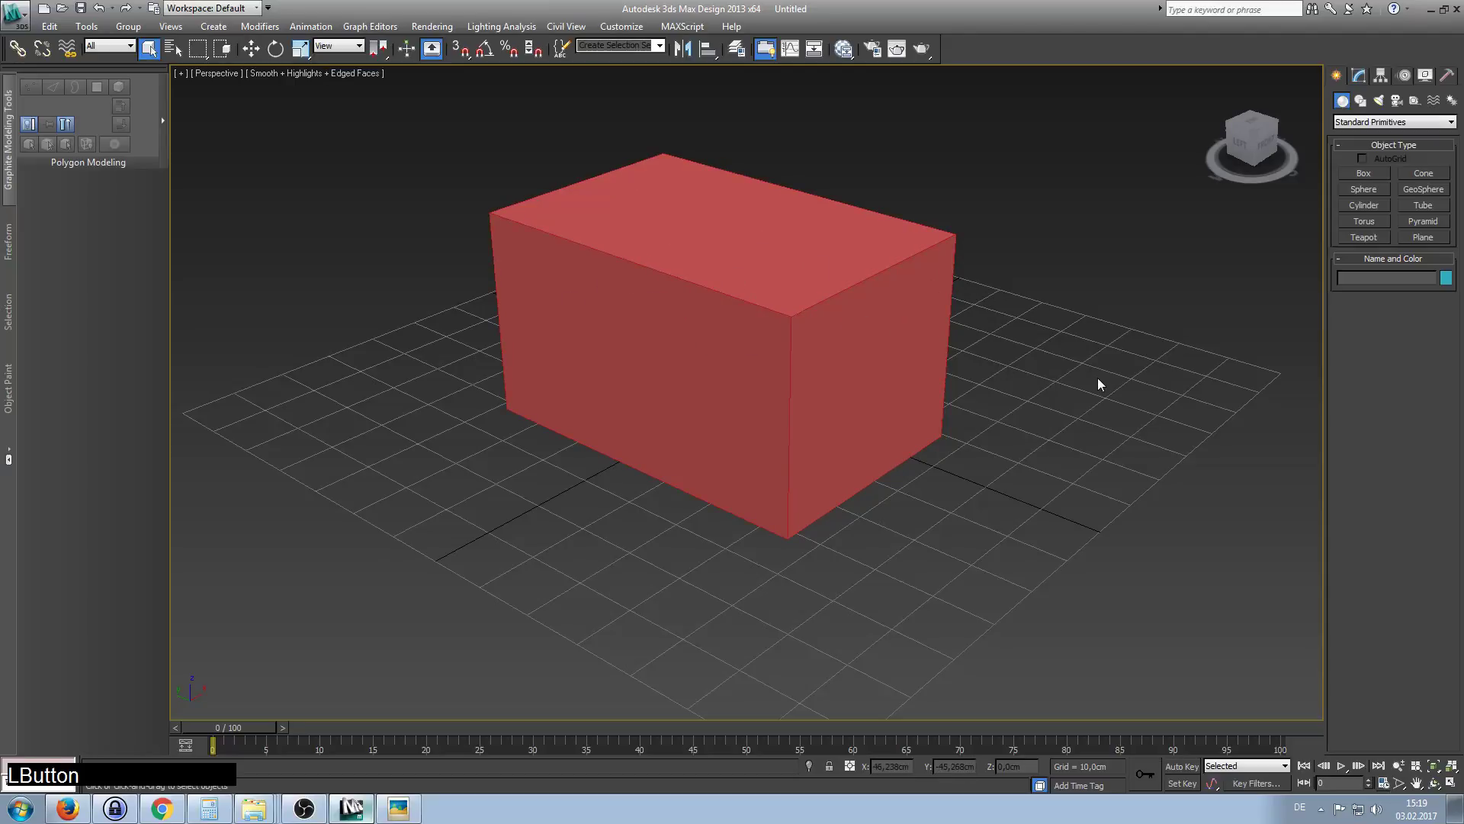
pyautogui.click(944, 362)
pyautogui.click(1085, 386)
pyautogui.press('F4')
pyautogui.press('F4')
pyautogui.press('F4')
pyautogui.press('F4')
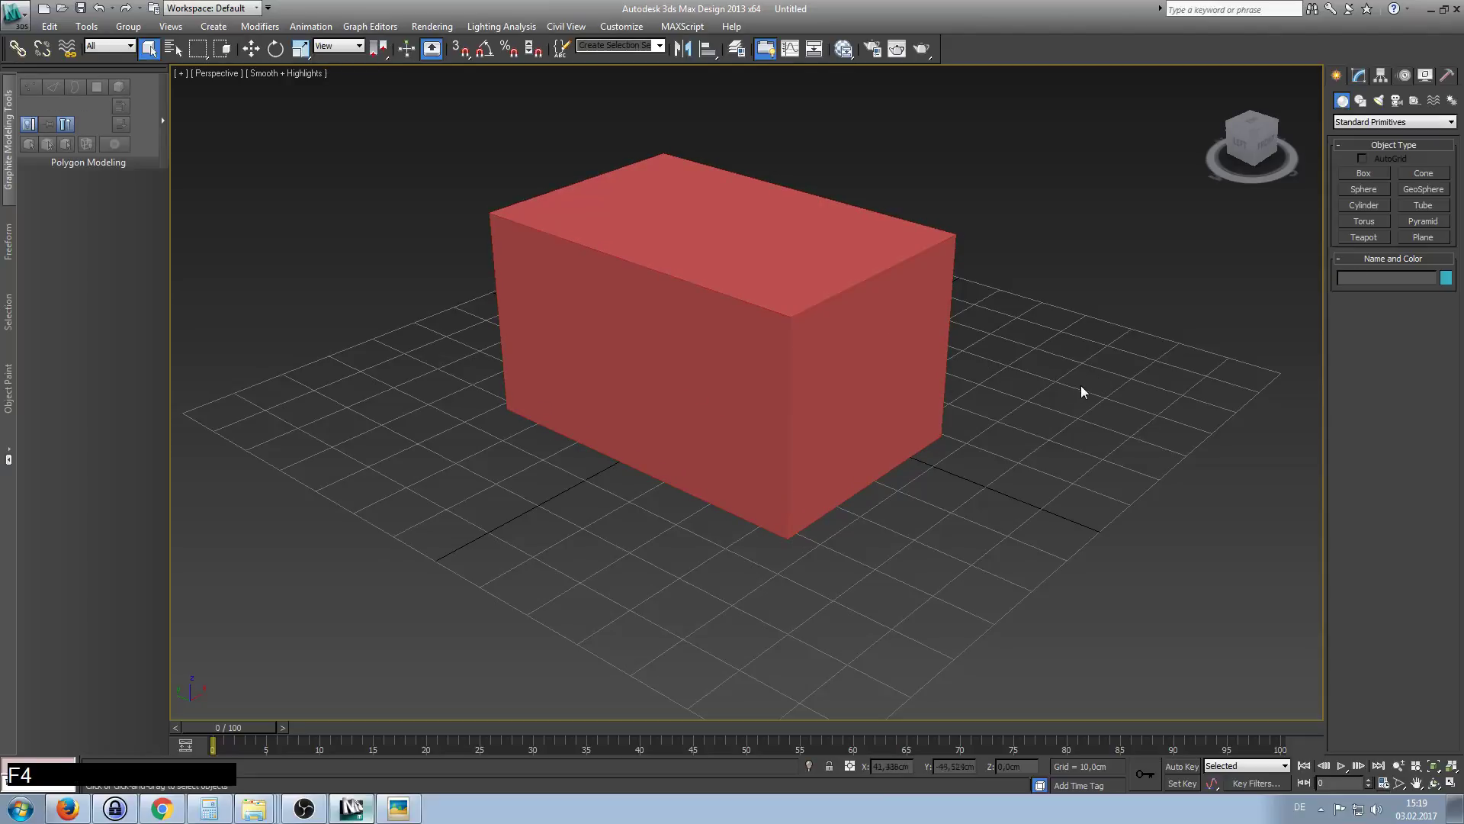
pyautogui.press('F4')
pyautogui.press('F4')
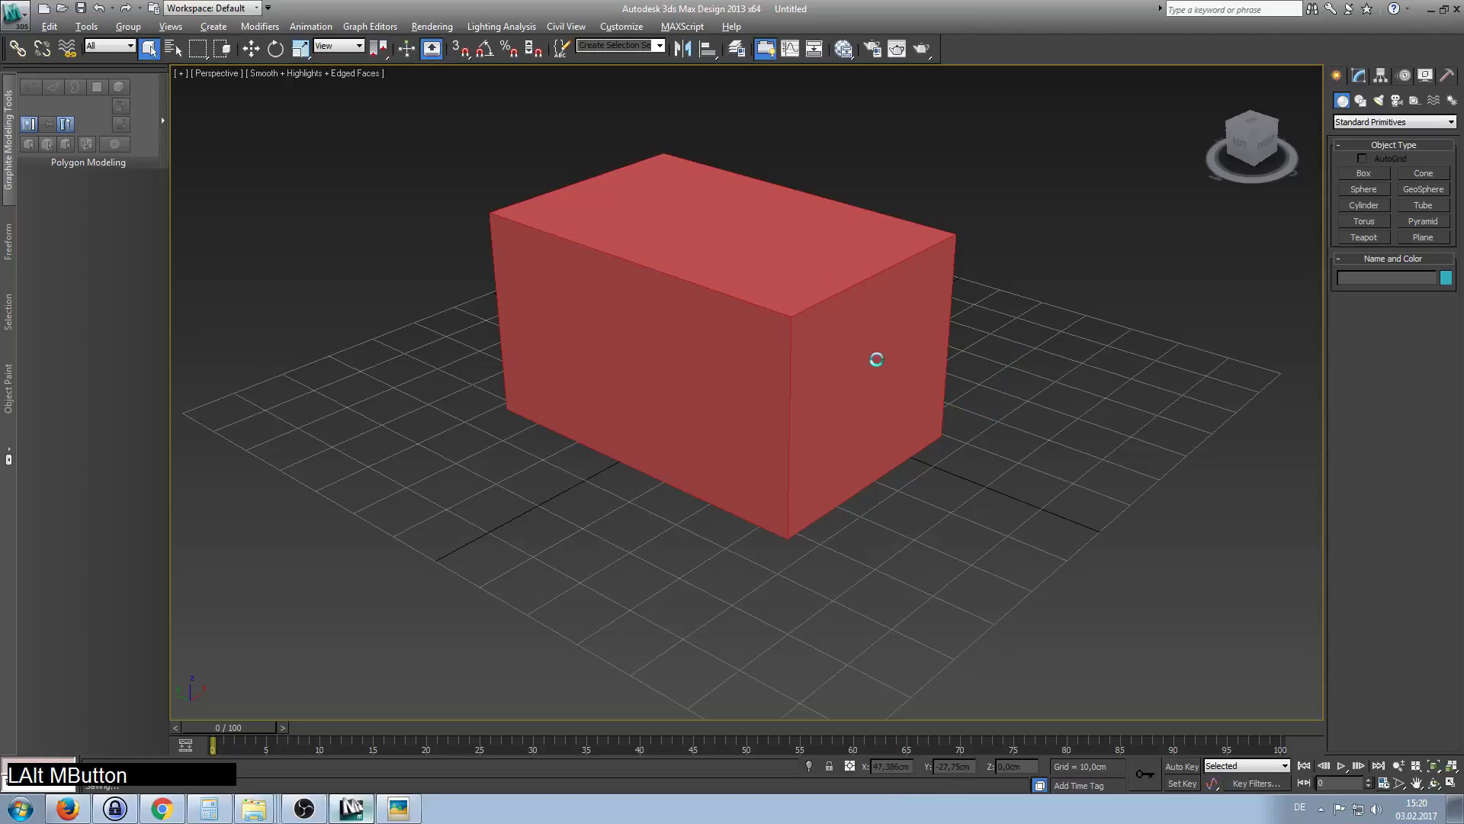
pyautogui.keyDown('alt'); pyautogui.moveTo(931, 326); pyautogui.dragTo(768, 304, button='middle'); pyautogui.keyUp('alt')
pyautogui.click(768, 304)
pyautogui.keyDown('alt'); pyautogui.moveTo(892, 485); pyautogui.dragTo(754, 413, button='middle'); pyautogui.keyUp('alt')
pyautogui.keyDown('alt'); pyautogui.moveTo(949, 298); pyautogui.dragTo(1095, 424, button='middle'); pyautogui.keyUp('alt')
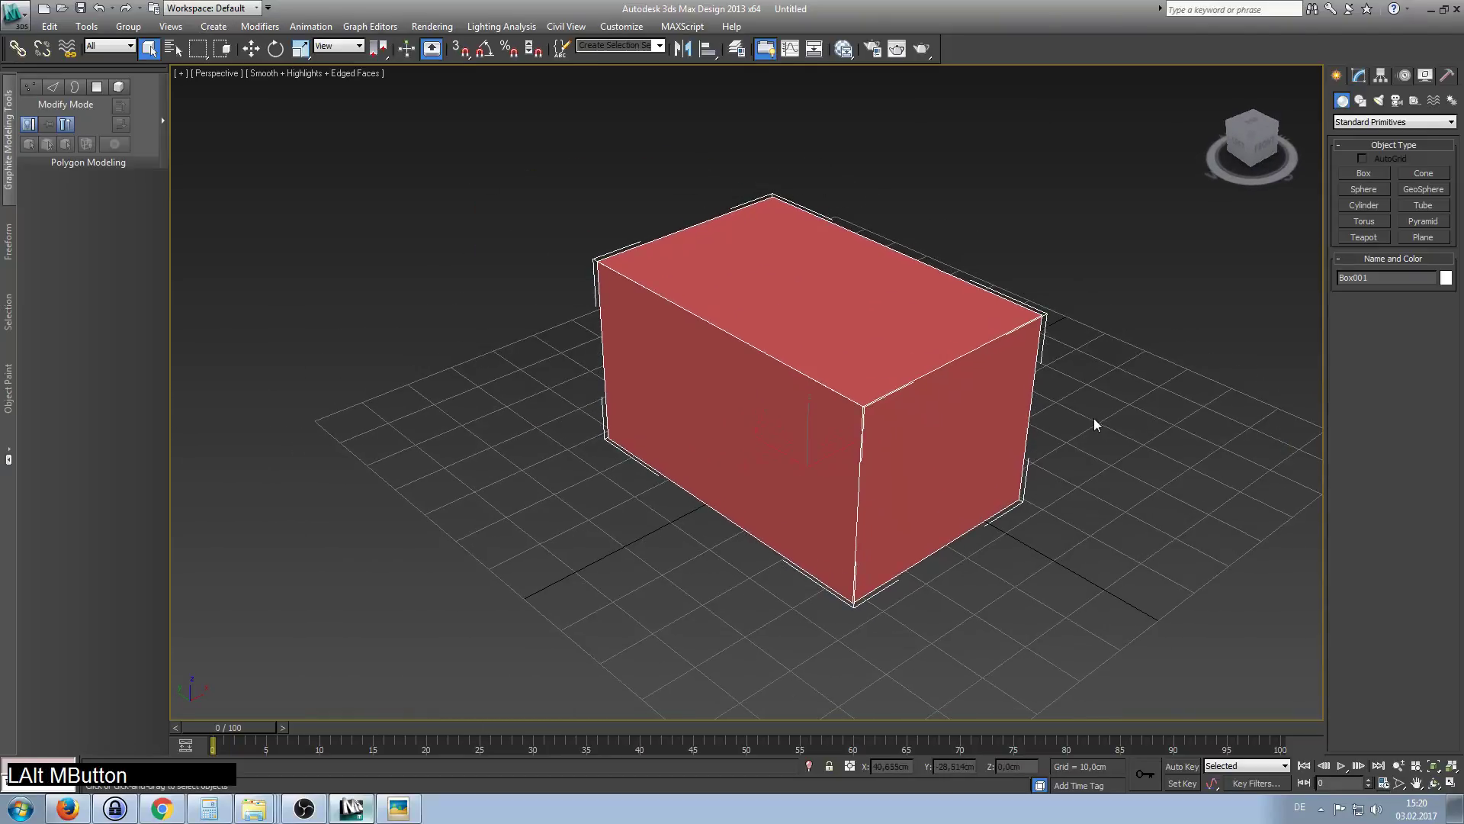
pyautogui.click(1094, 419)
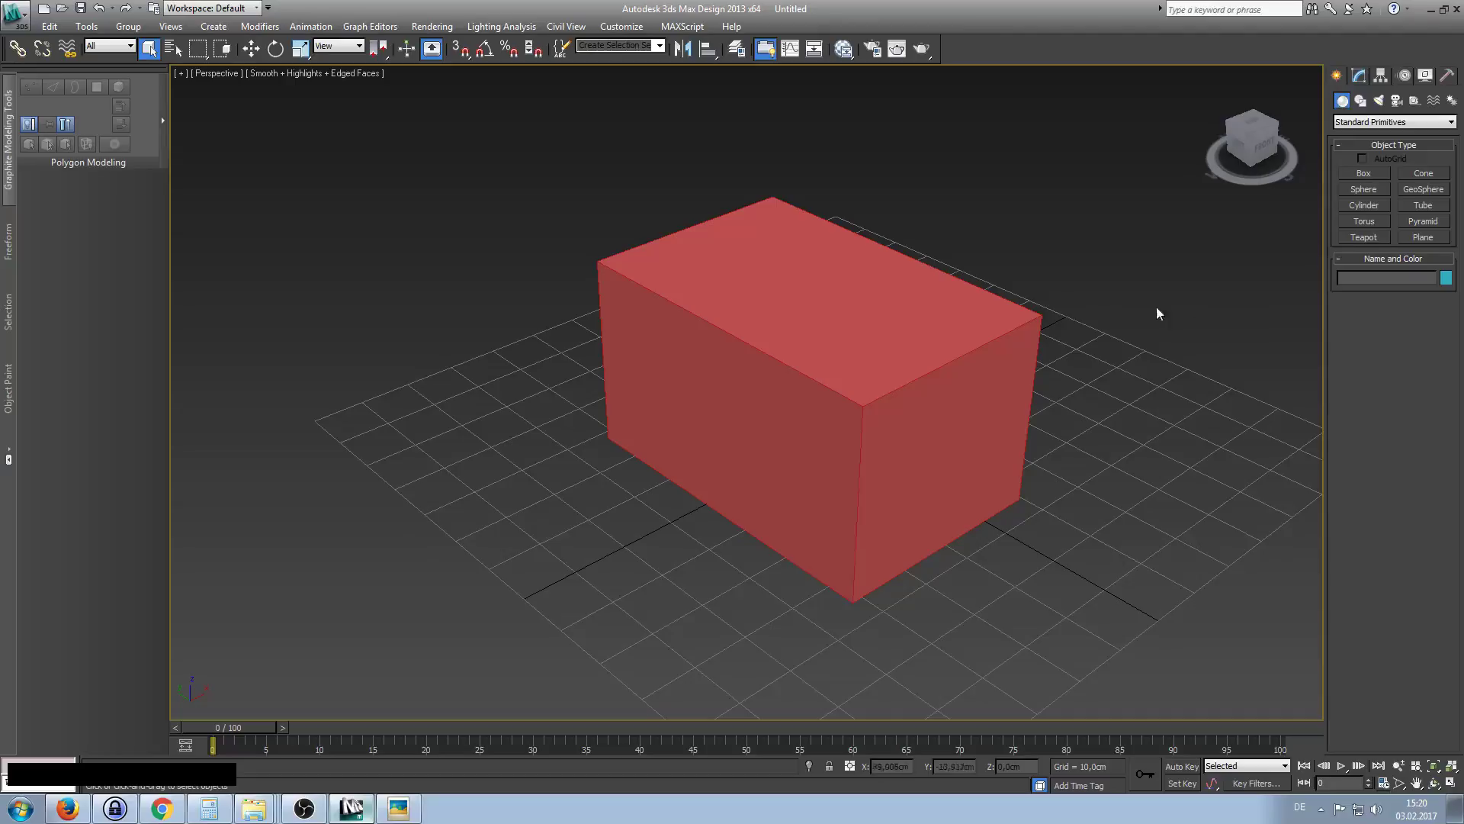
pyautogui.click(947, 330)
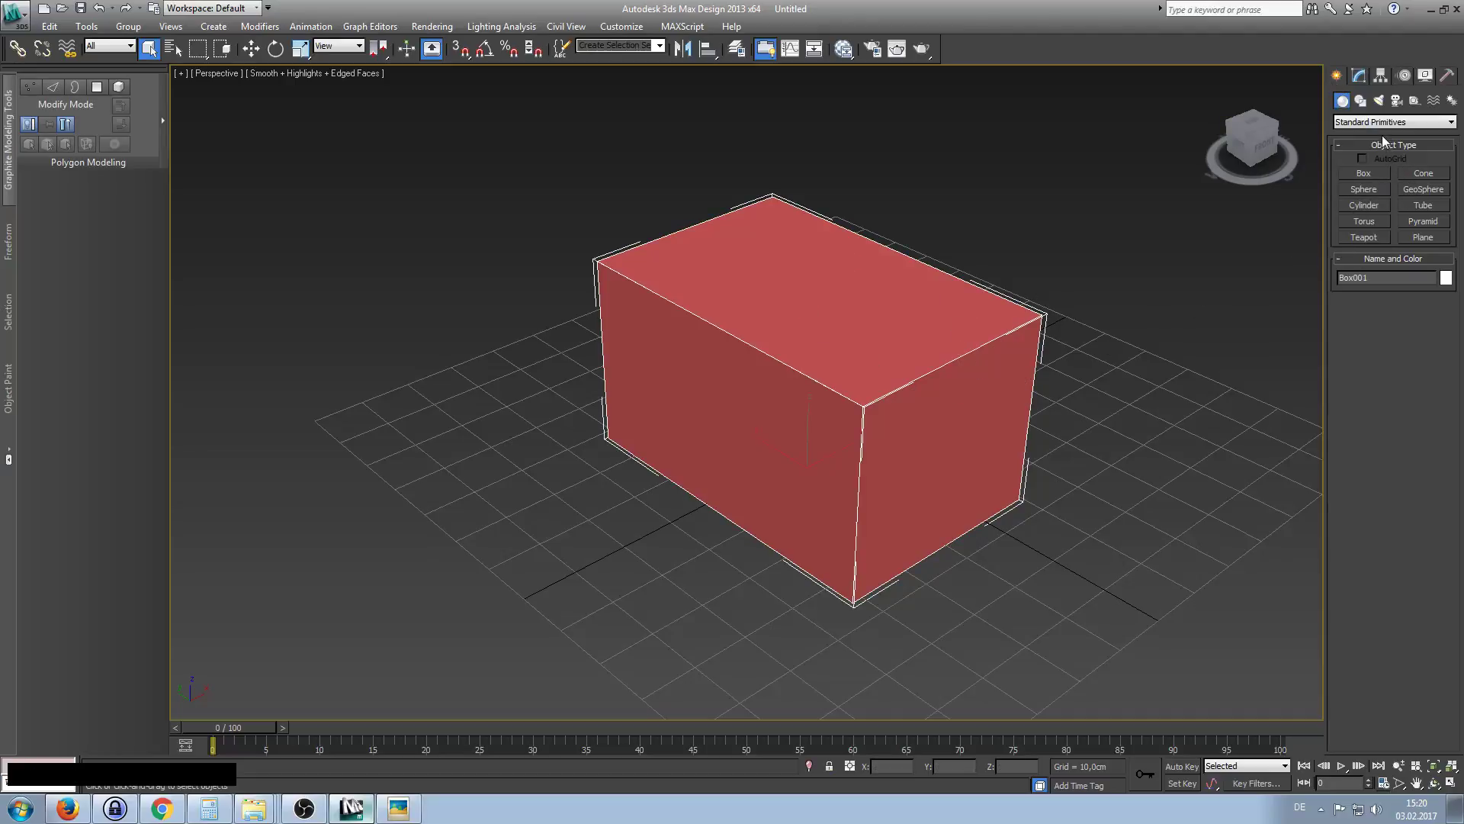
# Create a sphere with a radius of about 28.5 cm beside the box, and delete it again.
pyautogui.click(1365, 189)
pyautogui.moveTo(424, 439); pyautogui.dragTo(615, 405)
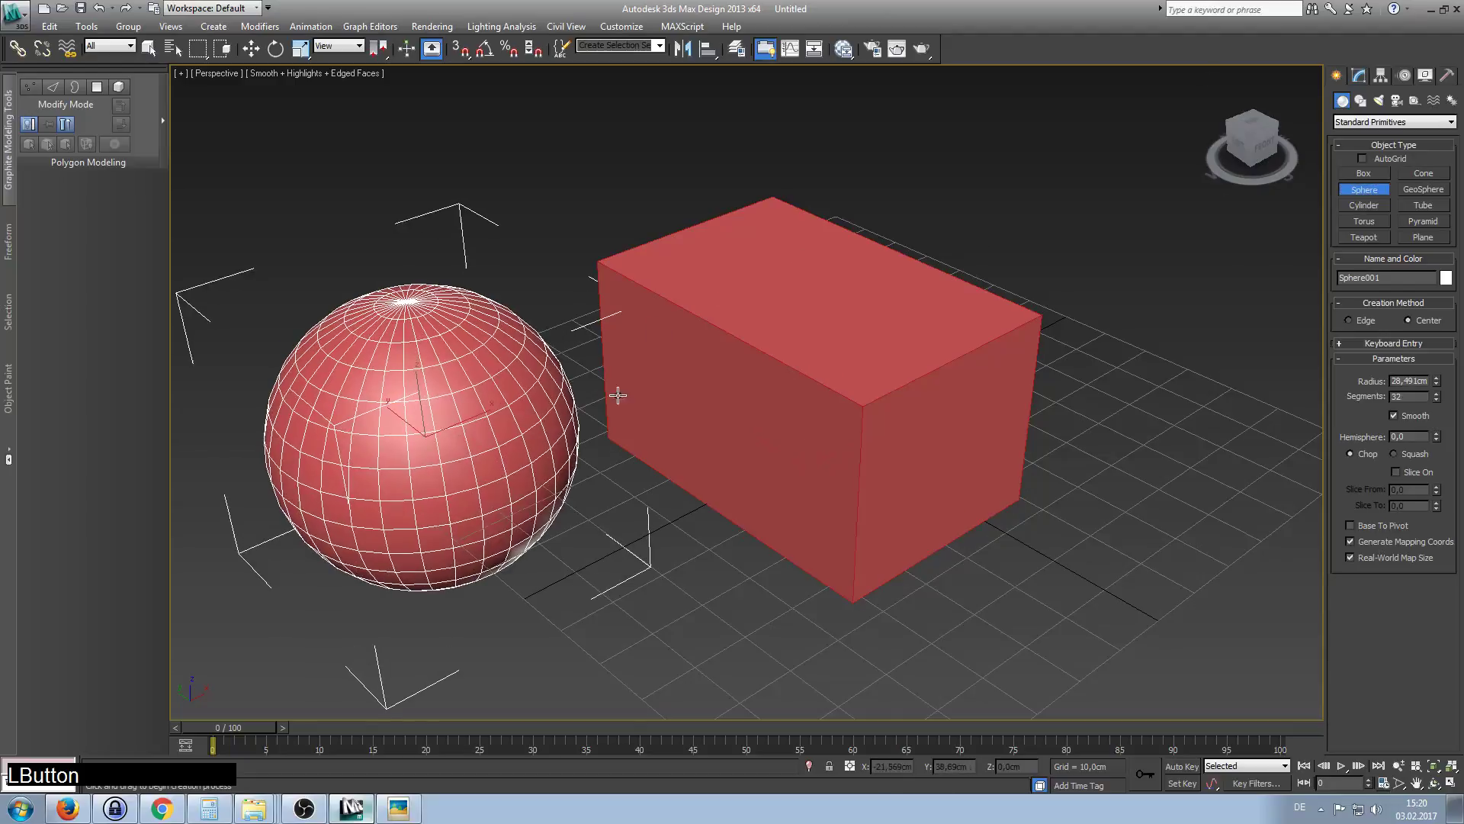
pyautogui.rightClick(538, 414)
pyautogui.click(538, 415)
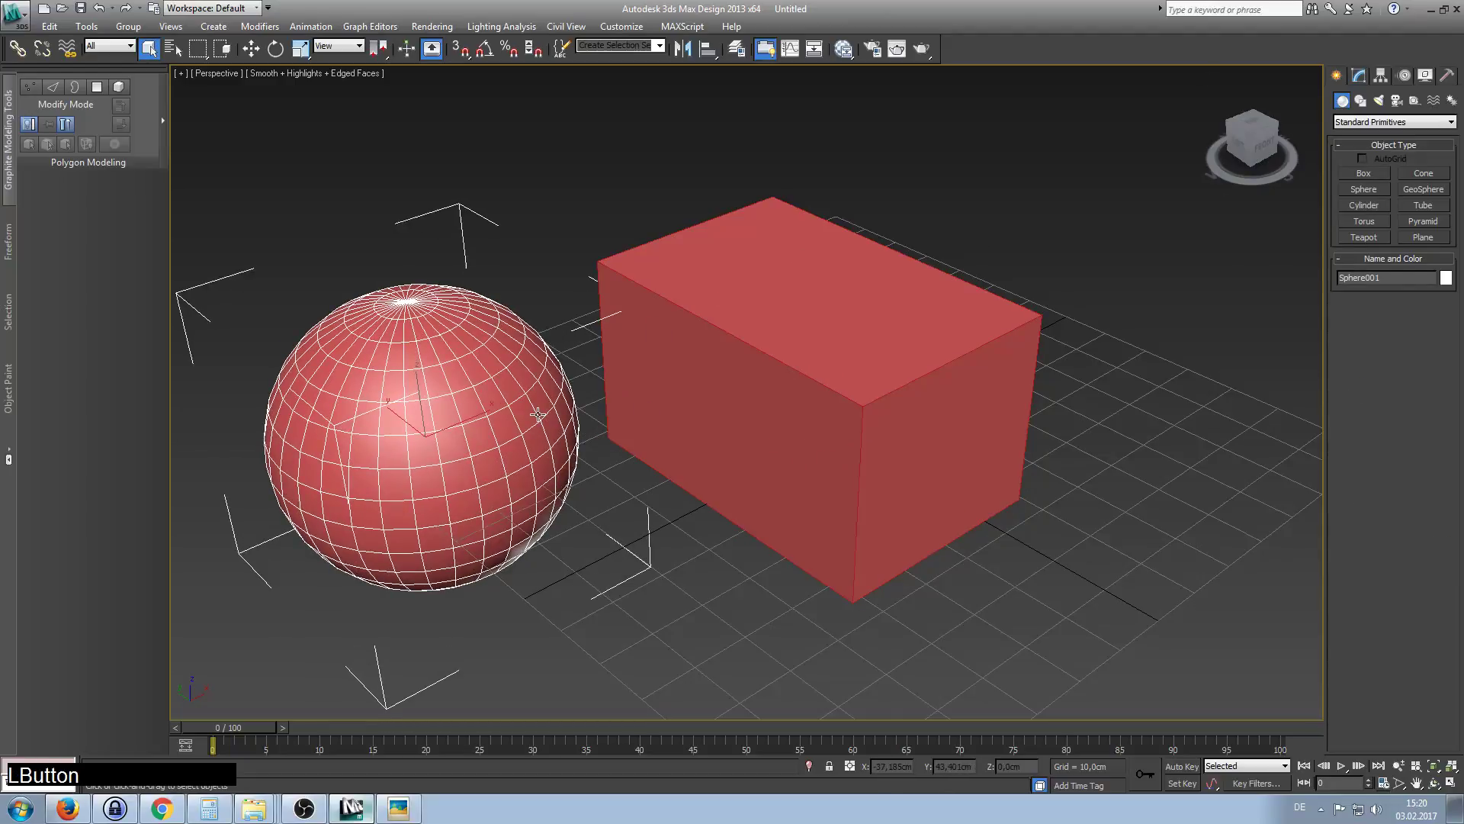
pyautogui.press('Delete')
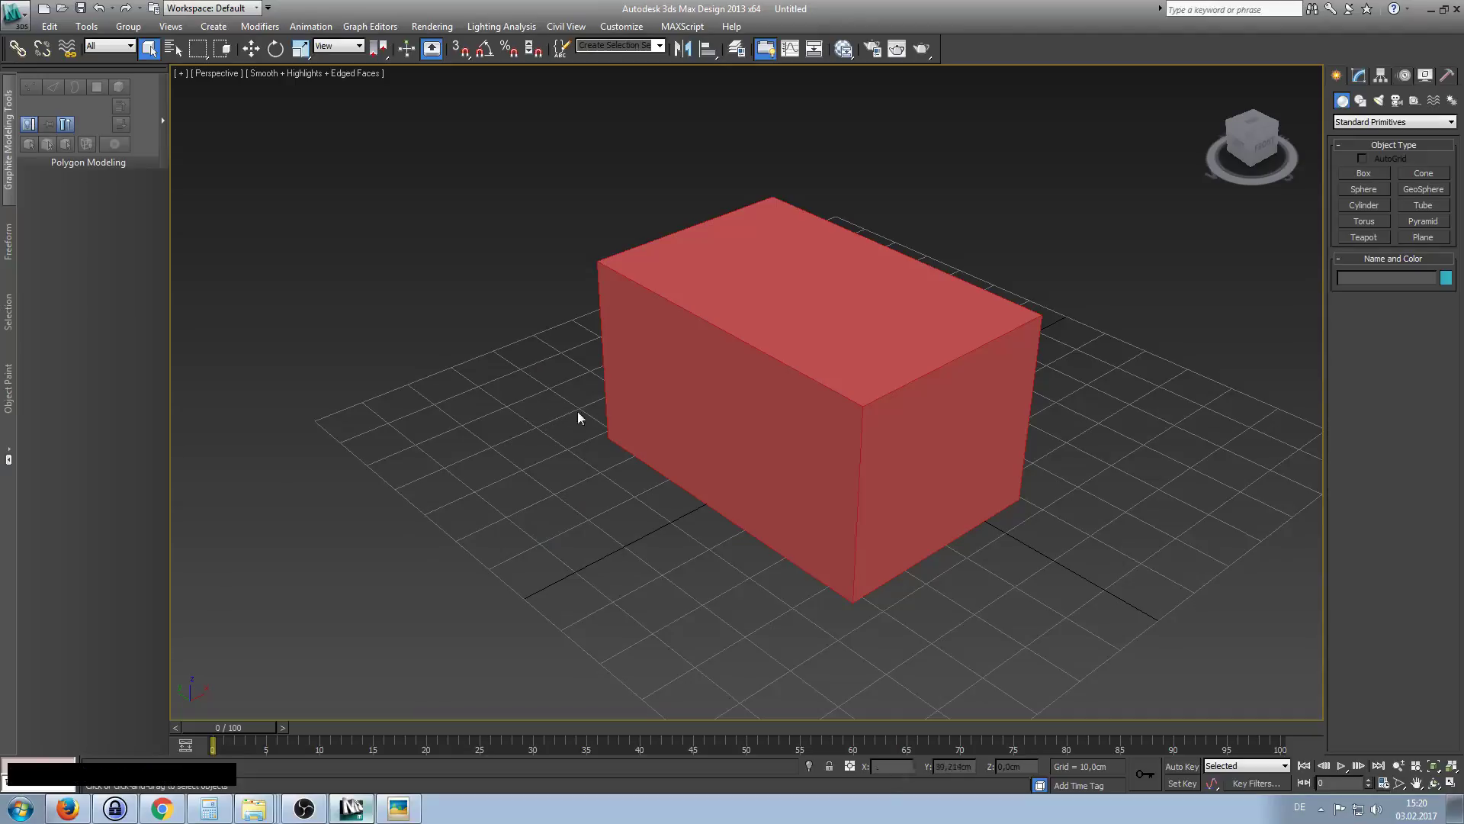
# Select the box for modification and adjust it to about 64.1 cm long, 42.2 cm wide and 38.3 cm high.
pyautogui.click(798, 382)
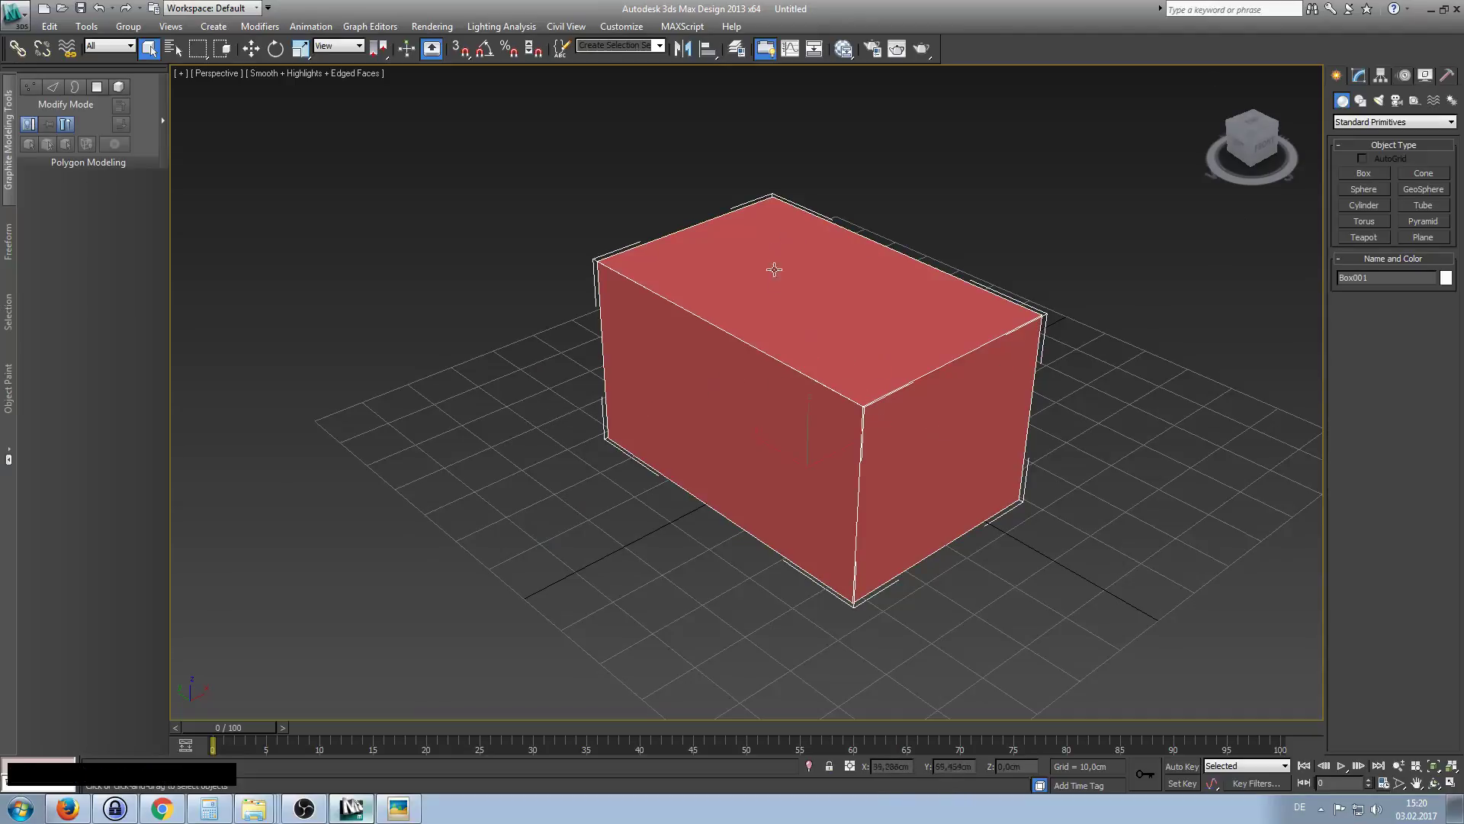
pyautogui.click(1358, 76)
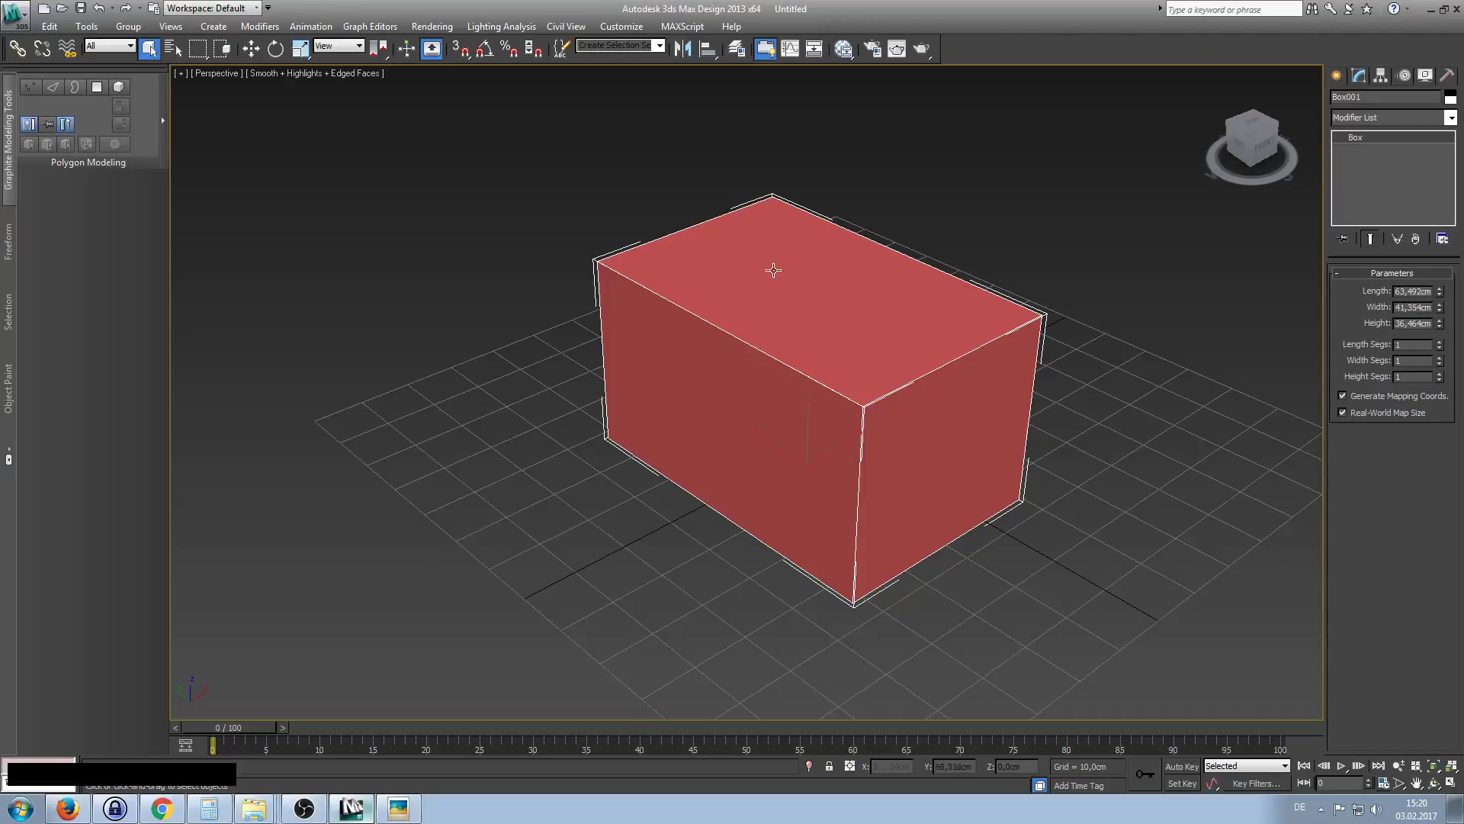
pyautogui.moveTo(1439, 291); pyautogui.dragTo(1438, 378)
pyautogui.click(1342, 395)
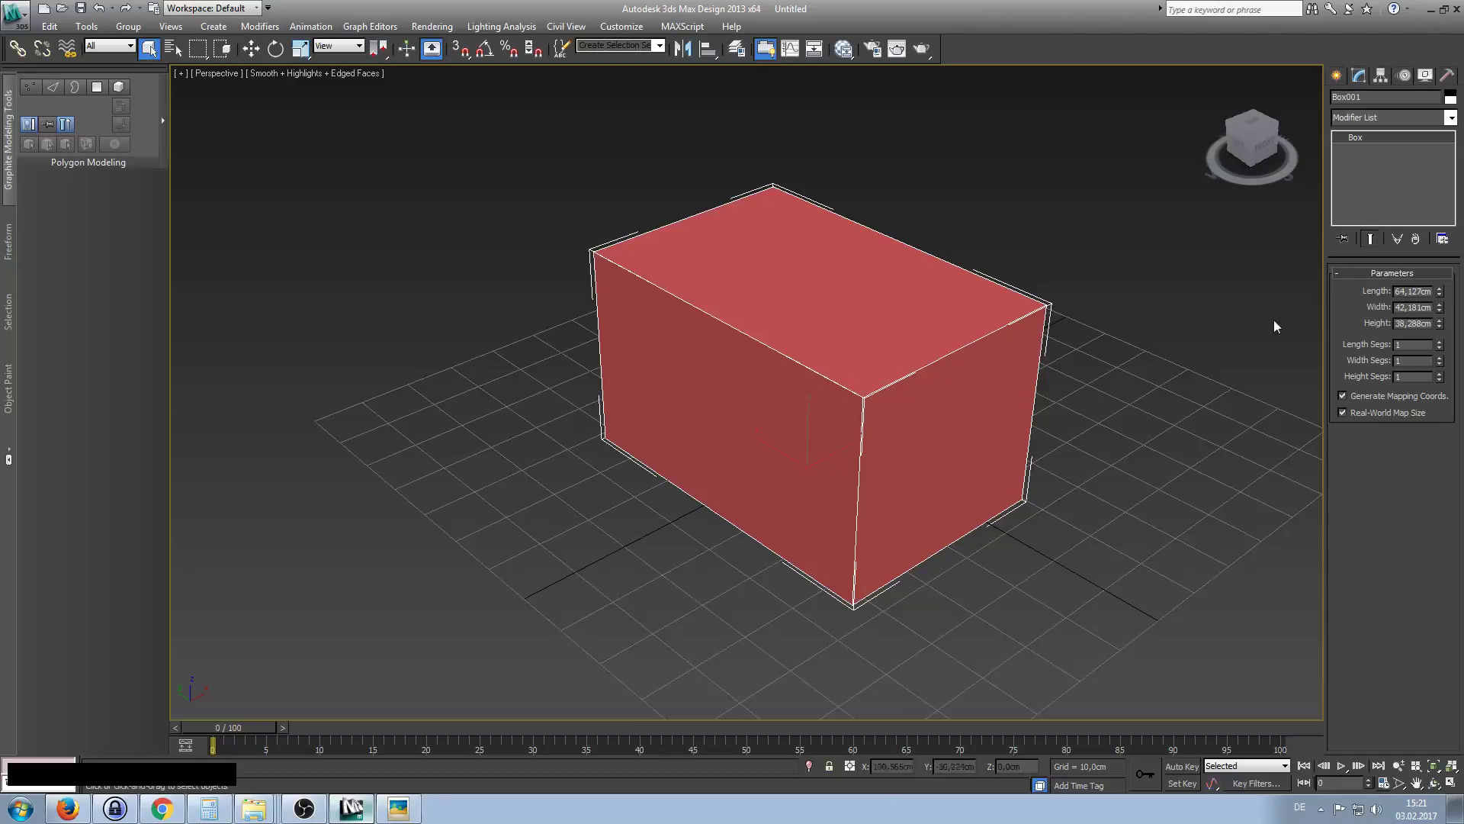
# Set the box's length to 30 cm, its width to 5 cm and its height to 5 cm.
pyautogui.click(1416, 291)
pyautogui.write('300')
pyautogui.press('BackSpace')
pyautogui.press('Return')
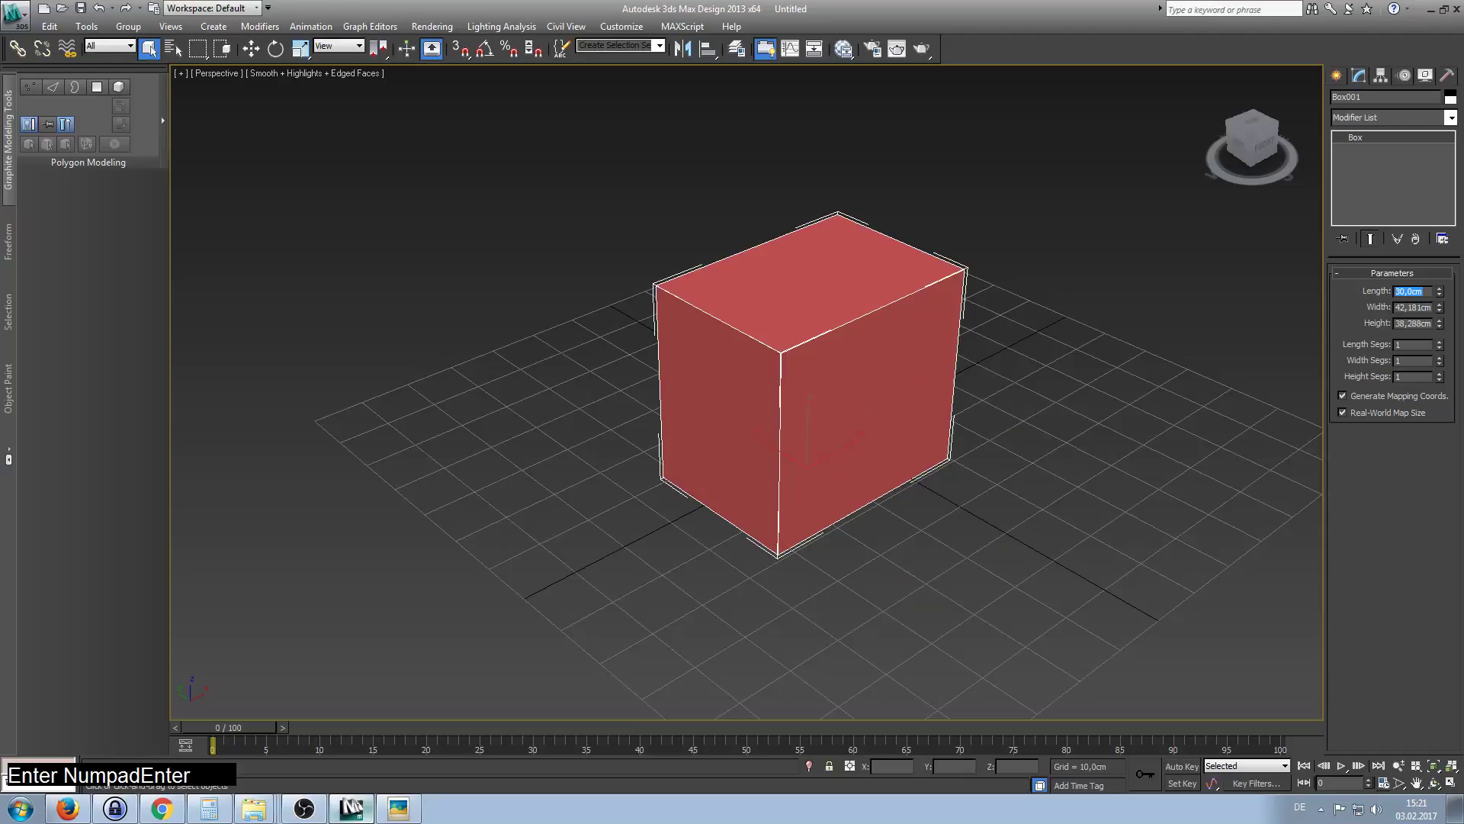
pyautogui.click(1414, 308)
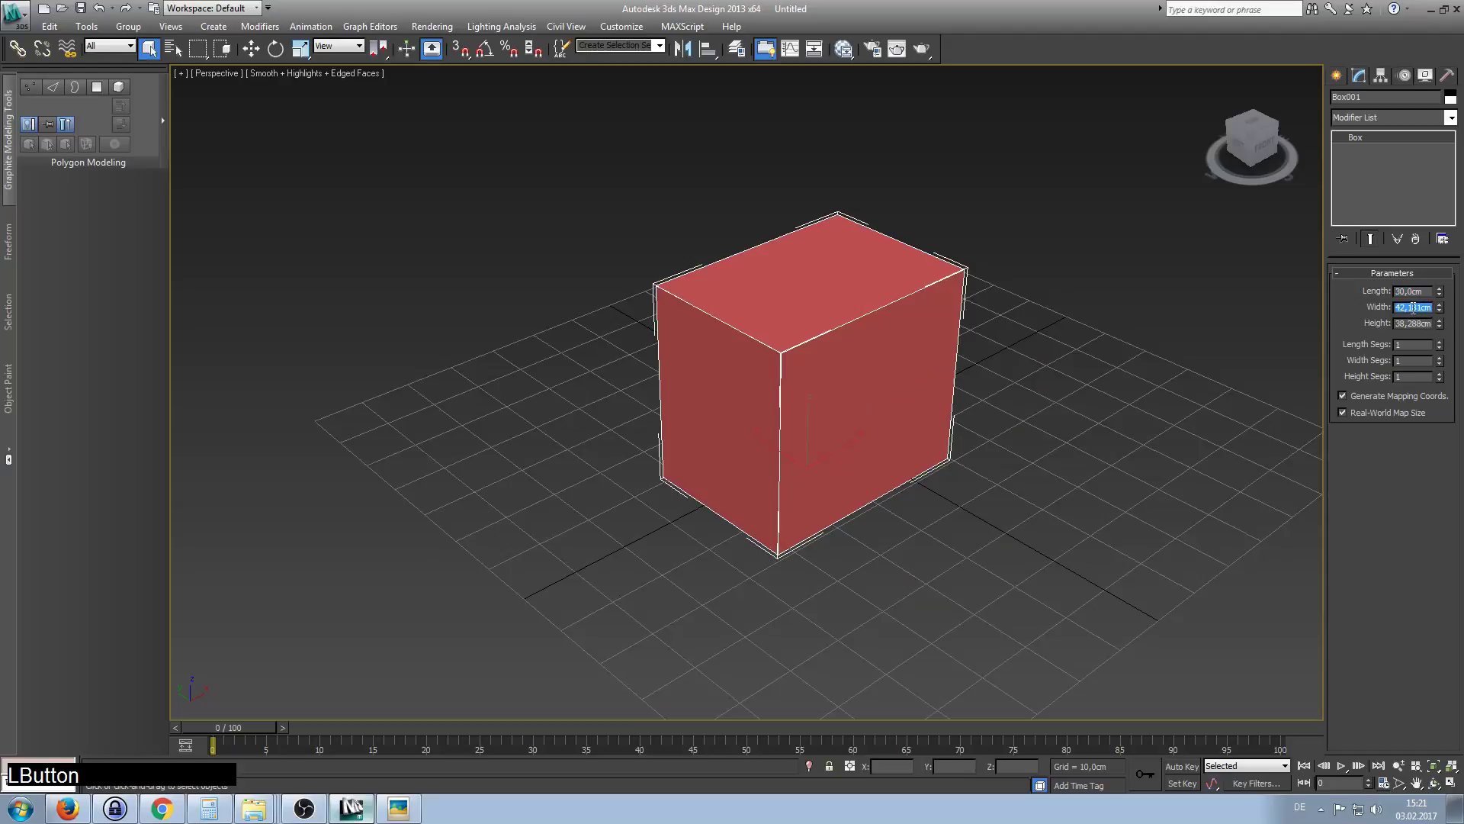
pyautogui.write('5')
pyautogui.click(1415, 323)
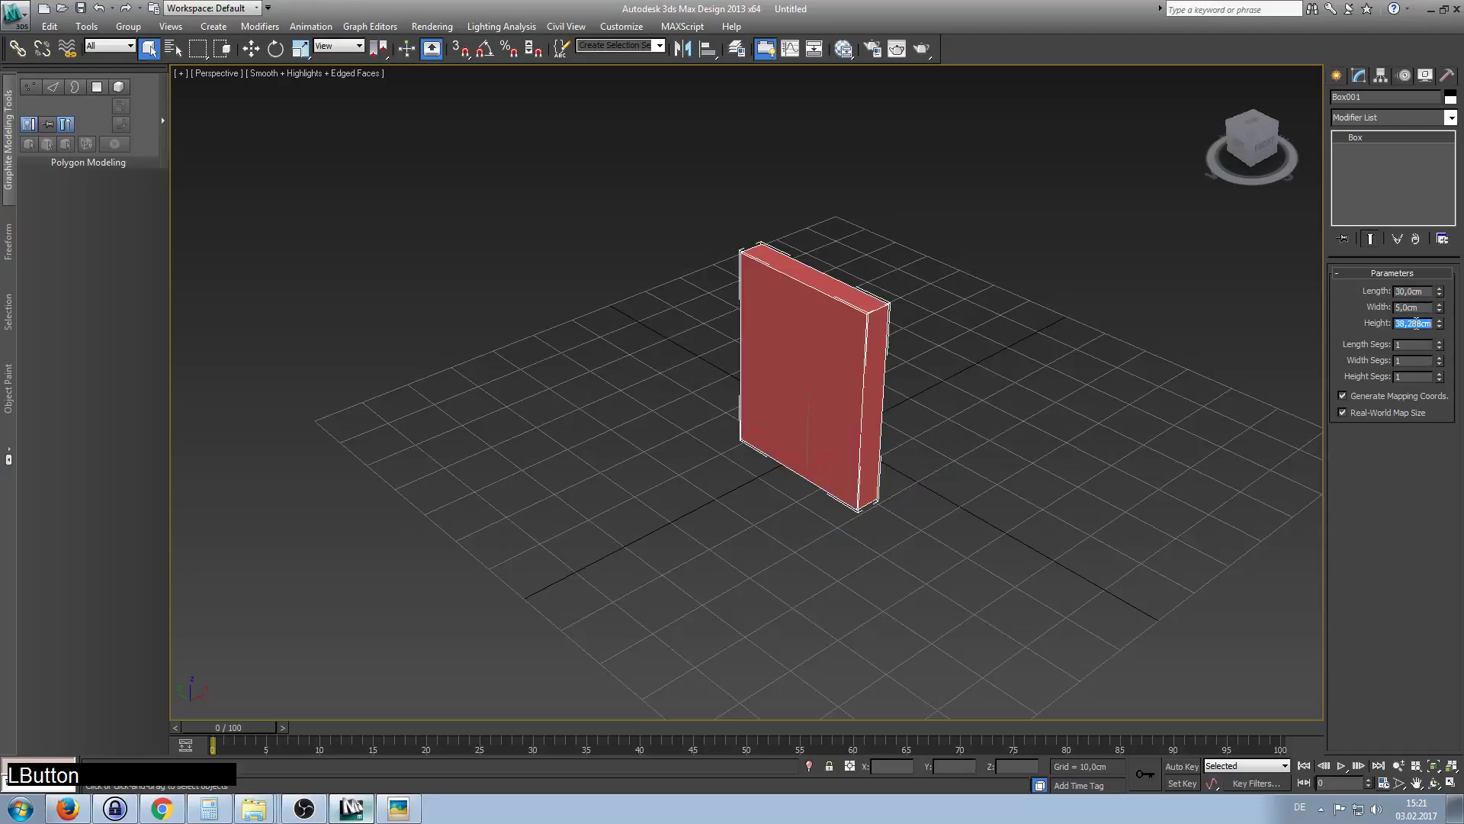
pyautogui.write('5')
pyautogui.click(1348, 322)
pyautogui.moveTo(1015, 439); pyautogui.dragTo(882, 468, button='middle')
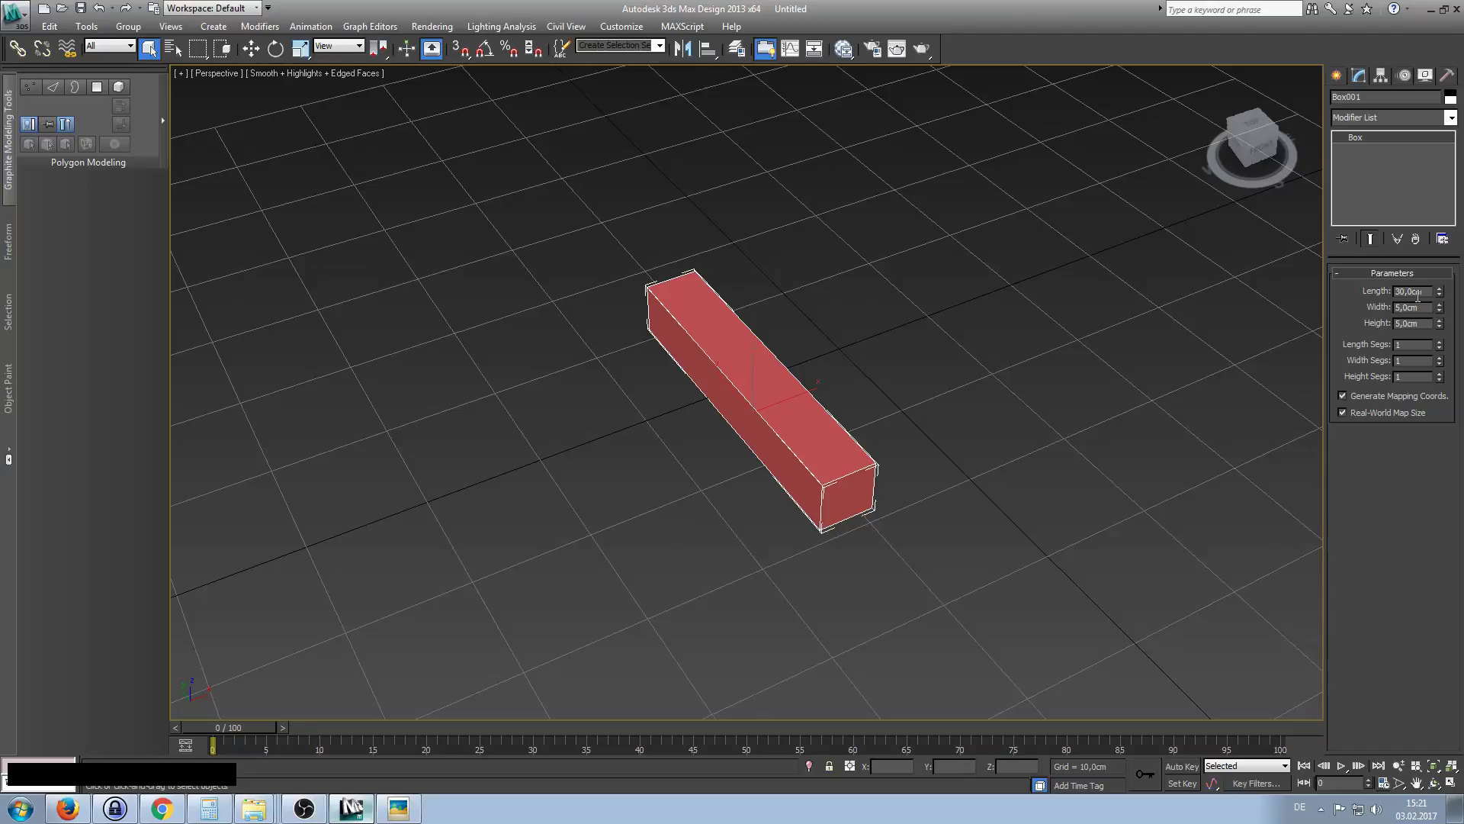
pyautogui.moveTo(1417, 297)
pyautogui.mouseDown()
pyautogui.moveTo(1383, 294)
pyautogui.moveTo(1398, 293)
pyautogui.mouseUp()
pyautogui.click(1407, 293)
# Bring the AK-47 bullets reference image over the viewport, examine the cartridge shapes, and move the image away again.
pyautogui.moveTo(0, 142); pyautogui.dragTo(598, 183)
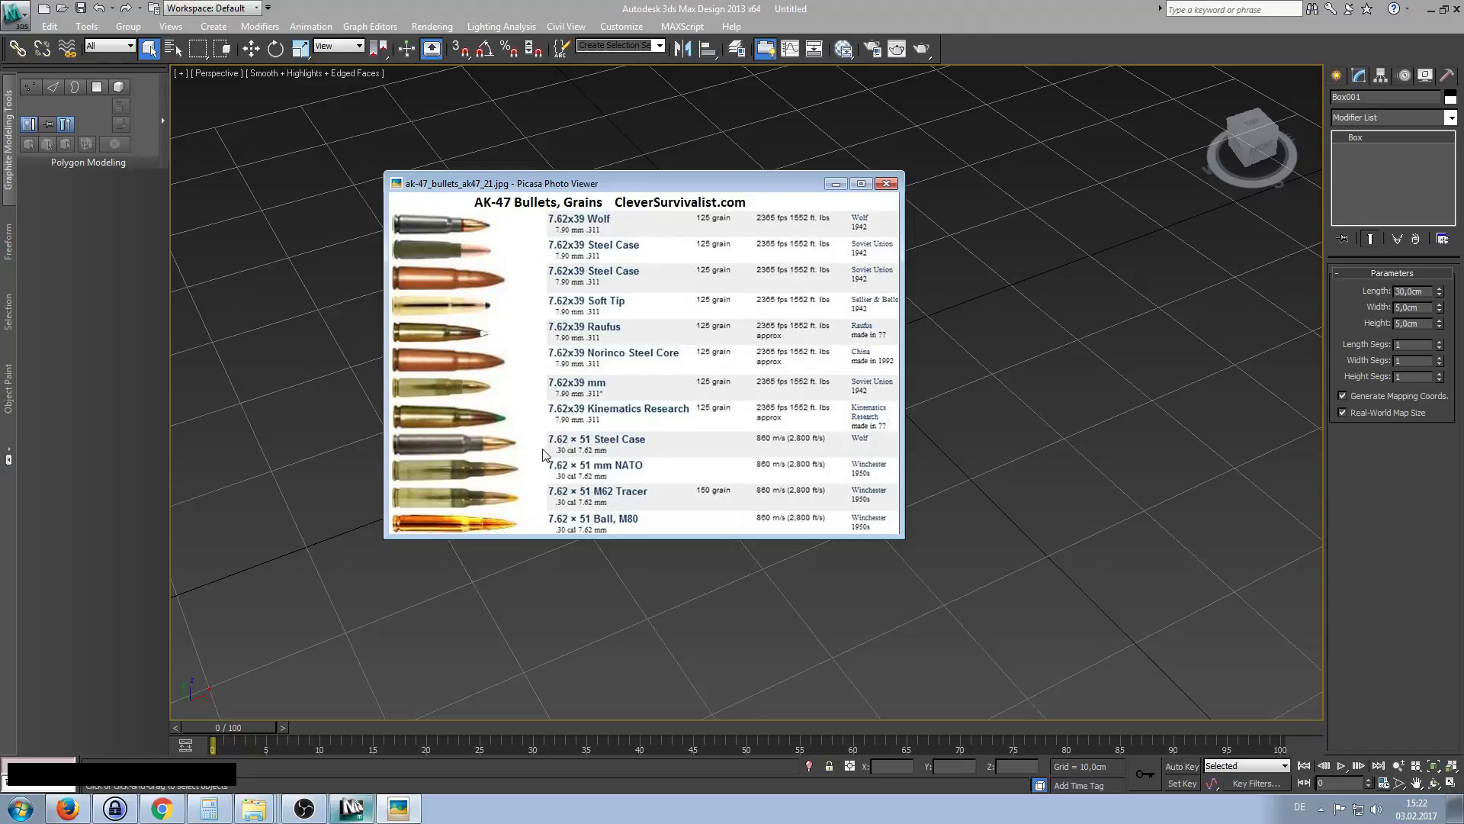
pyautogui.moveTo(567, 190); pyautogui.dragTo(358, 208)
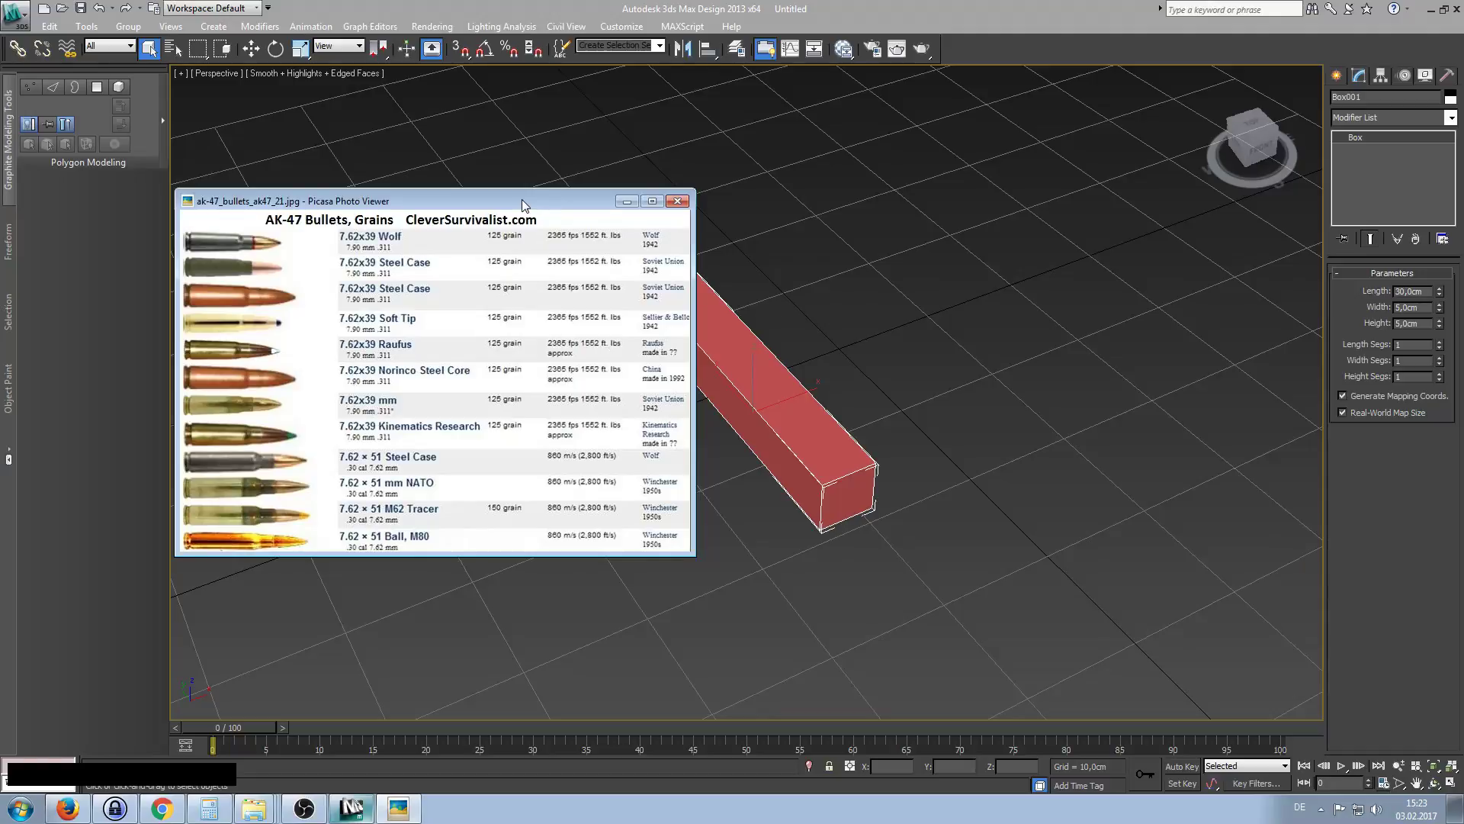
pyautogui.moveTo(522, 204); pyautogui.dragTo(0, 217)
pyautogui.click(800, 402)
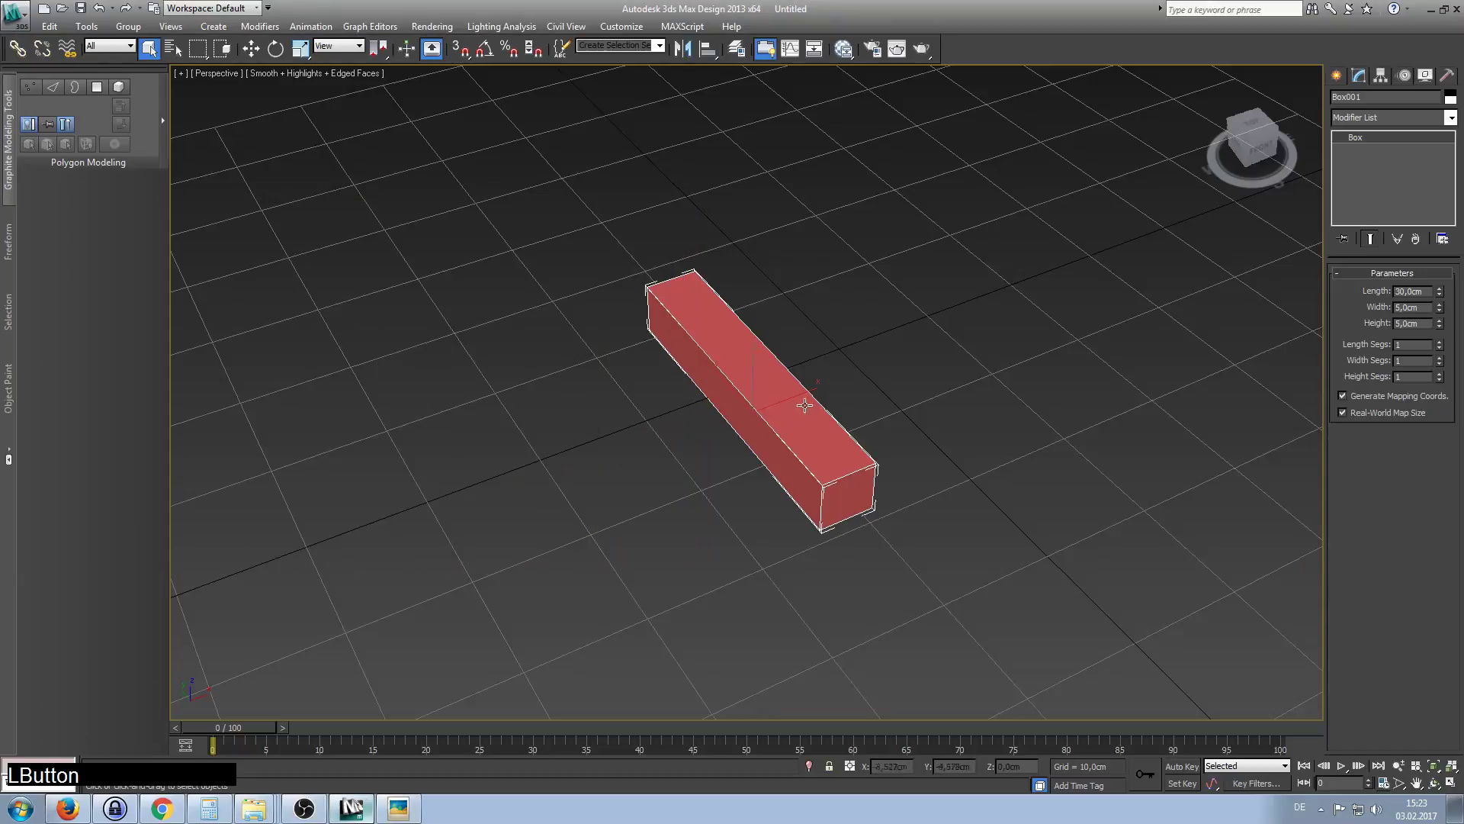
# Set the box's length to 0.762 cm.
pyautogui.click(1410, 290)
pyautogui.press('BackSpace')
pyautogui.write('762')
pyautogui.press('Delete')
pyautogui.press('Return')
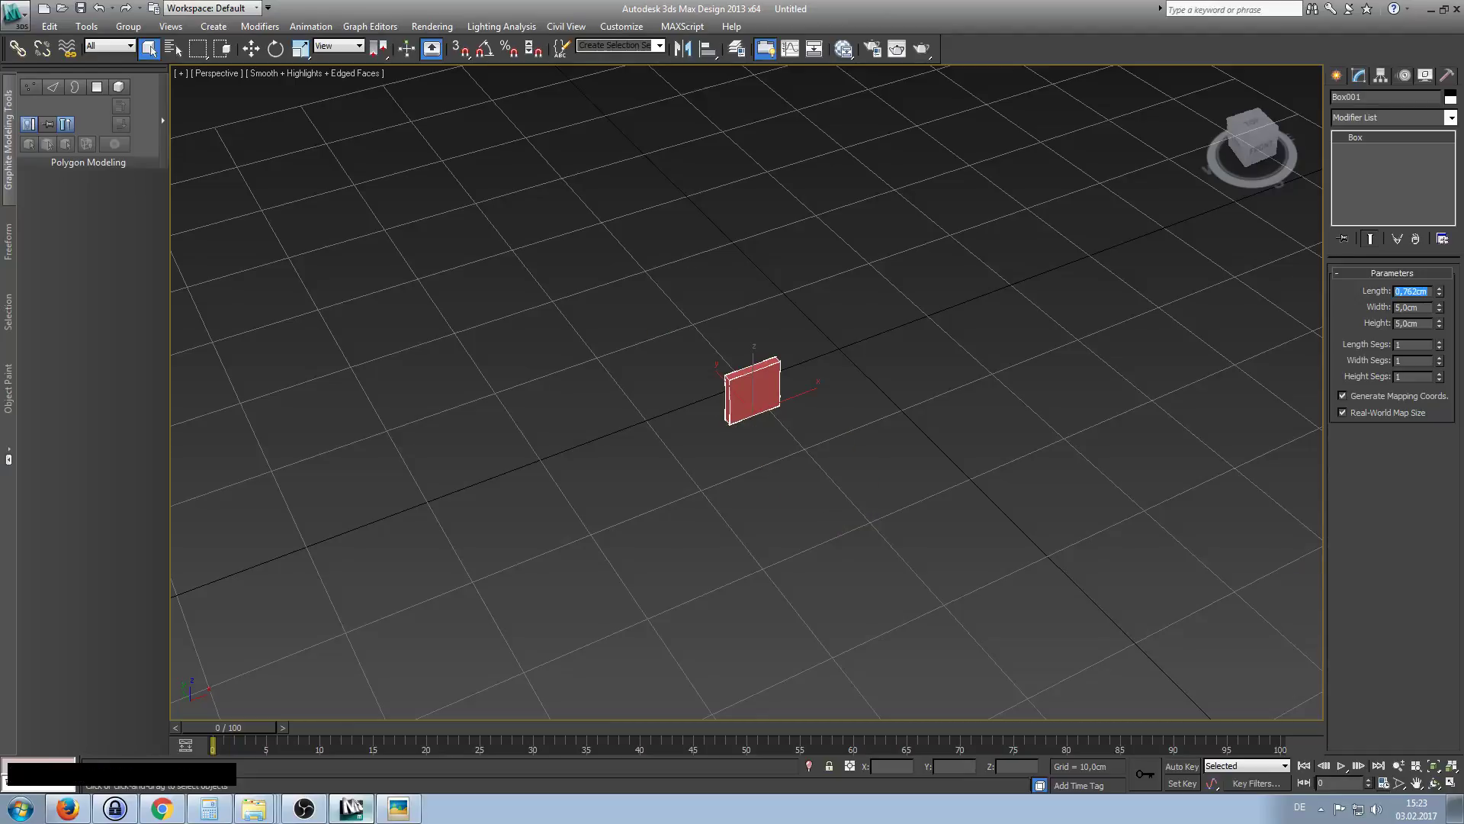
# Copy the box's length value of 0.762 cm into its width and height, and reselect the box.
pyautogui.click(1417, 293)
pyautogui.hotkey('ctrl', 'c')
pyautogui.click(1414, 308)
pyautogui.hotkey('ctrl', 'v')
pyautogui.click(1416, 323)
pyautogui.hotkey('ctrl', 'v')
pyautogui.click(1134, 373)
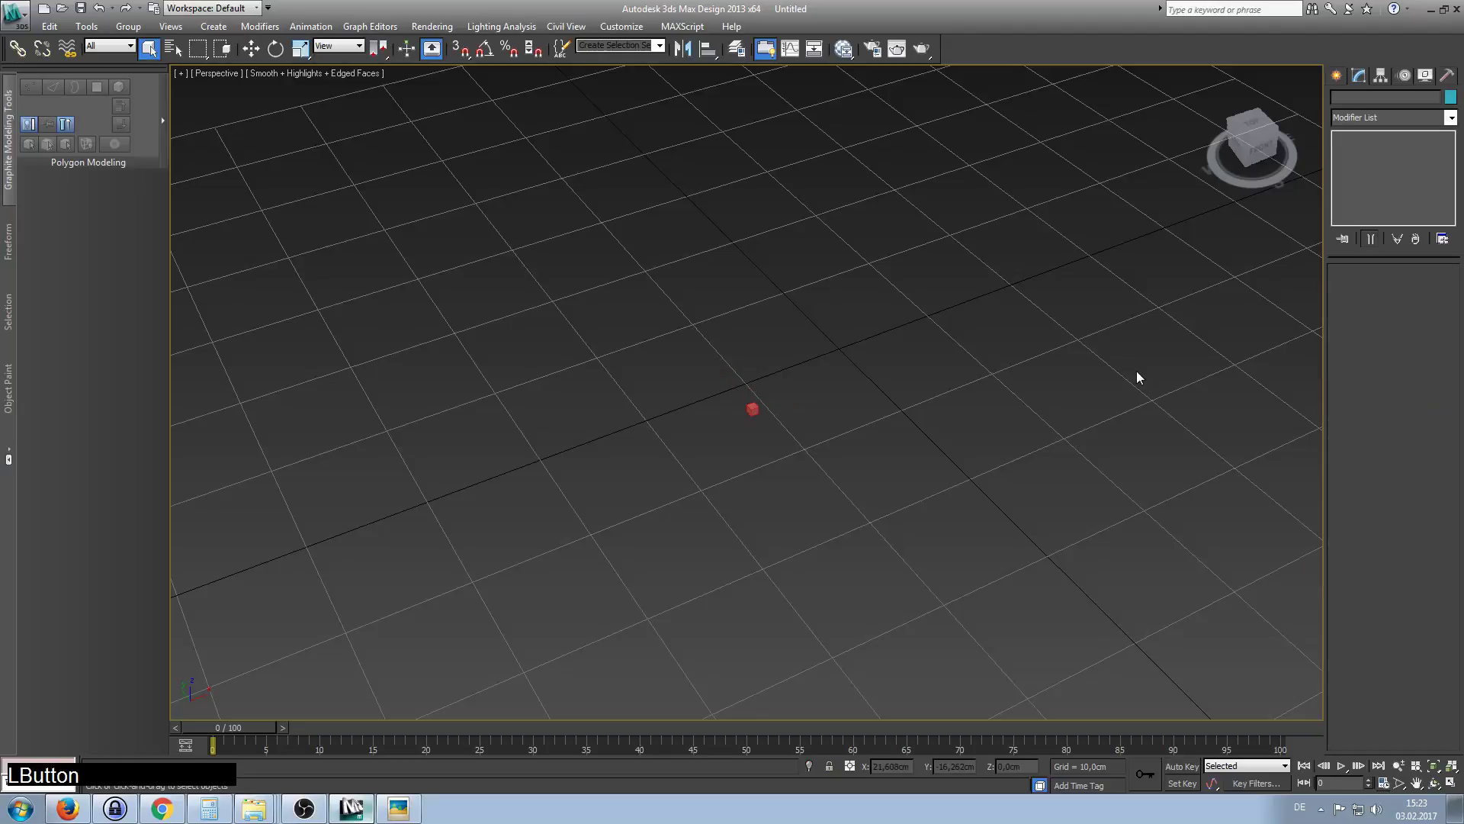
pyautogui.click(753, 410)
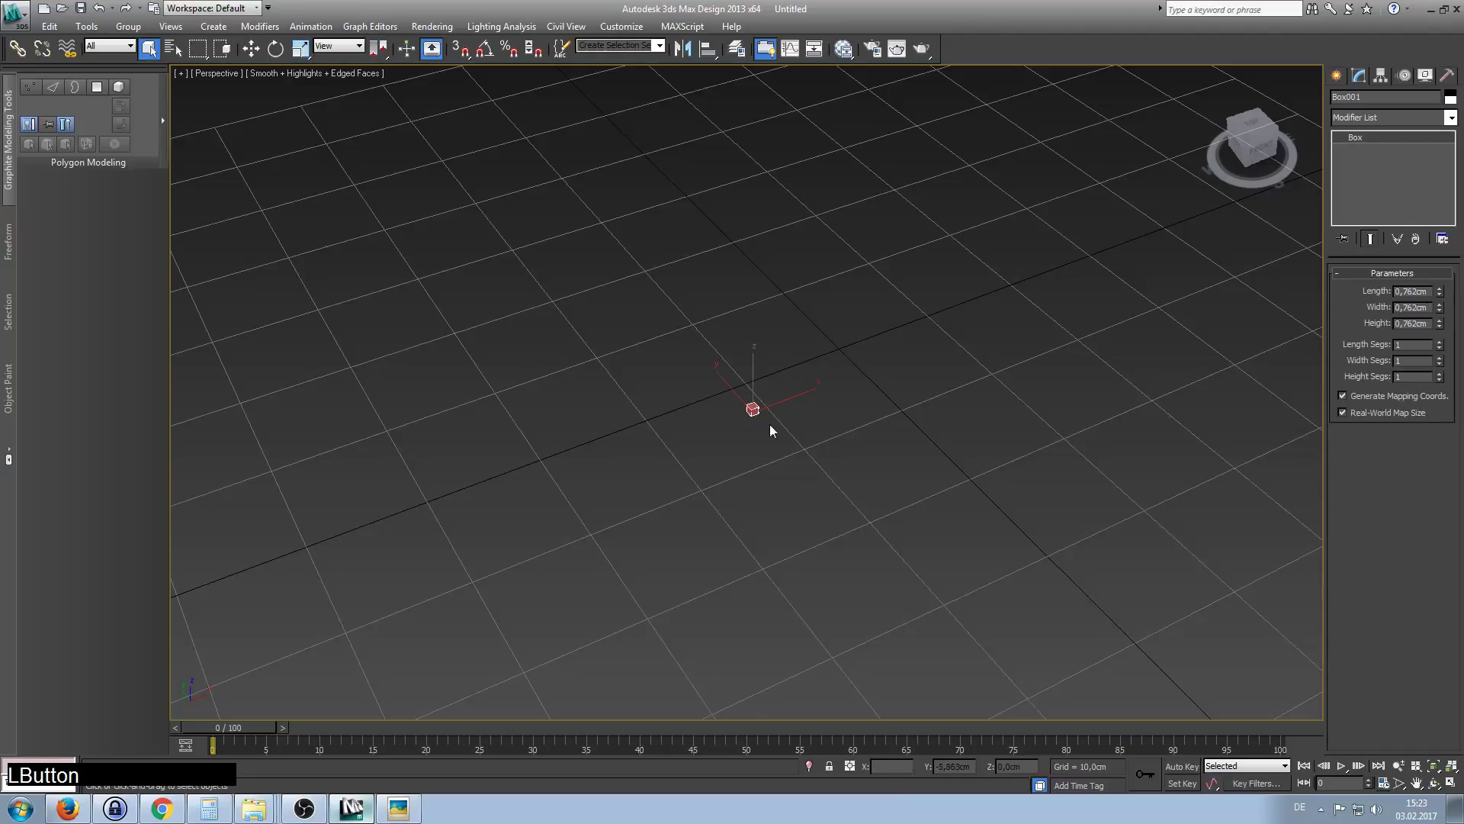
# Examine the tiny box from several sides and elevations, ending with a close view from above.
pyautogui.keyDown('alt'); pyautogui.moveTo(1193, 262); pyautogui.dragTo(1036, 297, button='middle'); pyautogui.keyUp('alt')
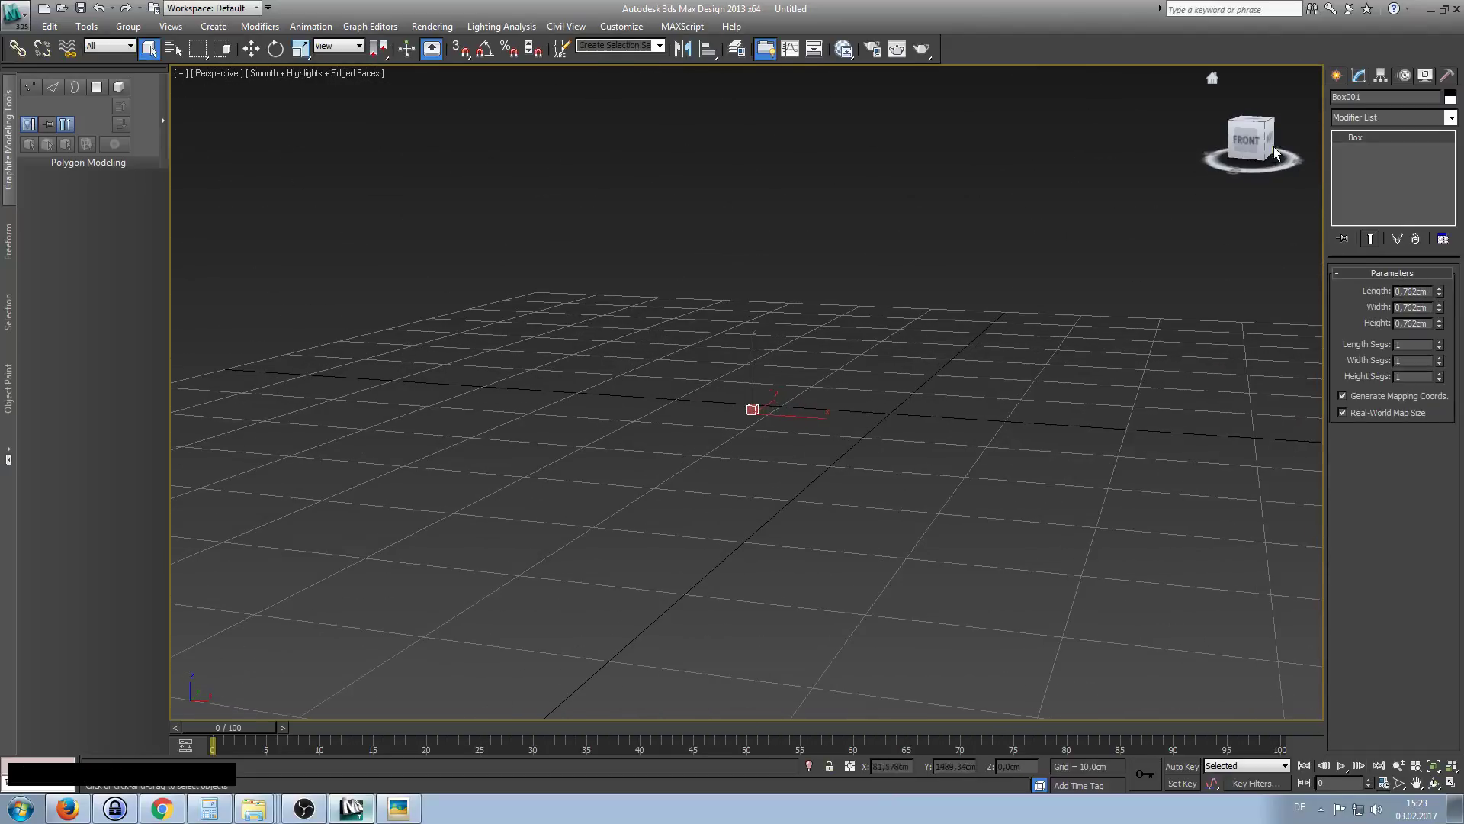
pyautogui.keyDown('alt'); pyautogui.moveTo(1056, 302); pyautogui.dragTo(469, 422, button='middle'); pyautogui.keyUp('alt')
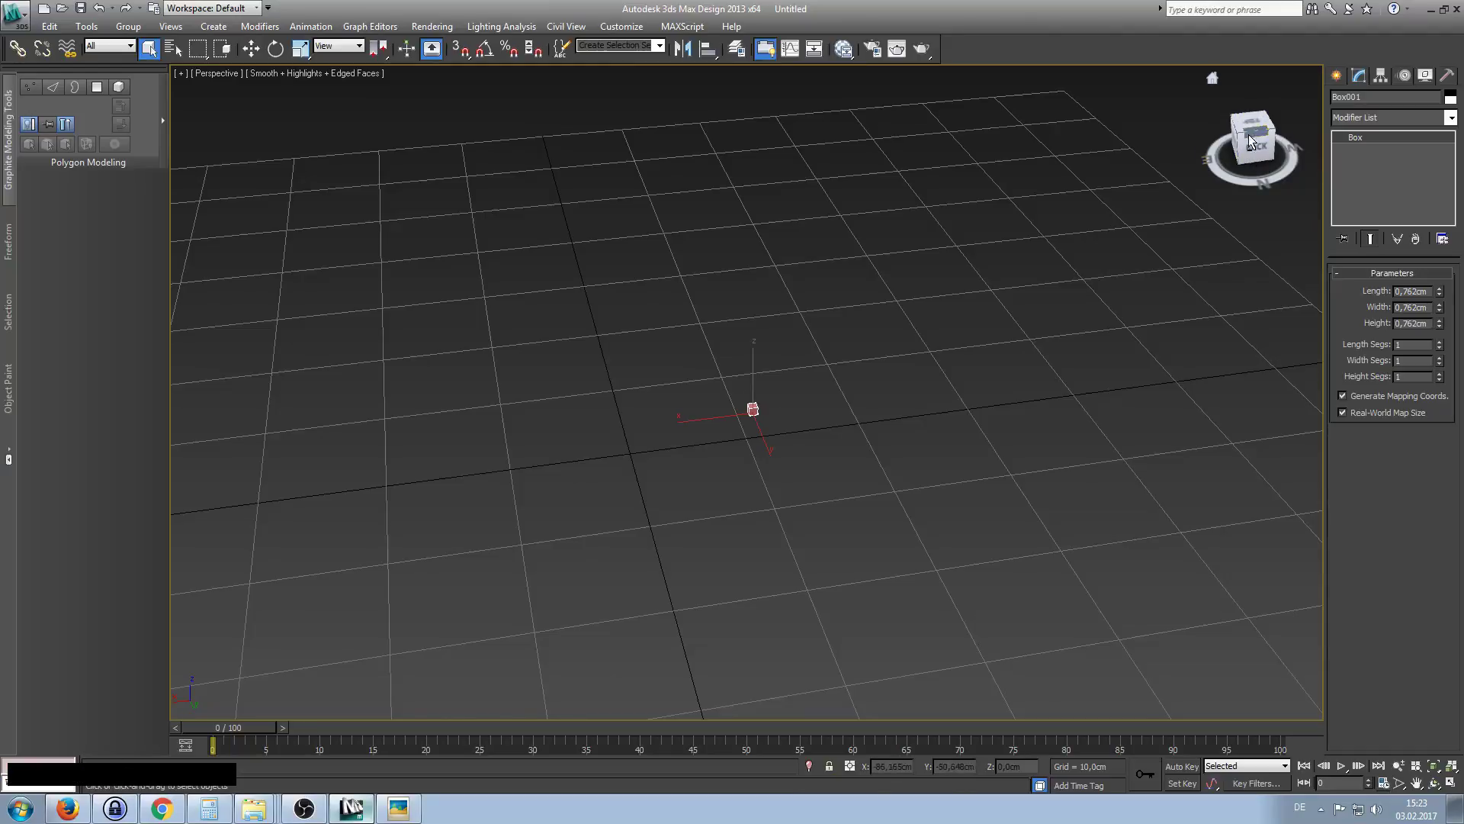
pyautogui.moveTo(1248, 155)
pyautogui.keyDown('alt'); pyautogui.mouseDown(button='middle')
pyautogui.moveTo(1166, 284)
pyautogui.moveTo(1252, 172)
pyautogui.mouseUp(button='middle'); pyautogui.keyUp('alt')
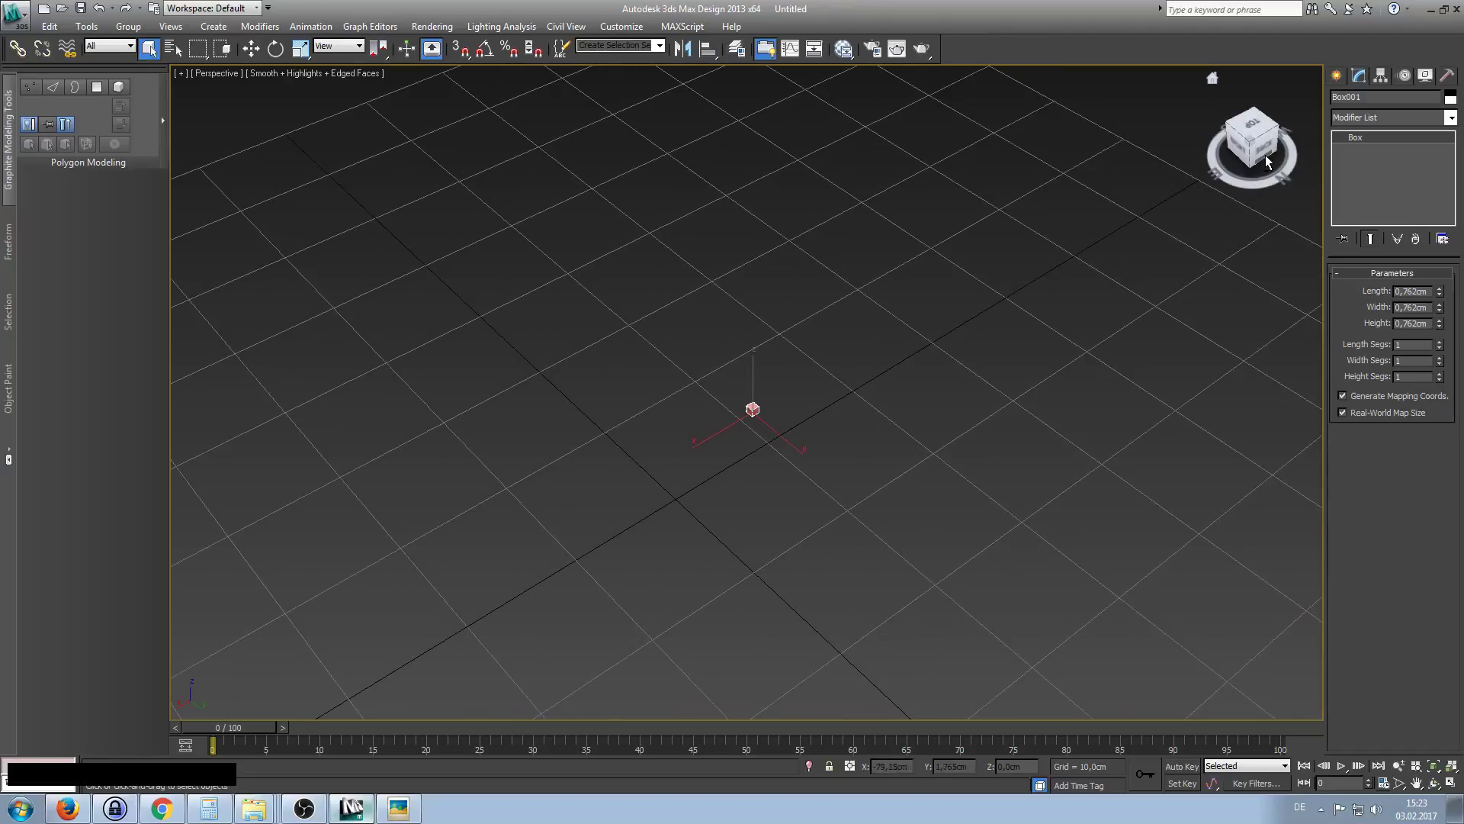
pyautogui.keyDown('alt'); pyautogui.moveTo(1134, 209); pyautogui.dragTo(1264, 171, button='middle'); pyautogui.keyUp('alt')
pyautogui.keyDown('alt'); pyautogui.moveTo(1229, 274); pyautogui.dragTo(1213, 199, button='middle'); pyautogui.keyUp('alt')
pyautogui.keyDown('alt'); pyautogui.moveTo(1187, 299); pyautogui.dragTo(1071, 362, button='middle'); pyautogui.keyUp('alt')
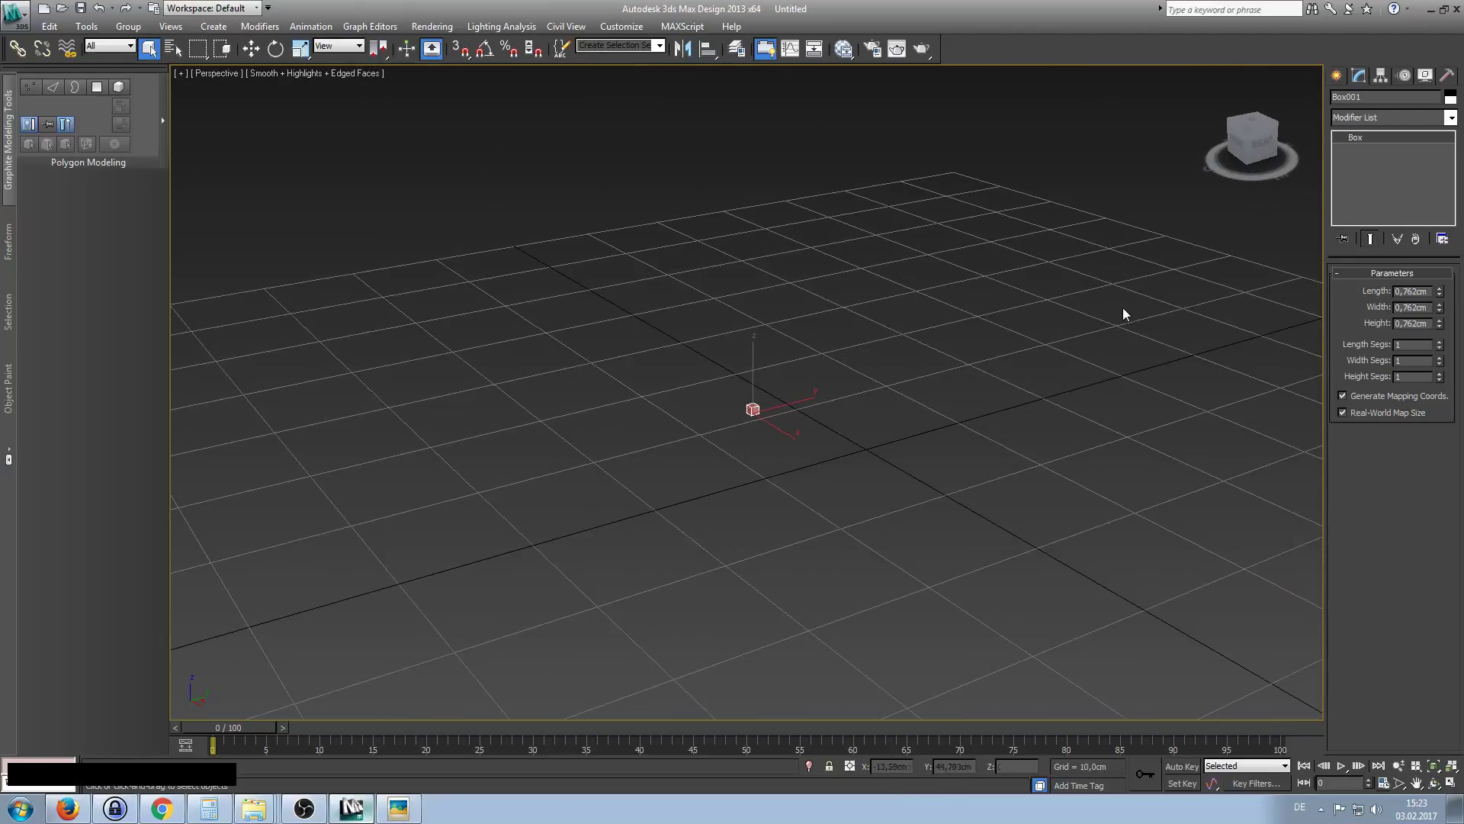
pyautogui.keyDown('alt'); pyautogui.moveTo(1111, 317); pyautogui.dragTo(1254, 188, button='middle'); pyautogui.keyUp('alt')
pyautogui.keyDown('alt'); pyautogui.moveTo(866, 336); pyautogui.dragTo(697, 418, button='middle'); pyautogui.keyUp('alt')
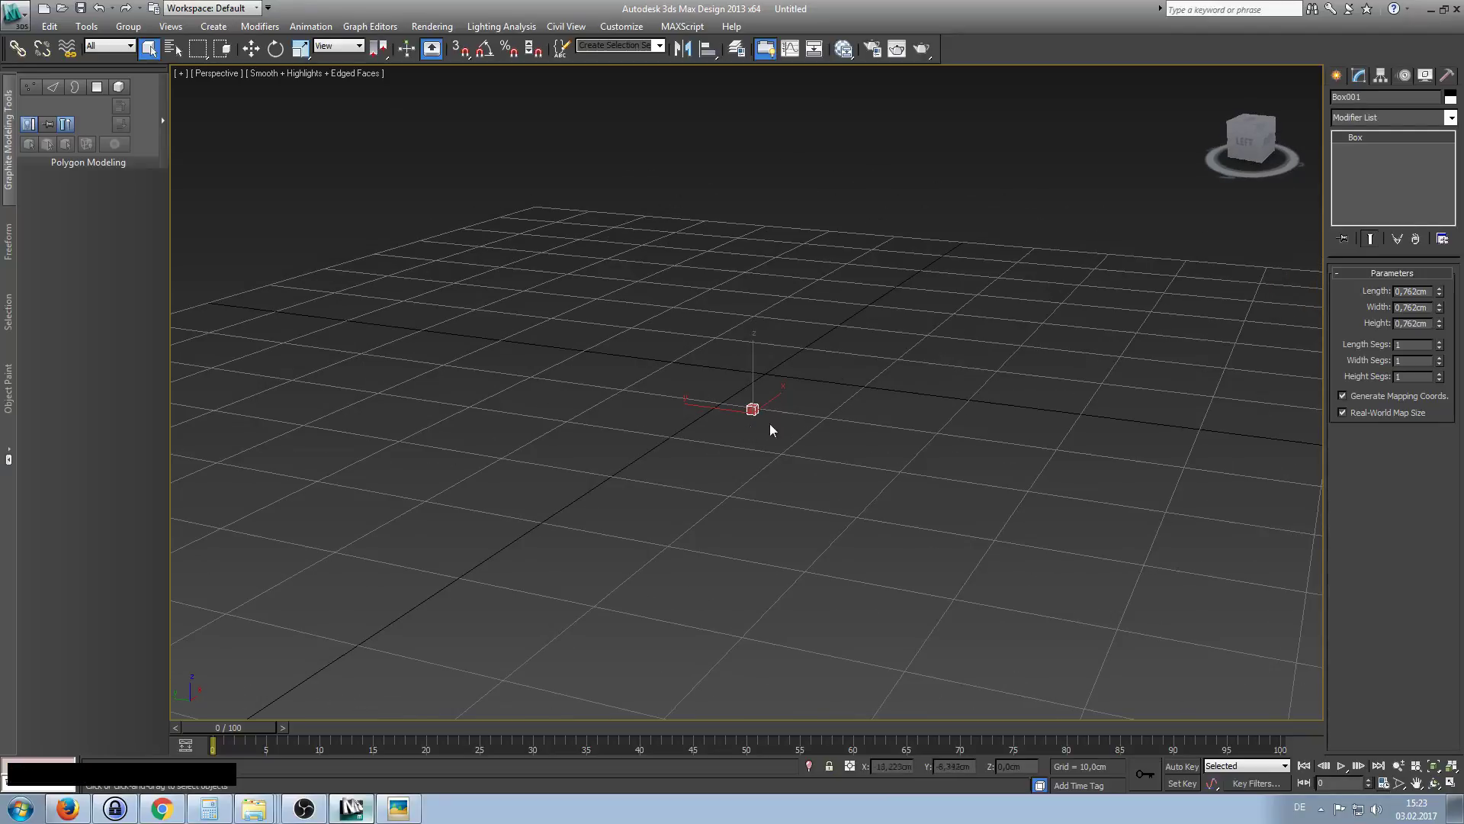
pyautogui.keyDown('alt'); pyautogui.moveTo(754, 421); pyautogui.dragTo(751, 336, button='middle'); pyautogui.keyUp('alt')
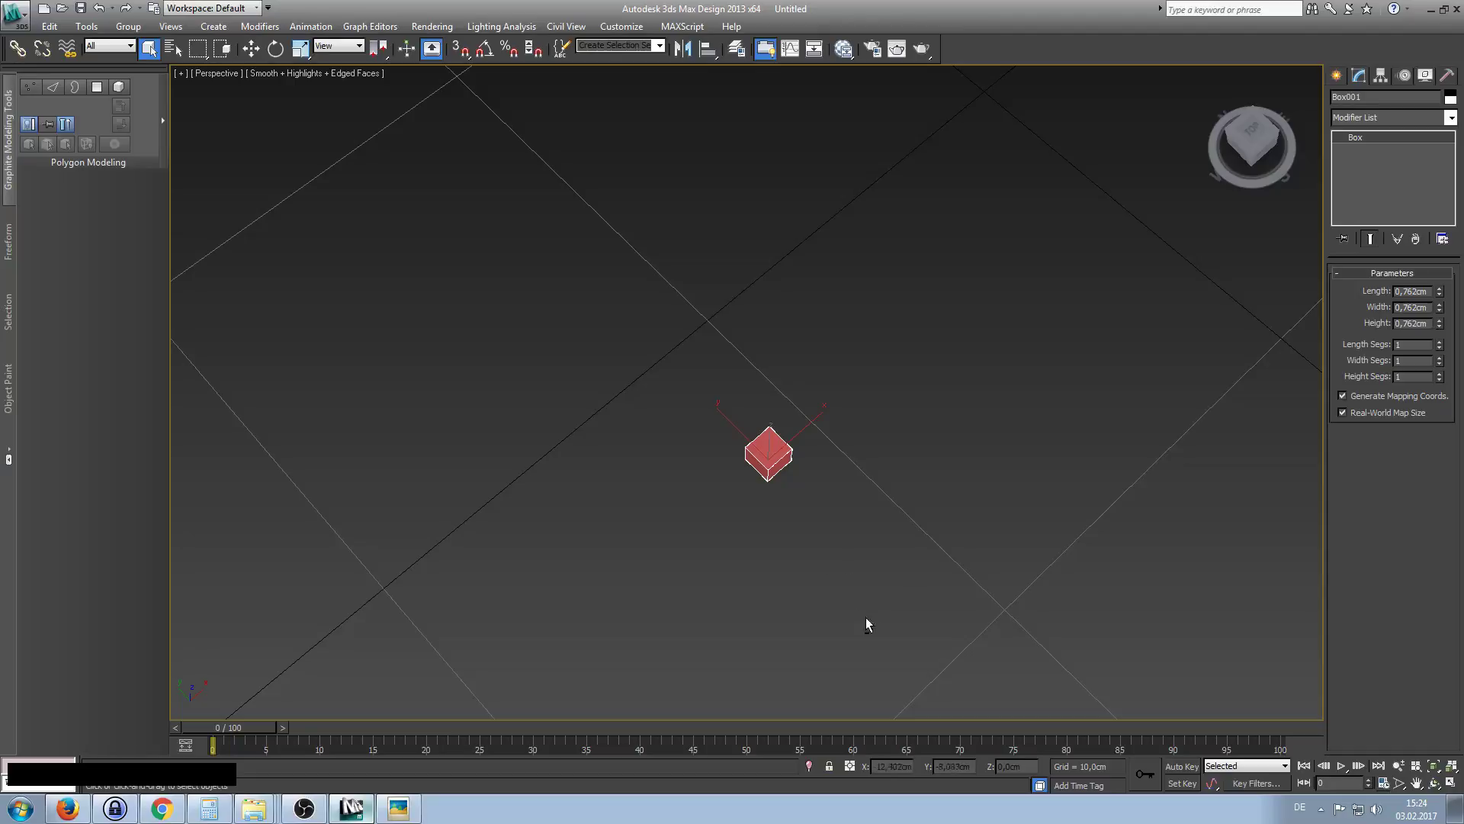
# Activate the Move tool for the small box, deselect the box and select it again.
pyautogui.rightClick(811, 485)
pyautogui.click(826, 498)
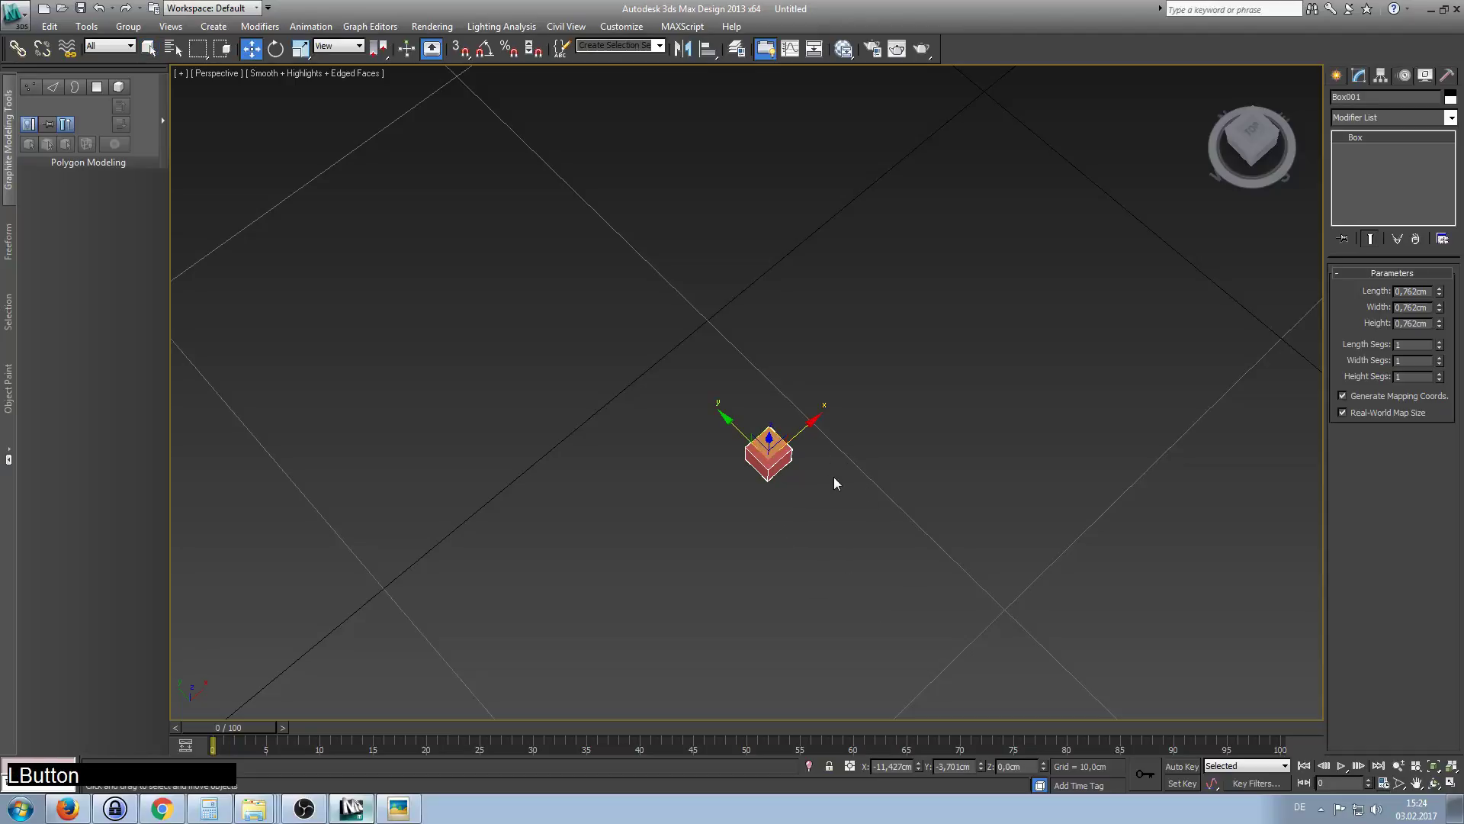
pyautogui.rightClick(698, 355)
pyautogui.click(663, 361)
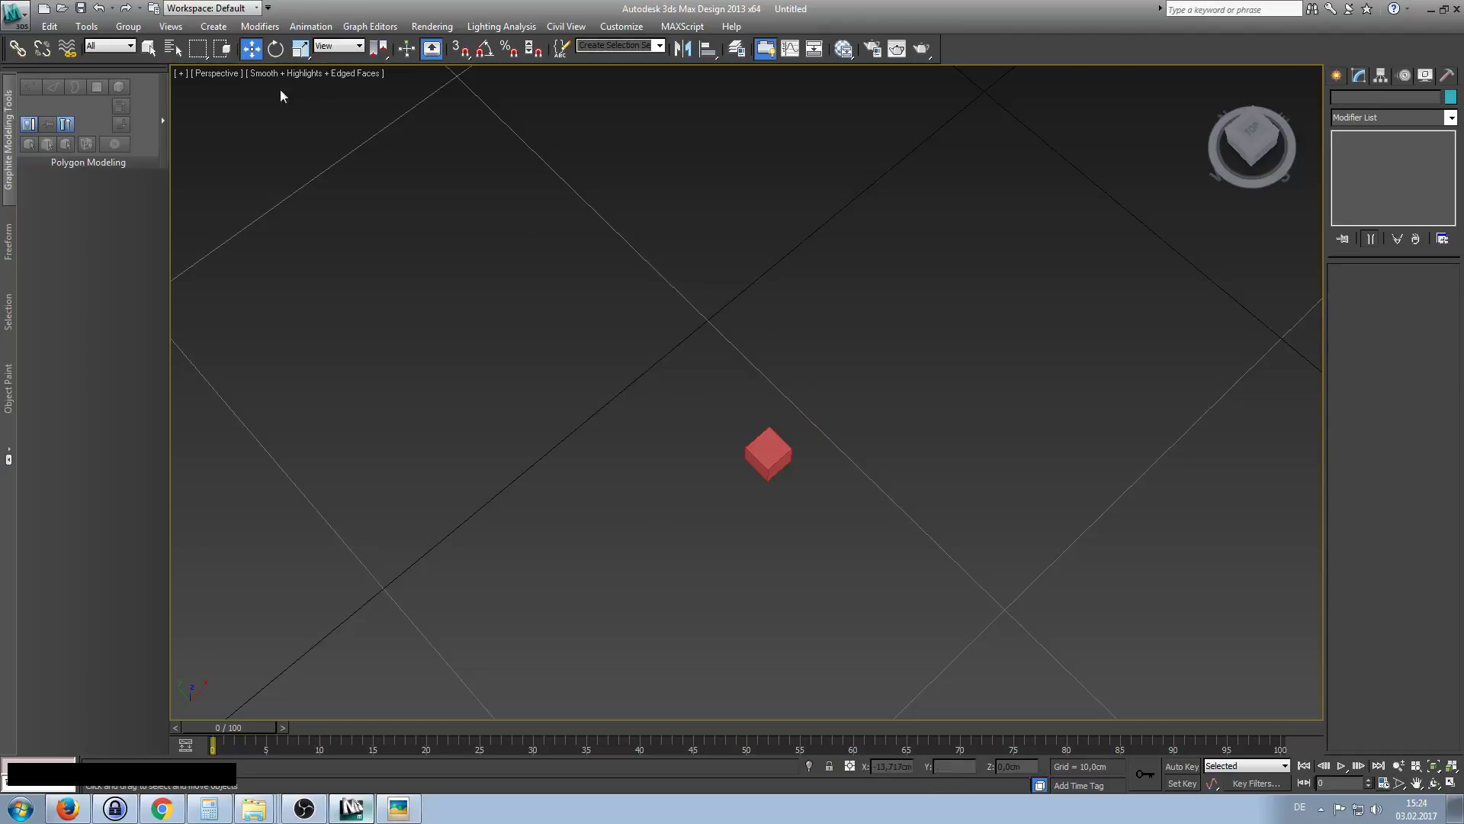
pyautogui.click(777, 456)
pyautogui.click(766, 451)
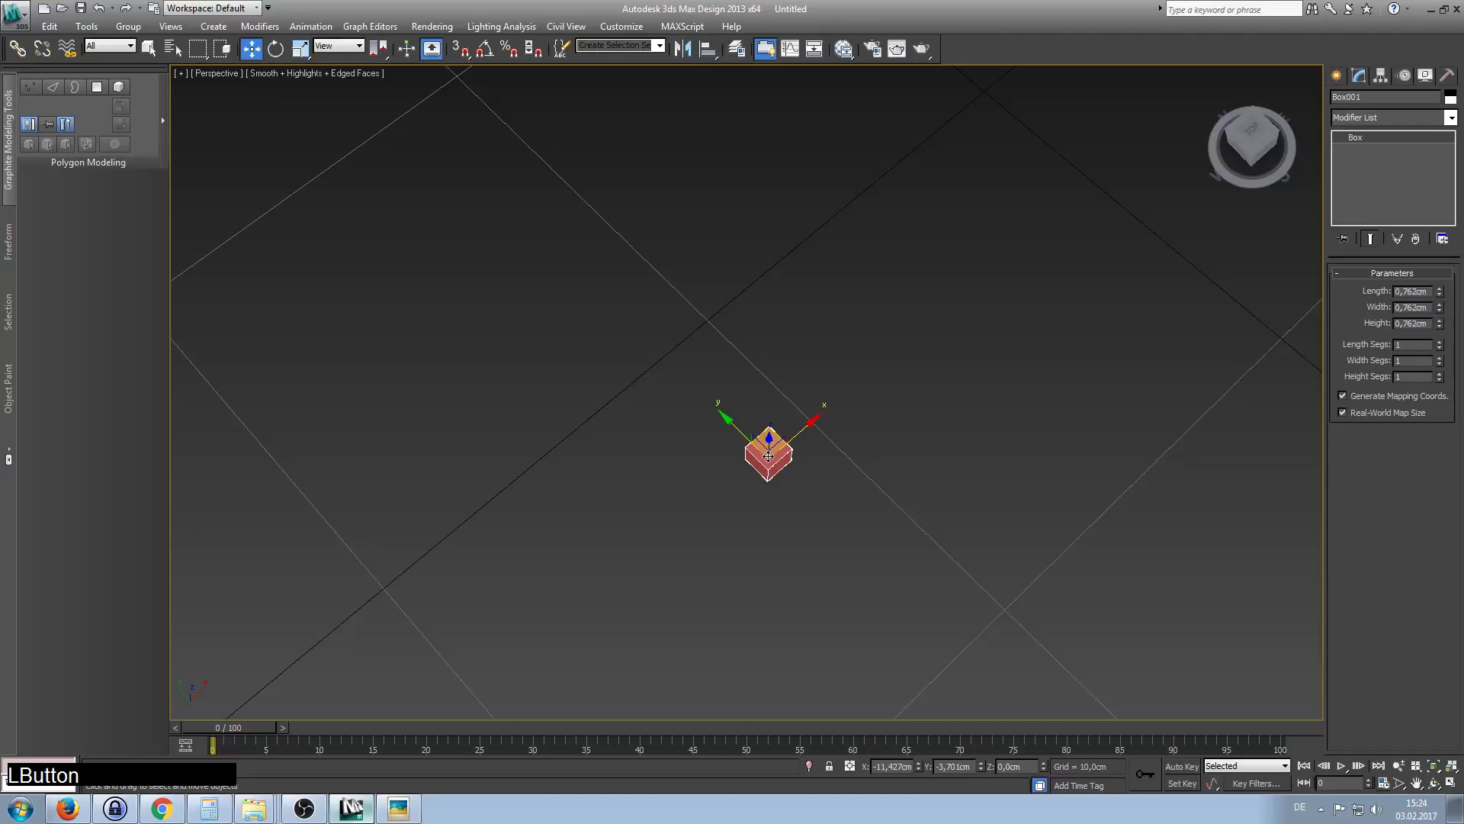
# Deselect the box and choose the Move tool again.
pyautogui.click(686, 319)
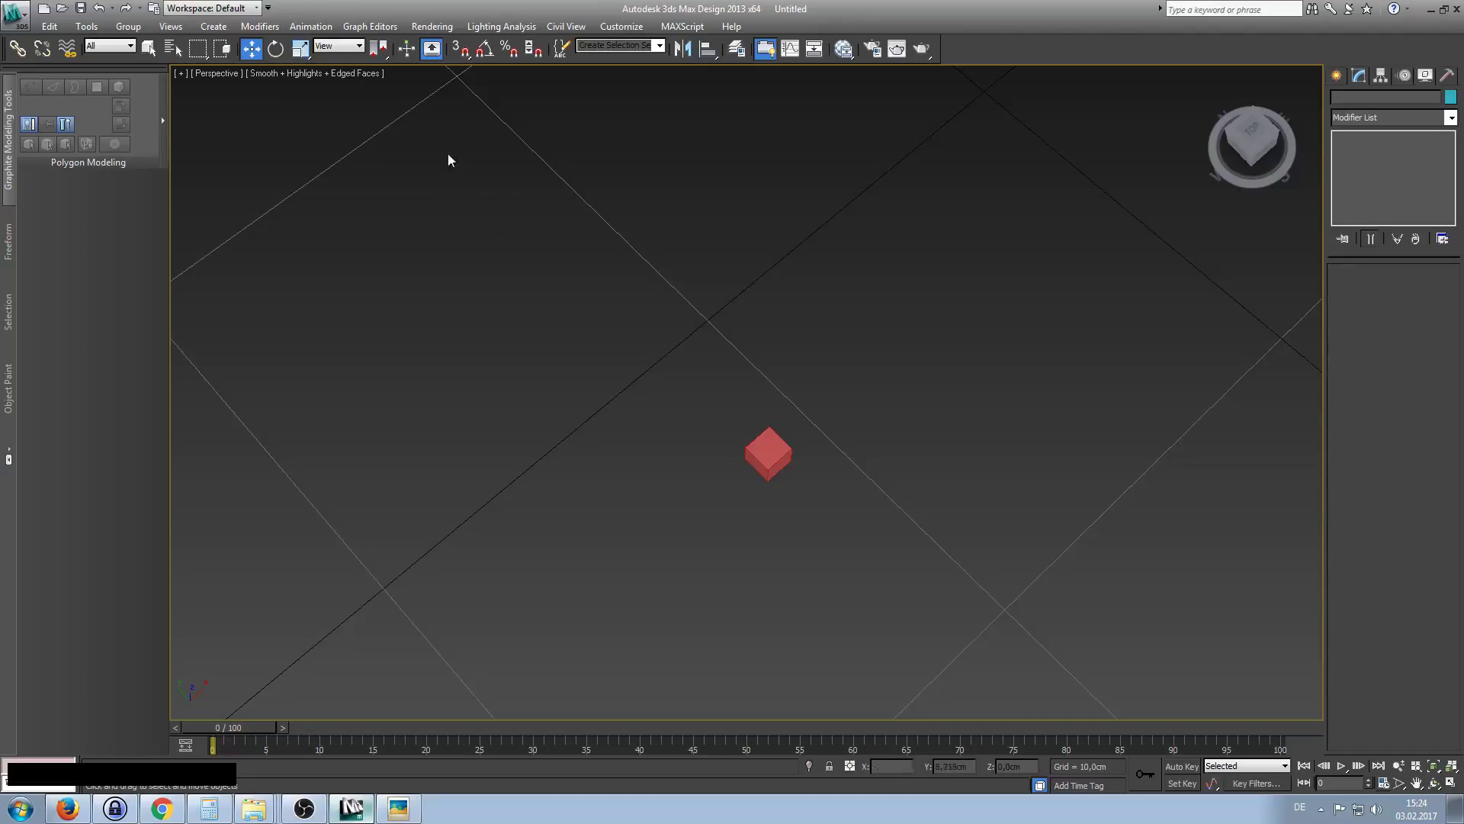
pyautogui.rightClick(612, 297)
pyautogui.click(625, 306)
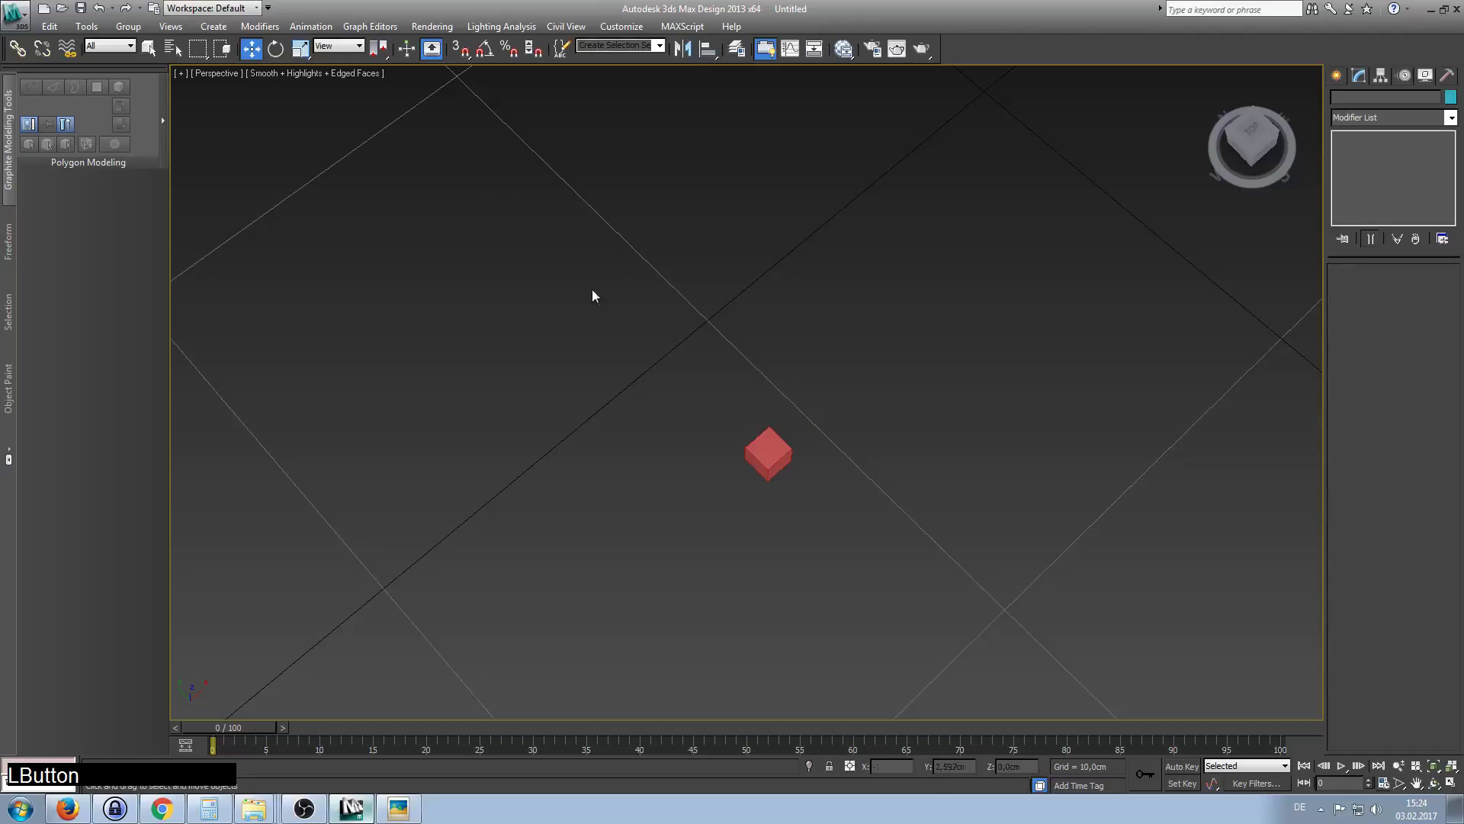
pyautogui.click(252, 50)
pyautogui.rightClick(617, 351)
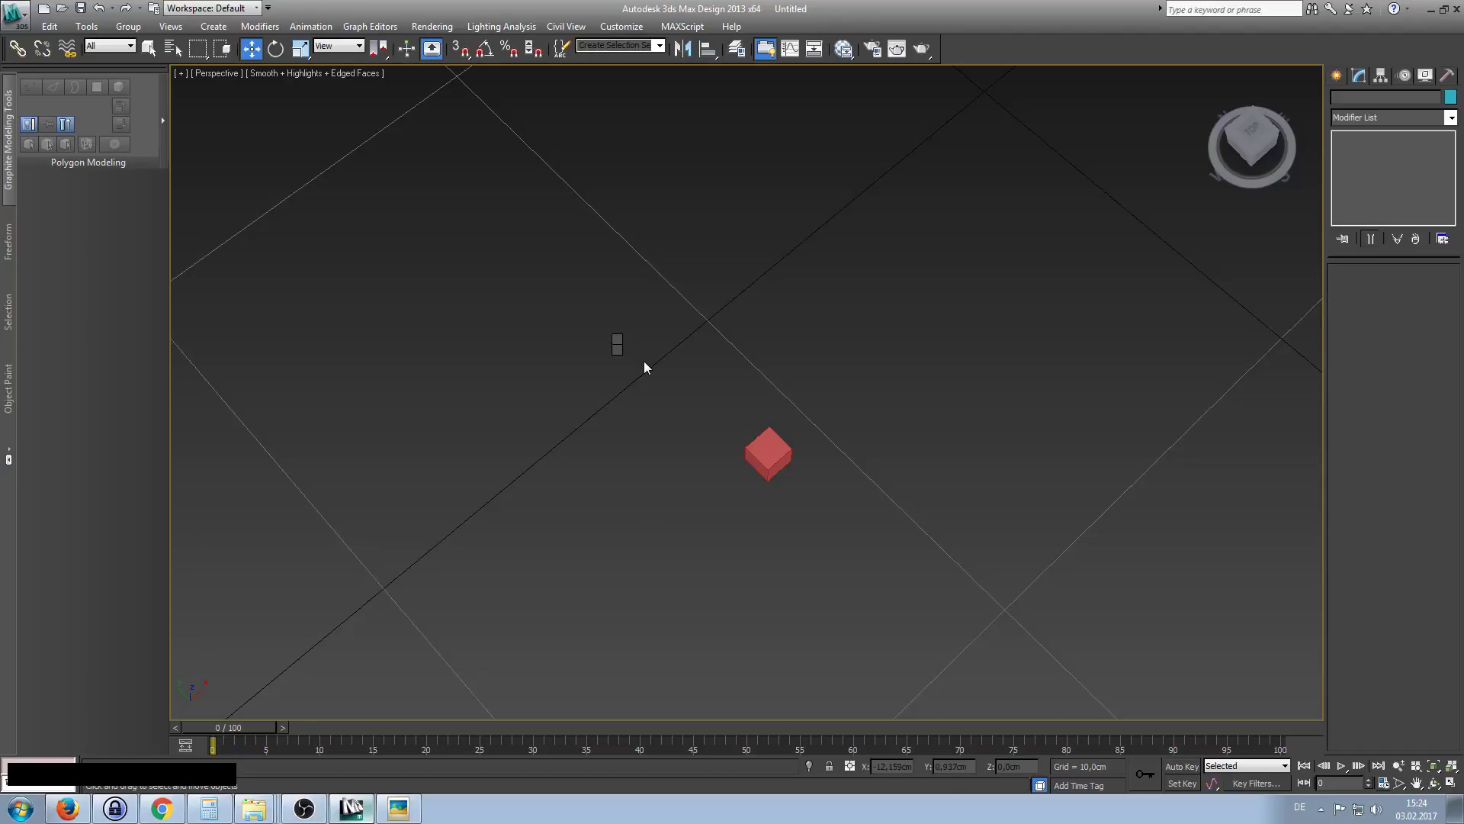
pyautogui.click(644, 363)
# Select the box and move it to the world origin by setting its X and Y positions to 0.
pyautogui.click(754, 452)
pyautogui.keyDown('alt'); pyautogui.moveTo(889, 615); pyautogui.dragTo(840, 556, button='middle'); pyautogui.keyUp('alt')
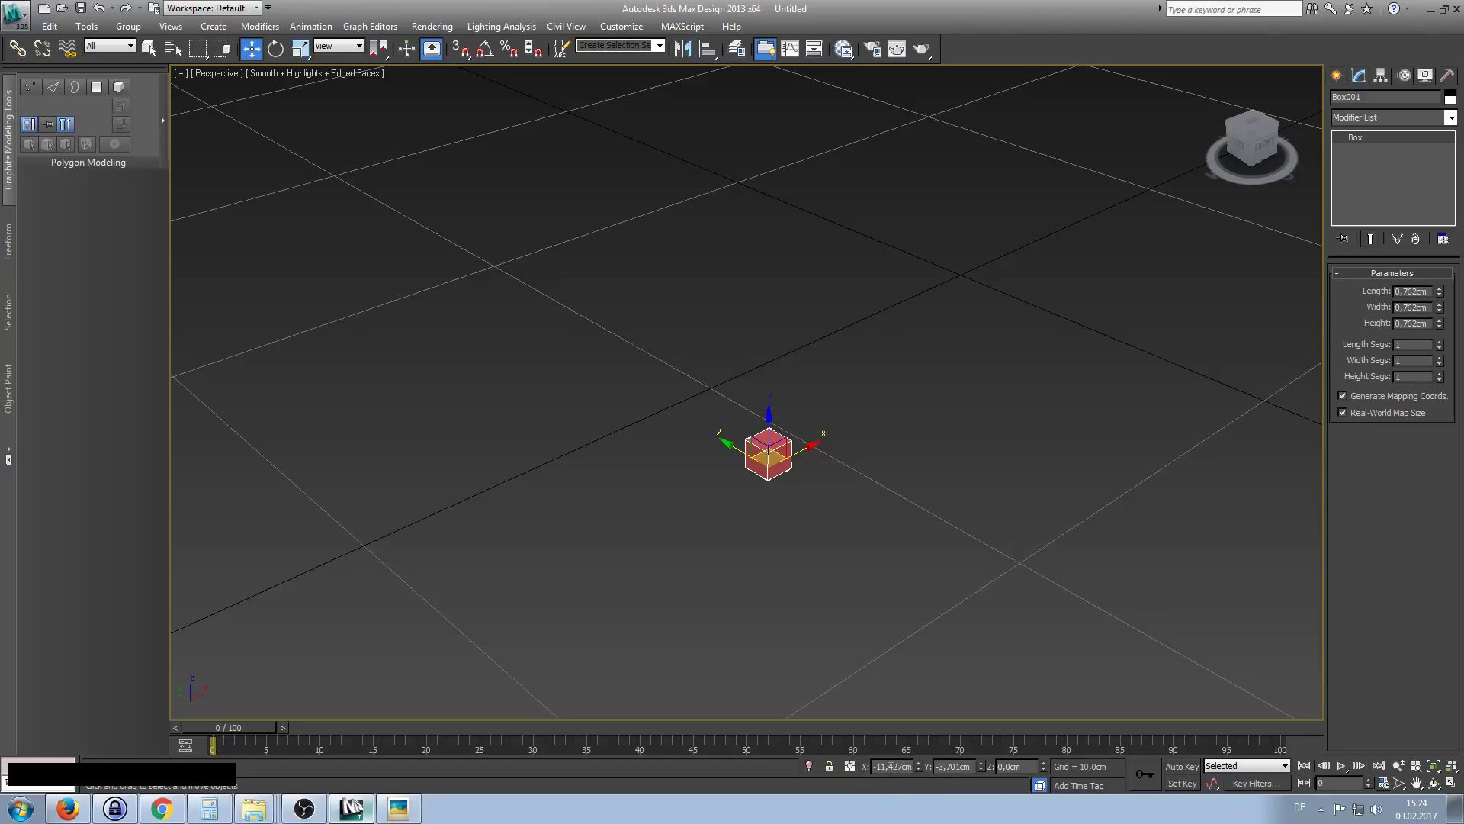
pyautogui.click(891, 767)
pyautogui.write('0')
pyautogui.click(963, 768)
pyautogui.write('0')
pyautogui.press('Return')
pyautogui.click(1021, 768)
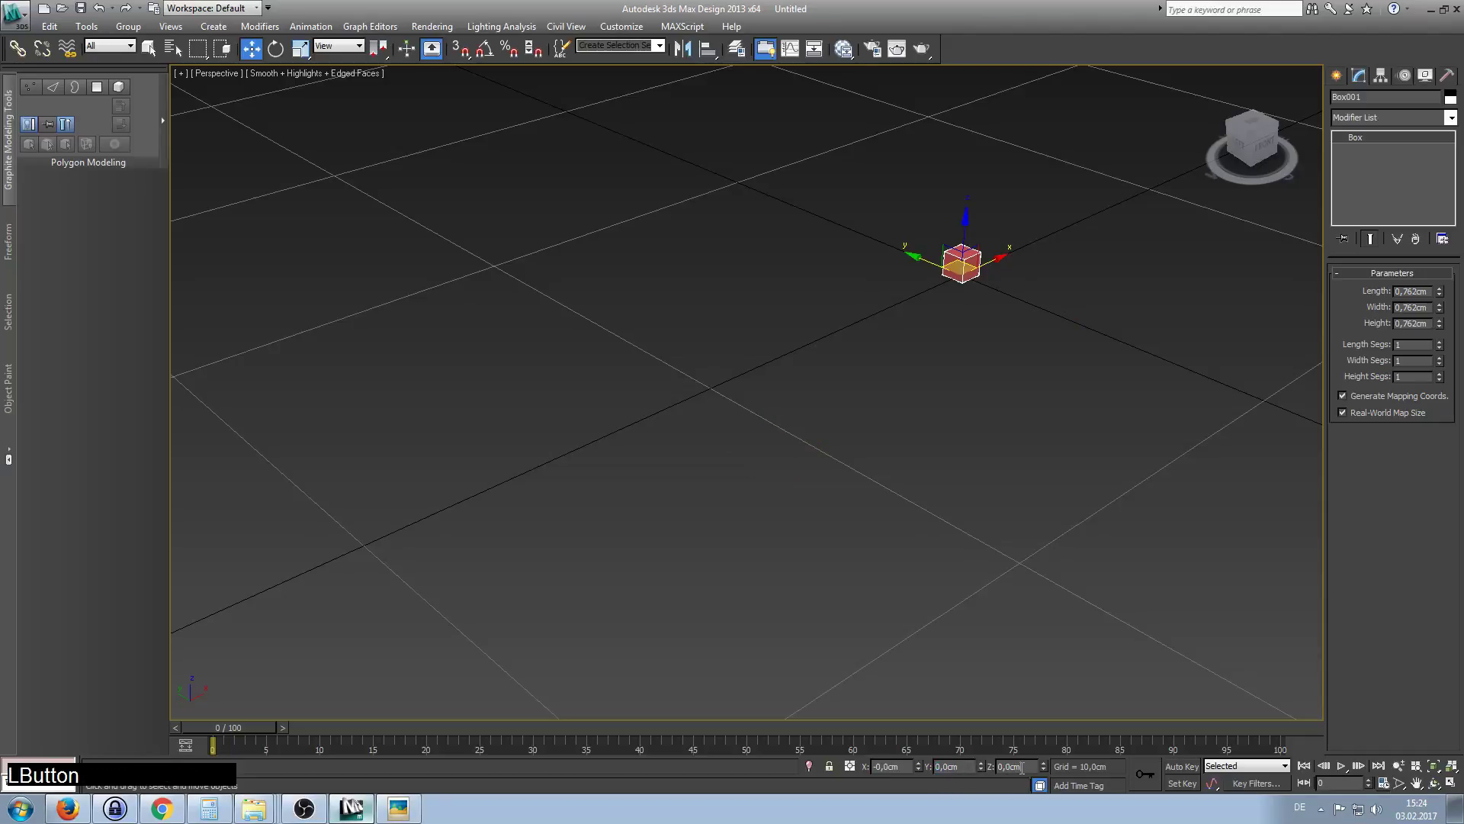
# Create a plane about 16.6 cm long and 16.6 cm wide on the grid beside the small box.
pyautogui.moveTo(1022, 422); pyautogui.dragTo(859, 474, button='middle')
pyautogui.keyDown('alt'); pyautogui.moveTo(773, 446); pyautogui.dragTo(808, 443, button='middle'); pyautogui.keyUp('alt')
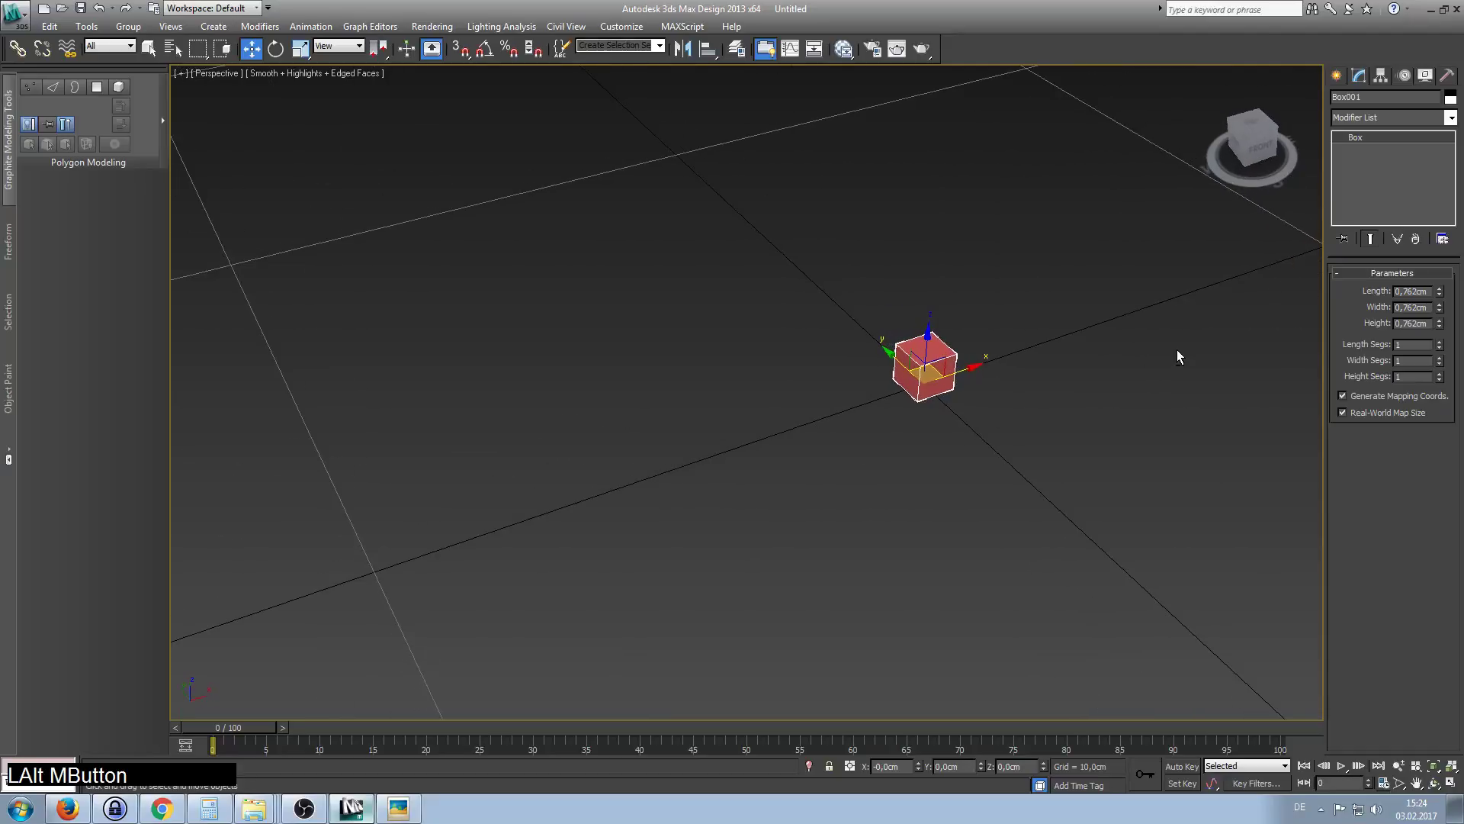
pyautogui.click(1339, 76)
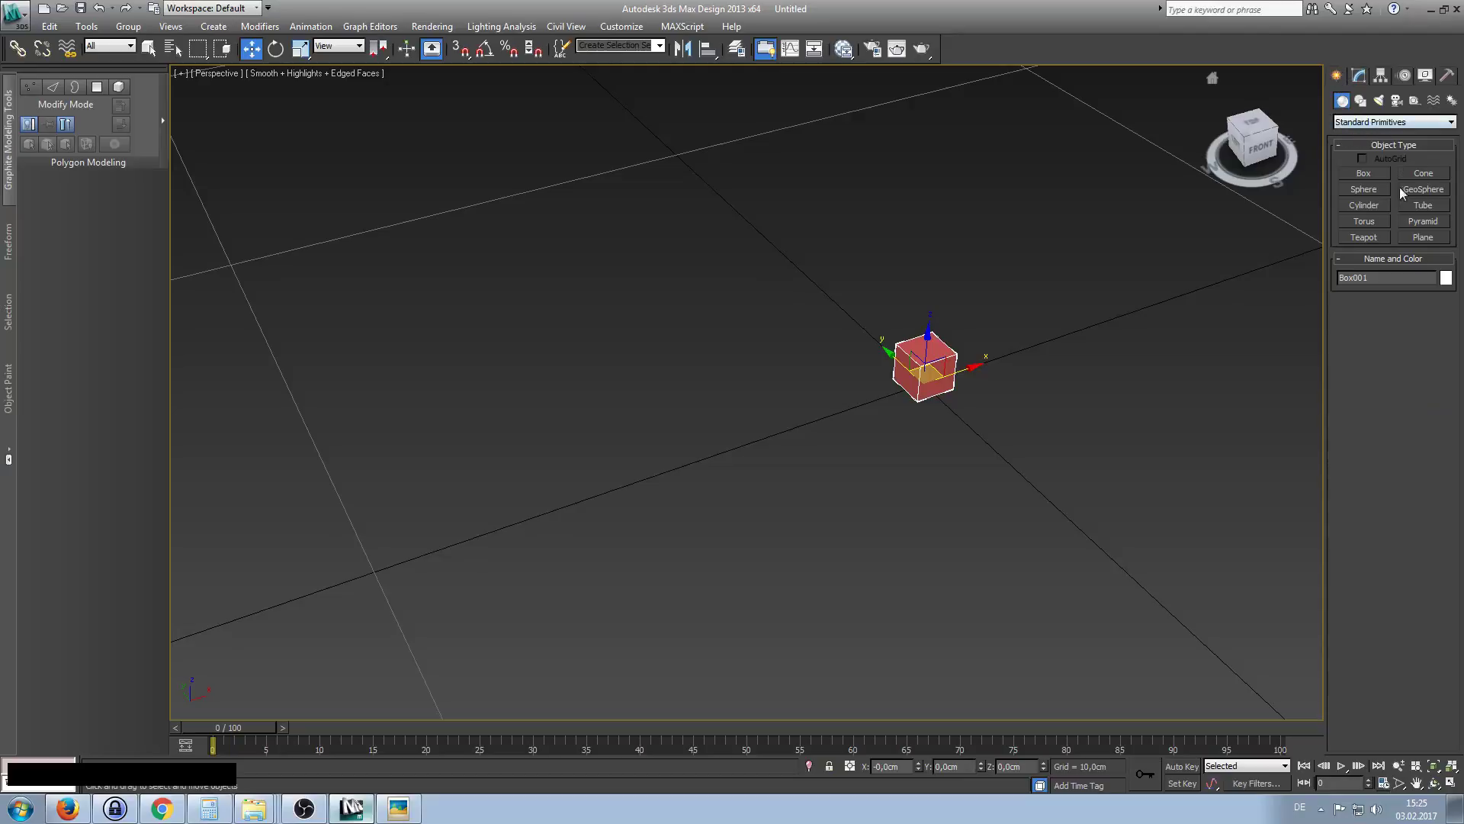
pyautogui.click(1422, 237)
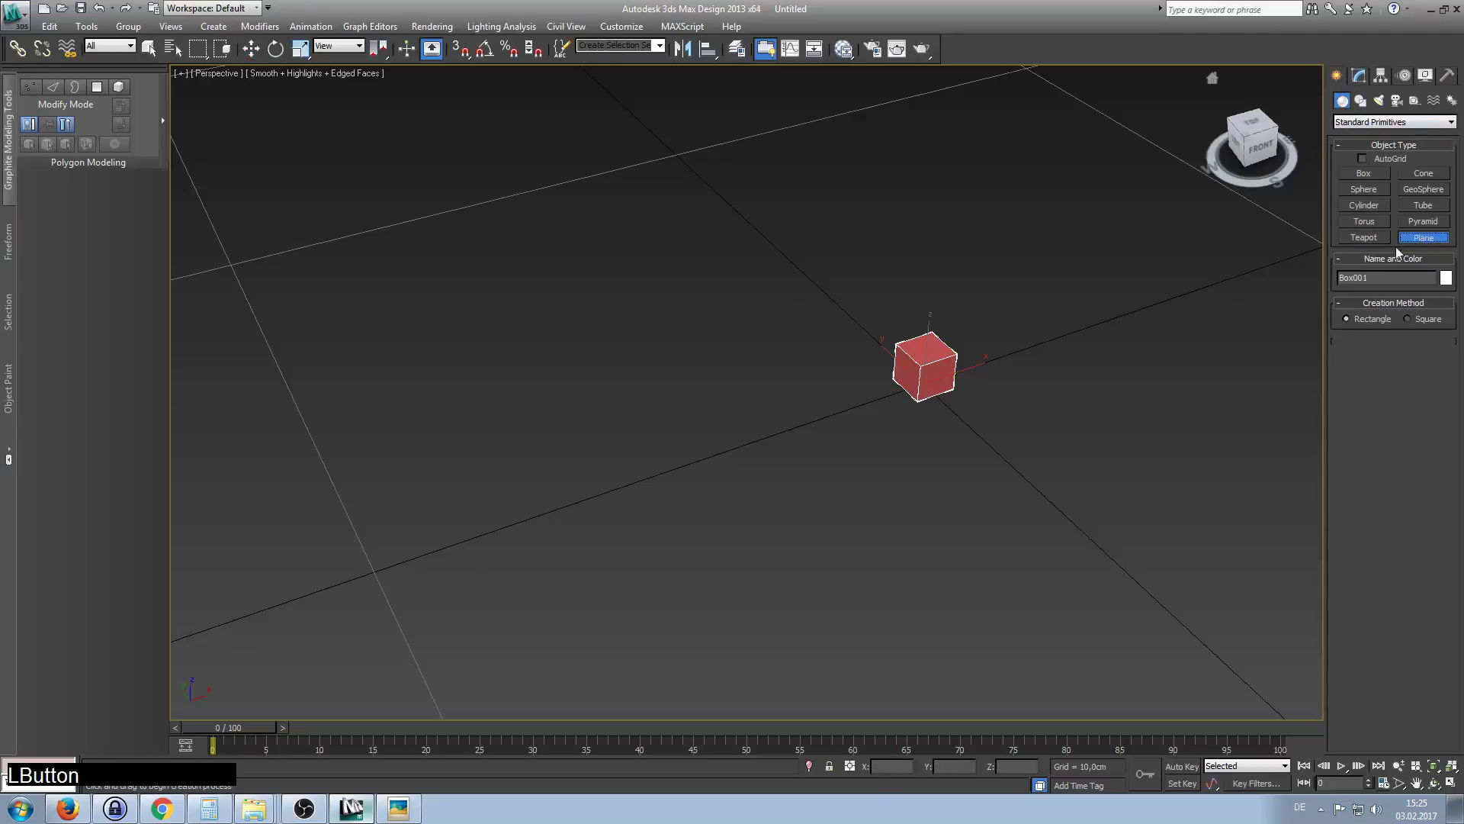
pyautogui.moveTo(1099, 125); pyautogui.dragTo(1020, 405)
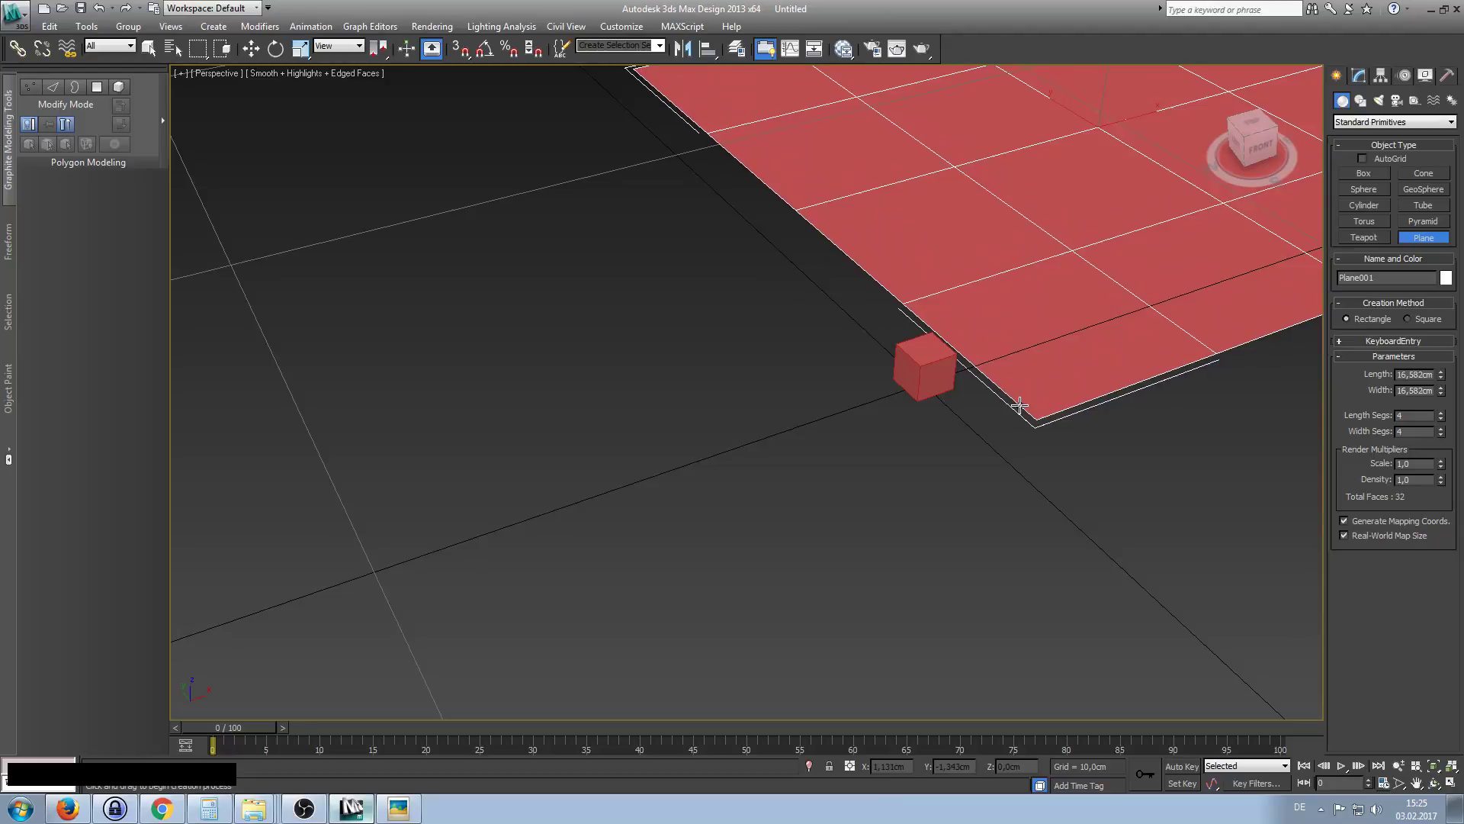
pyautogui.keyDown('ctrl'); pyautogui.moveTo(1063, 254); pyautogui.dragTo(1056, 255, button='middle'); pyautogui.keyUp('ctrl')
pyautogui.scroll(-3, 1051, 260)
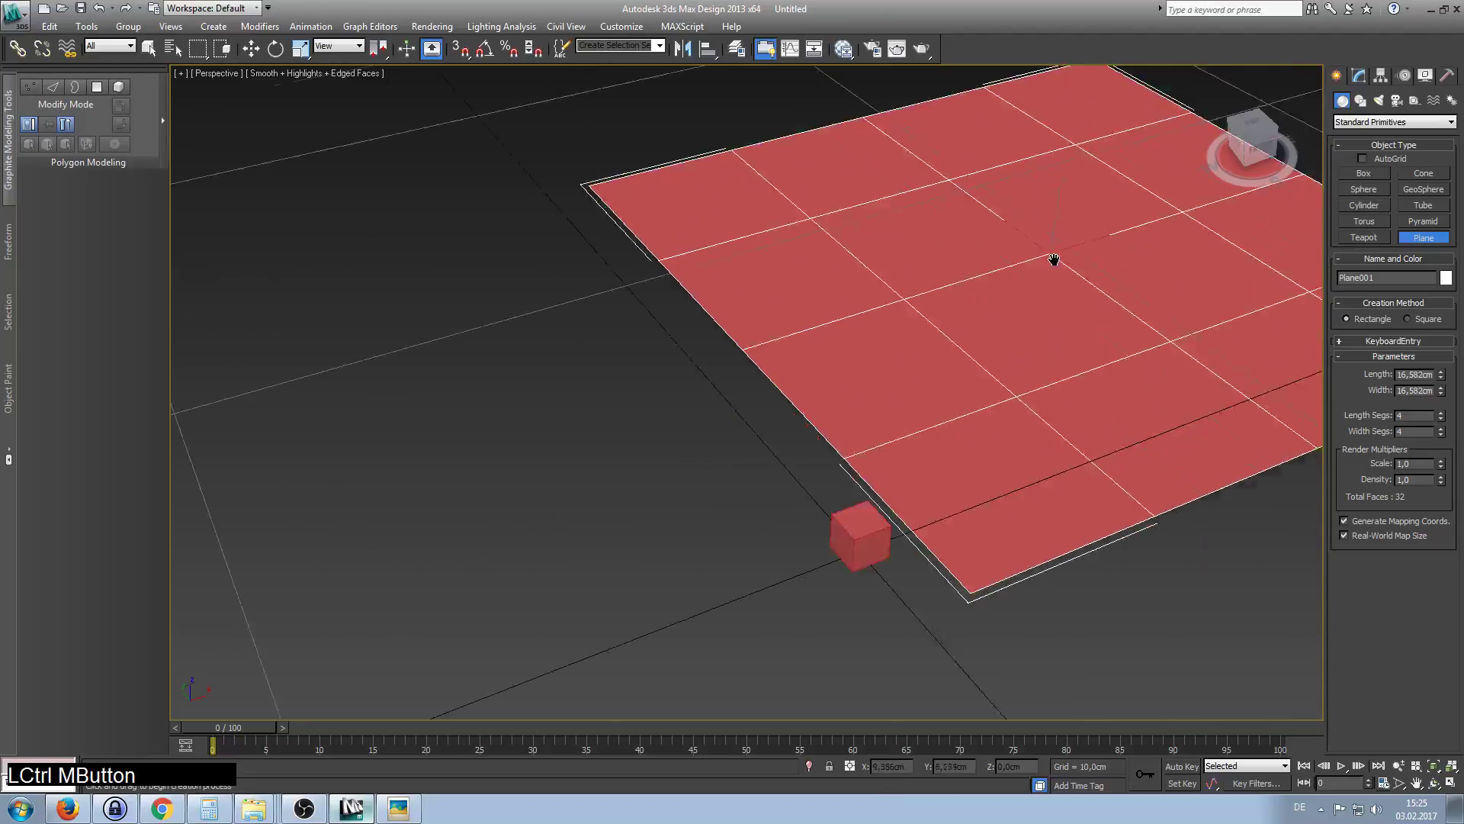
pyautogui.scroll(2, 1052, 258)
pyautogui.scroll(-5, 1049, 262)
pyautogui.scroll(6, 1029, 271)
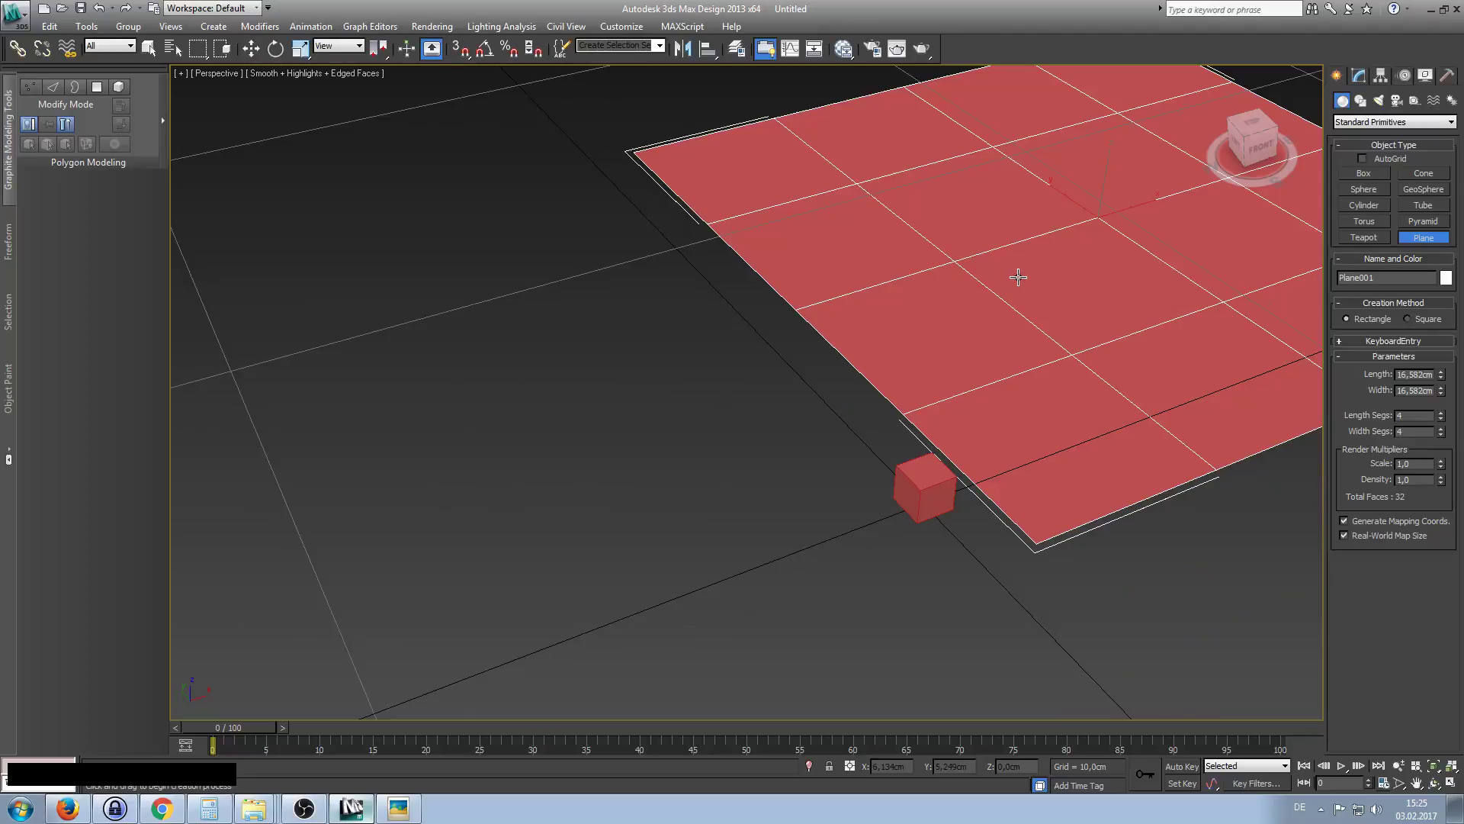
pyautogui.moveTo(1030, 259); pyautogui.dragTo(883, 255, button='middle')
# End plane creation with the Move tool and reduce the plane's length and width segments to 1.
pyautogui.rightClick(1120, 264)
pyautogui.click(1132, 262)
pyautogui.click(1004, 304)
pyautogui.click(1360, 76)
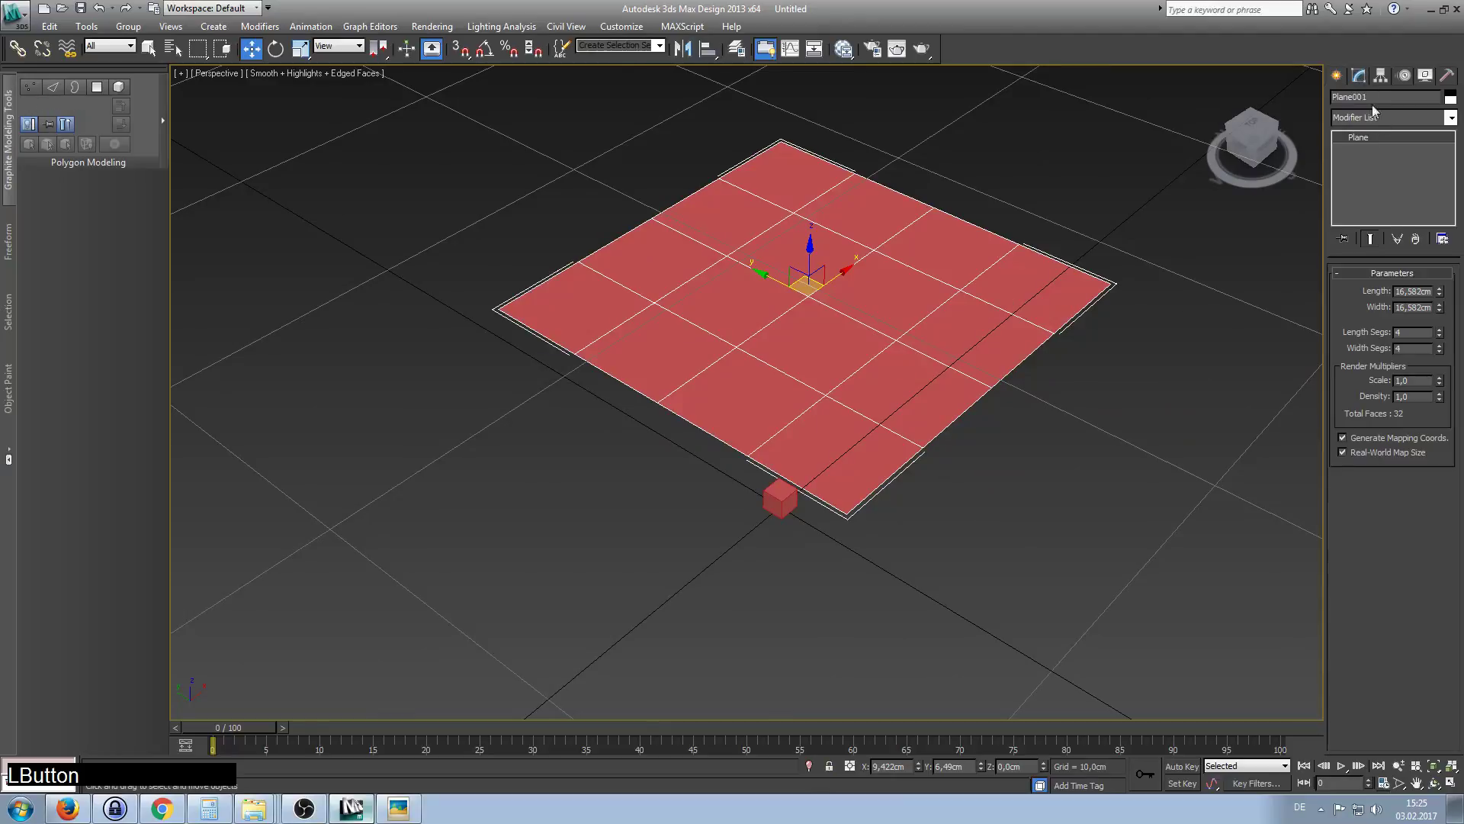
pyautogui.moveTo(1439, 335); pyautogui.dragTo(1442, 404)
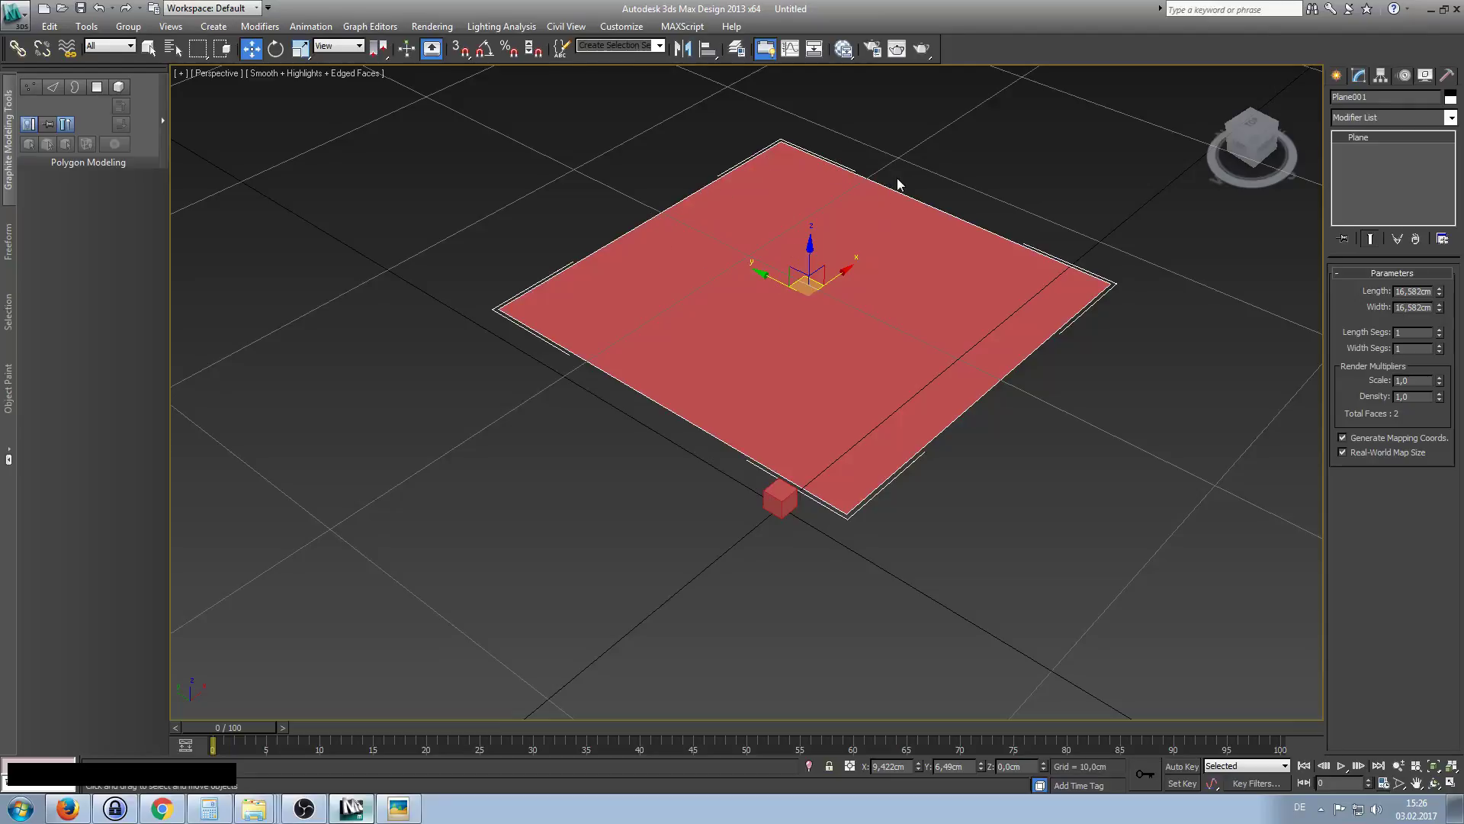
# Open the Slate Material Editor, bring the AK-47 bullets reference image over it and away again, and close the editor.
pyautogui.click(842, 52)
pyautogui.moveTo(509, 25); pyautogui.dragTo(726, 96)
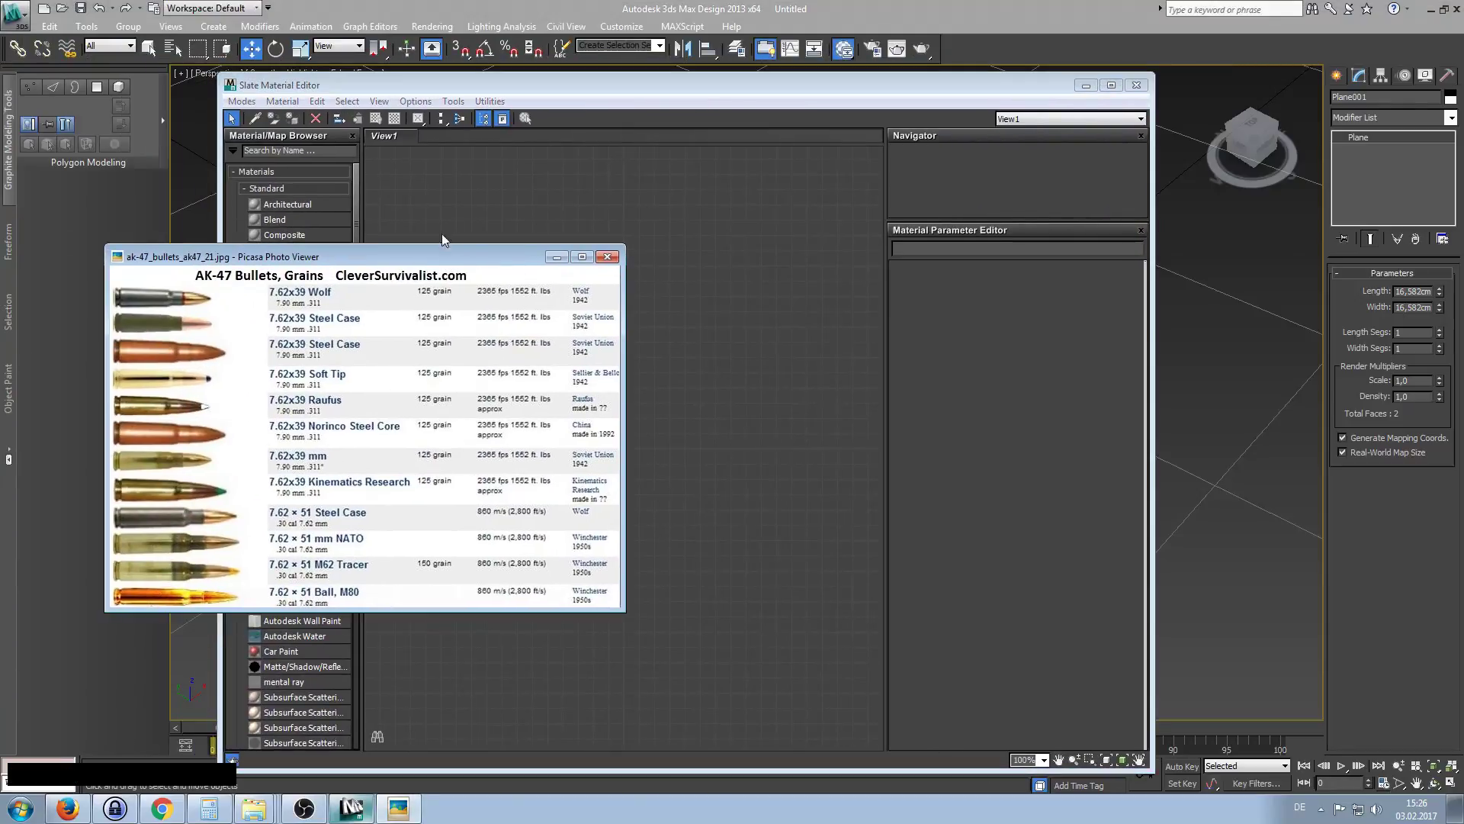
pyautogui.moveTo(470, 263); pyautogui.dragTo(0, 243)
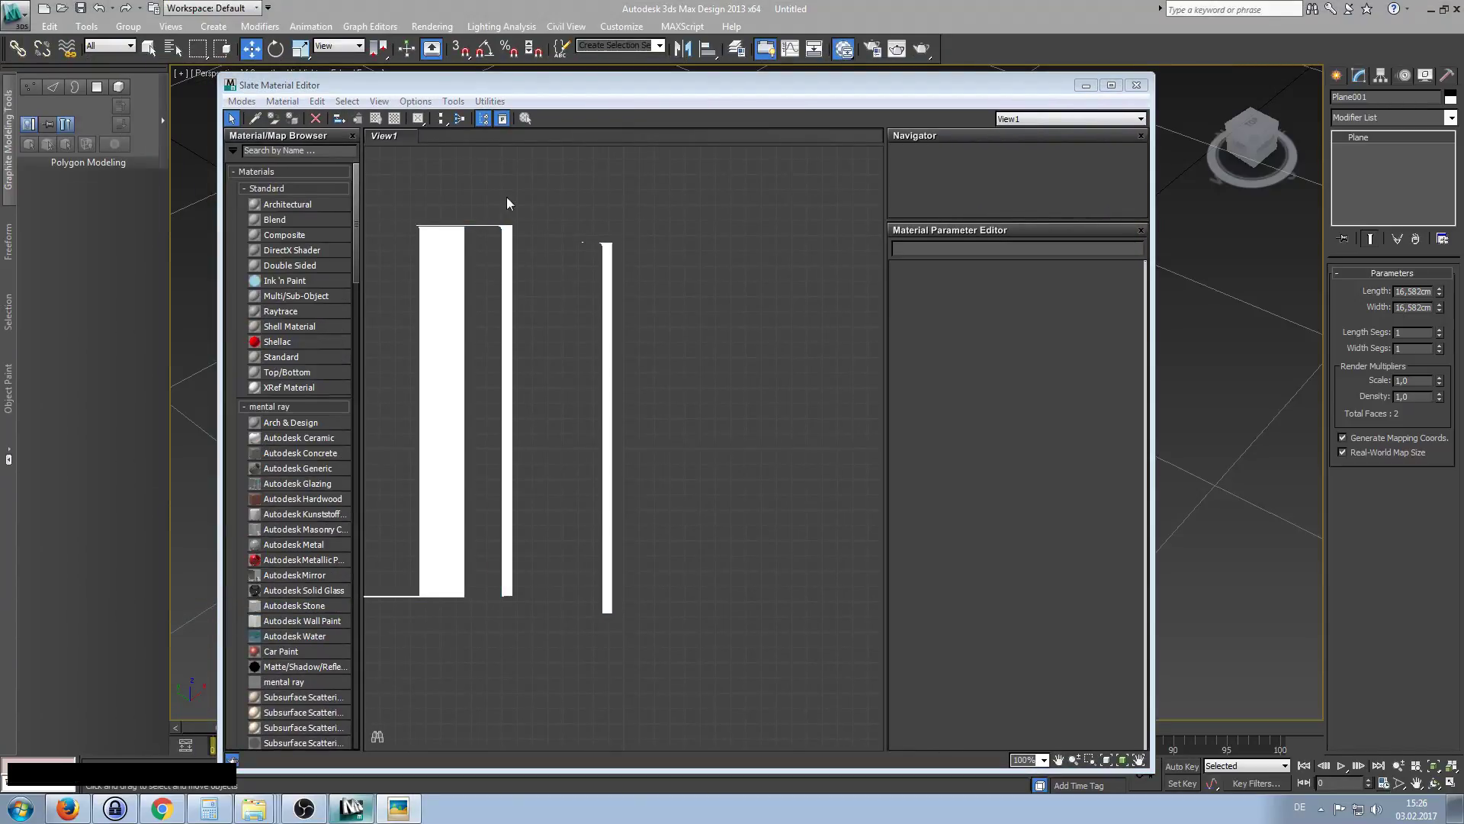
pyautogui.moveTo(624, 91); pyautogui.dragTo(589, 146)
pyautogui.click(1042, 150)
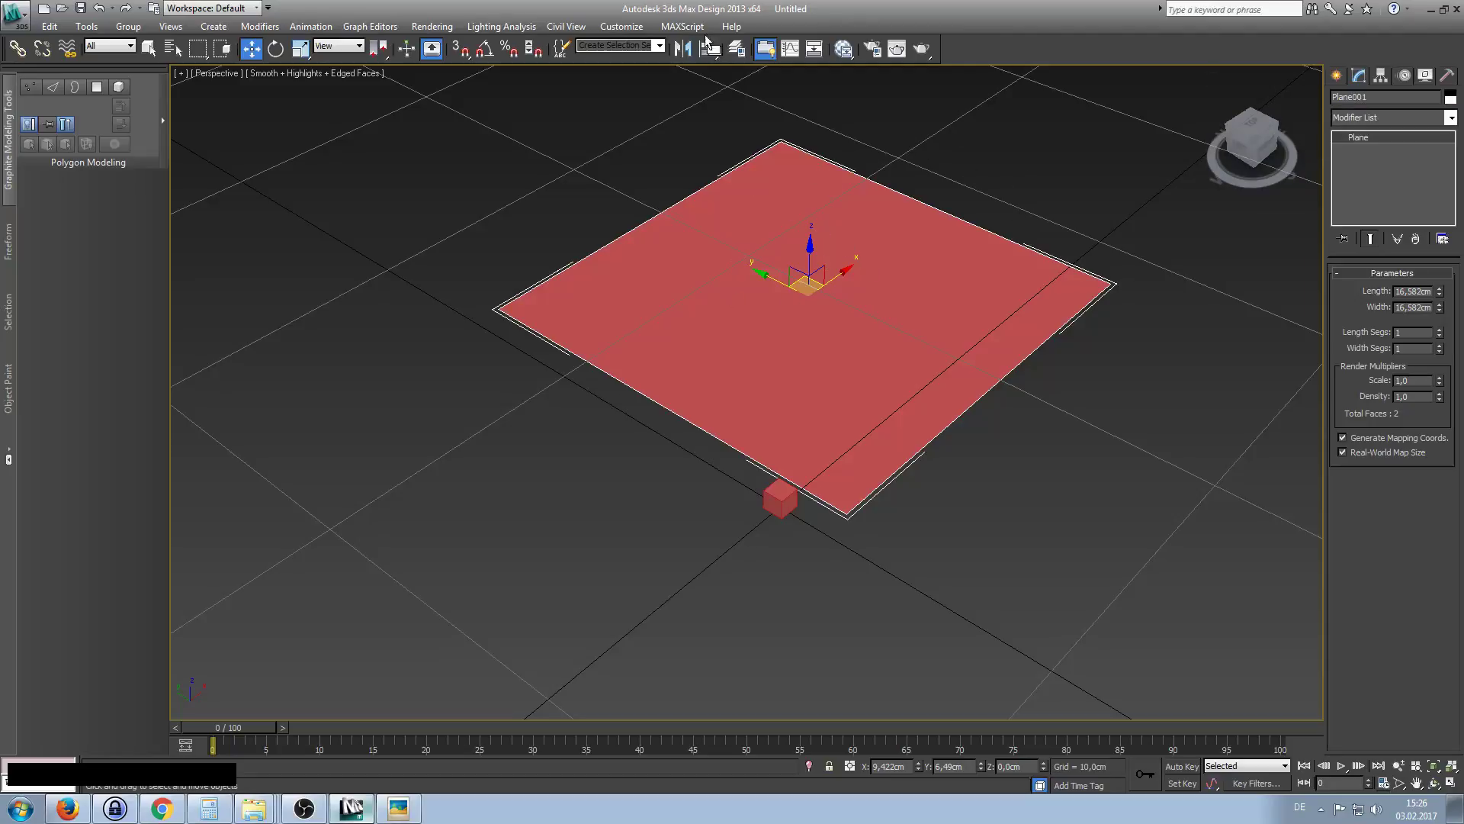
# Open the Slate Material Editor and add a Standard material node to the middle of its view.
pyautogui.click(843, 50)
pyautogui.moveTo(676, 155); pyautogui.dragTo(759, 76)
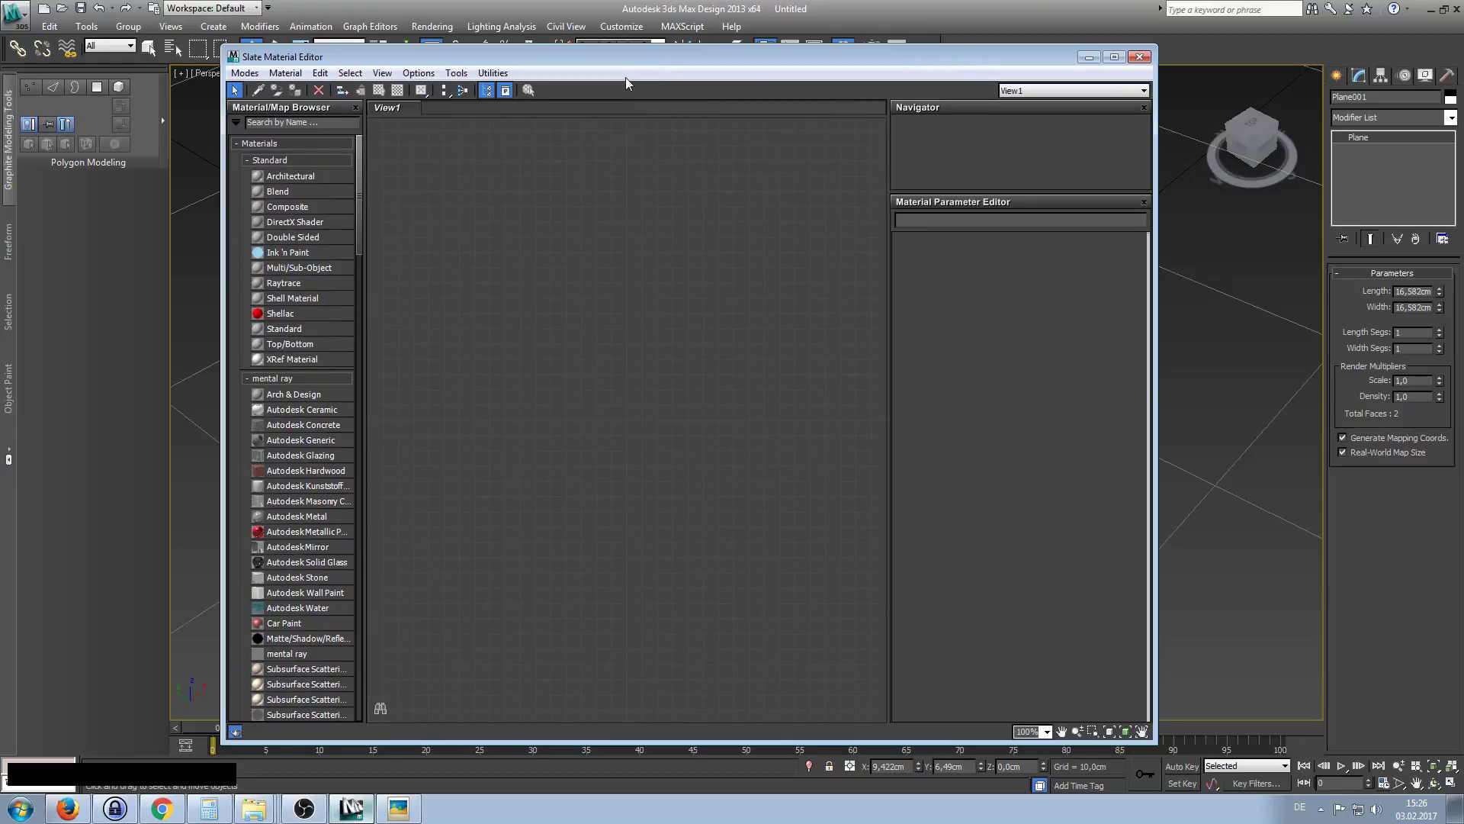
pyautogui.moveTo(625, 79); pyautogui.dragTo(622, 61)
pyautogui.rightClick(565, 214)
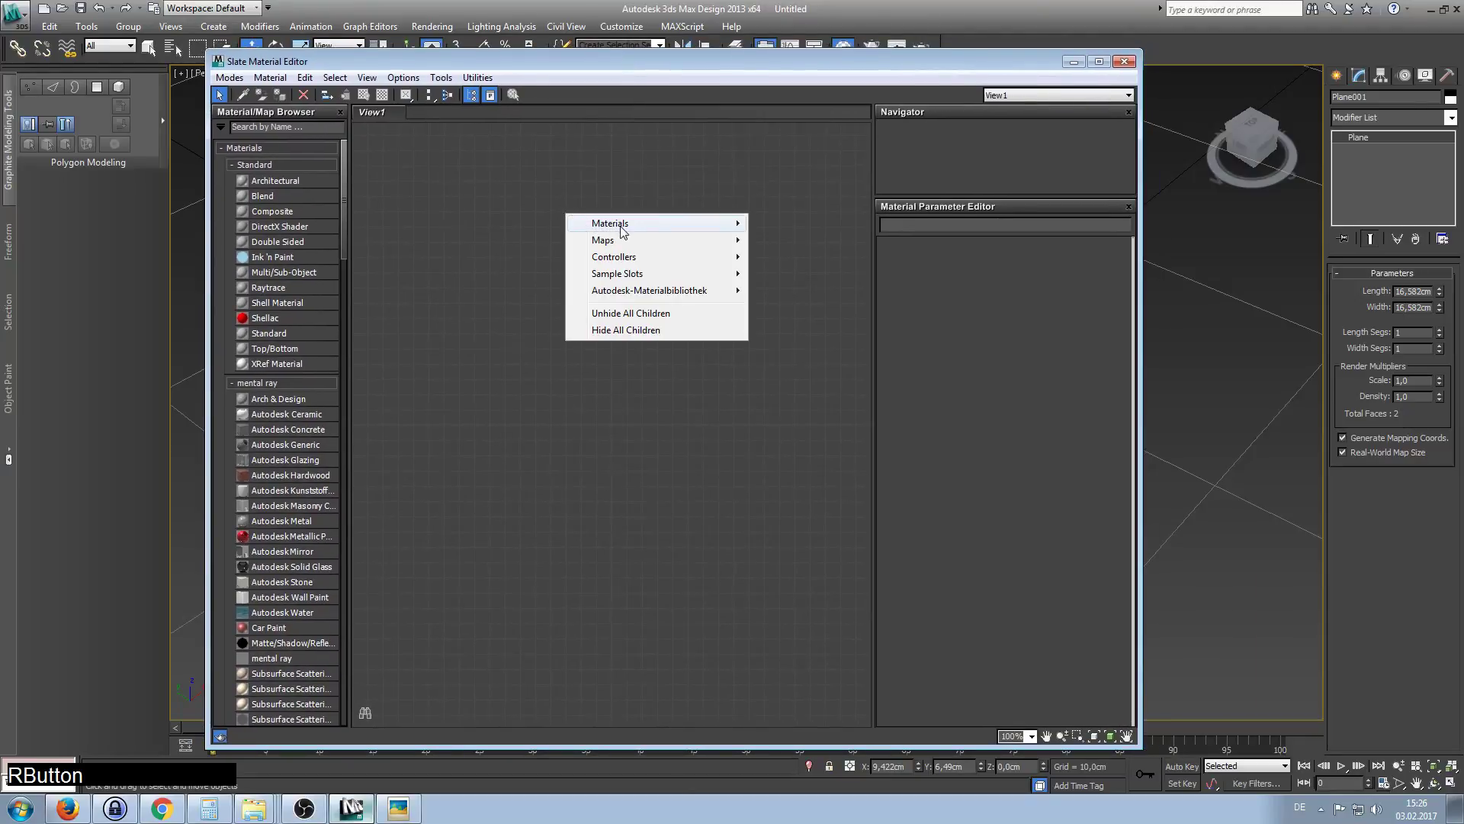
pyautogui.moveTo(617, 228)
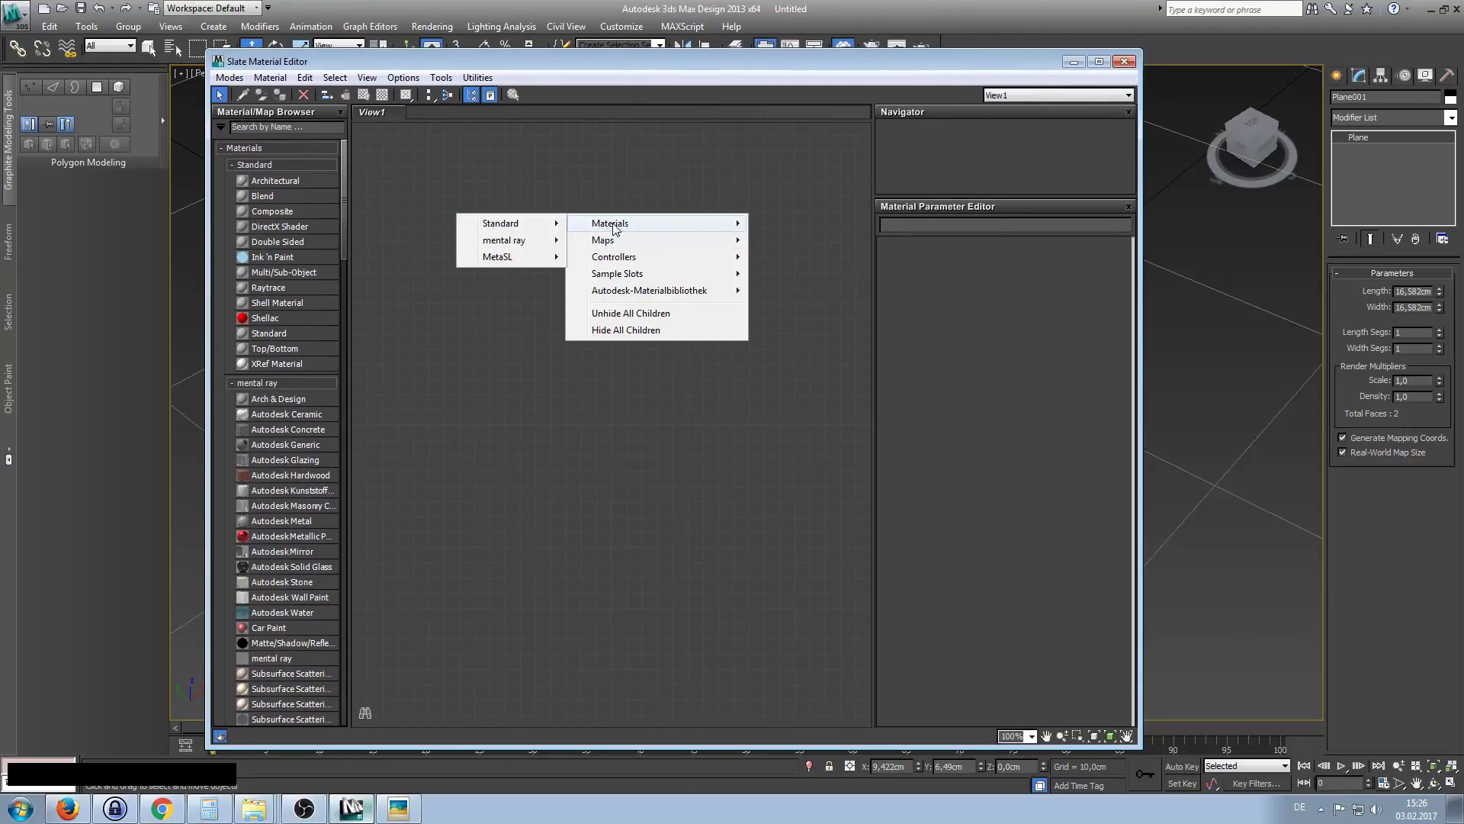
pyautogui.moveTo(526, 229)
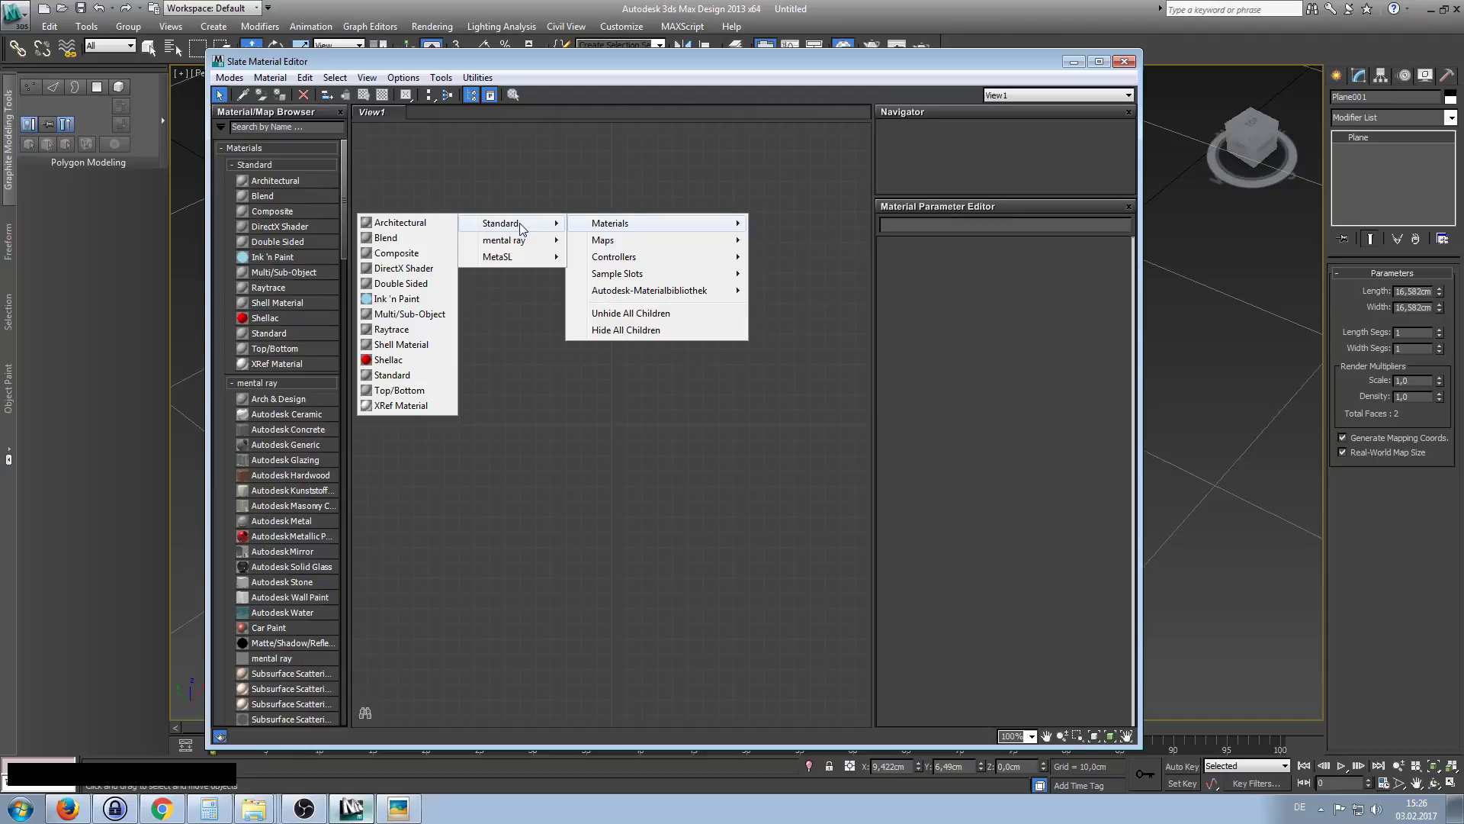
pyautogui.click(408, 380)
pyautogui.moveTo(557, 222); pyautogui.dragTo(665, 236)
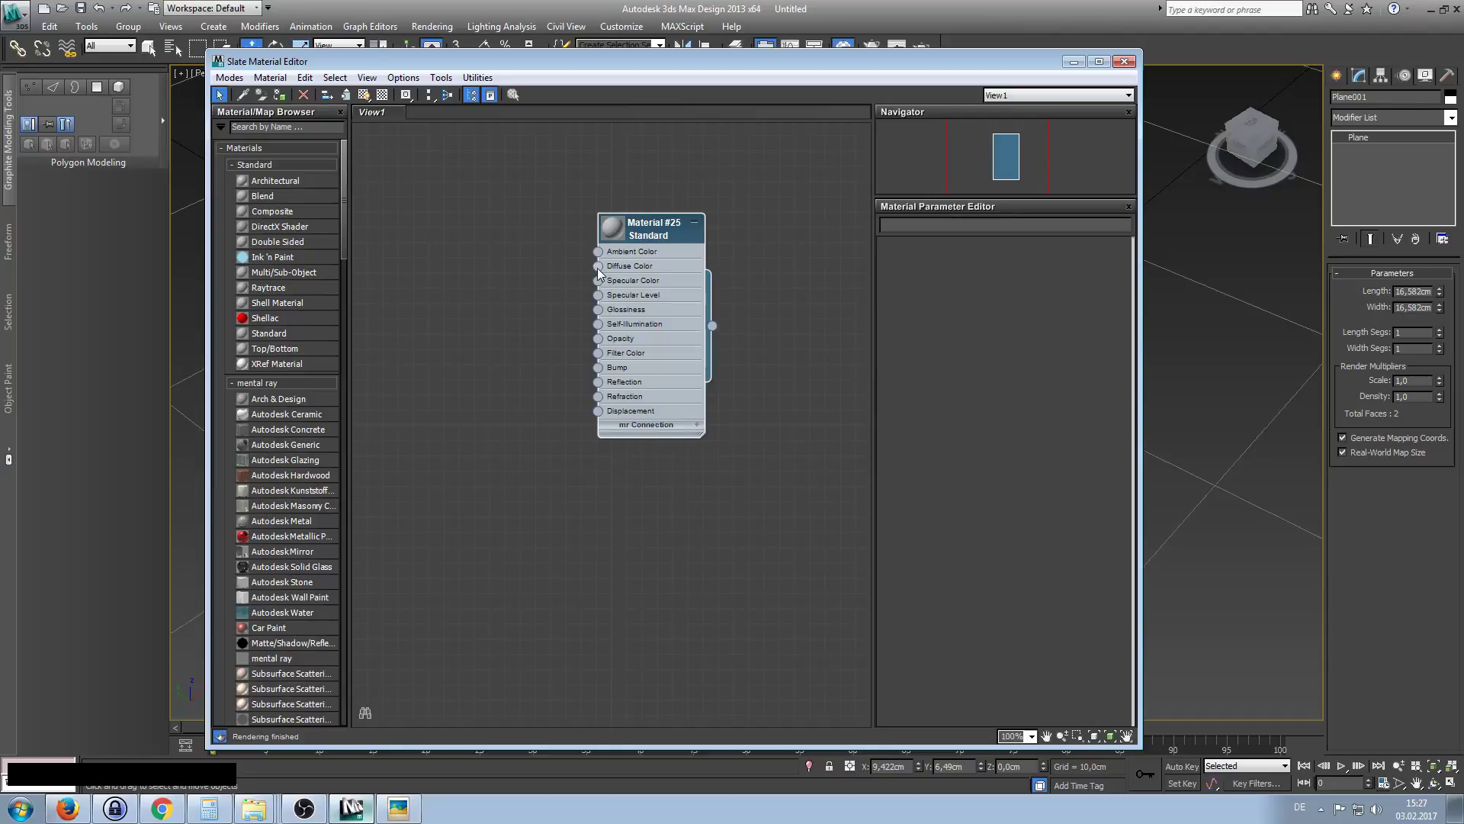
# Add a standard Bitmap map to the Diffuse Color slot of the Standard material.
pyautogui.click(631, 278)
pyautogui.moveTo(546, 267)
pyautogui.mouseDown()
pyautogui.moveTo(522, 269)
pyautogui.moveTo(542, 264)
pyautogui.mouseUp()
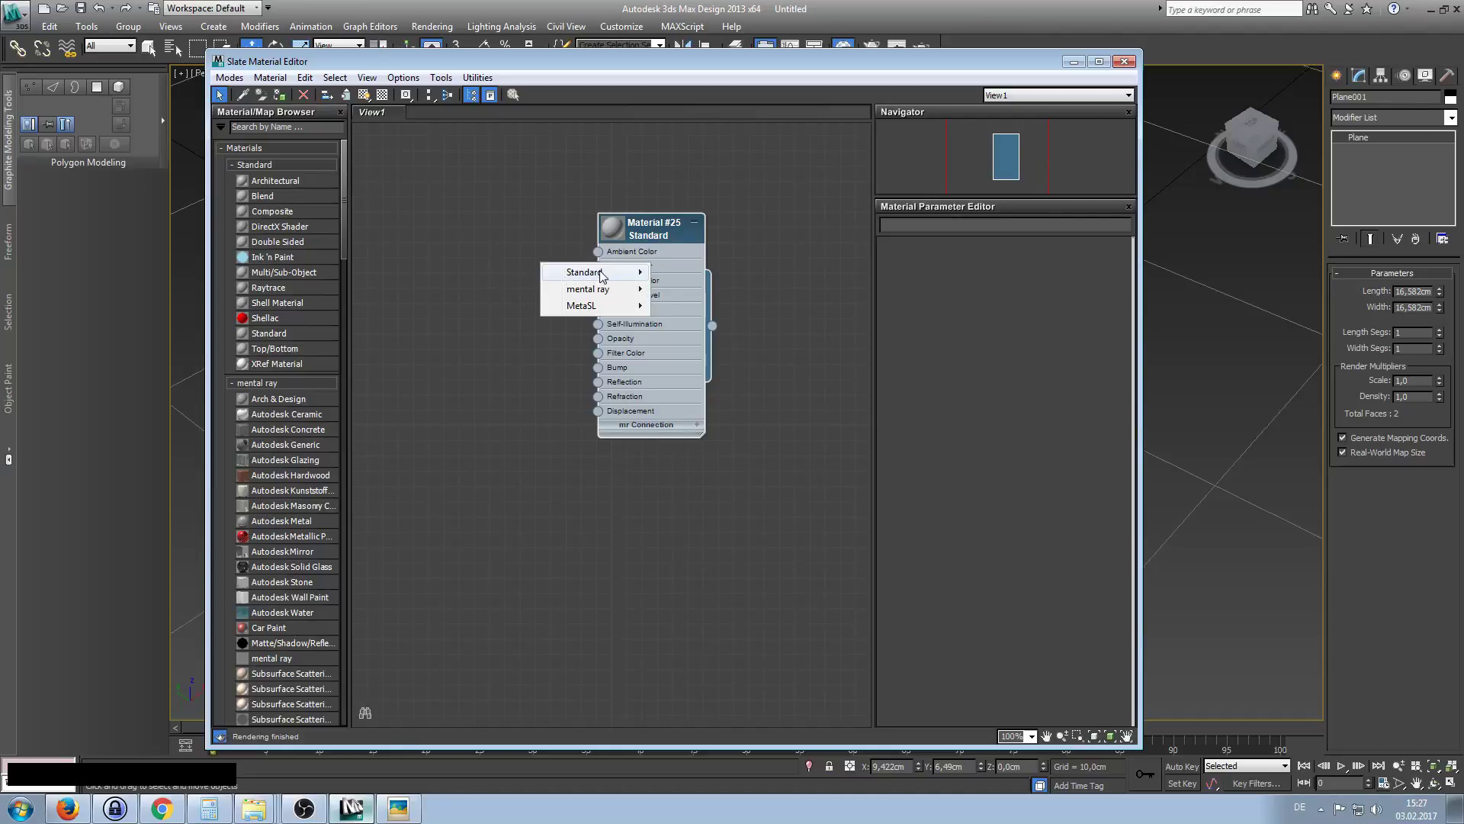
pyautogui.moveTo(603, 276)
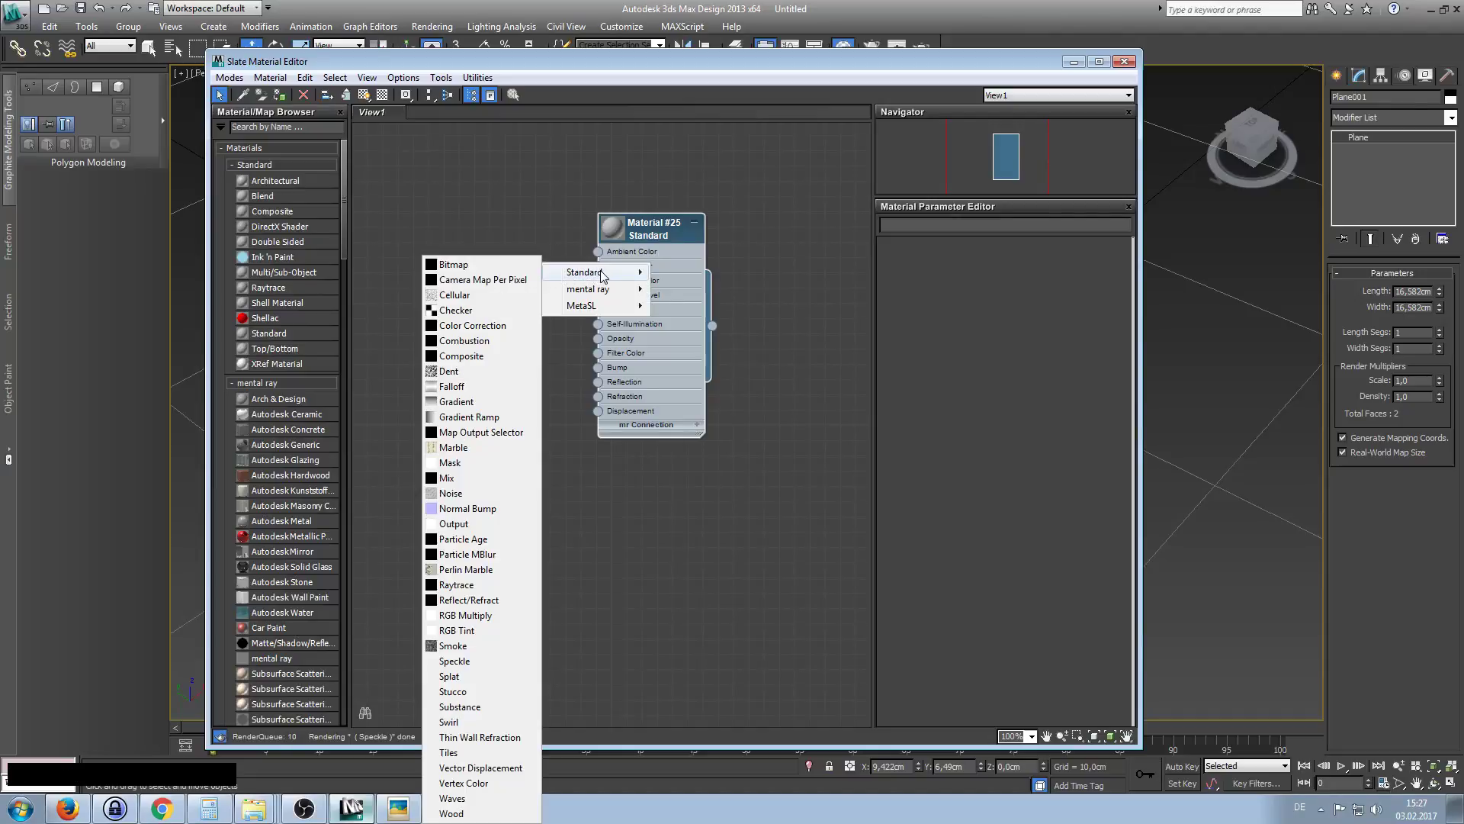
pyautogui.click(490, 268)
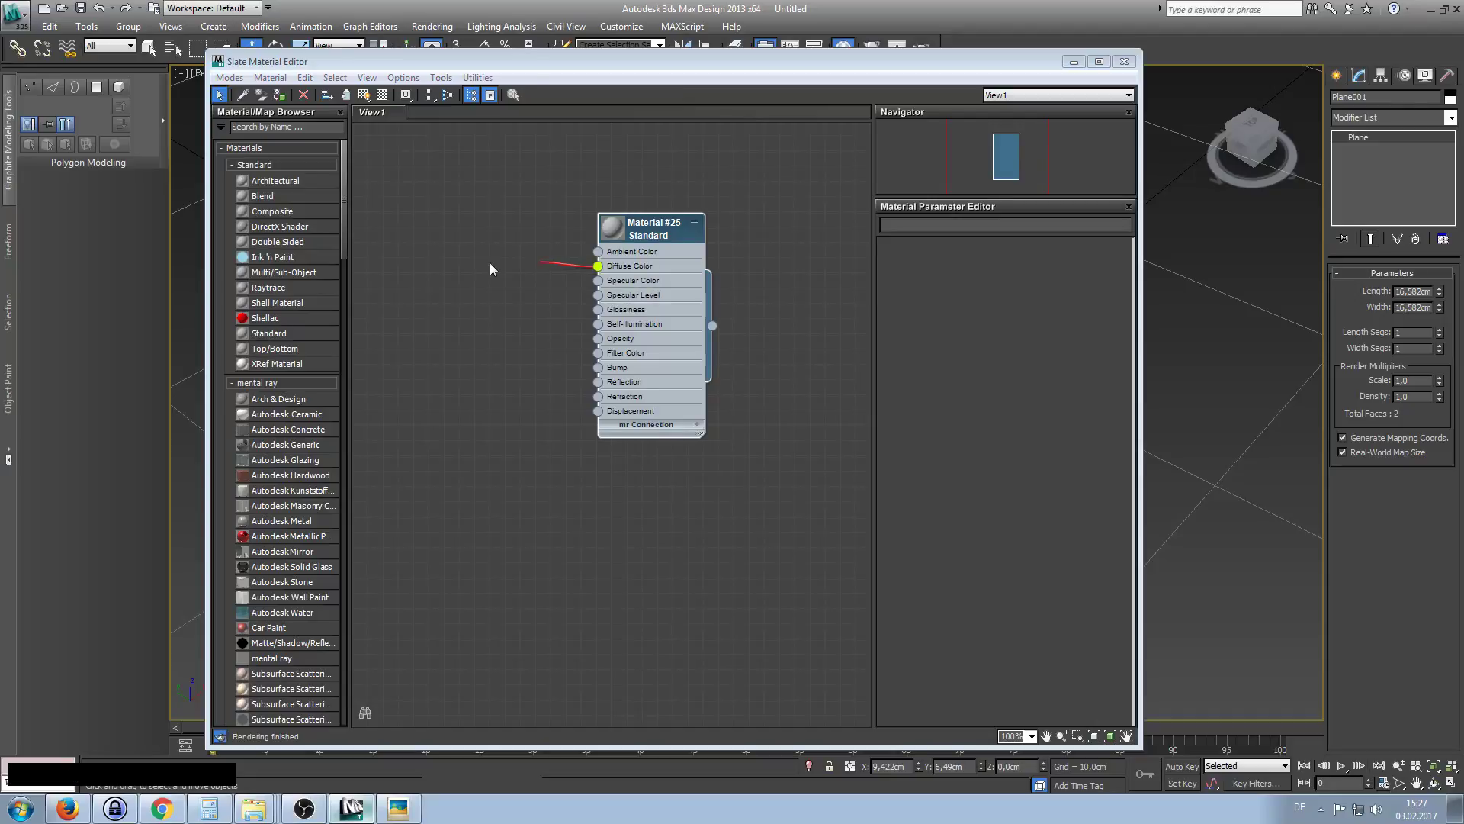
# Load the image ak-47_bullets_ak47_21.jpg from the Desktop folder into the Bitmap map.
pyautogui.click(406, 94)
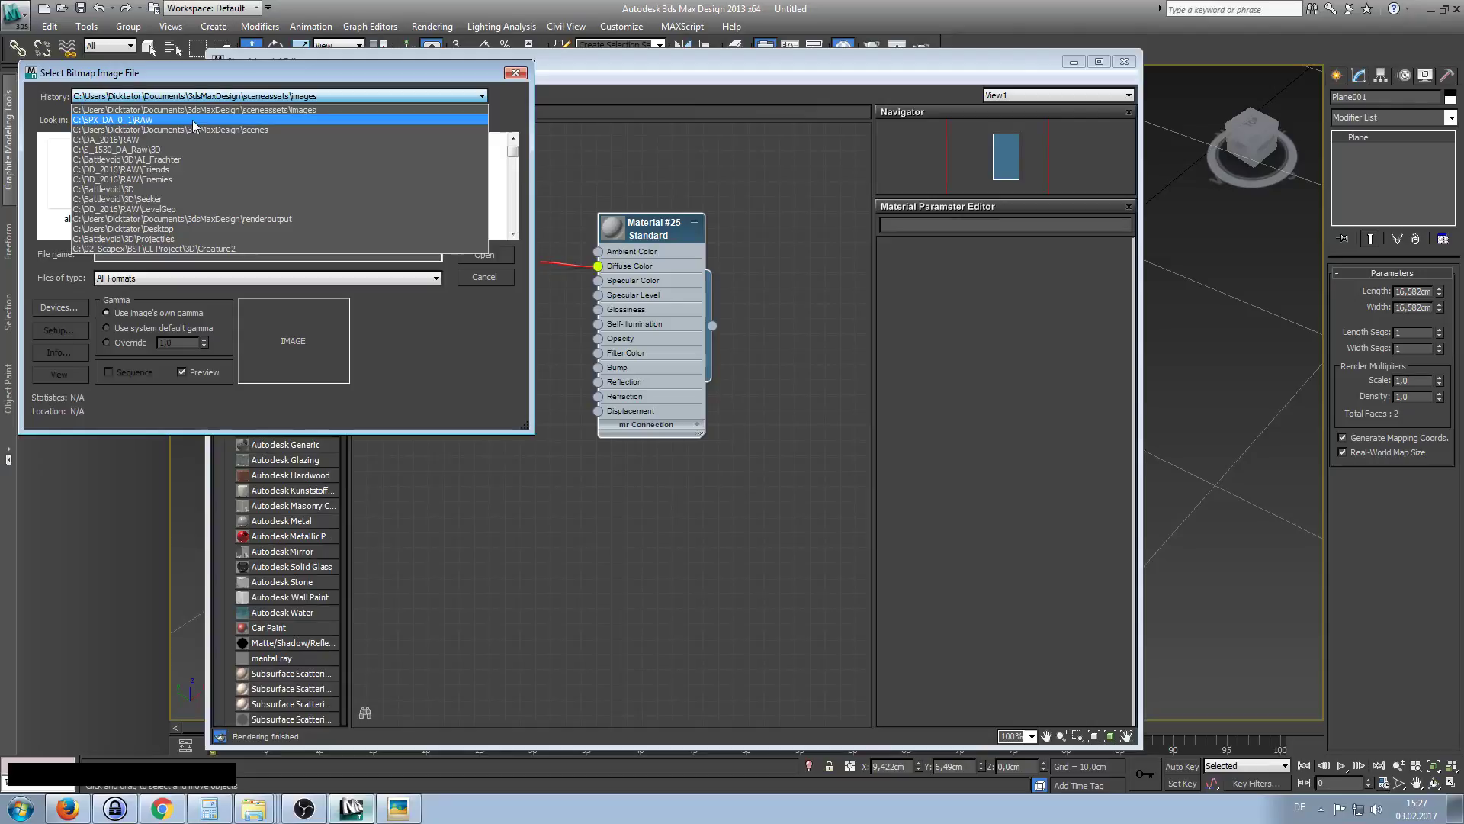
pyautogui.click(177, 231)
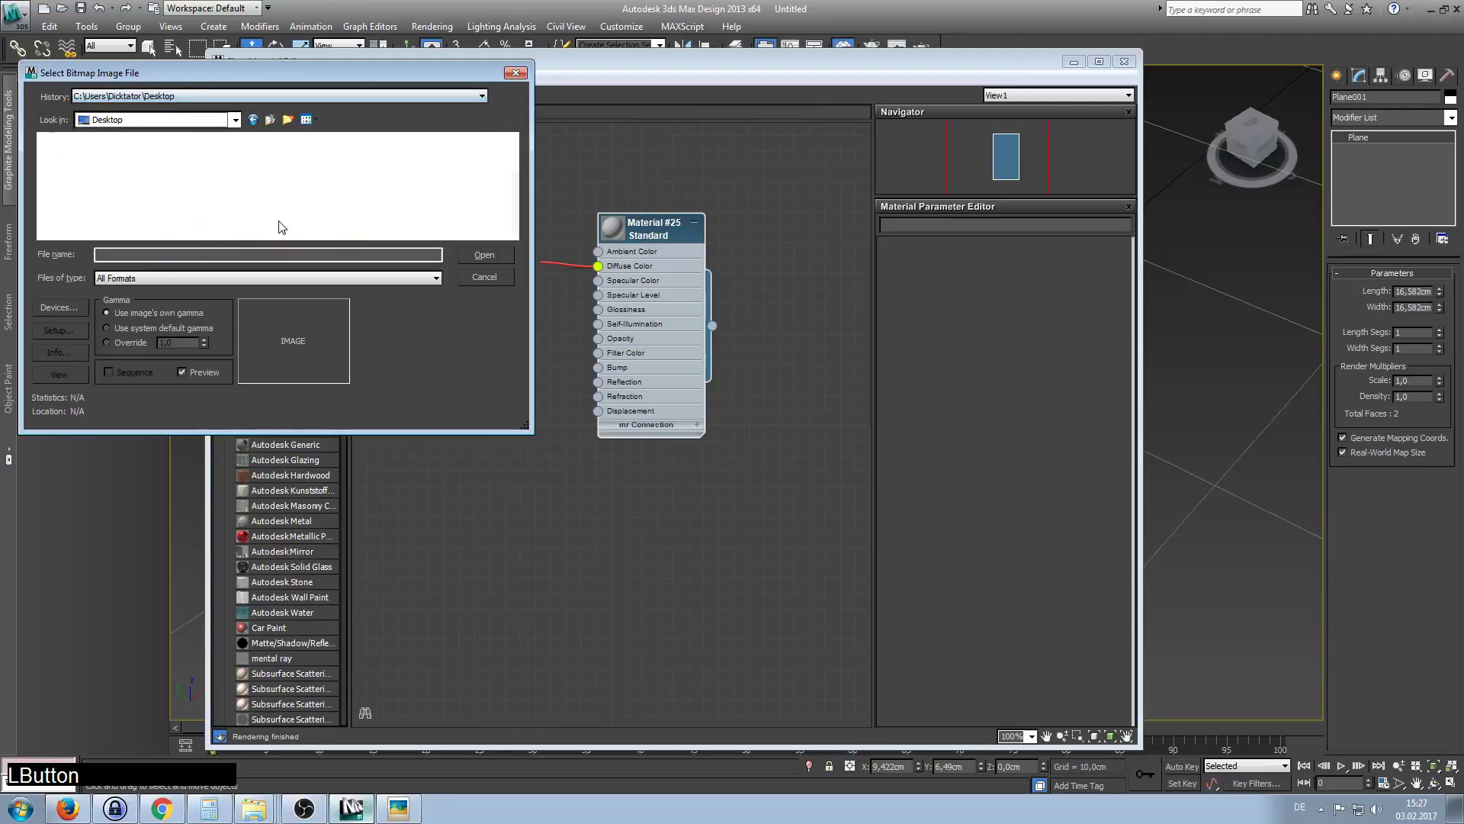
pyautogui.scroll(-5, 372, 217)
pyautogui.scroll(8, 374, 222)
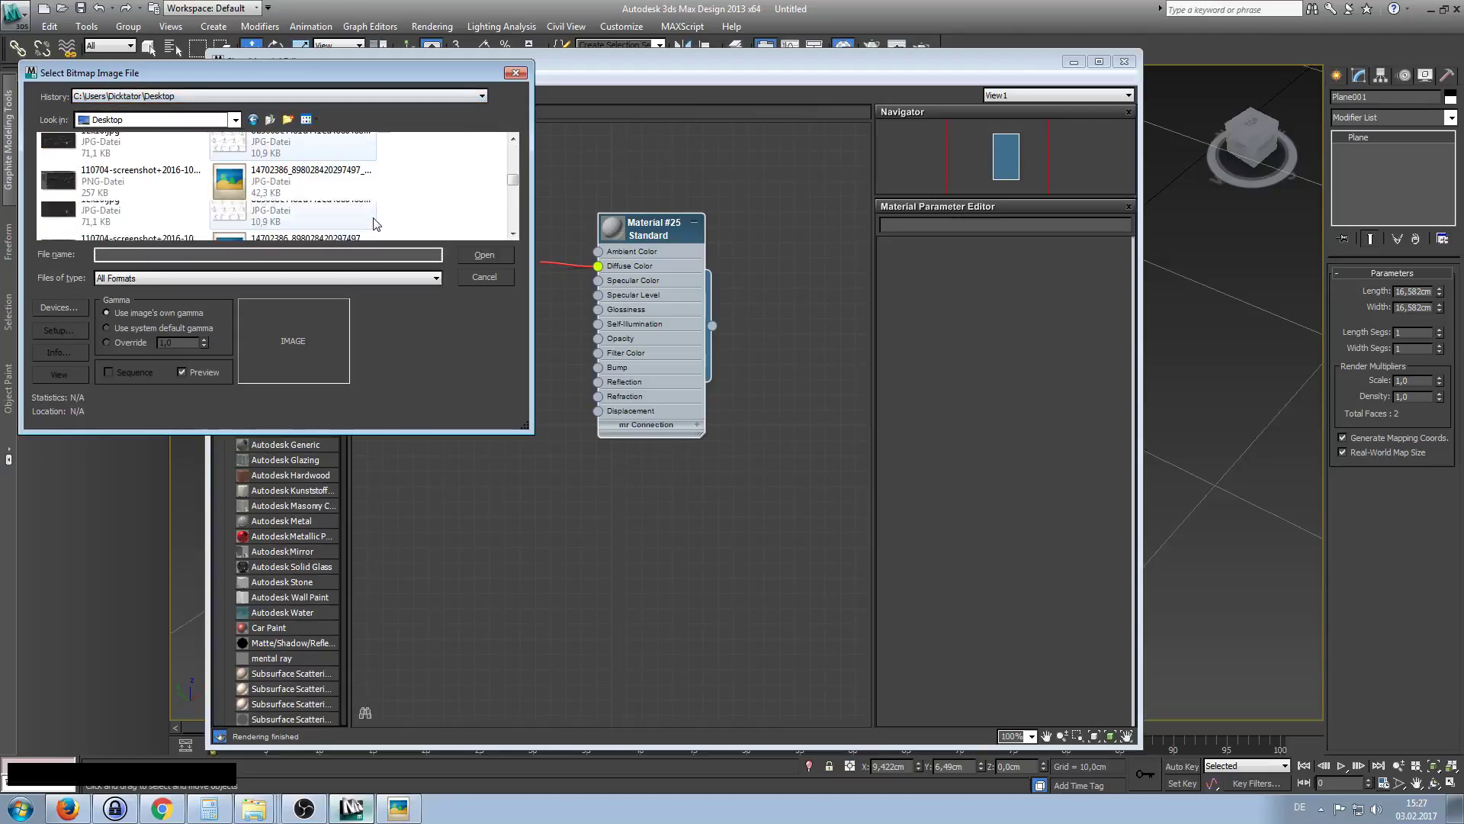
pyautogui.scroll(-3, 368, 222)
pyautogui.scroll(-5, 318, 218)
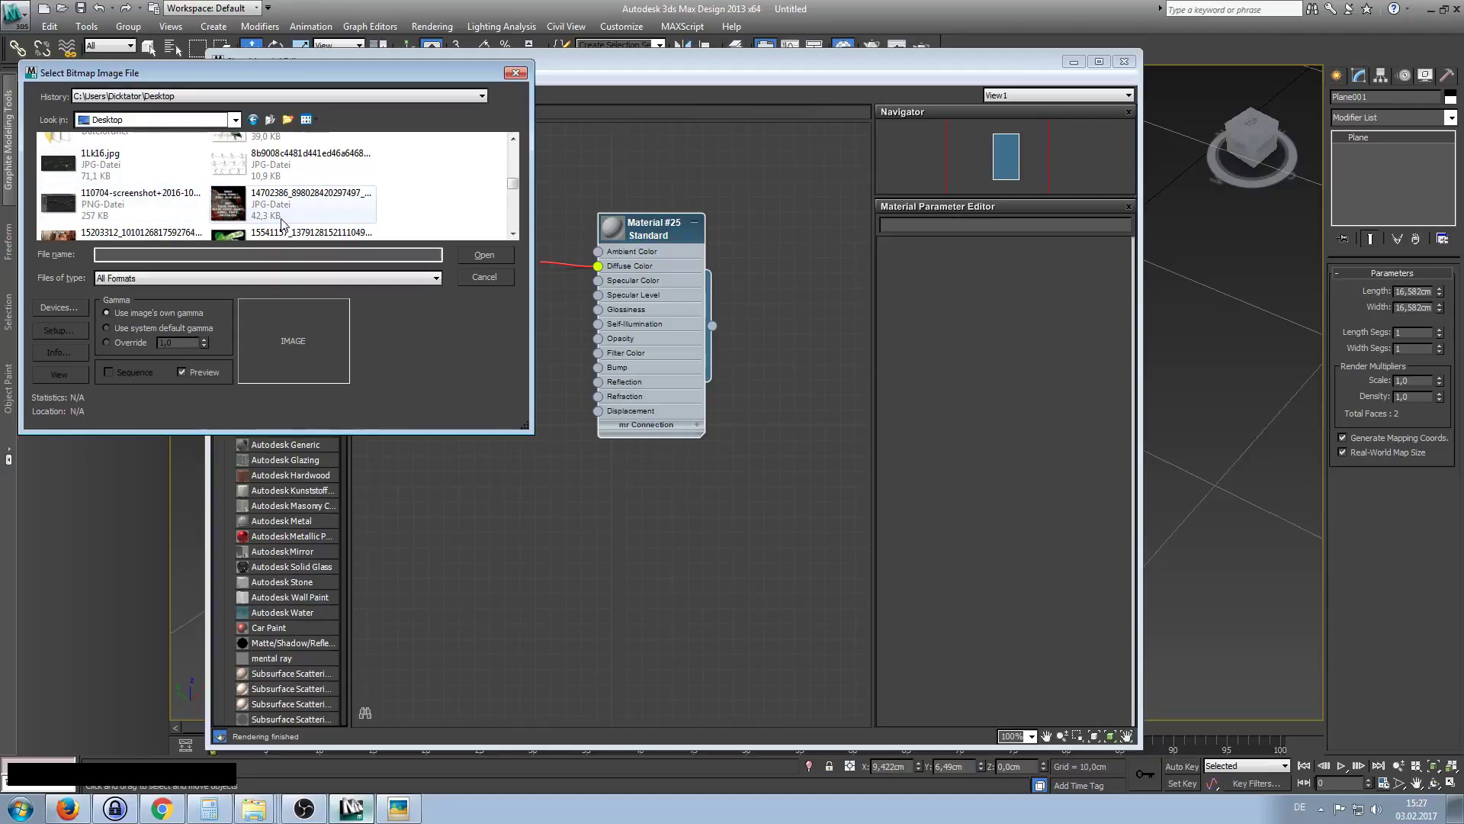
pyautogui.scroll(-4, 279, 223)
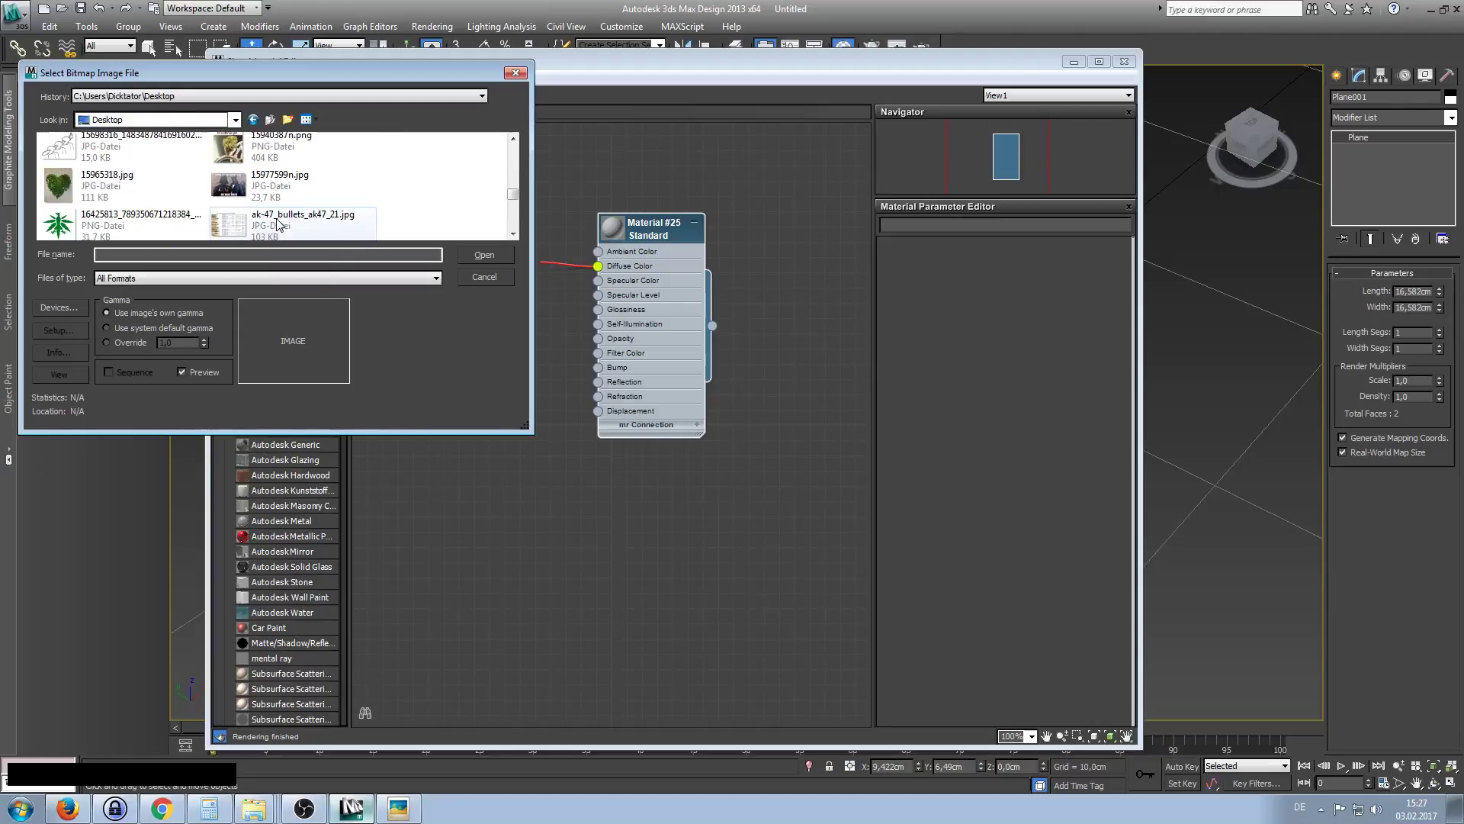
pyautogui.click(280, 223)
pyautogui.click(479, 254)
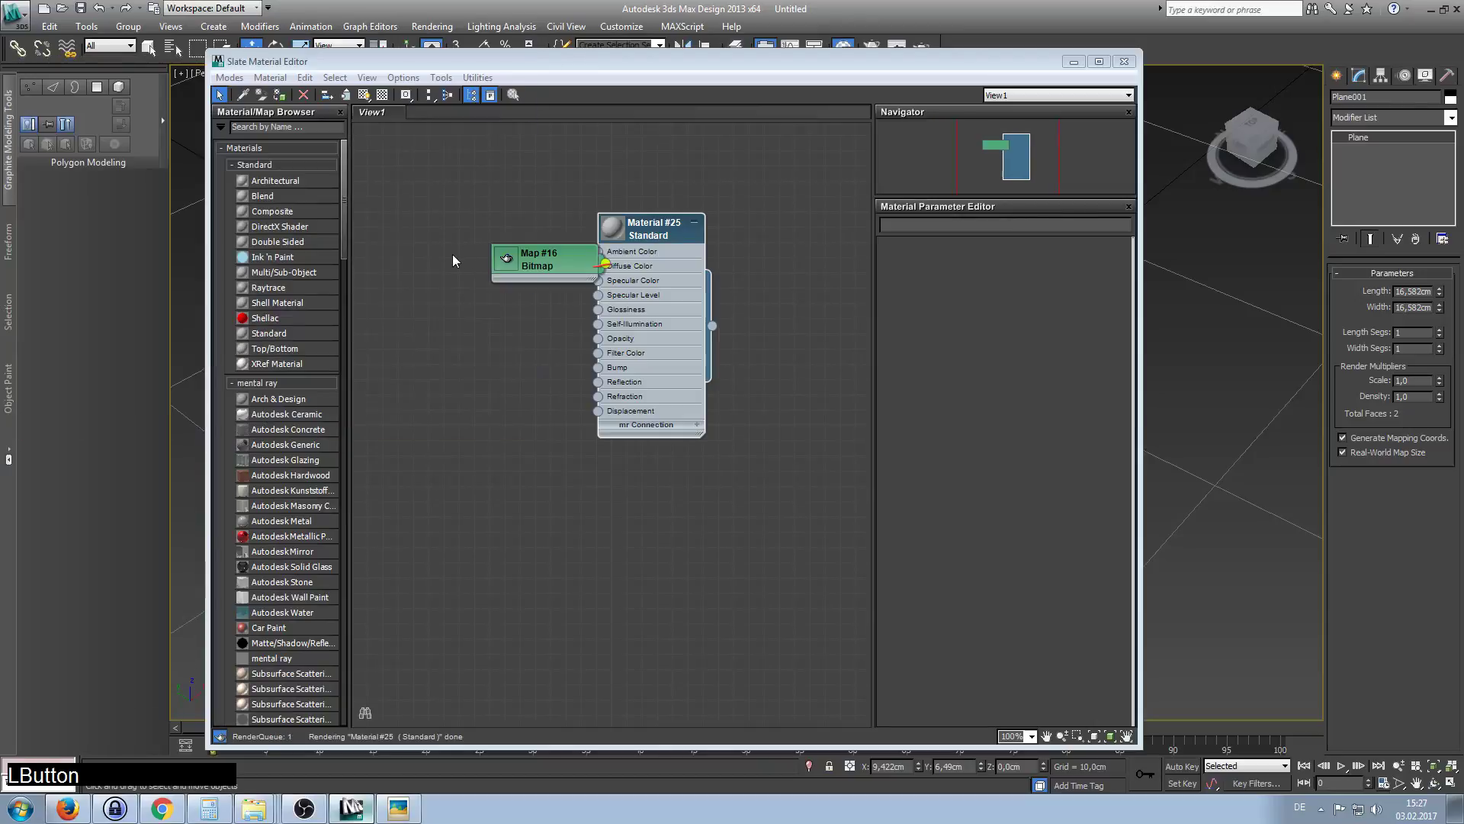
# Move the Bitmap node clear of the Standard material node and select the material node.
pyautogui.moveTo(532, 263); pyautogui.dragTo(441, 263)
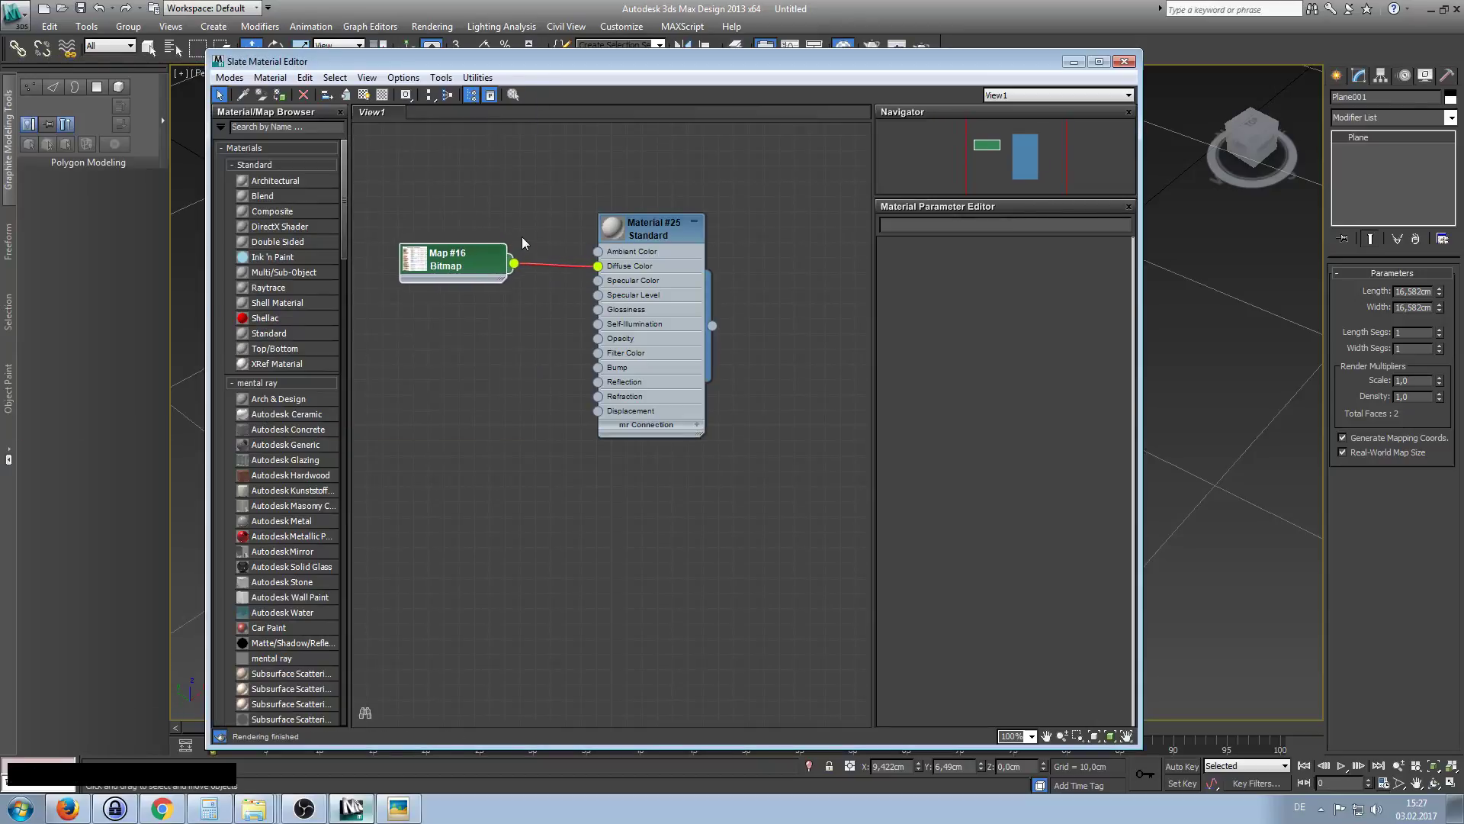
pyautogui.rightClick(568, 200)
pyautogui.click(602, 190)
pyautogui.rightClick(596, 180)
pyautogui.click(596, 180)
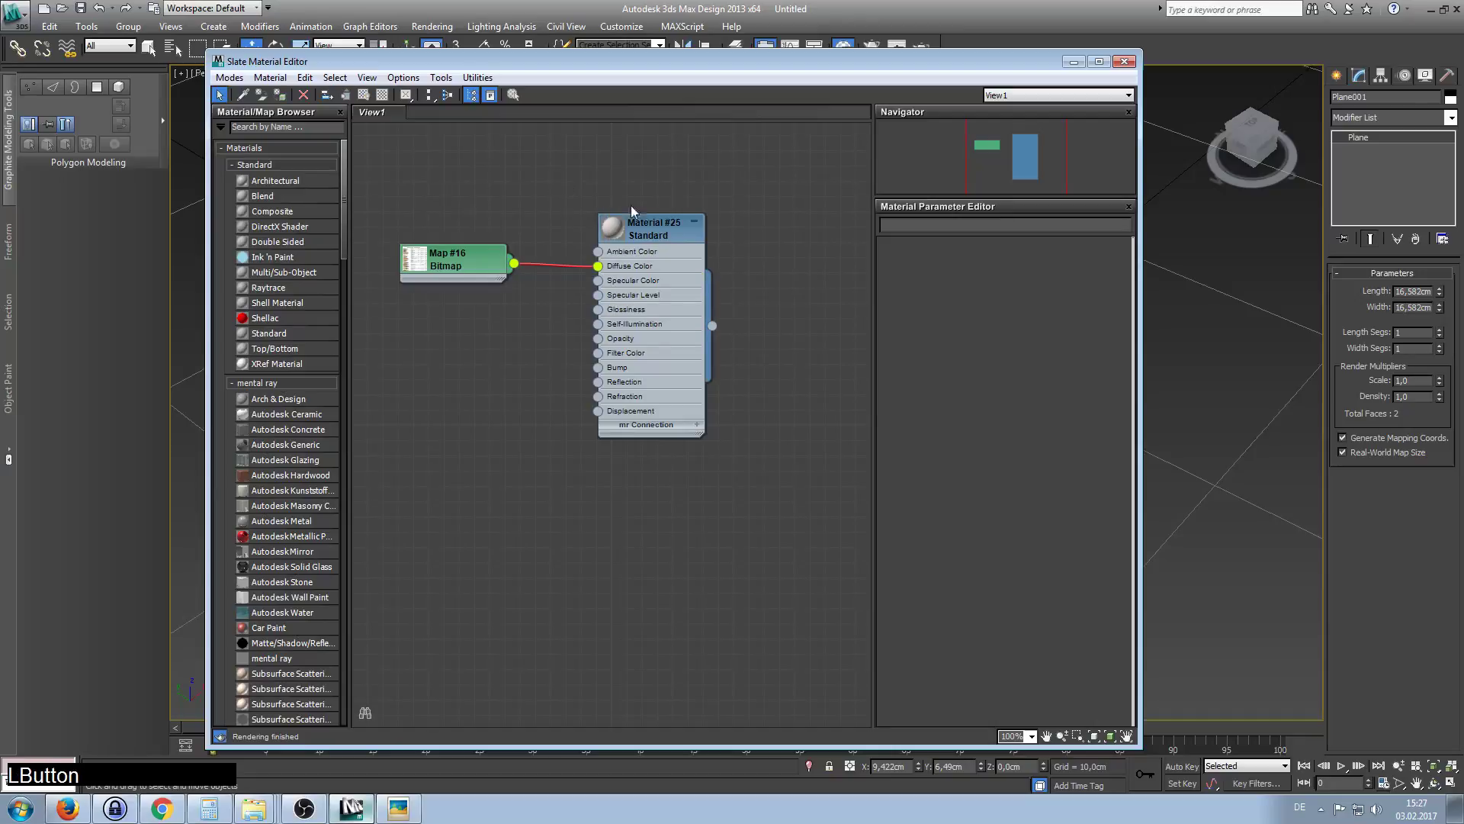
pyautogui.click(653, 228)
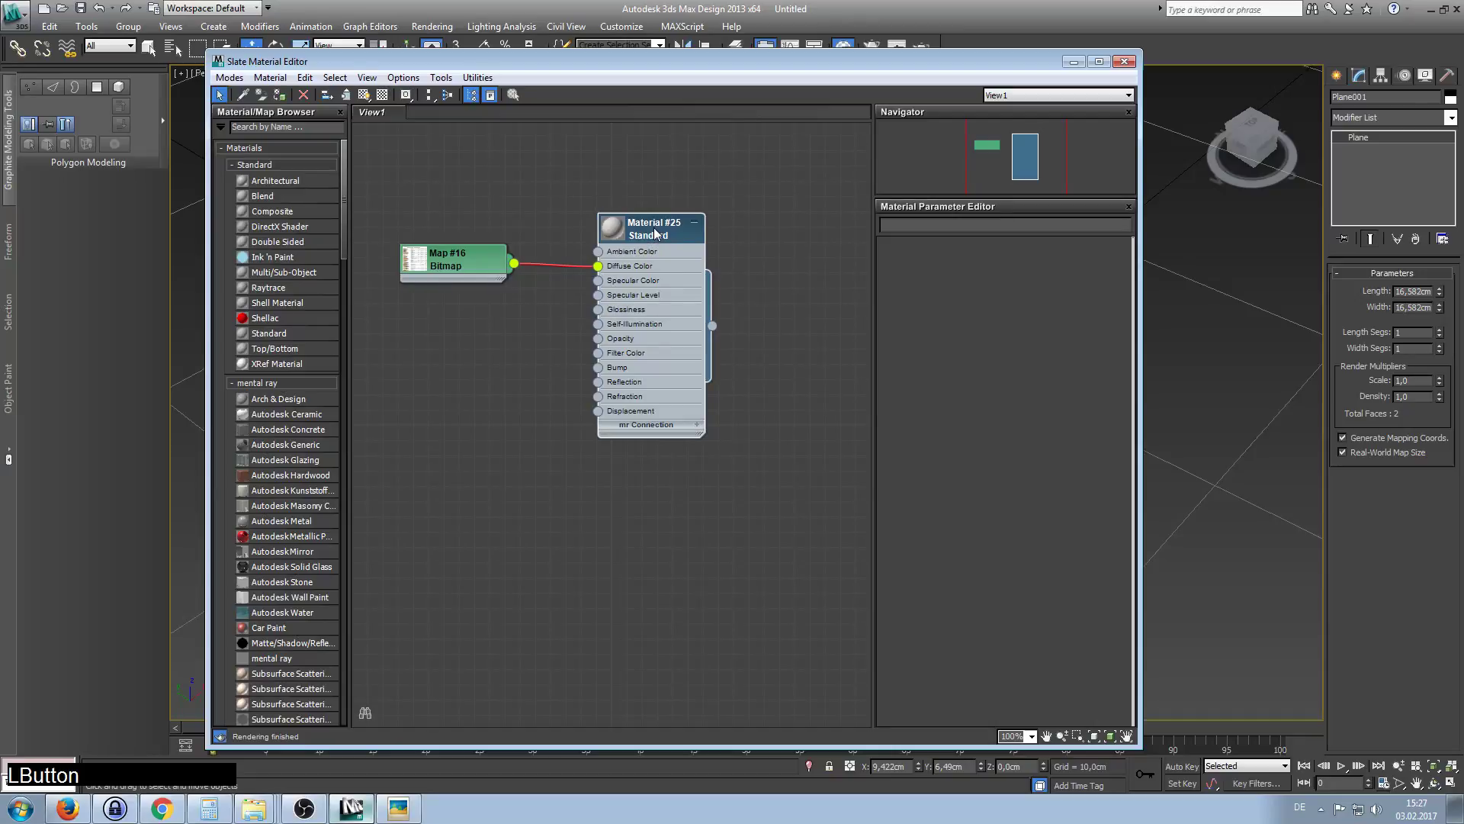
# Assign the Standard material to the selected plane and move the editor window clear of the plane.
pyautogui.moveTo(820, 62); pyautogui.dragTo(537, 271)
pyautogui.click(979, 209)
pyautogui.click(973, 249)
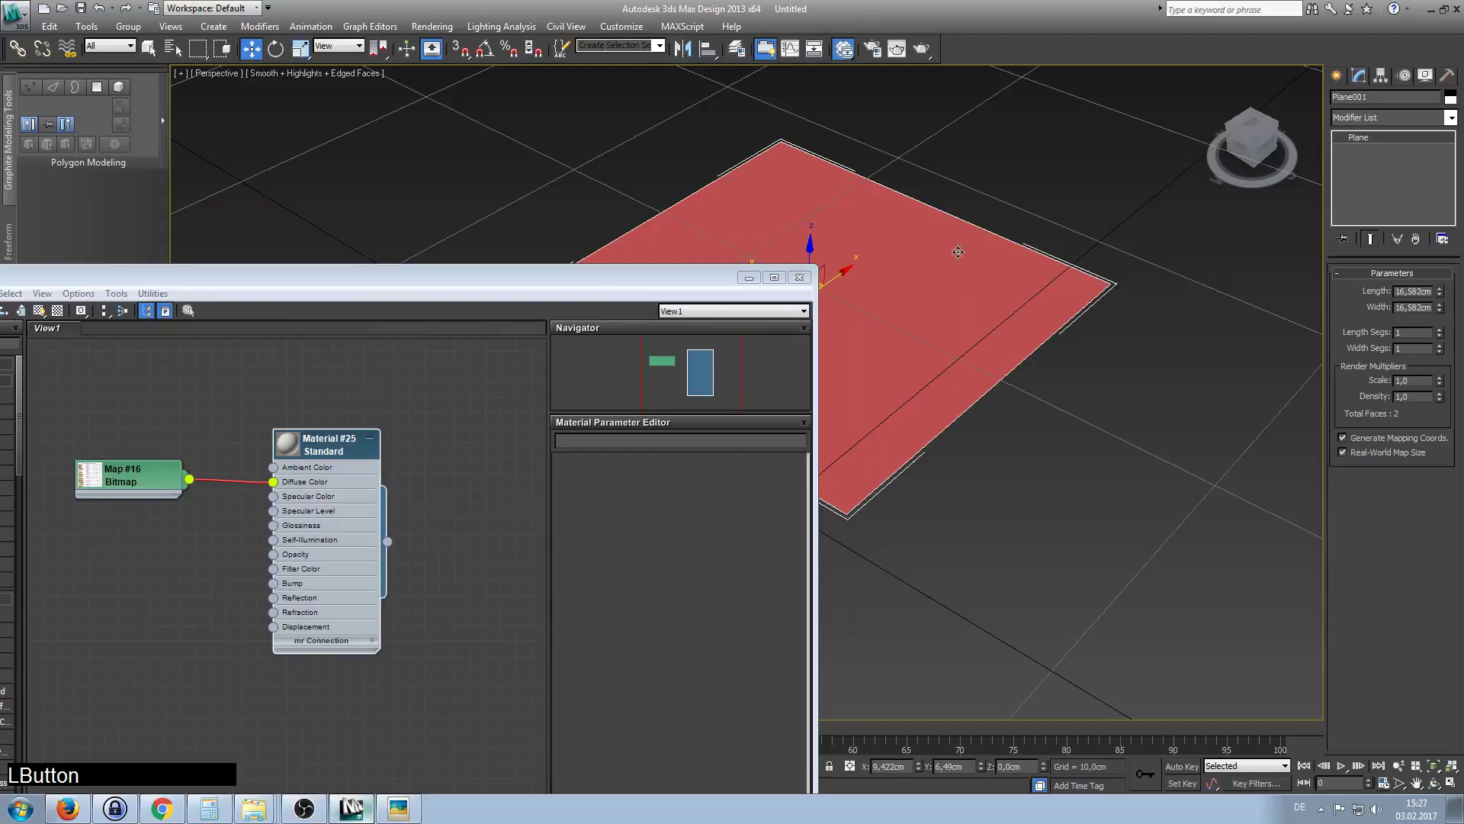
pyautogui.moveTo(675, 284); pyautogui.dragTo(932, 262)
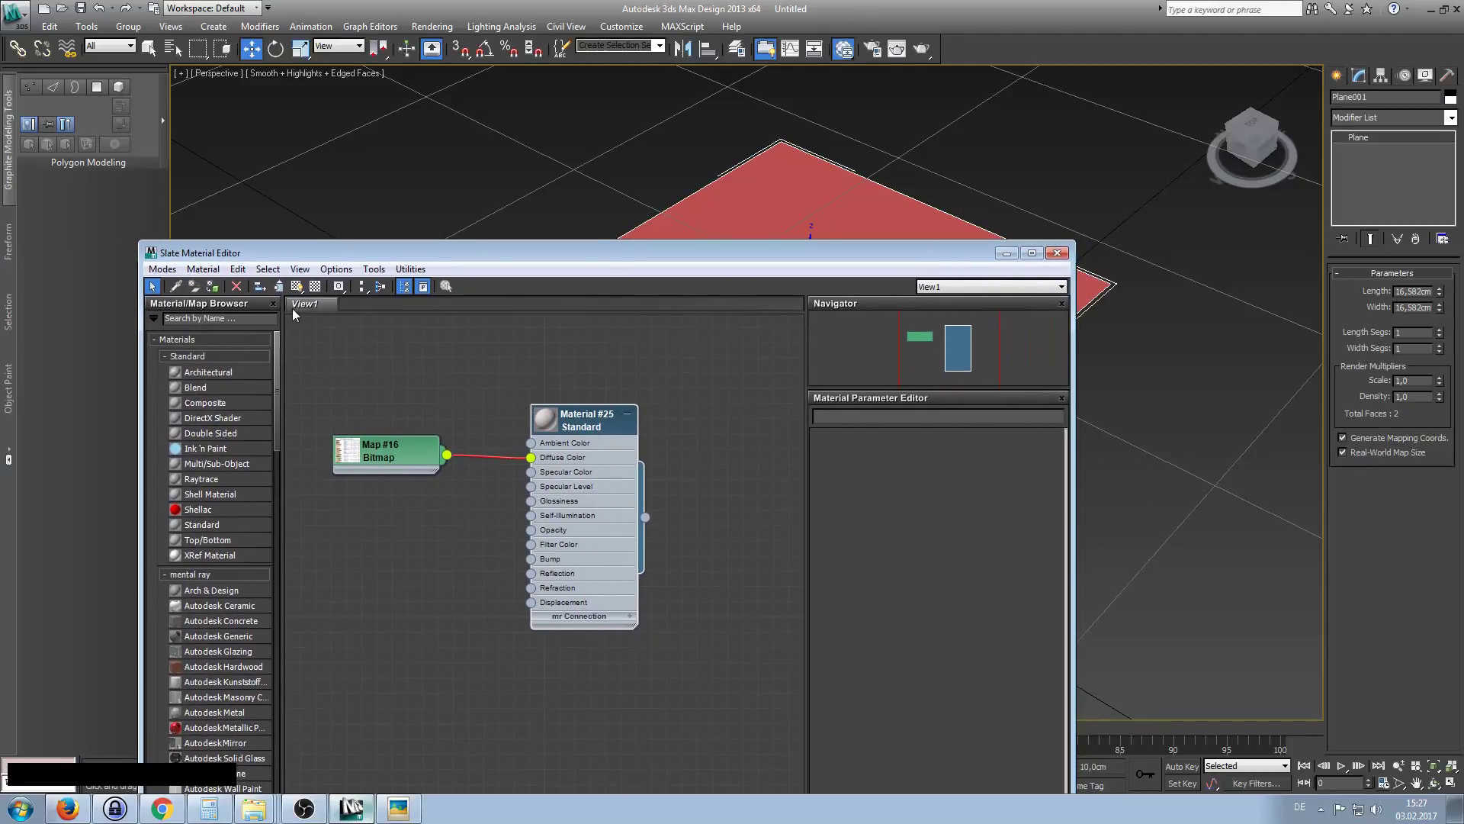
pyautogui.click(213, 288)
pyautogui.moveTo(837, 259); pyautogui.dragTo(735, 507)
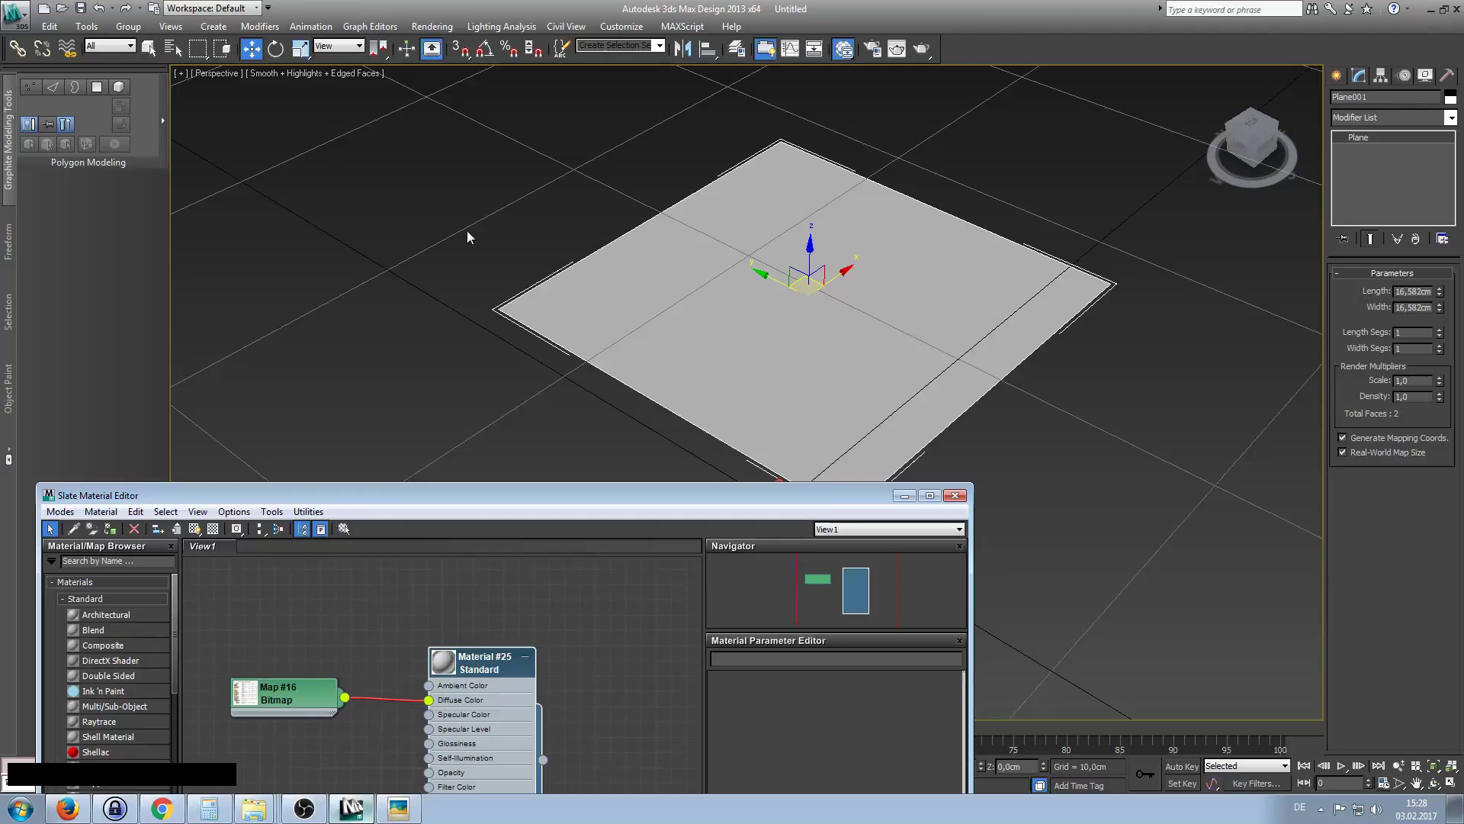
# Check the viewport's shading options, reselect the plane, and close the Slate Material Editor.
pyautogui.click(271, 74)
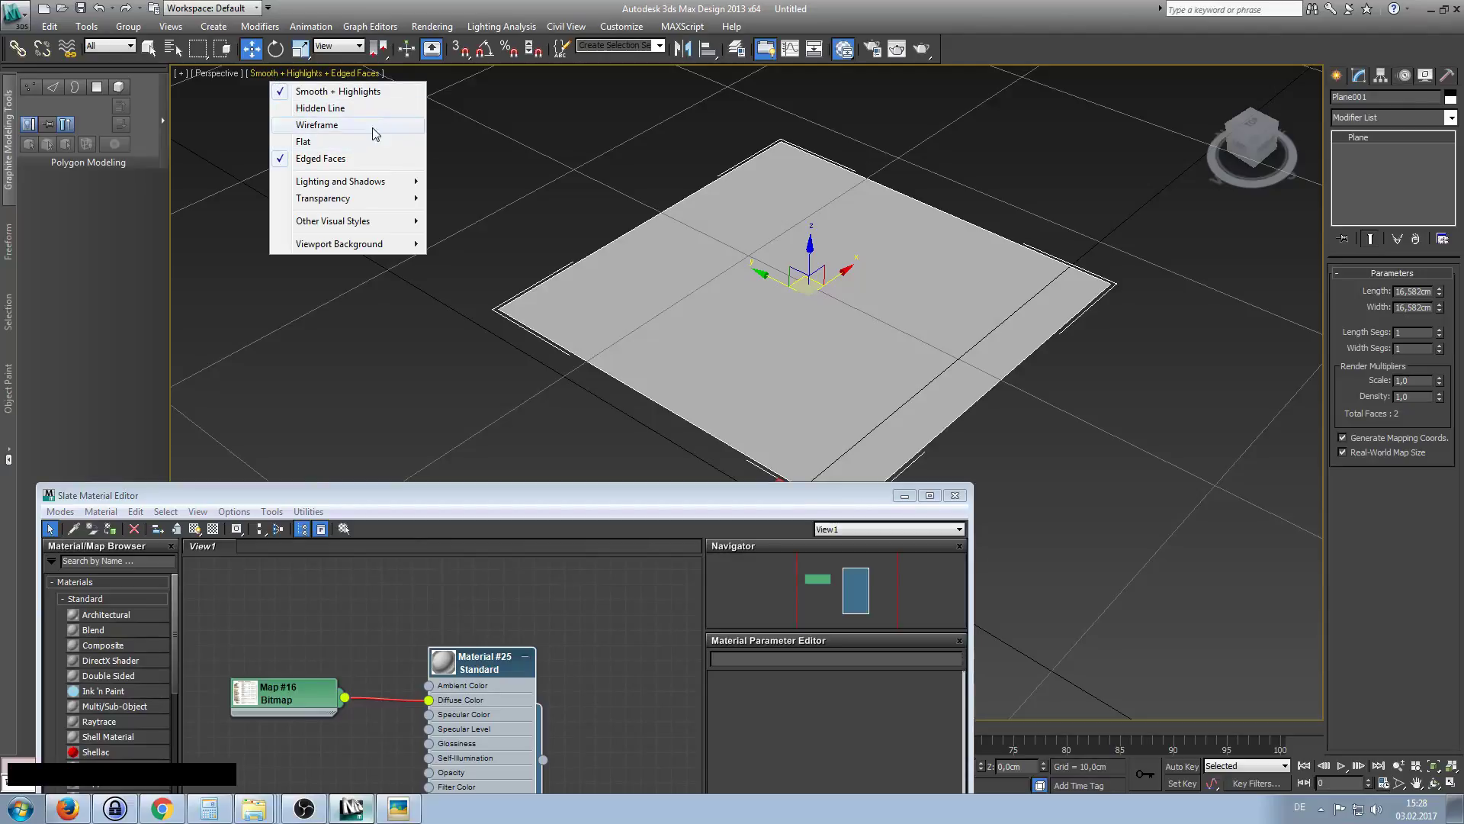
pyautogui.click(279, 73)
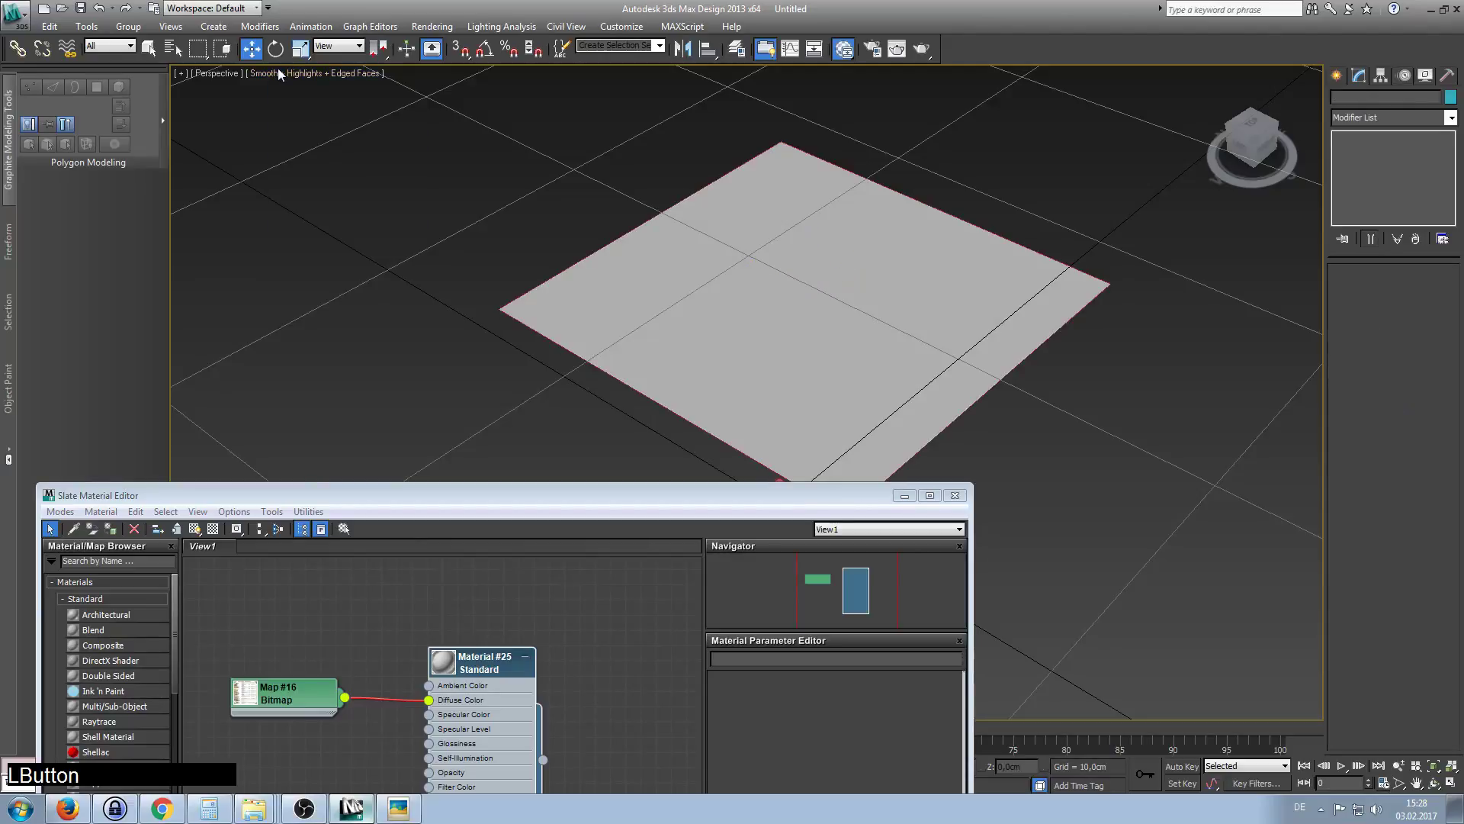
pyautogui.click(808, 302)
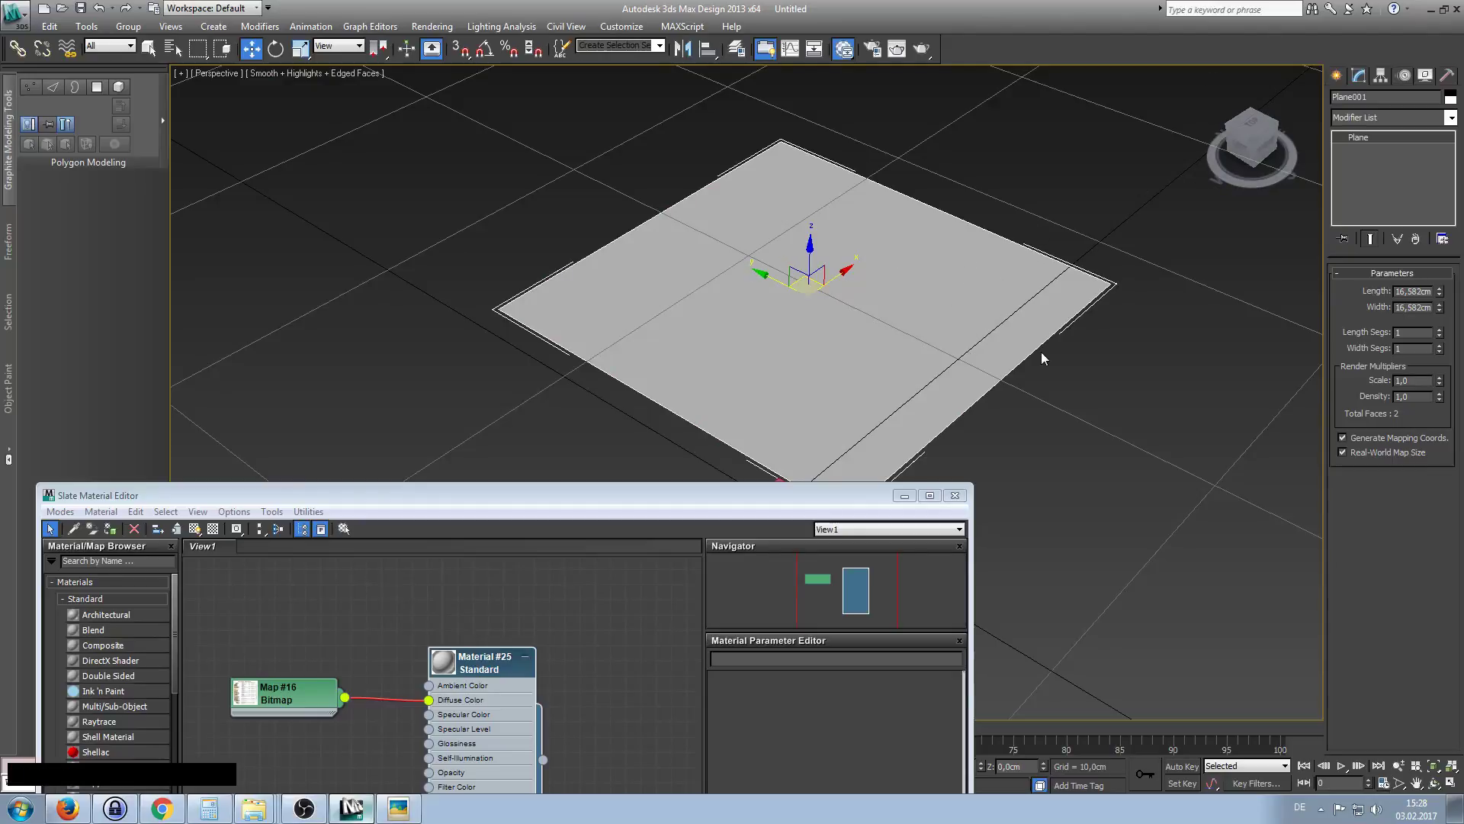
pyautogui.click(955, 494)
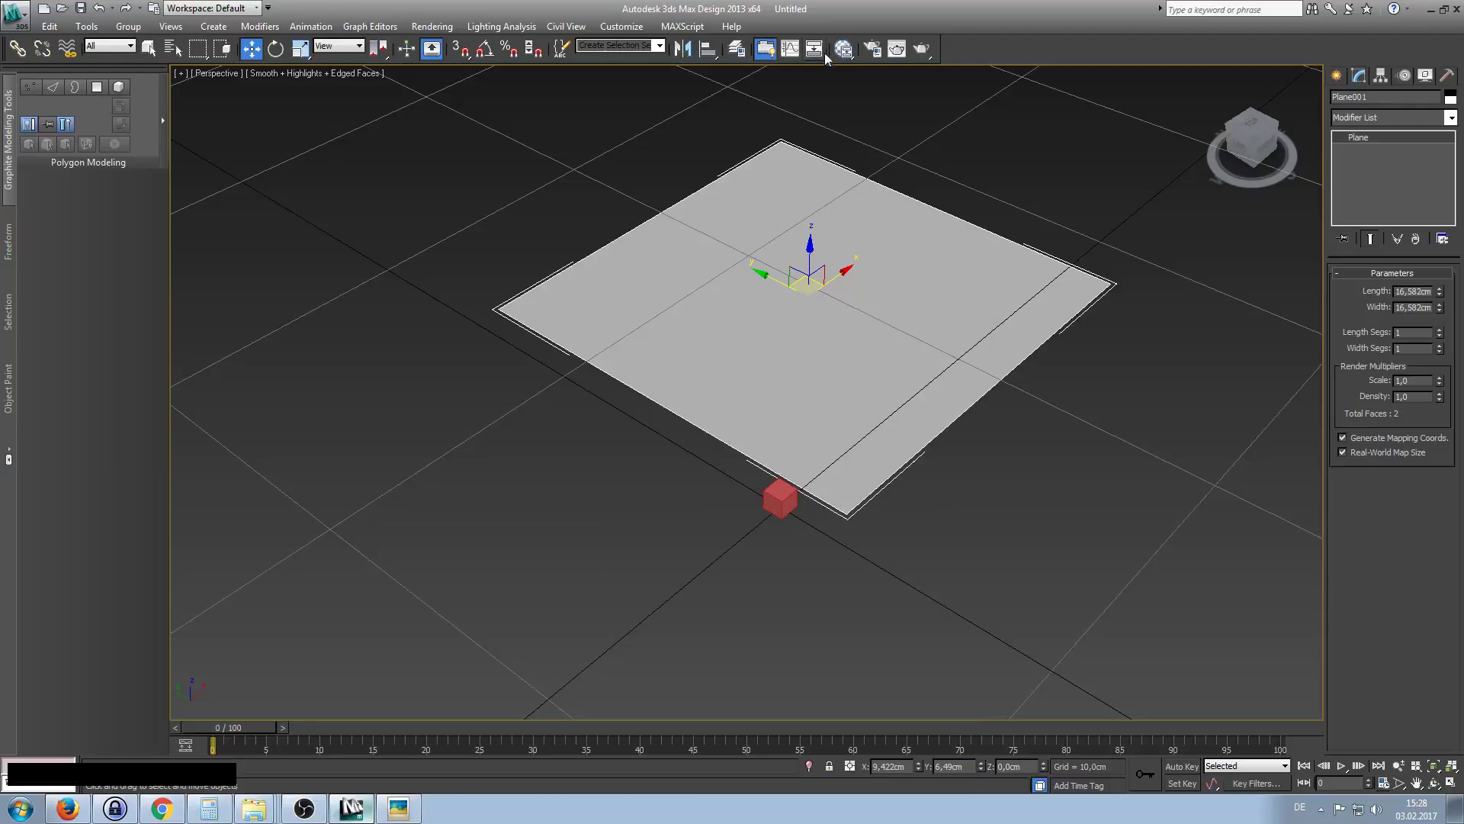
pyautogui.keyDown('alt'); pyautogui.moveTo(900, 208); pyautogui.dragTo(879, 246, button='middle'); pyautogui.keyUp('alt')
pyautogui.keyDown('alt'); pyautogui.moveTo(899, 350); pyautogui.dragTo(955, 283, button='middle'); pyautogui.keyUp('alt')
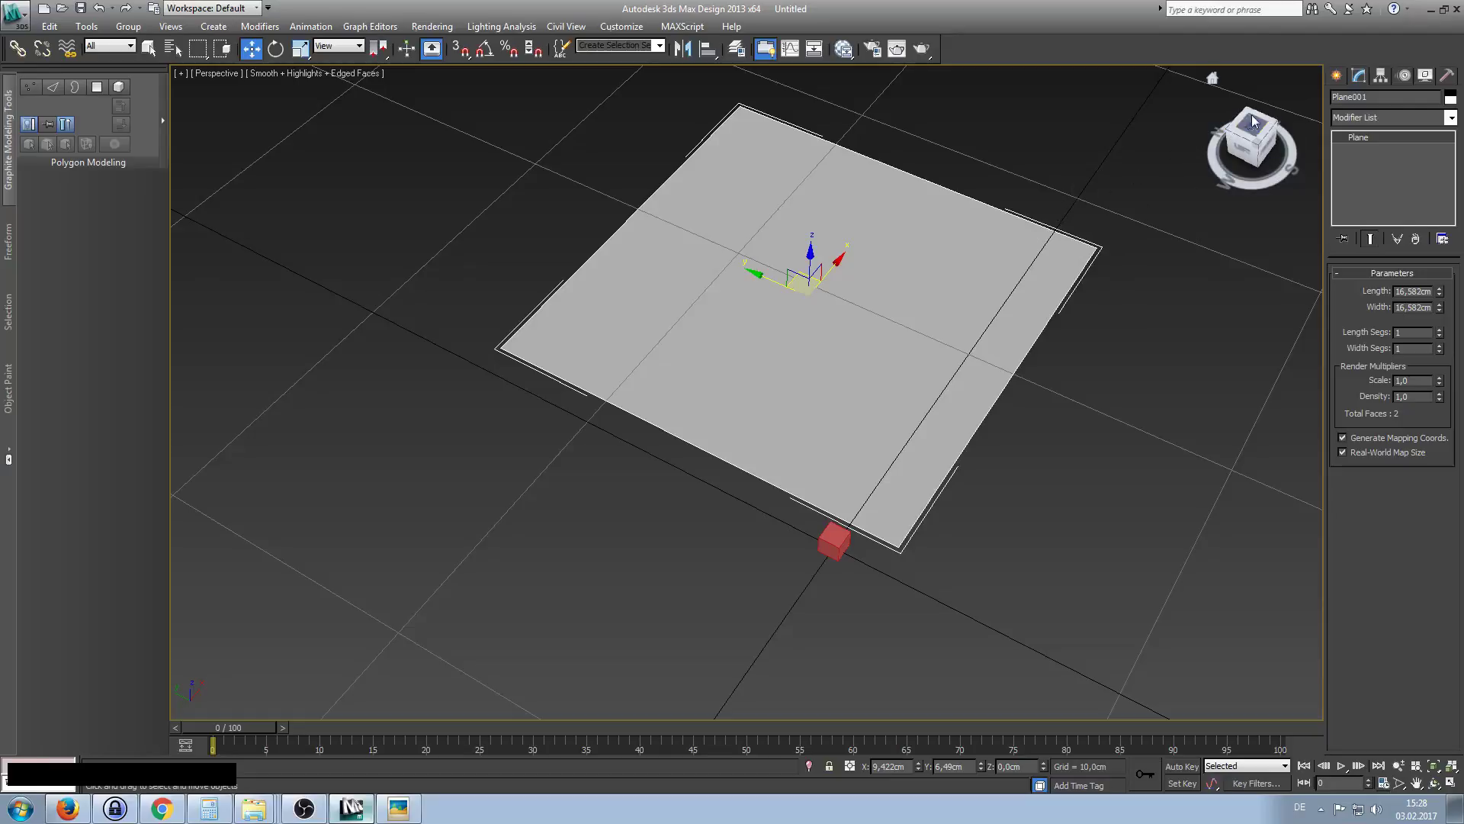
pyautogui.click(1066, 170)
pyautogui.click(986, 239)
pyautogui.click(1450, 119)
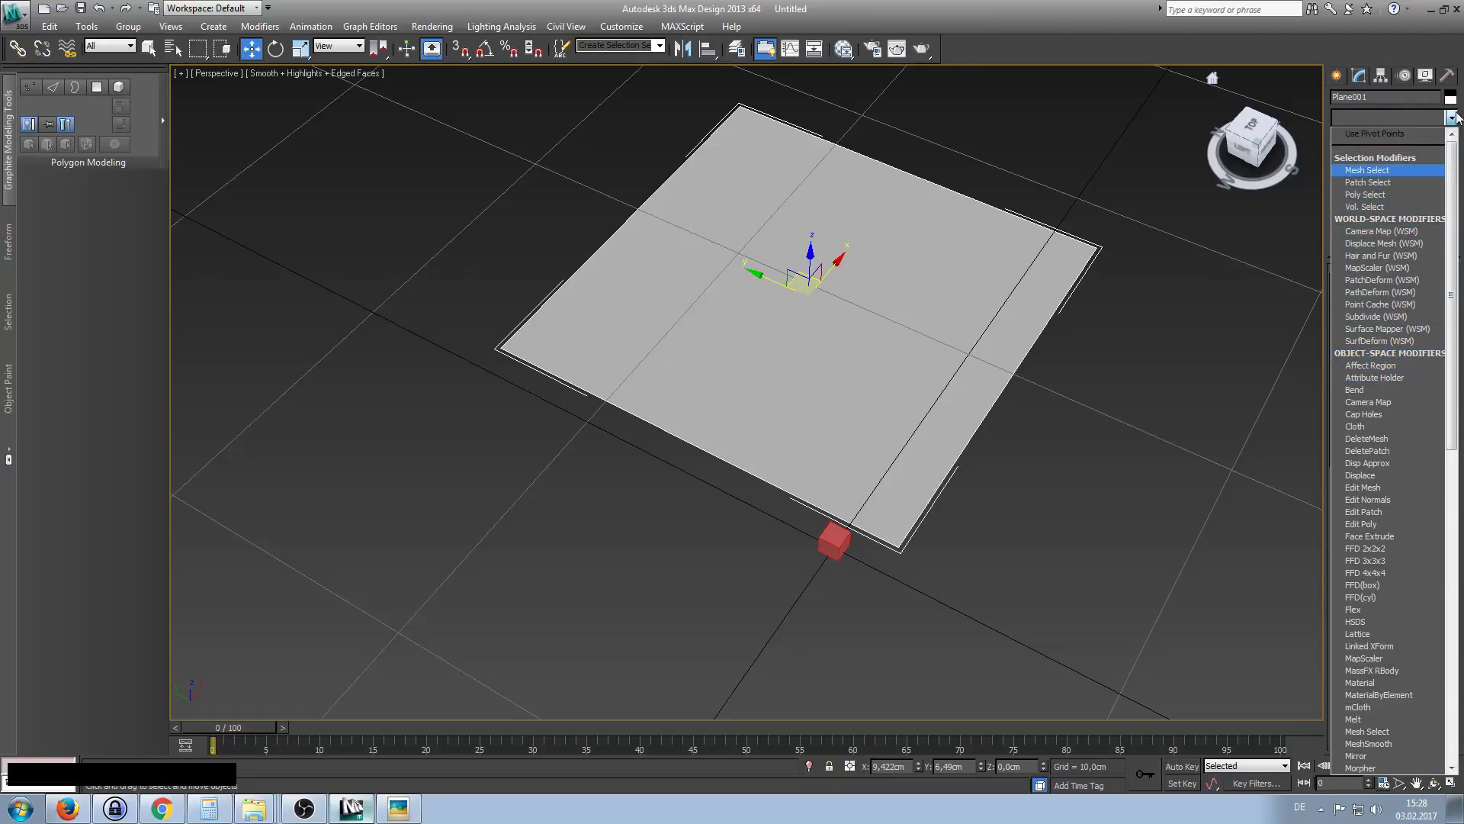
pyautogui.click(1451, 119)
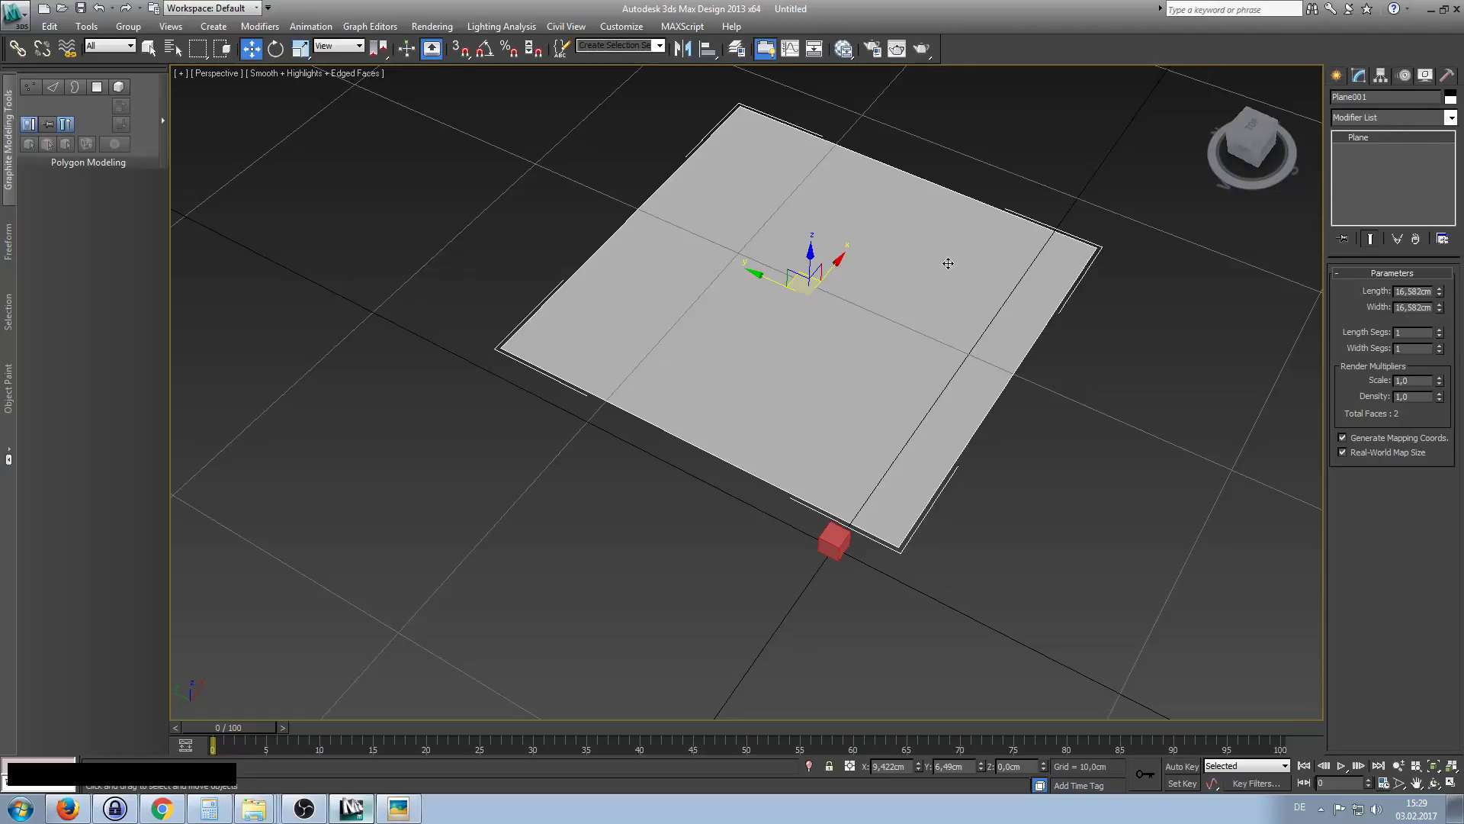
# Move the plane slightly along the X axis to about X 9.96 cm.
pyautogui.click(915, 263)
pyautogui.click(839, 260)
pyautogui.click(960, 181)
pyautogui.click(842, 278)
pyautogui.moveTo(843, 263); pyautogui.dragTo(884, 268)
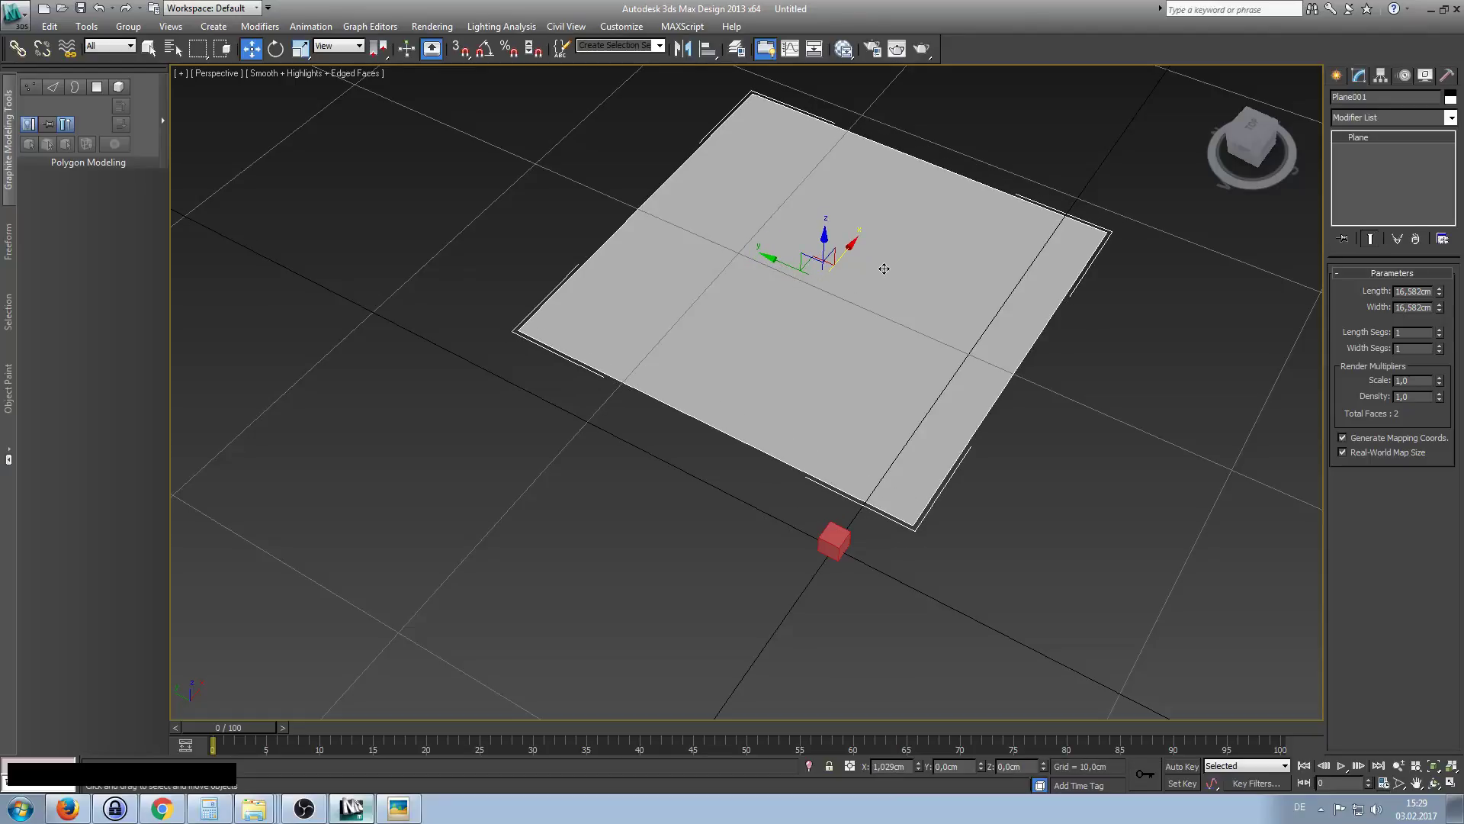
pyautogui.moveTo(884, 269); pyautogui.dragTo(871, 273)
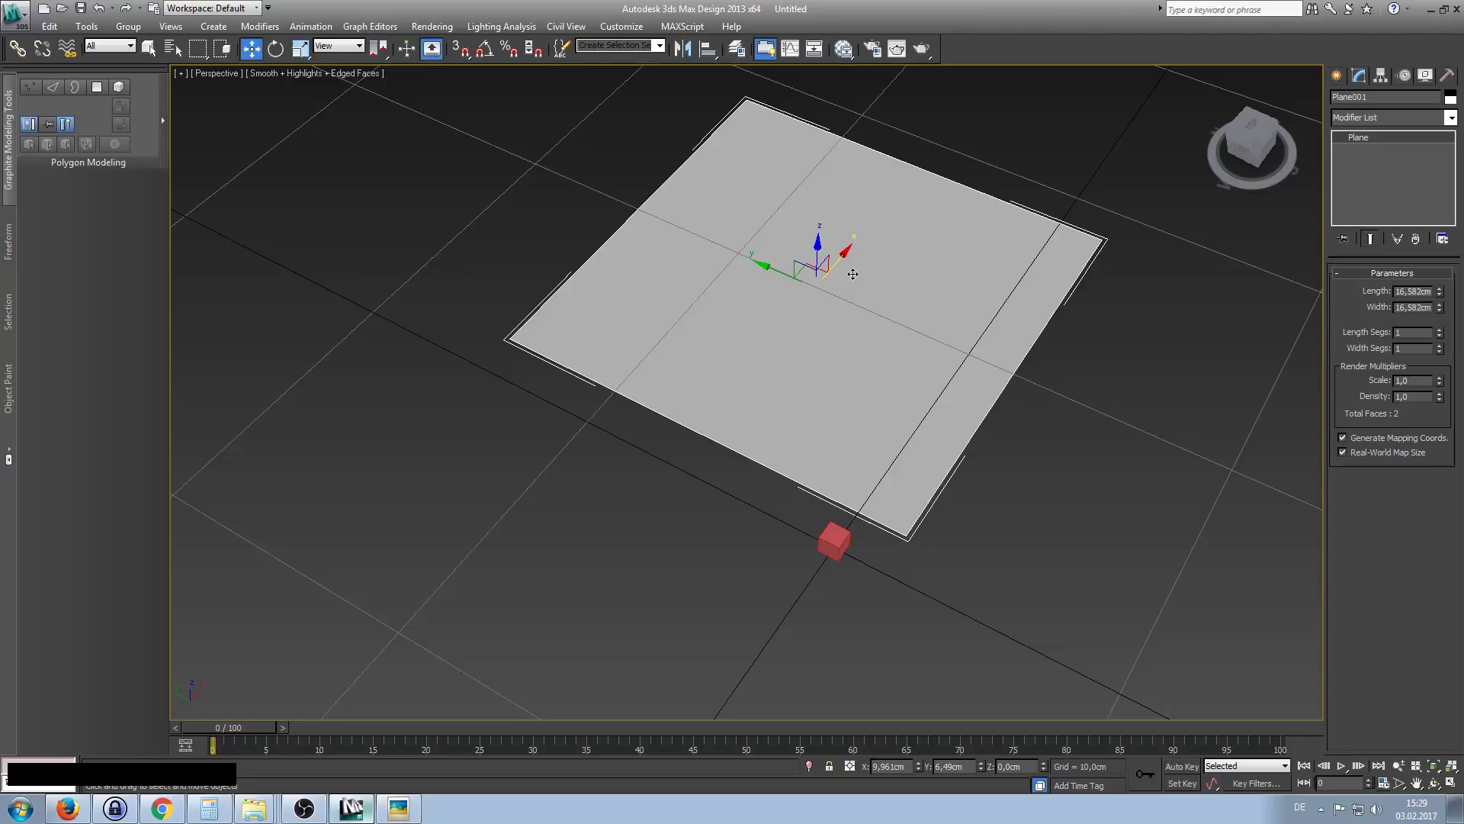
# Convert the plane to an Editable Poly and deselect it.
pyautogui.rightClick(880, 275)
pyautogui.click(1104, 429)
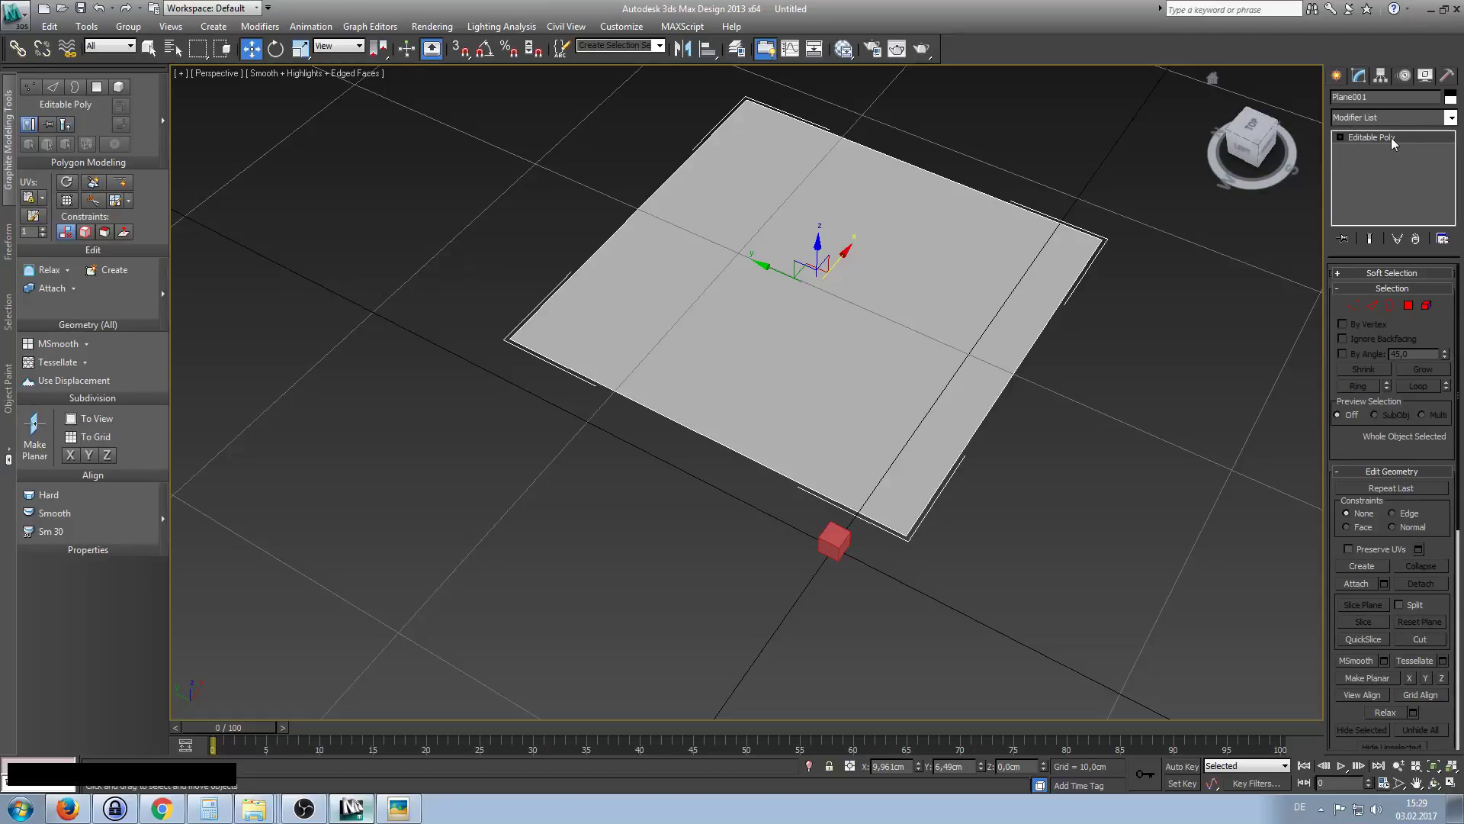
pyautogui.click(1339, 140)
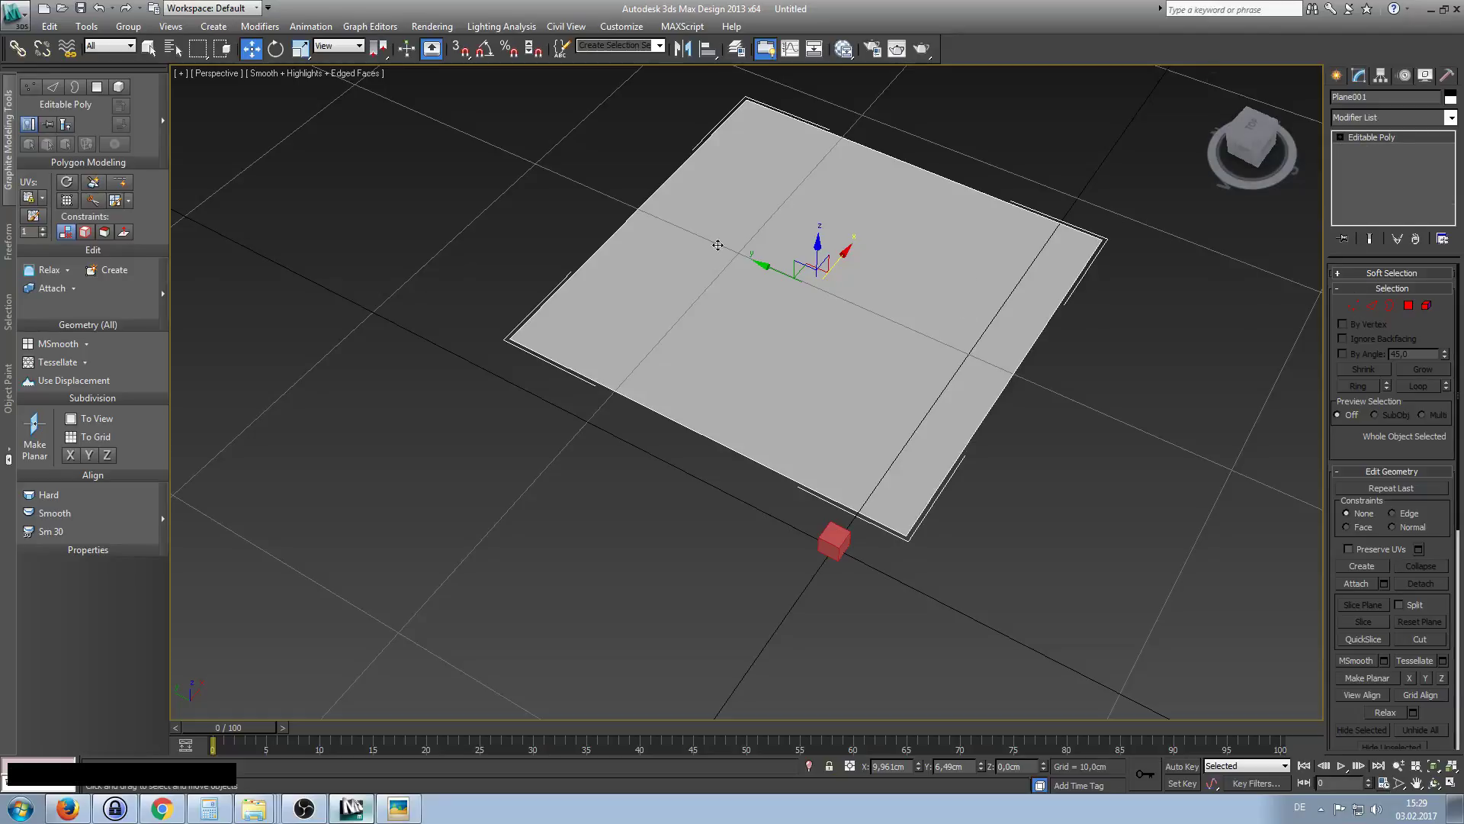
pyautogui.moveTo(1049, 326); pyautogui.dragTo(868, 276, button='middle')
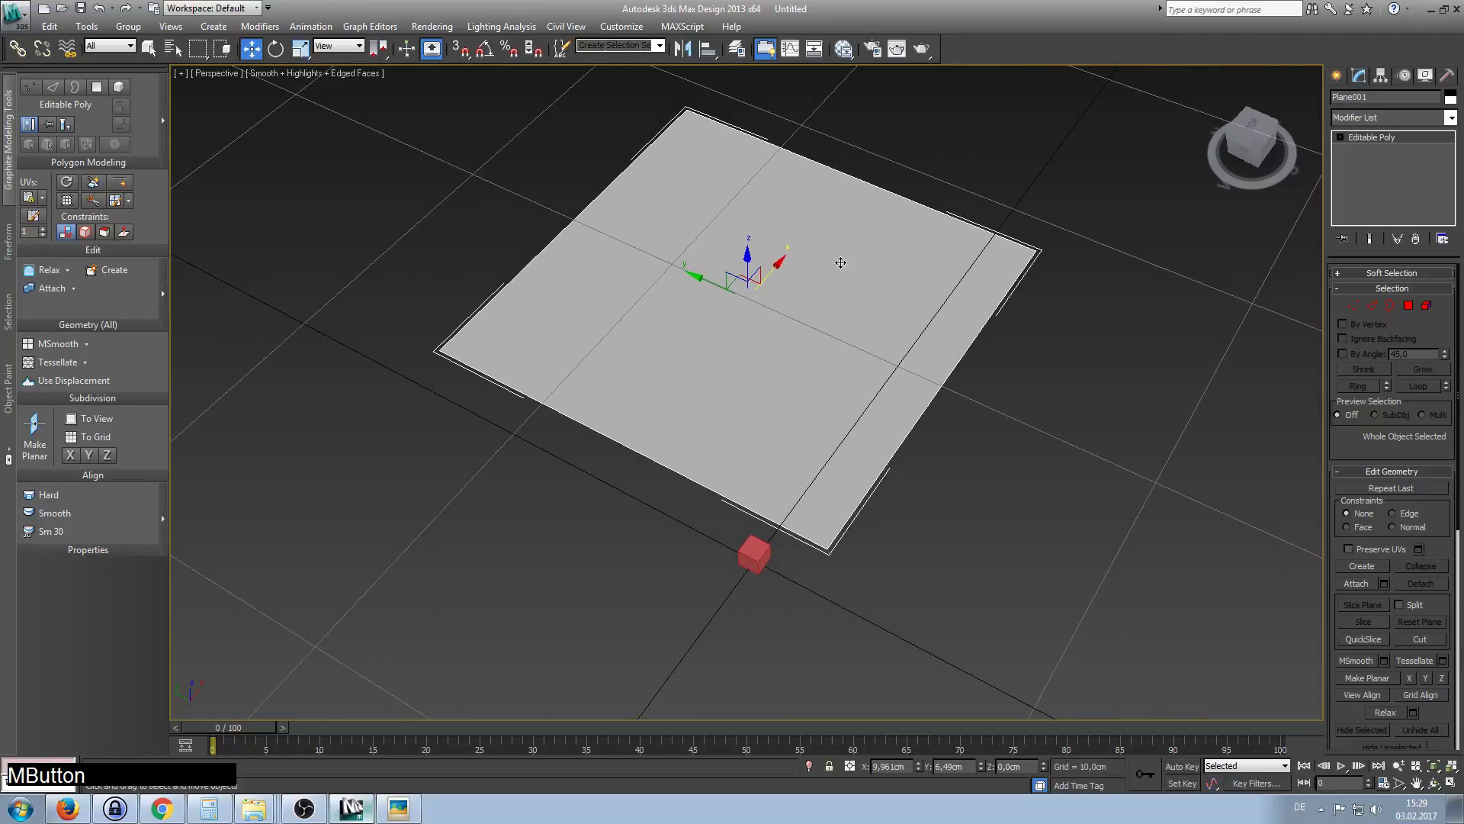
pyautogui.click(1027, 329)
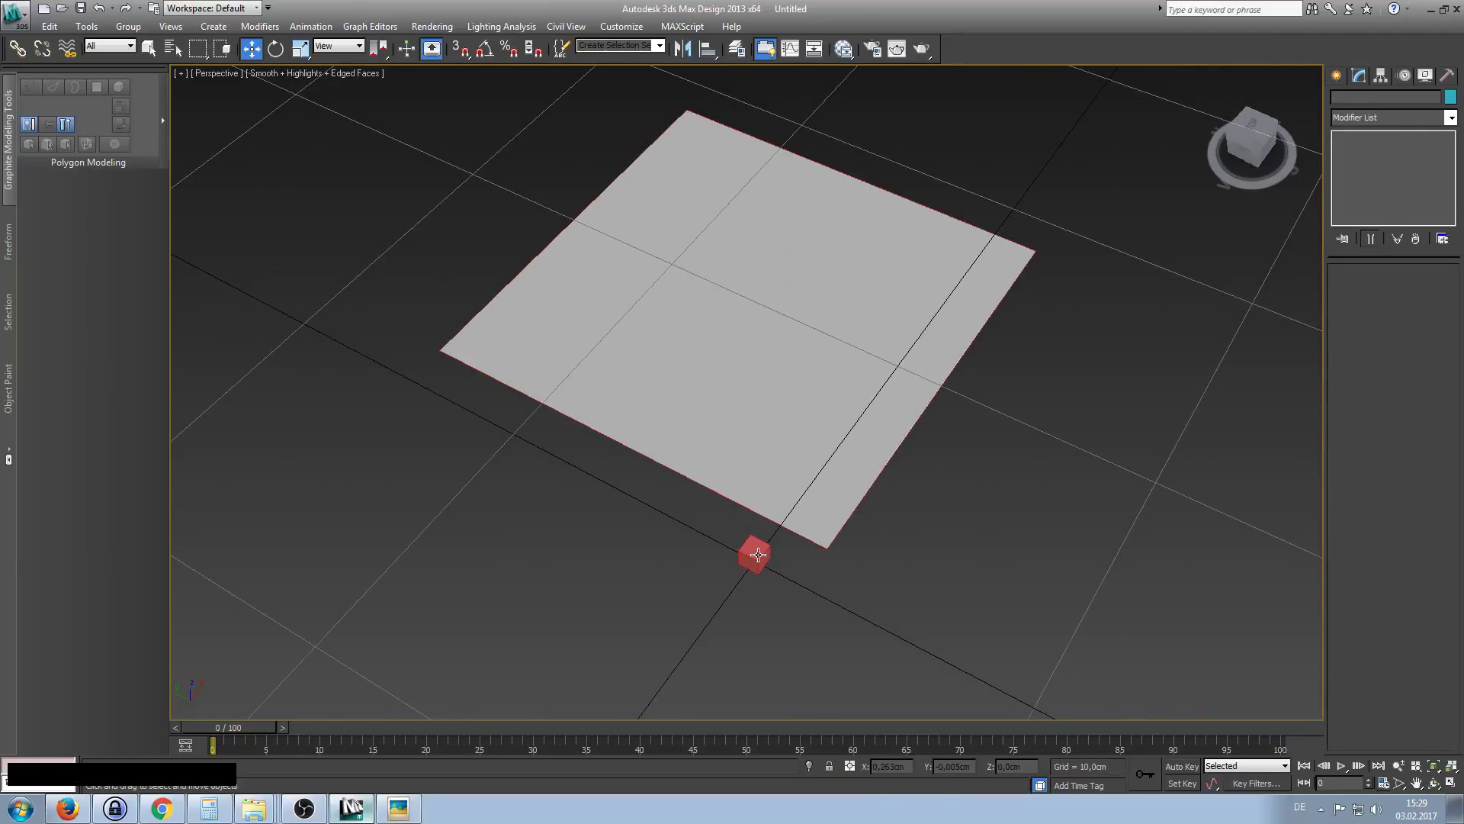
# Select the small red box and convert it to an Editable Poly, keeping one segment per side.
pyautogui.click(755, 555)
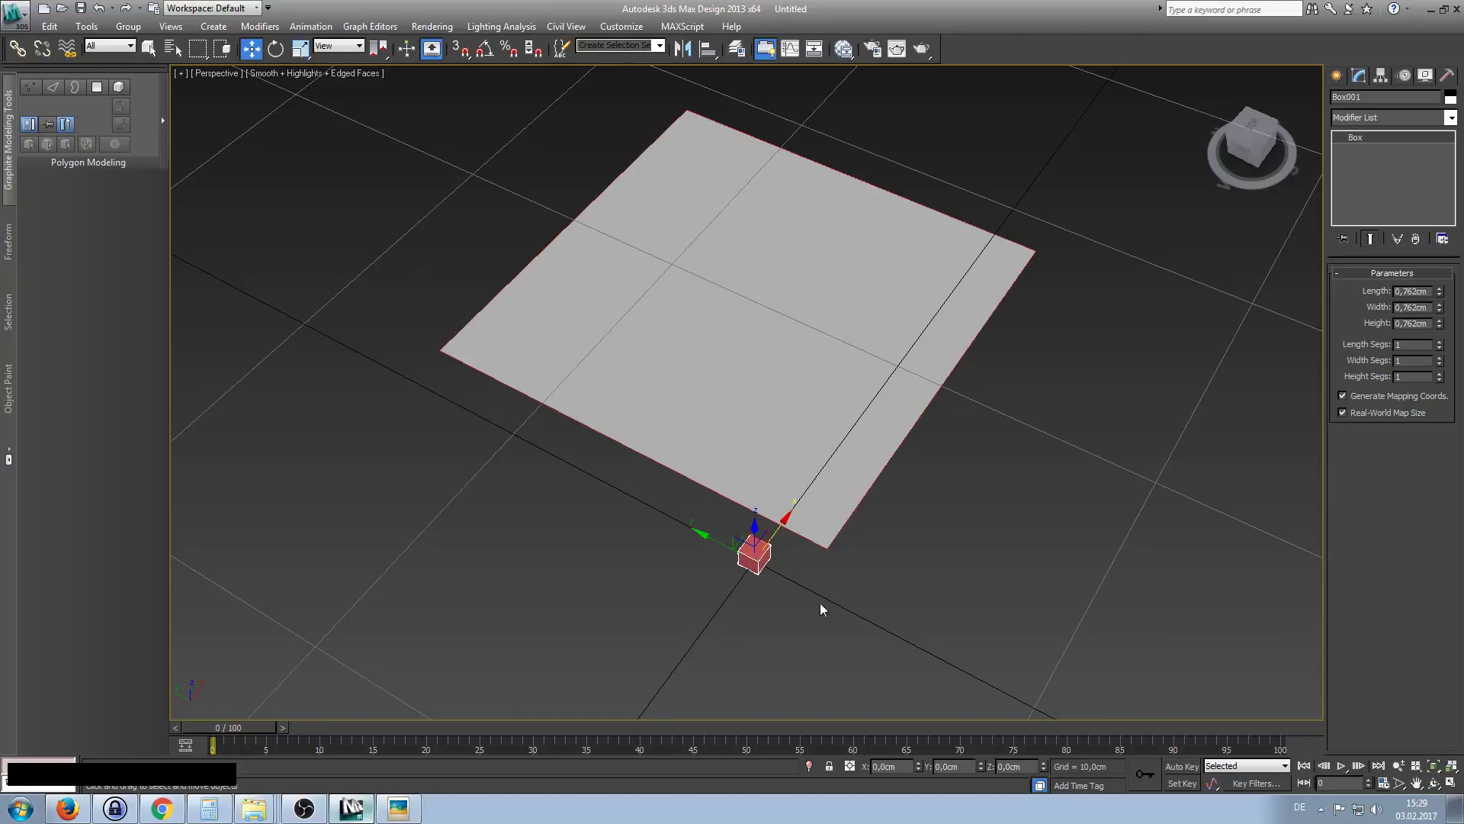
pyautogui.keyDown('alt'); pyautogui.moveTo(823, 592); pyautogui.dragTo(1259, 412, button='middle'); pyautogui.keyUp('alt')
pyautogui.moveTo(1440, 345)
pyautogui.mouseDown()
pyautogui.moveTo(1439, 328)
pyautogui.moveTo(1439, 346)
pyautogui.mouseUp()
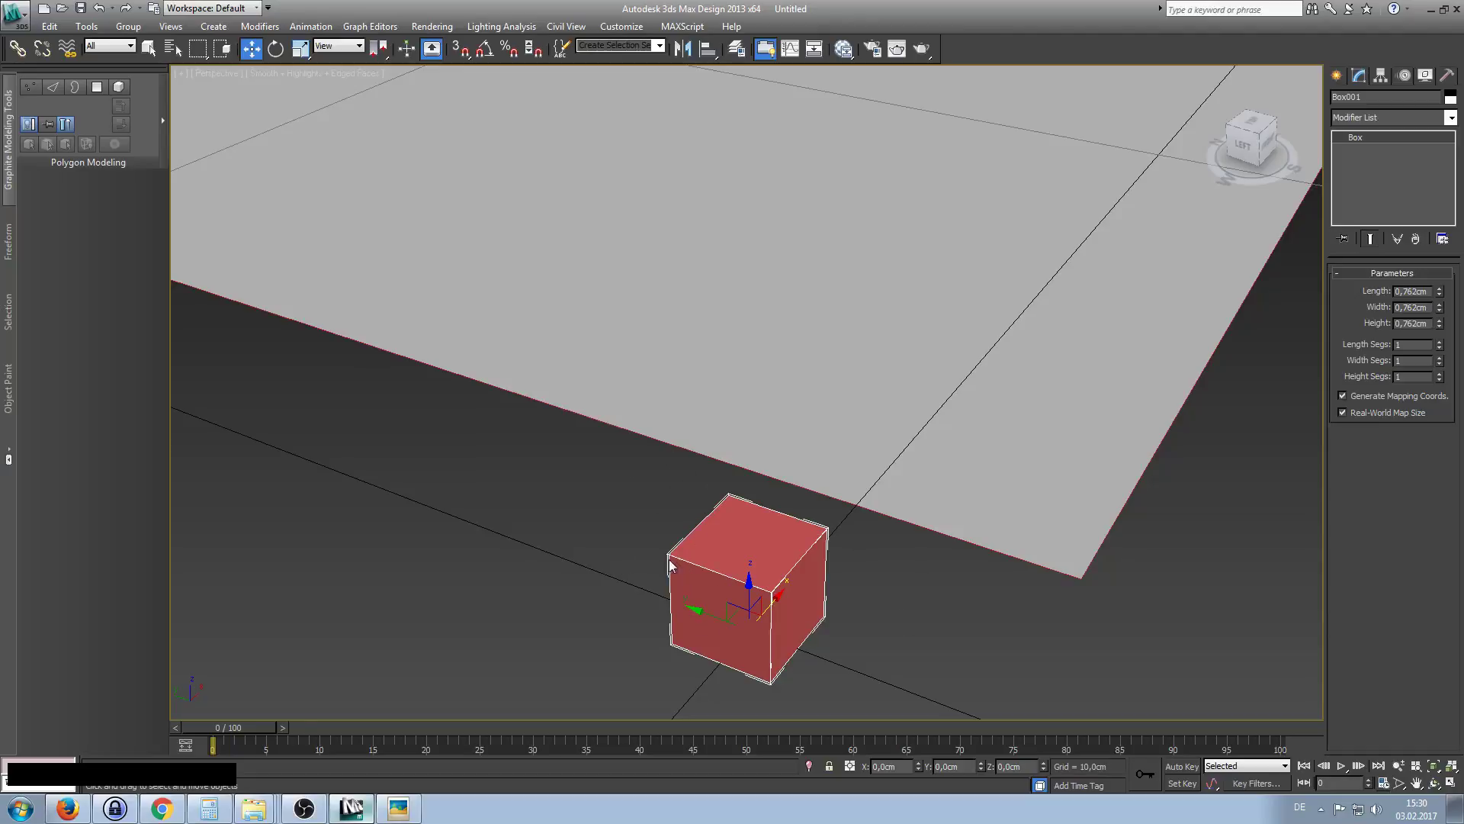
pyautogui.moveTo(1437, 350)
pyautogui.mouseDown()
pyautogui.moveTo(1438, 336)
pyautogui.moveTo(1438, 349)
pyautogui.mouseUp()
pyautogui.rightClick(737, 559)
pyautogui.click(942, 710)
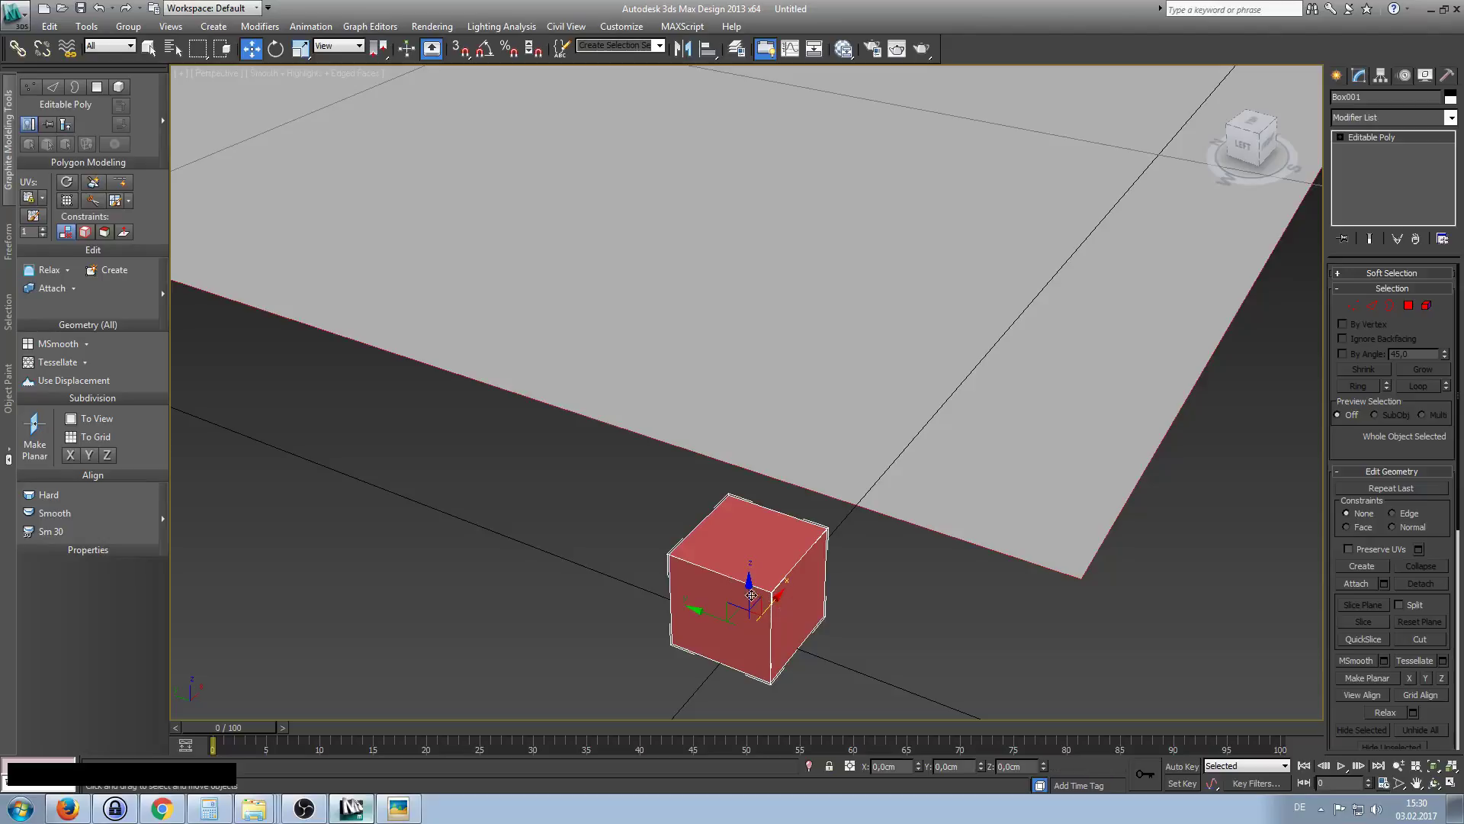
# Try moving the box's nearest top corner vertex about 0.57 cm along Y, undo the move, and leave vertex editing.
pyautogui.click(1354, 308)
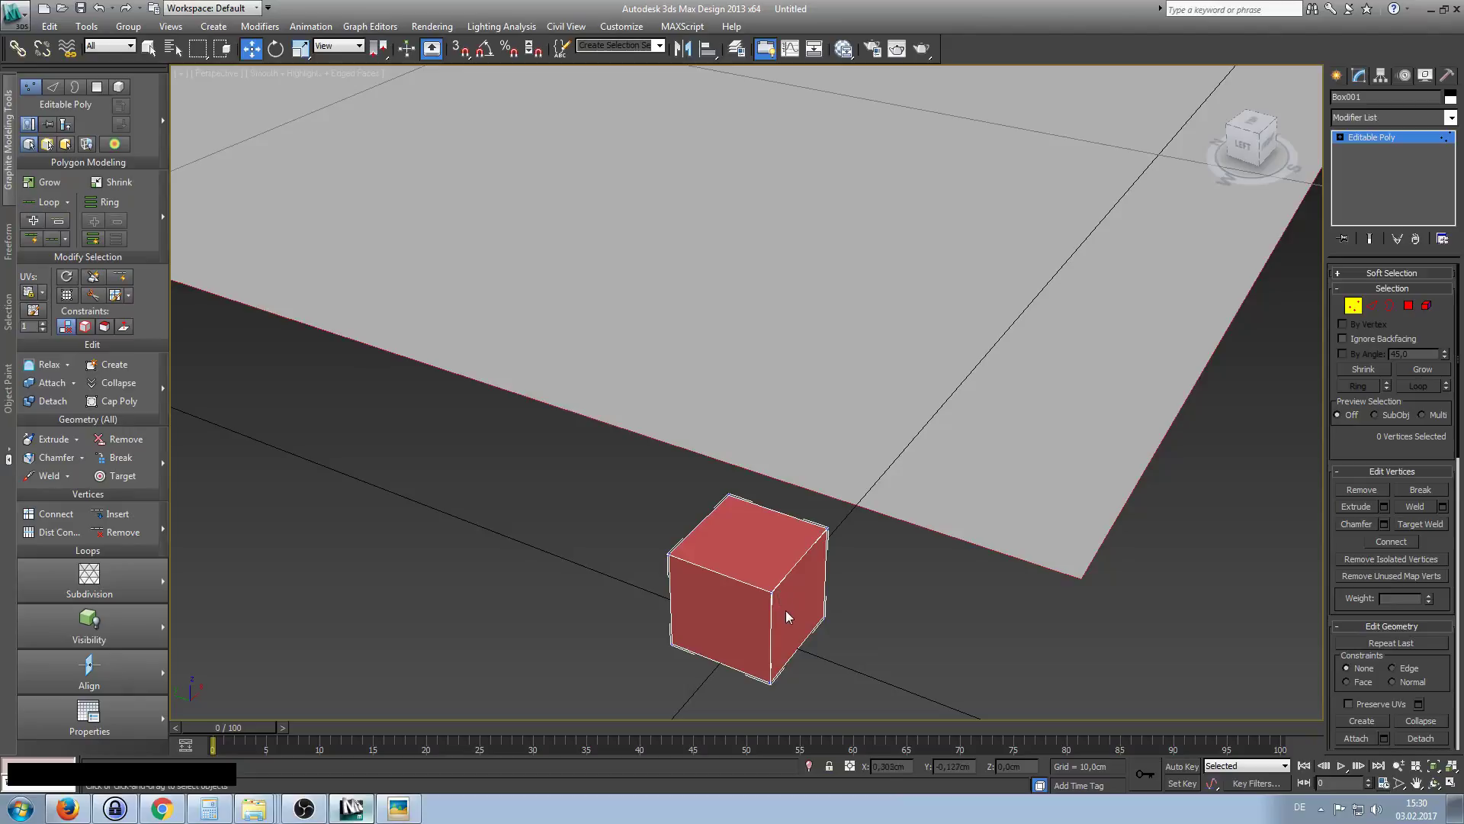
pyautogui.click(772, 591)
pyautogui.moveTo(719, 574); pyautogui.dragTo(805, 633)
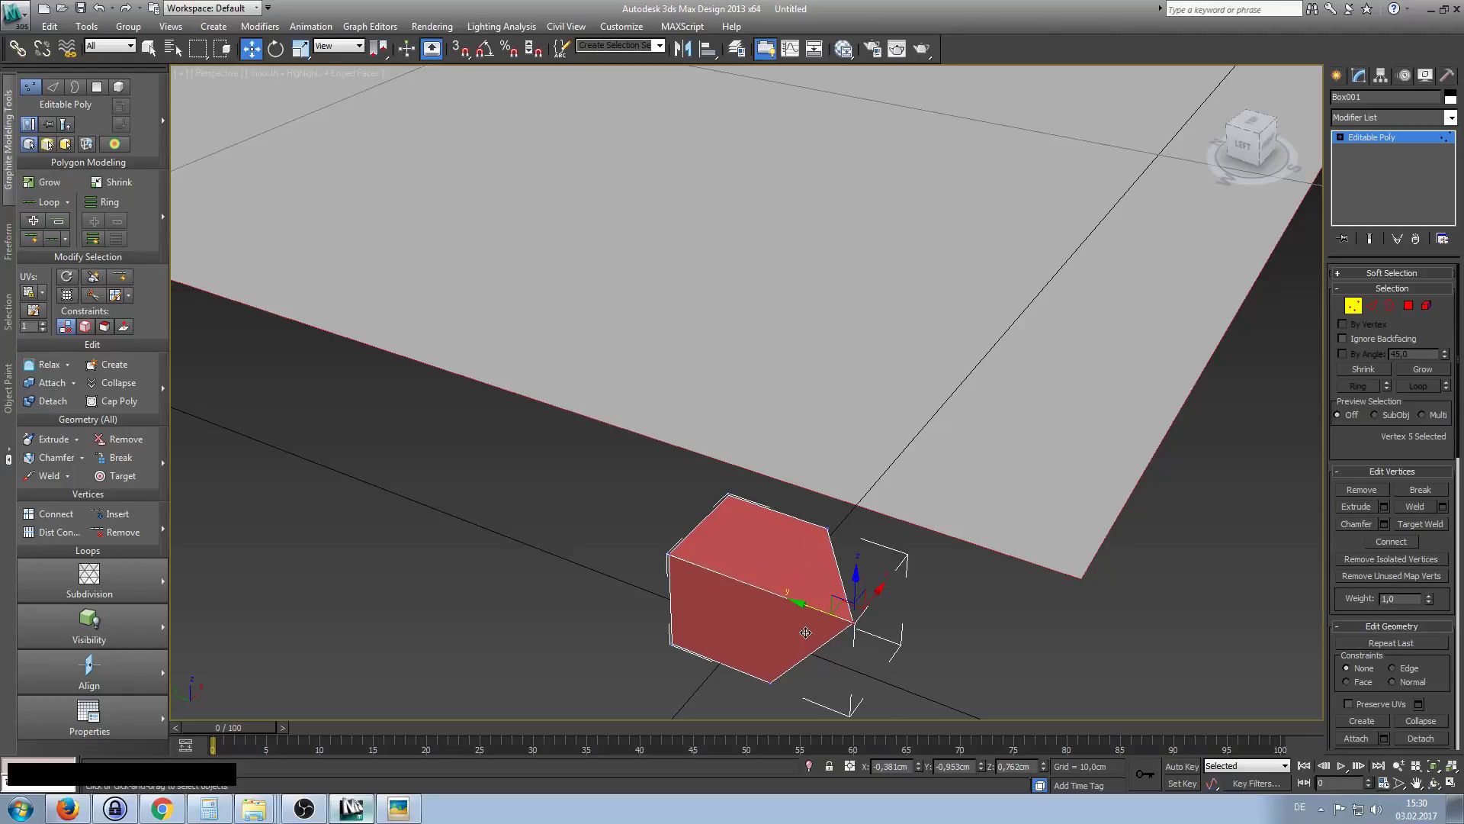
pyautogui.hotkey('ctrl', 'z')
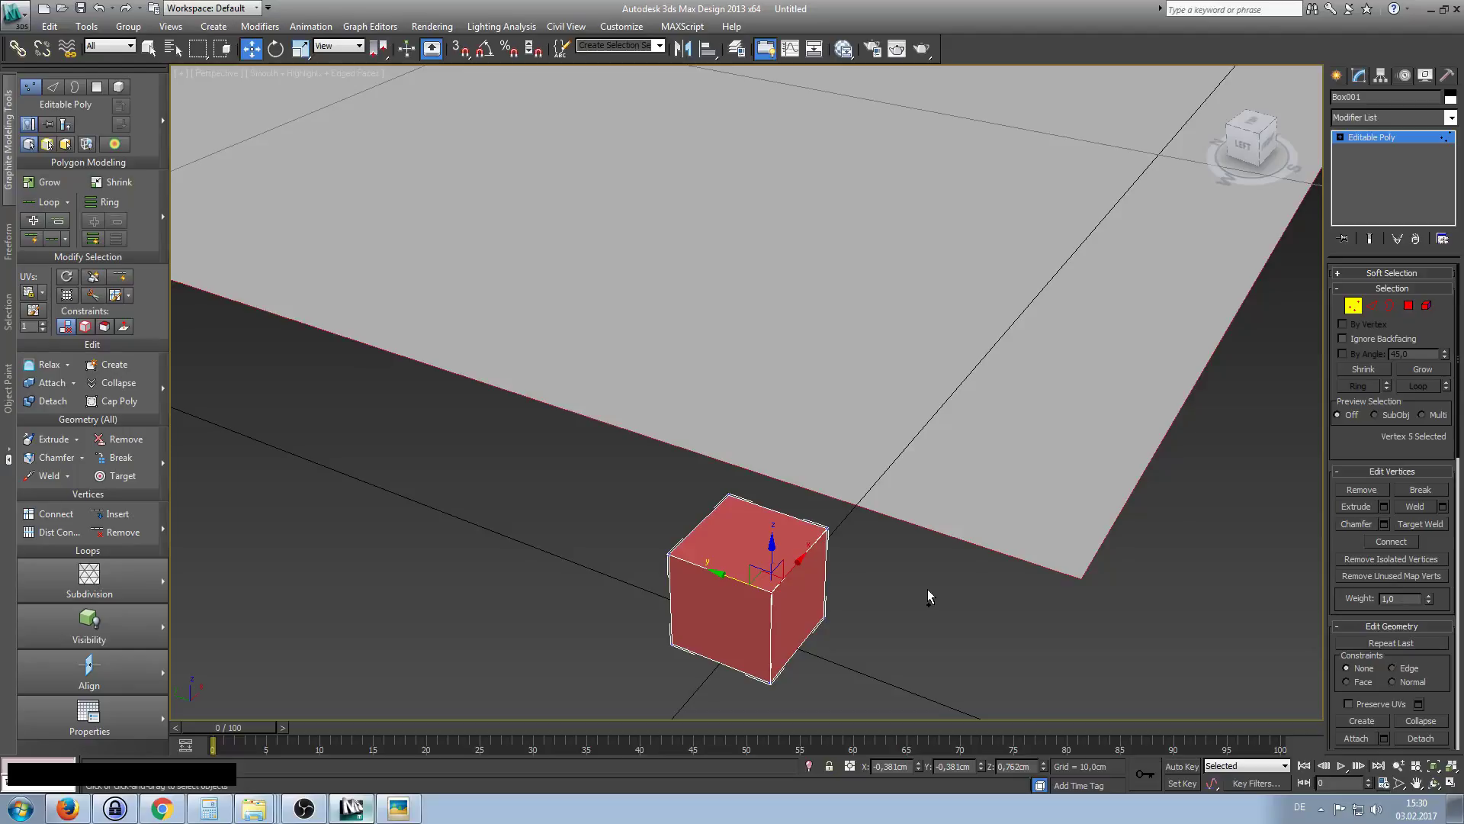
pyautogui.keyDown('ctrl'); pyautogui.keyDown('alt'); pyautogui.moveTo(922, 595); pyautogui.dragTo(862, 564, button='middle'); pyautogui.keyUp('alt'); pyautogui.keyUp('ctrl')
pyautogui.click(1353, 306)
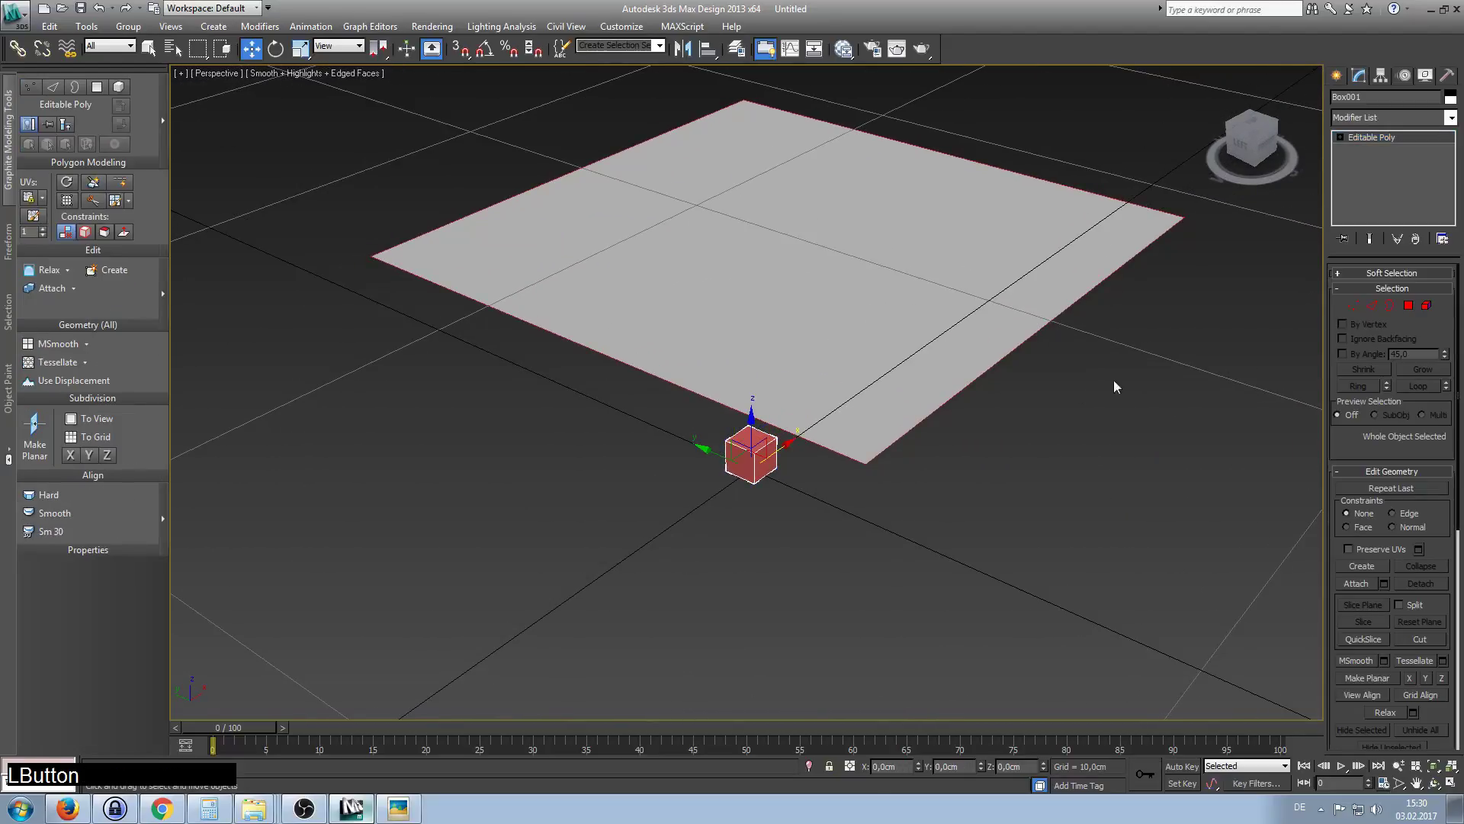
# Switch vertex editing of the small red box on and off twice.
pyautogui.click(1354, 308)
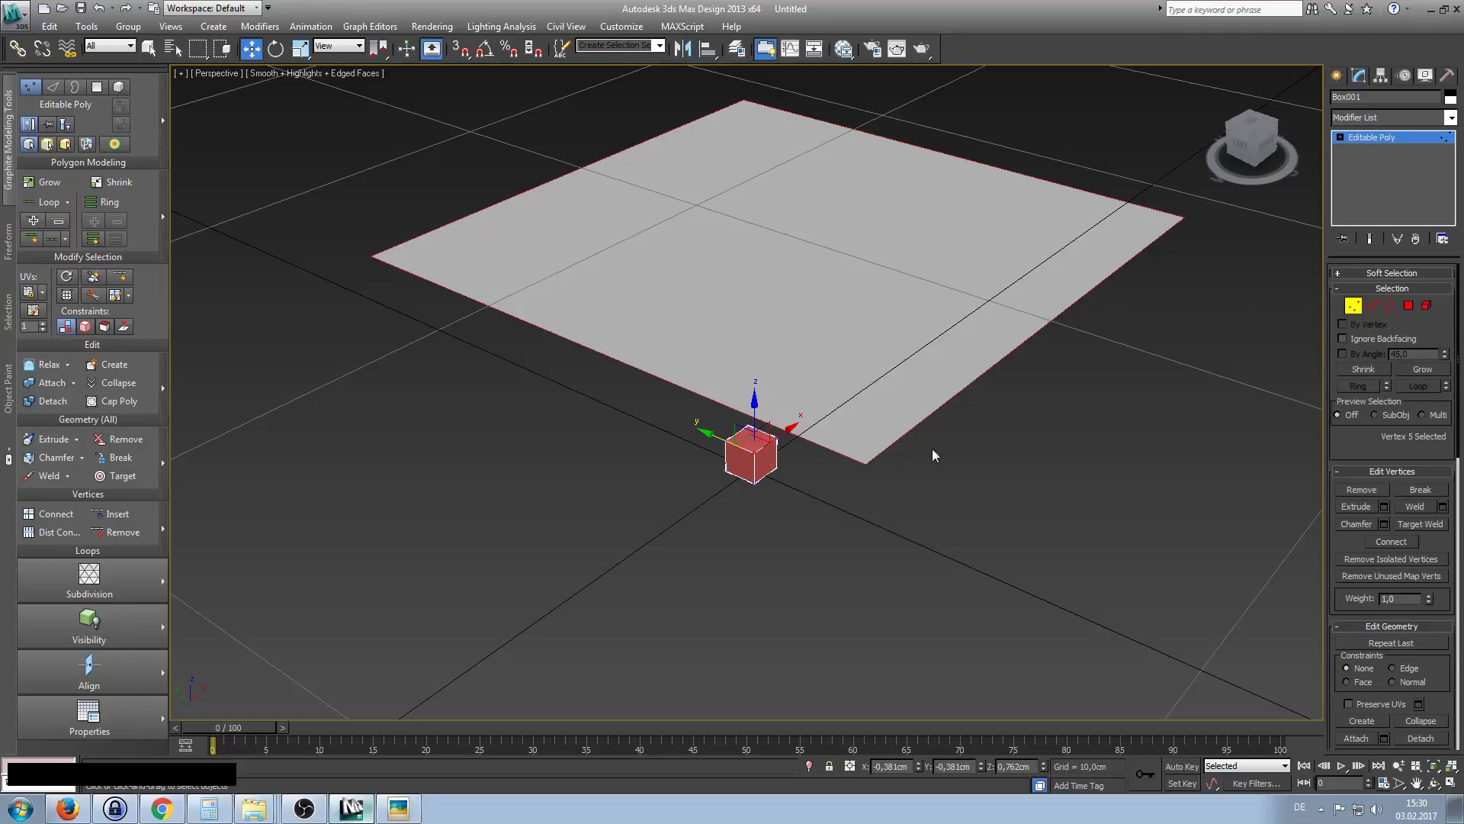
pyautogui.click(1352, 306)
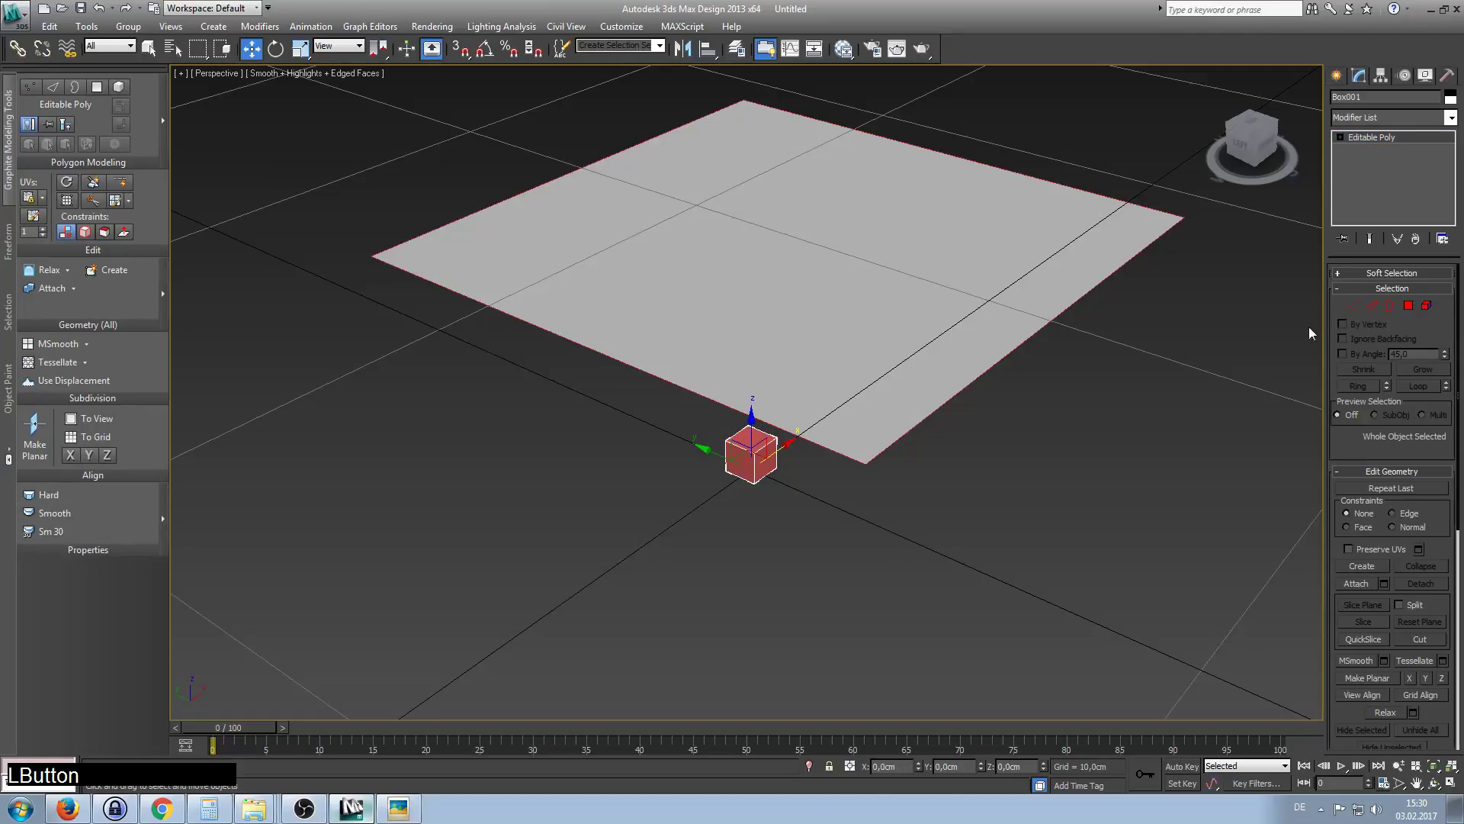
pyautogui.rightClick(750, 455)
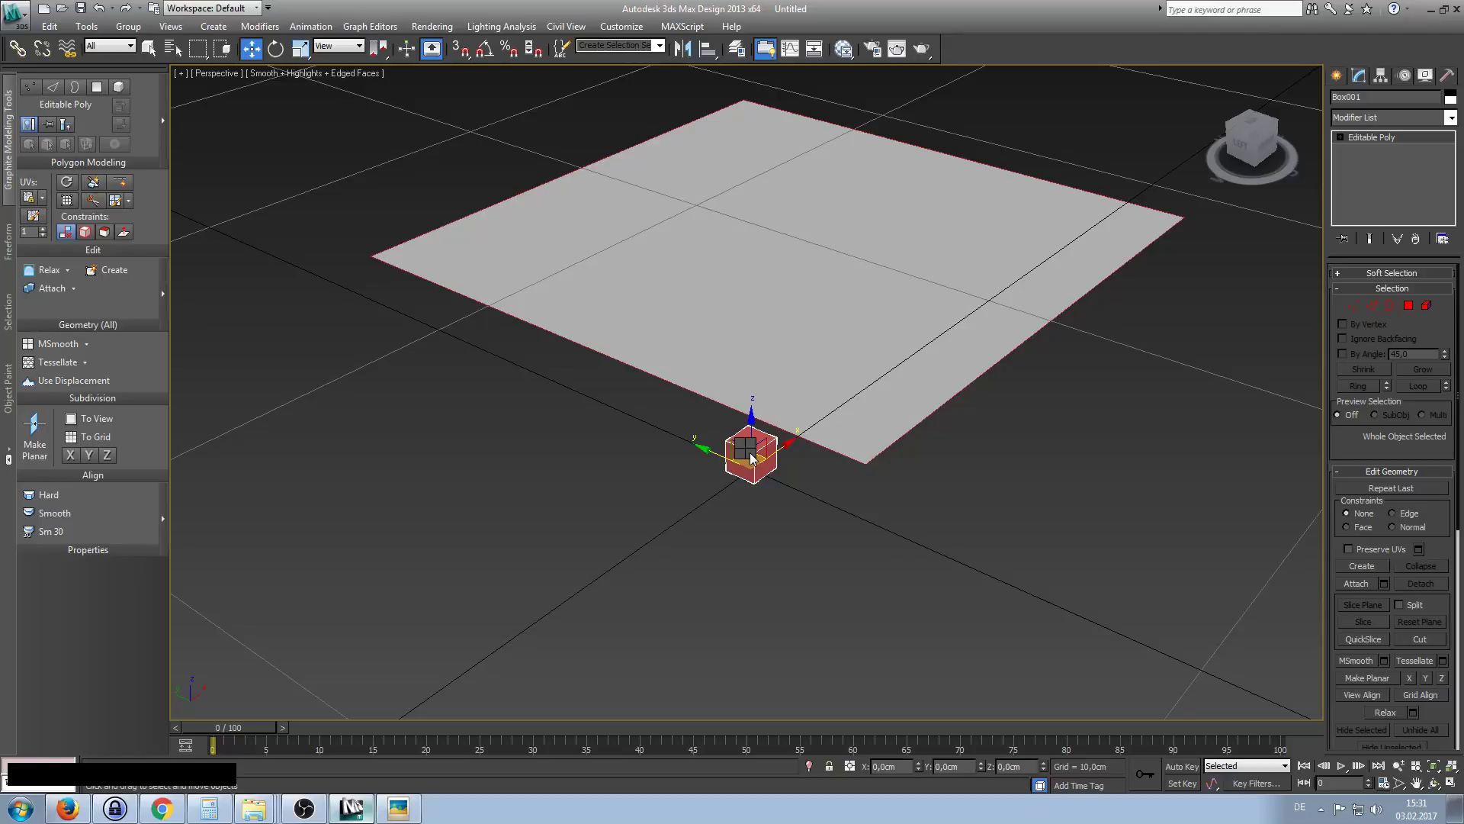
pyautogui.click(726, 418)
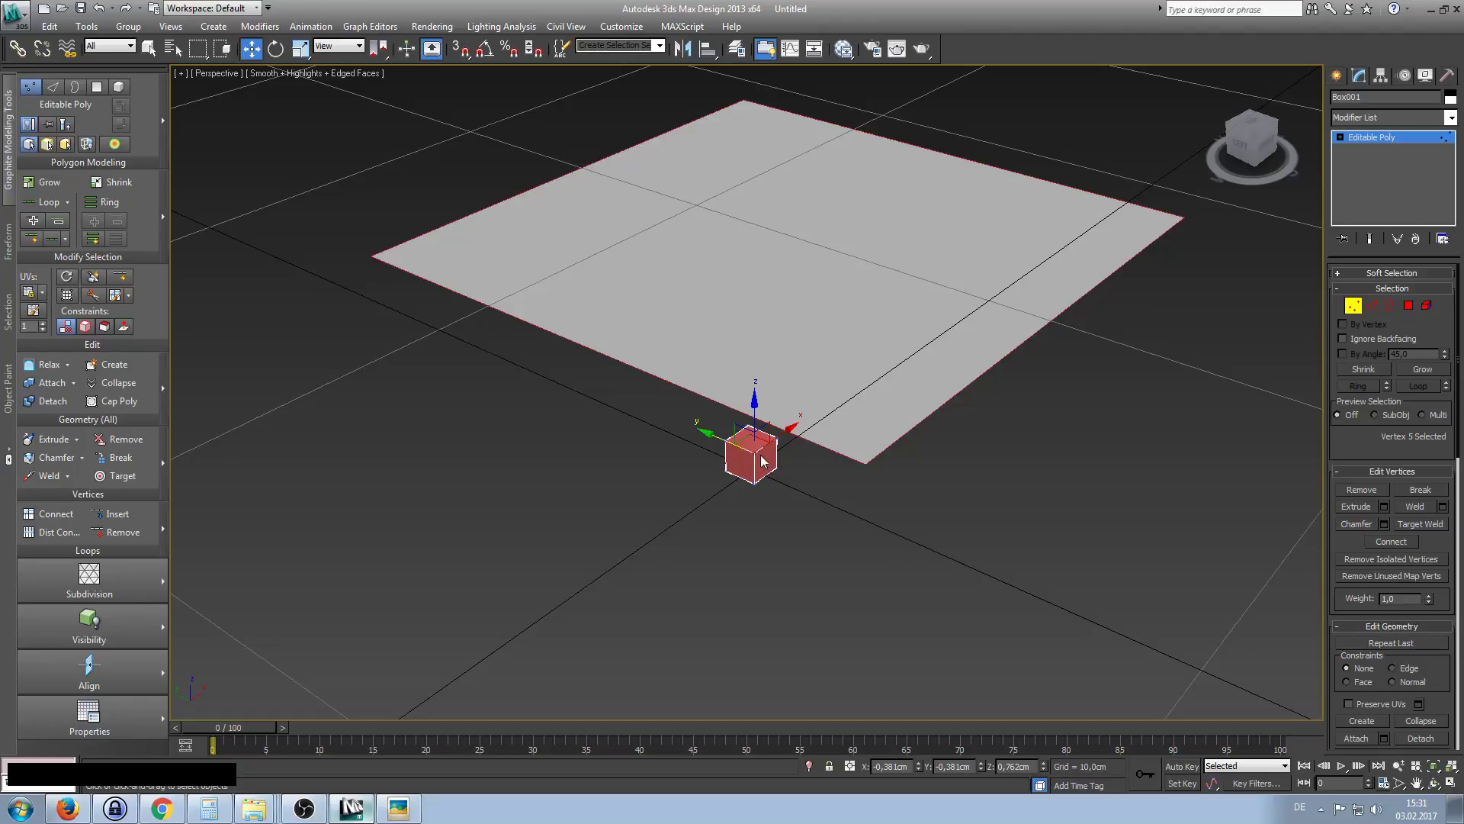
pyautogui.click(755, 450)
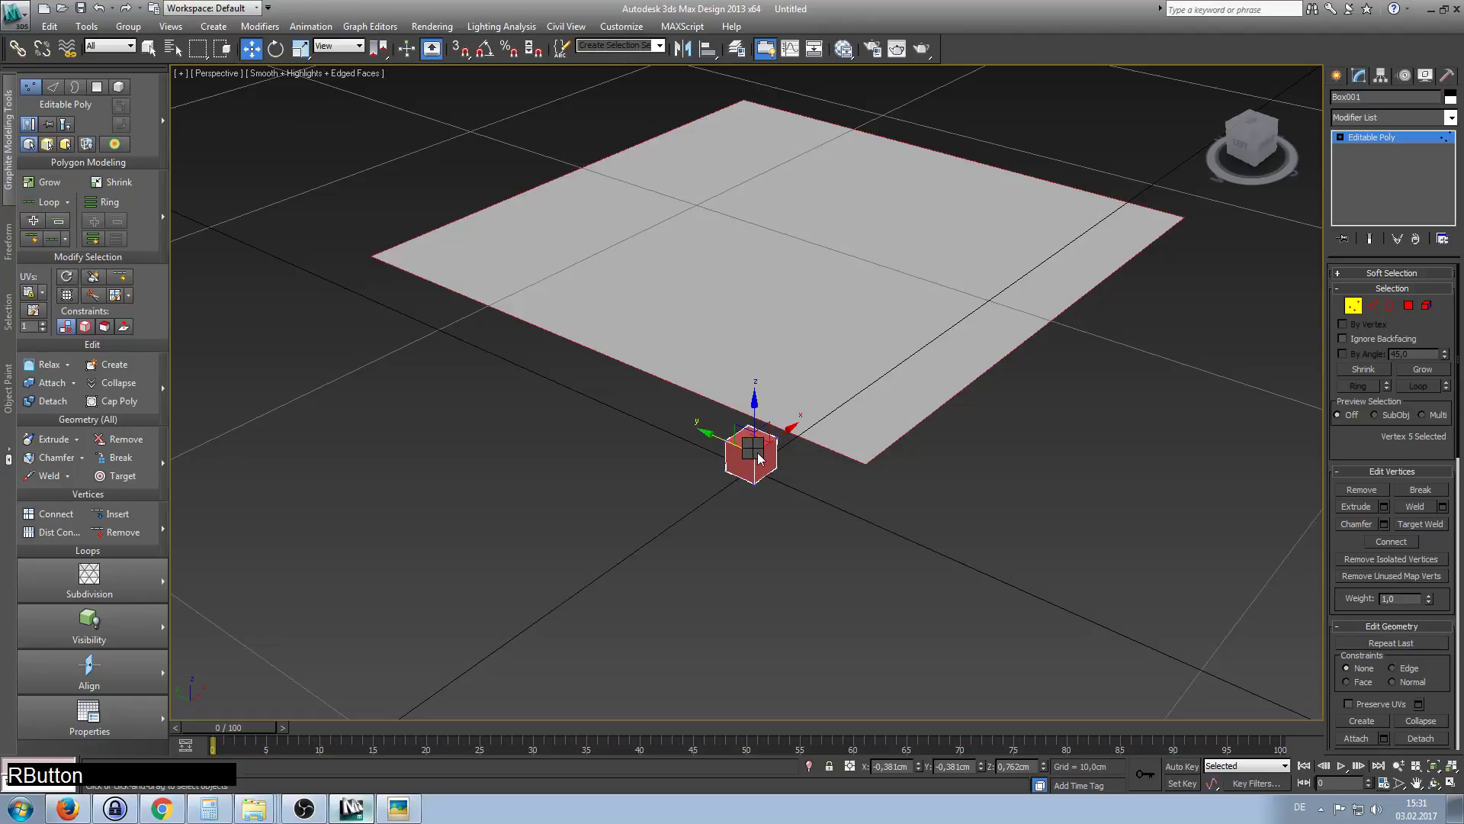
pyautogui.click(724, 438)
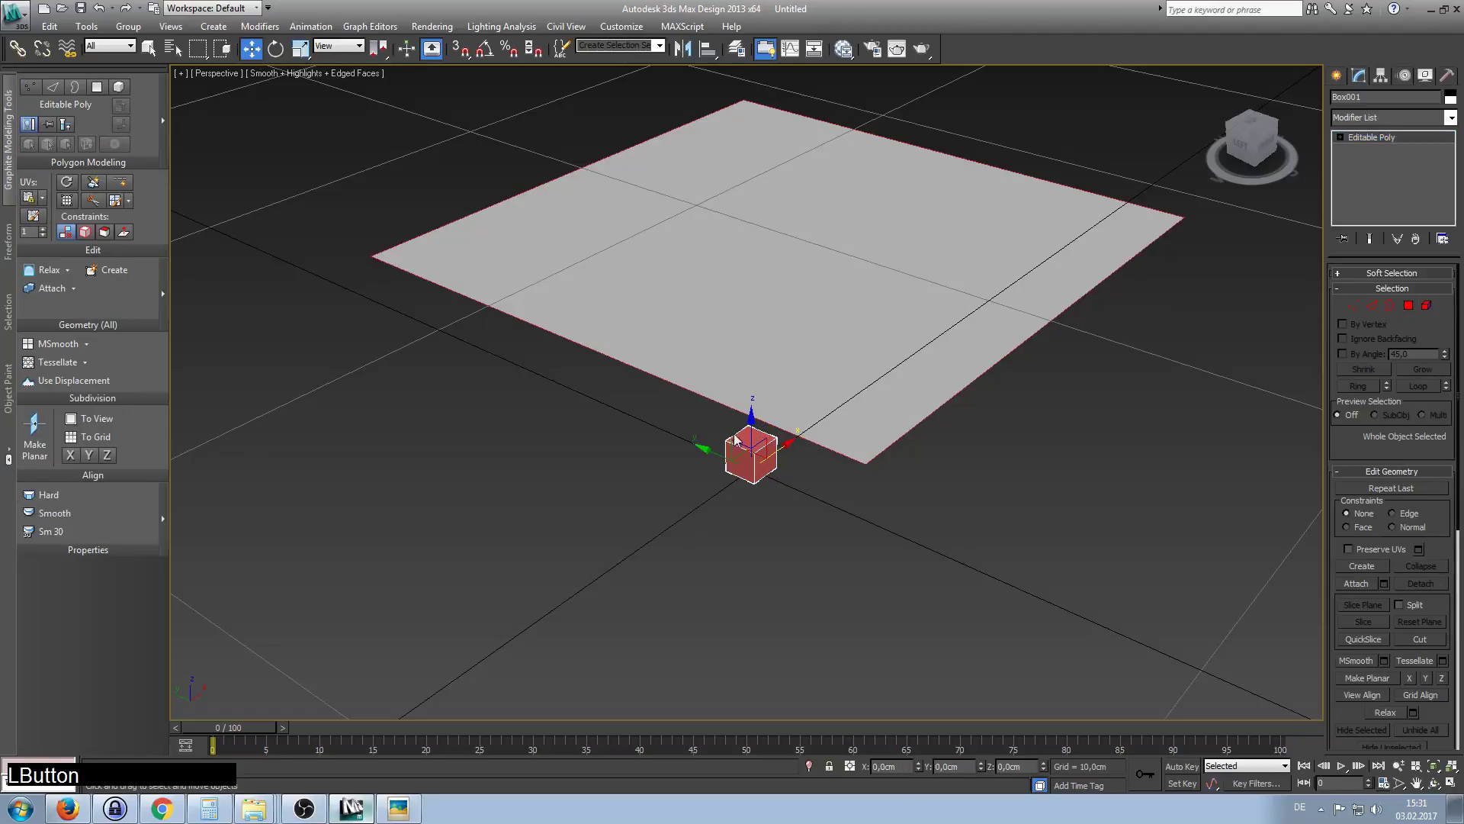
# Alternate the selection between the plane and the red box, and enter border editing on the box.
pyautogui.click(841, 387)
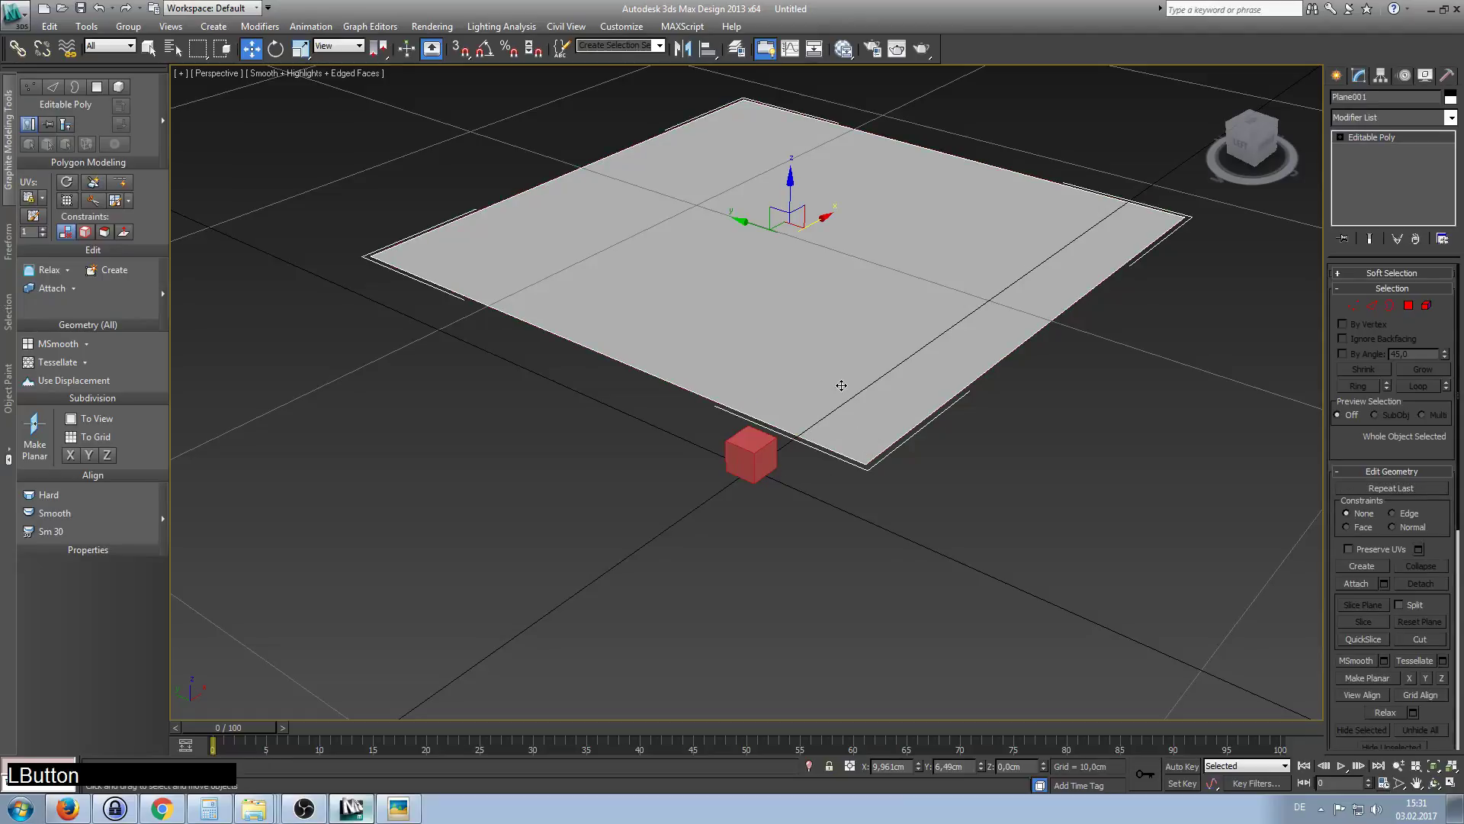
pyautogui.click(747, 444)
pyautogui.click(775, 366)
pyautogui.click(755, 442)
pyautogui.rightClick(755, 443)
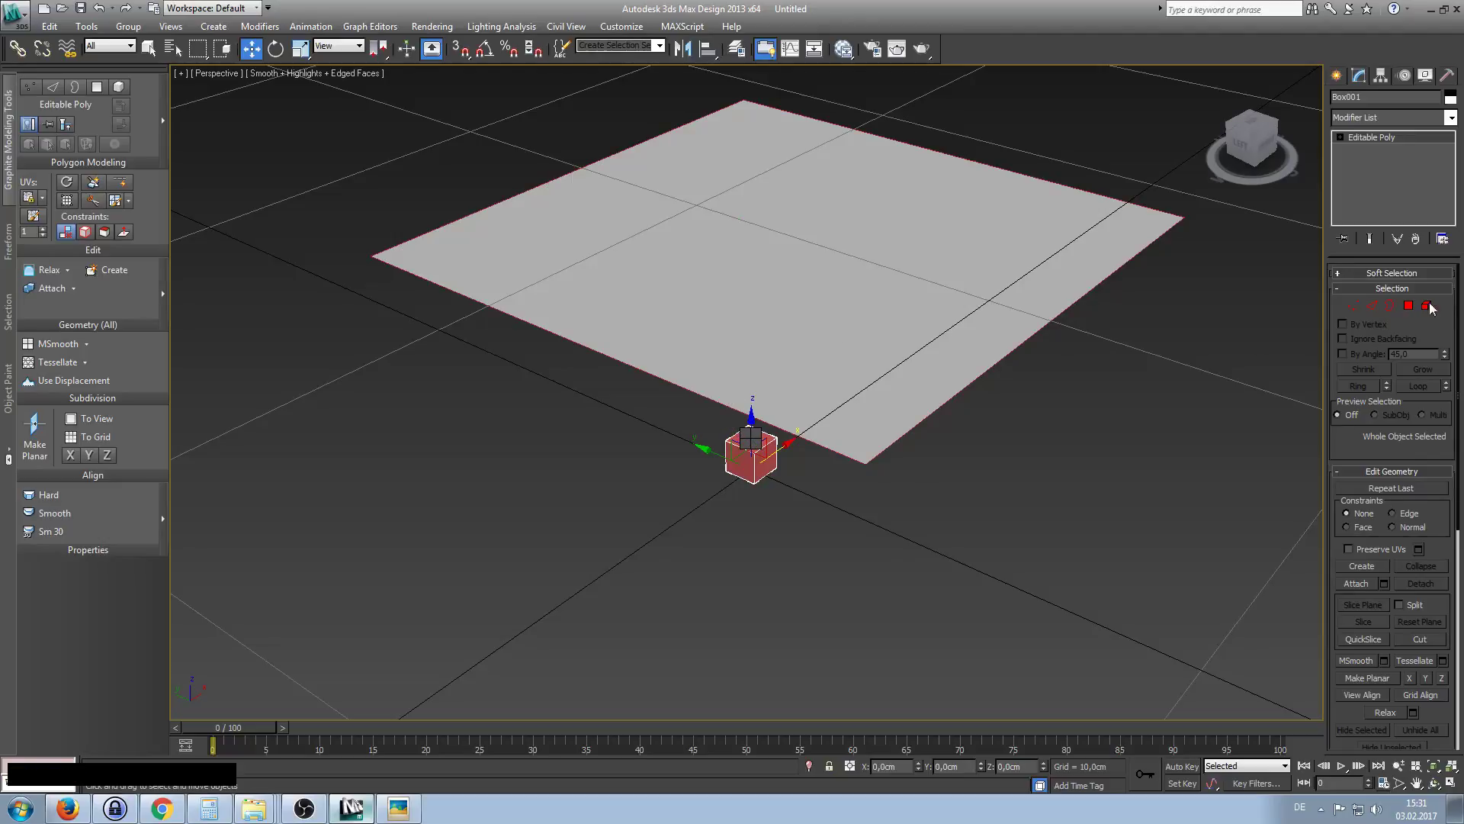
pyautogui.click(723, 385)
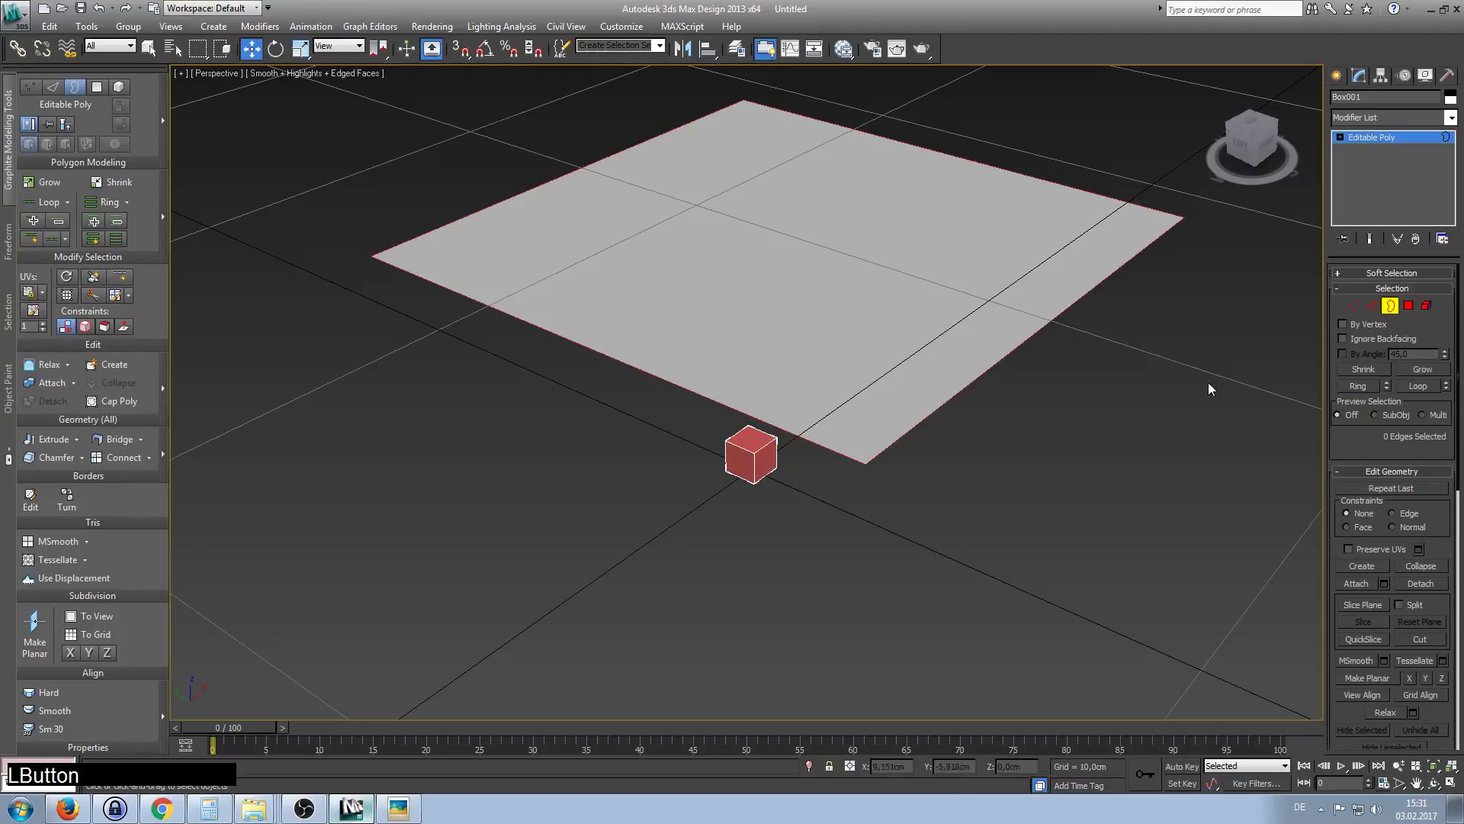
# Try moving one of the box's top edges along Y in edge editing, undo the move, and leave edge editing.
pyautogui.click(1371, 306)
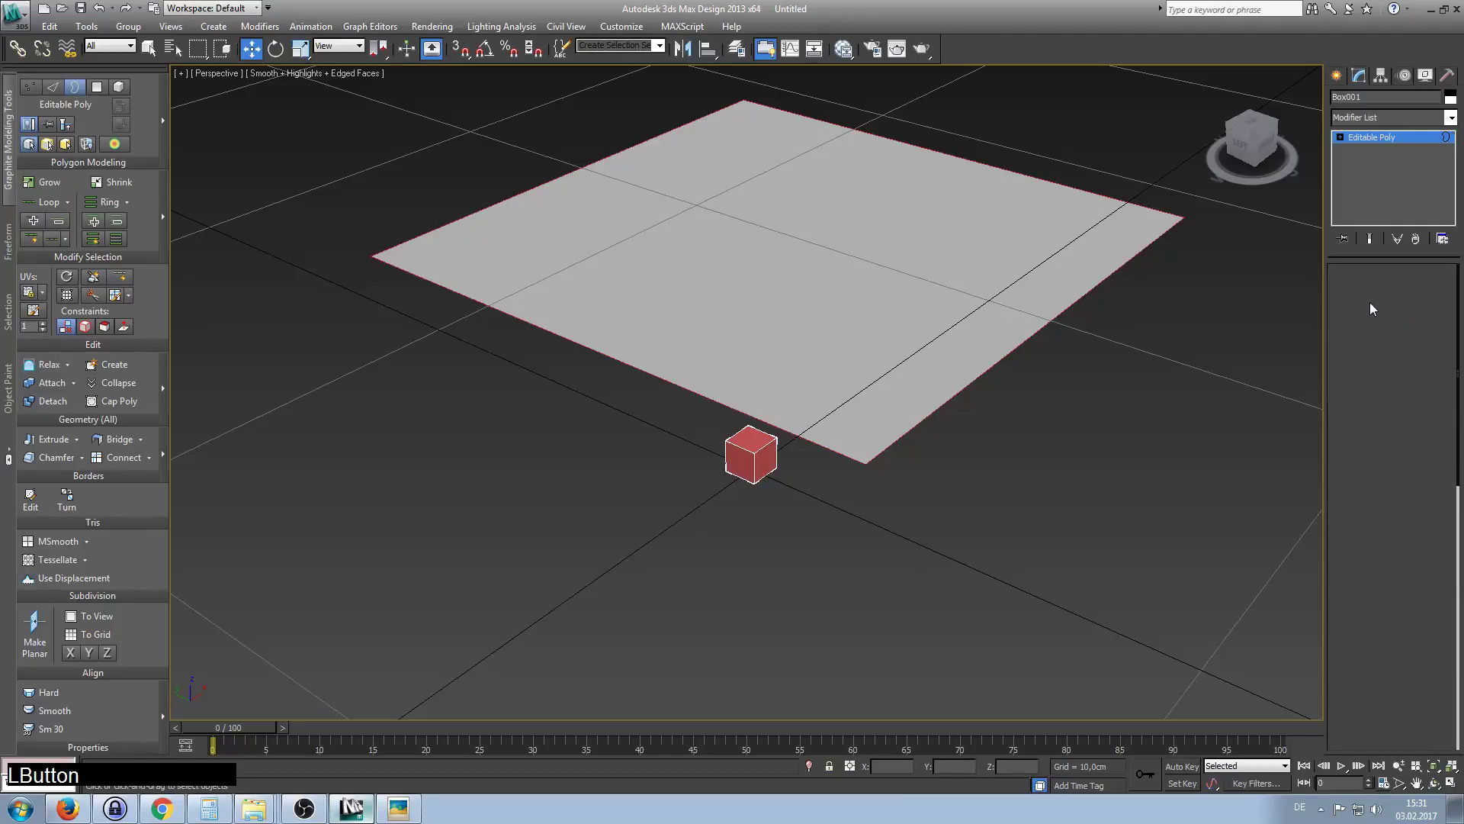
pyautogui.click(765, 450)
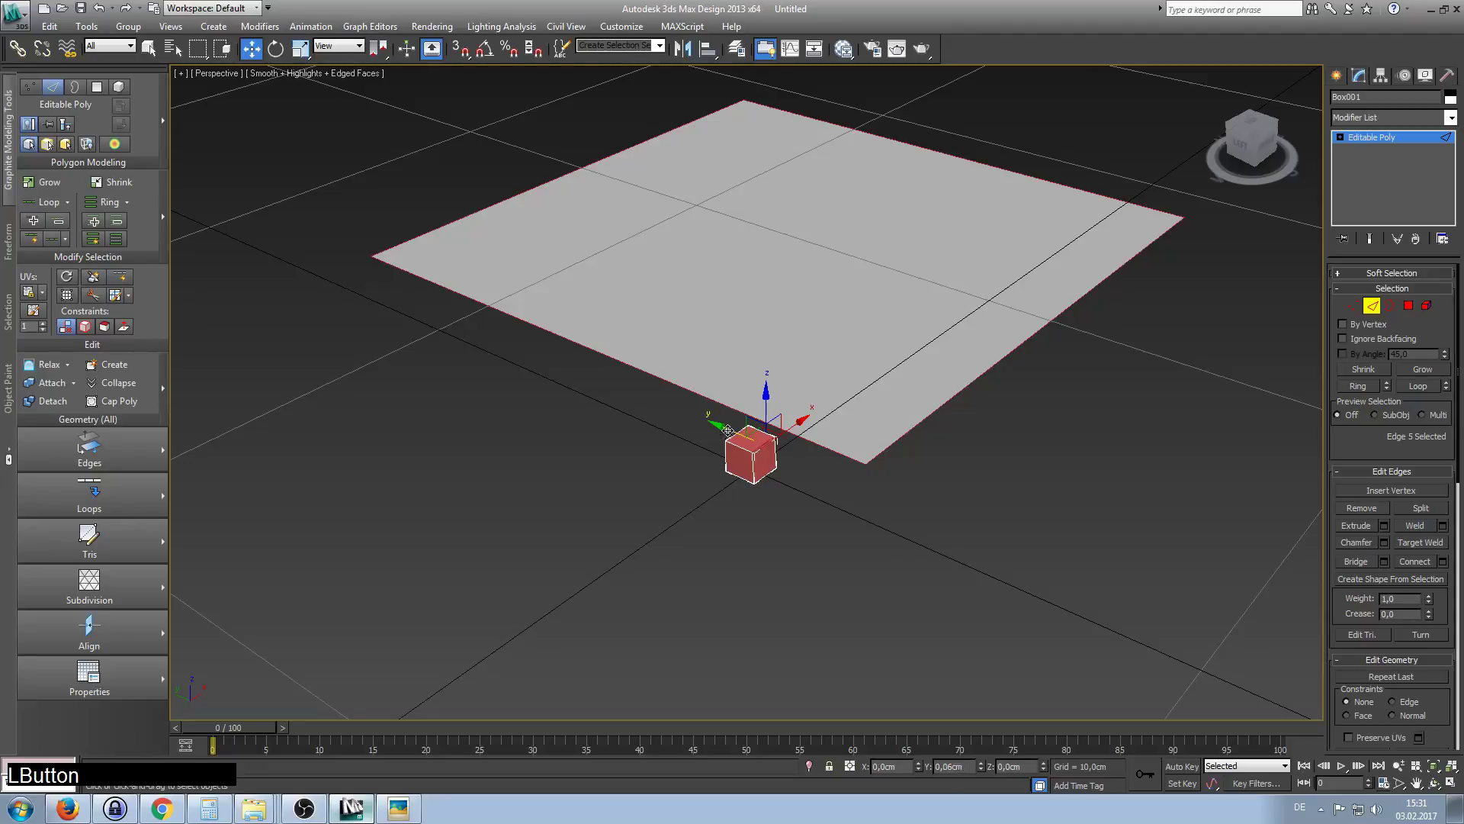
pyautogui.hotkey('ctrl', 'z')
pyautogui.click(827, 520)
pyautogui.click(1372, 306)
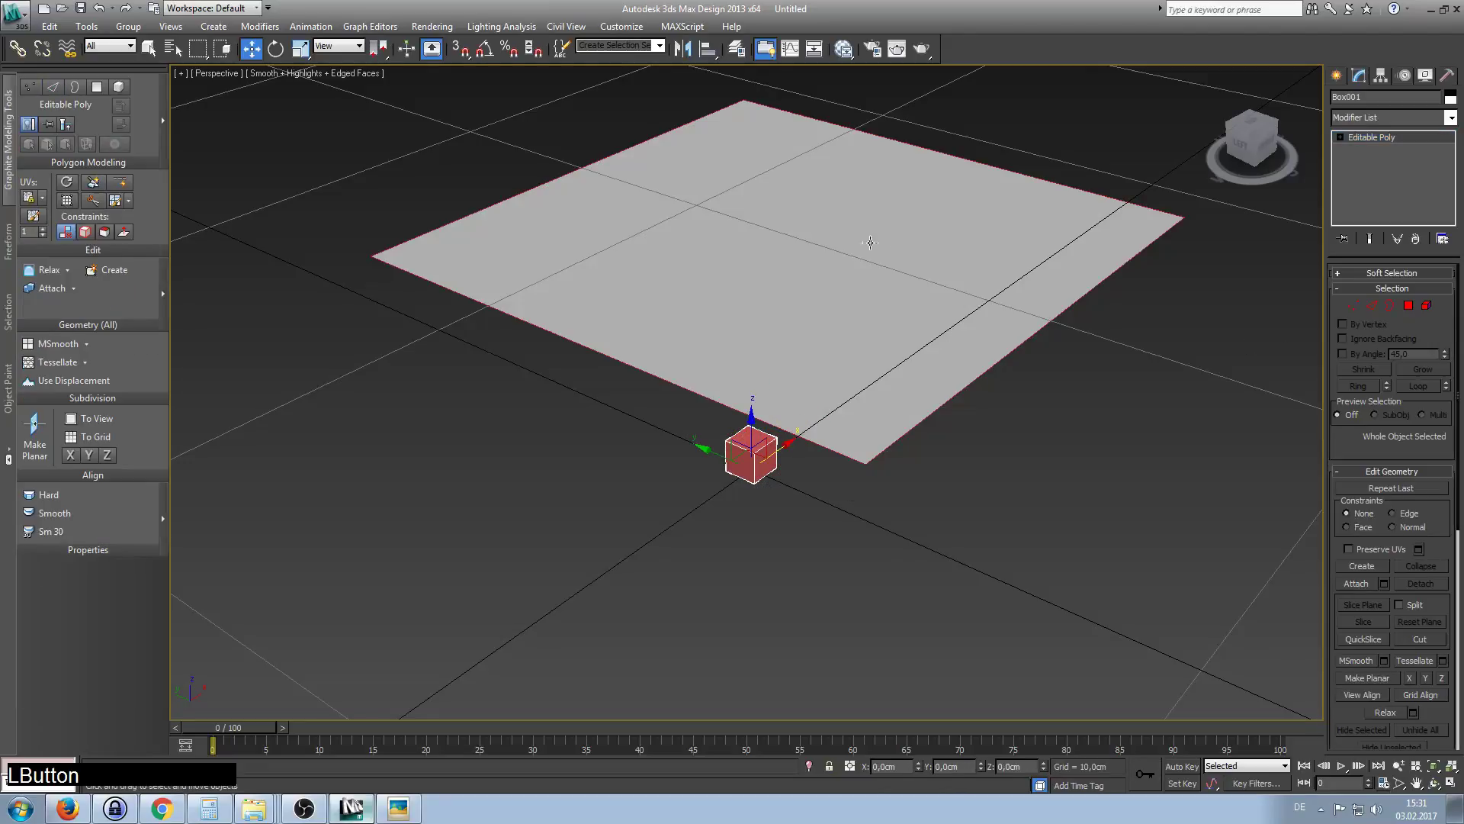
# Select the plane and add a UVW Map modifier on top of its Editable Poly.
pyautogui.click(914, 273)
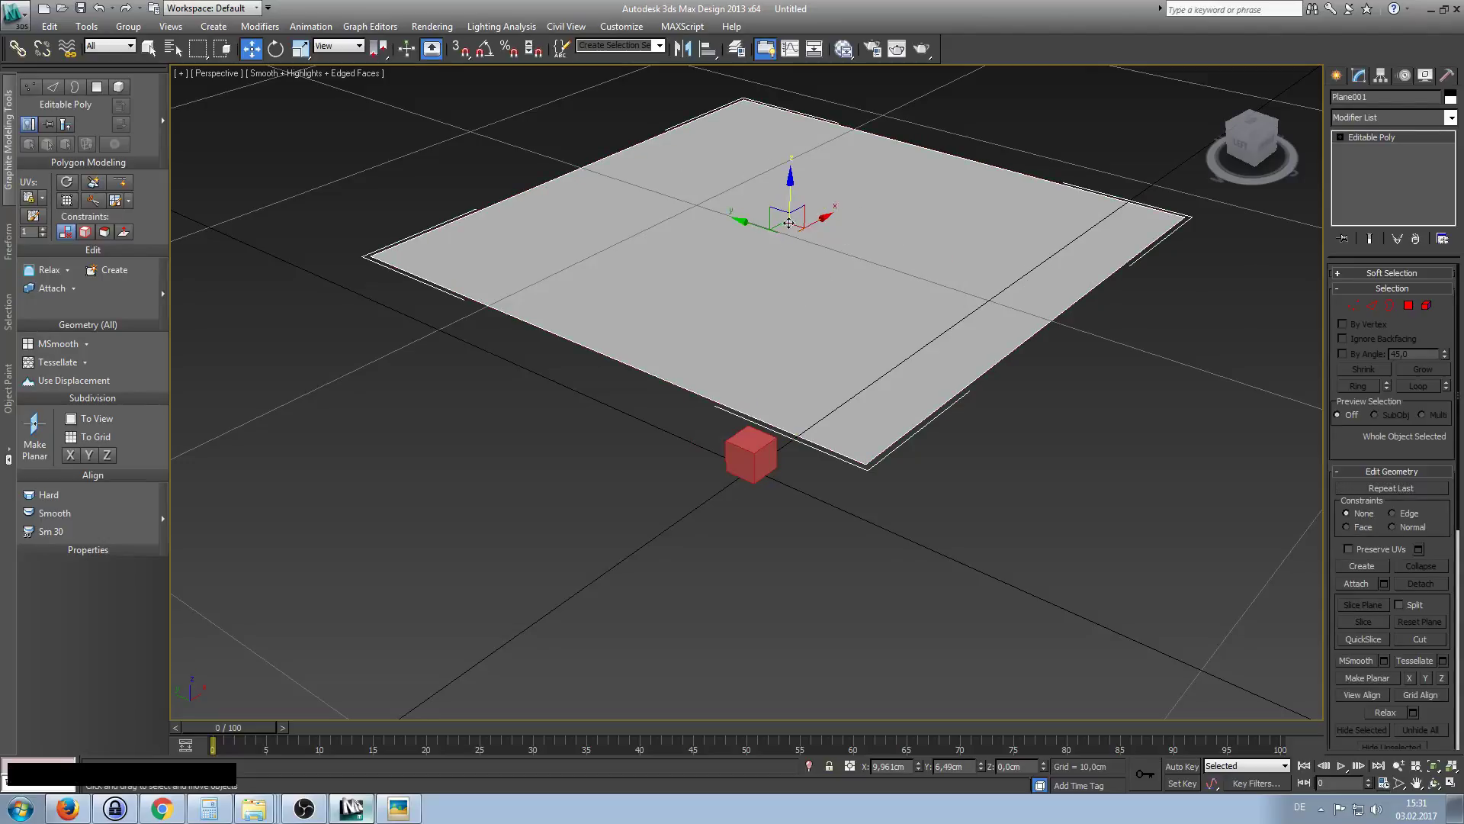
pyautogui.click(1450, 118)
pyautogui.moveTo(1453, 179); pyautogui.dragTo(1455, 485)
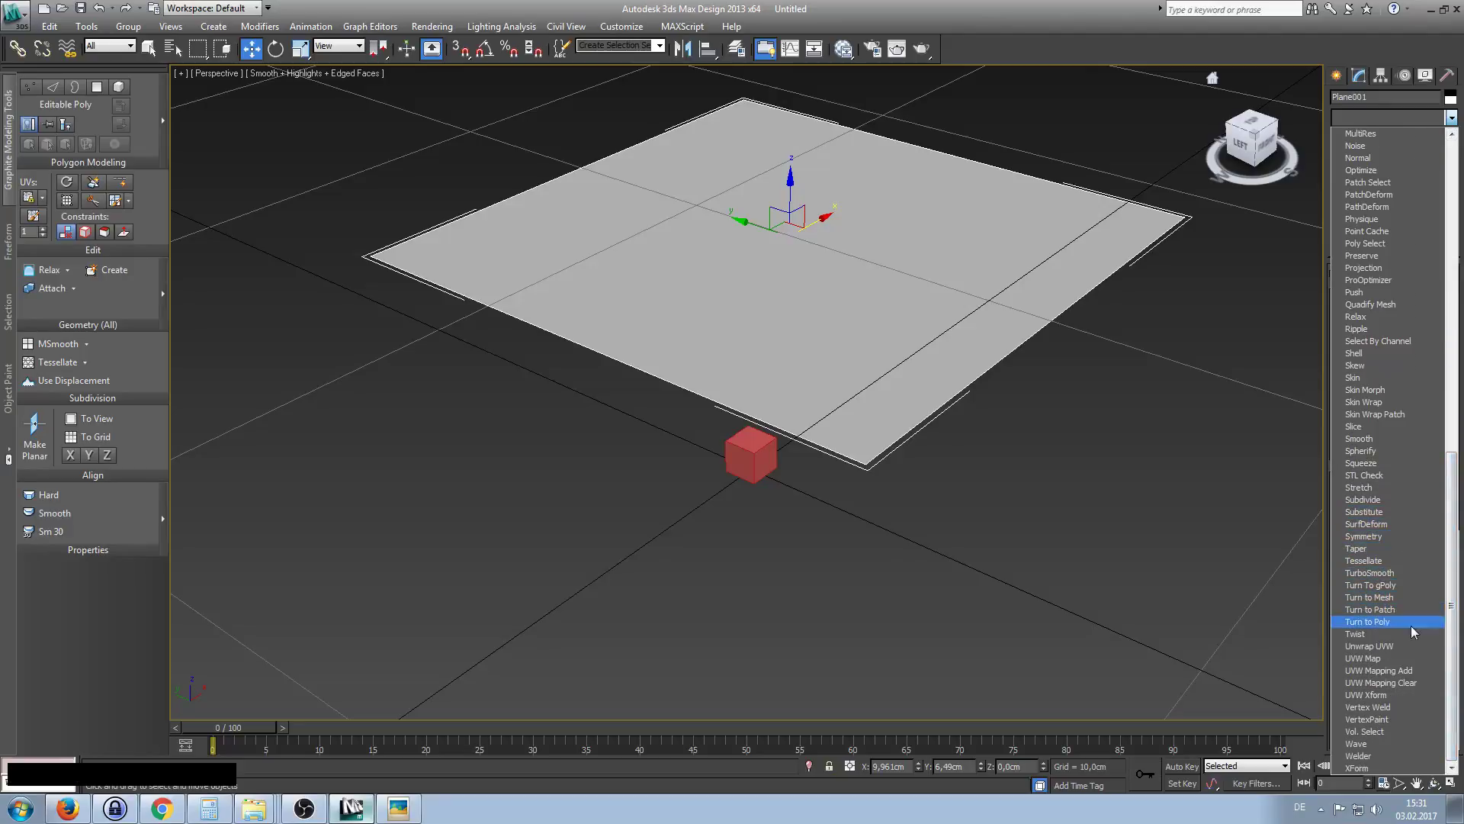
pyautogui.click(1367, 660)
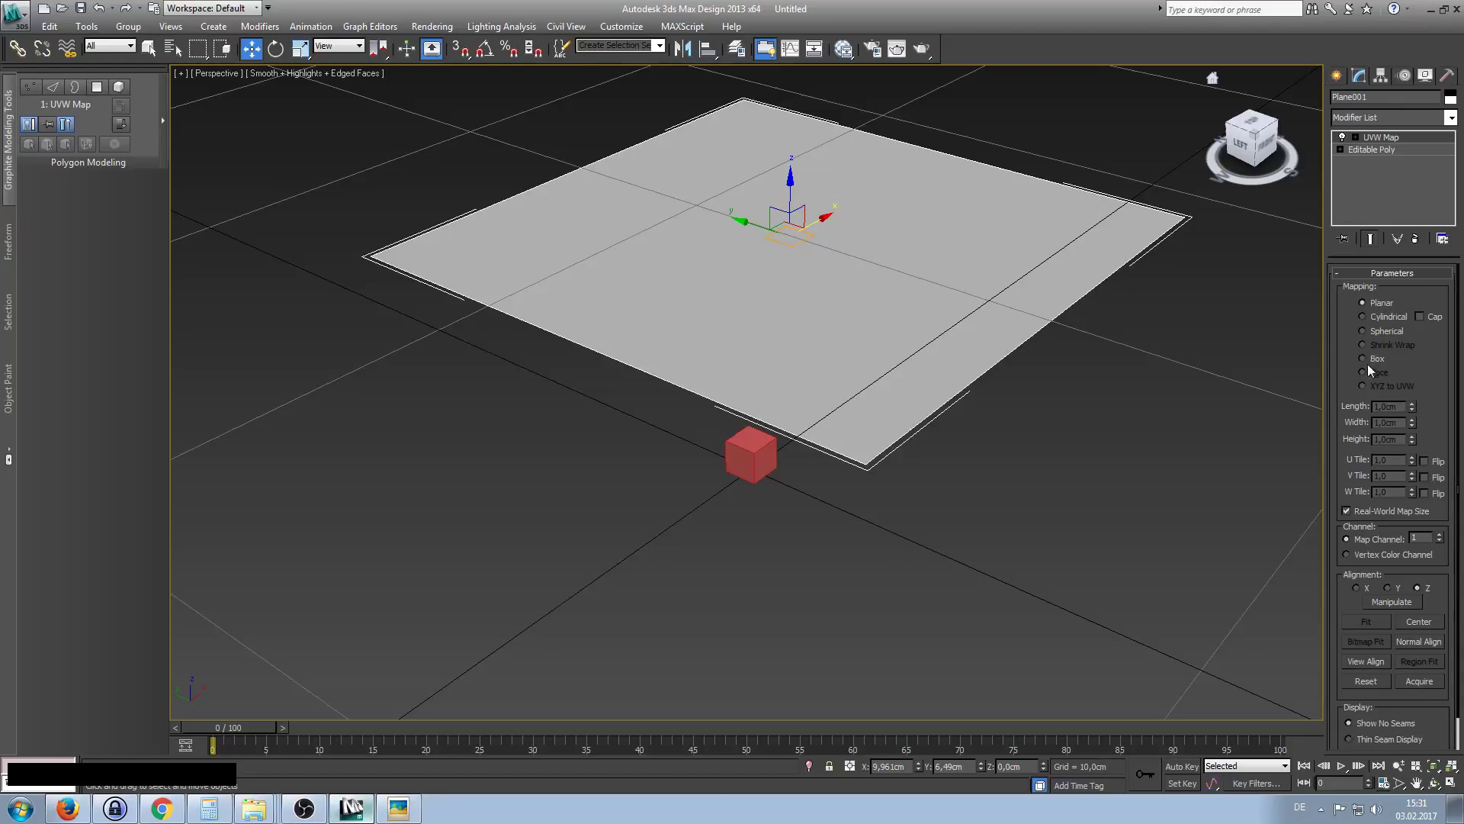
pyautogui.moveTo(1352, 398); pyautogui.dragTo(1352, 364)
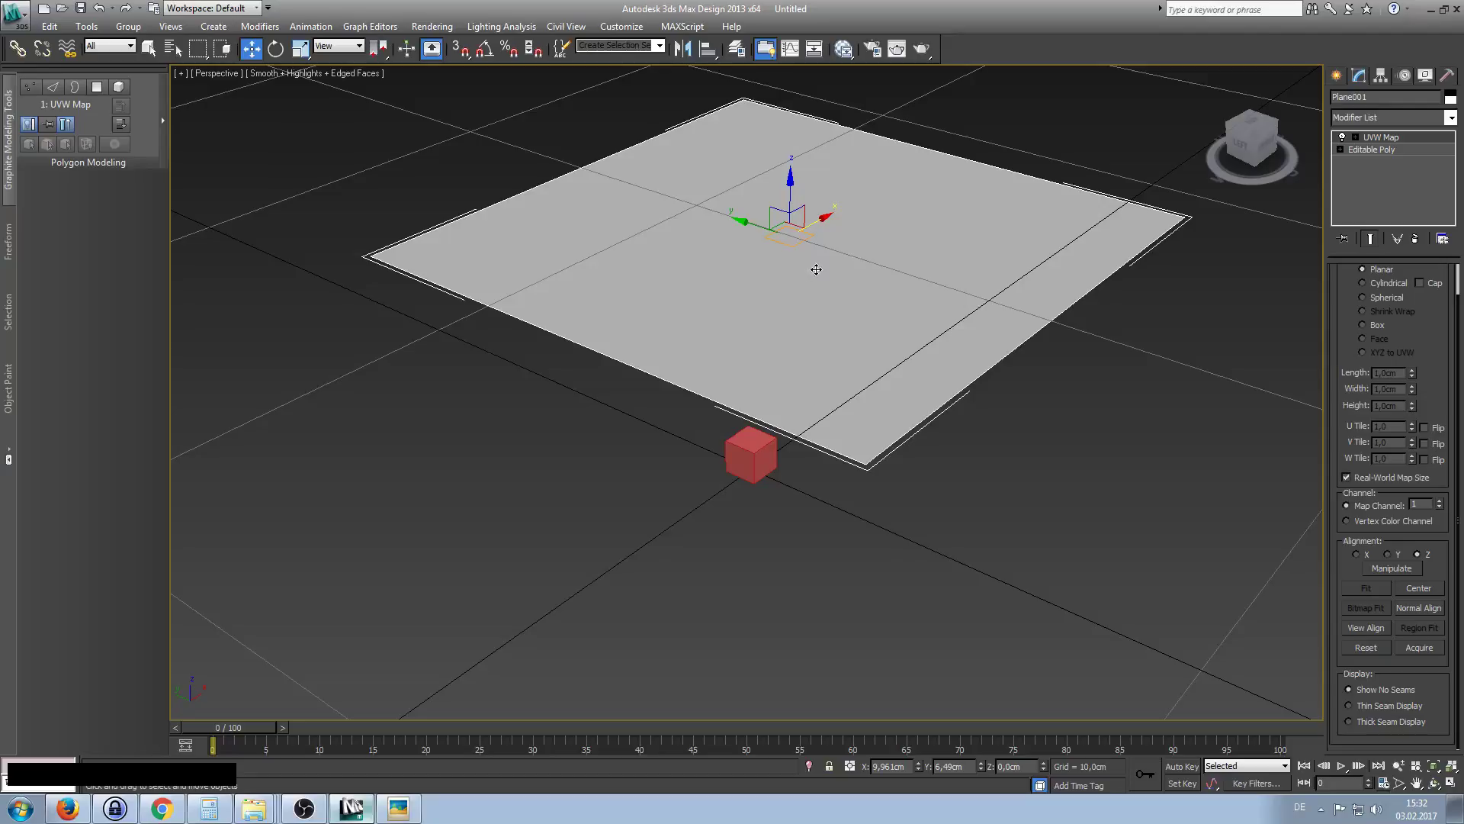
# Examine the viewport's shading, visual style, background and view direction options.
pyautogui.keyDown('alt'); pyautogui.moveTo(808, 294); pyautogui.dragTo(797, 336, button='middle'); pyautogui.keyUp('alt')
pyautogui.click(281, 74)
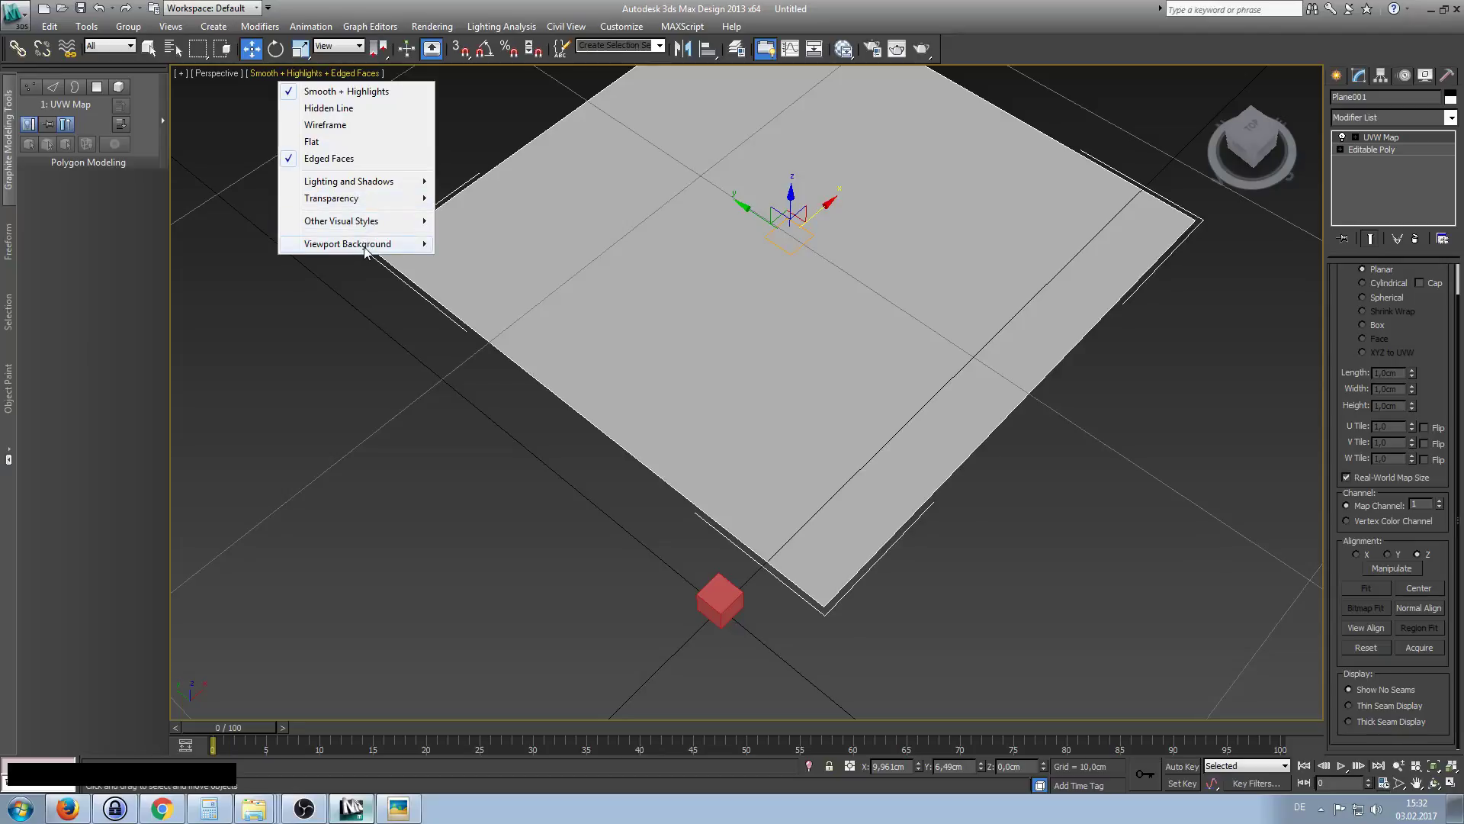
pyautogui.moveTo(366, 250)
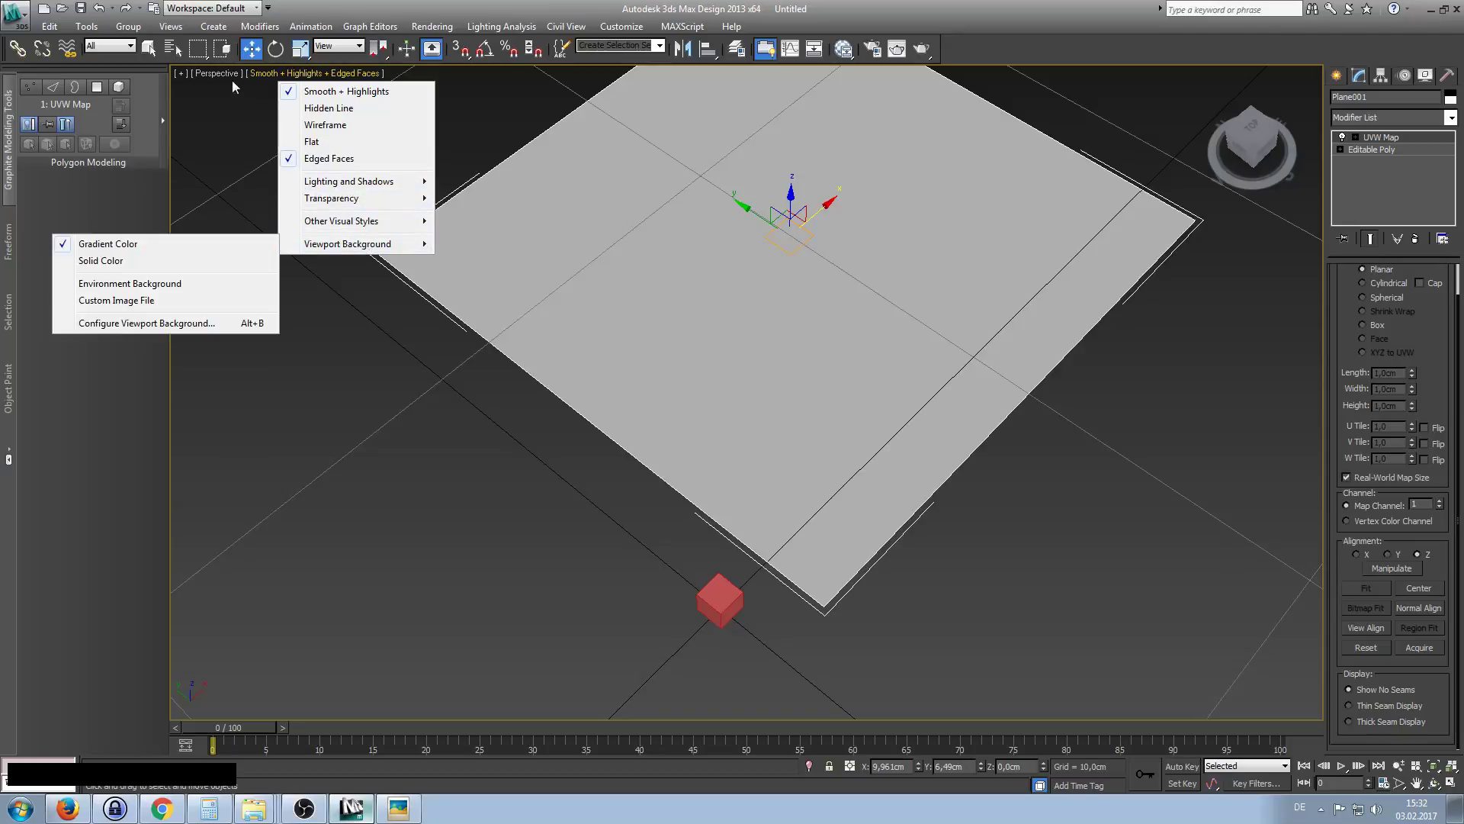
pyautogui.moveTo(365, 188)
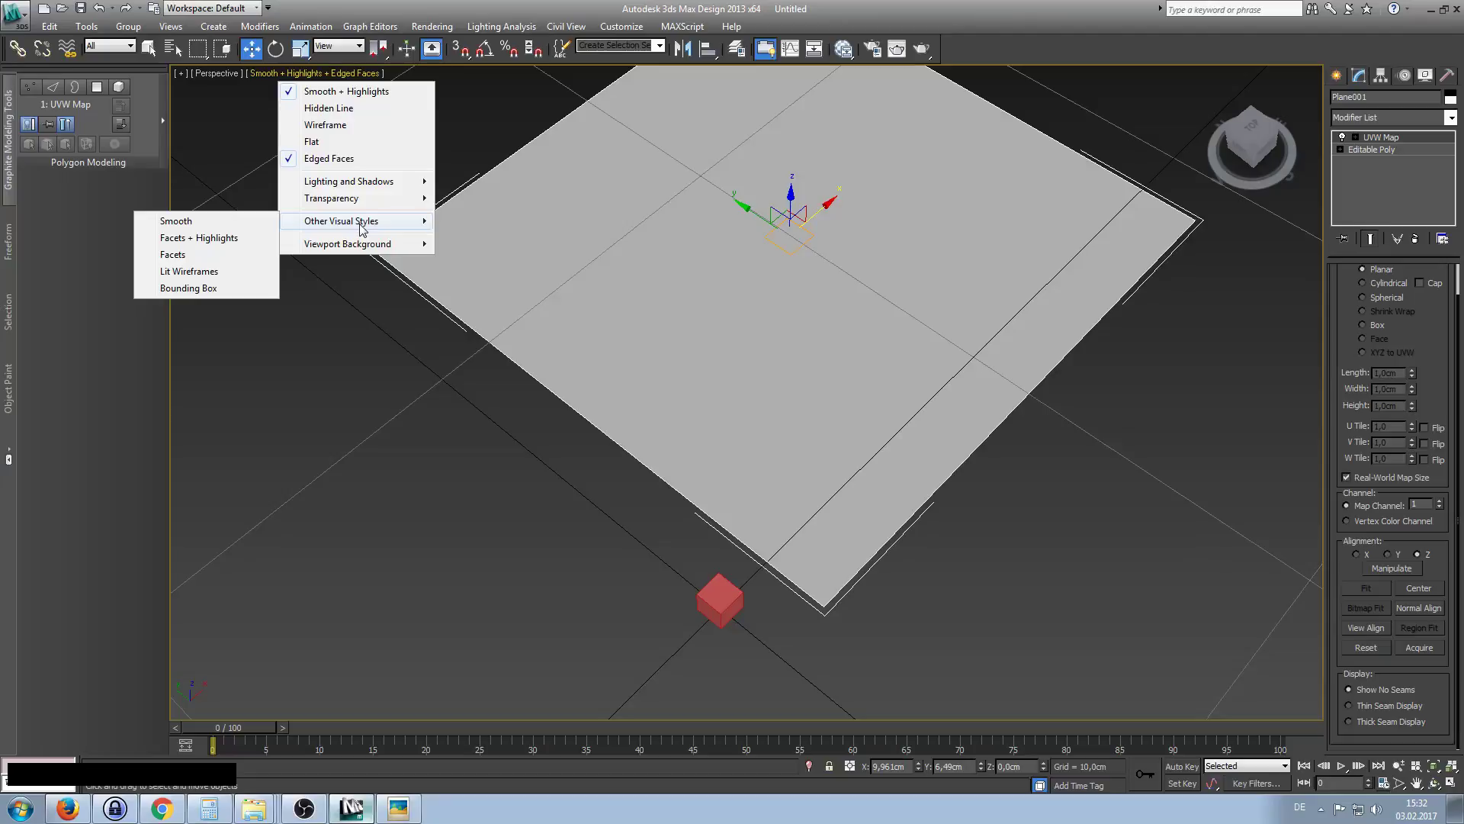
pyautogui.click(215, 120)
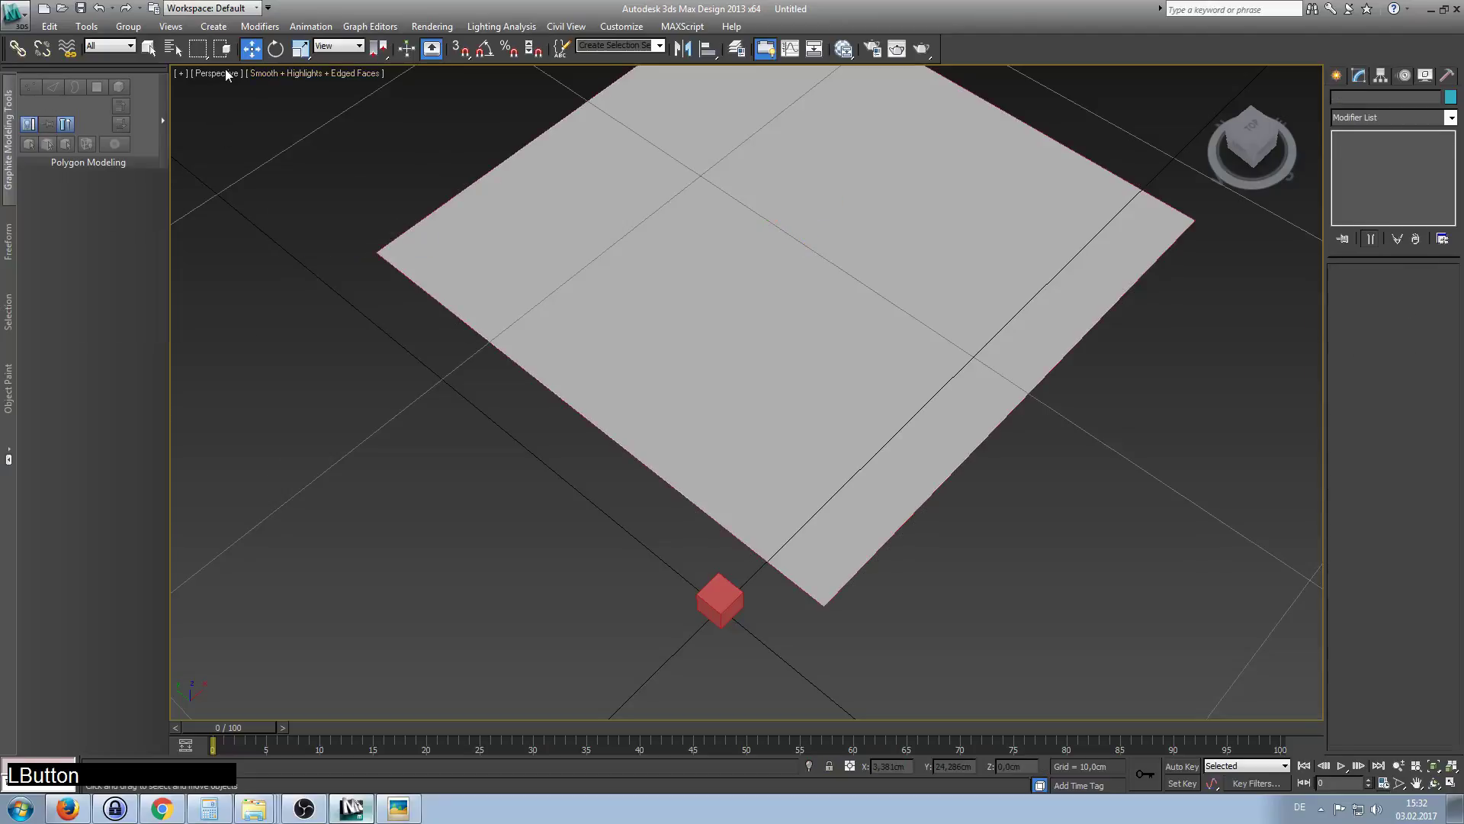
pyautogui.click(221, 74)
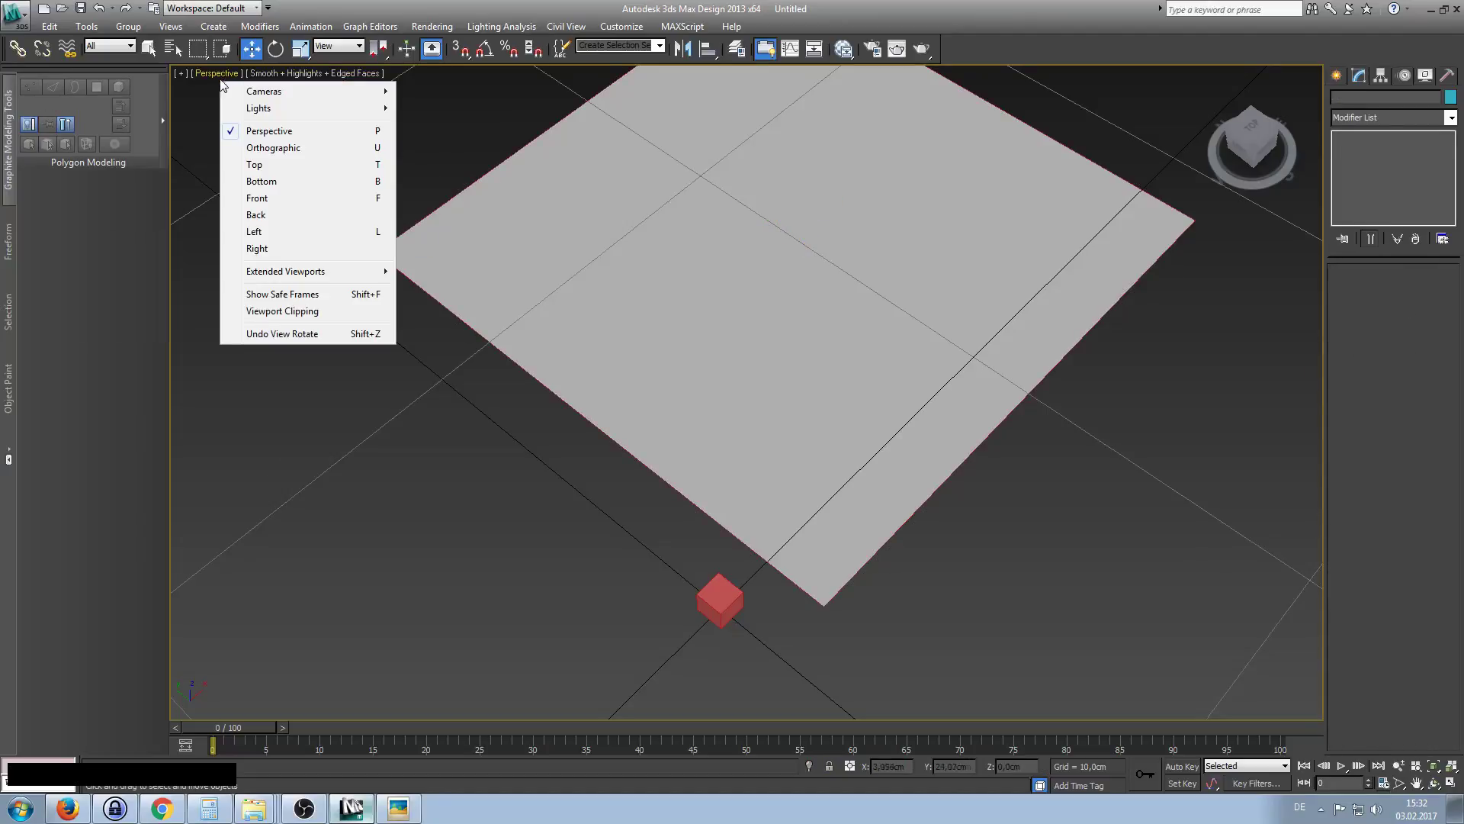
pyautogui.click(276, 74)
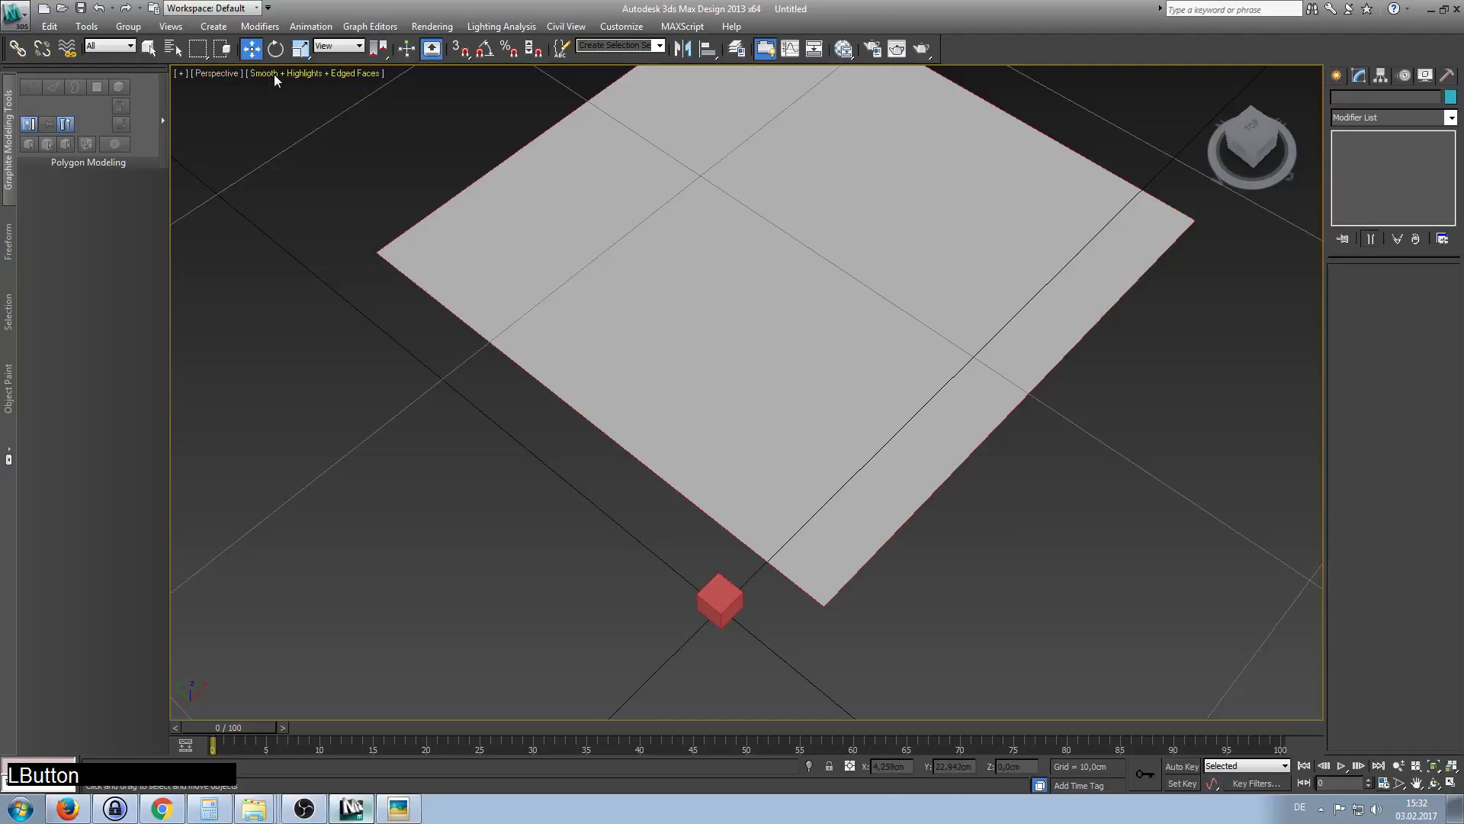
pyautogui.click(276, 73)
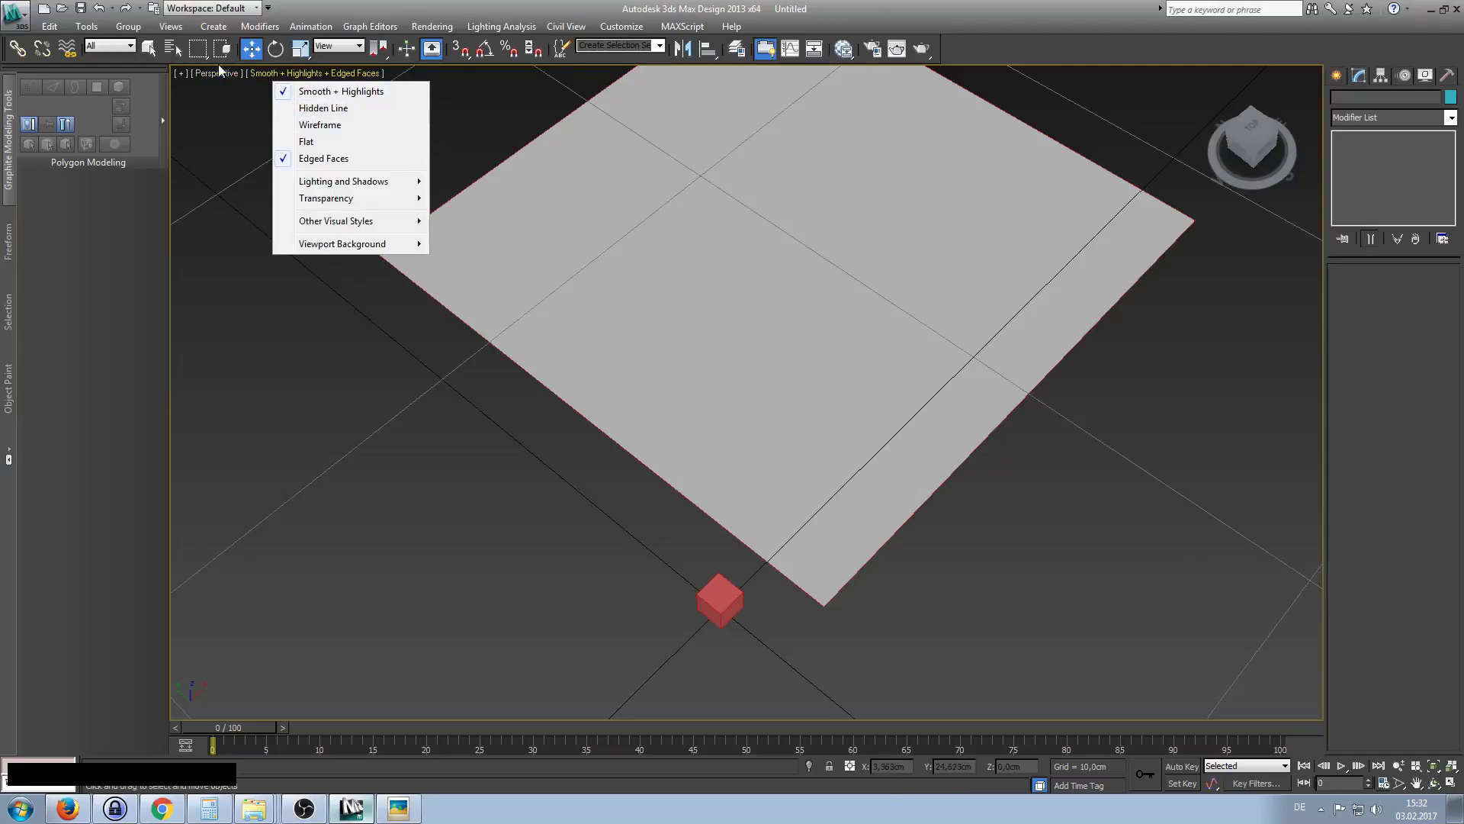
pyautogui.click(294, 73)
pyautogui.click(294, 73)
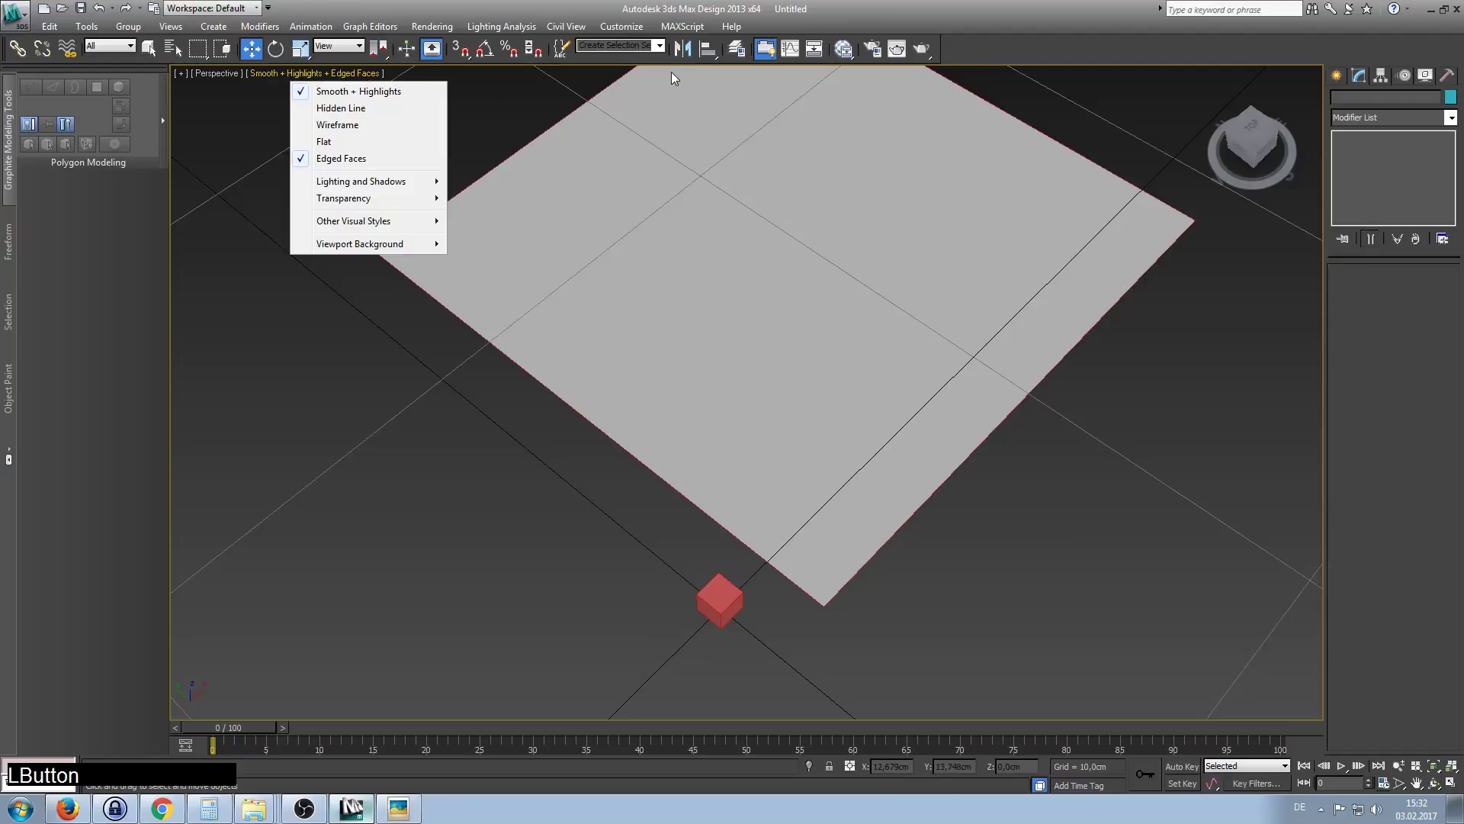
# Show the bitmap of Material #25 in the viewport using the Slate Material Editor, and close the editor.
pyautogui.click(847, 50)
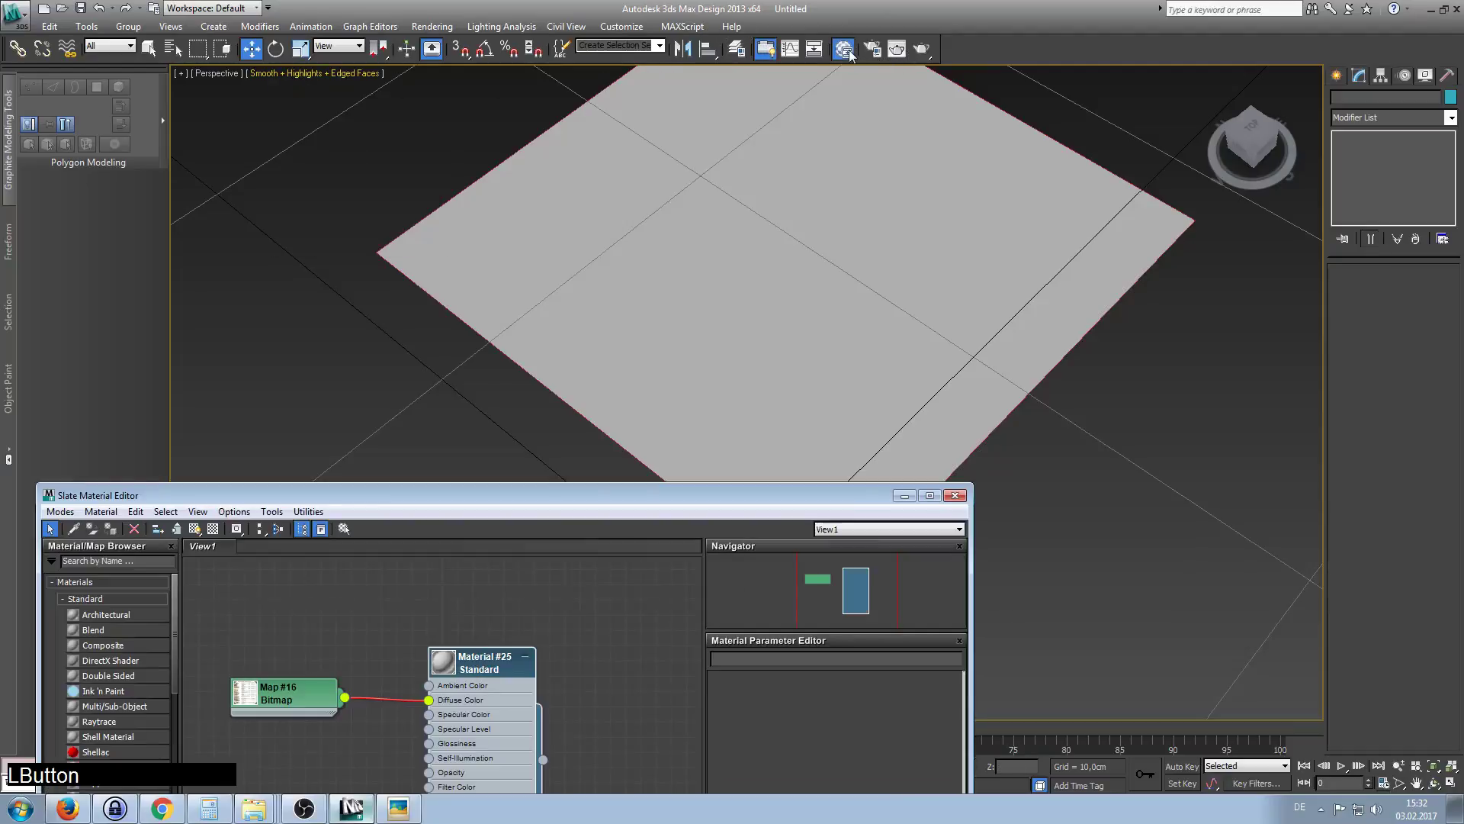
pyautogui.moveTo(607, 492)
pyautogui.mouseDown()
pyautogui.moveTo(769, 208)
pyautogui.moveTo(705, 106)
pyautogui.moveTo(610, 93)
pyautogui.moveTo(572, 258)
pyautogui.mouseUp()
pyautogui.click(446, 424)
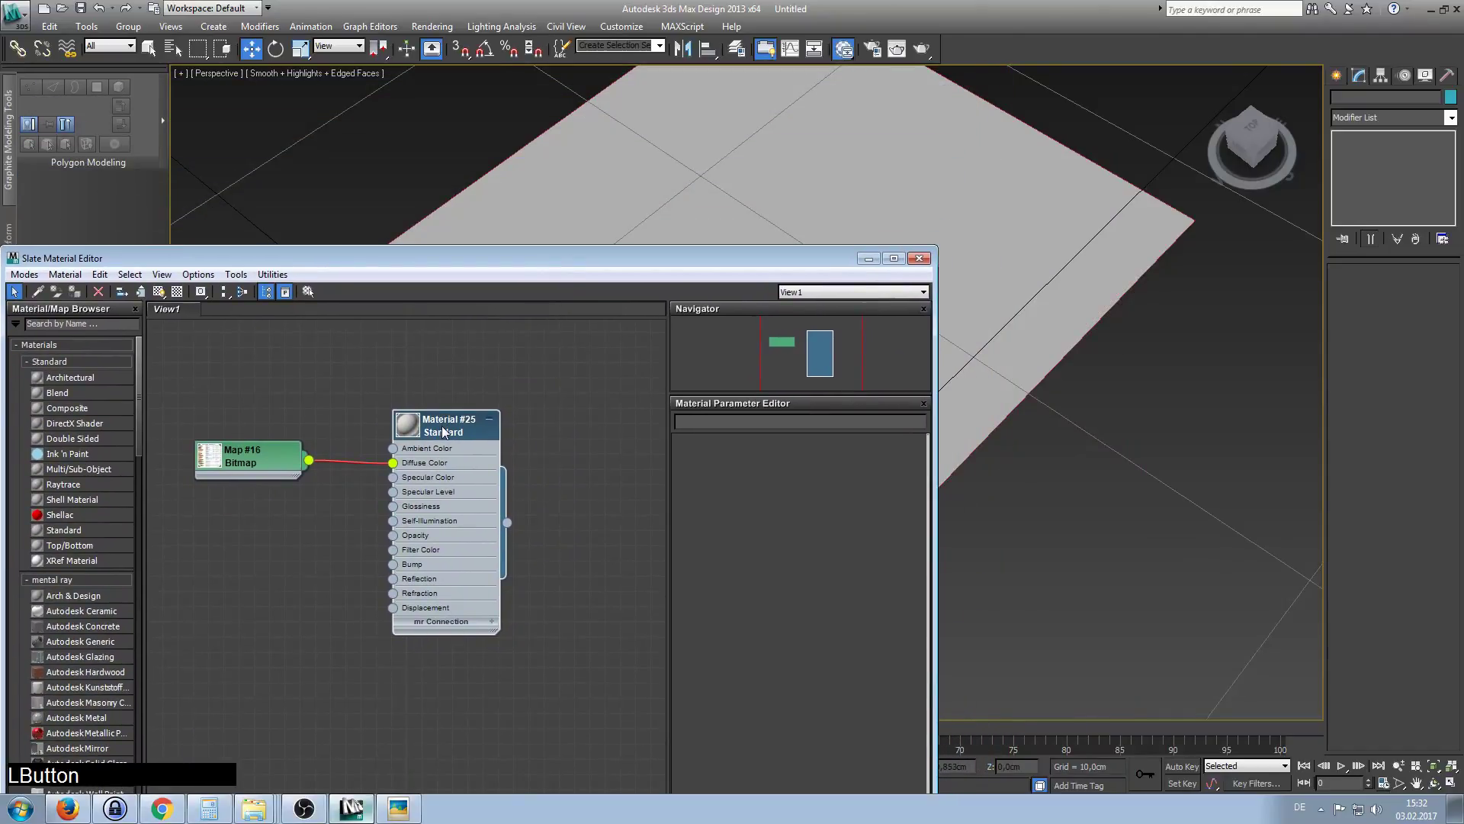
pyautogui.click(158, 292)
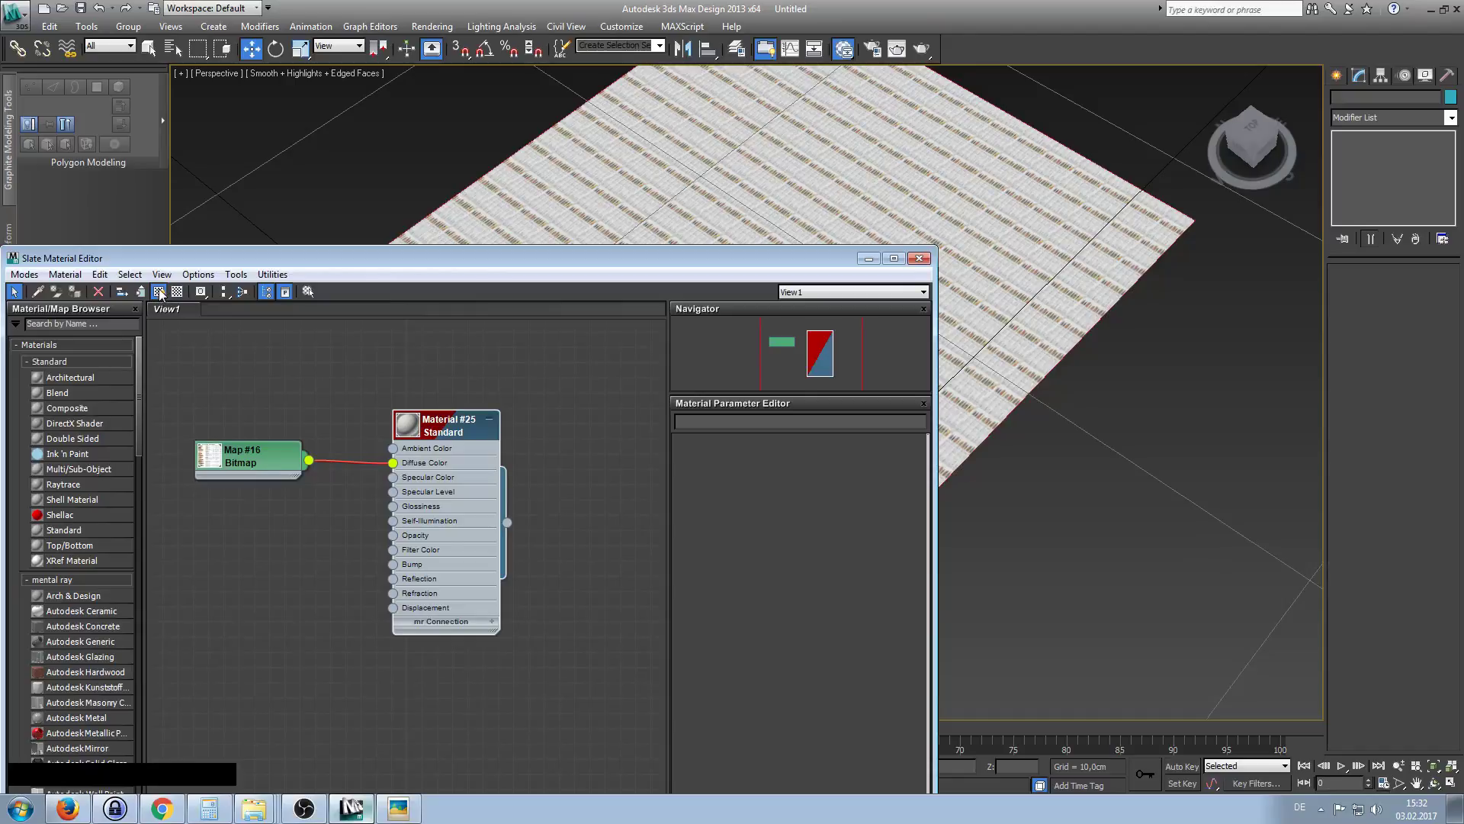
pyautogui.moveTo(193, 262)
pyautogui.mouseDown()
pyautogui.moveTo(326, 419)
pyautogui.moveTo(216, 254)
pyautogui.mouseUp()
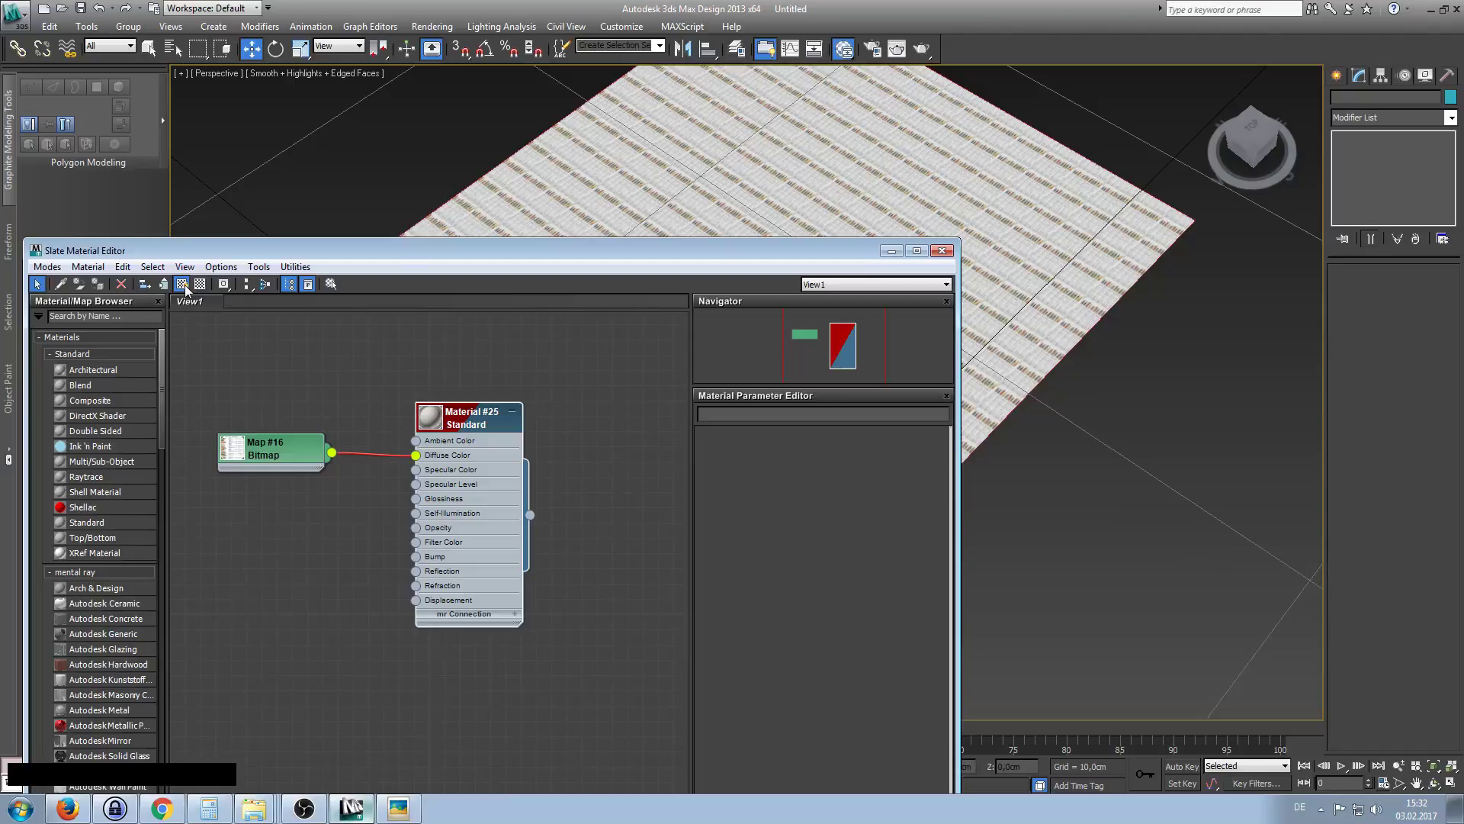
pyautogui.moveTo(185, 250); pyautogui.dragTo(162, 289)
pyautogui.click(919, 289)
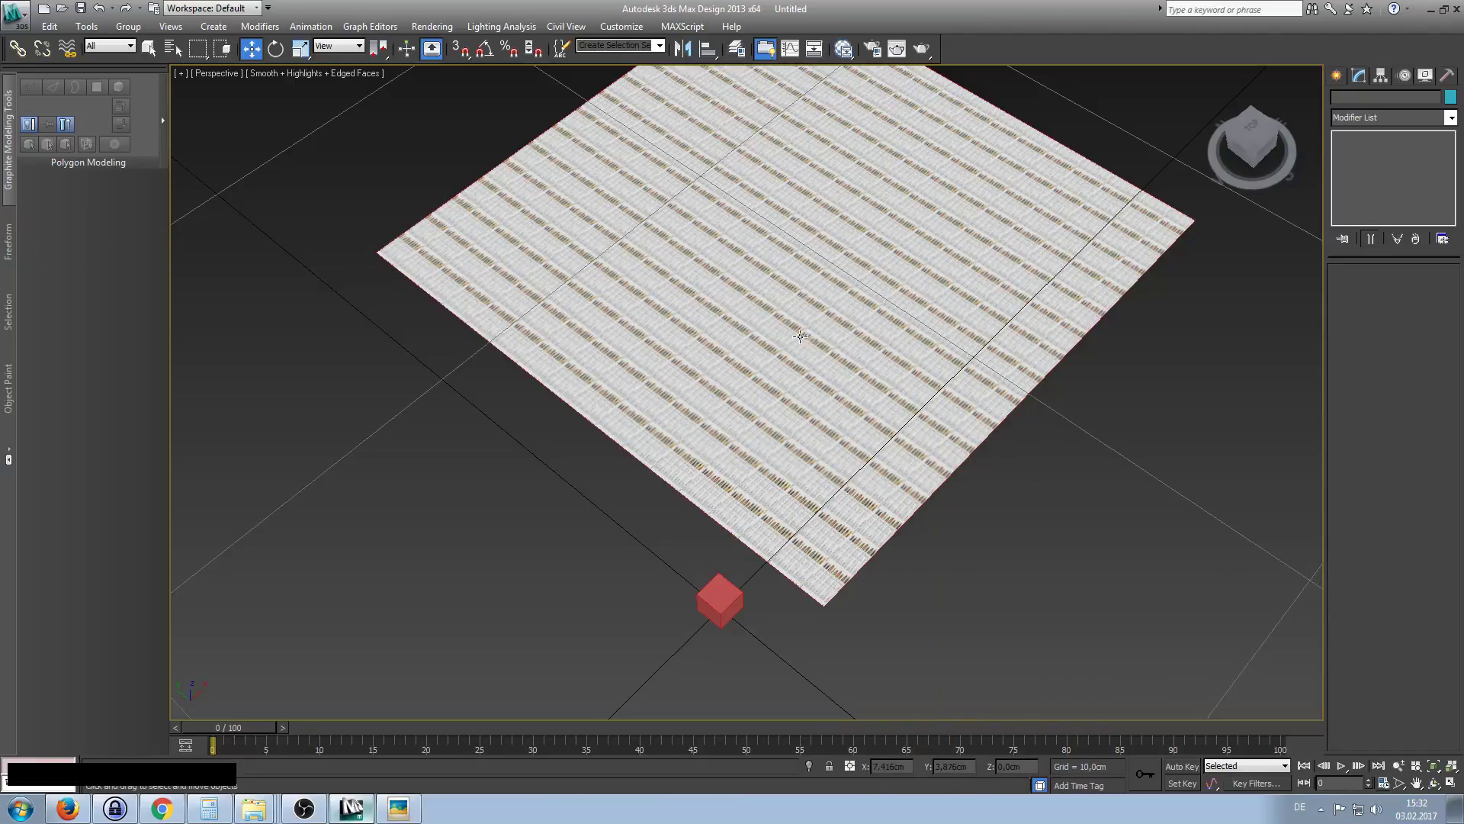
# Select the plane, compare its texture tiling with the UVW Map modifier switched off and on, and examine the modifier's mapping parameters.
pyautogui.keyDown('alt'); pyautogui.moveTo(787, 276); pyautogui.dragTo(810, 338, button='middle'); pyautogui.keyUp('alt')
pyautogui.click(789, 293)
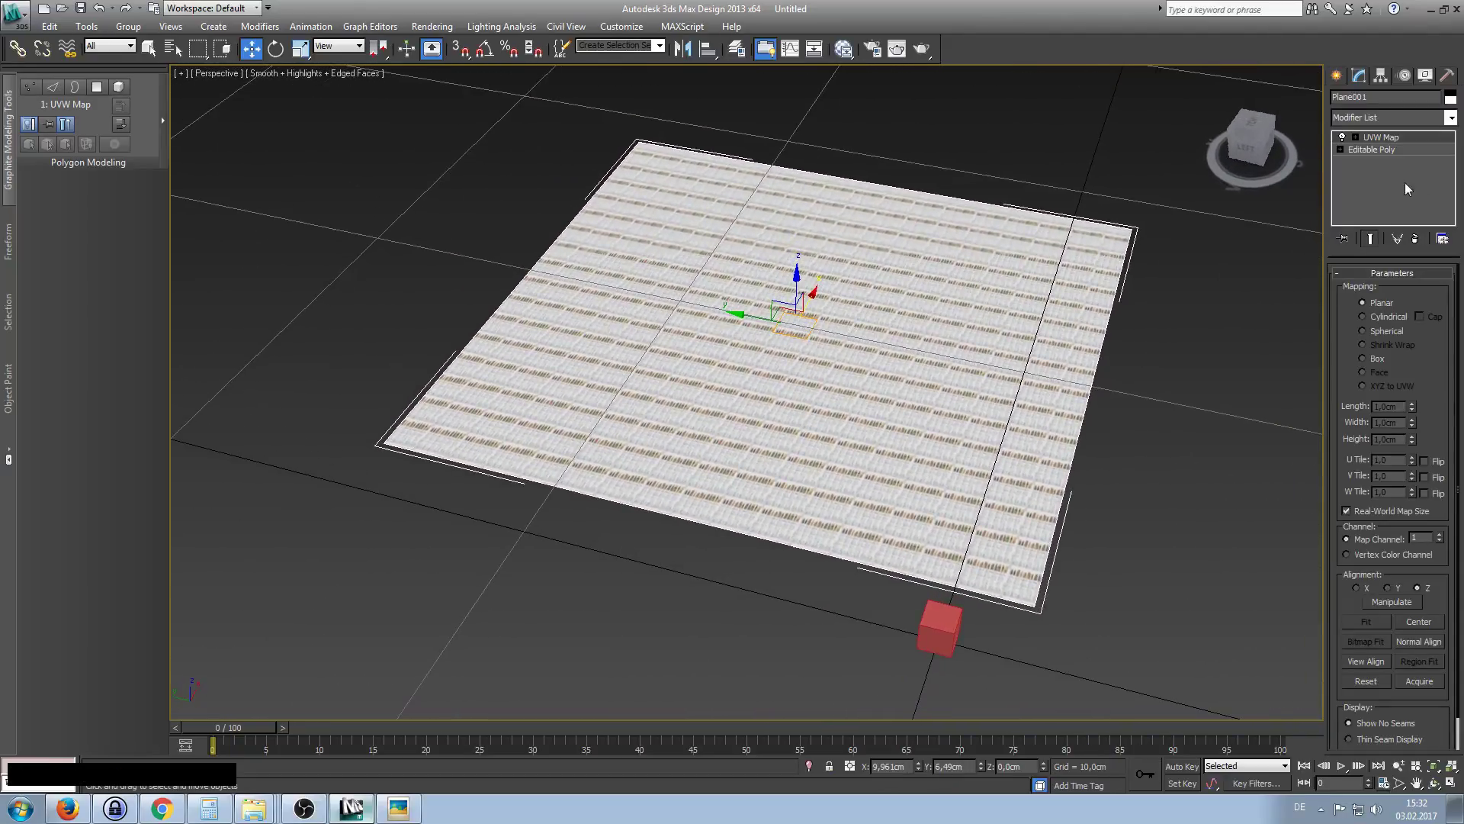
pyautogui.click(1343, 138)
pyautogui.click(1343, 138)
pyautogui.click(1343, 138)
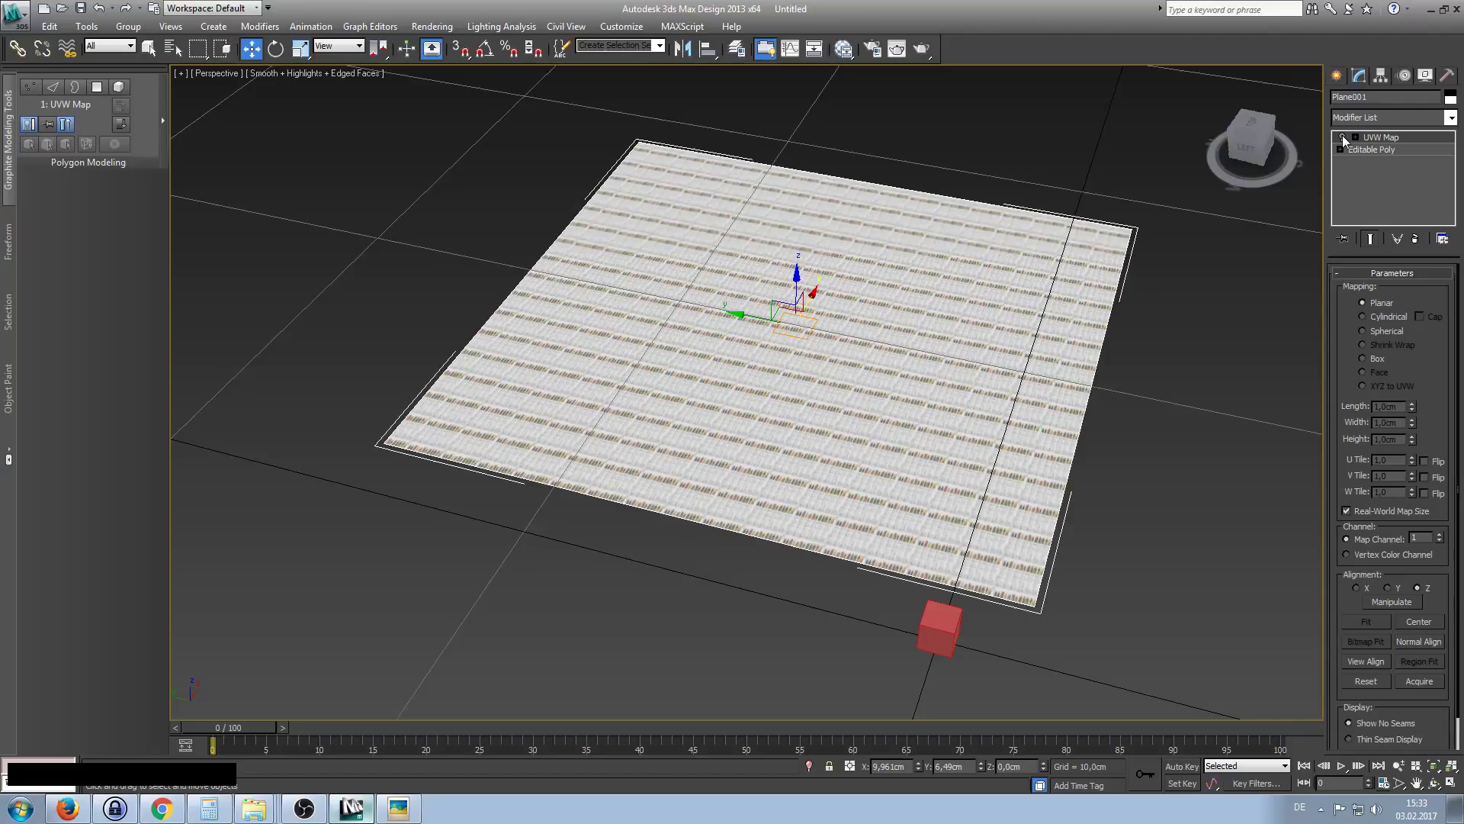
pyautogui.keyDown('alt'); pyautogui.moveTo(1179, 241); pyautogui.dragTo(962, 534, button='middle'); pyautogui.keyUp('alt')
pyautogui.keyDown('alt'); pyautogui.moveTo(971, 432); pyautogui.dragTo(967, 400, button='middle'); pyautogui.keyUp('alt')
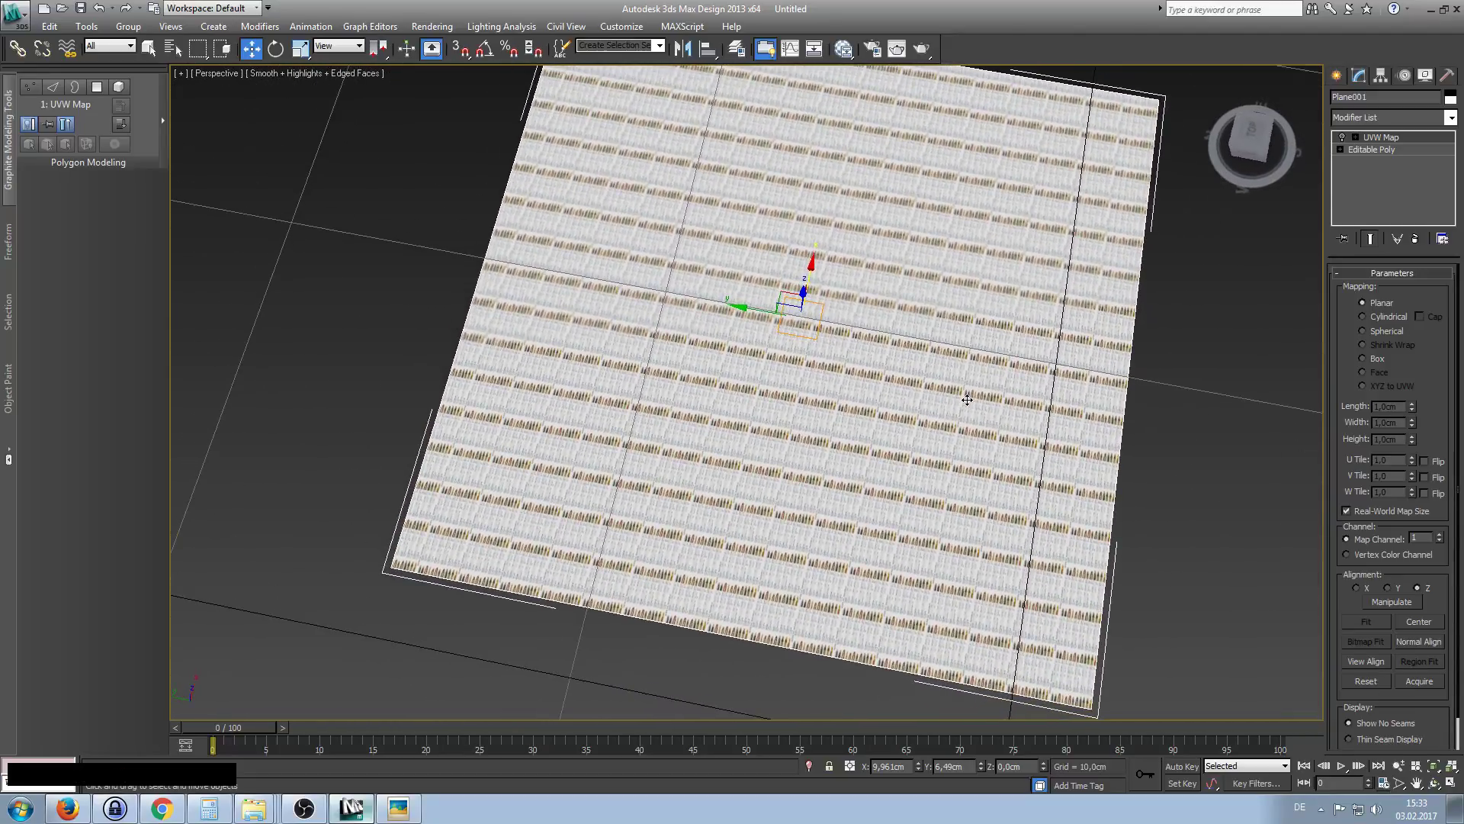
pyautogui.click(1342, 137)
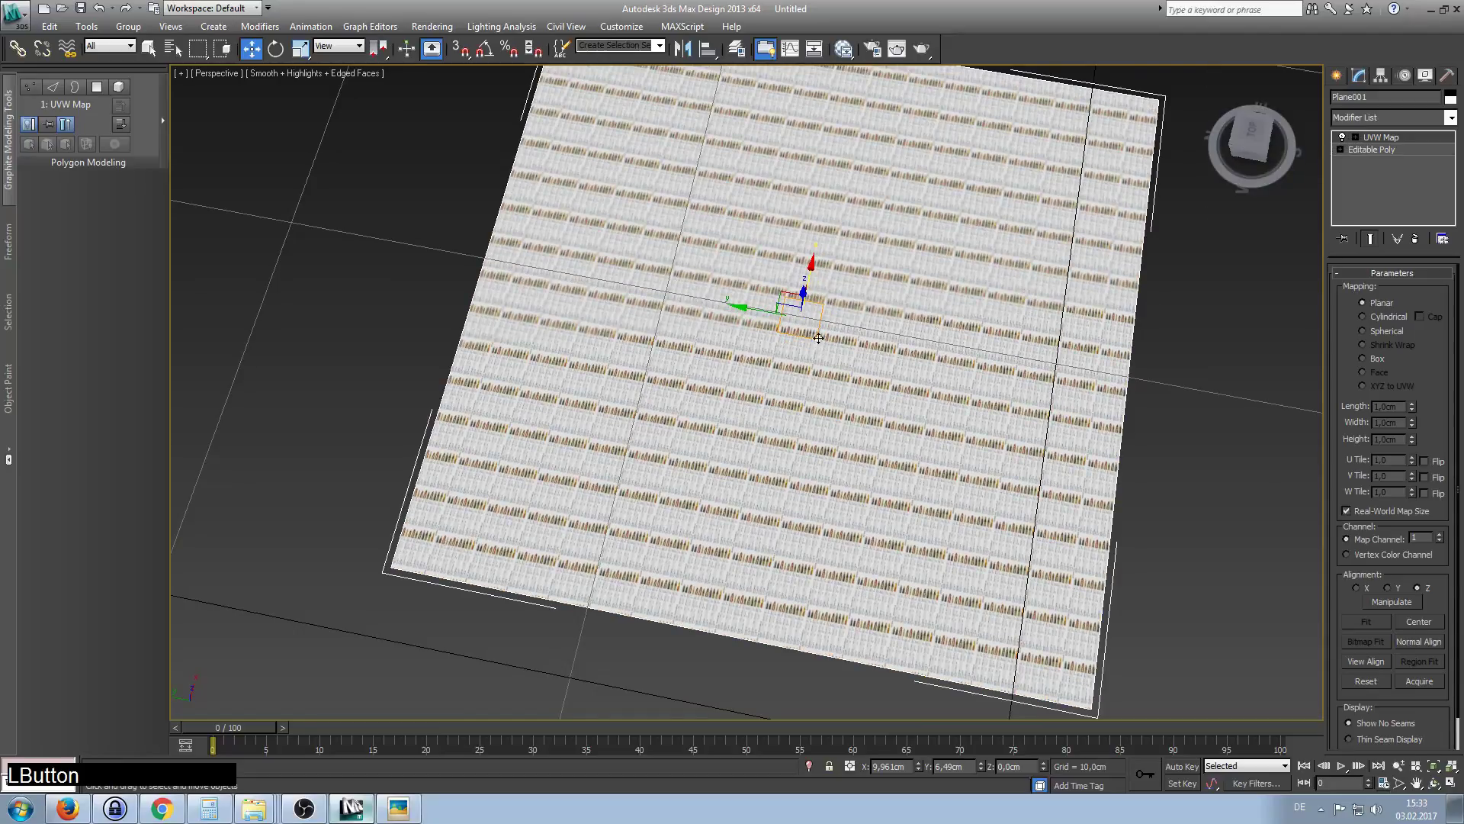
pyautogui.keyDown('ctrl'); pyautogui.keyDown('alt'); pyautogui.moveTo(819, 341); pyautogui.dragTo(848, 219, button='middle'); pyautogui.keyUp('alt'); pyautogui.keyUp('ctrl')
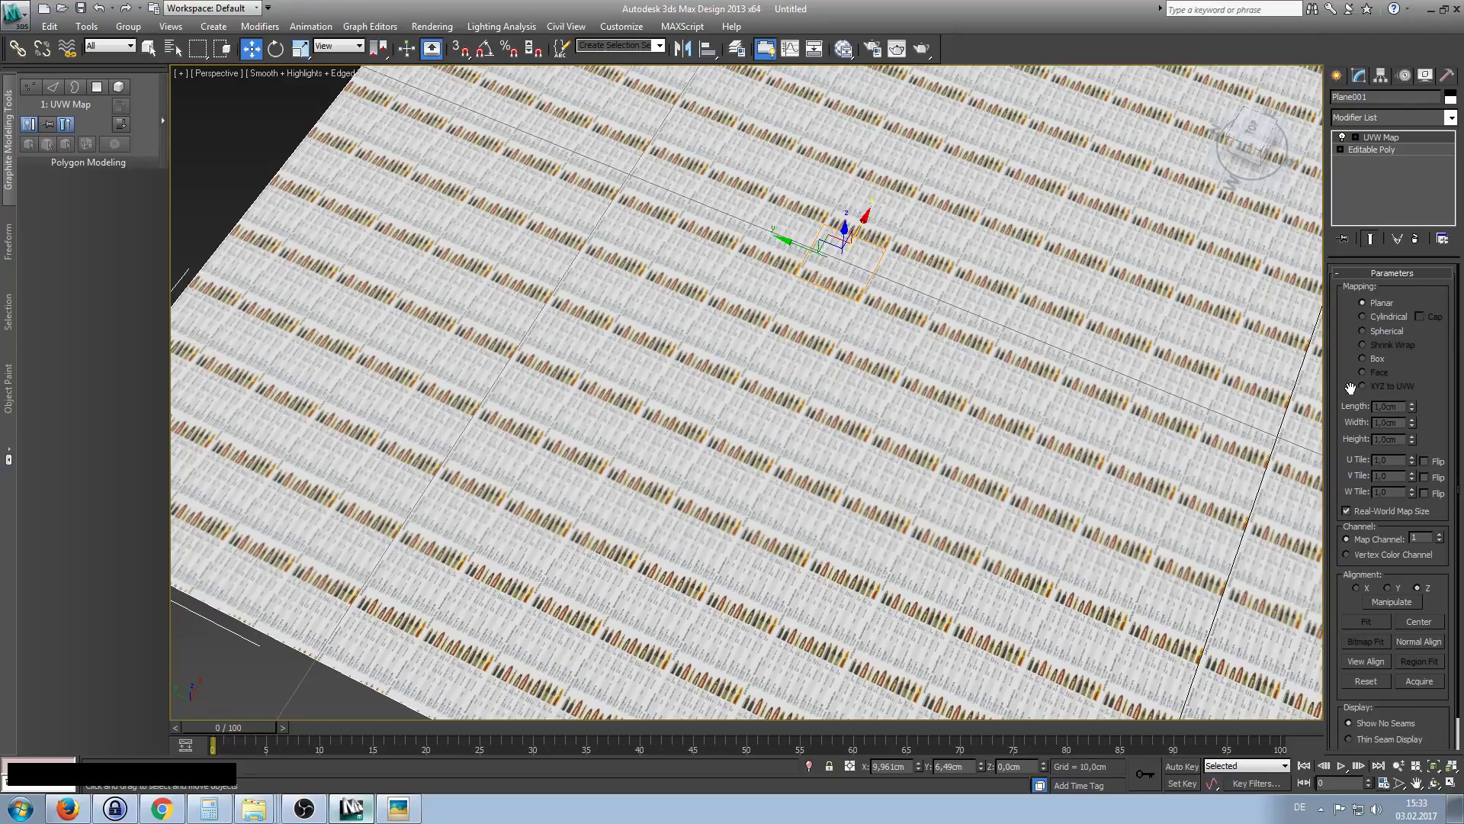
pyautogui.moveTo(1353, 388); pyautogui.dragTo(1352, 313)
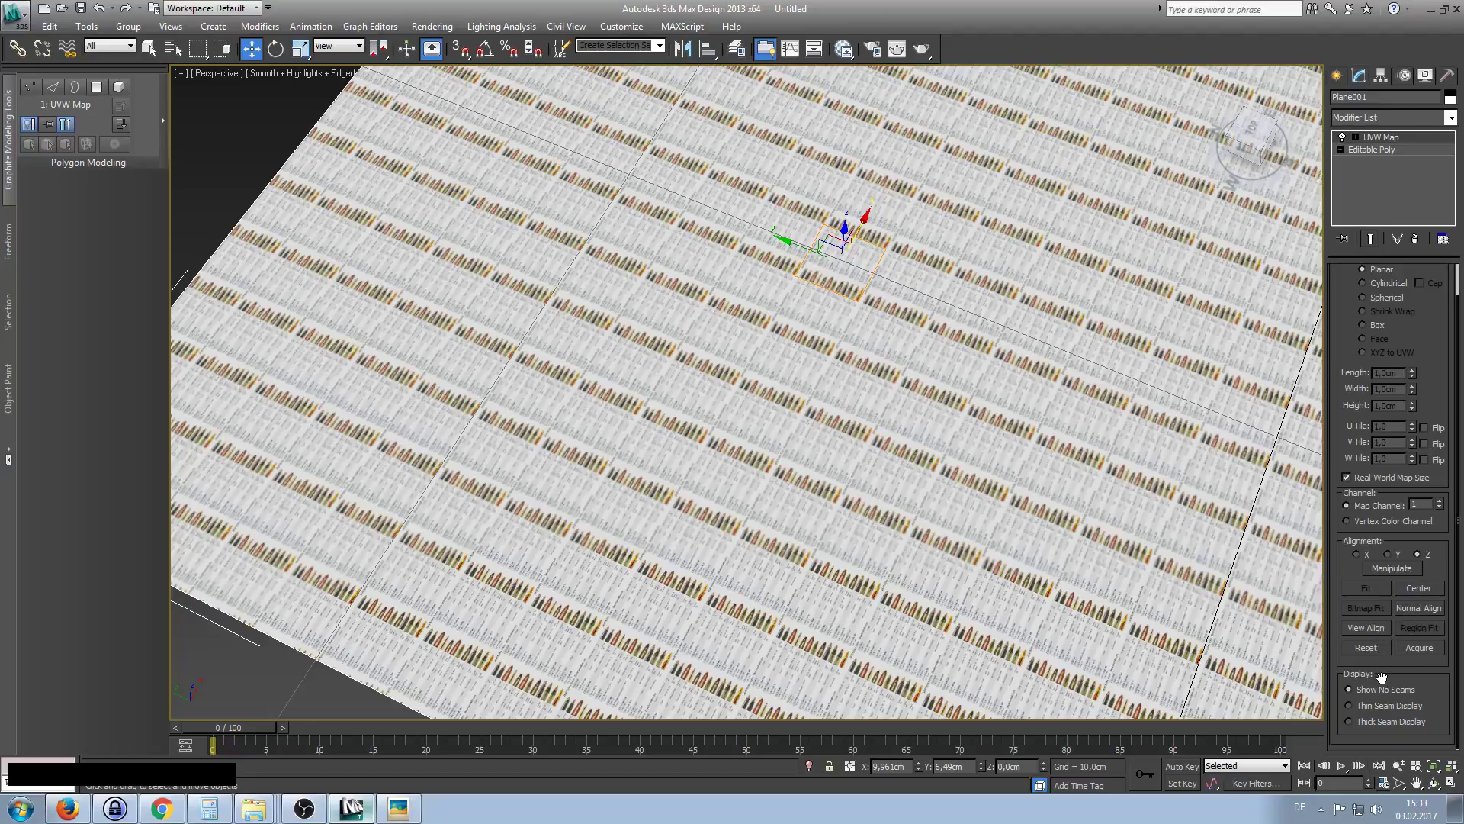
# Enter the gizmo level of the plane's UVW Map modifier and turn off Real-World Map Size.
pyautogui.rightClick(850, 259)
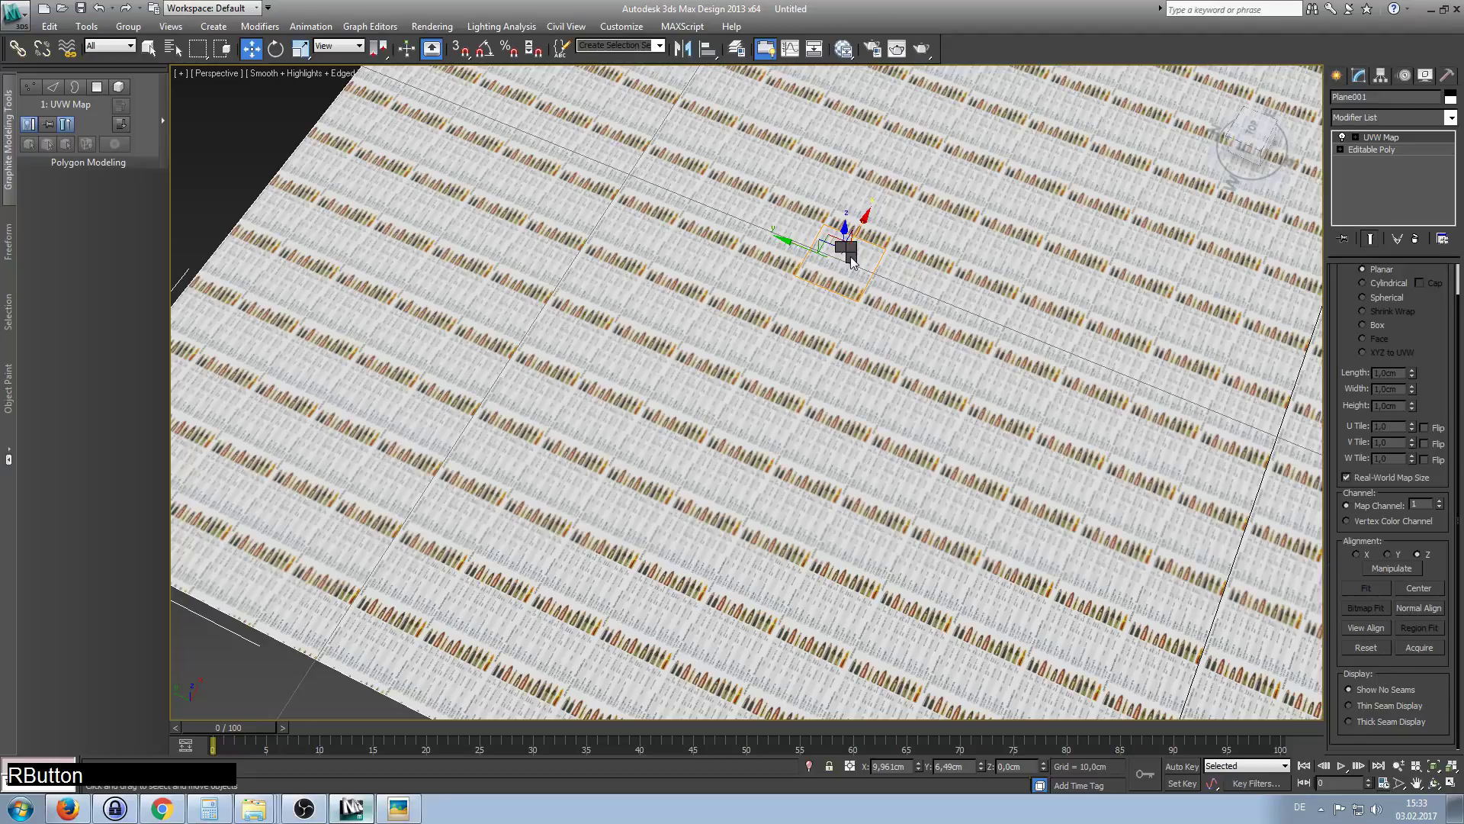
pyautogui.click(835, 223)
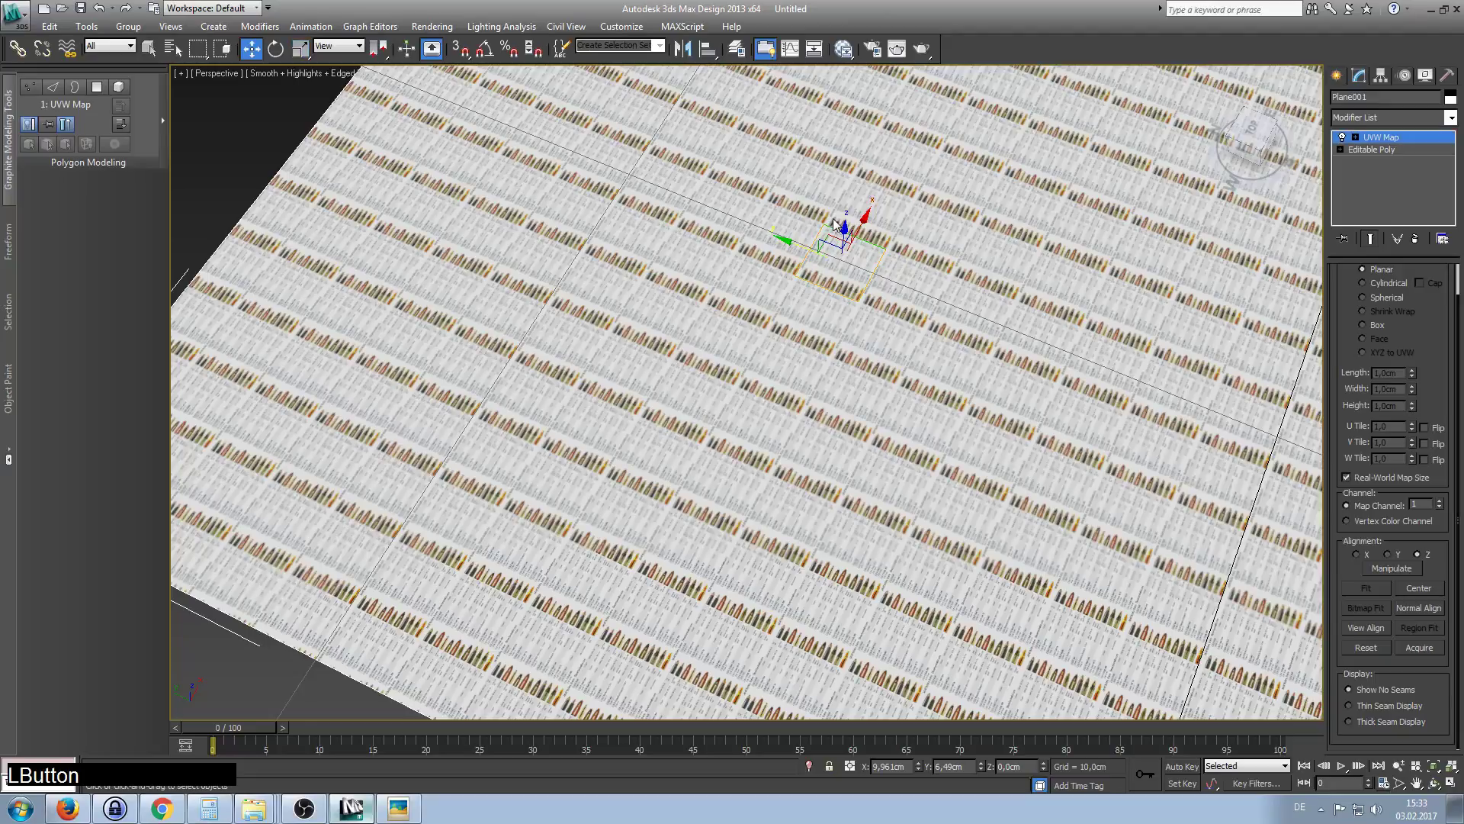
pyautogui.moveTo(1409, 295); pyautogui.dragTo(1410, 320)
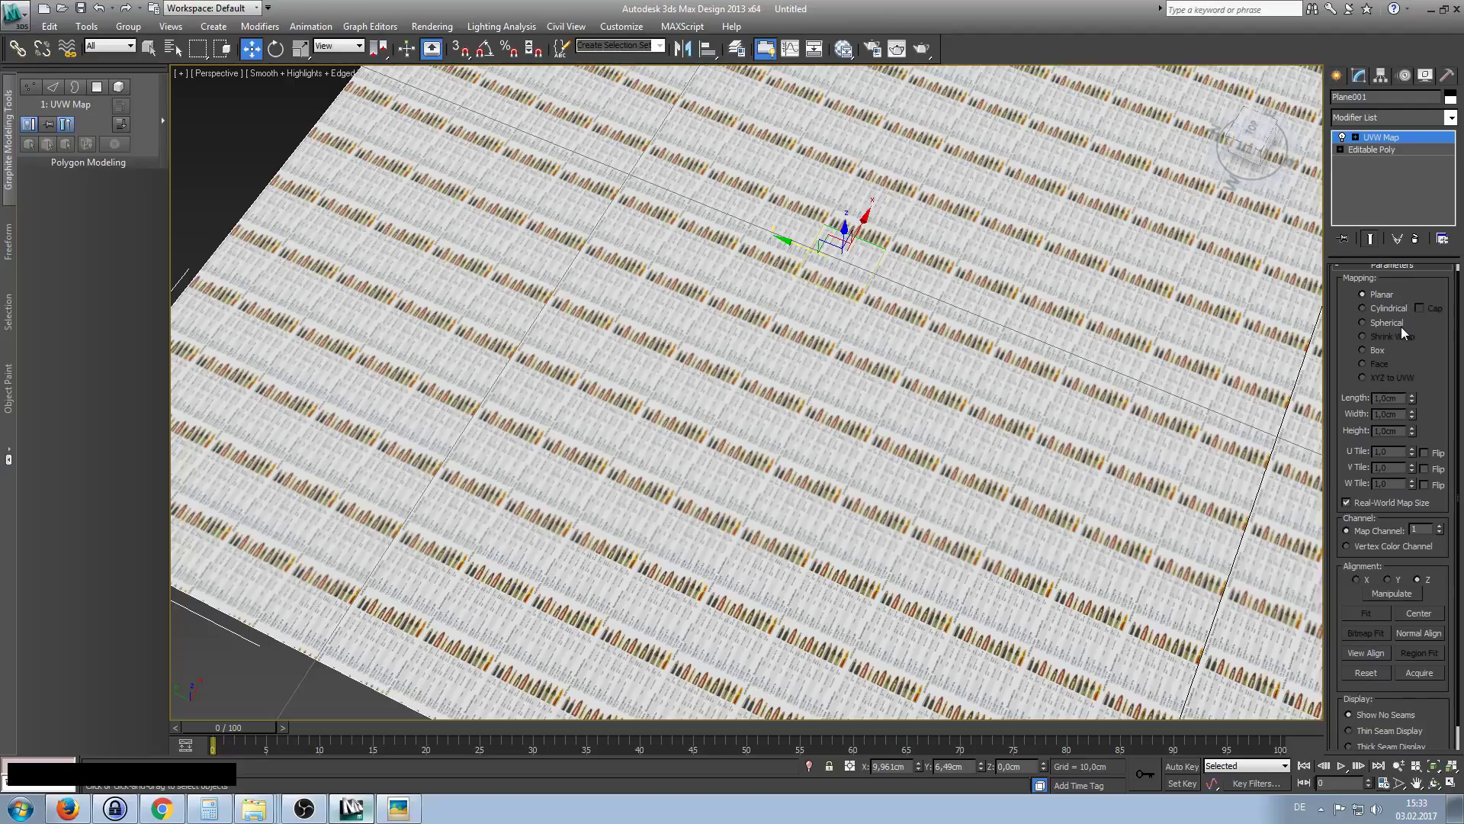
pyautogui.click(1416, 503)
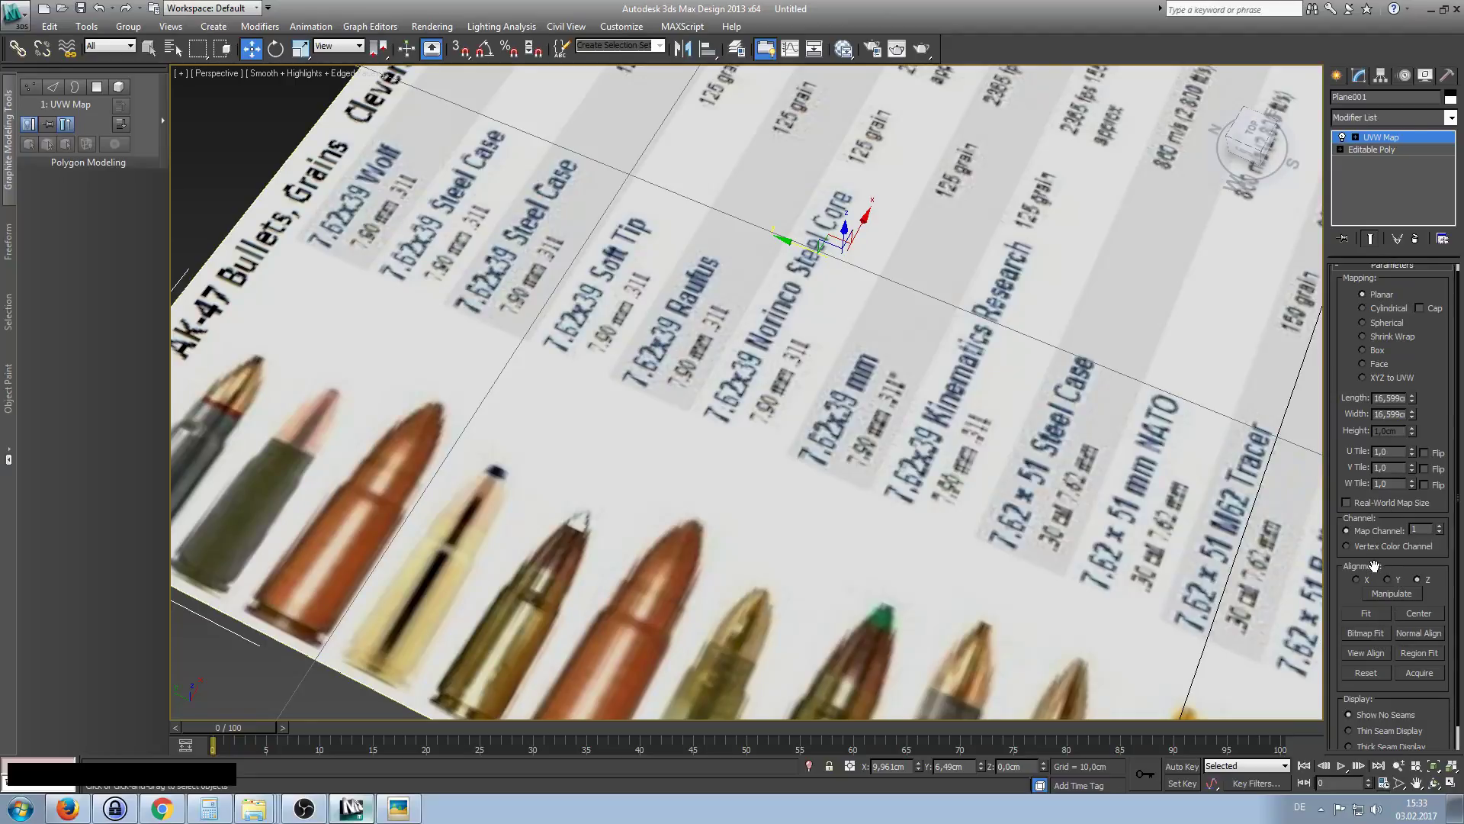
# Use Bitmap Fit to match the mapping's proportions to the ammunition reference image from the Desktop.
pyautogui.click(1366, 633)
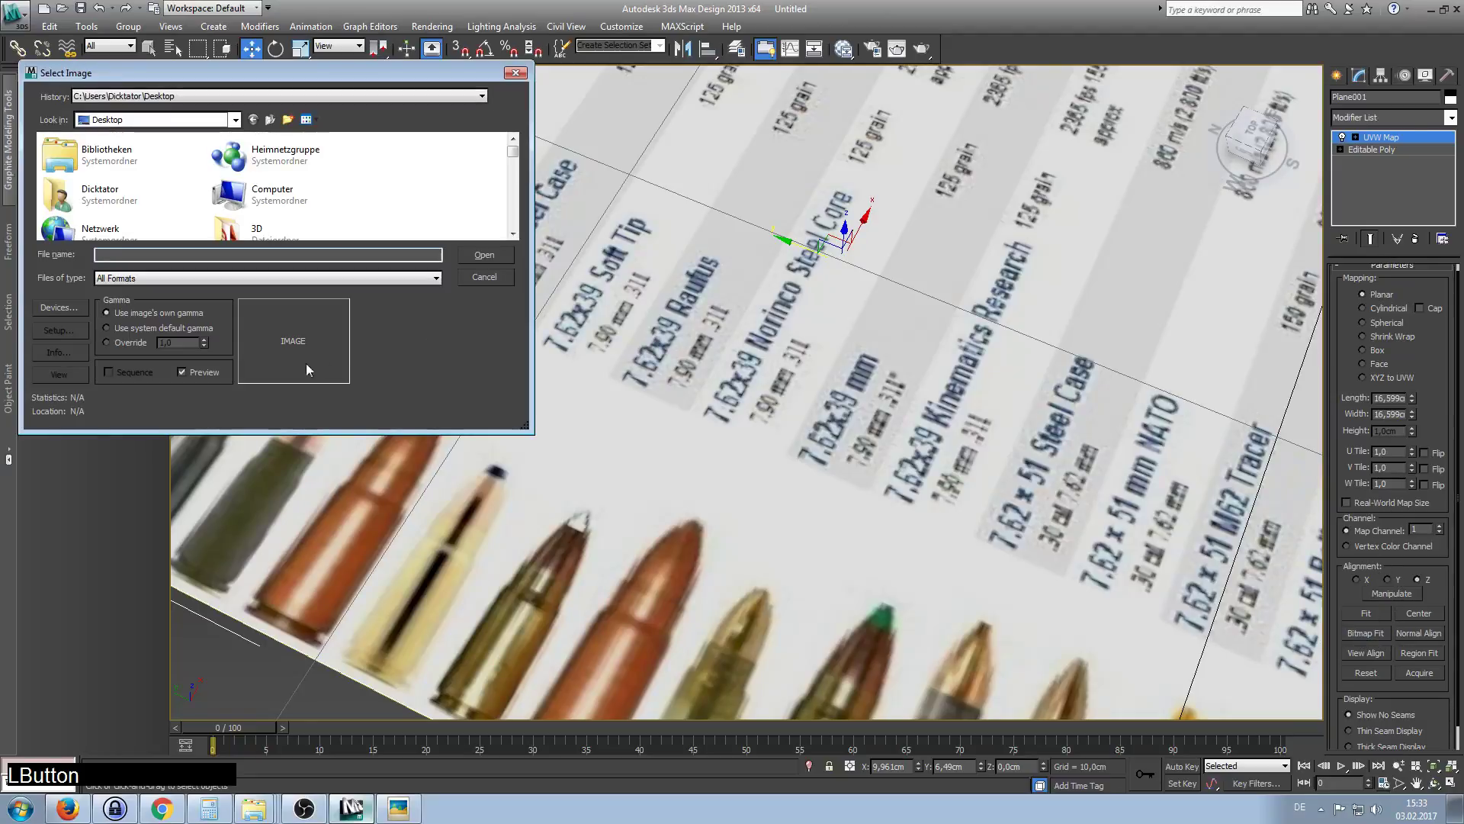
pyautogui.scroll(-1, 515, 163)
pyautogui.moveTo(514, 160); pyautogui.dragTo(511, 204)
pyautogui.click(305, 187)
pyautogui.click(482, 258)
pyautogui.scroll(-10, 744, 345)
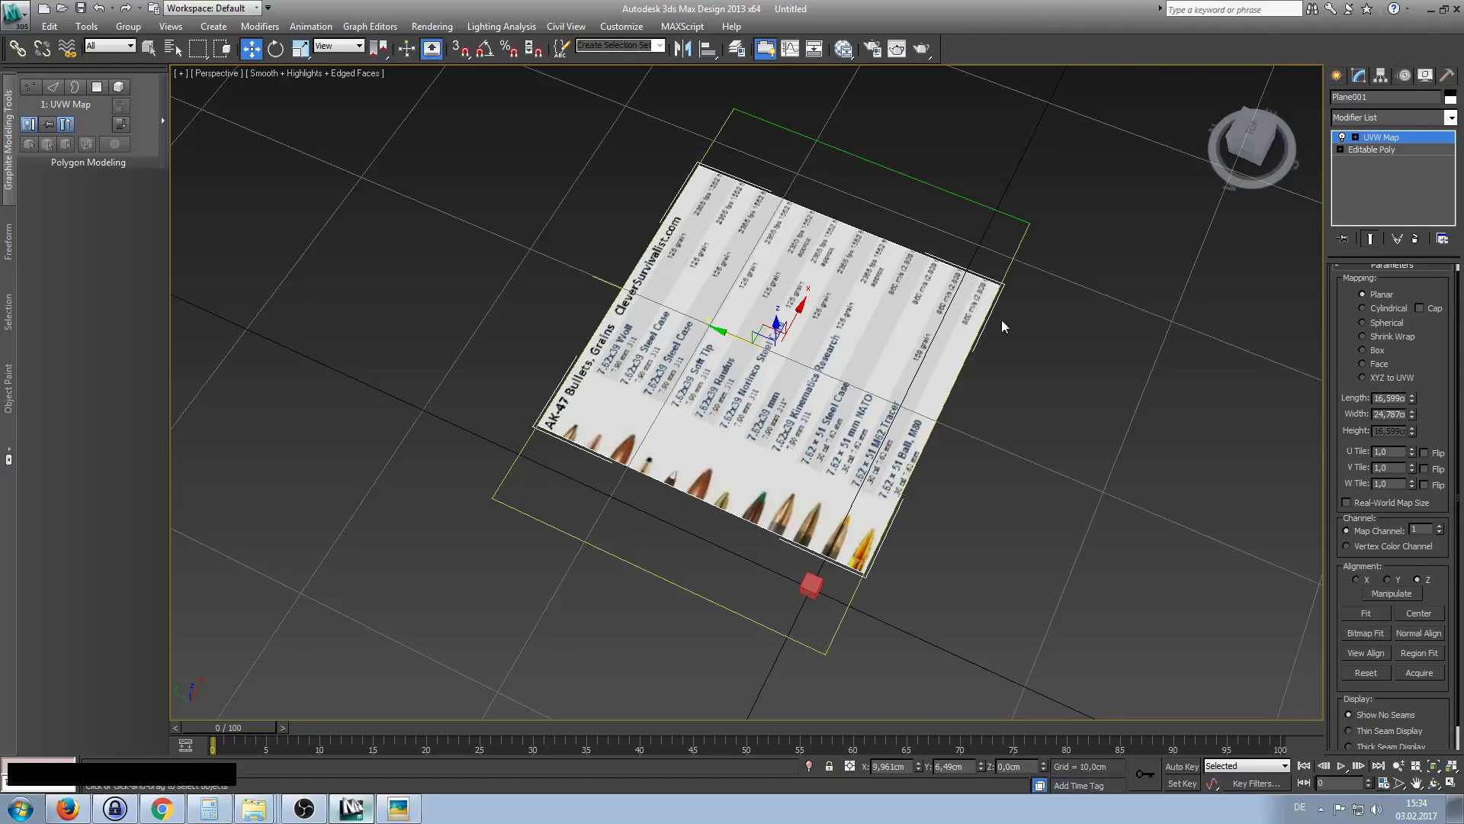
# Rotate the UVW Map gizmo about 90 degrees around its Z axis.
pyautogui.rightClick(900, 313)
pyautogui.click(938, 350)
pyautogui.rightClick(730, 296)
pyautogui.click(776, 326)
pyautogui.keyDown('alt'); pyautogui.moveTo(791, 348); pyautogui.dragTo(648, 346, button='middle'); pyautogui.keyUp('alt')
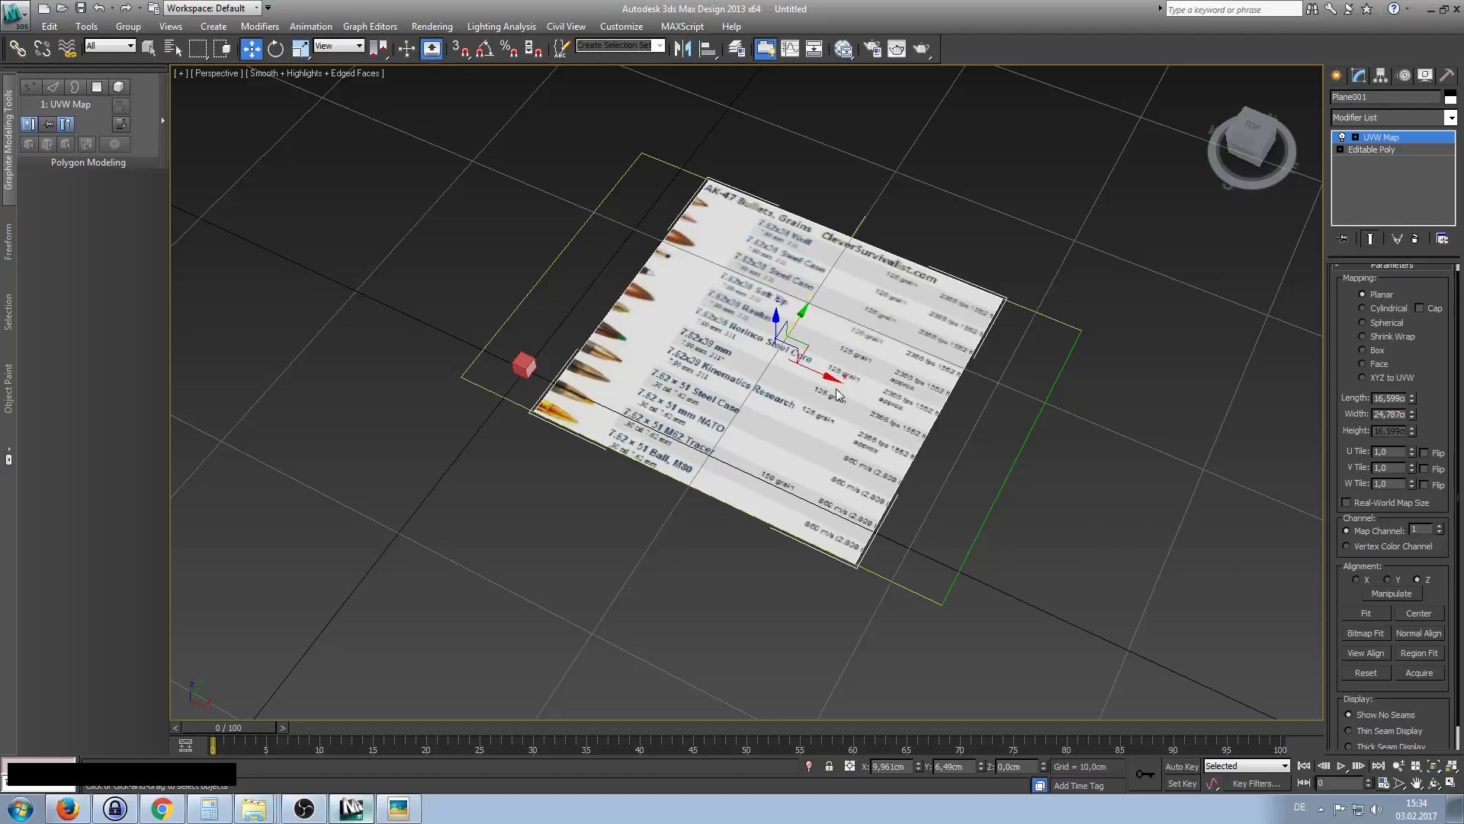
# Move the UVW Map gizmo slightly in the XY plane and activate the Rotate tool.
pyautogui.rightClick(817, 381)
pyautogui.moveTo(800, 345)
pyautogui.mouseDown()
pyautogui.moveTo(814, 334)
pyautogui.moveTo(838, 371)
pyautogui.moveTo(804, 334)
pyautogui.moveTo(816, 355)
pyautogui.mouseUp()
pyautogui.rightClick(815, 354)
pyautogui.press('e')
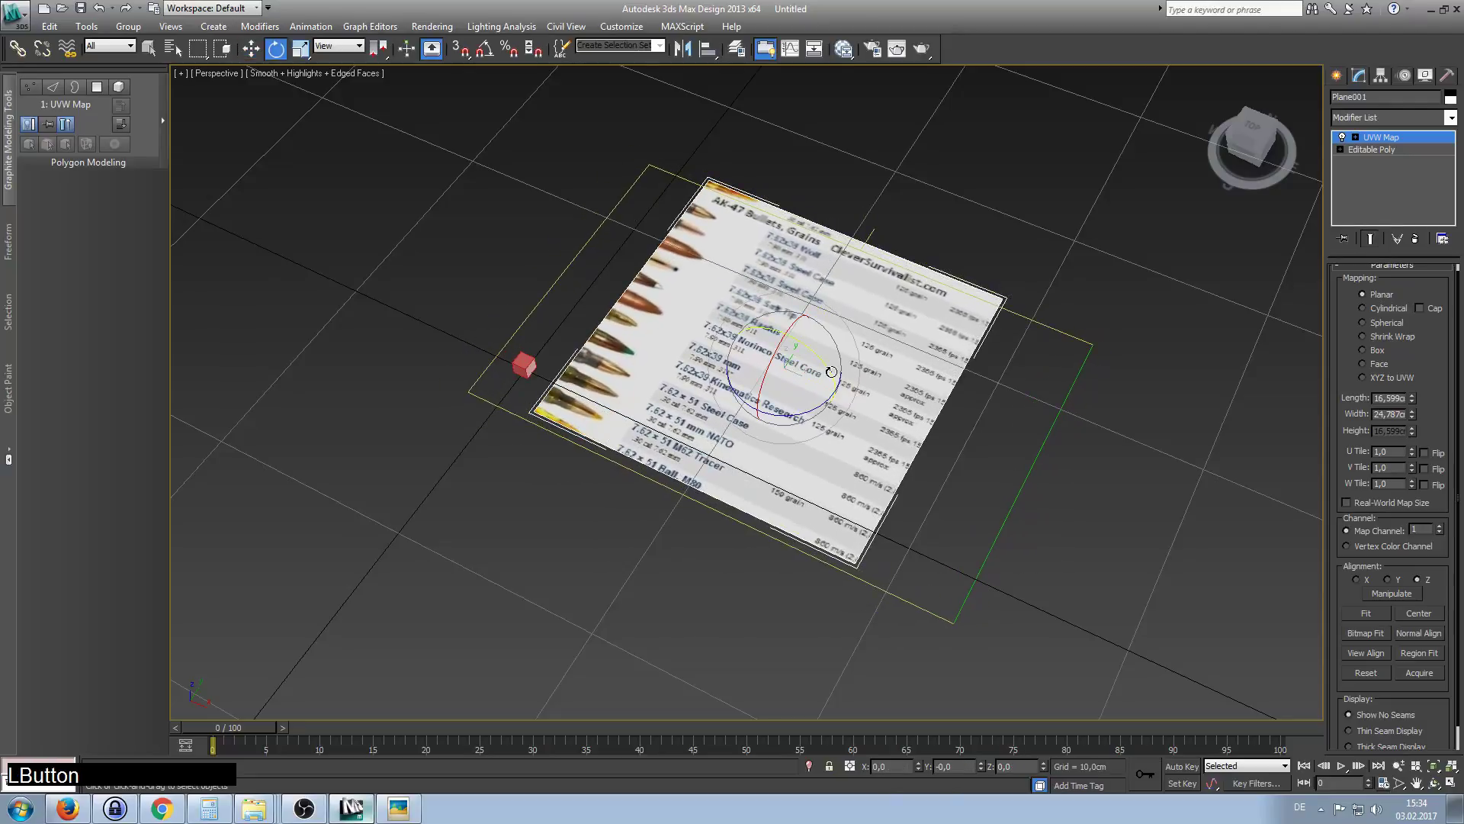
pyautogui.keyDown('alt'); pyautogui.moveTo(805, 376); pyautogui.dragTo(1066, 379, button='middle'); pyautogui.keyUp('alt')
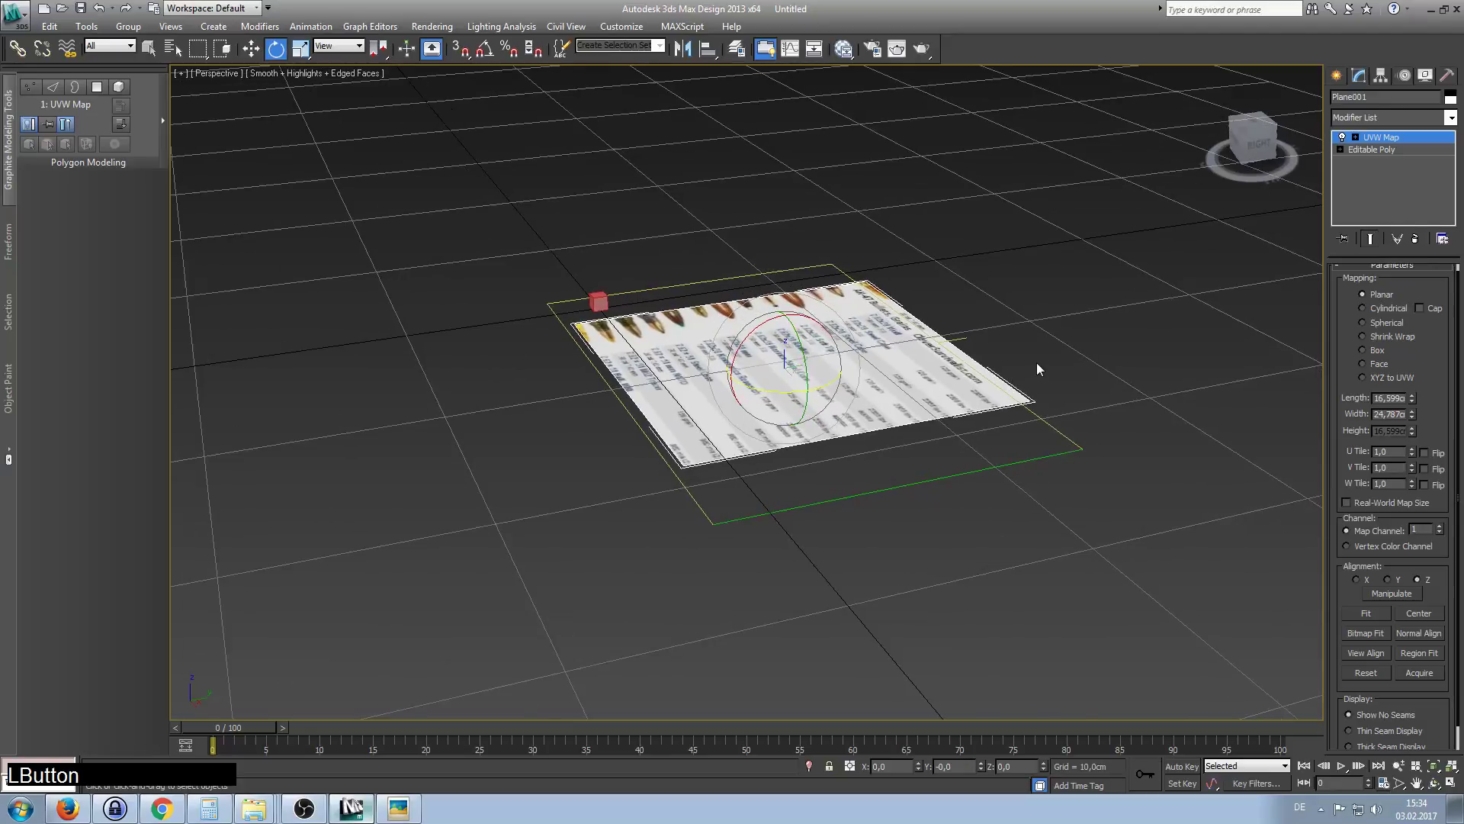
# Switch to uniform scaling and enlarge the UVW Map gizmo so the reference image is magnified on the plane.
pyautogui.click(1002, 319)
pyautogui.click(906, 361)
pyautogui.rightClick(904, 360)
pyautogui.click(929, 399)
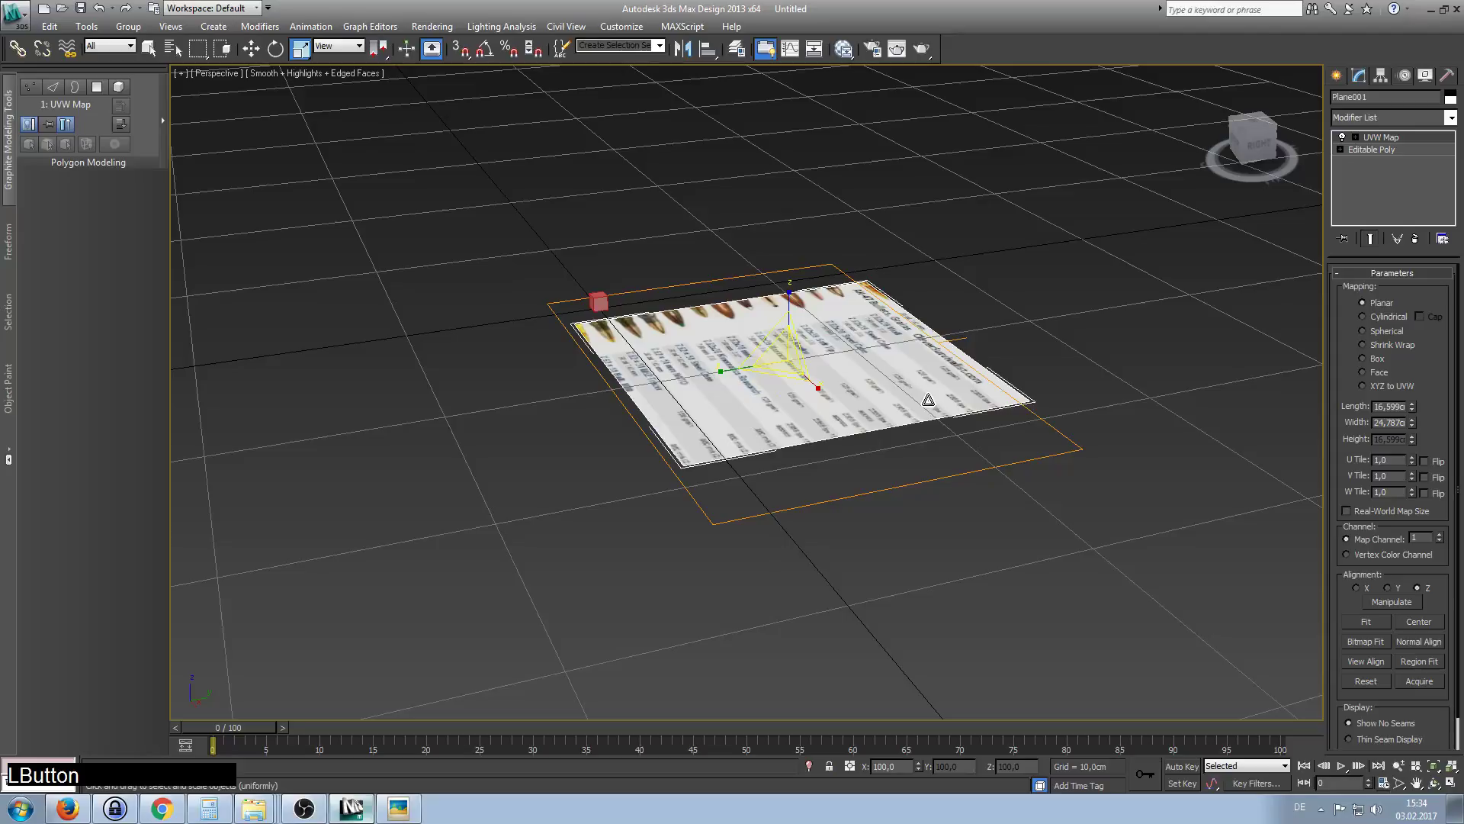
pyautogui.keyDown('alt'); pyautogui.moveTo(859, 389); pyautogui.dragTo(831, 428, button='middle'); pyautogui.keyUp('alt')
pyautogui.moveTo(844, 366); pyautogui.dragTo(826, 351)
pyautogui.rightClick(828, 353)
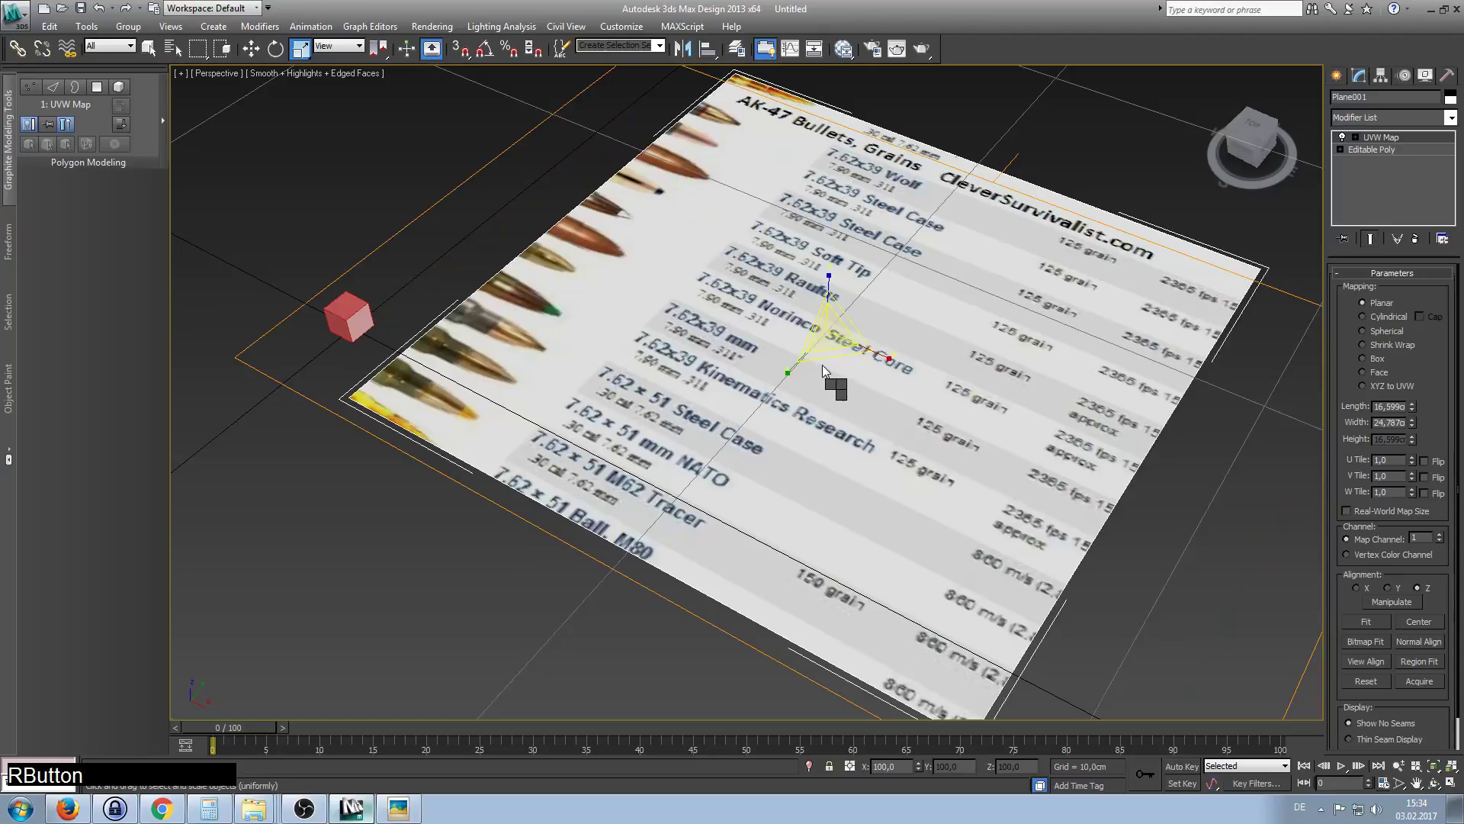
pyautogui.moveTo(823, 365); pyautogui.dragTo(796, 349)
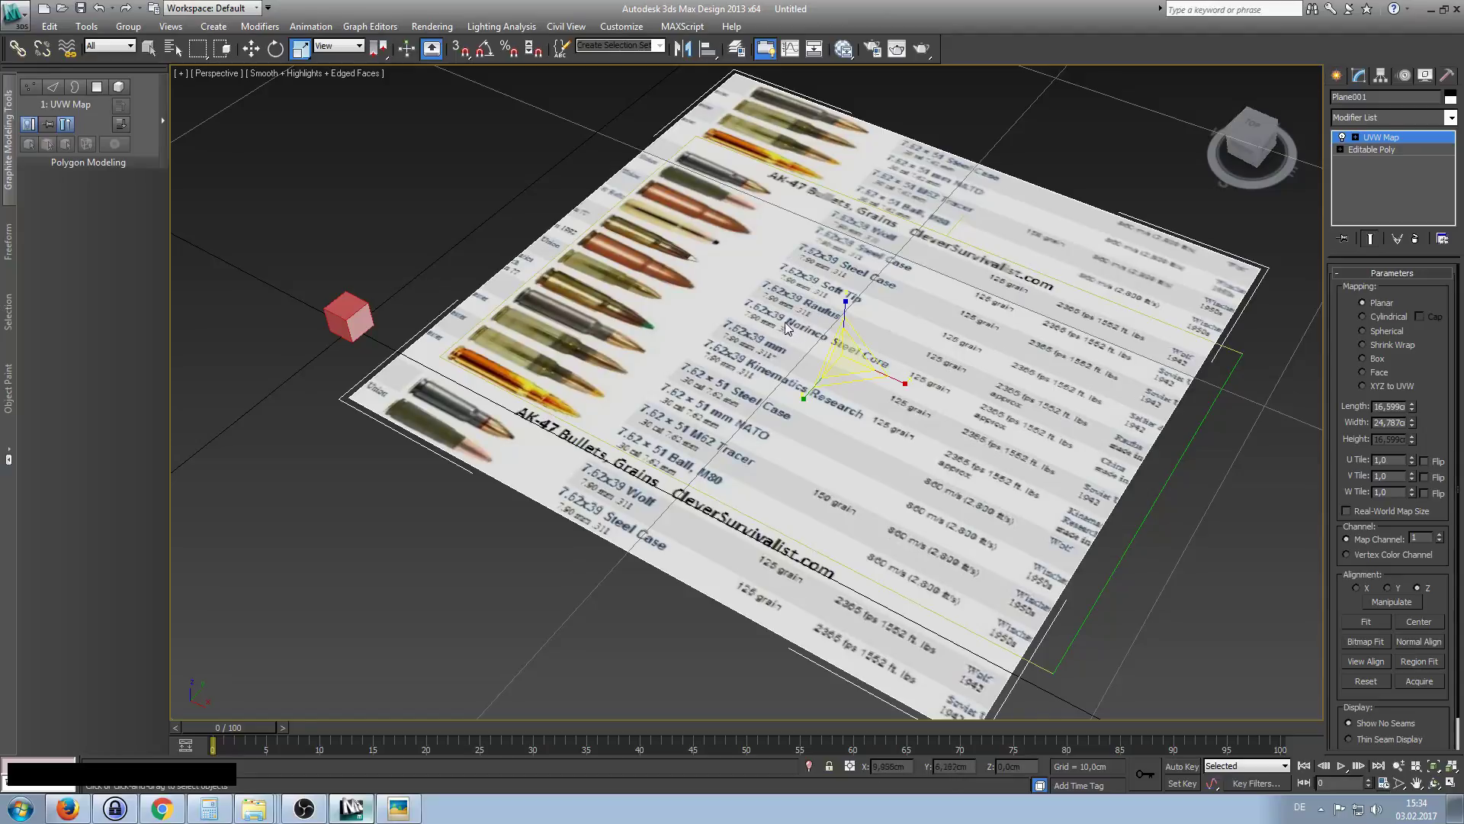
pyautogui.moveTo(846, 396); pyautogui.dragTo(869, 447)
pyautogui.rightClick(862, 414)
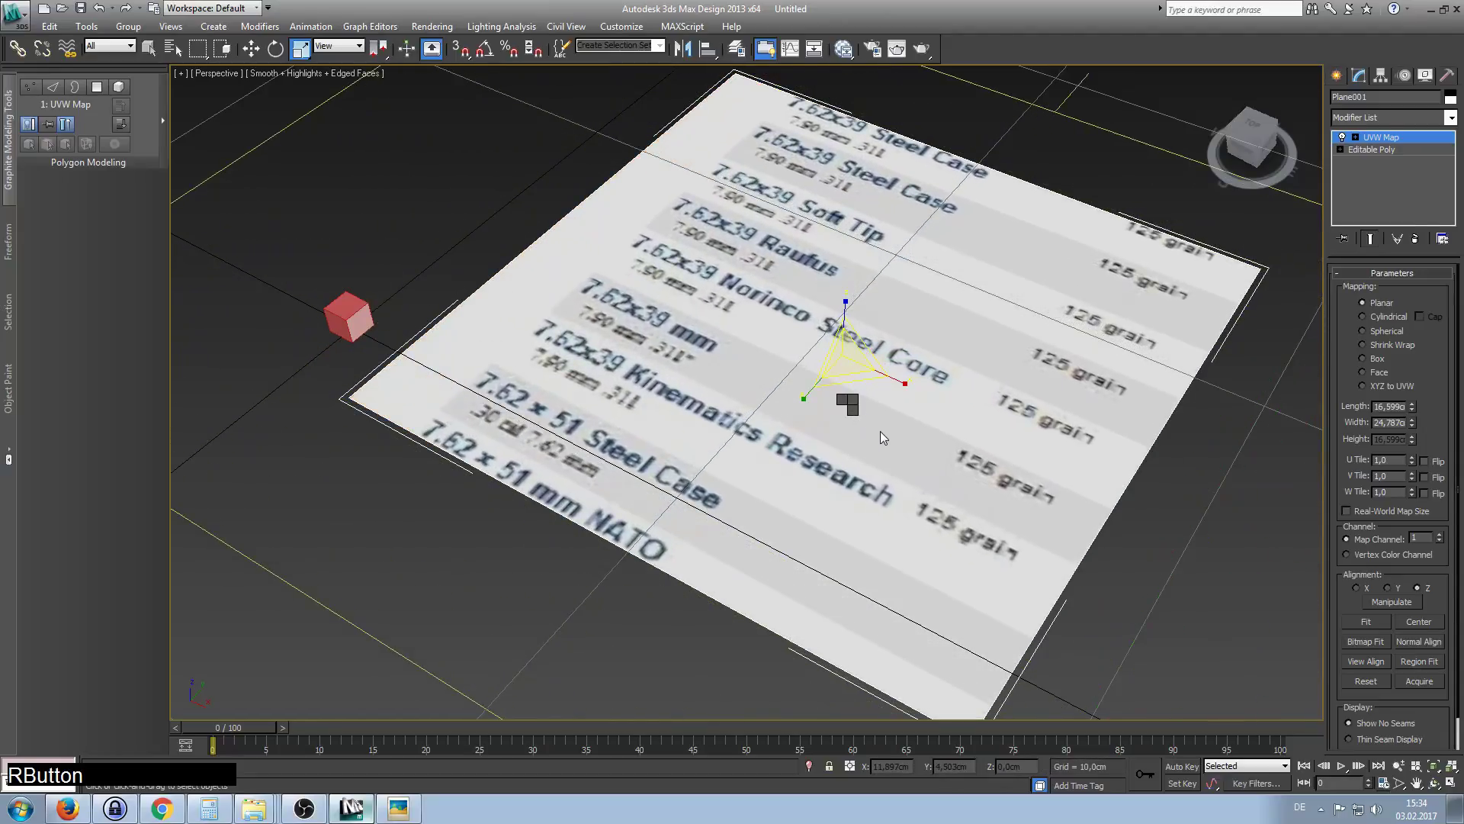
# Move the enlarged UVW Map gizmo in XY until the bullet drawings lie on the plane.
pyautogui.press('w')
pyautogui.moveTo(875, 350); pyautogui.dragTo(1338, 414)
pyautogui.moveTo(982, 417); pyautogui.dragTo(794, 441, button='middle')
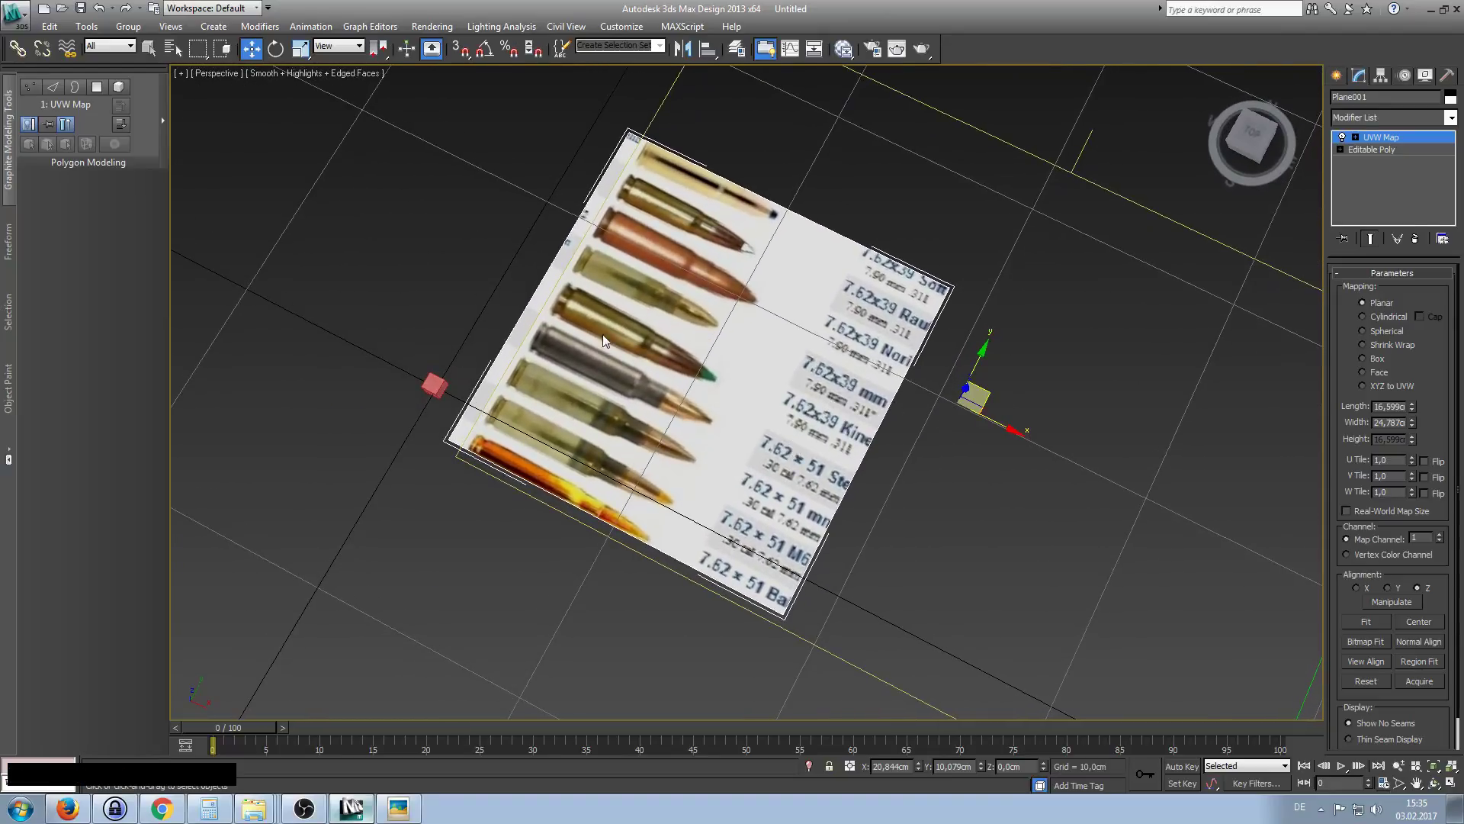
# Examine the Viewport Configuration's layout and background settings, and the viewport's shading and view direction options.
pyautogui.click(182, 74)
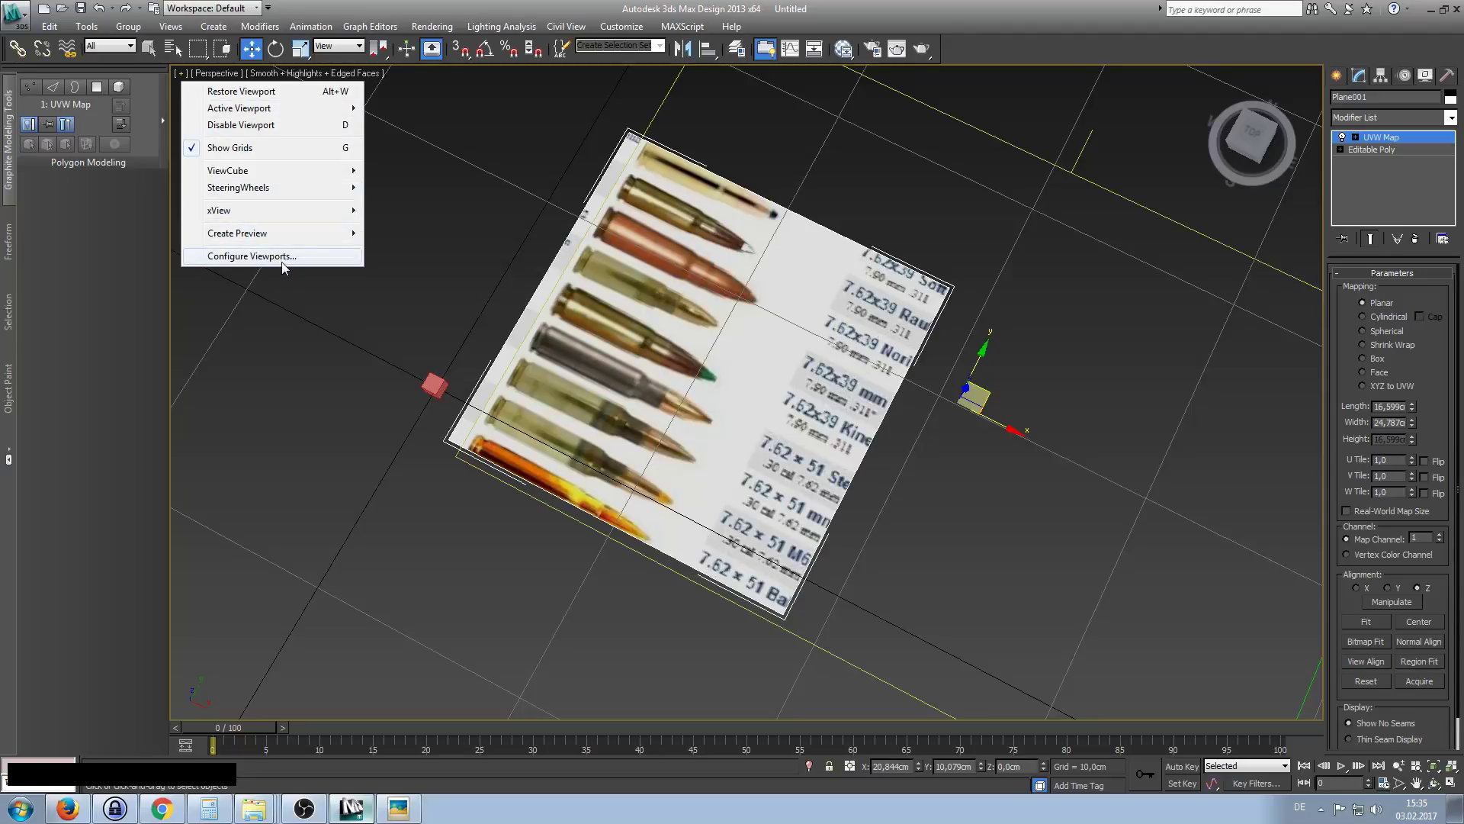
pyautogui.click(252, 257)
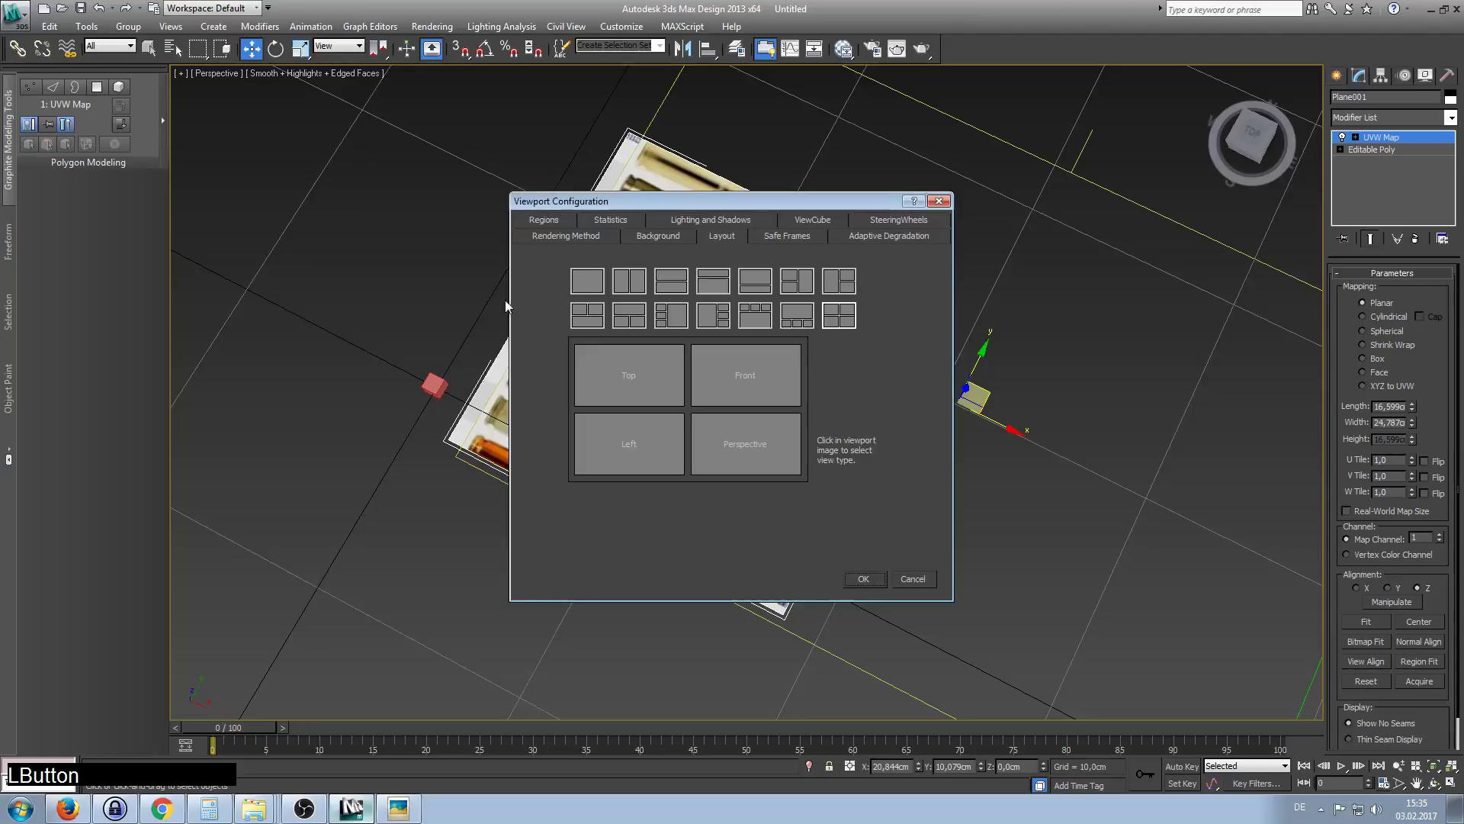
pyautogui.click(669, 236)
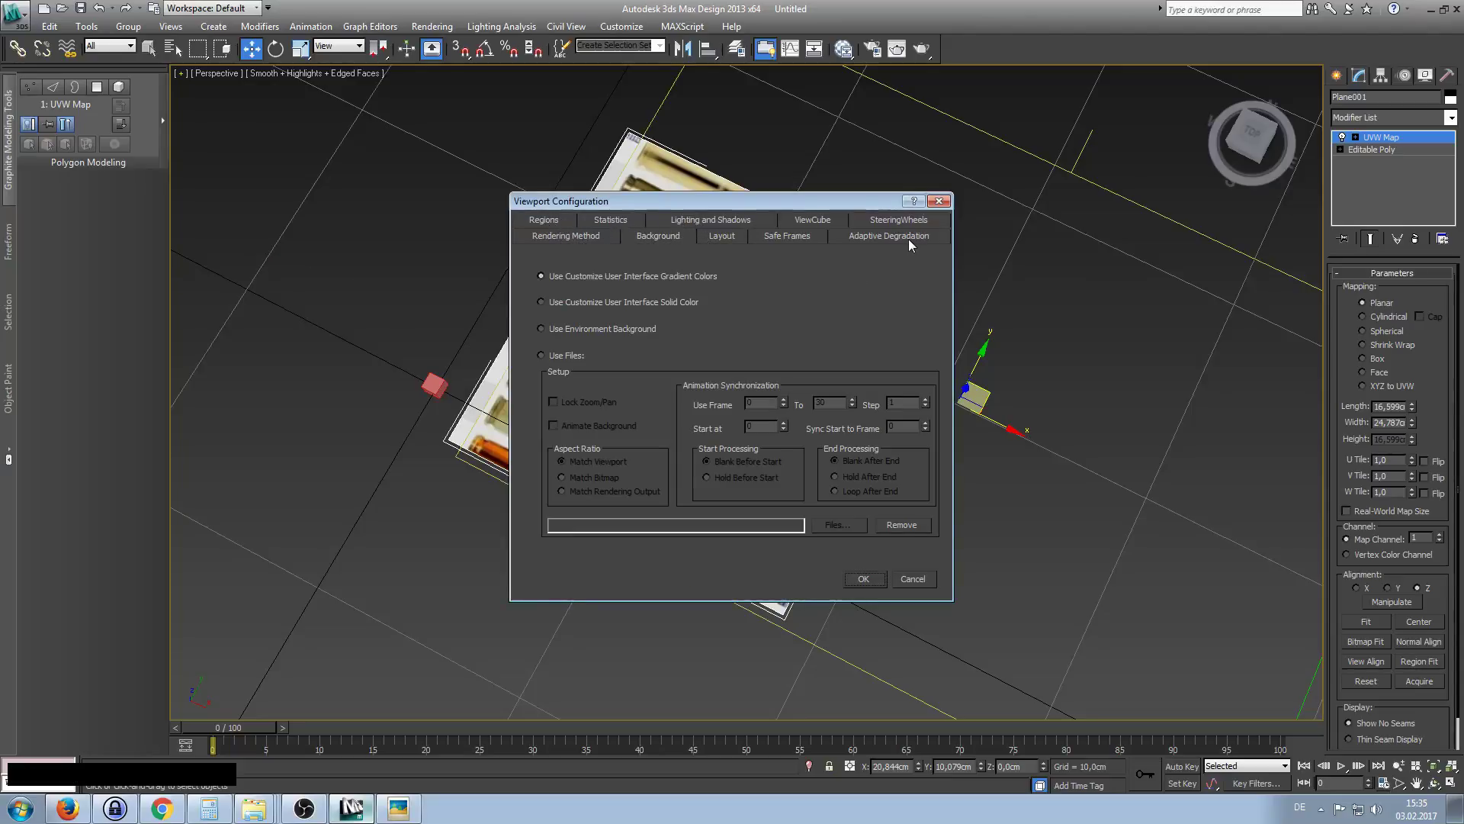
pyautogui.click(938, 201)
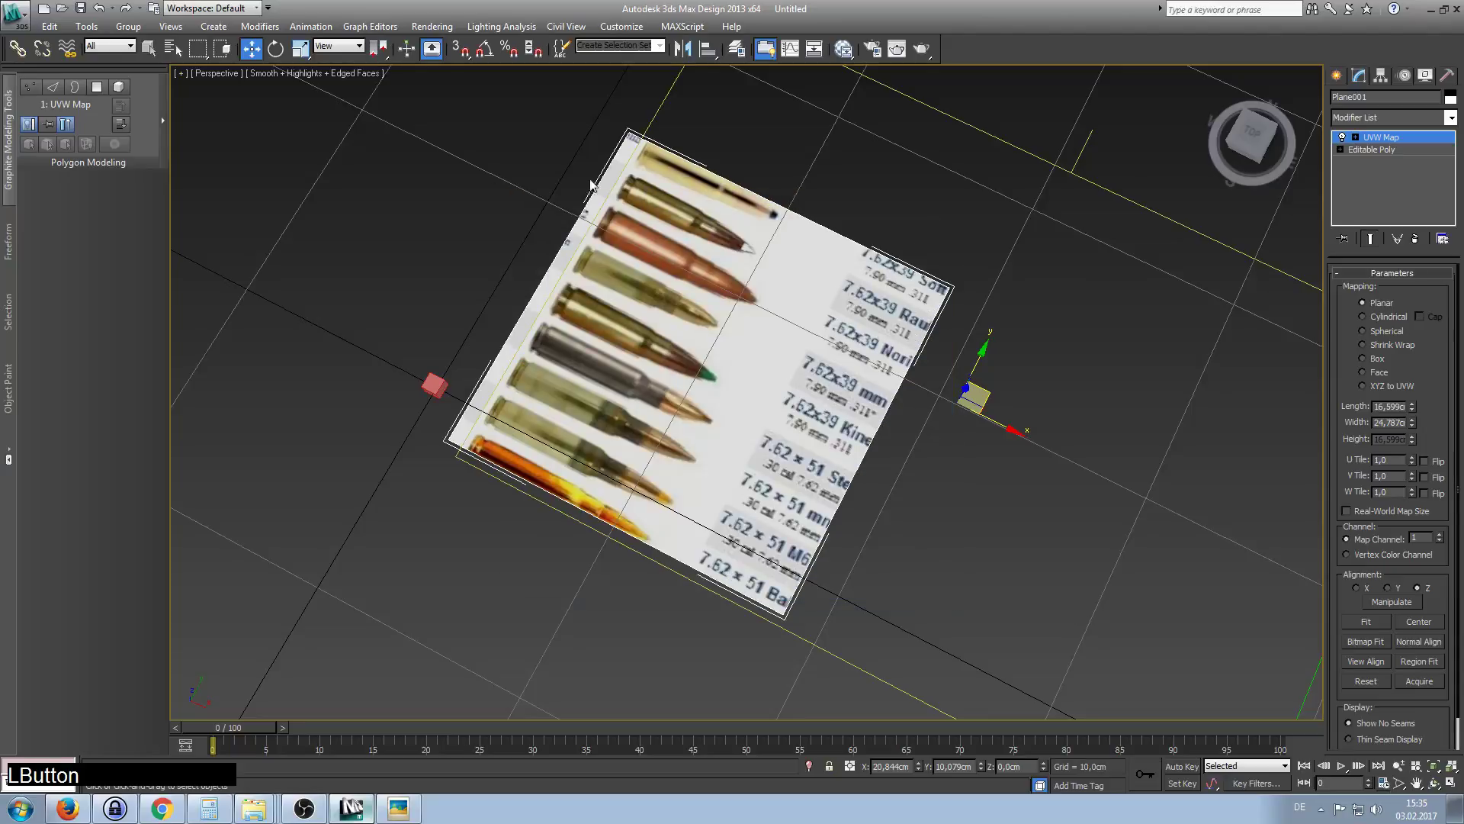
pyautogui.click(252, 73)
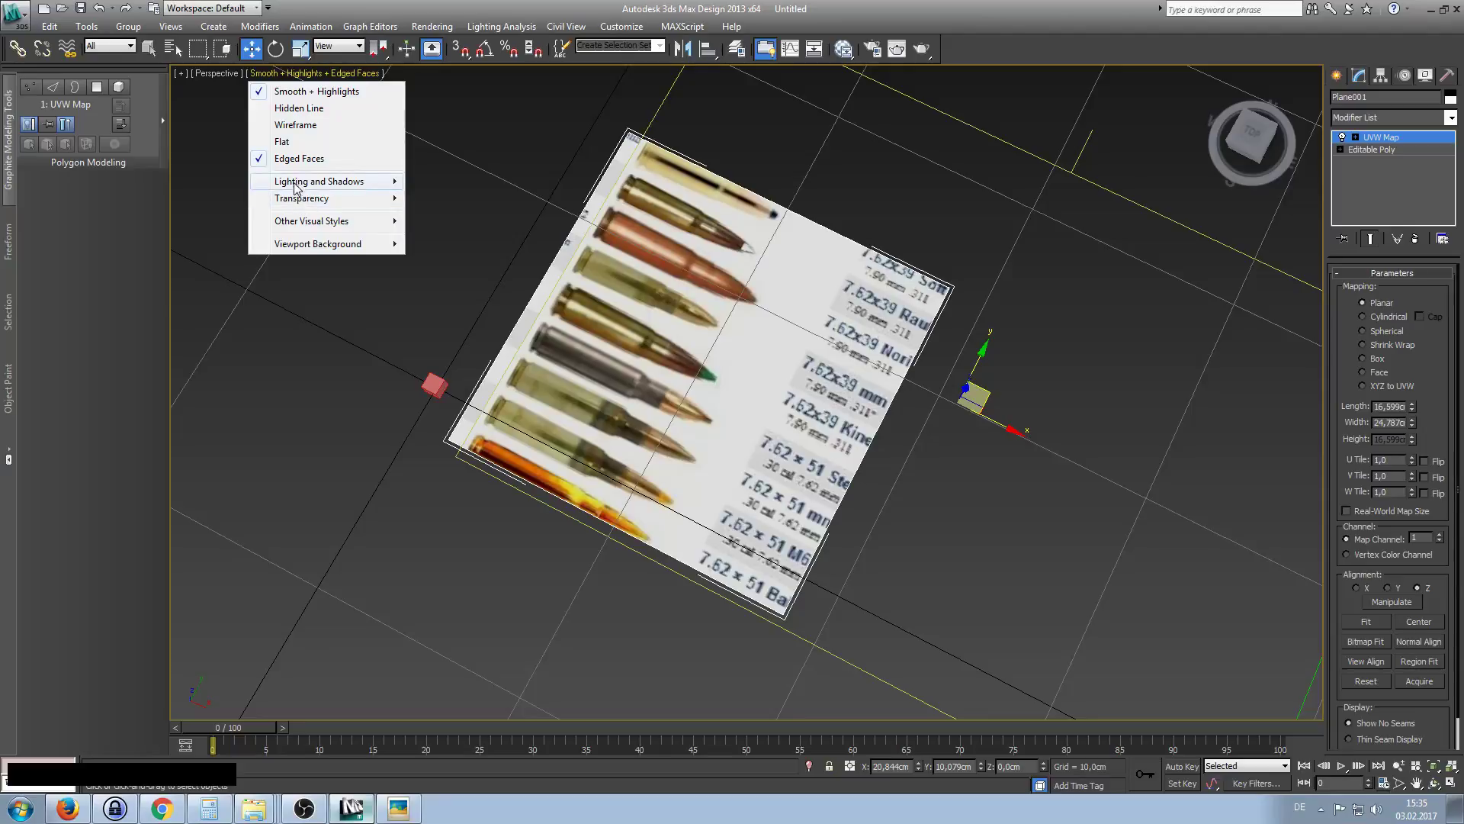
pyautogui.click(222, 82)
pyautogui.click(206, 74)
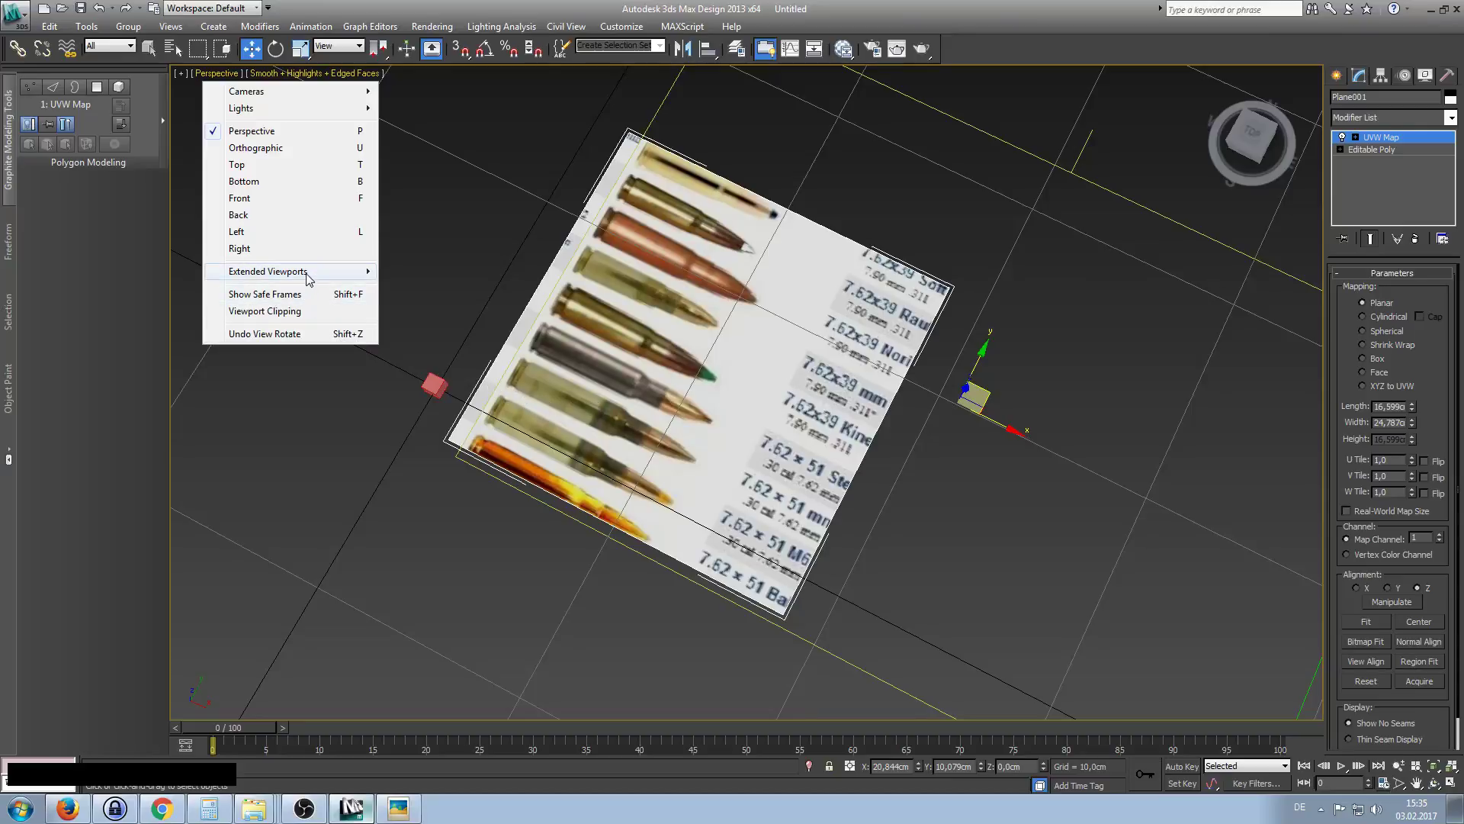
pyautogui.moveTo(309, 276)
# Examine the Viewport Configuration's regions, statistics, and lighting and shadows settings, and close it without changes.
pyautogui.click(180, 74)
pyautogui.click(180, 74)
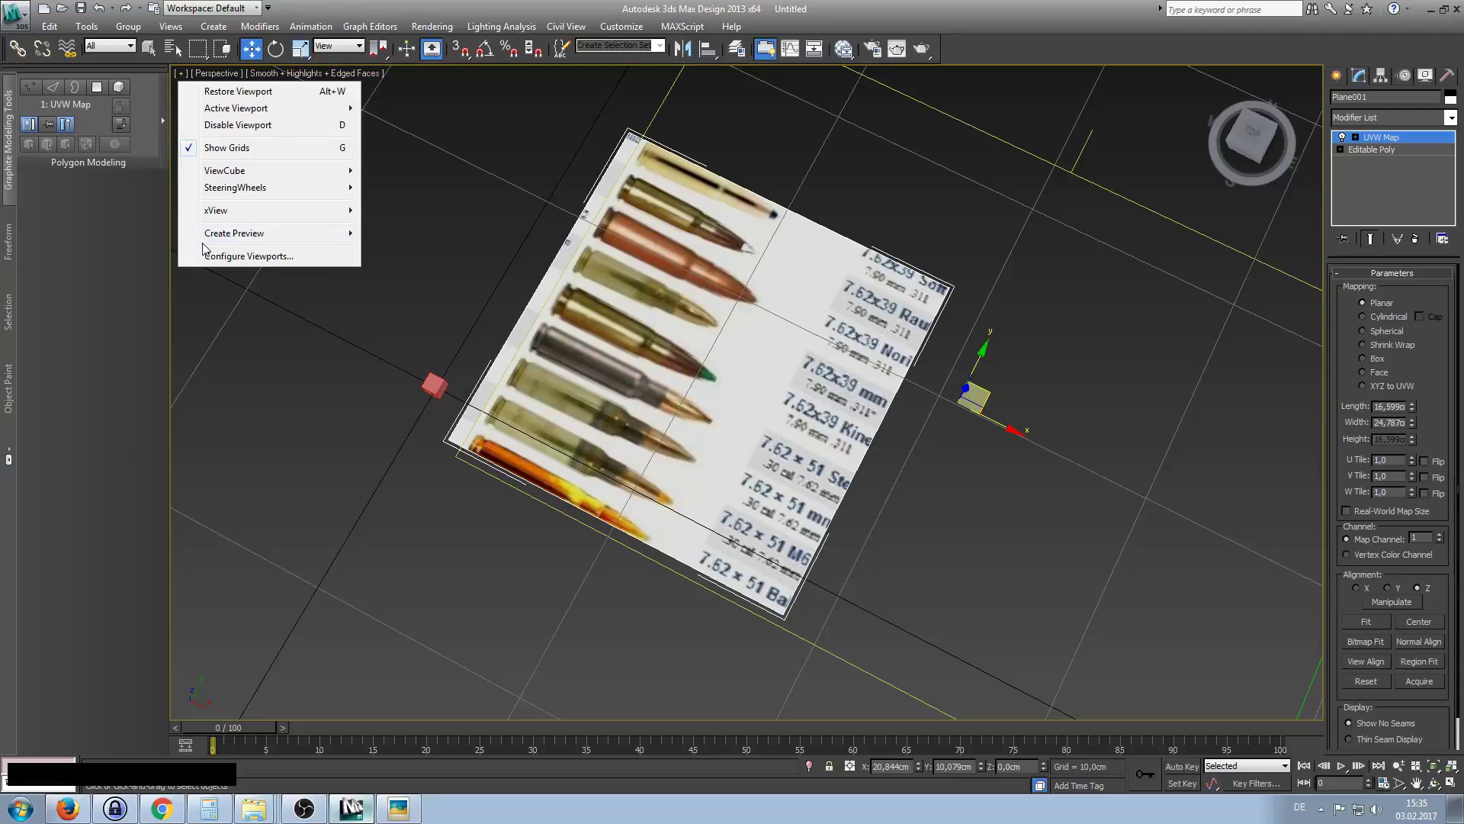
pyautogui.click(216, 257)
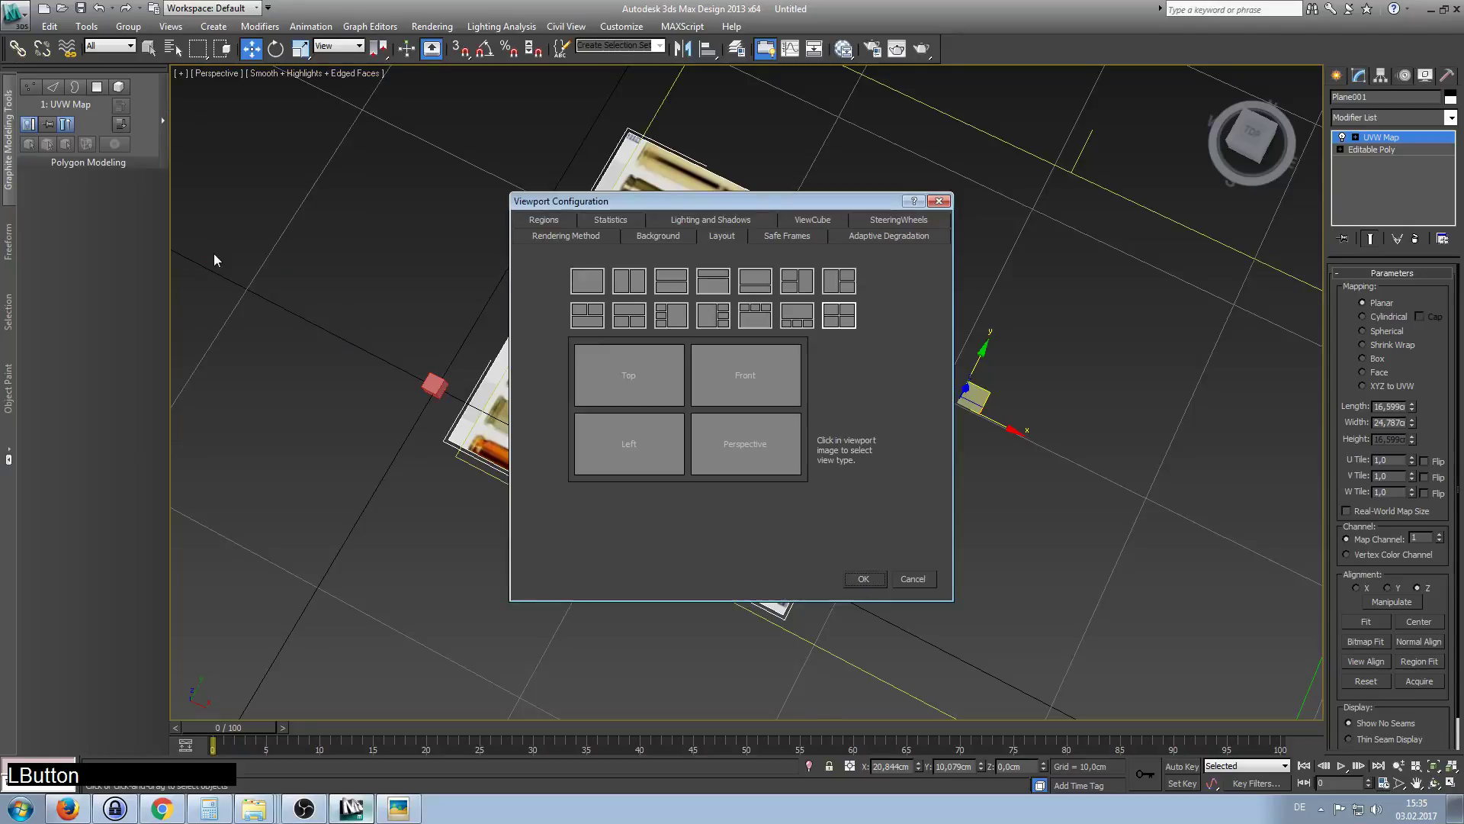
pyautogui.click(544, 220)
pyautogui.click(607, 236)
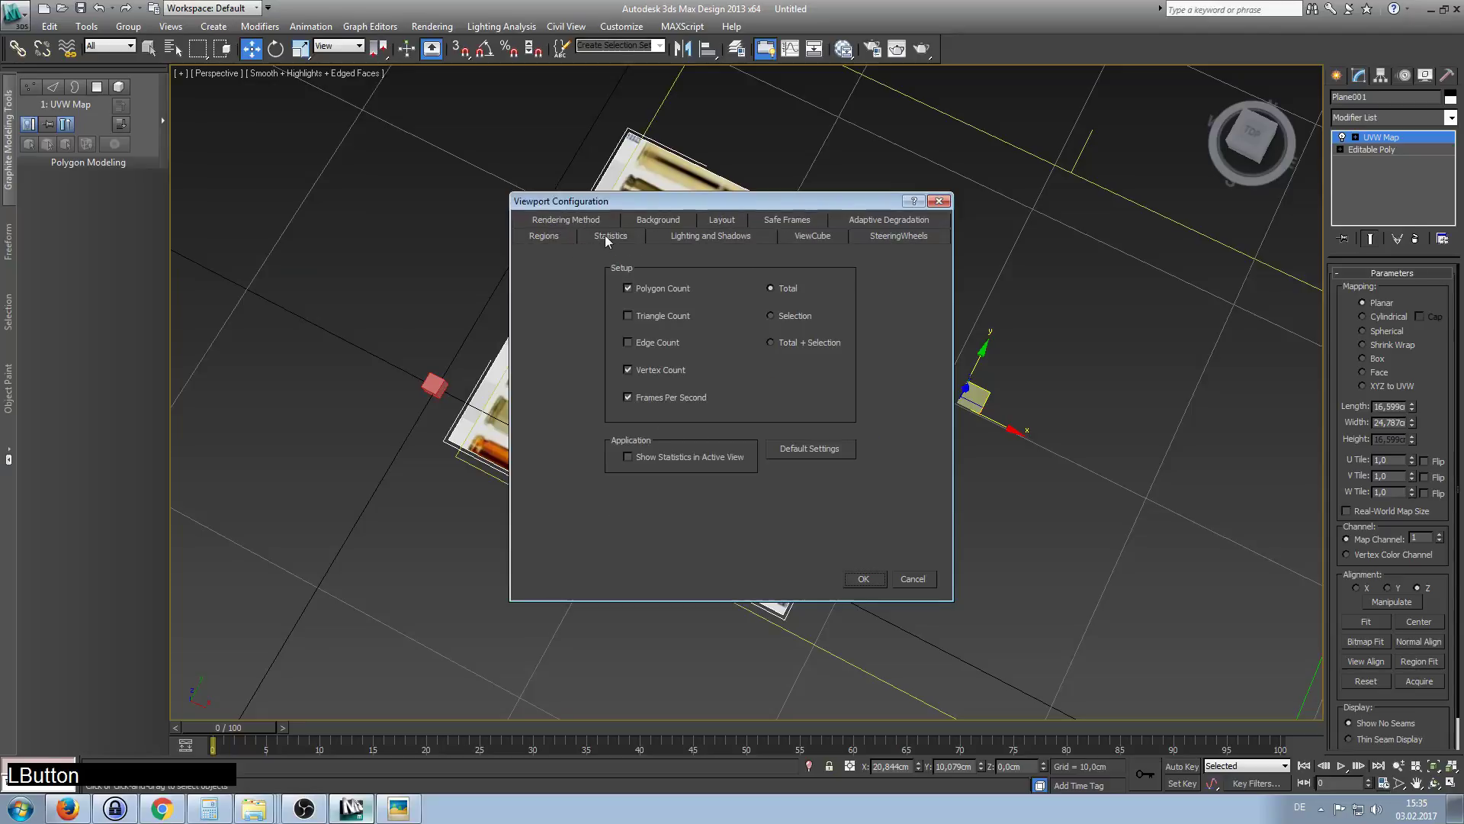
pyautogui.click(668, 237)
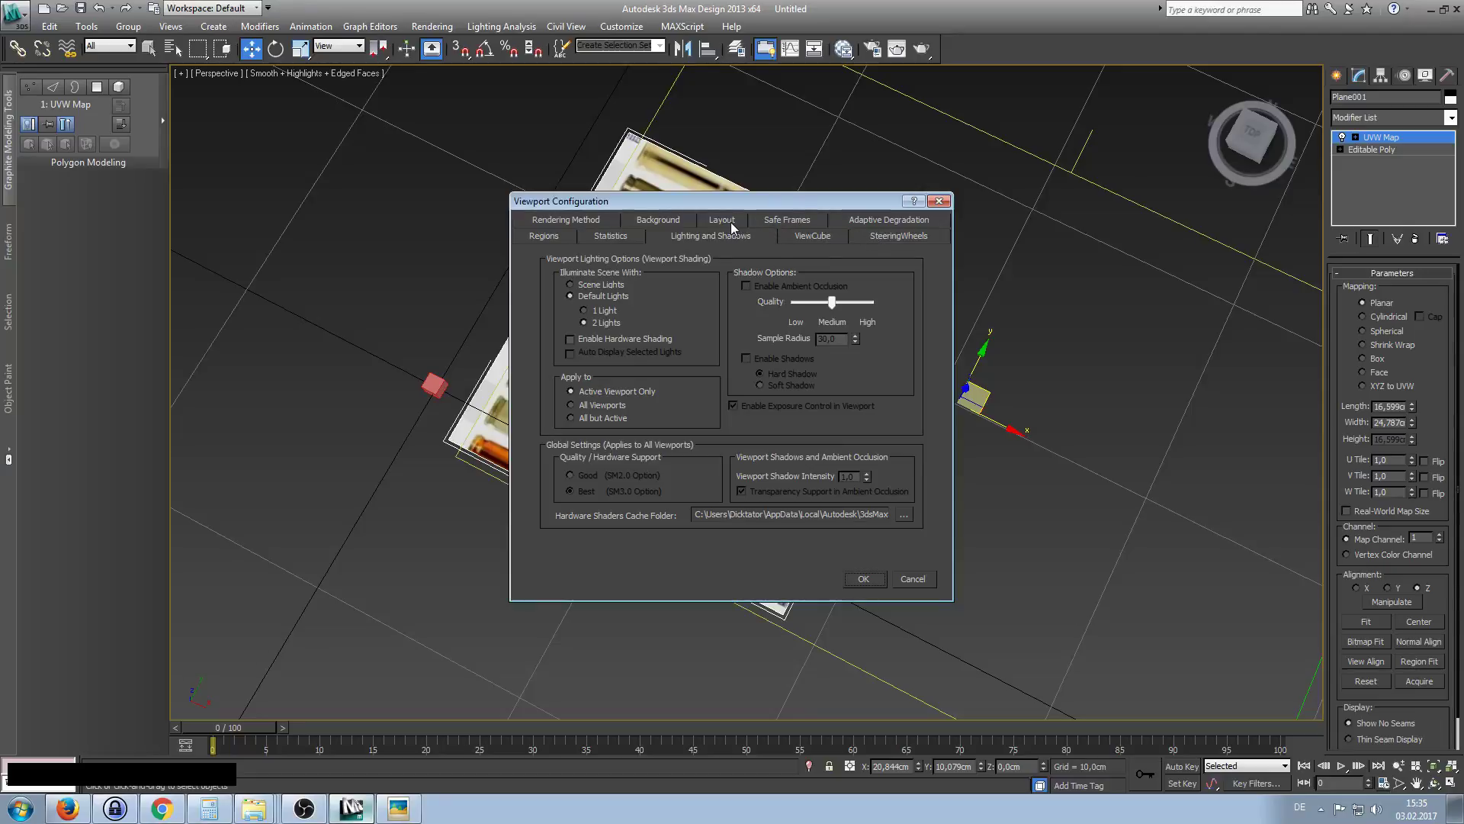
pyautogui.click(912, 579)
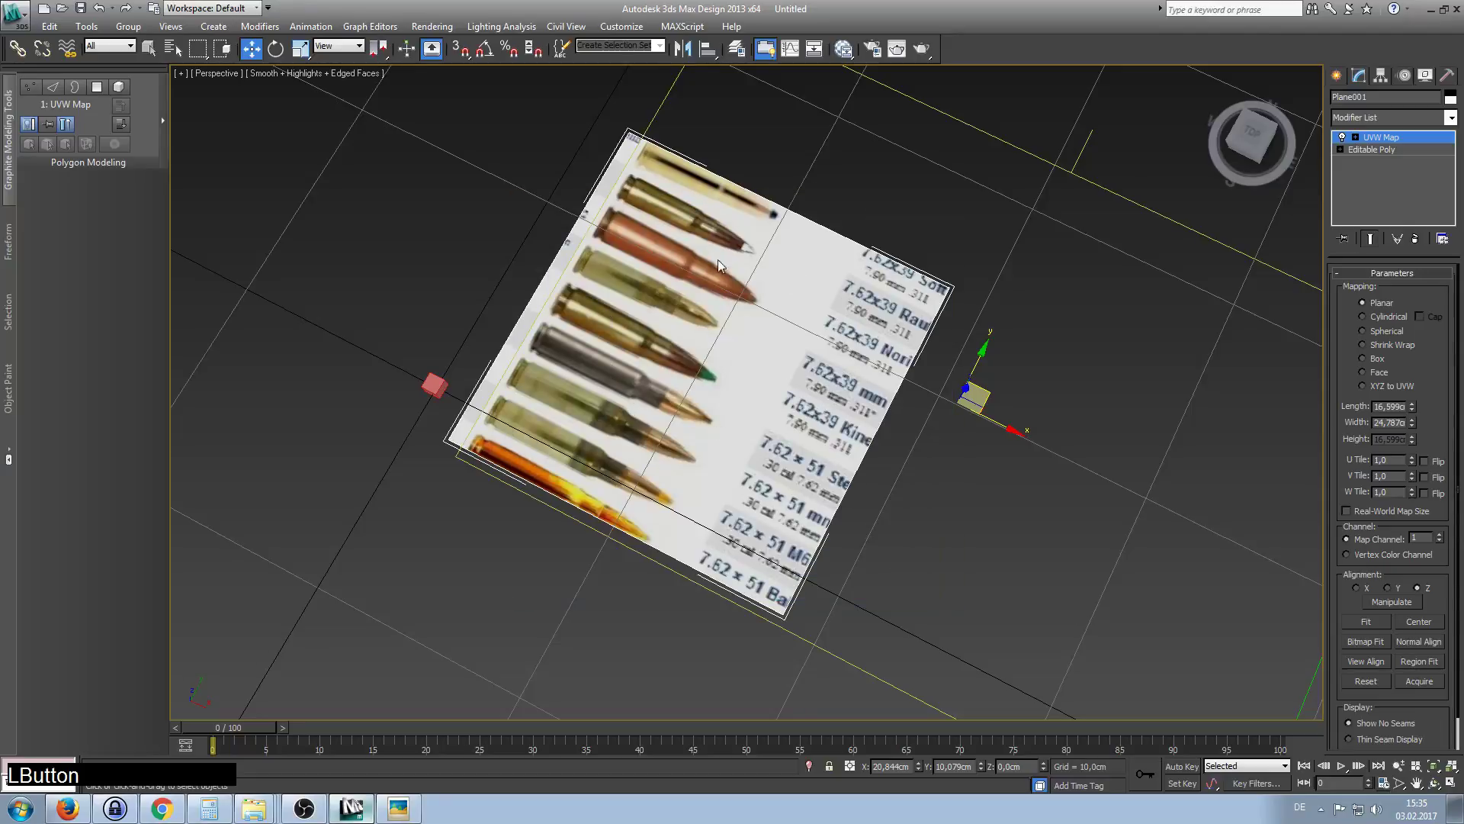
# Scale the UVW Map gizmo up further so the bullets appear larger on the plane.
pyautogui.rightClick(937, 429)
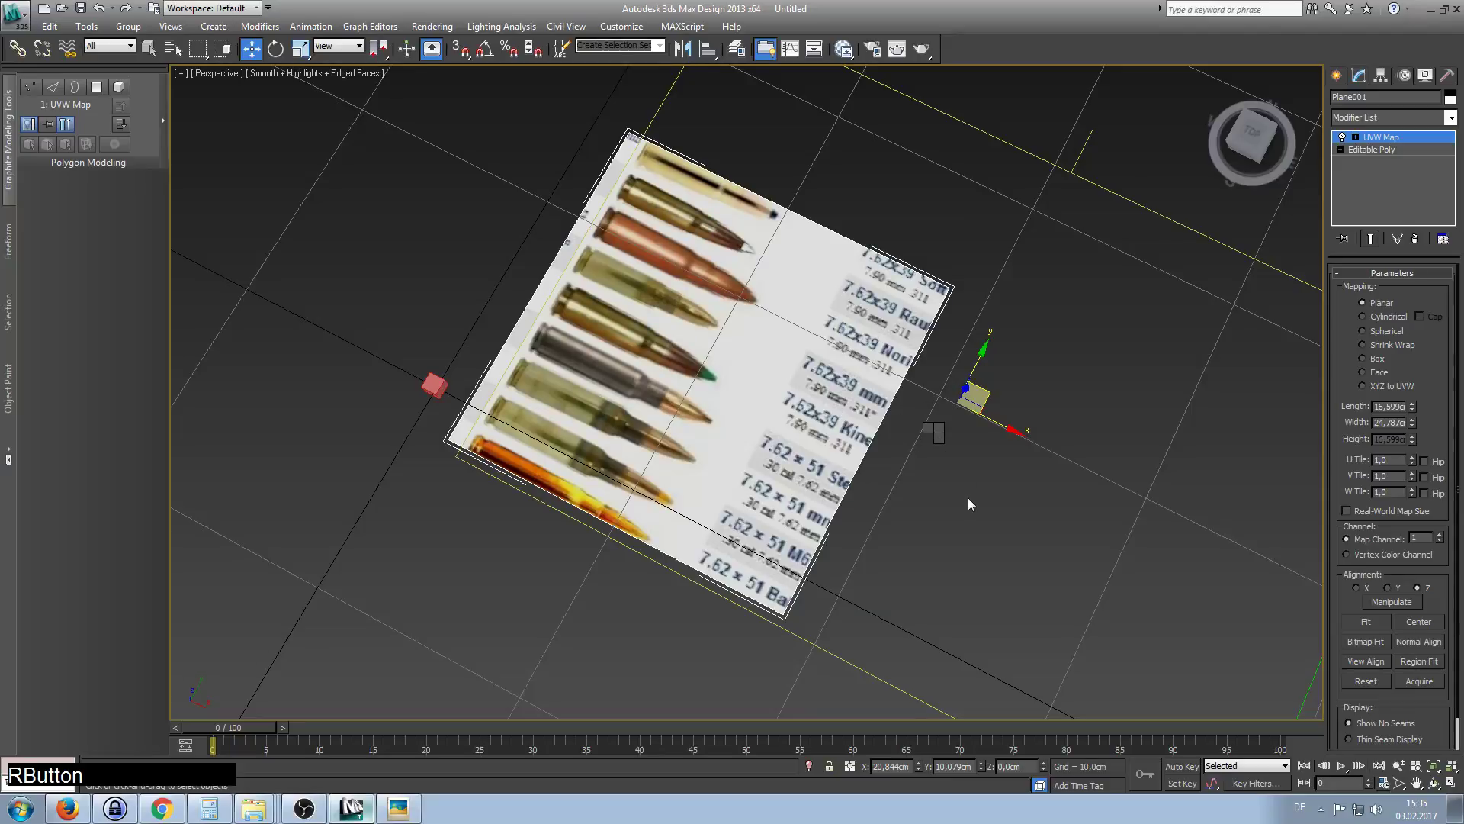
pyautogui.click(964, 478)
pyautogui.moveTo(974, 435); pyautogui.dragTo(978, 468)
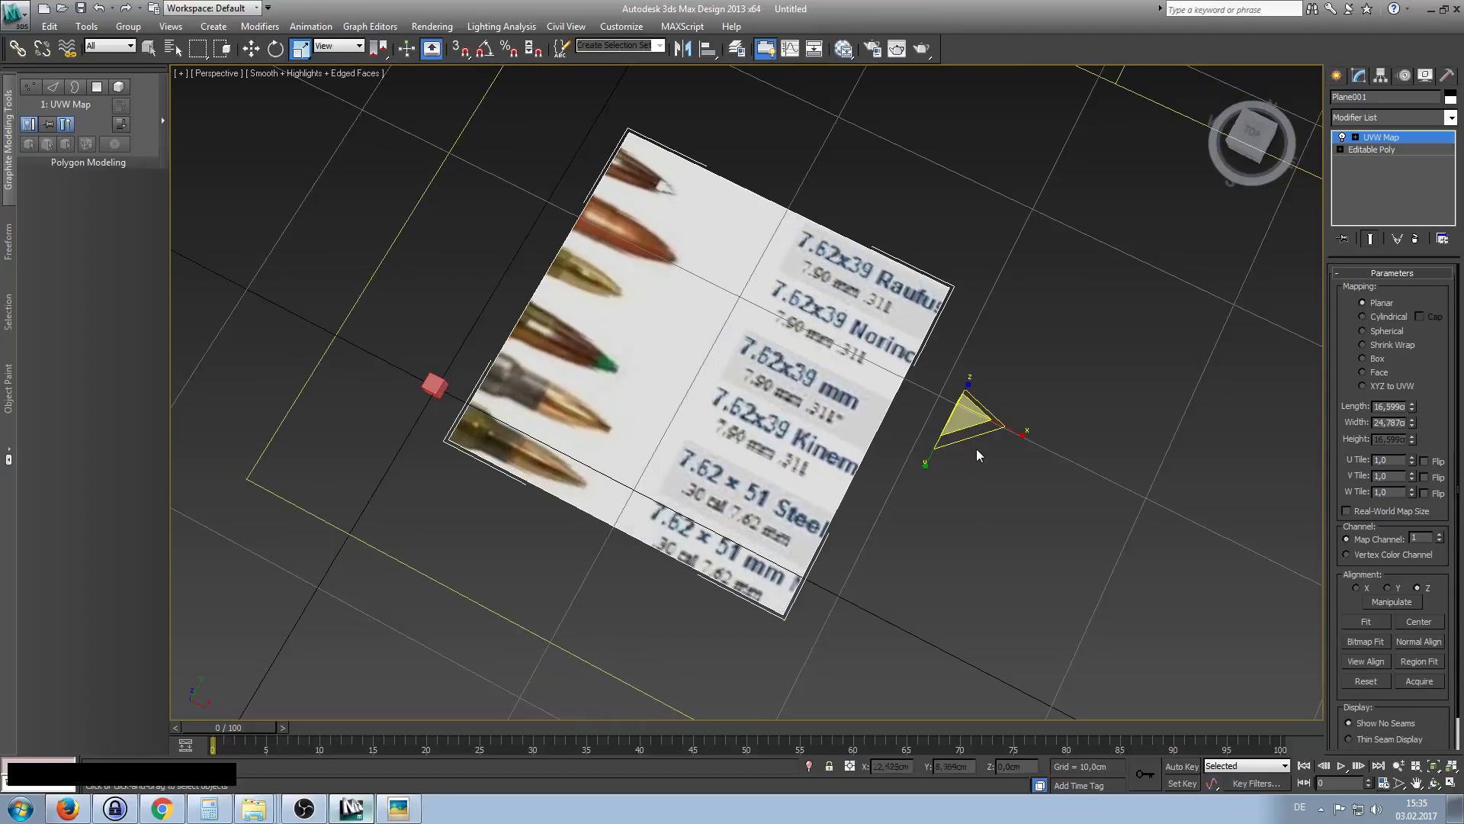
pyautogui.keyDown('alt'); pyautogui.moveTo(959, 462); pyautogui.dragTo(923, 449, button='middle'); pyautogui.keyUp('alt')
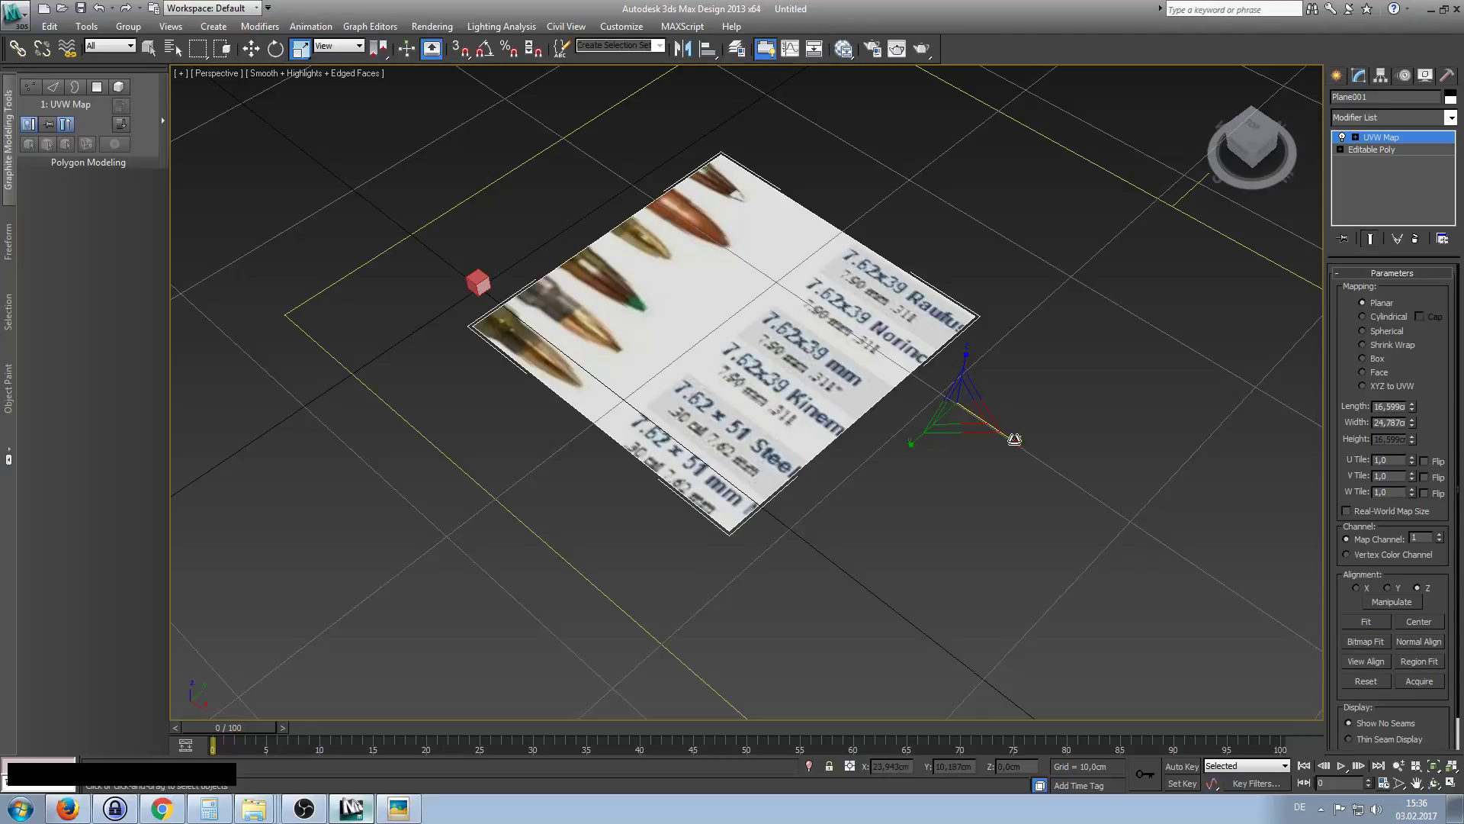
# Try scaling the UVW Map gizmo along its X axis and along its Y axis, undoing each attempt.
pyautogui.moveTo(1013, 437); pyautogui.dragTo(914, 374)
pyautogui.hotkey('ctrl', 'z')
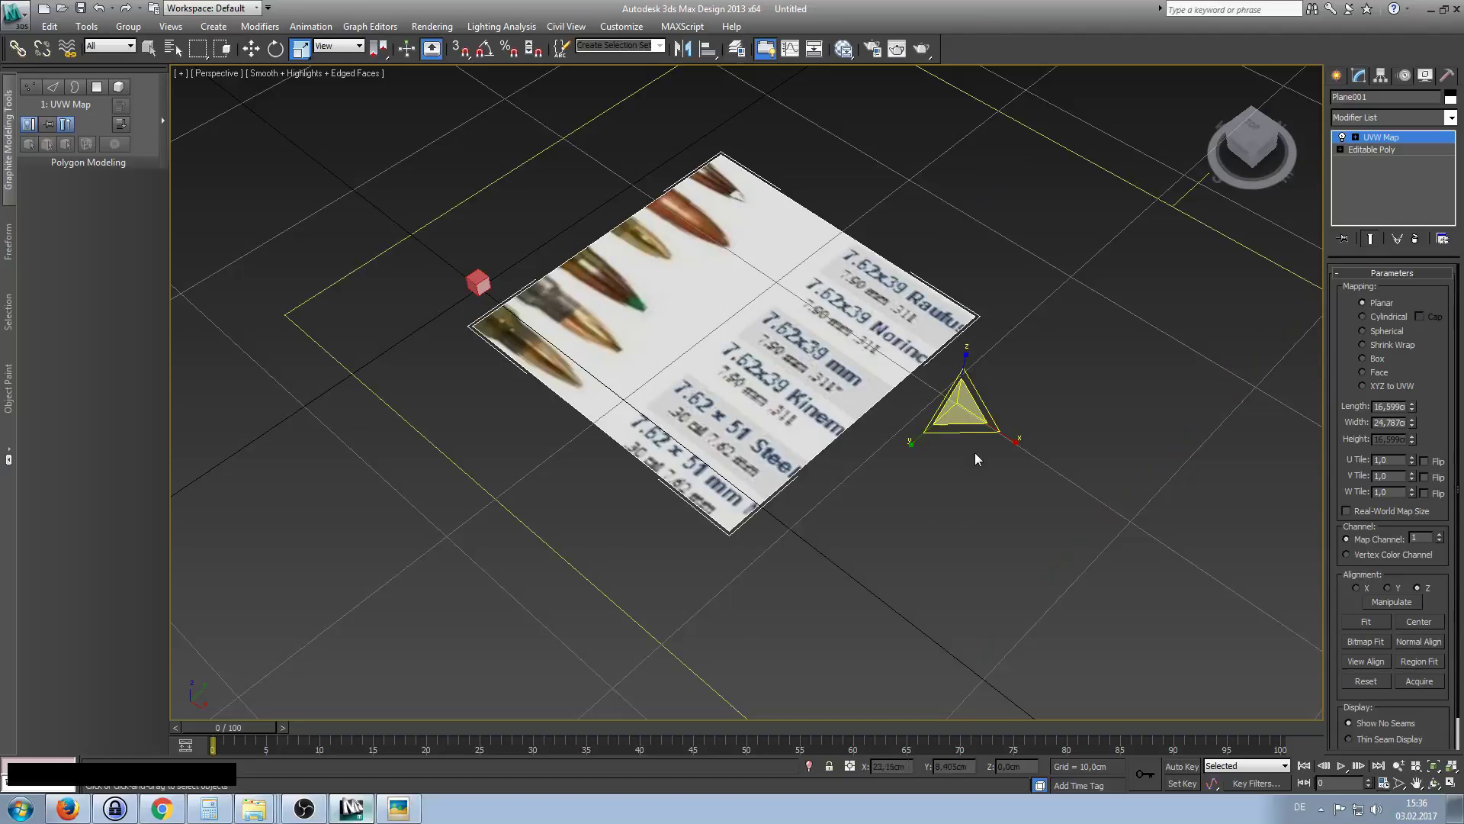
pyautogui.moveTo(908, 441); pyautogui.dragTo(779, 519)
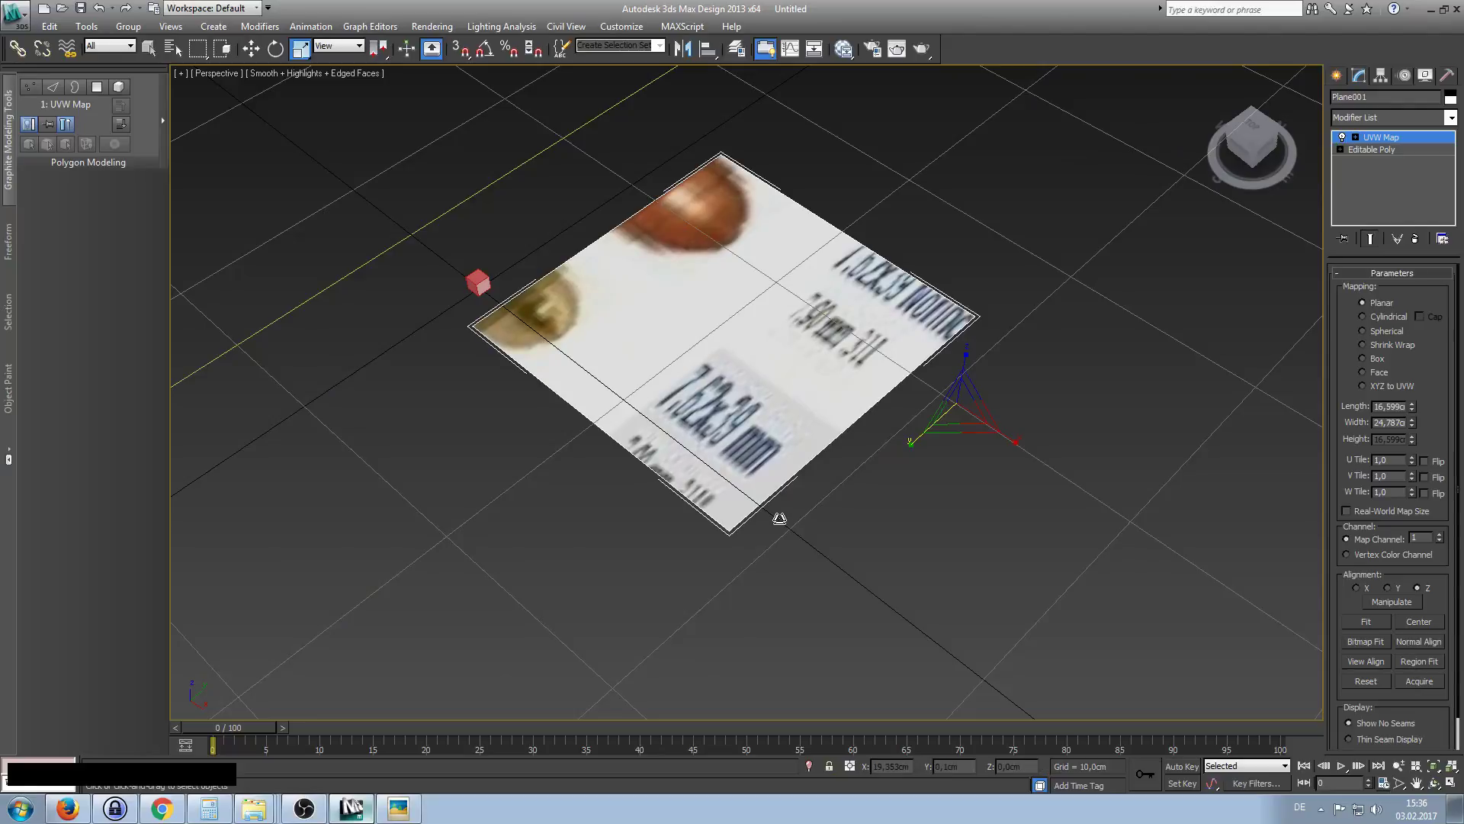
pyautogui.hotkey('ctrl', 'z')
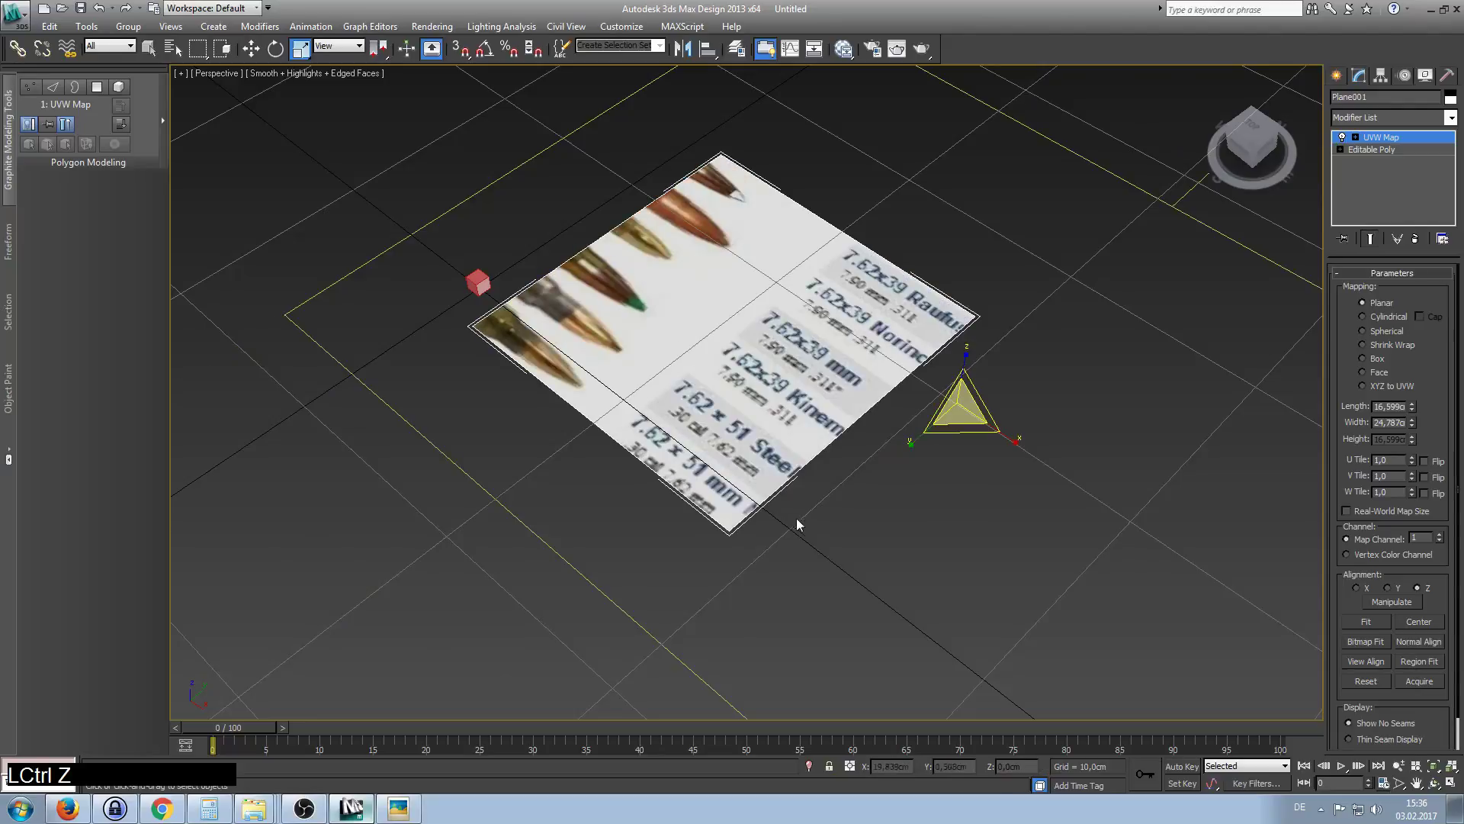
# Scale and move the UVW Map gizmo in the XY plane, then try moving it along Z and undo that move.
pyautogui.moveTo(958, 429); pyautogui.dragTo(1083, 412)
pyautogui.rightClick(967, 450)
pyautogui.click(987, 469)
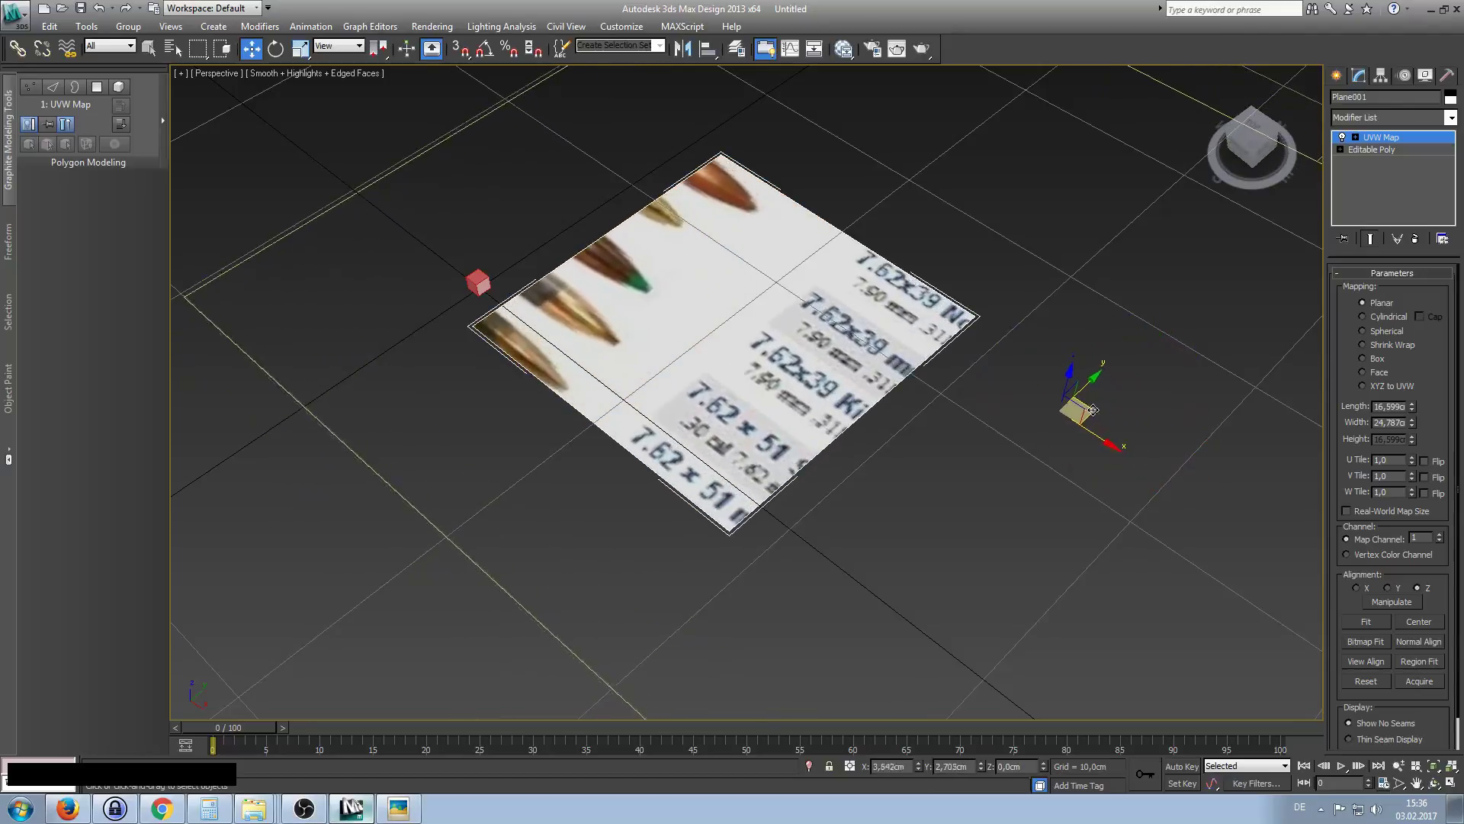
pyautogui.keyDown('alt'); pyautogui.moveTo(1127, 480); pyautogui.dragTo(1080, 437, button='middle'); pyautogui.keyUp('alt')
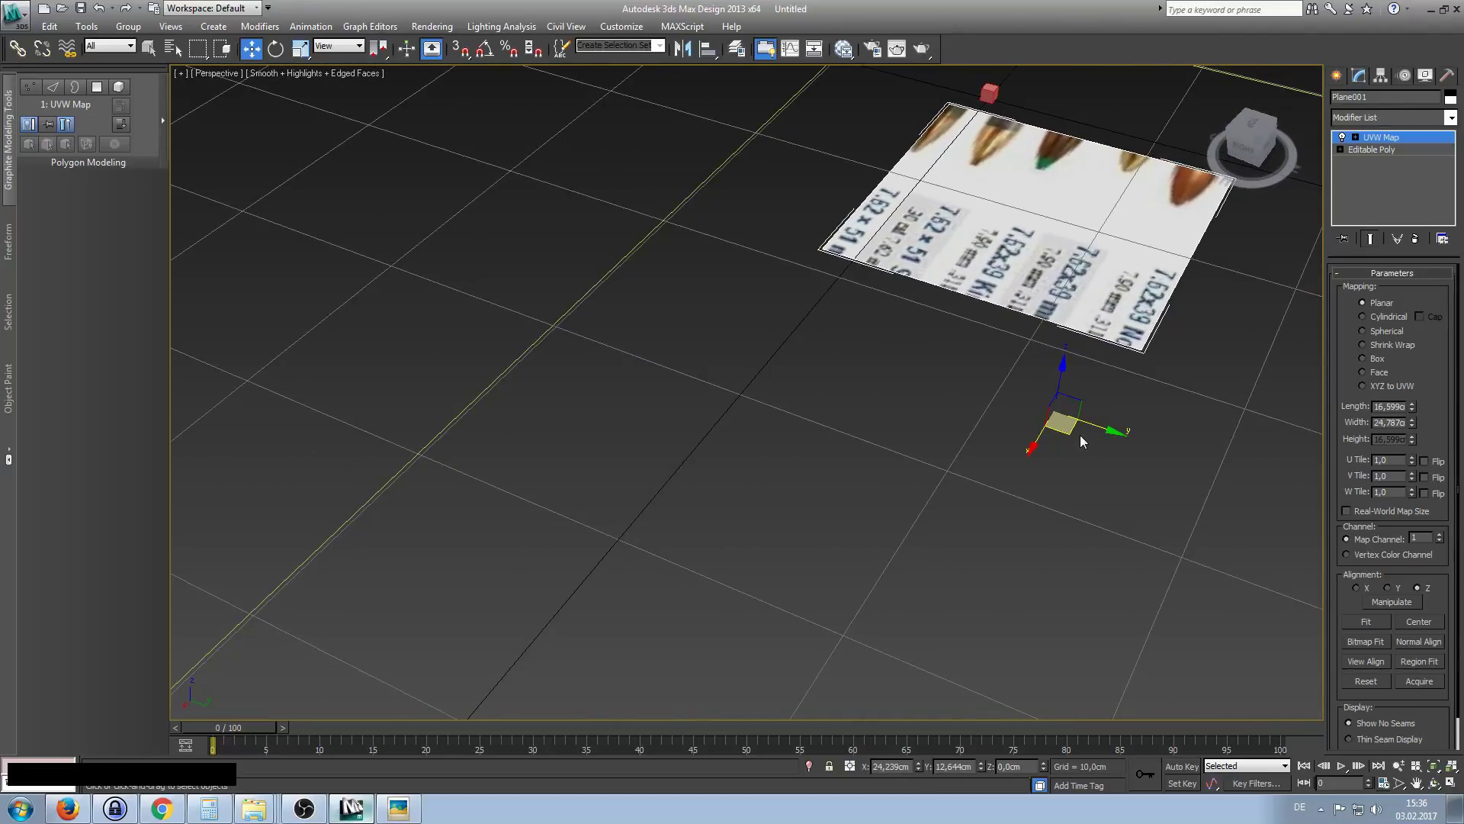
pyautogui.moveTo(1066, 385); pyautogui.dragTo(1026, 344)
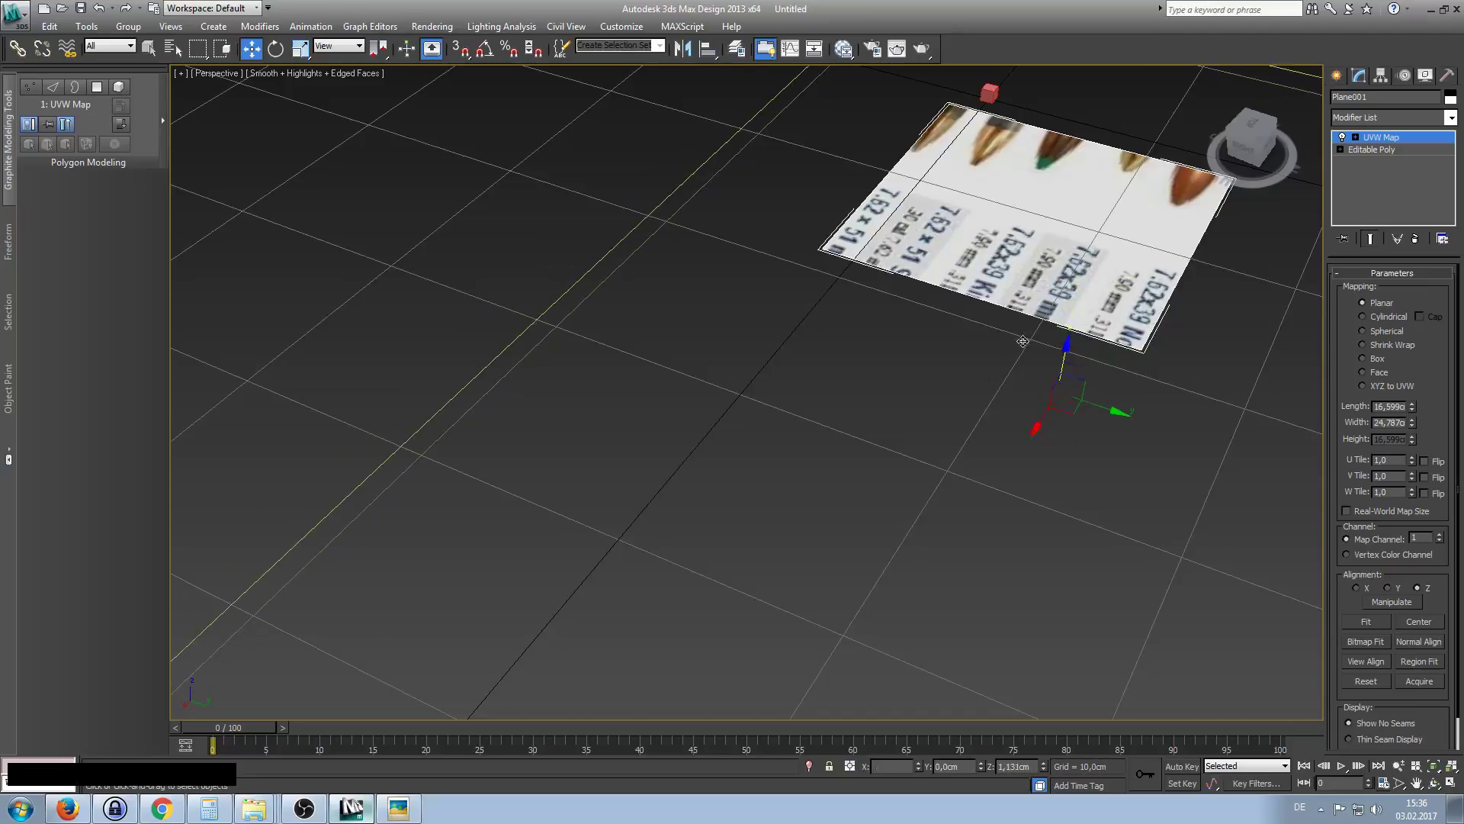
pyautogui.hotkey('ctrl', 'z')
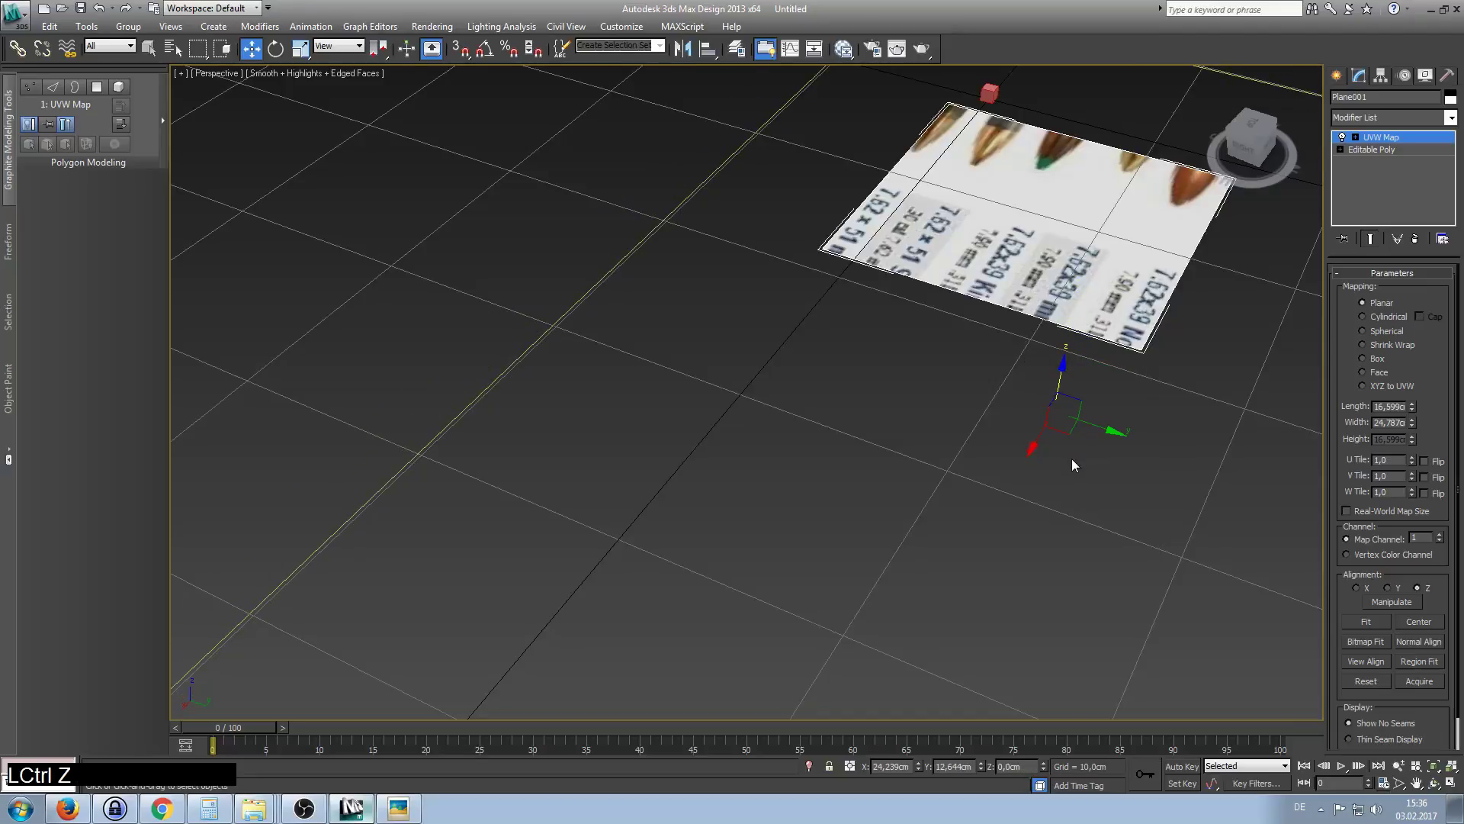
# Move the UVW Map gizmo in the XY plane until the cartridges fill the plane without their text labels.
pyautogui.moveTo(1071, 433); pyautogui.dragTo(1070, 621)
pyautogui.rightClick(1071, 641)
pyautogui.click(1091, 681)
pyautogui.rightClick(1068, 645)
pyautogui.click(1080, 660)
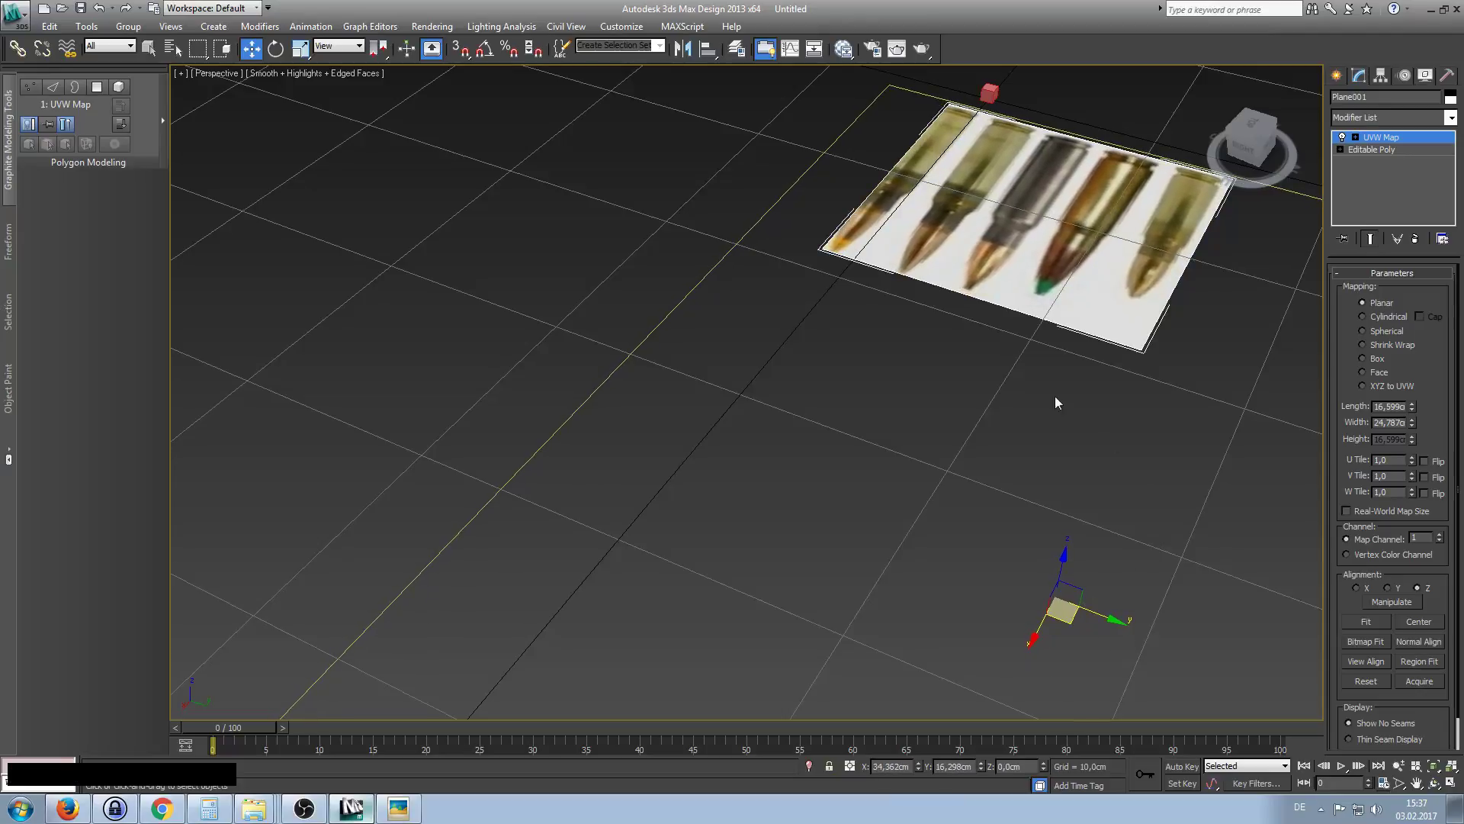
# Leave the gizmo level of the UVW Map modifier and lock the selection on the reference plane.
pyautogui.rightClick(678, 219)
pyautogui.click(671, 205)
pyautogui.press('space')
pyautogui.moveTo(794, 350); pyautogui.dragTo(756, 379, button='middle')
pyautogui.click(860, 281)
pyautogui.press('space')
pyautogui.moveTo(842, 367); pyautogui.dragTo(882, 392, button='middle')
pyautogui.keyDown('alt'); pyautogui.moveTo(777, 387); pyautogui.dragTo(1143, 339, button='middle'); pyautogui.keyUp('alt')
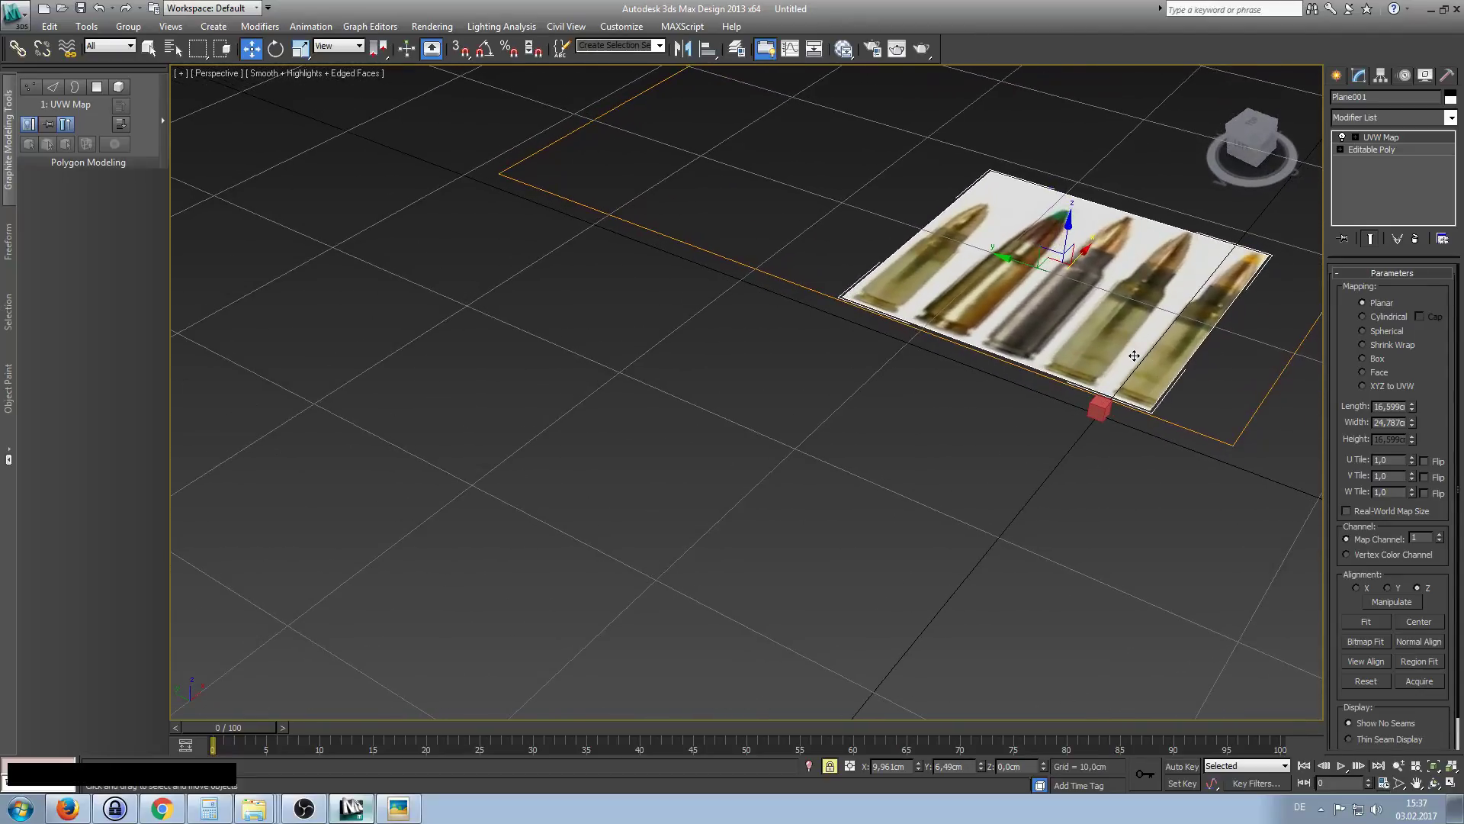
pyautogui.keyDown('alt'); pyautogui.moveTo(1090, 409); pyautogui.dragTo(910, 353, button='middle'); pyautogui.keyUp('alt')
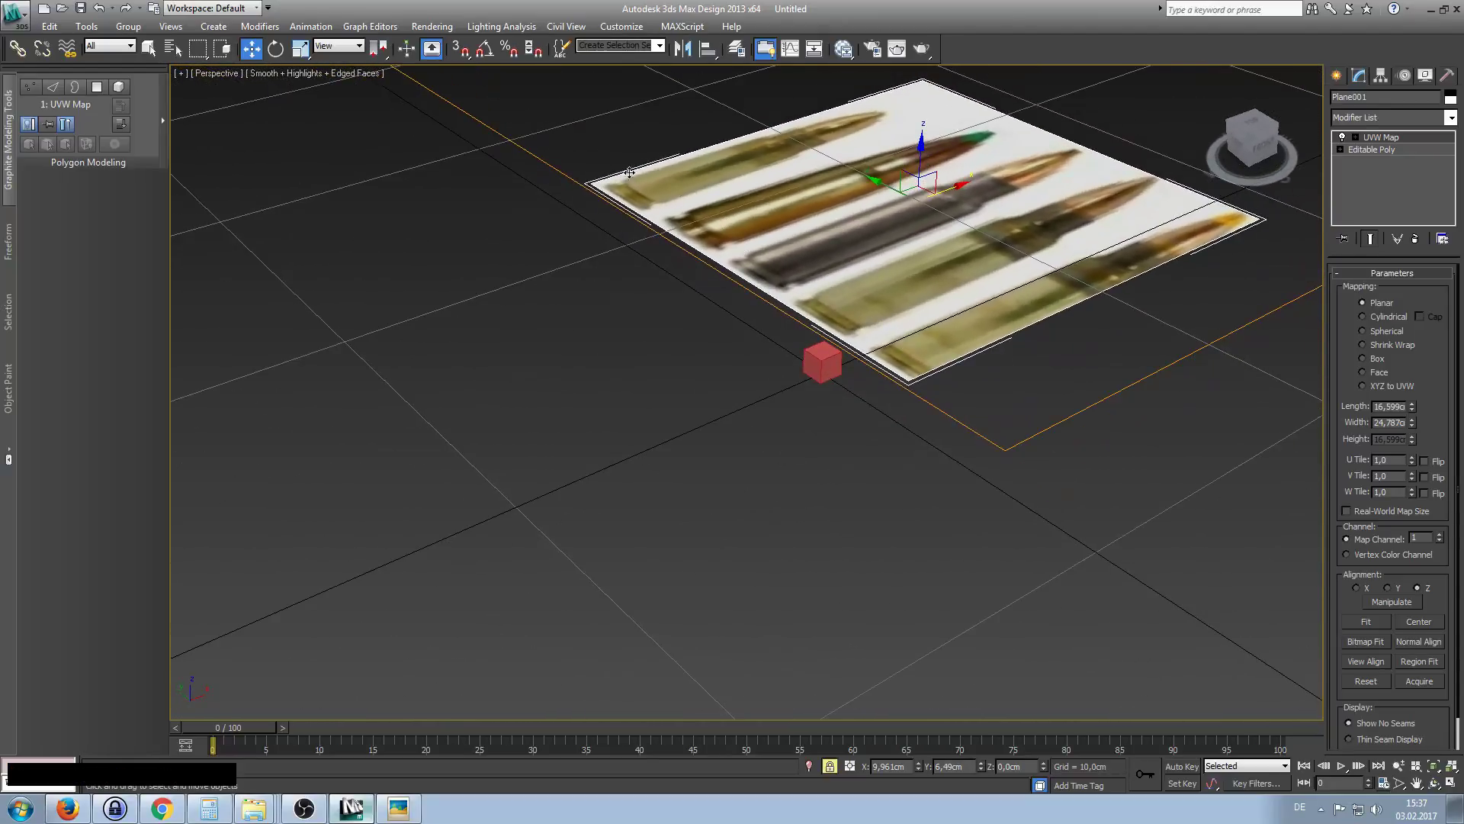
# Try rotating the reference plane freehand by about -91 degrees around the Y axis, and undo the rotation.
pyautogui.rightClick(896, 230)
pyautogui.click(906, 256)
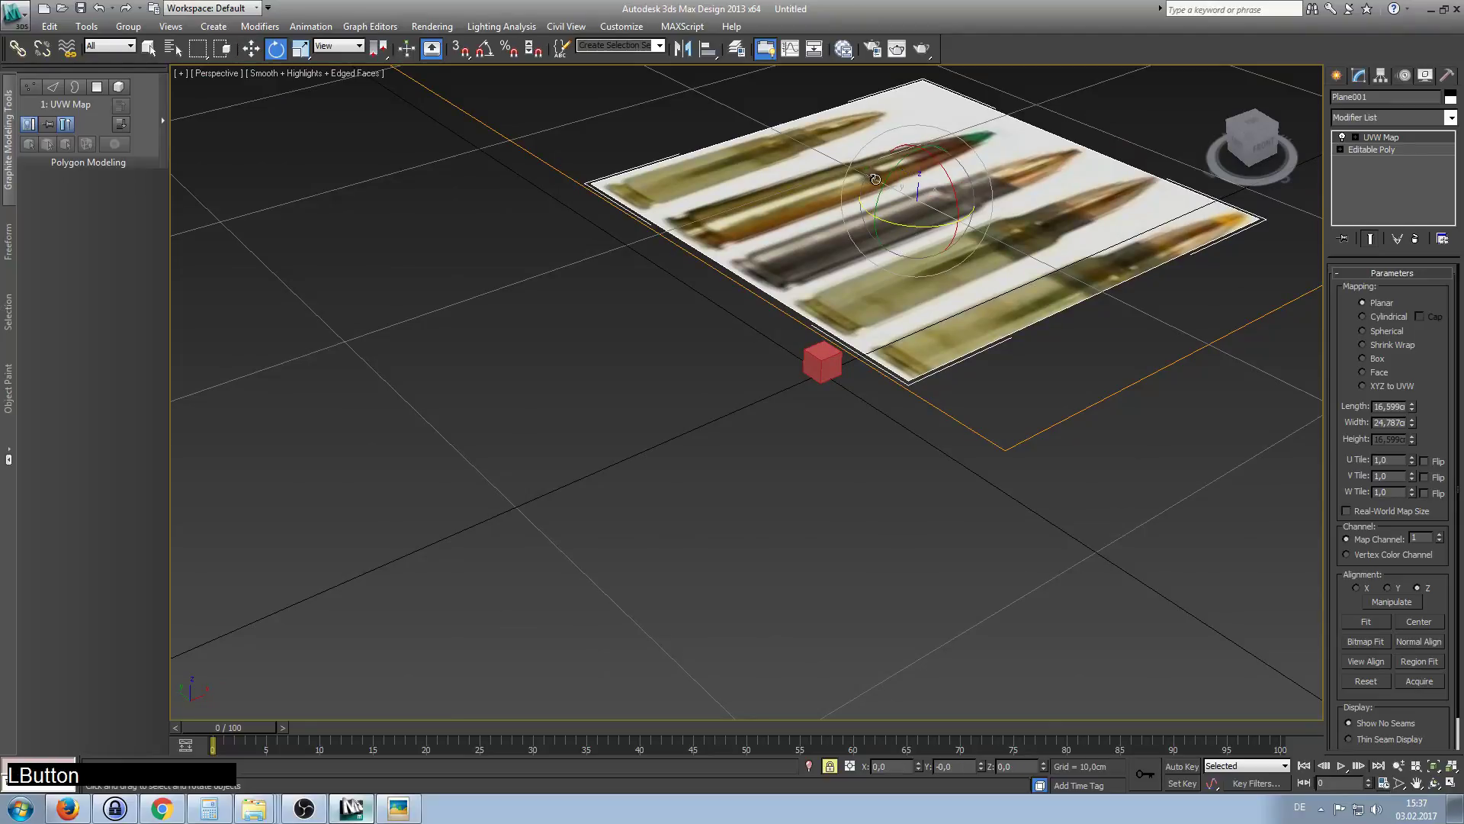
pyautogui.keyDown('alt'); pyautogui.moveTo(897, 173); pyautogui.dragTo(904, 284, button='middle'); pyautogui.keyUp('alt')
pyautogui.moveTo(862, 223)
pyautogui.mouseDown()
pyautogui.moveTo(854, 211)
pyautogui.moveTo(914, 176)
pyautogui.moveTo(915, 321)
pyautogui.moveTo(915, 194)
pyautogui.moveTo(917, 280)
pyautogui.moveTo(861, 238)
pyautogui.mouseUp()
pyautogui.moveTo(849, 240); pyautogui.dragTo(812, 282)
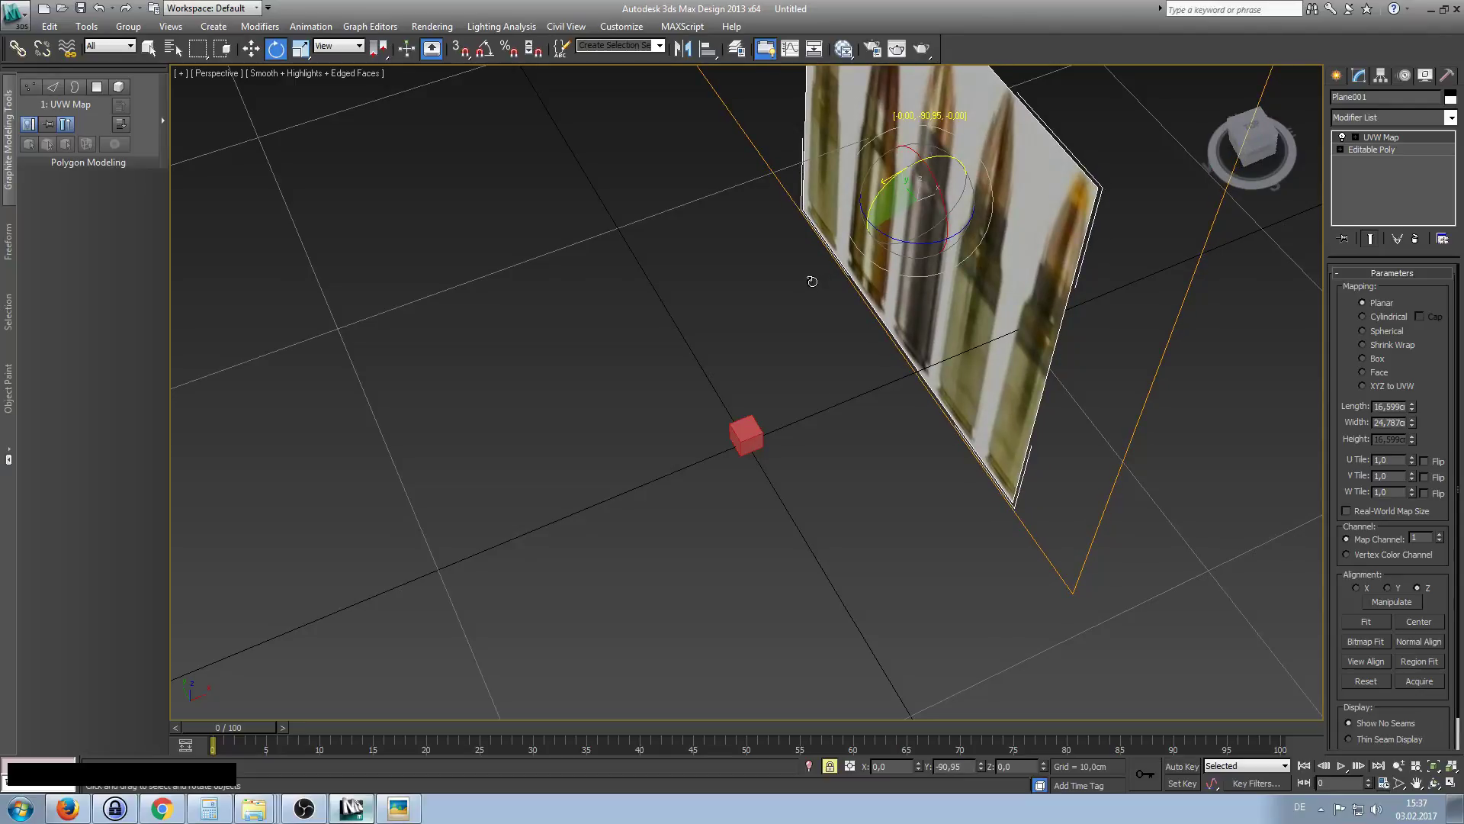
pyautogui.moveTo(813, 281); pyautogui.dragTo(813, 281)
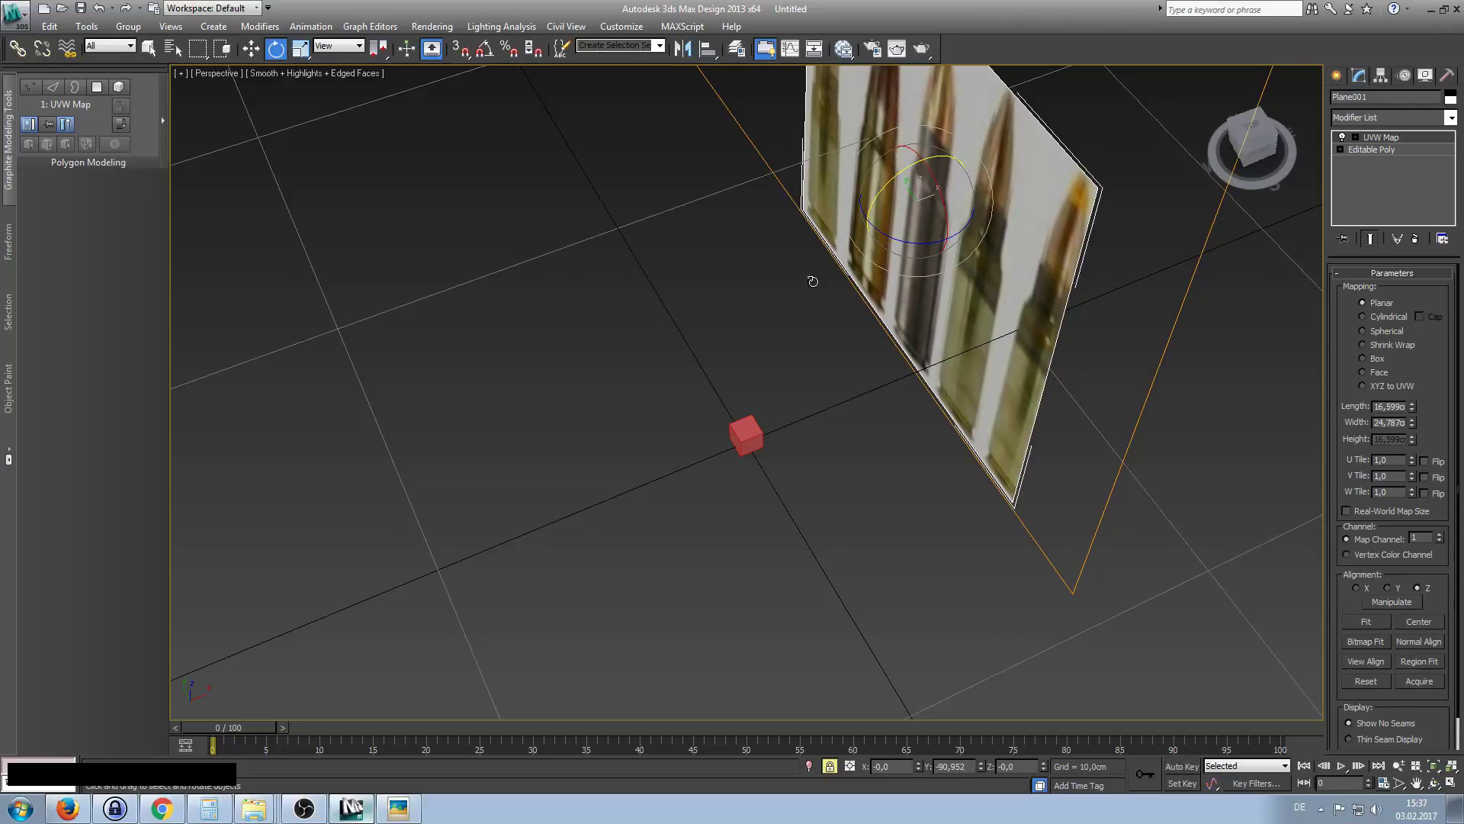
pyautogui.hotkey('ctrl', 'z')
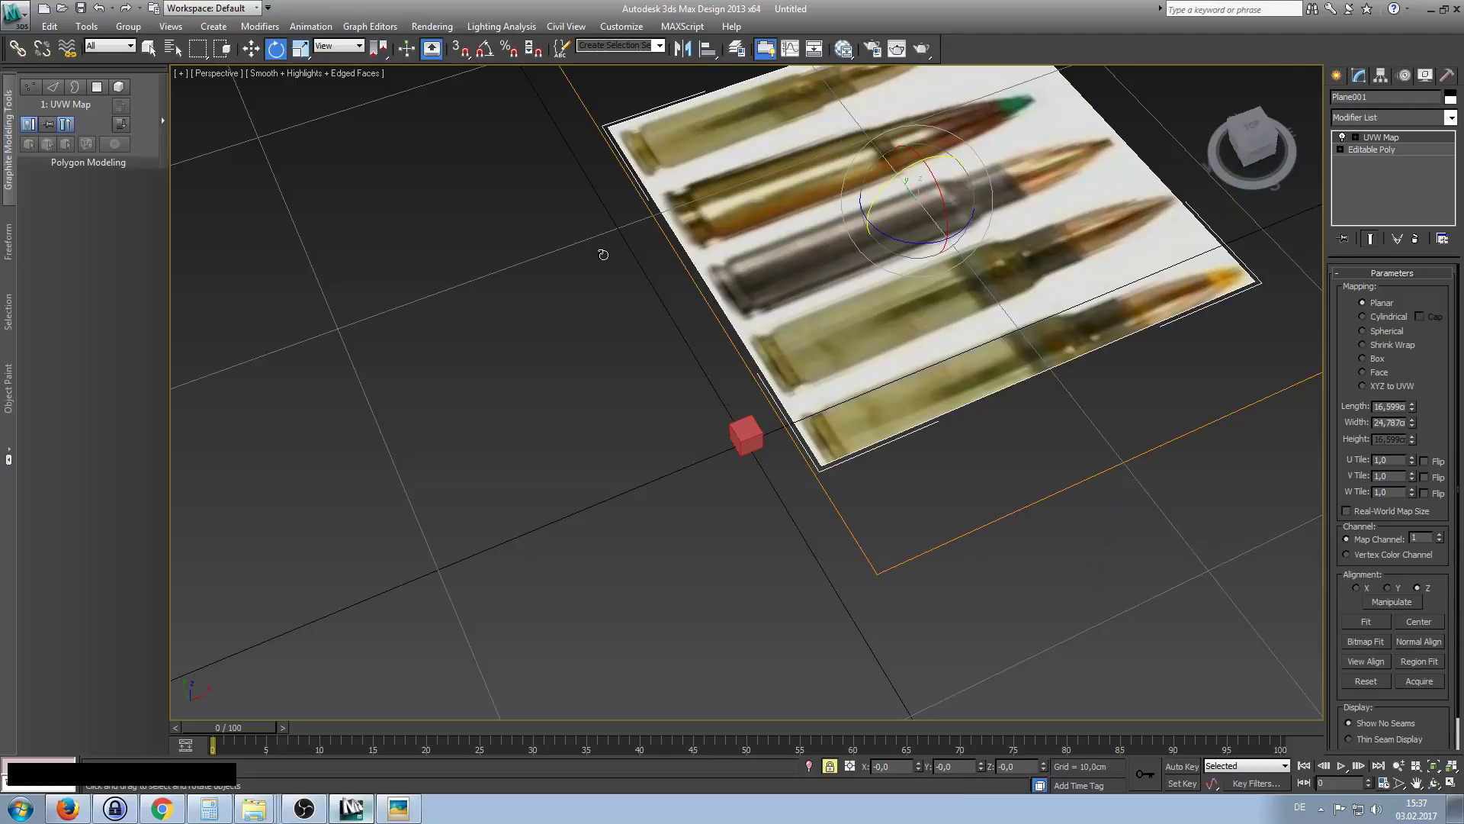
# Turn on angle snap and rotate the reference plane -90 degrees around the Y axis so it stands upright.
pyautogui.click(484, 50)
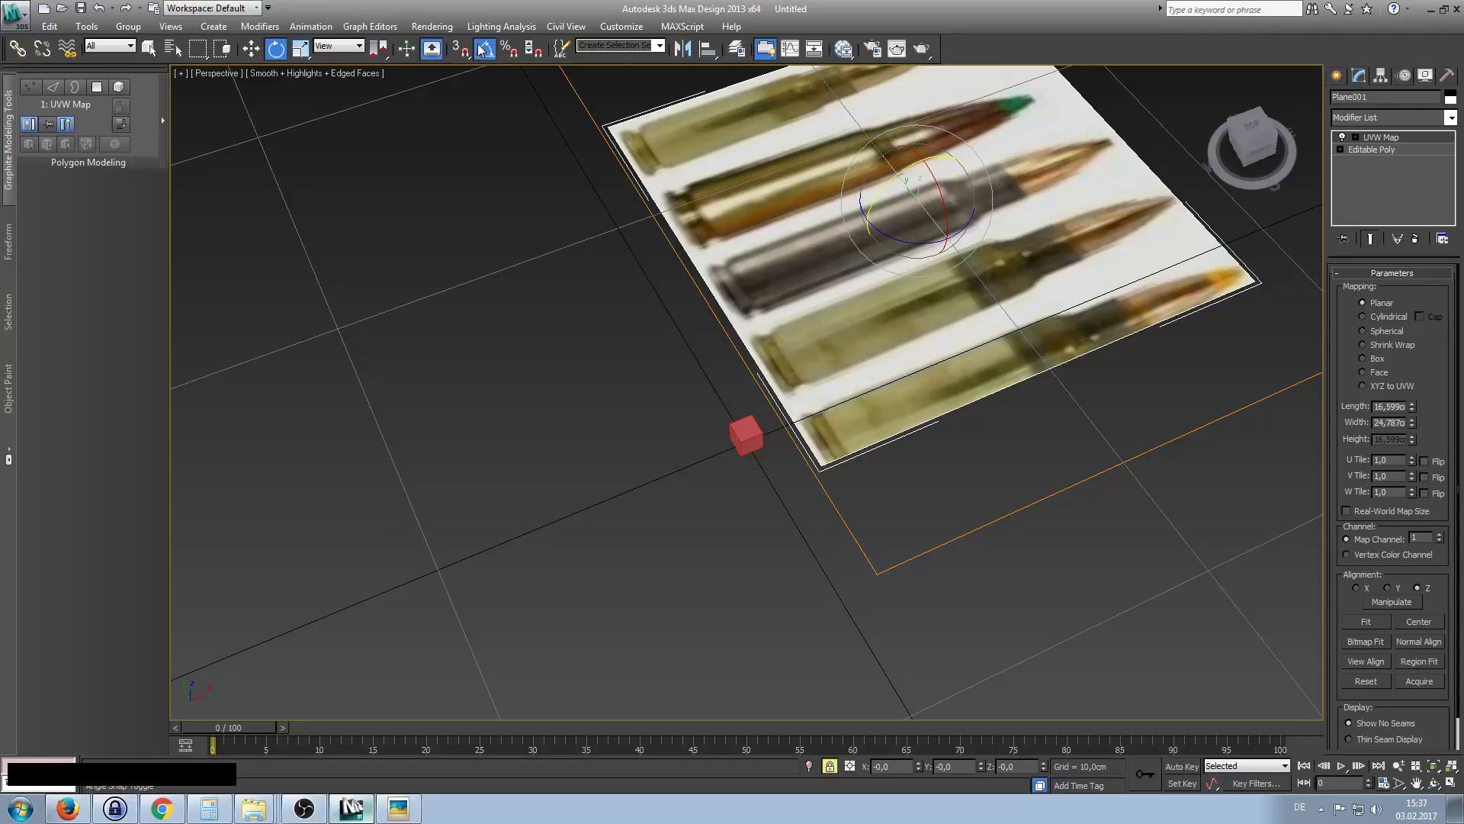
pyautogui.moveTo(902, 170); pyautogui.dragTo(841, 199)
pyautogui.moveTo(807, 336); pyautogui.dragTo(772, 289, button='middle')
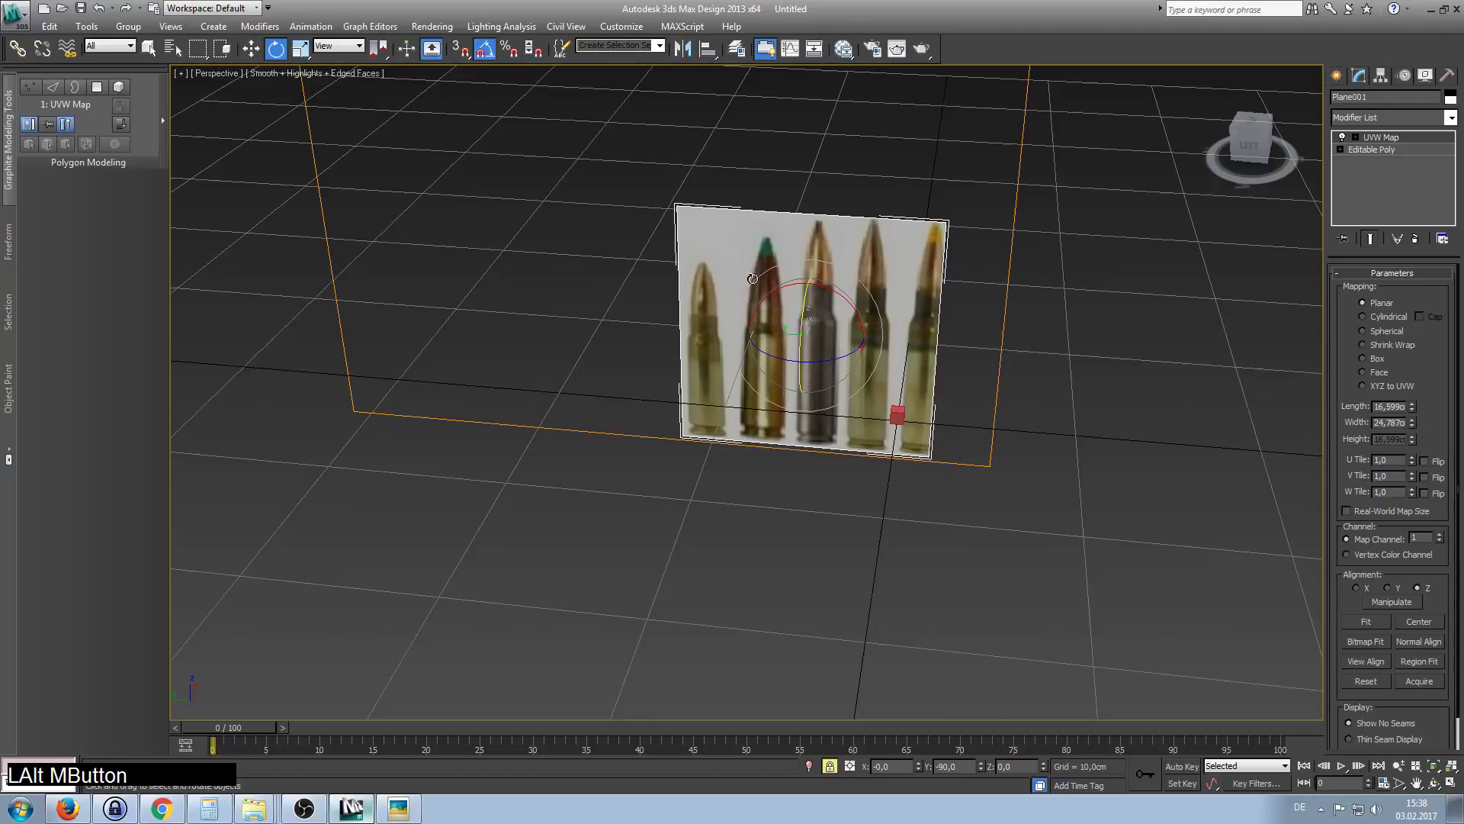
pyautogui.moveTo(794, 352)
pyautogui.keyDown('alt'); pyautogui.mouseDown(button='middle')
pyautogui.moveTo(766, 352)
pyautogui.moveTo(770, 294)
pyautogui.moveTo(809, 353)
pyautogui.moveTo(838, 333)
pyautogui.moveTo(818, 349)
pyautogui.mouseUp(button='middle'); pyautogui.keyUp('alt')
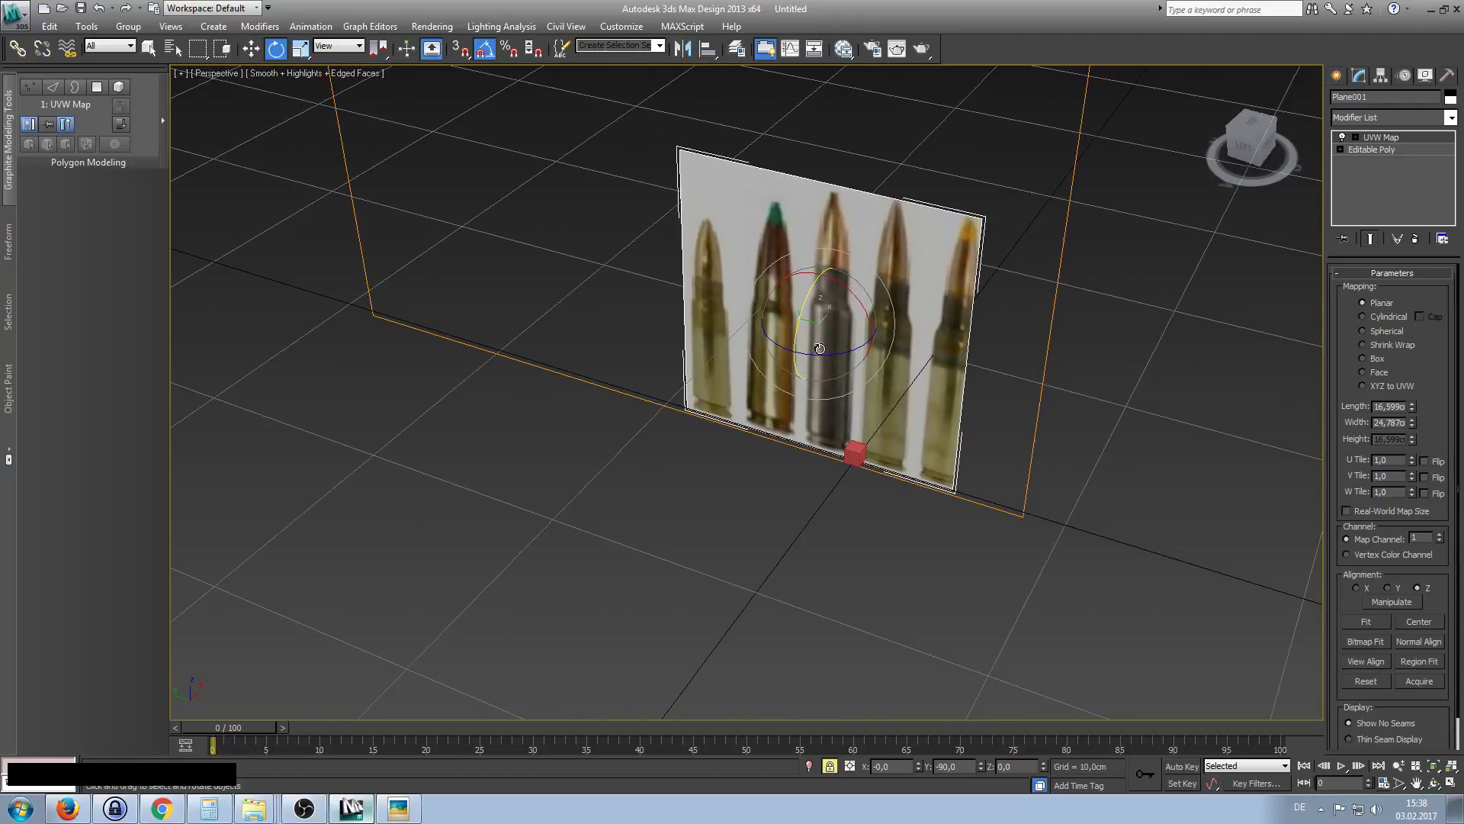
# Rotate the upright reference plane 90 degrees around the X axis so the cartridges lie horizontally, and activate the Move tool.
pyautogui.moveTo(852, 290); pyautogui.dragTo(893, 343)
pyautogui.rightClick(896, 346)
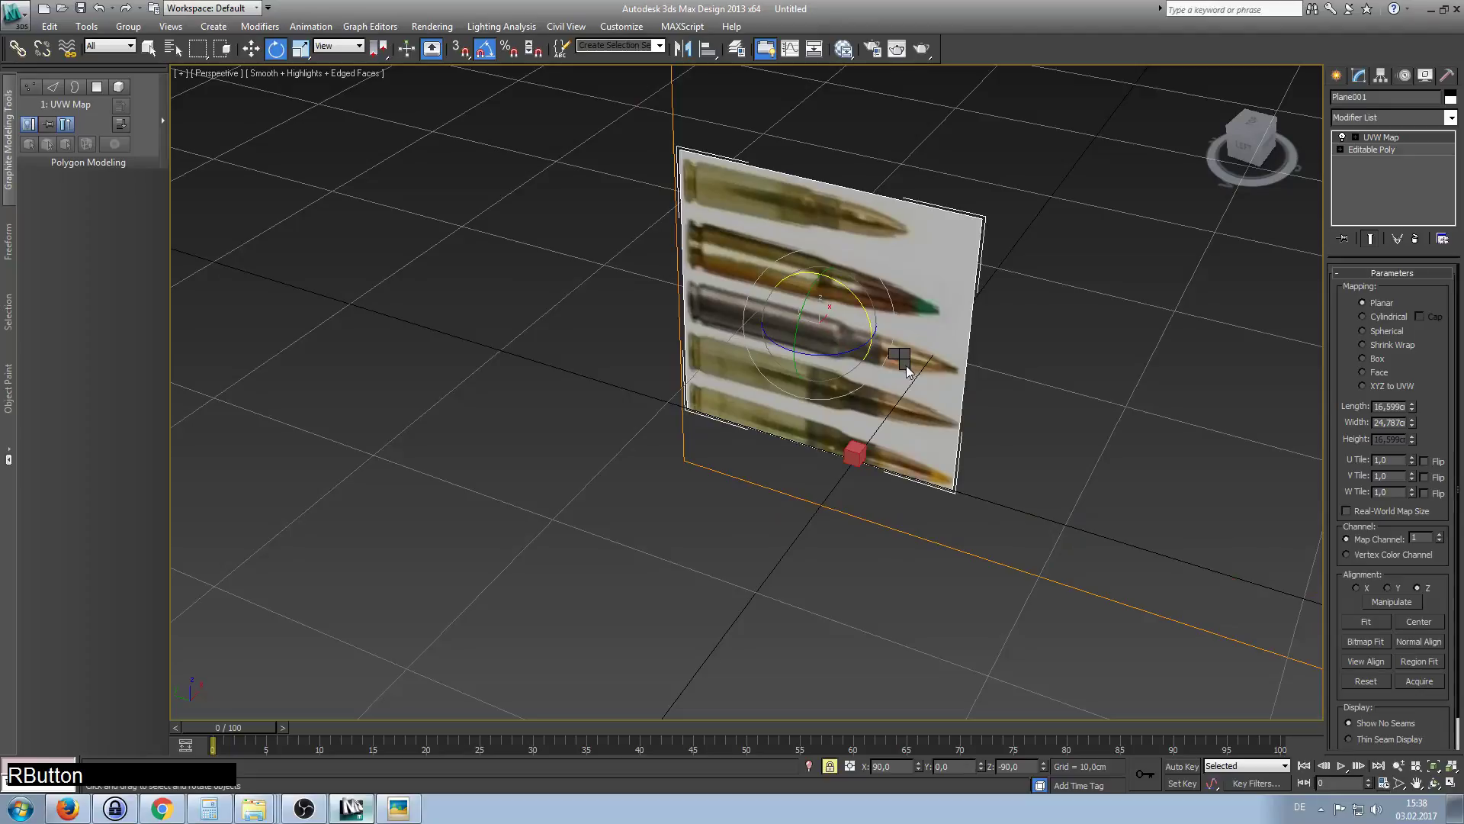
pyautogui.click(914, 365)
pyautogui.keyDown('alt'); pyautogui.moveTo(963, 450); pyautogui.dragTo(909, 380, button='middle'); pyautogui.keyUp('alt')
pyautogui.click(860, 375)
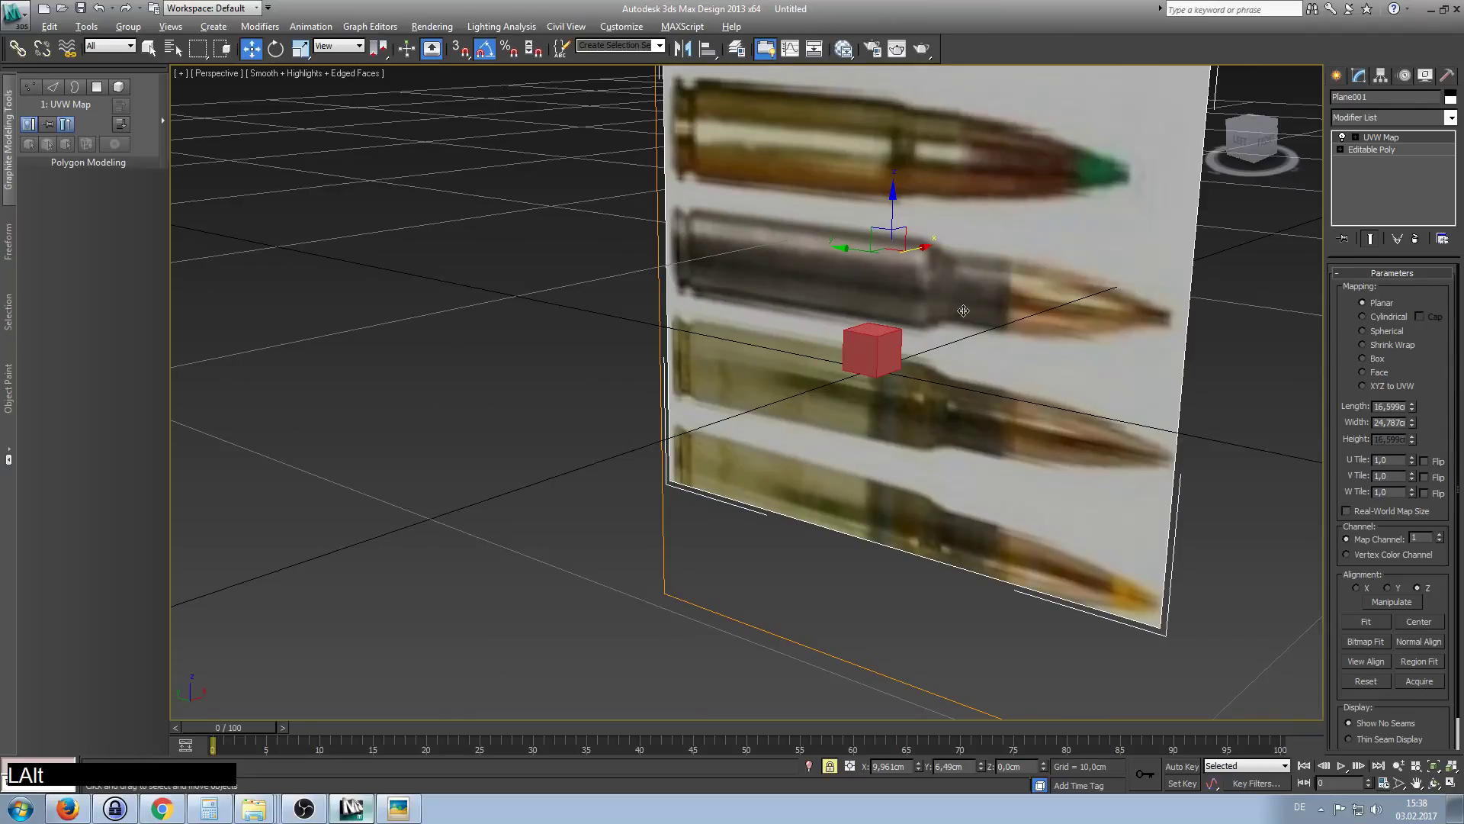
# Move the reference plane along the X axis to about 28.36 cm, behind the small red box, checking it from the left side.
pyautogui.keyDown('alt'); pyautogui.moveTo(961, 311); pyautogui.dragTo(1067, 252, button='middle'); pyautogui.keyUp('alt')
pyautogui.click(1245, 146)
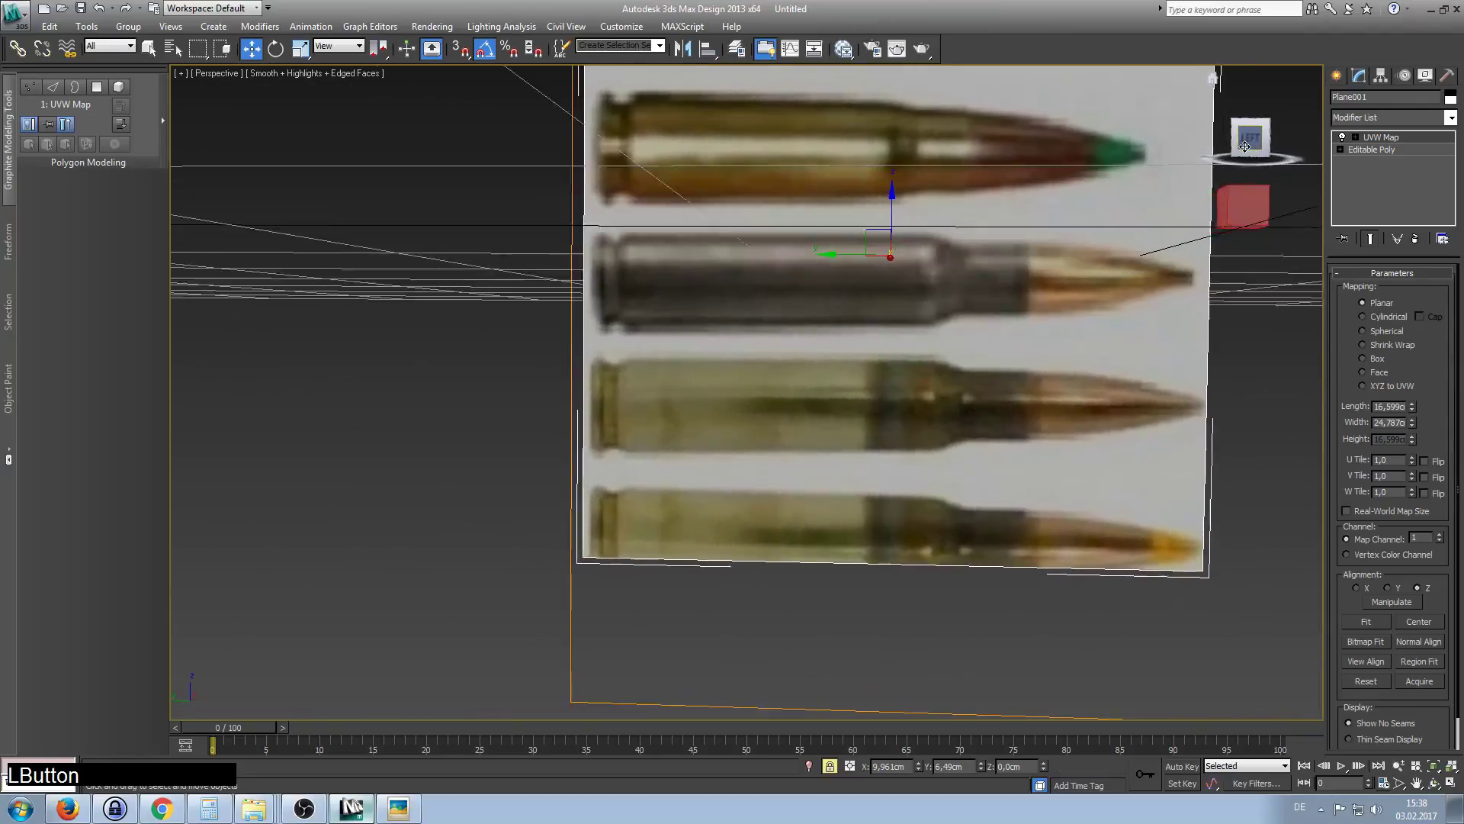
pyautogui.moveTo(1155, 225); pyautogui.dragTo(1072, 245, button='middle')
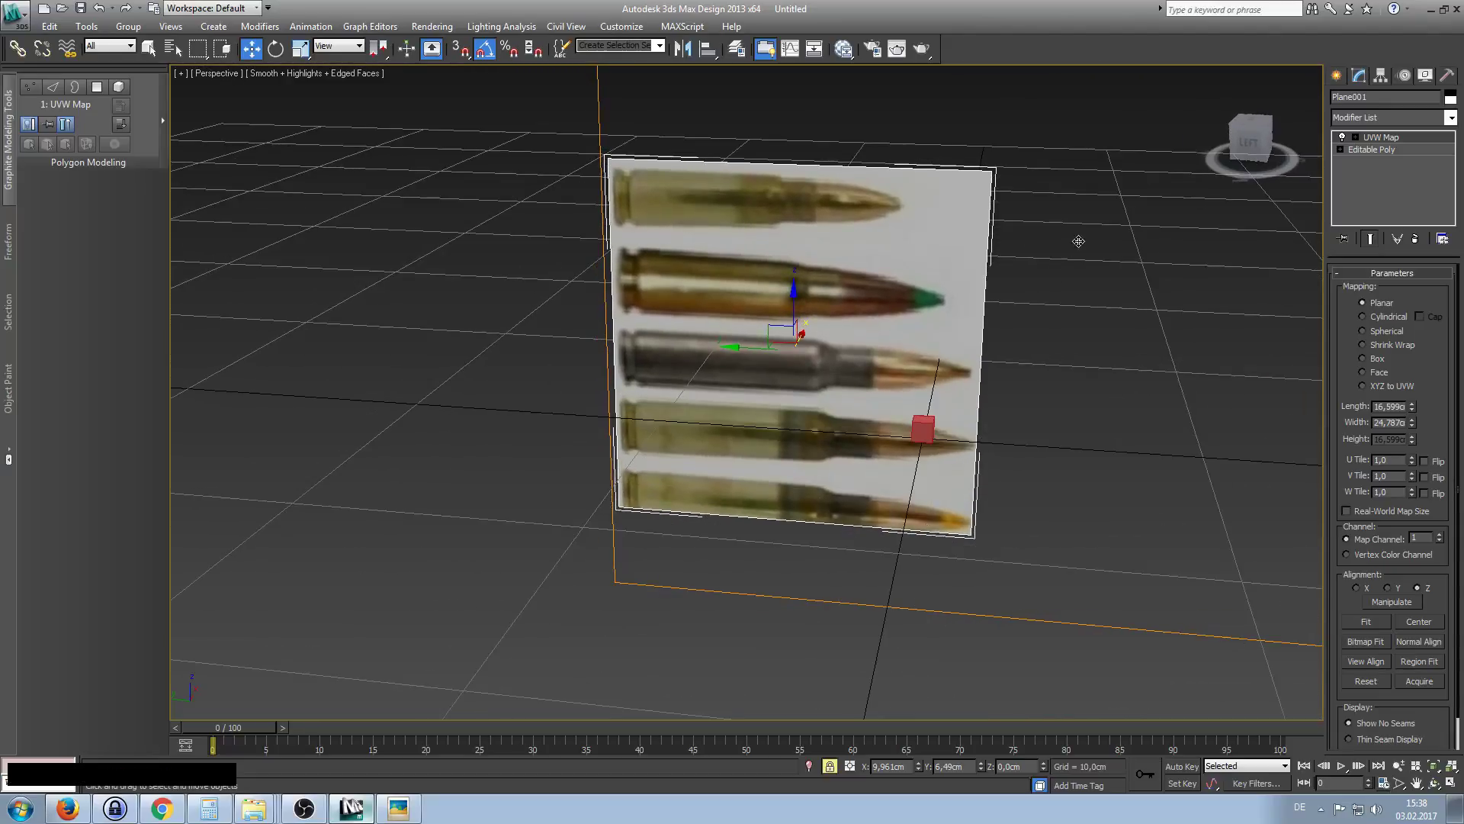
pyautogui.click(1249, 144)
pyautogui.moveTo(996, 344); pyautogui.dragTo(818, 411, button='middle')
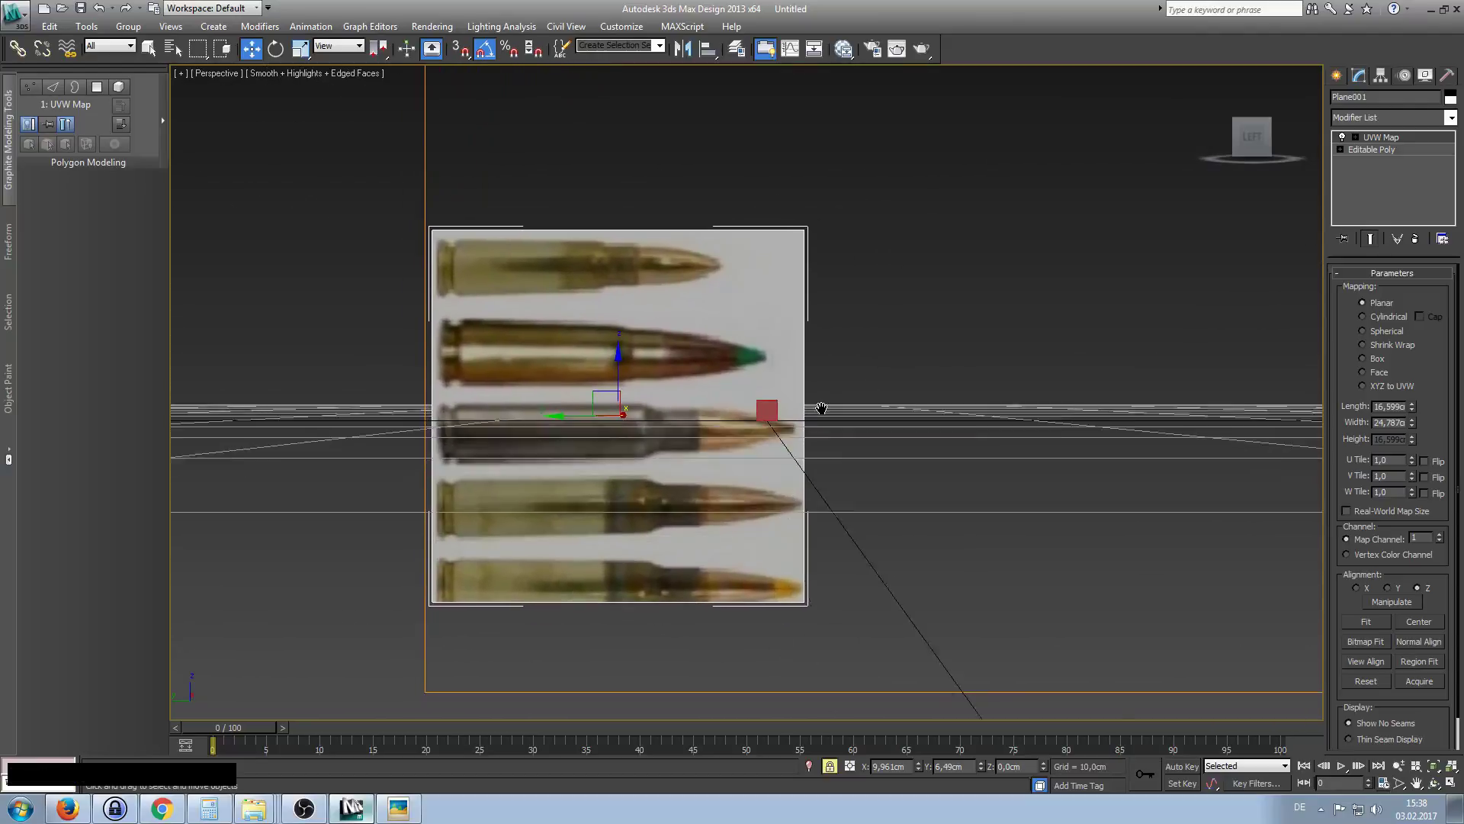
pyautogui.click(623, 407)
pyautogui.keyDown('alt'); pyautogui.moveTo(623, 406); pyautogui.dragTo(840, 389, button='middle'); pyautogui.keyUp('alt')
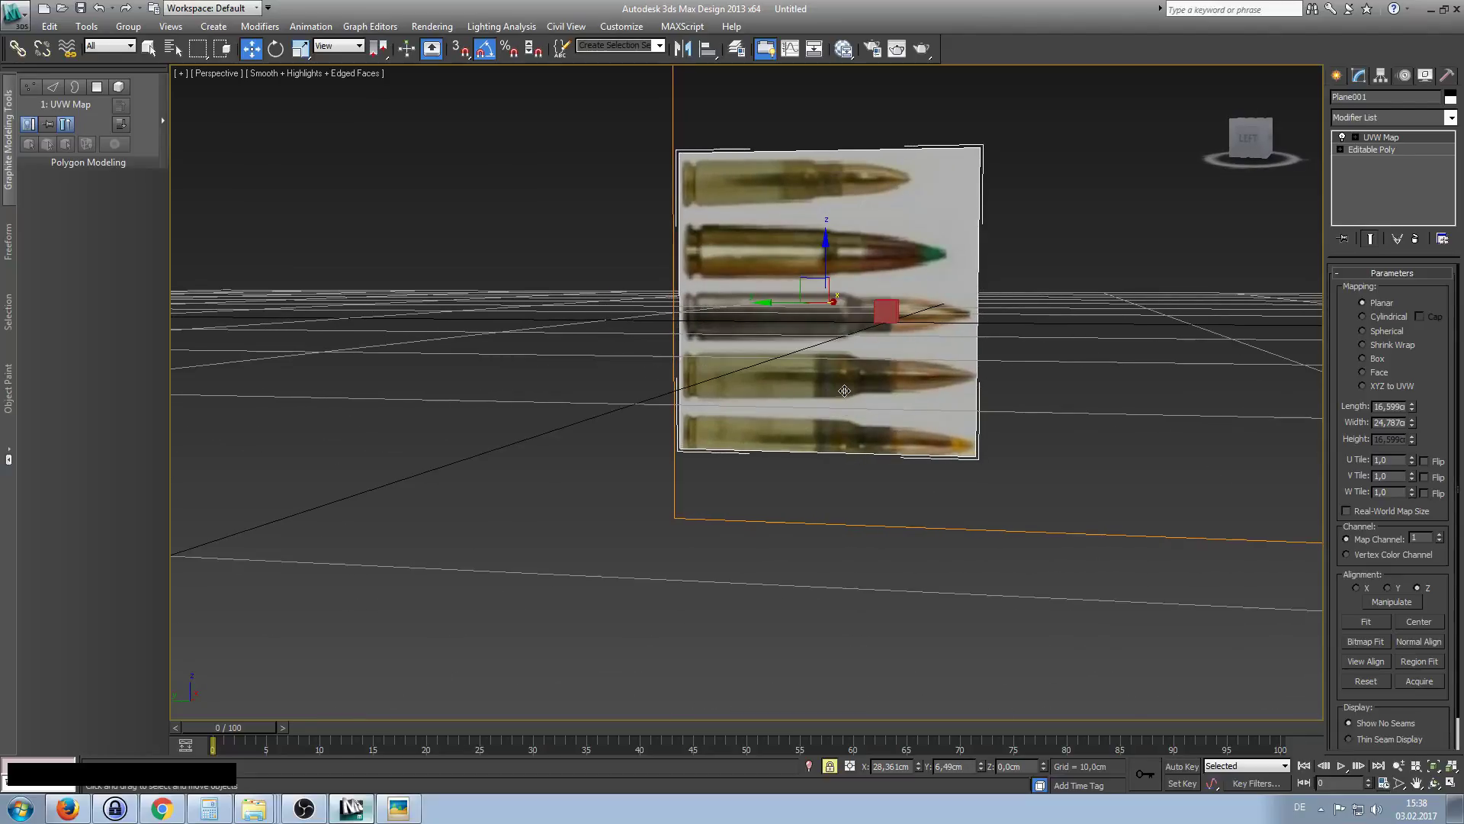
pyautogui.click(1251, 137)
pyautogui.moveTo(991, 308); pyautogui.dragTo(911, 380, button='middle')
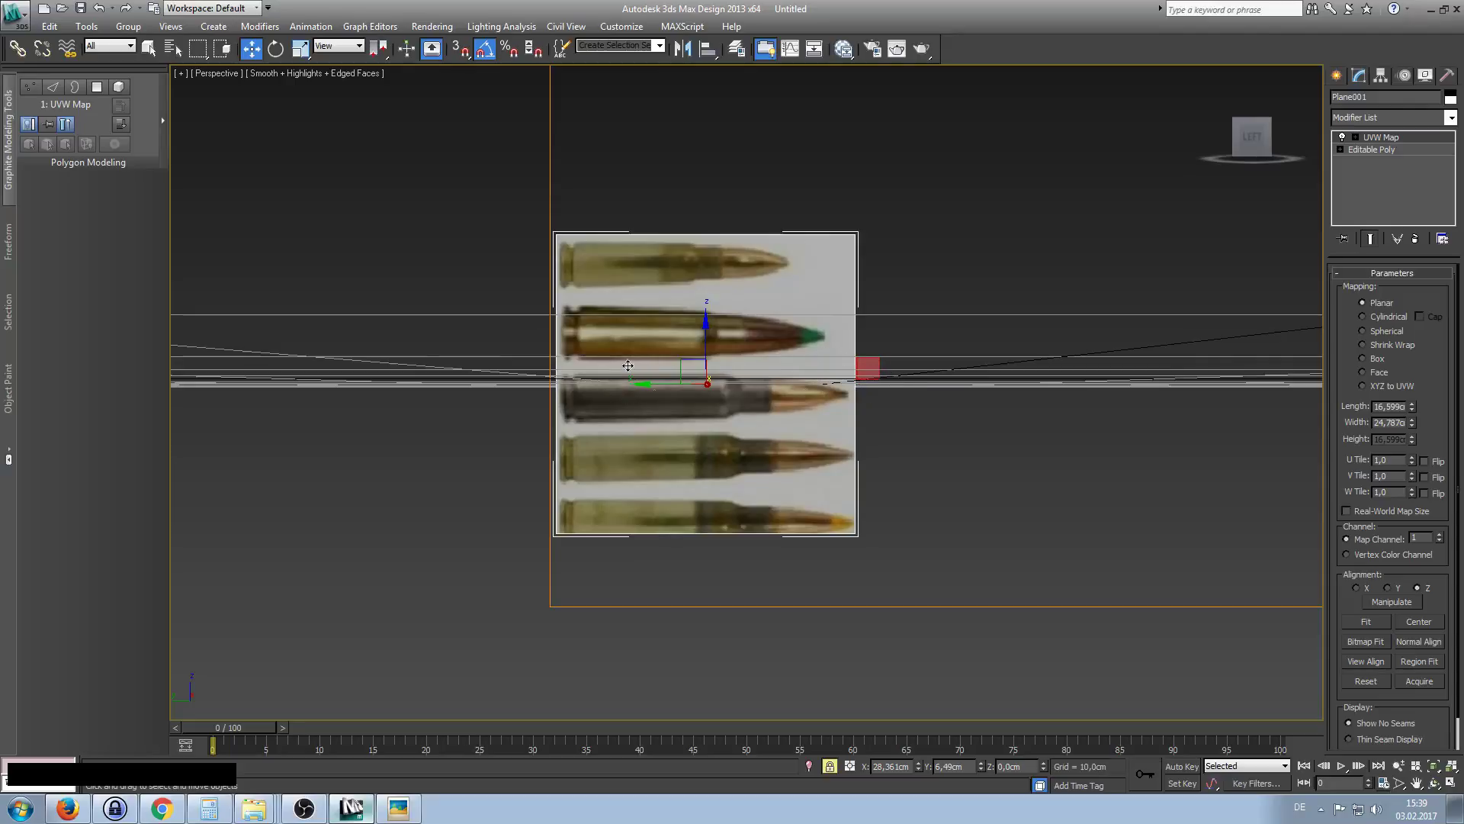
# Switch the perspective viewport to the orthographic Left view, framed on the reference plane.
pyautogui.keyDown('alt'); pyautogui.moveTo(654, 428); pyautogui.dragTo(786, 366, button='middle'); pyautogui.keyUp('alt')
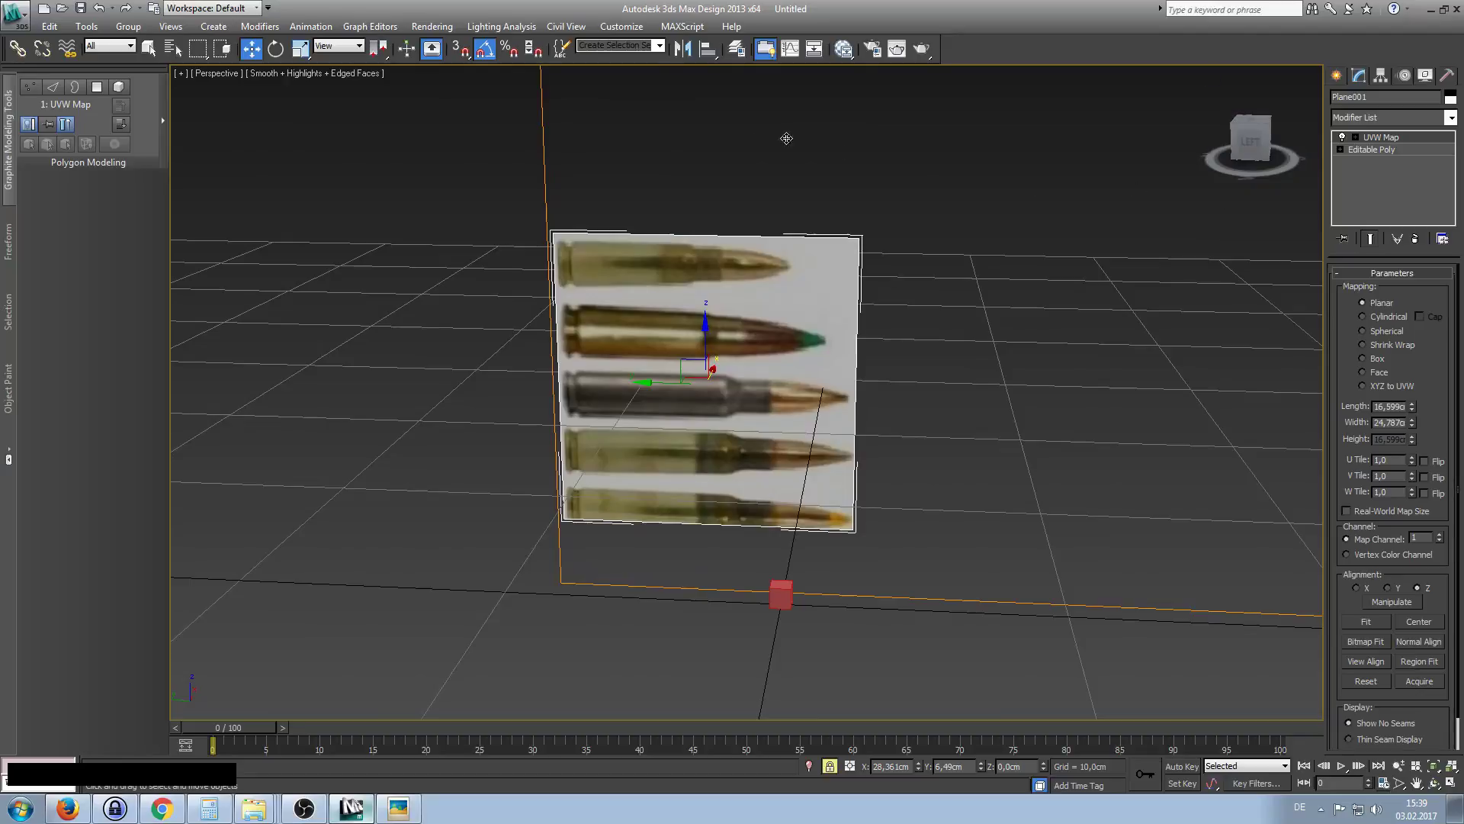
pyautogui.click(814, 167)
pyautogui.press('l')
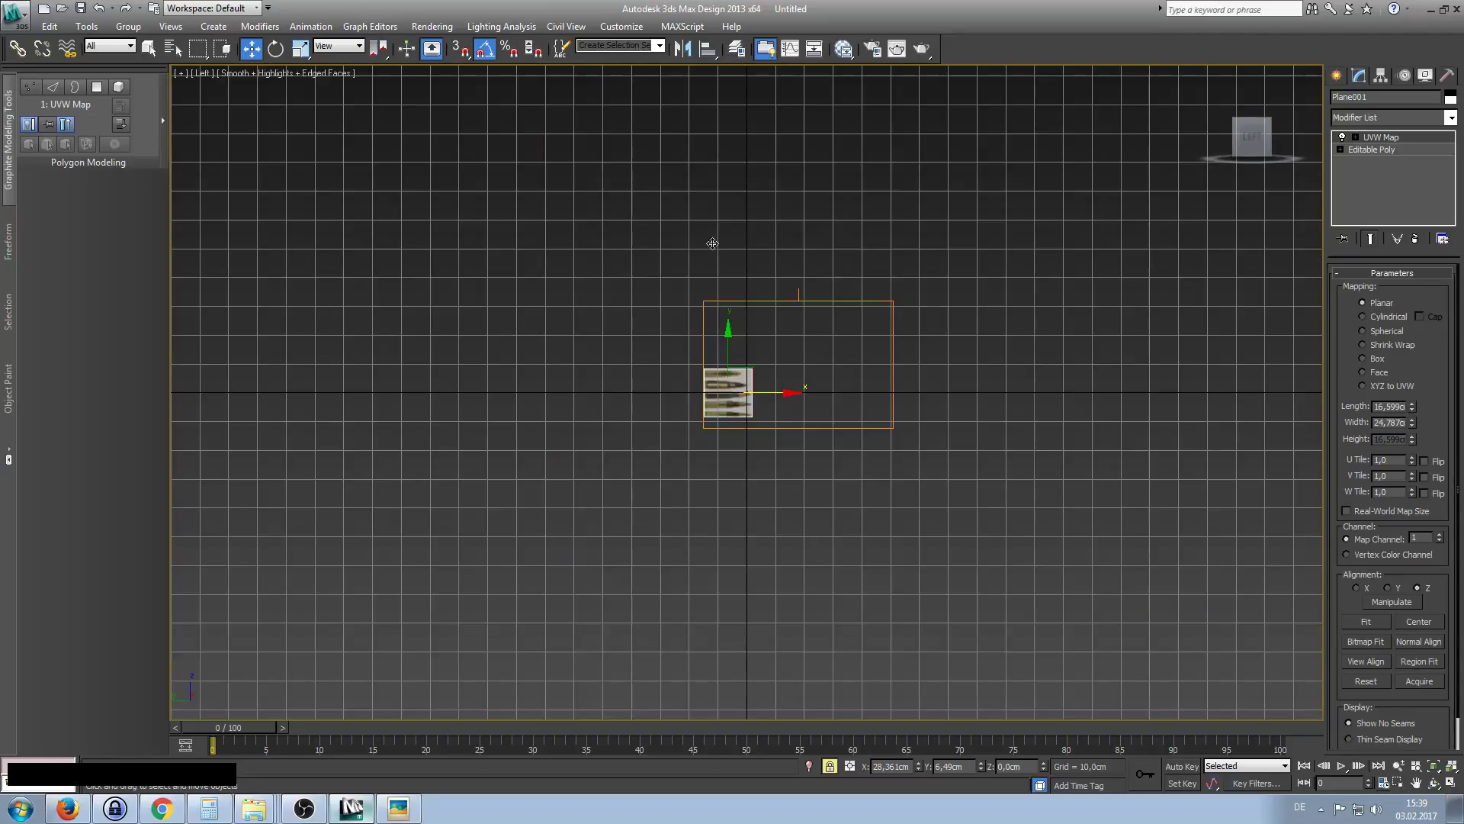
pyautogui.moveTo(770, 432); pyautogui.dragTo(713, 392, button='middle')
pyautogui.scroll(5, 719, 366)
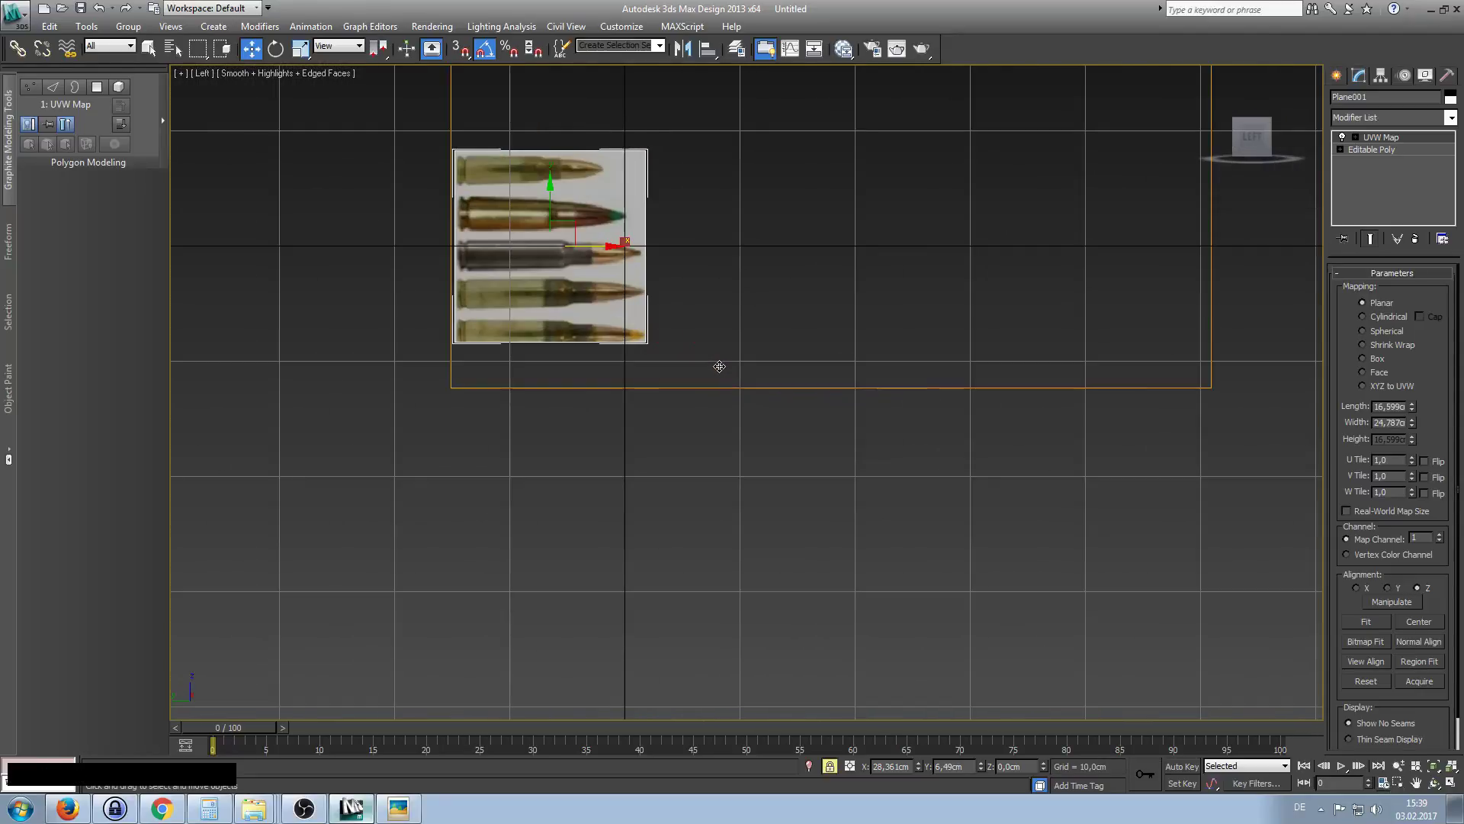
# Move the reference plane to about Y -2.19 cm and Z 0.8 cm so the grey cartridge lies behind the red box.
pyautogui.moveTo(626, 294); pyautogui.dragTo(709, 335, button='middle')
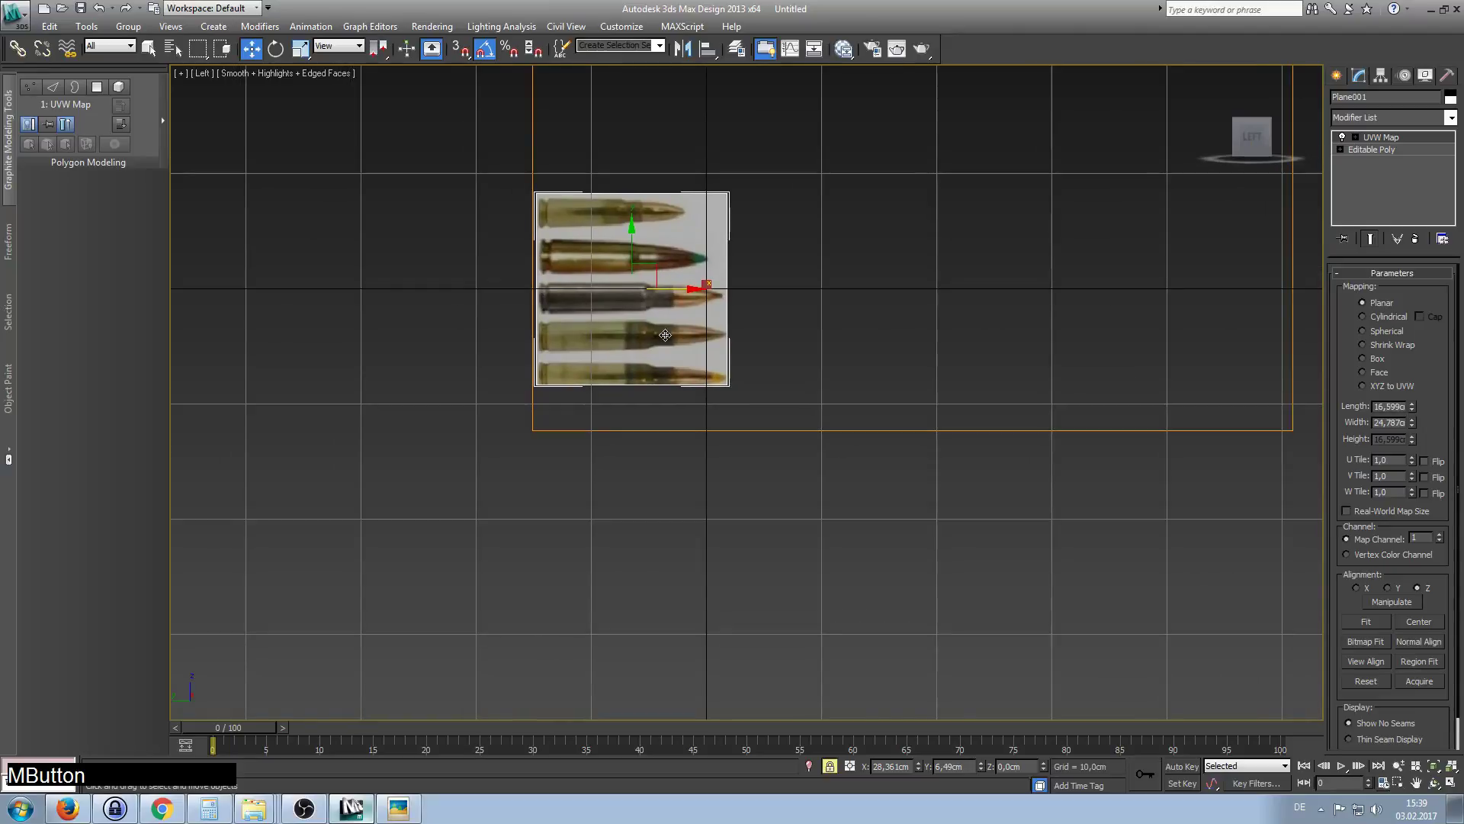
pyautogui.scroll(3, 653, 279)
pyautogui.moveTo(654, 279); pyautogui.dragTo(540, 452, button='middle')
pyautogui.scroll(5, 775, 343)
pyautogui.moveTo(741, 350); pyautogui.dragTo(970, 391, button='middle')
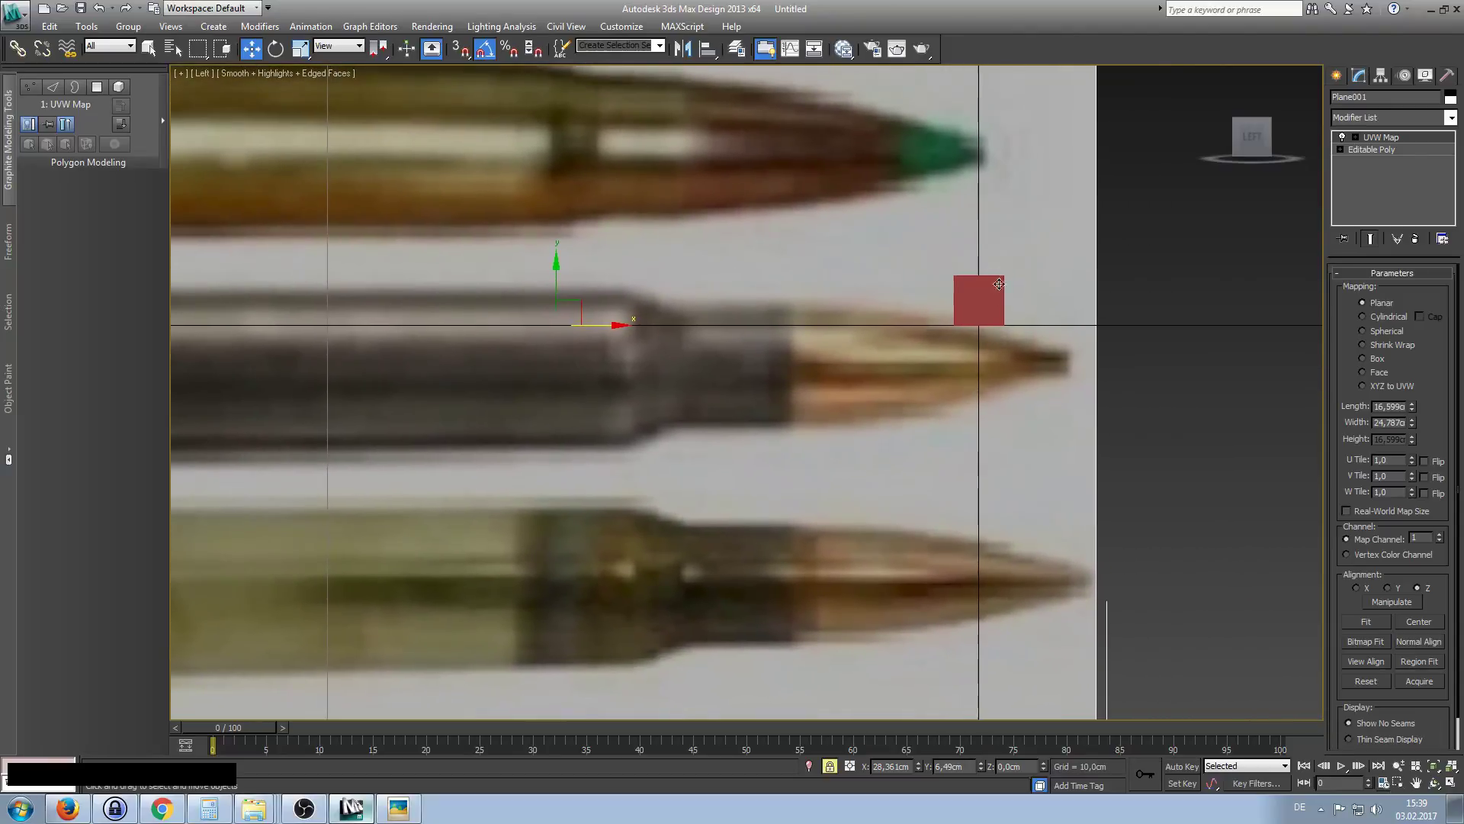
pyautogui.moveTo(819, 427); pyautogui.dragTo(870, 445, button='middle')
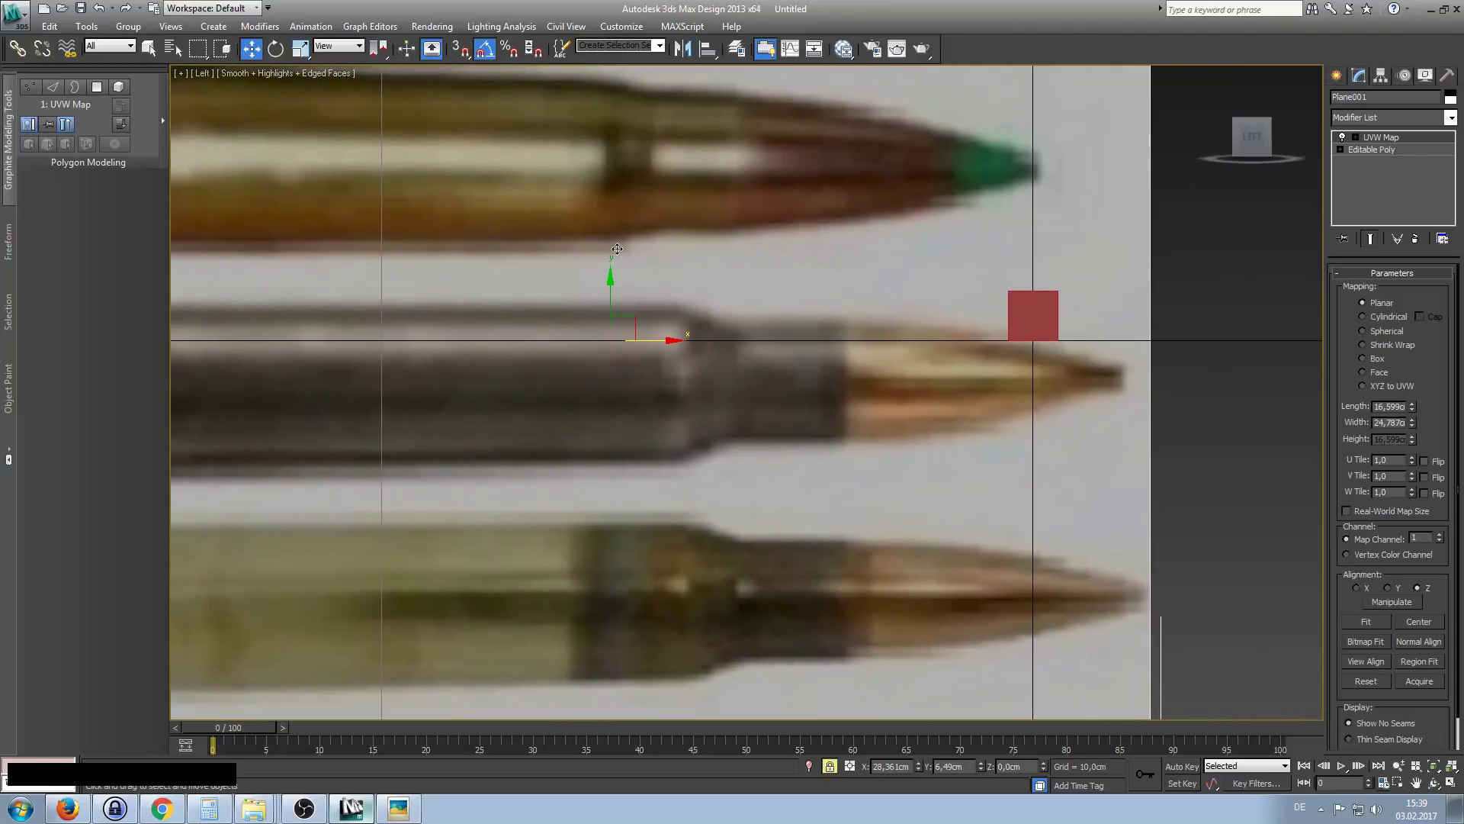
pyautogui.click(584, 225)
pyautogui.moveTo(641, 320); pyautogui.dragTo(1210, 271)
pyautogui.moveTo(1157, 305); pyautogui.dragTo(808, 269, button='middle')
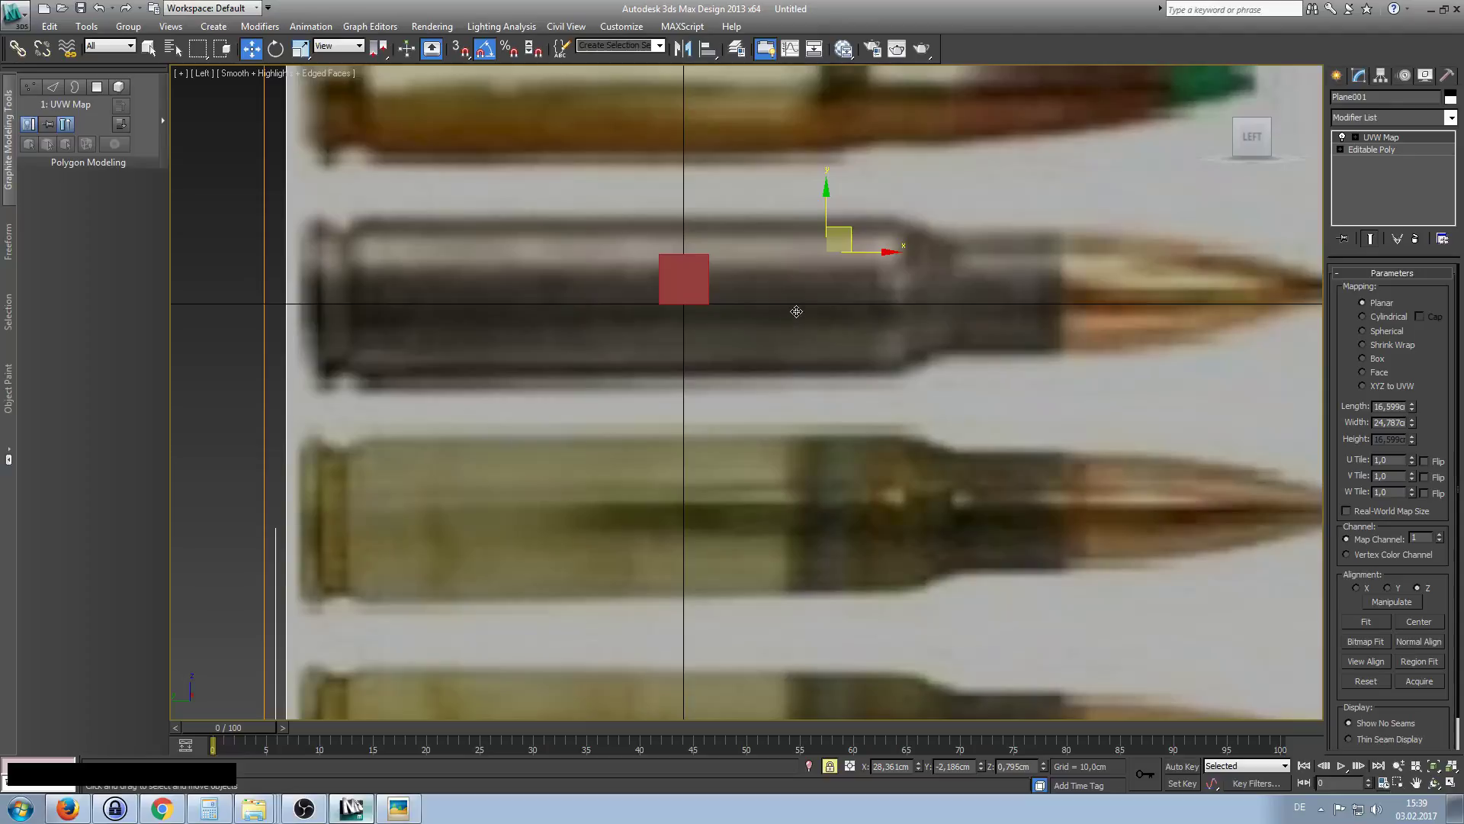
pyautogui.keyDown('ctrl'); pyautogui.keyDown('alt'); pyautogui.moveTo(790, 281); pyautogui.dragTo(778, 322, button='middle'); pyautogui.keyUp('alt'); pyautogui.keyUp('ctrl')
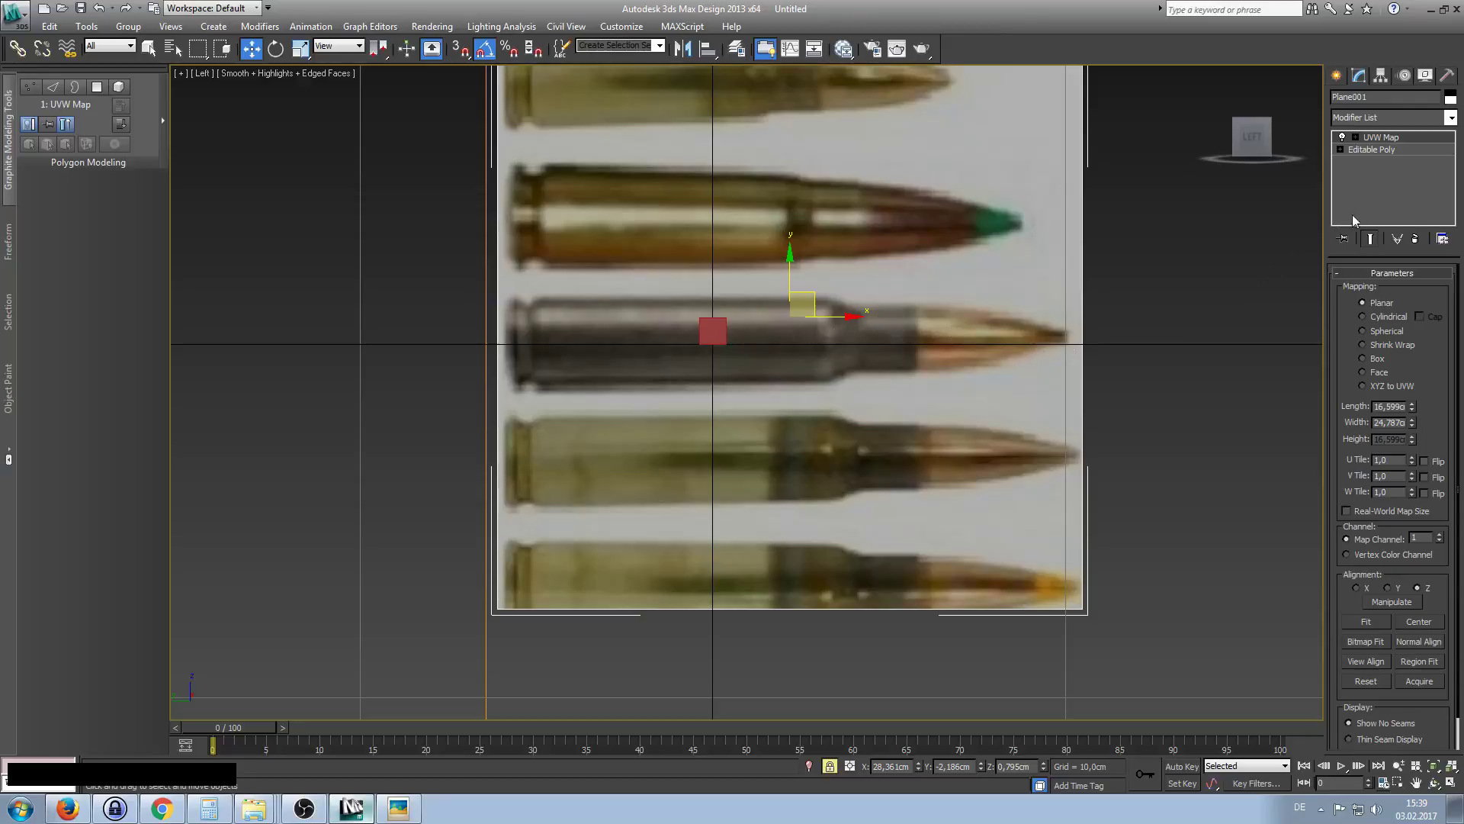
# Scale the reference plane down evenly on two axes and move it to about Y -1.75 cm and Z 0.6 cm.
pyautogui.rightClick(946, 267)
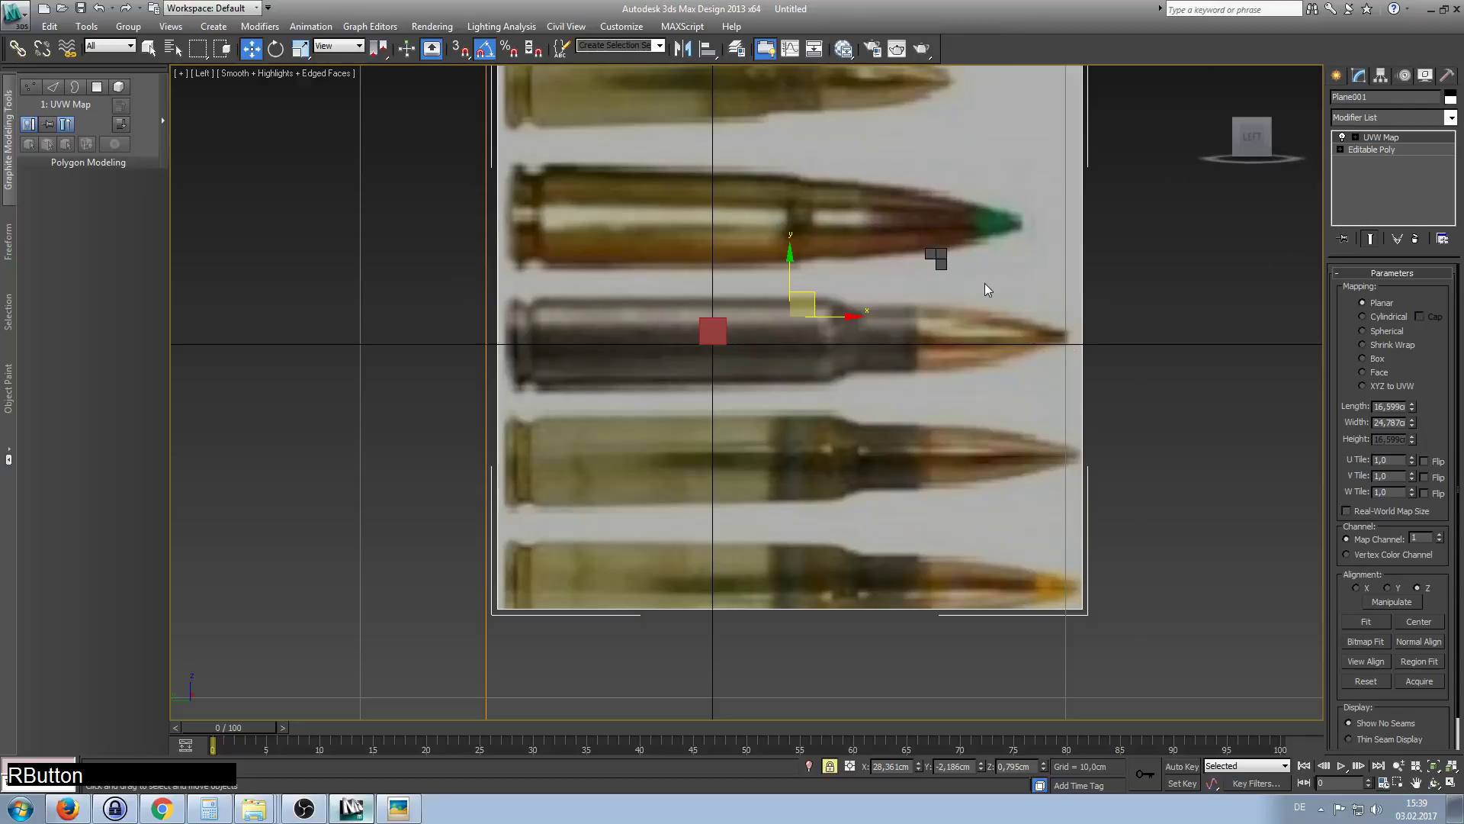
pyautogui.click(986, 307)
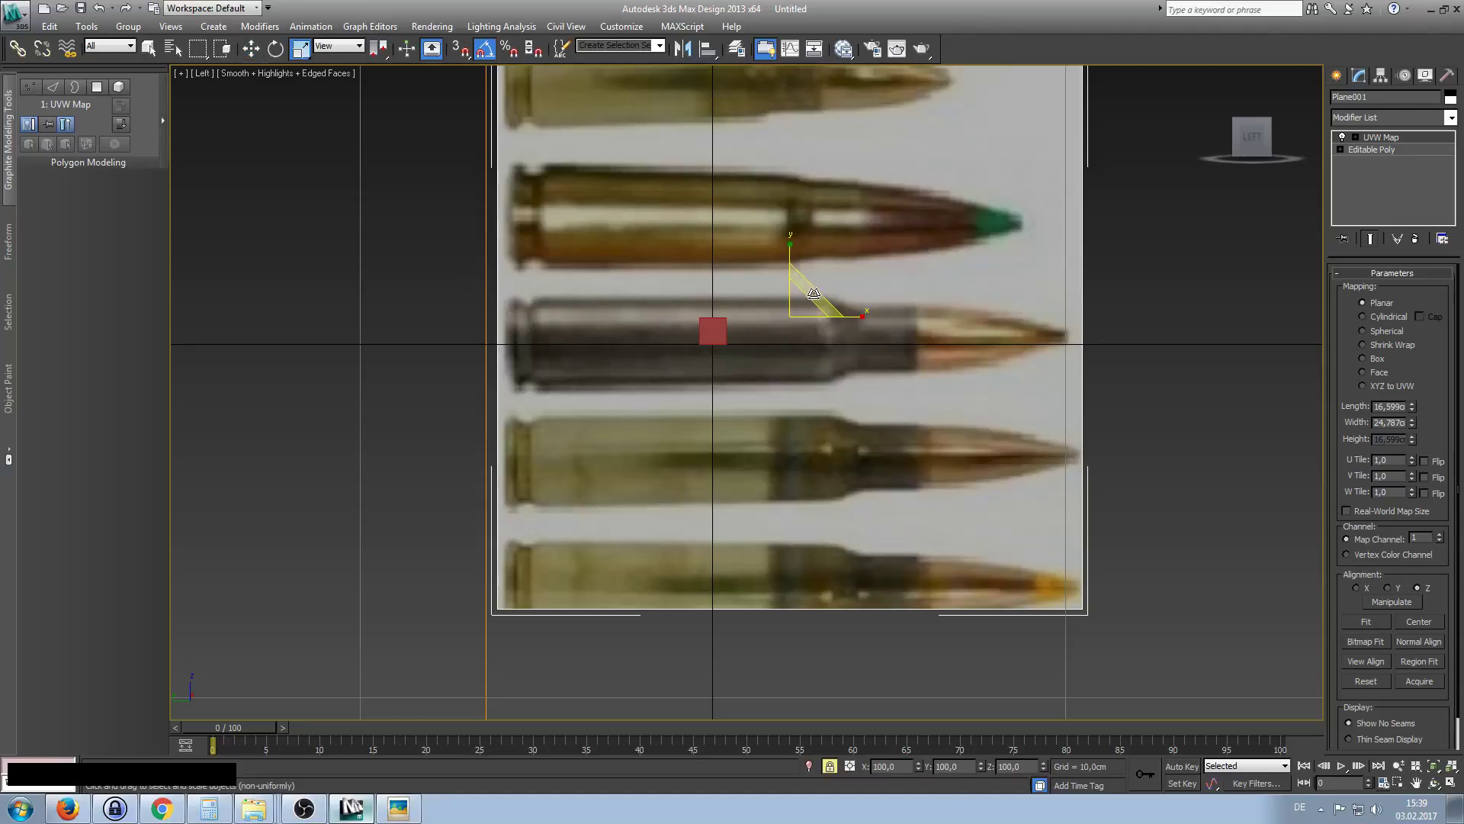
pyautogui.moveTo(815, 292); pyautogui.dragTo(679, 415)
pyautogui.rightClick(835, 367)
pyautogui.click(846, 382)
pyautogui.moveTo(814, 300); pyautogui.dragTo(799, 307)
pyautogui.keyDown('ctrl'); pyautogui.keyDown('alt'); pyautogui.moveTo(729, 418); pyautogui.dragTo(743, 397, button='middle'); pyautogui.keyUp('alt'); pyautogui.keyUp('ctrl')
pyautogui.moveTo(774, 275); pyautogui.dragTo(773, 273)
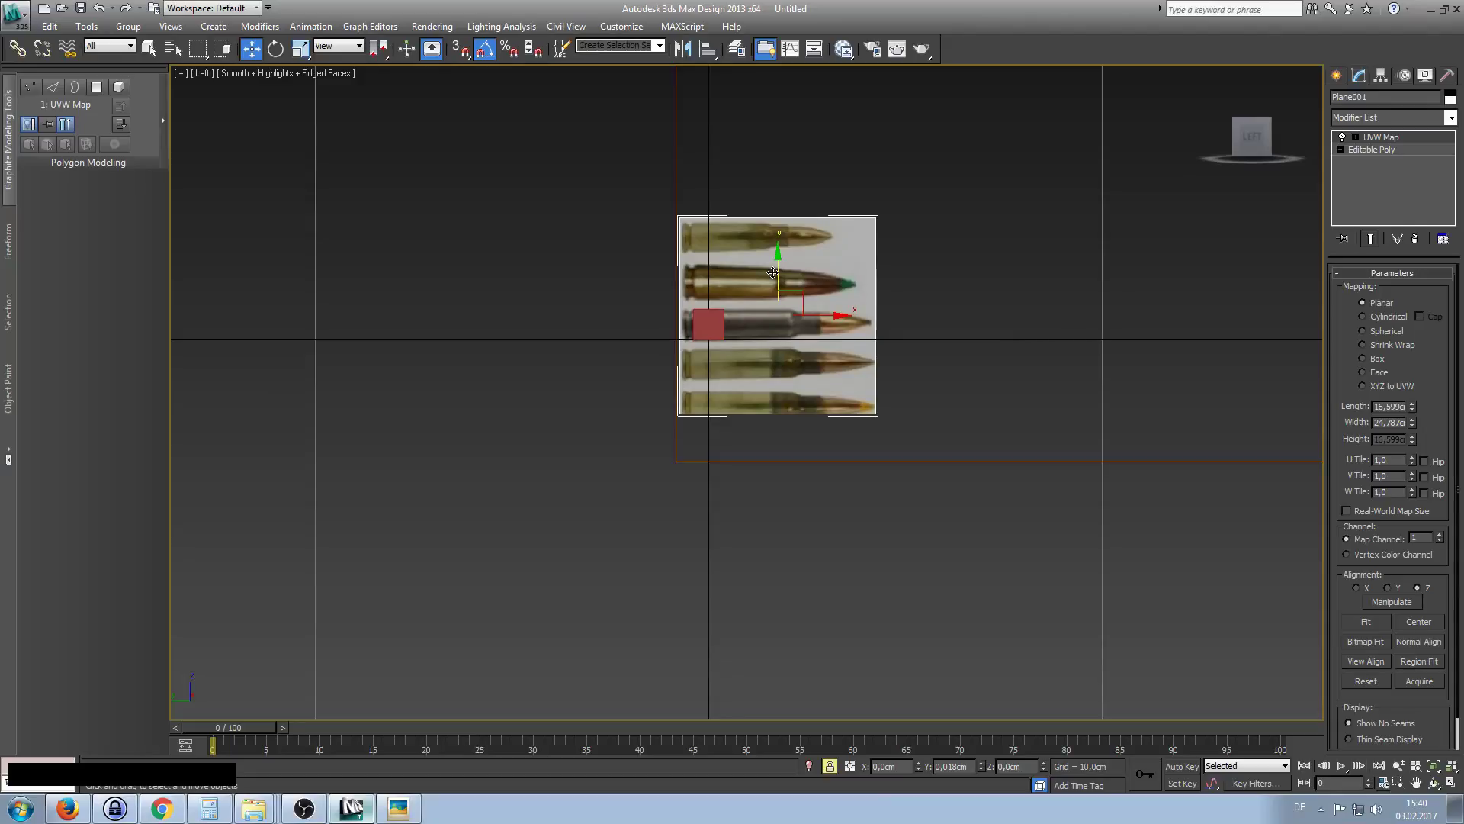
# Scale the reference plane down to about 28.4 percent on two axes and move it to about Y -0.61 cm and Z 0.59 cm.
pyautogui.rightClick(864, 340)
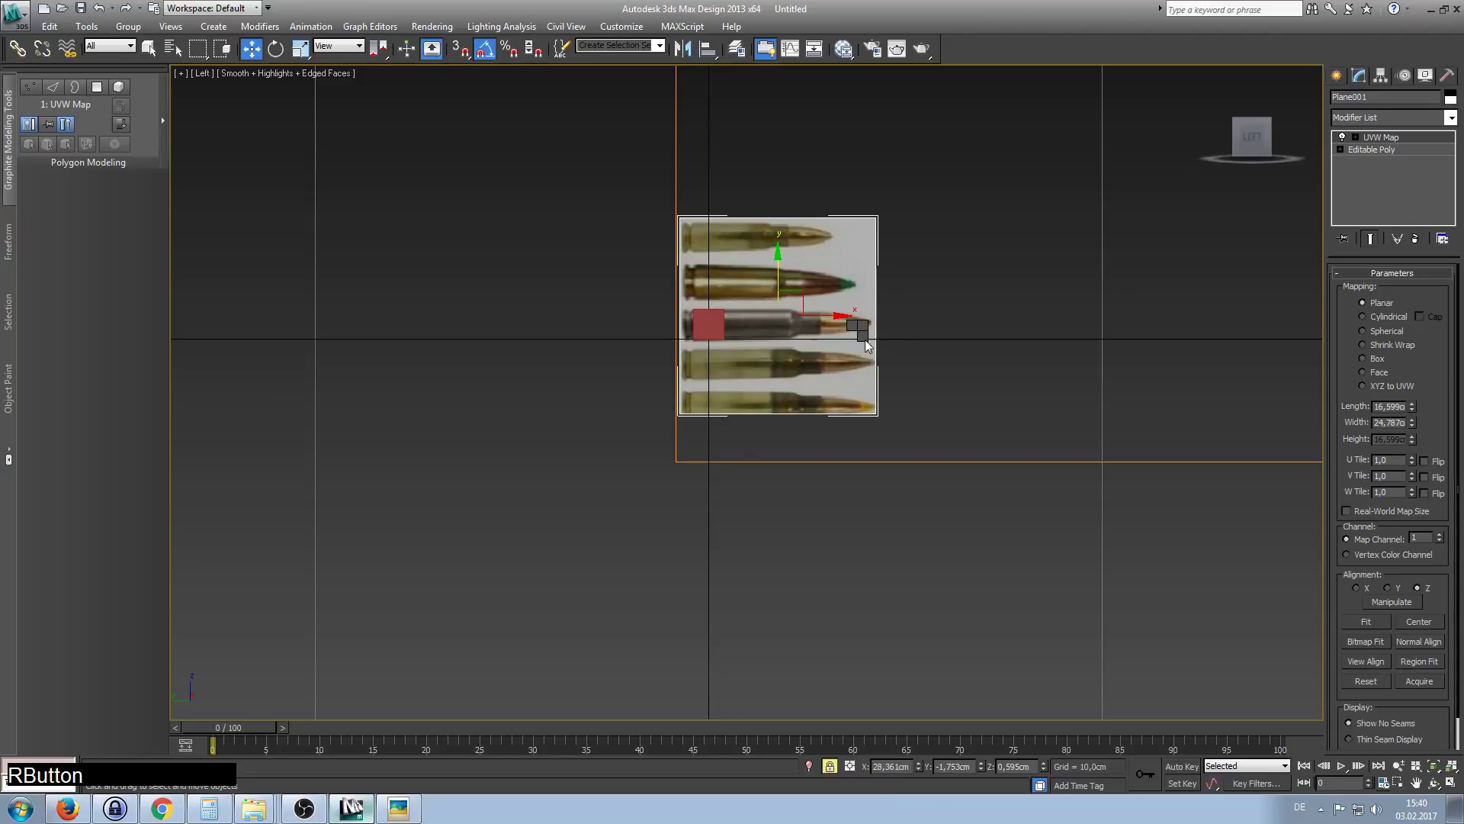
pyautogui.click(908, 372)
pyautogui.moveTo(817, 296); pyautogui.dragTo(795, 297)
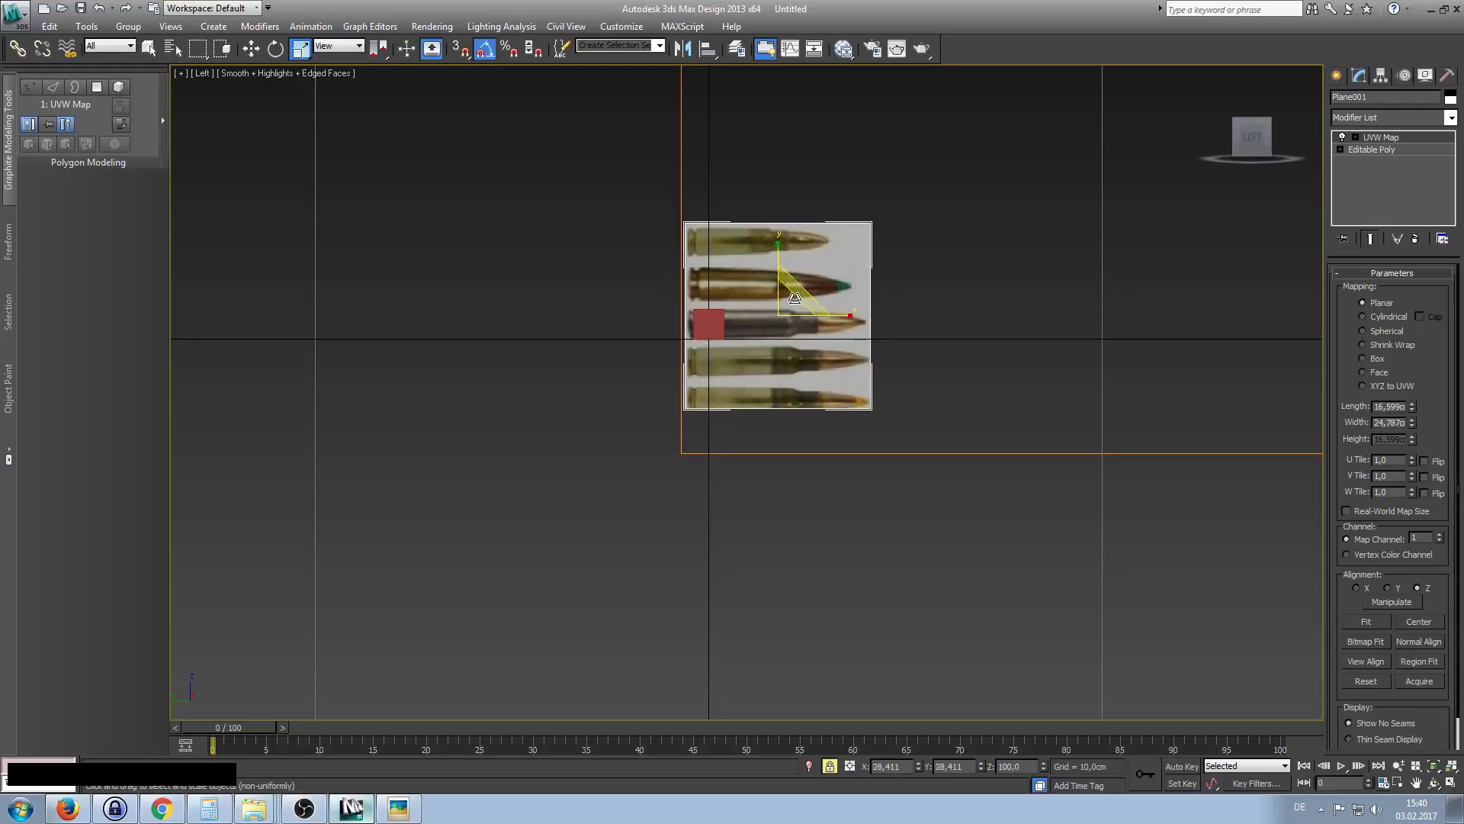
pyautogui.press('w')
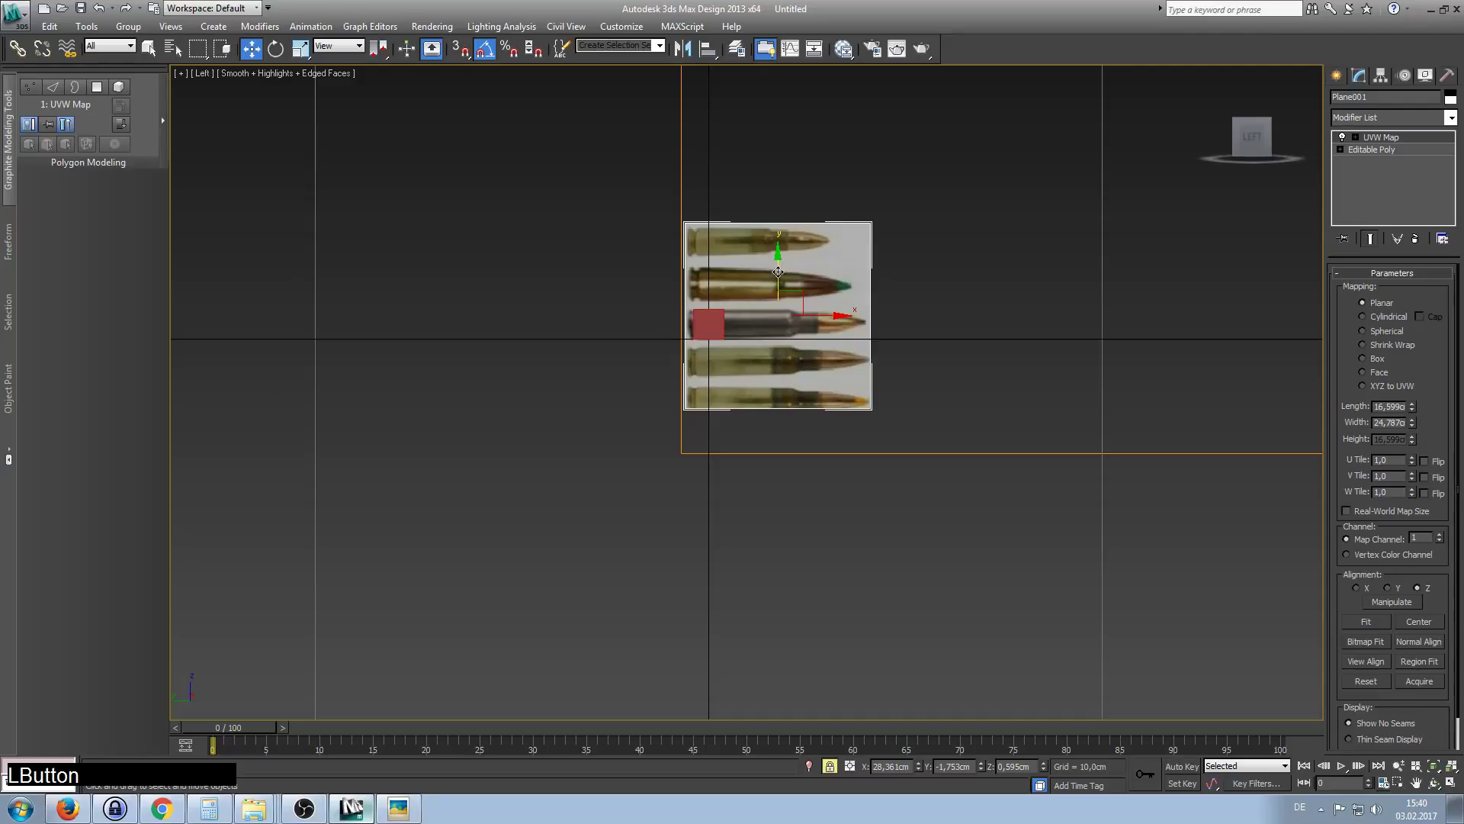
pyautogui.moveTo(778, 271); pyautogui.dragTo(777, 273)
pyautogui.moveTo(831, 320); pyautogui.dragTo(784, 324)
pyautogui.keyDown('ctrl'); pyautogui.keyDown('alt'); pyautogui.moveTo(784, 324); pyautogui.dragTo(706, 350, button='middle'); pyautogui.keyUp('alt'); pyautogui.keyUp('ctrl')
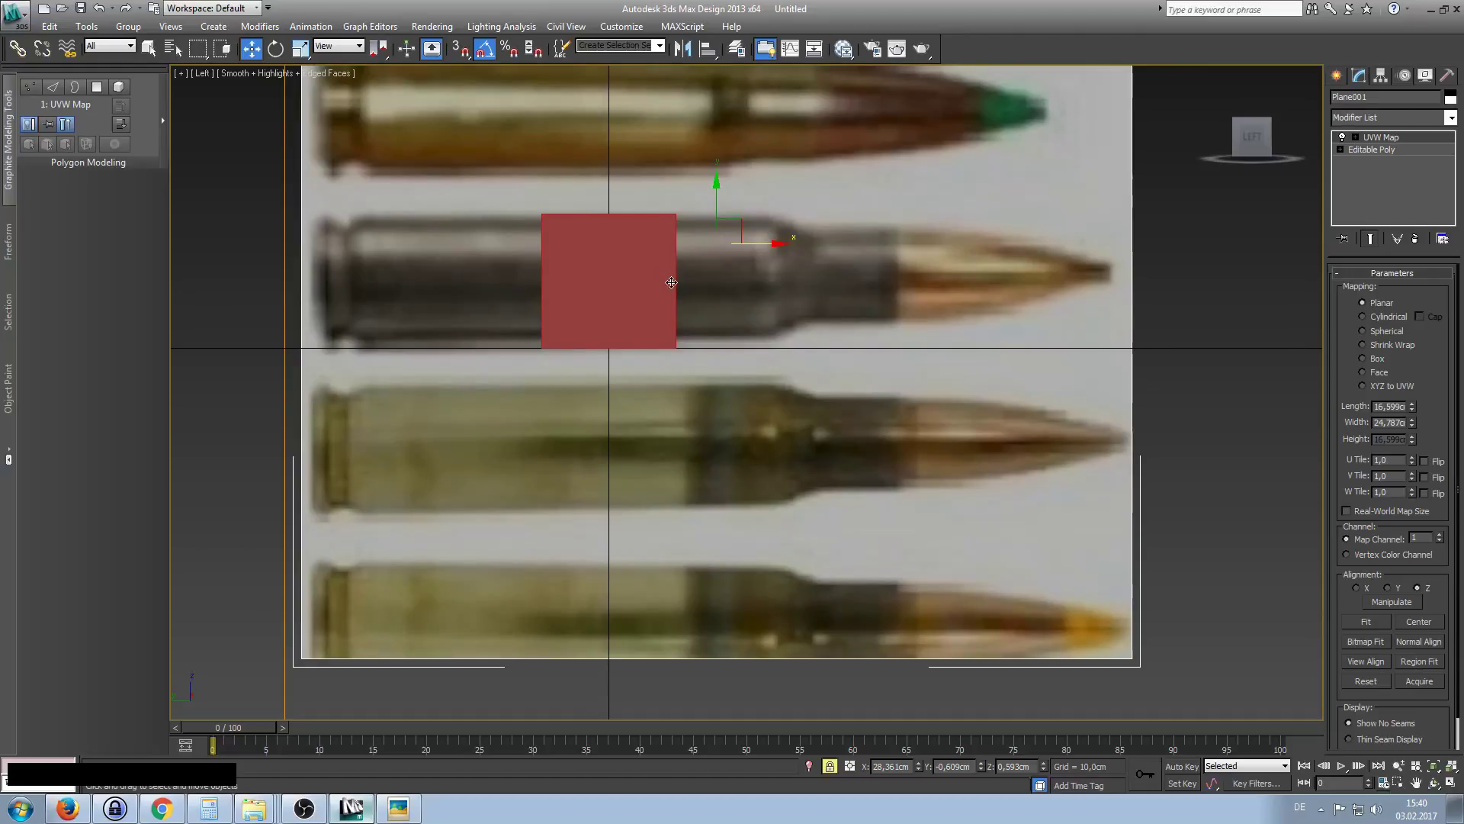
# Look through the Left viewport's shading, visual style, background and view-type options.
pyautogui.rightClick(718, 284)
pyautogui.press('r')
pyautogui.rightClick(202, 125)
pyautogui.click(161, 193)
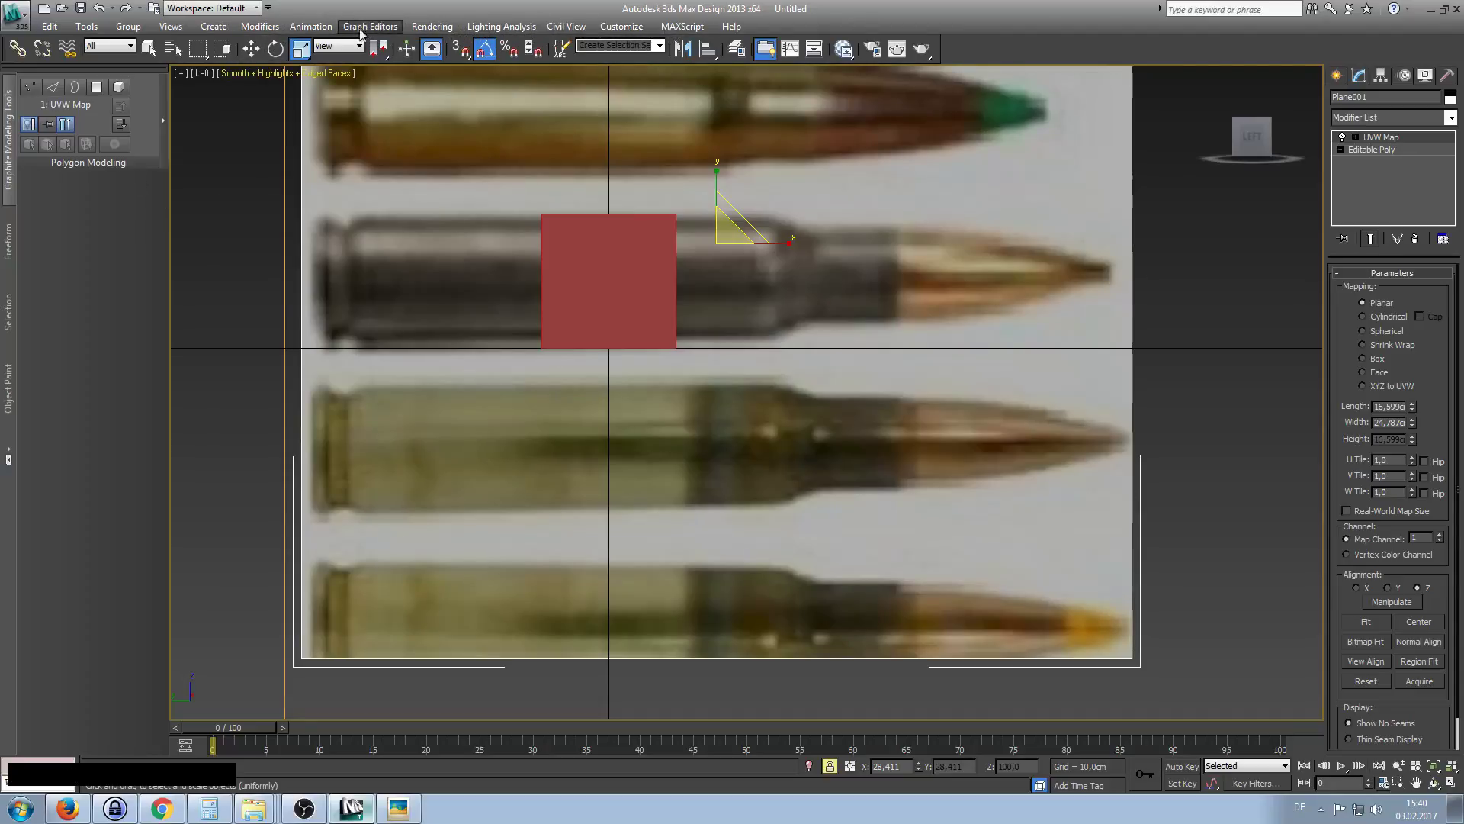
pyautogui.click(232, 75)
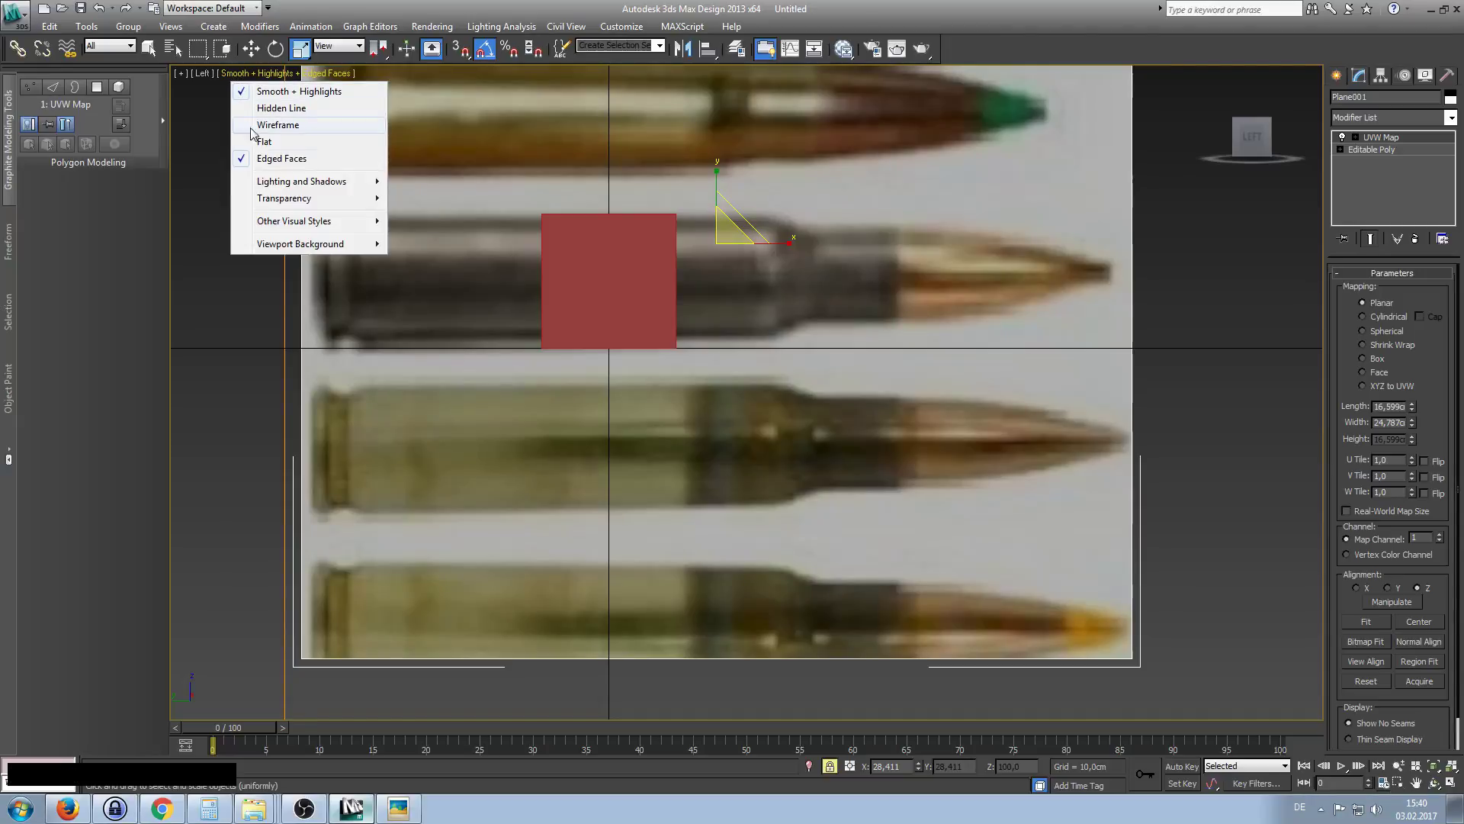
pyautogui.moveTo(331, 208)
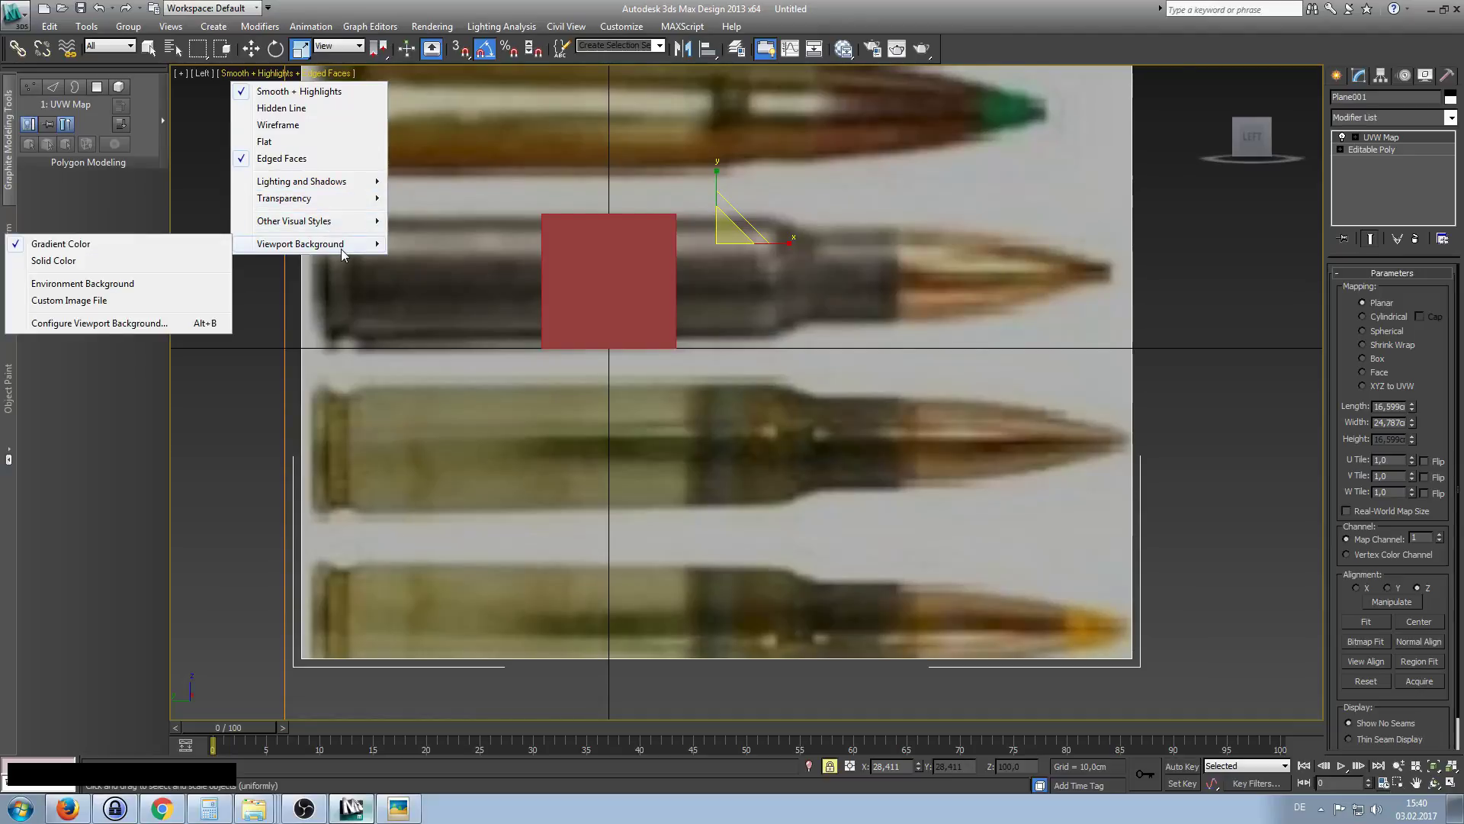
pyautogui.click(200, 73)
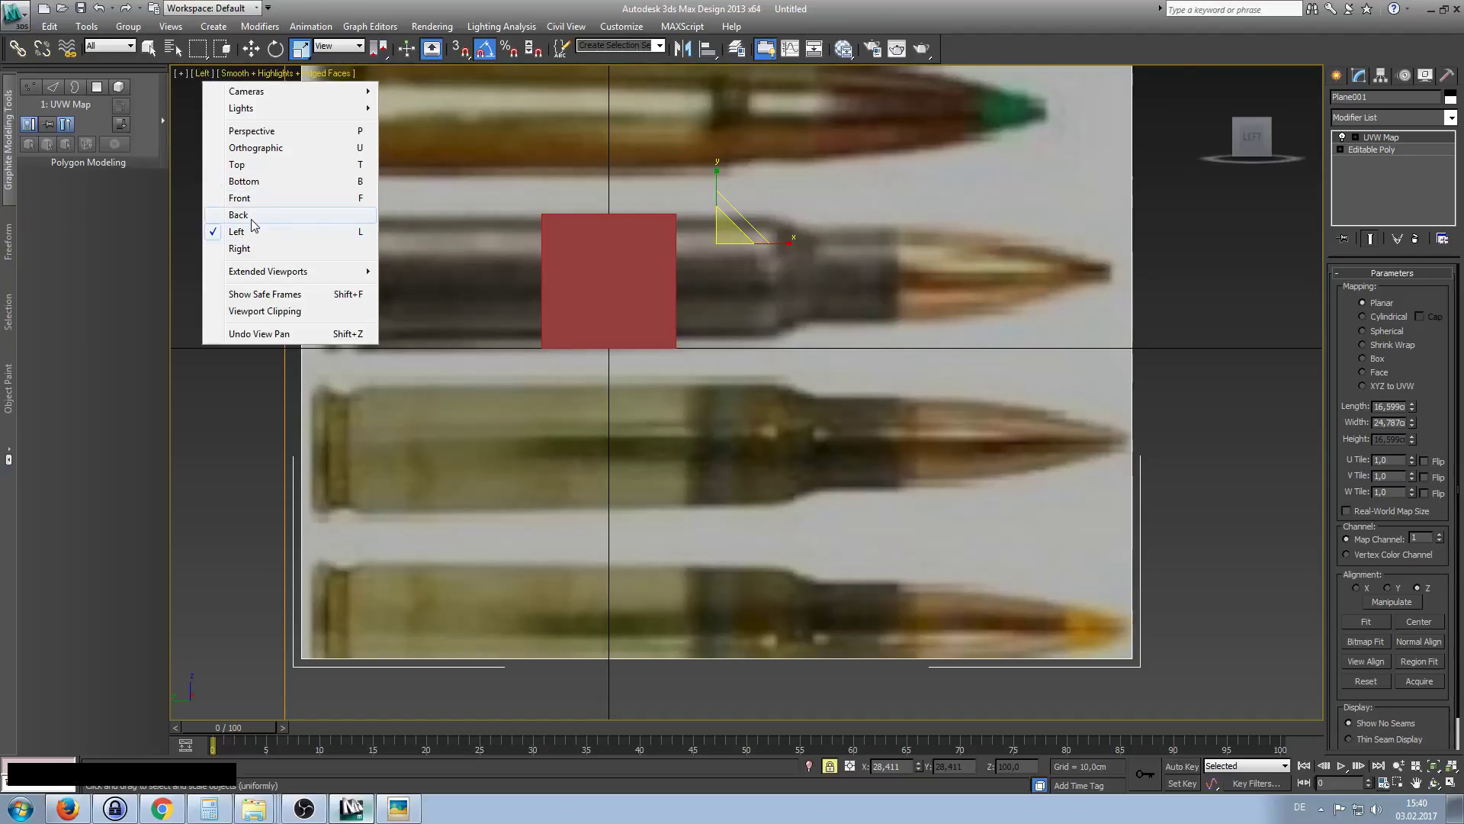
pyautogui.moveTo(275, 274)
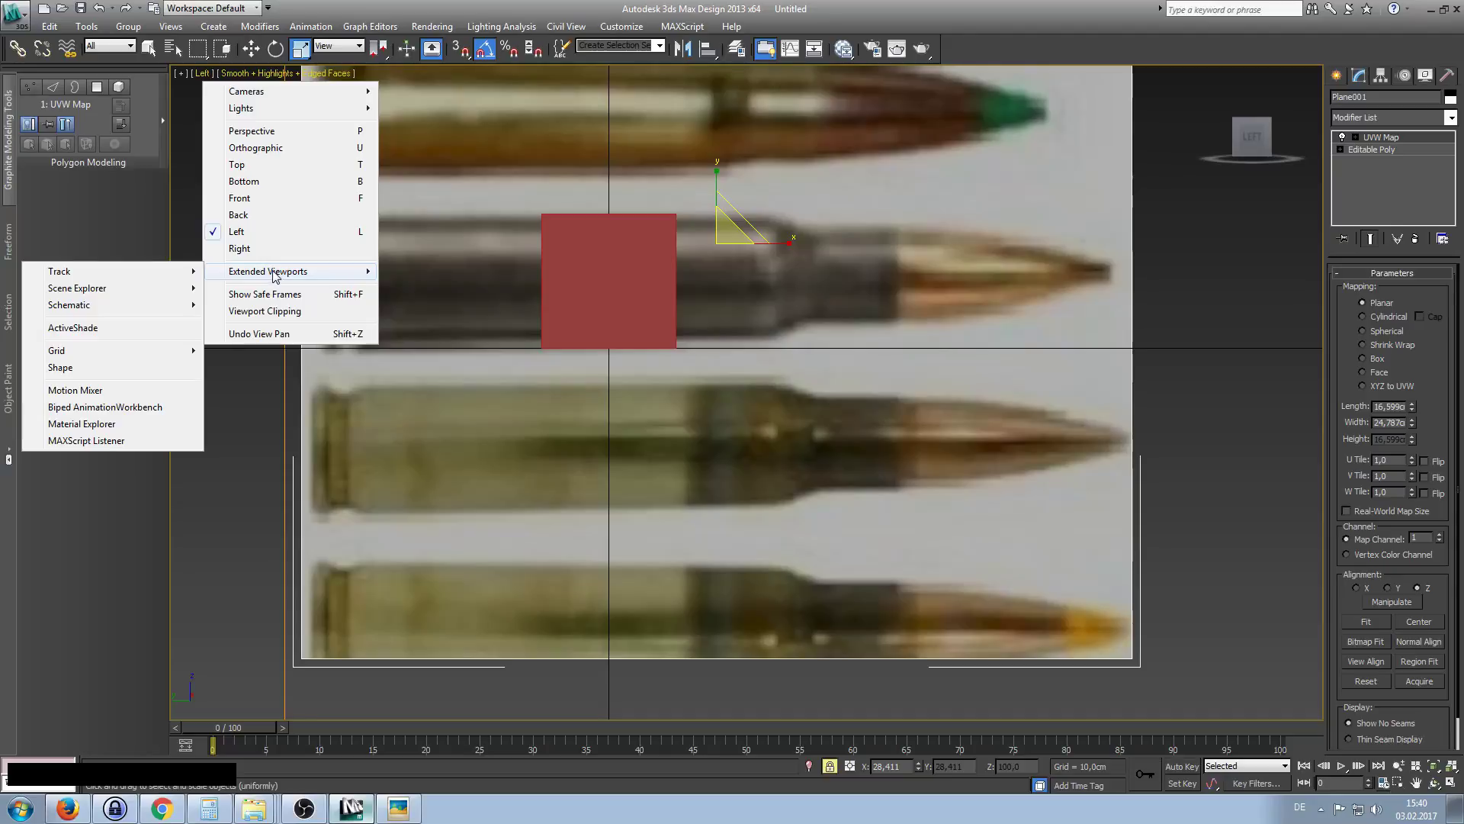
pyautogui.click(172, 332)
pyautogui.click(280, 74)
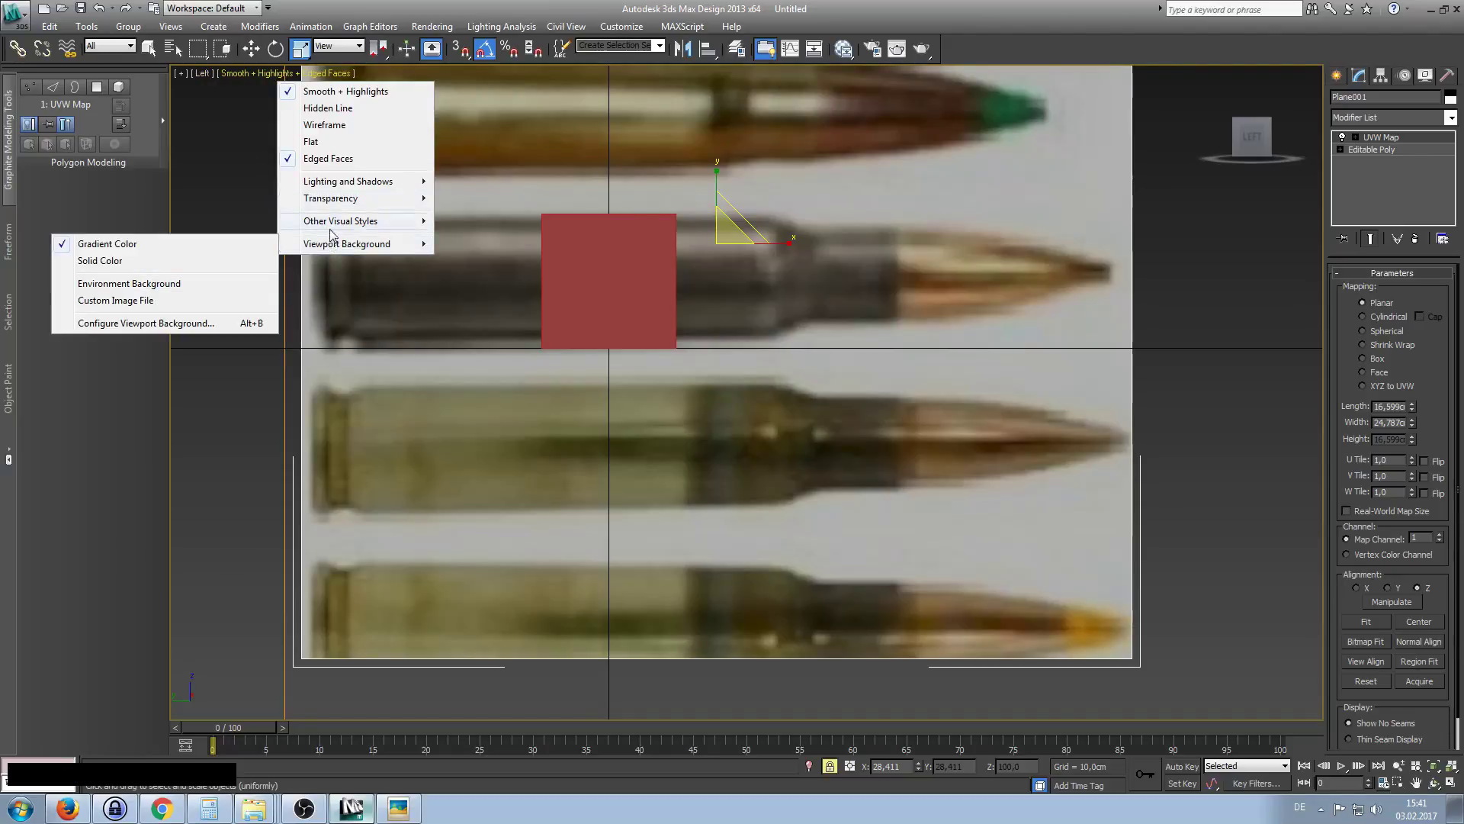
pyautogui.click(211, 74)
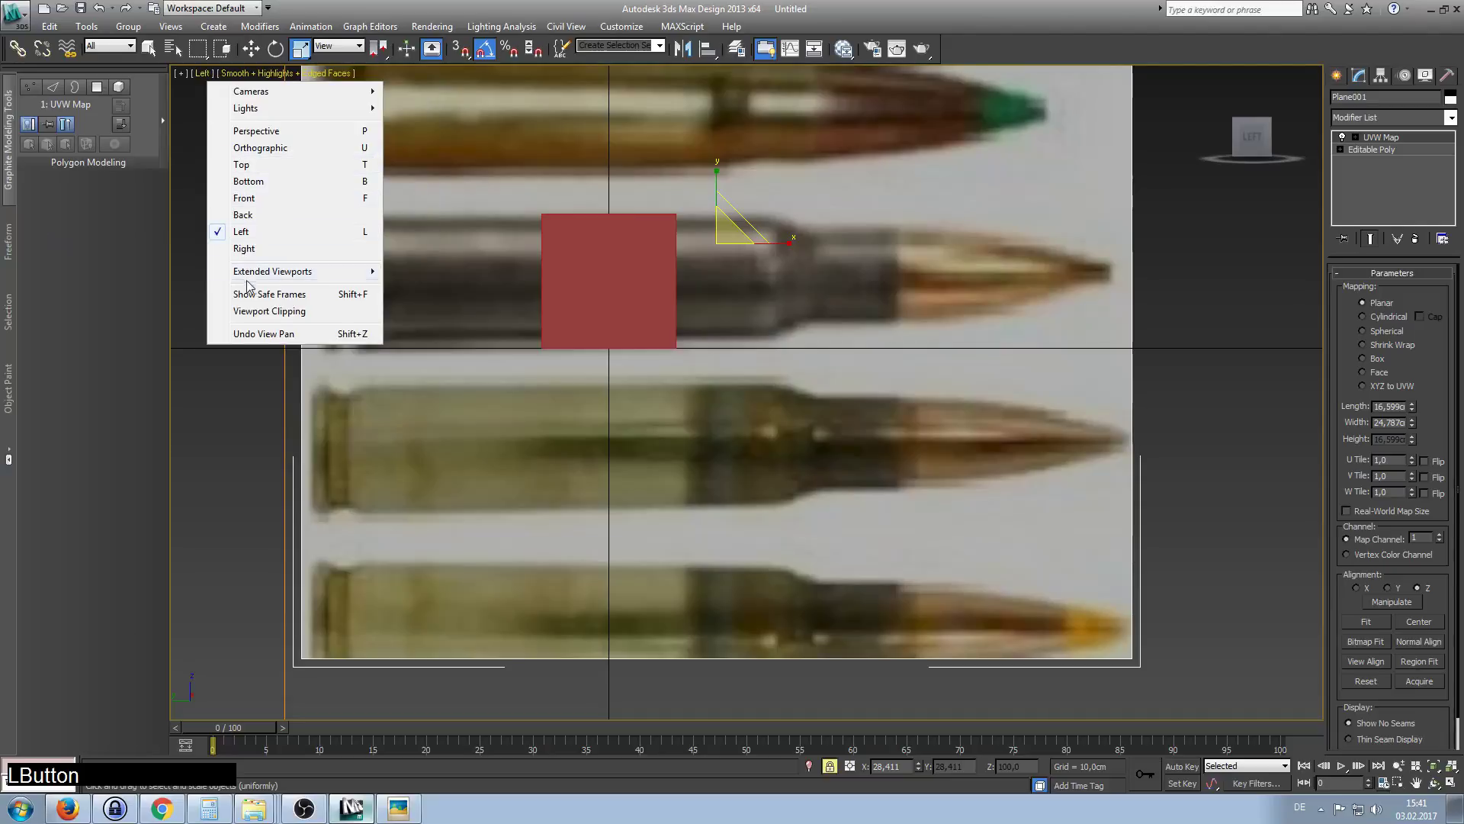
pyautogui.moveTo(266, 271)
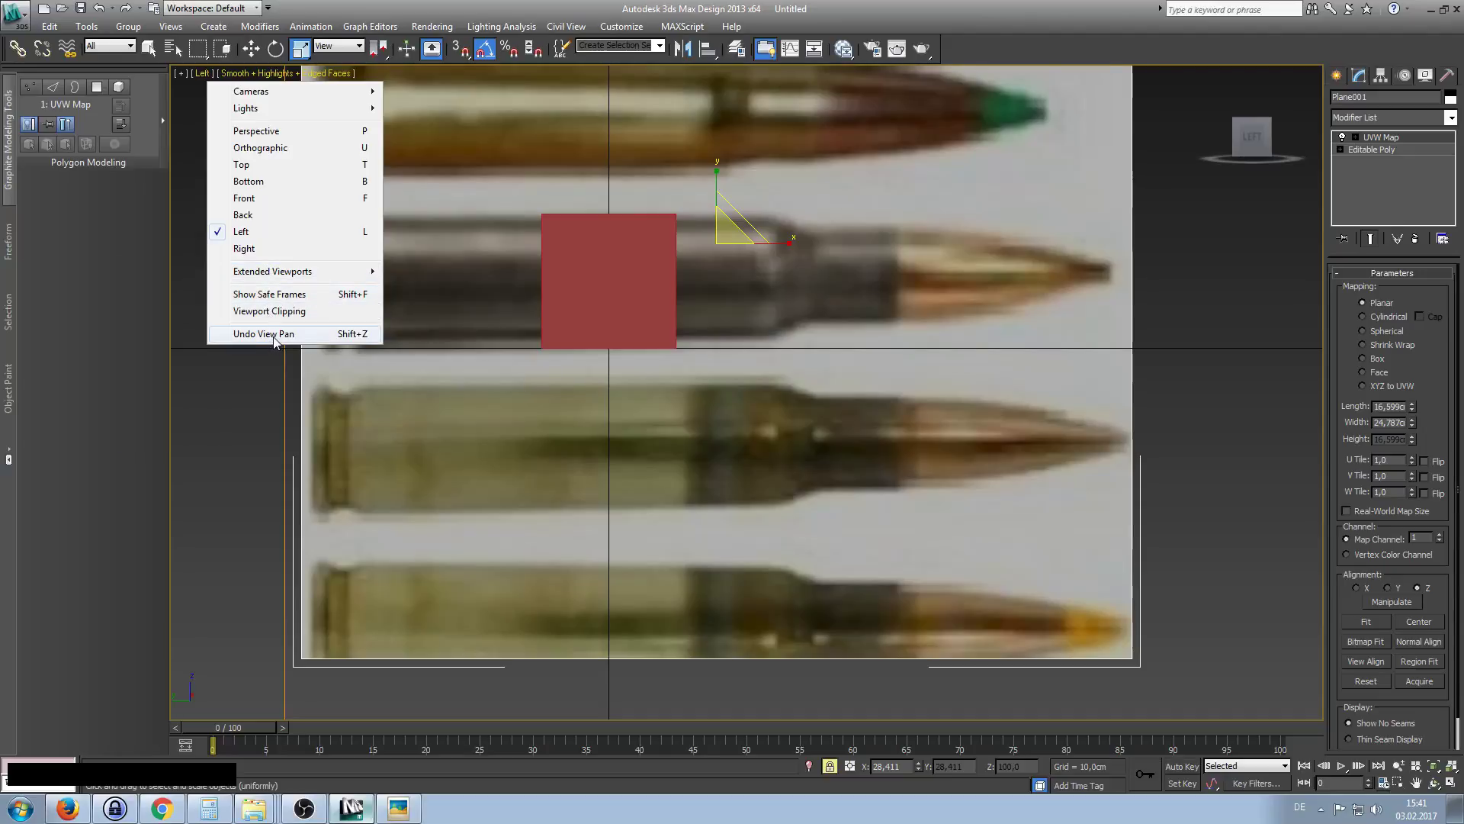
pyautogui.click(206, 74)
pyautogui.click(203, 74)
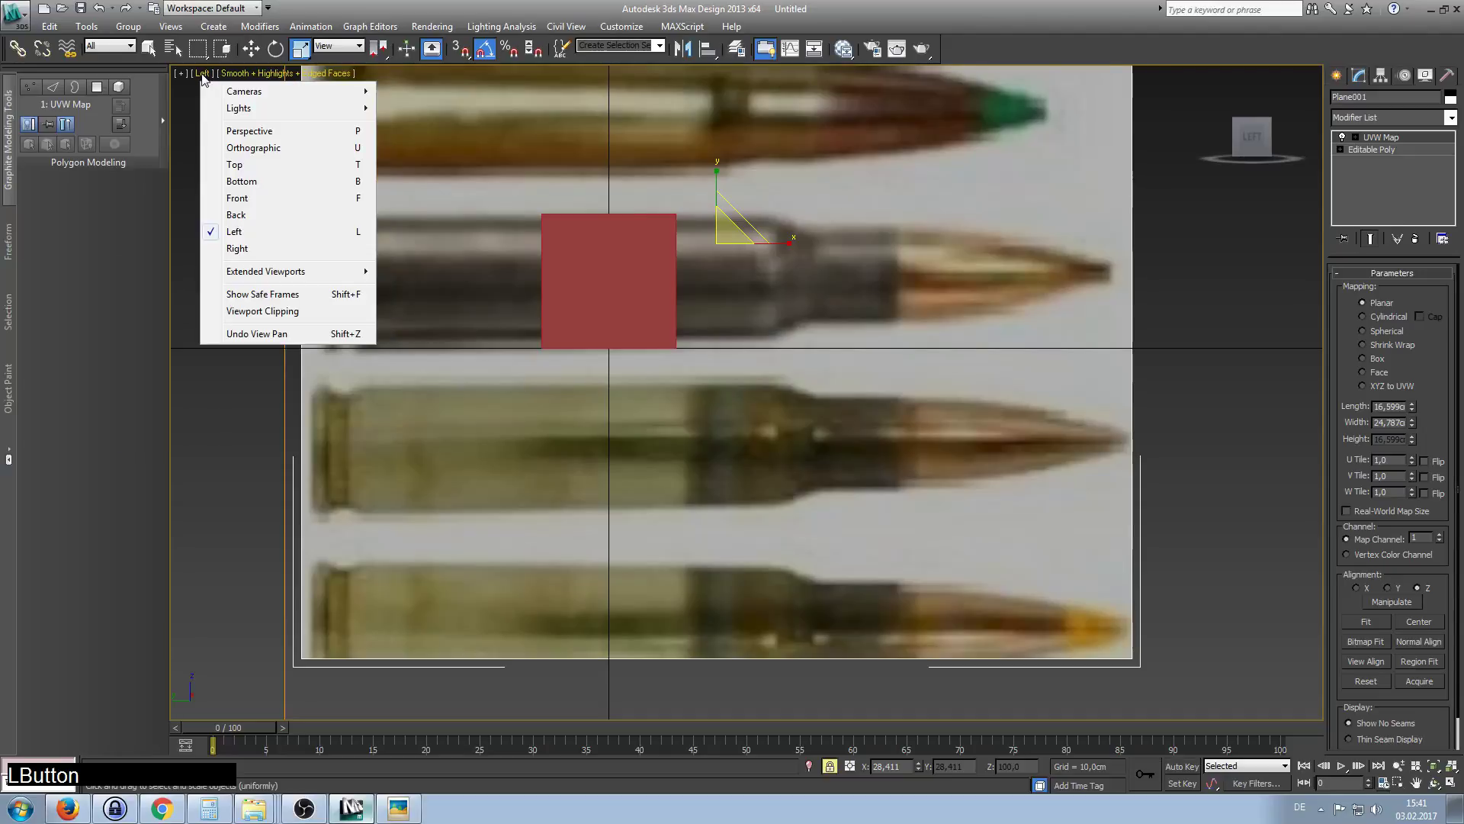
# Examine the Viewport Configuration settings for layout, background, safe frames, adaptive degradation, lighting and shadows, statistics and regions, and close them unchanged.
pyautogui.click(184, 74)
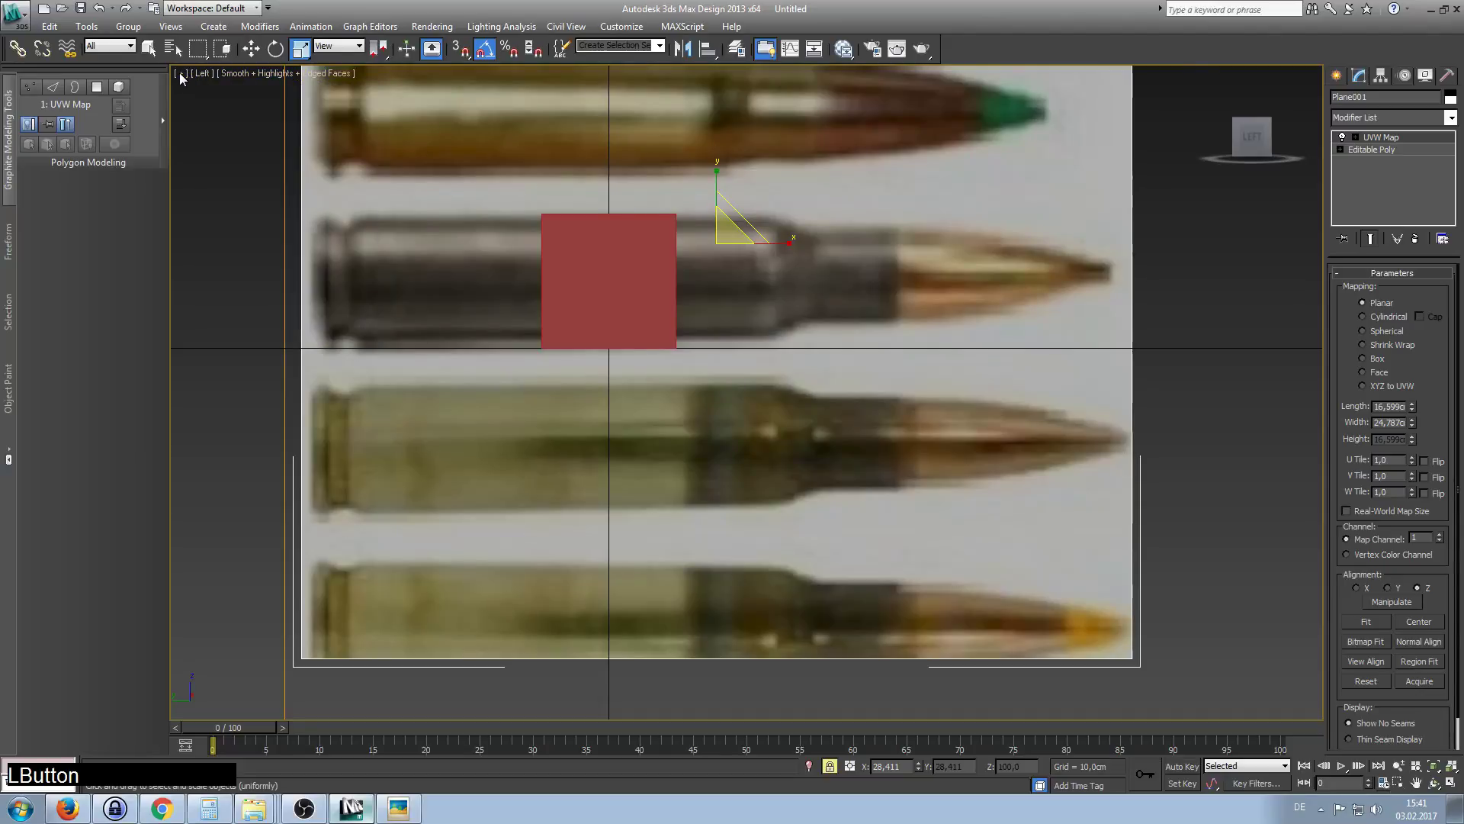
pyautogui.click(181, 75)
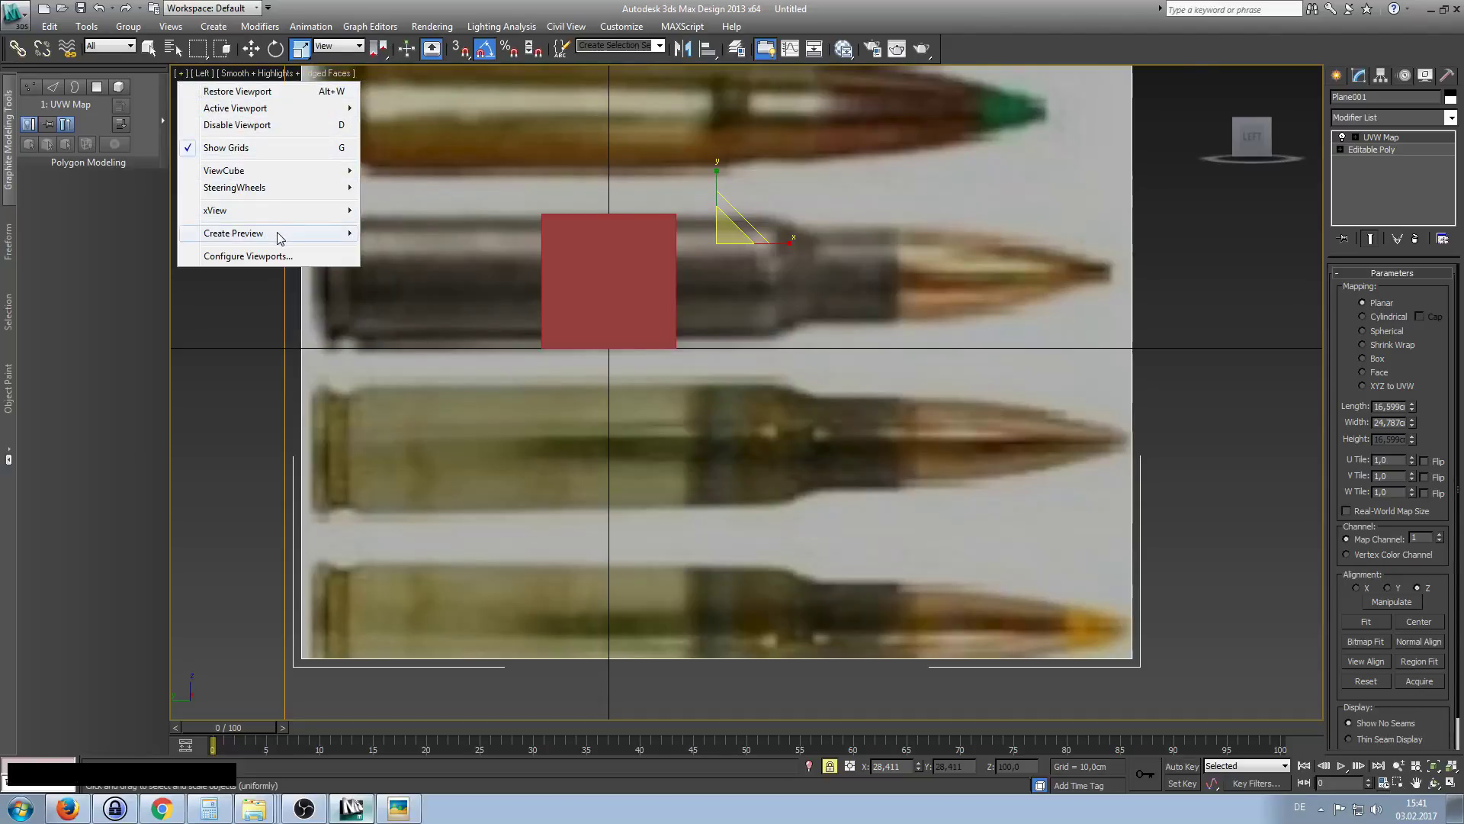
pyautogui.click(279, 256)
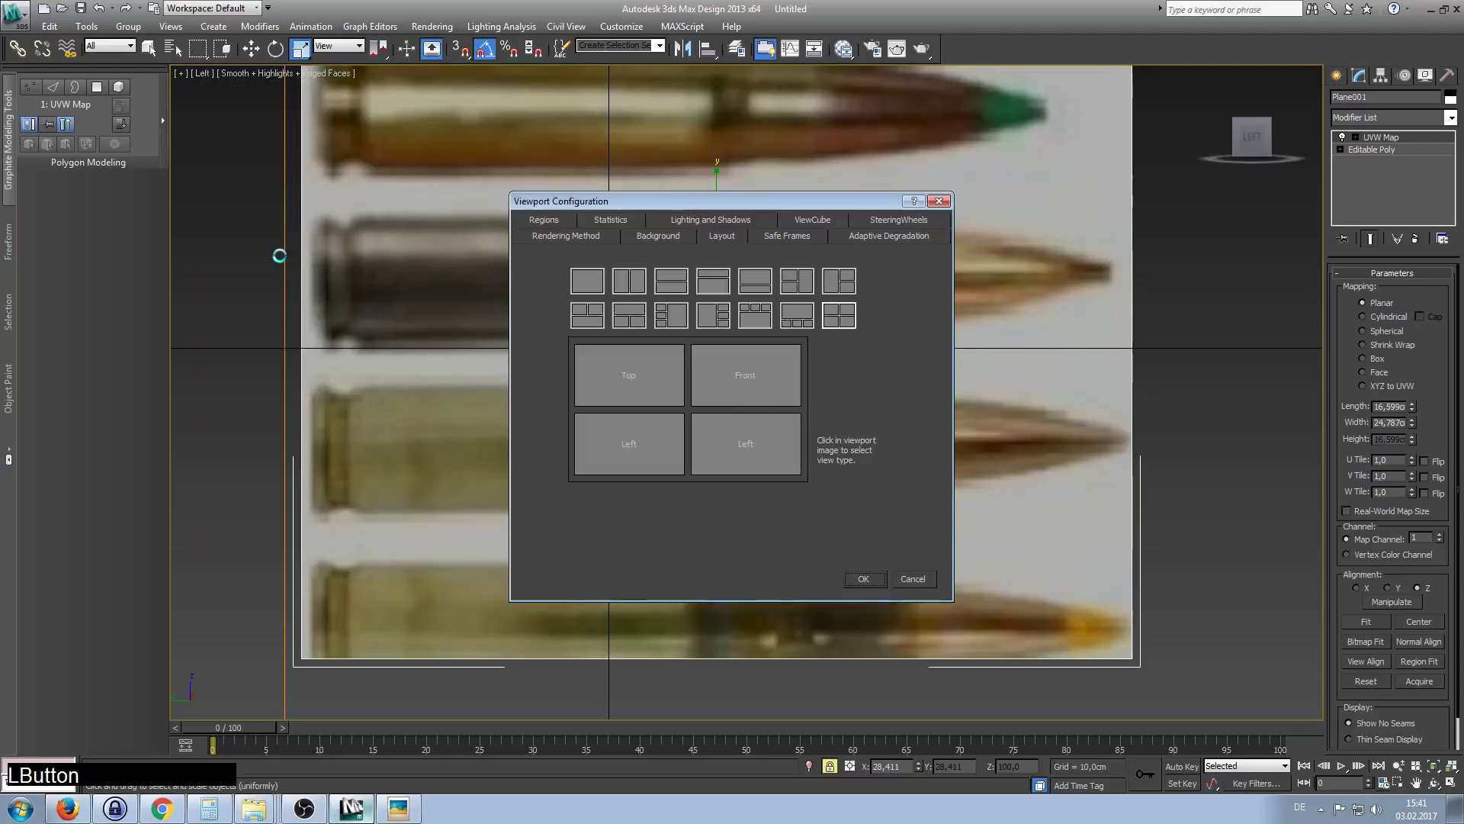
pyautogui.click(658, 237)
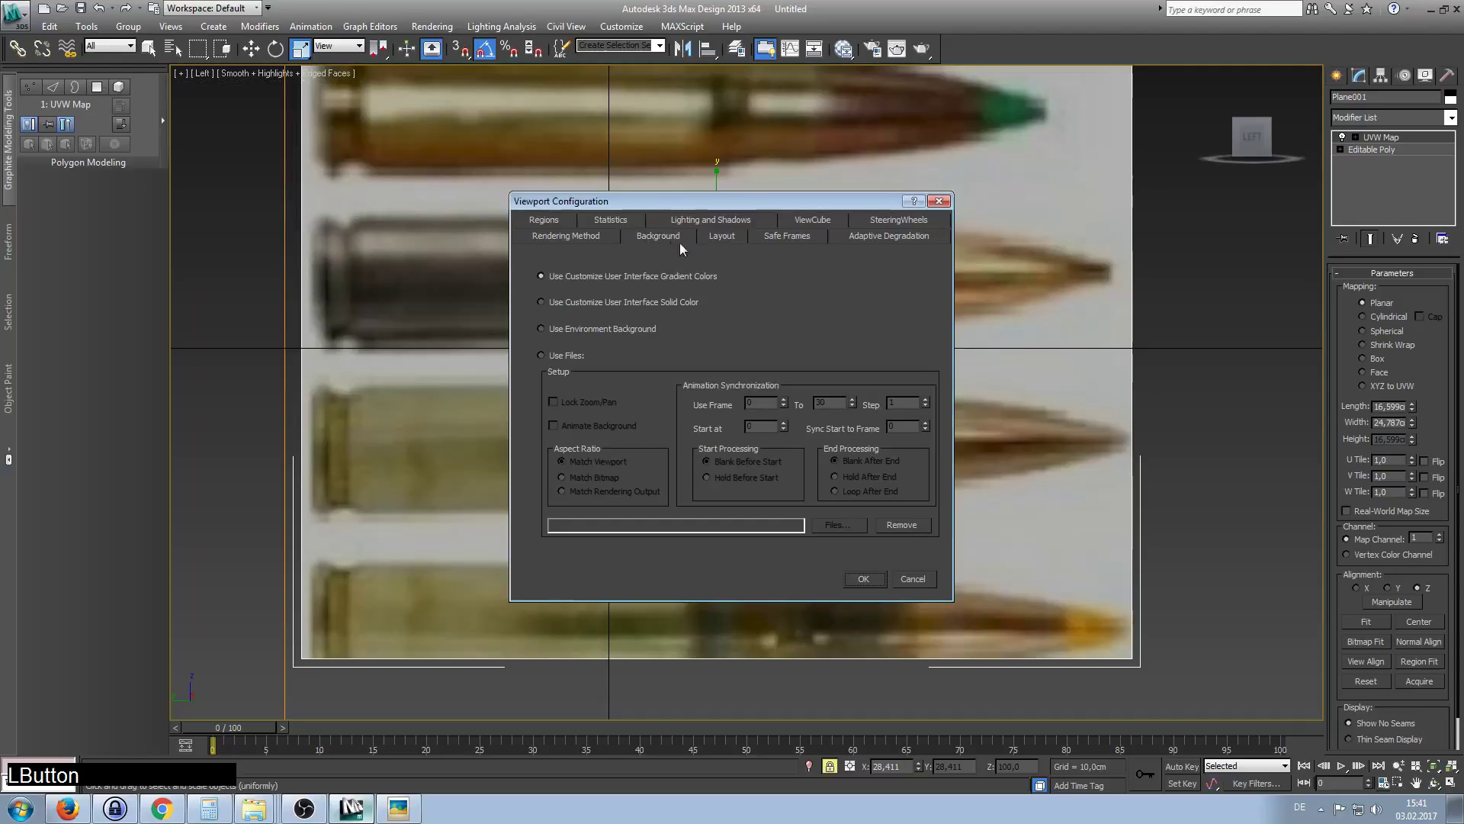
pyautogui.click(721, 237)
pyautogui.click(772, 238)
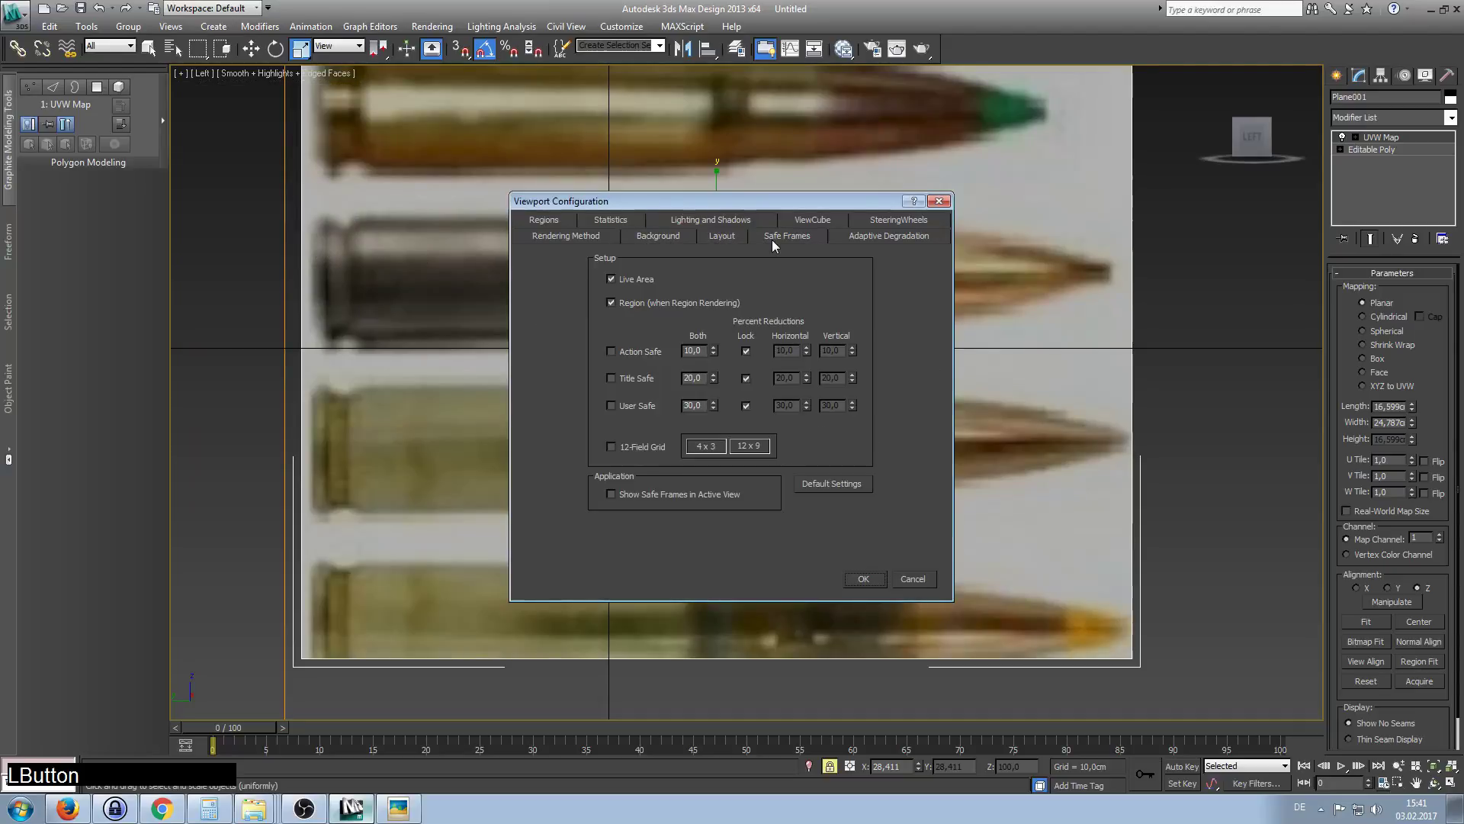
pyautogui.click(876, 240)
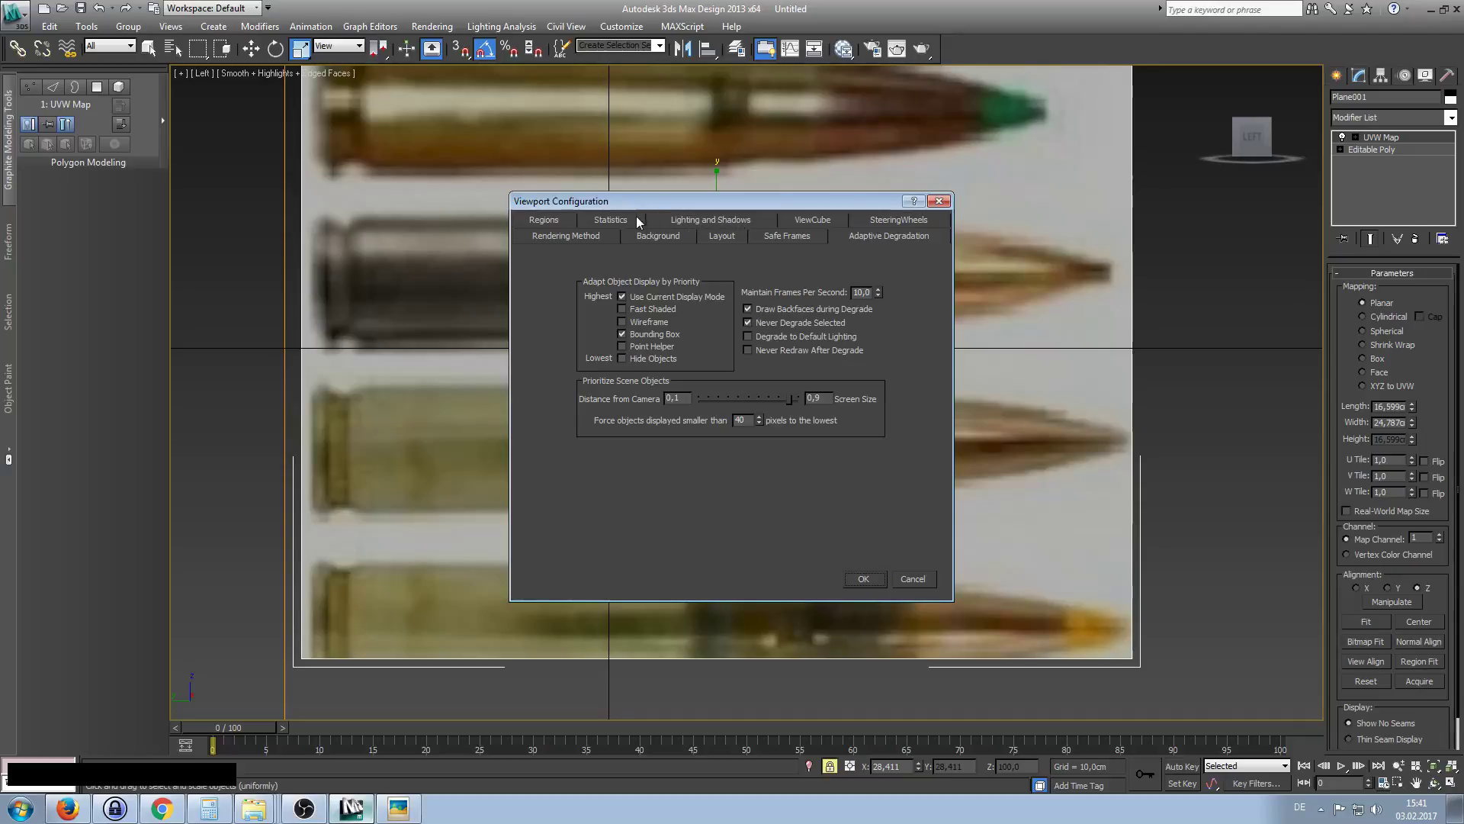
pyautogui.click(684, 221)
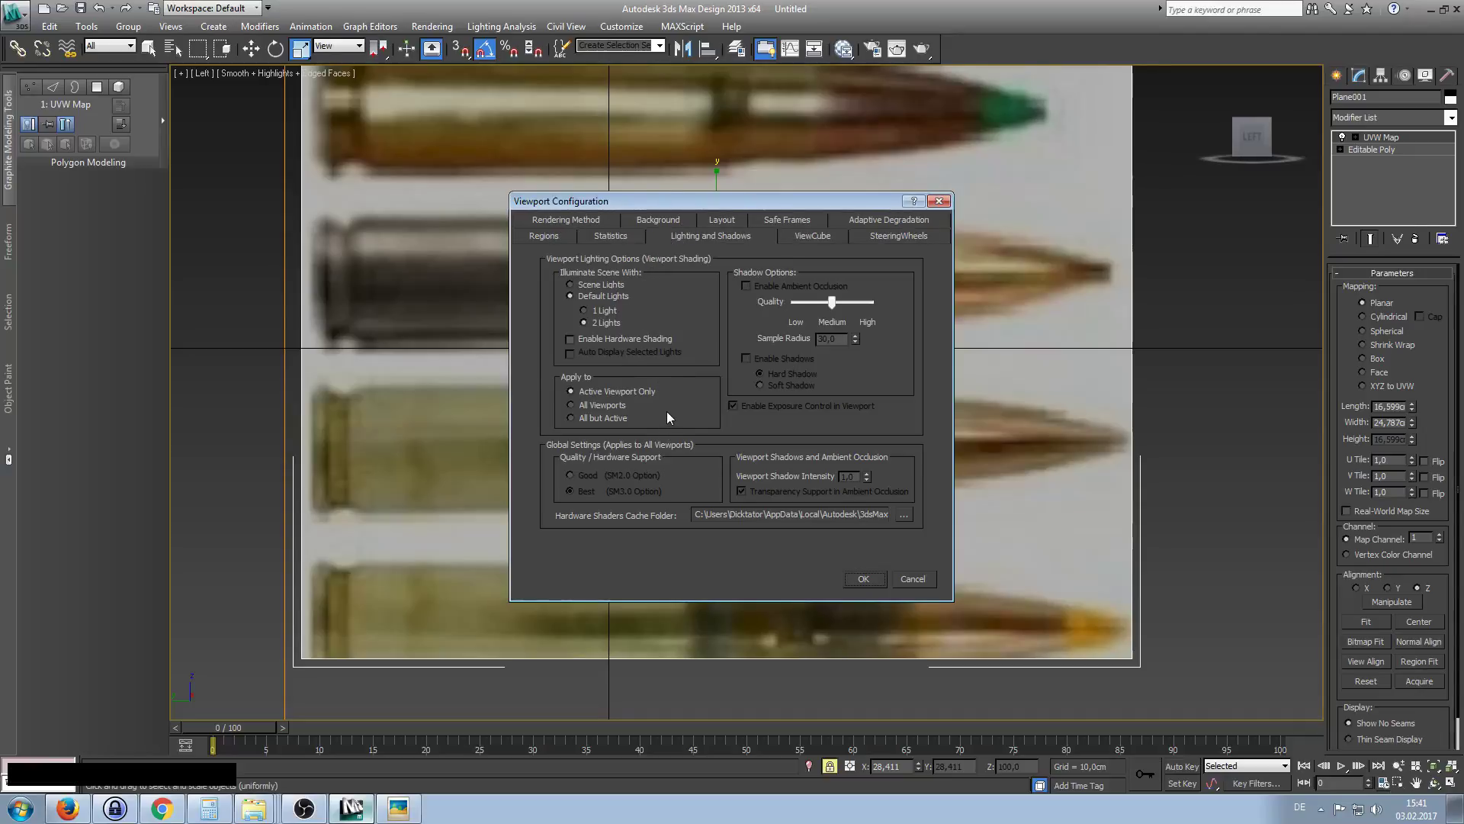
pyautogui.click(610, 237)
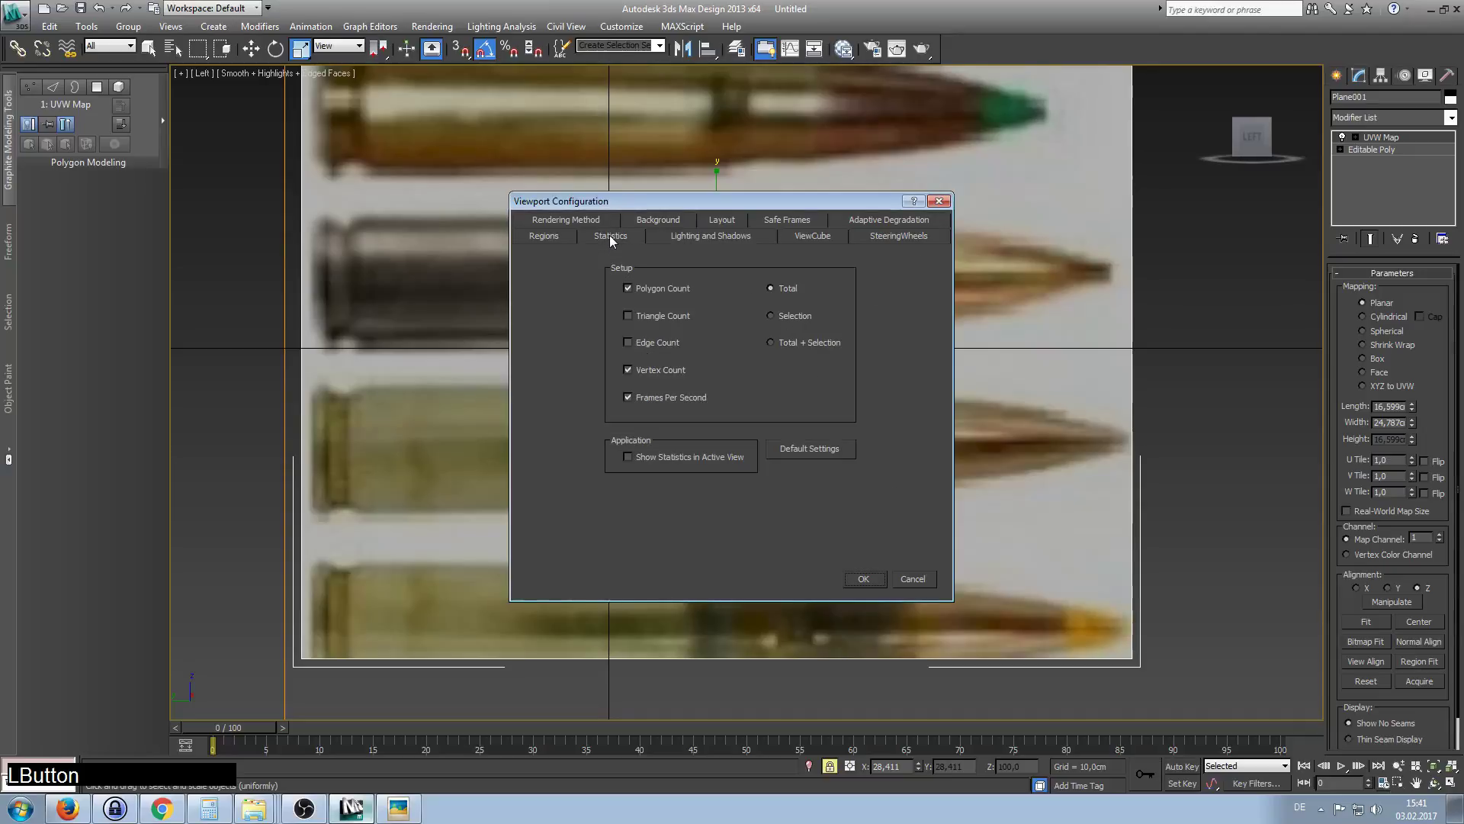
pyautogui.click(555, 239)
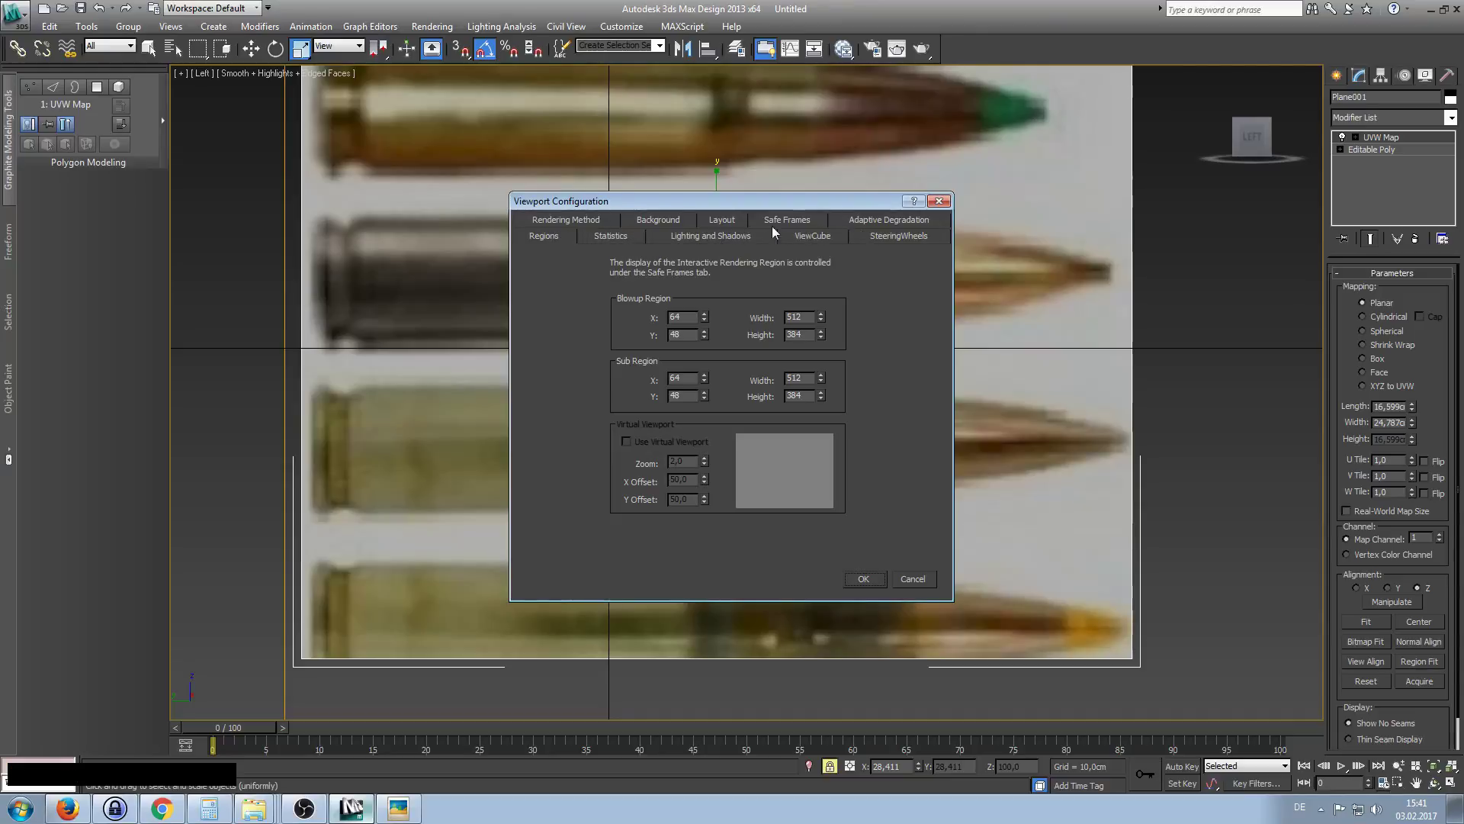
pyautogui.click(938, 201)
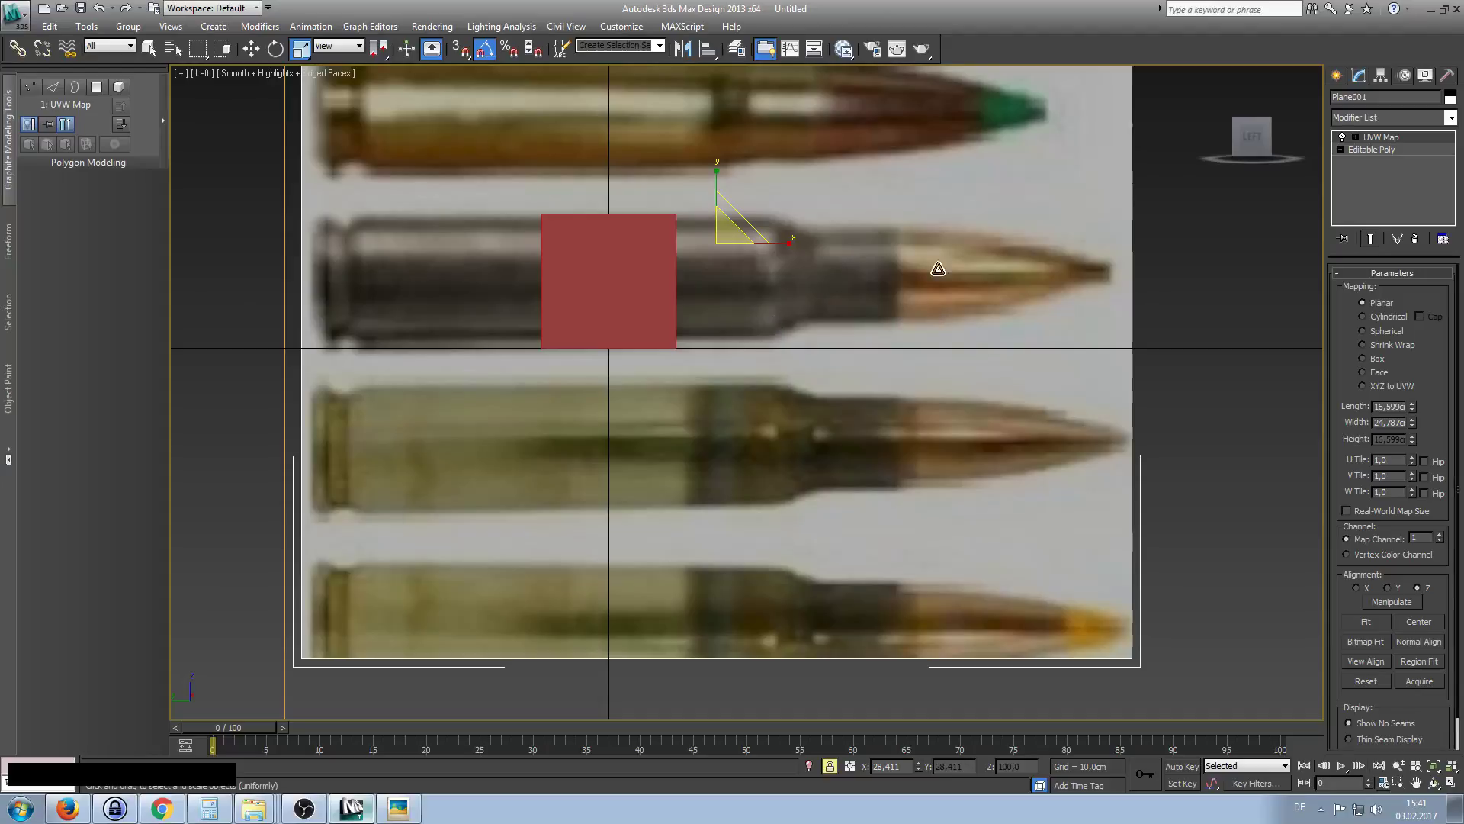
# Scale the reference plane up by about 104 percent evenly on two axes in the Left view.
pyautogui.rightClick(836, 327)
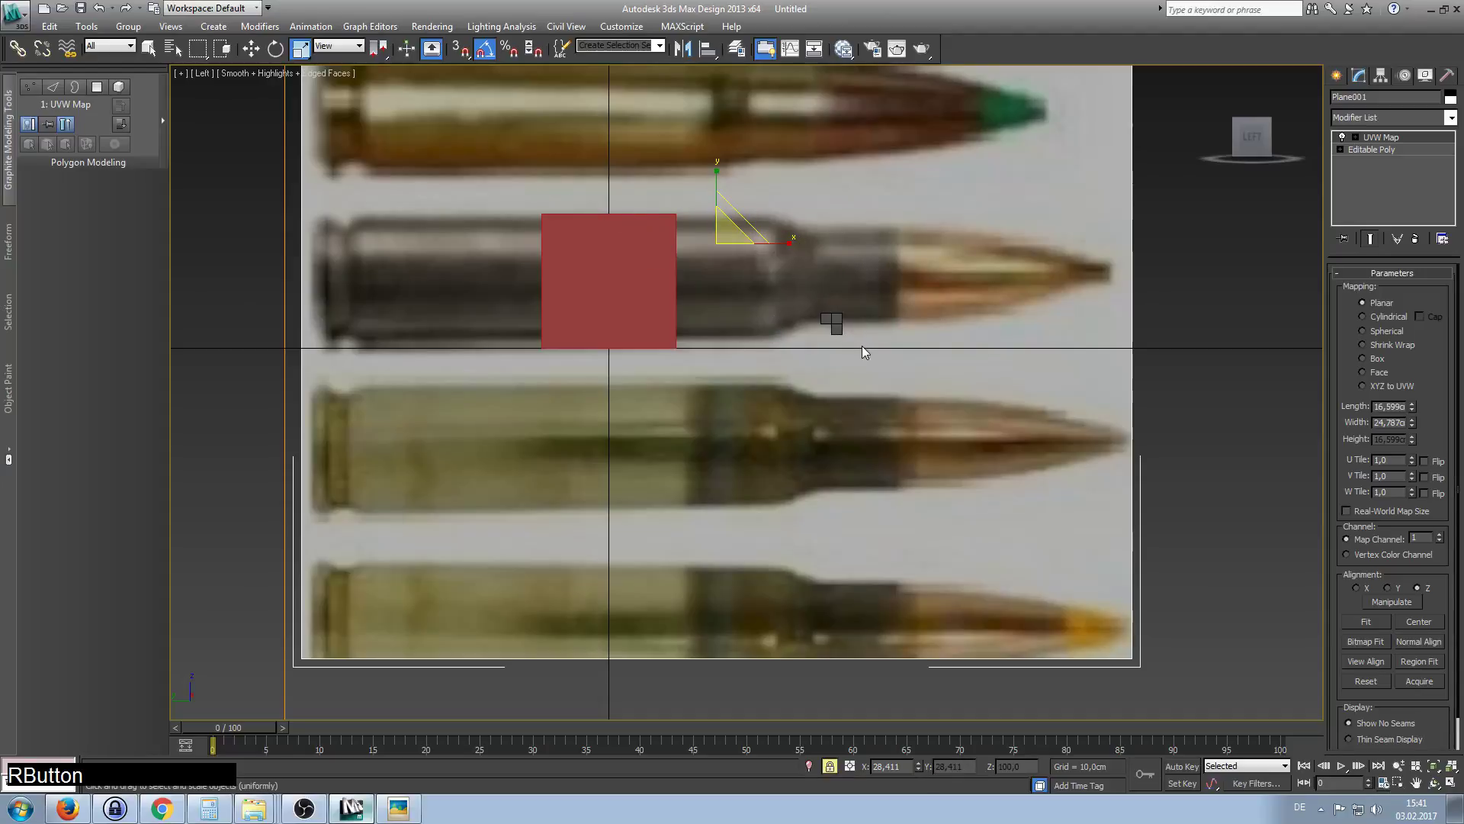
pyautogui.click(861, 346)
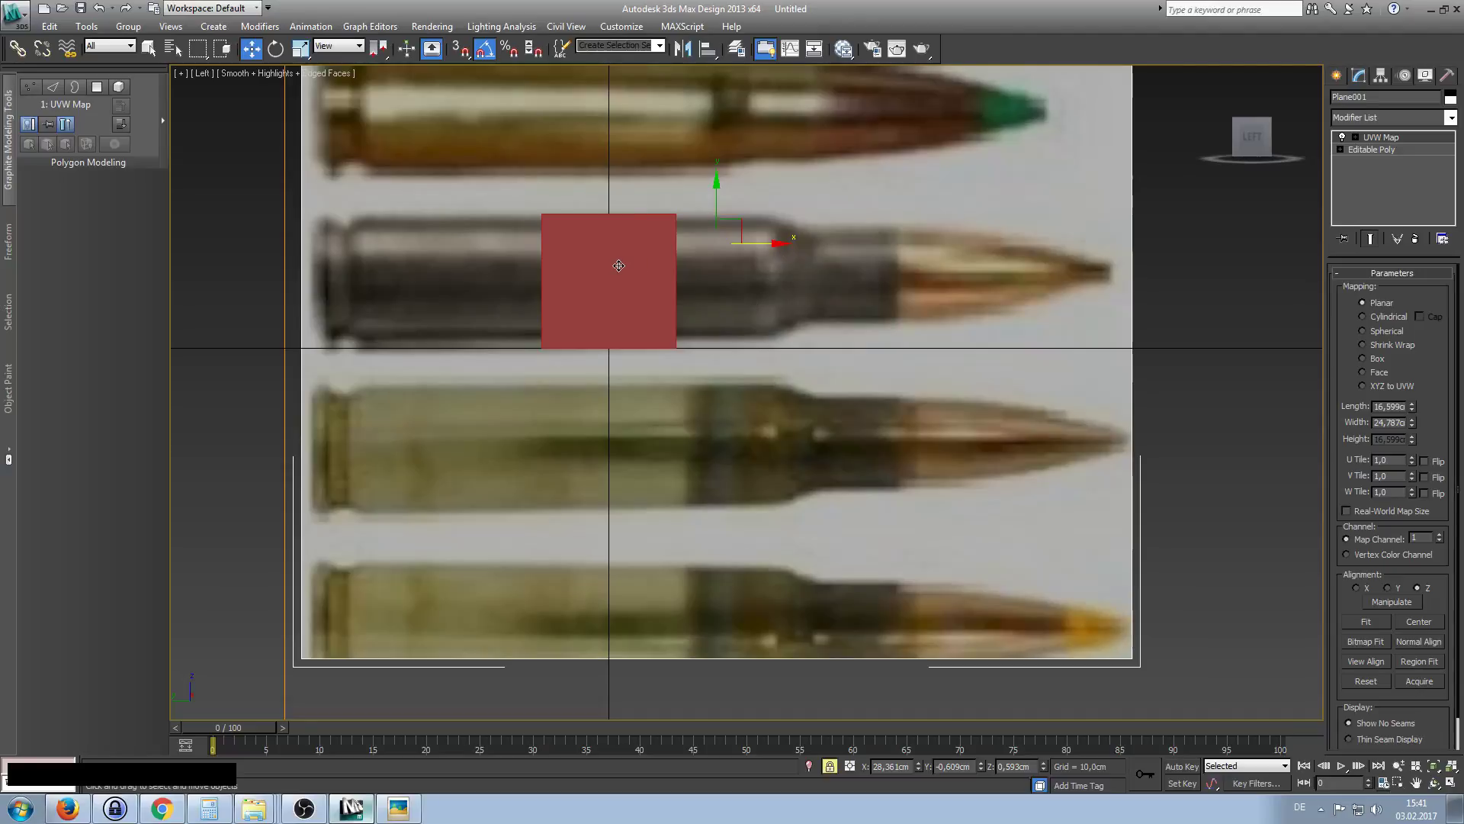
pyautogui.rightClick(715, 206)
pyautogui.click(744, 231)
pyautogui.rightClick(727, 233)
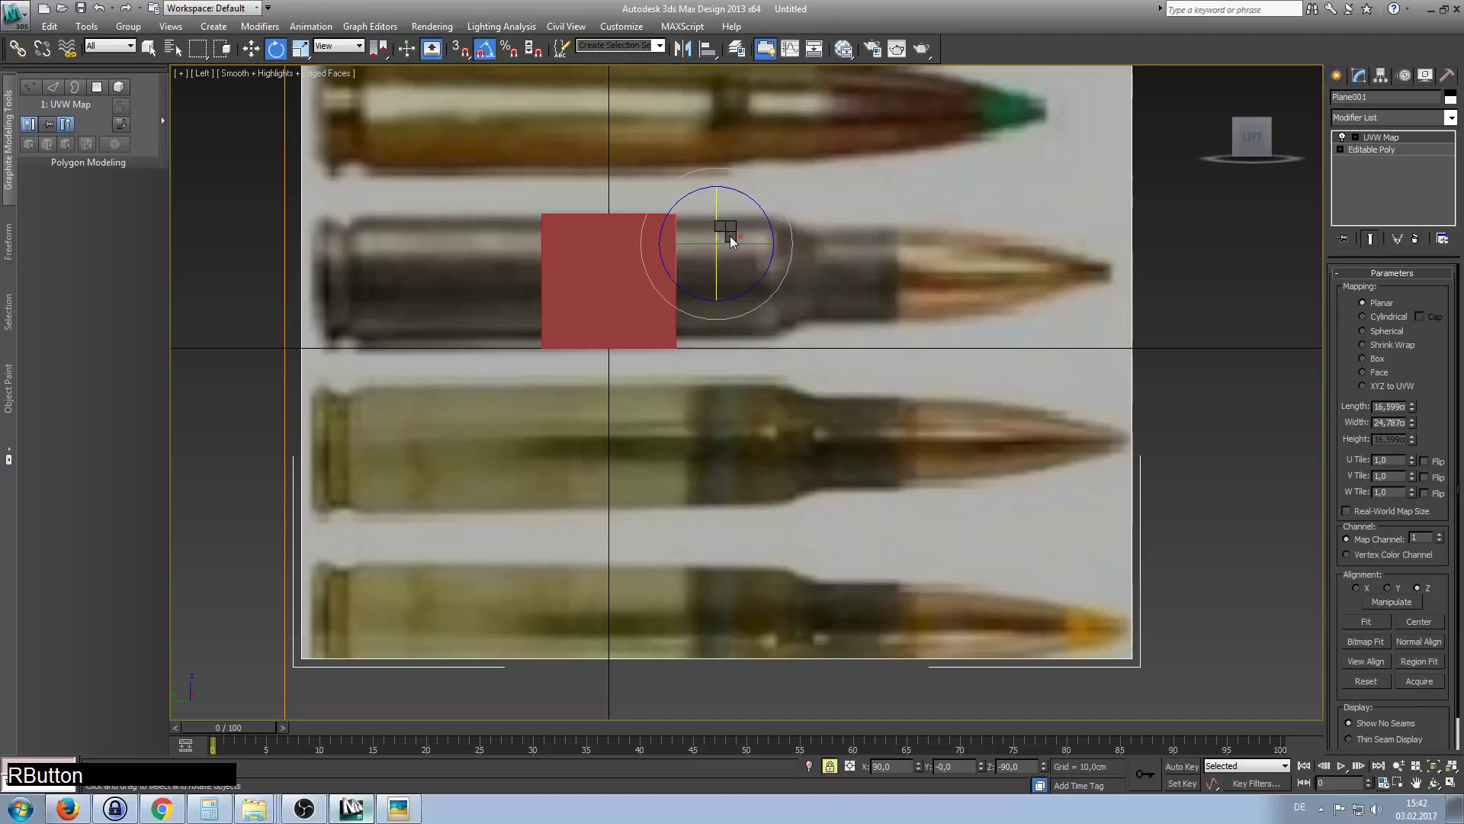
pyautogui.click(743, 232)
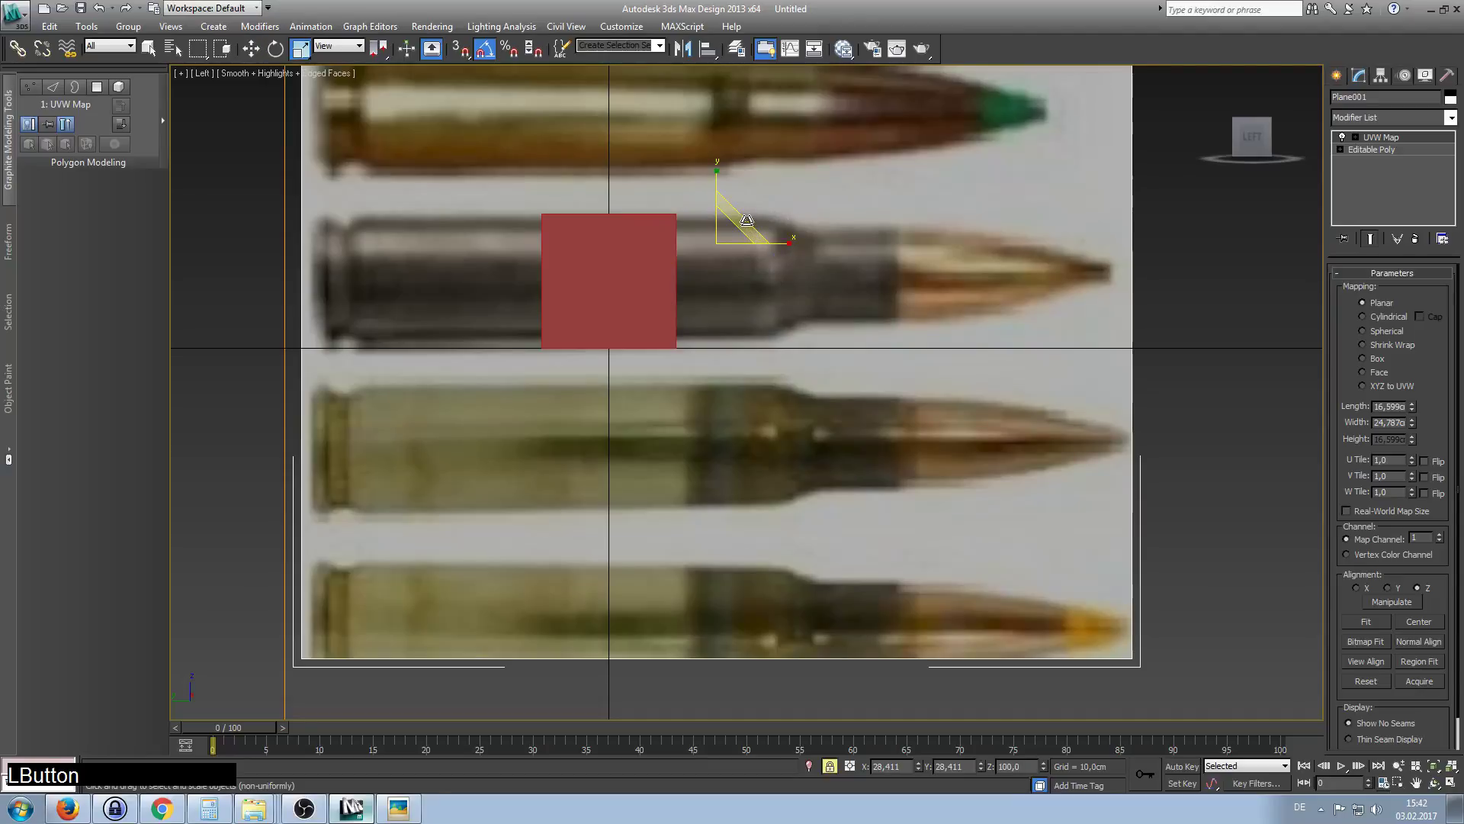
pyautogui.moveTo(748, 220); pyautogui.dragTo(751, 221)
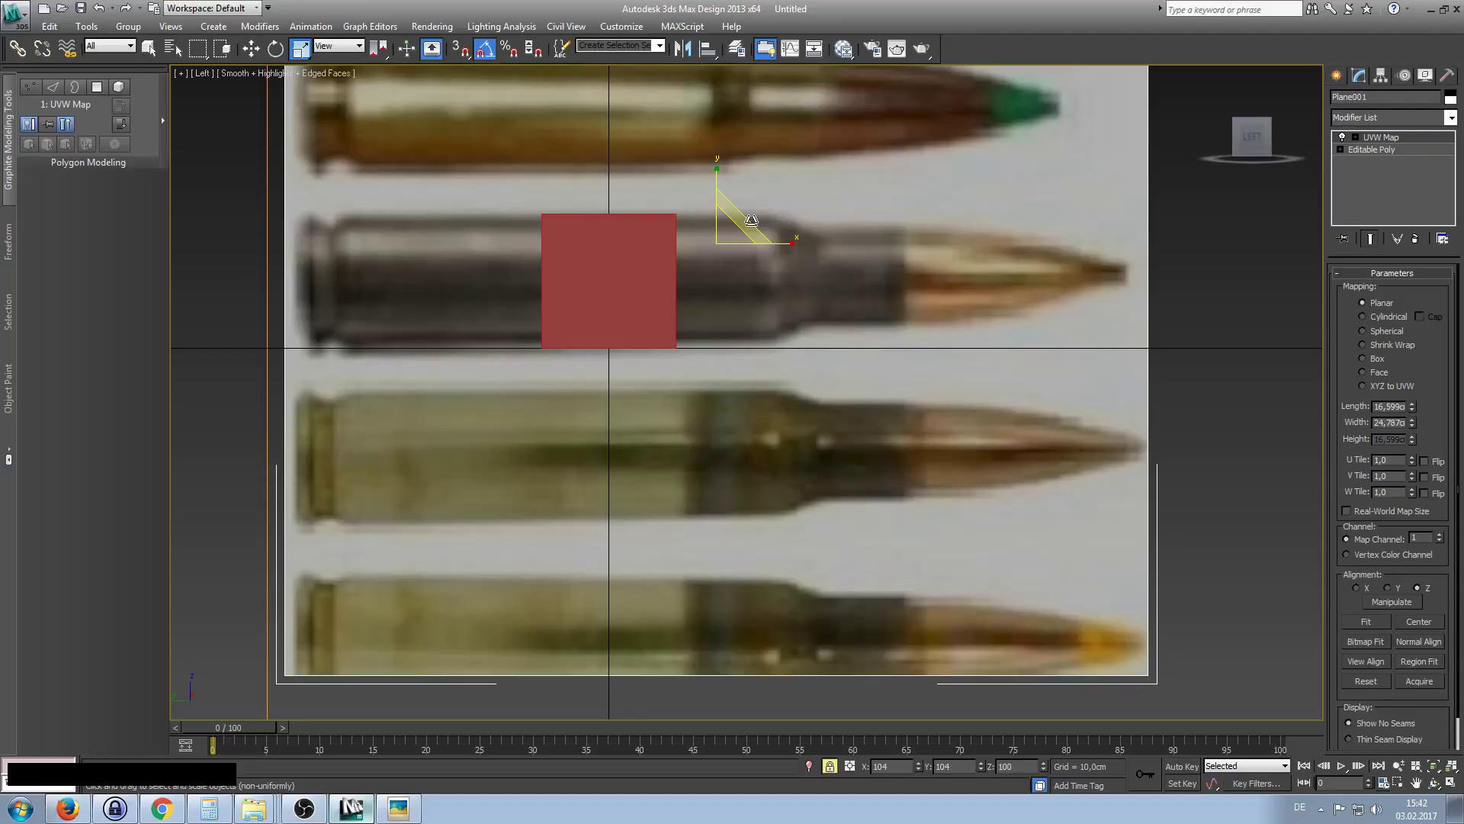
# Turn off angle snap and rotate the reference plane about 1 degree clockwise to level the grey cartridge.
pyautogui.rightClick(752, 222)
pyautogui.click(777, 242)
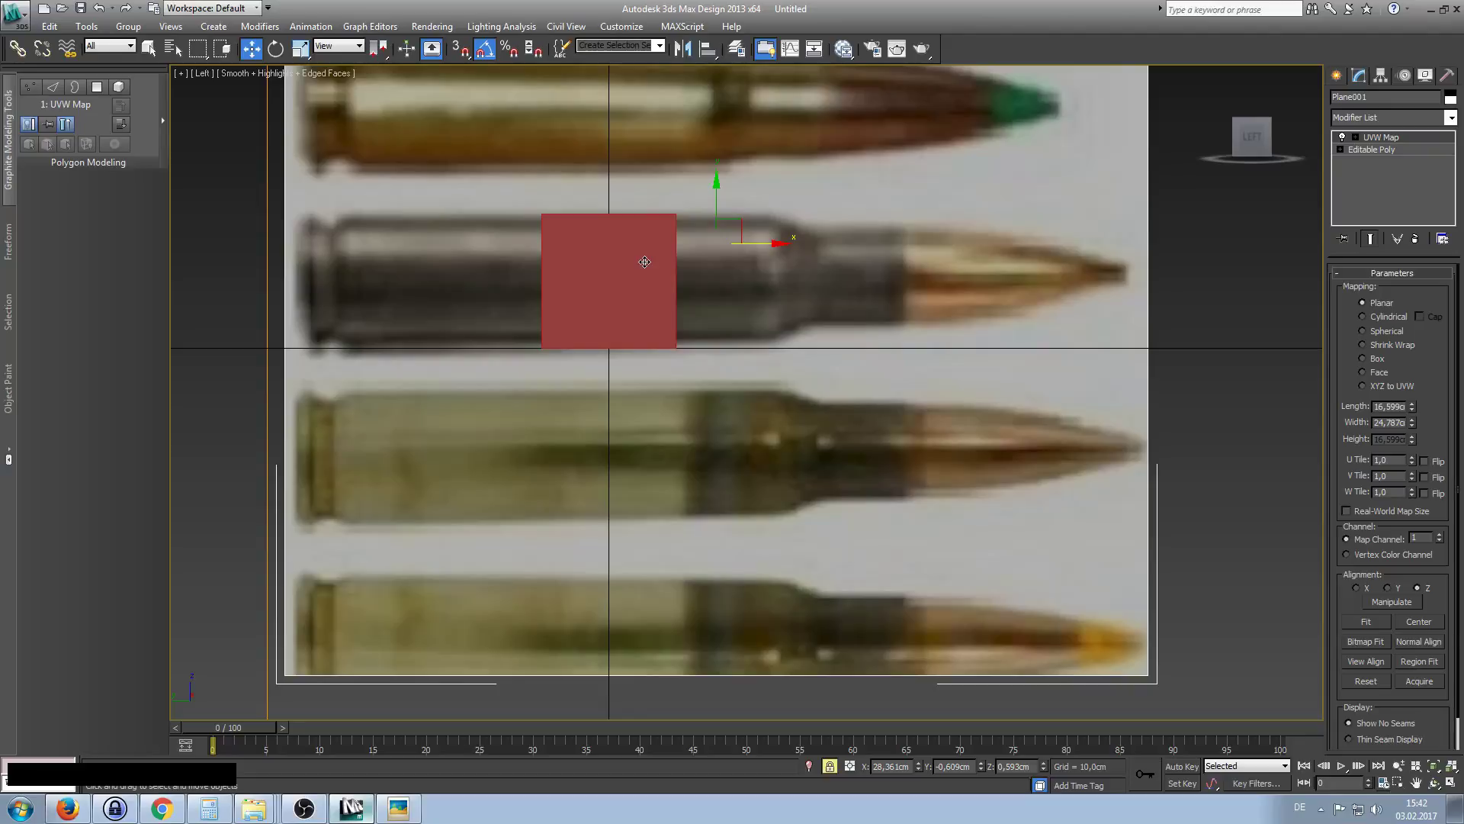
pyautogui.rightClick(775, 301)
pyautogui.click(814, 330)
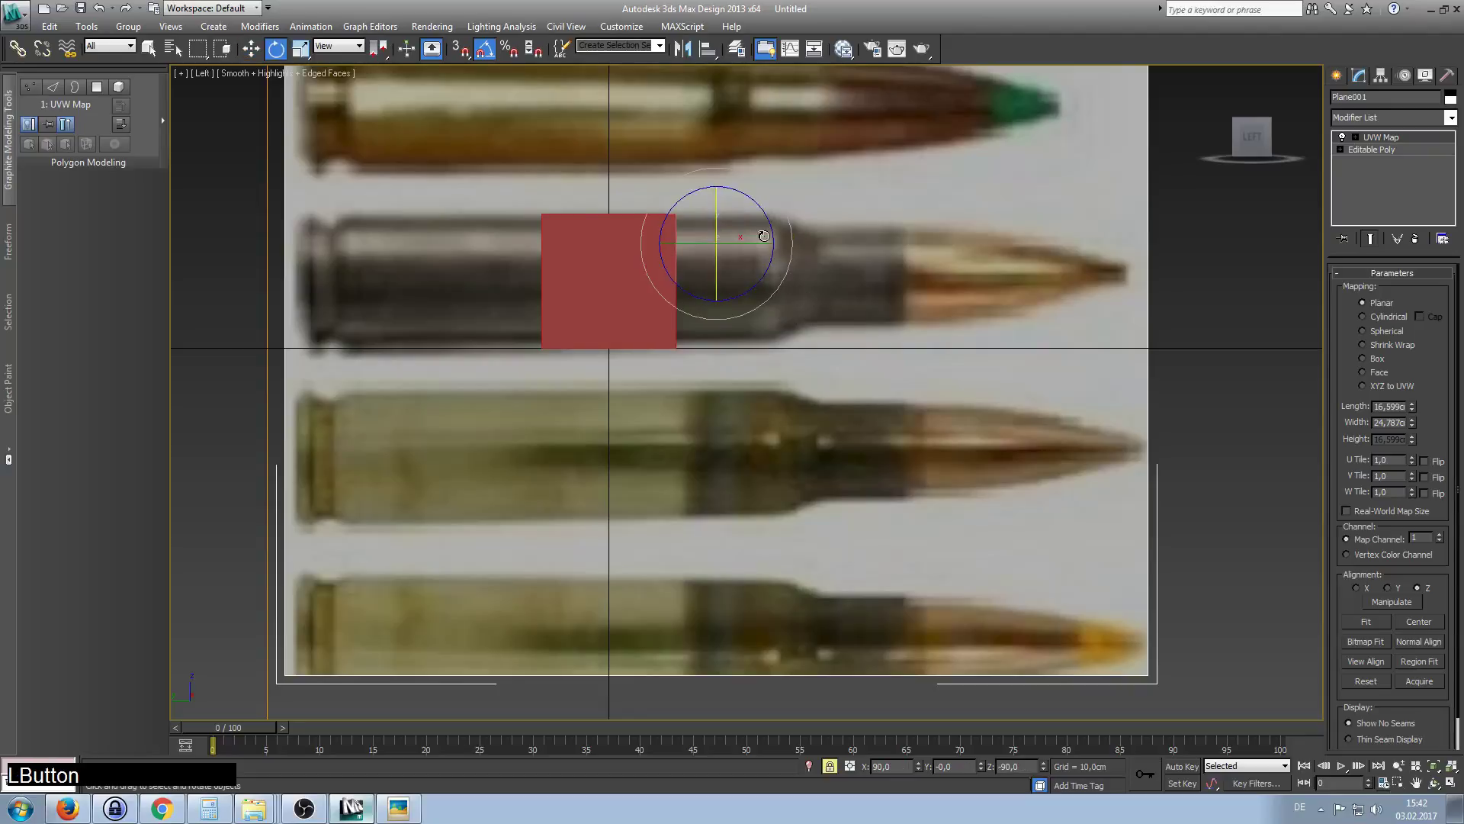
pyautogui.moveTo(768, 223); pyautogui.dragTo(772, 223)
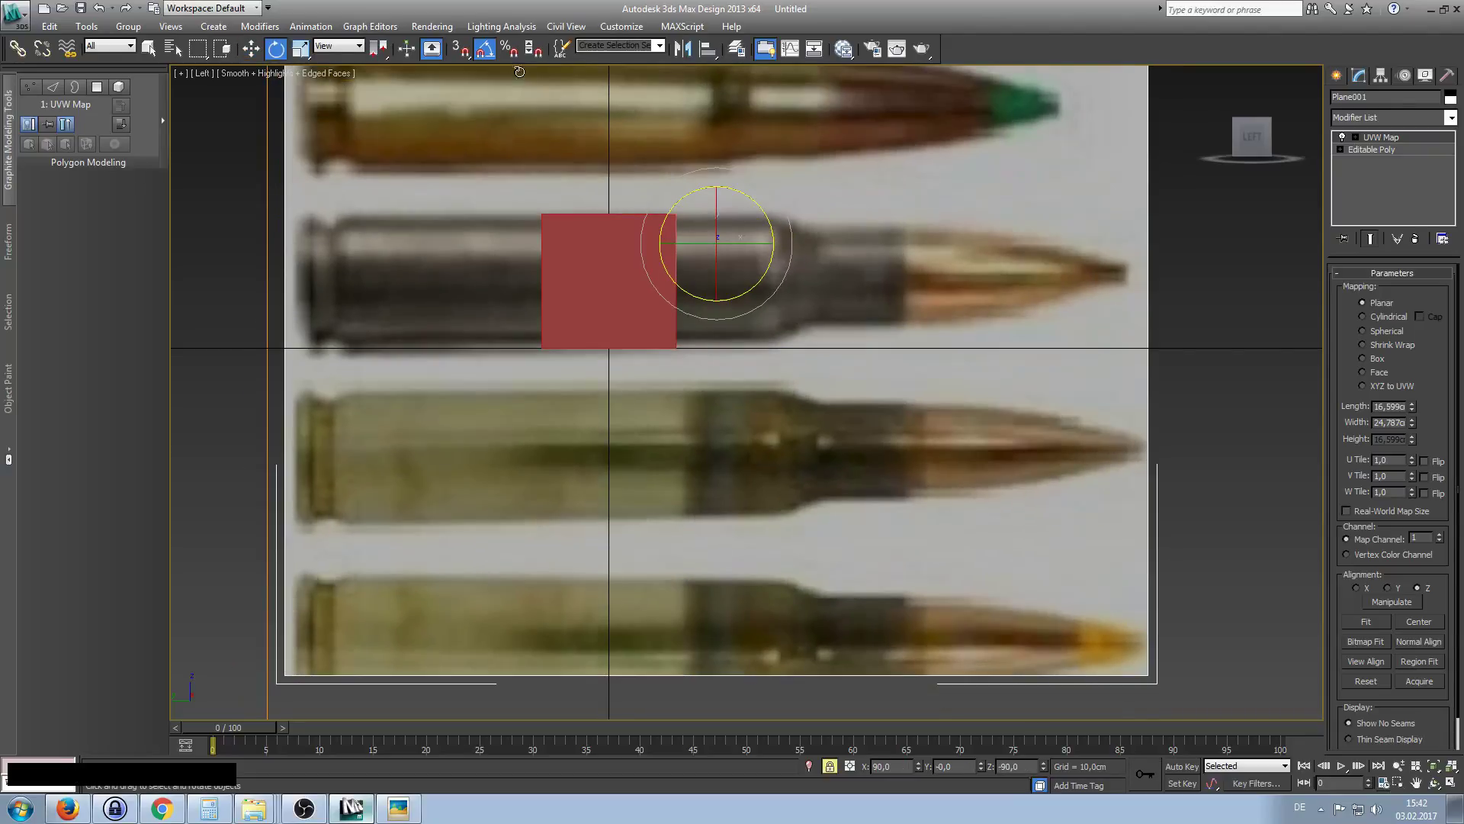
pyautogui.click(485, 48)
pyautogui.click(763, 210)
pyautogui.moveTo(763, 210); pyautogui.dragTo(765, 210)
pyautogui.click(765, 209)
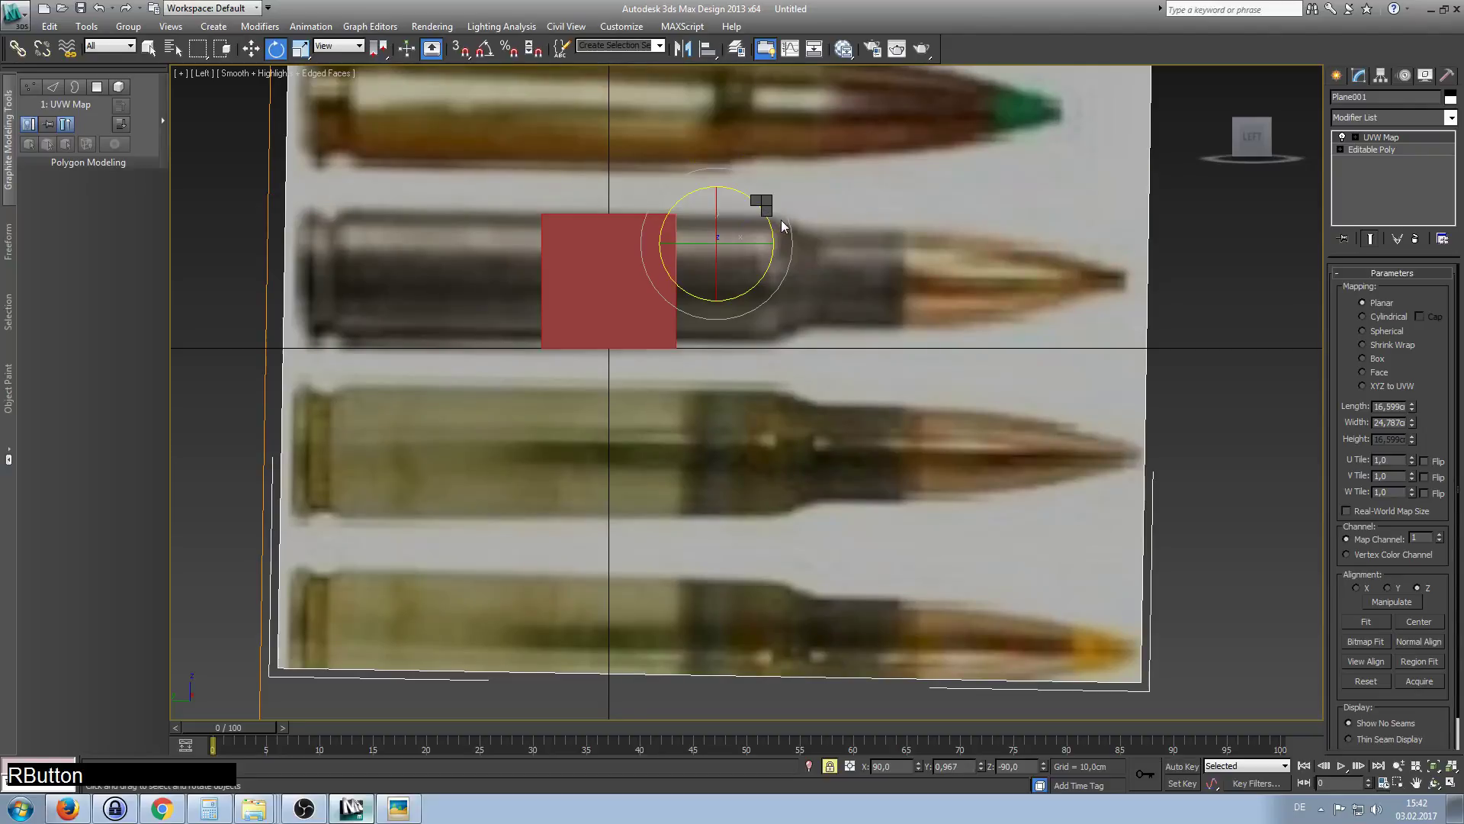
# Move the reference plane to about Y -0.58 cm and Z 0.58 cm to line the grey cartridge up with the red box.
pyautogui.press('w')
pyautogui.moveTo(741, 229); pyautogui.dragTo(740, 230)
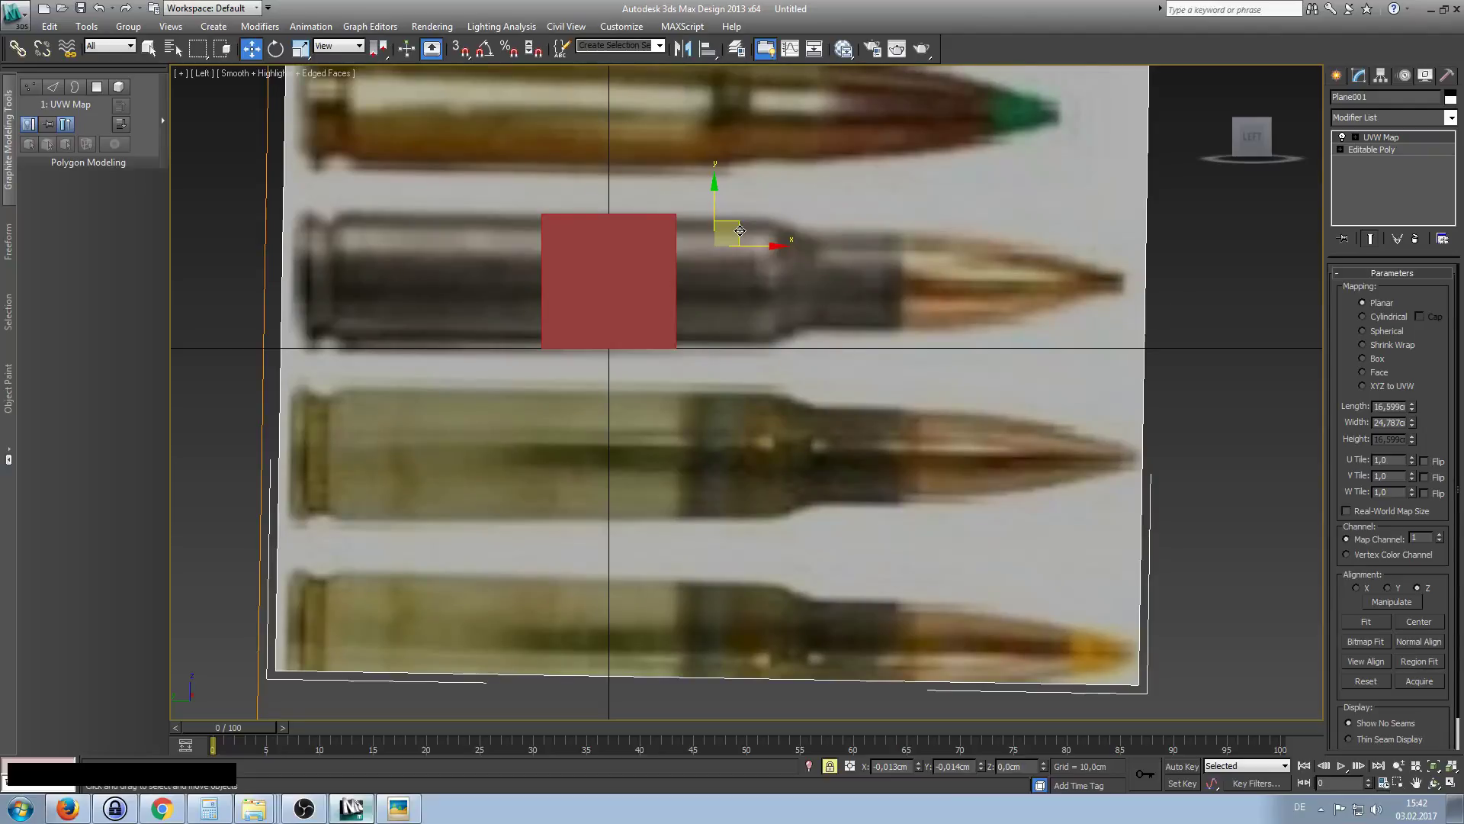
pyautogui.moveTo(740, 231); pyautogui.dragTo(736, 230)
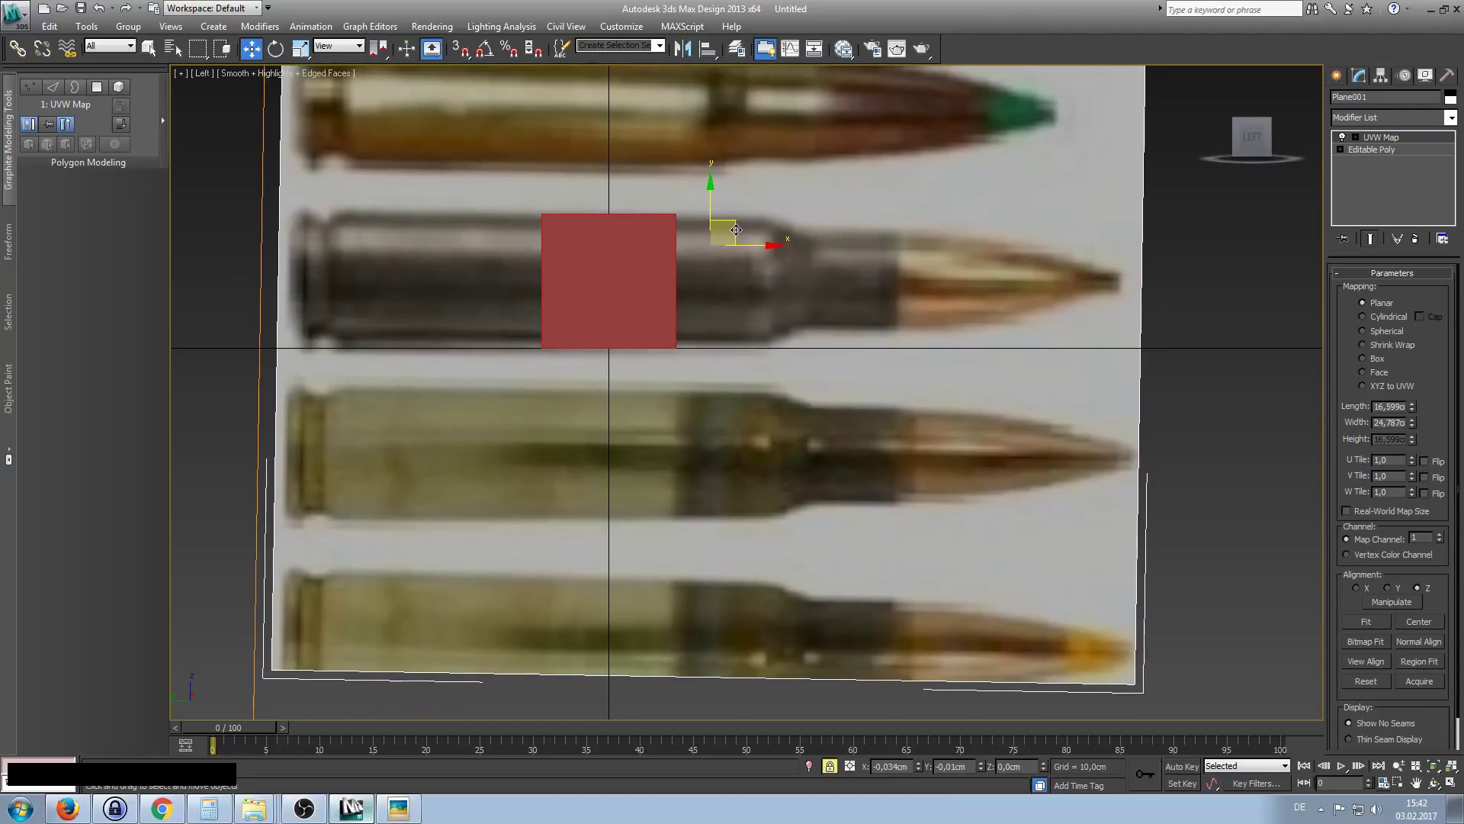
pyautogui.click(639, 254)
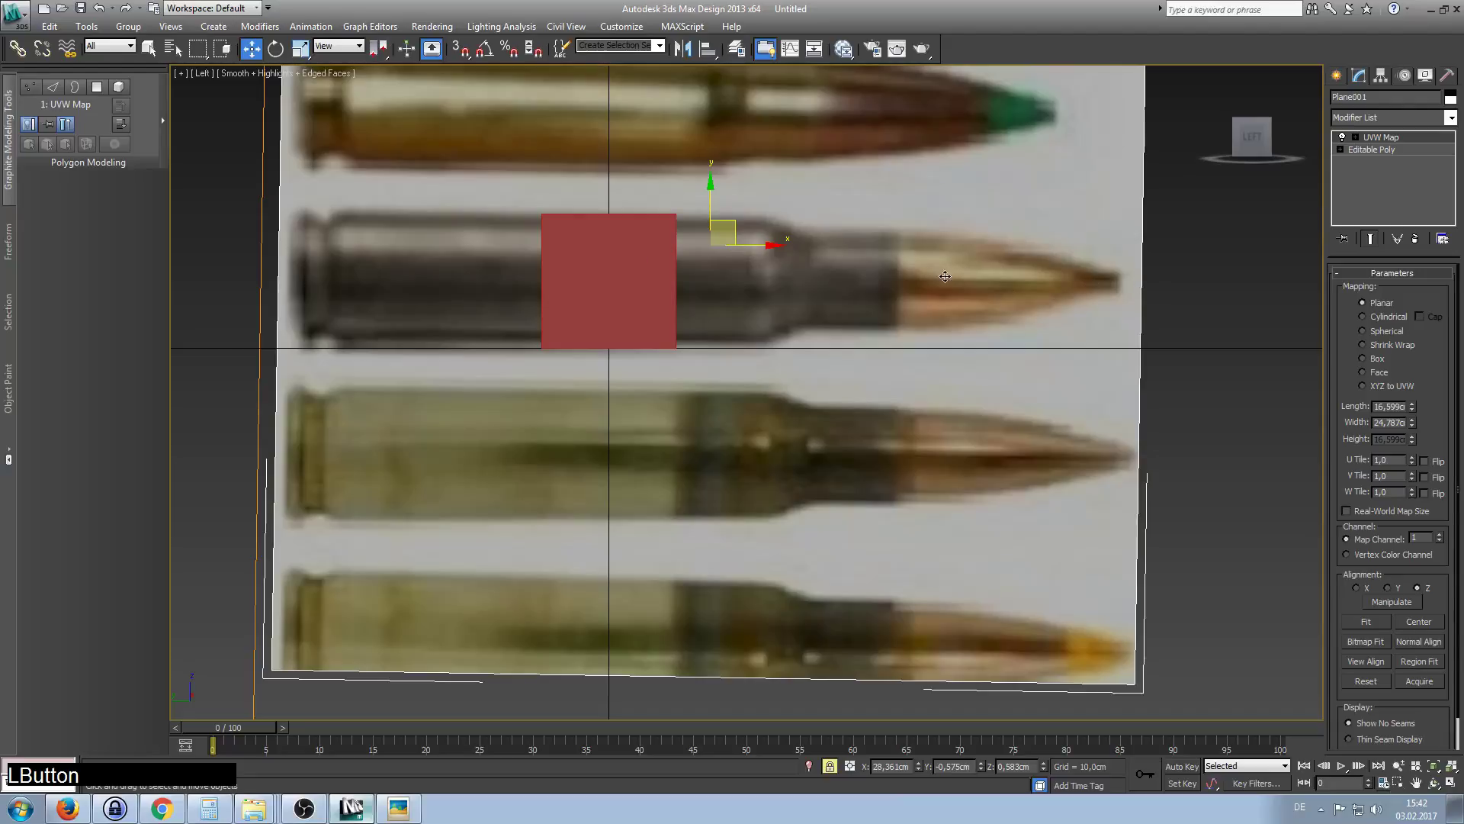
pyautogui.rightClick(216, 203)
pyautogui.keyDown('ctrl'); pyautogui.keyDown('alt'); pyautogui.moveTo(355, 260); pyautogui.dragTo(366, 343, button='middle'); pyautogui.keyUp('alt'); pyautogui.keyUp('ctrl')
pyautogui.click(388, 339)
pyautogui.rightClick(409, 348)
pyautogui.click(410, 348)
pyautogui.rightClick(458, 349)
pyautogui.click(340, 366)
pyautogui.rightClick(404, 279)
pyautogui.click(395, 266)
pyautogui.rightClick(427, 274)
pyautogui.click(392, 252)
# Unlock and clear the selection, and select the reference plane again with the selection lock on.
pyautogui.press('space')
pyautogui.click(453, 273)
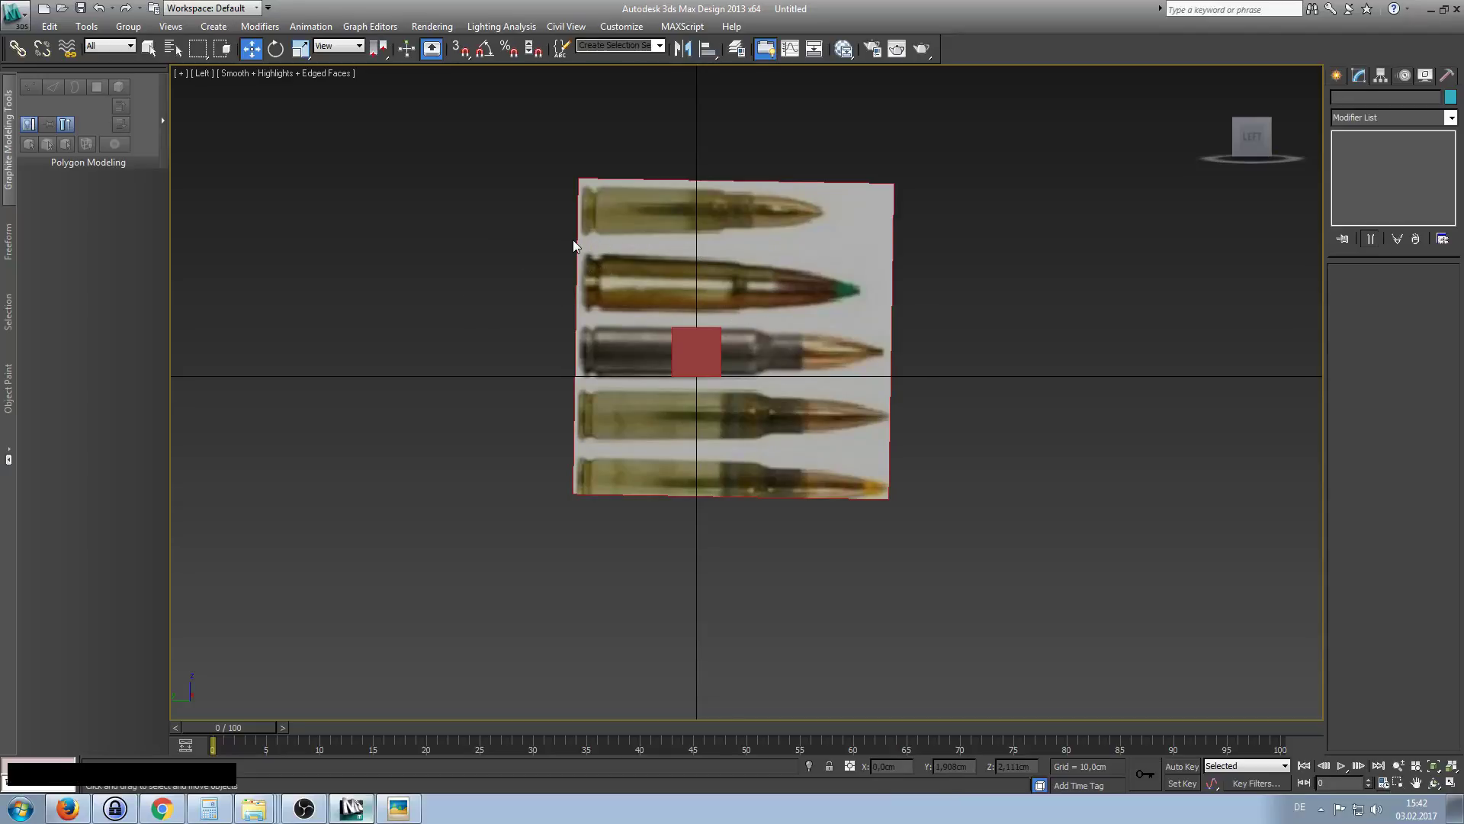
pyautogui.click(614, 250)
pyautogui.press('space')
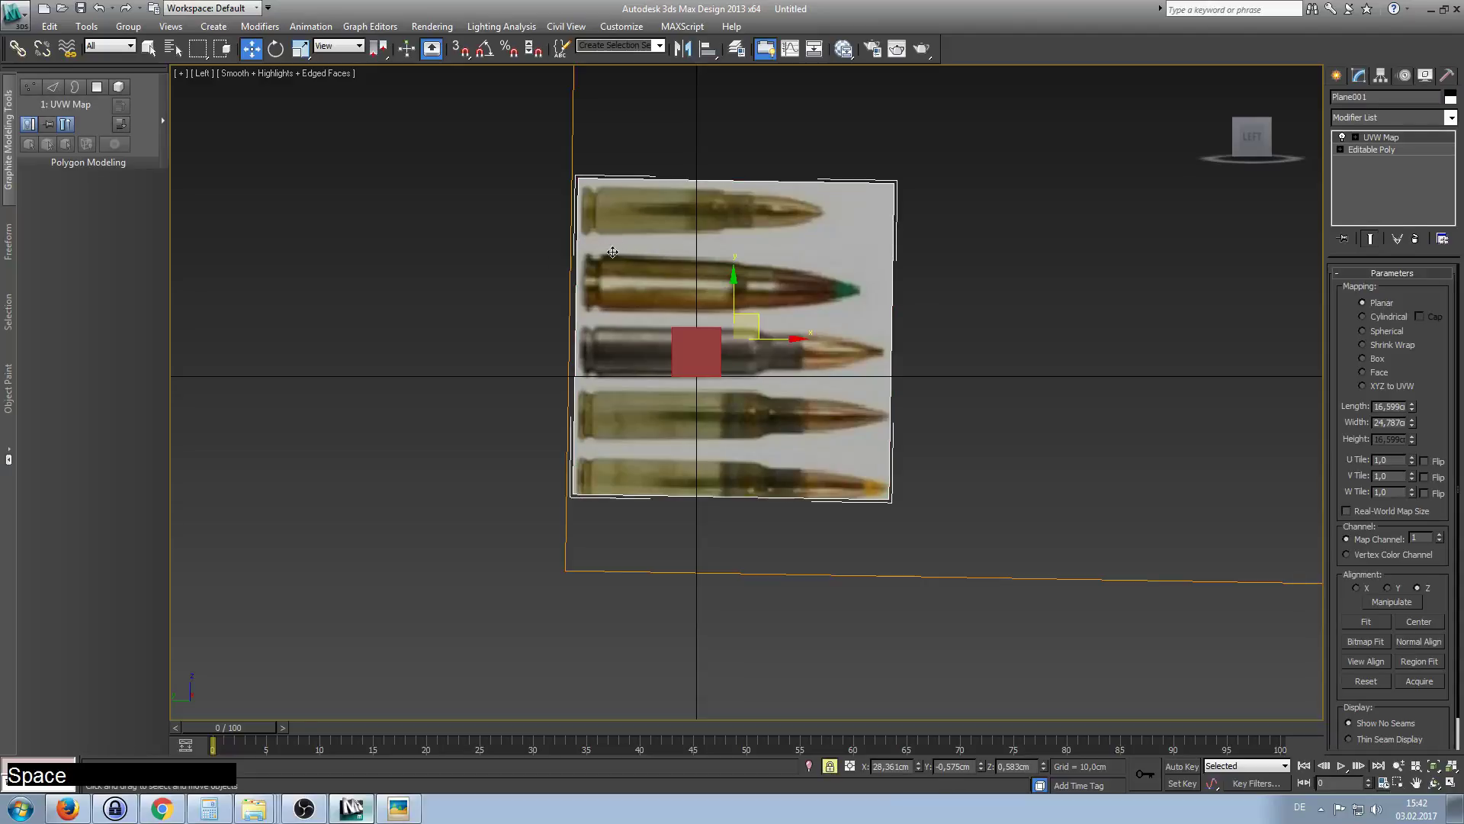
# Try moving the locked reference plane up to about Z 1.32 cm and undo the move.
pyautogui.moveTo(751, 274); pyautogui.dragTo(748, 232)
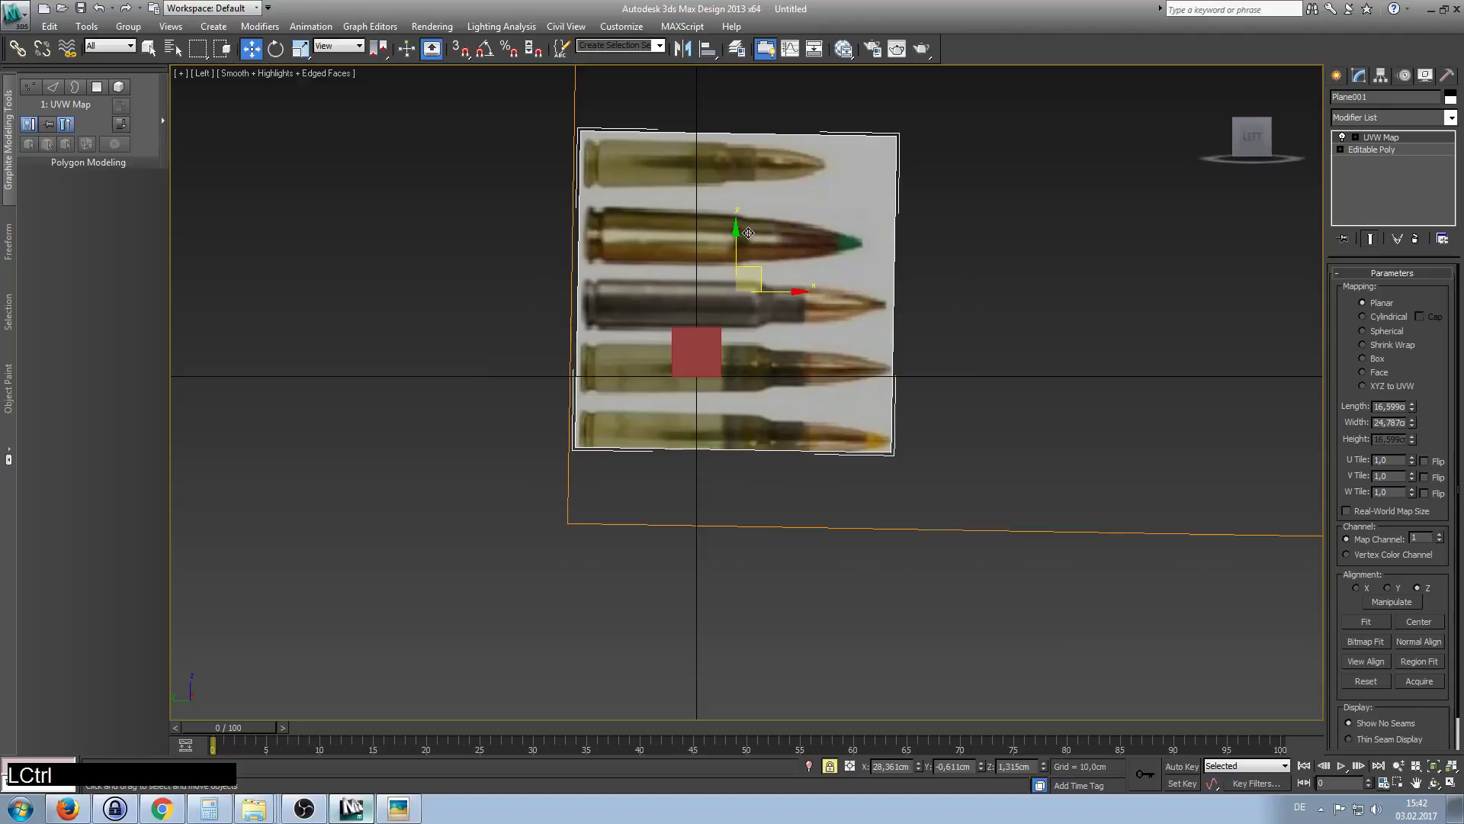
pyautogui.hotkey('ctrl', 'z')
pyautogui.click(416, 345)
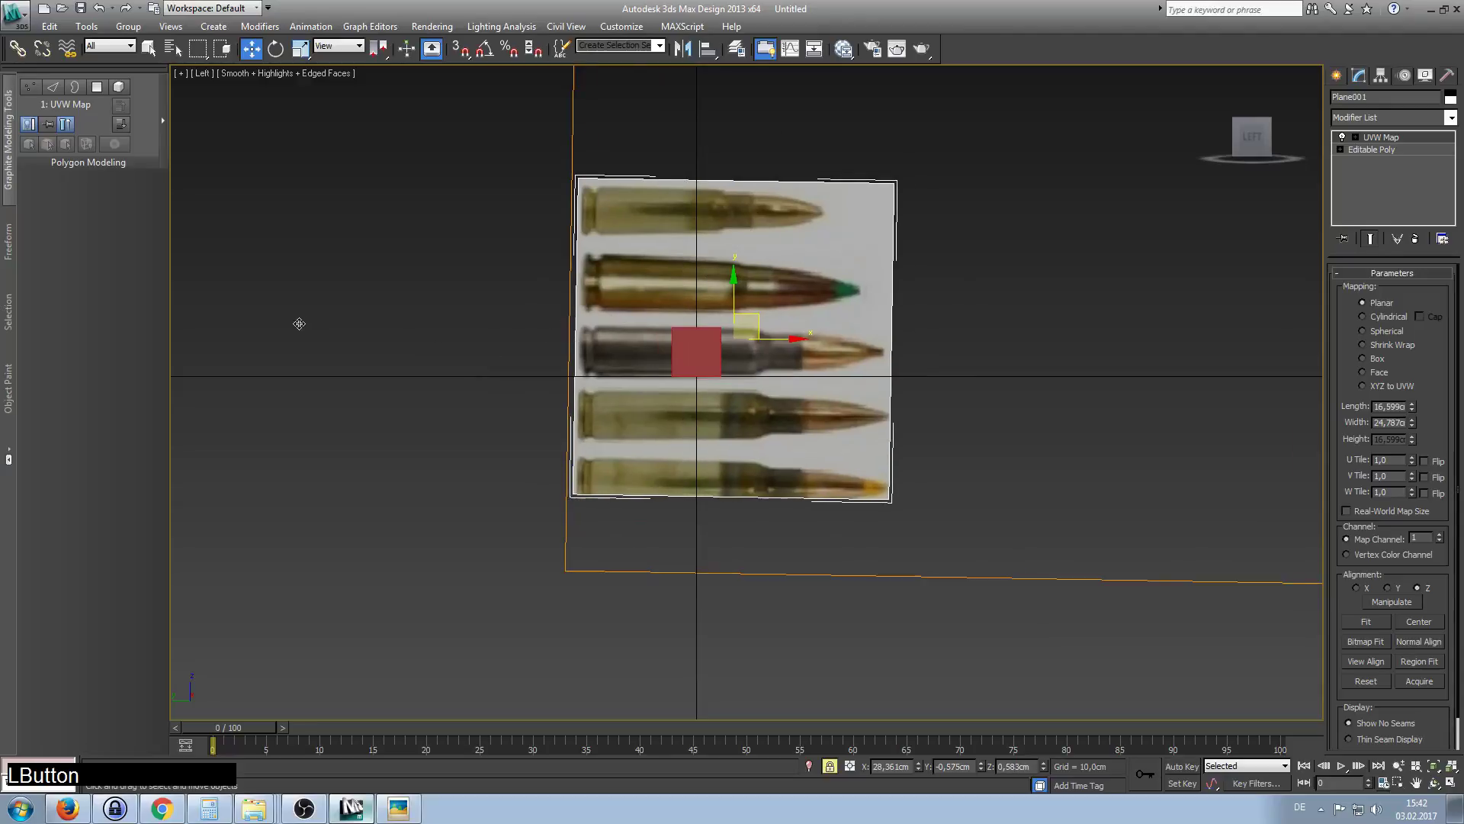
# Try moving the locked reference plane down, undo the move, and unlock and clear the selection.
pyautogui.moveTo(299, 322); pyautogui.dragTo(330, 465)
pyautogui.hotkey('ctrl', 'z')
pyautogui.press('space')
pyautogui.click(465, 340)
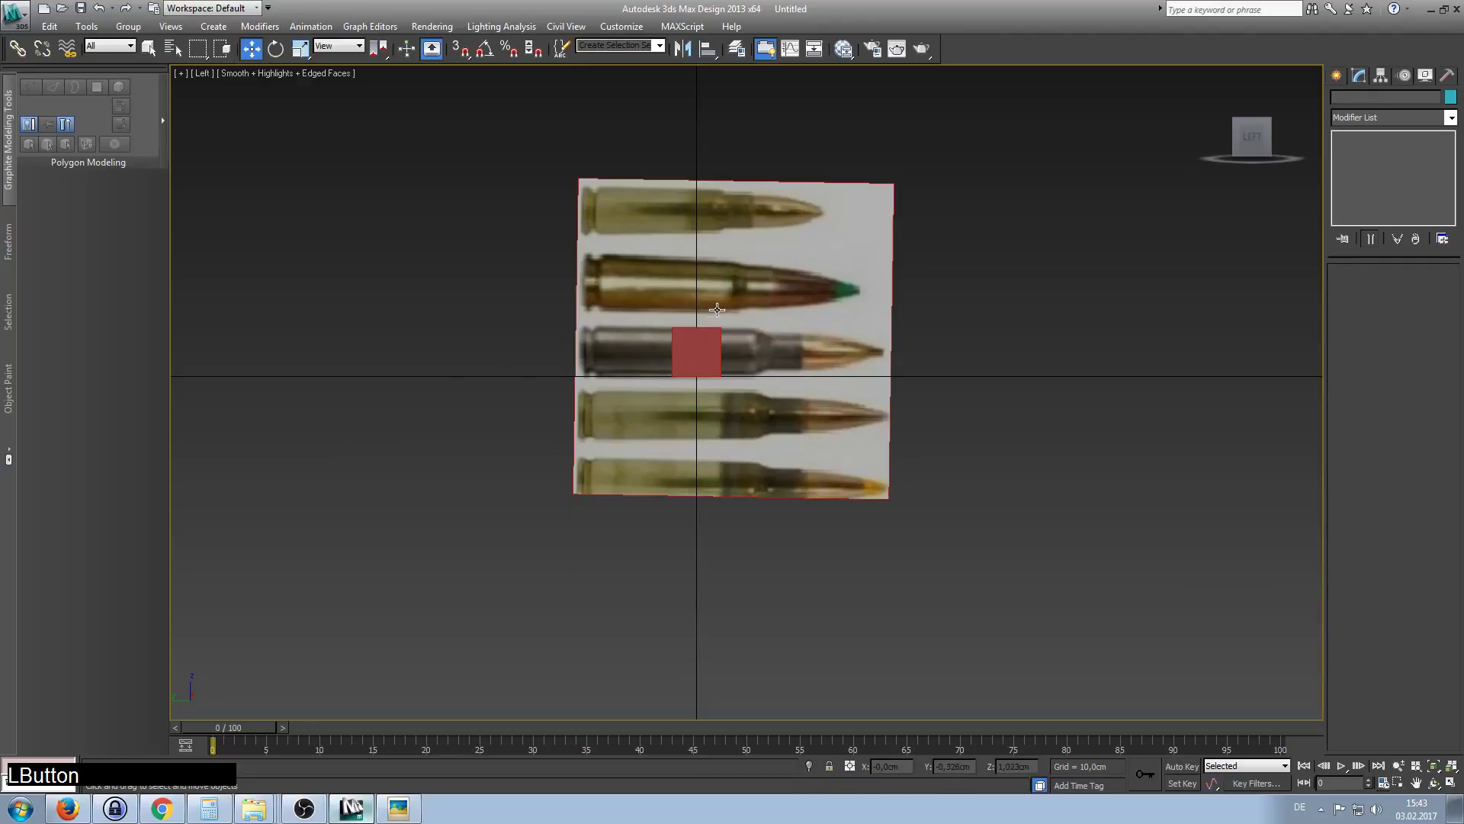
# Orbit briefly, restore the Left view and examine how the grey cartridge lines up with the red box, then check the available viewport views.
pyautogui.keyDown('alt'); pyautogui.moveTo(1022, 411); pyautogui.dragTo(971, 422, button='middle'); pyautogui.keyUp('alt')
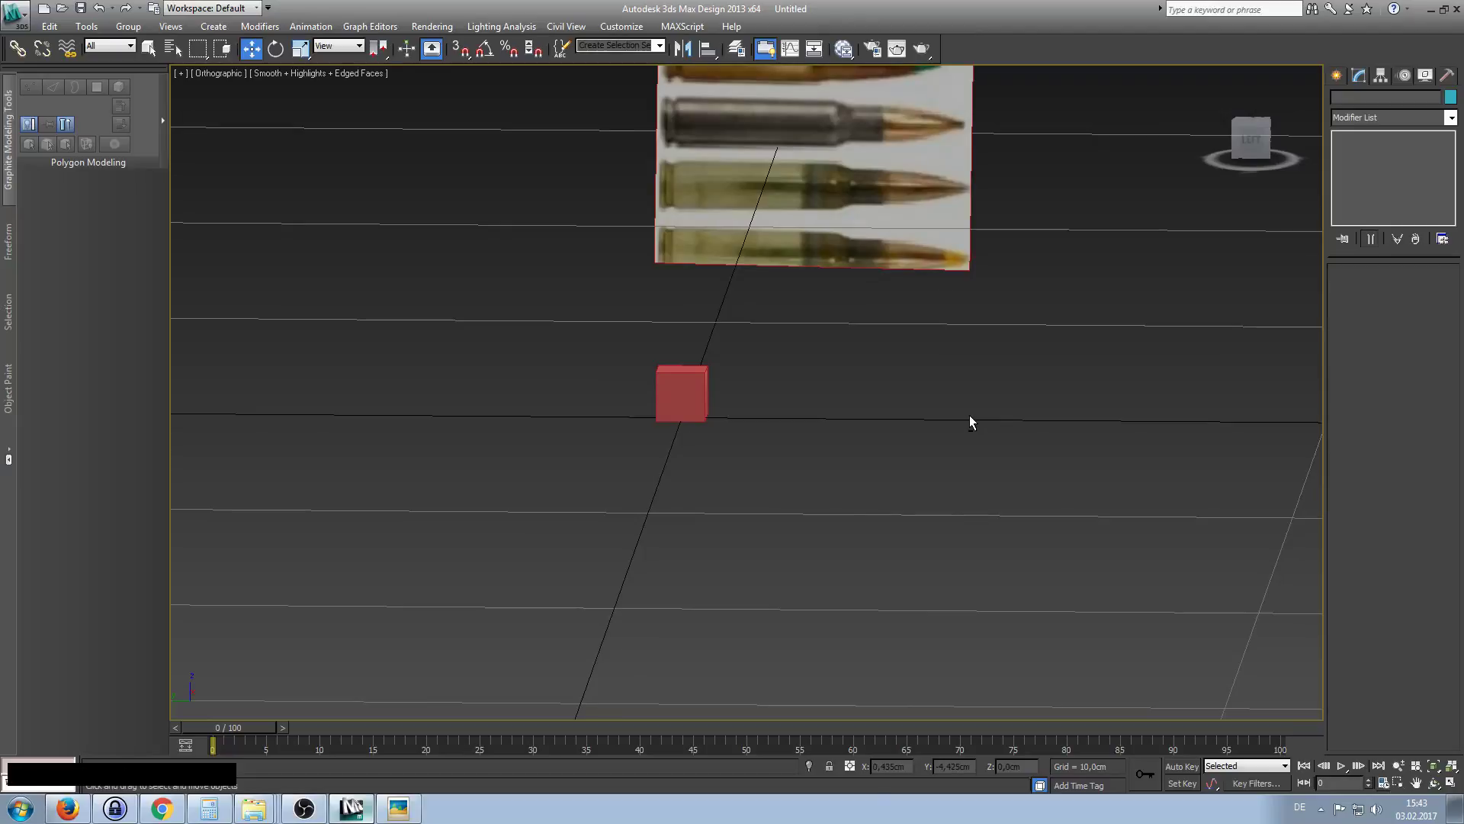
pyautogui.click(1252, 135)
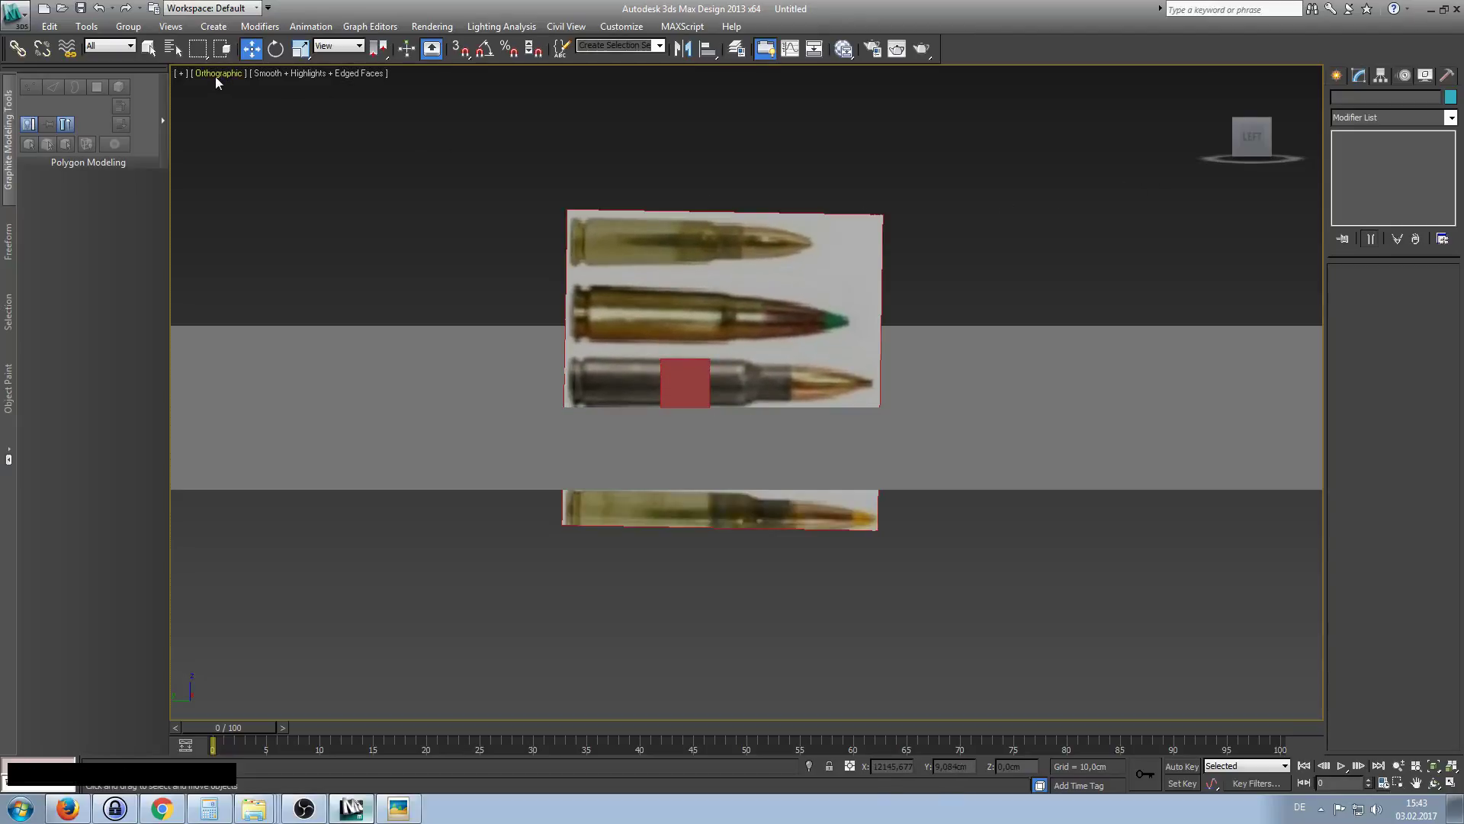
pyautogui.press('l')
pyautogui.scroll(5, 753, 386)
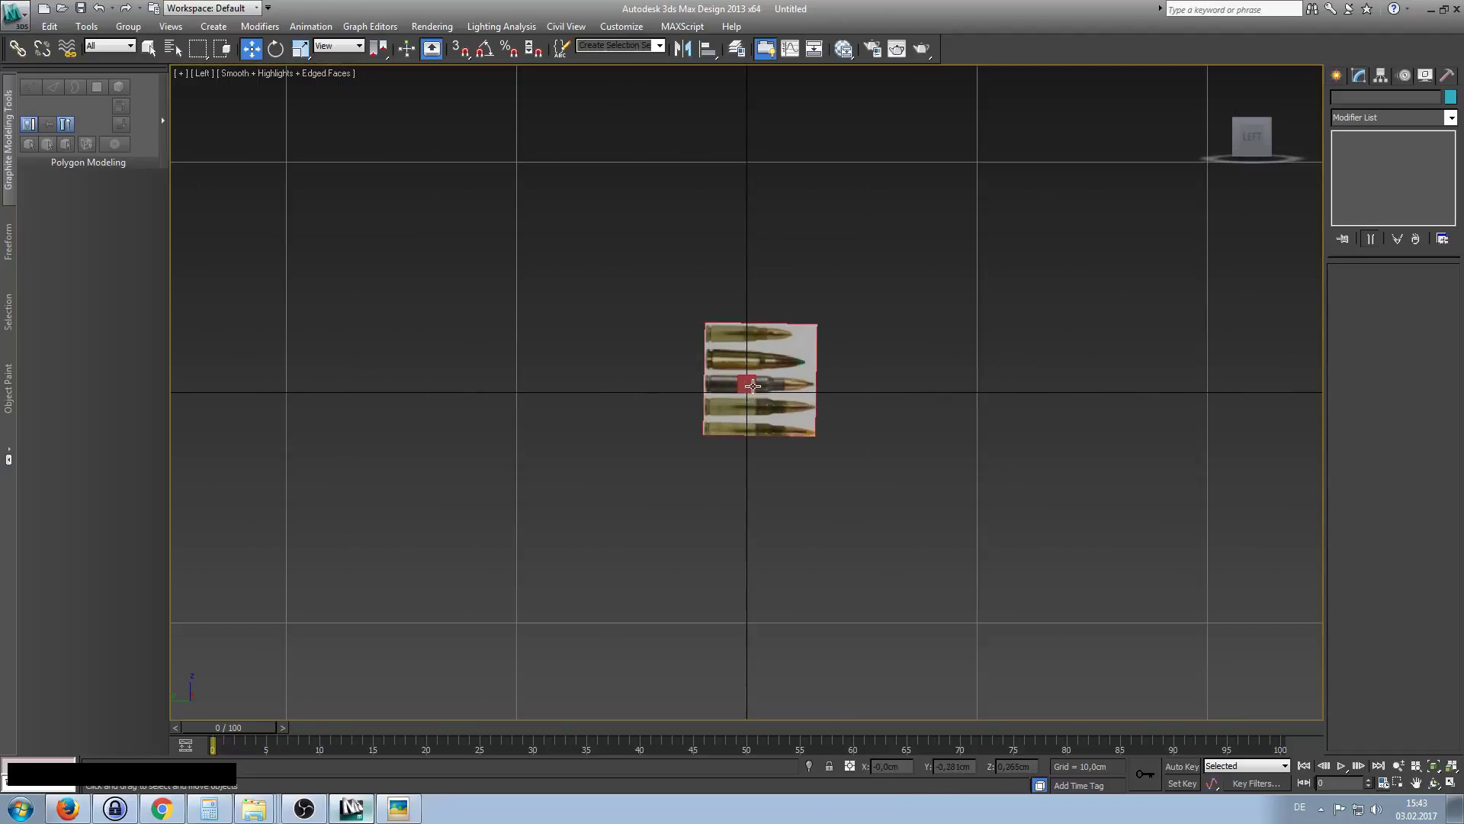
pyautogui.scroll(3, 753, 386)
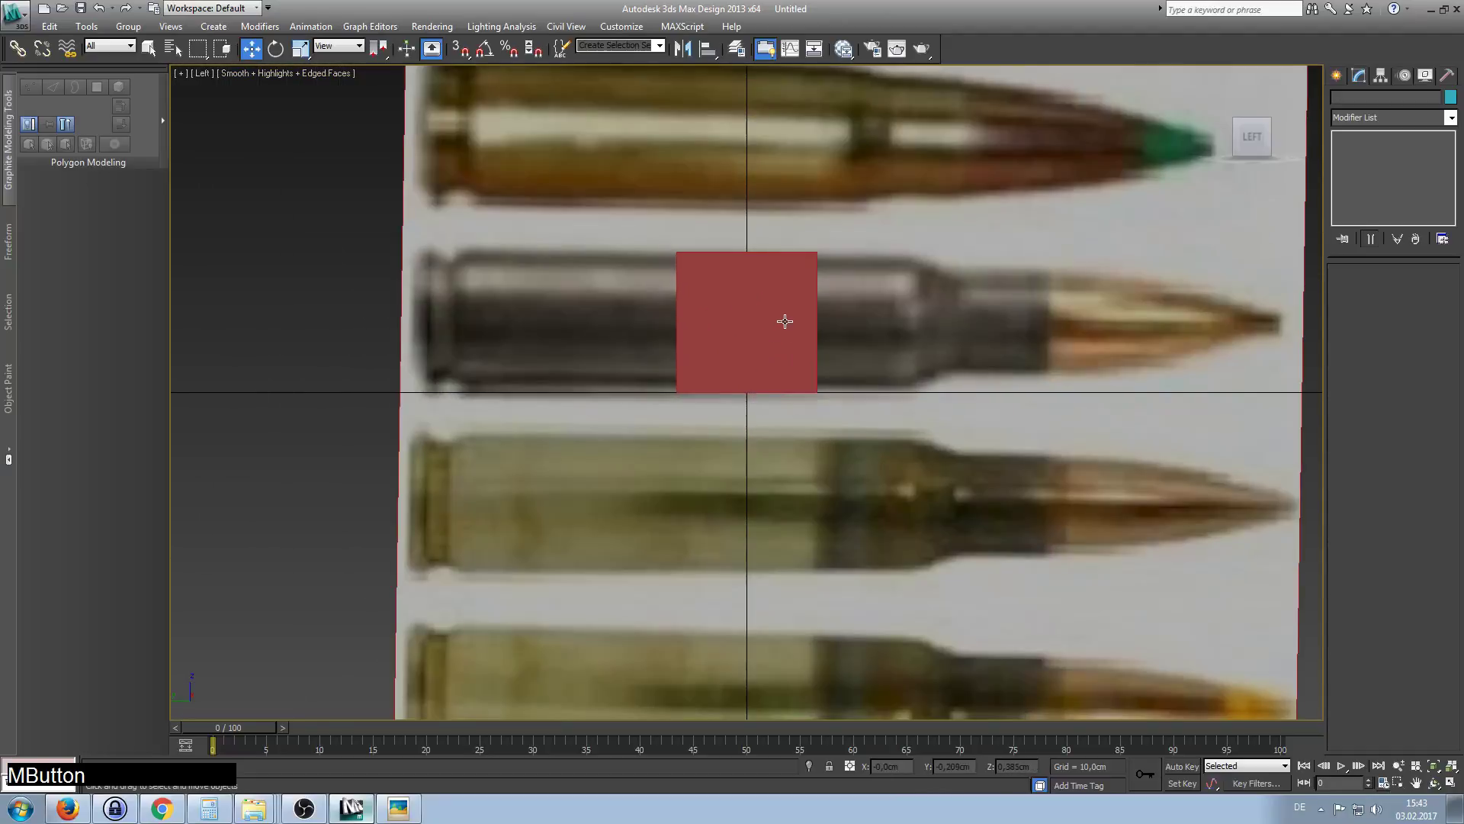
pyautogui.moveTo(785, 321); pyautogui.dragTo(745, 370, button='middle')
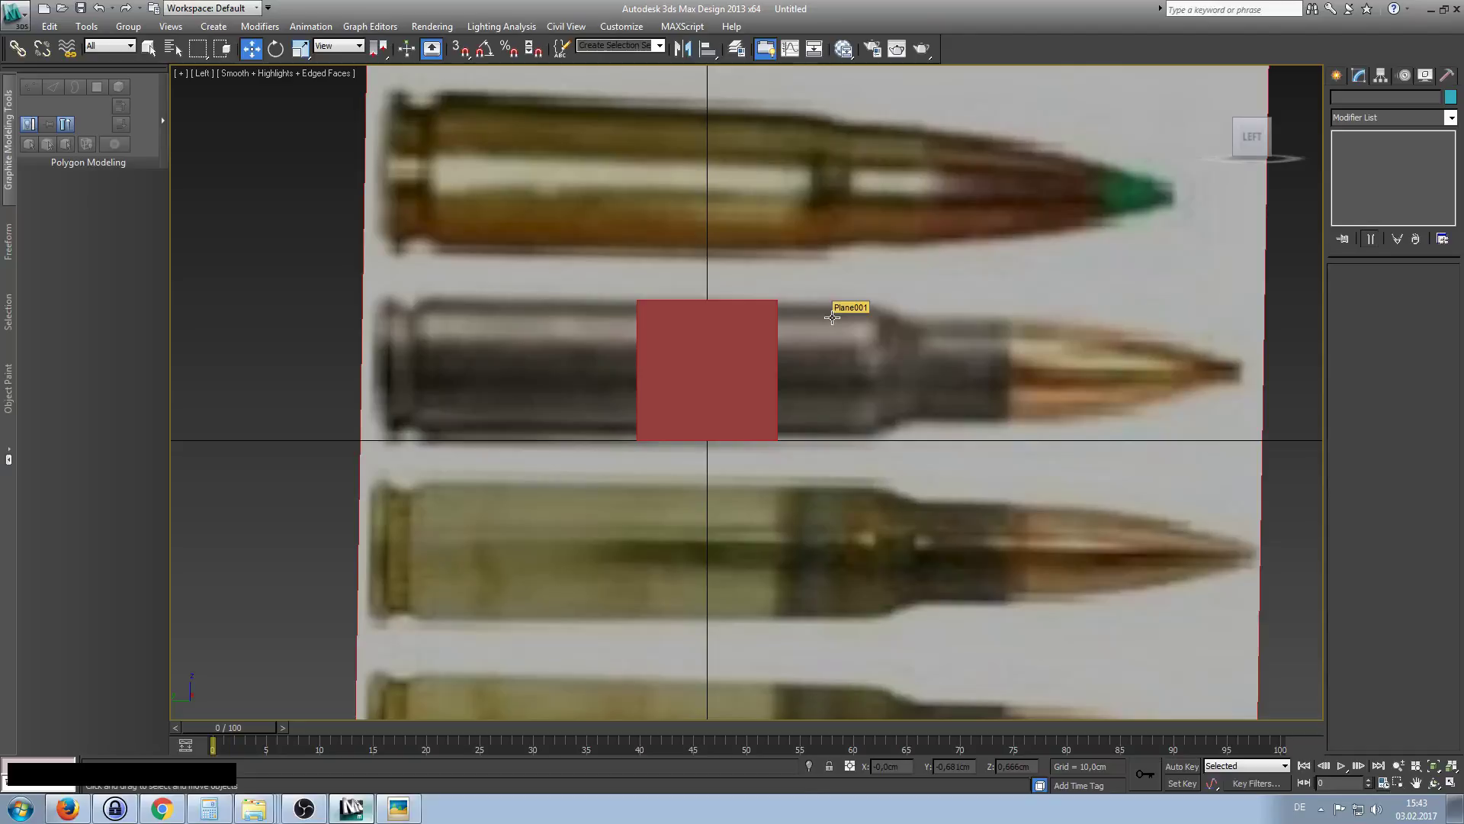
pyautogui.click(202, 74)
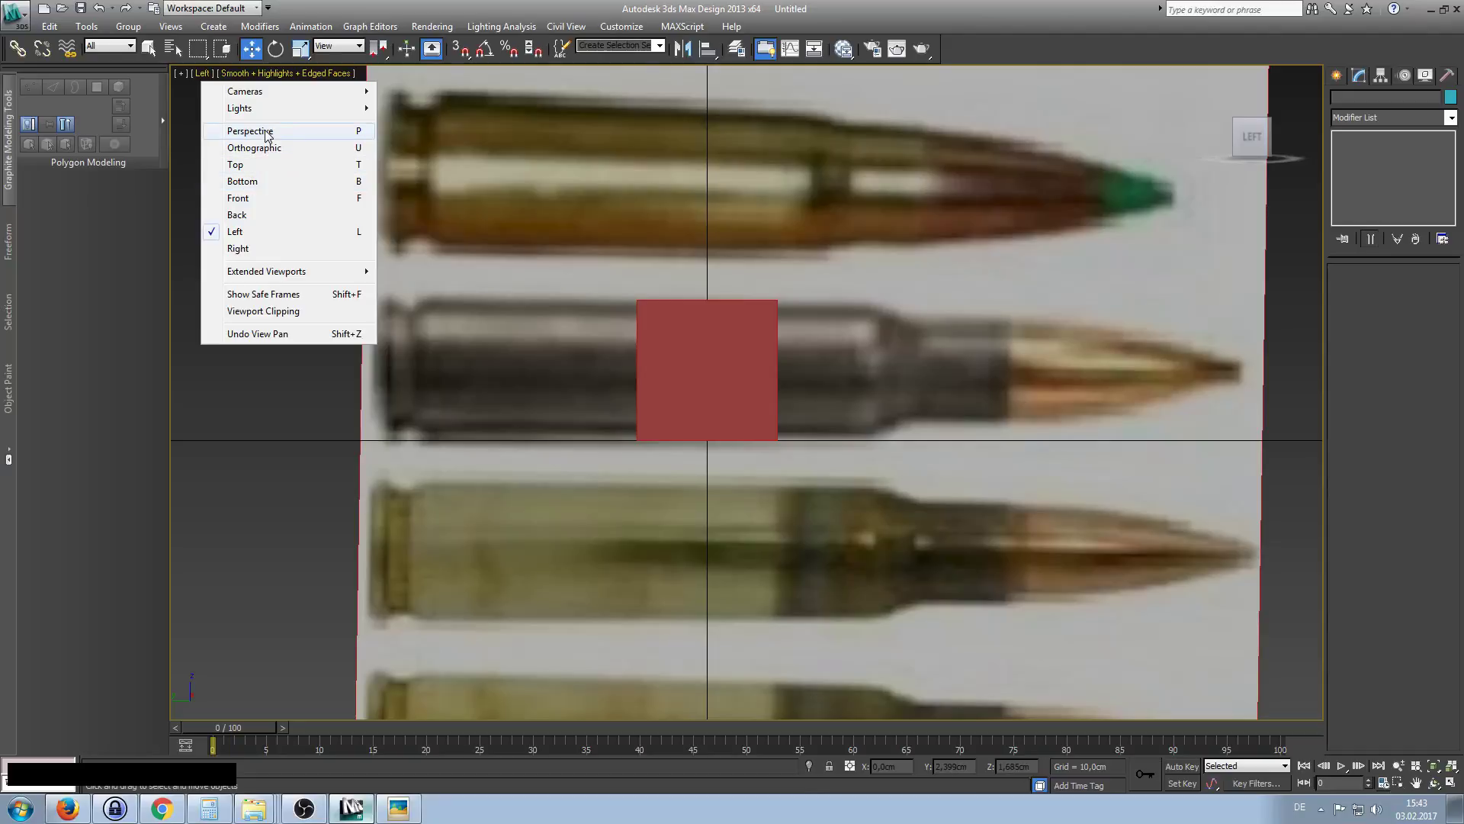
pyautogui.click(202, 74)
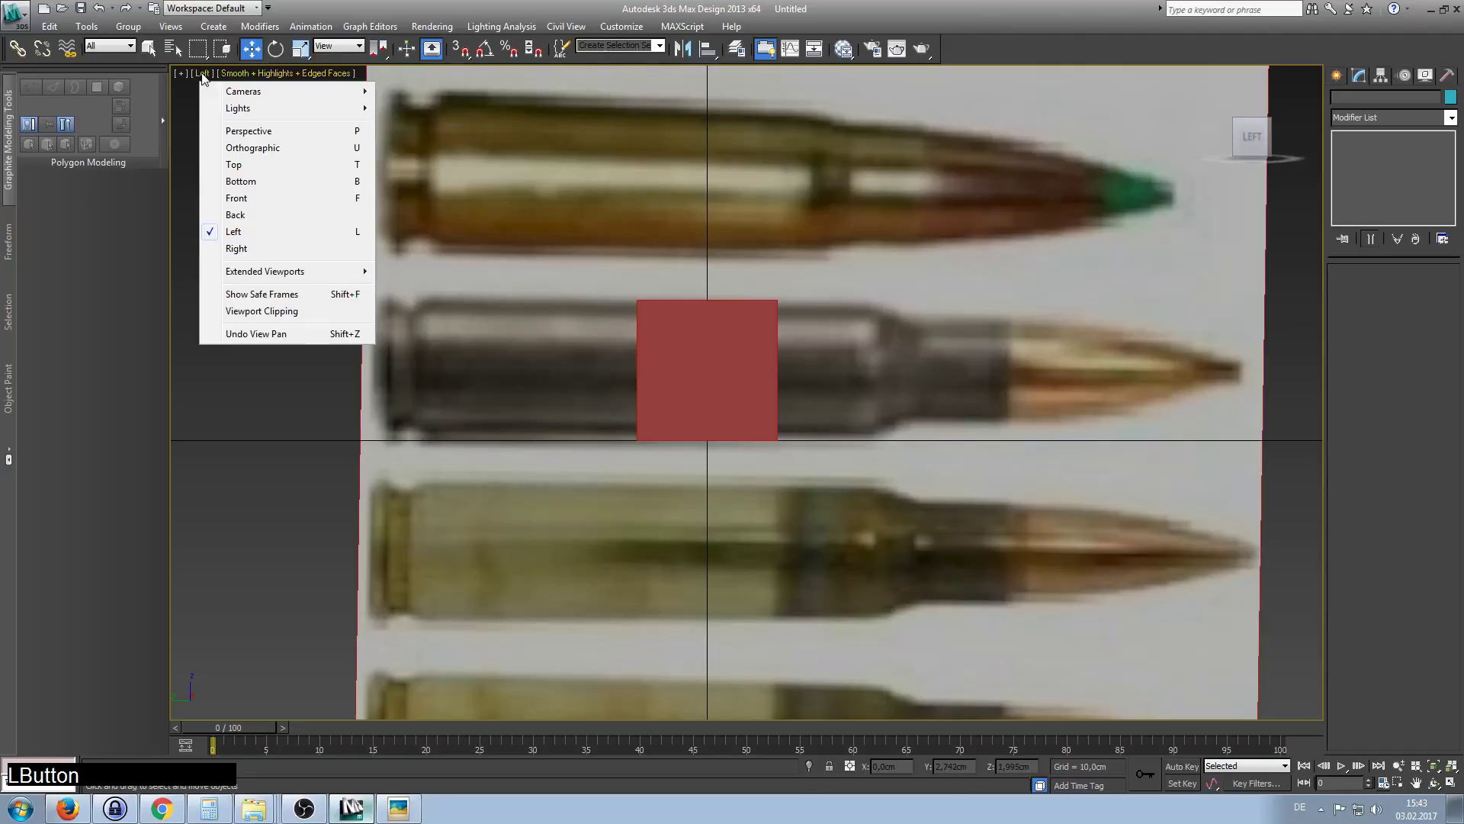
pyautogui.click(458, 369)
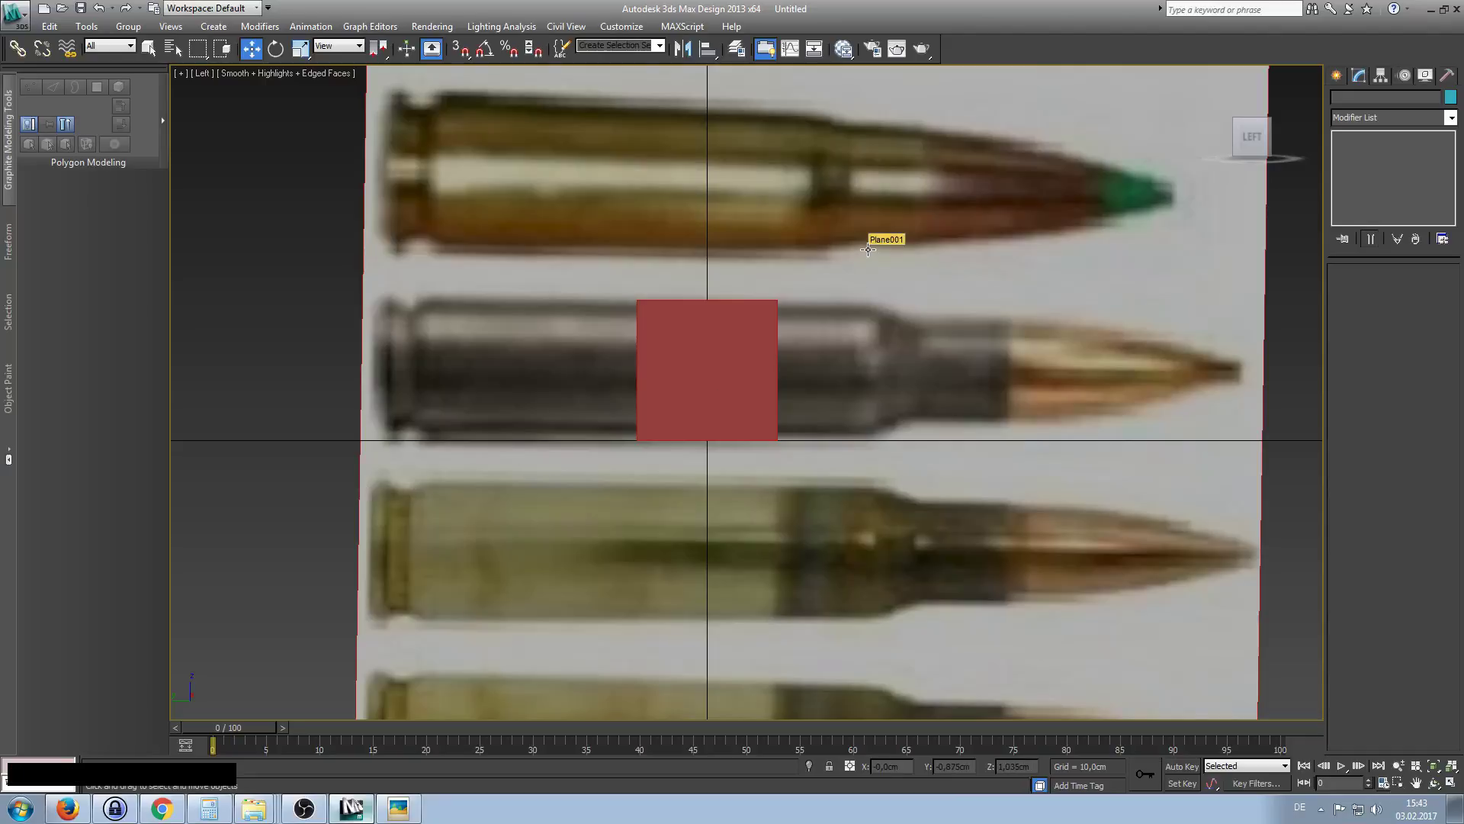
# Switch to the Perspective view and move the reference plane along X until it stands just behind the red box.
pyautogui.press('p')
pyautogui.click(694, 367)
pyautogui.moveTo(881, 406)
pyautogui.keyDown('alt'); pyautogui.mouseDown(button='middle')
pyautogui.moveTo(859, 416)
pyautogui.moveTo(858, 503)
pyautogui.moveTo(869, 427)
pyautogui.mouseUp(button='middle'); pyautogui.keyUp('alt')
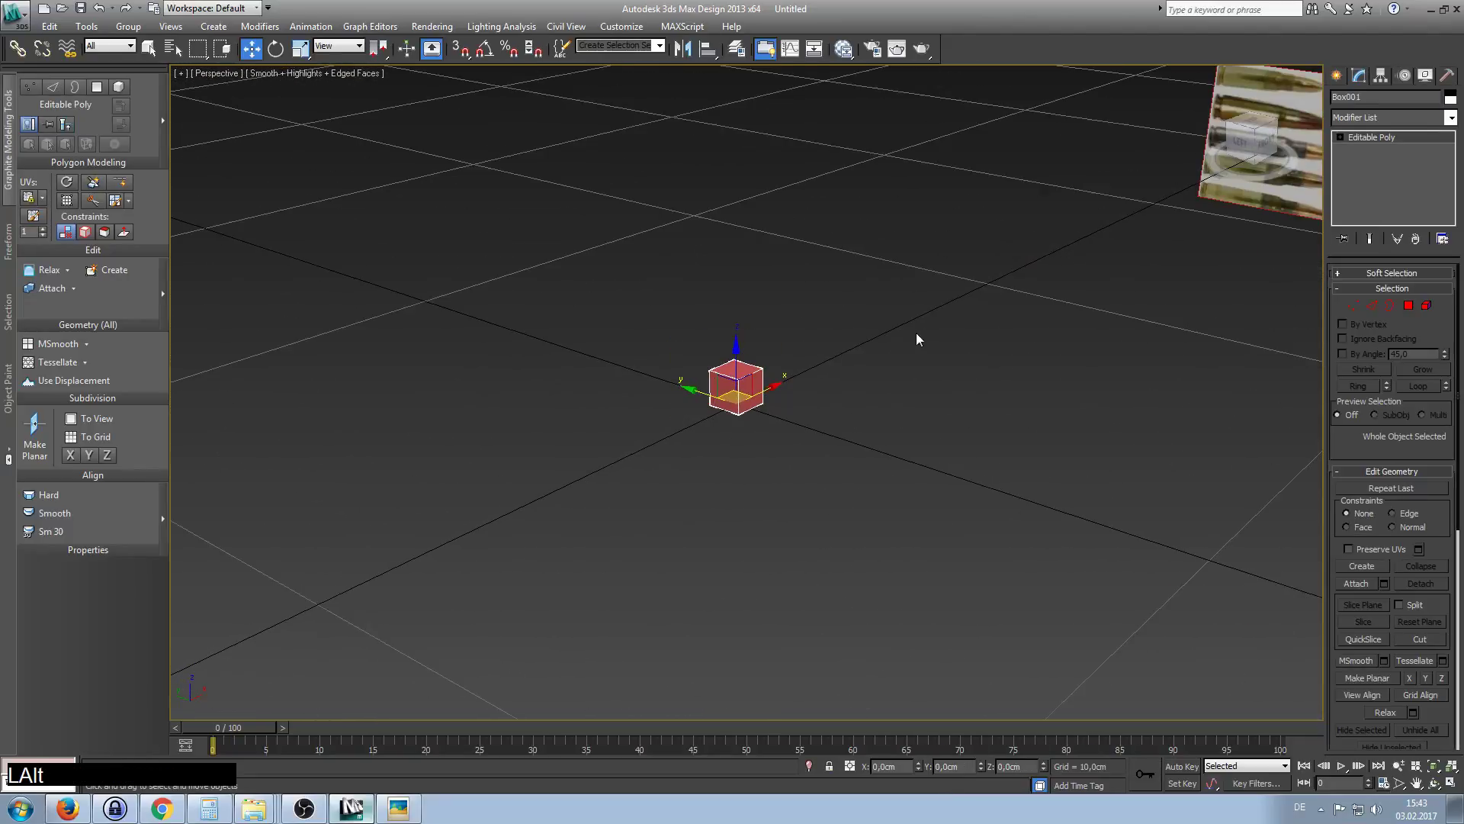
pyautogui.keyDown('alt'); pyautogui.moveTo(1011, 294); pyautogui.dragTo(999, 319, button='middle'); pyautogui.keyUp('alt')
pyautogui.click(1014, 263)
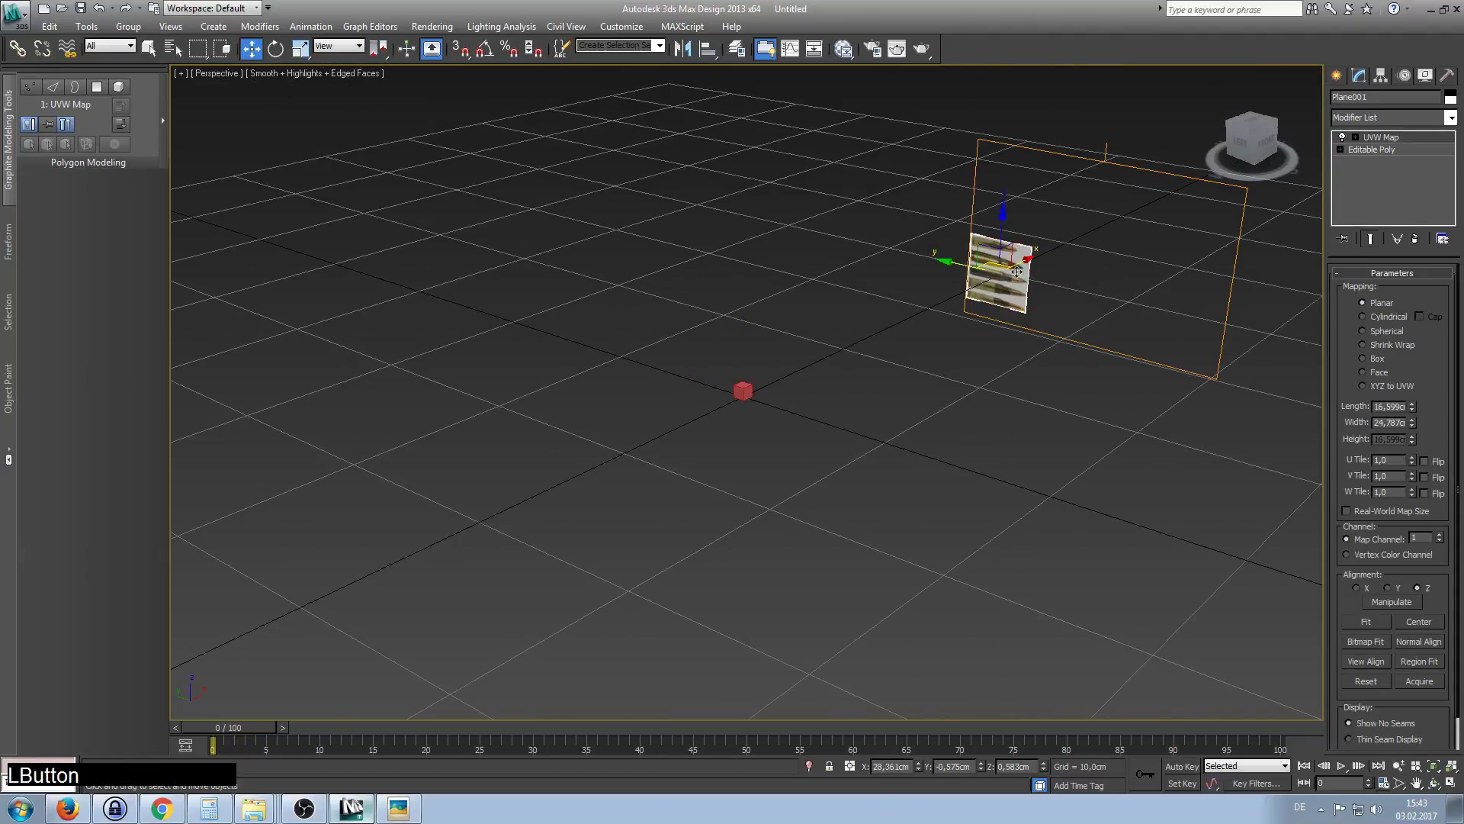
pyautogui.moveTo(1030, 260); pyautogui.dragTo(795, 393)
pyautogui.keyDown('ctrl'); pyautogui.keyDown('alt'); pyautogui.moveTo(779, 464); pyautogui.dragTo(828, 390, button='middle'); pyautogui.keyUp('alt'); pyautogui.keyUp('ctrl')
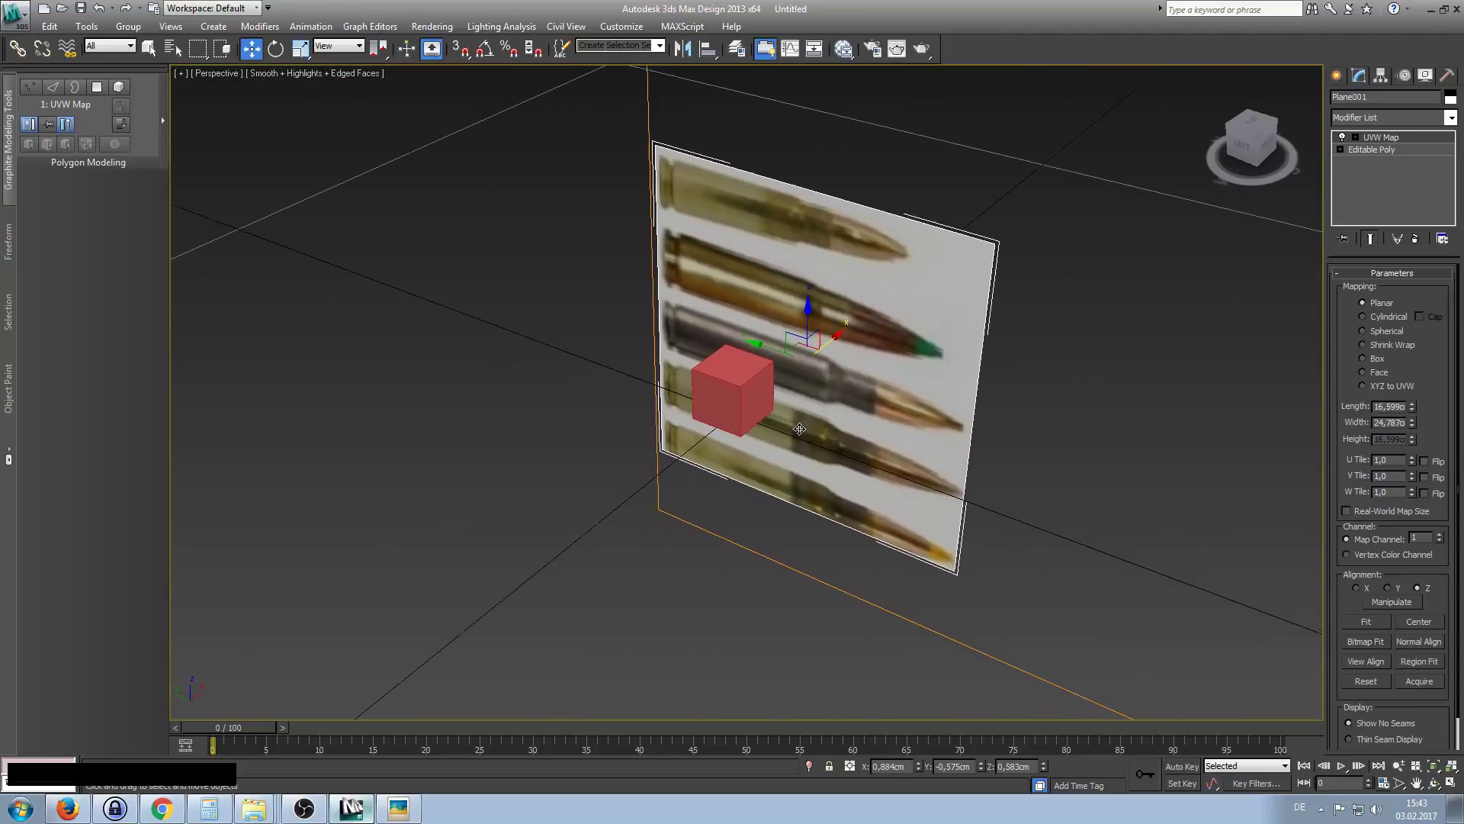
pyautogui.moveTo(838, 336); pyautogui.dragTo(889, 307)
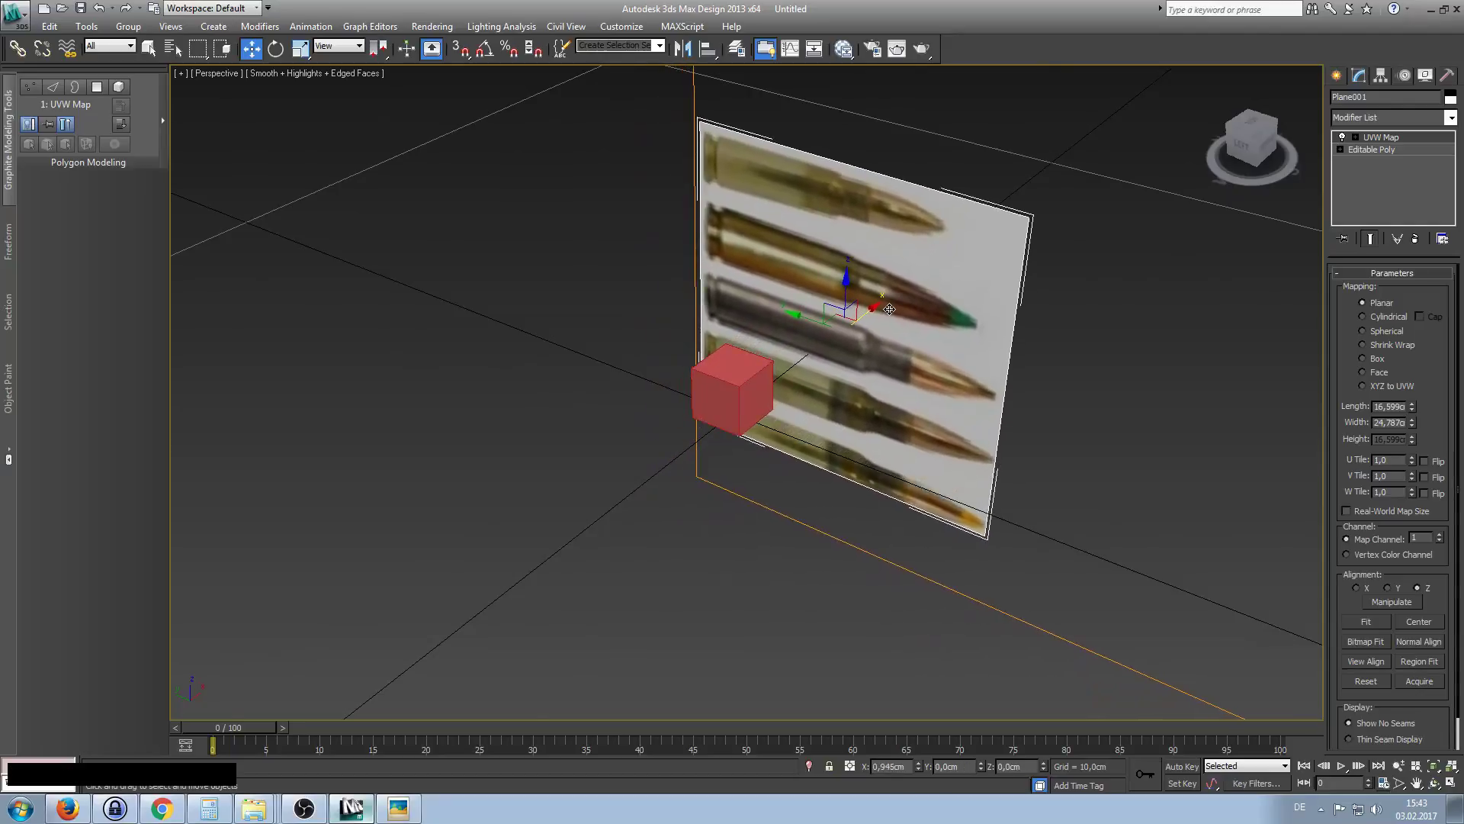
# Create a cylinder of about 0.395 cm radius and 0.94 cm height beside the red box, with 1 height segment.
pyautogui.keyDown('alt'); pyautogui.moveTo(773, 428); pyautogui.dragTo(1271, 183, button='middle'); pyautogui.keyUp('alt')
pyautogui.click(754, 395)
pyautogui.click(1337, 76)
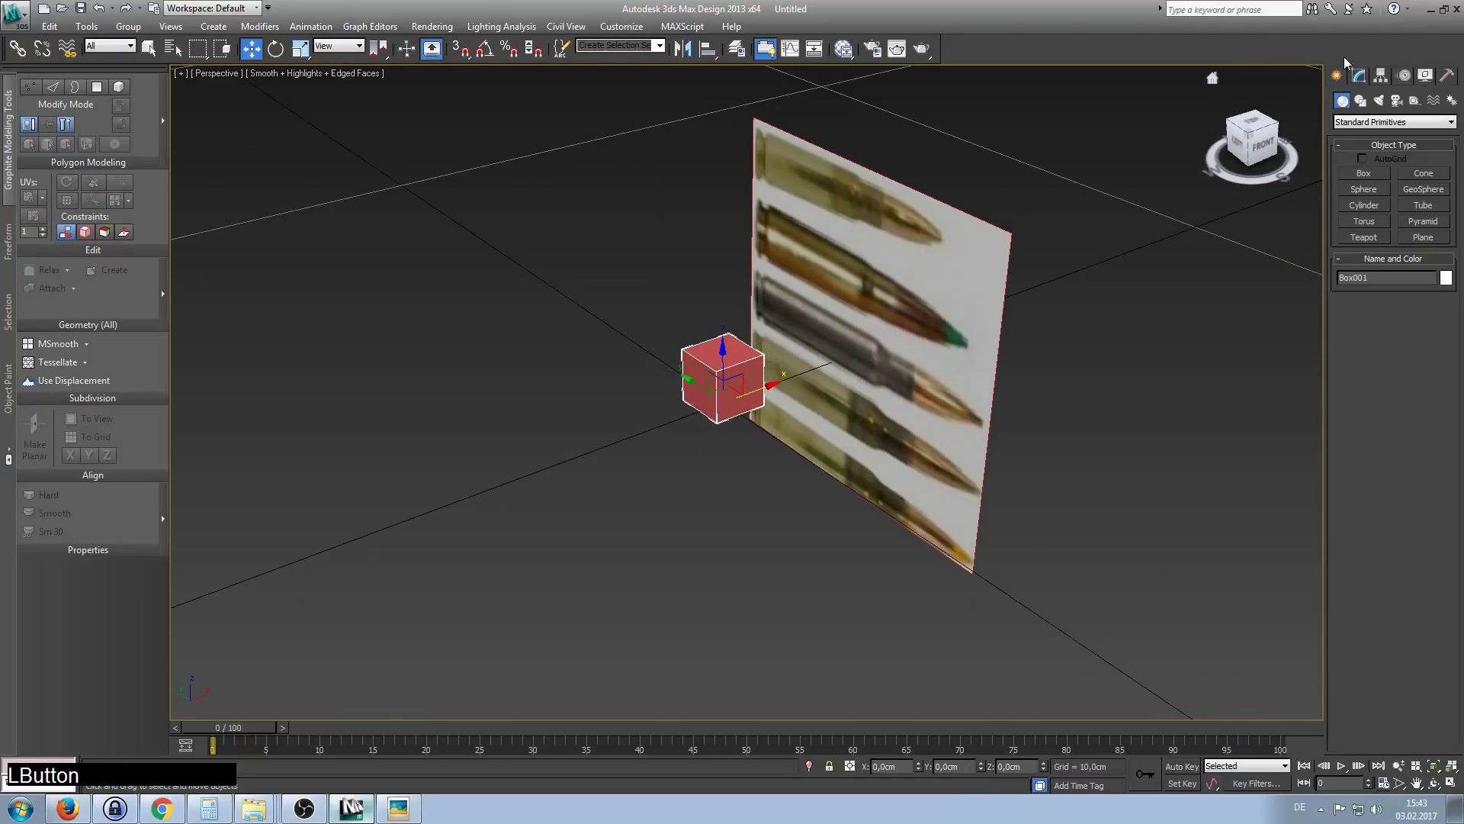
pyautogui.click(1364, 205)
pyautogui.moveTo(778, 461); pyautogui.dragTo(790, 465)
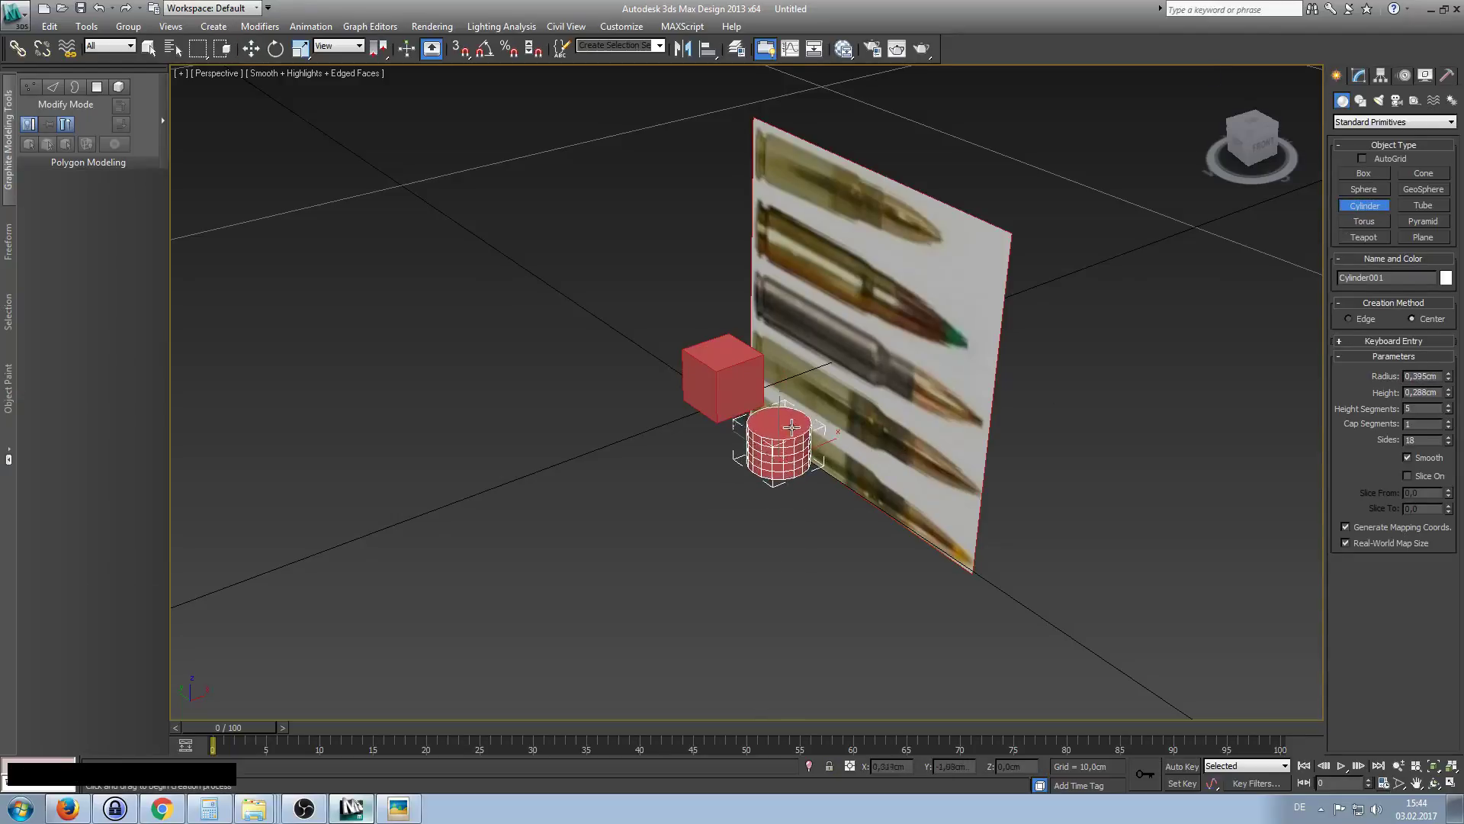
pyautogui.click(737, 390)
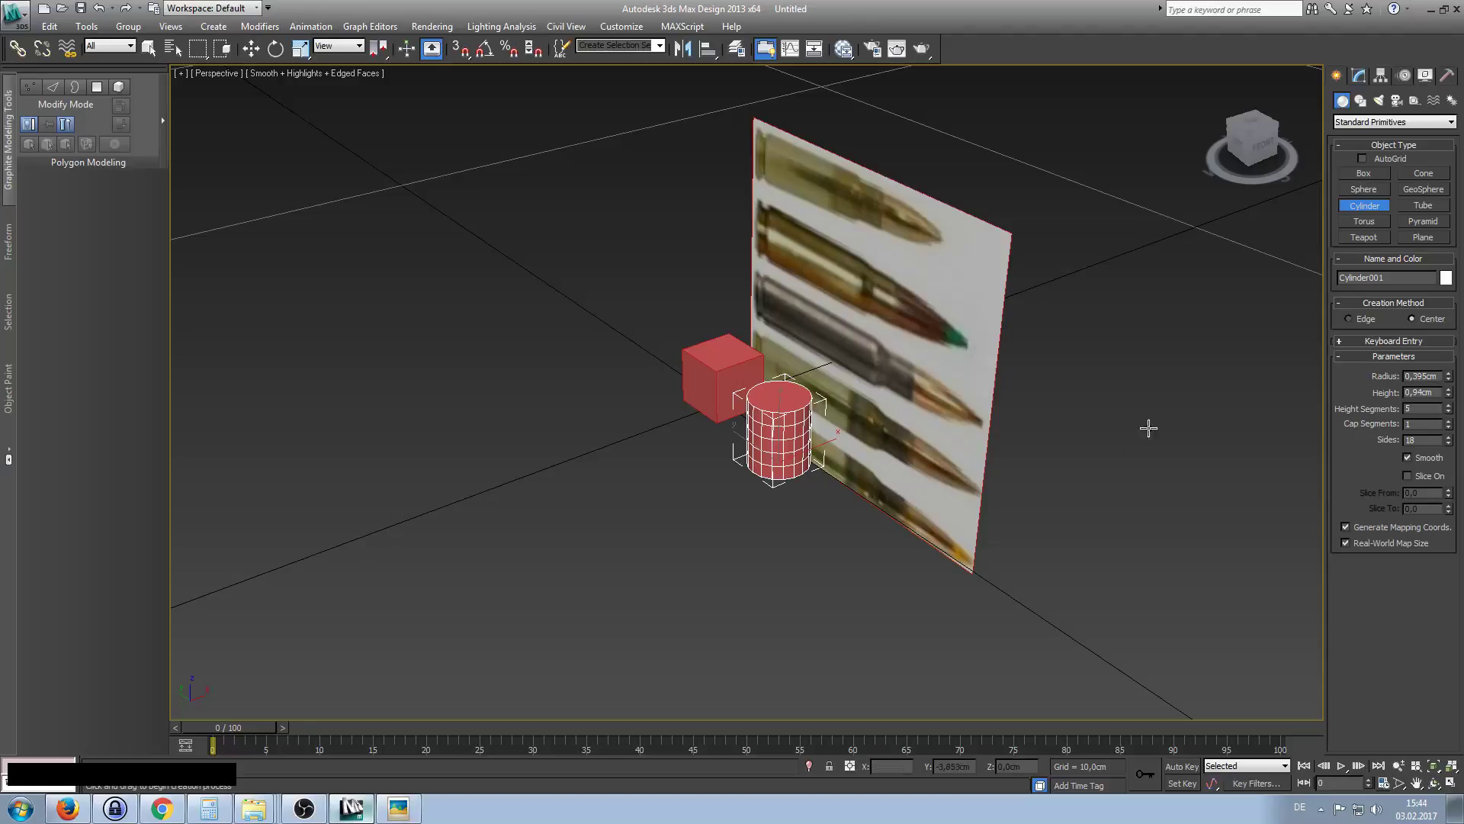
pyautogui.moveTo(1448, 412)
pyautogui.mouseDown()
pyautogui.moveTo(1449, 441)
pyautogui.moveTo(1449, 408)
pyautogui.mouseUp()
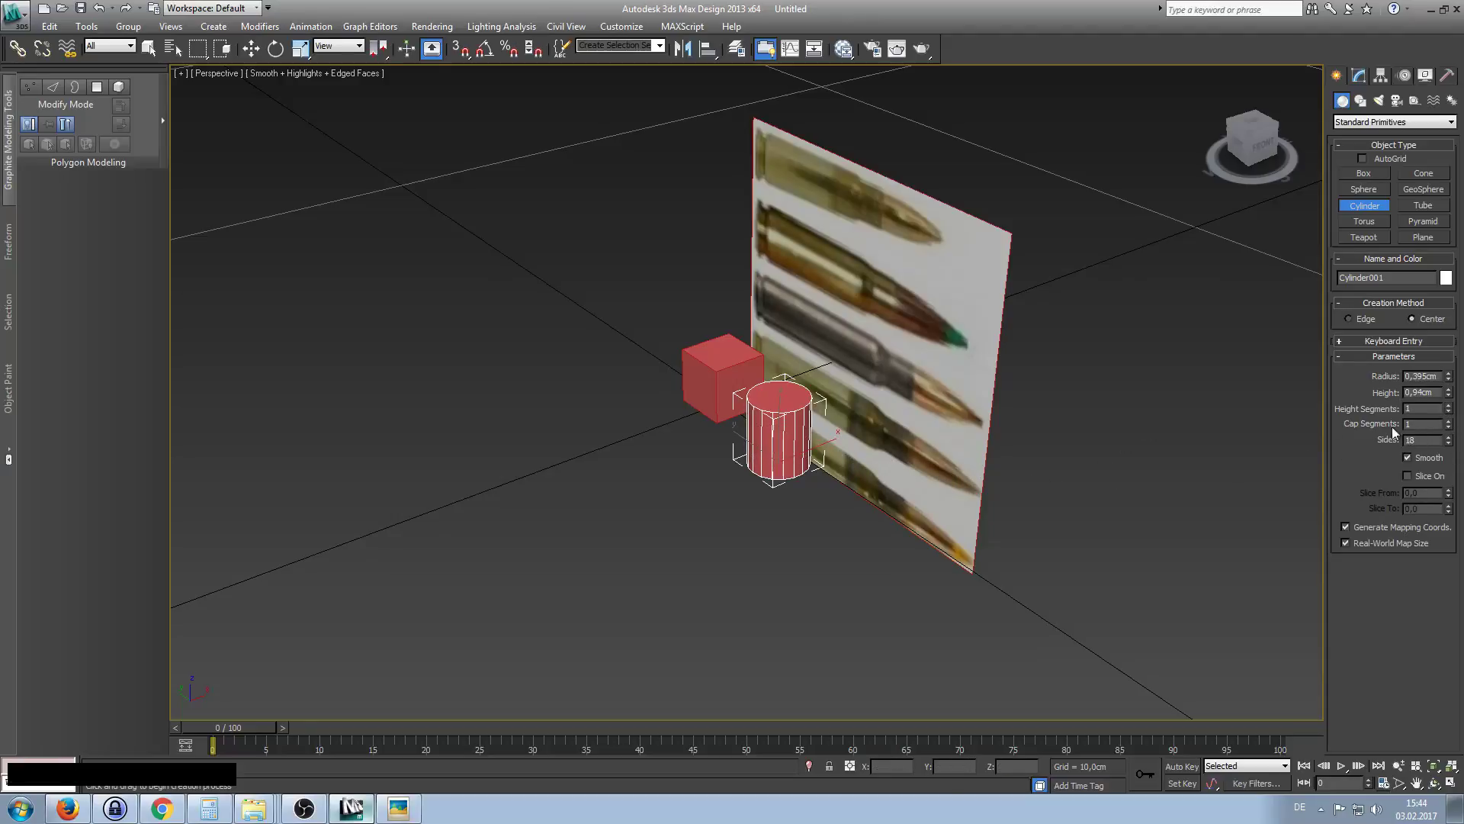
pyautogui.rightClick(801, 455)
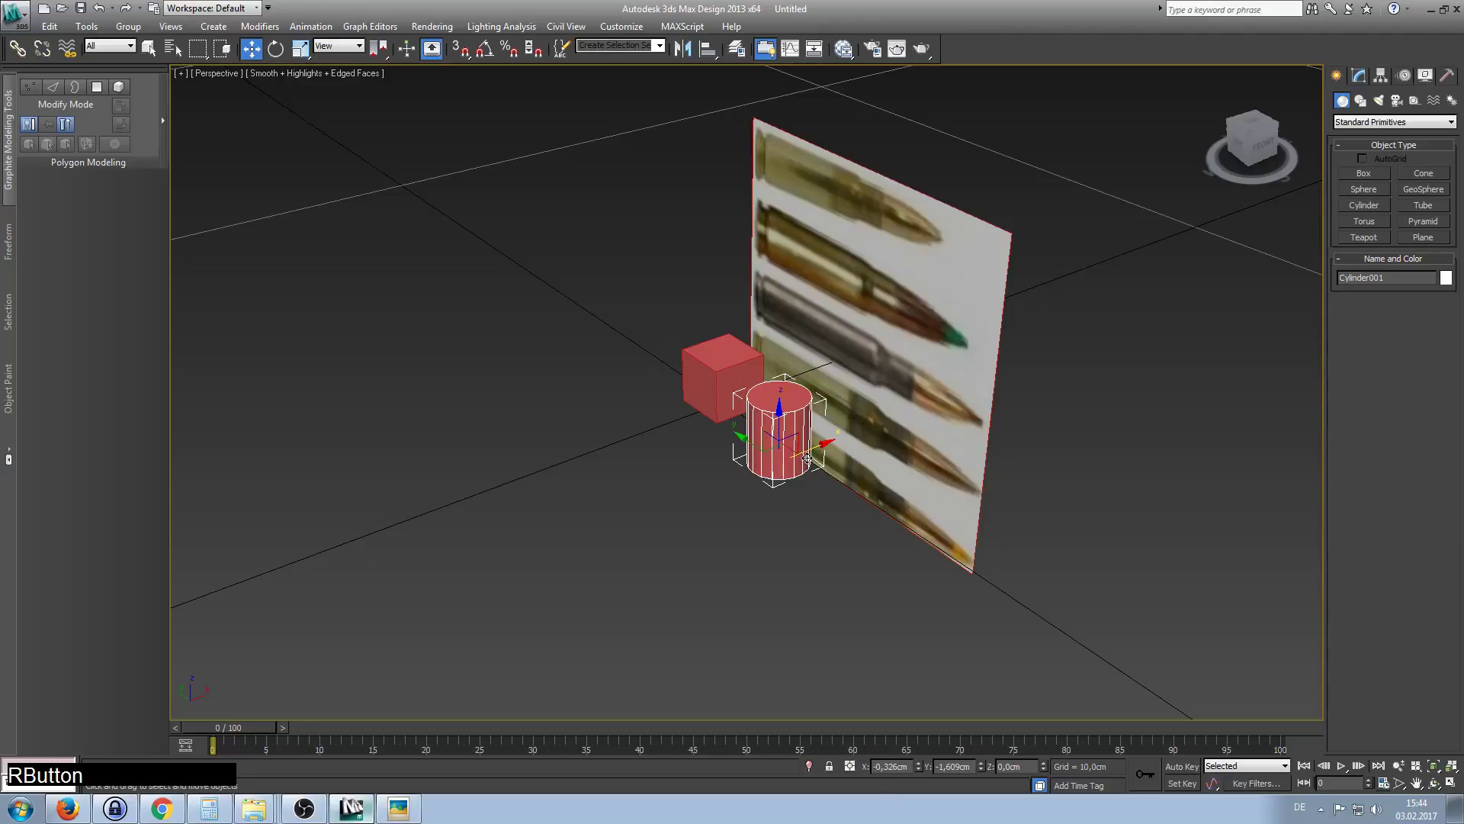
# Set the cylinder's X and Y position to 0 to centre it on the origin.
pyautogui.click(893, 766)
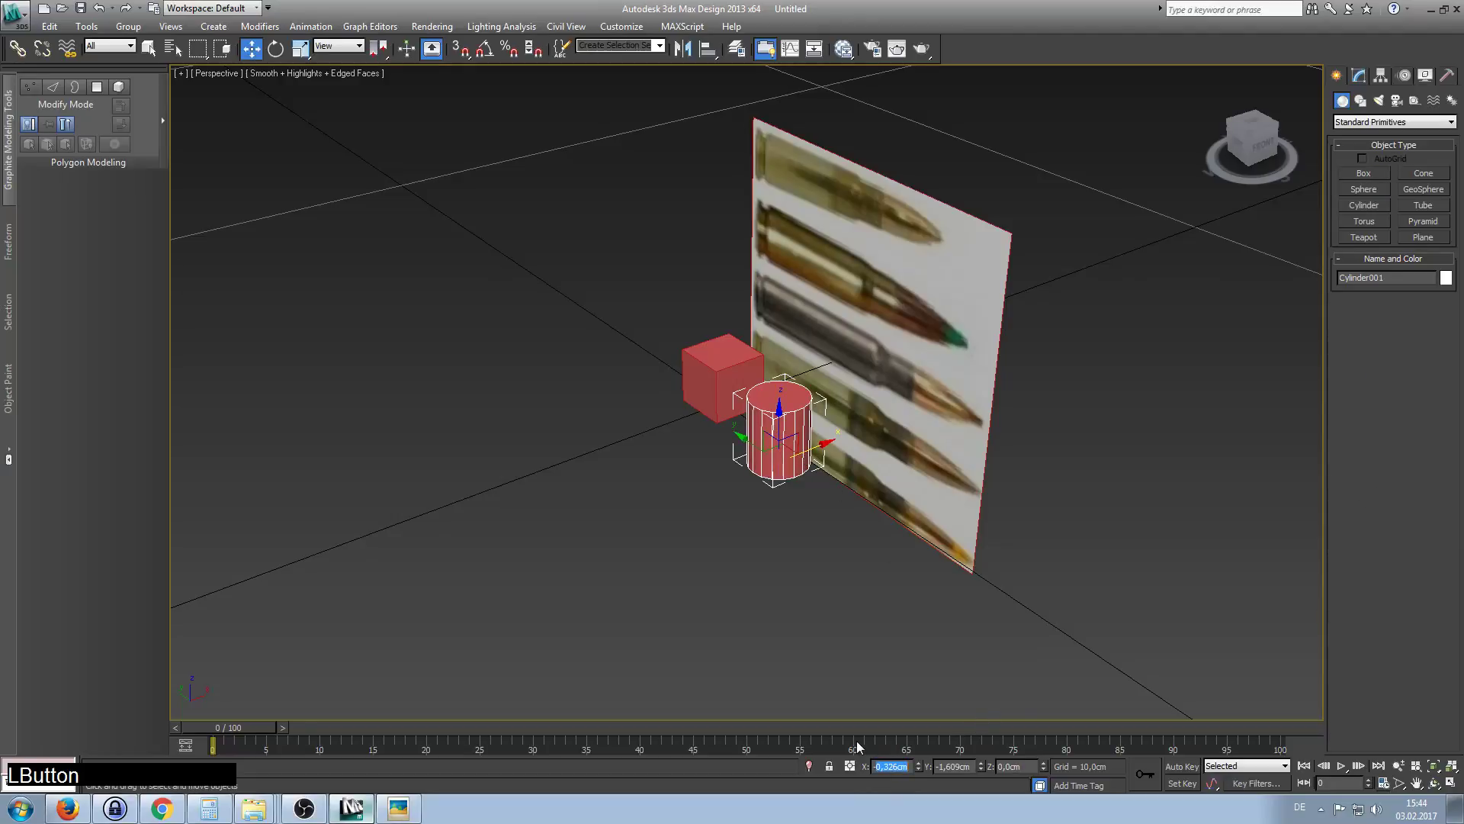
pyautogui.write('0')
pyautogui.press('Return')
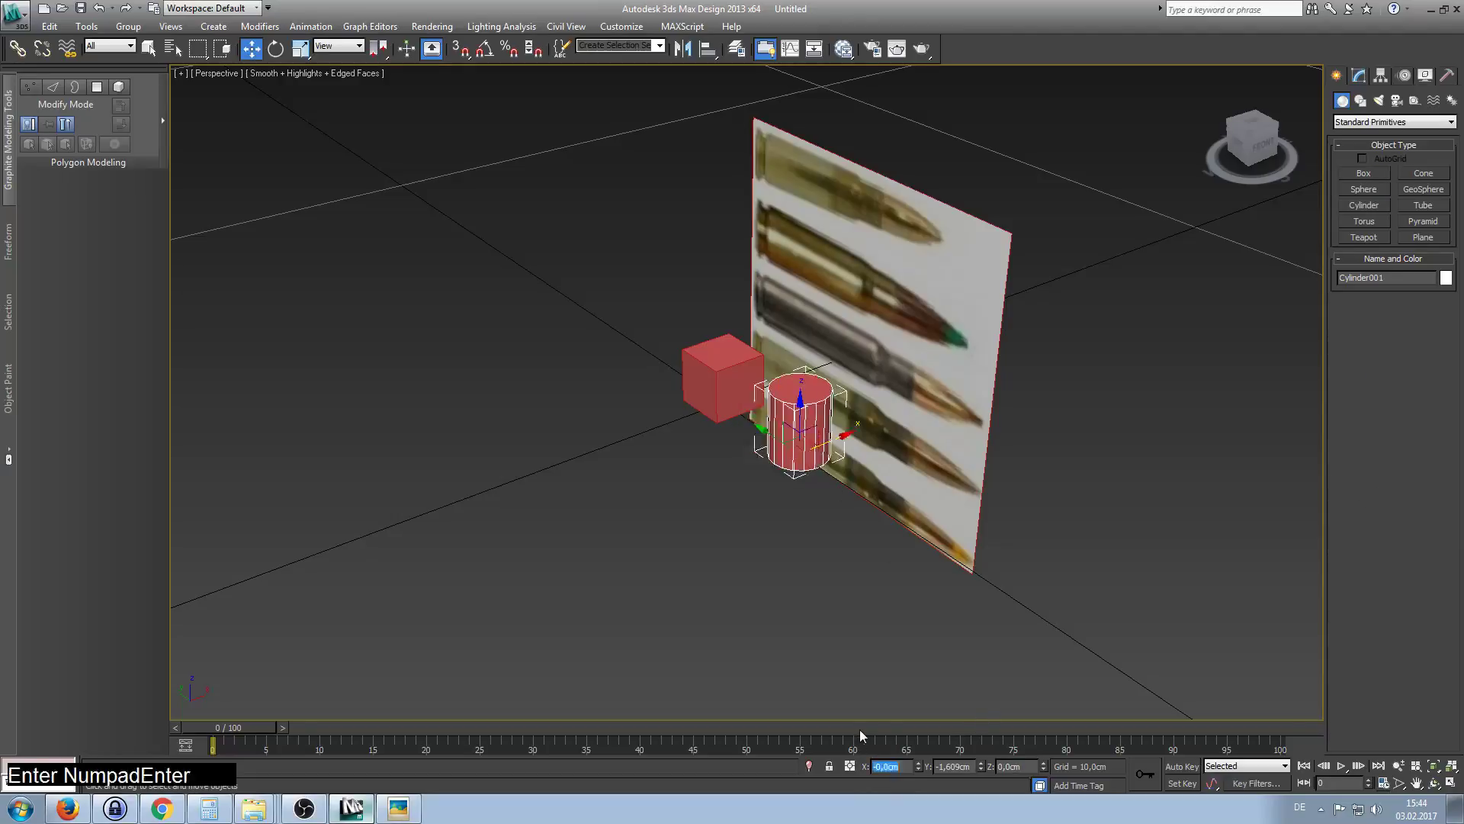
pyautogui.click(960, 766)
pyautogui.write('0')
pyautogui.press('Return')
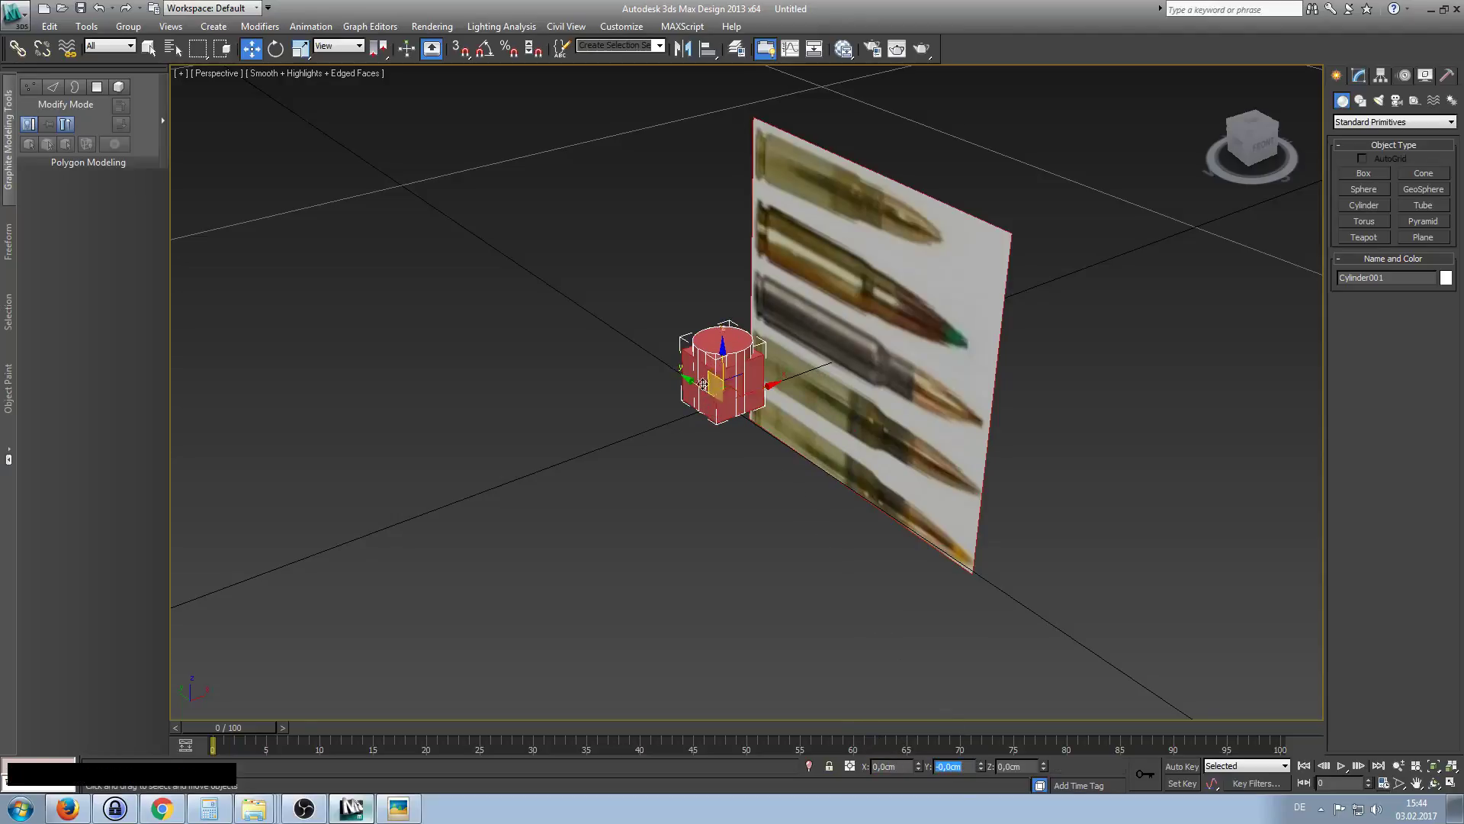
# Turn on angle snap, rotate the cylinder 90 degrees about the X axis and return to the Move tool.
pyautogui.rightClick(624, 317)
pyautogui.click(653, 341)
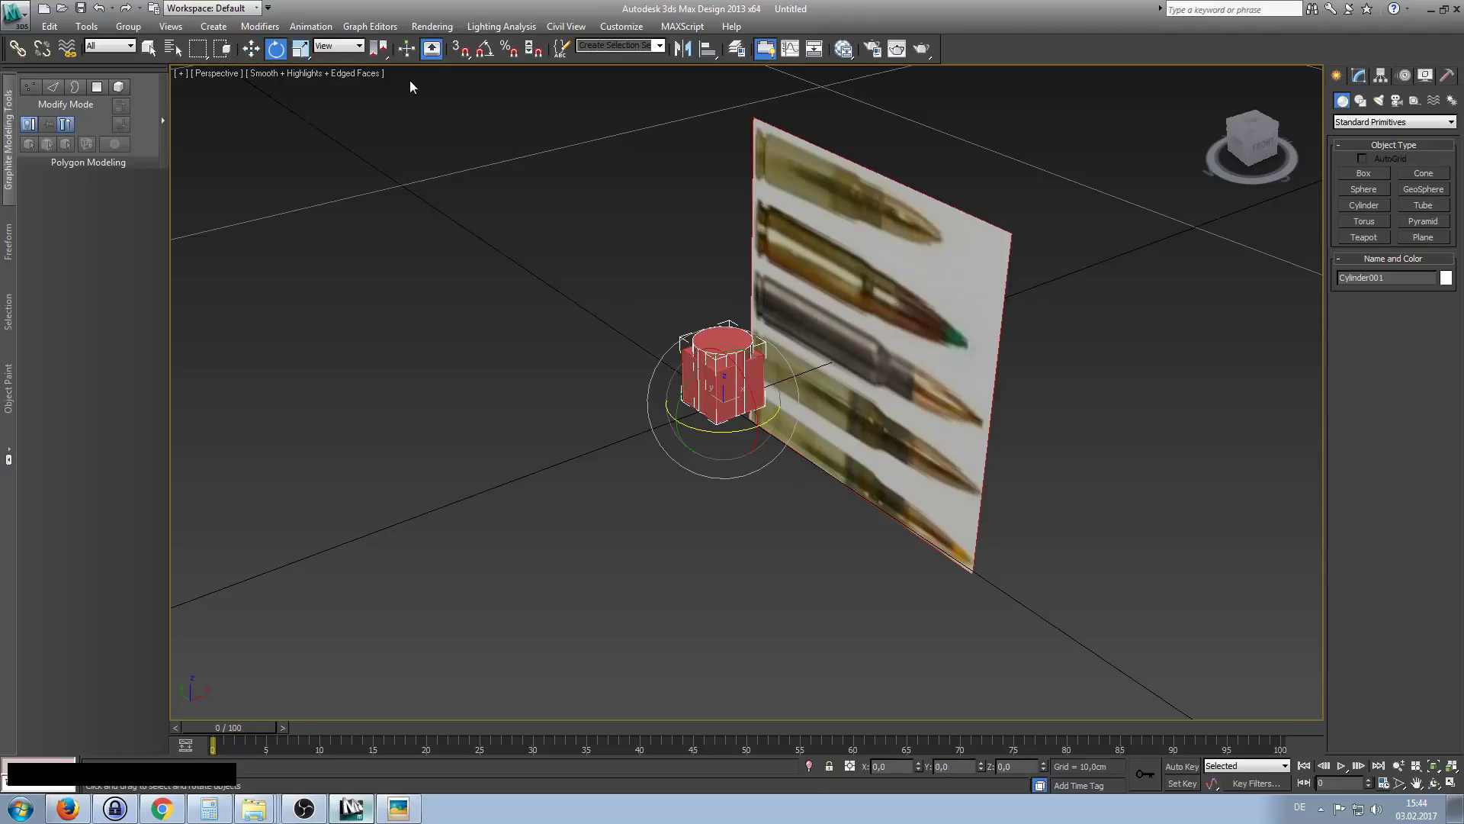
pyautogui.click(485, 49)
pyautogui.moveTo(755, 386); pyautogui.dragTo(777, 444)
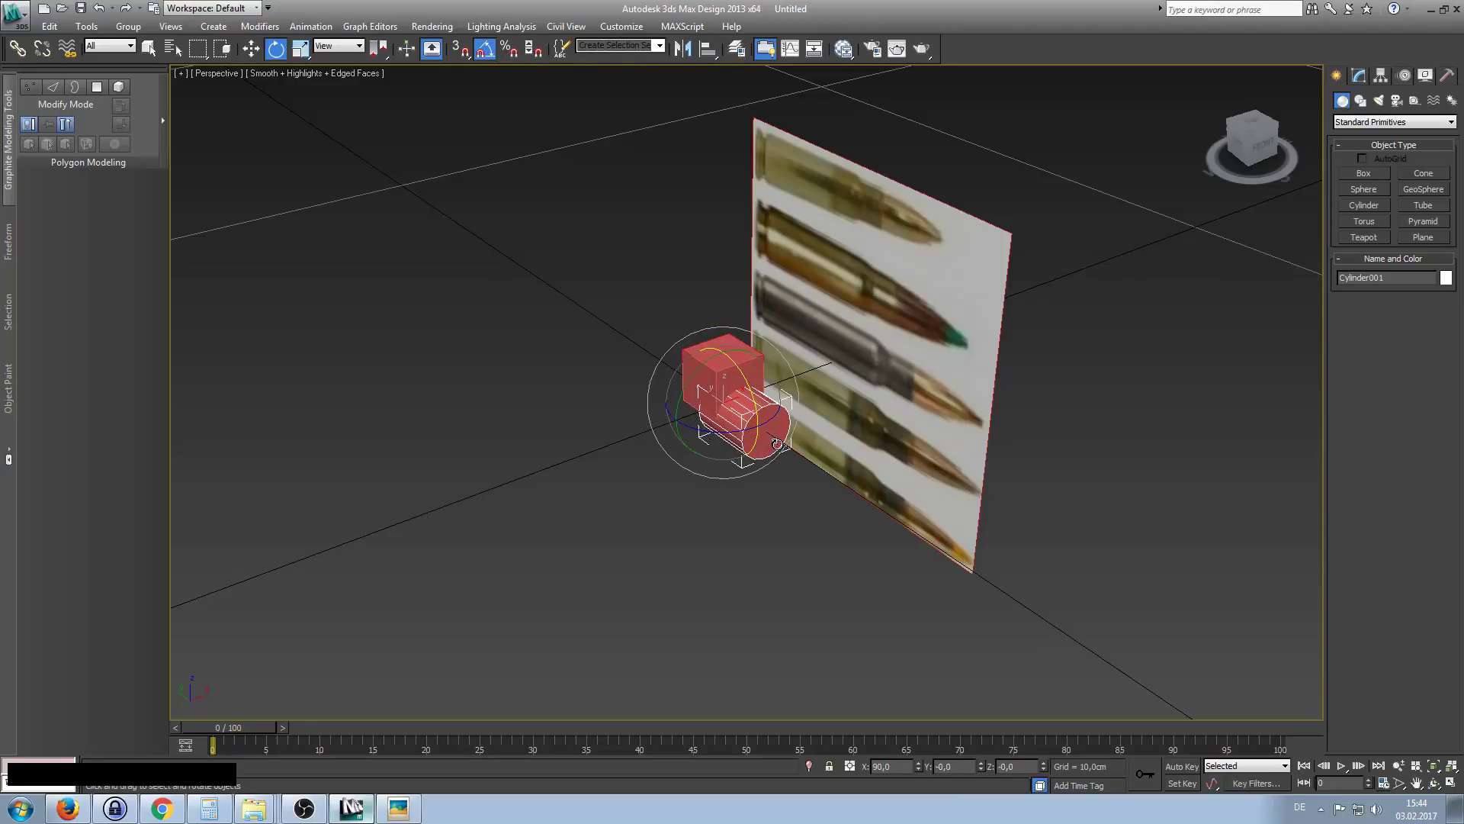
pyautogui.rightClick(709, 338)
pyautogui.press('w')
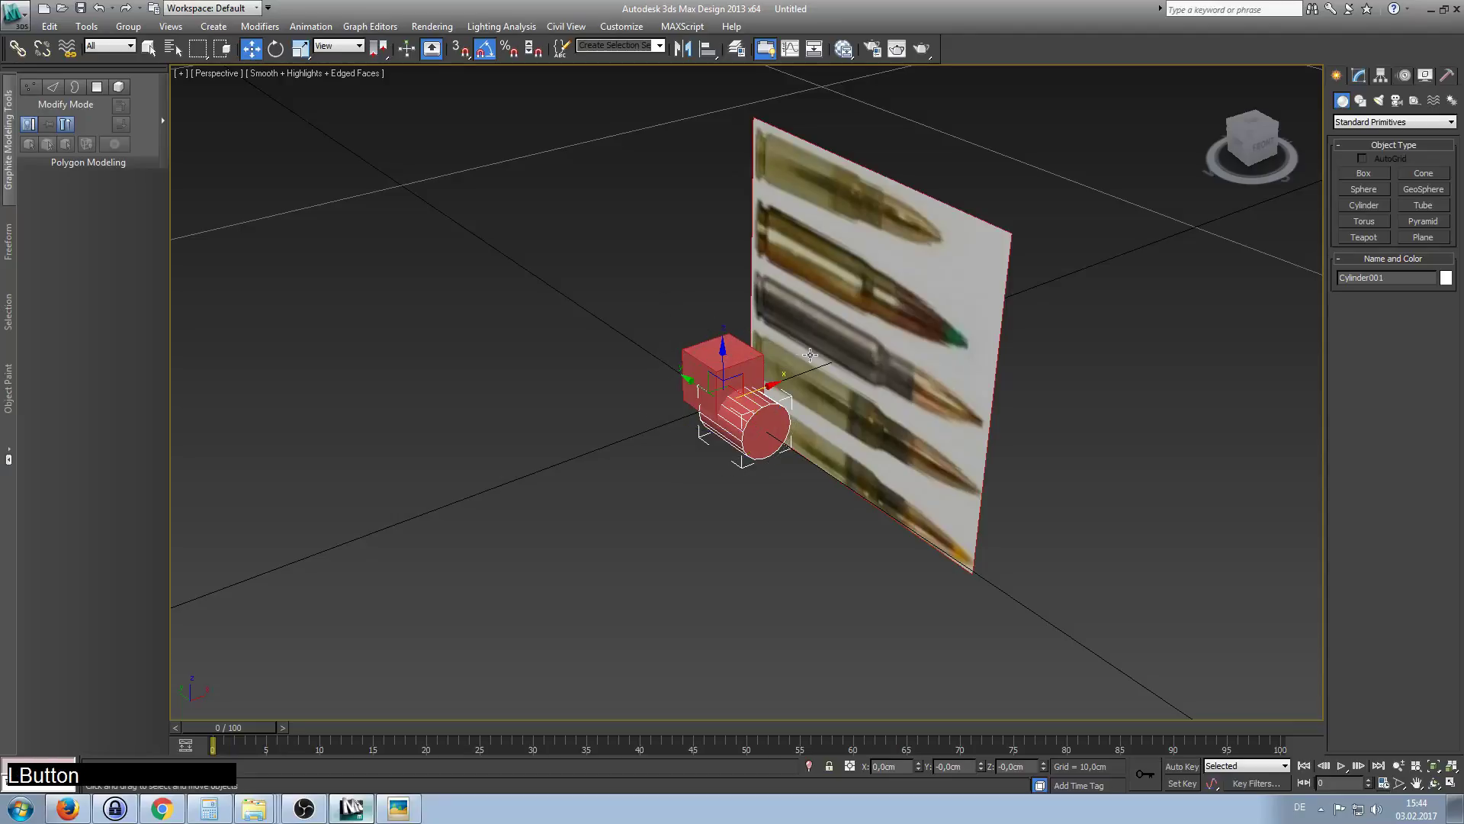
# Switch back and forth between the Move, Rotate and Scale tools on the cylinder, ending with Move.
pyautogui.click(270, 55)
pyautogui.click(254, 52)
pyautogui.click(297, 52)
pyautogui.click(269, 52)
pyautogui.click(270, 55)
pyautogui.click(252, 52)
pyautogui.click(273, 52)
pyautogui.click(250, 53)
pyautogui.click(272, 51)
pyautogui.click(251, 52)
pyautogui.click(272, 52)
pyautogui.rightClick(622, 348)
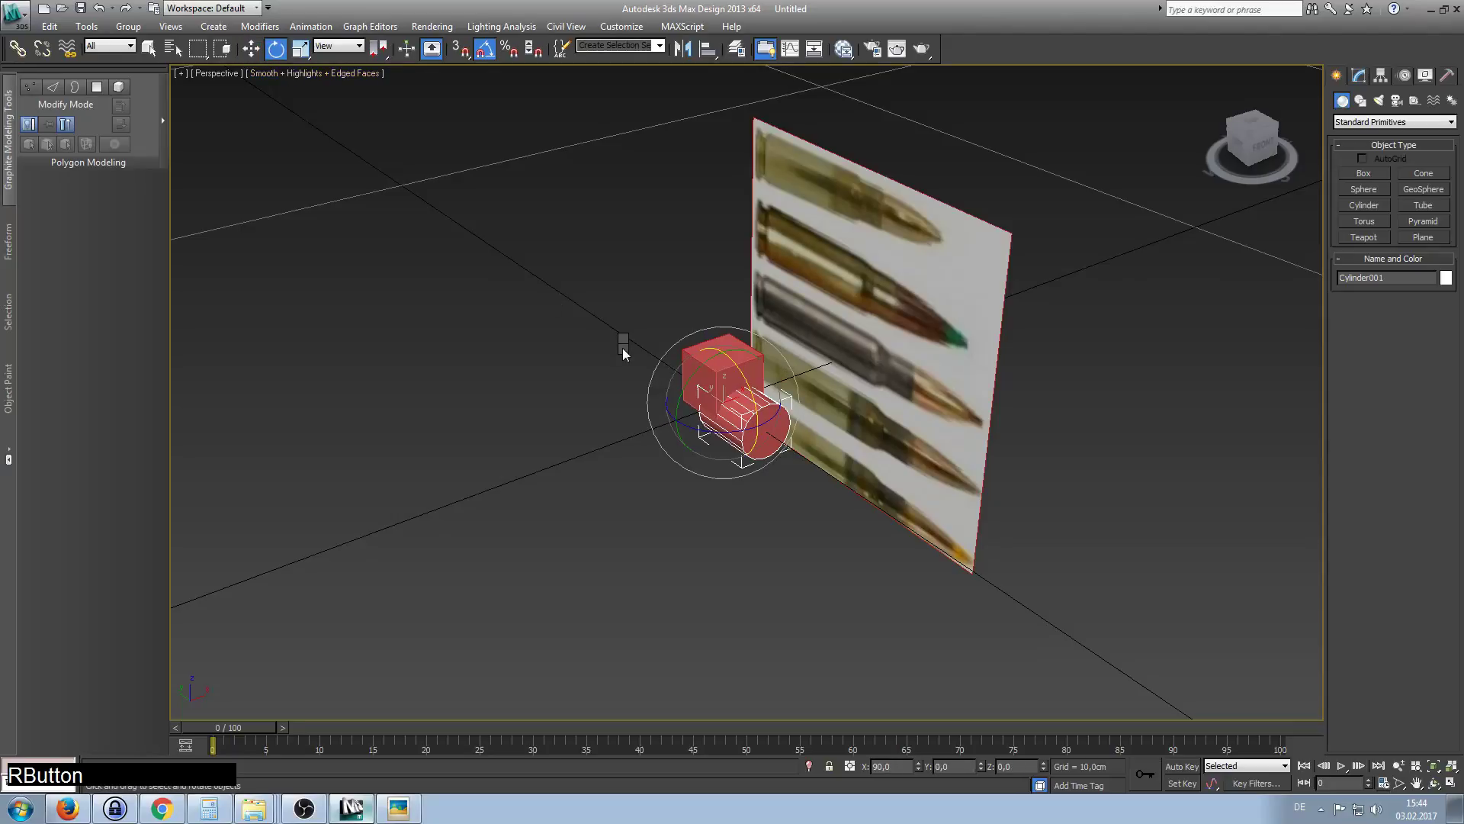
pyautogui.press('w')
pyautogui.click(624, 381)
pyautogui.click(773, 420)
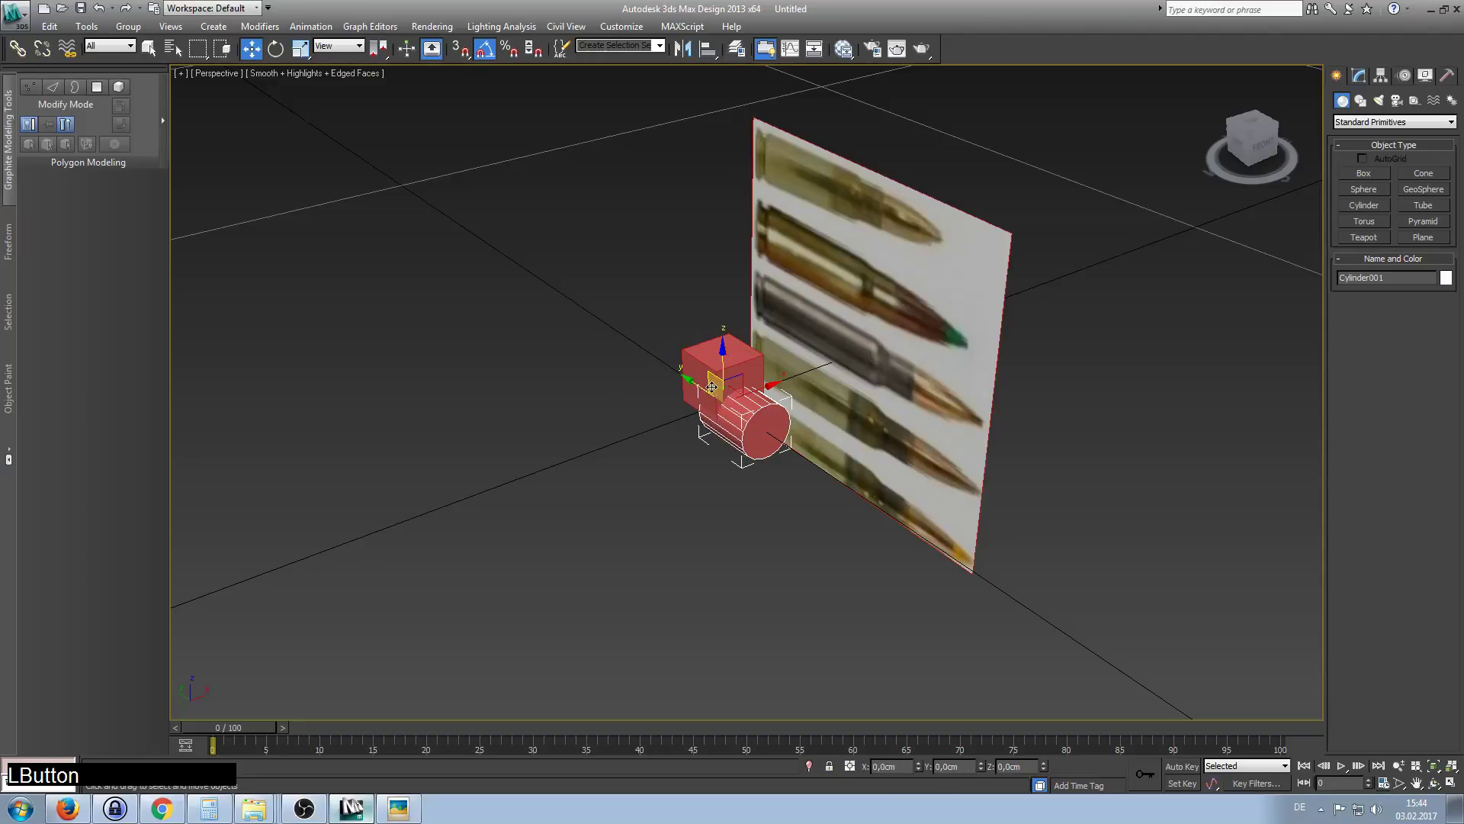
# Move the lying cylinder up along the Z axis to about 0.366 cm.
pyautogui.rightClick(567, 311)
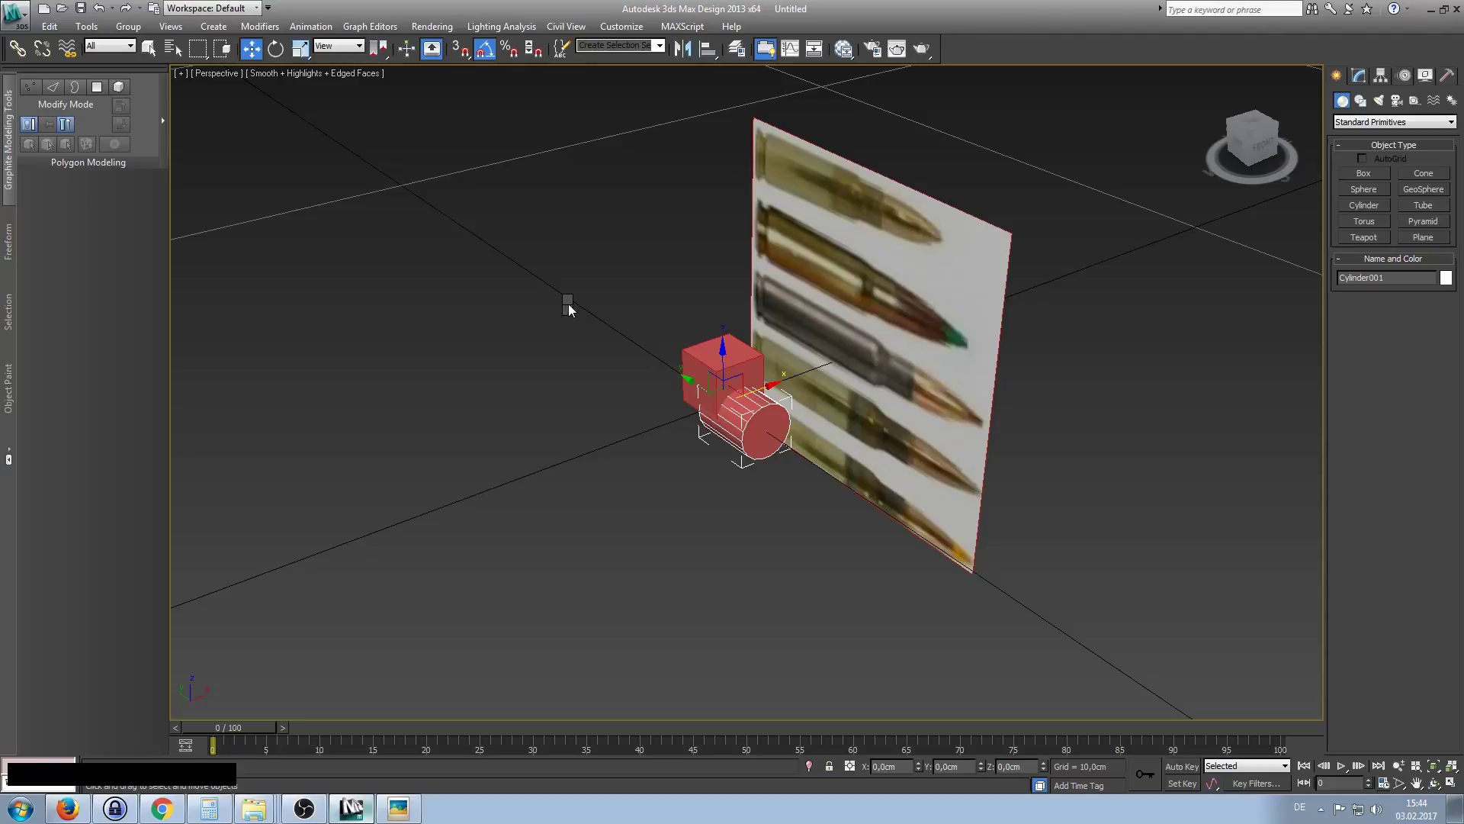
pyautogui.click(525, 324)
pyautogui.rightClick(567, 334)
pyautogui.click(555, 328)
pyautogui.moveTo(717, 369); pyautogui.dragTo(716, 345)
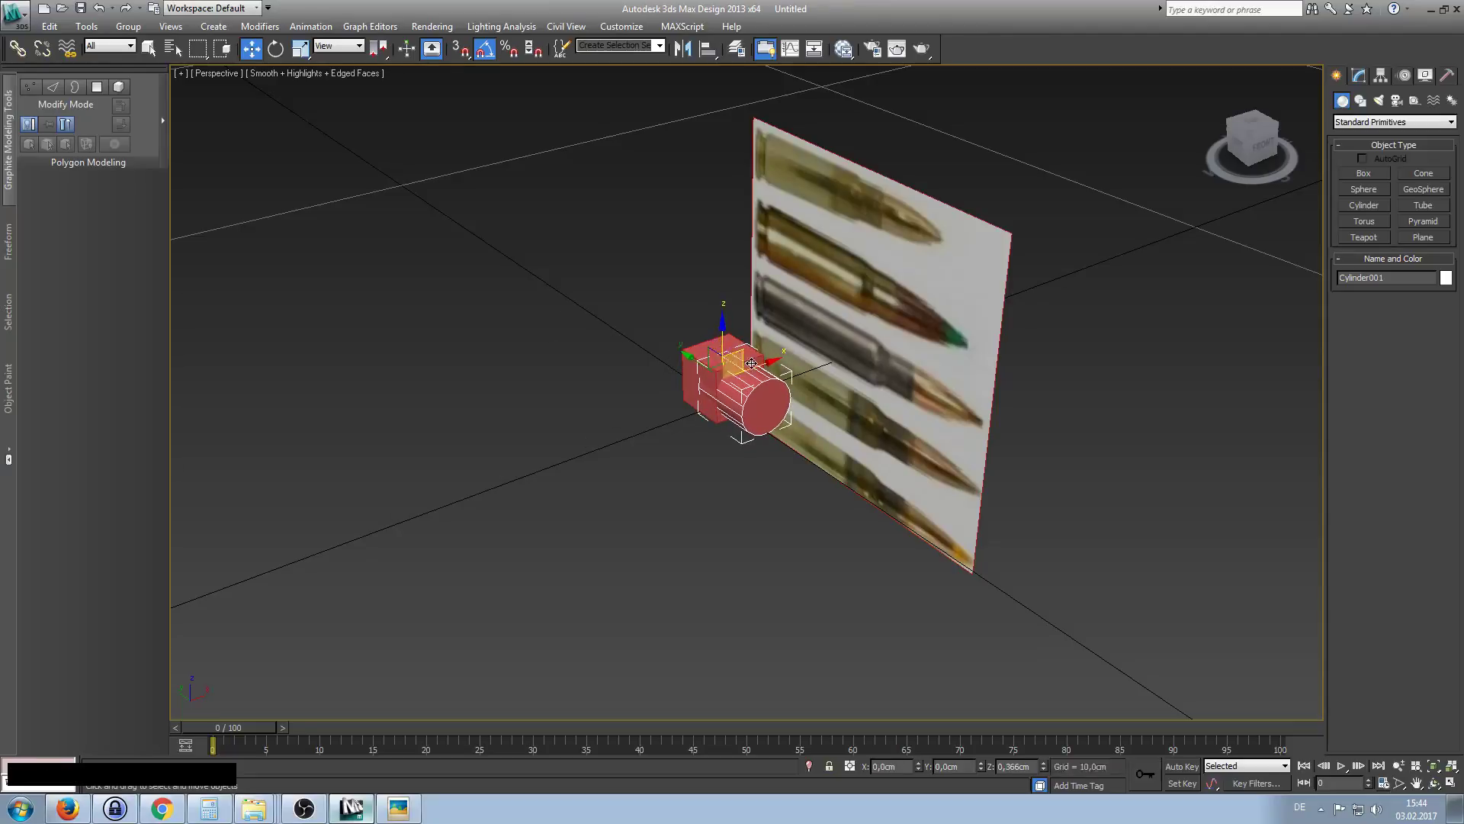
# Show the cylinder's editable parameters, then switch to the Windows calculator, divide 762 by 2 and copy the result.
pyautogui.click(1359, 77)
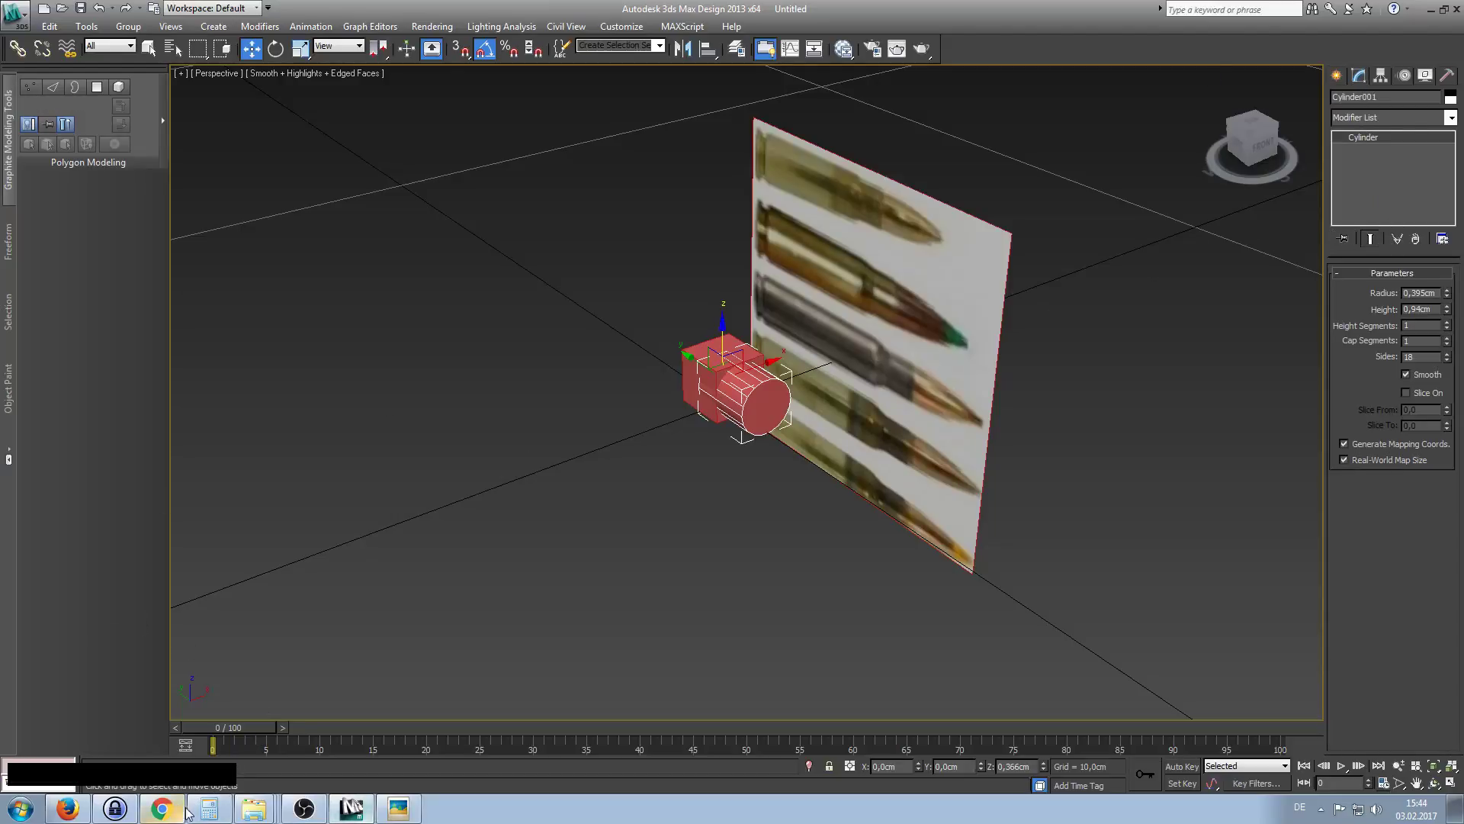
pyautogui.click(209, 808)
pyautogui.moveTo(164, 329); pyautogui.dragTo(248, 315)
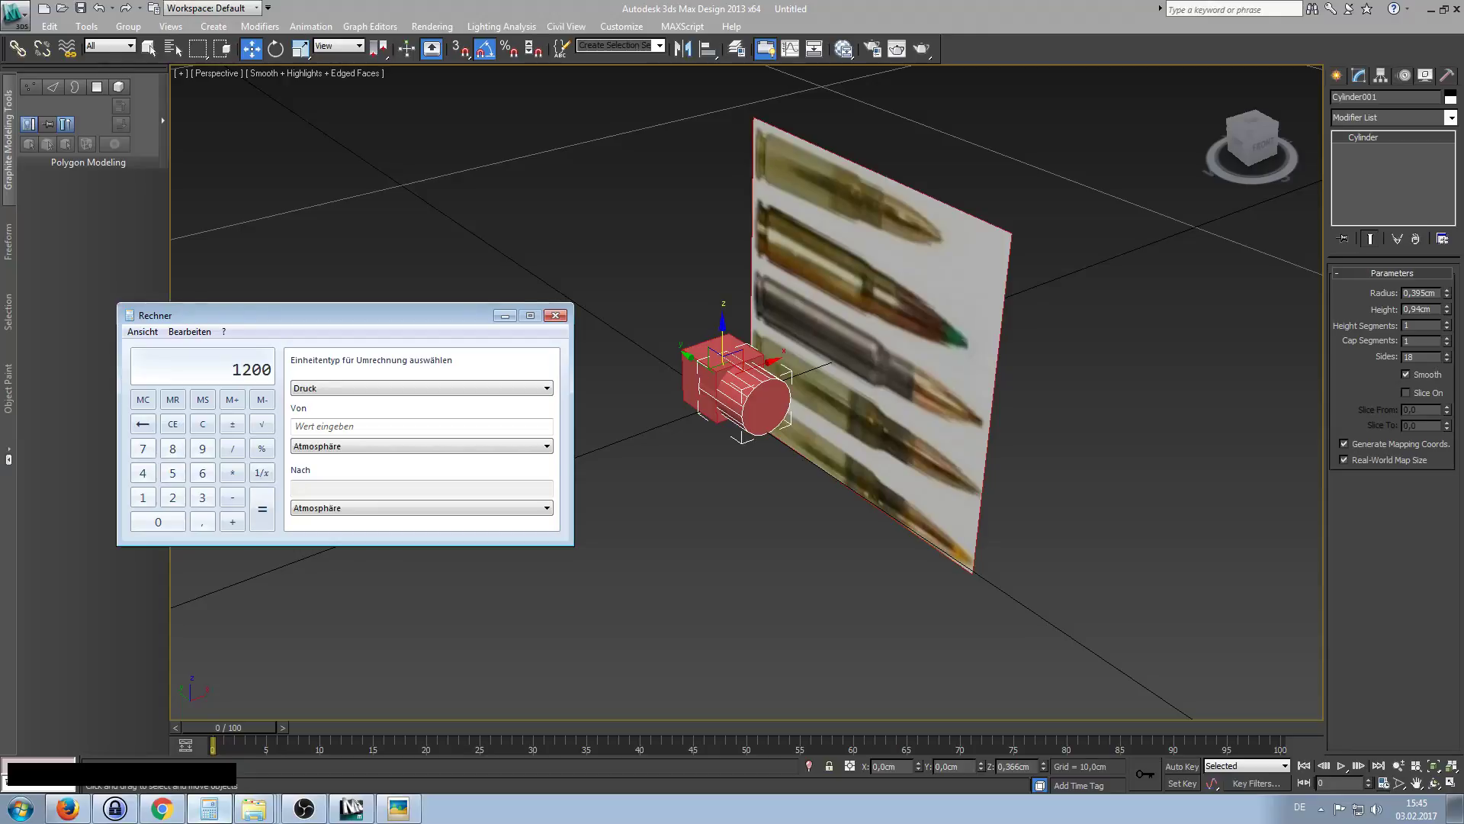
pyautogui.write('762')
pyautogui.click(232, 451)
pyautogui.click(172, 498)
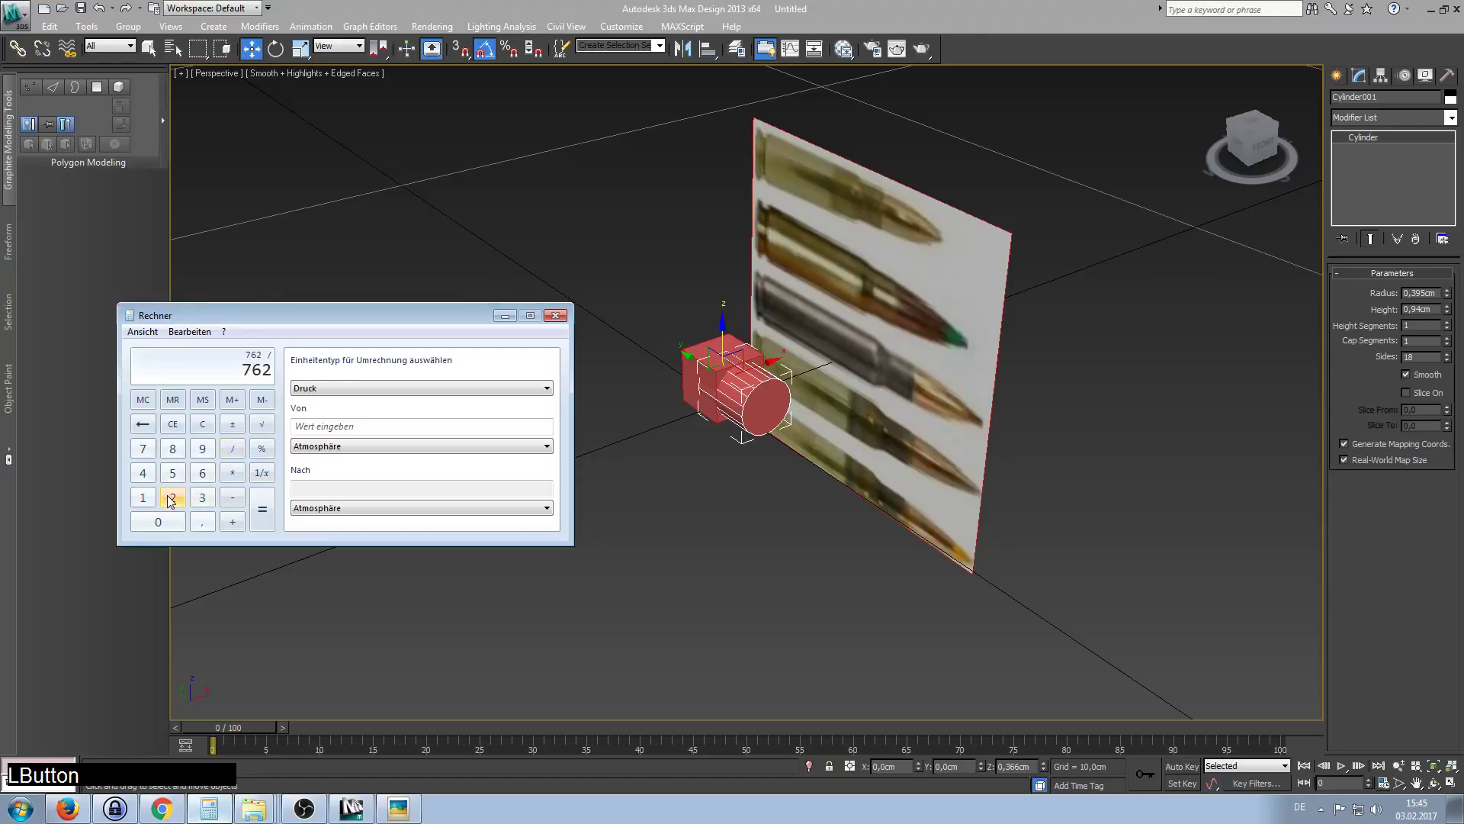
pyautogui.click(260, 525)
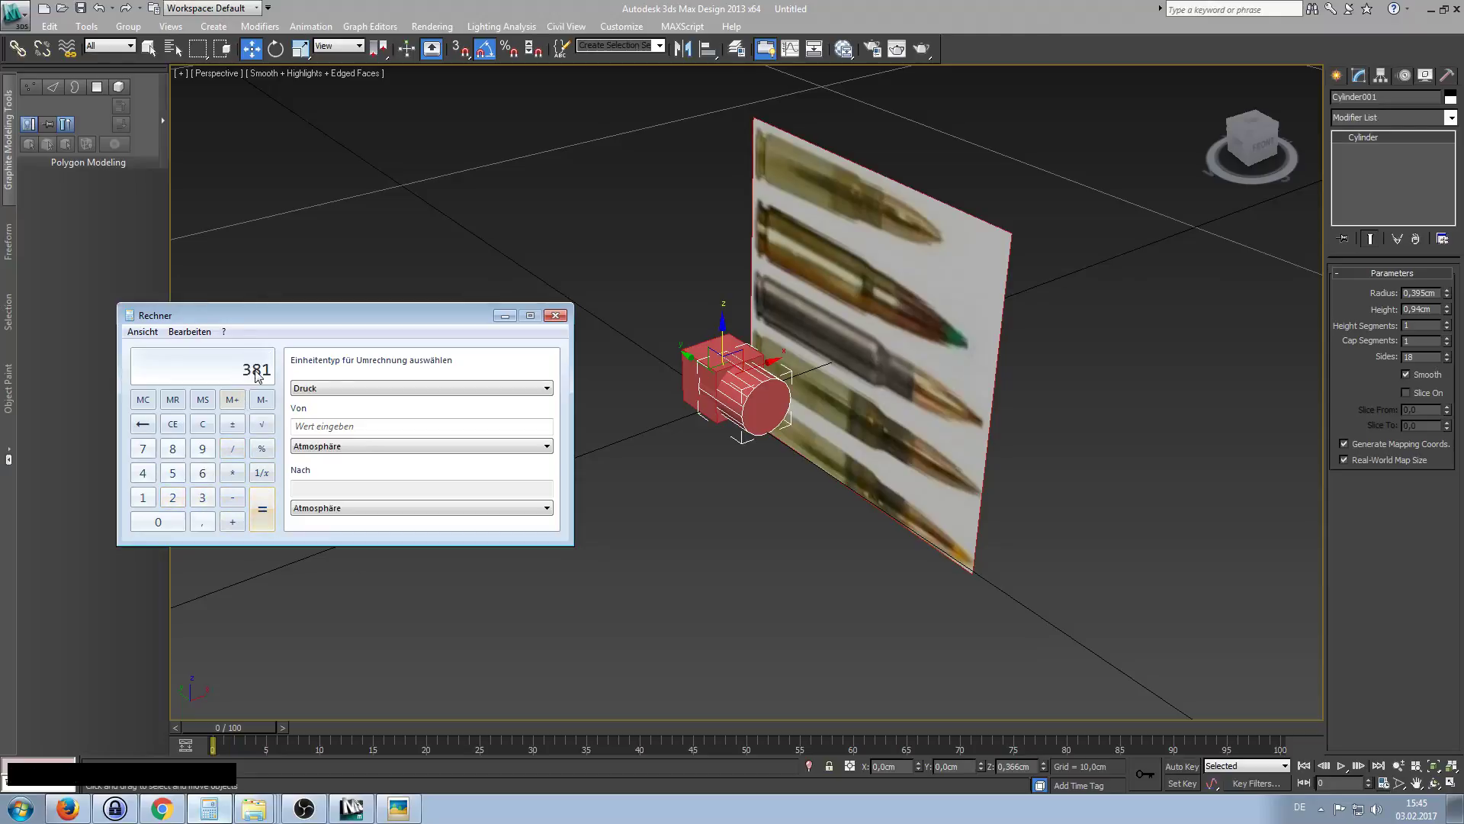
pyautogui.hotkey('ctrl', 'c')
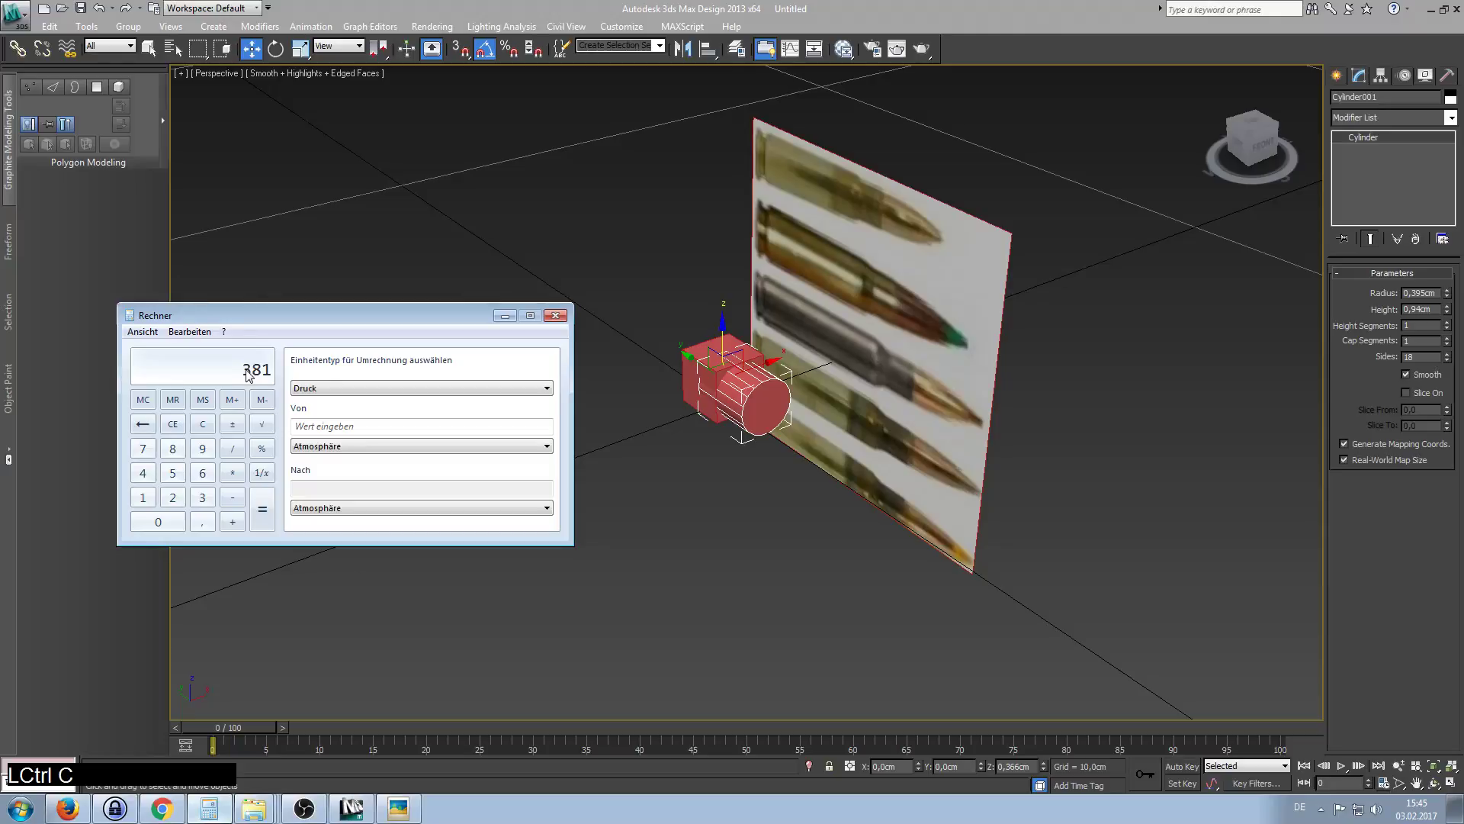
# Set the cylinder's radius to 0.381 cm using the copied digits.
pyautogui.click(1416, 293)
pyautogui.moveTo(1413, 294); pyautogui.dragTo(1425, 296)
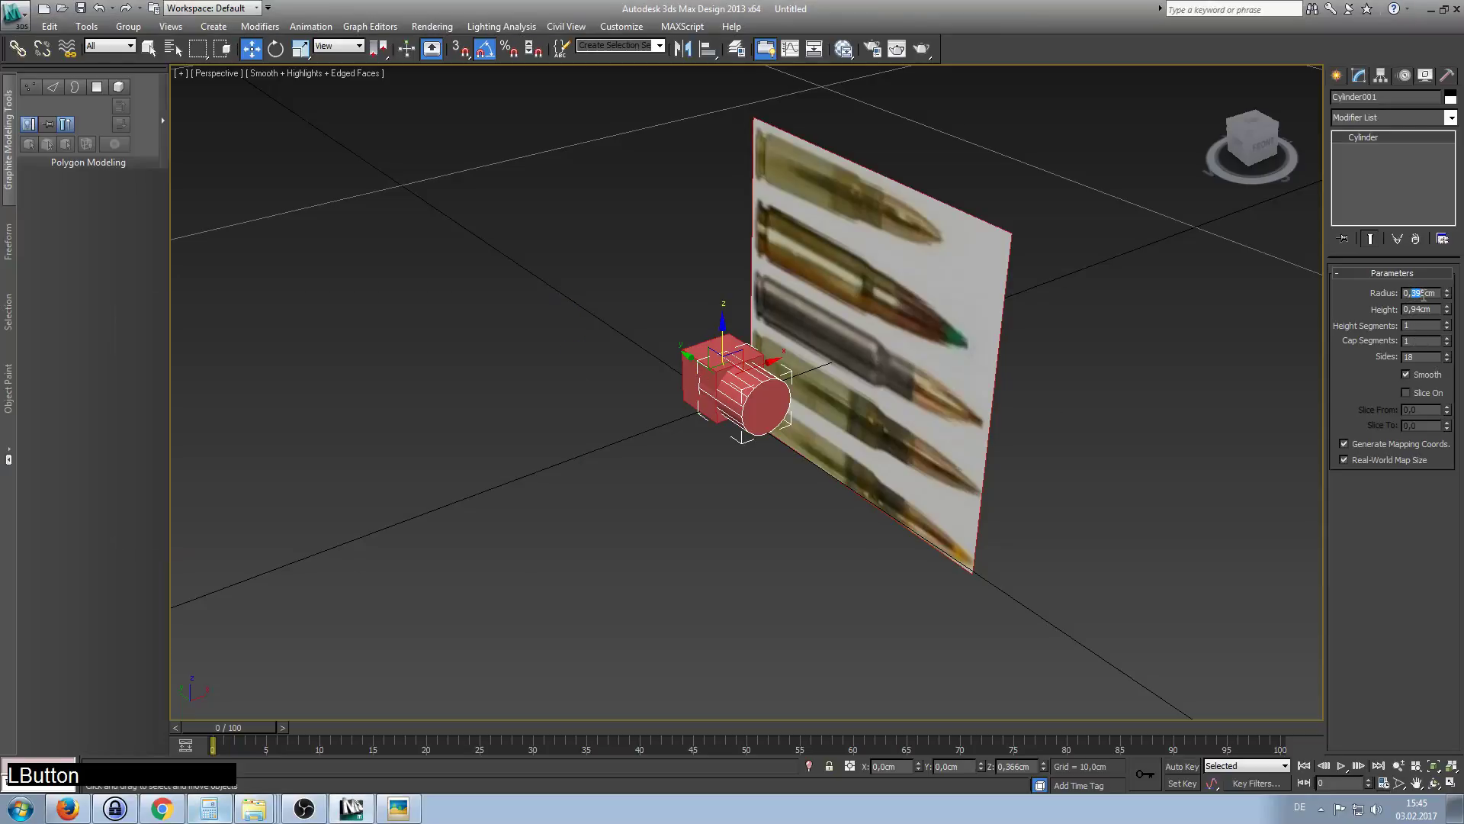
pyautogui.hotkey('ctrl', 'v')
pyautogui.press('Return')
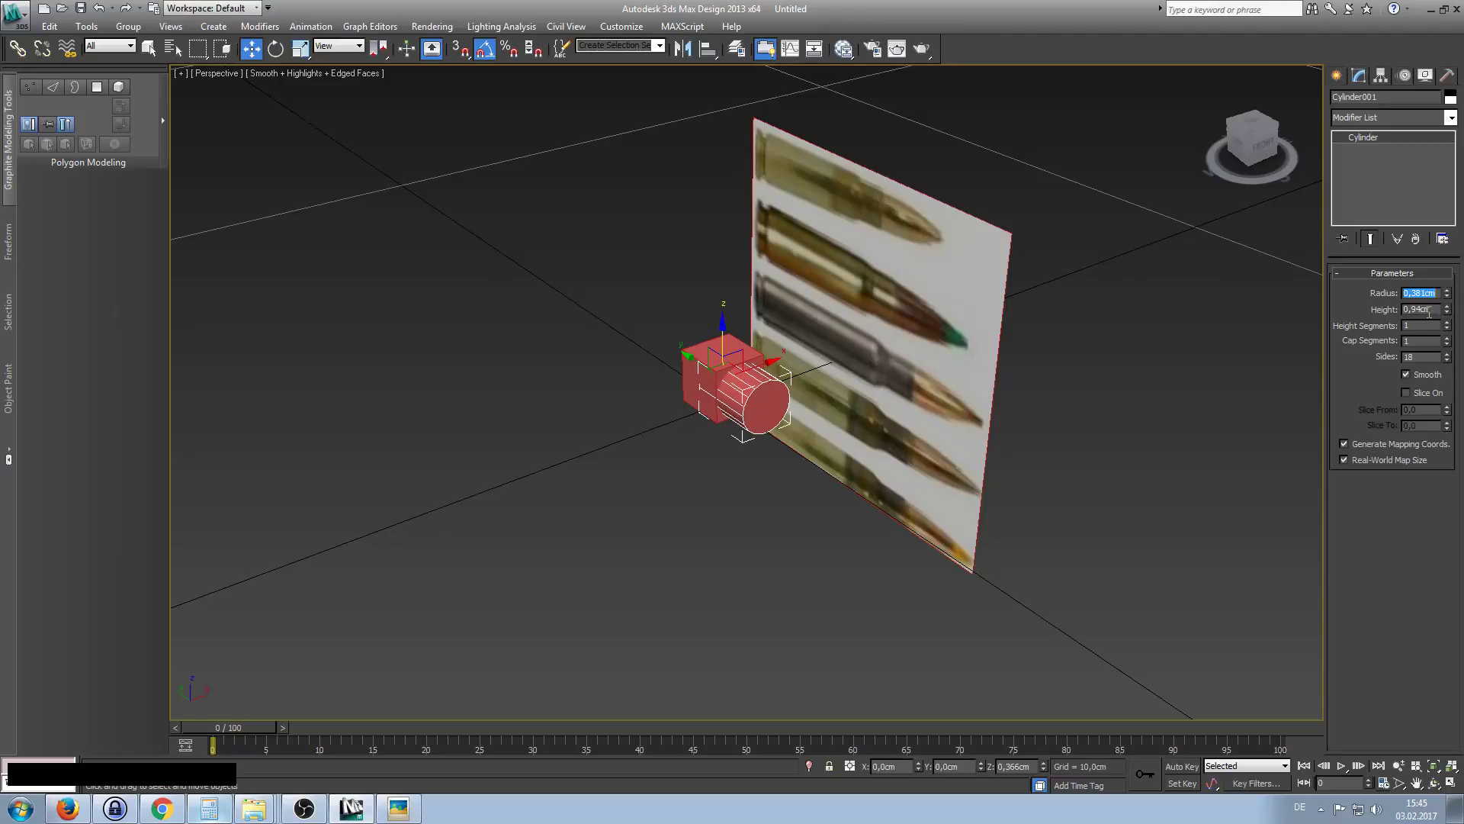
# Lengthen the cylinder to about 1.75 cm and, in the Left view, move it along Y to about 1.788 cm, at the cartridge's base.
pyautogui.moveTo(1447, 311); pyautogui.dragTo(1214, 308)
pyautogui.keyDown('alt'); pyautogui.moveTo(886, 401); pyautogui.dragTo(1008, 369, button='middle'); pyautogui.keyUp('alt')
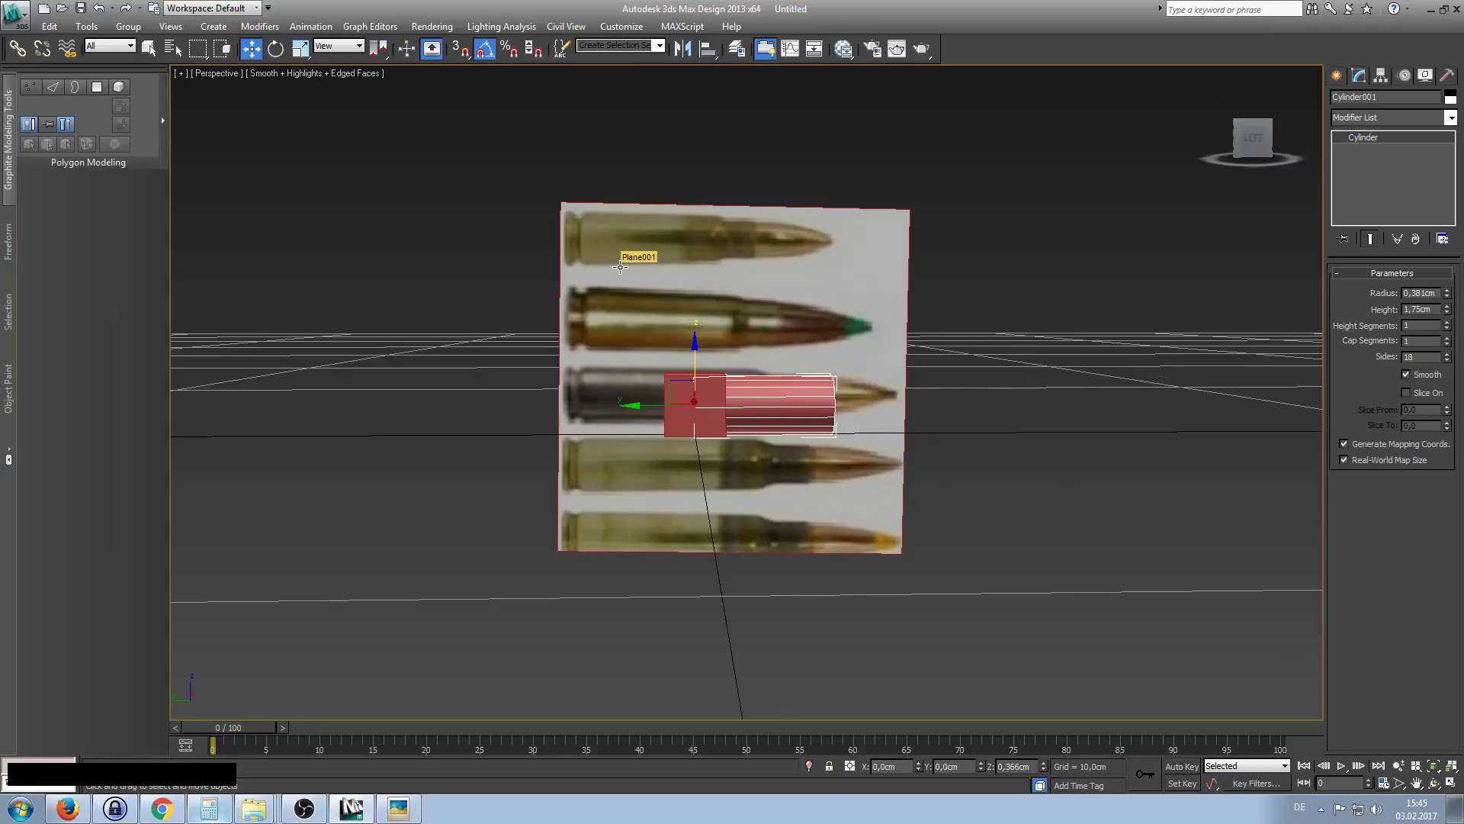
pyautogui.press('l')
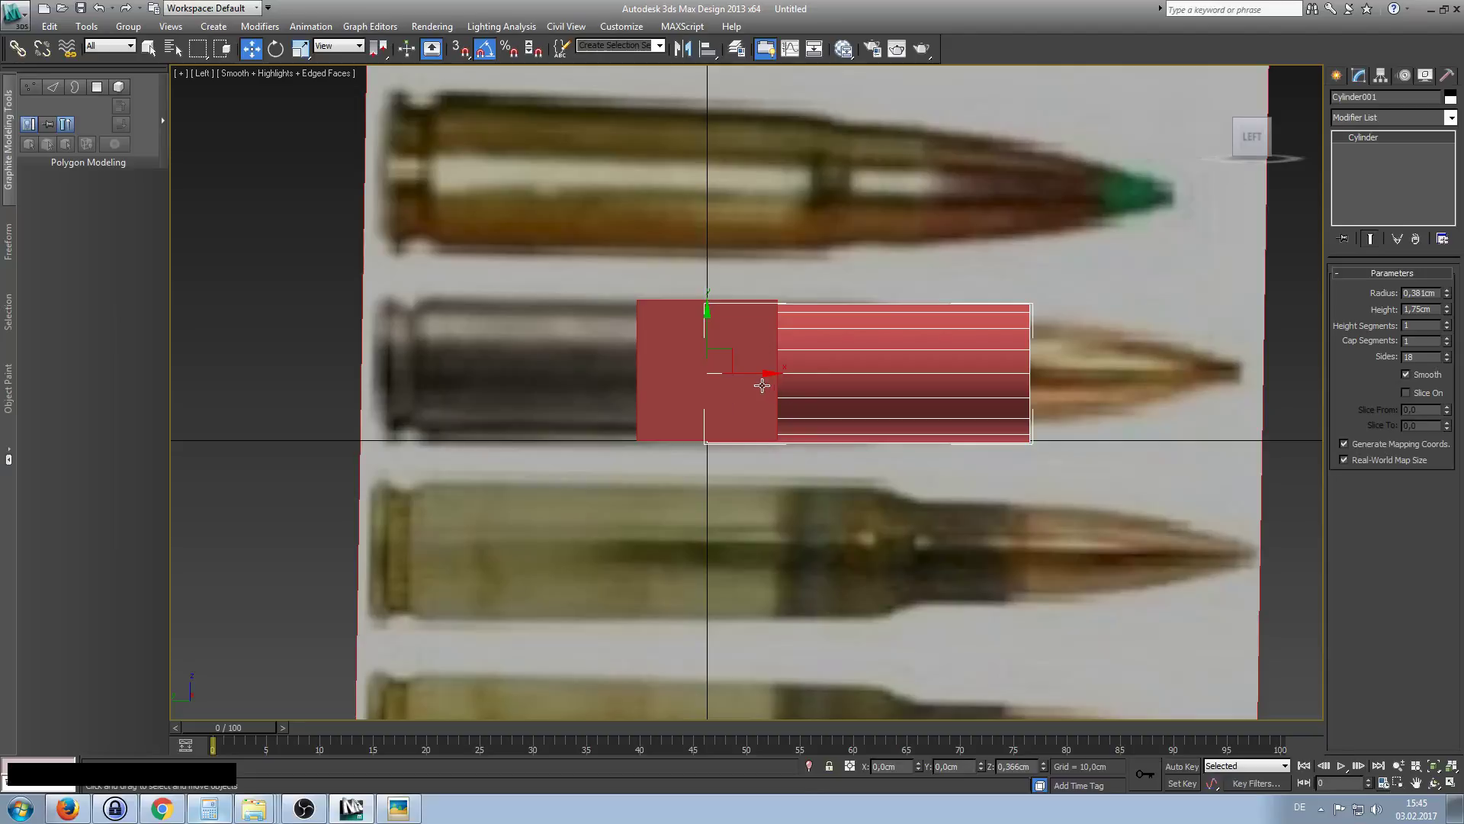
pyautogui.moveTo(754, 374); pyautogui.dragTo(423, 376)
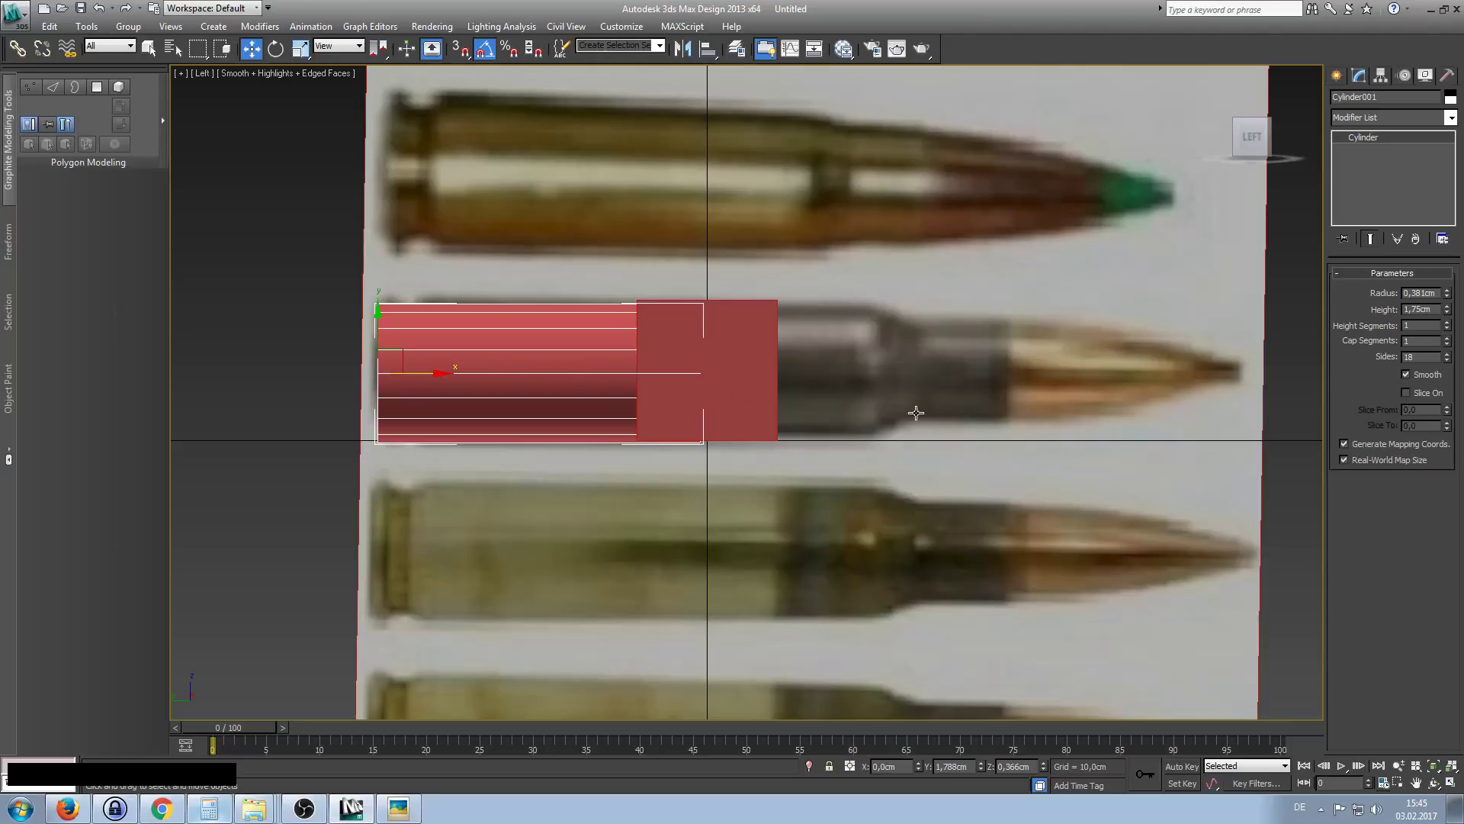
# Extend the cylinder's height to about 4.691 cm so it spans the whole third cartridge on the reference image.
pyautogui.moveTo(1447, 317); pyautogui.dragTo(1447, 297)
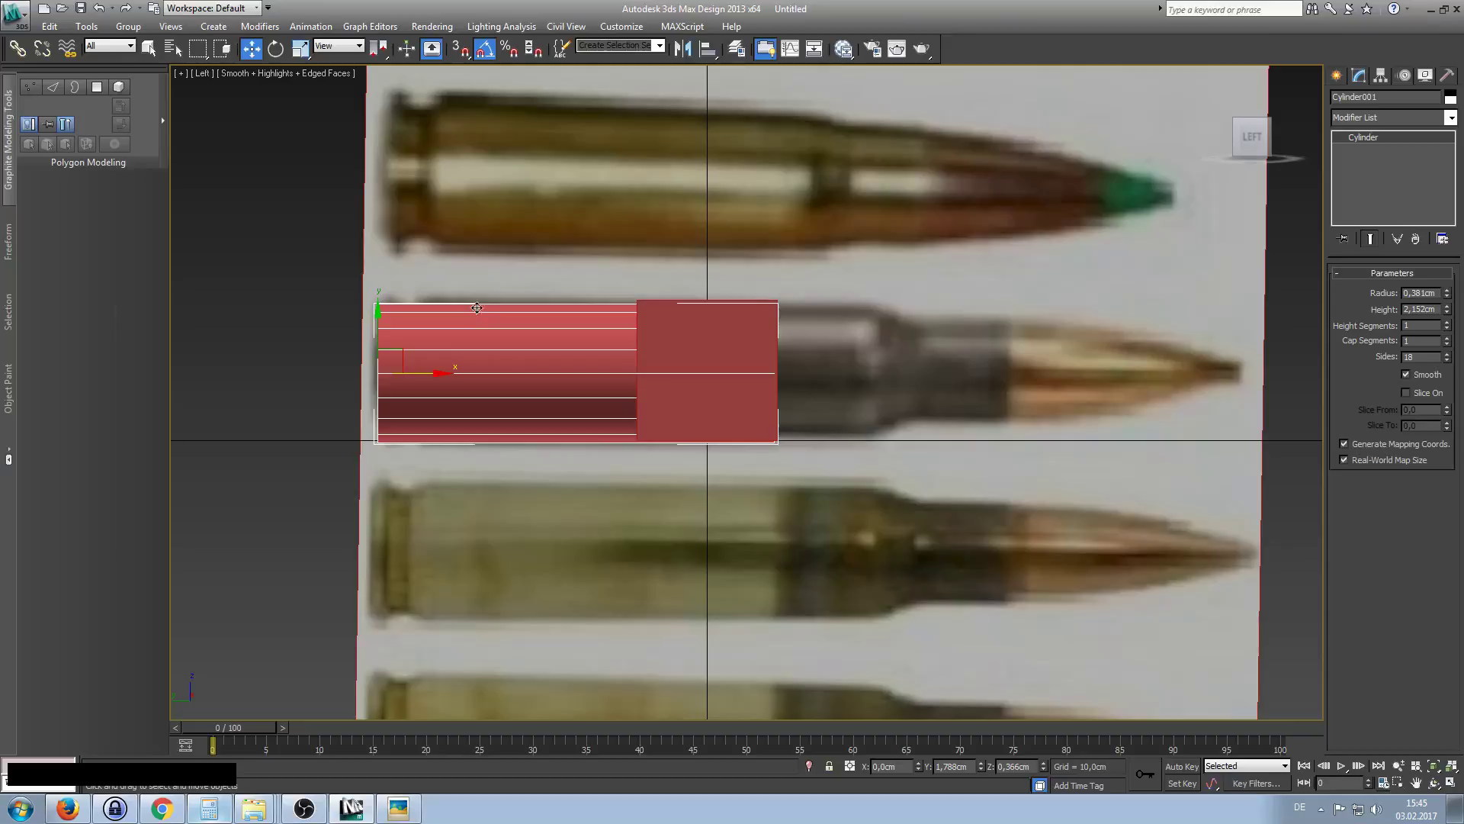
pyautogui.moveTo(1447, 312); pyautogui.dragTo(1458, 220)
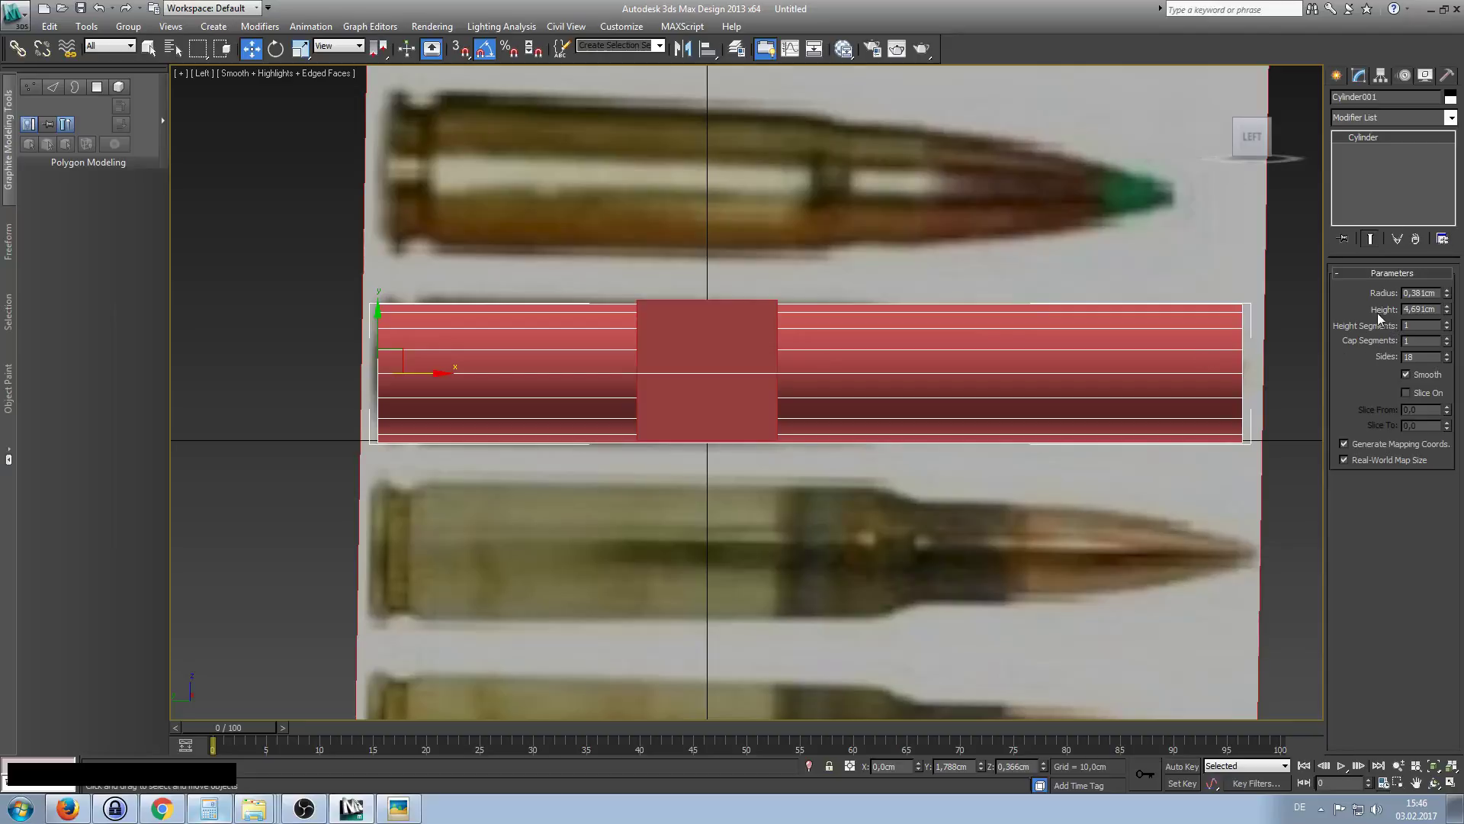
pyautogui.click(1407, 311)
pyautogui.moveTo(1417, 311); pyautogui.dragTo(1423, 309)
pyautogui.click(1423, 310)
# Delete the box in the middle of the cylinder and reselect the cylinder.
pyautogui.click(752, 324)
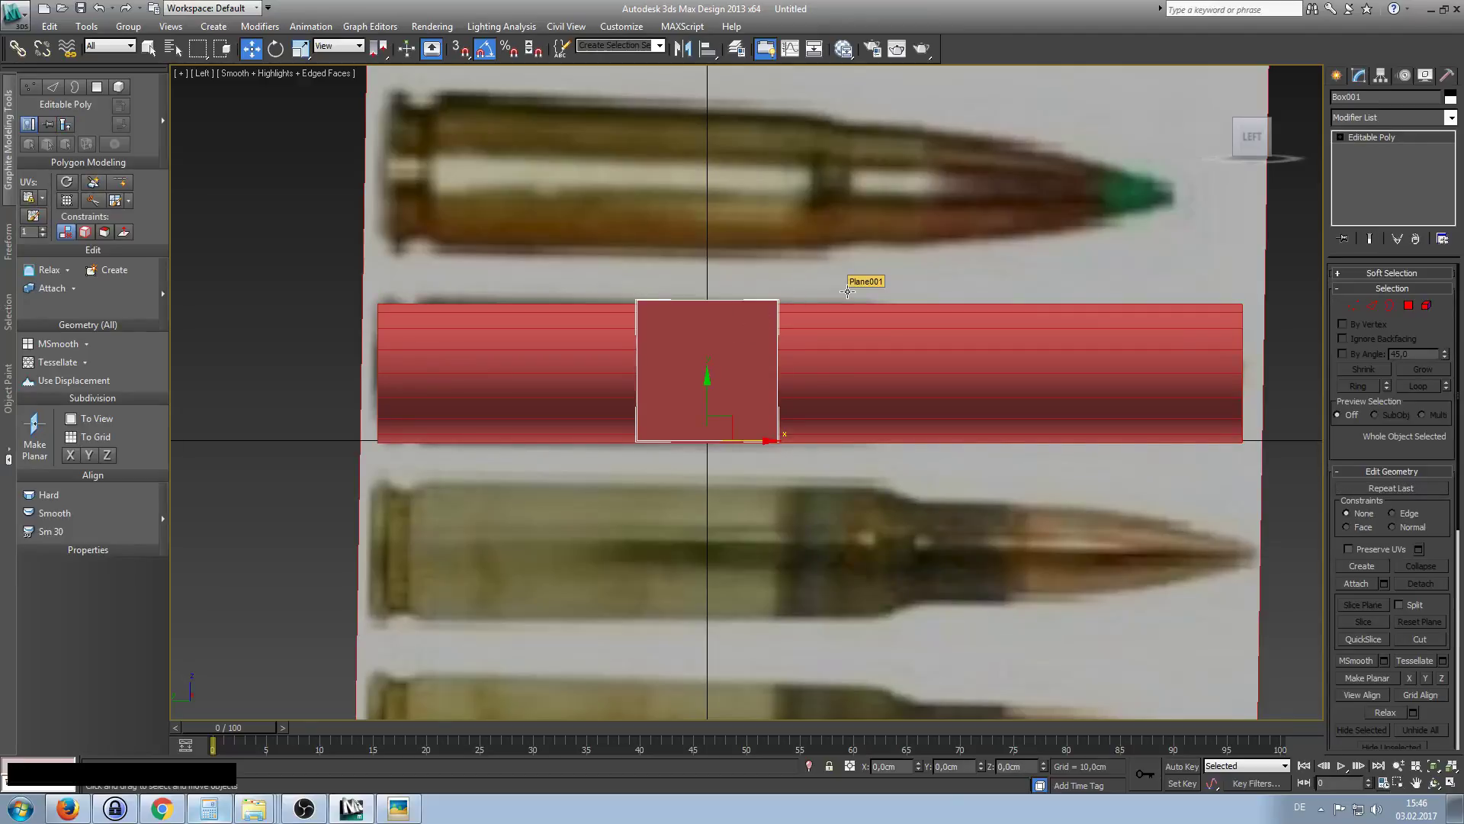
pyautogui.press('Delete')
pyautogui.click(861, 367)
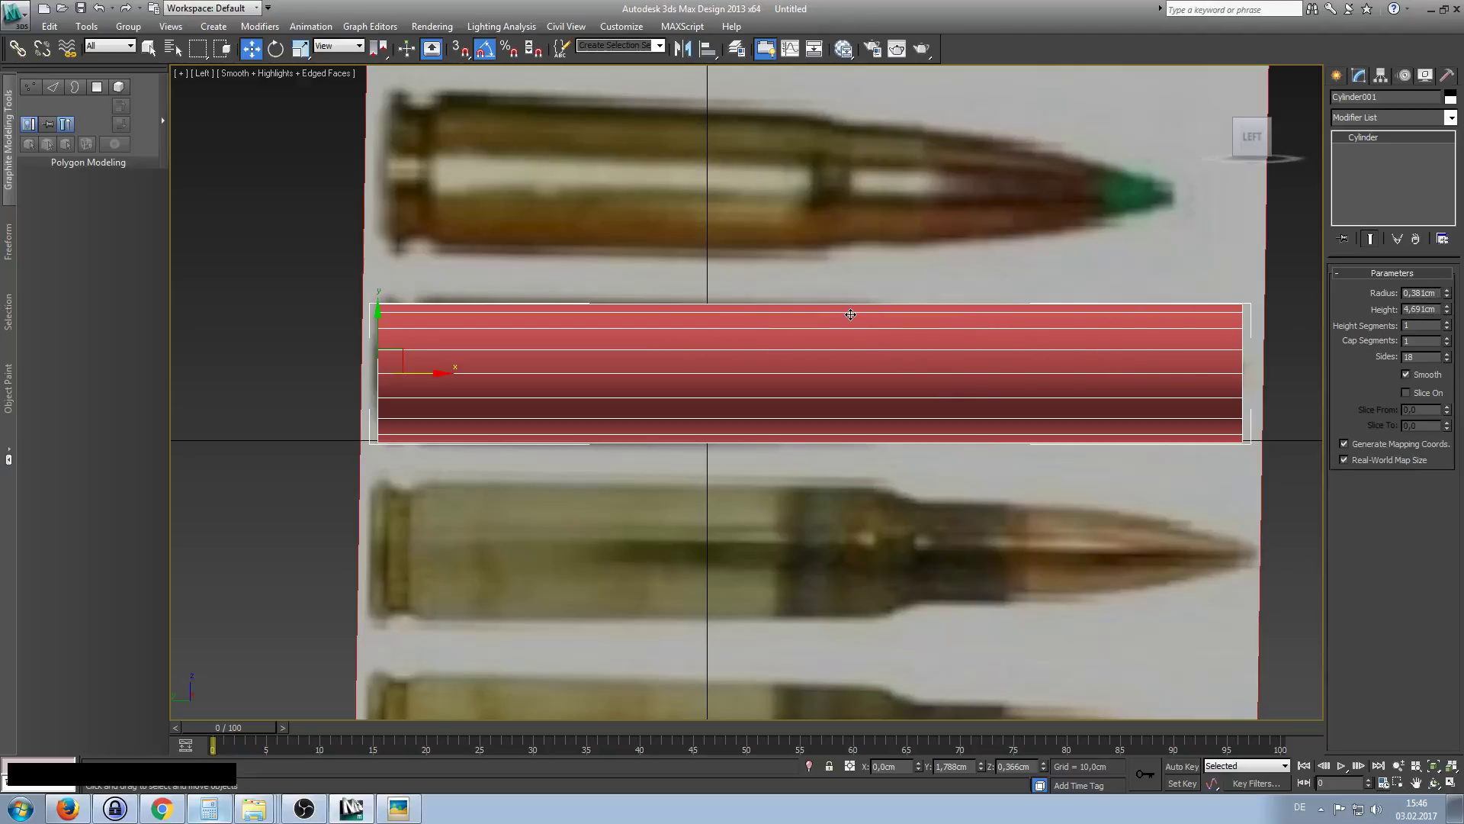
# Return to the perspective view and toggle the home grid, leaving it hidden around the cylinder.
pyautogui.press('p')
pyautogui.keyDown('alt'); pyautogui.moveTo(853, 391); pyautogui.dragTo(891, 442, button='middle'); pyautogui.keyUp('alt')
pyautogui.keyDown('ctrl'); pyautogui.keyDown('alt'); pyautogui.moveTo(890, 442); pyautogui.dragTo(793, 374, button='middle'); pyautogui.keyUp('alt'); pyautogui.keyUp('ctrl')
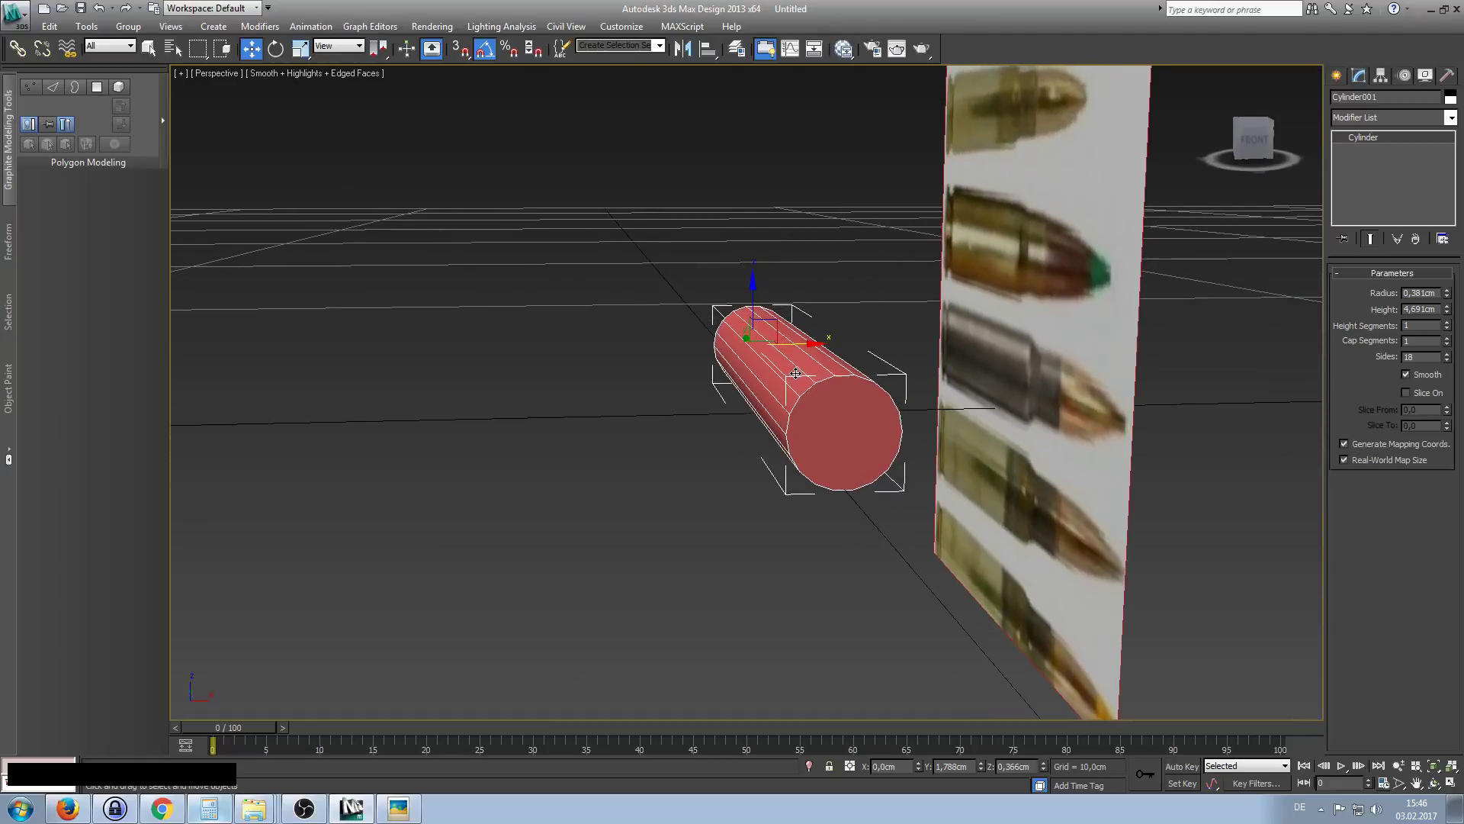
pyautogui.press('g')
pyautogui.press('g')
pyautogui.press('g')
pyautogui.press('g')
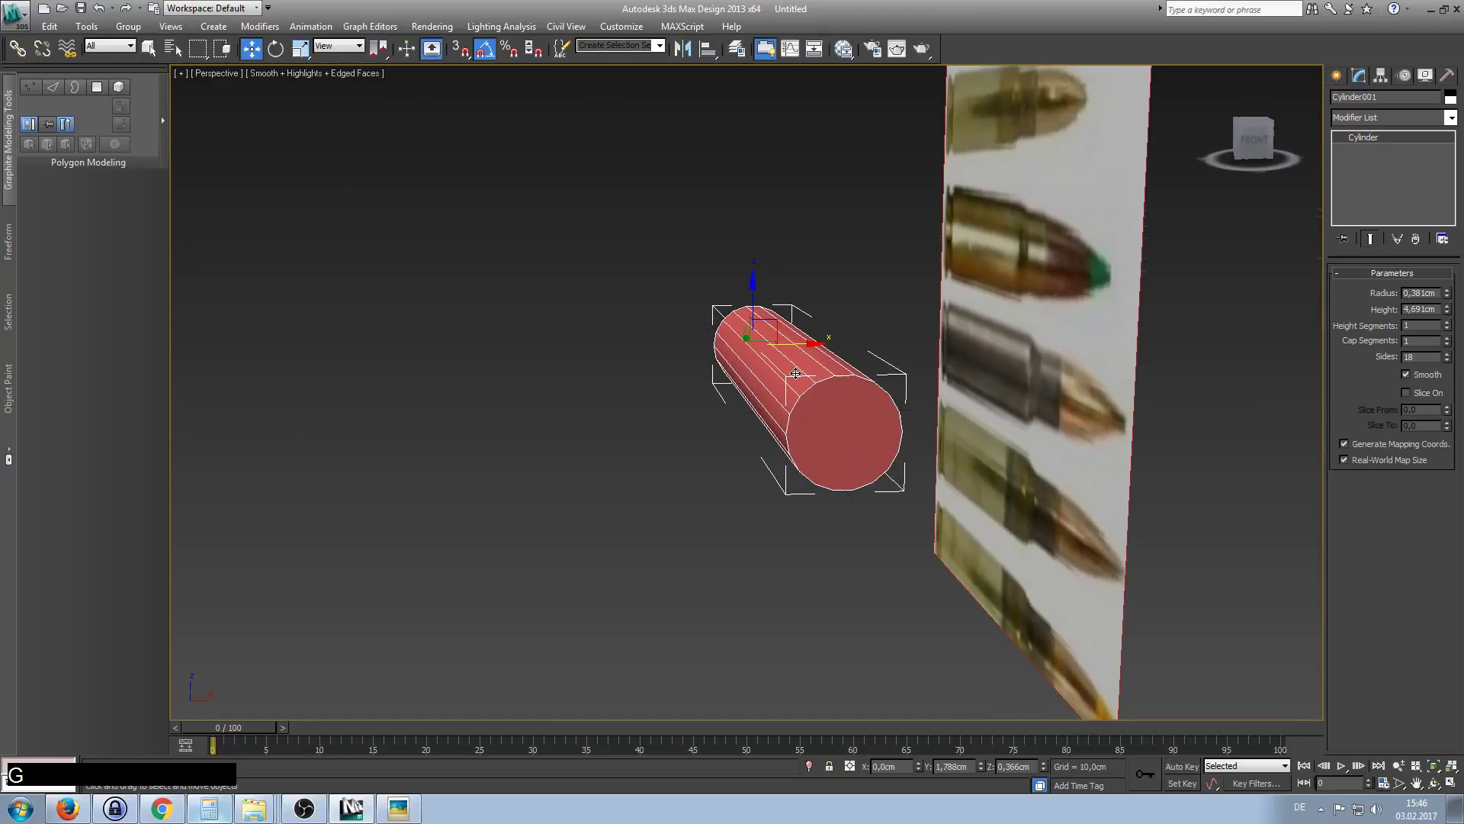
pyautogui.keyDown('alt'); pyautogui.moveTo(796, 372); pyautogui.dragTo(820, 454, button='middle'); pyautogui.keyUp('alt')
pyautogui.press('g')
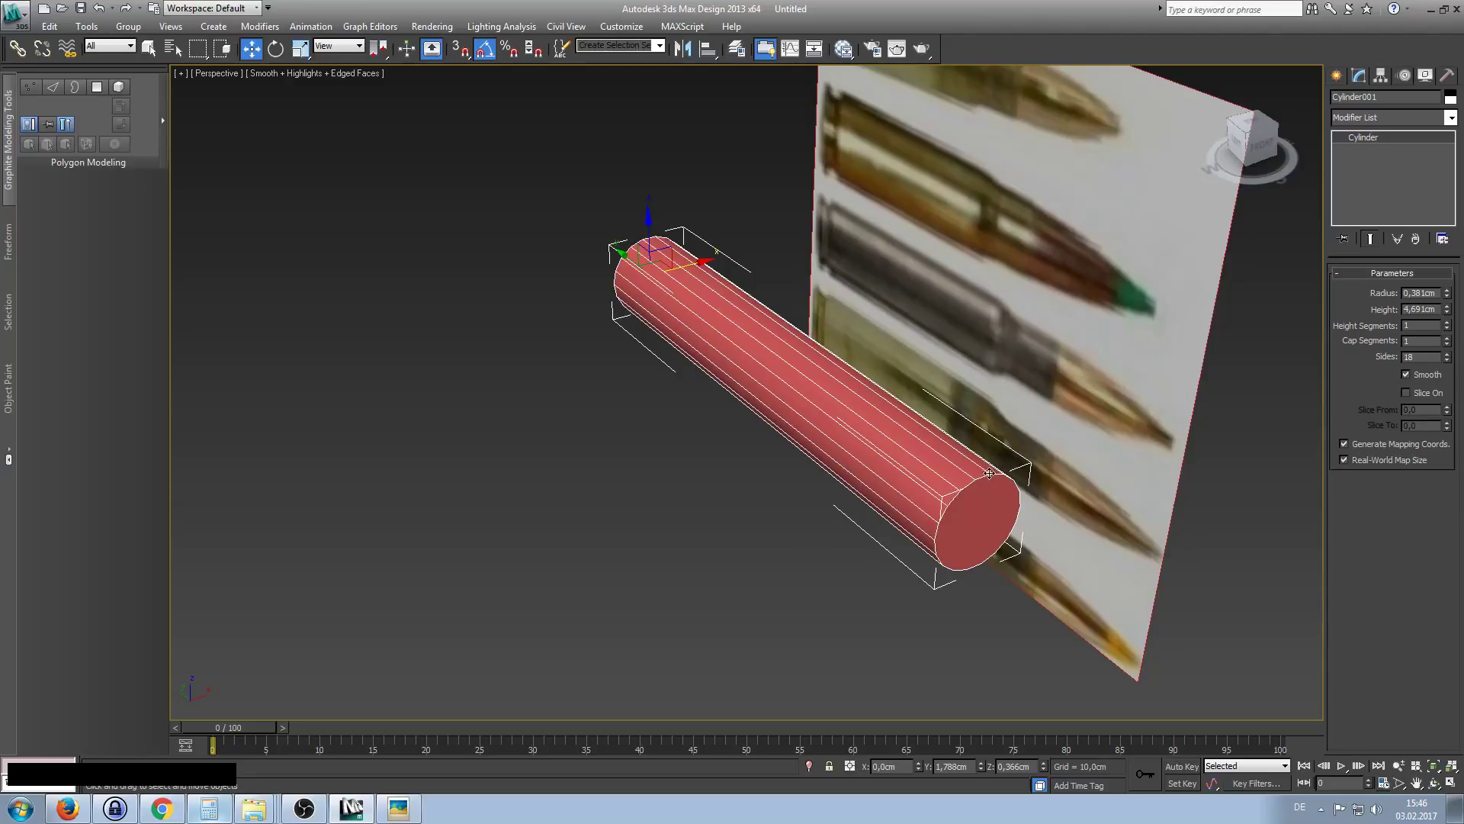
# Increase the cylinder's number of sides to 37.
pyautogui.moveTo(1446, 358); pyautogui.dragTo(1460, 219)
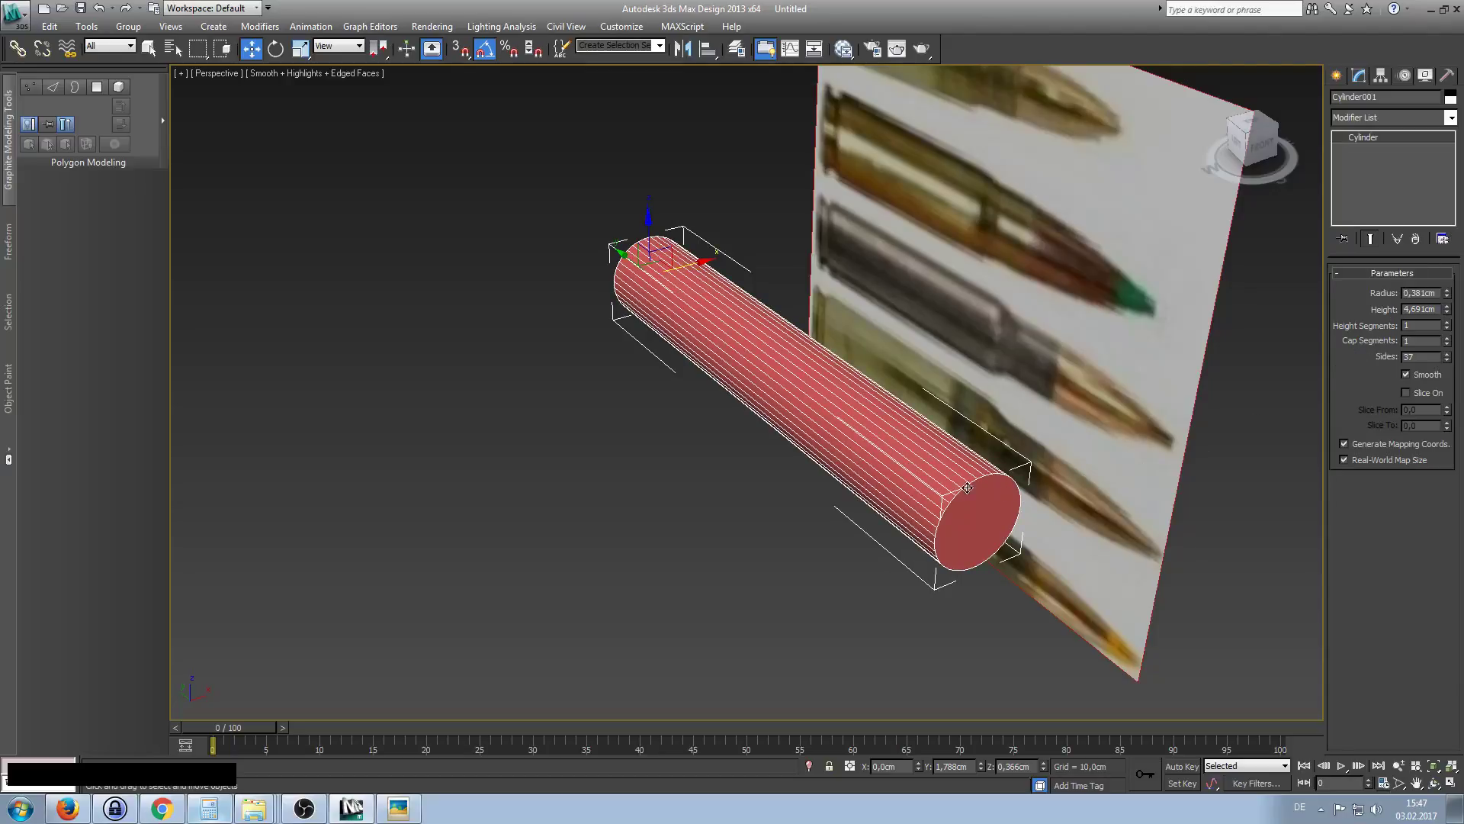
pyautogui.keyDown('alt'); pyautogui.moveTo(904, 513); pyautogui.dragTo(968, 524, button='middle'); pyautogui.keyUp('alt')
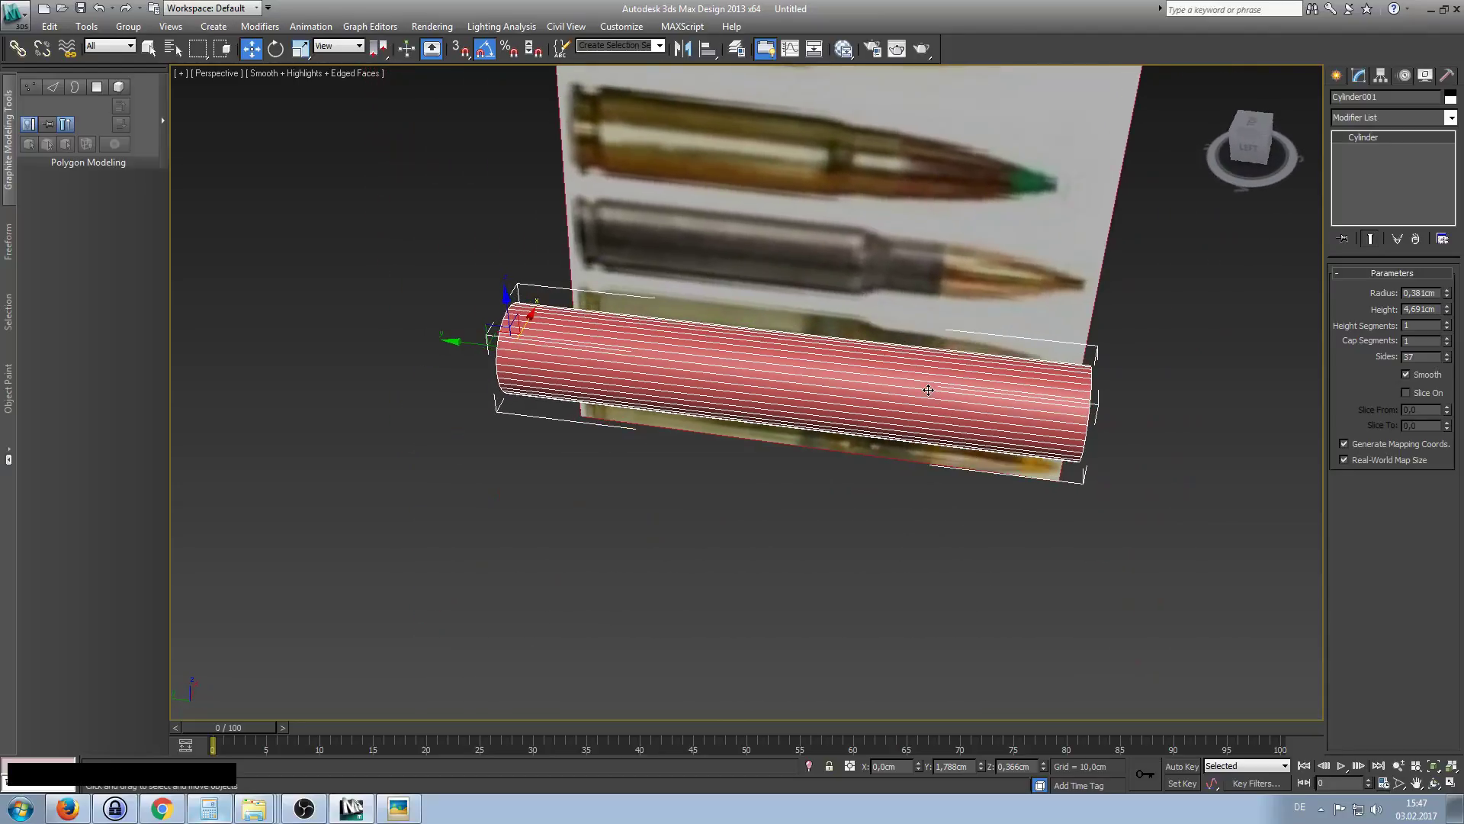
# Make the cylinder see-through by switching its rendering control to By Object and setting its visibility to 0.4 in the object properties.
pyautogui.rightClick(835, 372)
pyautogui.click(899, 459)
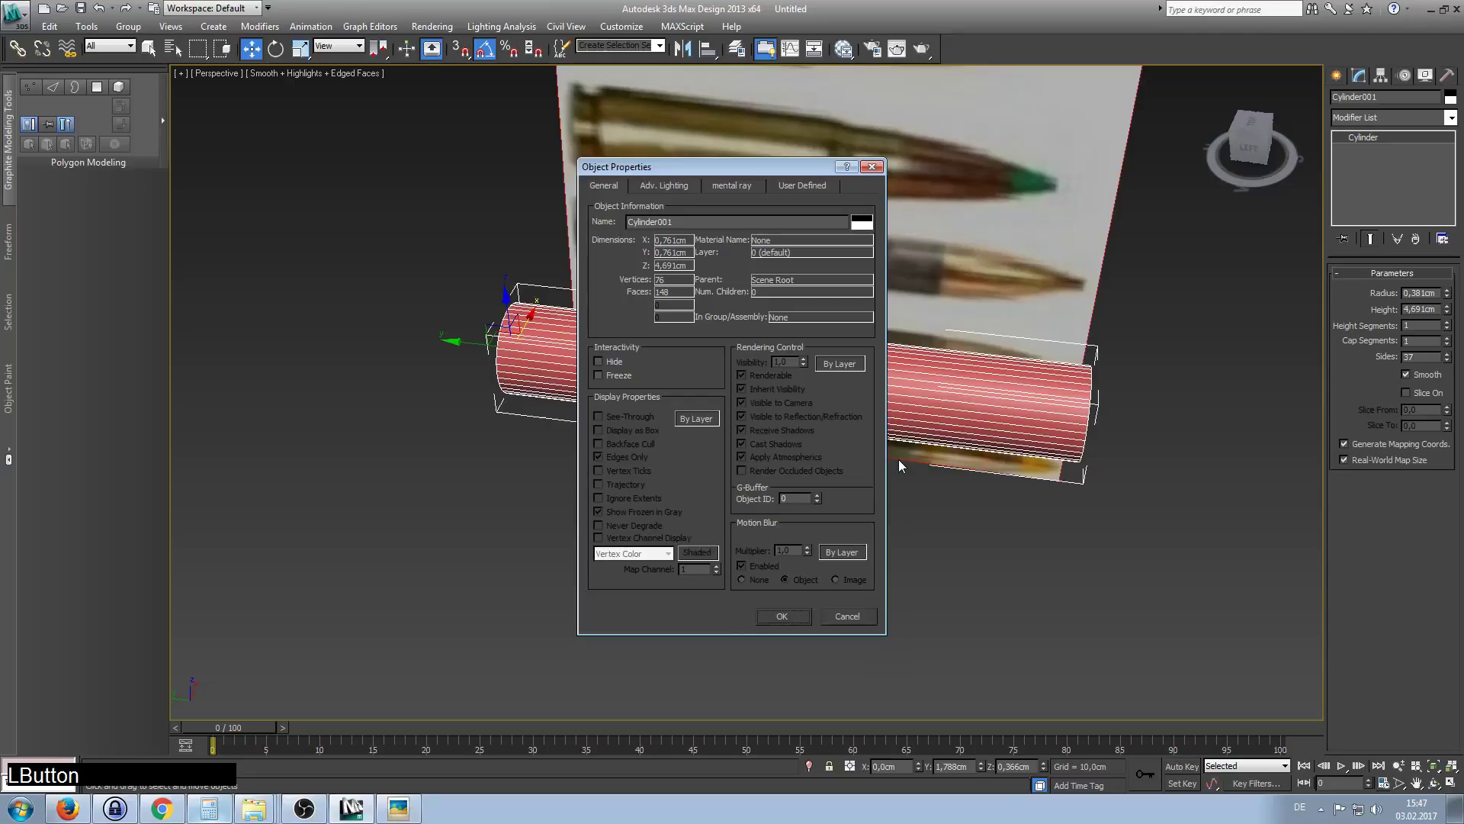
pyautogui.moveTo(748, 167); pyautogui.dragTo(718, 182)
pyautogui.moveTo(543, 176); pyautogui.dragTo(483, 172)
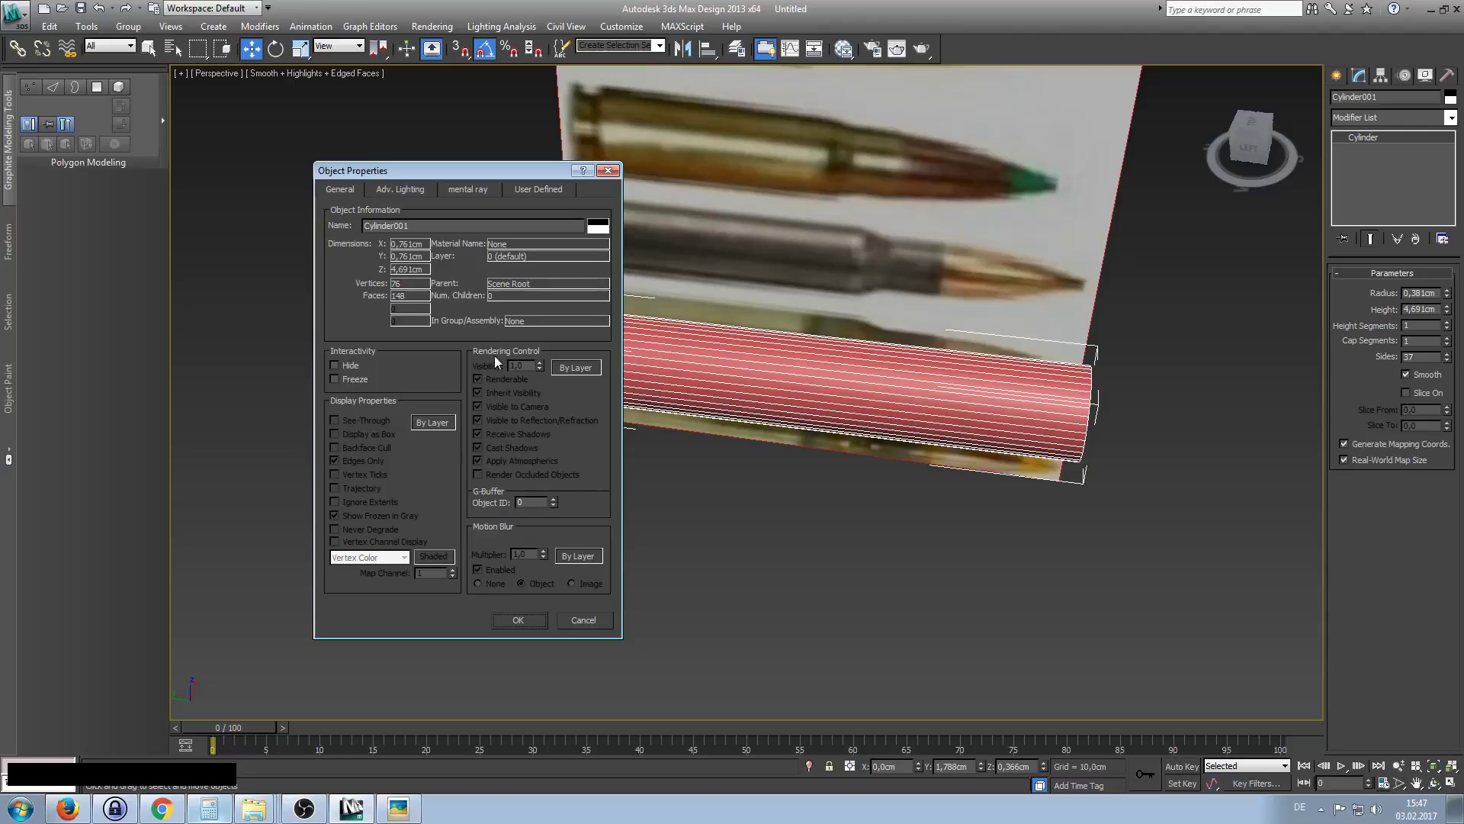
pyautogui.click(575, 368)
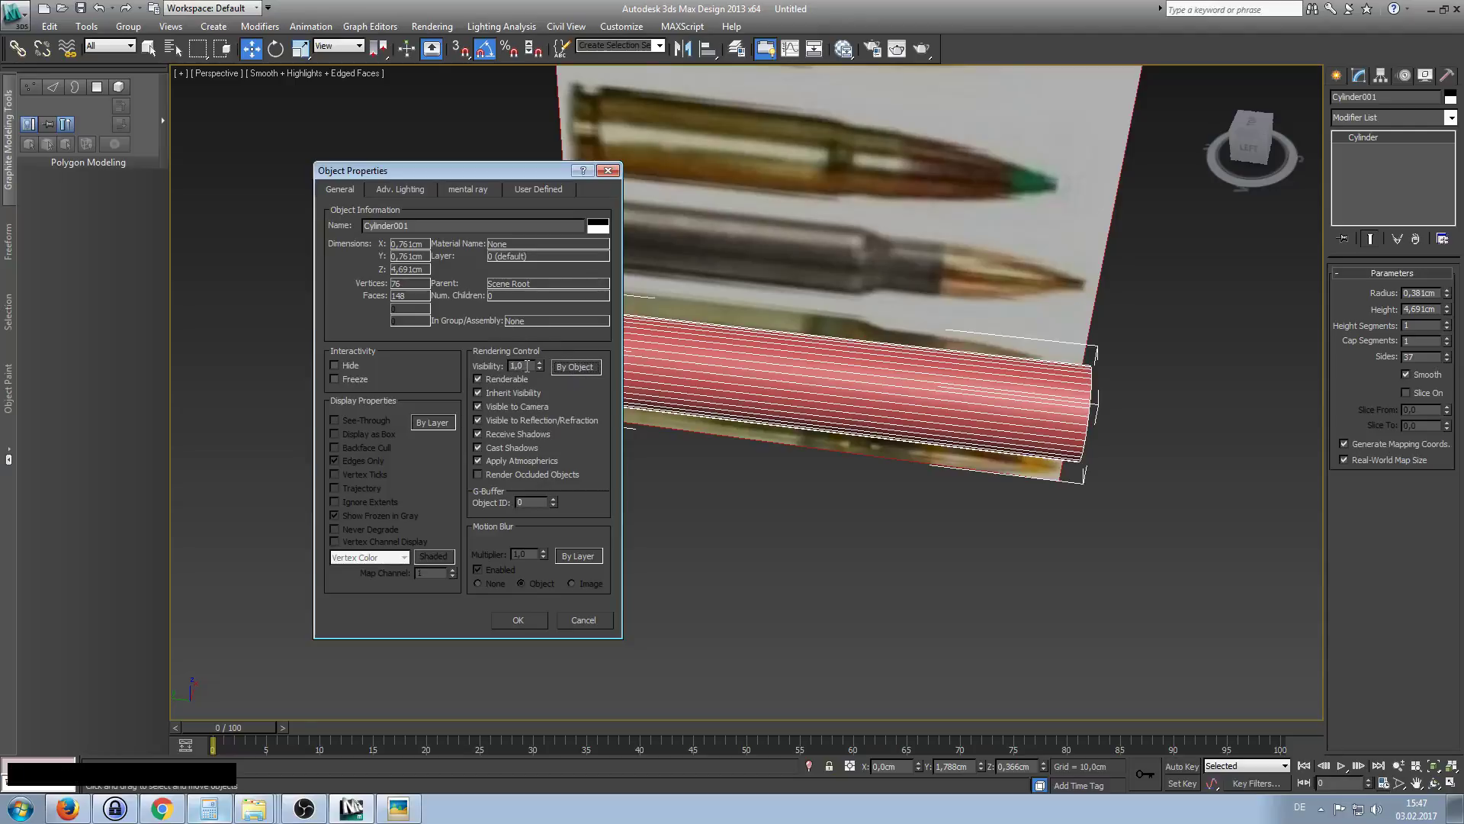
pyautogui.moveTo(527, 366); pyautogui.dragTo(503, 369)
pyautogui.write(',4')
pyautogui.press('Return')
pyautogui.click(518, 620)
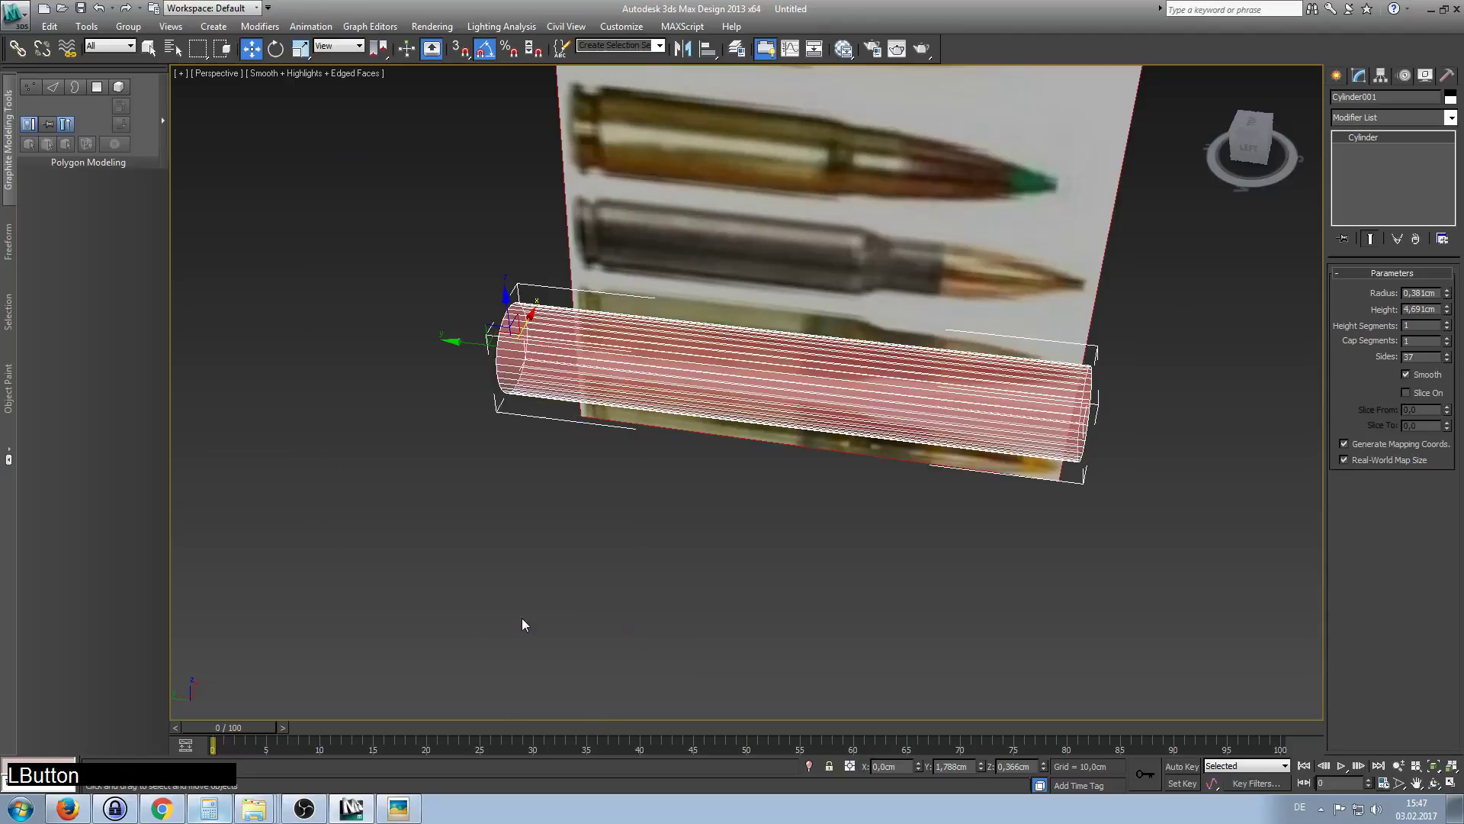
# Compare the see-through cylinder with edged faces off and on, ending with the edges shown and the cylinder selected.
pyautogui.click(678, 537)
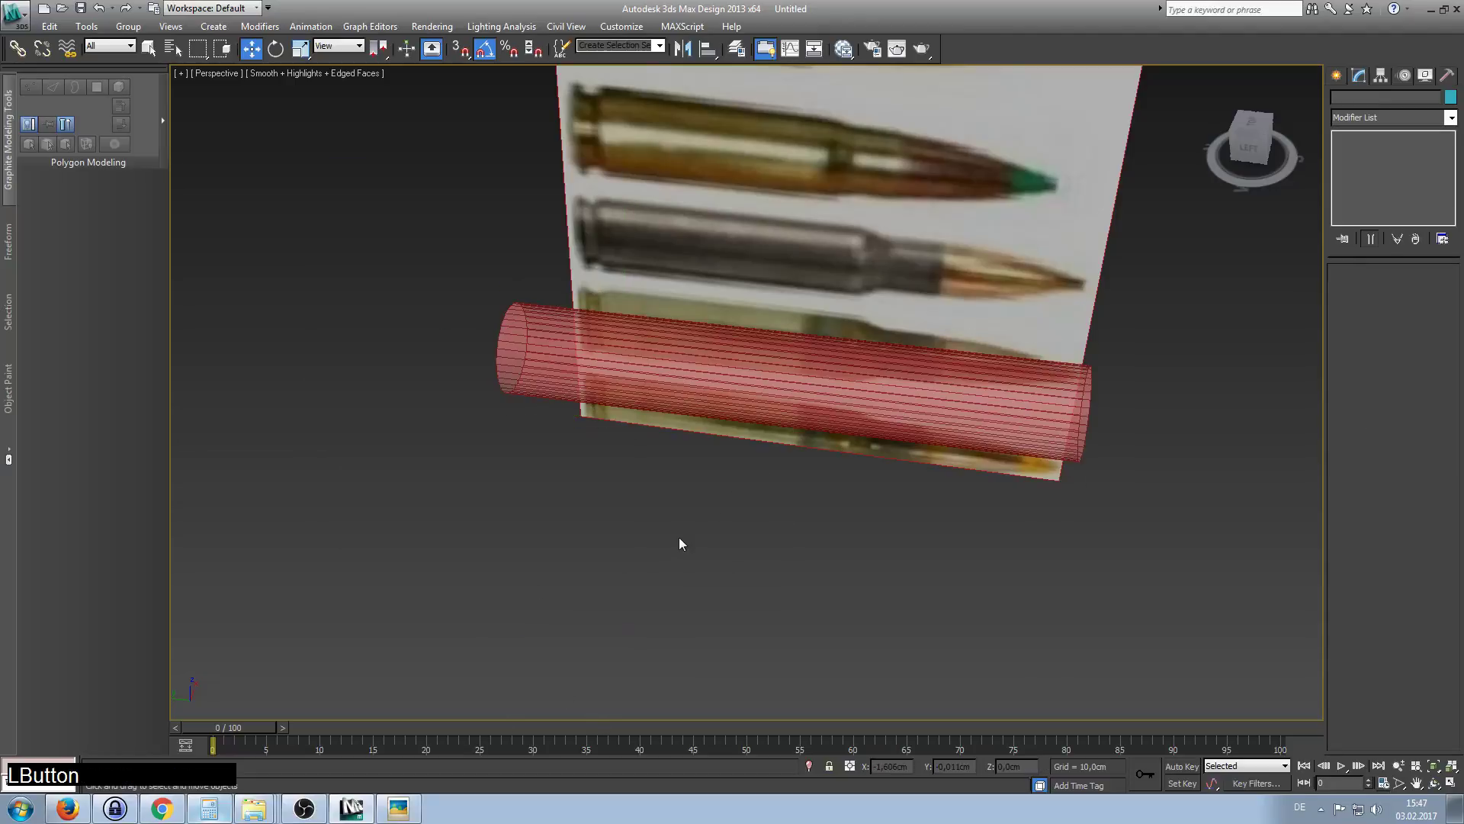
pyautogui.press('F4')
pyautogui.press('F4')
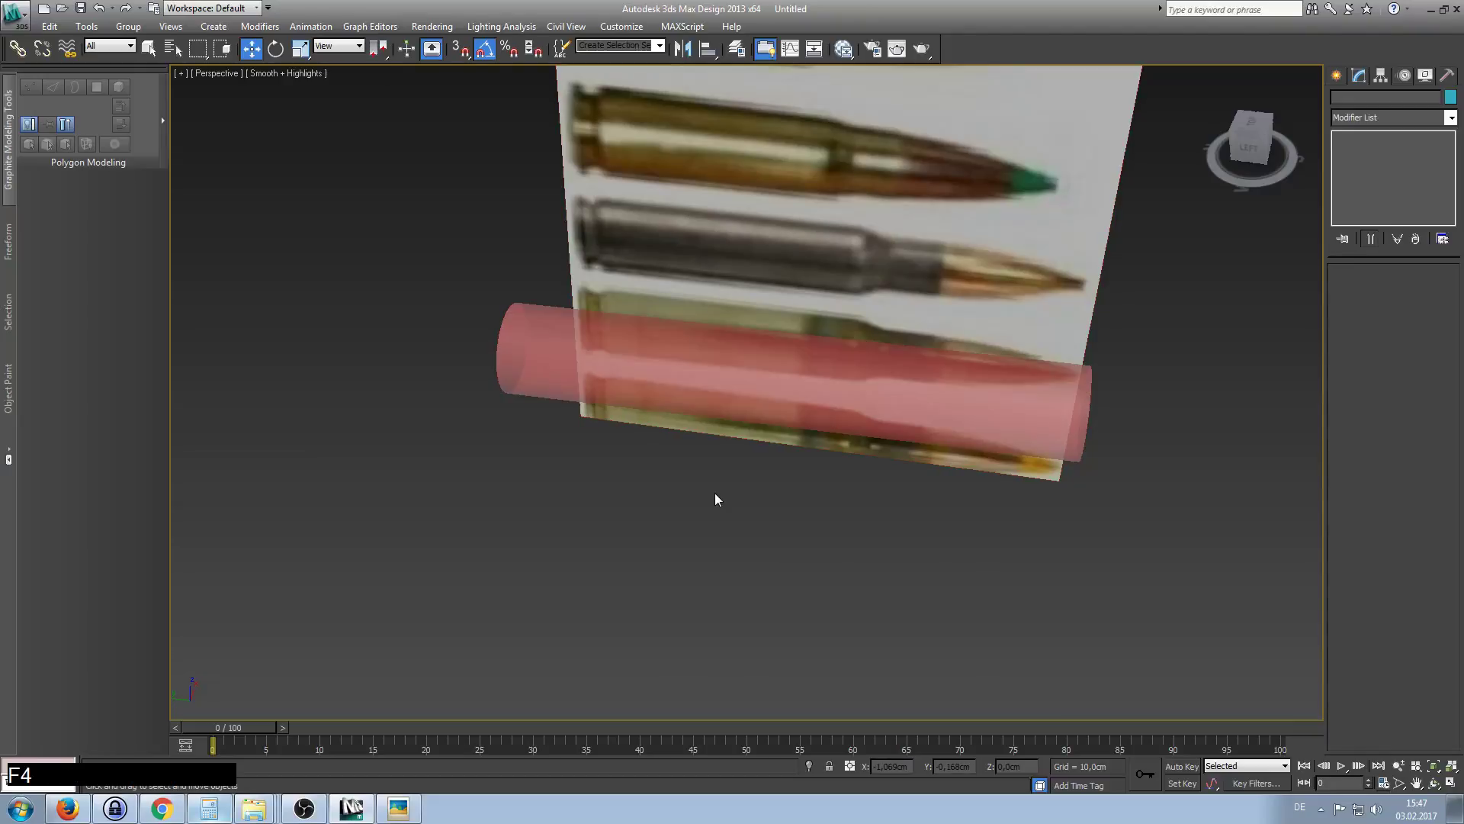
pyautogui.press('F4')
pyautogui.click(722, 400)
pyautogui.keyDown('alt'); pyautogui.moveTo(741, 500); pyautogui.dragTo(787, 526, button='middle'); pyautogui.keyUp('alt')
pyautogui.press('F4')
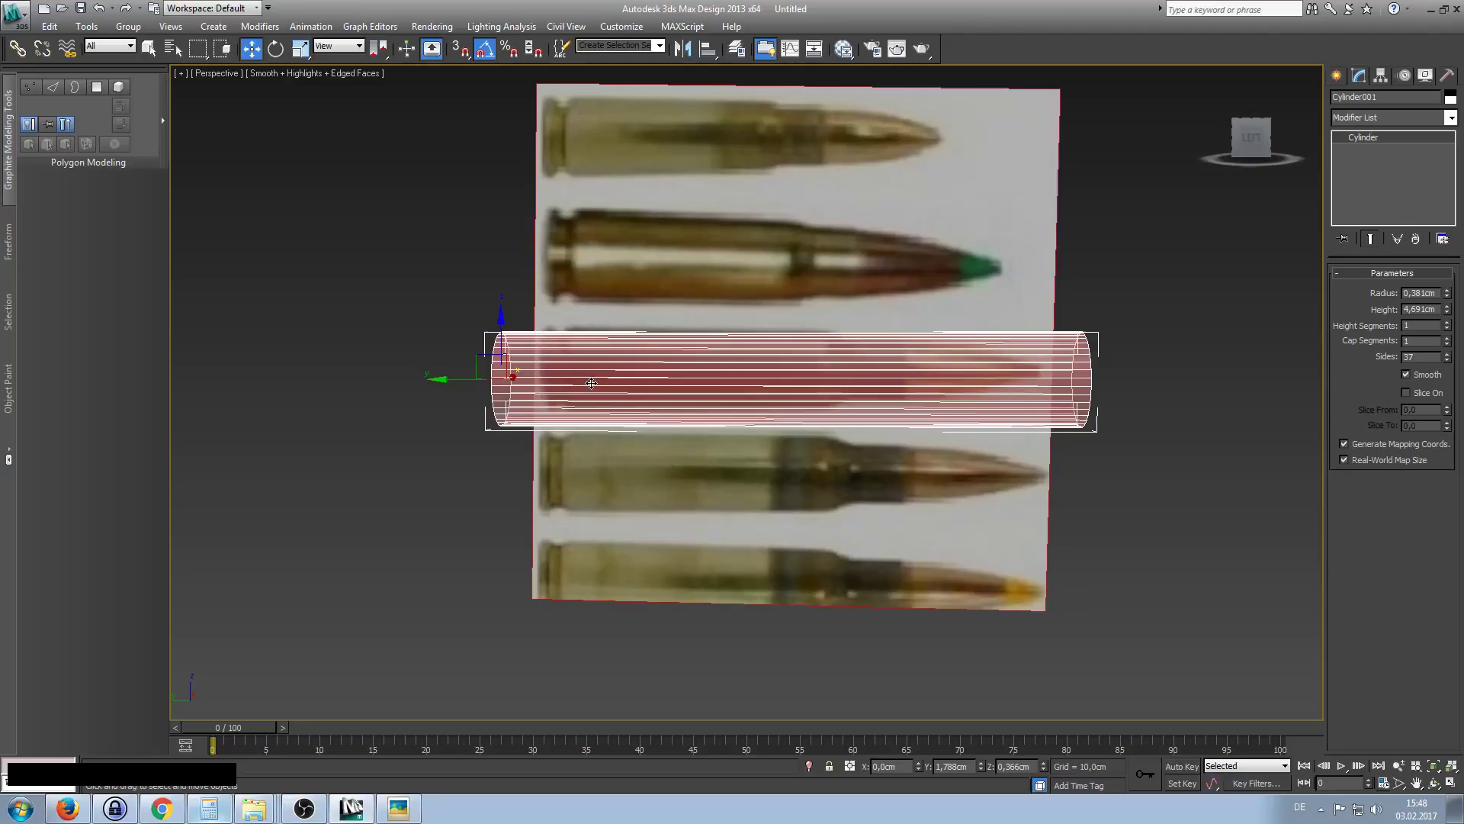
# In the Left view, convert the cylinder to an Editable Poly.
pyautogui.press('l')
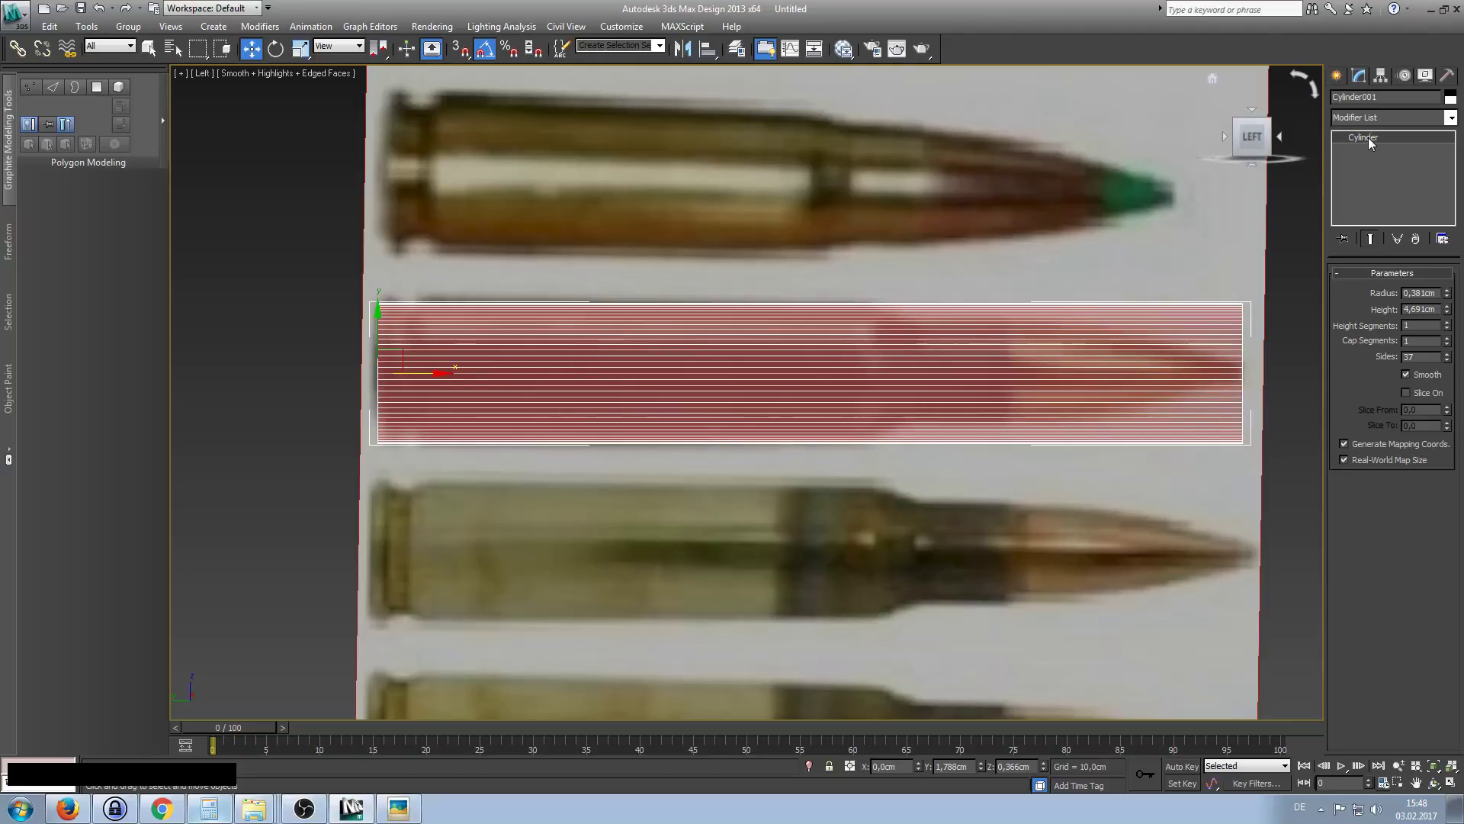
pyautogui.click(1360, 78)
pyautogui.rightClick(743, 379)
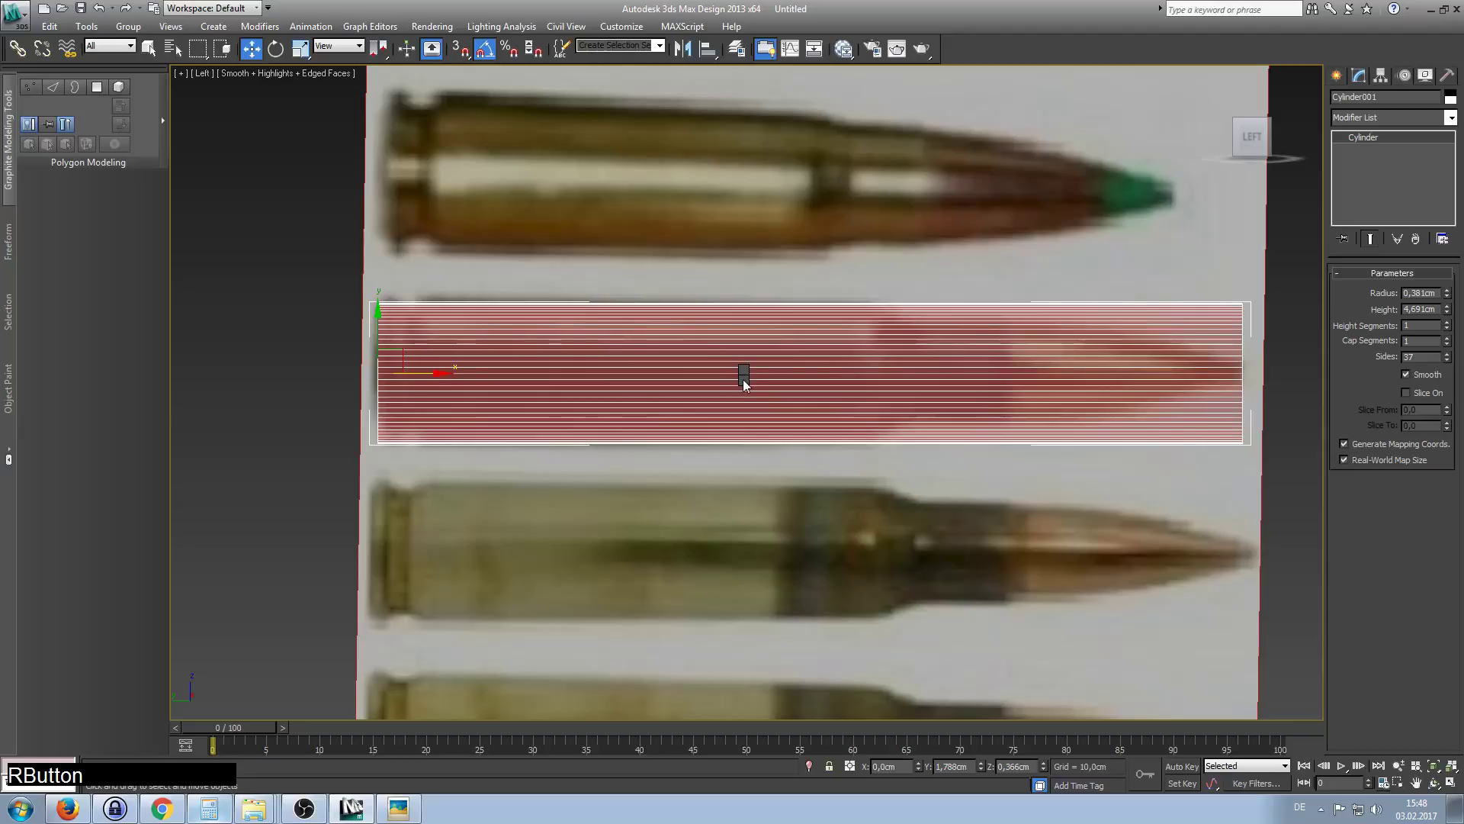
pyautogui.click(929, 532)
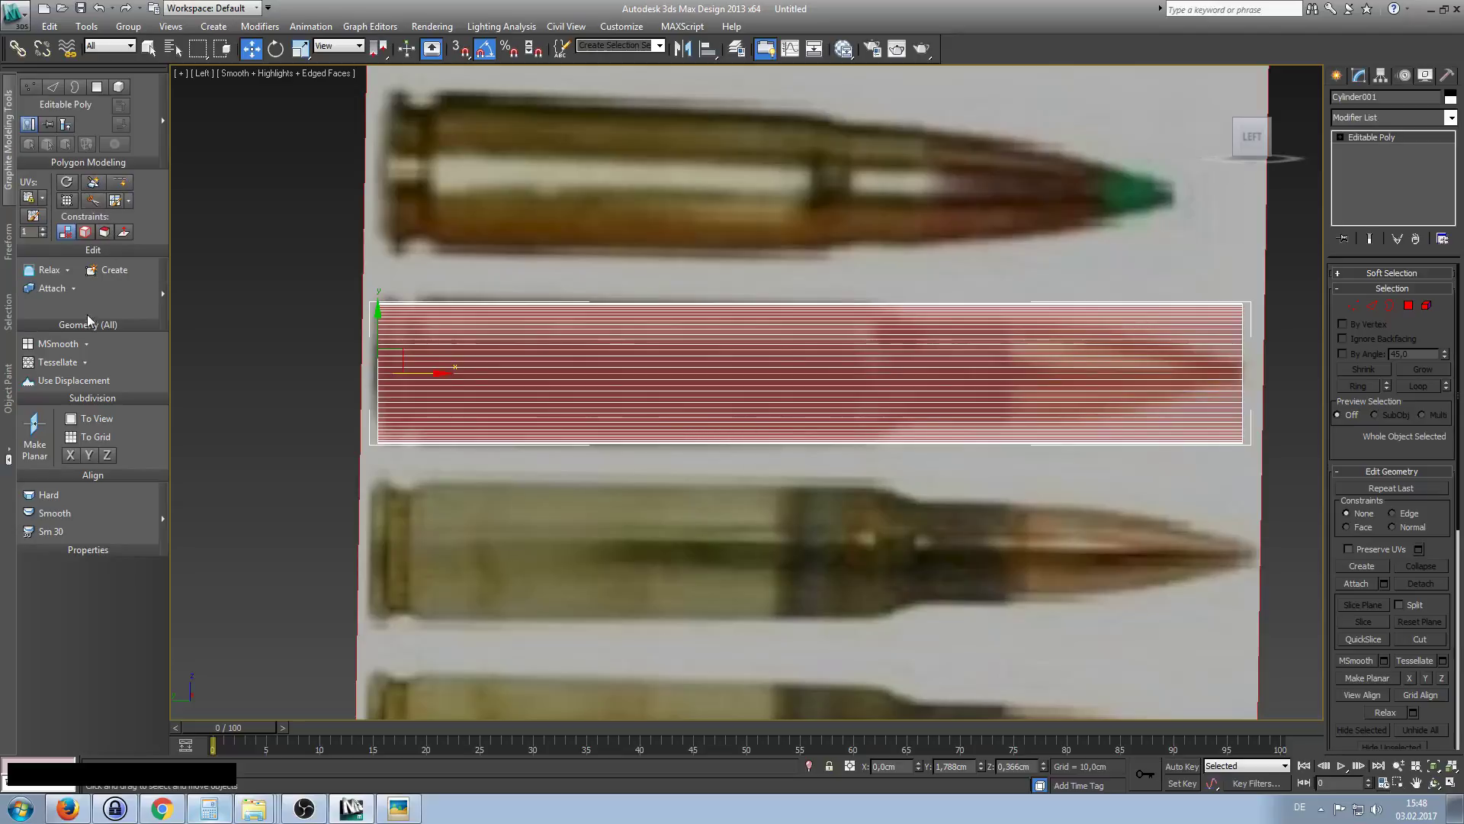
# Use Swift Loop to add three closely spaced edge loops along the cartridge's rim and extractor groove at the base.
pyautogui.moveTo(1457, 324); pyautogui.dragTo(1457, 389)
pyautogui.scroll(-3, 1382, 391)
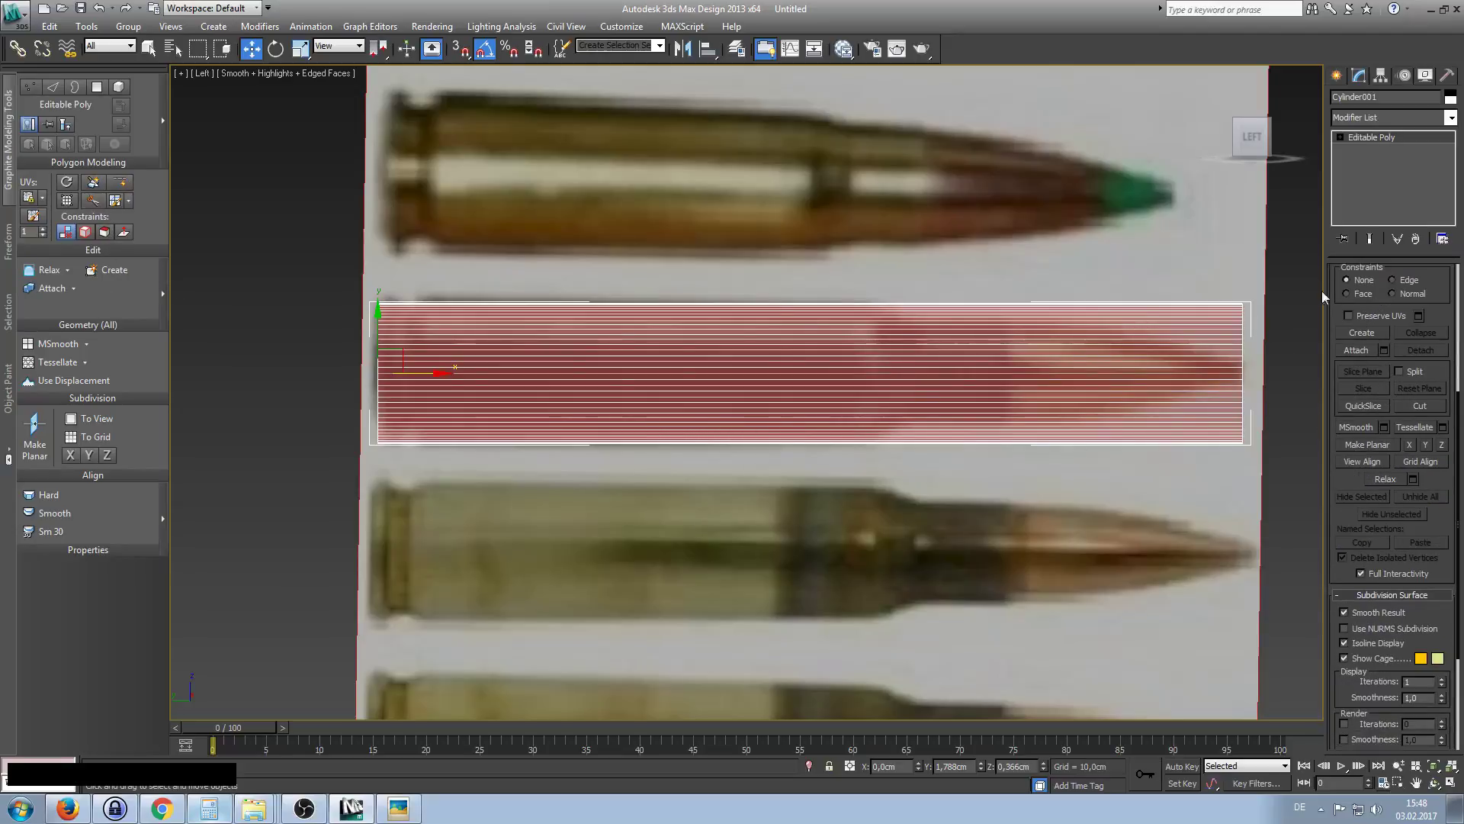
pyautogui.scroll(3, 1394, 391)
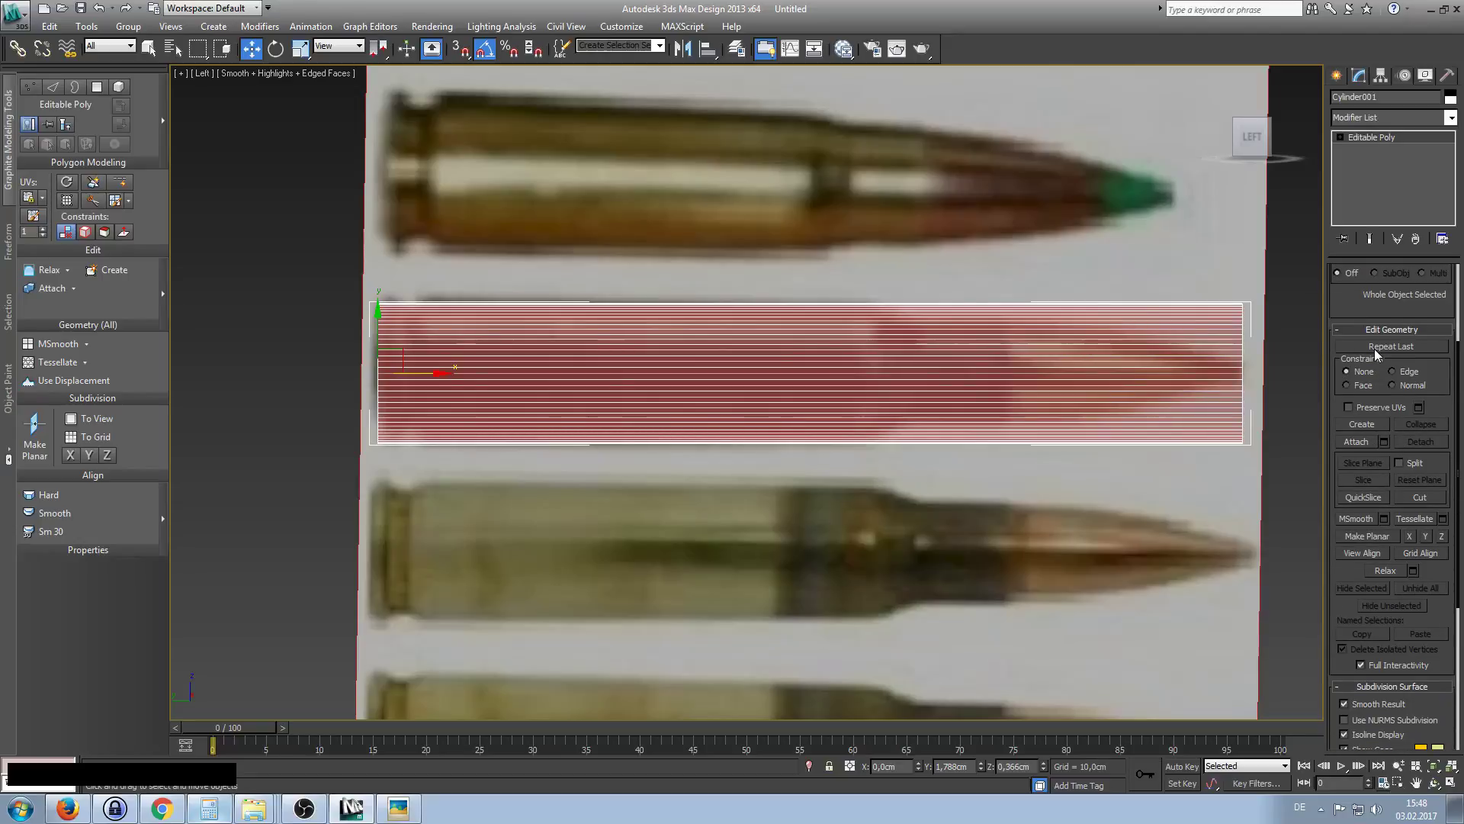
pyautogui.scroll(-2, 1374, 350)
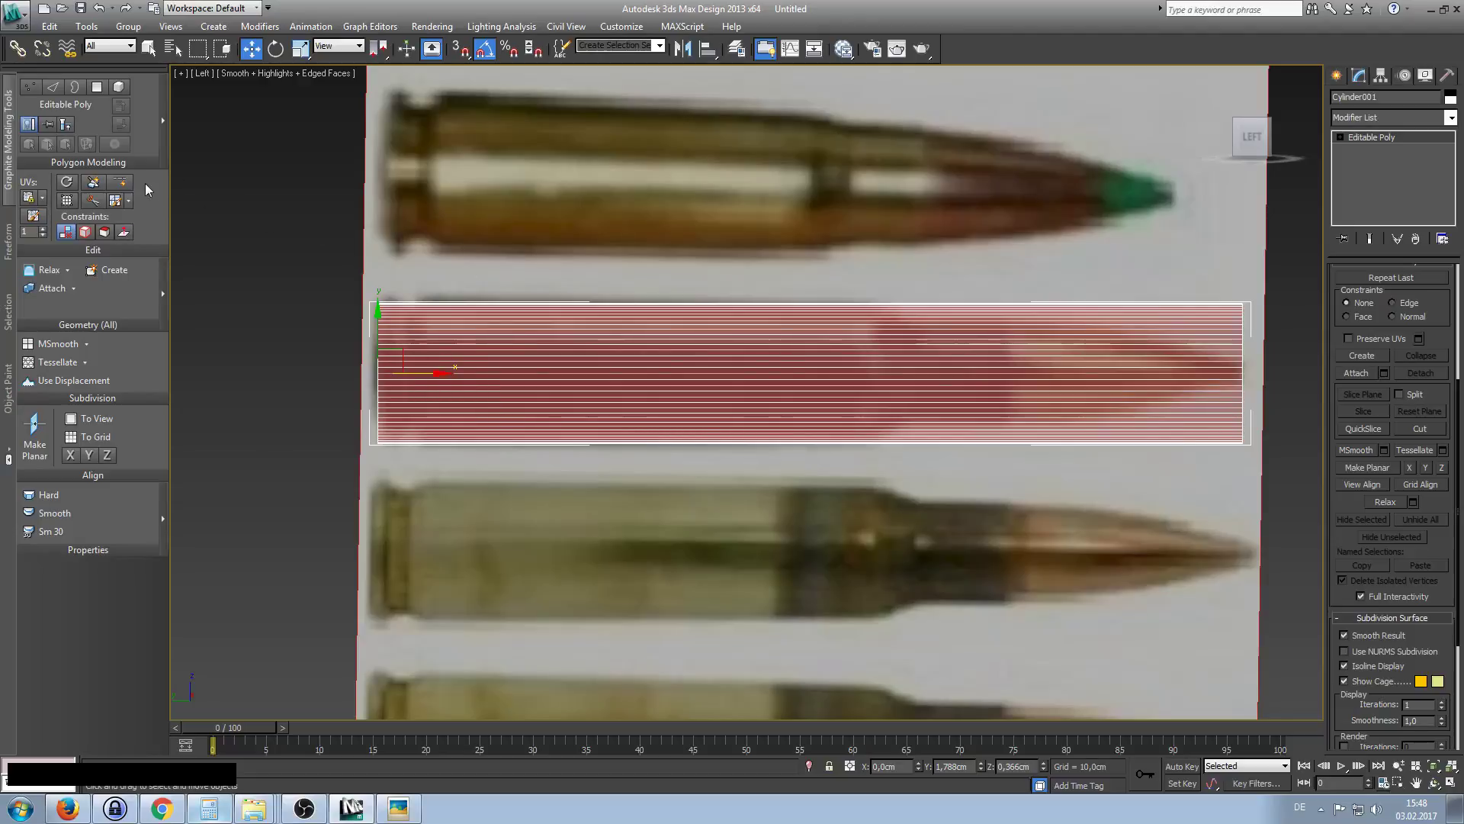
pyautogui.click(122, 184)
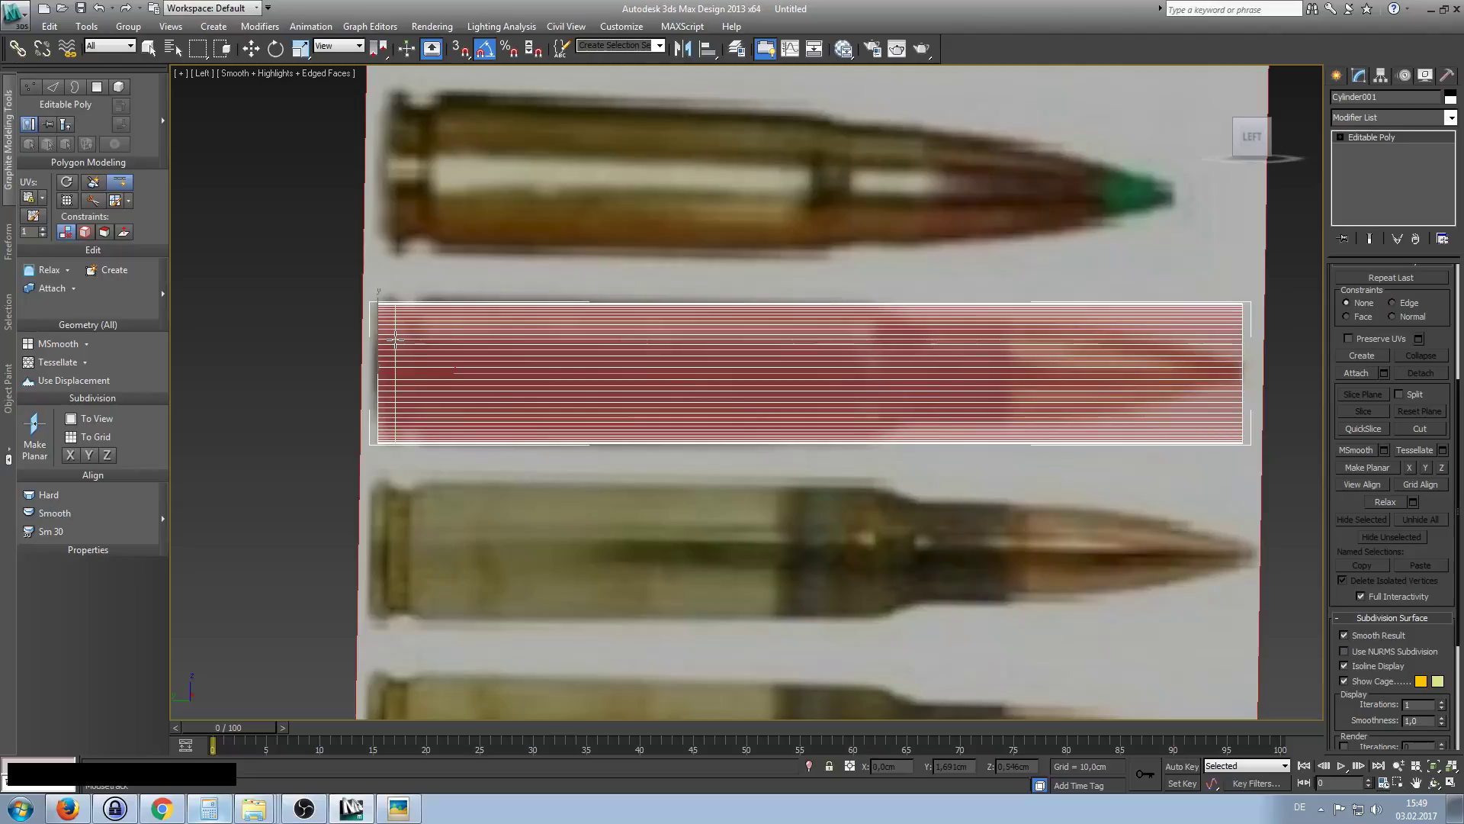
pyautogui.click(395, 341)
pyautogui.click(409, 341)
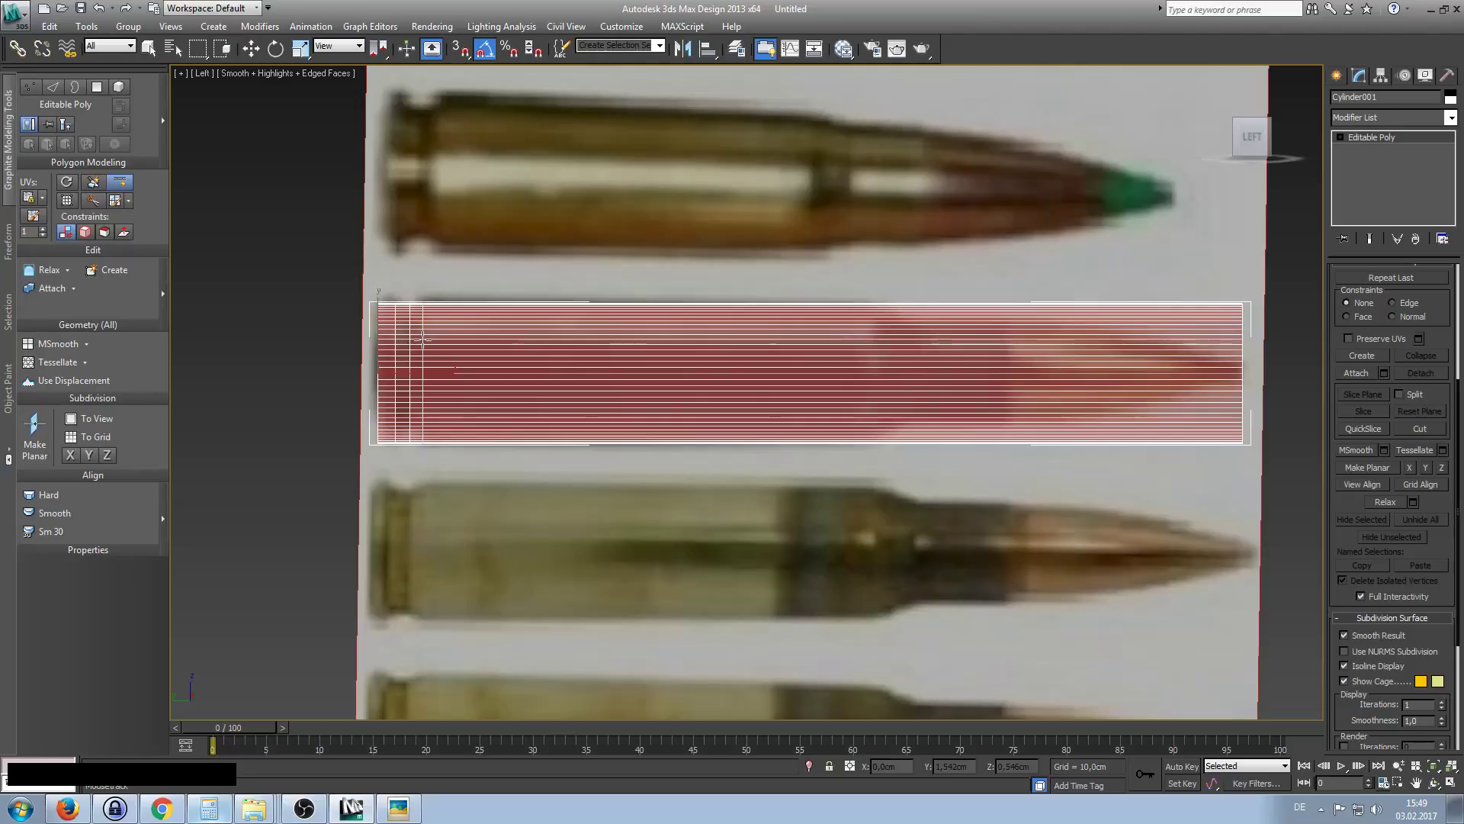
pyautogui.click(424, 341)
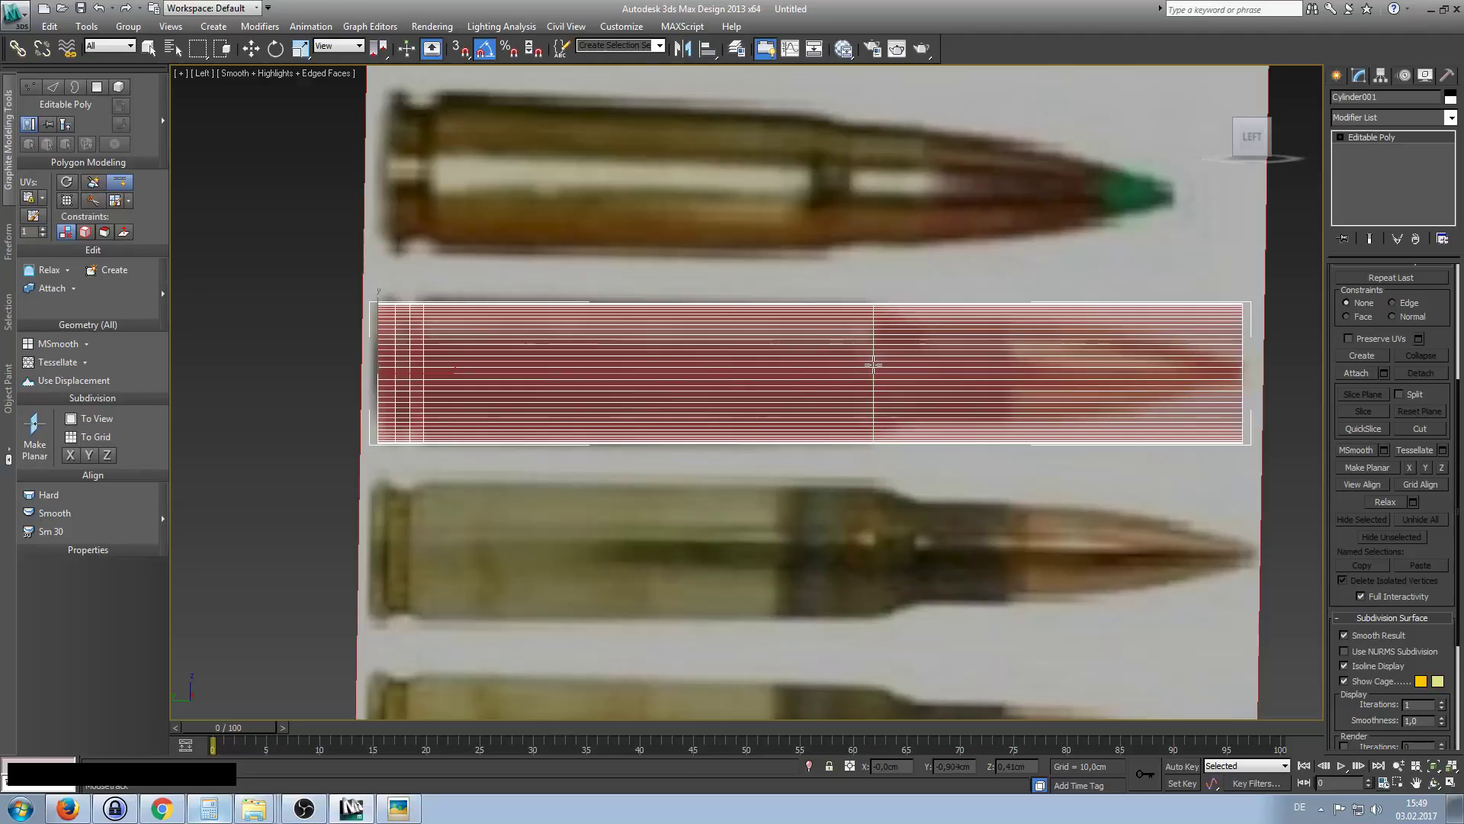
# Add three more edge loops at the start and end of the case shoulder and at the case mouth, and finish Swift Loop.
pyautogui.click(875, 364)
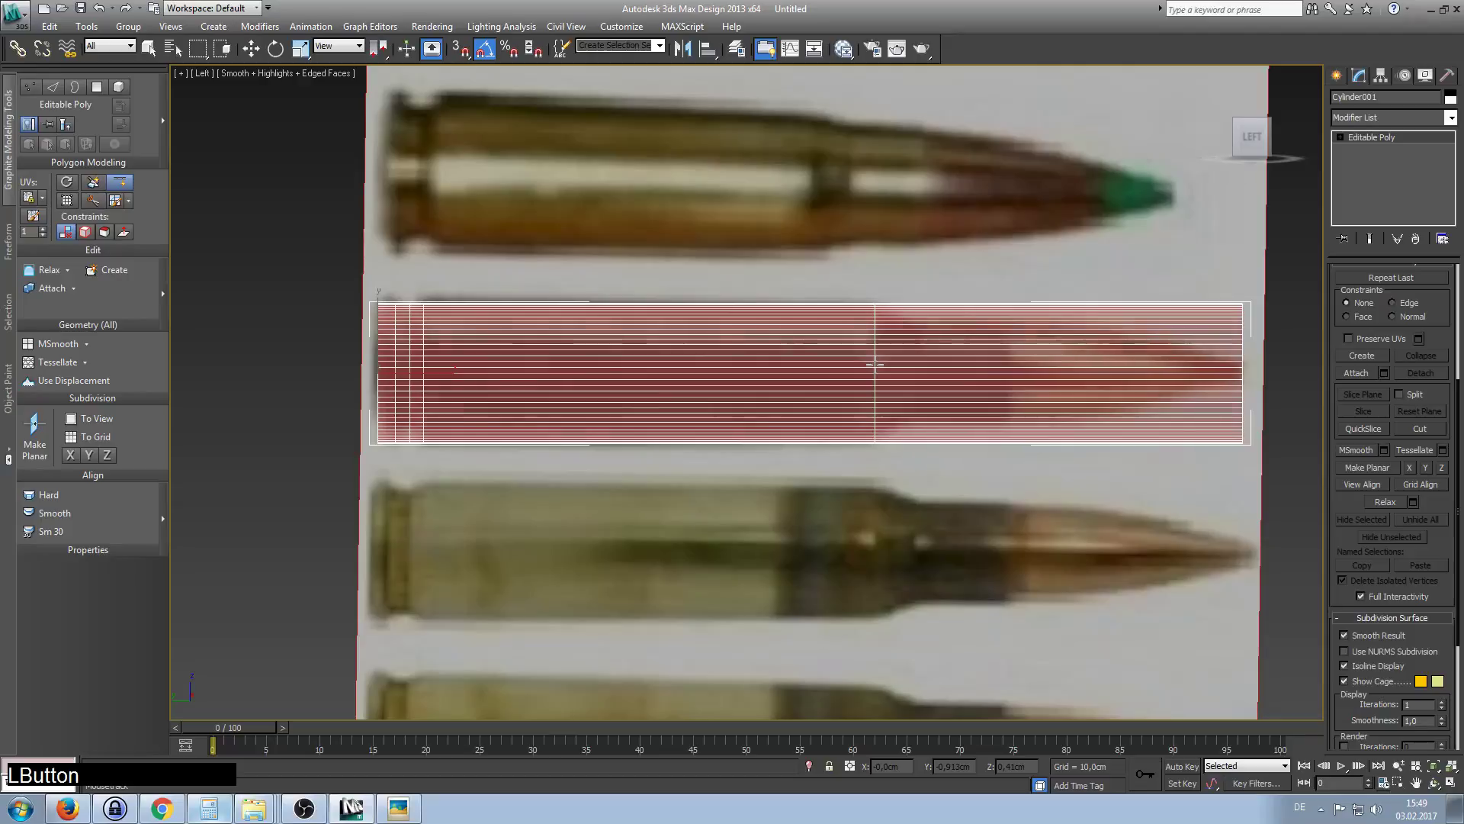
pyautogui.click(920, 372)
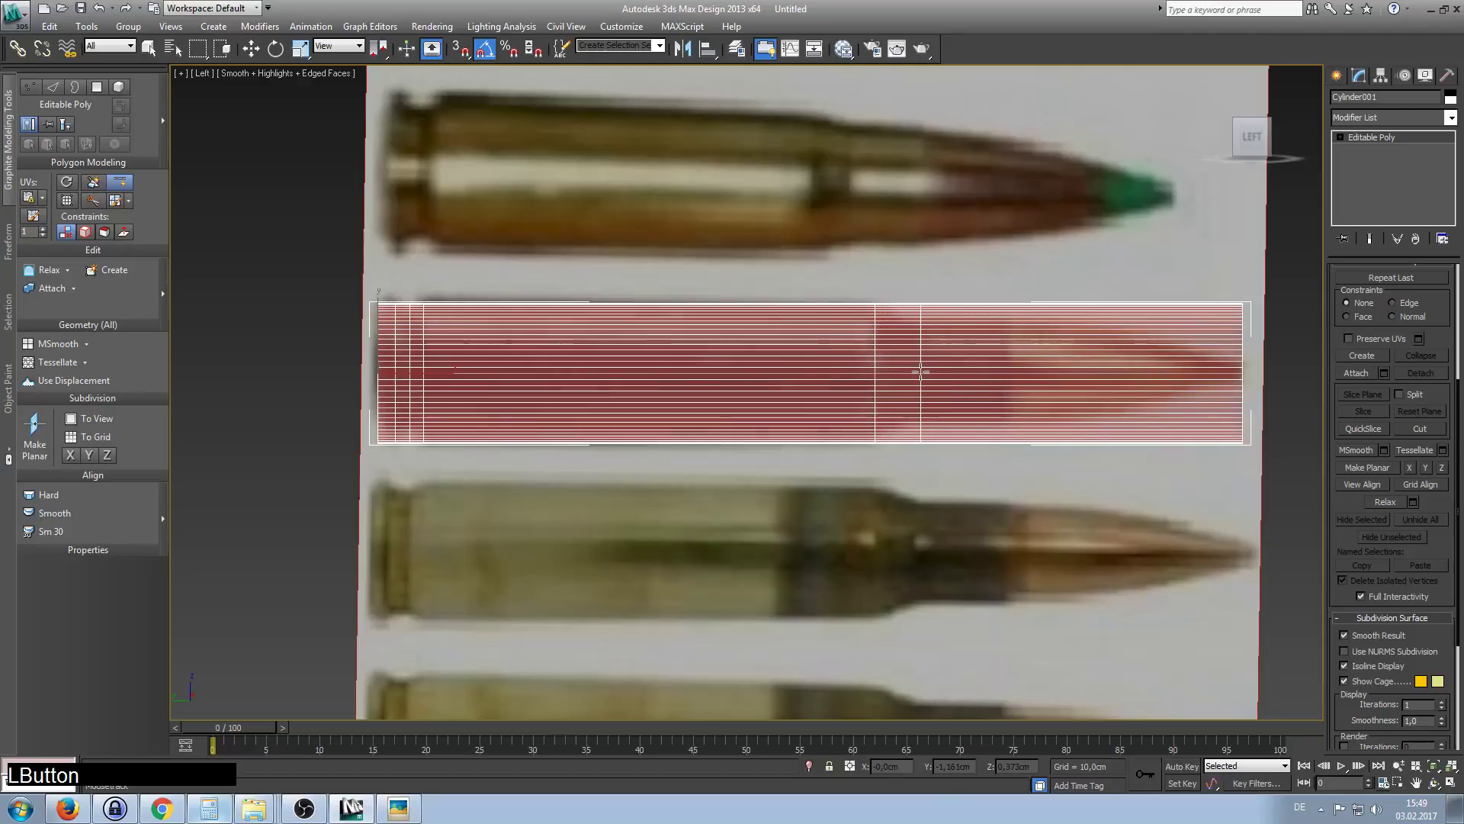
pyautogui.click(1010, 368)
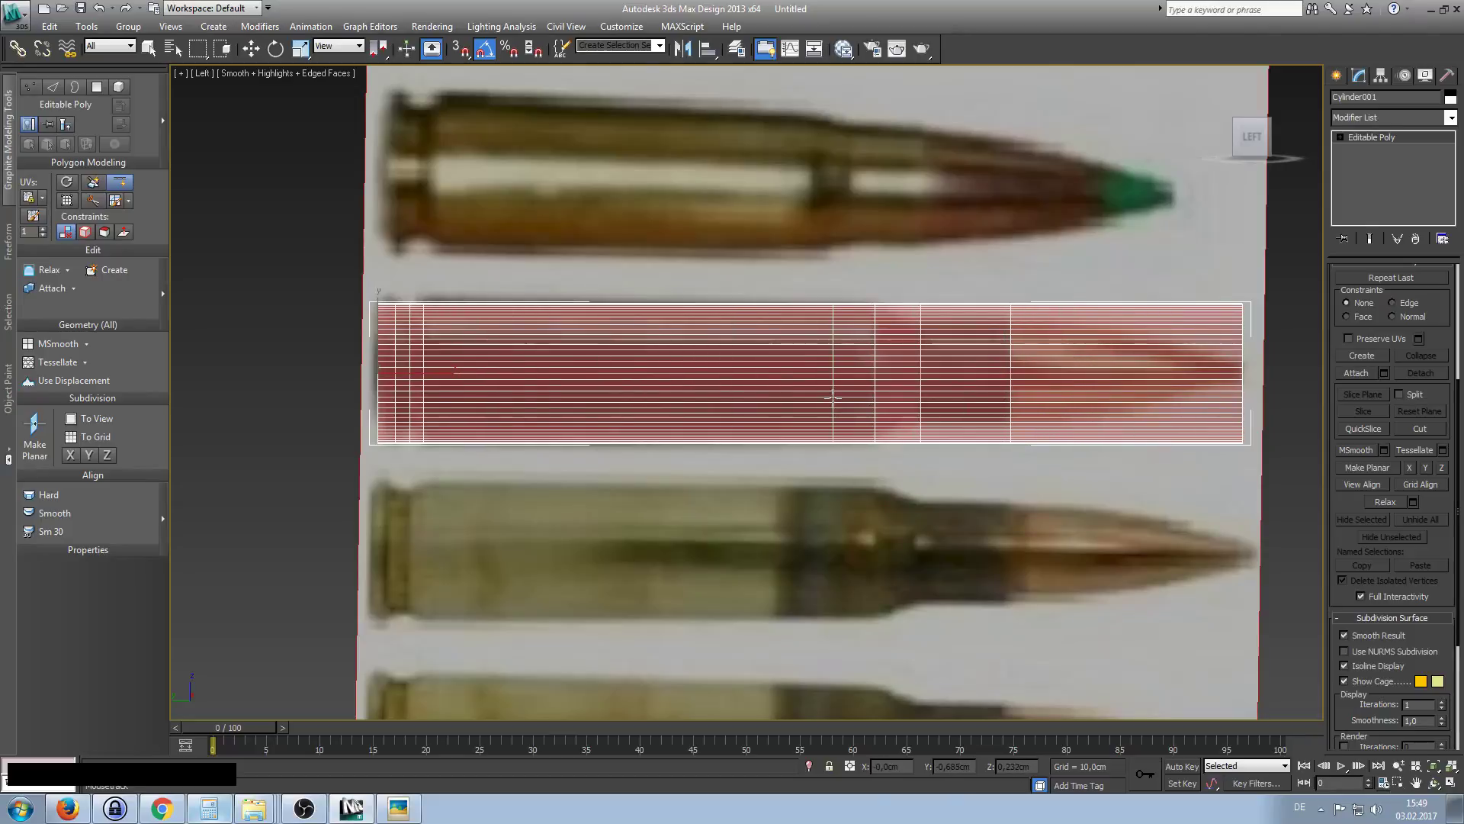
pyautogui.rightClick(833, 397)
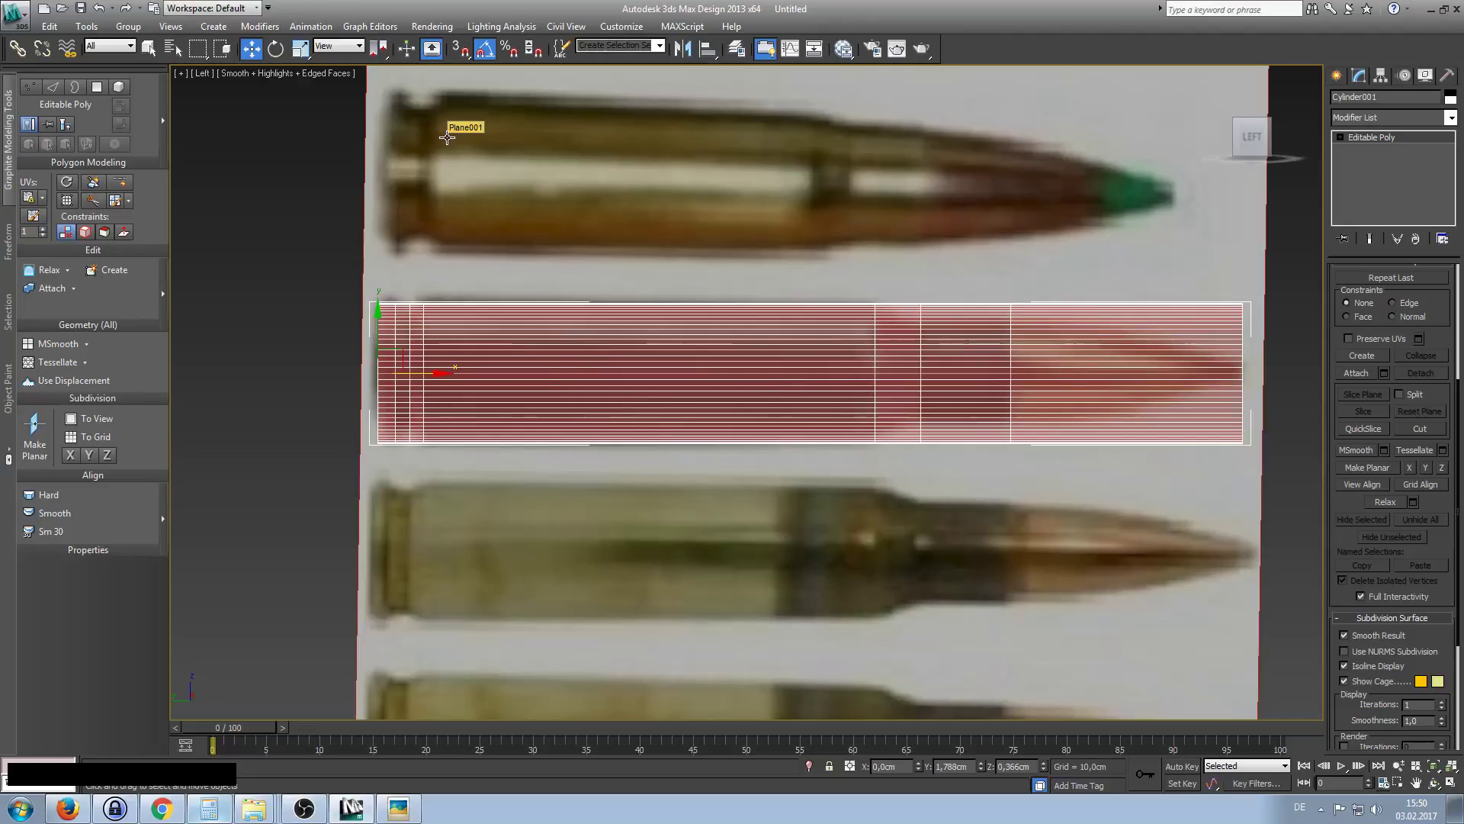
# In the Perspective view, switch the cylinder to vertex editing and select the vertices of the extractor groove's edge loop near the base.
pyautogui.press('p')
pyautogui.keyDown('alt'); pyautogui.moveTo(697, 392); pyautogui.dragTo(827, 534, button='middle'); pyautogui.keyUp('alt')
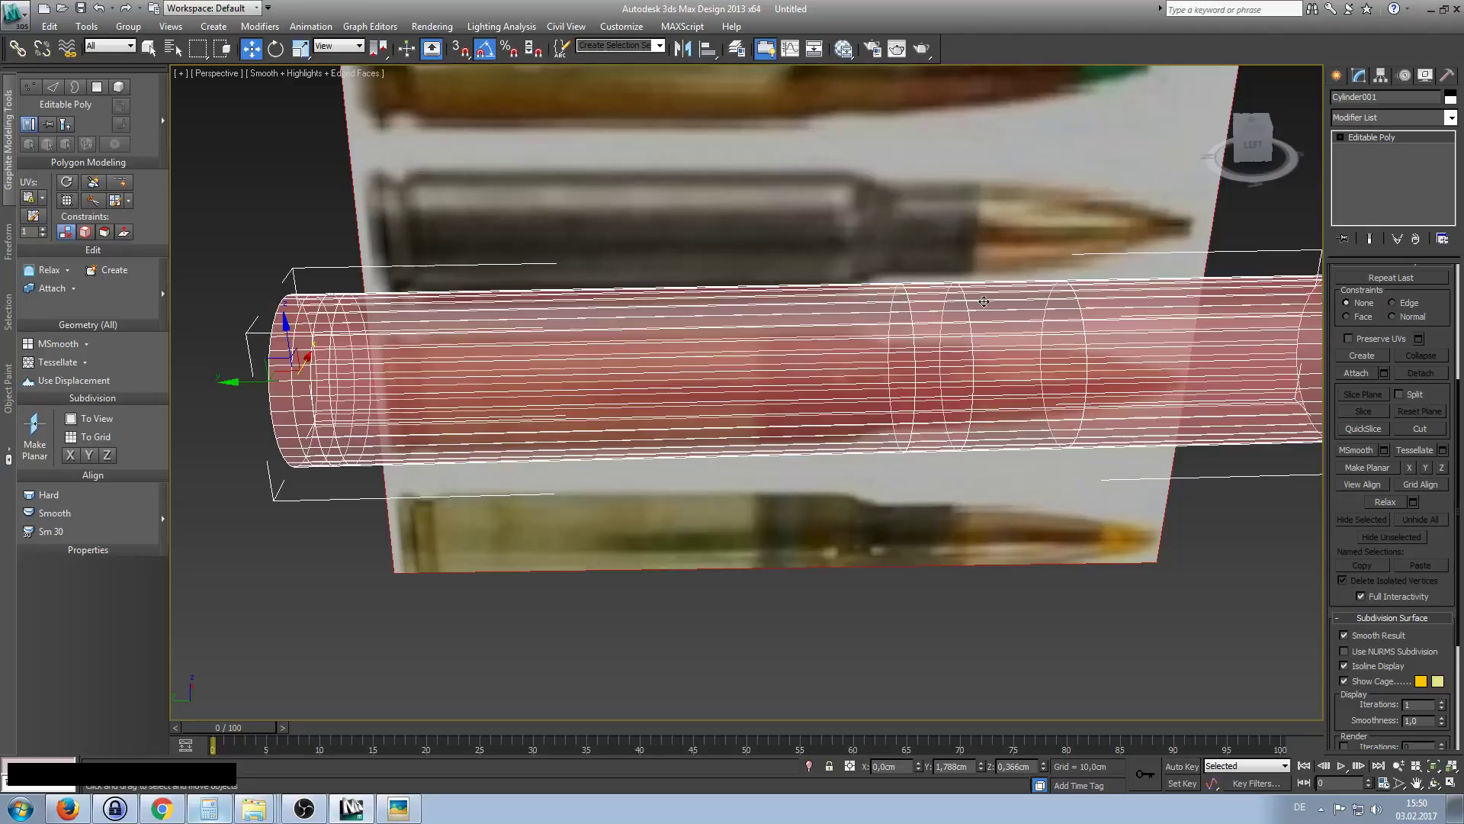
pyautogui.moveTo(499, 252); pyautogui.dragTo(626, 245, button='middle')
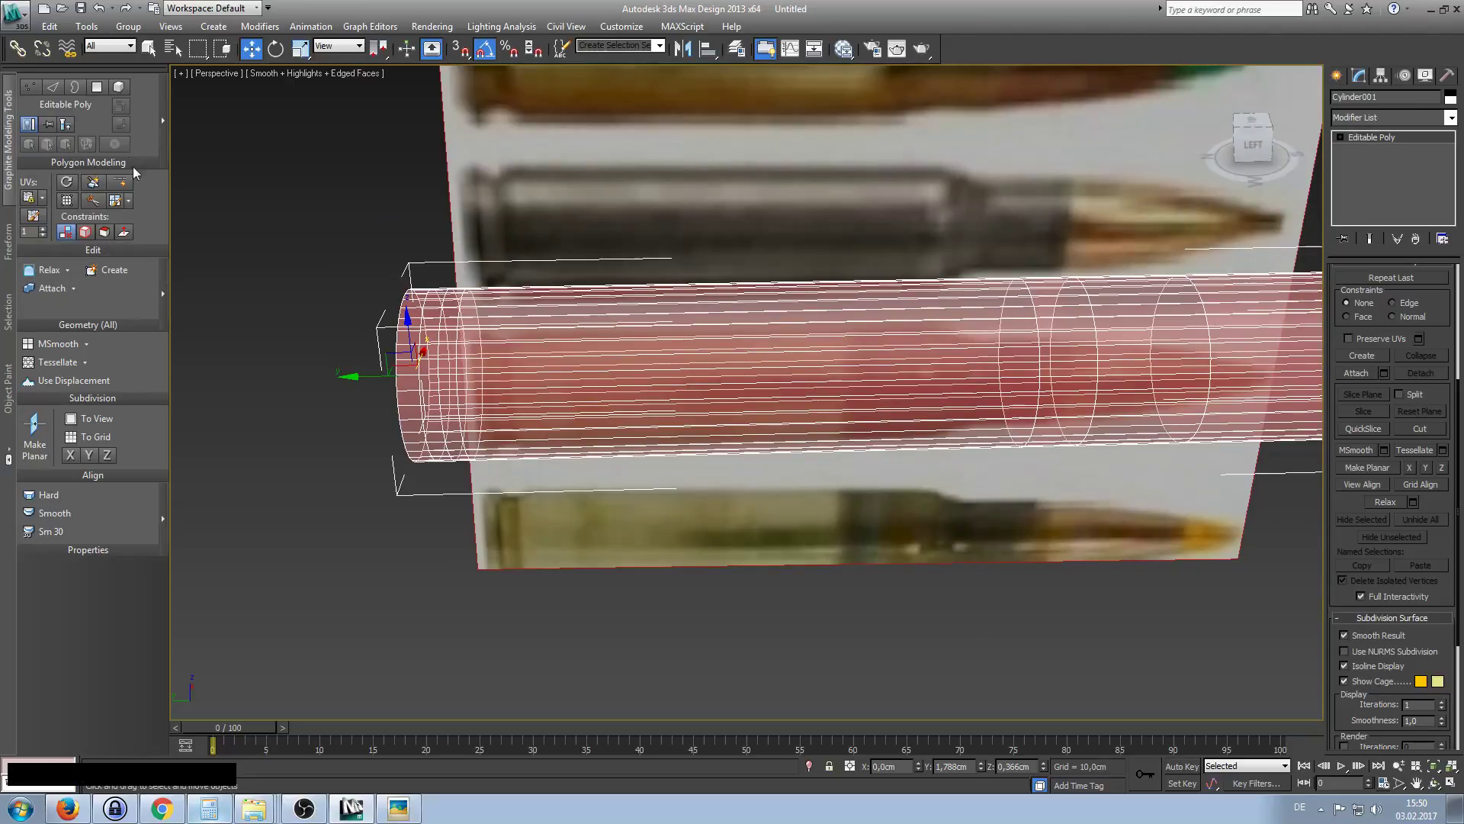
pyautogui.moveTo(1444, 291); pyautogui.dragTo(1448, 562)
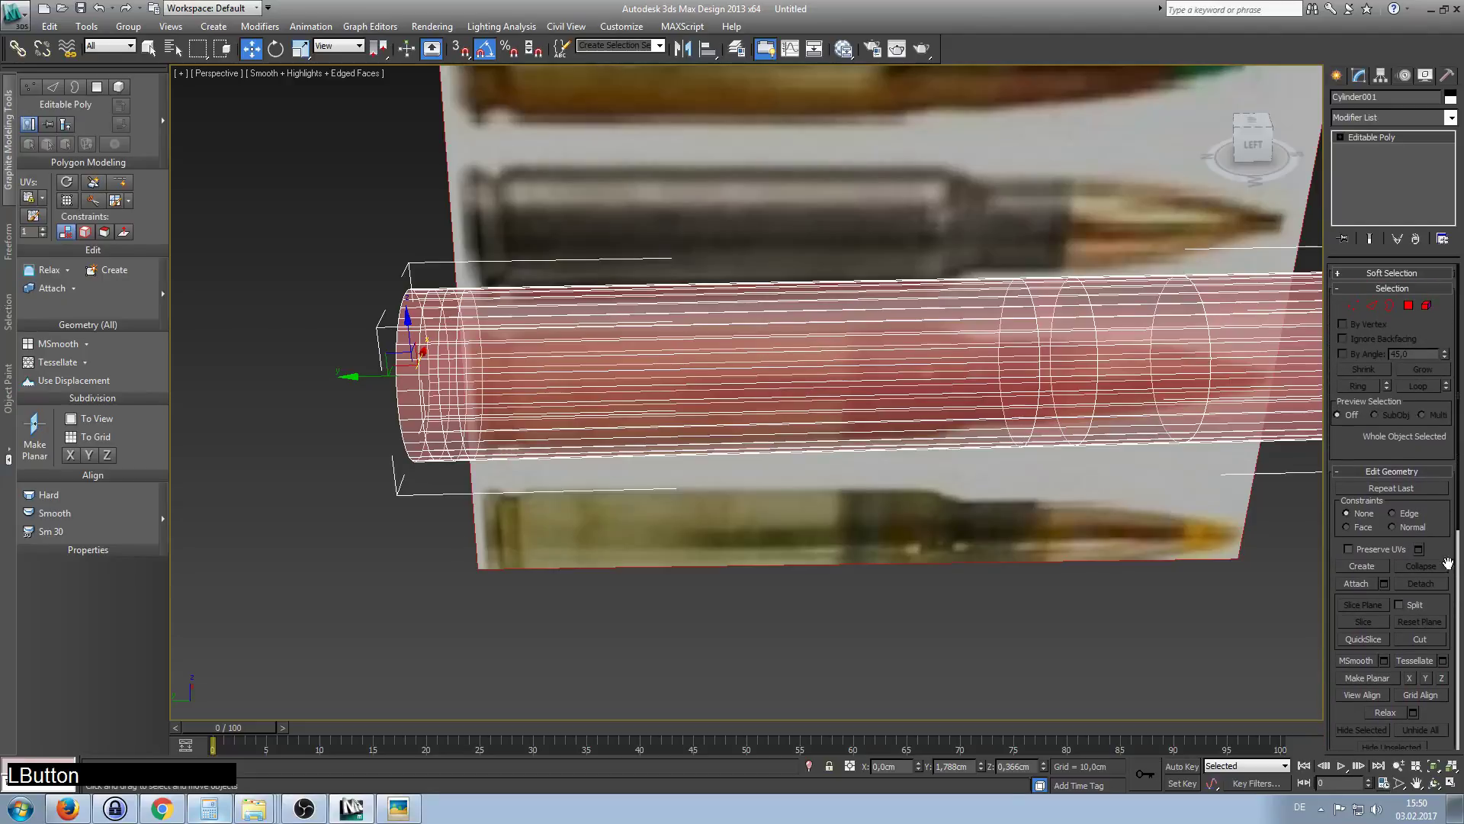
pyautogui.click(1352, 305)
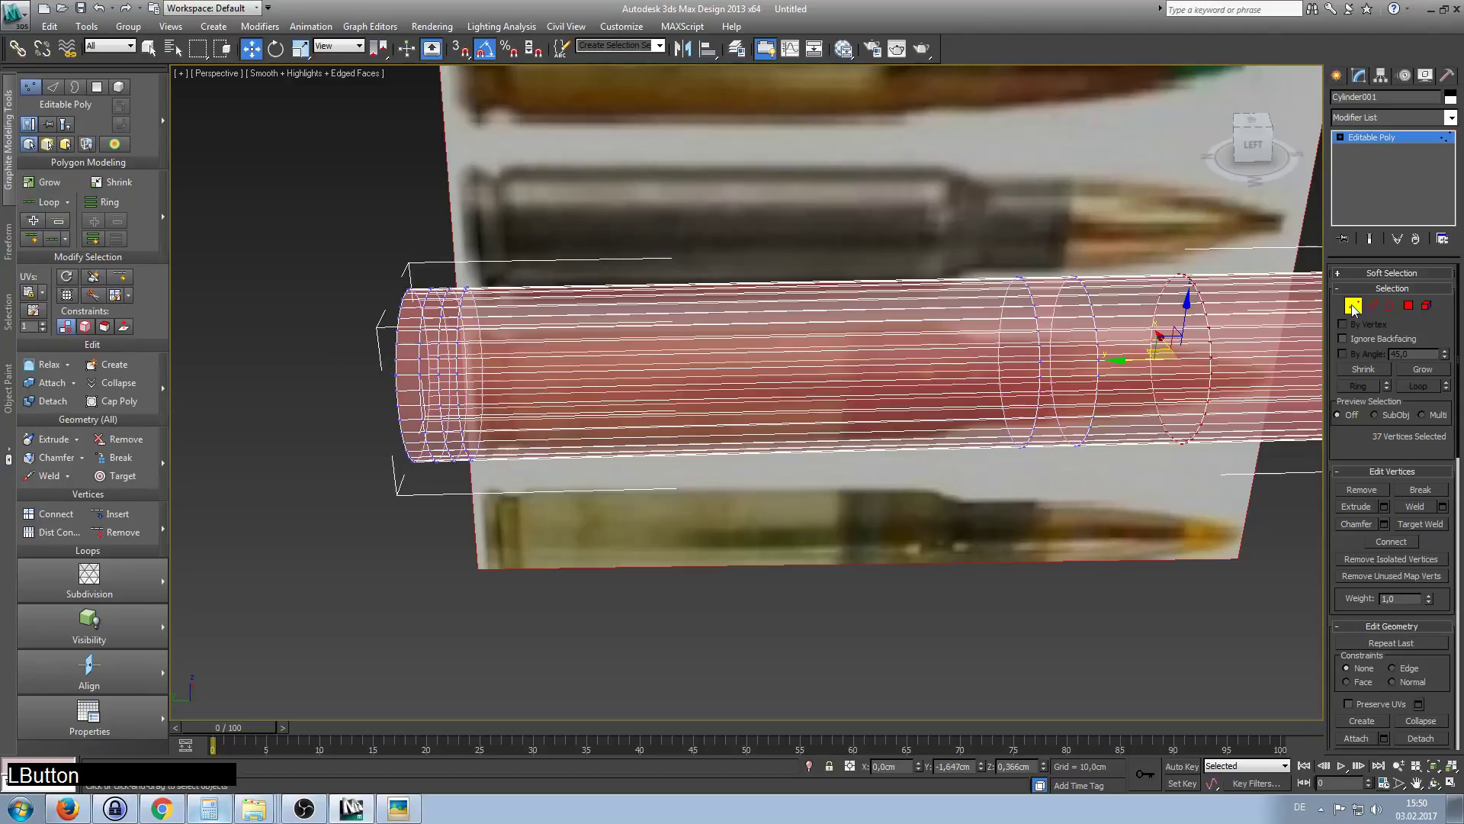
pyautogui.keyDown('alt'); pyautogui.moveTo(582, 327); pyautogui.dragTo(617, 249, button='middle'); pyautogui.keyUp('alt')
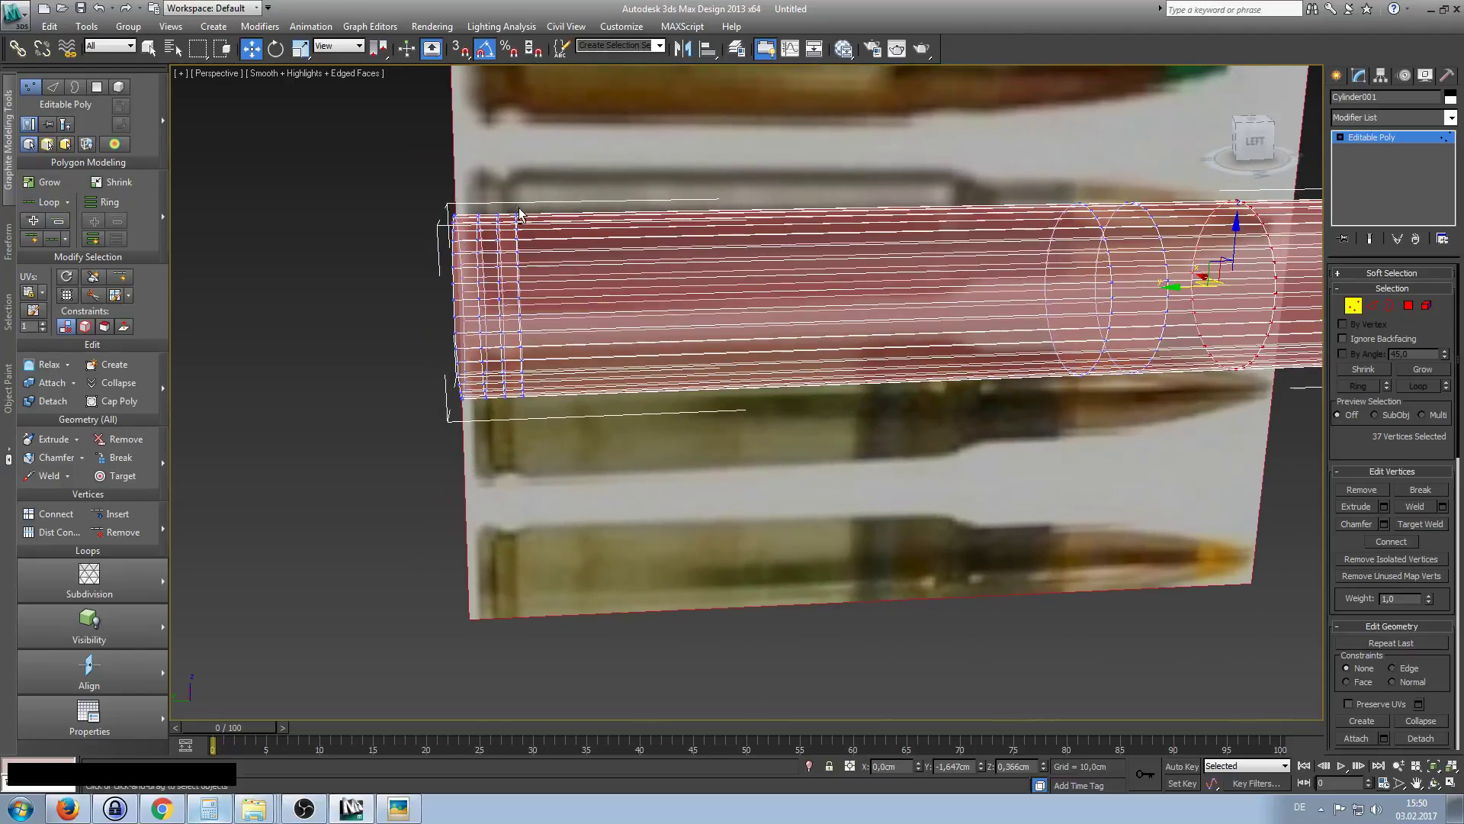
pyautogui.moveTo(483, 198); pyautogui.dragTo(513, 416)
pyautogui.keyDown('alt'); pyautogui.moveTo(531, 337); pyautogui.dragTo(617, 232, button='middle'); pyautogui.keyUp('alt')
pyautogui.keyDown('alt'); pyautogui.moveTo(624, 221); pyautogui.dragTo(571, 267, button='middle'); pyautogui.keyUp('alt')
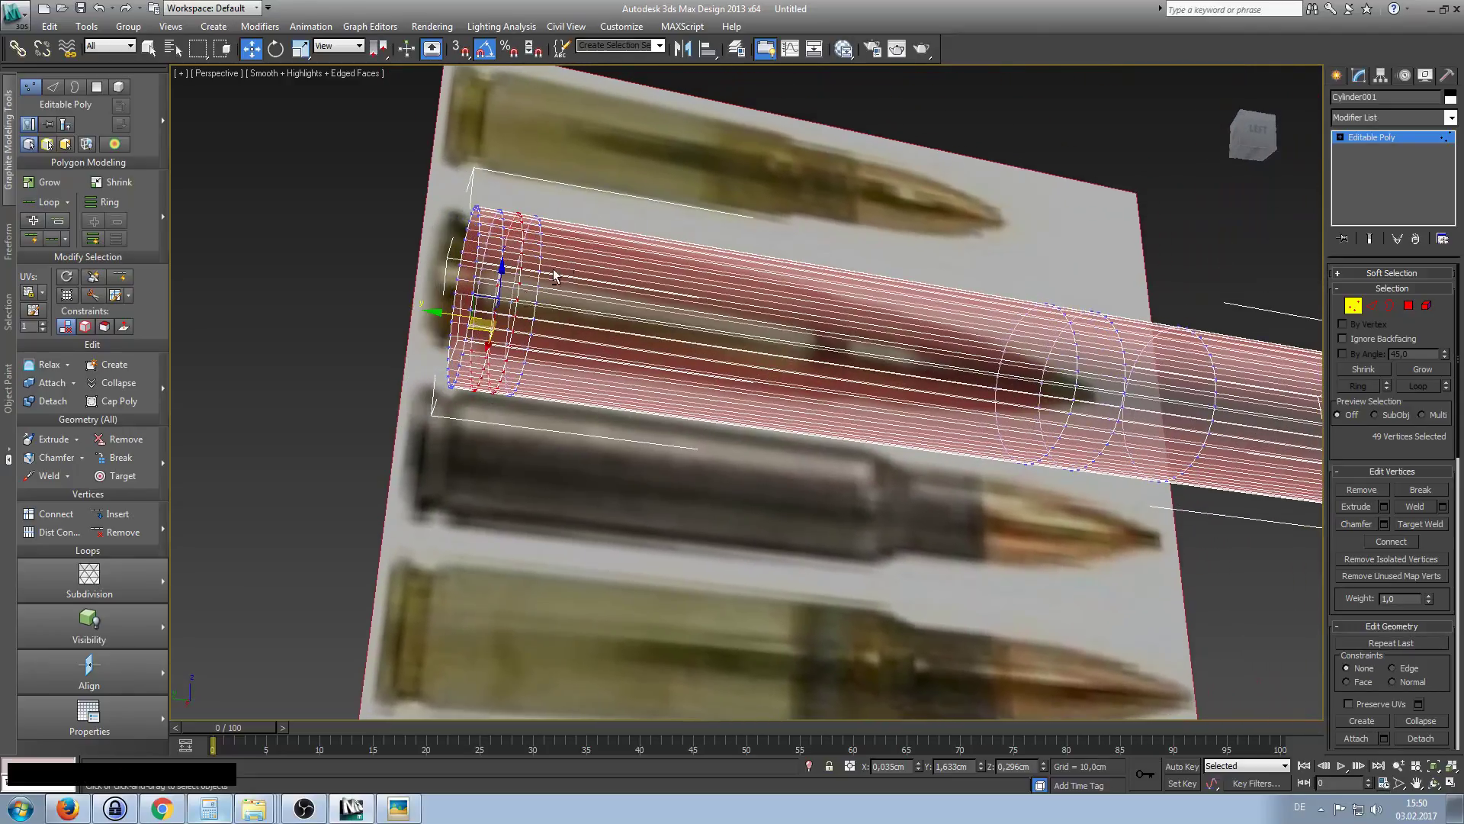
# Try to scale the selected groove vertices, and undo the scaling.
pyautogui.keyDown('alt'); pyautogui.moveTo(480, 372); pyautogui.dragTo(602, 344, button='middle'); pyautogui.keyUp('alt')
pyautogui.press('r')
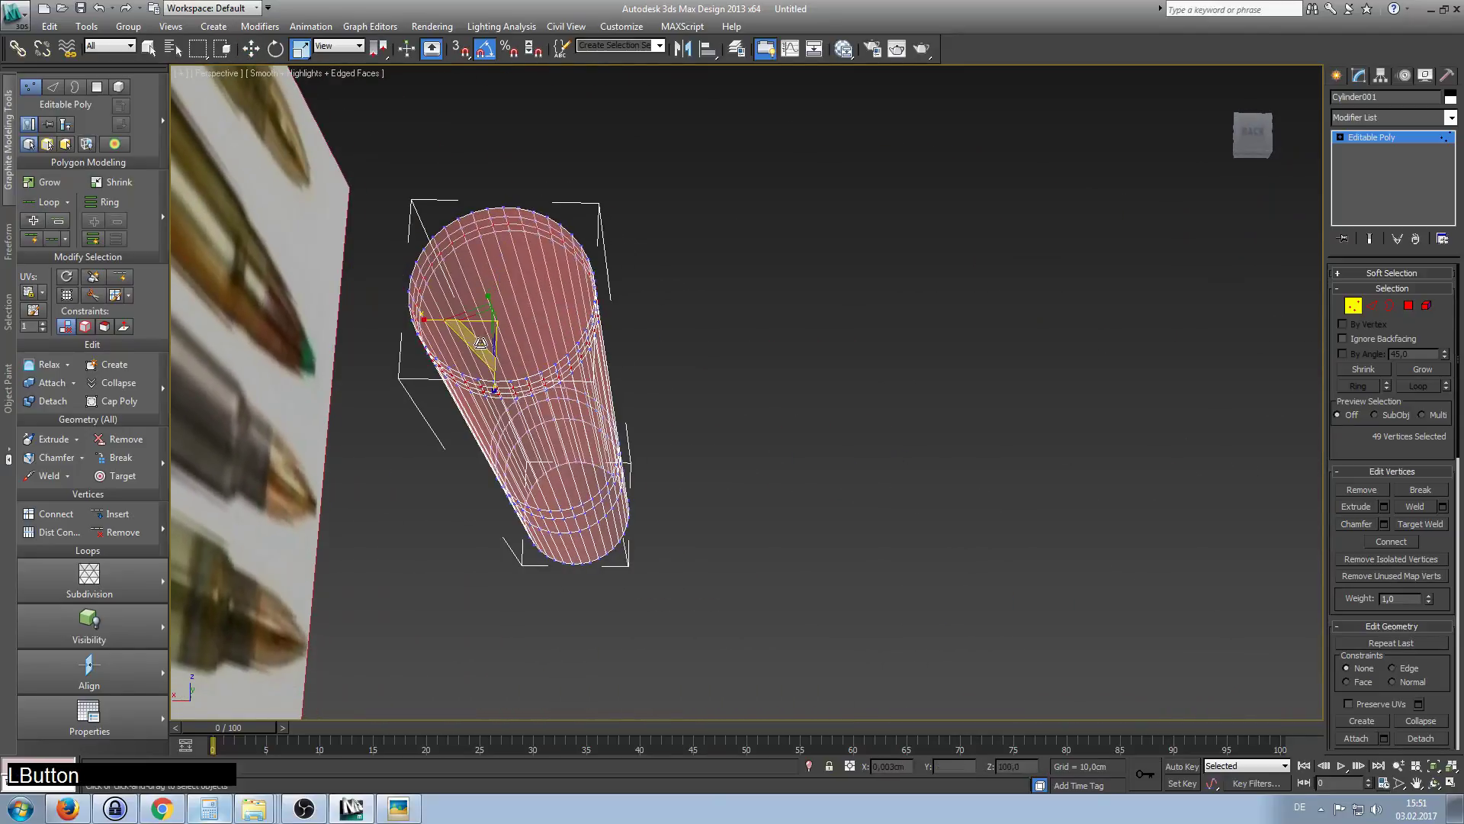
pyautogui.keyDown('alt'); pyautogui.moveTo(471, 342); pyautogui.dragTo(541, 410, button='middle'); pyautogui.keyUp('alt')
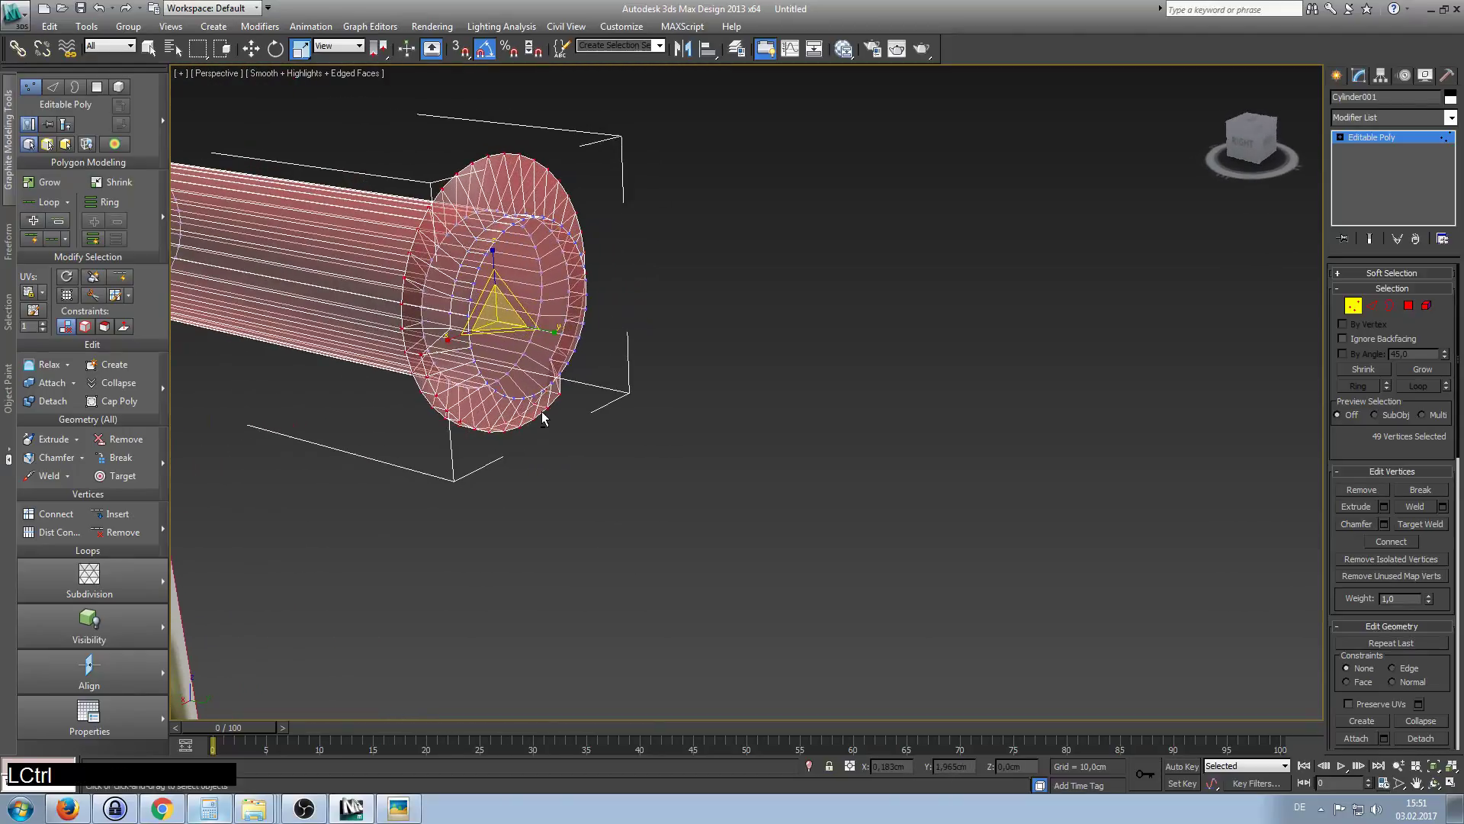
pyautogui.hotkey('ctrl', 'z')
# Remove the stray vertices of the neighbouring loops from the selection, keeping only the groove's edge loop selected.
pyautogui.keyDown('alt'); pyautogui.moveTo(670, 415); pyautogui.dragTo(533, 365, button='middle'); pyautogui.keyUp('alt')
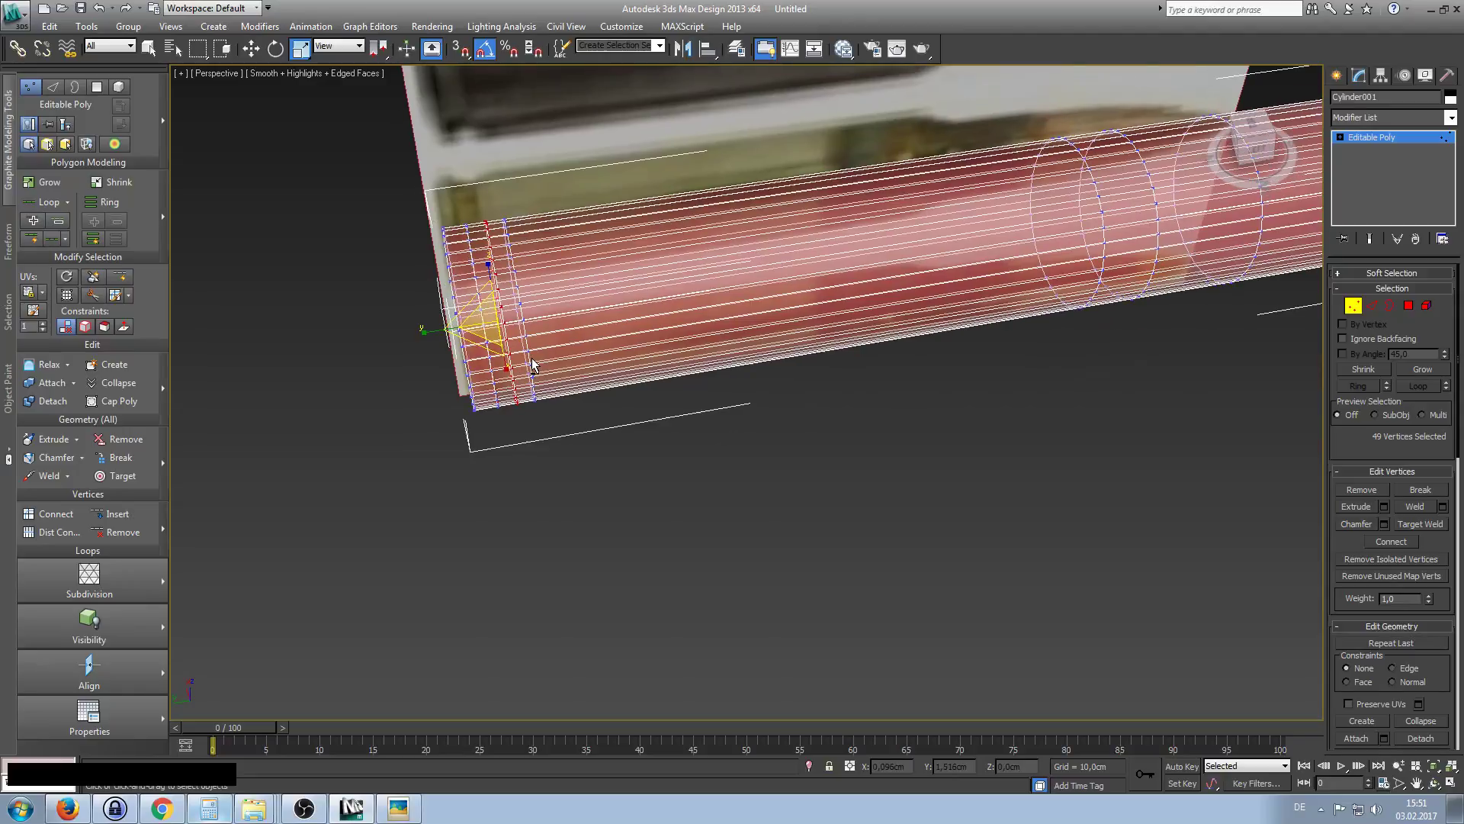
pyautogui.click(1257, 139)
pyautogui.moveTo(620, 272)
pyautogui.keyDown('alt'); pyautogui.mouseDown(button='middle')
pyautogui.moveTo(644, 273)
pyautogui.moveTo(630, 283)
pyautogui.mouseUp(button='middle'); pyautogui.keyUp('alt')
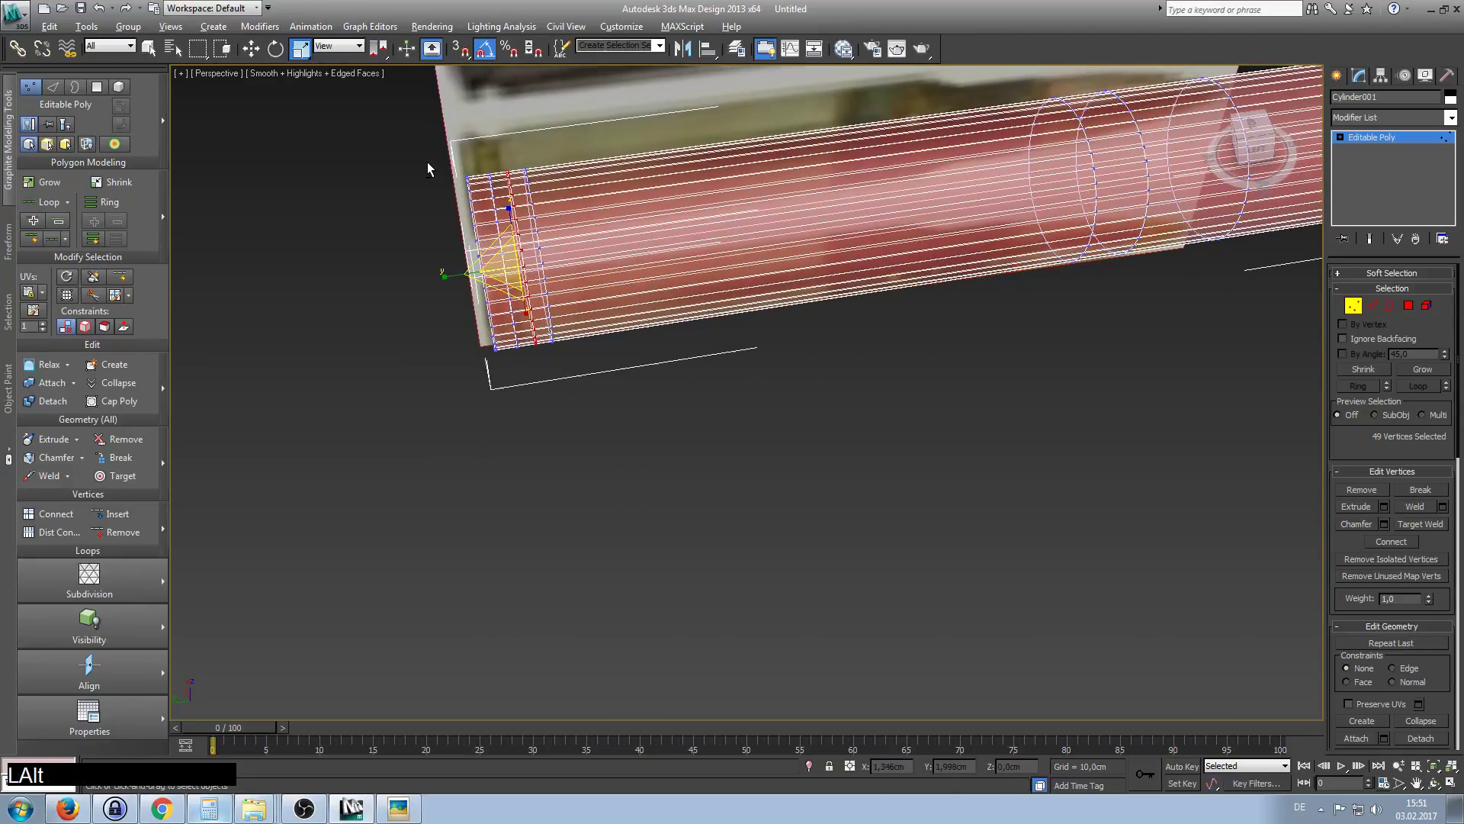
pyautogui.keyDown('alt'); pyautogui.moveTo(411, 154); pyautogui.dragTo(494, 273); pyautogui.keyUp('alt')
pyautogui.keyDown('alt'); pyautogui.moveTo(467, 219); pyautogui.dragTo(511, 277); pyautogui.keyUp('alt')
pyautogui.moveTo(513, 371)
pyautogui.keyDown('alt'); pyautogui.mouseDown()
pyautogui.moveTo(515, 320)
pyautogui.moveTo(505, 353)
pyautogui.mouseUp(); pyautogui.keyUp('alt')
pyautogui.keyDown('alt'); pyautogui.moveTo(539, 366); pyautogui.dragTo(565, 334, button='middle'); pyautogui.keyUp('alt')
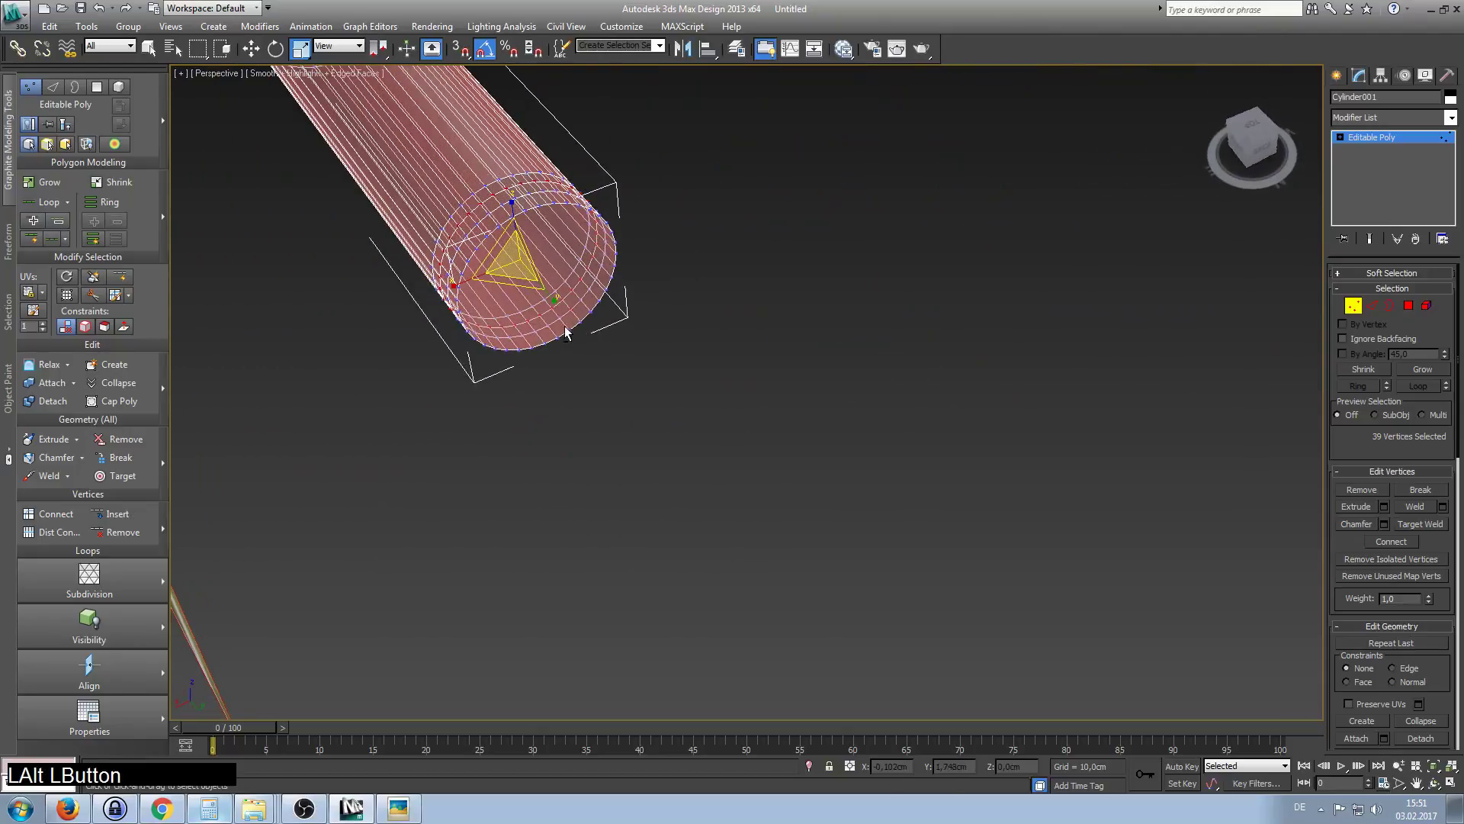
pyautogui.keyDown('alt'); pyautogui.moveTo(580, 307); pyautogui.dragTo(580, 308); pyautogui.keyUp('alt')
pyautogui.keyDown('alt'); pyautogui.moveTo(647, 346); pyautogui.dragTo(544, 312, button='middle'); pyautogui.keyUp('alt')
pyautogui.keyDown('alt'); pyautogui.click(454, 274); pyautogui.keyUp('alt')
pyautogui.keyDown('alt'); pyautogui.moveTo(454, 275); pyautogui.dragTo(511, 293, button='middle'); pyautogui.keyUp('alt')
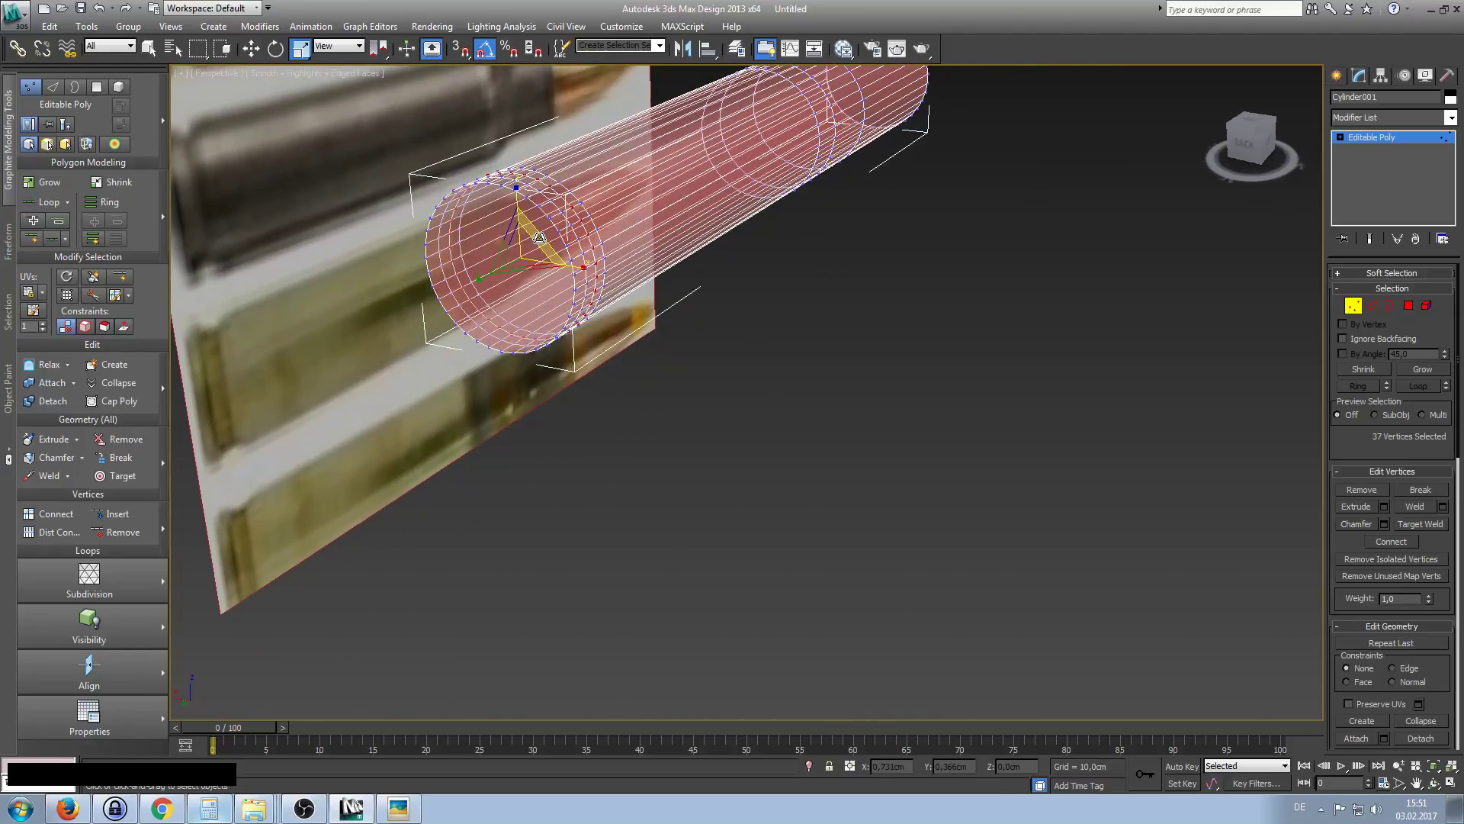
# Scale the groove's edge loop inward in the XZ plane to form the extractor groove.
pyautogui.moveTo(540, 237); pyautogui.dragTo(533, 241)
pyautogui.moveTo(534, 241)
pyautogui.keyDown('alt'); pyautogui.mouseDown(button='middle')
pyautogui.moveTo(730, 318)
pyautogui.moveTo(656, 301)
pyautogui.moveTo(686, 327)
pyautogui.moveTo(548, 244)
pyautogui.mouseUp(button='middle'); pyautogui.keyUp('alt')
pyautogui.moveTo(536, 241); pyautogui.dragTo(524, 244)
pyautogui.keyDown('alt'); pyautogui.moveTo(524, 244); pyautogui.dragTo(578, 290, button='middle'); pyautogui.keyUp('alt')
pyautogui.moveTo(709, 263)
pyautogui.keyDown('ctrl'); pyautogui.keyDown('alt'); pyautogui.mouseDown(button='middle')
pyautogui.moveTo(797, 351)
pyautogui.moveTo(748, 321)
pyautogui.moveTo(739, 338)
pyautogui.moveTo(693, 317)
pyautogui.moveTo(715, 265)
pyautogui.mouseUp(button='middle'); pyautogui.keyUp('alt'); pyautogui.keyUp('ctrl')
# Move the groove's edge loop about 0.02 cm along the Y axis towards the bullet tip.
pyautogui.rightClick(527, 287)
pyautogui.click(544, 298)
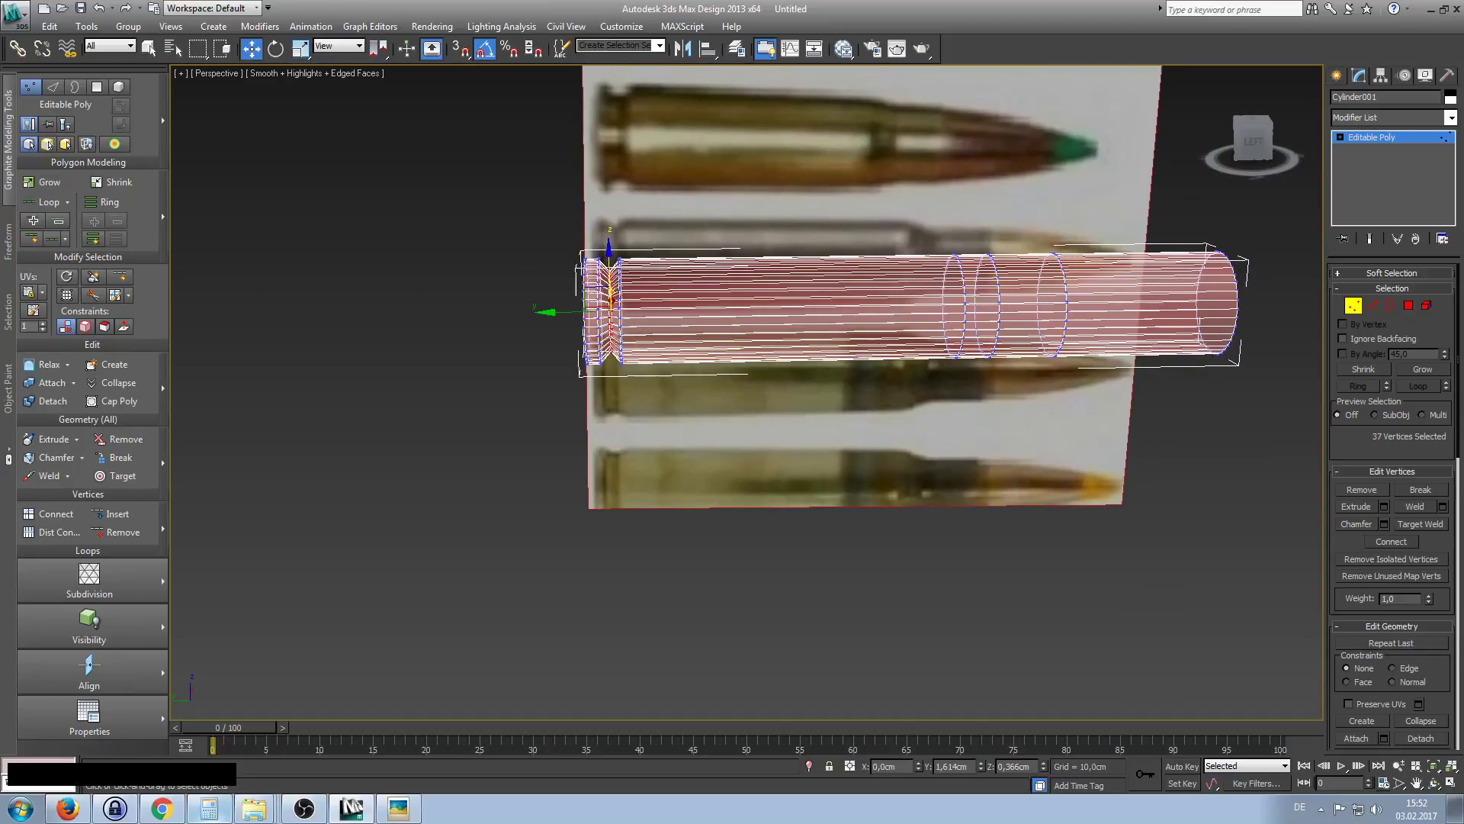
pyautogui.moveTo(558, 310); pyautogui.dragTo(561, 310)
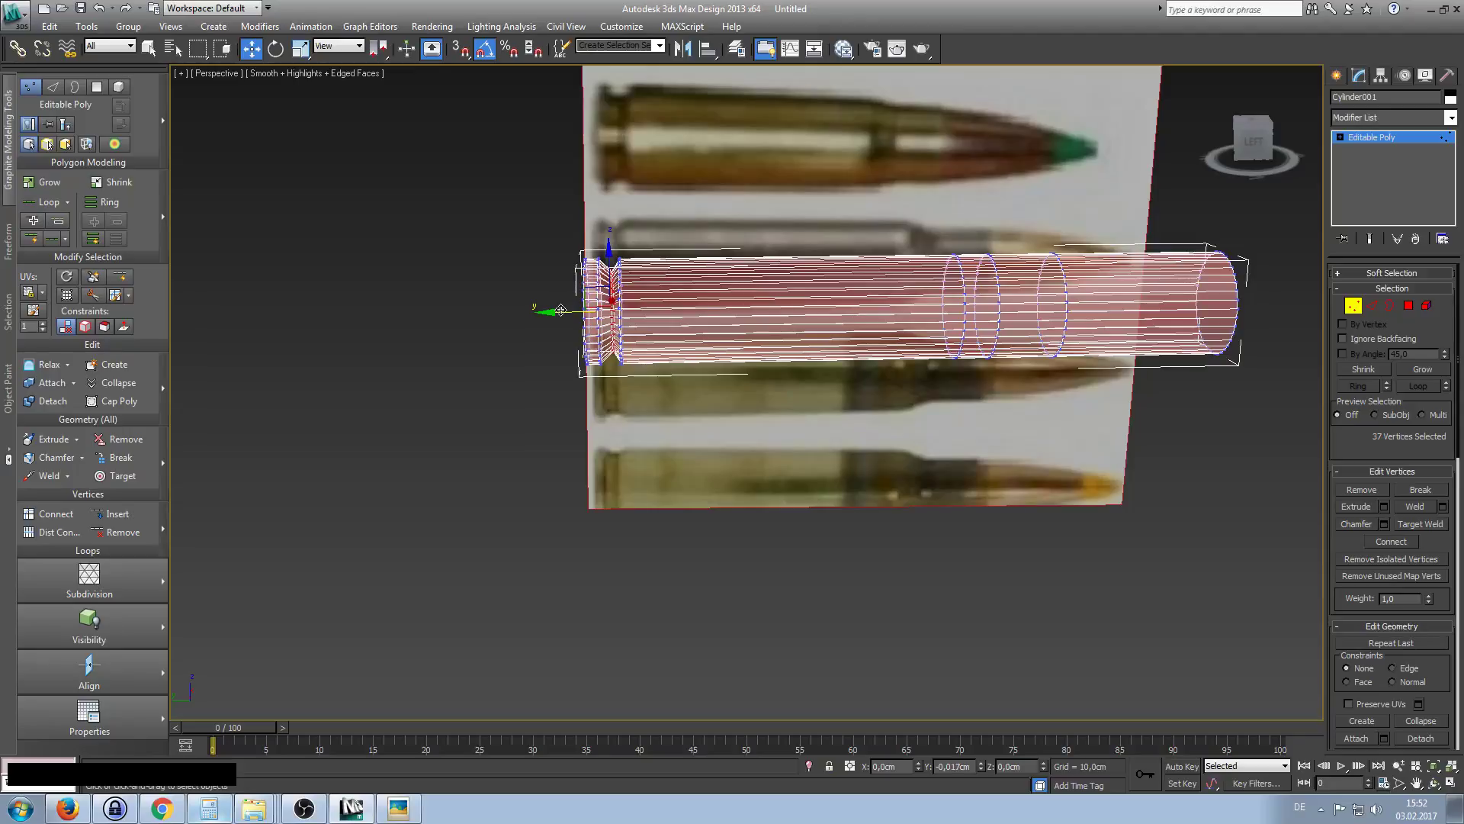
pyautogui.moveTo(561, 310); pyautogui.dragTo(563, 315)
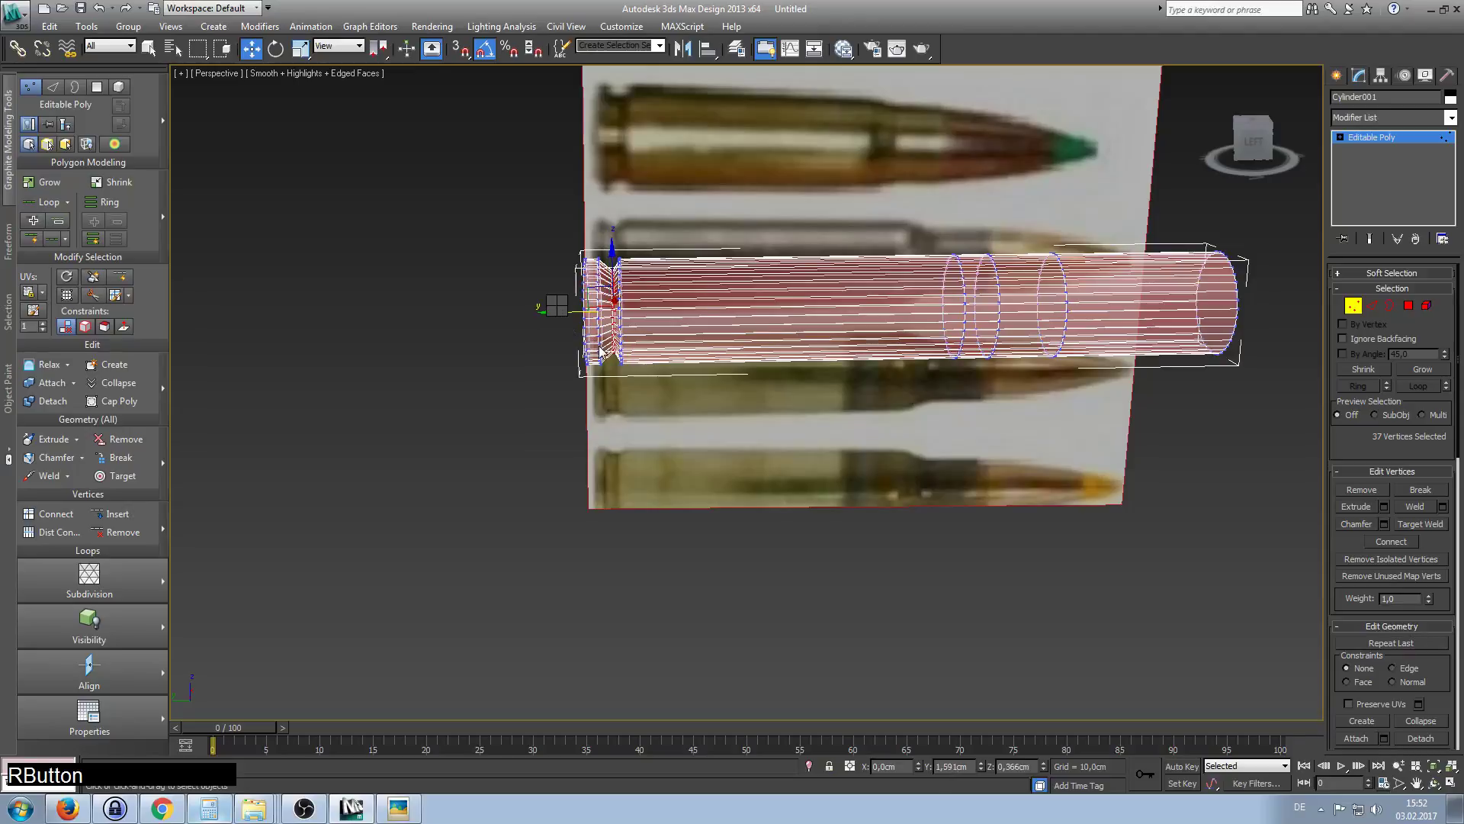
# Fine-tune the groove loop's diameter with a slight scale, and clear the vertex selection.
pyautogui.keyDown('alt'); pyautogui.moveTo(603, 309); pyautogui.dragTo(622, 301, button='middle'); pyautogui.keyUp('alt')
pyautogui.press('r')
pyautogui.moveTo(626, 304); pyautogui.dragTo(628, 302)
pyautogui.keyDown('alt'); pyautogui.moveTo(629, 302); pyautogui.dragTo(672, 348, button='middle'); pyautogui.keyUp('alt')
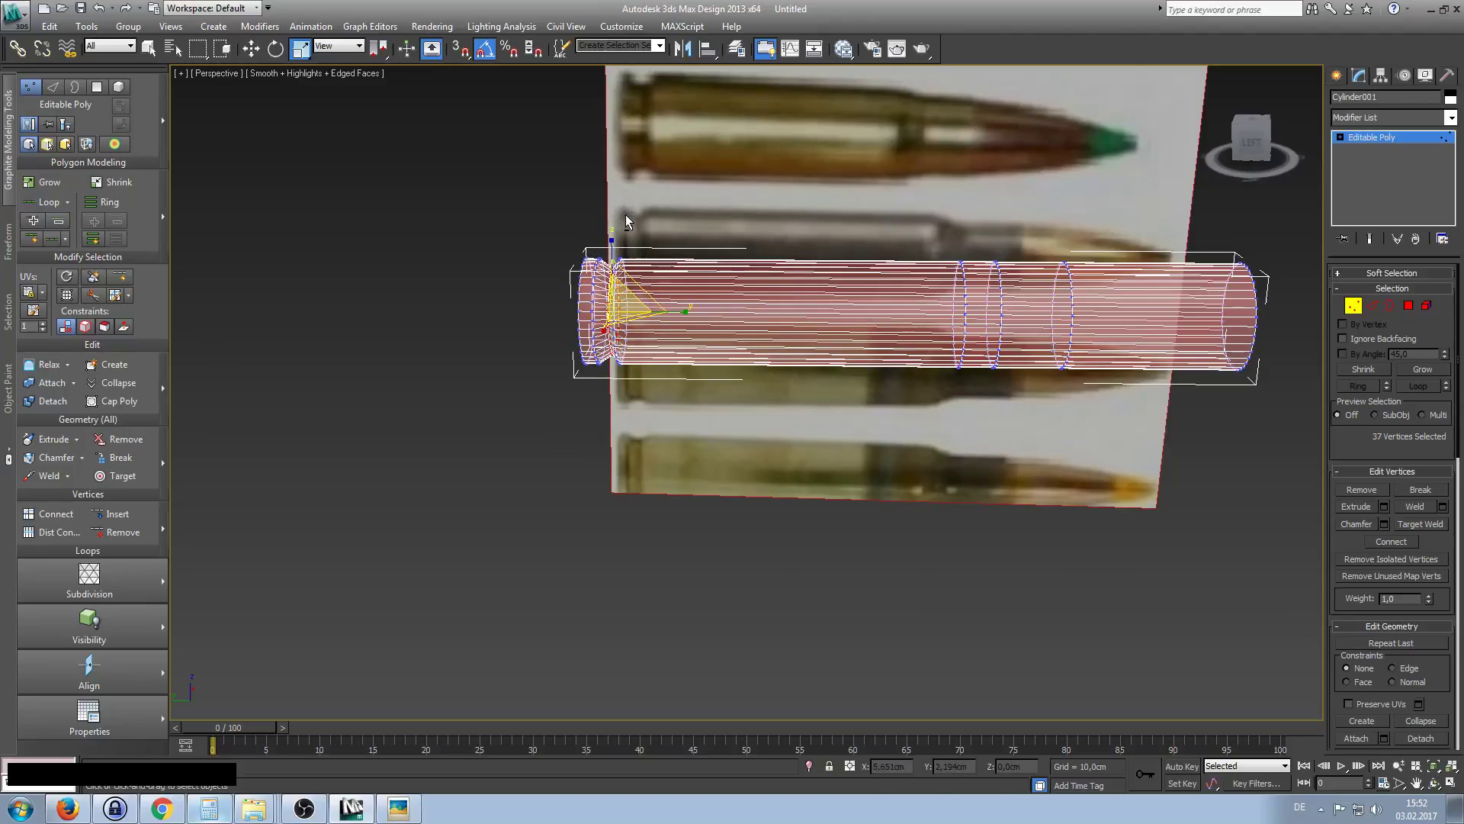
pyautogui.click(510, 247)
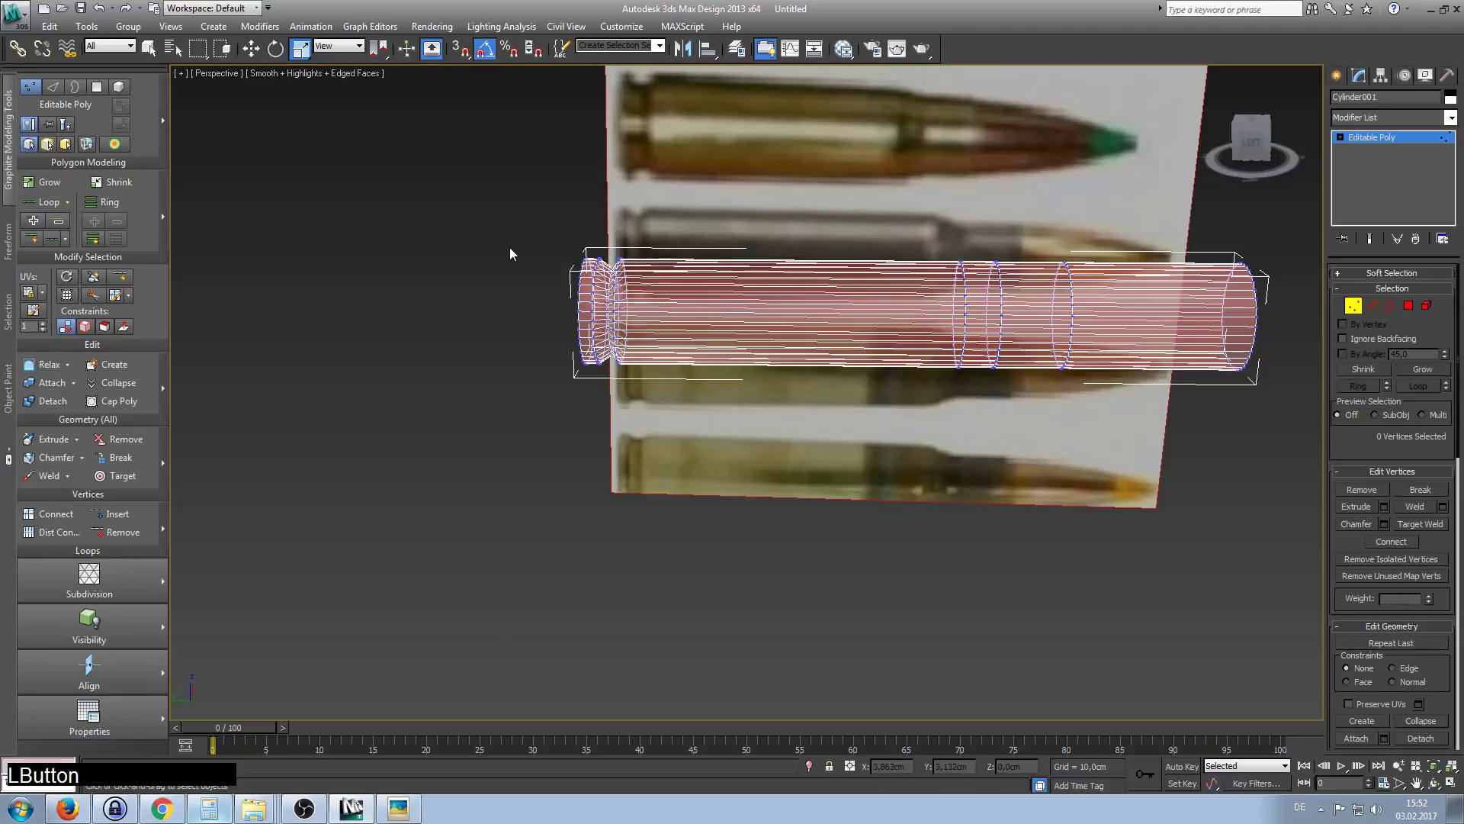
# Scale down the three front vertex rings of the cylinder to form the cartridge's narrower neck and tapered shoulder.
pyautogui.keyDown('alt'); pyautogui.moveTo(497, 273); pyautogui.dragTo(508, 264, button='middle'); pyautogui.keyUp('alt')
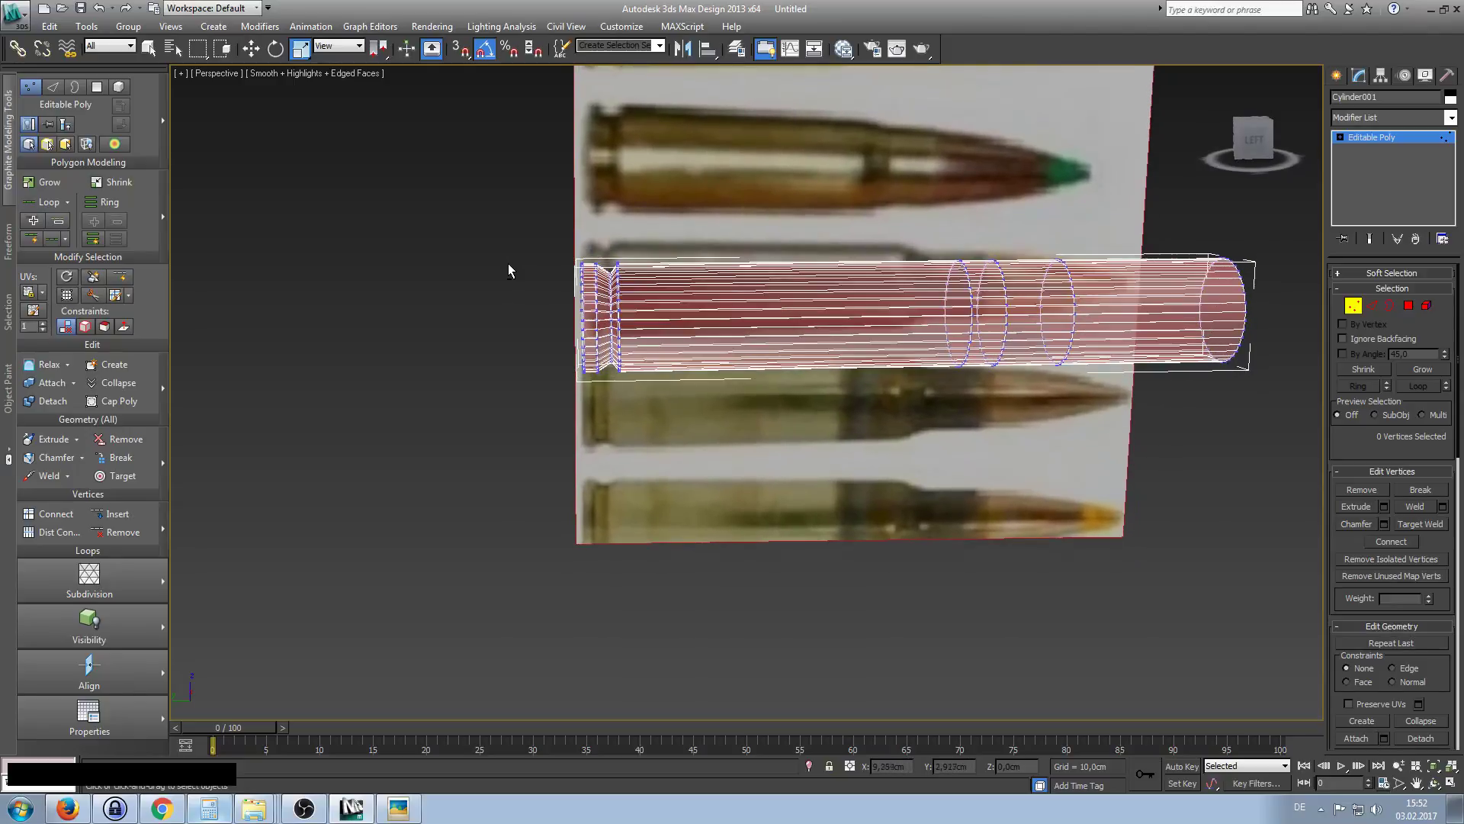
pyautogui.moveTo(502, 241); pyautogui.dragTo(590, 394)
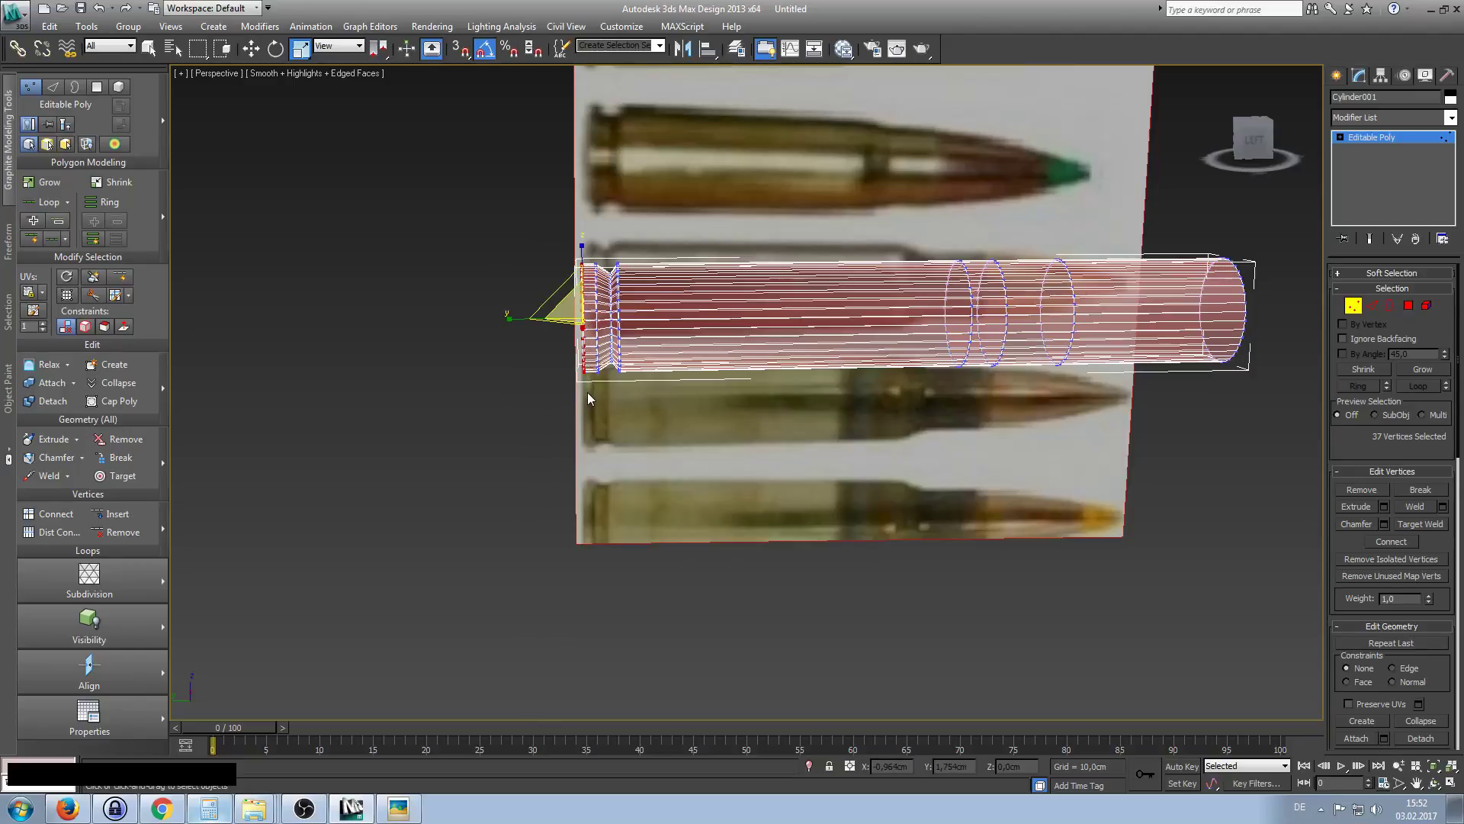
pyautogui.keyDown('alt'); pyautogui.moveTo(615, 259); pyautogui.dragTo(683, 297, button='middle'); pyautogui.keyUp('alt')
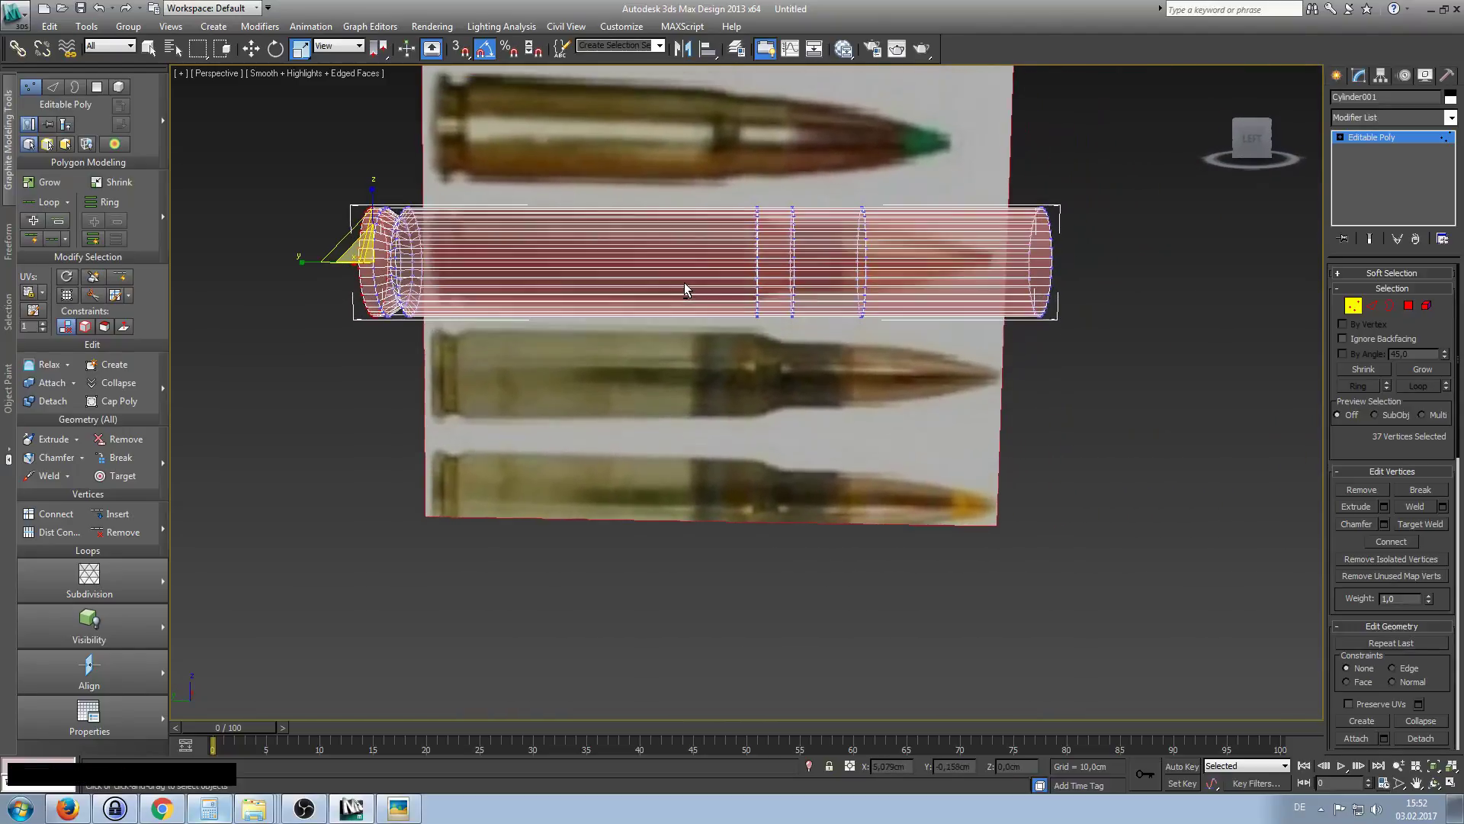
pyautogui.moveTo(768, 164); pyautogui.dragTo(1091, 395)
pyautogui.keyDown('alt'); pyautogui.moveTo(967, 374); pyautogui.dragTo(898, 304, button='middle'); pyautogui.keyUp('alt')
pyautogui.moveTo(898, 250); pyautogui.dragTo(898, 252)
pyautogui.moveTo(844, 276)
pyautogui.keyDown('alt'); pyautogui.mouseDown(button='middle')
pyautogui.moveTo(874, 244)
pyautogui.moveTo(900, 290)
pyautogui.moveTo(872, 282)
pyautogui.mouseUp(button='middle'); pyautogui.keyUp('alt')
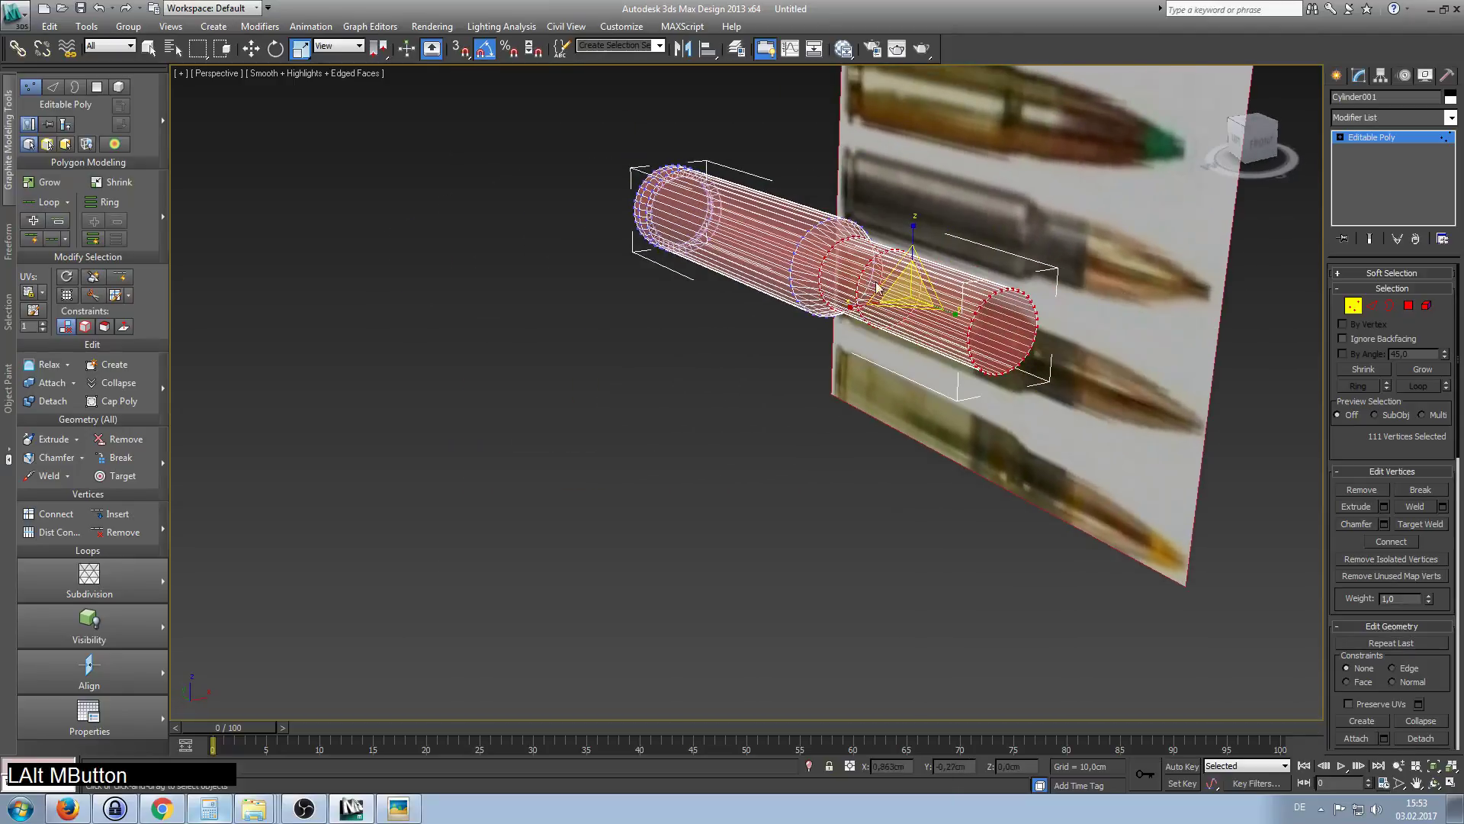
pyautogui.moveTo(891, 271); pyautogui.dragTo(891, 274)
pyautogui.keyDown('alt'); pyautogui.moveTo(892, 272); pyautogui.dragTo(953, 281, button='middle'); pyautogui.keyUp('alt')
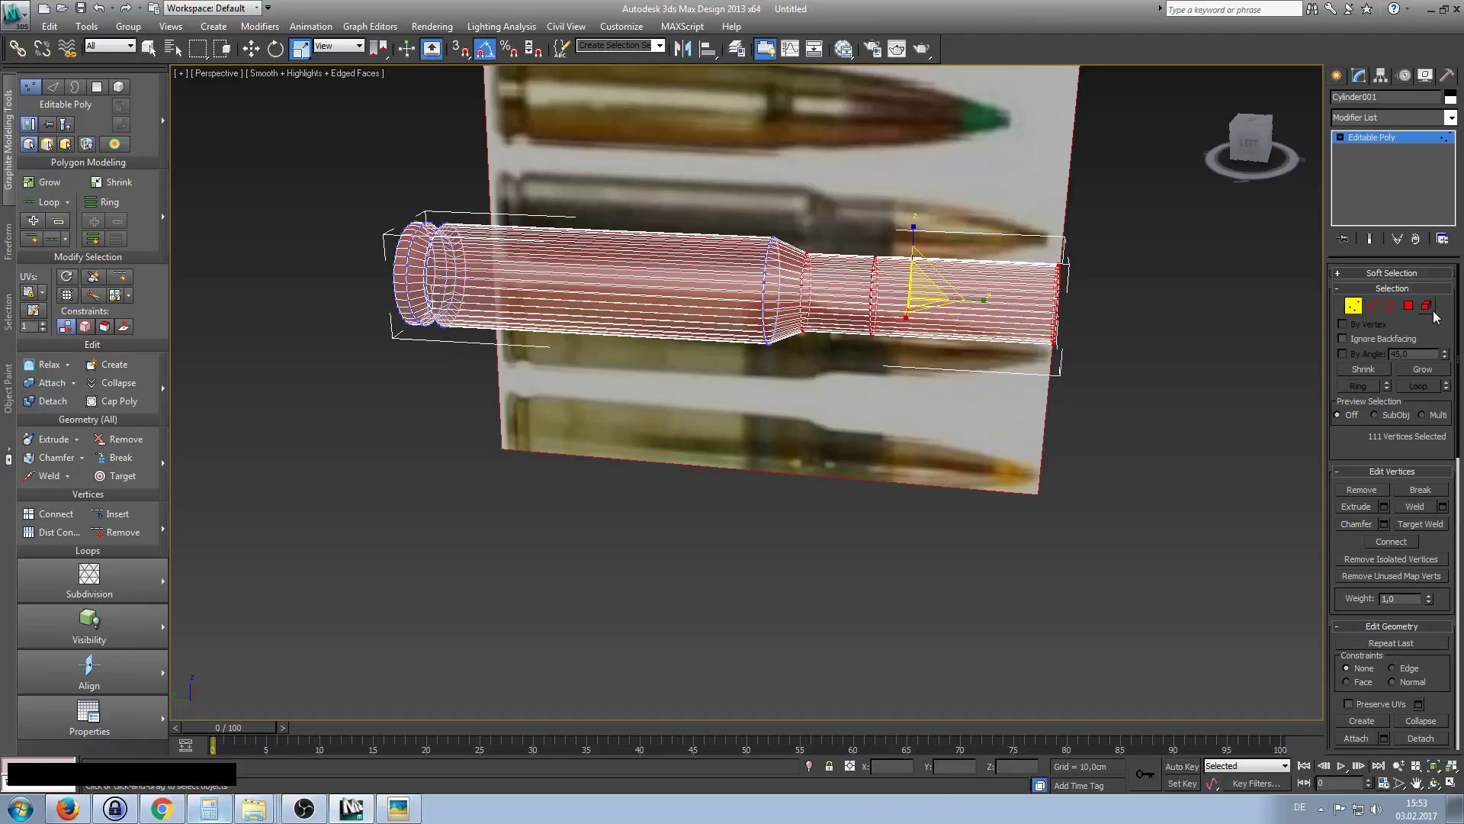
pyautogui.click(1182, 328)
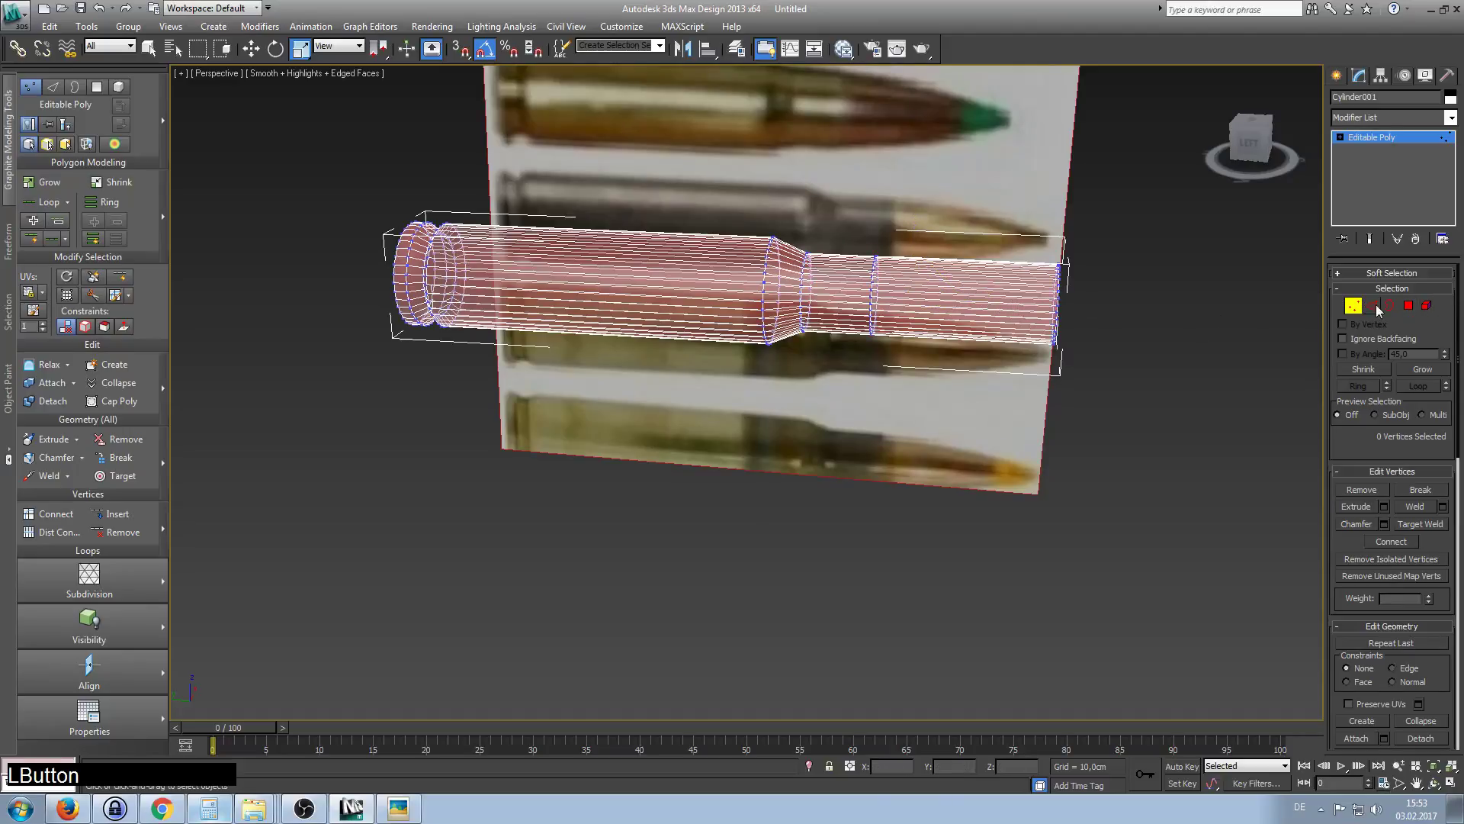
# Detach the polygons of the front section beyond the neck as a separate object named Object001.
pyautogui.click(1407, 306)
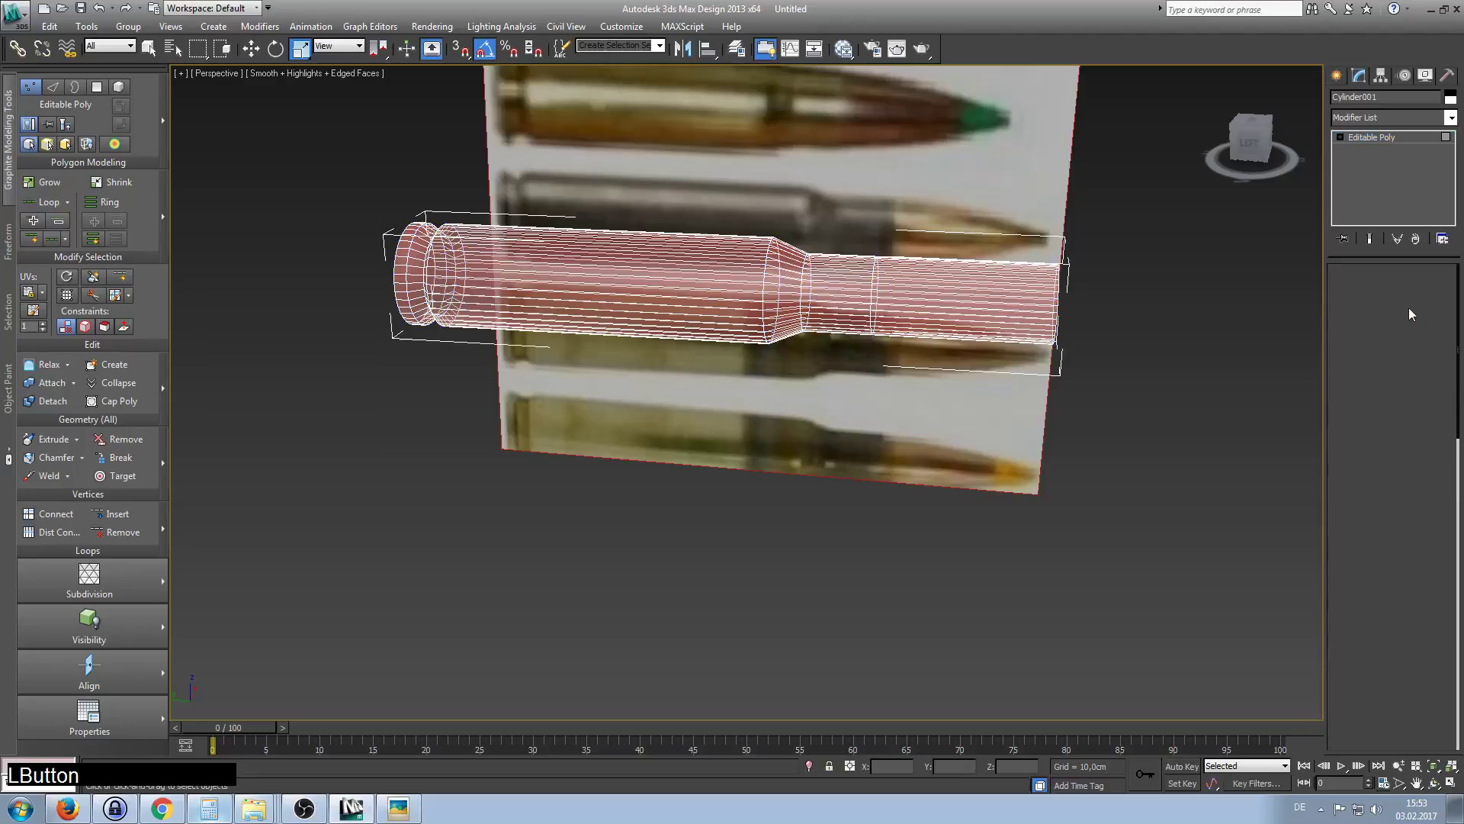
pyautogui.moveTo(1153, 234); pyautogui.dragTo(987, 392)
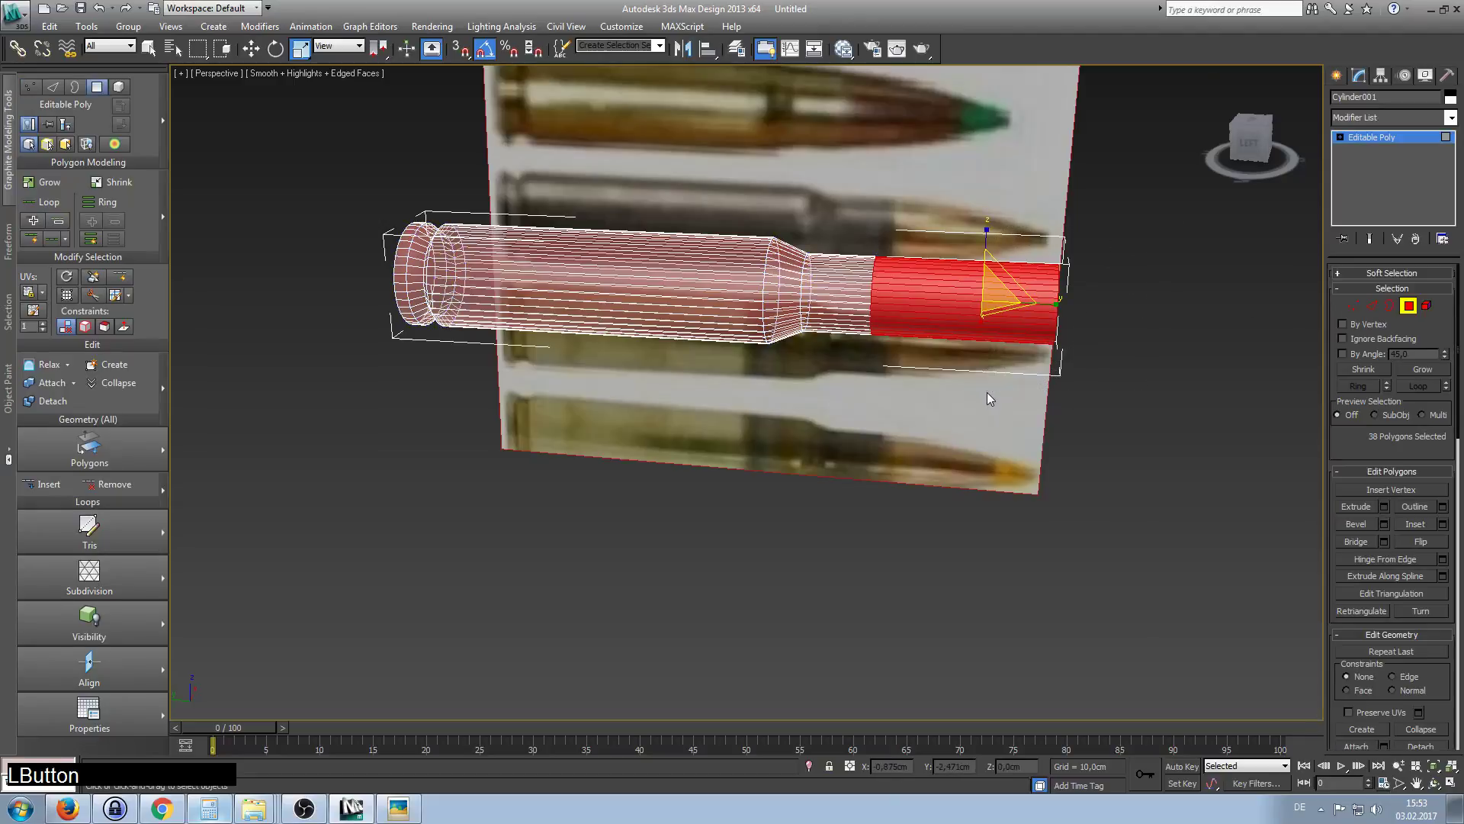
pyautogui.scroll(-3, 1373, 381)
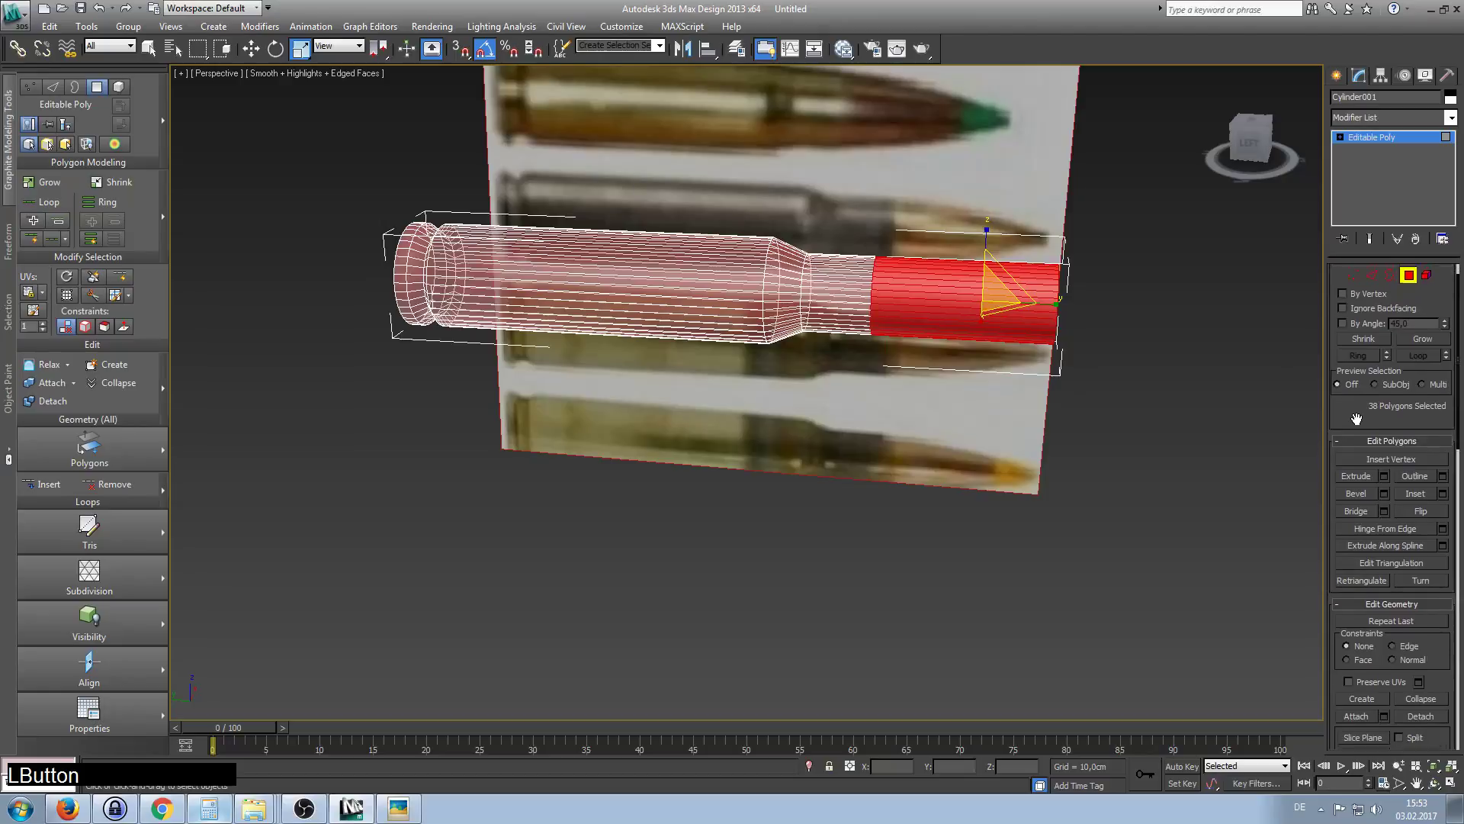
pyautogui.scroll(-2, 1369, 340)
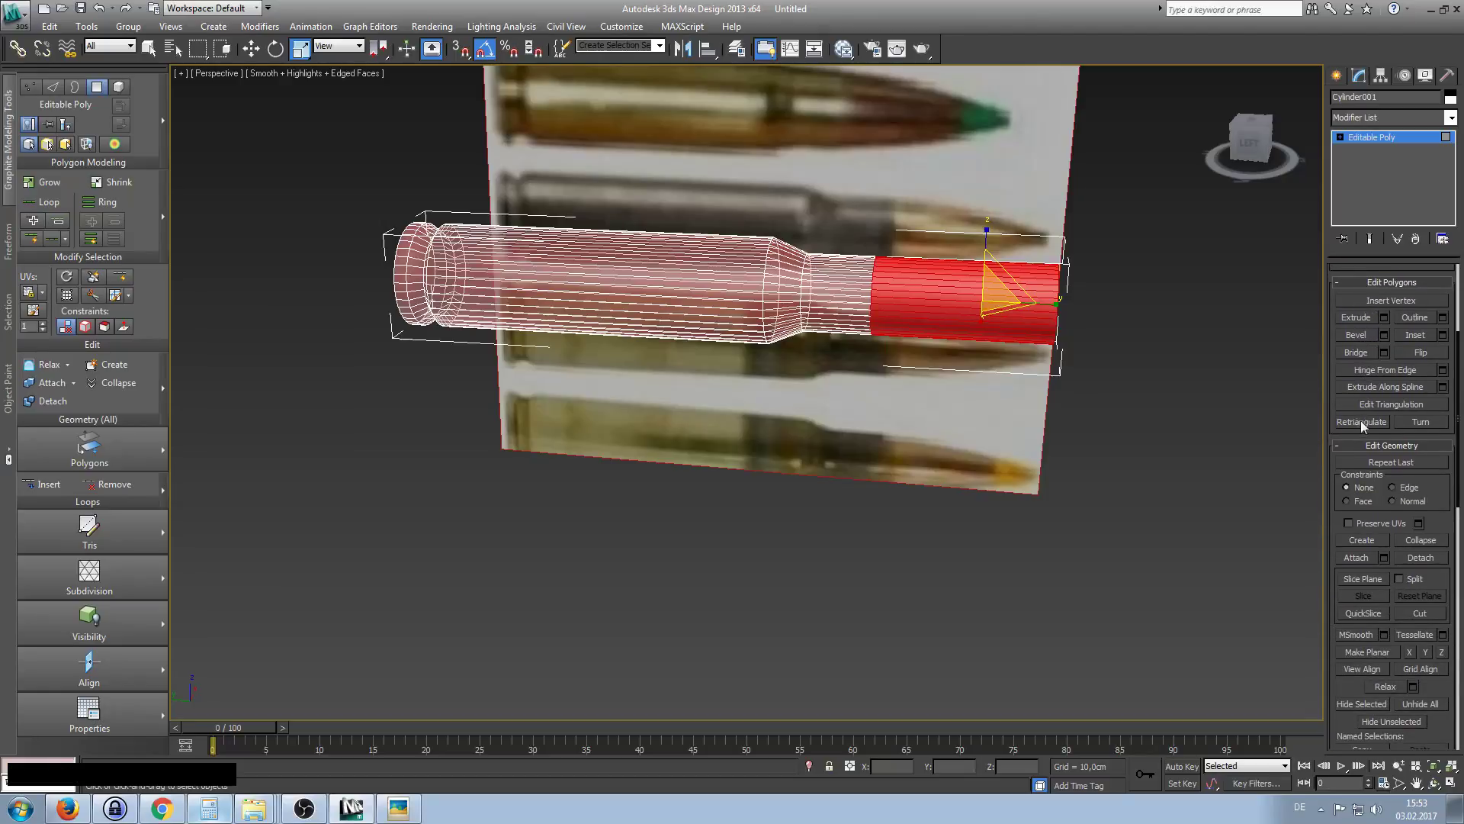
pyautogui.click(1422, 559)
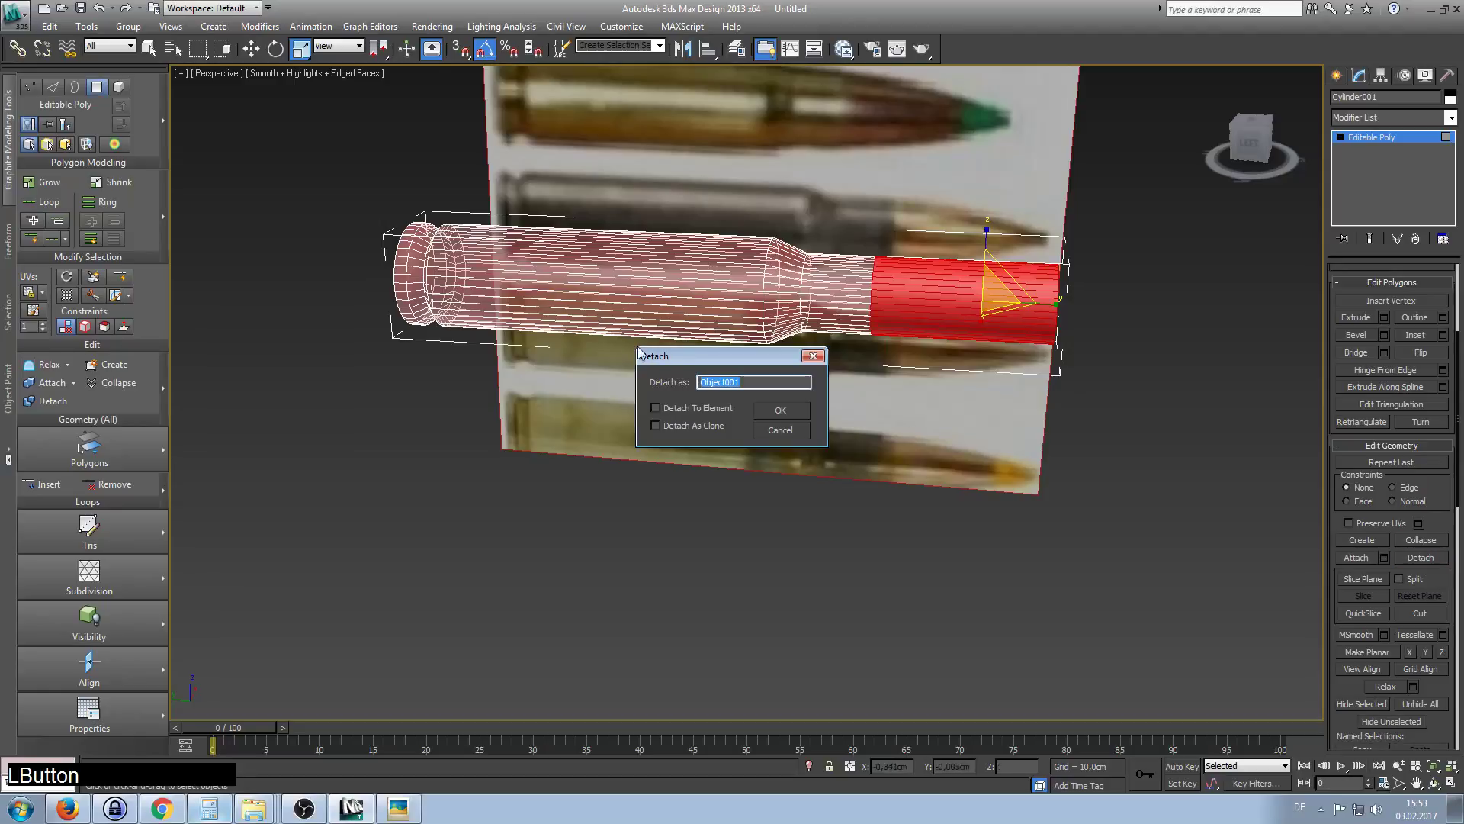
pyautogui.click(778, 411)
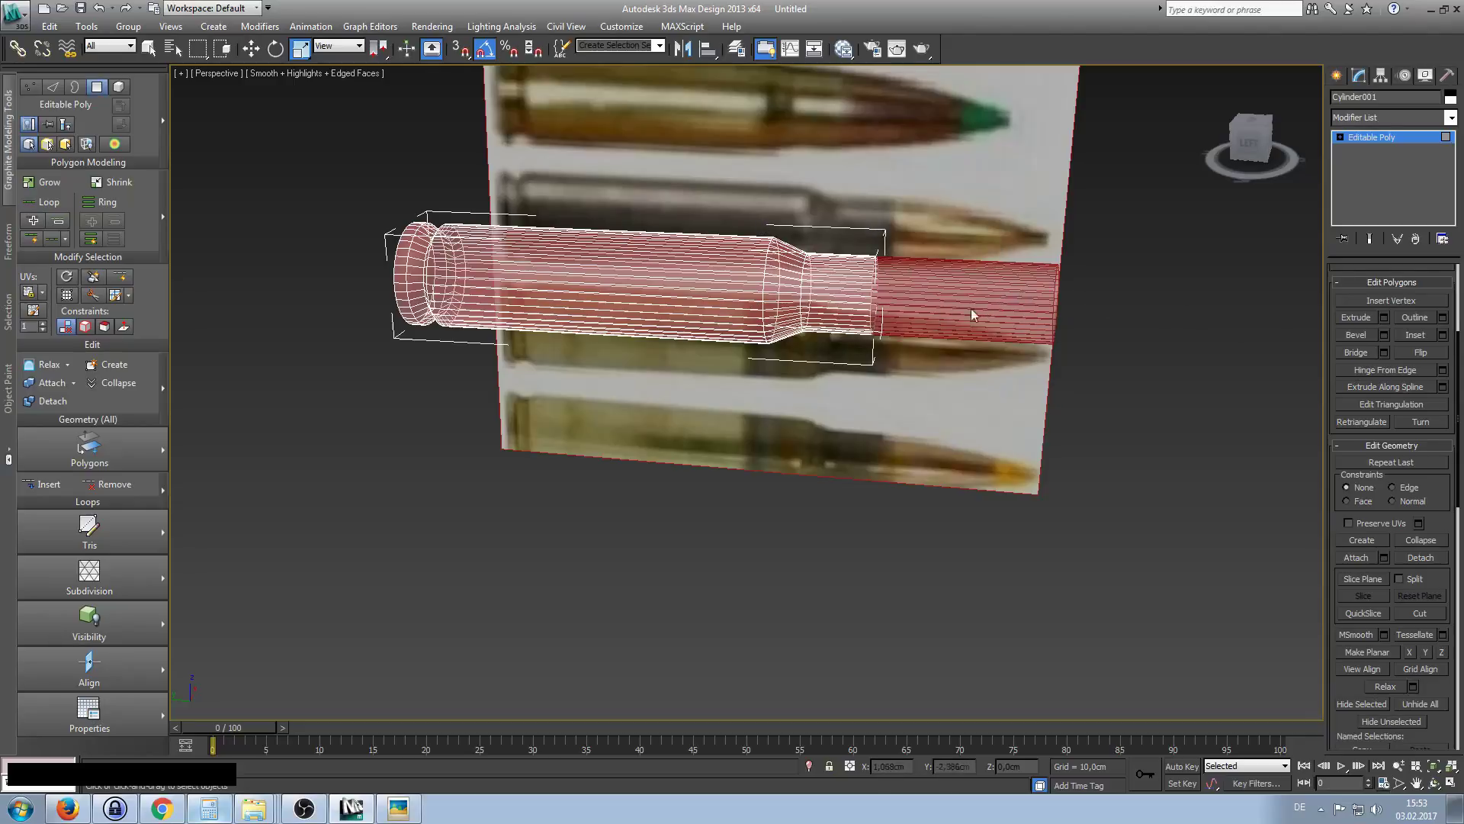
# Leave polygon editing on the case, clearing the stray face selection, and switch to the Move tool.
pyautogui.click(739, 269)
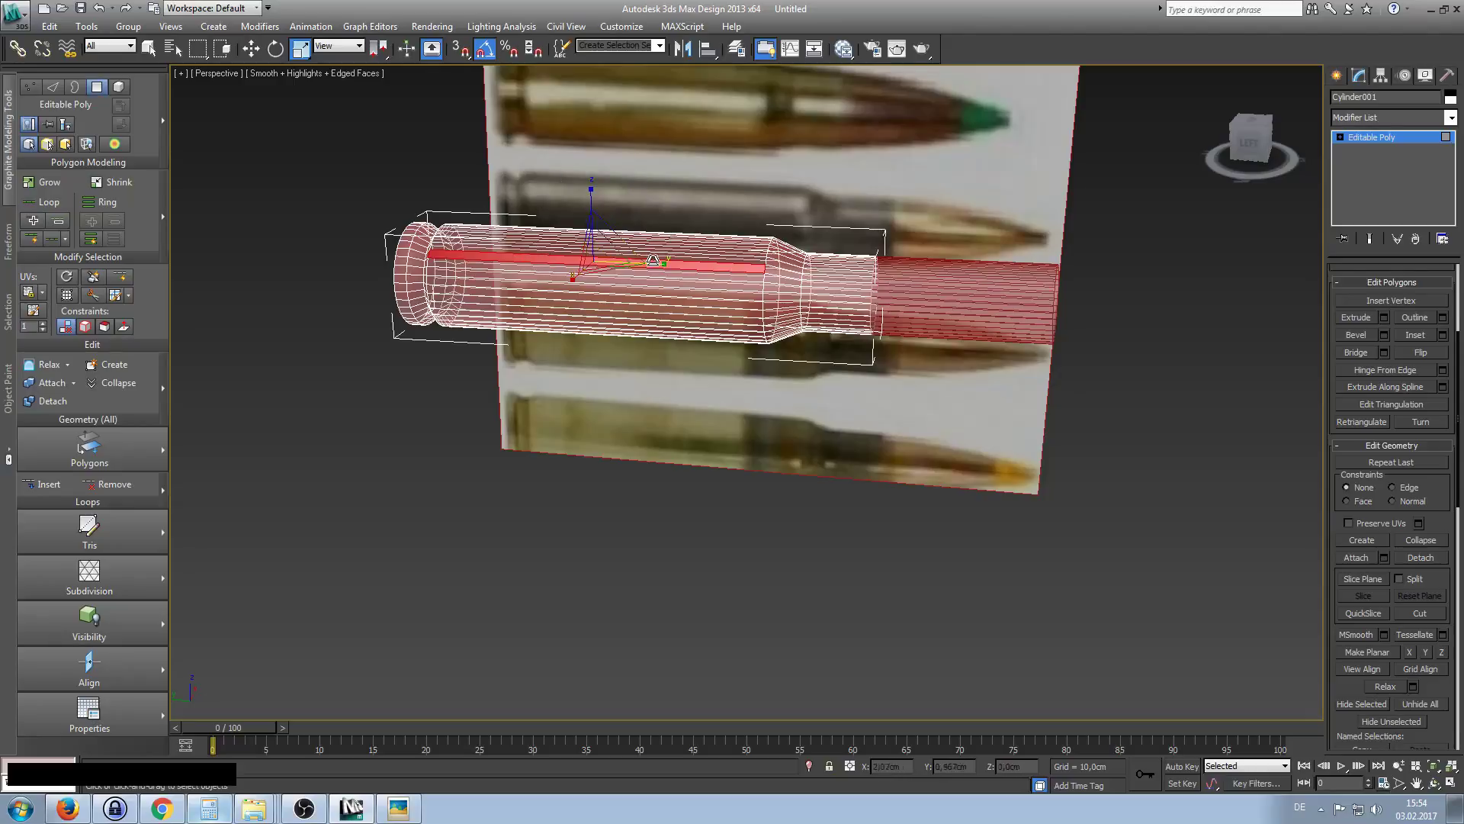
pyautogui.rightClick(645, 258)
pyautogui.click(1330, 295)
pyautogui.moveTo(1330, 297); pyautogui.dragTo(1350, 608)
pyautogui.click(1409, 306)
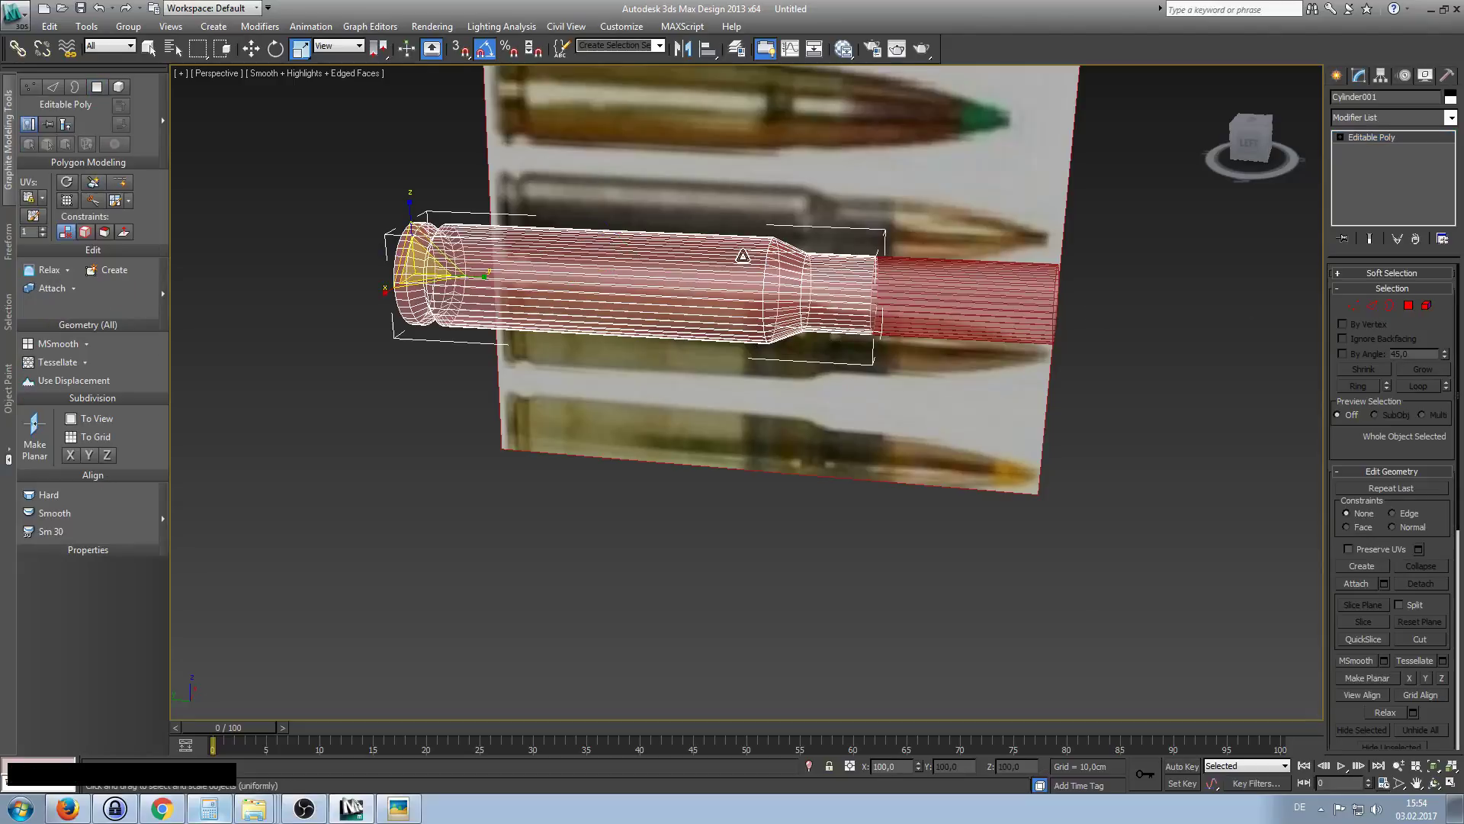
pyautogui.rightClick(657, 267)
pyautogui.click(681, 289)
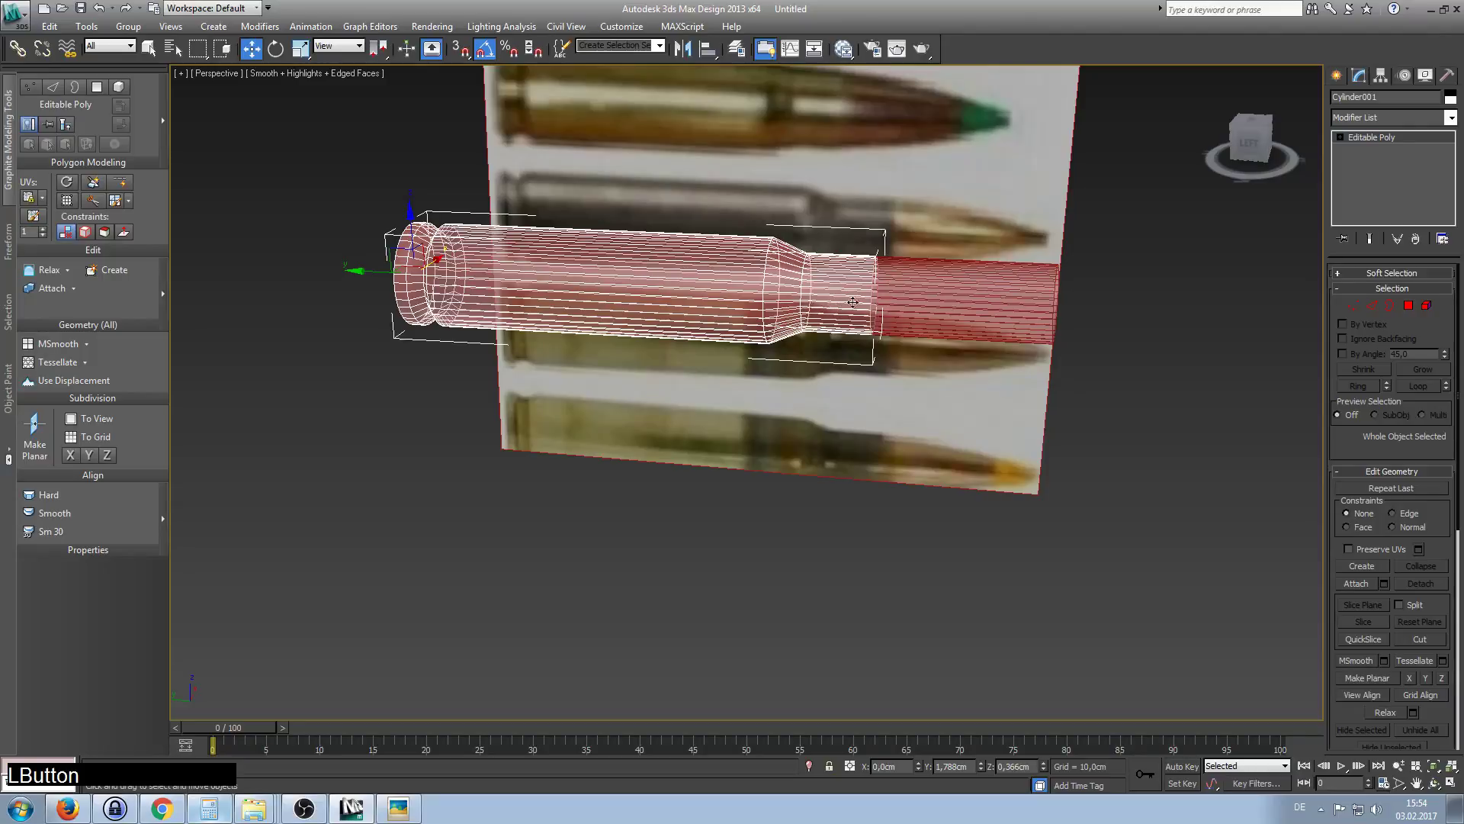
# Select the case and the detached bullet section in turn and examine both parts from several angles.
pyautogui.click(934, 303)
pyautogui.click(842, 293)
pyautogui.click(870, 208)
pyautogui.click(721, 254)
pyautogui.click(902, 285)
pyautogui.click(813, 283)
pyautogui.click(812, 283)
pyautogui.click(836, 285)
pyautogui.keyDown('alt'); pyautogui.moveTo(839, 319); pyautogui.dragTo(793, 339, button='middle'); pyautogui.keyUp('alt')
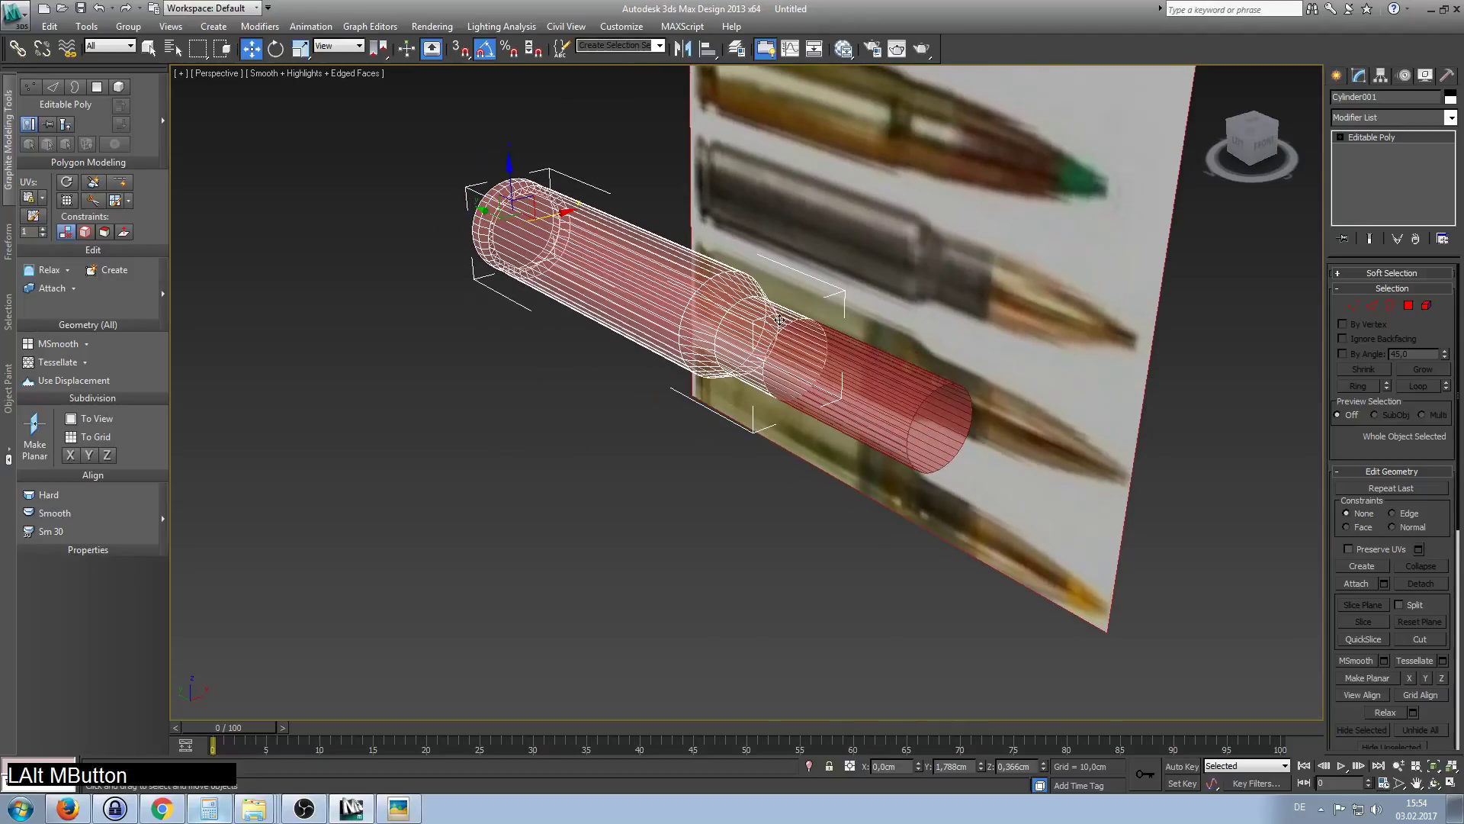
pyautogui.keyDown('alt'); pyautogui.moveTo(614, 267); pyautogui.dragTo(592, 289, button='middle'); pyautogui.keyUp('alt')
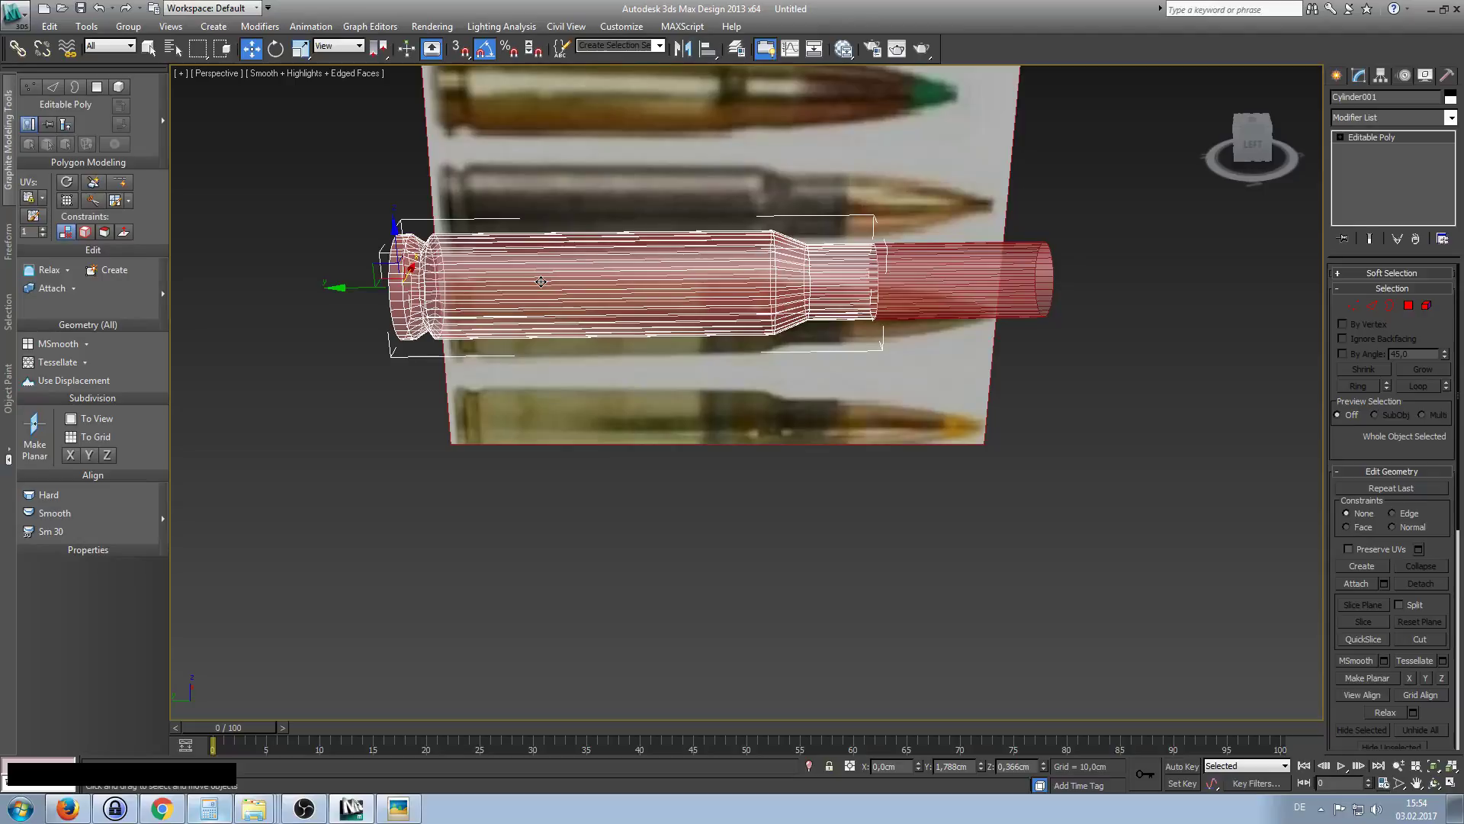
pyautogui.keyDown('alt'); pyautogui.moveTo(541, 282); pyautogui.dragTo(518, 288, button='middle'); pyautogui.keyUp('alt')
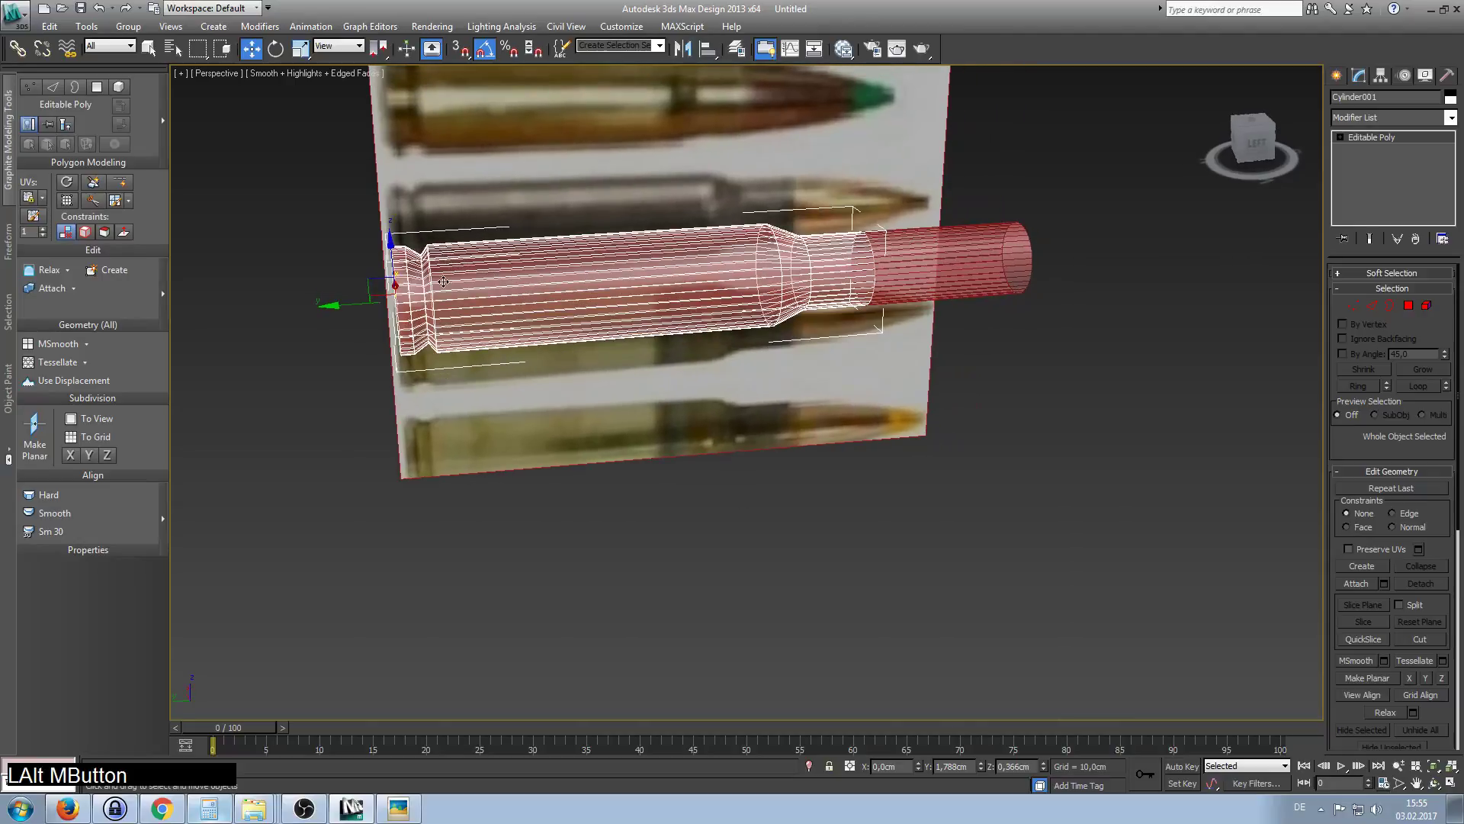
pyautogui.keyDown('alt'); pyautogui.moveTo(432, 308); pyautogui.dragTo(404, 287, button='middle'); pyautogui.keyUp('alt')
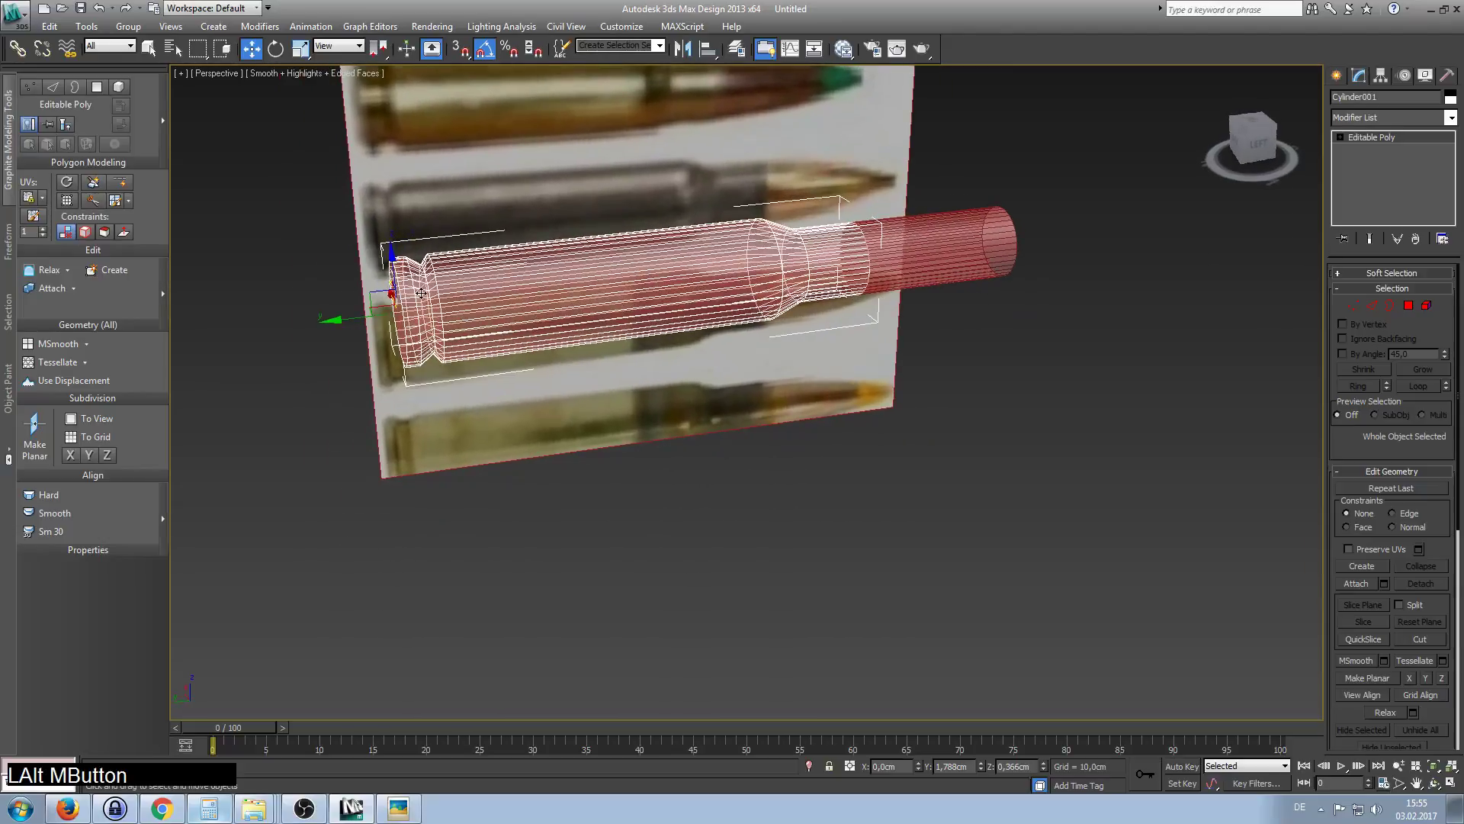
pyautogui.keyDown('alt'); pyautogui.moveTo(505, 302); pyautogui.dragTo(472, 285, button='middle'); pyautogui.keyUp('alt')
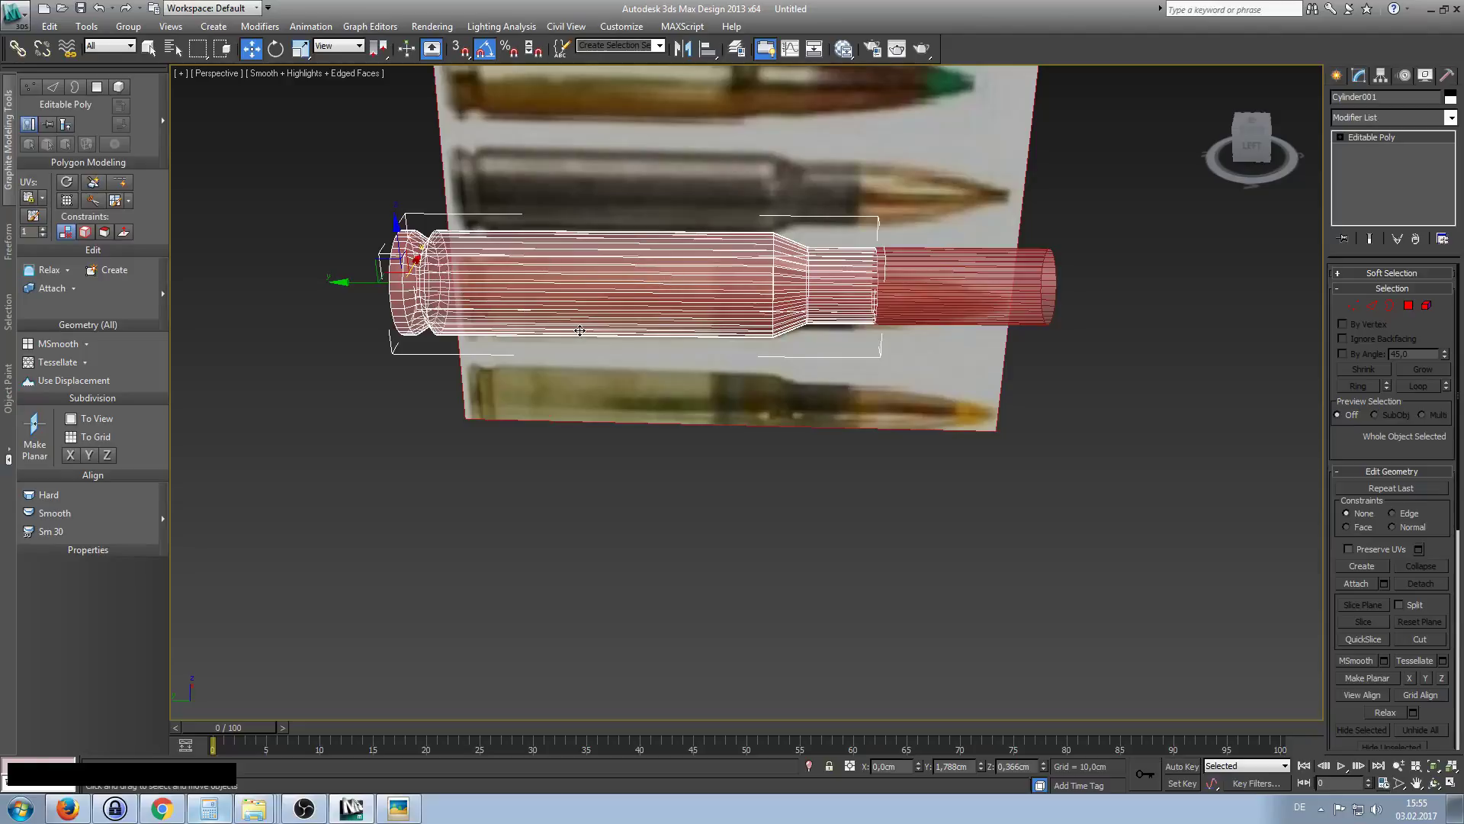
pyautogui.keyDown('alt'); pyautogui.moveTo(580, 330); pyautogui.dragTo(506, 334, button='middle'); pyautogui.keyUp('alt')
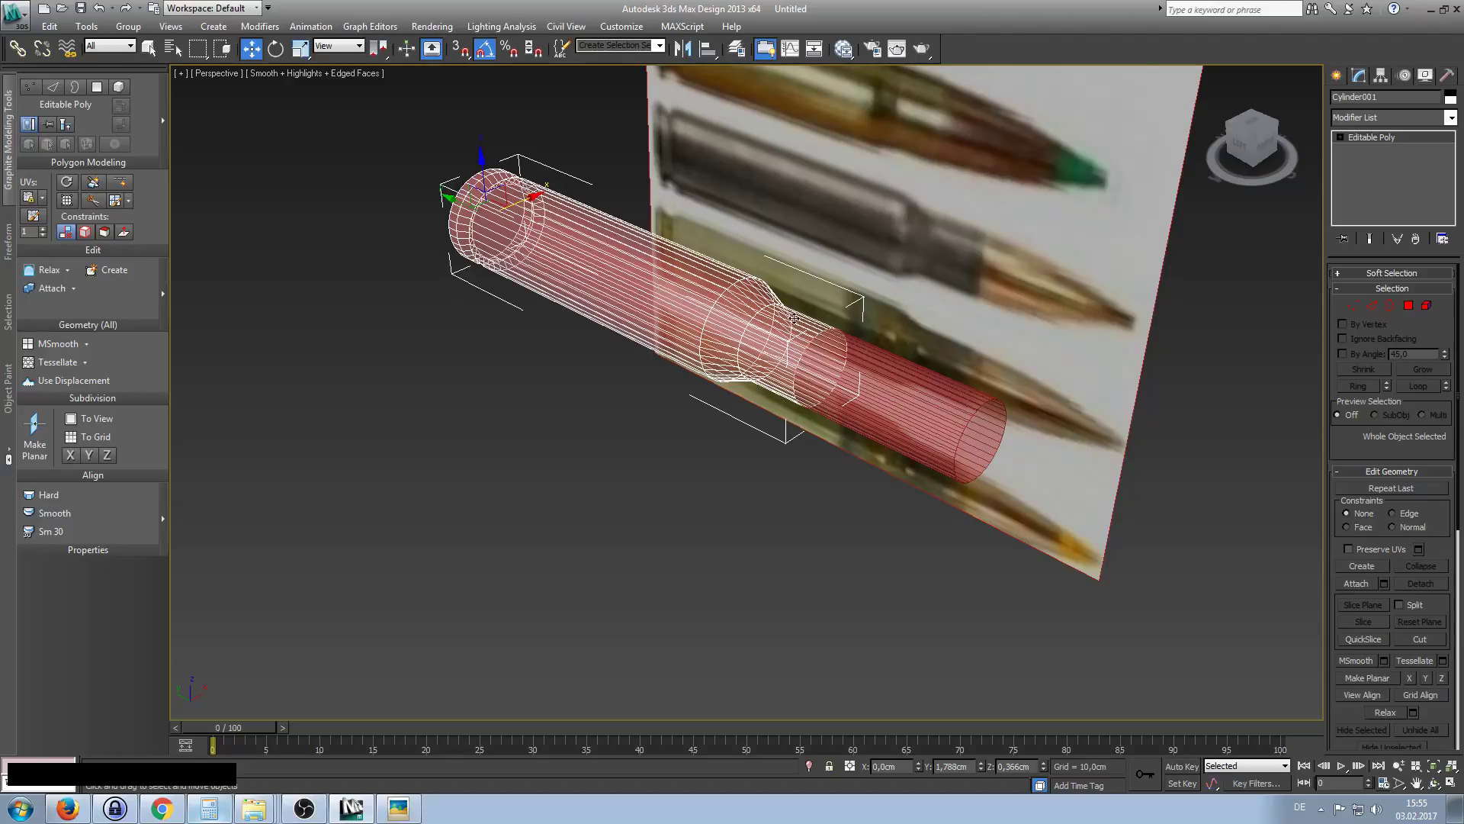
pyautogui.click(926, 397)
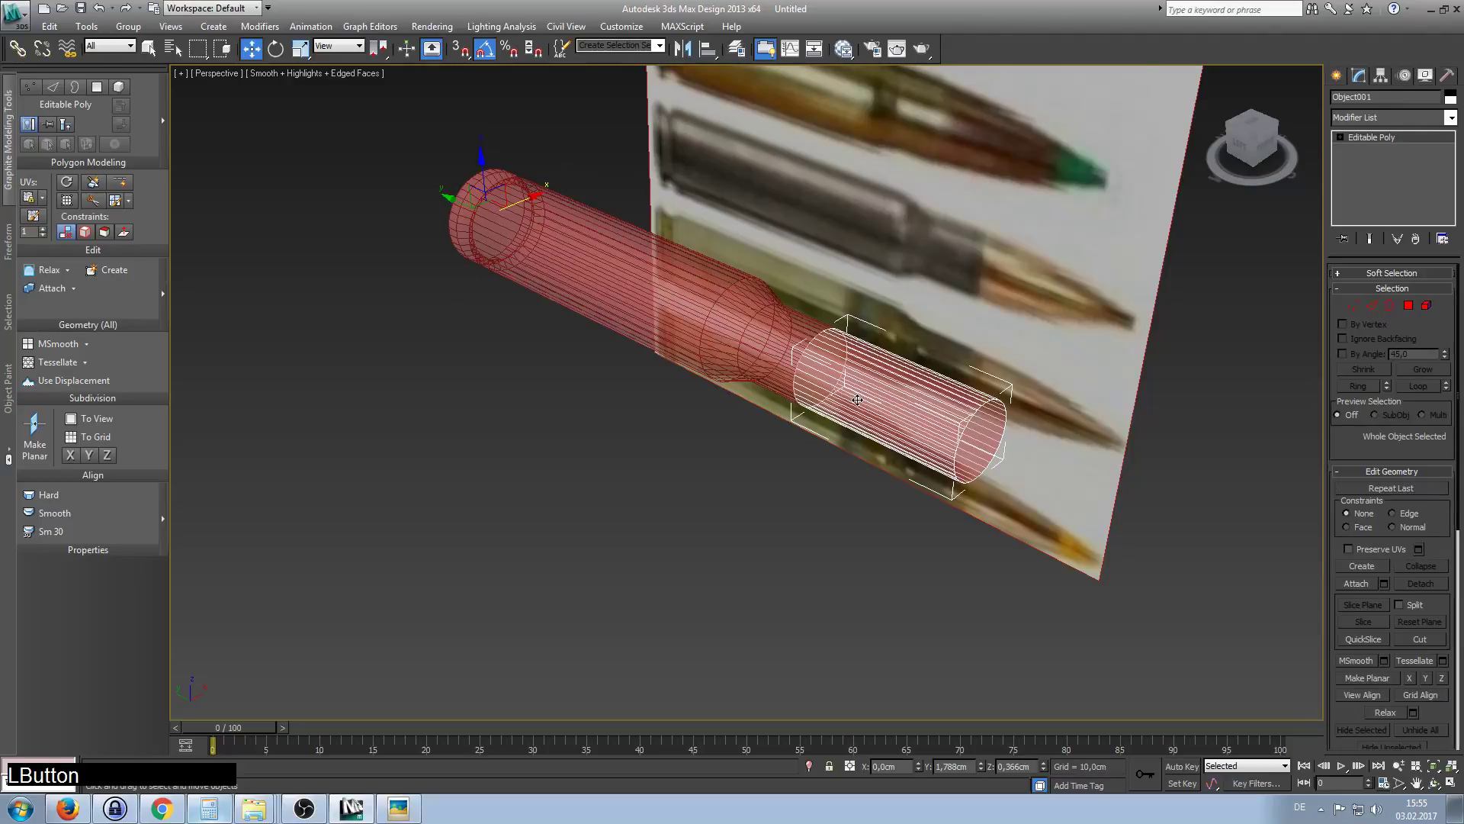
pyautogui.click(773, 345)
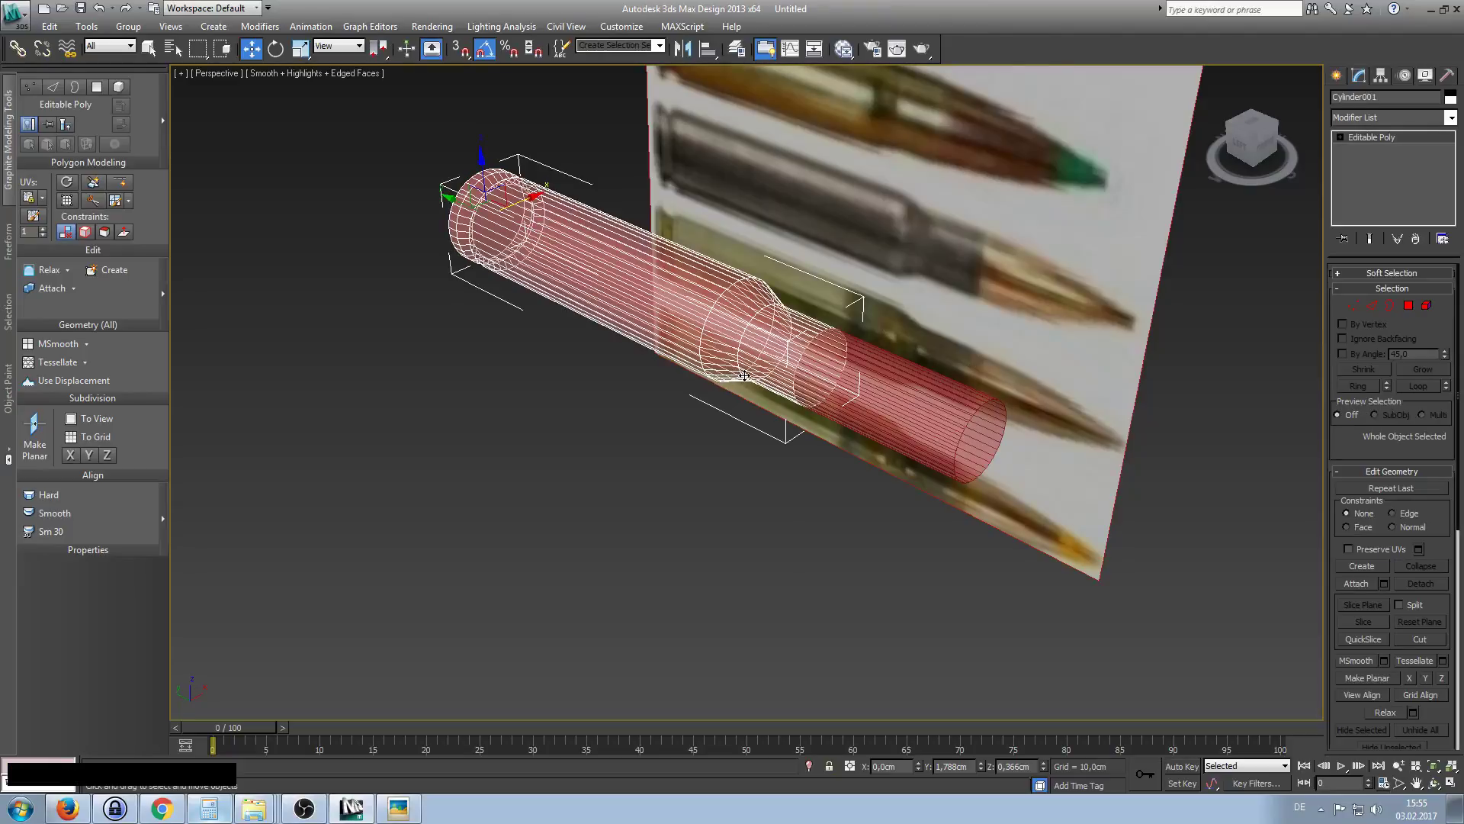
pyautogui.keyDown('alt'); pyautogui.moveTo(742, 332); pyautogui.dragTo(877, 319, button='middle'); pyautogui.keyUp('alt')
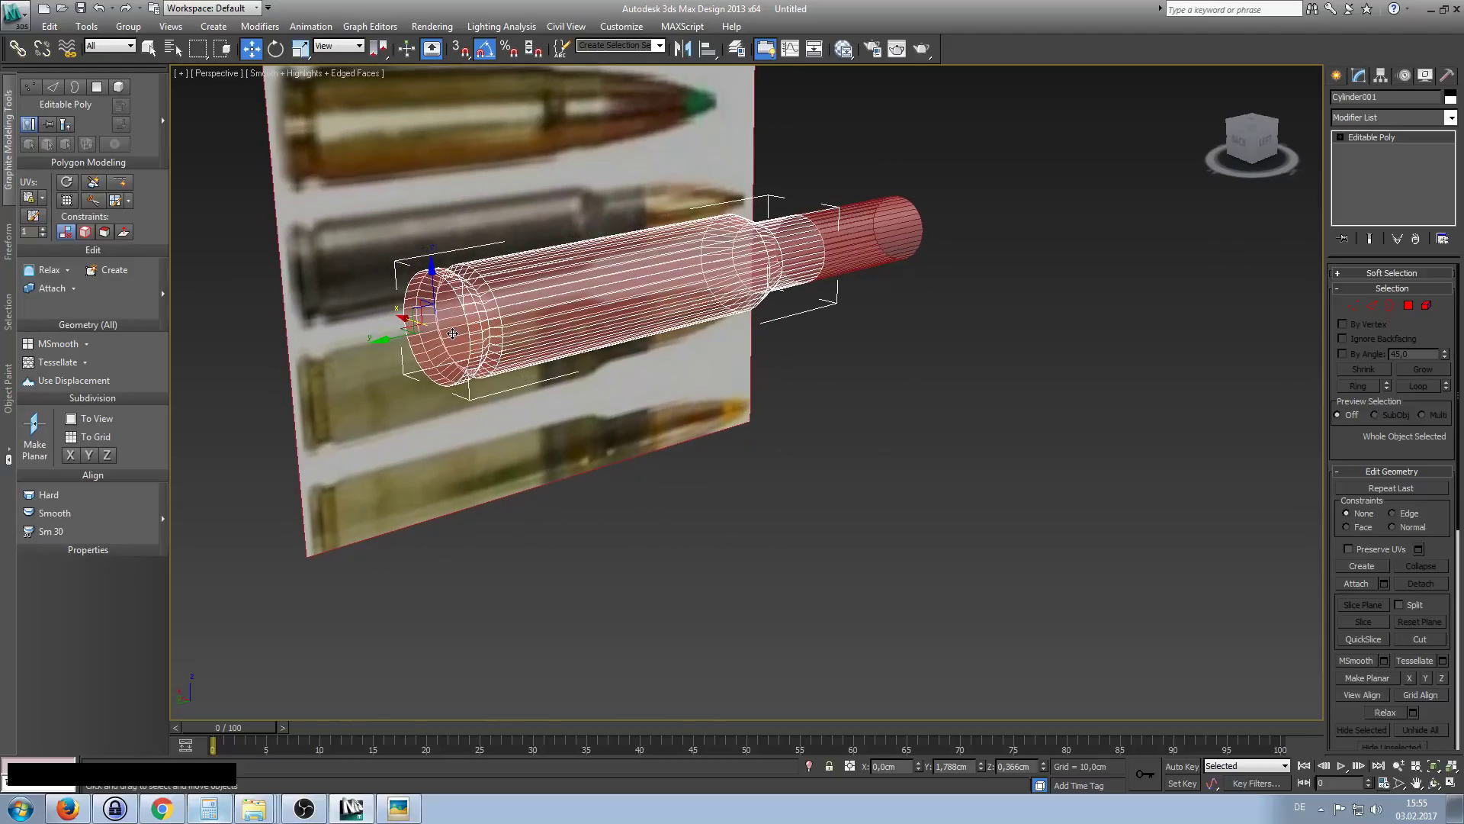
pyautogui.keyDown('alt'); pyautogui.moveTo(537, 344); pyautogui.dragTo(430, 306, button='middle'); pyautogui.keyUp('alt')
pyautogui.moveTo(948, 280); pyautogui.dragTo(990, 285, button='middle')
pyautogui.click(1003, 282)
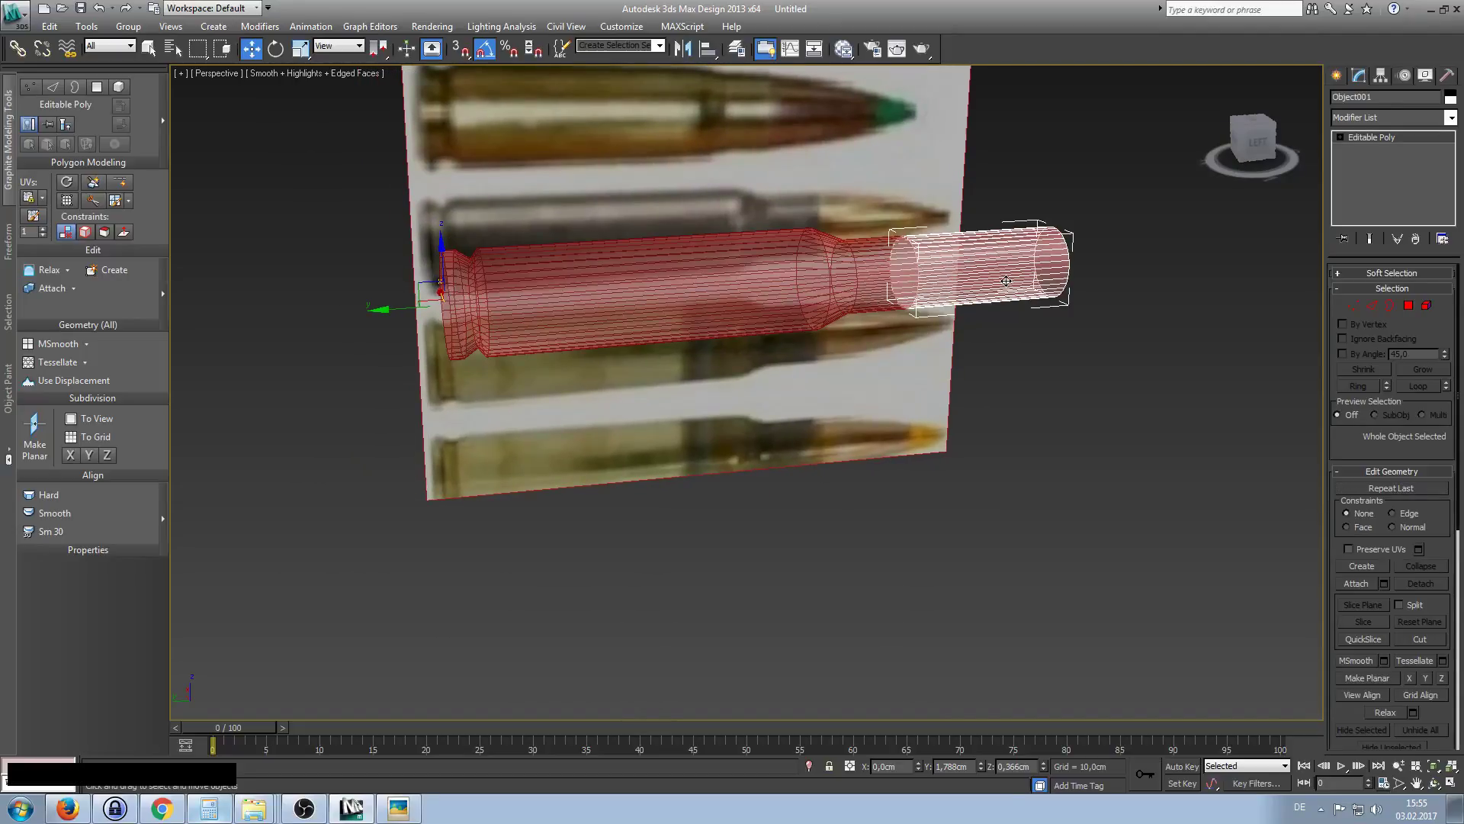
pyautogui.keyDown('alt'); pyautogui.moveTo(662, 416); pyautogui.dragTo(753, 352, button='middle'); pyautogui.keyUp('alt')
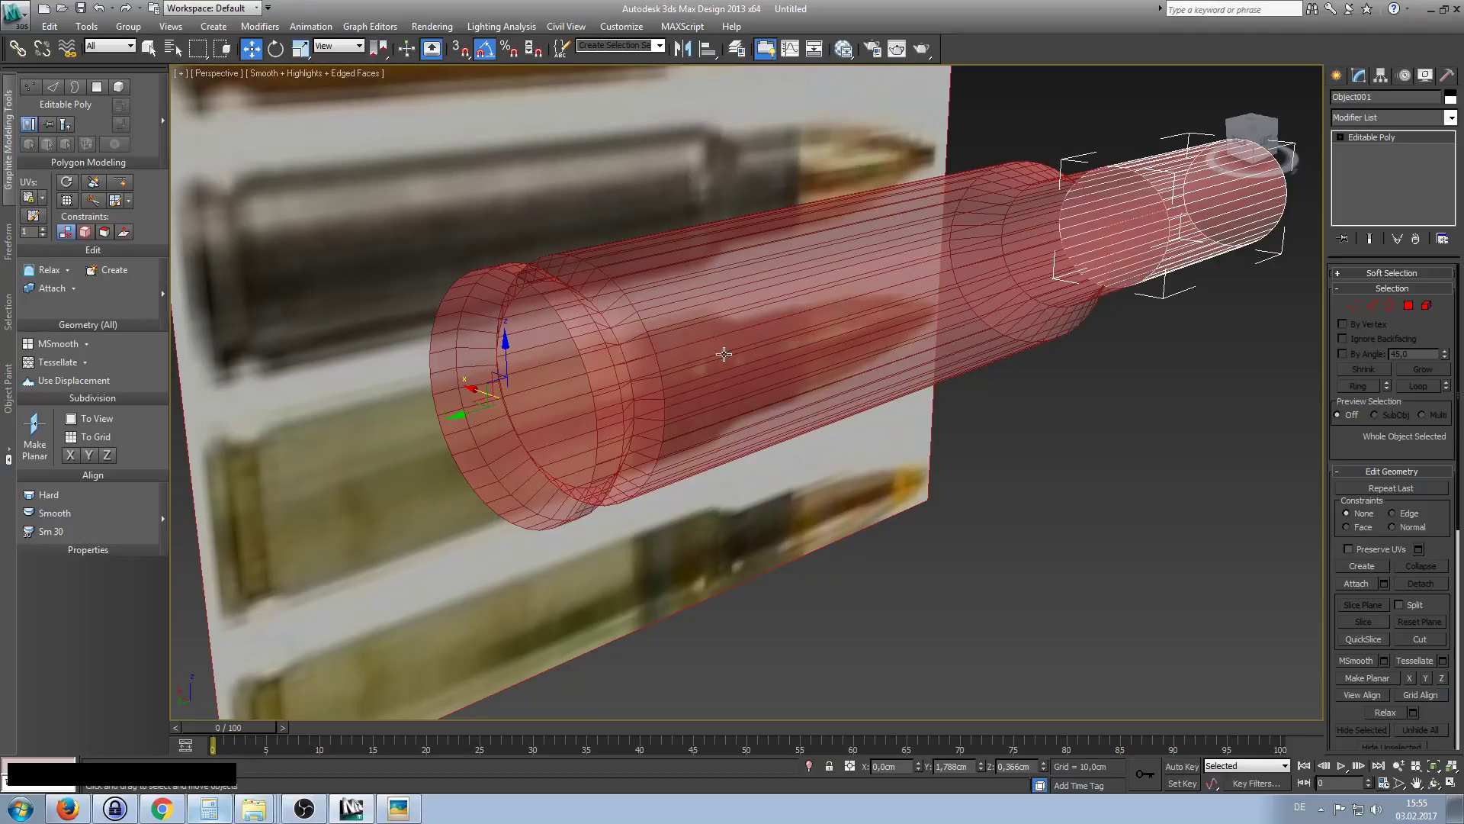
pyautogui.keyDown('alt'); pyautogui.moveTo(636, 381); pyautogui.dragTo(657, 378, button='middle'); pyautogui.keyUp('alt')
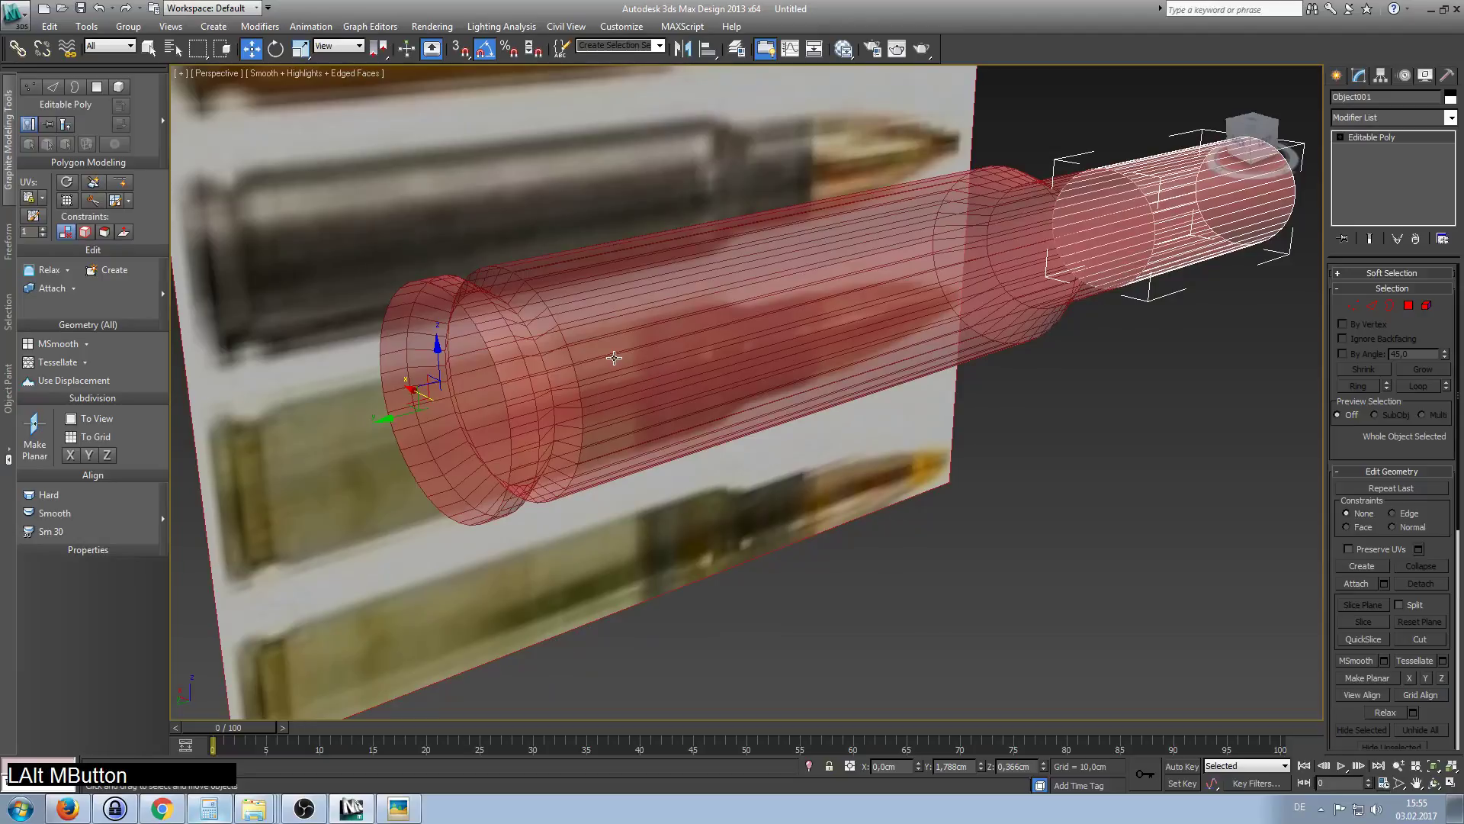
# Select the flat cap polygon at the case's rear end and inspect the base from several angles.
pyautogui.click(576, 371)
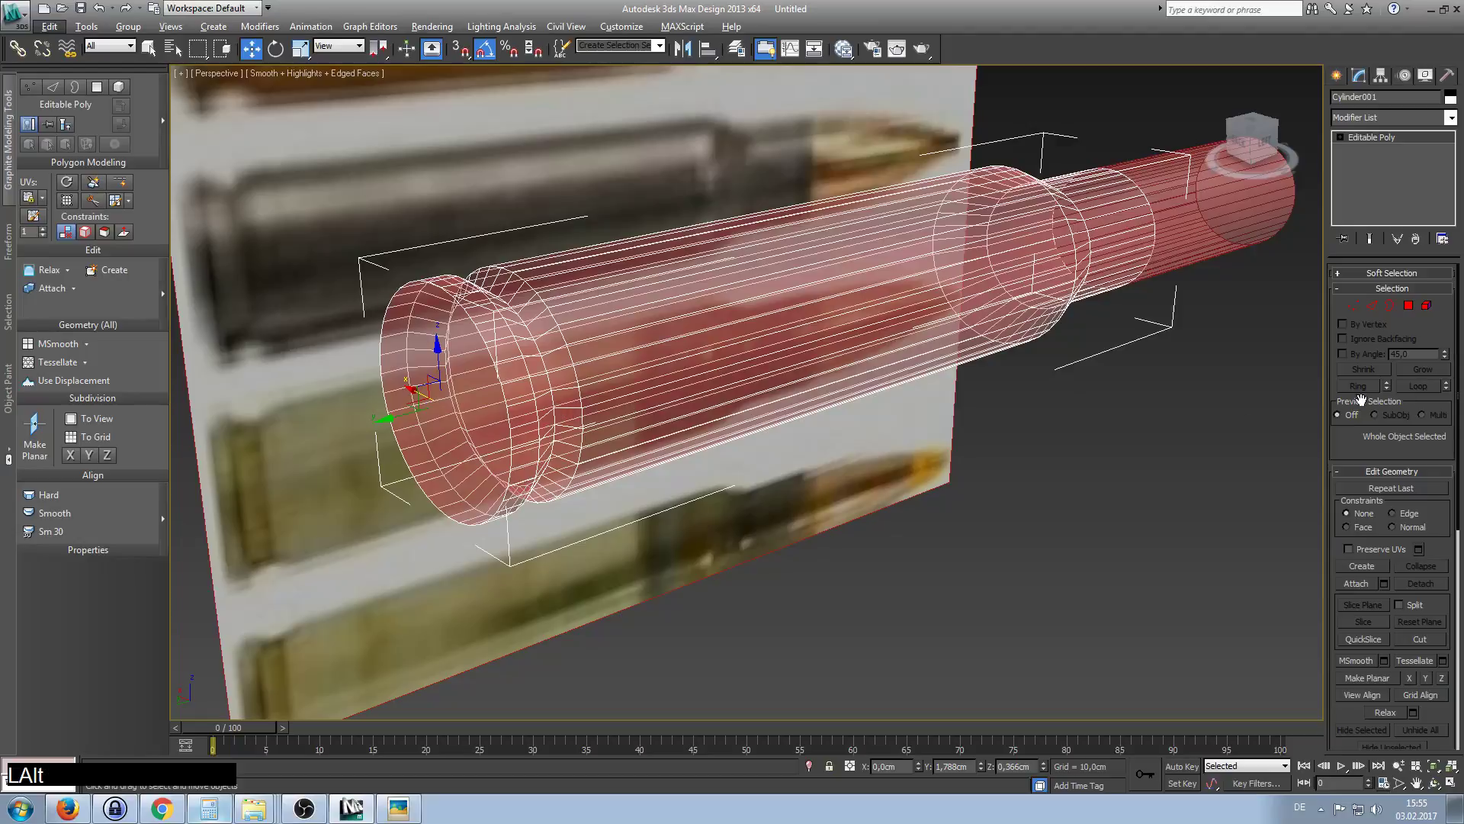
pyautogui.click(1408, 305)
pyautogui.click(482, 440)
pyautogui.keyDown('alt'); pyautogui.moveTo(485, 440); pyautogui.dragTo(625, 434, button='middle'); pyautogui.keyUp('alt')
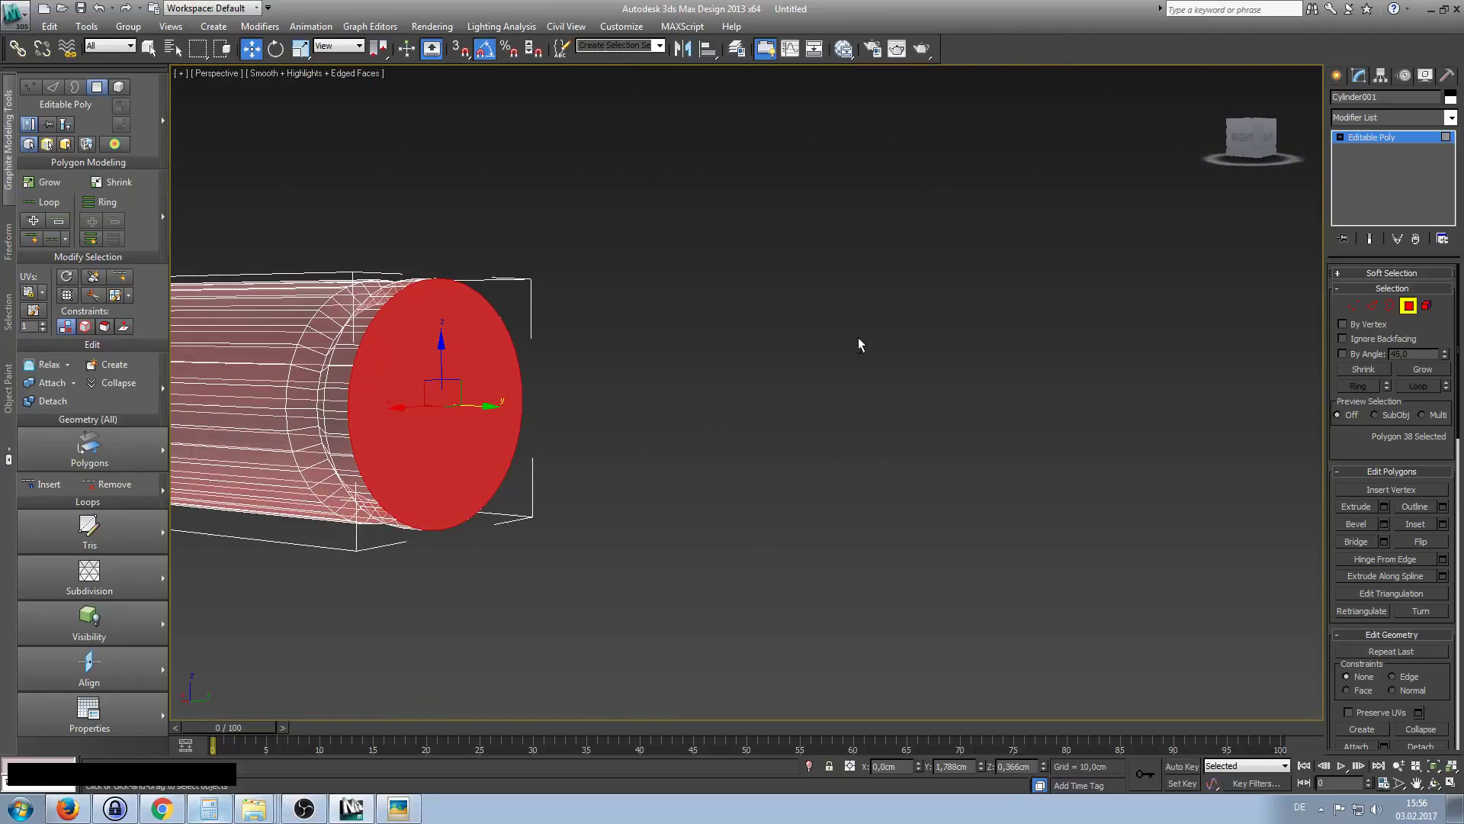
pyautogui.keyDown('alt'); pyautogui.moveTo(575, 363); pyautogui.dragTo(460, 326, button='middle'); pyautogui.keyUp('alt')
pyautogui.keyDown('alt'); pyautogui.moveTo(524, 412); pyautogui.dragTo(618, 446, button='middle'); pyautogui.keyUp('alt')
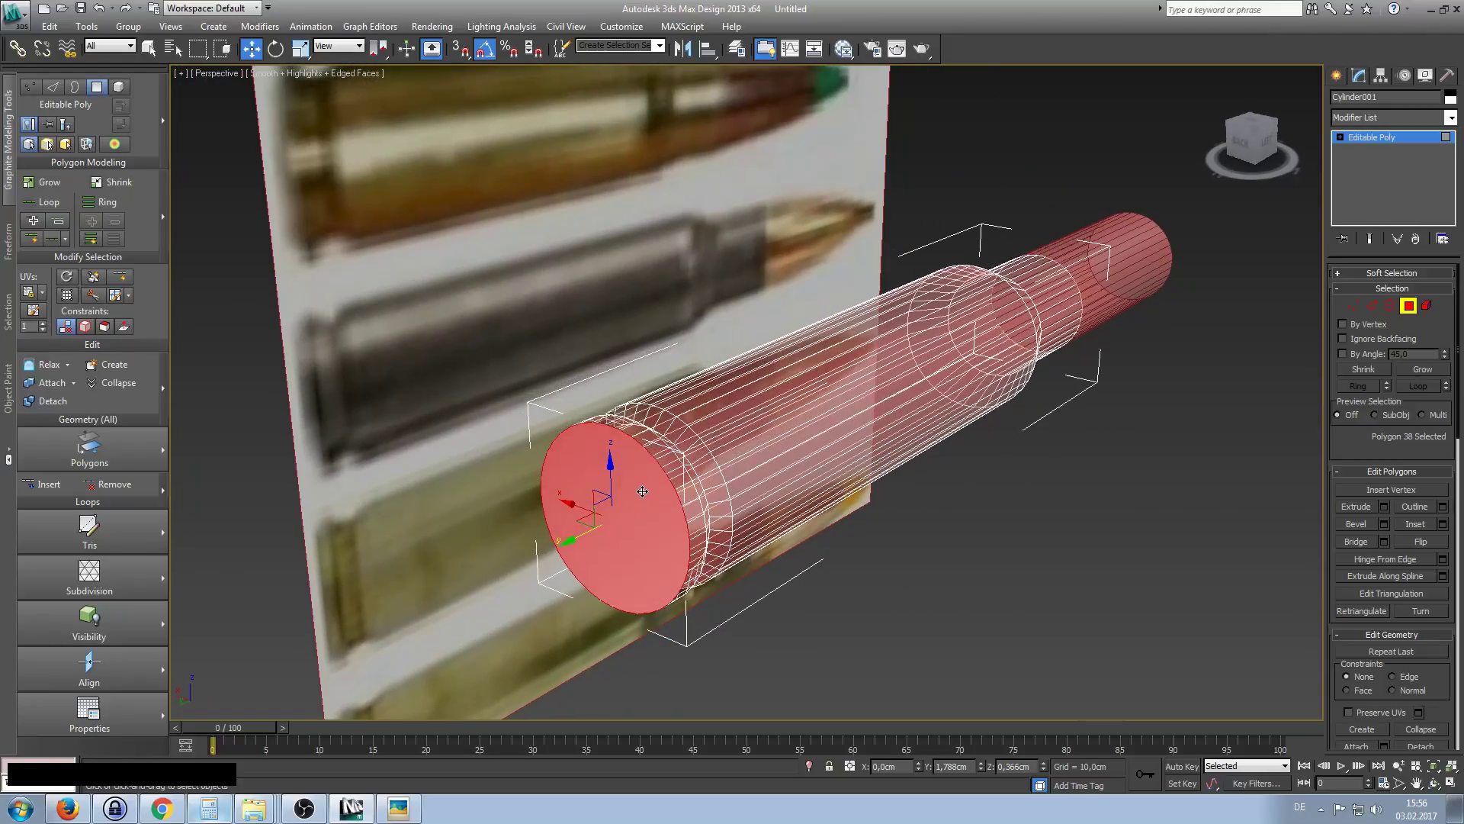
# Try to select the edge loop around the rim of the case's base, starting from two rim edges.
pyautogui.click(1371, 306)
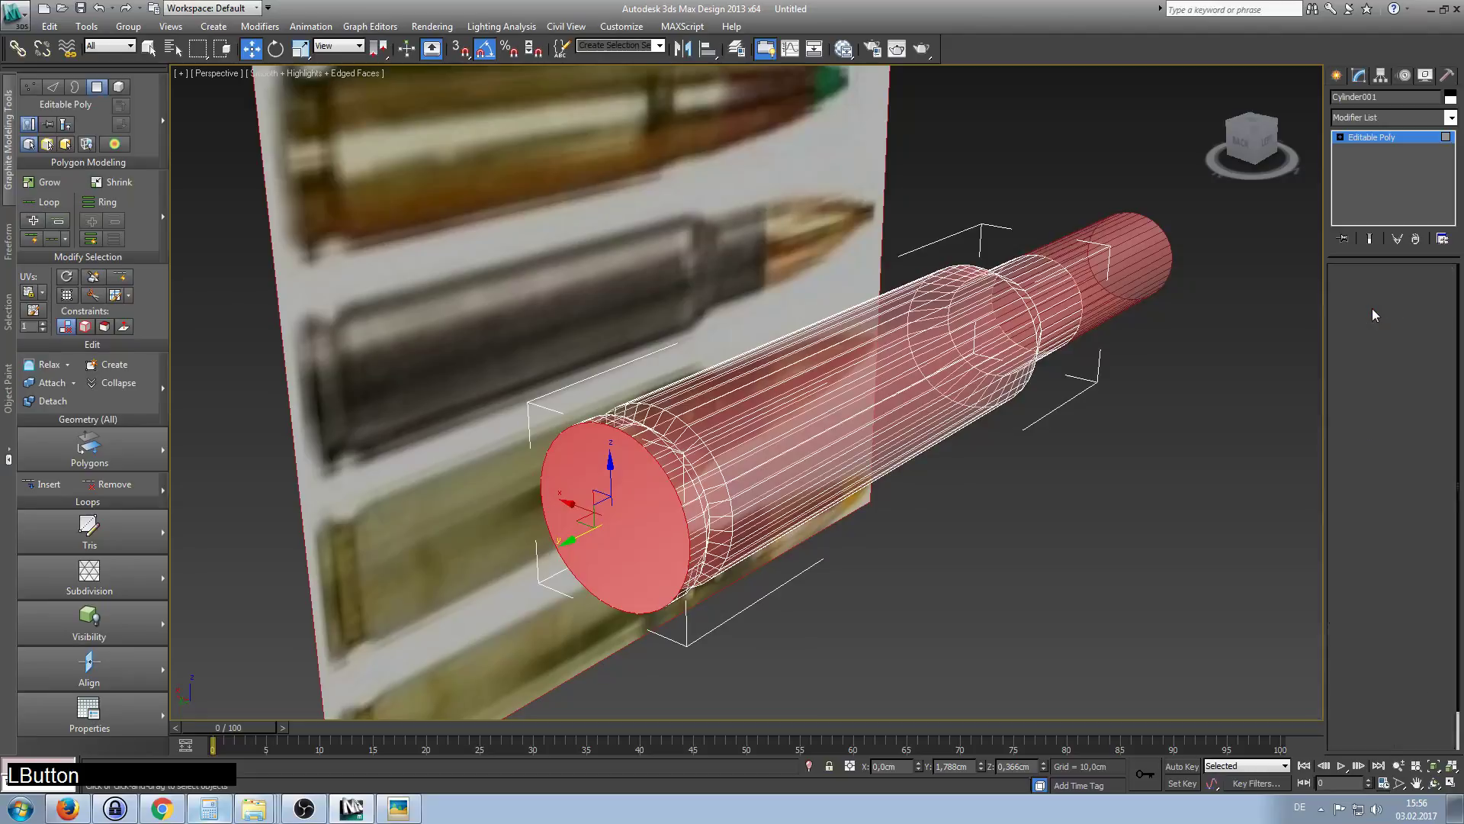
pyautogui.click(660, 467)
pyautogui.keyDown('alt'); pyautogui.moveTo(659, 466); pyautogui.dragTo(774, 408, button='middle'); pyautogui.keyUp('alt')
pyautogui.scroll(-5, 796, 454)
pyautogui.keyDown('alt'); pyautogui.moveTo(692, 343); pyautogui.dragTo(710, 267, button='middle'); pyautogui.keyUp('alt')
pyautogui.keyDown('ctrl'); pyautogui.click(679, 240); pyautogui.keyUp('ctrl')
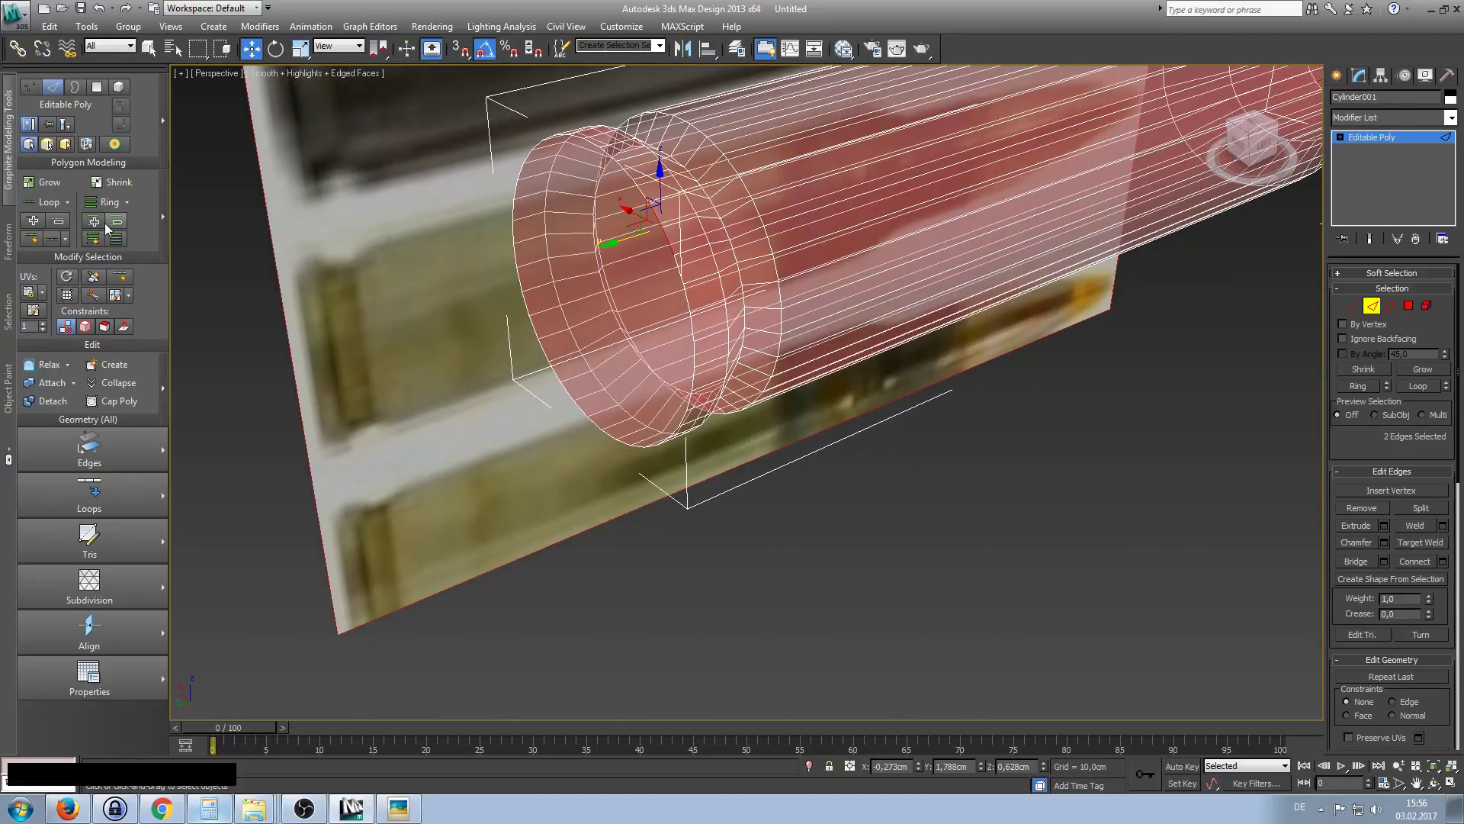
pyautogui.click(46, 203)
# Delete the flat cap polygon closing the rear end of the case.
pyautogui.click(1408, 305)
pyautogui.click(583, 290)
pyautogui.click(954, 568)
pyautogui.click(639, 313)
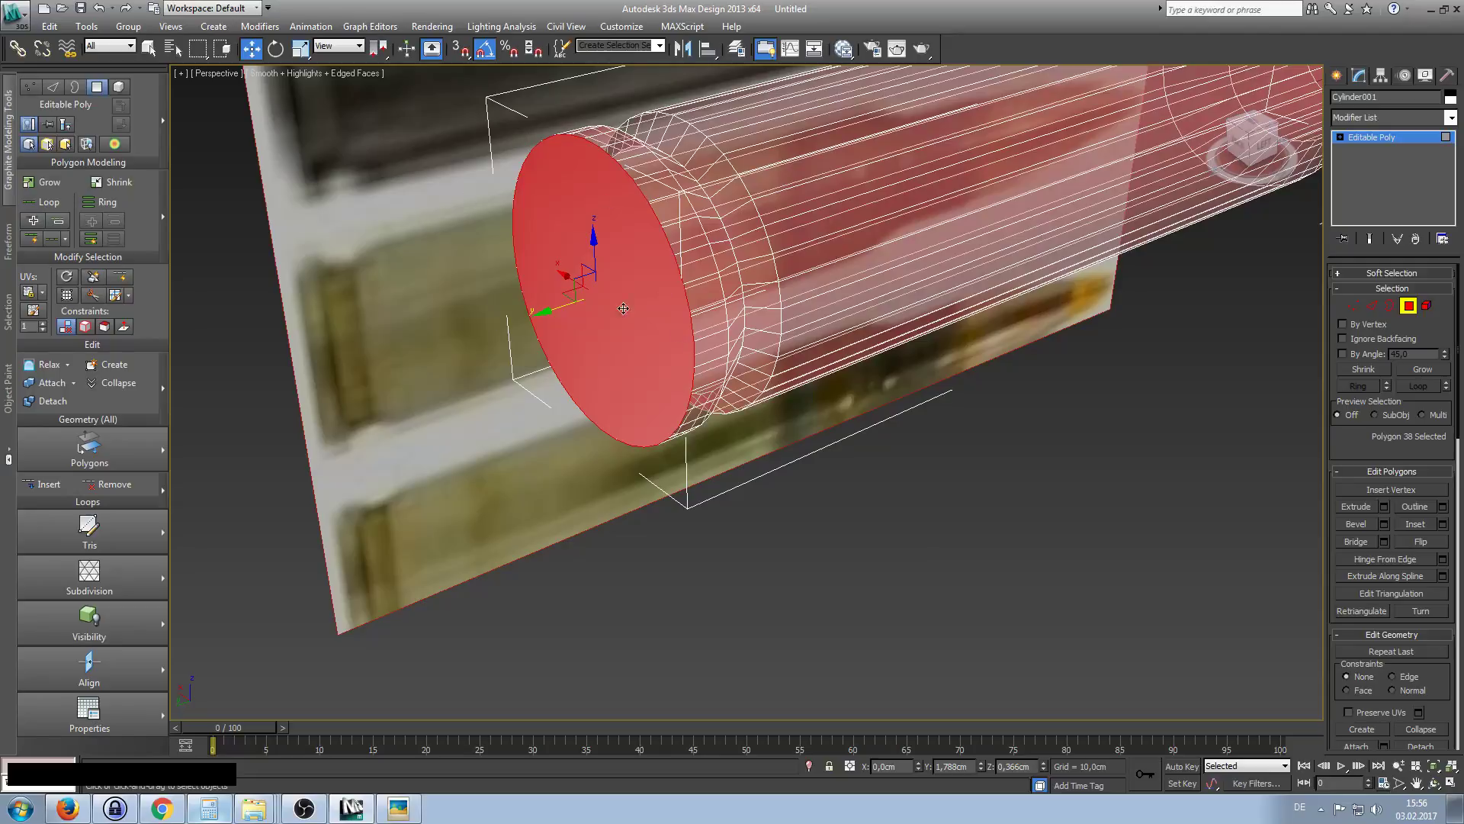
pyautogui.press('Delete')
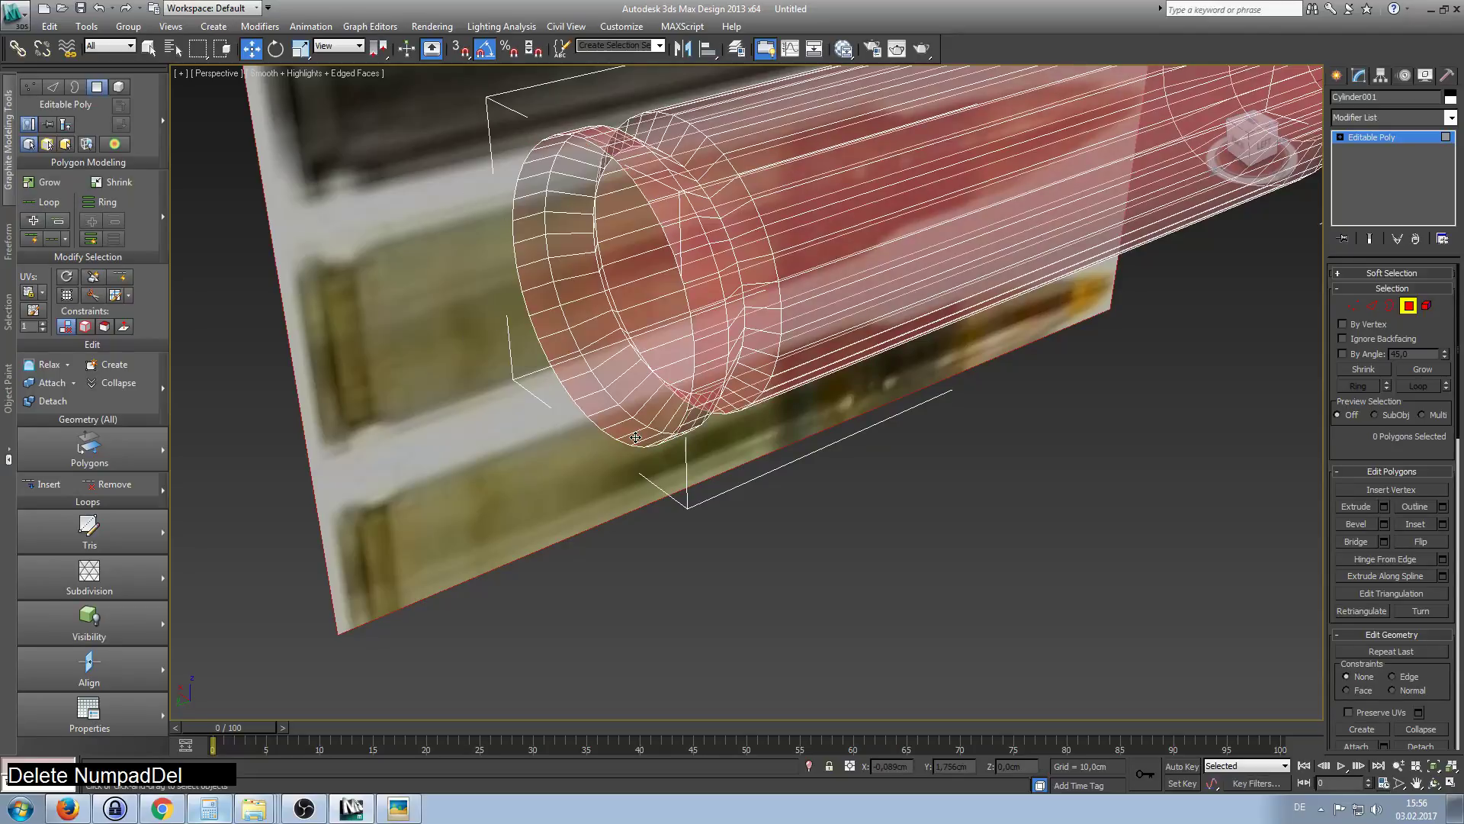
# Select the full border edge loop around the open rear end of the case.
pyautogui.click(1372, 306)
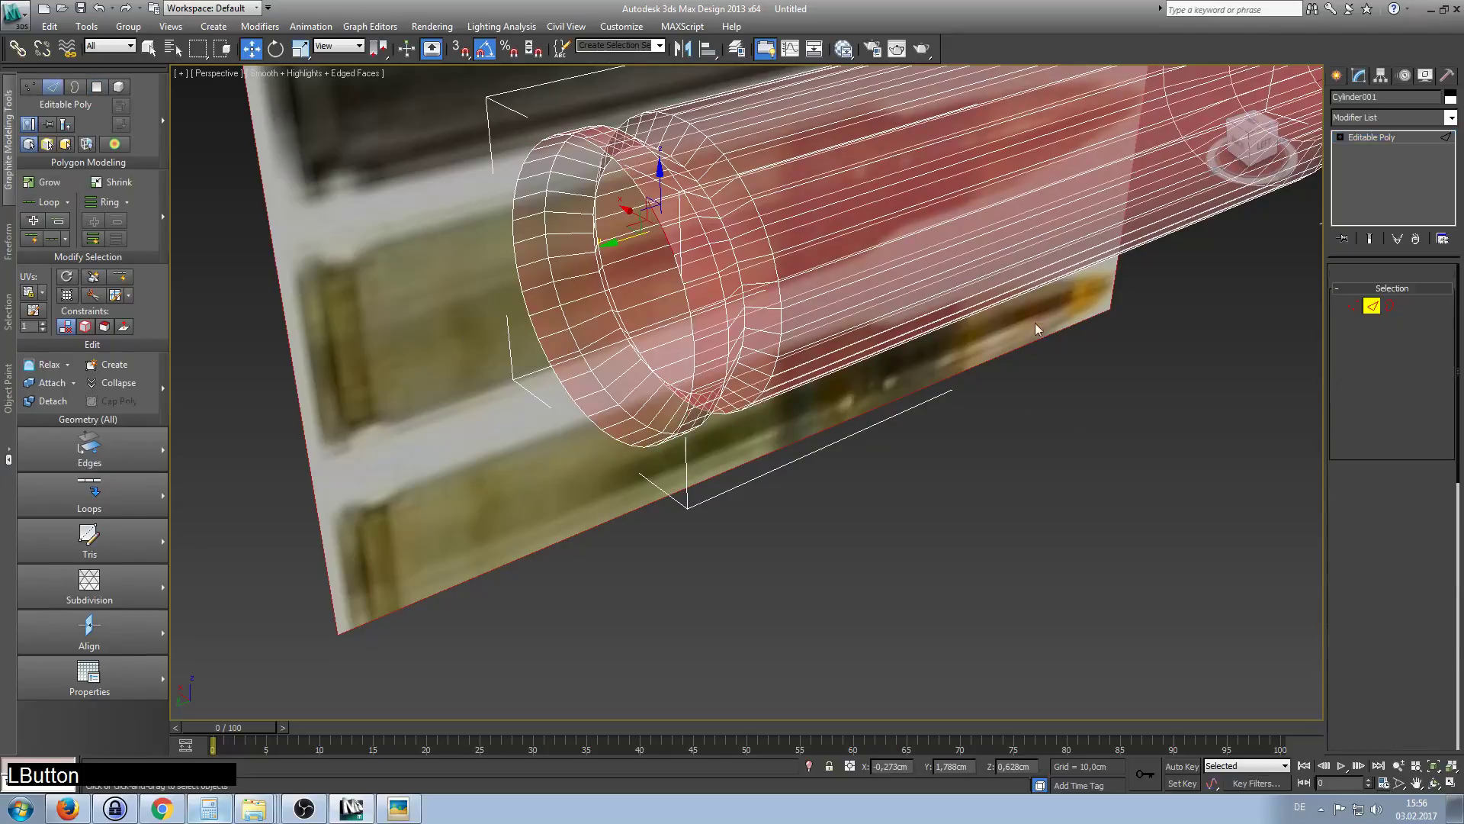
pyautogui.click(49, 203)
pyautogui.keyDown('alt'); pyautogui.moveTo(629, 344); pyautogui.dragTo(684, 353, button='middle'); pyautogui.keyUp('alt')
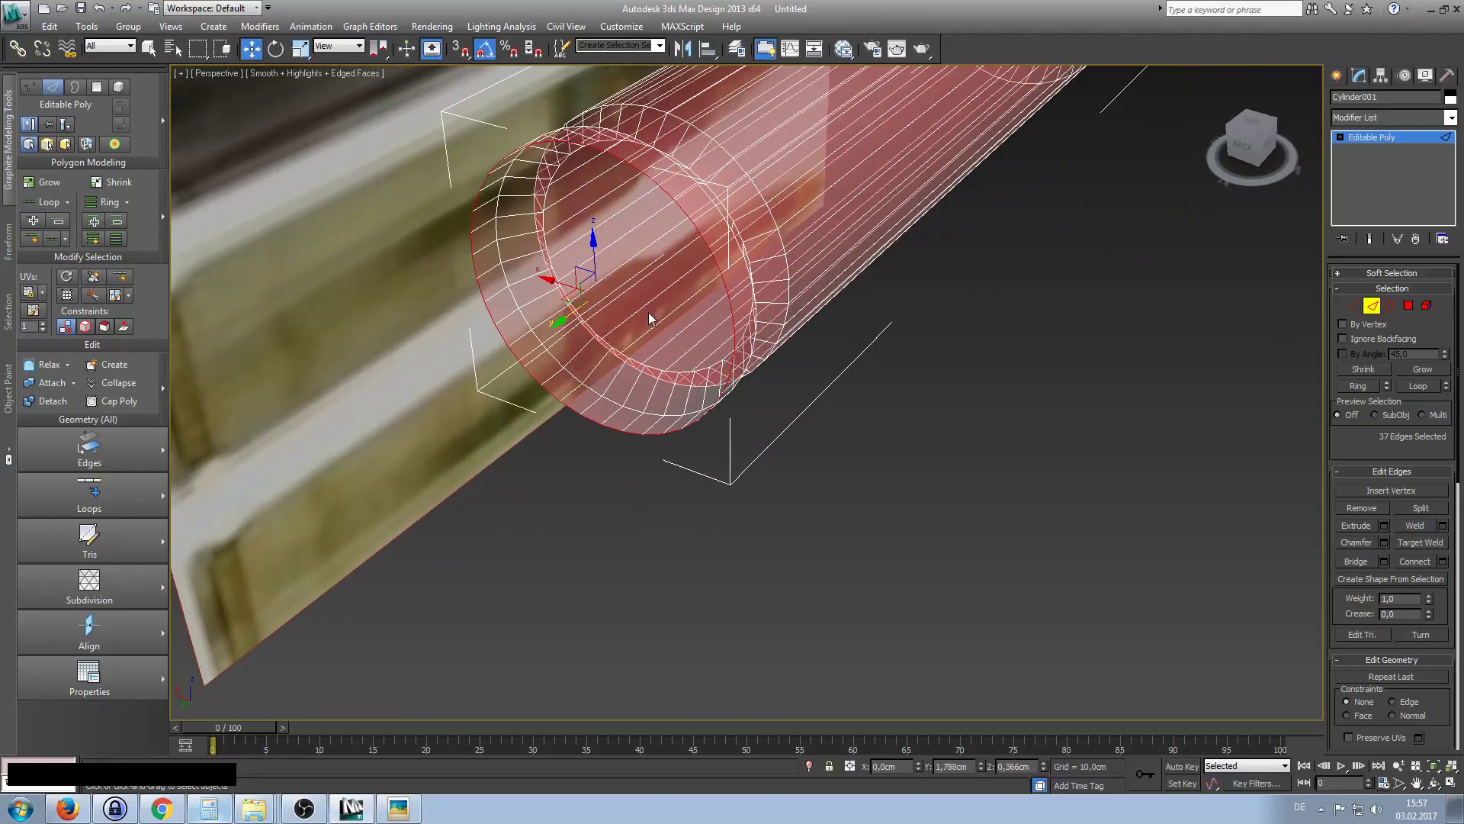
# Try to extend the rear border edges inward as a scaled copy, and undo it.
pyautogui.press('r')
pyautogui.keyDown('alt'); pyautogui.moveTo(674, 351); pyautogui.dragTo(708, 343, button='middle'); pyautogui.keyUp('alt')
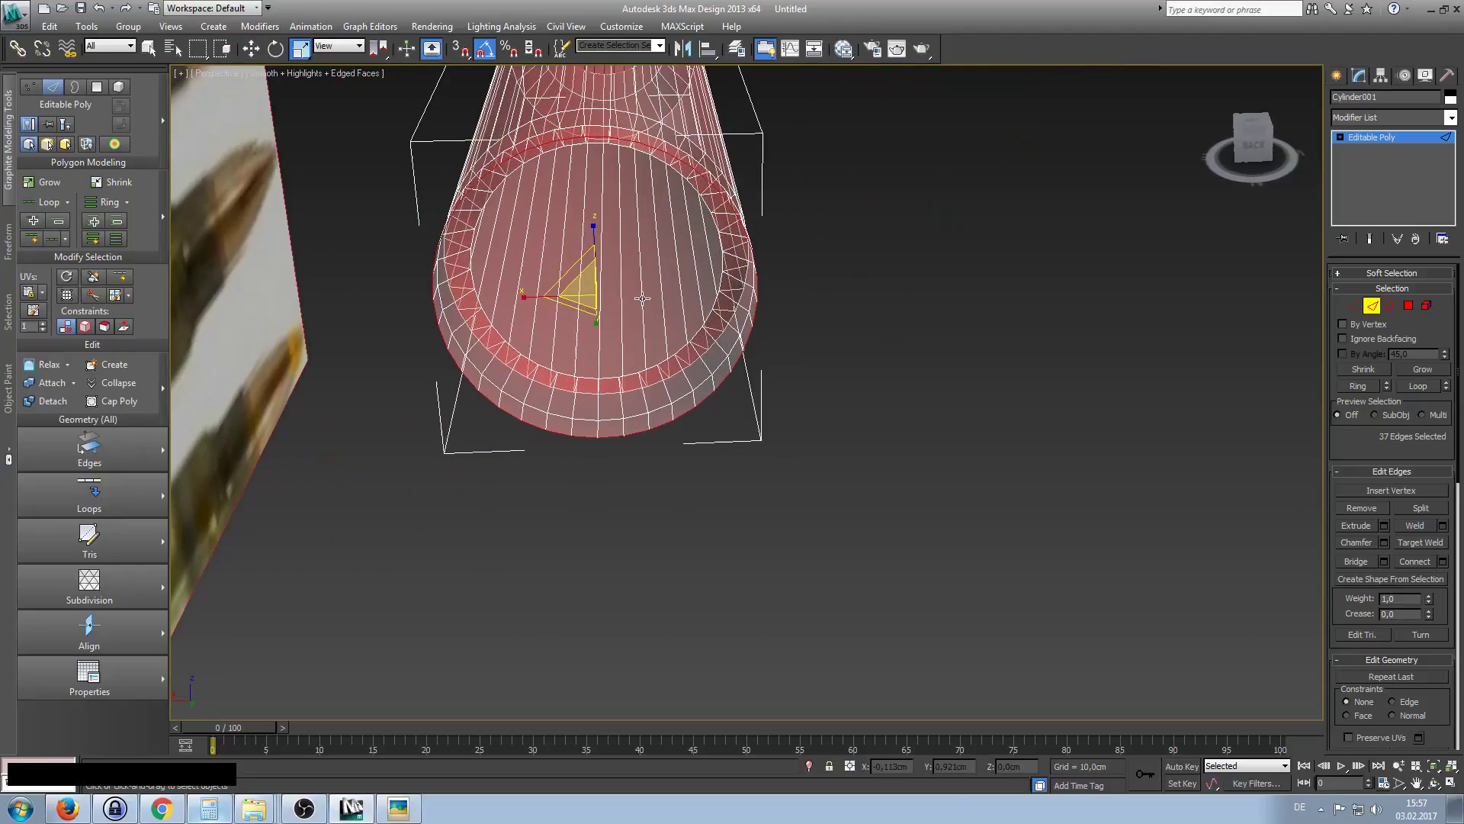
pyautogui.press('shift')
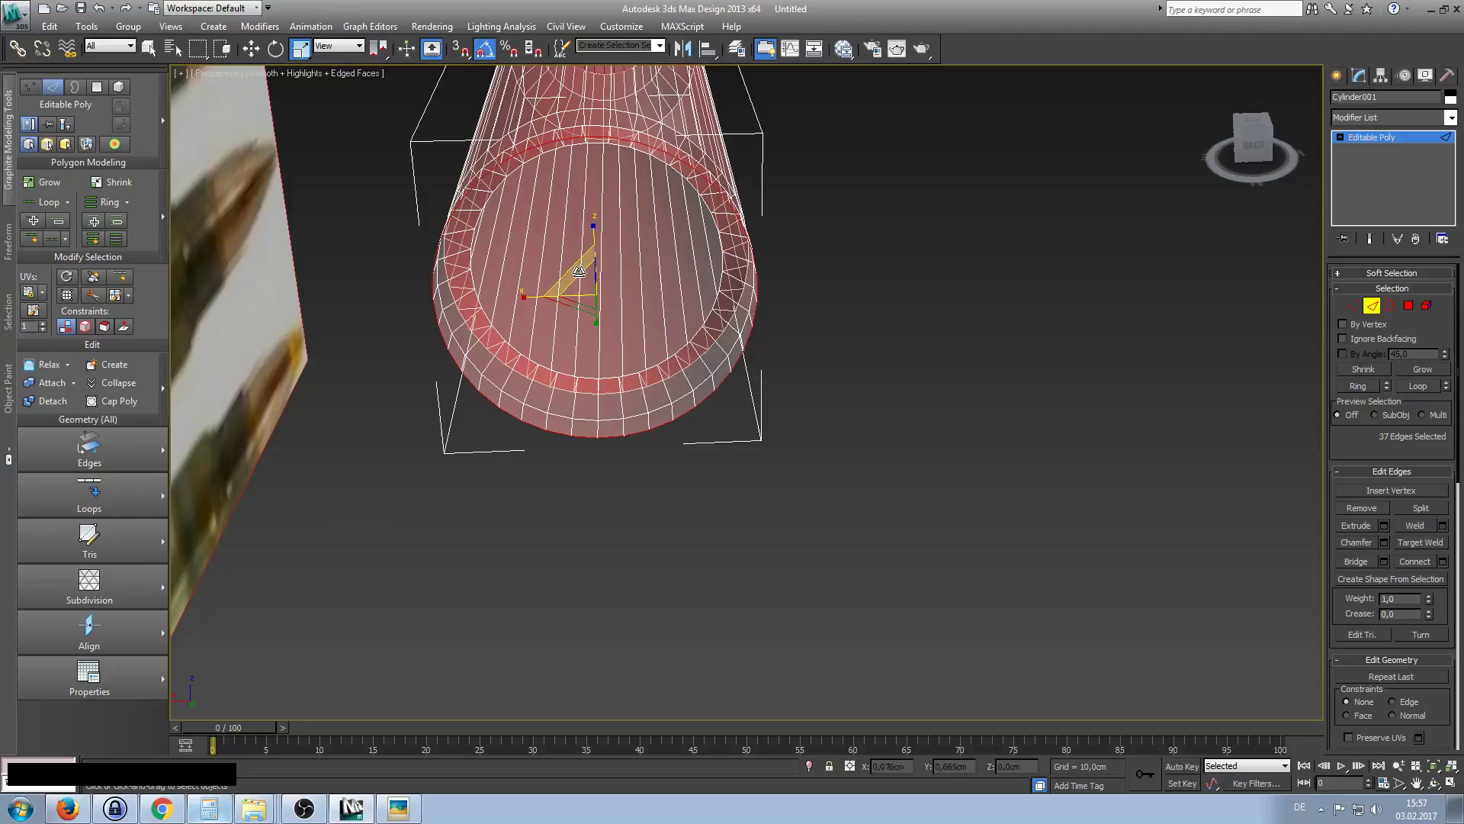
pyautogui.keyDown('shift'); pyautogui.moveTo(569, 276); pyautogui.dragTo(637, 309); pyautogui.keyUp('shift')
pyautogui.keyDown('alt'); pyautogui.moveTo(643, 310); pyautogui.dragTo(636, 348, button='middle'); pyautogui.keyUp('alt')
pyautogui.hotkey('ctrl', 'z')
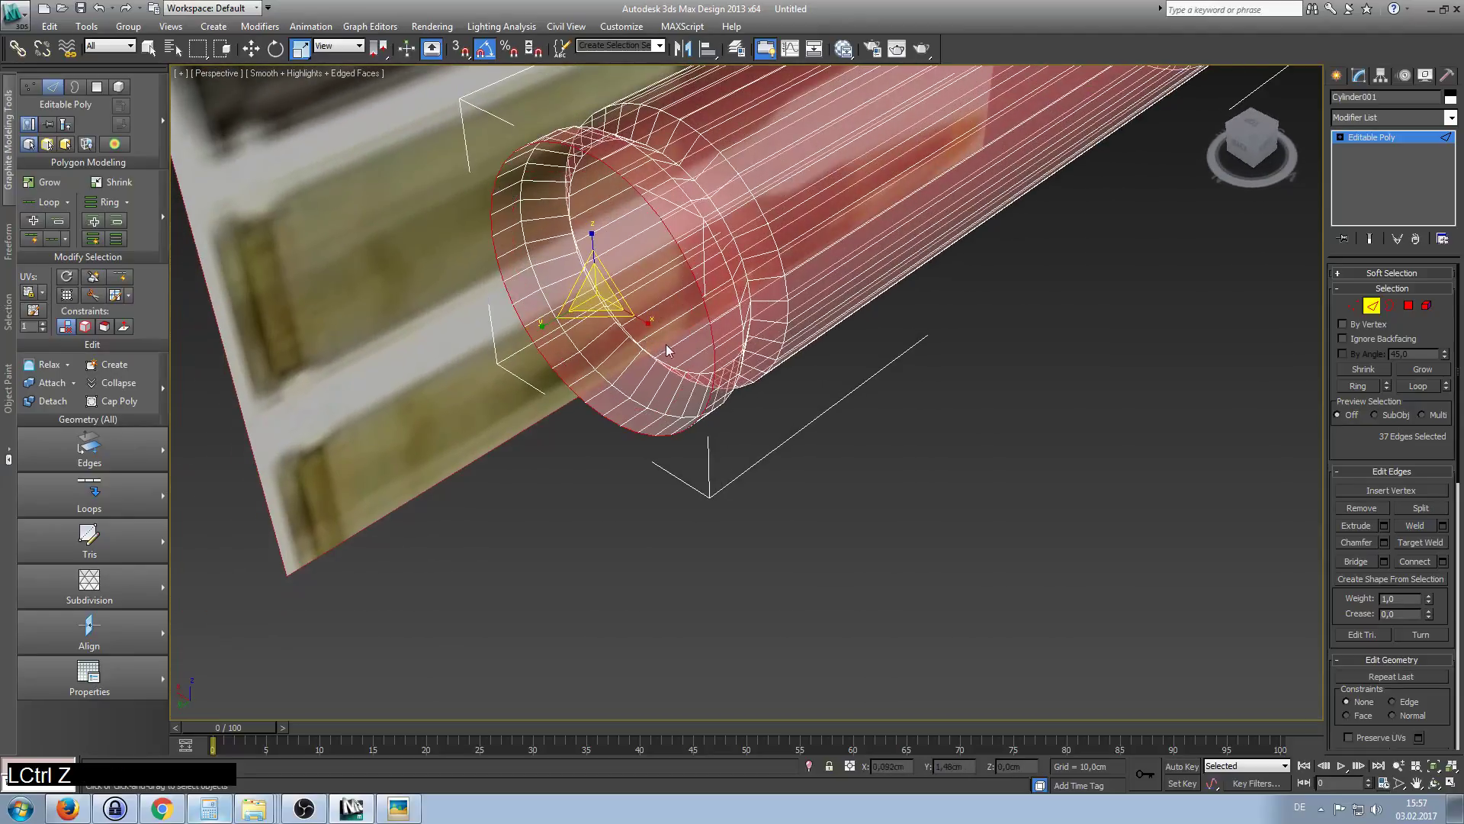
# Leave edge editing and set the case's visibility to 1 in its object properties.
pyautogui.rightClick(789, 290)
pyautogui.click(833, 319)
pyautogui.click(1372, 305)
pyautogui.rightClick(799, 202)
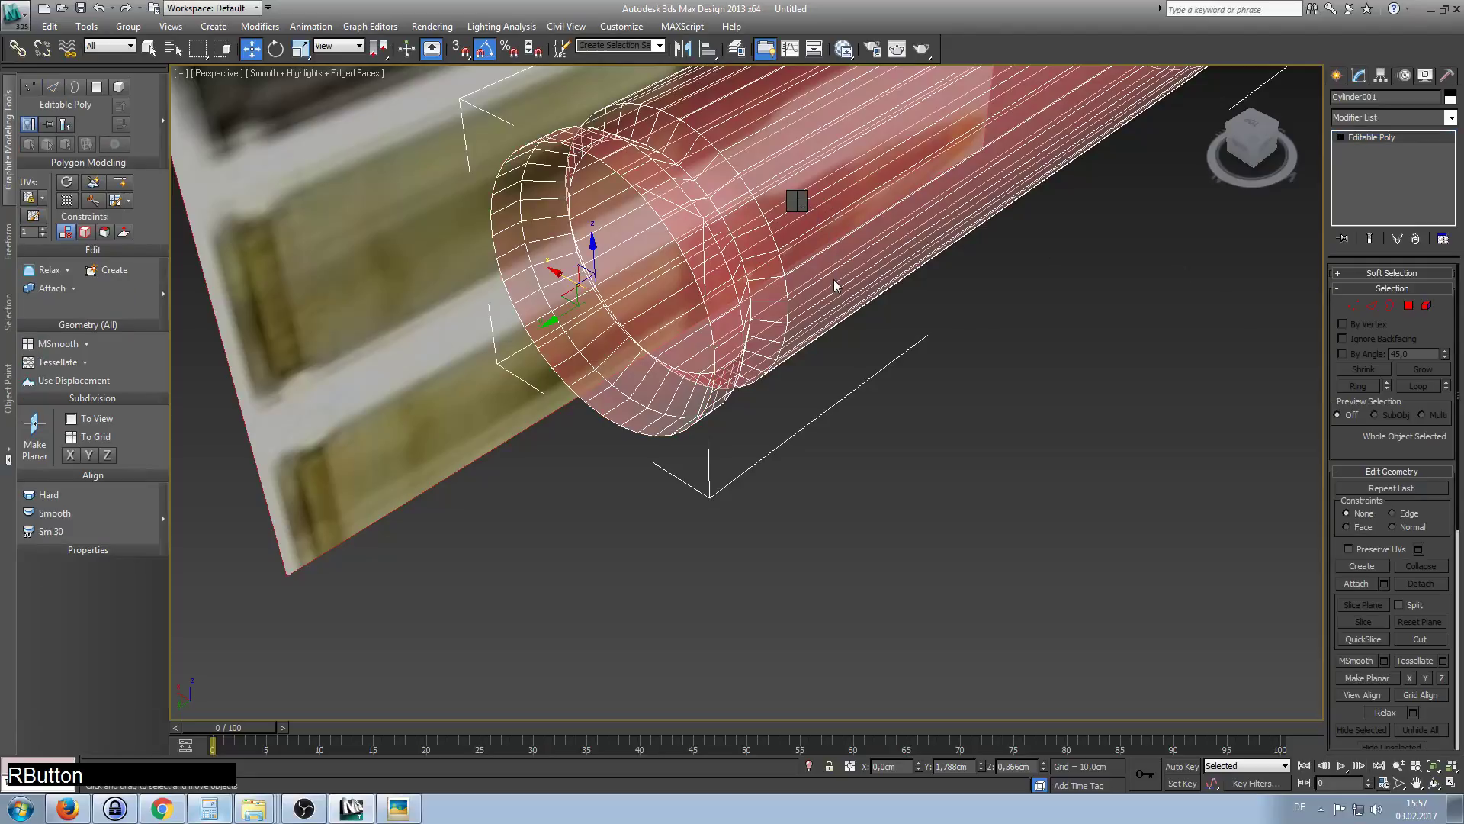
pyautogui.click(855, 297)
pyautogui.doubleClick(521, 364)
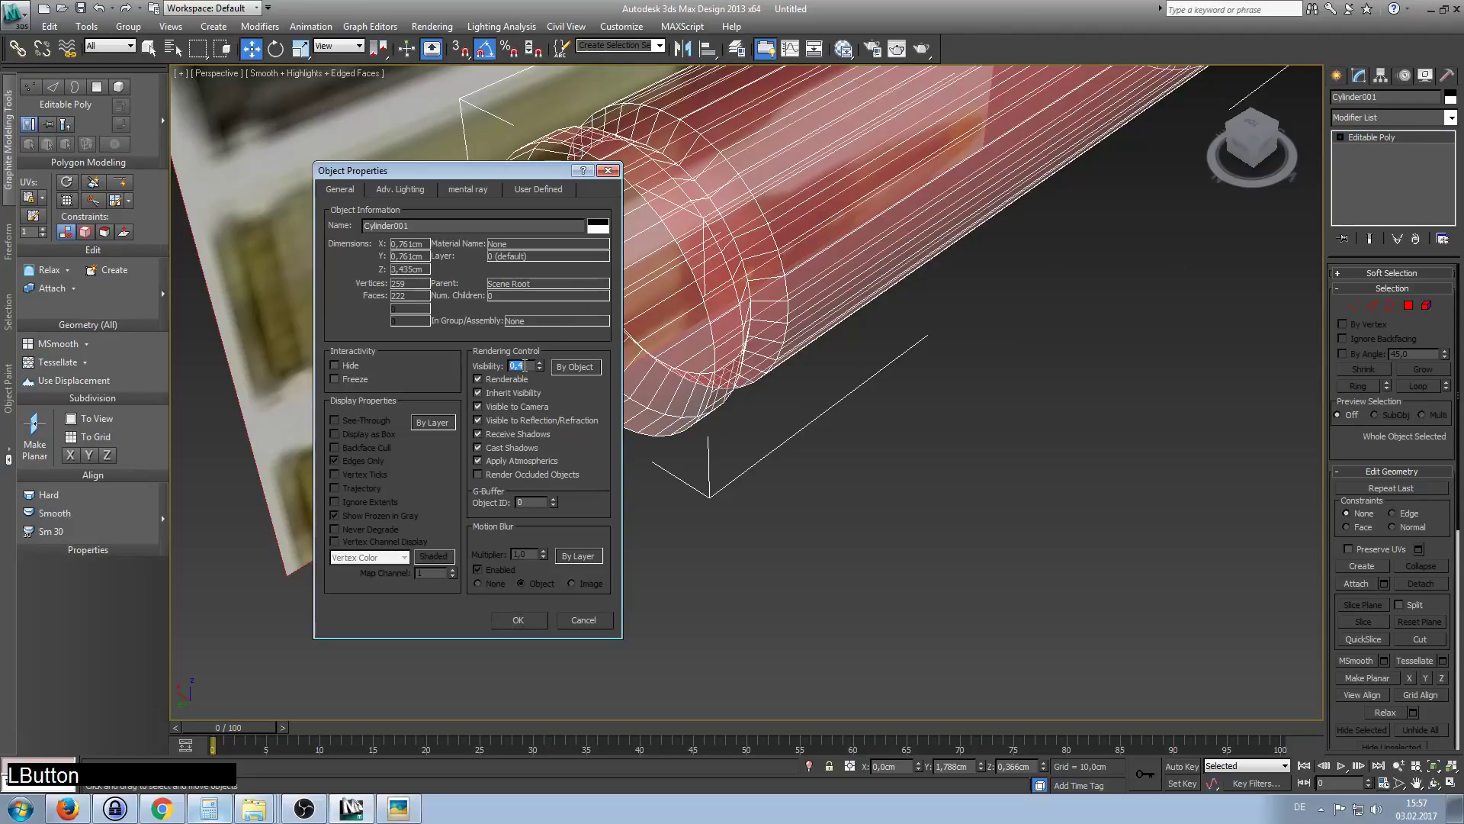
pyautogui.write('1')
pyautogui.click(526, 621)
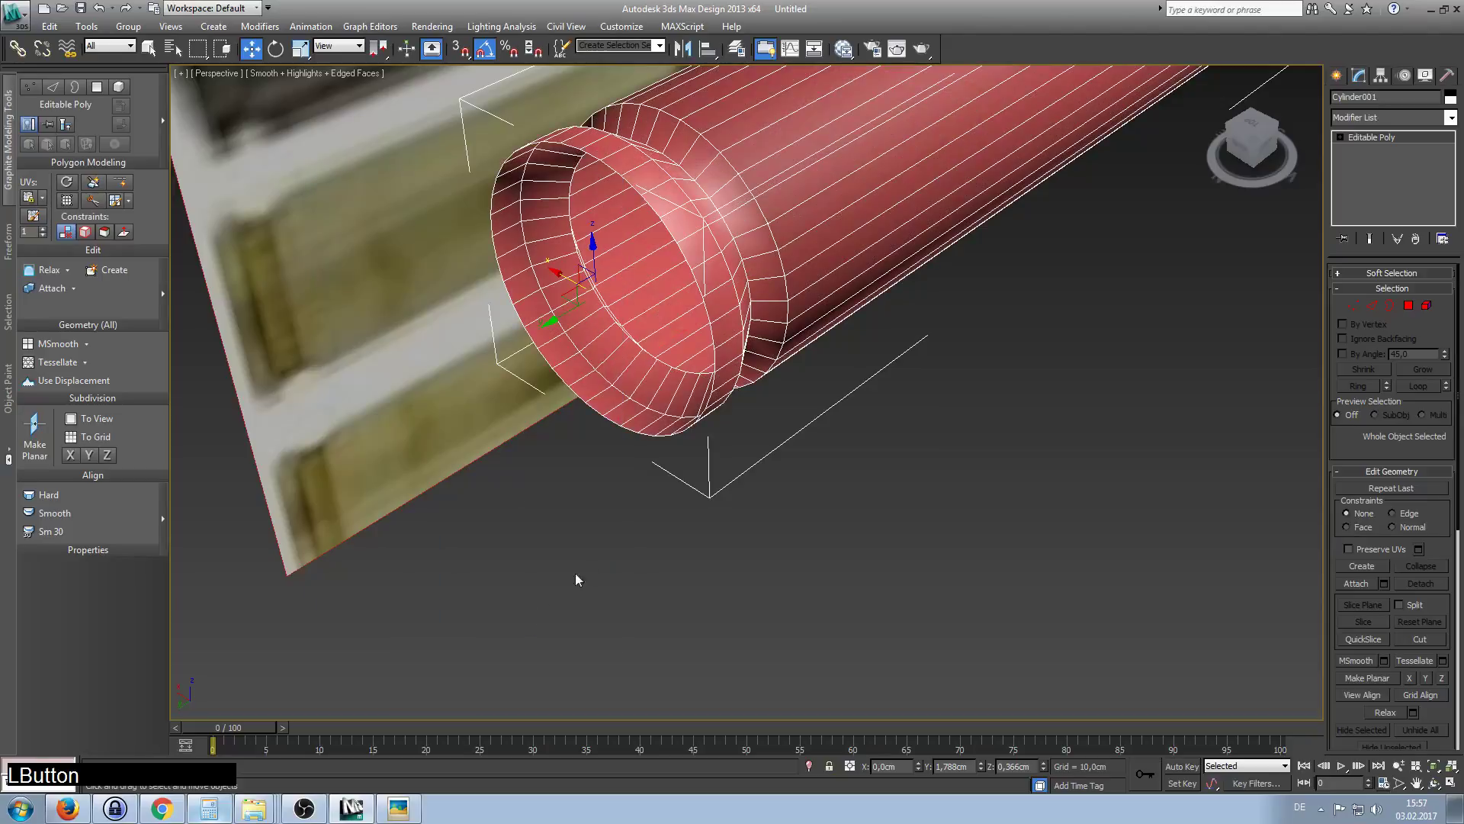
# Extend the selected rear border edges inward with a scaled copy to form a flat ring on the base.
pyautogui.keyDown('alt'); pyautogui.moveTo(708, 355); pyautogui.dragTo(606, 431, button='middle'); pyautogui.keyUp('alt')
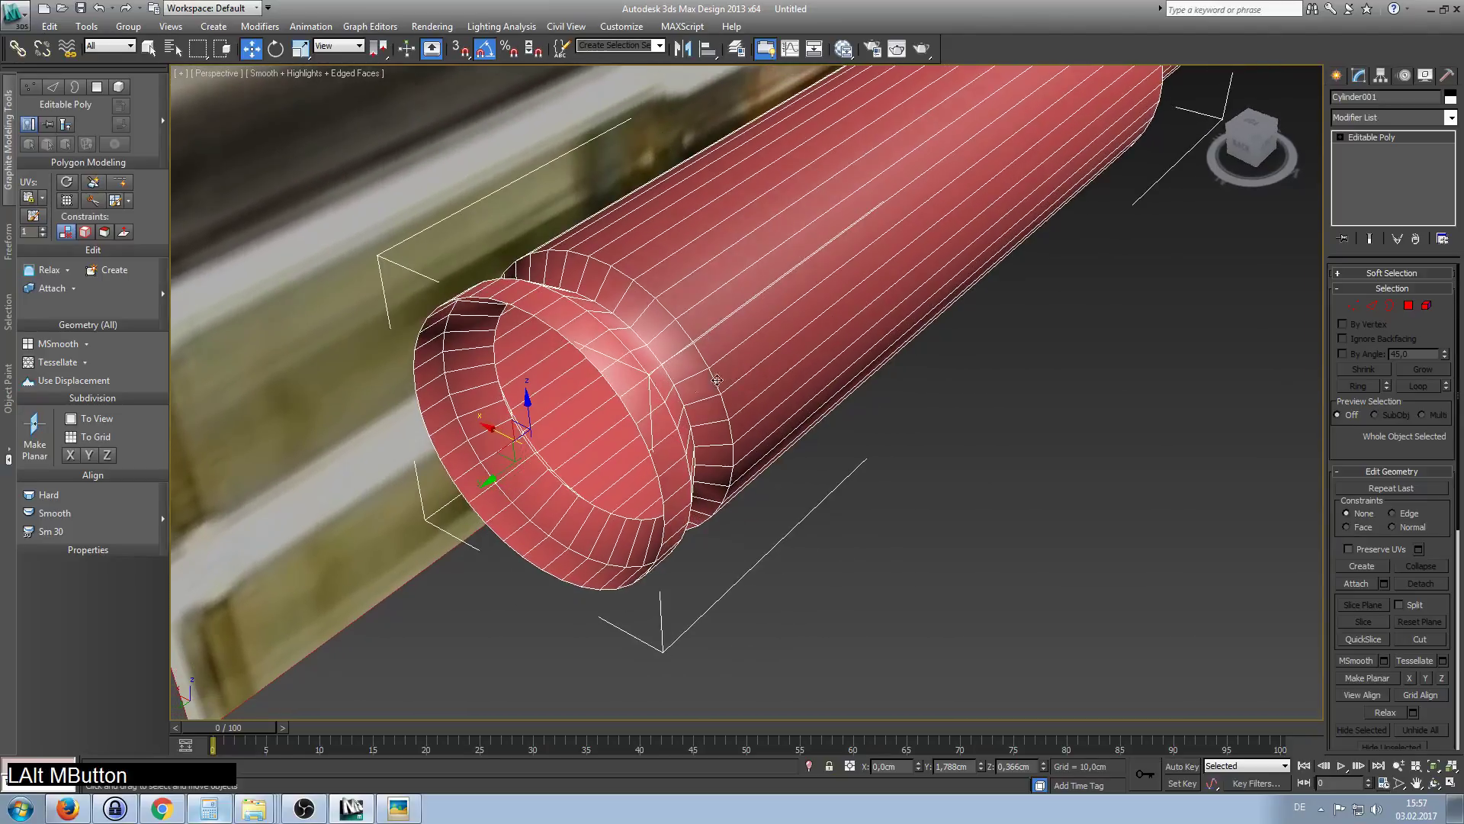
pyautogui.click(1372, 306)
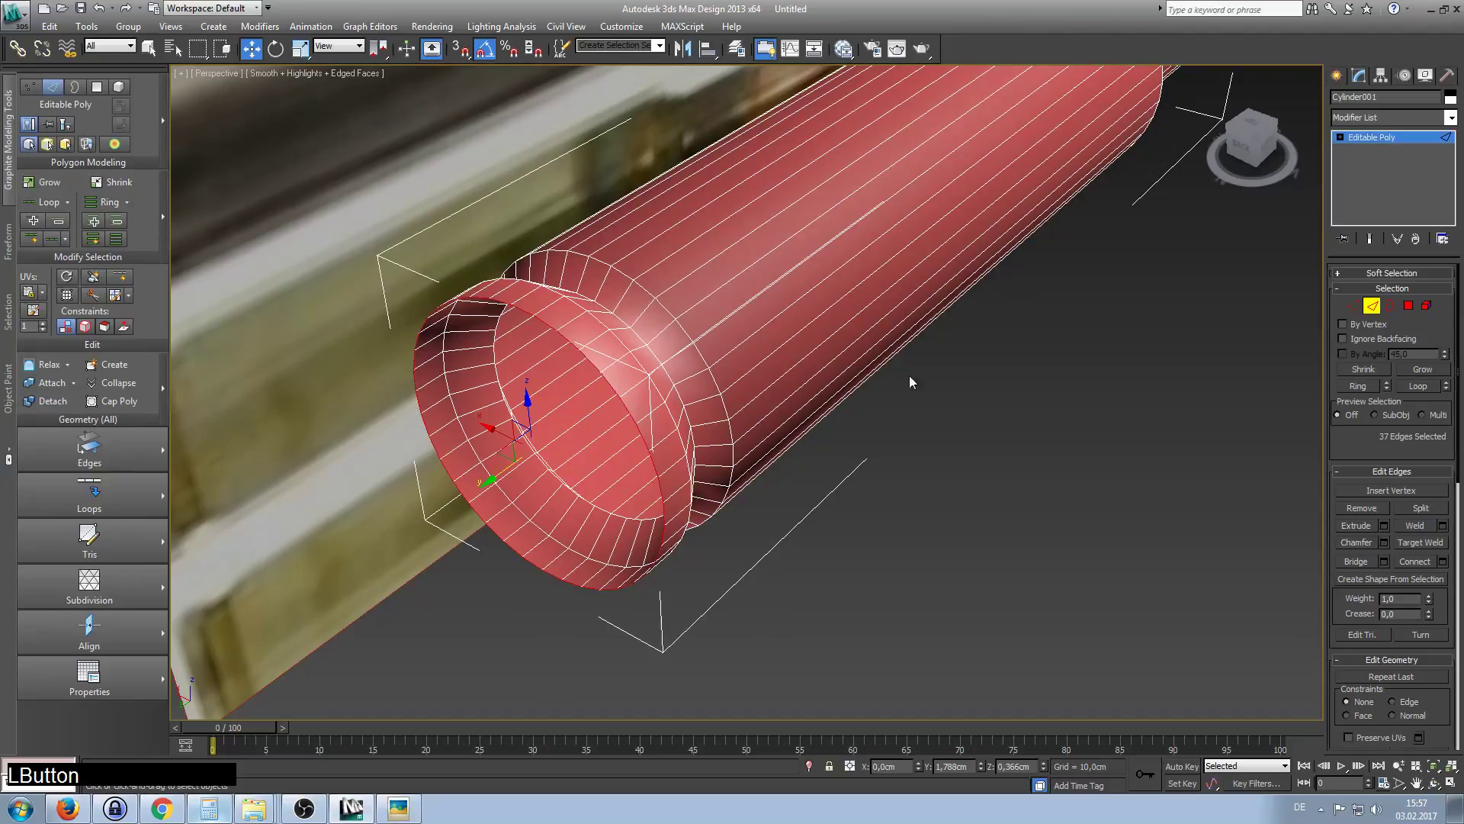
pyautogui.rightClick(605, 434)
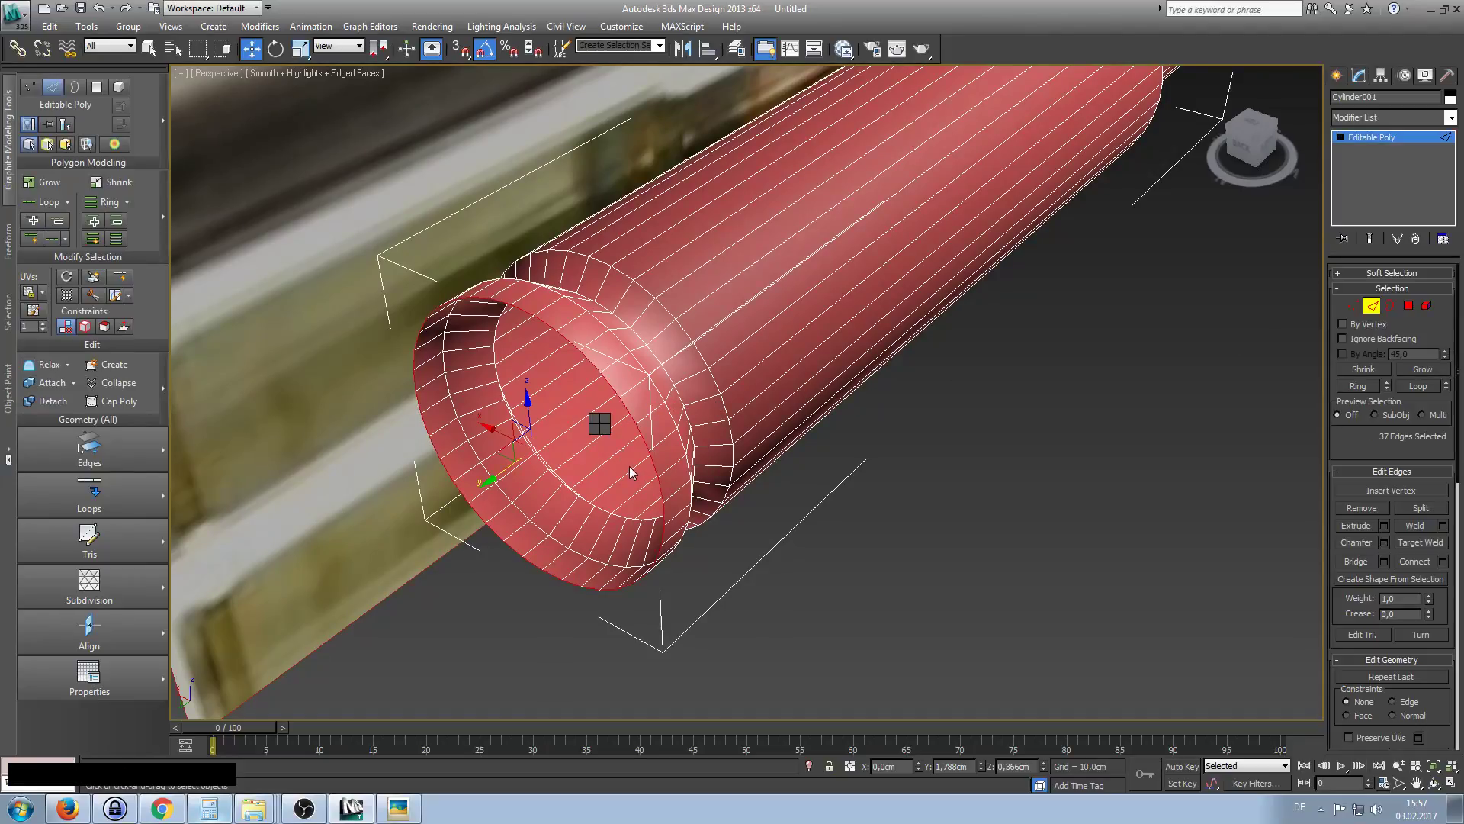
pyautogui.press('r')
pyautogui.keyDown('alt'); pyautogui.moveTo(630, 465); pyautogui.dragTo(577, 470, button='middle'); pyautogui.keyUp('alt')
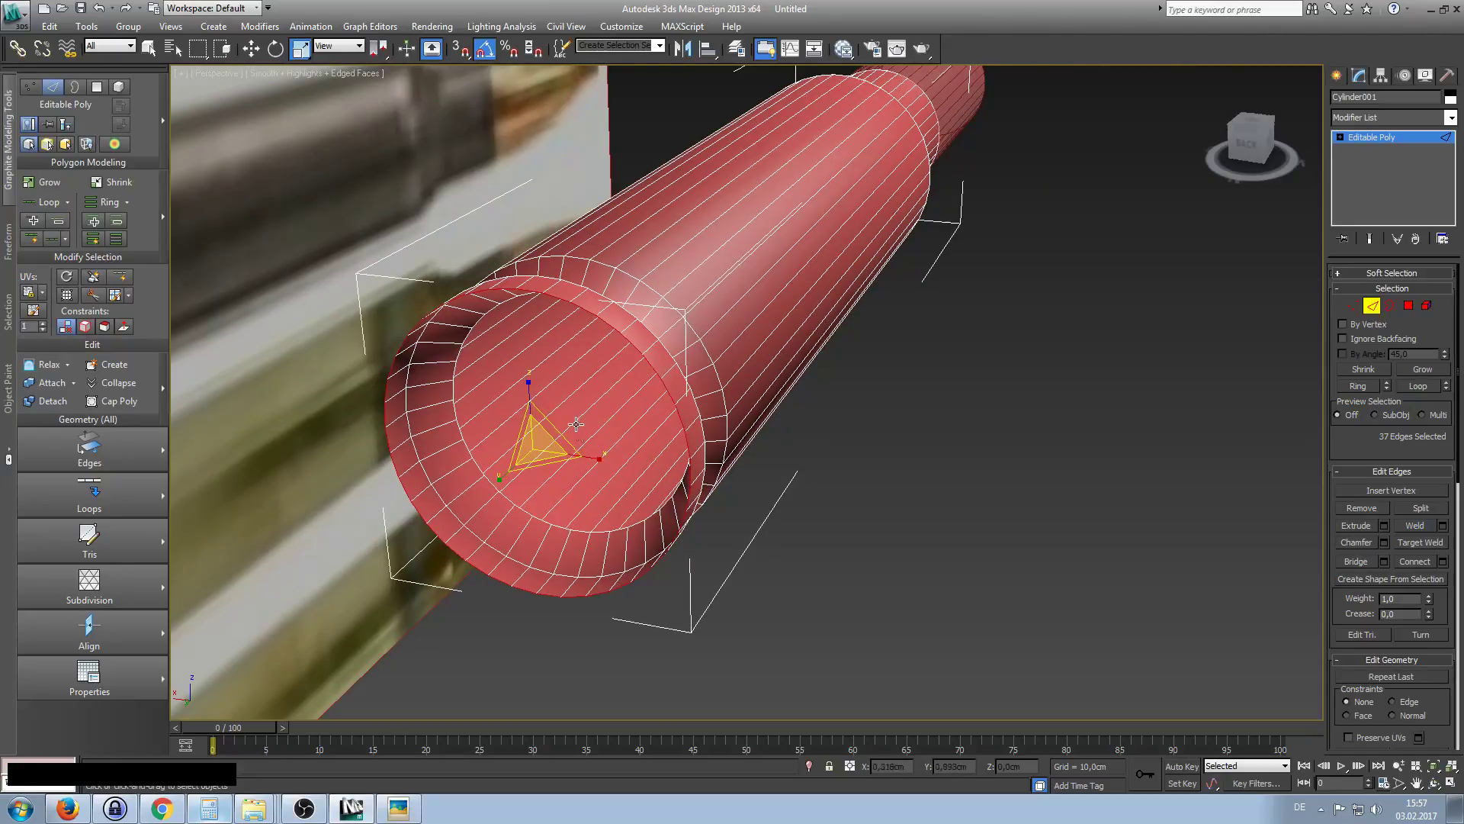
pyautogui.keyDown('shift'); pyautogui.moveTo(550, 435); pyautogui.dragTo(540, 439); pyautogui.keyUp('shift')
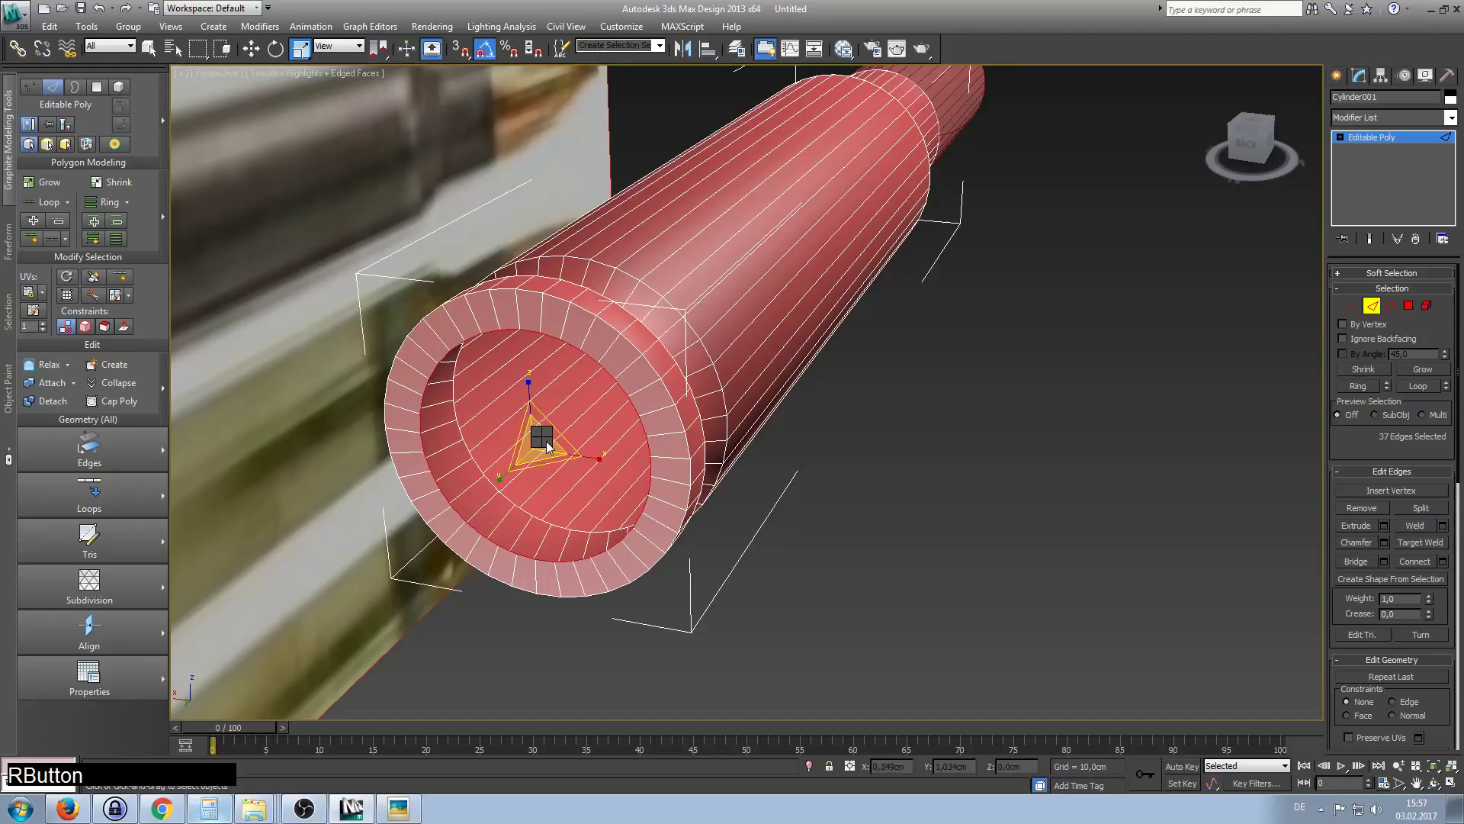
# Try to extend the ring's inner border edges rearward out of the base, and undo the extension.
pyautogui.press('w')
pyautogui.keyDown('alt'); pyautogui.moveTo(575, 462); pyautogui.dragTo(500, 464, button='middle'); pyautogui.keyUp('alt')
pyautogui.keyDown('shift'); pyautogui.moveTo(496, 464); pyautogui.dragTo(495, 379); pyautogui.keyUp('shift')
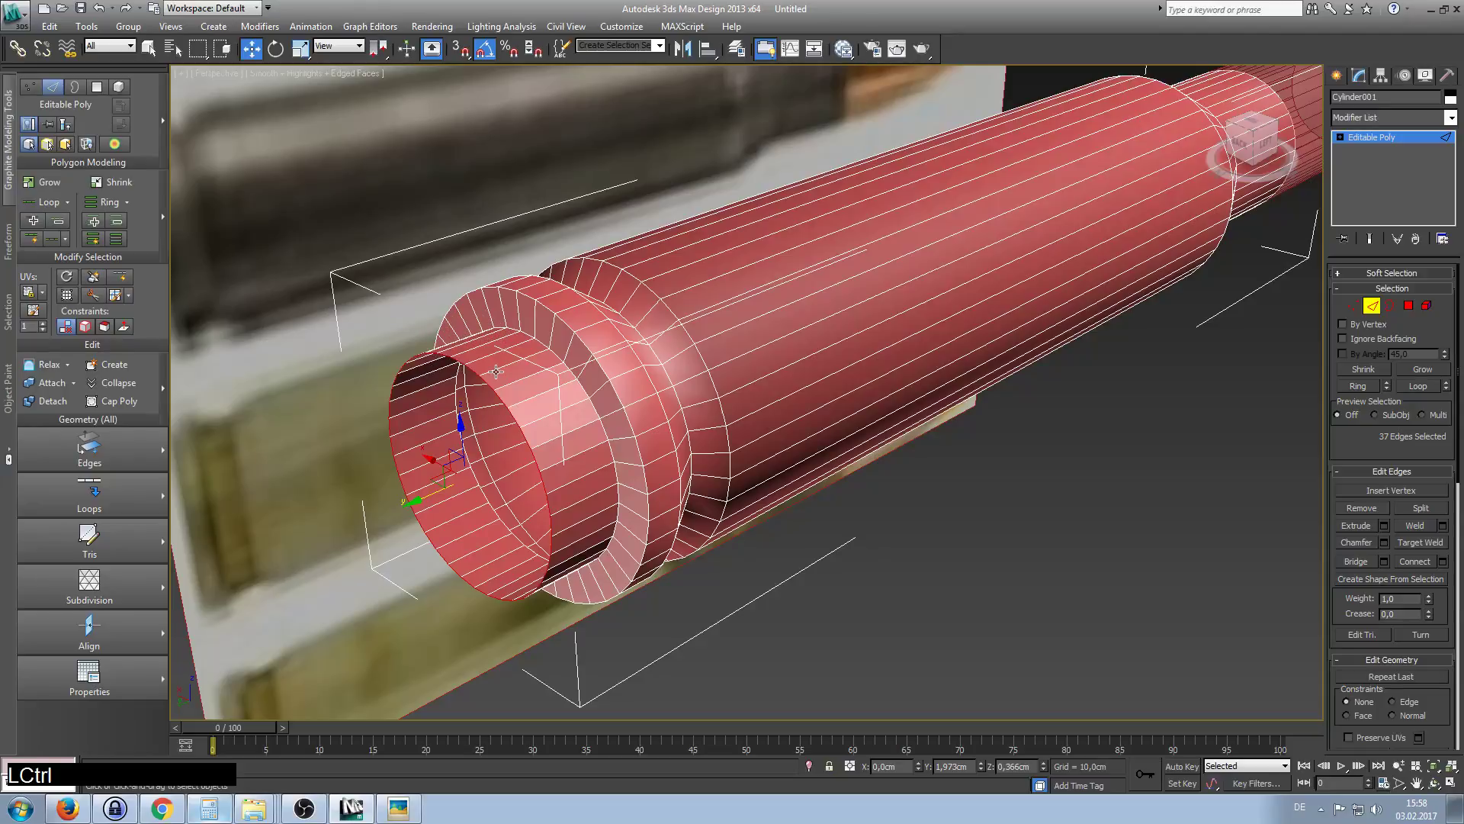
pyautogui.hotkey('ctrl', 'z')
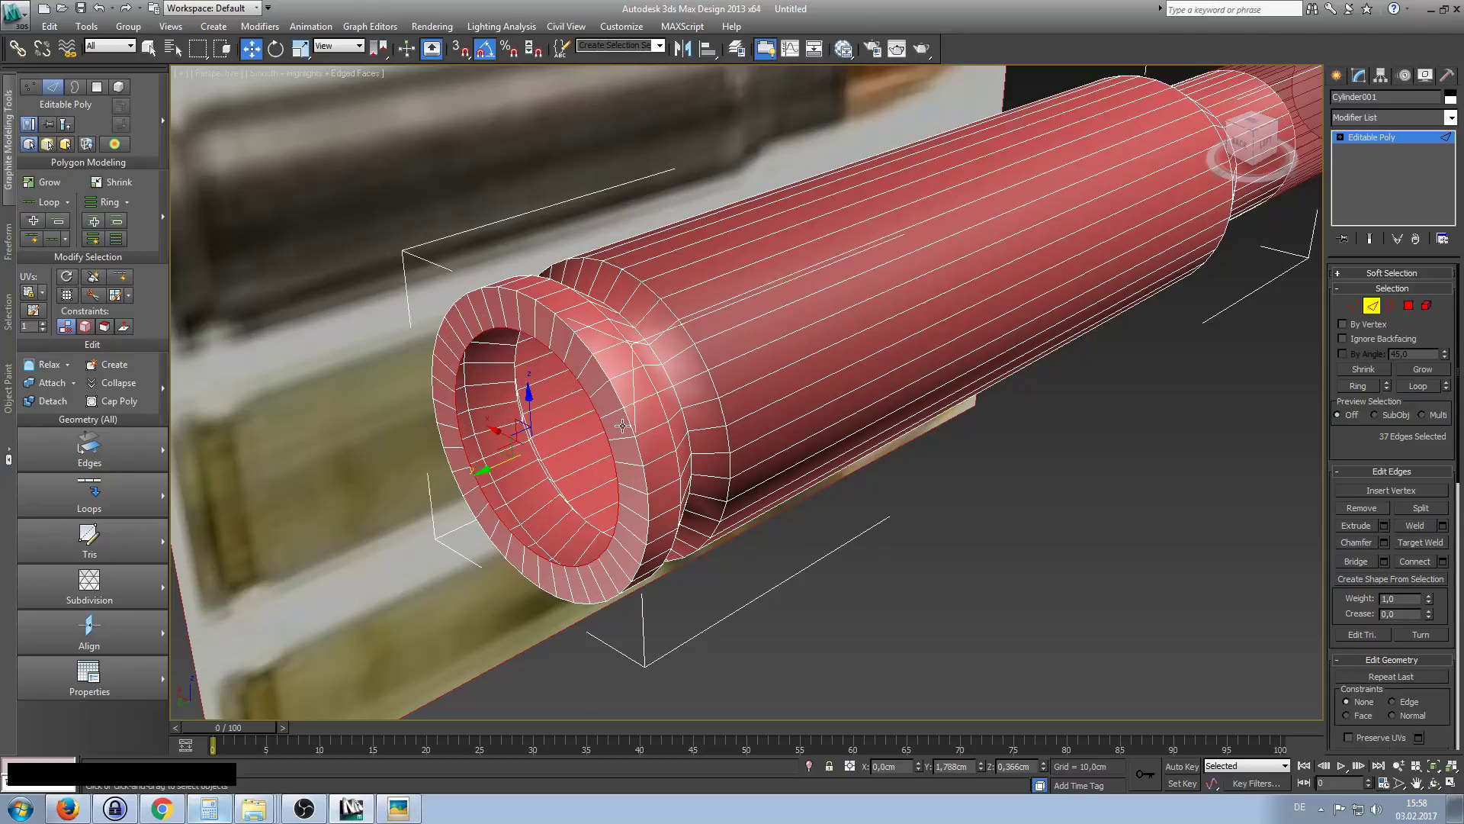
# Scale the inner border edges up slightly to narrow the flat ring on the base.
pyautogui.keyDown('alt'); pyautogui.moveTo(623, 436); pyautogui.dragTo(575, 363, button='middle'); pyautogui.keyUp('alt')
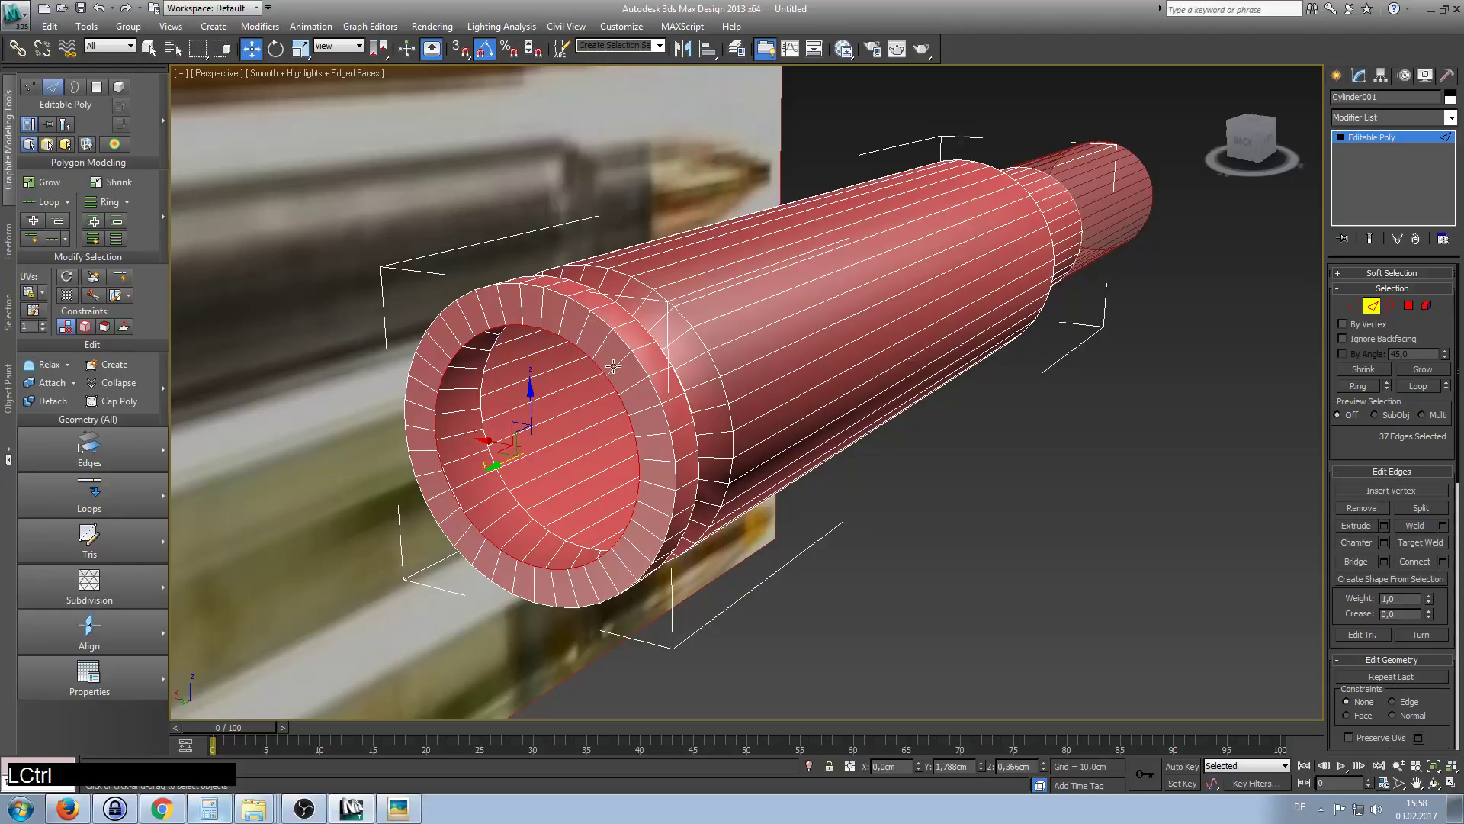
pyautogui.keyDown('ctrl'); pyautogui.rightClick(587, 395); pyautogui.keyUp('ctrl')
pyautogui.click(611, 432)
pyautogui.moveTo(551, 436); pyautogui.dragTo(557, 430)
pyautogui.keyDown('alt'); pyautogui.moveTo(668, 444); pyautogui.dragTo(663, 437, button='middle'); pyautogui.keyUp('alt')
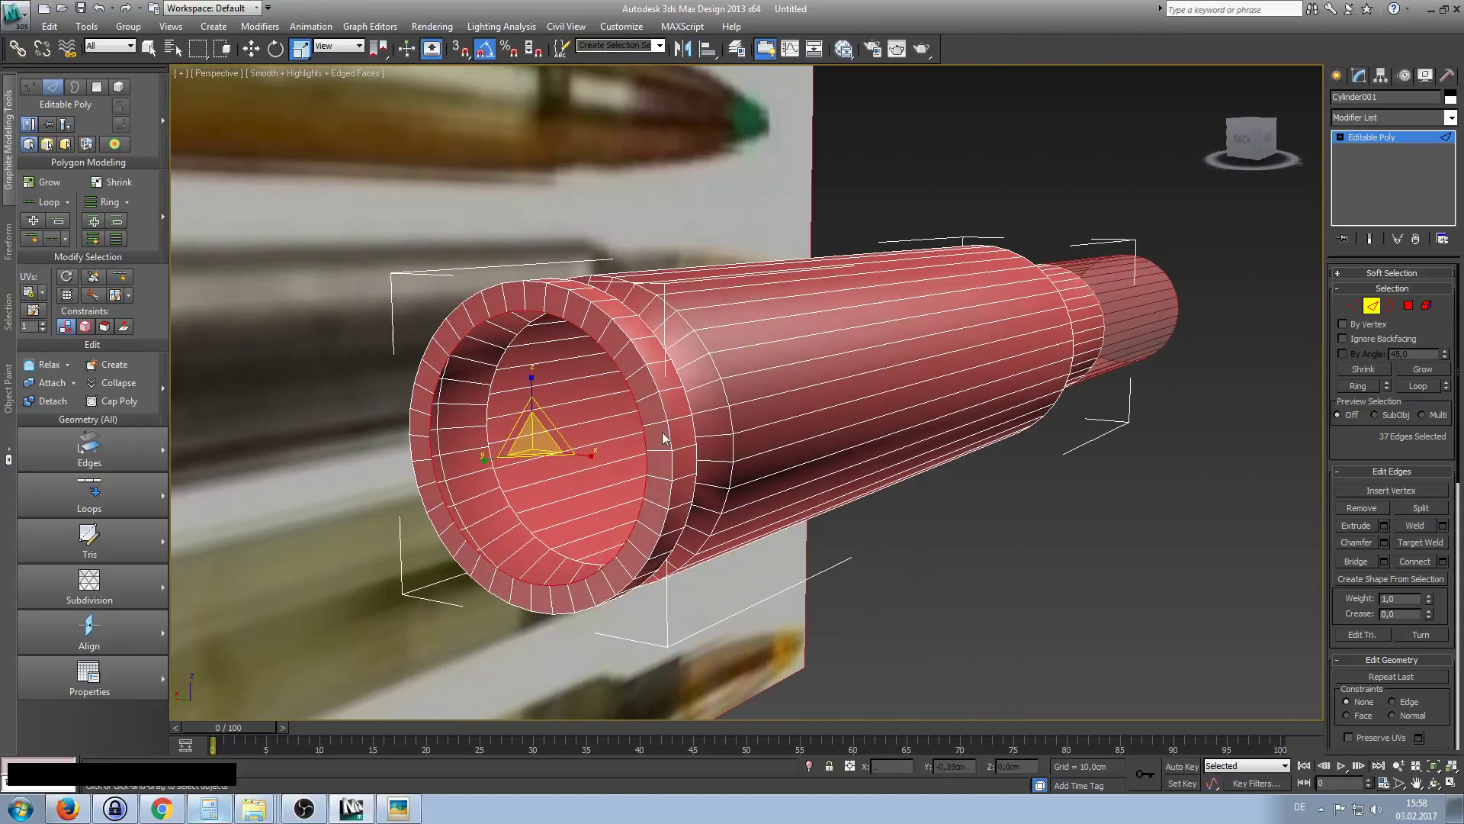
# Extend the inner border toward the base's centre with successive scaled copies, leaving closely spaced rings and a small central hole.
pyautogui.rightClick(597, 441)
pyautogui.click(615, 468)
pyautogui.keyDown('alt'); pyautogui.moveTo(616, 473); pyautogui.dragTo(591, 449, button='middle'); pyautogui.keyUp('alt')
pyautogui.keyDown('shift'); pyautogui.moveTo(561, 429); pyautogui.dragTo(427, 461); pyautogui.keyUp('shift')
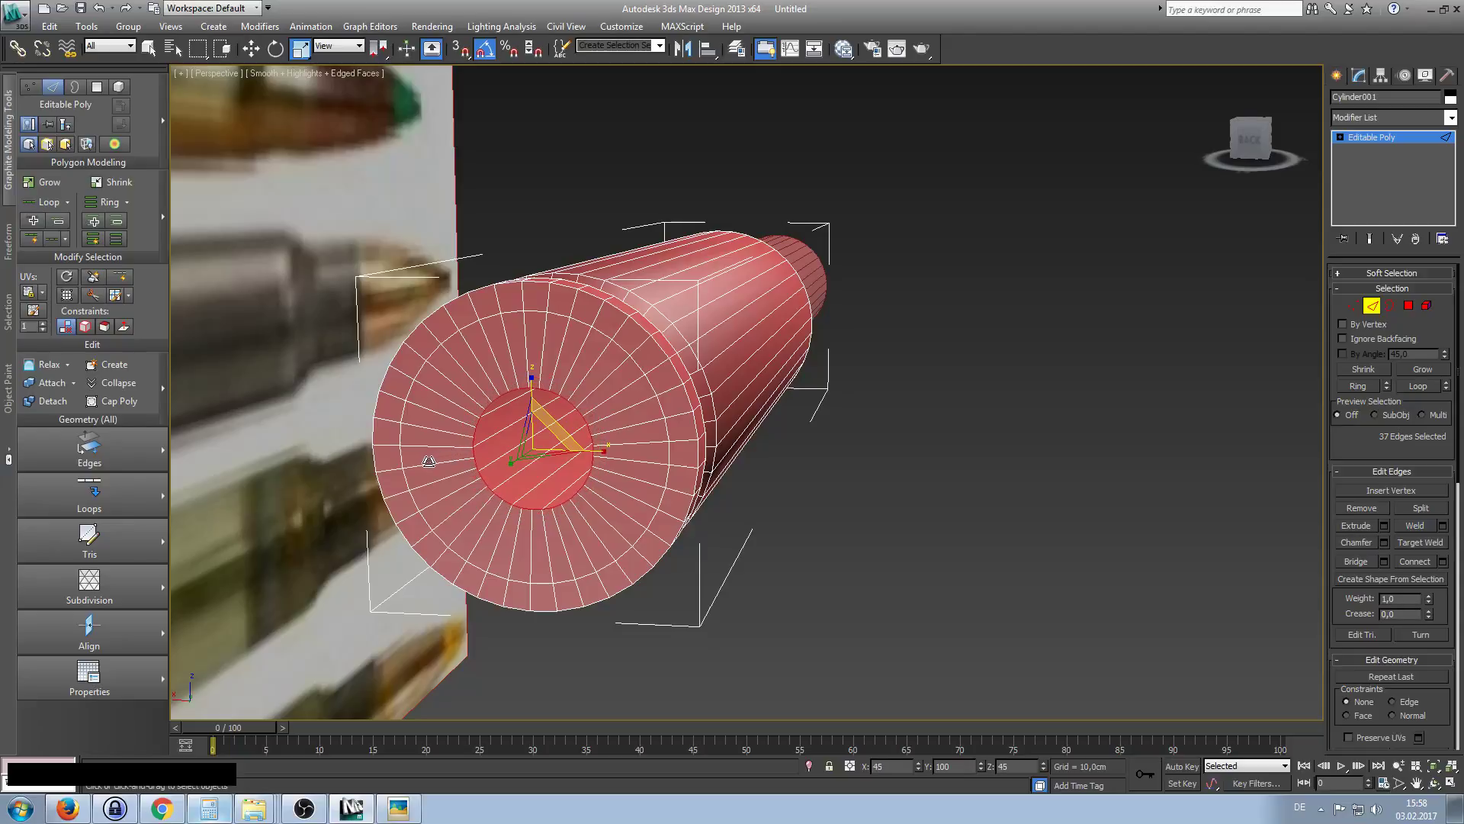
pyautogui.keyDown('shift'); pyautogui.moveTo(560, 440); pyautogui.dragTo(458, 483); pyautogui.keyUp('shift')
pyautogui.keyDown('alt'); pyautogui.moveTo(733, 445); pyautogui.dragTo(549, 469, button='middle'); pyautogui.keyUp('alt')
pyautogui.keyDown('alt'); pyautogui.moveTo(526, 330); pyautogui.dragTo(595, 347, button='middle'); pyautogui.keyUp('alt')
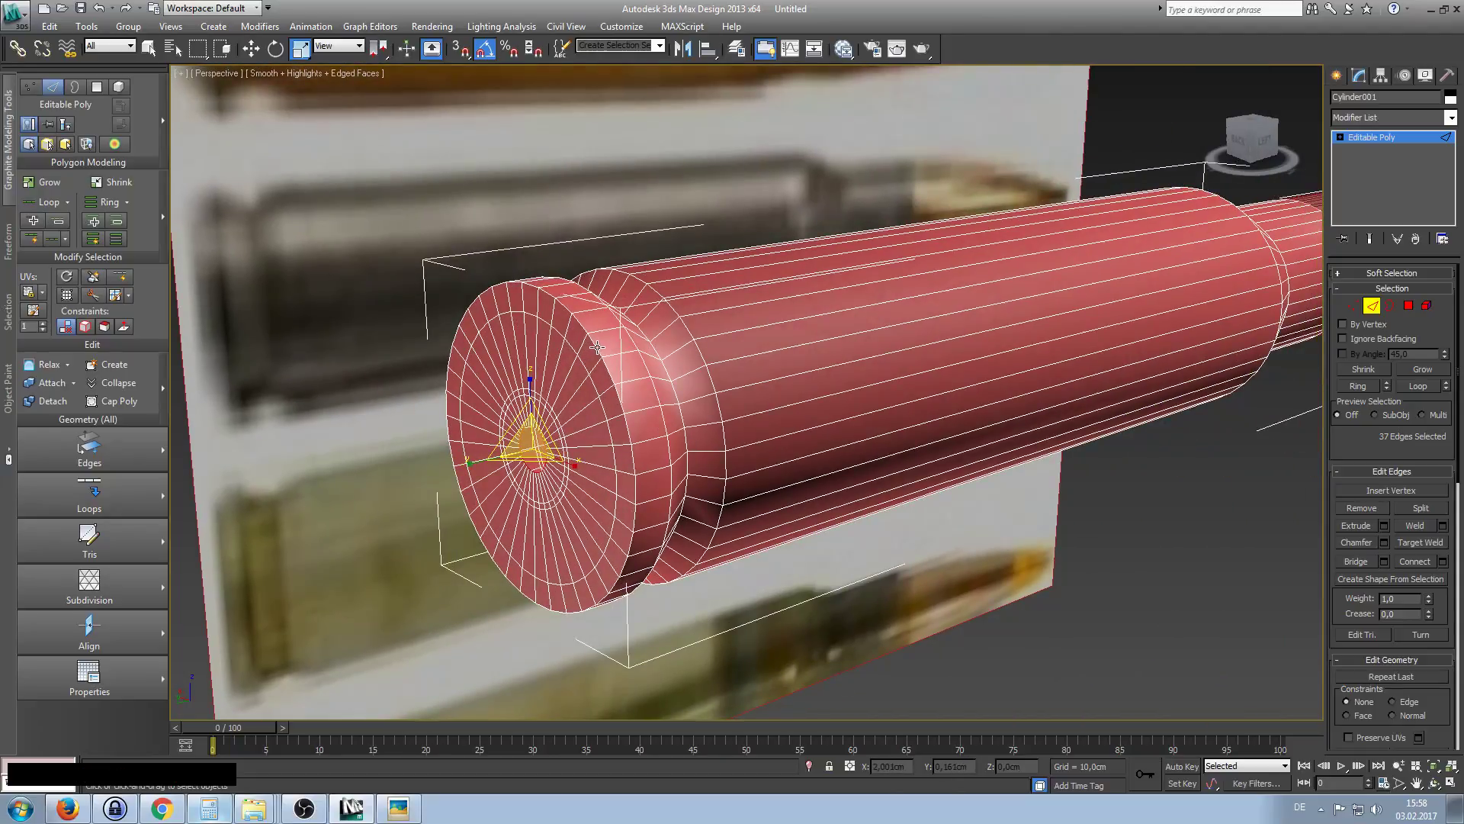
# Select the base's outer rim edge loop and move it forward to about Y 1.773 cm to bevel the rim.
pyautogui.click(596, 347)
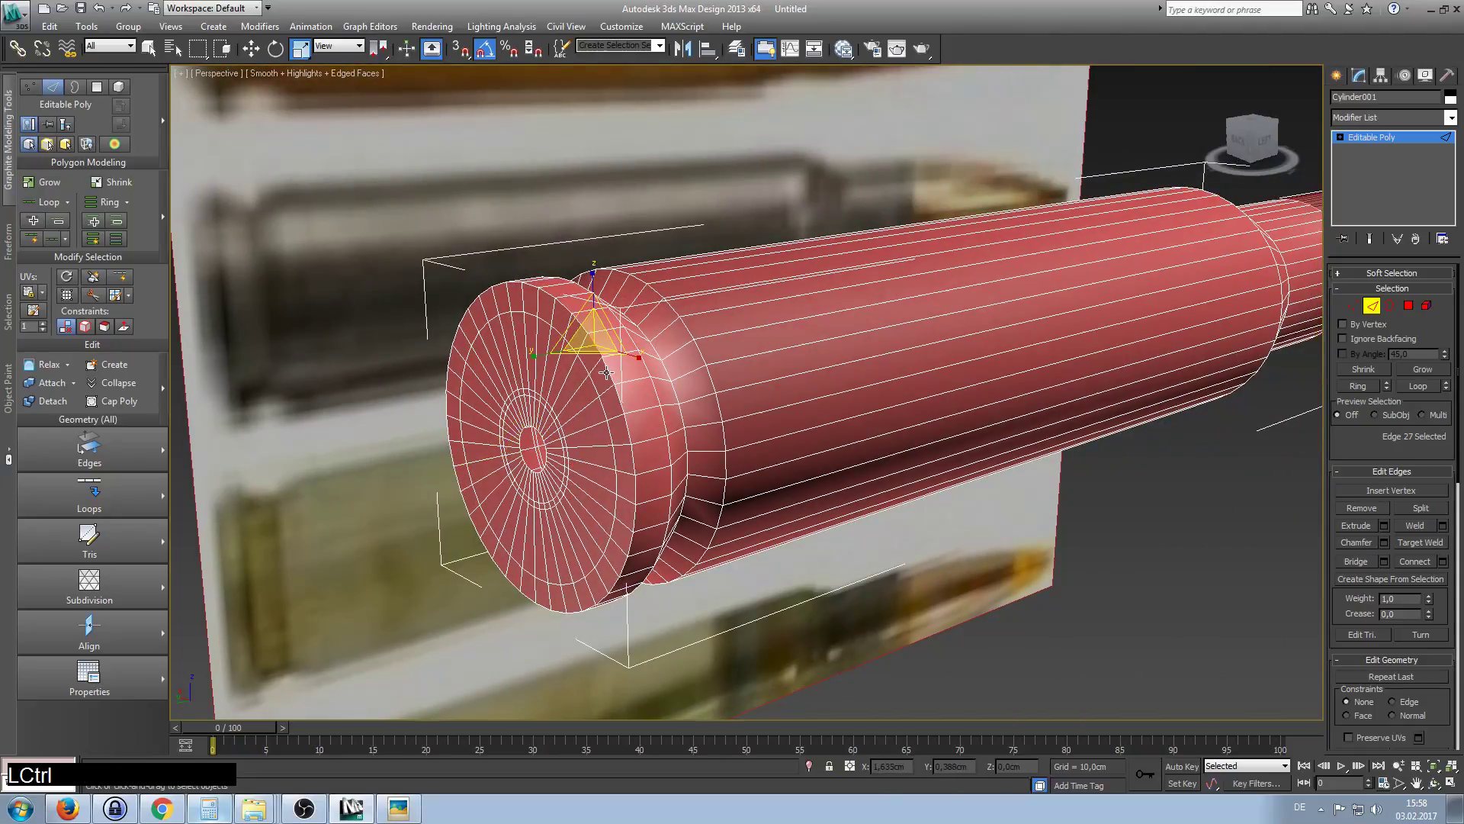
pyautogui.keyDown('ctrl'); pyautogui.click(605, 373); pyautogui.keyUp('ctrl')
pyautogui.click(42, 204)
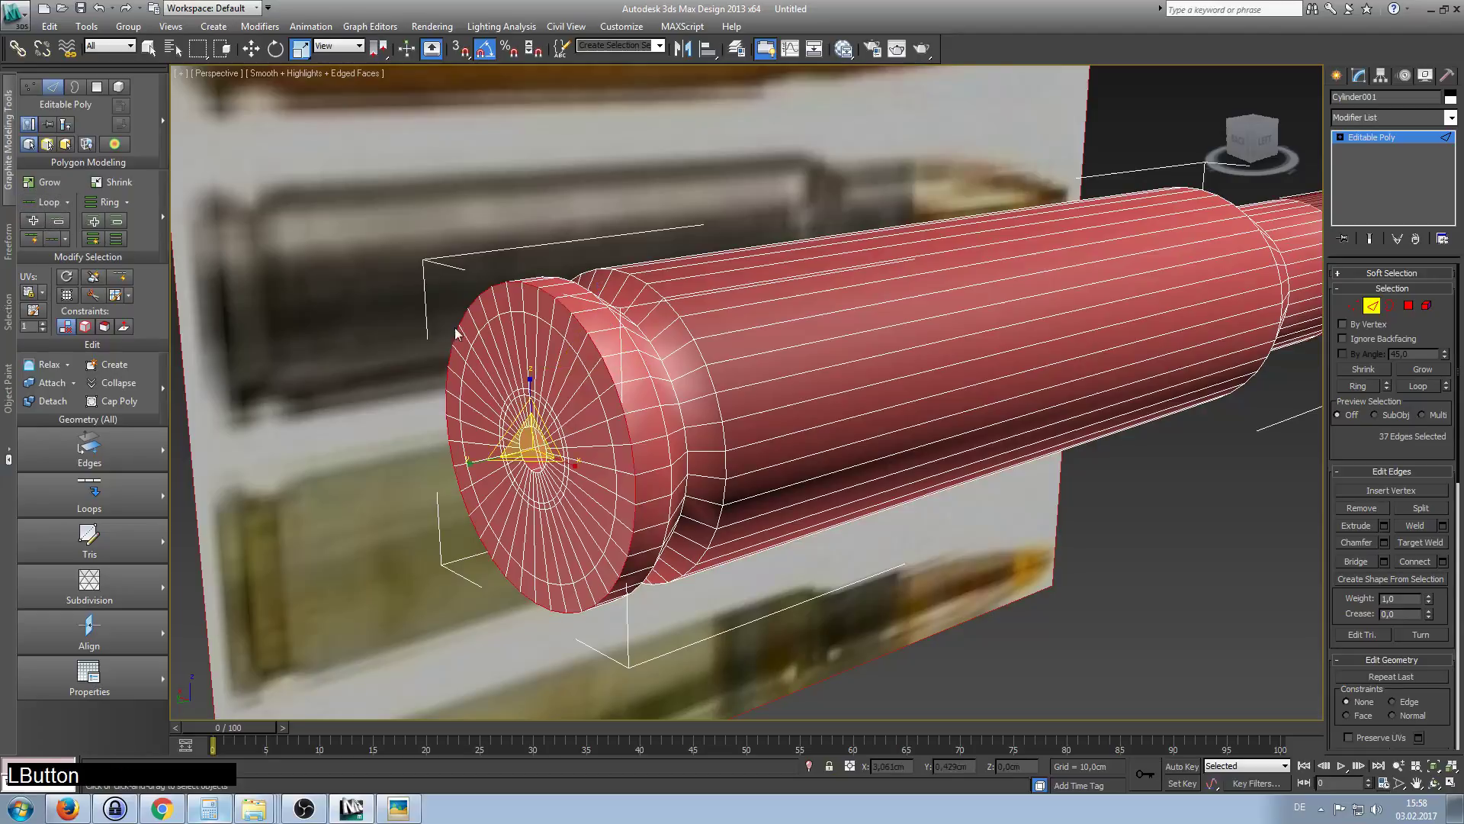
pyautogui.press('w')
pyautogui.keyDown('alt'); pyautogui.moveTo(625, 368); pyautogui.dragTo(538, 406, button='middle'); pyautogui.keyUp('alt')
pyautogui.moveTo(486, 458); pyautogui.dragTo(498, 461)
pyautogui.keyDown('alt'); pyautogui.moveTo(526, 439); pyautogui.dragTo(616, 486, button='middle'); pyautogui.keyUp('alt')
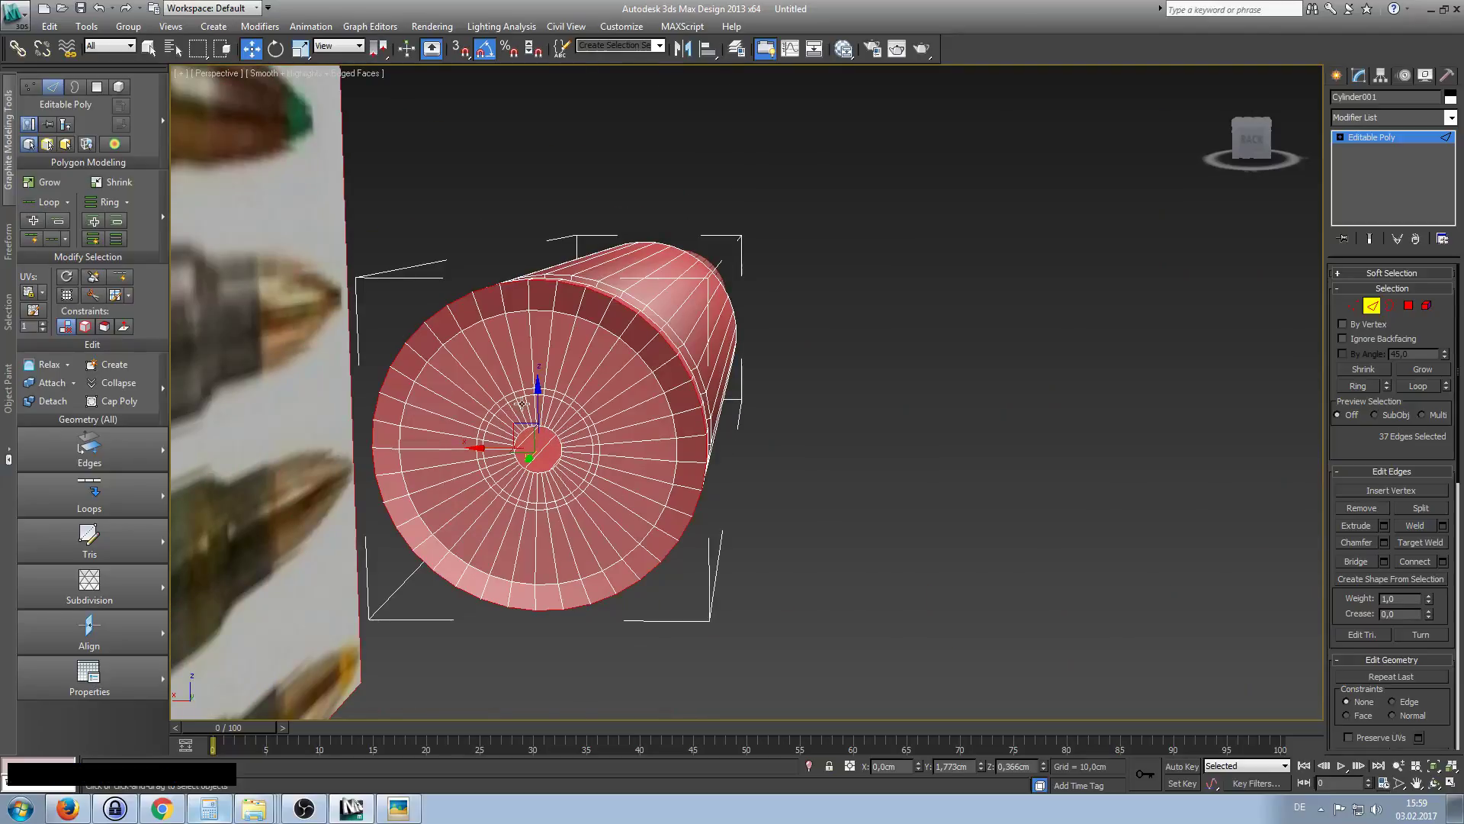
# Insert an edge loop with SwiftLoop between the two closely spaced rings around the base's centre.
pyautogui.keyDown('ctrl'); pyautogui.keyDown('alt'); pyautogui.moveTo(593, 440); pyautogui.dragTo(534, 436, button='middle'); pyautogui.keyUp('alt'); pyautogui.keyUp('ctrl')
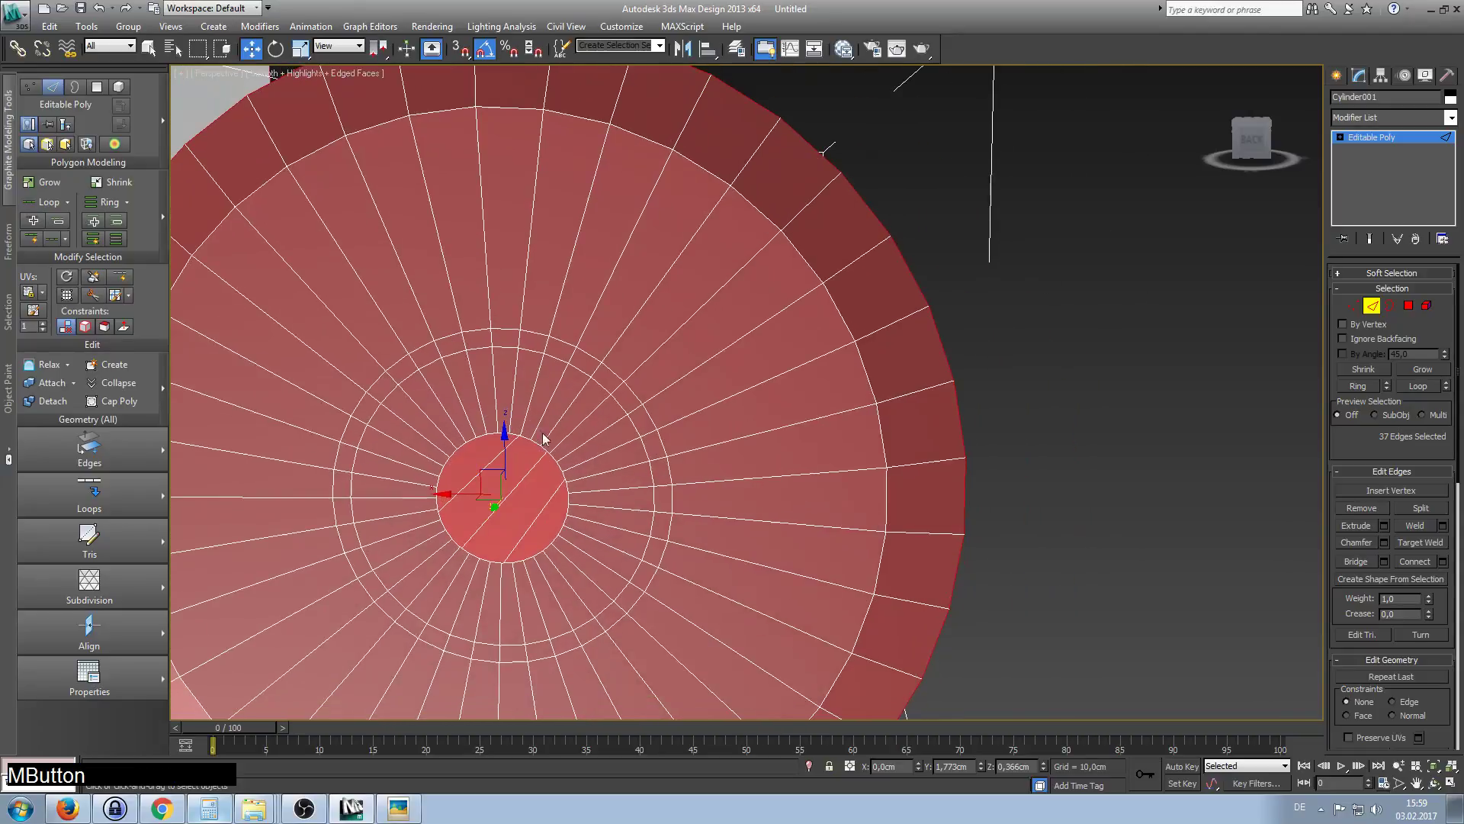
pyautogui.click(120, 278)
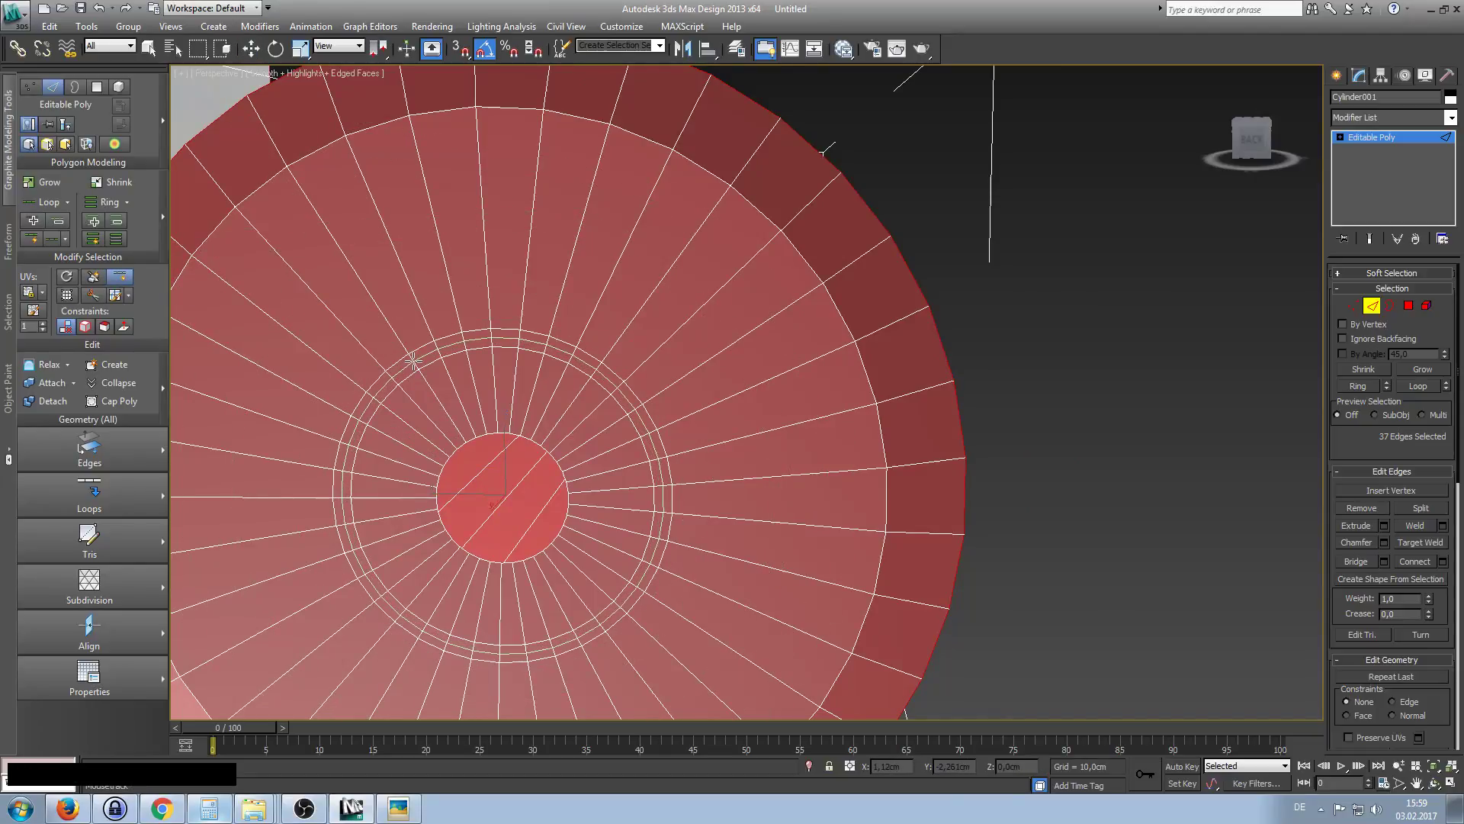
pyautogui.click(413, 360)
pyautogui.rightClick(413, 360)
# Push the inserted loop into the base to about Y 1.775 cm to form a circular groove.
pyautogui.keyDown('alt'); pyautogui.moveTo(549, 461); pyautogui.dragTo(505, 506, button='middle'); pyautogui.keyUp('alt')
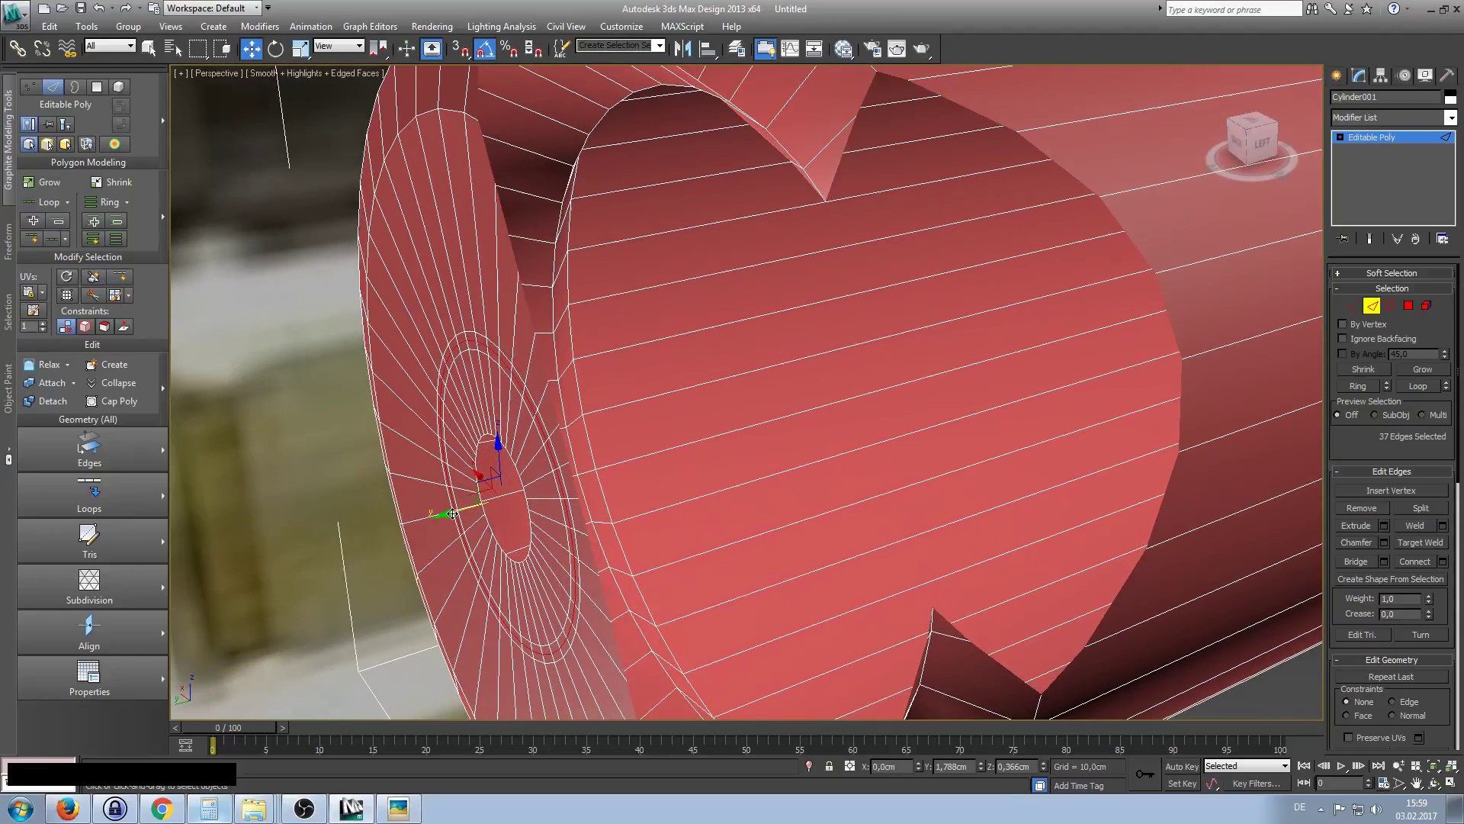
pyautogui.moveTo(452, 514); pyautogui.dragTo(468, 513)
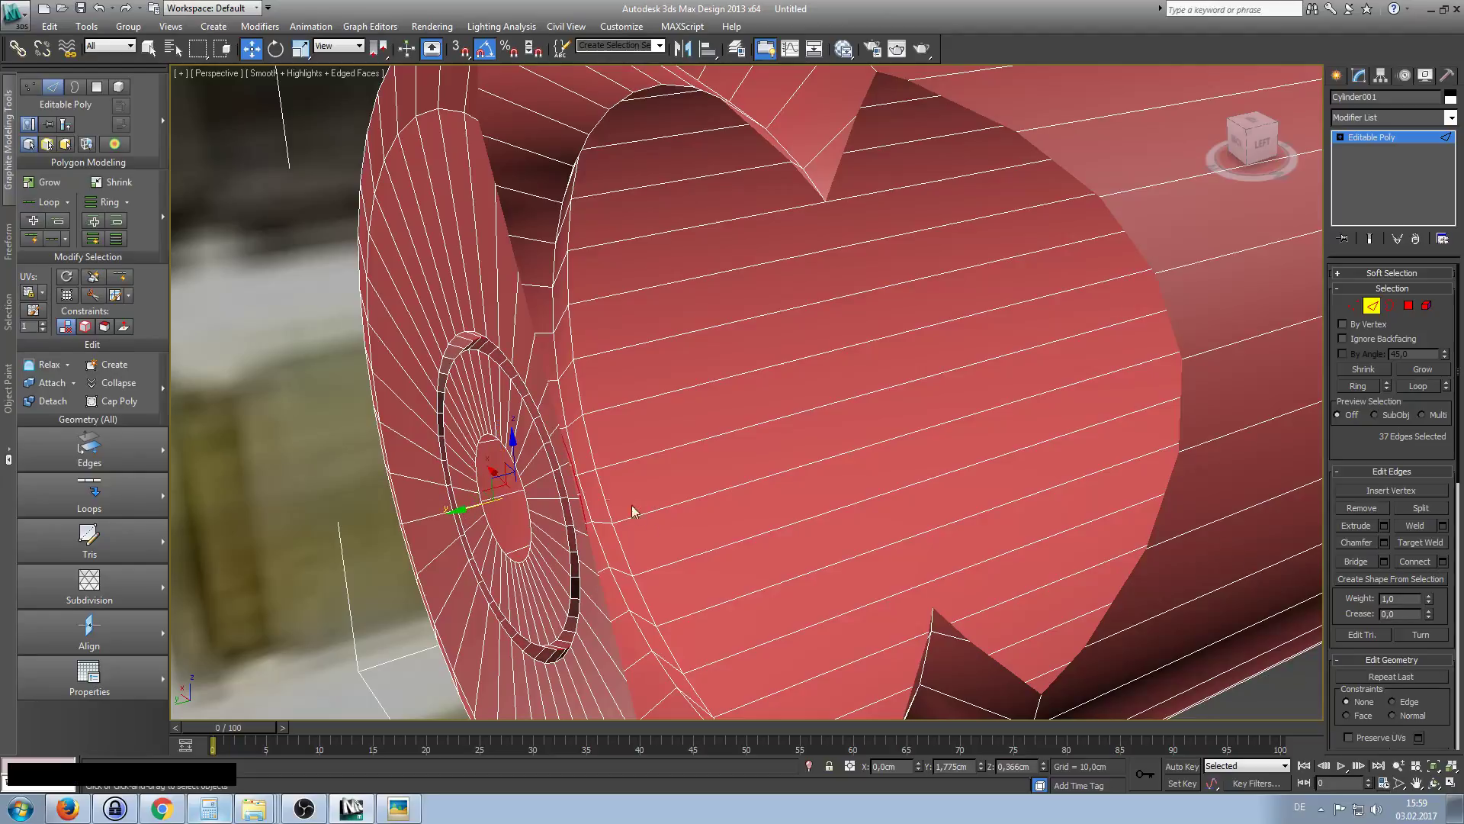
pyautogui.keyDown('alt'); pyautogui.moveTo(578, 496); pyautogui.dragTo(604, 488, button='middle'); pyautogui.keyUp('alt')
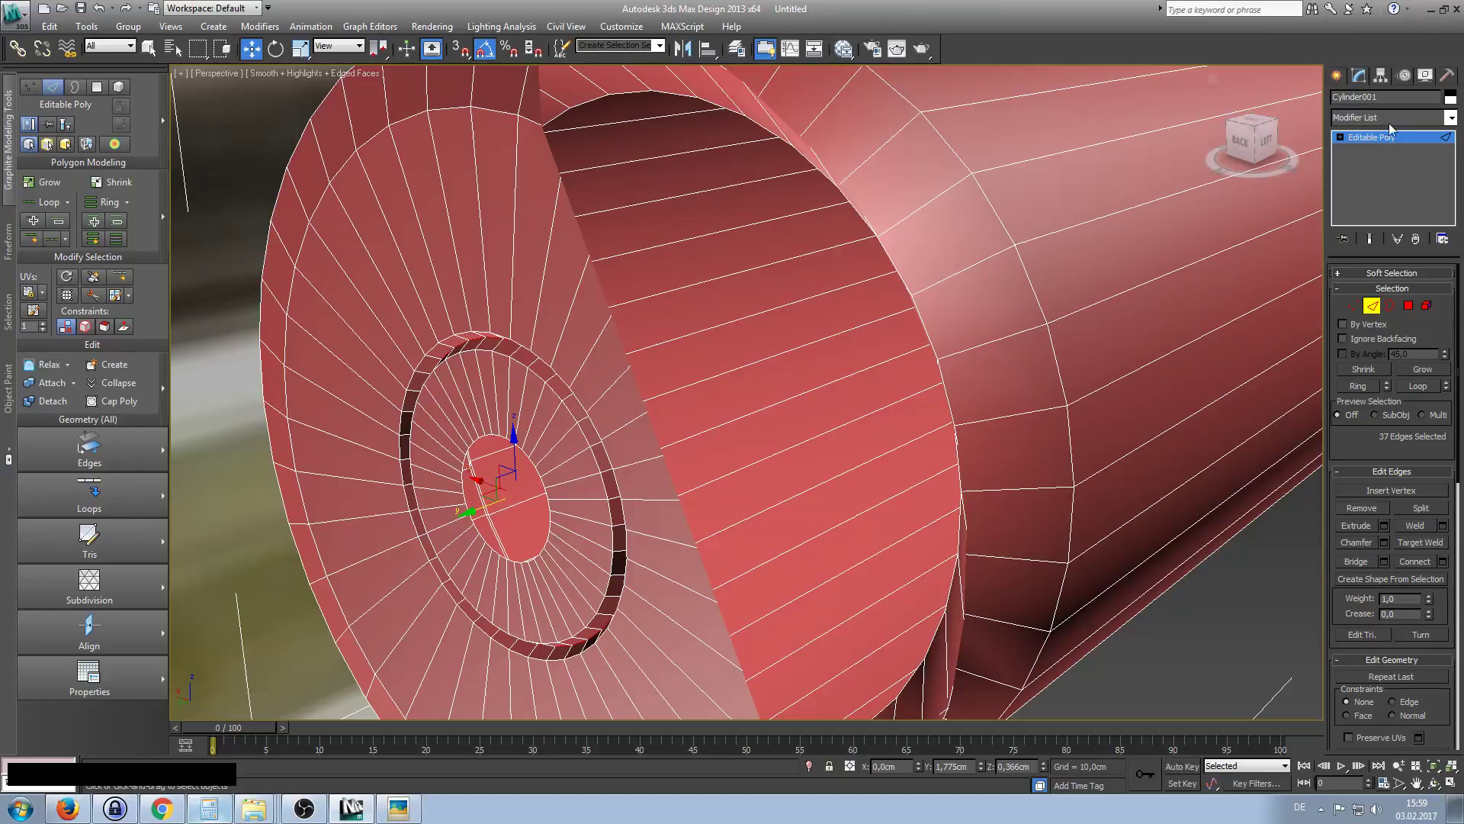
# Create a sphere about 1.26 cm in radius beside the cartridge.
pyautogui.click(1340, 75)
pyautogui.click(1364, 189)
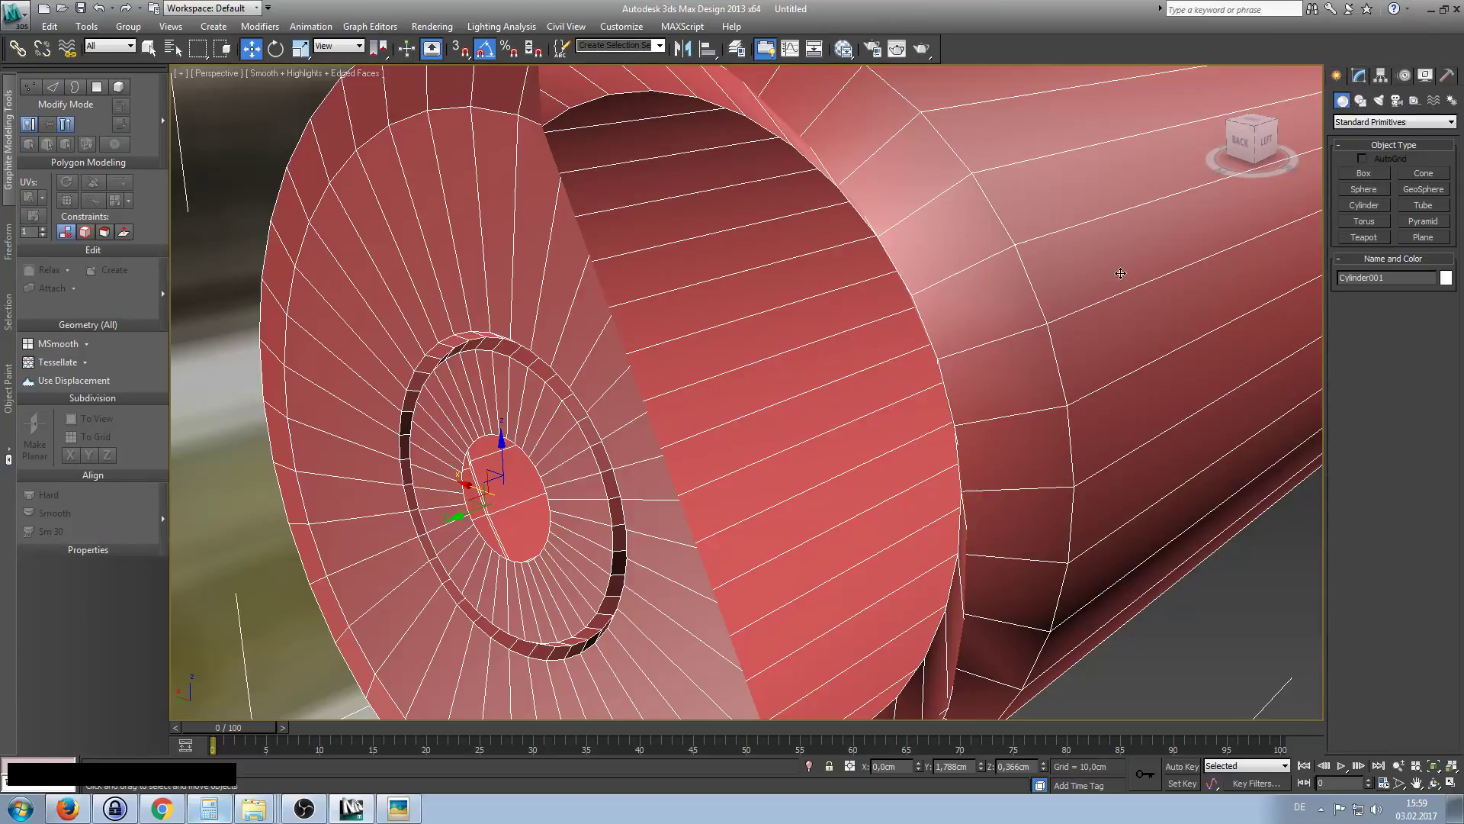
pyautogui.press('z')
pyautogui.moveTo(917, 404); pyautogui.dragTo(942, 432)
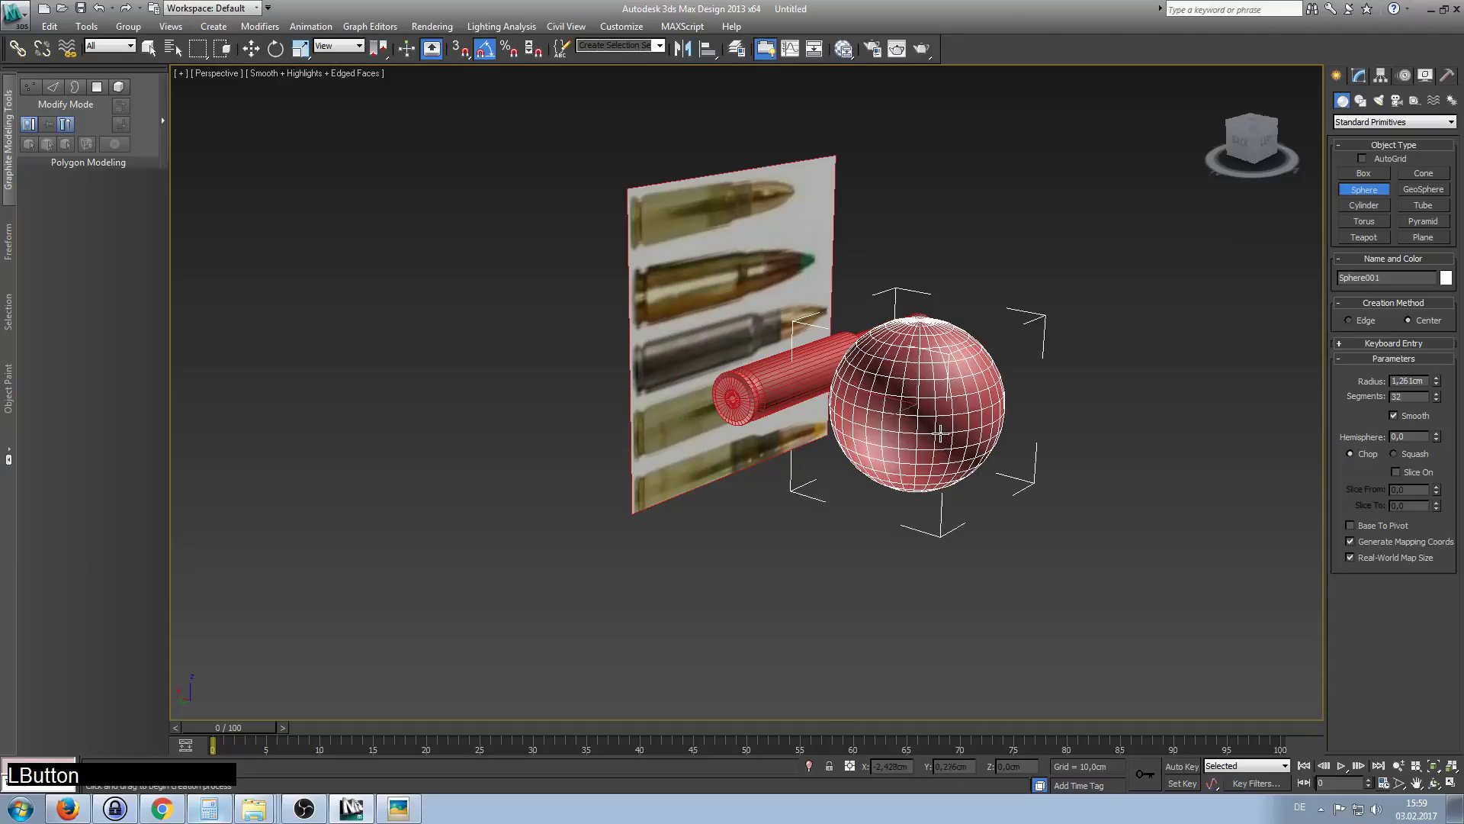
pyautogui.keyDown('alt'); pyautogui.moveTo(822, 457); pyautogui.dragTo(925, 457, button='middle'); pyautogui.keyUp('alt')
pyautogui.keyDown('ctrl'); pyautogui.keyDown('alt'); pyautogui.moveTo(751, 393); pyautogui.dragTo(779, 305, button='middle'); pyautogui.keyUp('alt'); pyautogui.keyUp('ctrl')
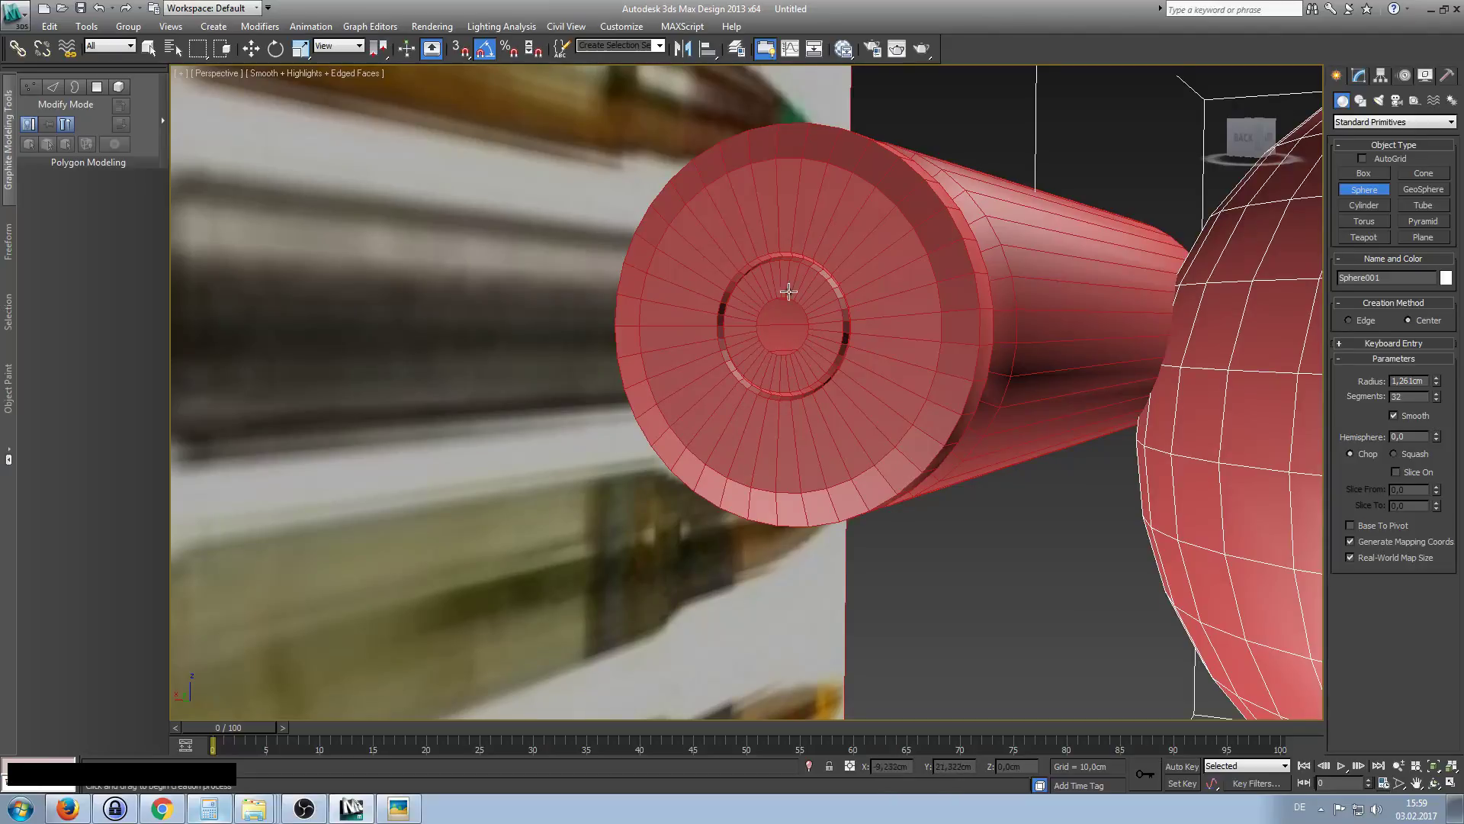
# End sphere creation, then select and delete the sphere beside the cartridge.
pyautogui.click(1105, 557)
pyautogui.rightClick(1153, 549)
pyautogui.click(1231, 529)
pyautogui.click(1104, 556)
pyautogui.click(1184, 527)
pyautogui.press('Delete')
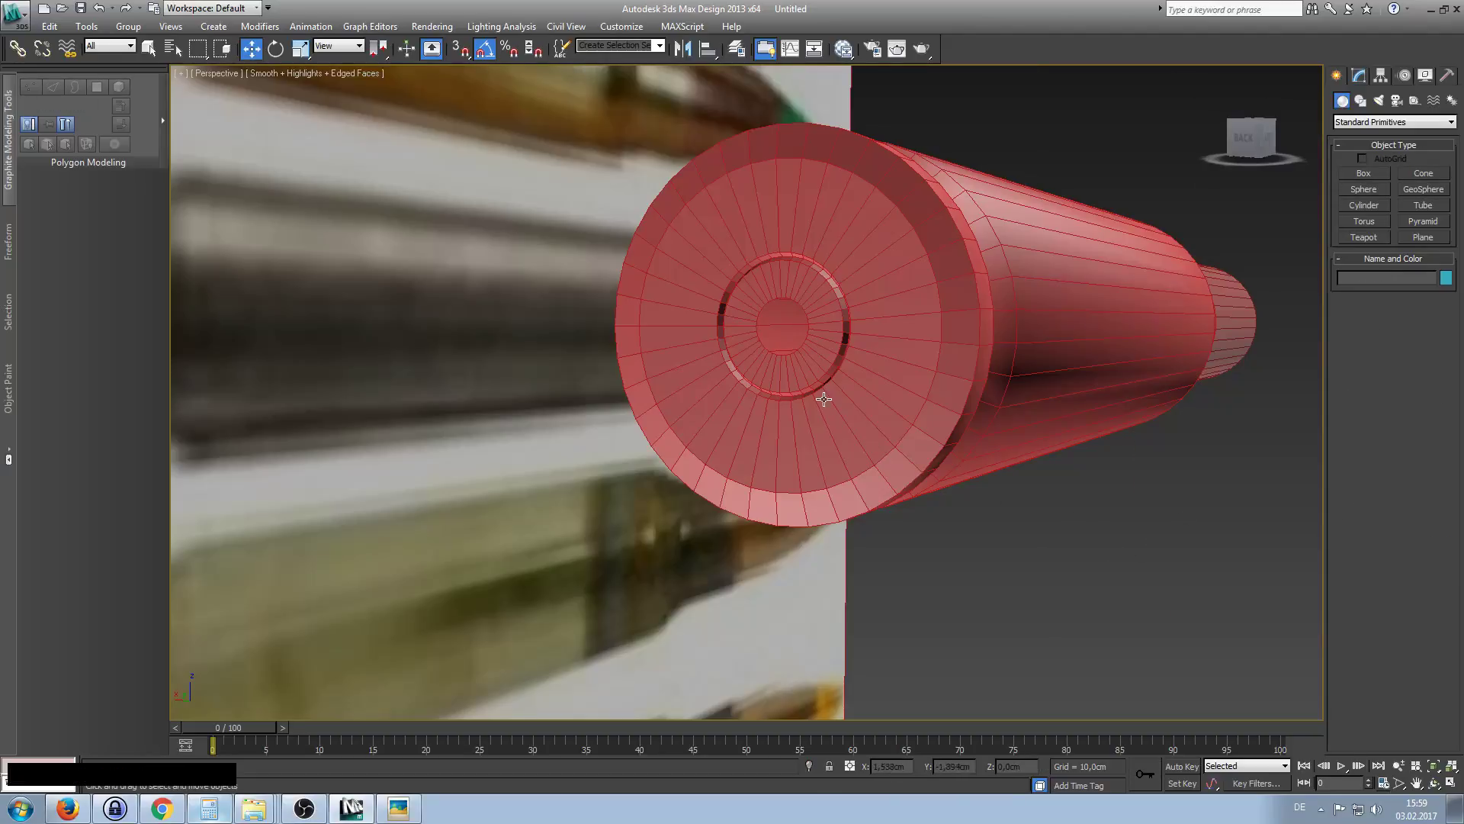
# Select the cartridge case and switch to editing its edges.
pyautogui.moveTo(794, 329)
pyautogui.keyDown('ctrl'); pyautogui.keyDown('alt'); pyautogui.mouseDown(button='middle')
pyautogui.moveTo(844, 321)
pyautogui.moveTo(778, 309)
pyautogui.mouseUp(button='middle'); pyautogui.keyUp('alt'); pyautogui.keyUp('ctrl')
pyautogui.scroll(2, 794, 329)
pyautogui.scroll(-2, 794, 329)
pyautogui.scroll(1, 794, 329)
pyautogui.click(777, 292)
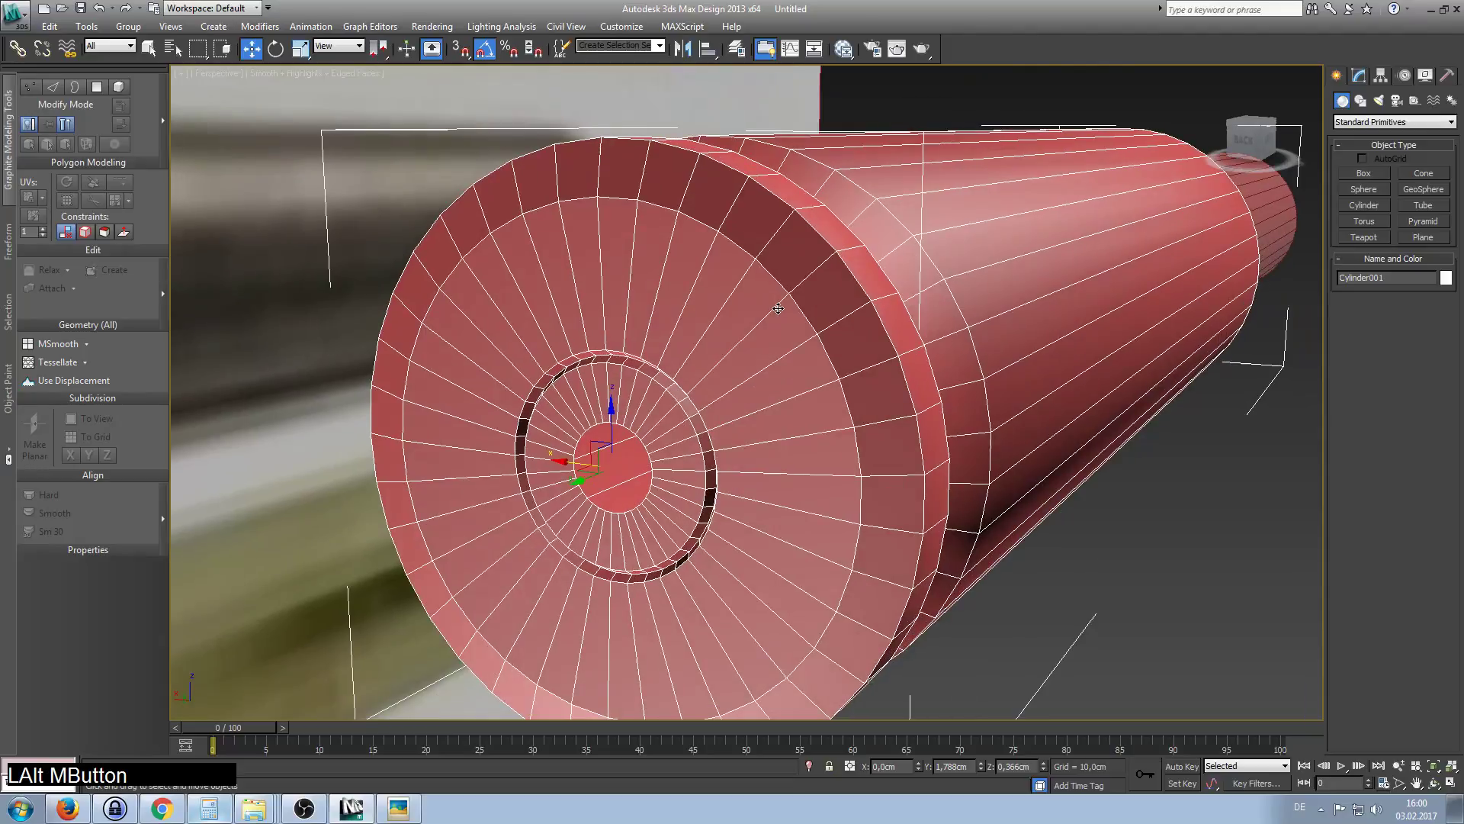
pyautogui.click(1358, 75)
pyautogui.click(1370, 305)
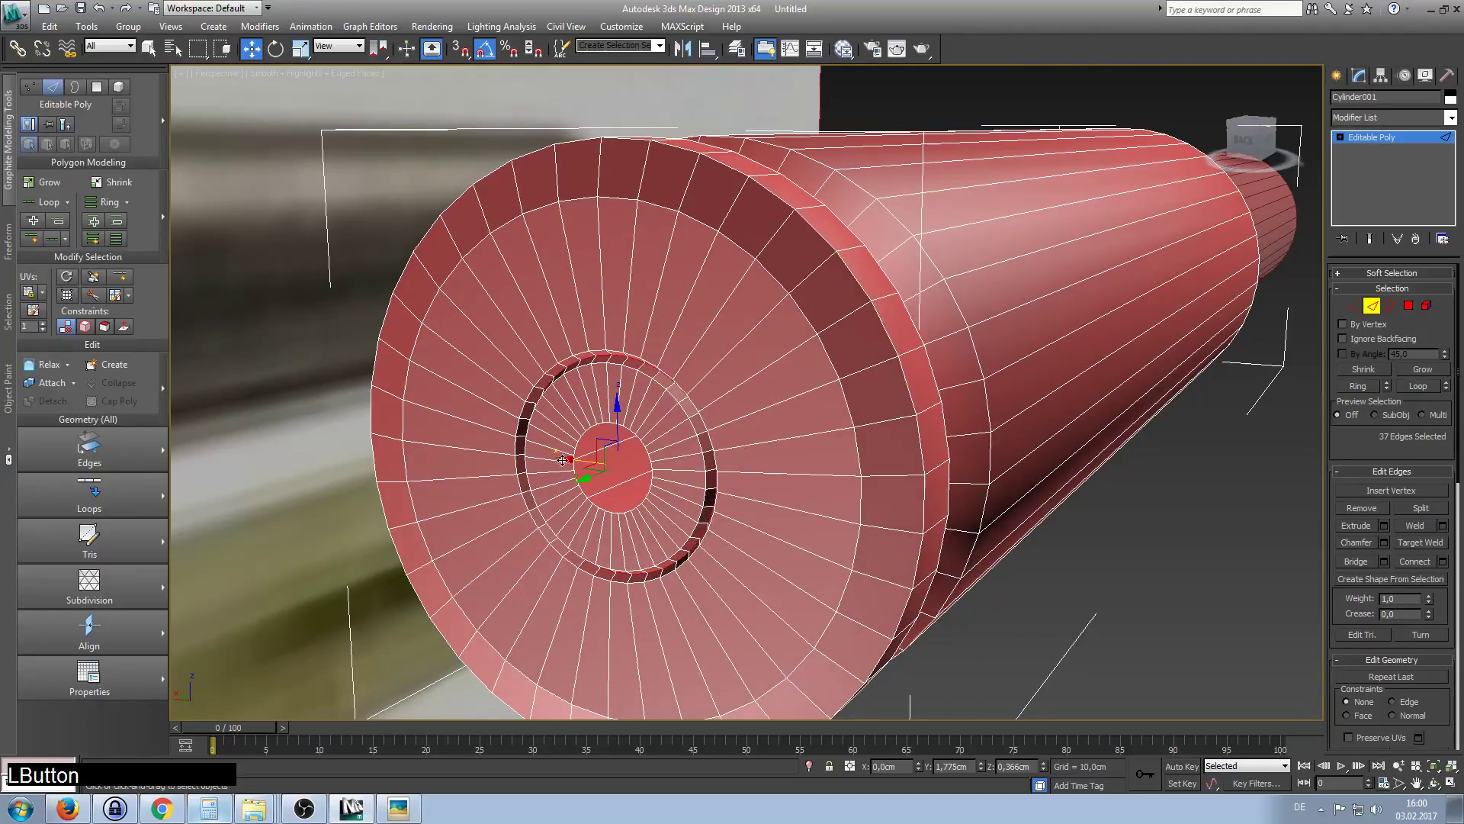
# Bridge one edge on the upper rim of the base's central hole to the edge directly opposite on the lower rim.
pyautogui.click(606, 423)
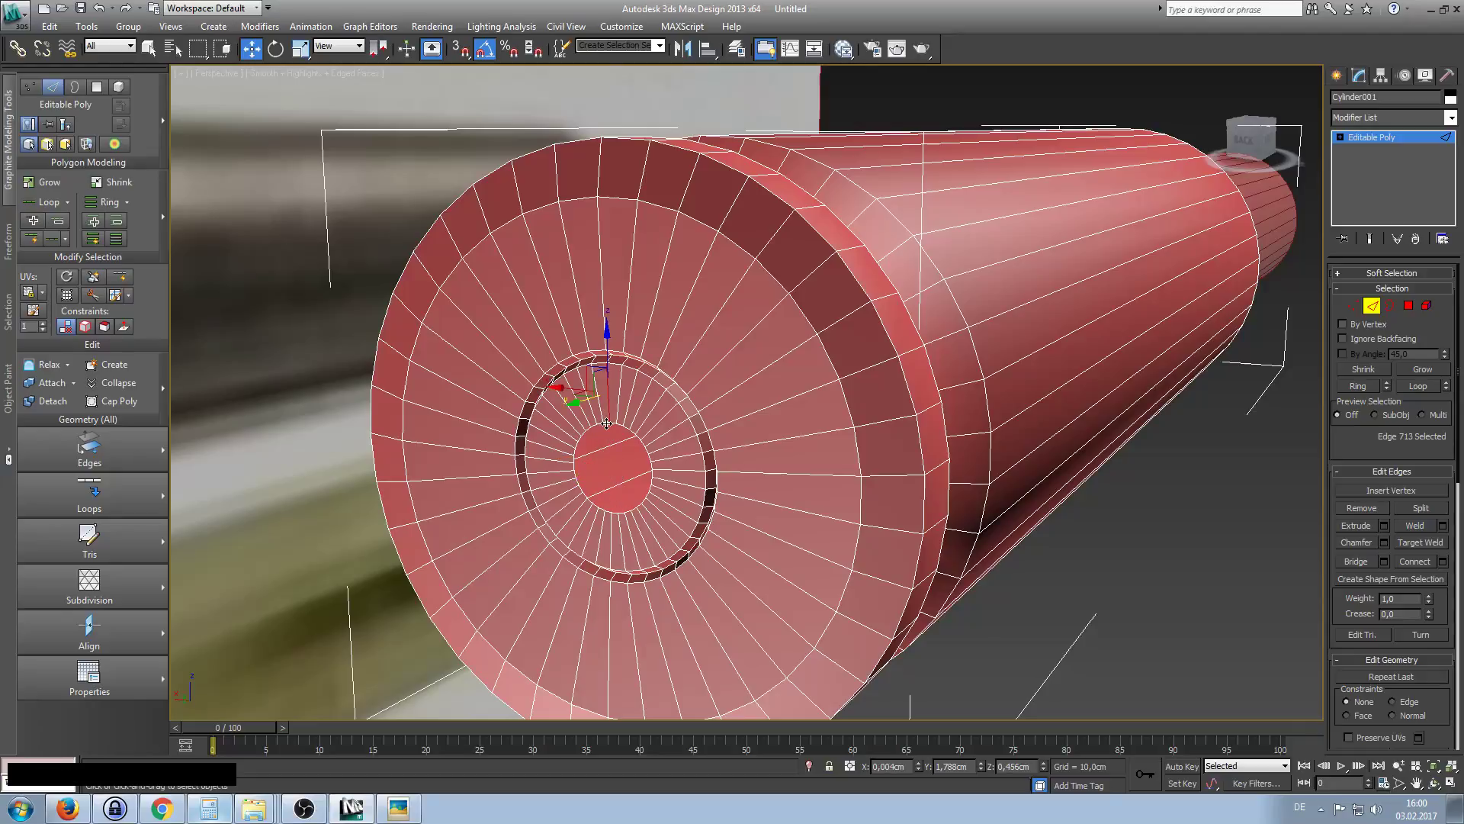
pyautogui.click(607, 428)
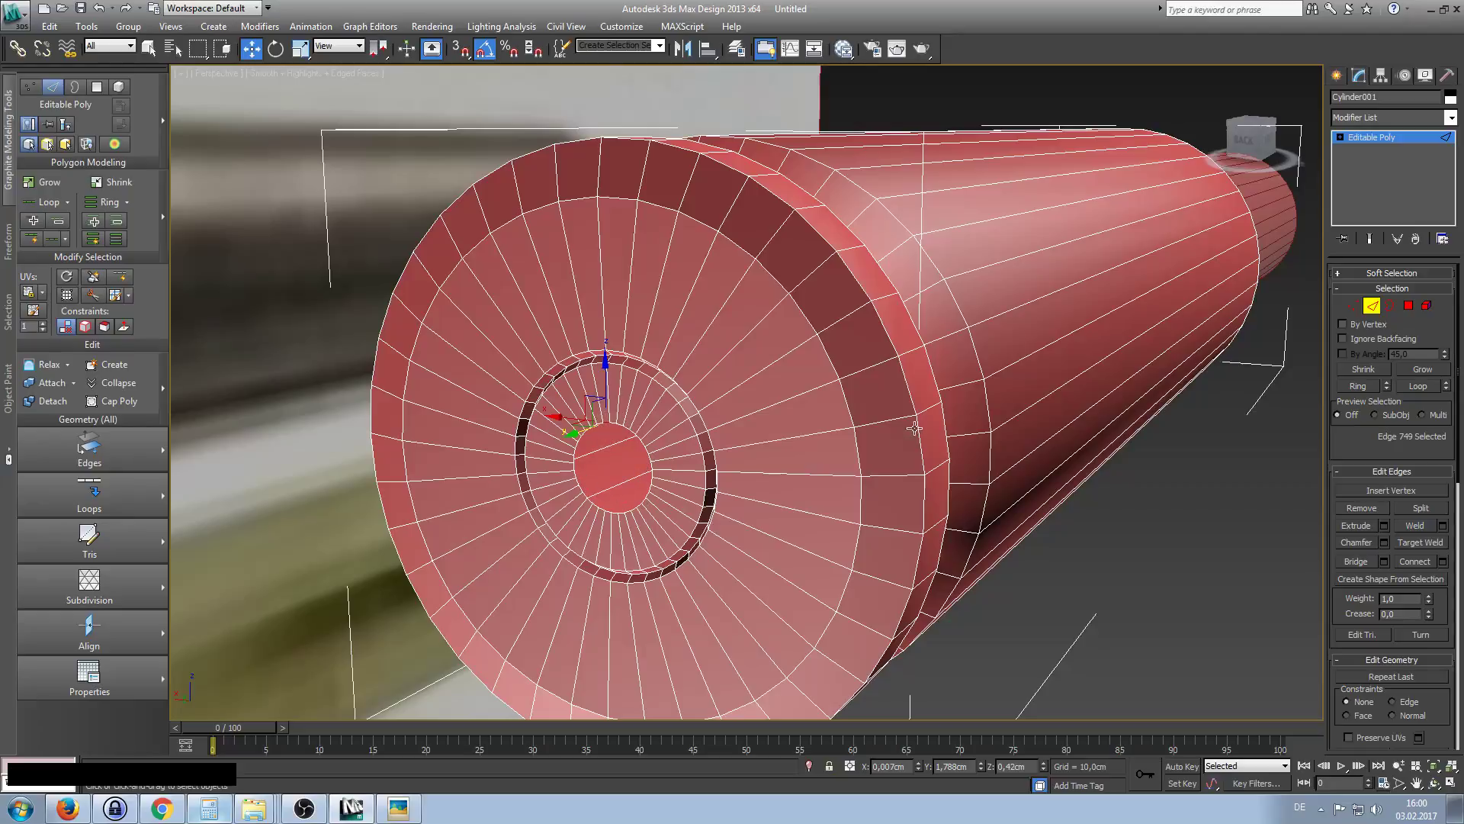
pyautogui.keyDown('ctrl'); pyautogui.click(622, 512); pyautogui.keyUp('ctrl')
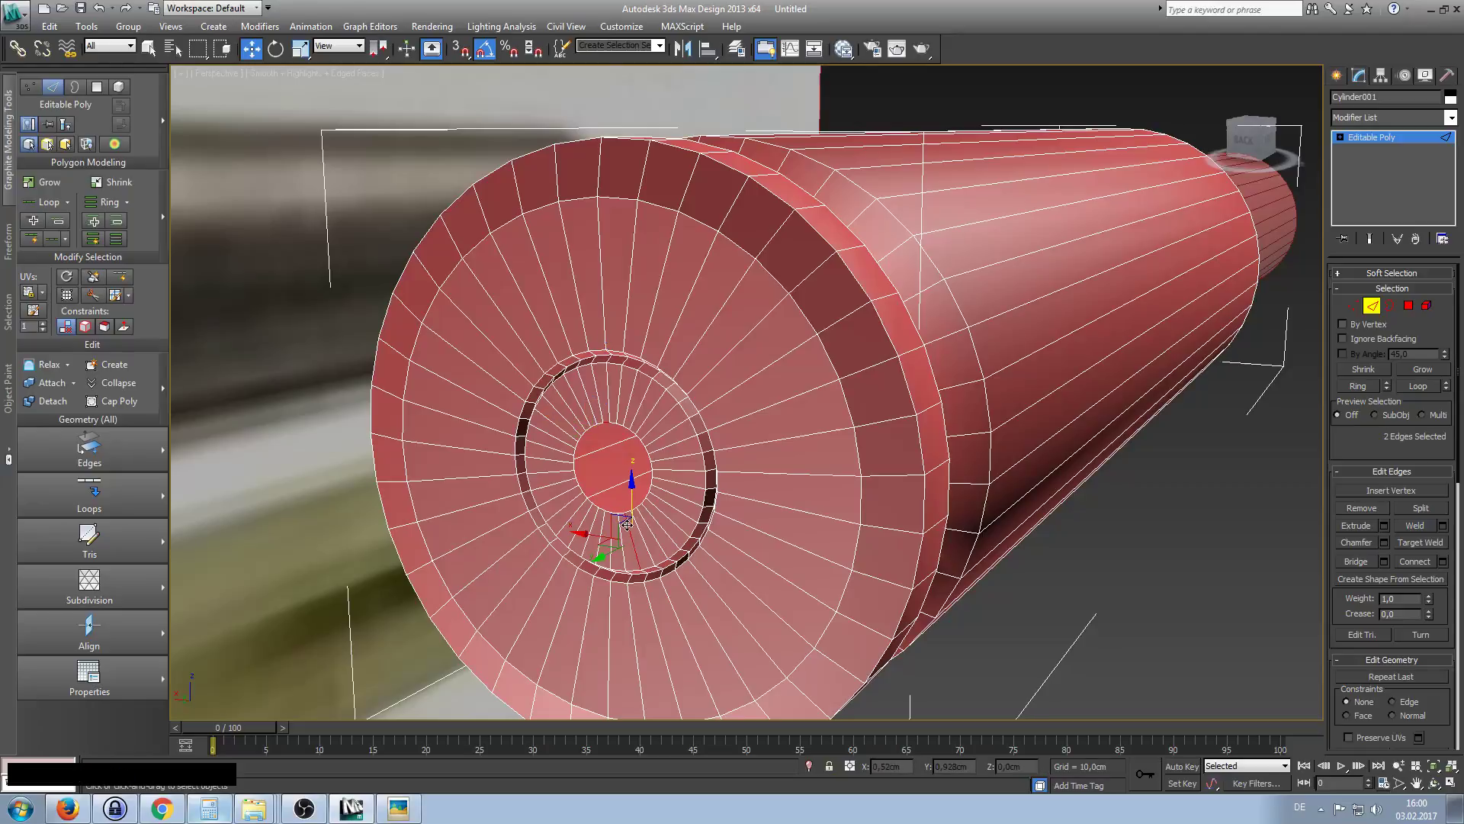
pyautogui.keyDown('alt'); pyautogui.click(627, 525); pyautogui.keyUp('alt')
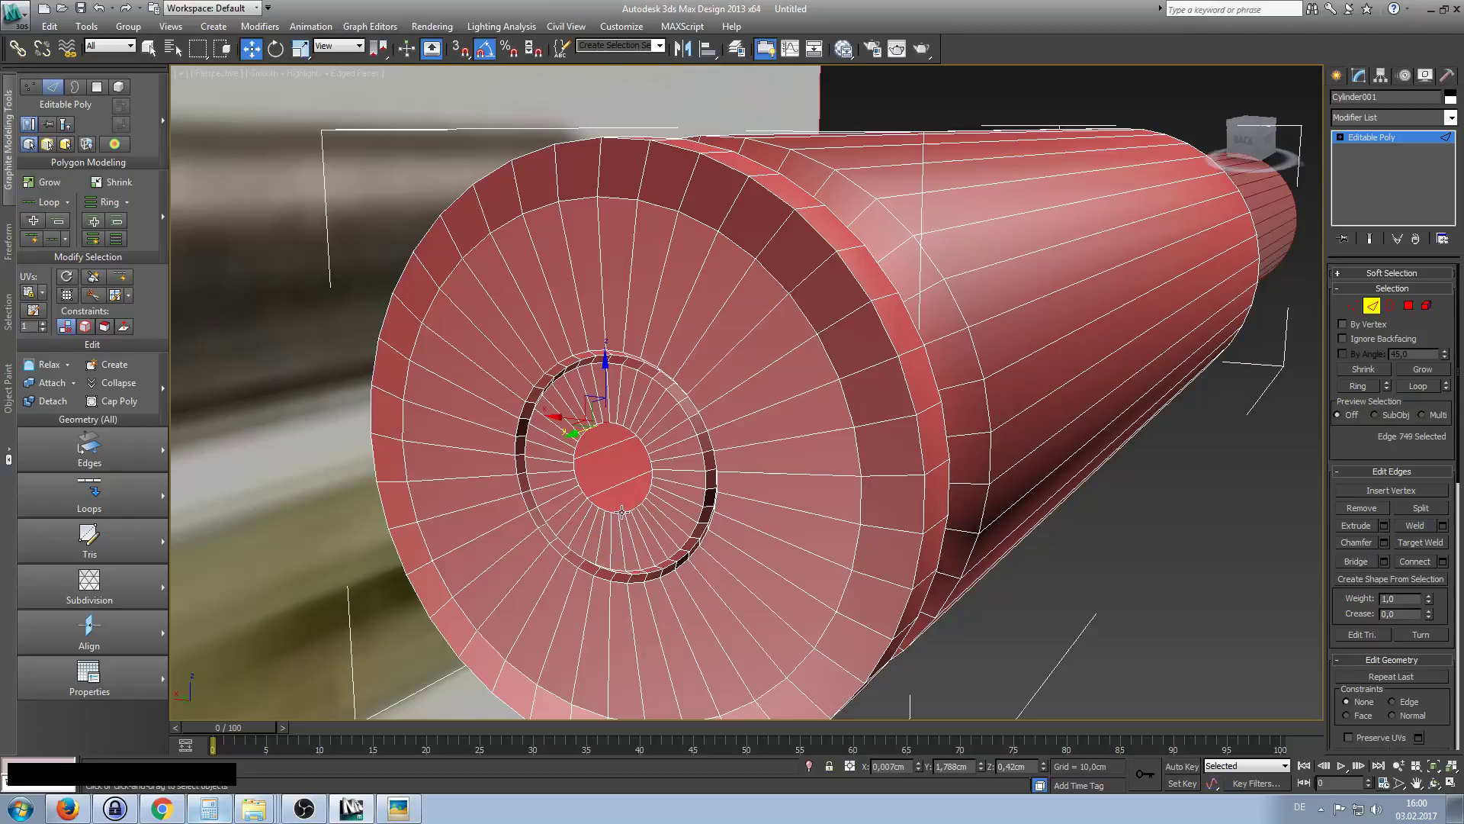
pyautogui.keyDown('ctrl'); pyautogui.click(622, 511); pyautogui.keyUp('ctrl')
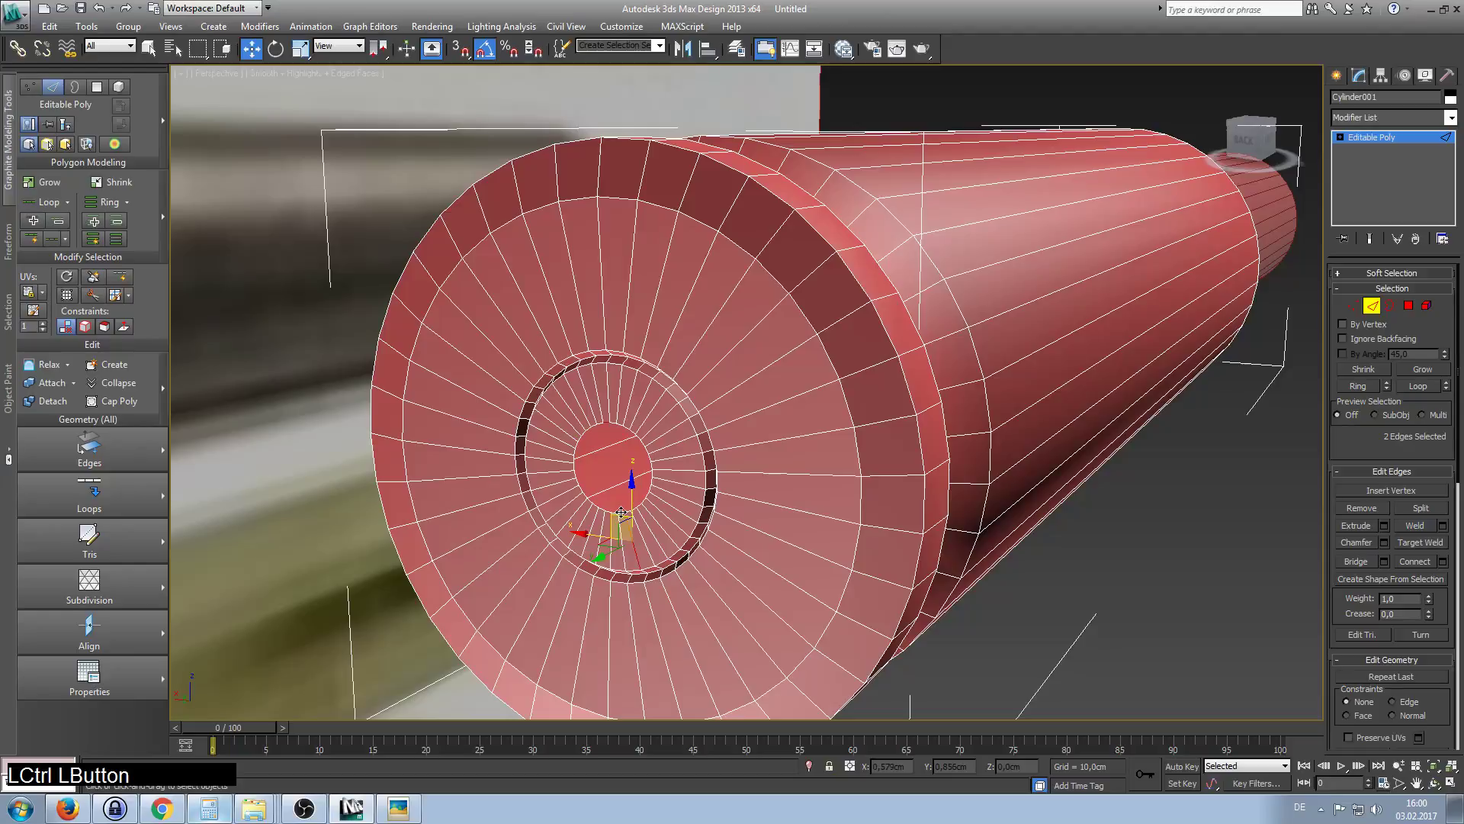
pyautogui.keyDown('alt'); pyautogui.click(621, 511); pyautogui.keyUp('alt')
pyautogui.moveTo(627, 509)
pyautogui.keyDown('alt'); pyautogui.mouseDown(button='middle')
pyautogui.moveTo(654, 508)
pyautogui.moveTo(642, 509)
pyautogui.mouseUp(button='middle'); pyautogui.keyUp('alt')
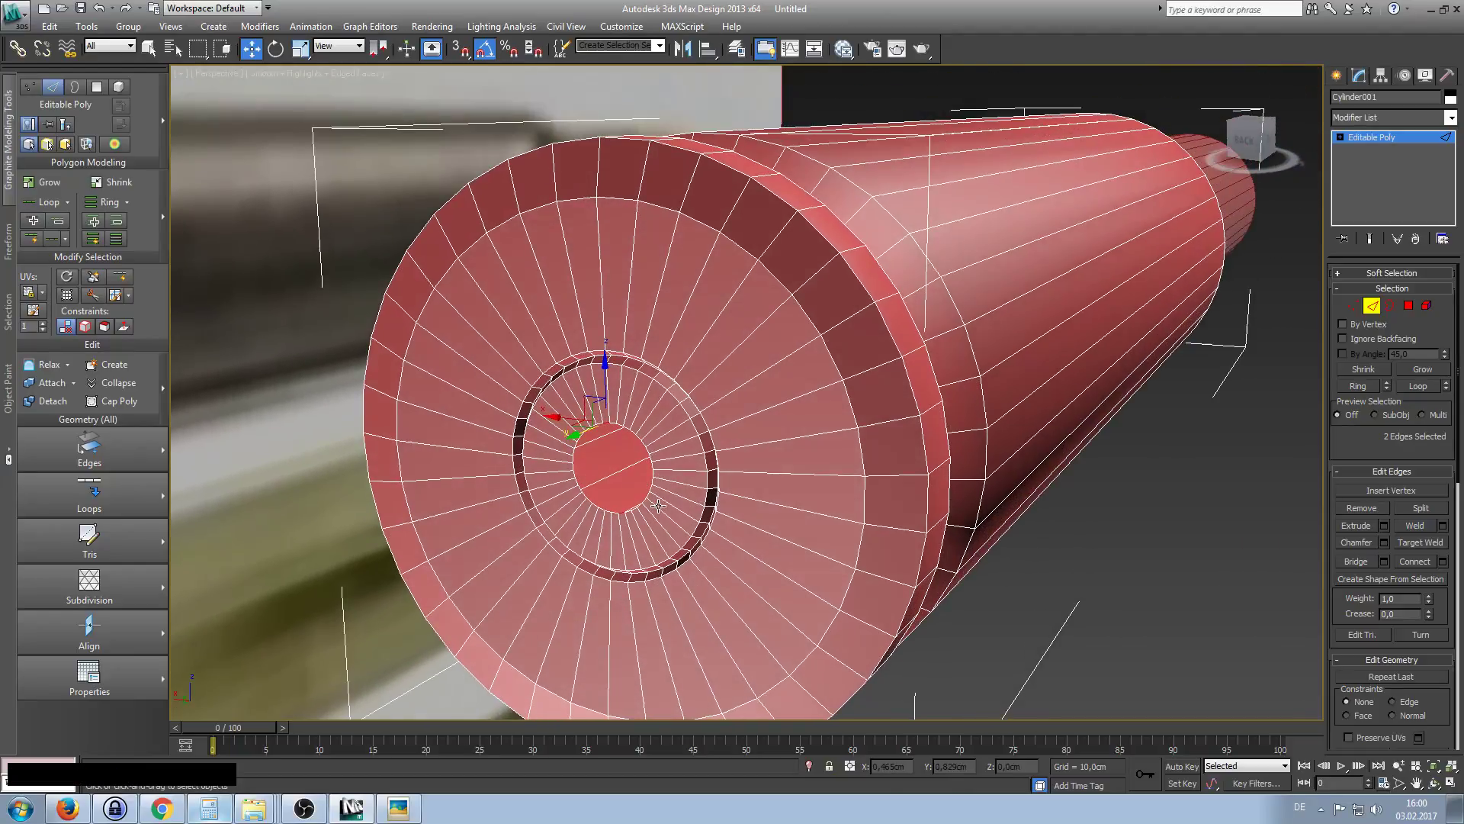
pyautogui.click(1352, 561)
# Examine the bridged strip across the central hole and the surrounding case geometry up close.
pyautogui.keyDown('alt'); pyautogui.moveTo(771, 533); pyautogui.dragTo(801, 530, button='middle'); pyautogui.keyUp('alt')
pyautogui.scroll(5, 746, 393)
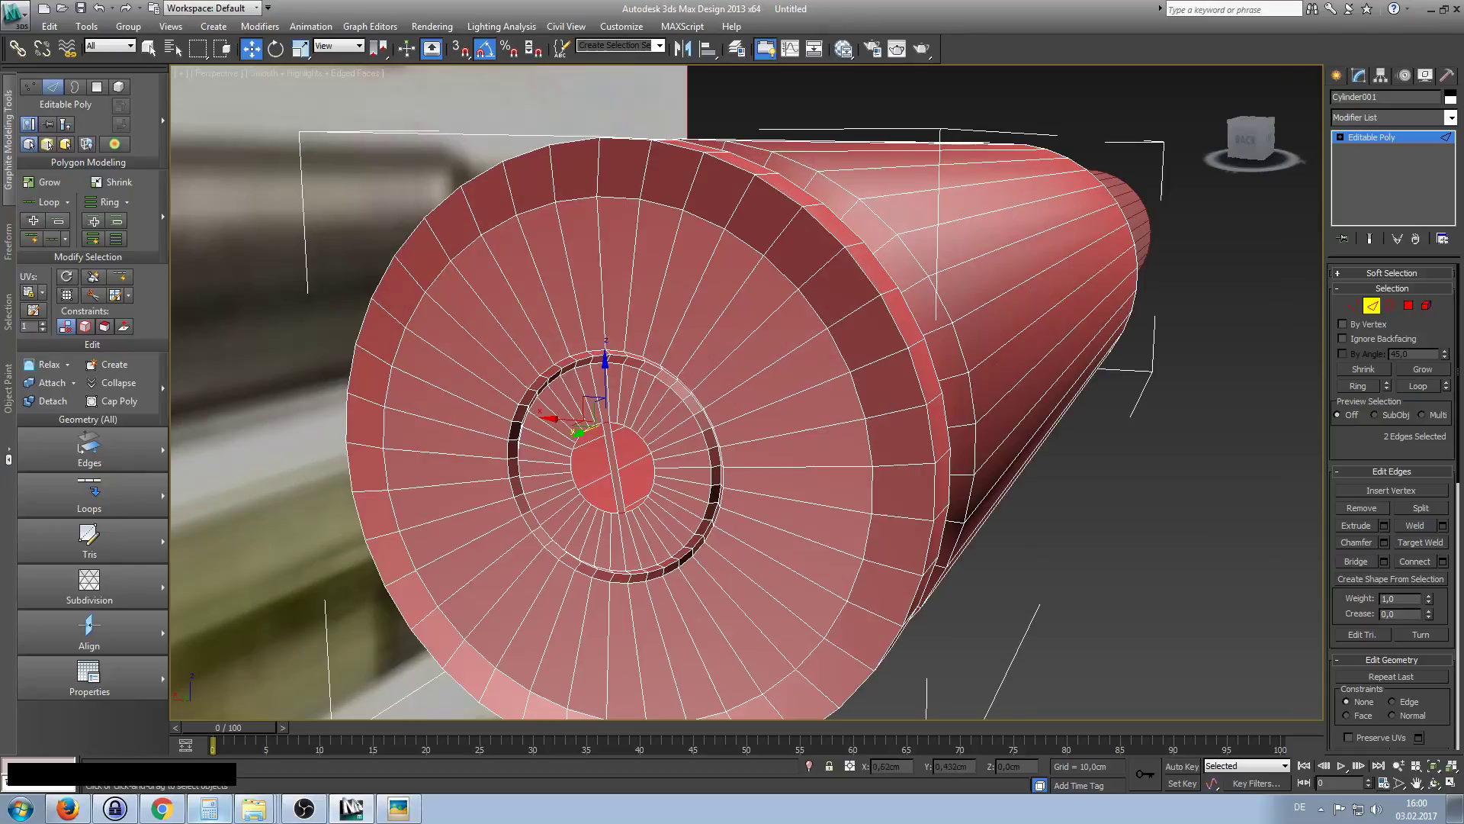
pyautogui.keyDown('ctrl'); pyautogui.keyDown('alt'); pyautogui.moveTo(630, 473); pyautogui.dragTo(630, 427, button='middle'); pyautogui.keyUp('alt'); pyautogui.keyUp('ctrl')
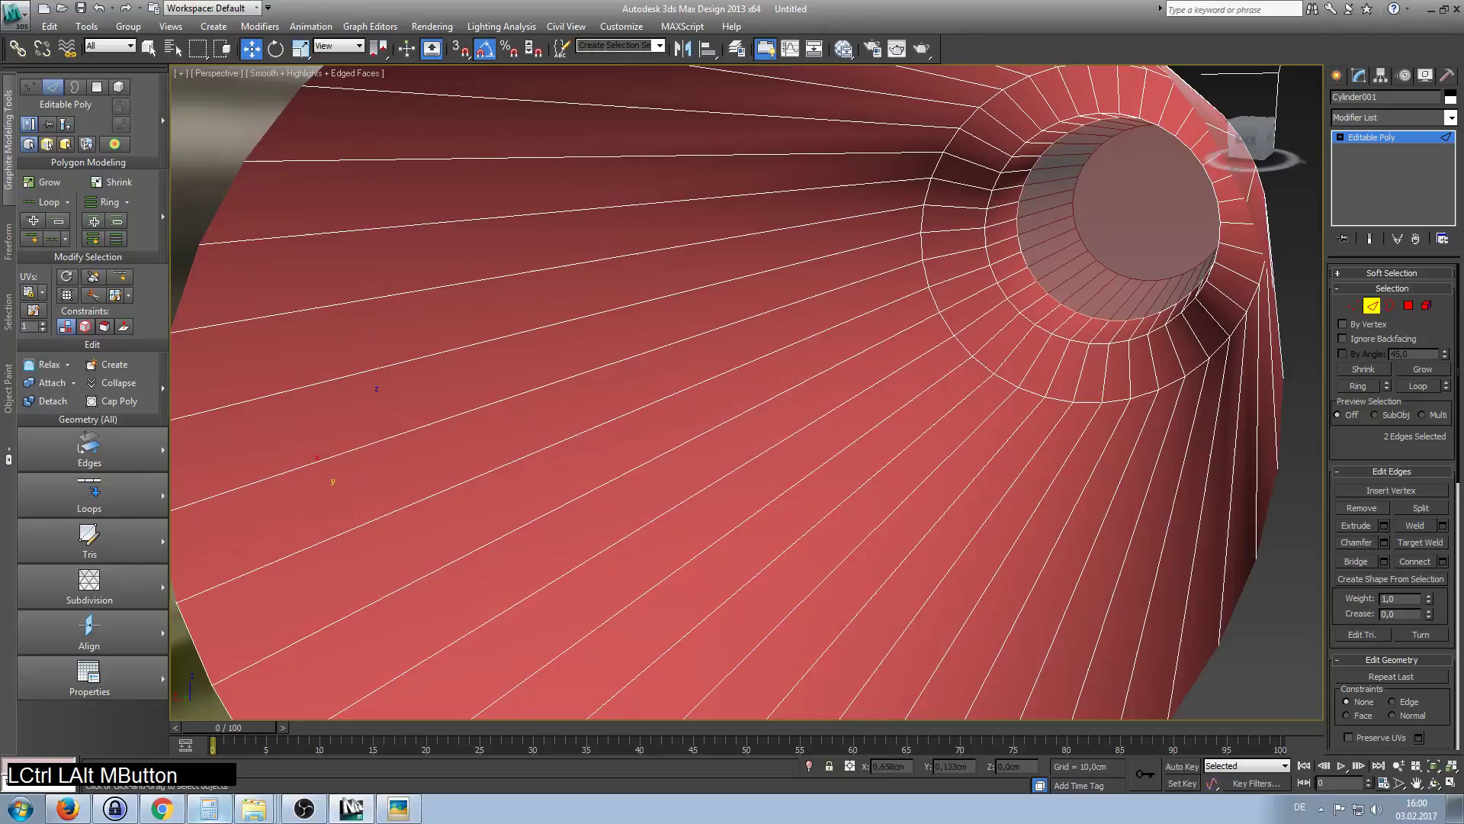
pyautogui.scroll(-2, 745, 392)
pyautogui.scroll(2, 746, 393)
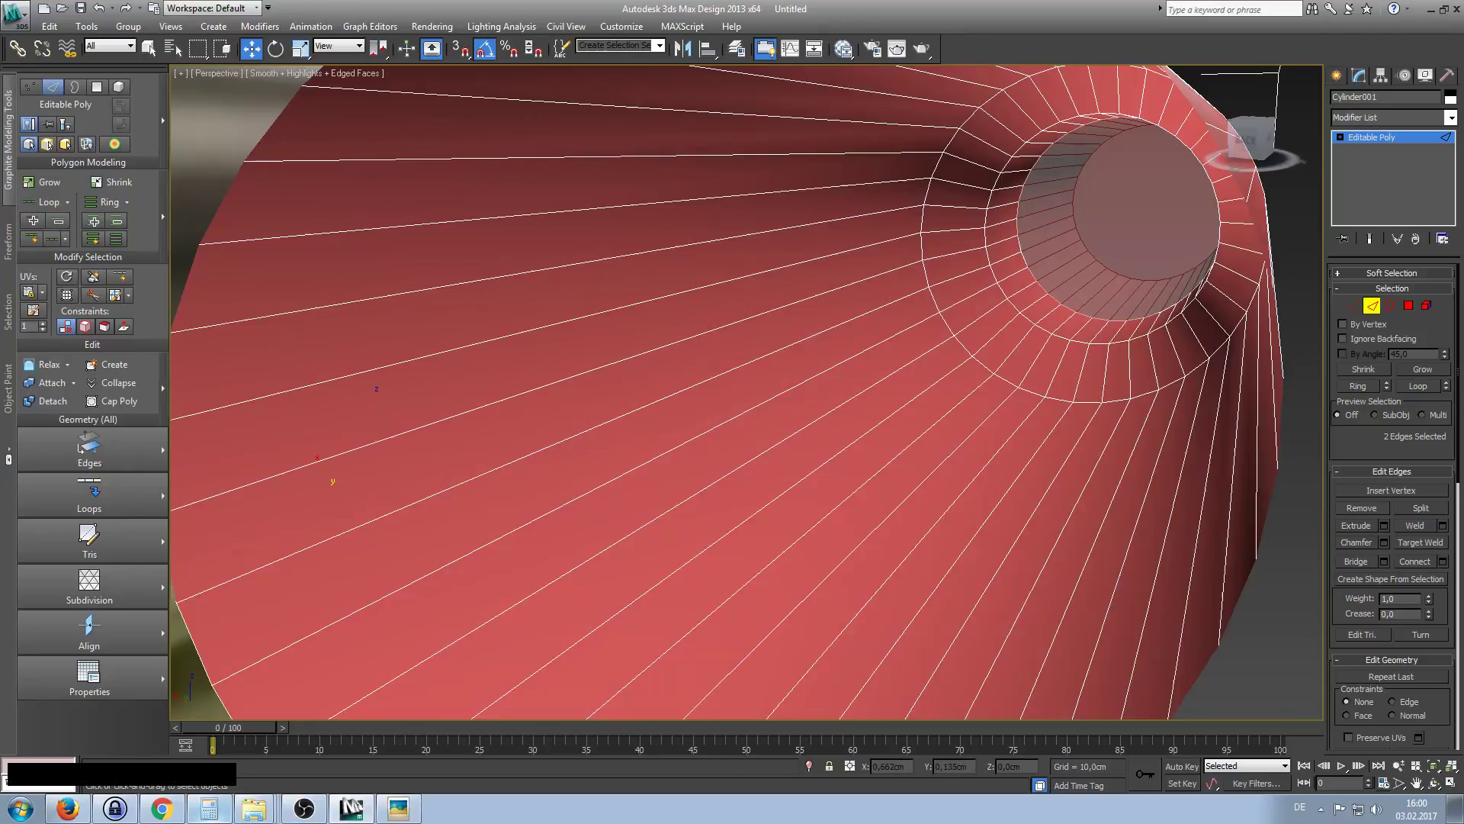
pyautogui.scroll(-2, 630, 481)
pyautogui.keyDown('alt'); pyautogui.moveTo(630, 481); pyautogui.dragTo(682, 463, button='middle'); pyautogui.keyUp('alt')
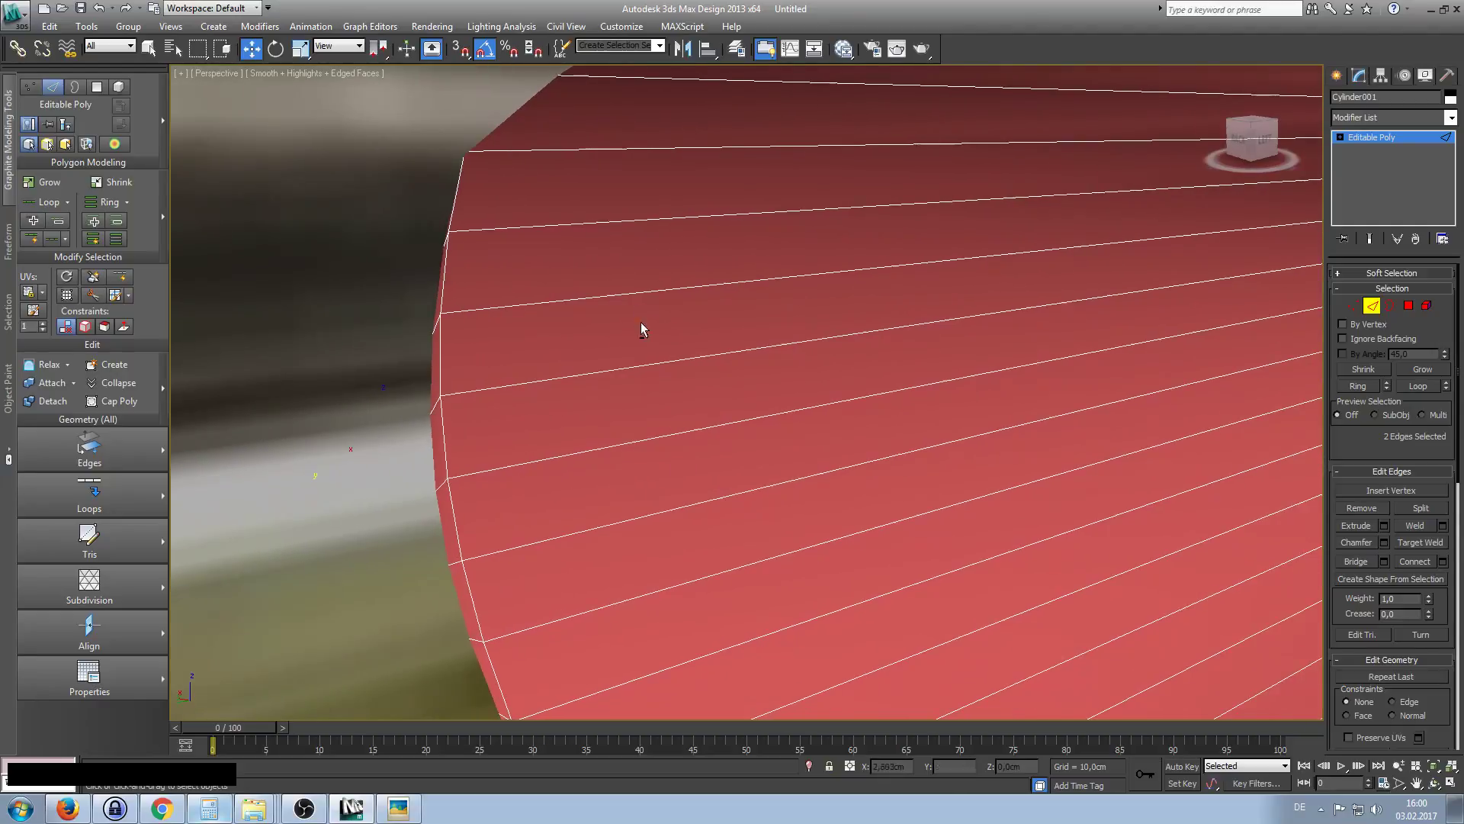
pyautogui.moveTo(650, 353)
pyautogui.keyDown('ctrl'); pyautogui.keyDown('alt'); pyautogui.mouseDown(button='middle')
pyautogui.moveTo(662, 427)
pyautogui.moveTo(665, 323)
pyautogui.moveTo(669, 357)
pyautogui.mouseUp(button='middle'); pyautogui.keyUp('alt'); pyautogui.keyUp('ctrl')
pyautogui.keyDown('ctrl'); pyautogui.keyDown('alt'); pyautogui.moveTo(679, 364); pyautogui.dragTo(707, 378, button='middle'); pyautogui.keyUp('alt'); pyautogui.keyUp('ctrl')
pyautogui.scroll(-7, 693, 369)
pyautogui.scroll(7, 692, 372)
pyautogui.scroll(-7, 692, 372)
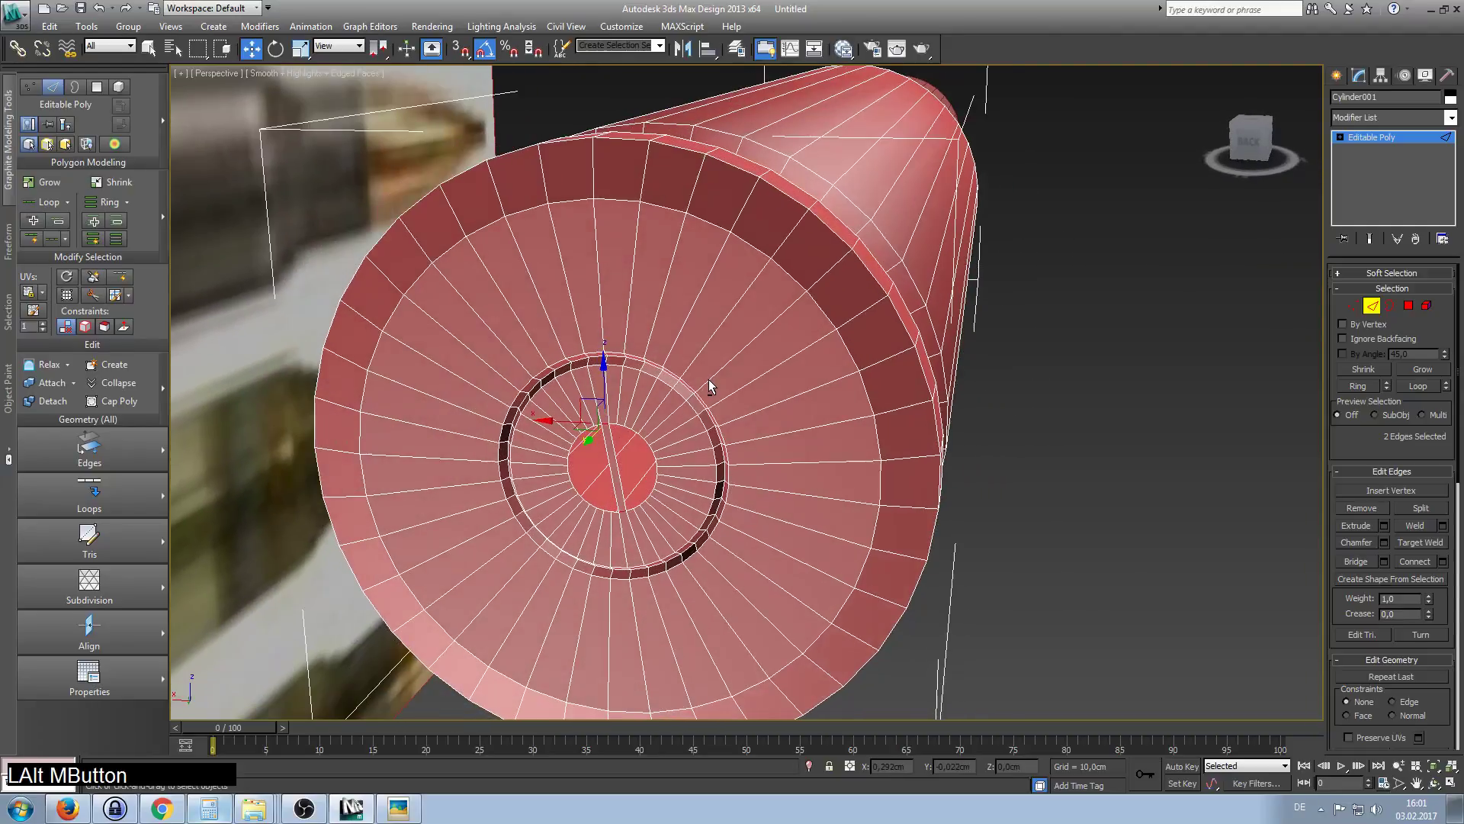
pyautogui.click(613, 418)
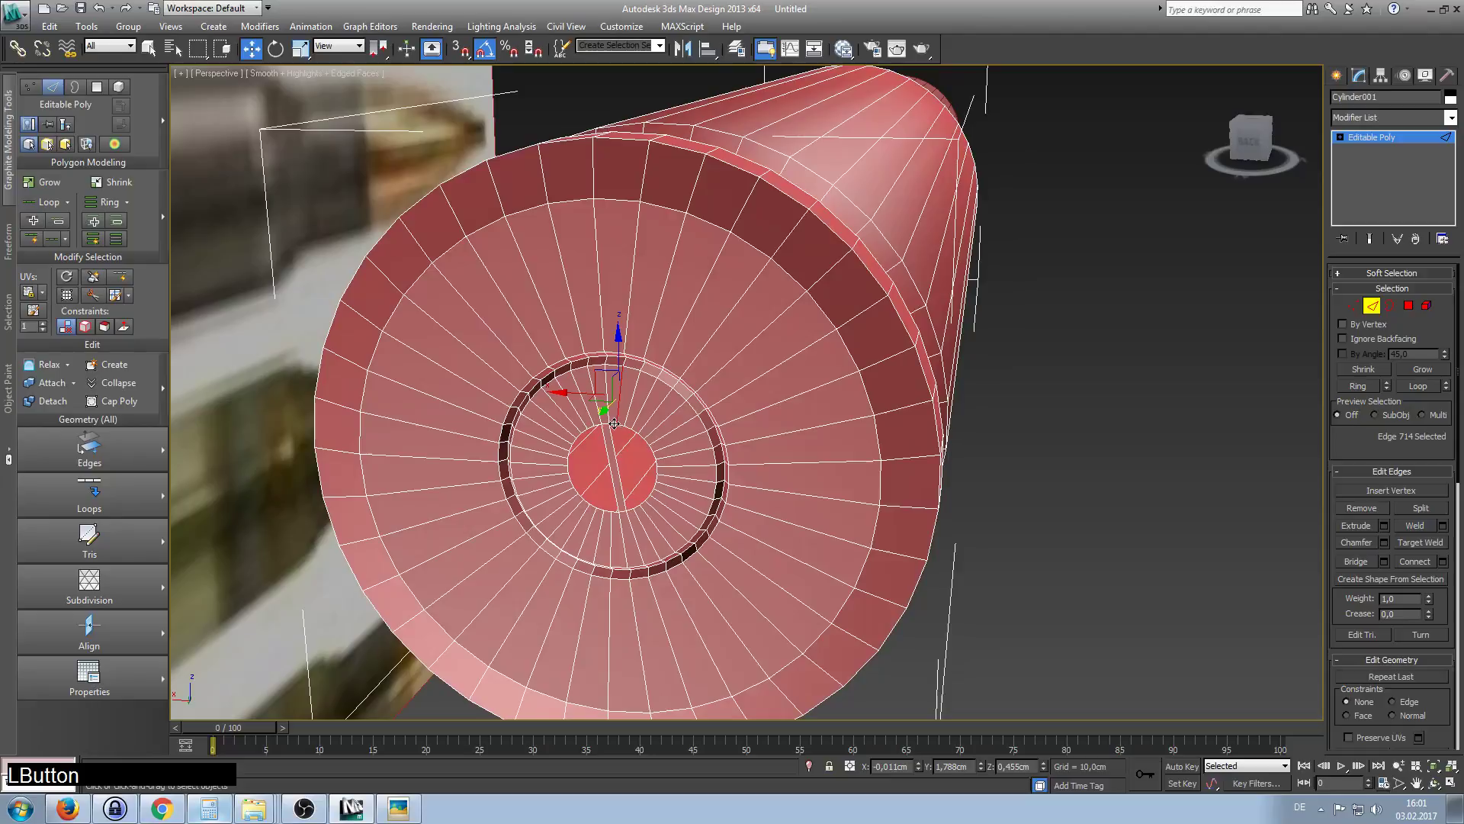
pyautogui.click(614, 426)
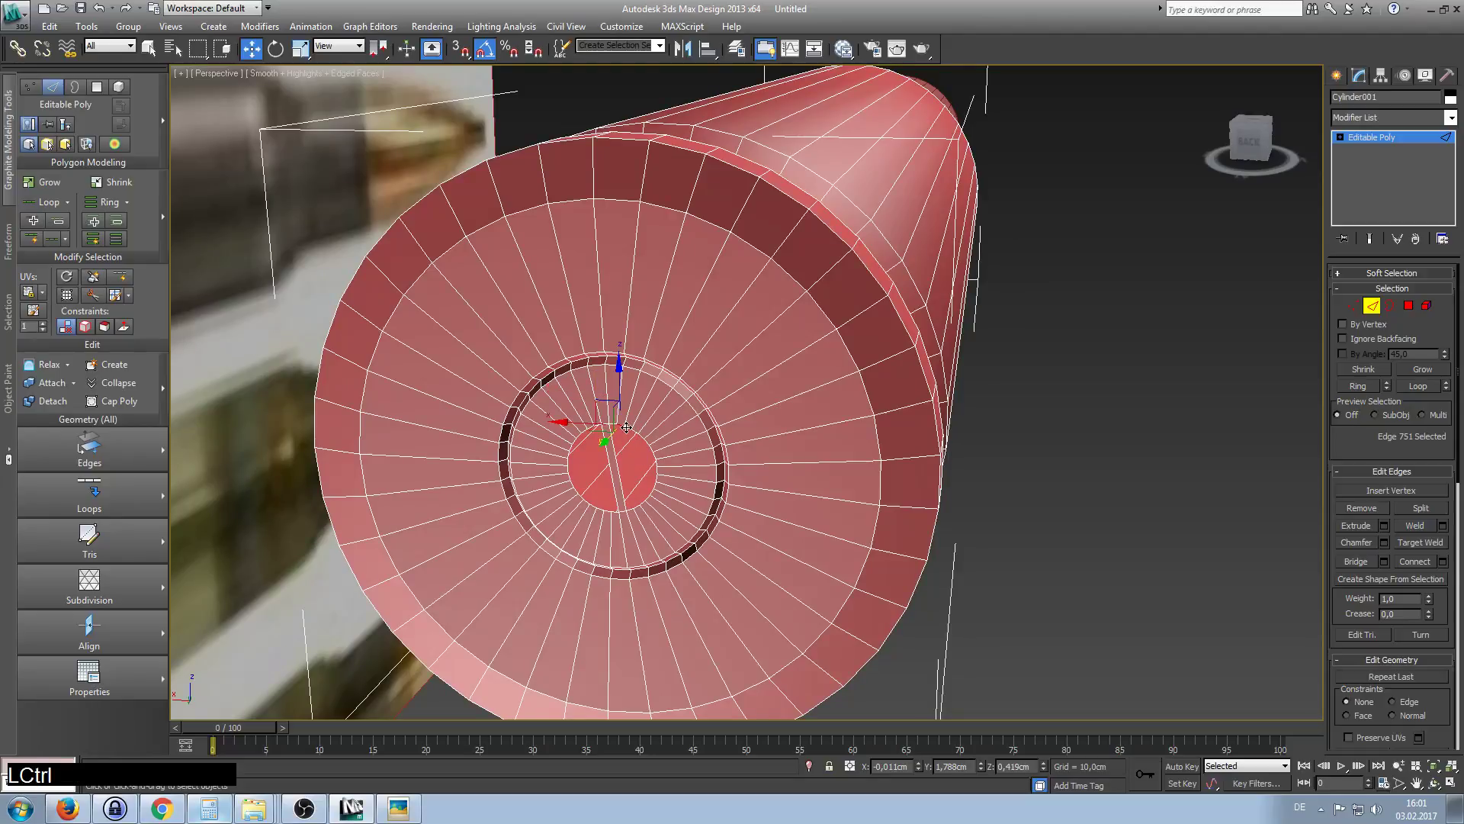
pyautogui.keyDown('ctrl'); pyautogui.click(628, 429); pyautogui.keyUp('ctrl')
pyautogui.click(621, 439)
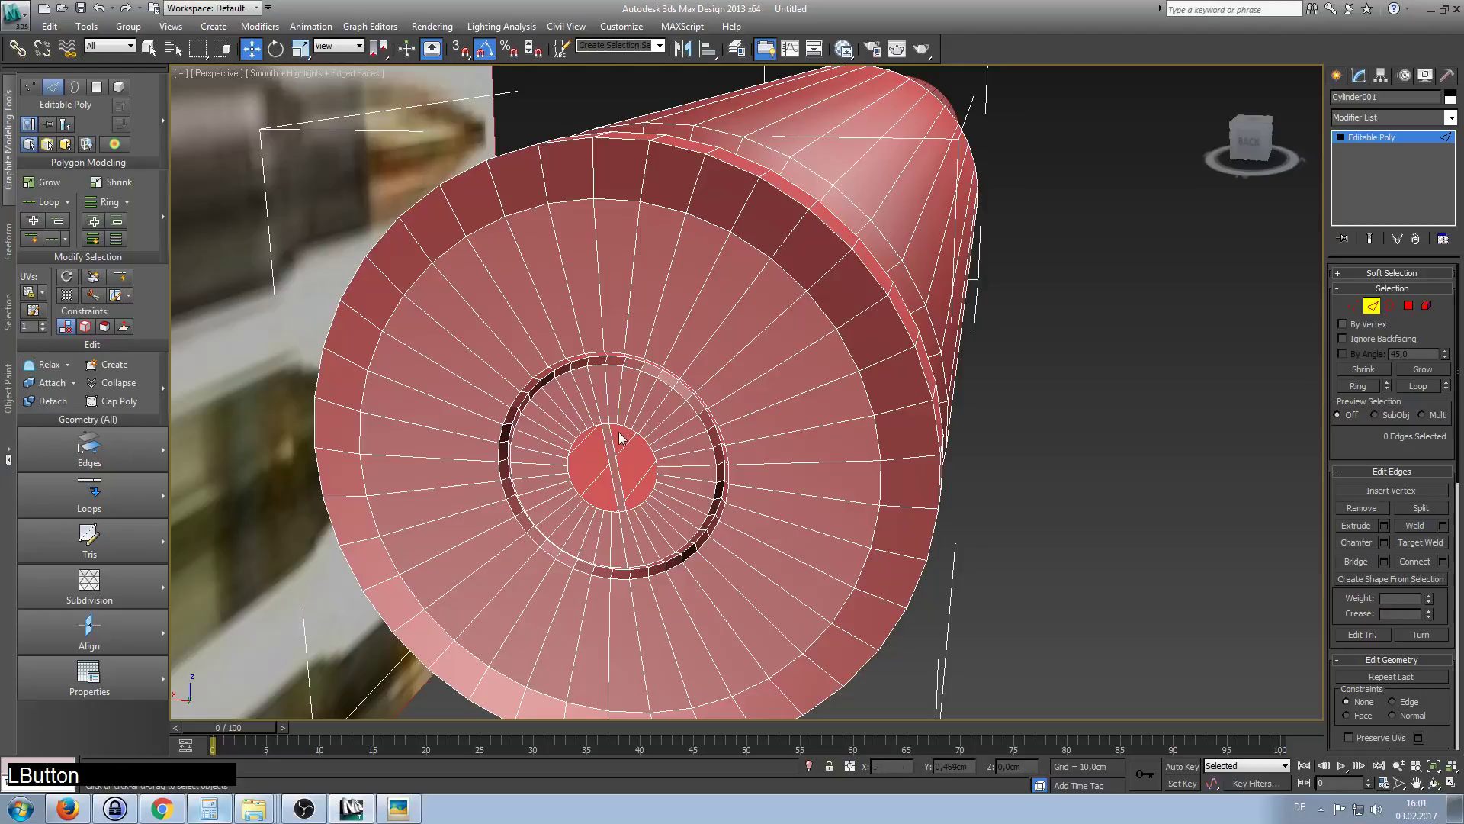
# Bridge four adjacent upper rim edges of the central hole, beside the first strip, to the four opposite lower rim edges.
pyautogui.click(612, 424)
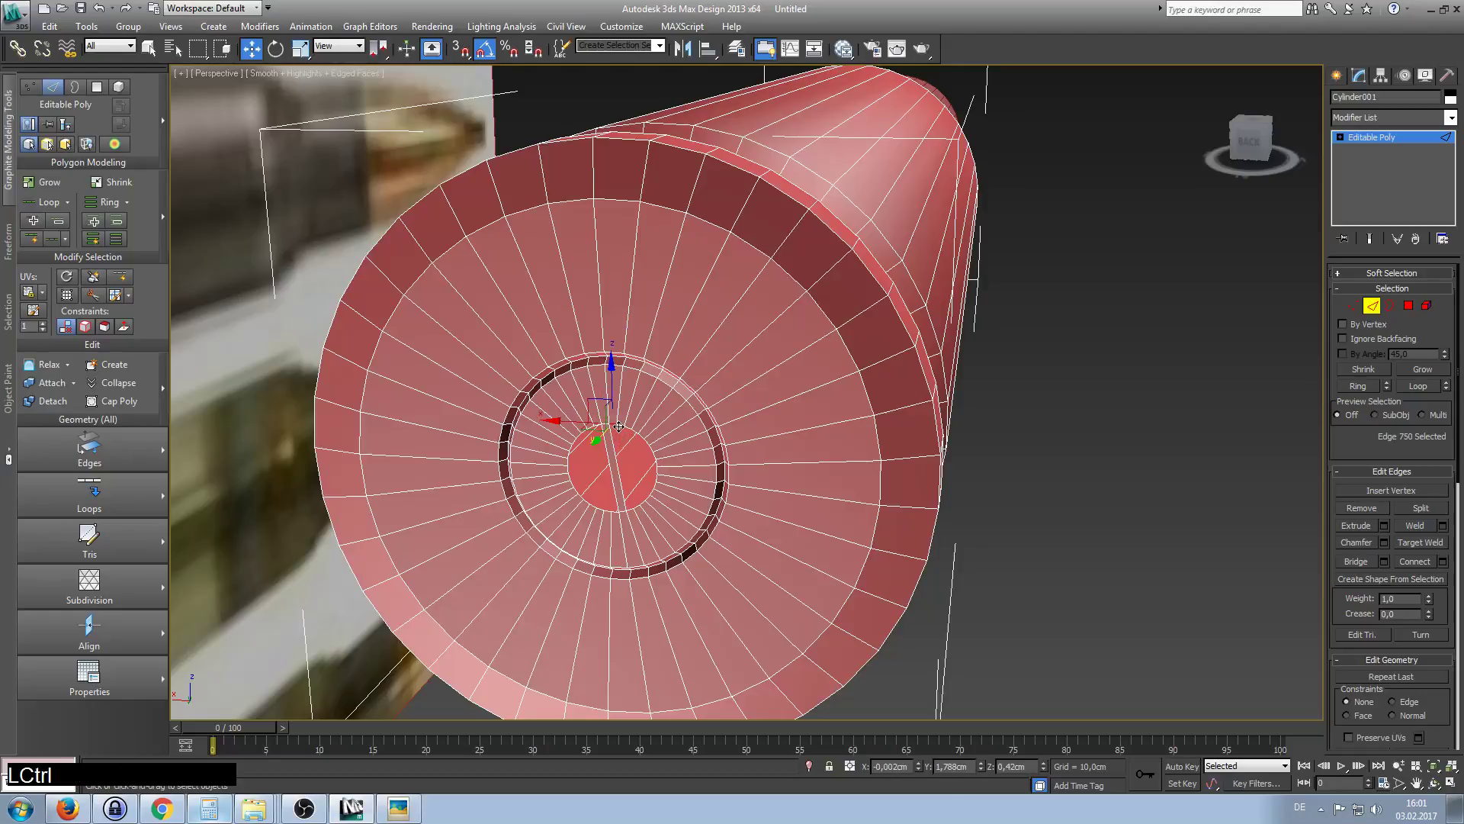
pyautogui.keyDown('ctrl'); pyautogui.click(623, 430); pyautogui.keyUp('ctrl')
pyautogui.keyDown('ctrl'); pyautogui.click(626, 429); pyautogui.keyUp('ctrl')
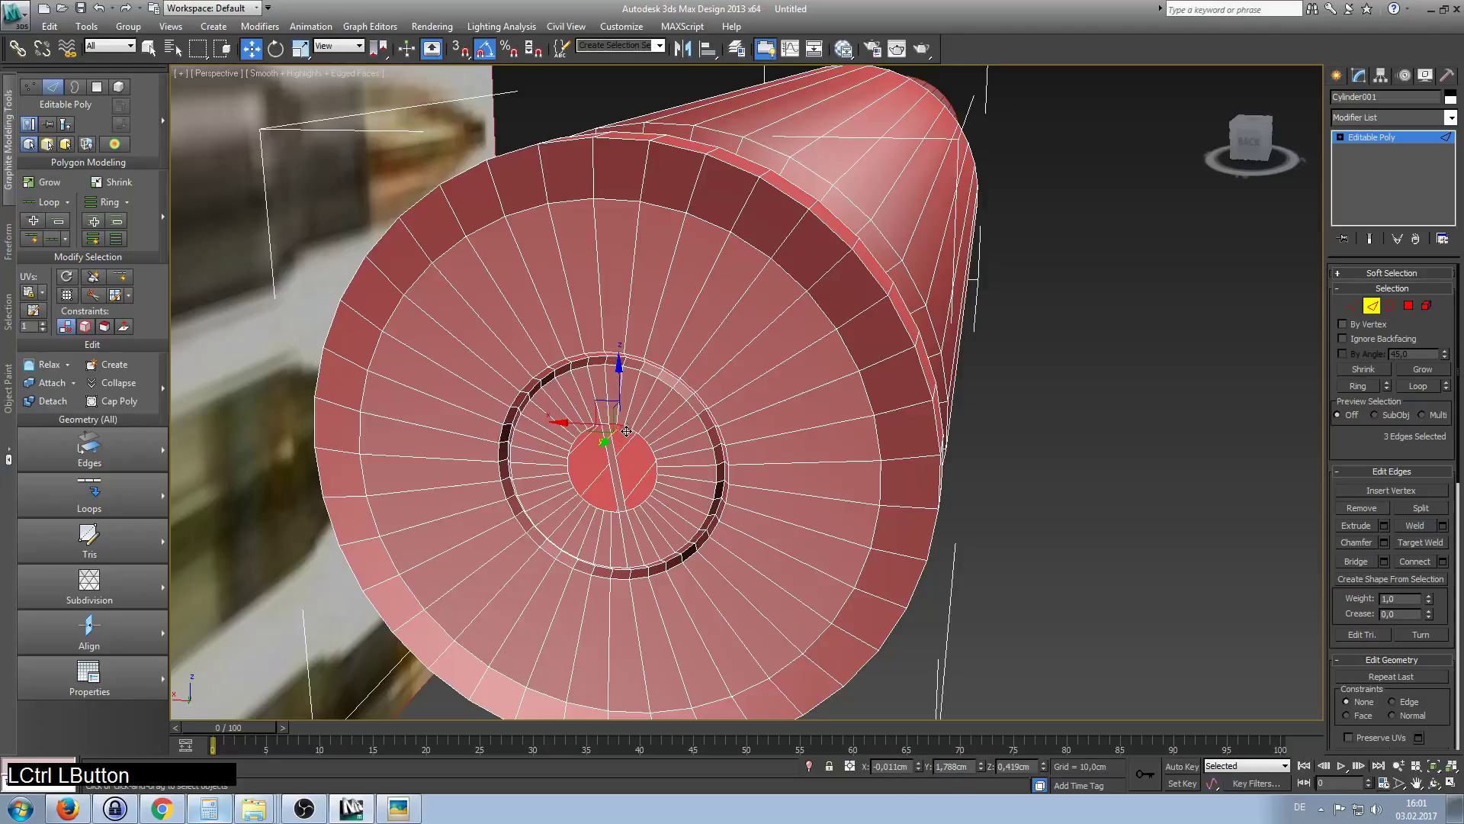
pyautogui.keyDown('ctrl'); pyautogui.click(631, 443); pyautogui.keyUp('ctrl')
pyautogui.keyDown('ctrl'); pyautogui.click(629, 509); pyautogui.keyUp('ctrl')
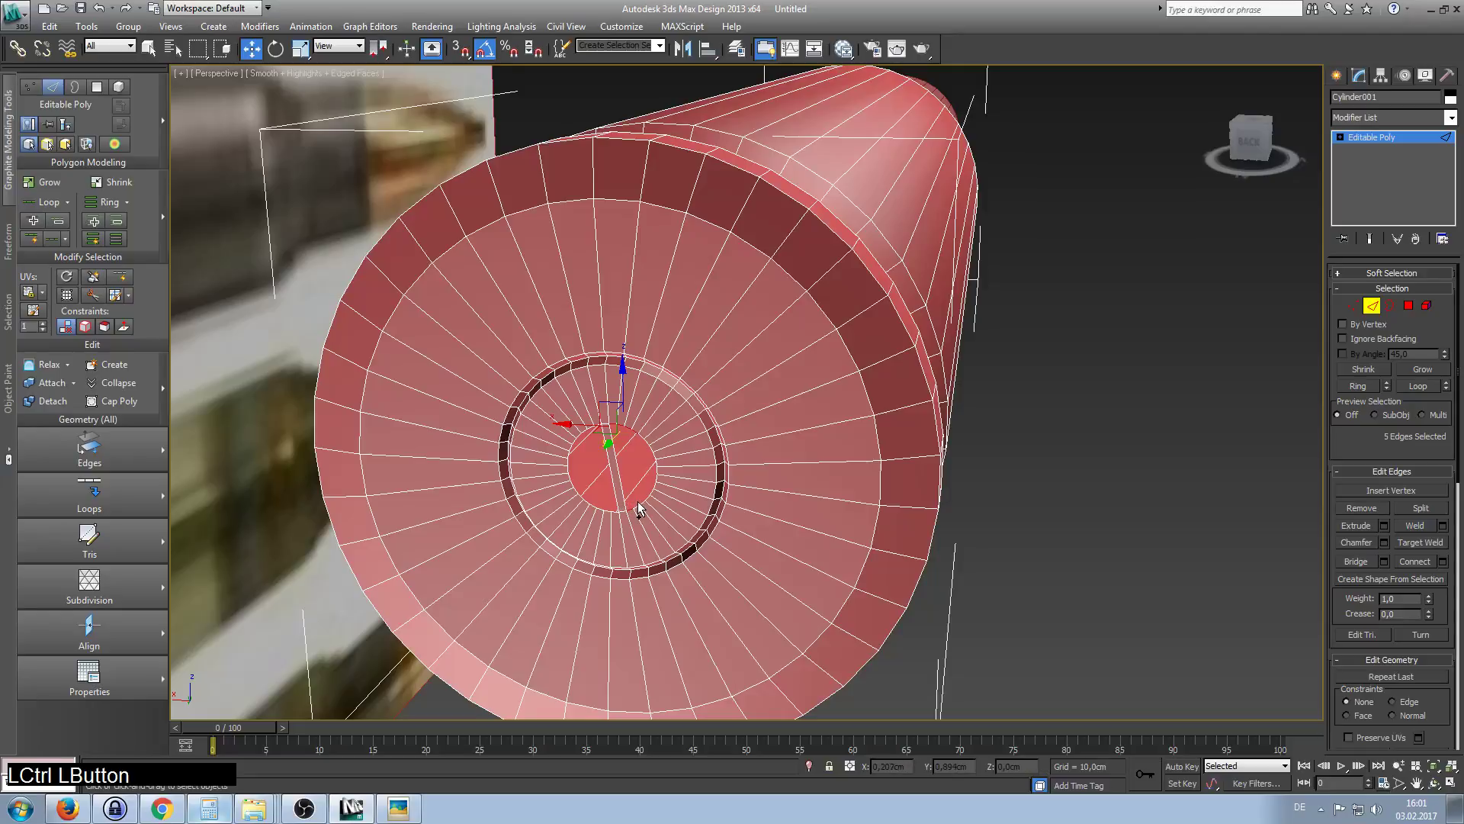
pyautogui.keyDown('ctrl'); pyautogui.click(639, 501); pyautogui.keyUp('ctrl')
pyautogui.keyDown('ctrl'); pyautogui.click(635, 503); pyautogui.keyUp('ctrl')
pyautogui.keyDown('ctrl'); pyautogui.click(640, 504); pyautogui.keyUp('ctrl')
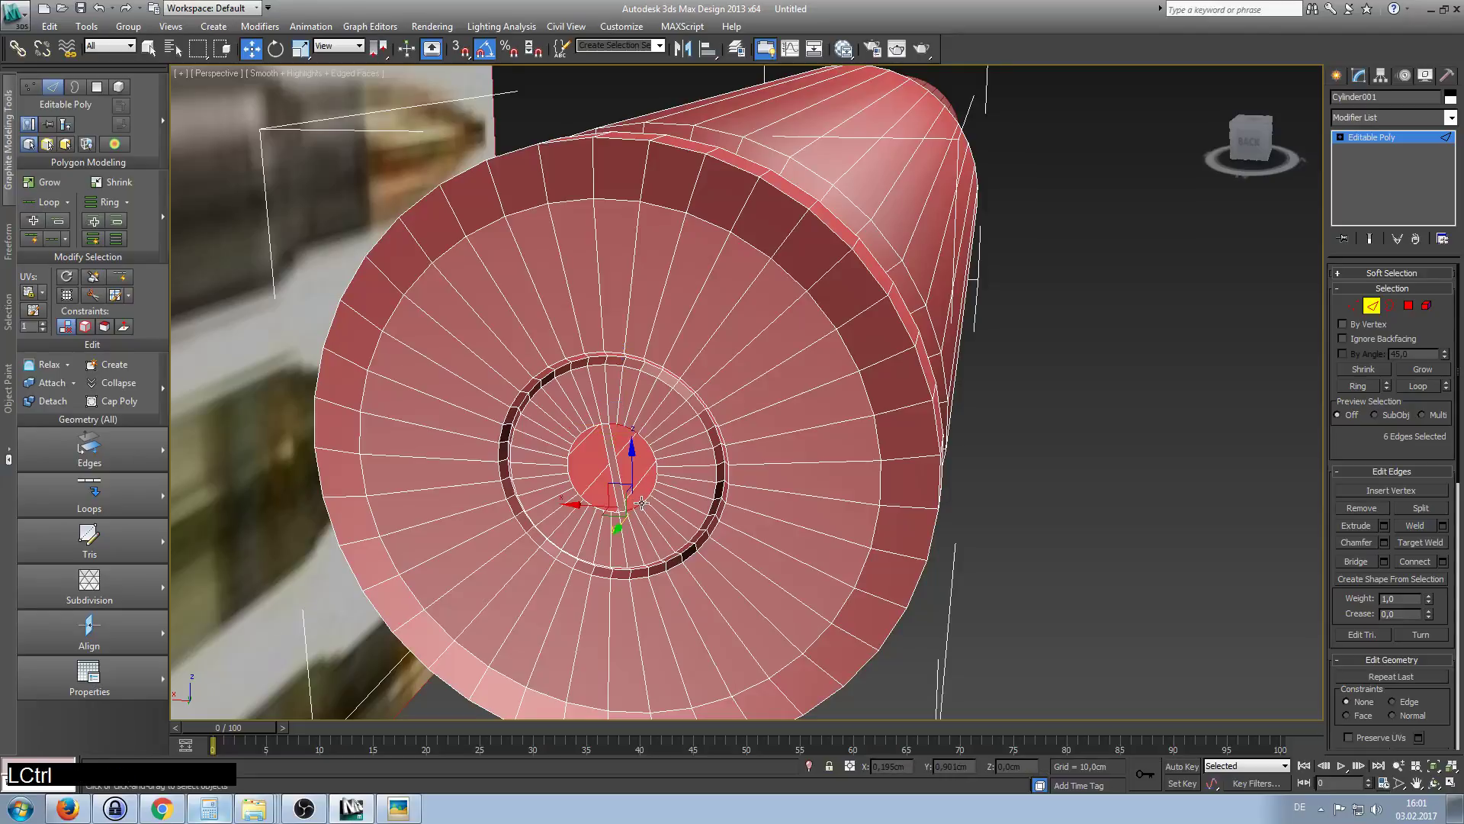
pyautogui.keyDown('ctrl'); pyautogui.click(642, 502); pyautogui.keyUp('ctrl')
pyautogui.keyDown('ctrl'); pyautogui.click(648, 497); pyautogui.keyUp('ctrl')
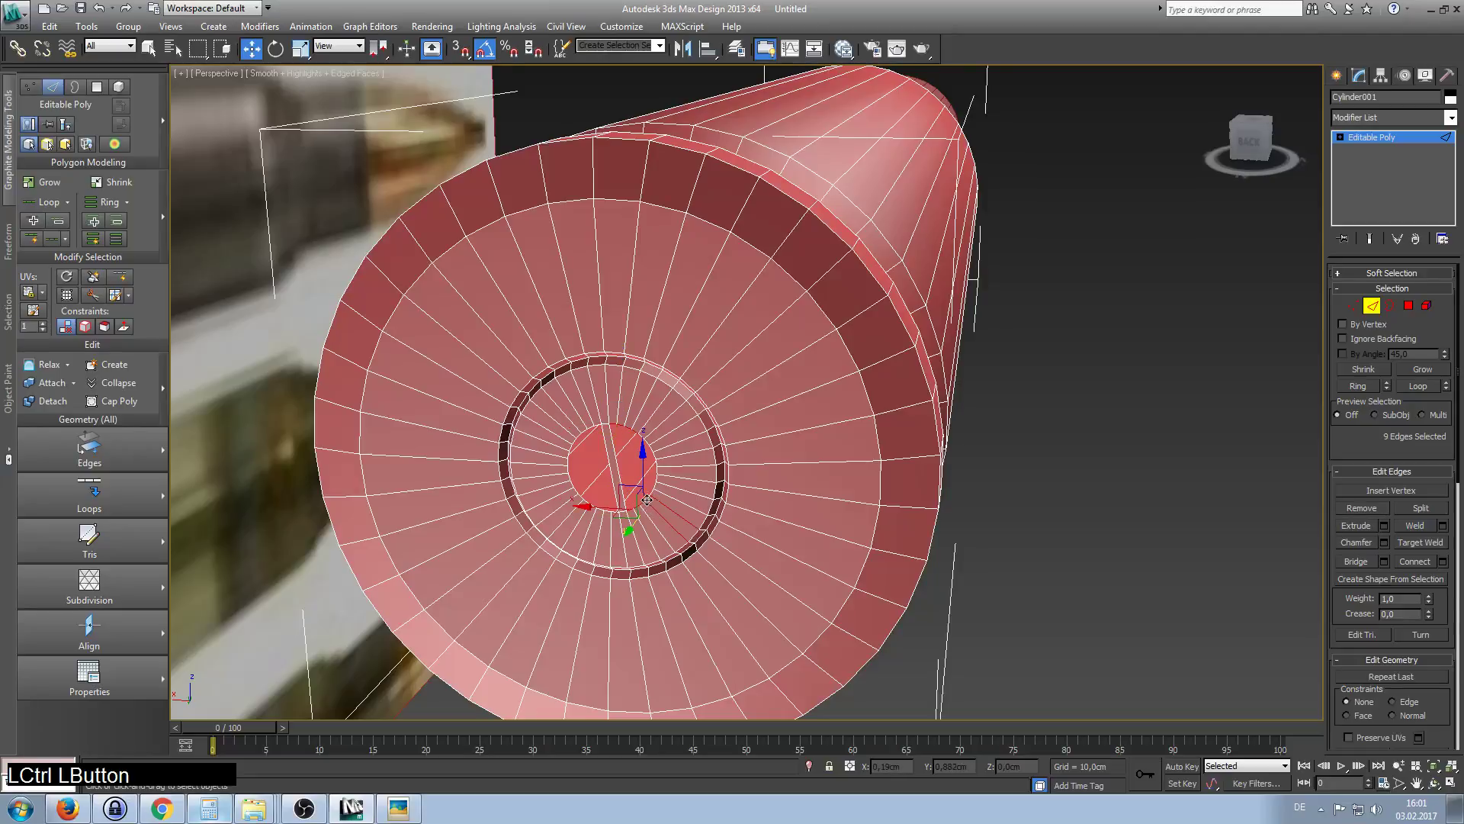
pyautogui.keyDown('alt'); pyautogui.click(647, 499); pyautogui.keyUp('alt')
pyautogui.keyDown('alt'); pyautogui.click(649, 498); pyautogui.keyUp('alt')
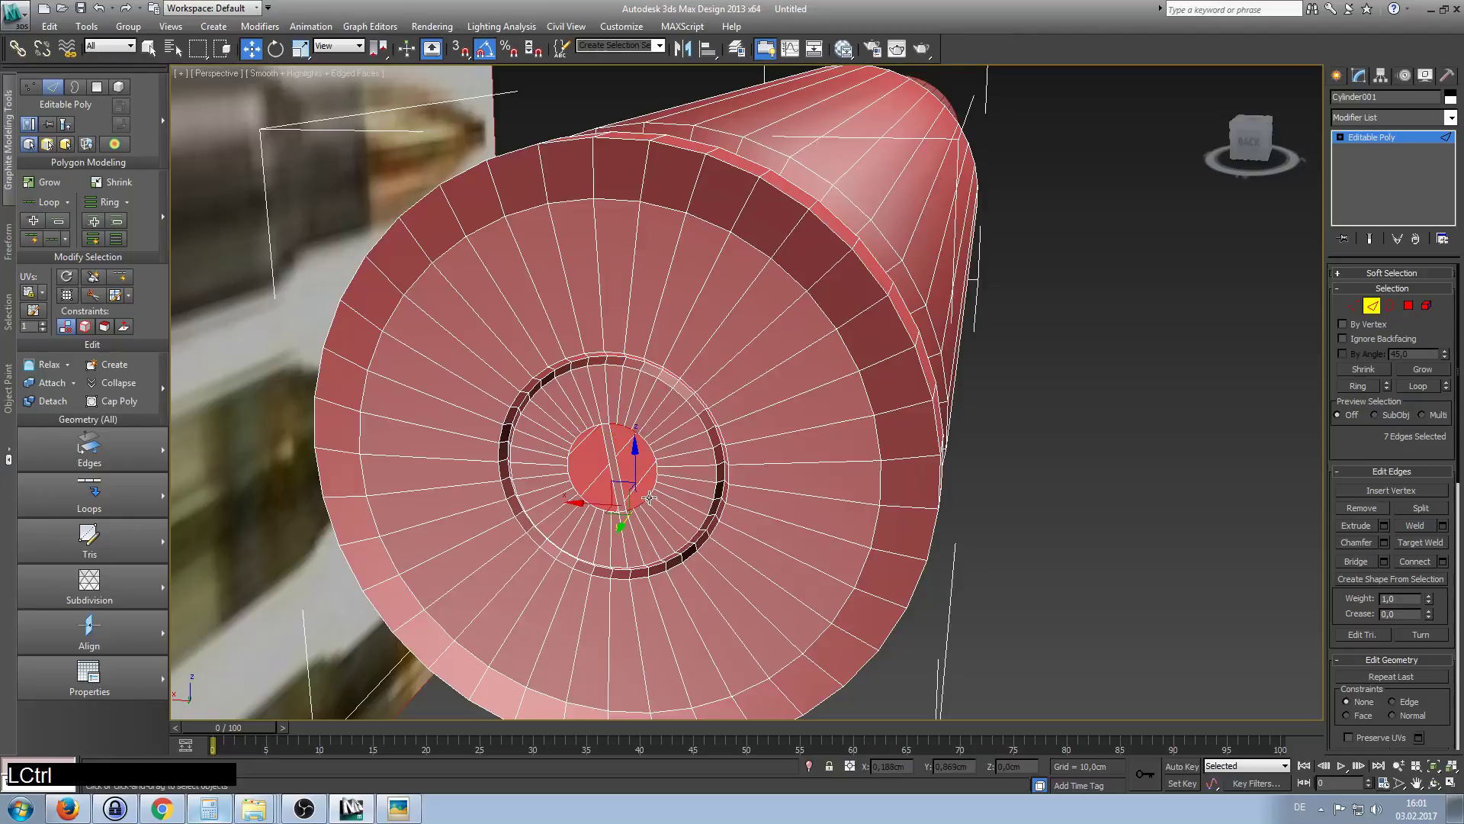
pyautogui.keyDown('ctrl'); pyautogui.click(647, 497); pyautogui.keyUp('ctrl')
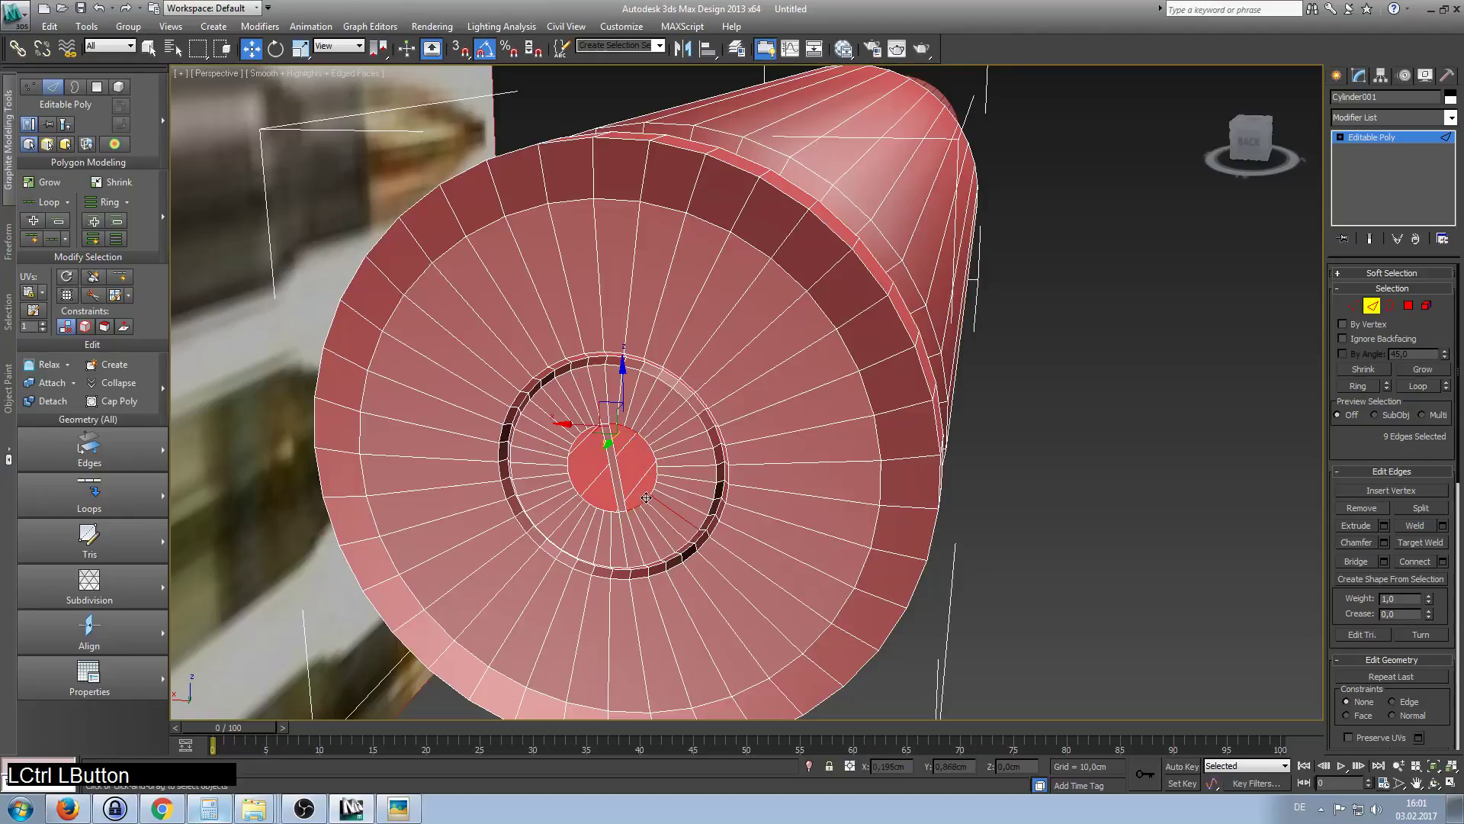
pyautogui.keyDown('alt'); pyautogui.click(661, 502); pyautogui.keyUp('alt')
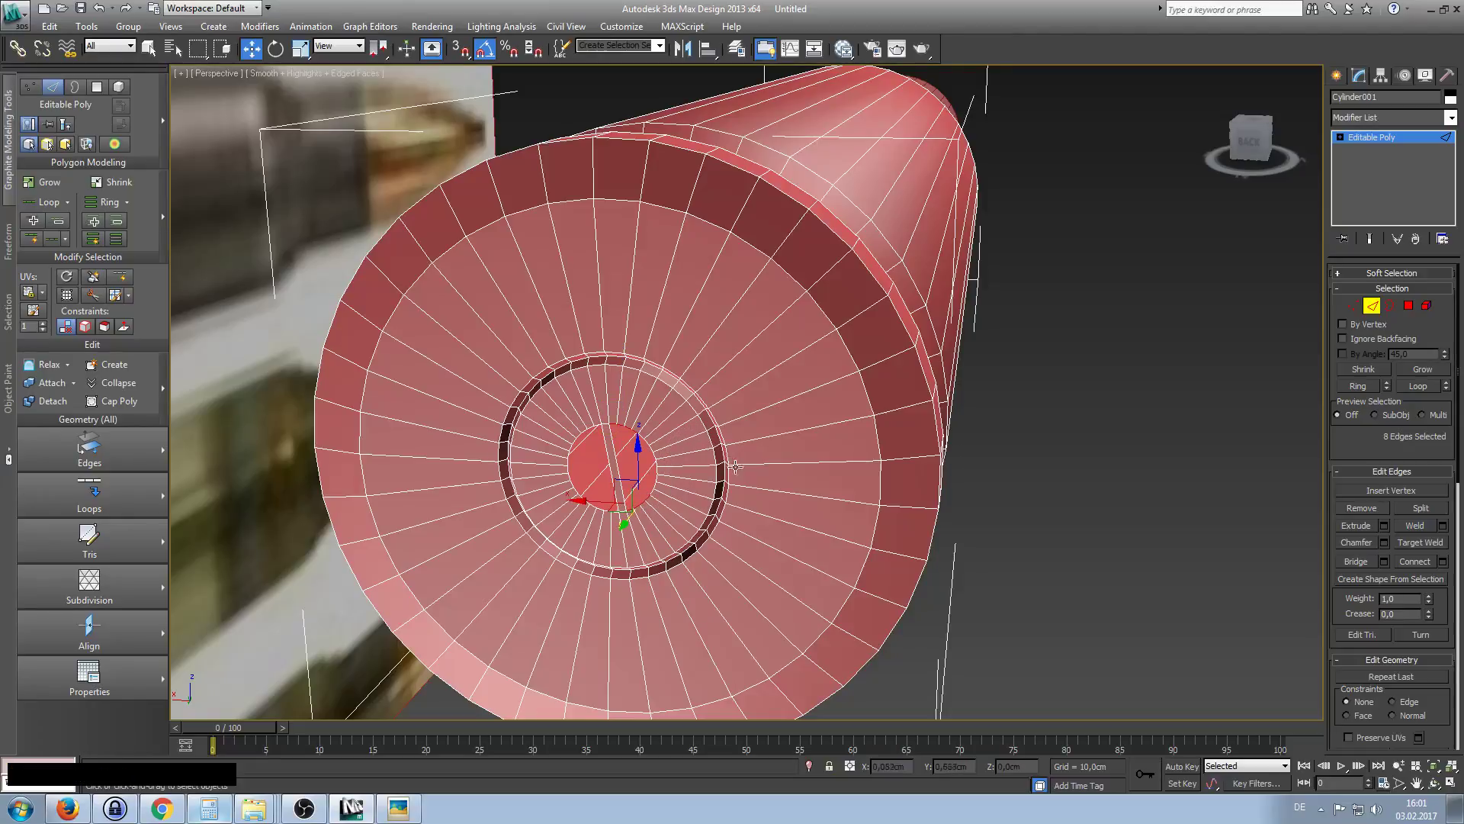
pyautogui.click(1356, 560)
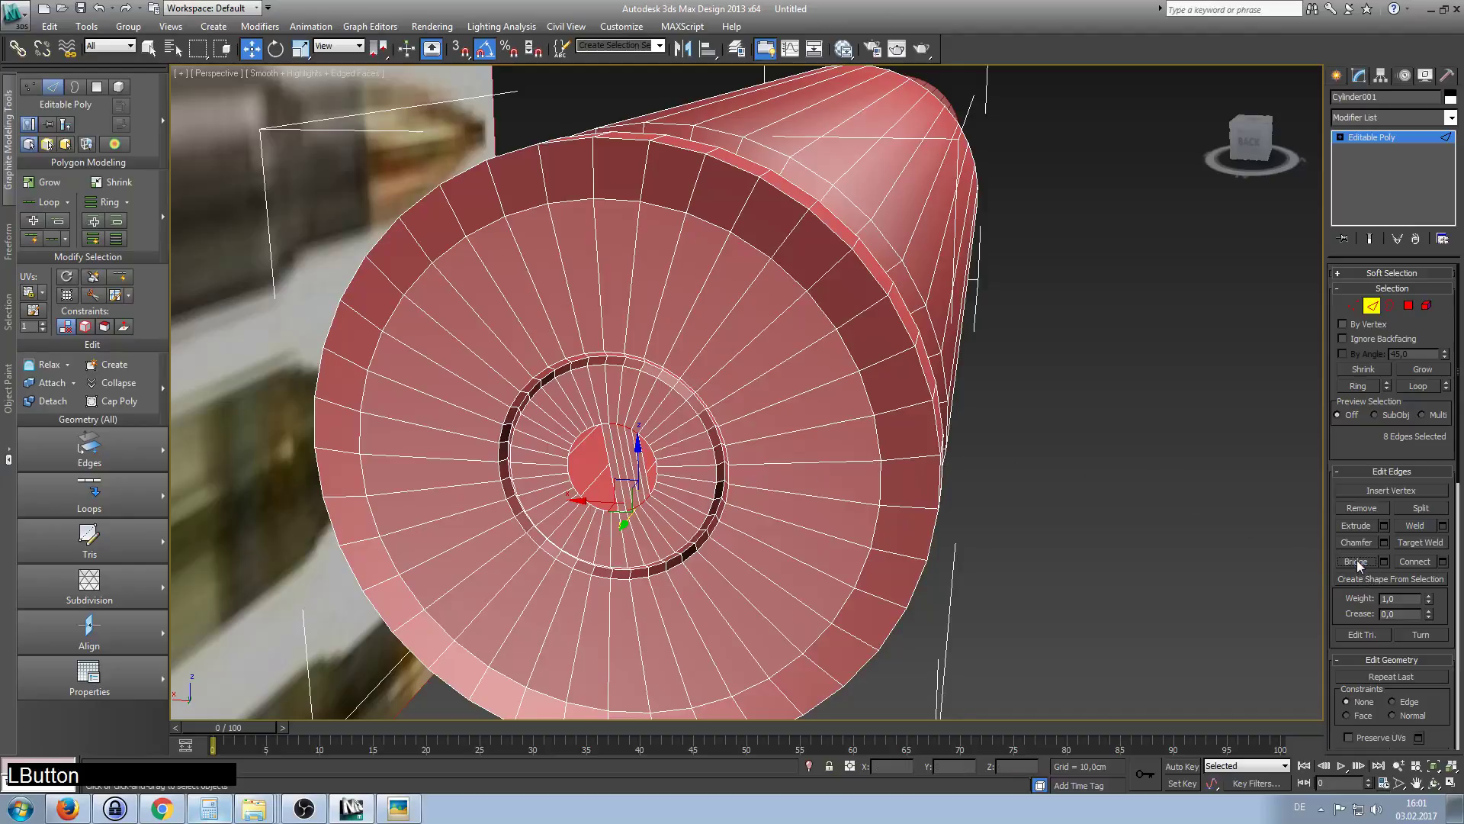
# Bridge the next two open upper rim edges of the central hole to the two opposite lower rim edges.
pyautogui.click(639, 436)
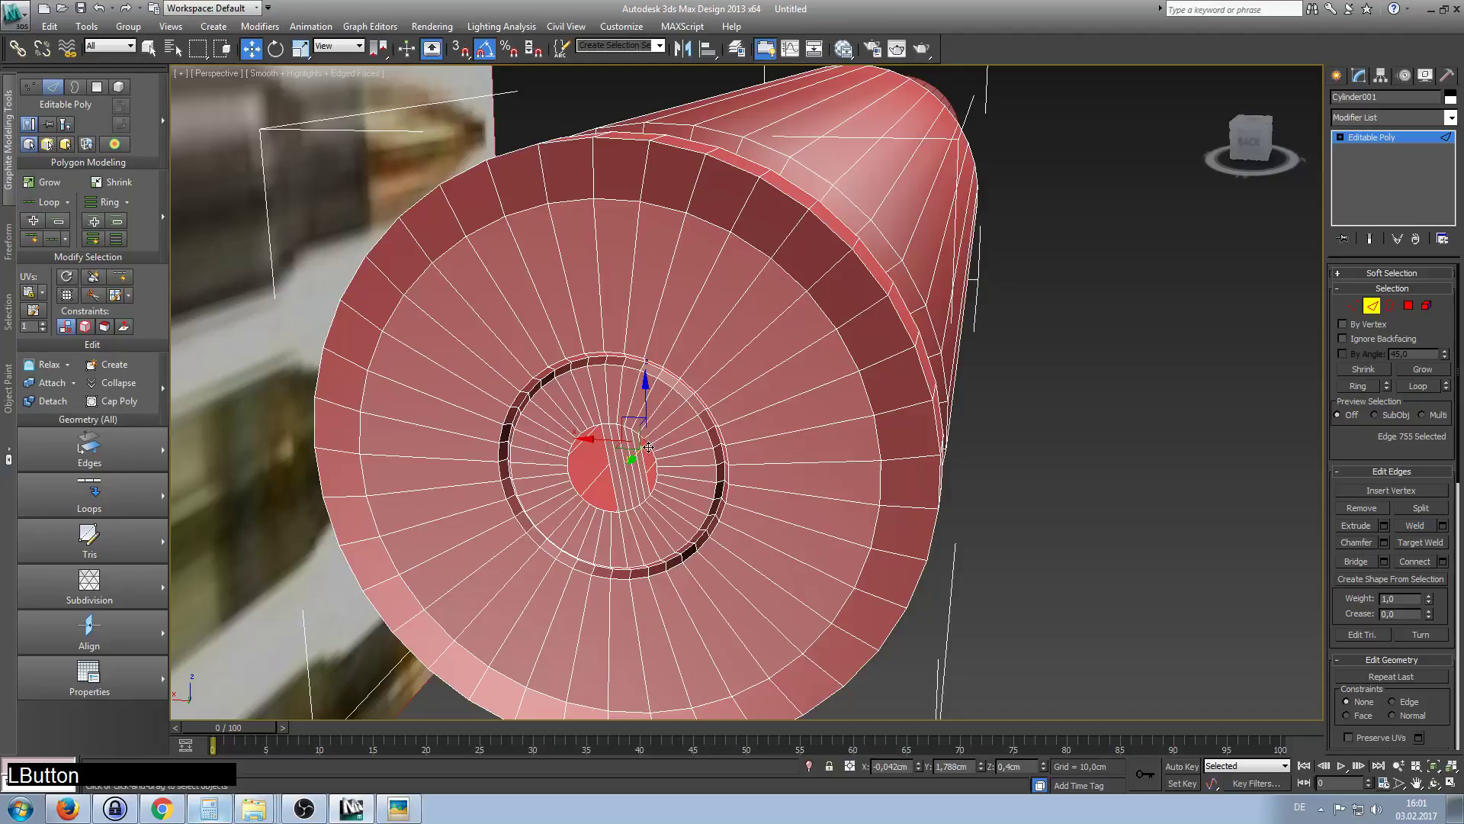
pyautogui.click(641, 435)
pyautogui.keyDown('ctrl'); pyautogui.click(654, 492); pyautogui.keyUp('ctrl')
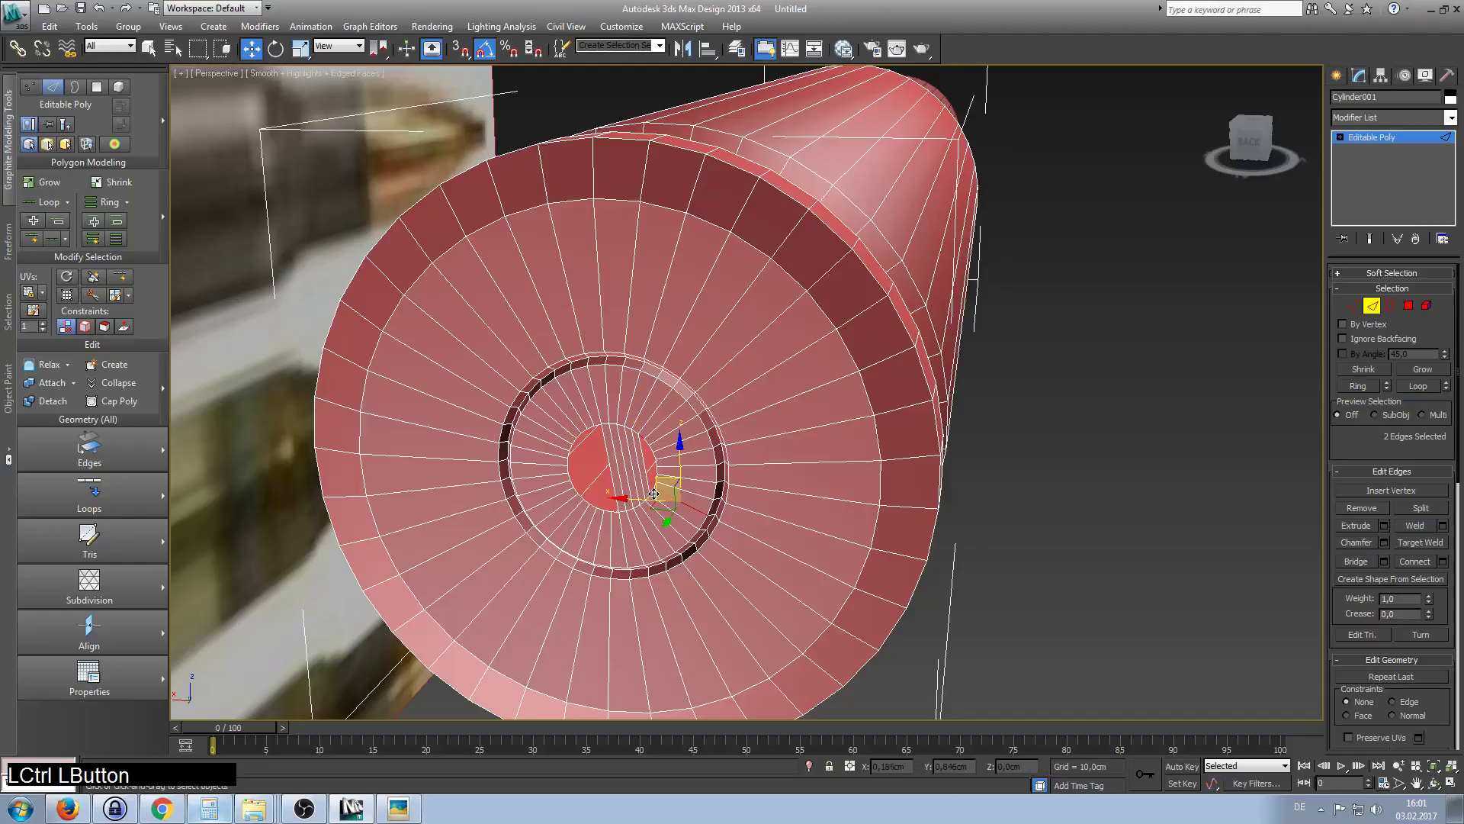
pyautogui.keyDown('ctrl'); pyautogui.click(651, 492); pyautogui.keyUp('ctrl')
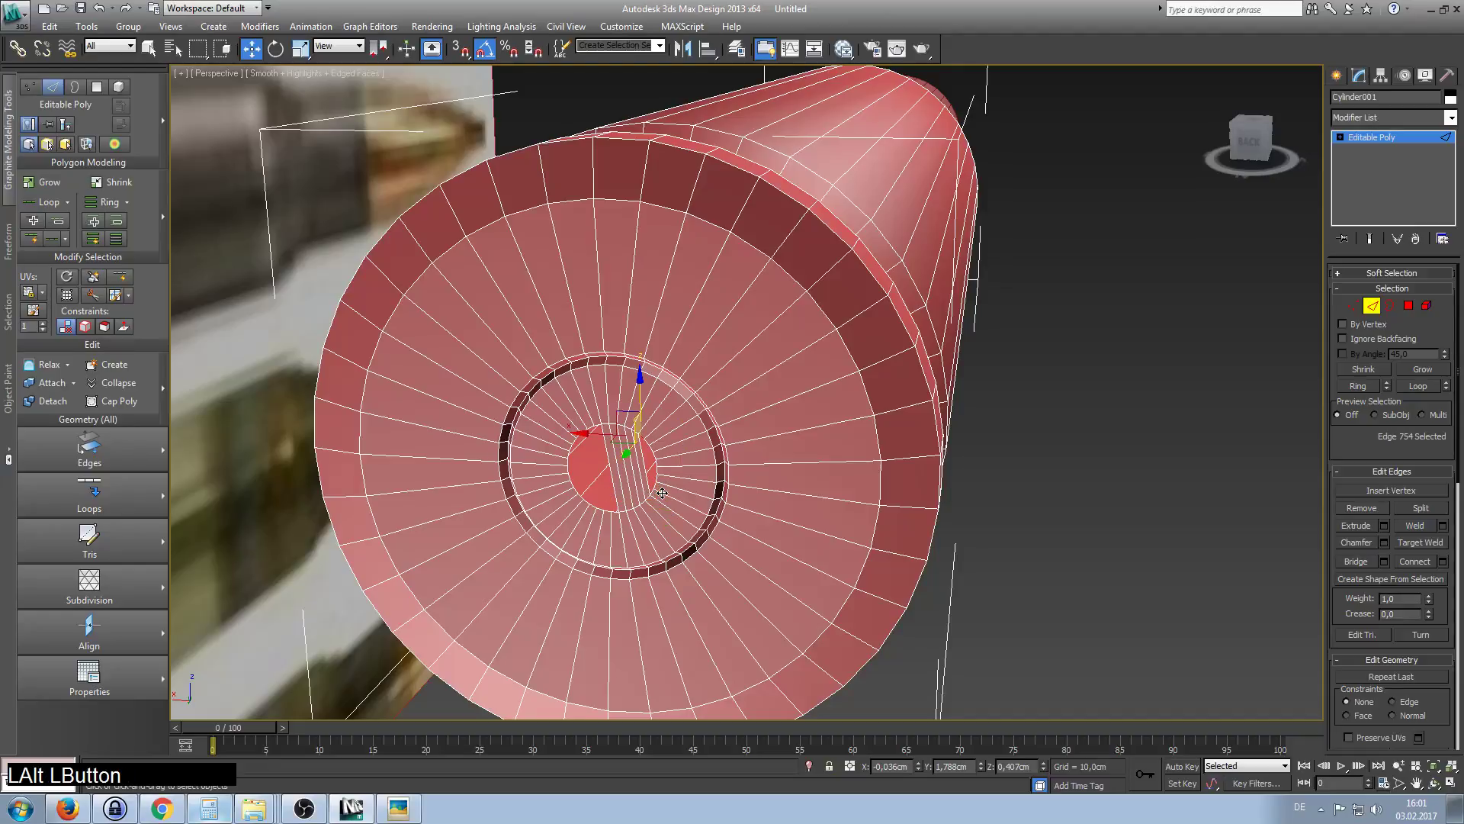
pyautogui.keyDown('ctrl'); pyautogui.click(652, 491); pyautogui.keyUp('ctrl')
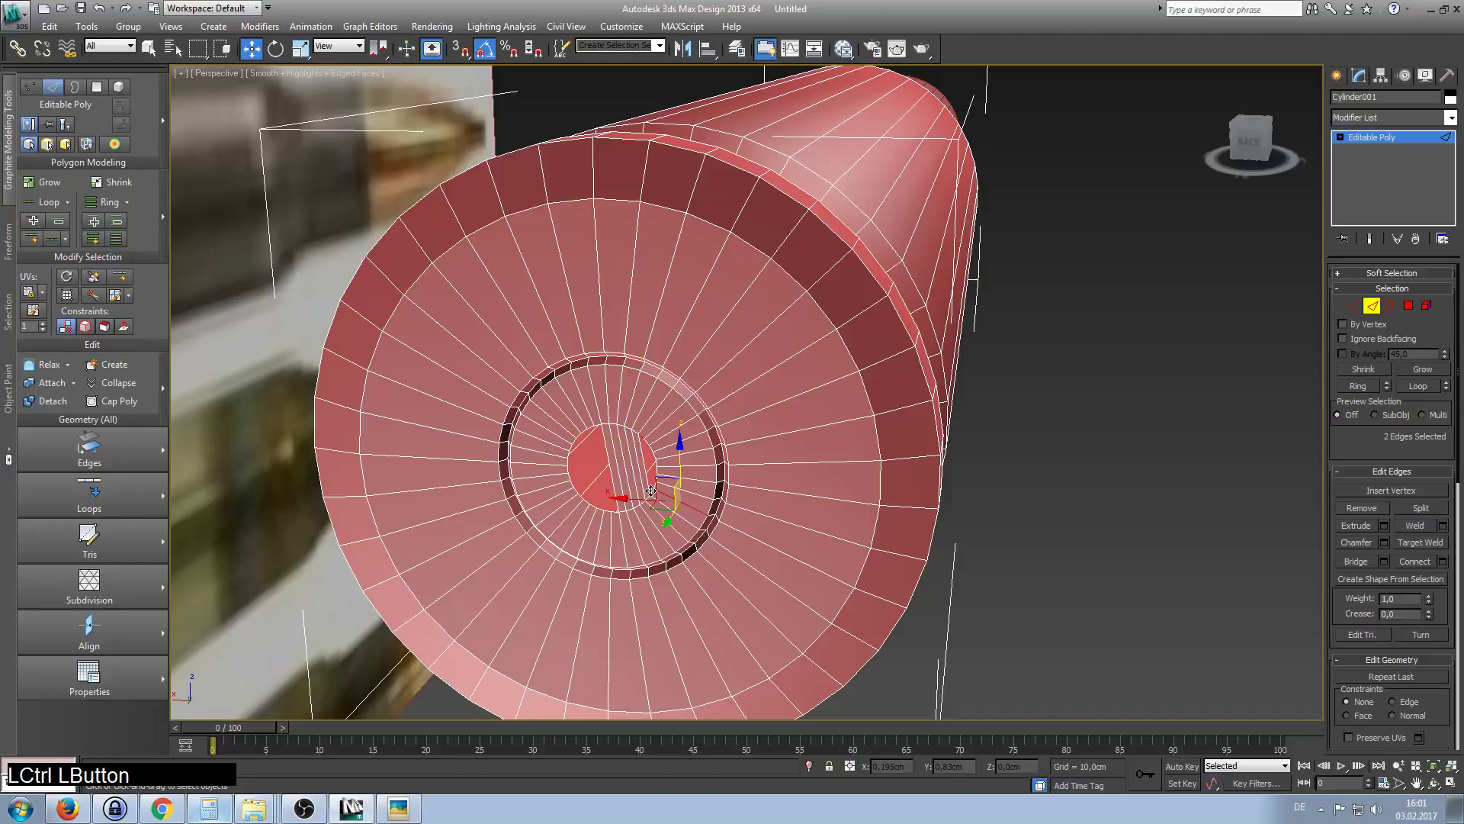
pyautogui.keyDown('ctrl'); pyautogui.click(651, 492); pyautogui.keyUp('ctrl')
pyautogui.keyDown('ctrl'); pyautogui.click(675, 498); pyautogui.keyUp('ctrl')
pyautogui.keyDown('alt'); pyautogui.click(675, 498); pyautogui.keyUp('alt')
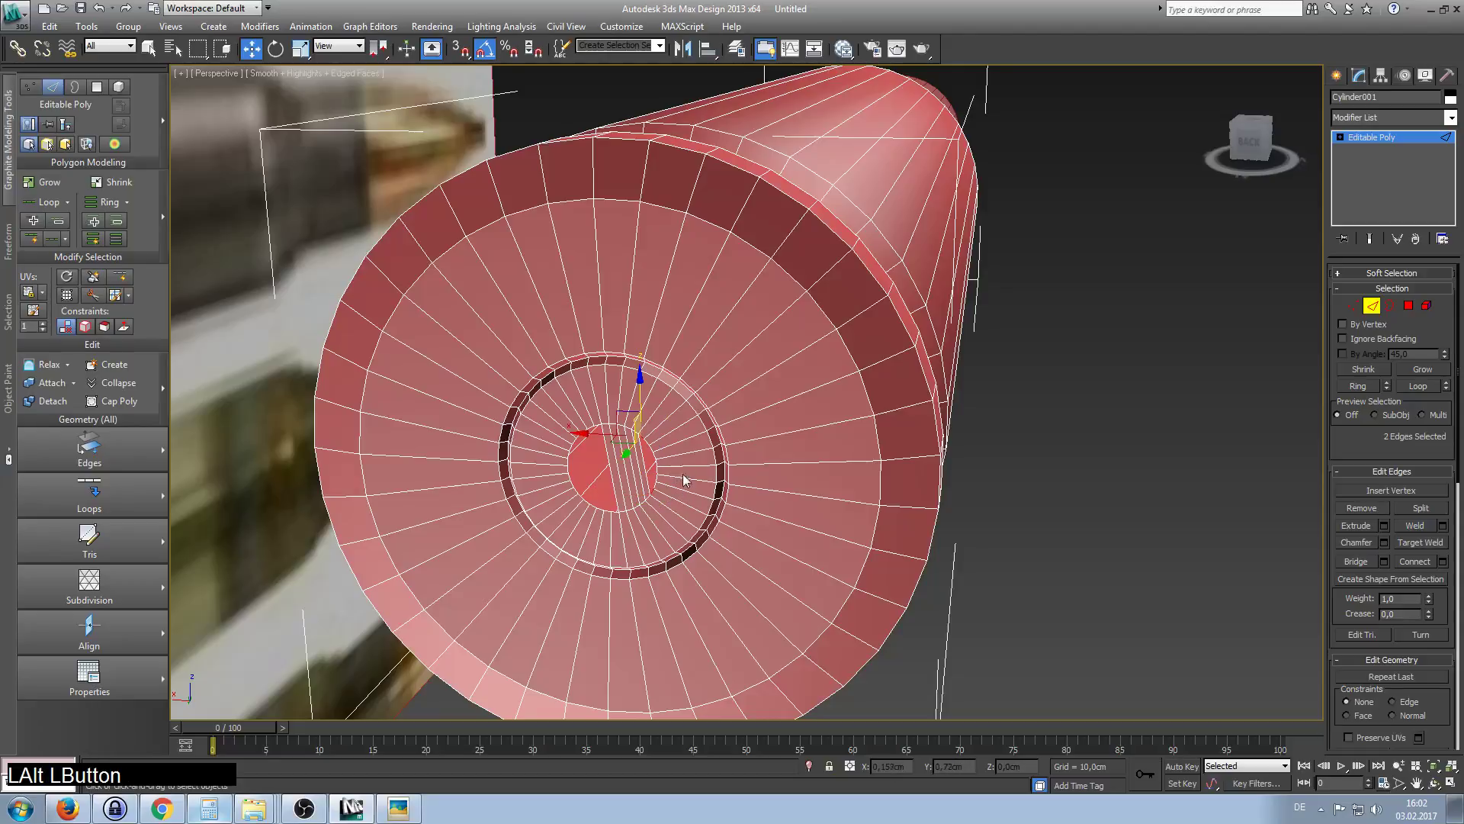
pyautogui.keyDown('ctrl'); pyautogui.click(647, 440); pyautogui.keyUp('ctrl')
pyautogui.keyDown('ctrl'); pyautogui.click(647, 443); pyautogui.keyUp('ctrl')
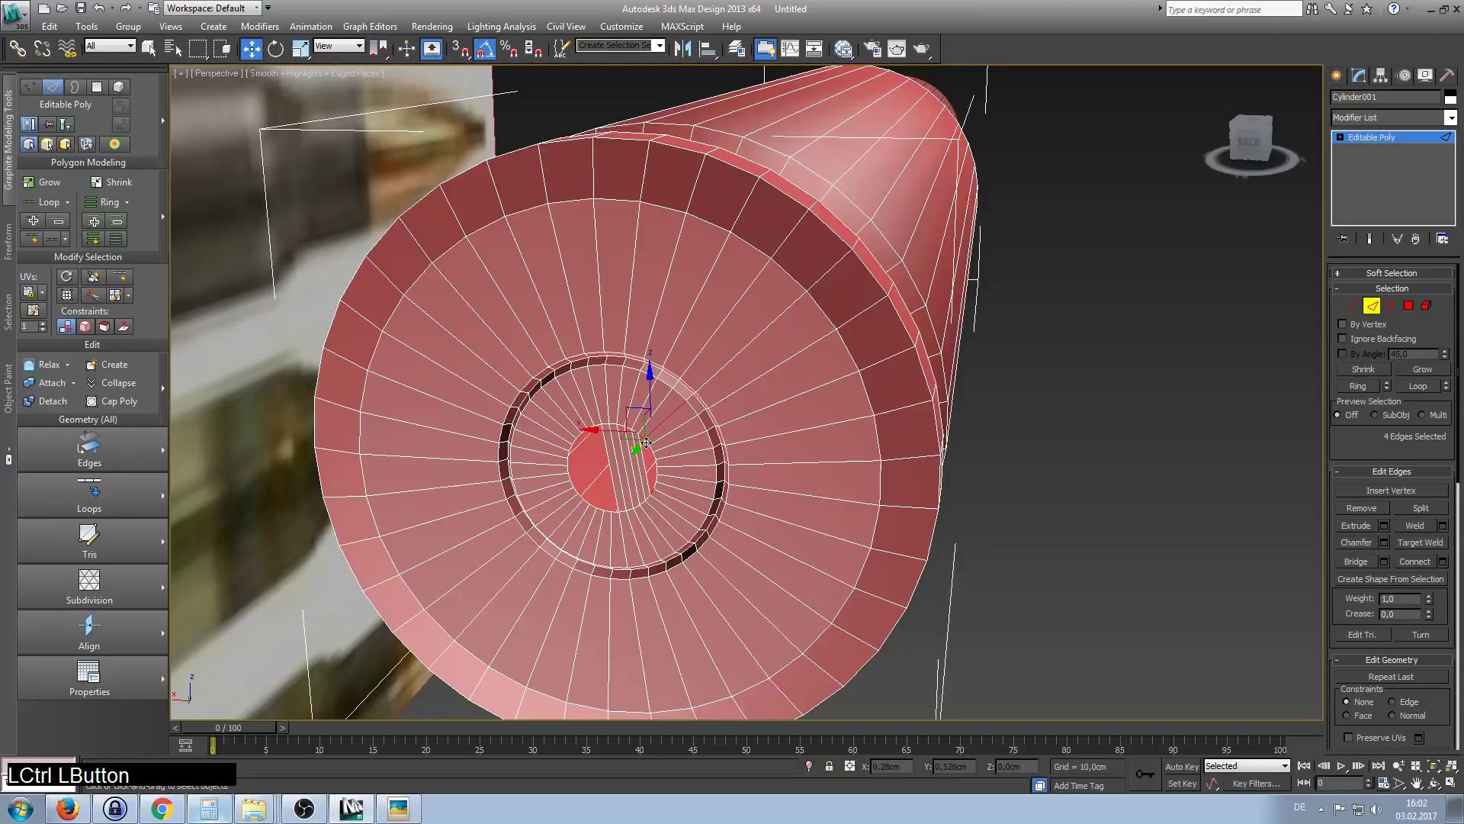
pyautogui.keyDown('alt'); pyautogui.click(653, 429); pyautogui.keyUp('alt')
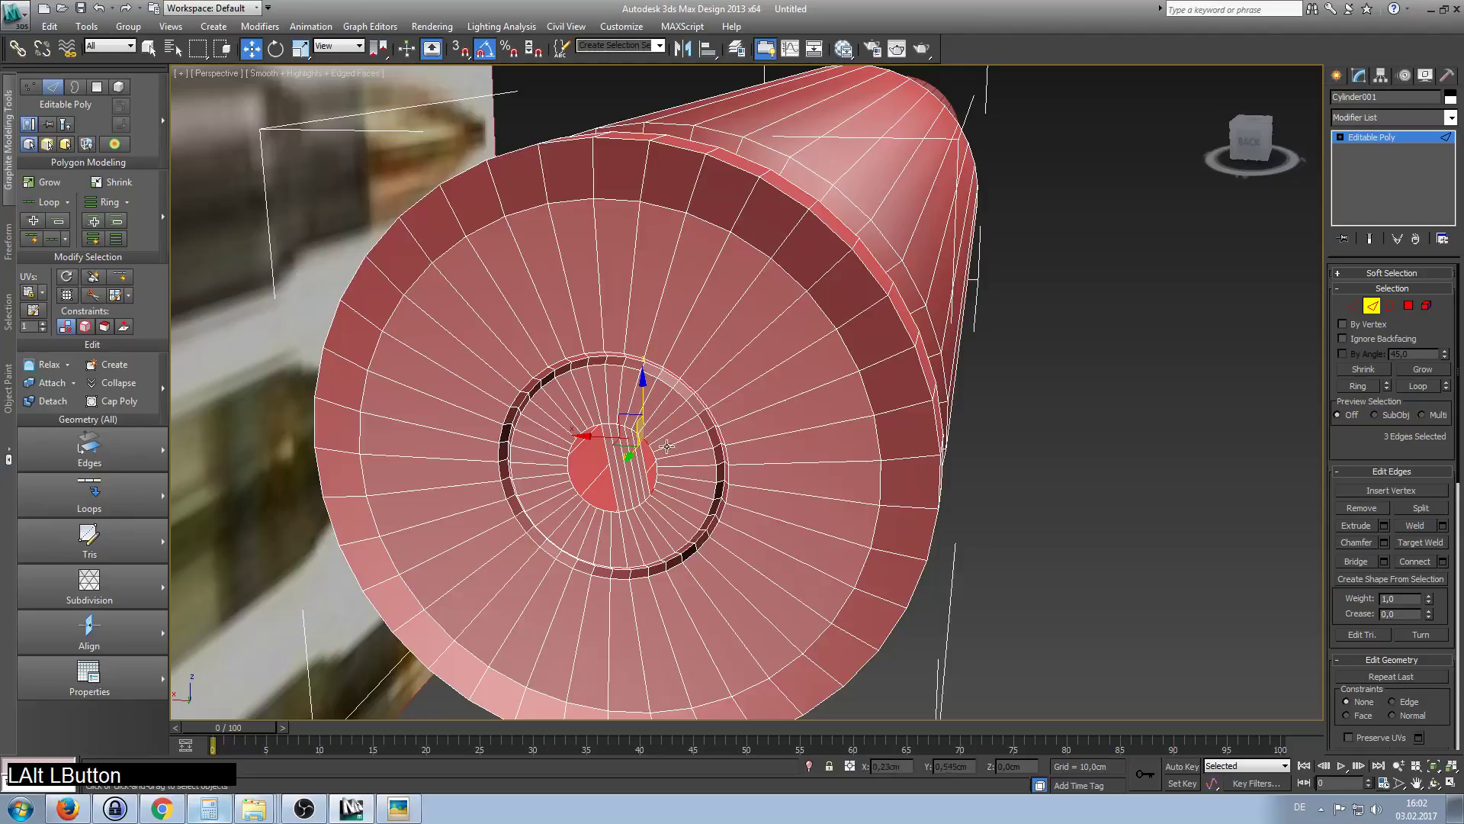
pyautogui.keyDown('ctrl'); pyautogui.click(653, 484); pyautogui.keyUp('ctrl')
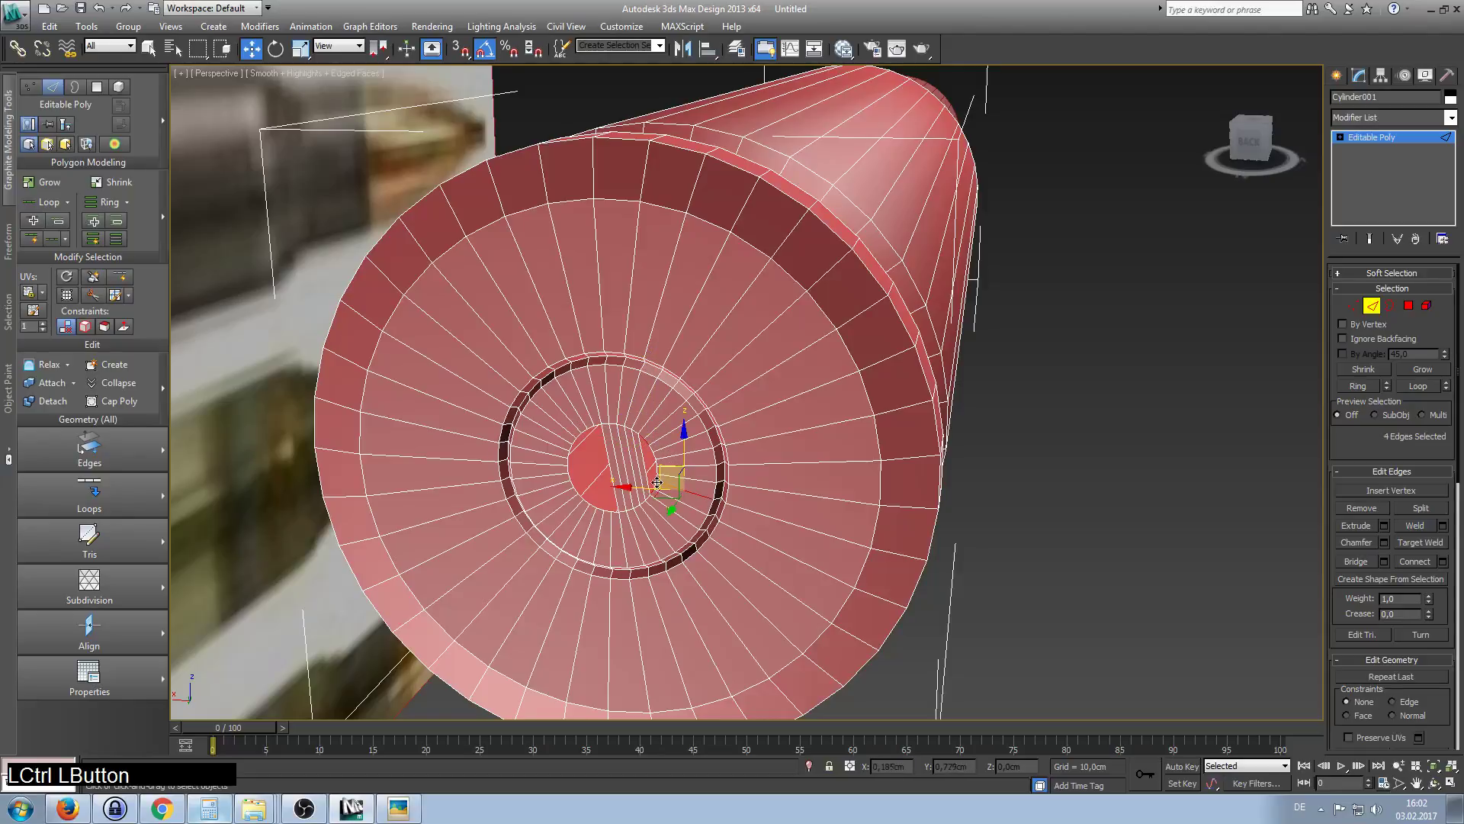
pyautogui.keyDown('ctrl'); pyautogui.click(651, 482); pyautogui.keyUp('ctrl')
pyautogui.keyDown('alt'); pyautogui.click(677, 487); pyautogui.keyUp('alt')
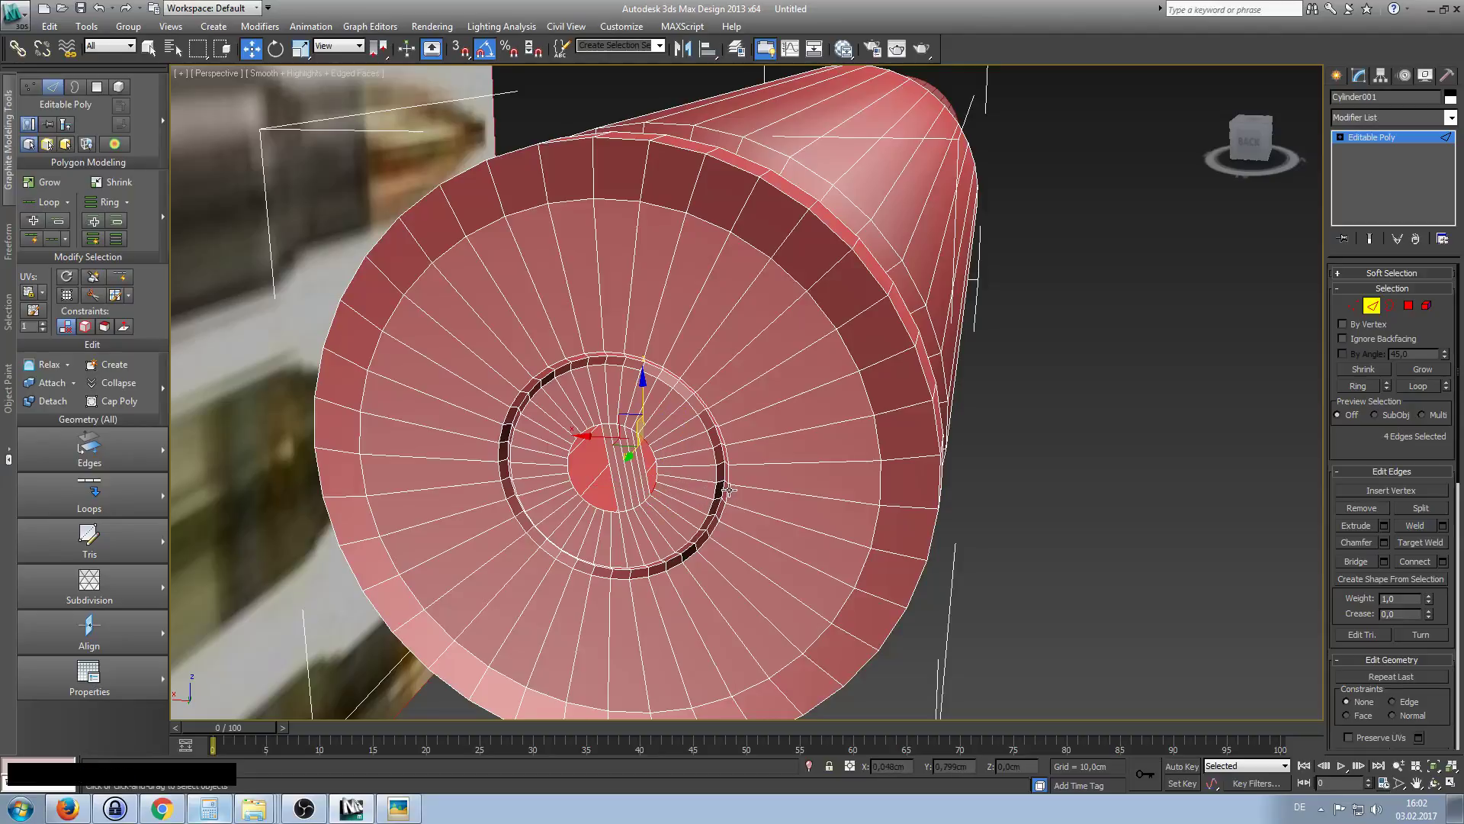
pyautogui.click(1354, 561)
# Try to select the open rim edge at the narrow end of the bridged strips in the central hole.
pyautogui.click(658, 477)
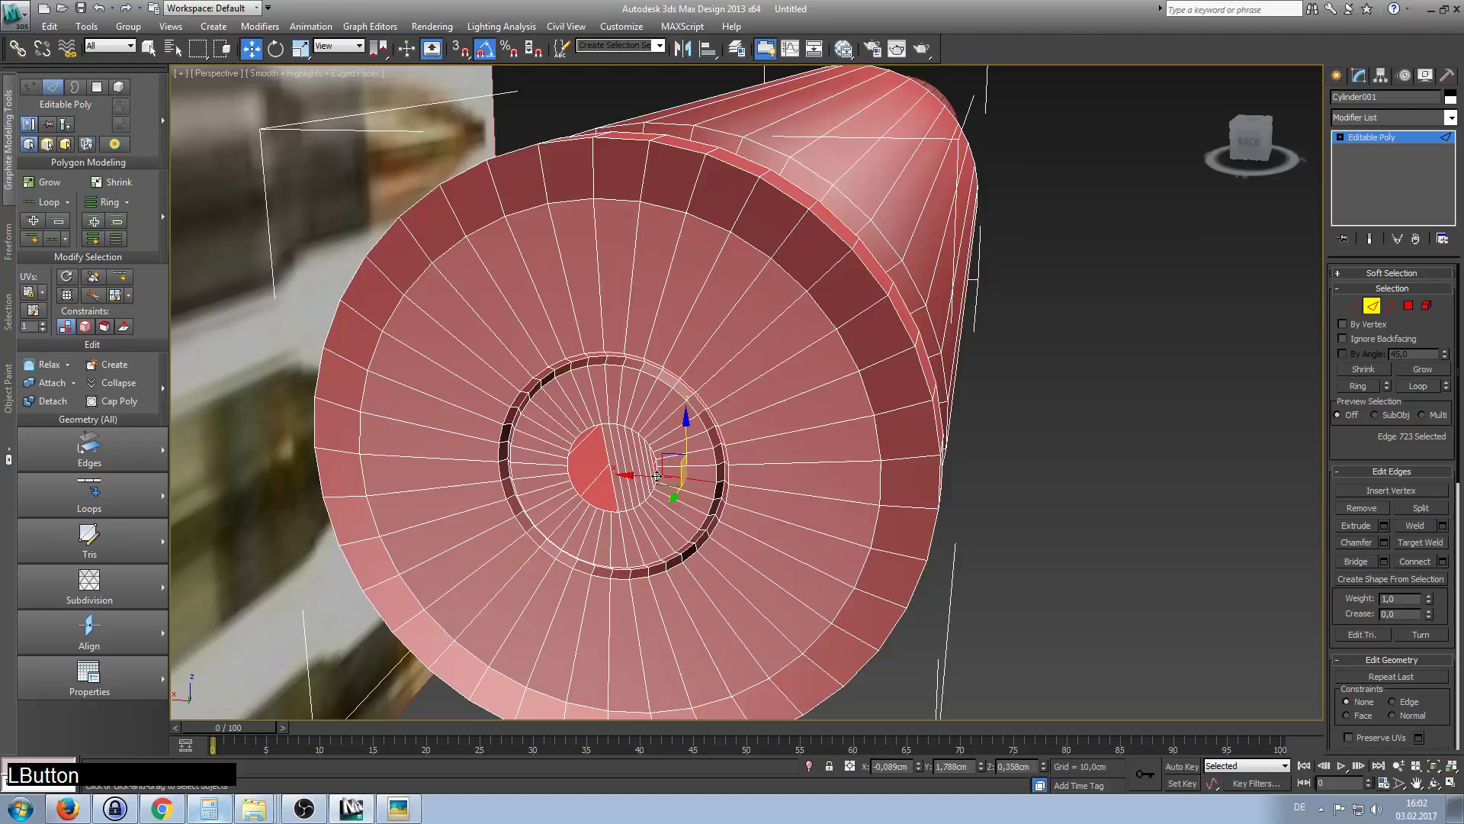
pyautogui.click(661, 480)
pyautogui.click(658, 477)
pyautogui.moveTo(658, 478)
pyautogui.keyDown('alt'); pyautogui.mouseDown(button='middle')
pyautogui.moveTo(682, 486)
pyautogui.moveTo(659, 478)
pyautogui.mouseUp(button='middle'); pyautogui.keyUp('alt')
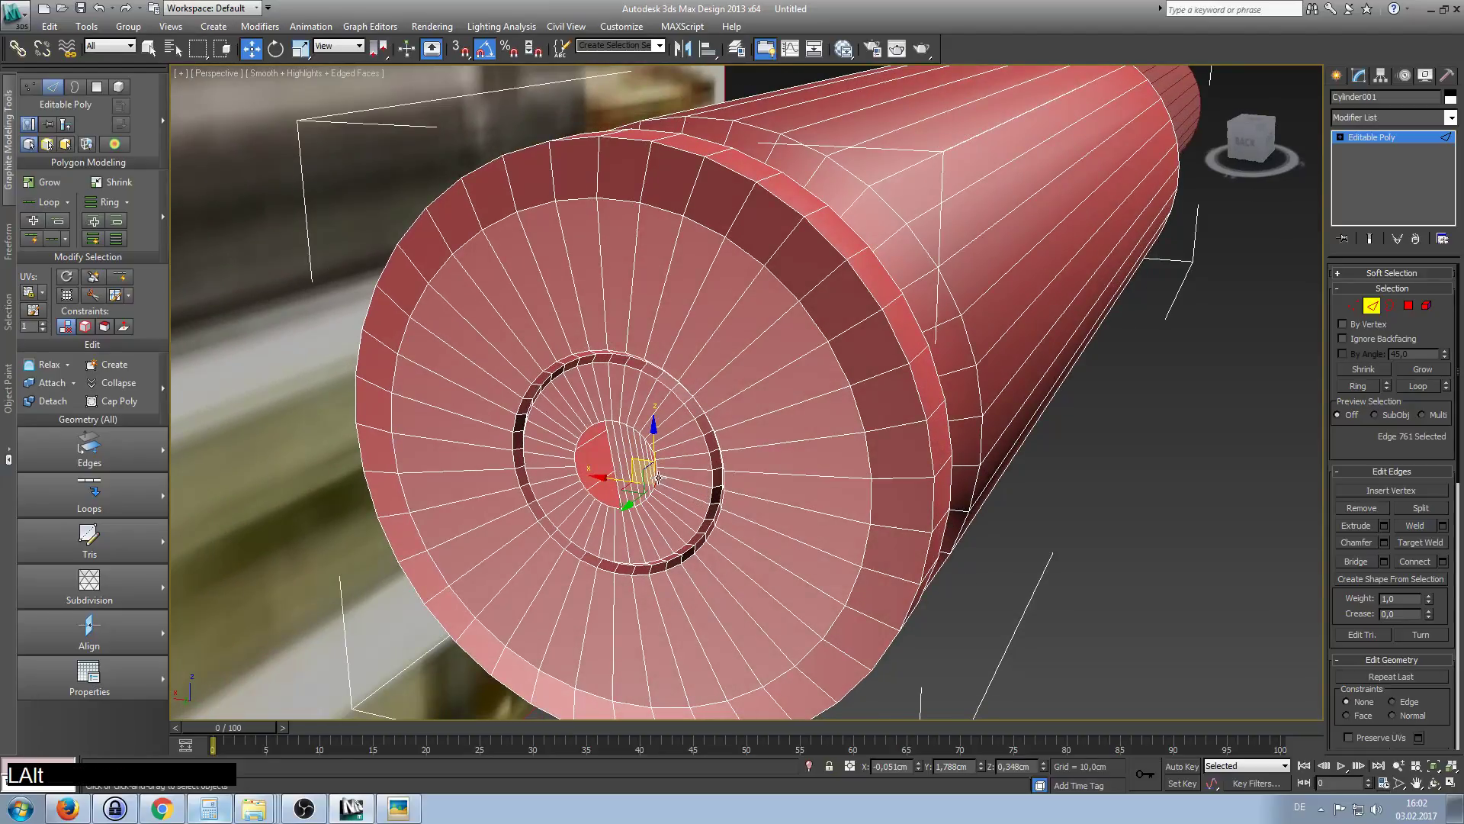
pyautogui.click(661, 483)
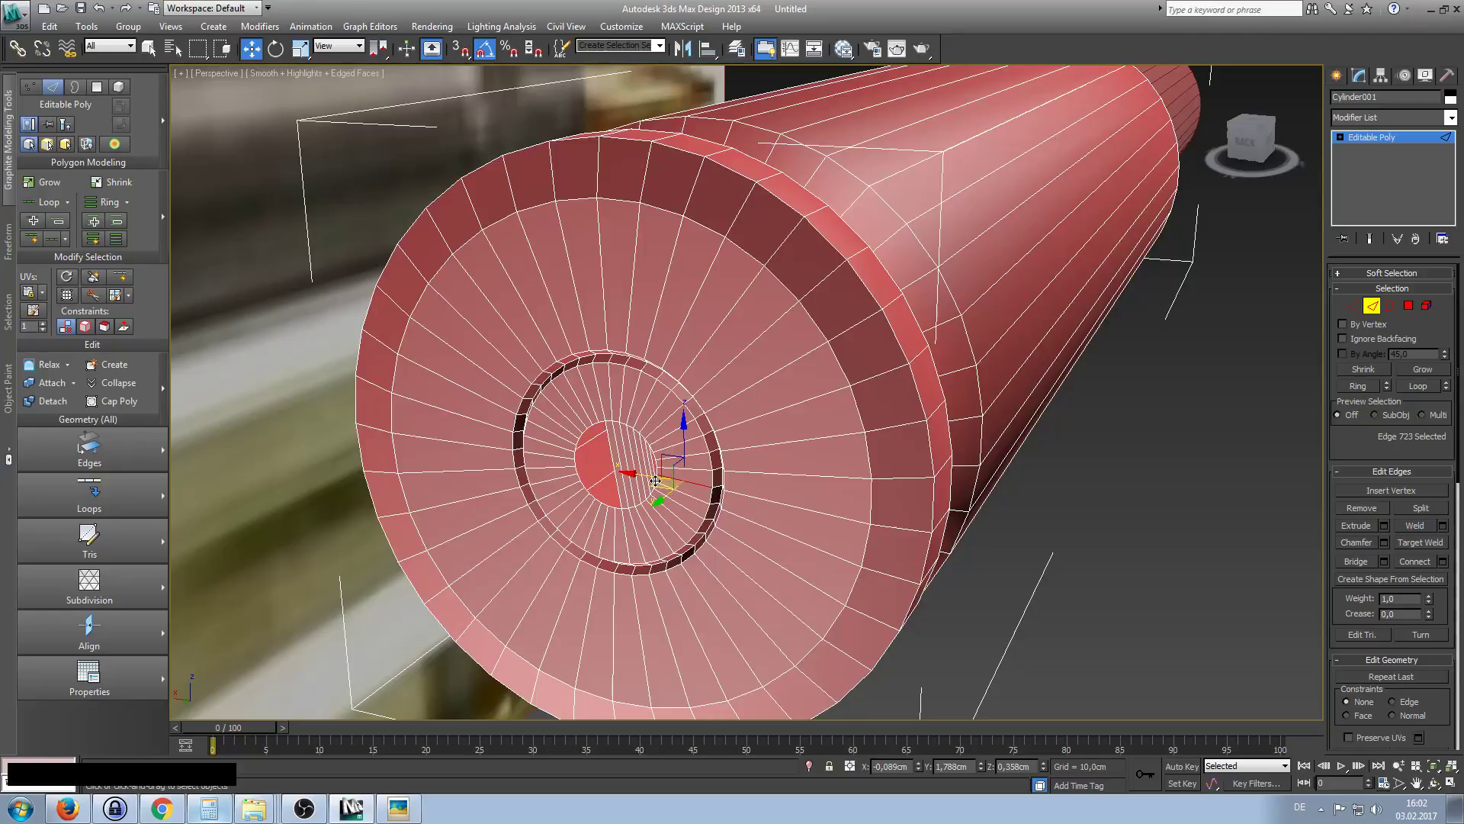
pyautogui.click(655, 481)
pyautogui.click(658, 475)
pyautogui.click(656, 475)
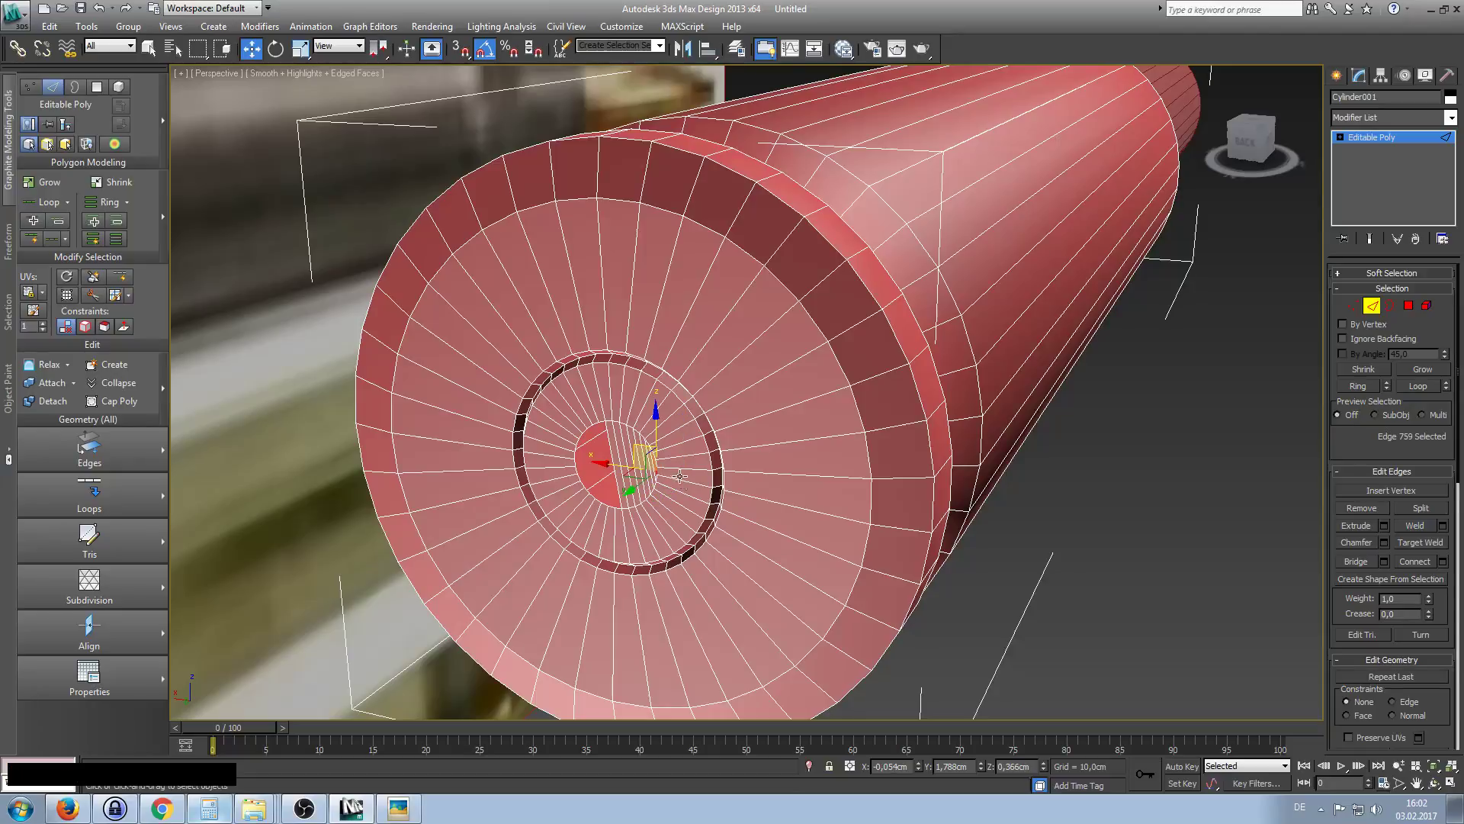
pyautogui.keyDown('alt'); pyautogui.moveTo(663, 476); pyautogui.dragTo(755, 437, button='middle'); pyautogui.keyUp('alt')
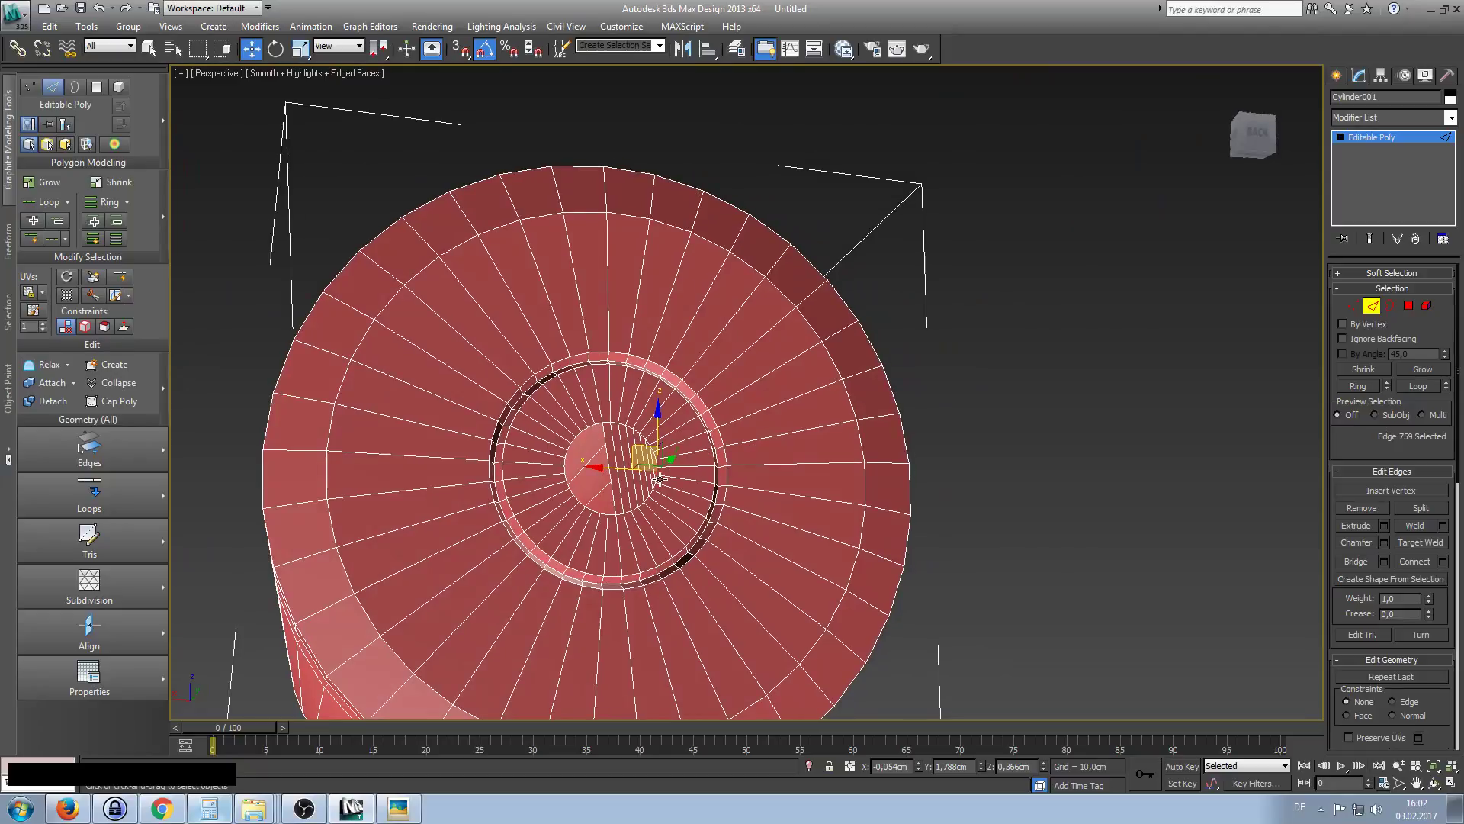
pyautogui.click(655, 478)
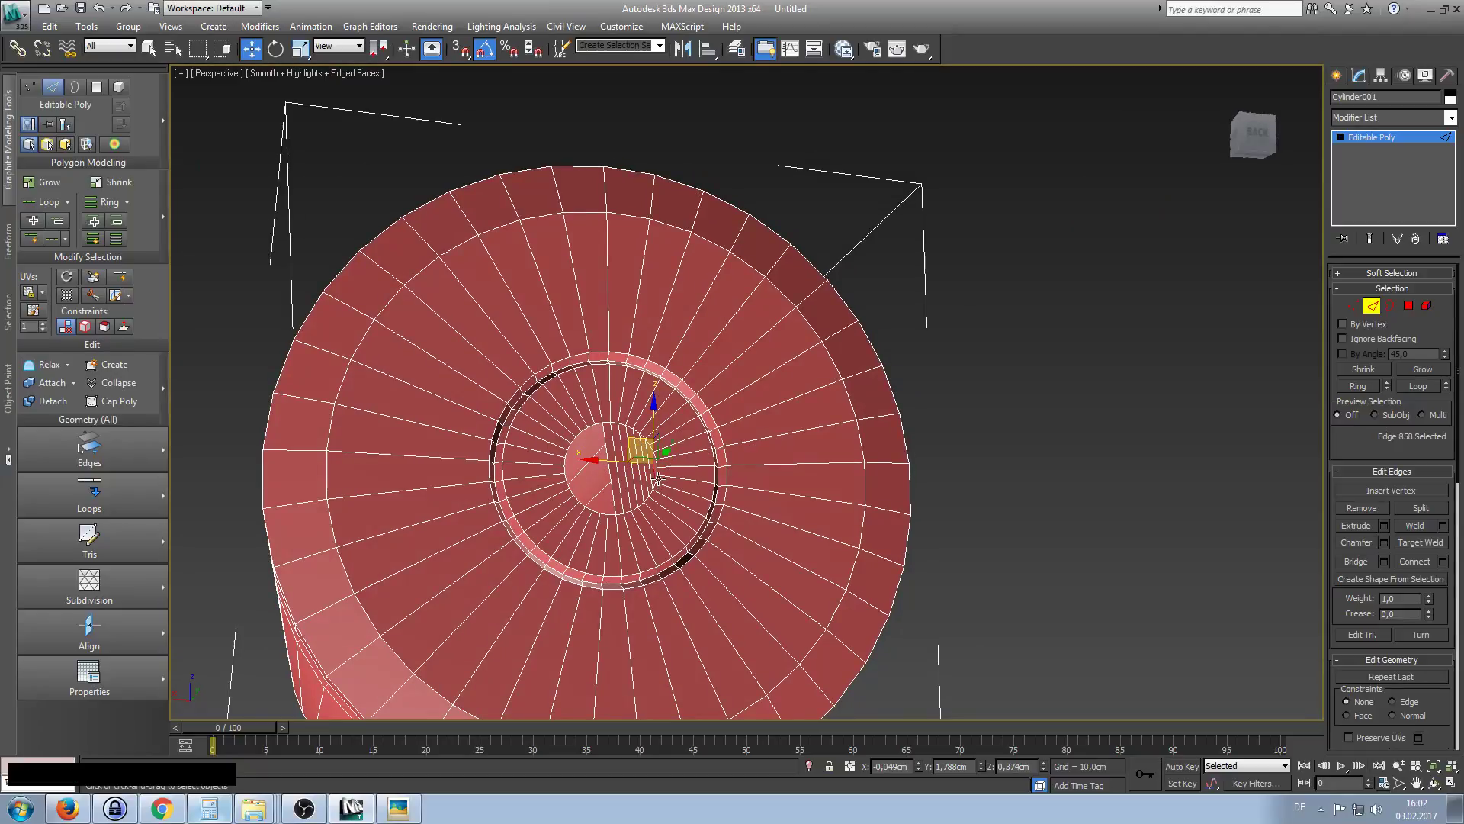
pyautogui.click(657, 478)
pyautogui.keyDown('alt'); pyautogui.moveTo(660, 482); pyautogui.dragTo(668, 467, button='middle'); pyautogui.keyUp('alt')
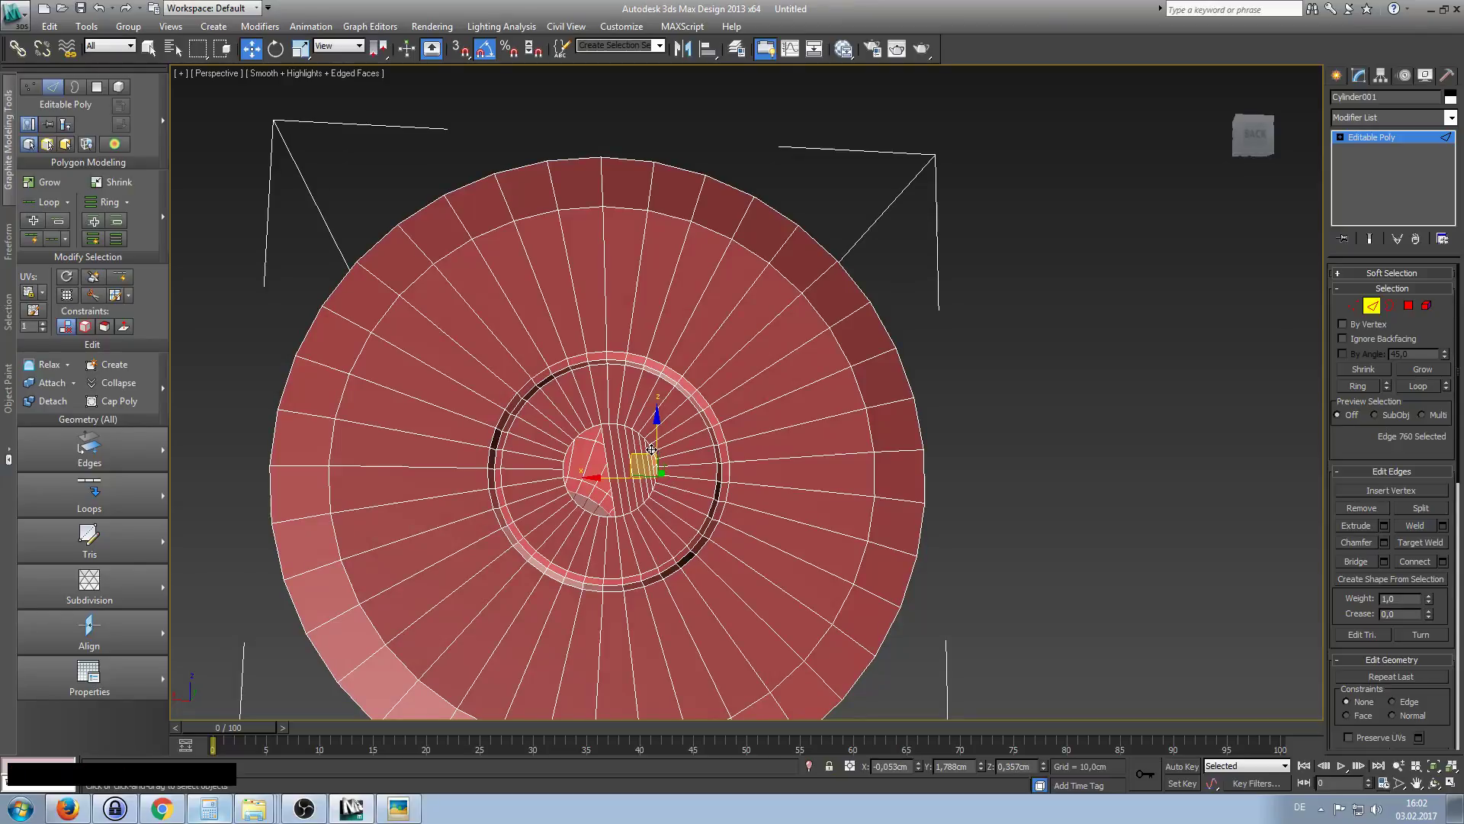
# Try to add the matching upper rim edge of the central hole to the selection, and clear the edge selection.
pyautogui.keyDown('ctrl'); pyautogui.click(651, 450); pyautogui.keyUp('ctrl')
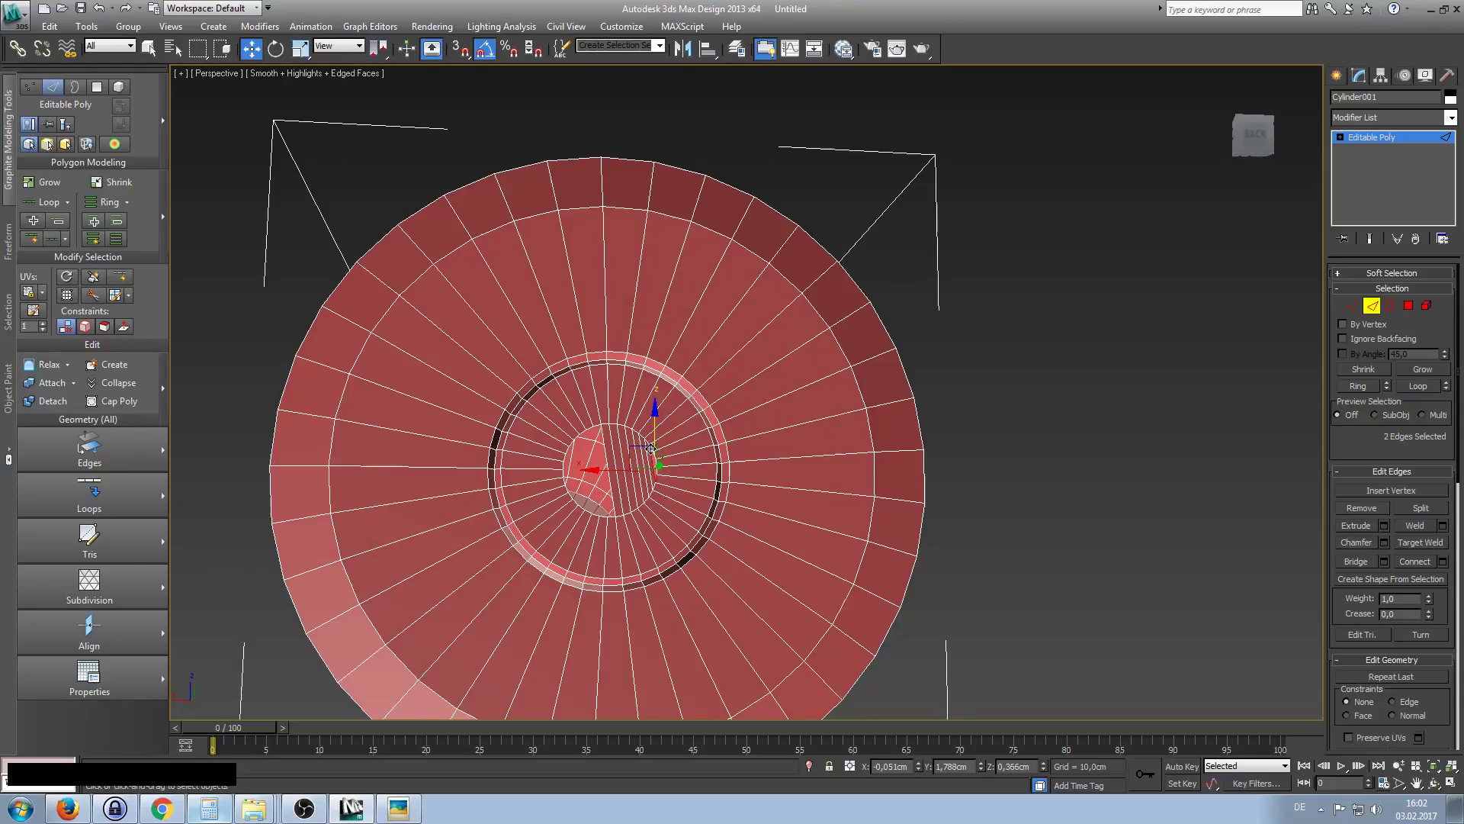
pyautogui.keyDown('ctrl'); pyautogui.click(651, 448); pyautogui.keyUp('ctrl')
pyautogui.keyDown('ctrl'); pyautogui.click(651, 448); pyautogui.keyUp('ctrl')
pyautogui.keyDown('ctrl'); pyautogui.doubleClick(652, 447); pyautogui.keyUp('ctrl')
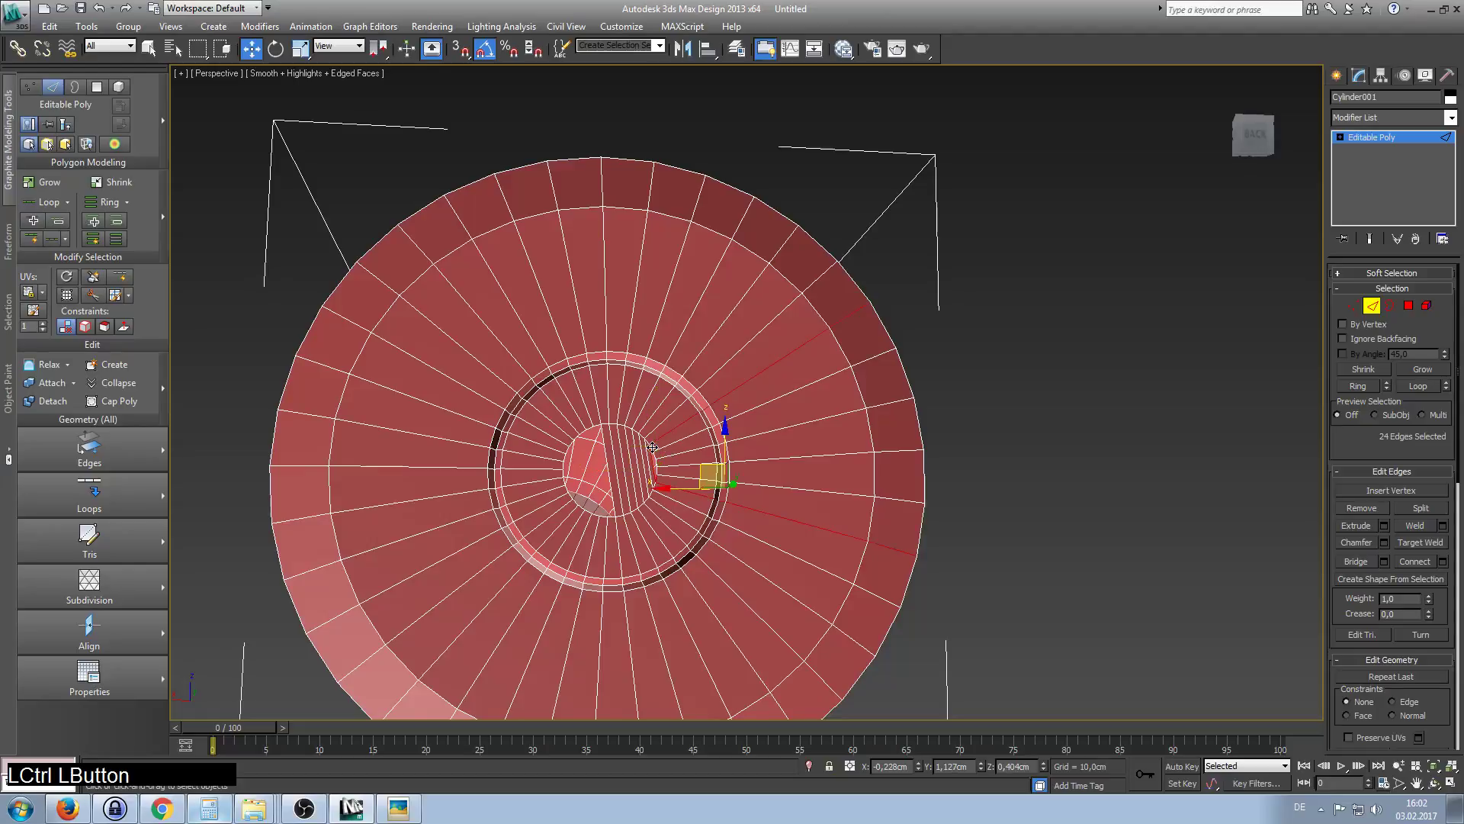
pyautogui.keyDown('ctrl'); pyautogui.click(652, 447); pyautogui.keyUp('ctrl')
pyautogui.keyDown('alt'); pyautogui.moveTo(657, 447); pyautogui.dragTo(792, 336, button='middle'); pyautogui.keyUp('alt')
pyautogui.keyDown('alt'); pyautogui.moveTo(791, 336); pyautogui.dragTo(672, 685); pyautogui.keyUp('alt')
pyautogui.moveTo(926, 539)
pyautogui.keyDown('alt'); pyautogui.mouseDown(button='middle')
pyautogui.moveTo(879, 564)
pyautogui.moveTo(903, 548)
pyautogui.mouseUp(button='middle'); pyautogui.keyUp('alt')
pyautogui.click(1003, 547)
pyautogui.keyDown('alt'); pyautogui.moveTo(711, 523); pyautogui.dragTo(744, 549, button='middle'); pyautogui.keyUp('alt')
pyautogui.keyDown('alt'); pyautogui.moveTo(778, 465); pyautogui.dragTo(797, 412, button='middle'); pyautogui.keyUp('alt')
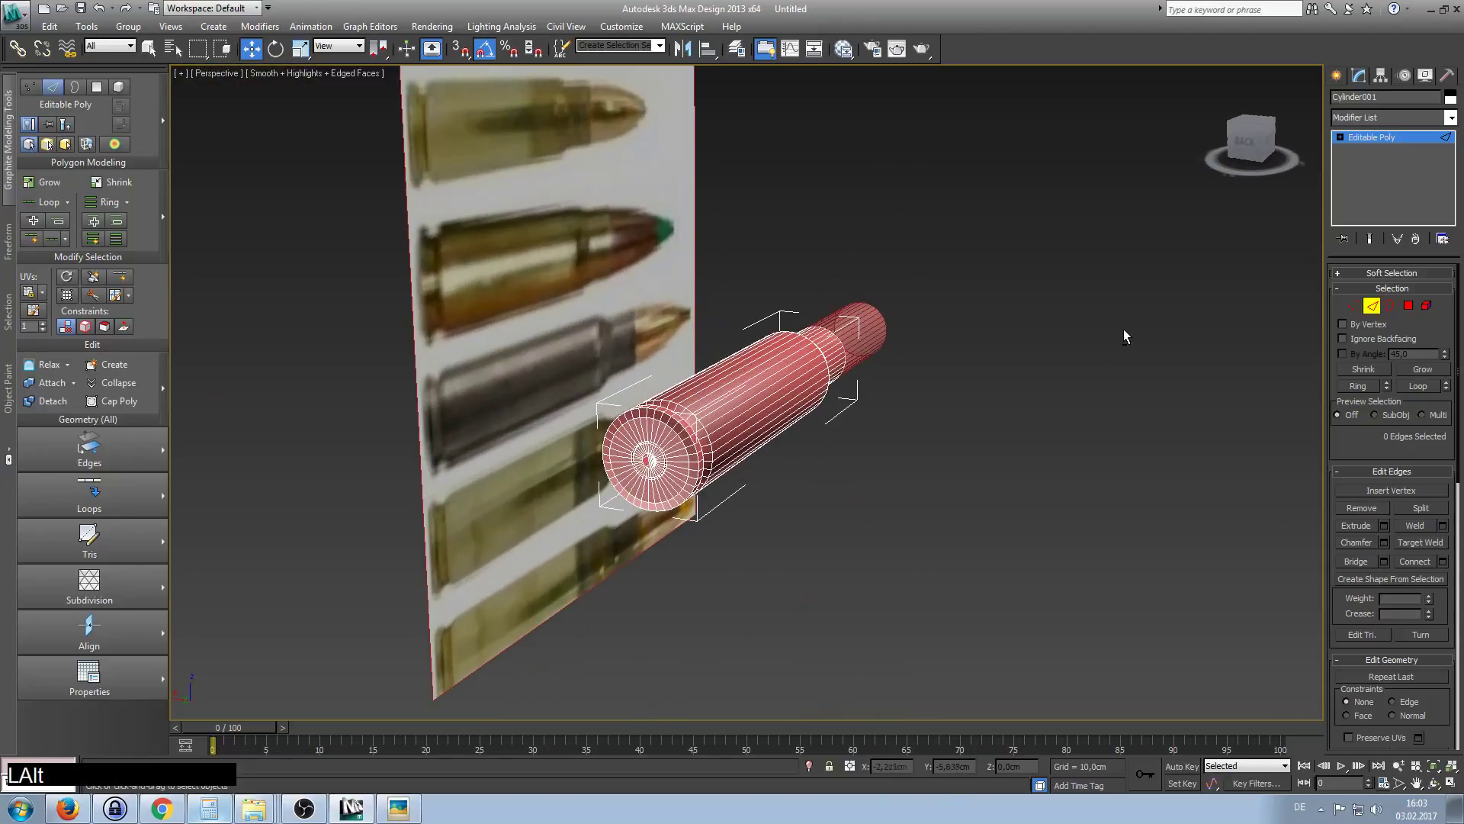
# Add an Edit Poly modifier to the cartridge case and enter vertex editing.
pyautogui.click(1411, 176)
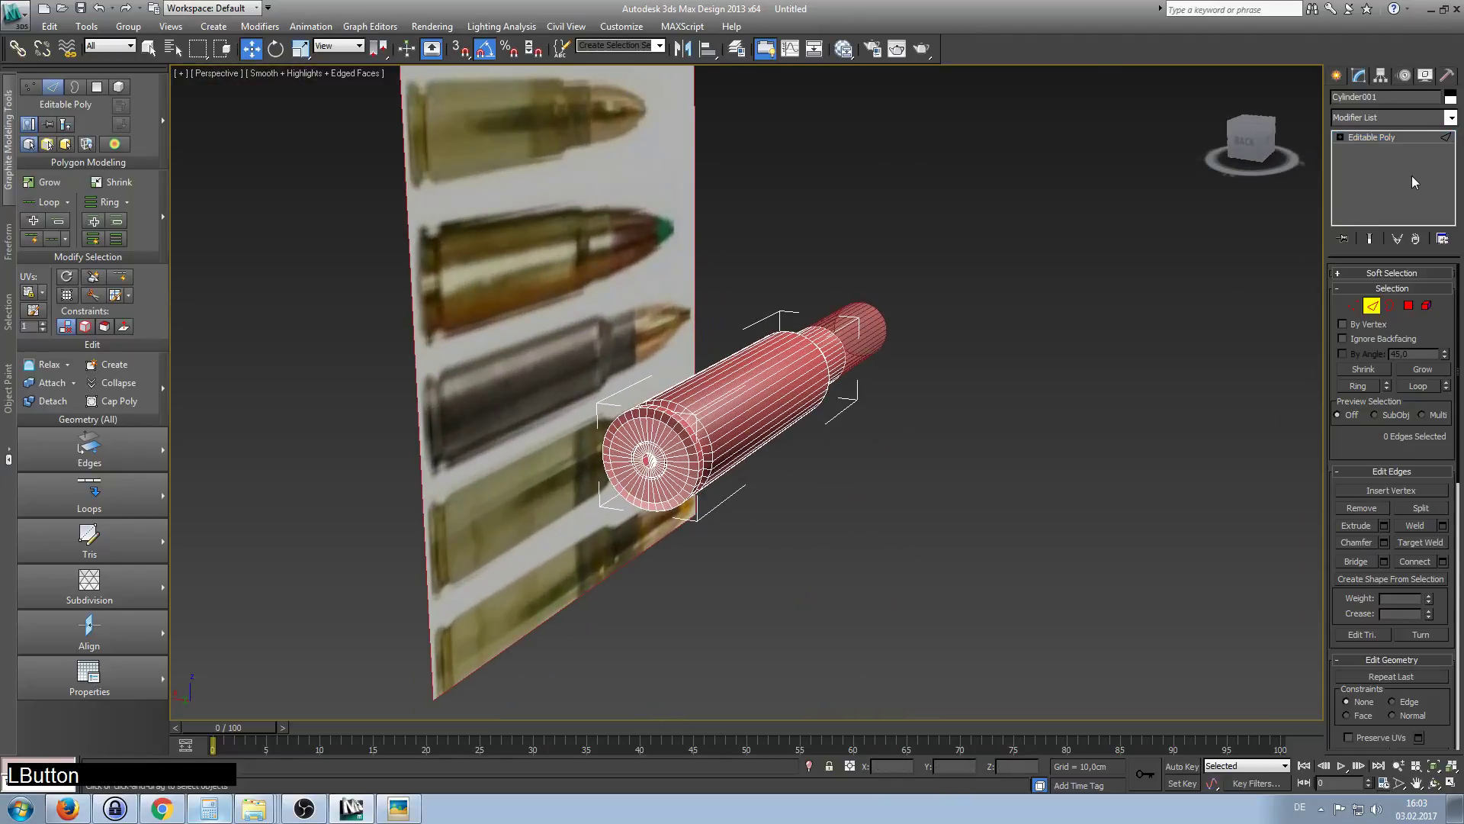
pyautogui.click(1451, 118)
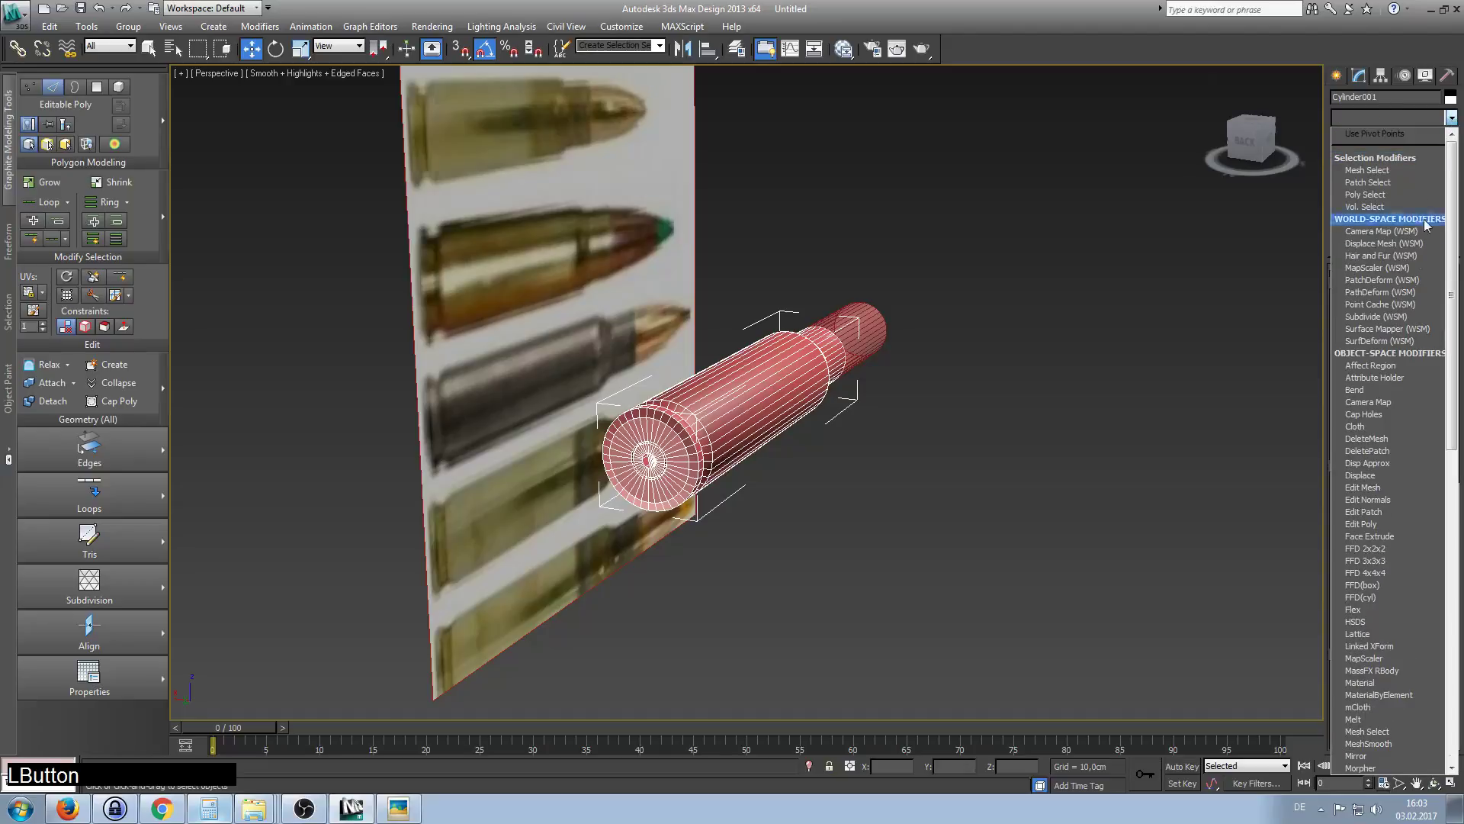
pyautogui.scroll(-3, 1417, 396)
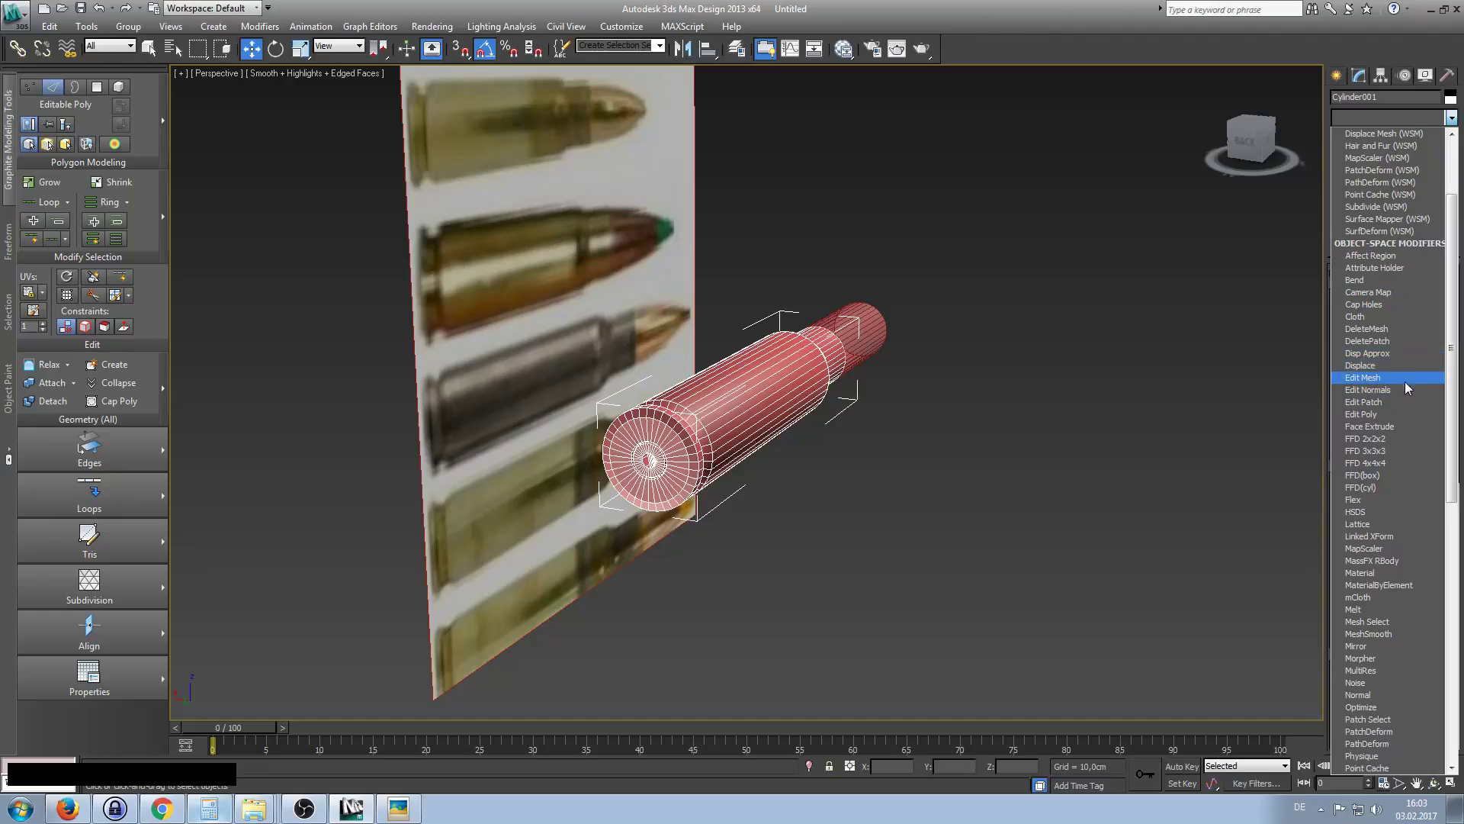
pyautogui.click(1363, 415)
pyautogui.click(1405, 139)
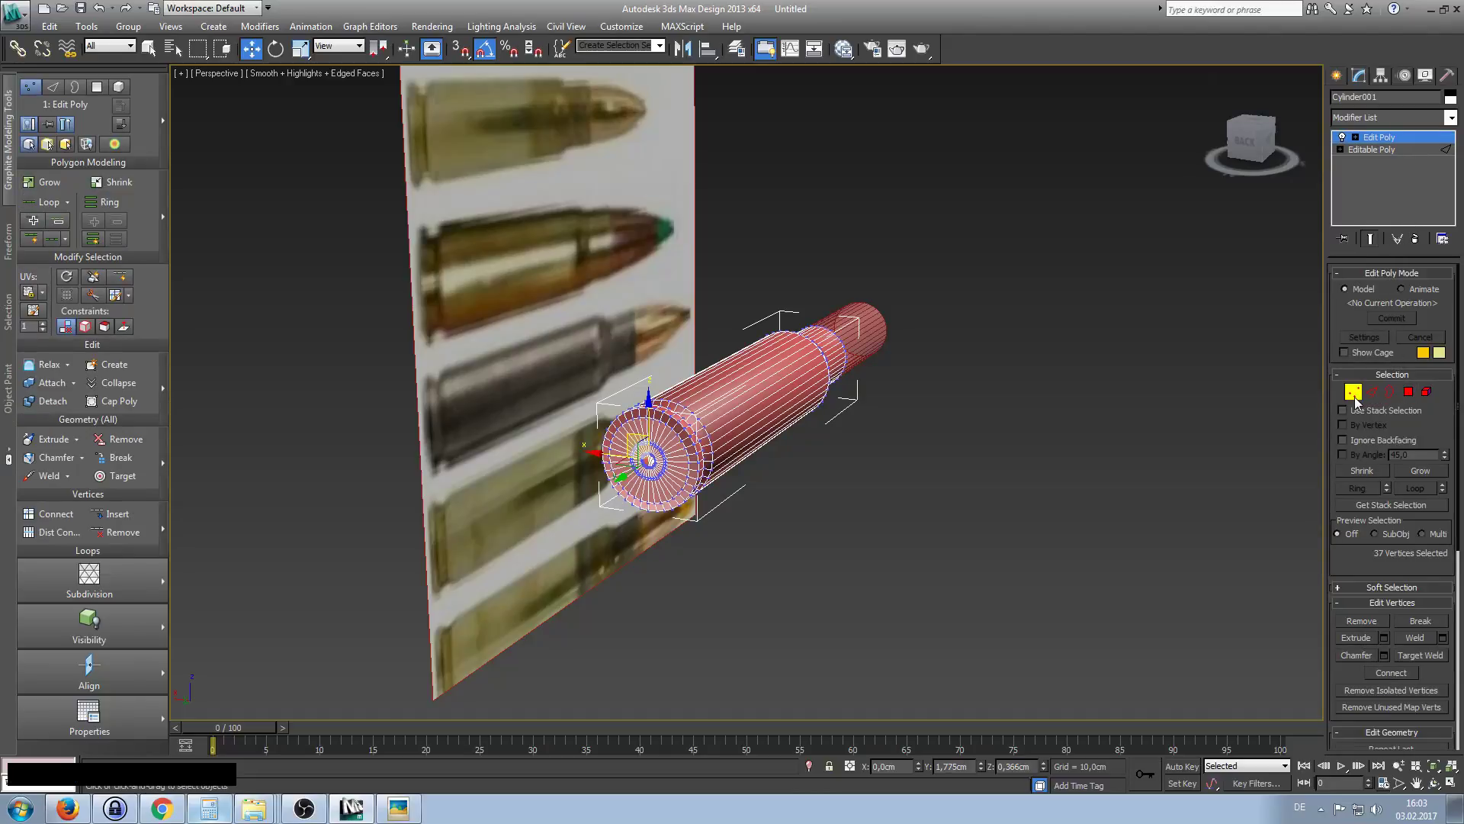
# Select all vertices of the case and scale them up uniformly to about 205 percent.
pyautogui.moveTo(584, 324); pyautogui.dragTo(1043, 547)
pyautogui.rightClick(996, 577)
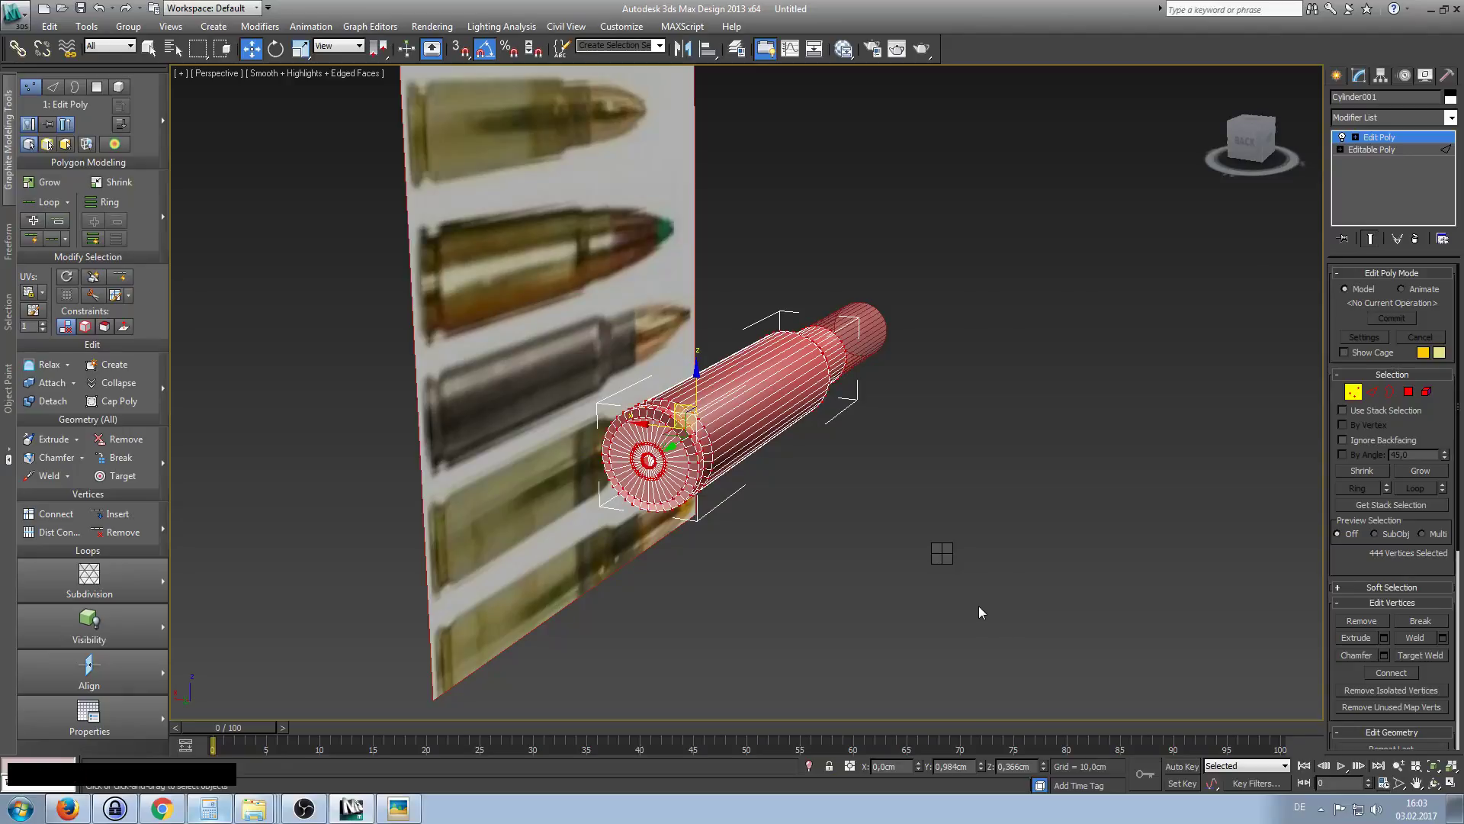
pyautogui.press('r')
pyautogui.moveTo(702, 427); pyautogui.dragTo(718, 341)
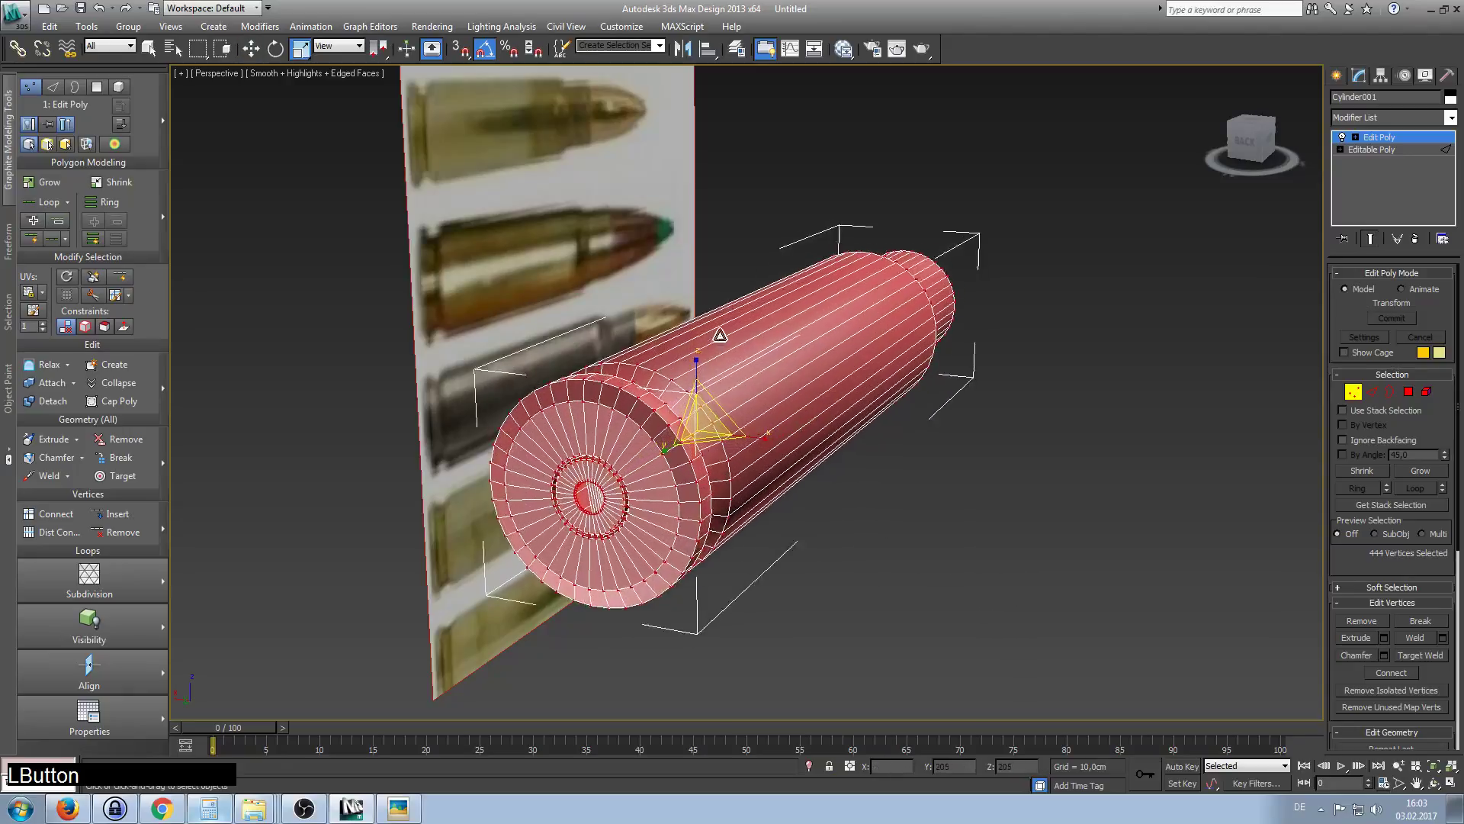
pyautogui.scroll(6, 718, 341)
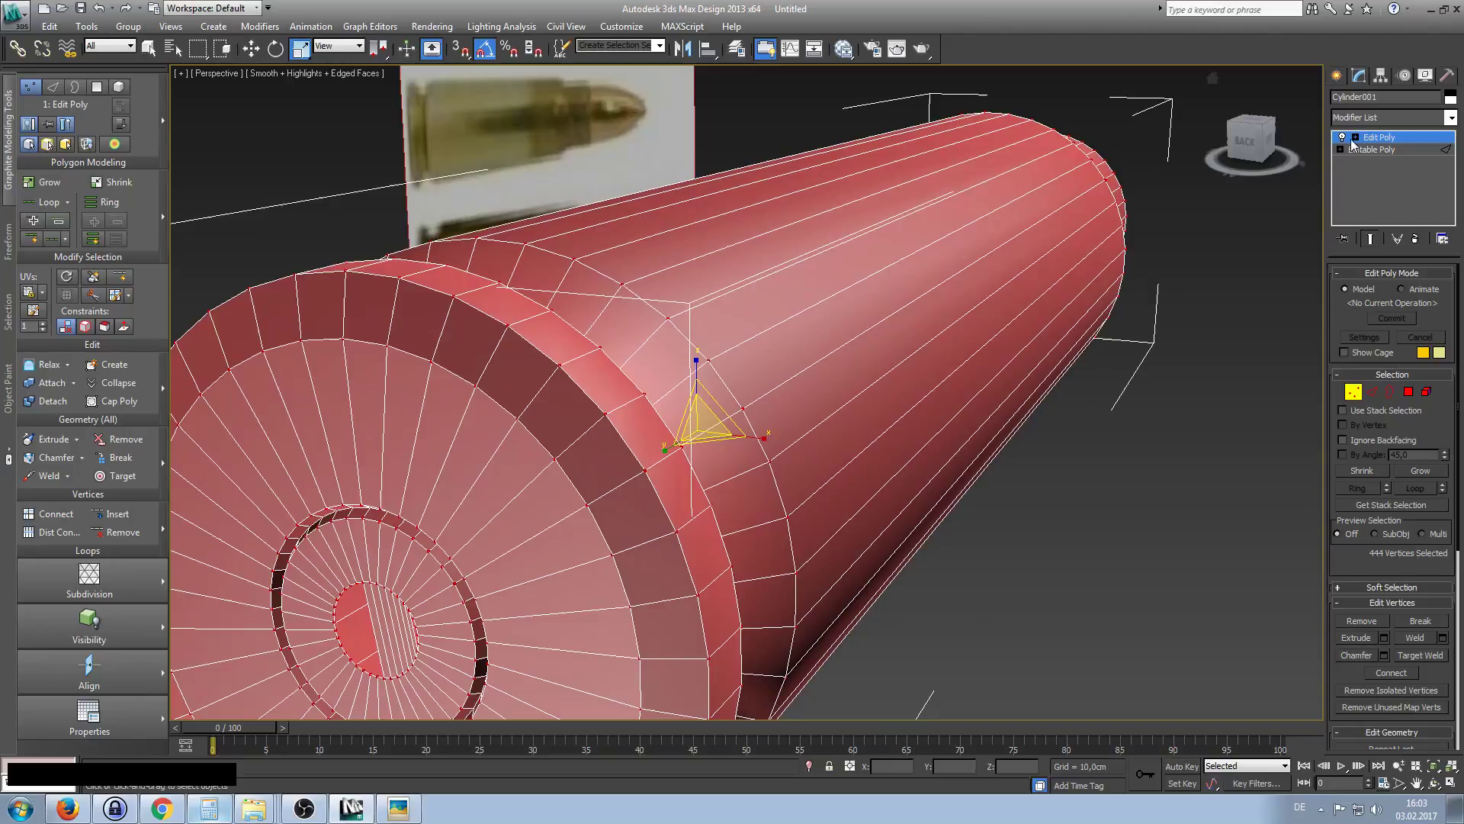
# Remove the Edit Poly modifier from the cartridge case, leaving only the base Editable Poly.
pyautogui.click(1361, 150)
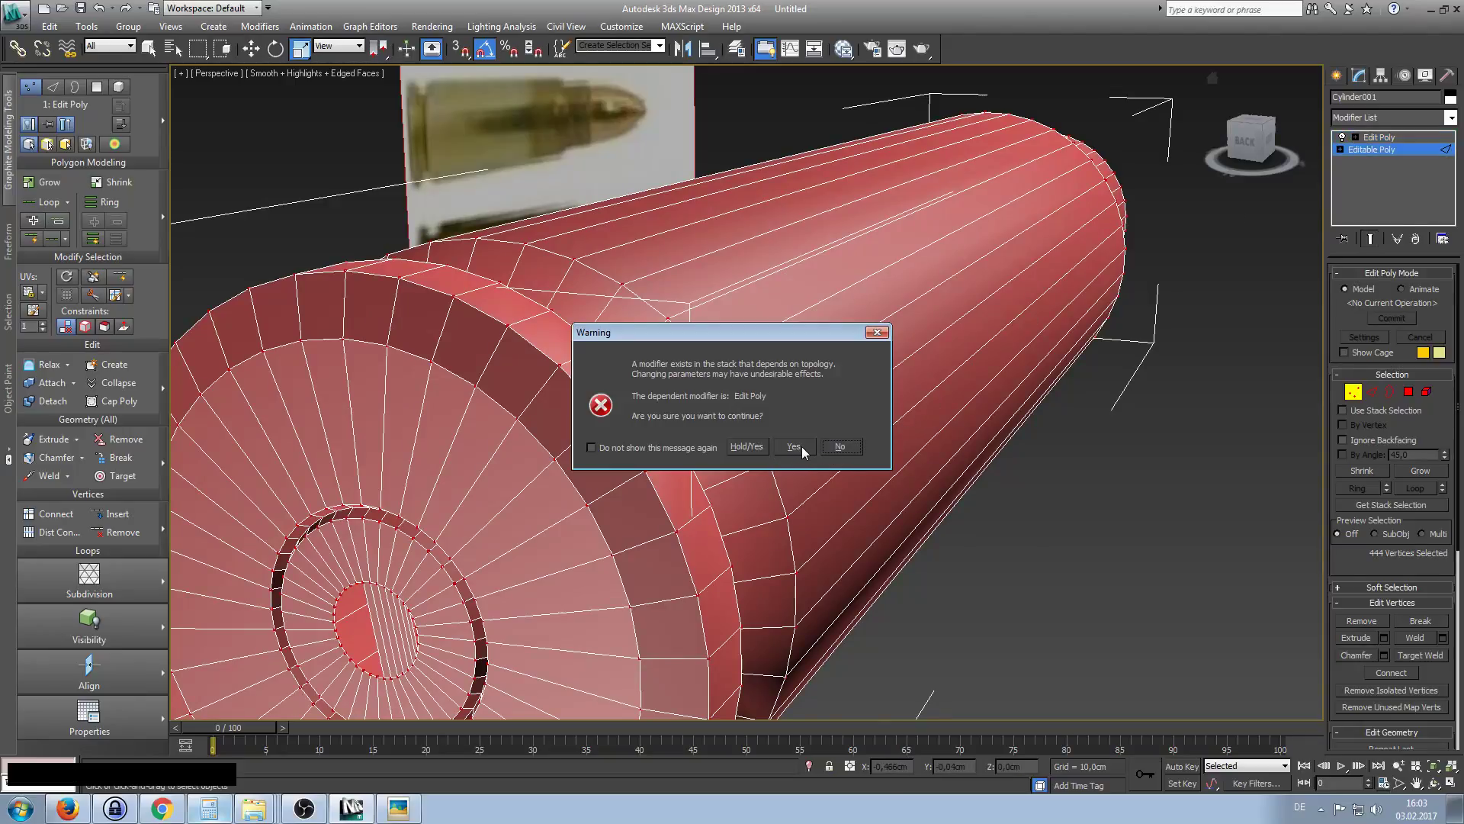
pyautogui.click(841, 451)
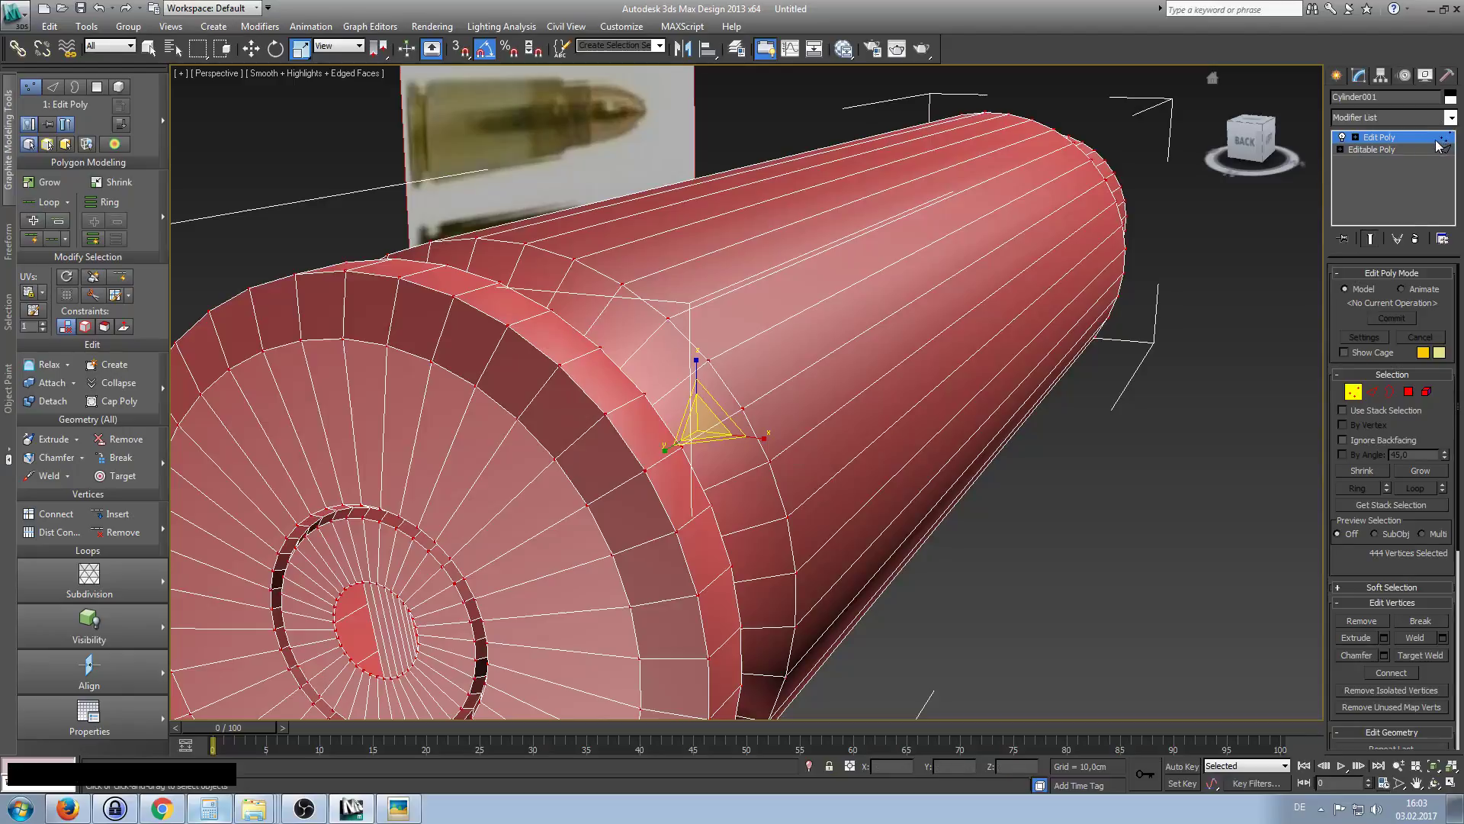
pyautogui.click(1415, 239)
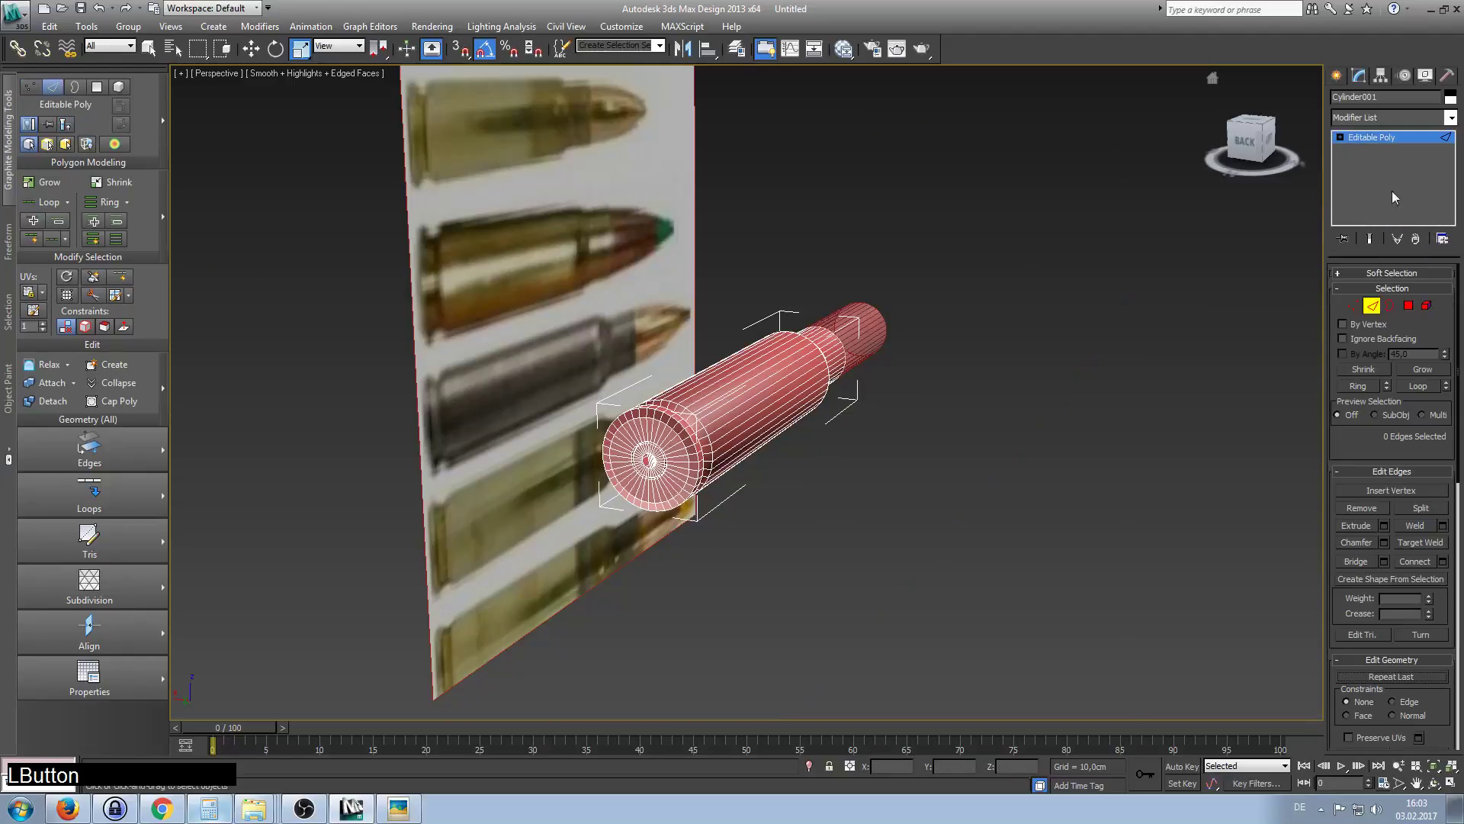
# Create a target camera from a close perspective view of the cartridge case base.
pyautogui.keyDown('ctrl'); pyautogui.keyDown('alt'); pyautogui.moveTo(734, 420); pyautogui.dragTo(687, 404, button='middle'); pyautogui.keyUp('alt'); pyautogui.keyUp('ctrl')
pyautogui.moveTo(567, 541); pyautogui.dragTo(725, 312, button='middle')
pyautogui.moveTo(810, 353); pyautogui.dragTo(815, 353, button='middle')
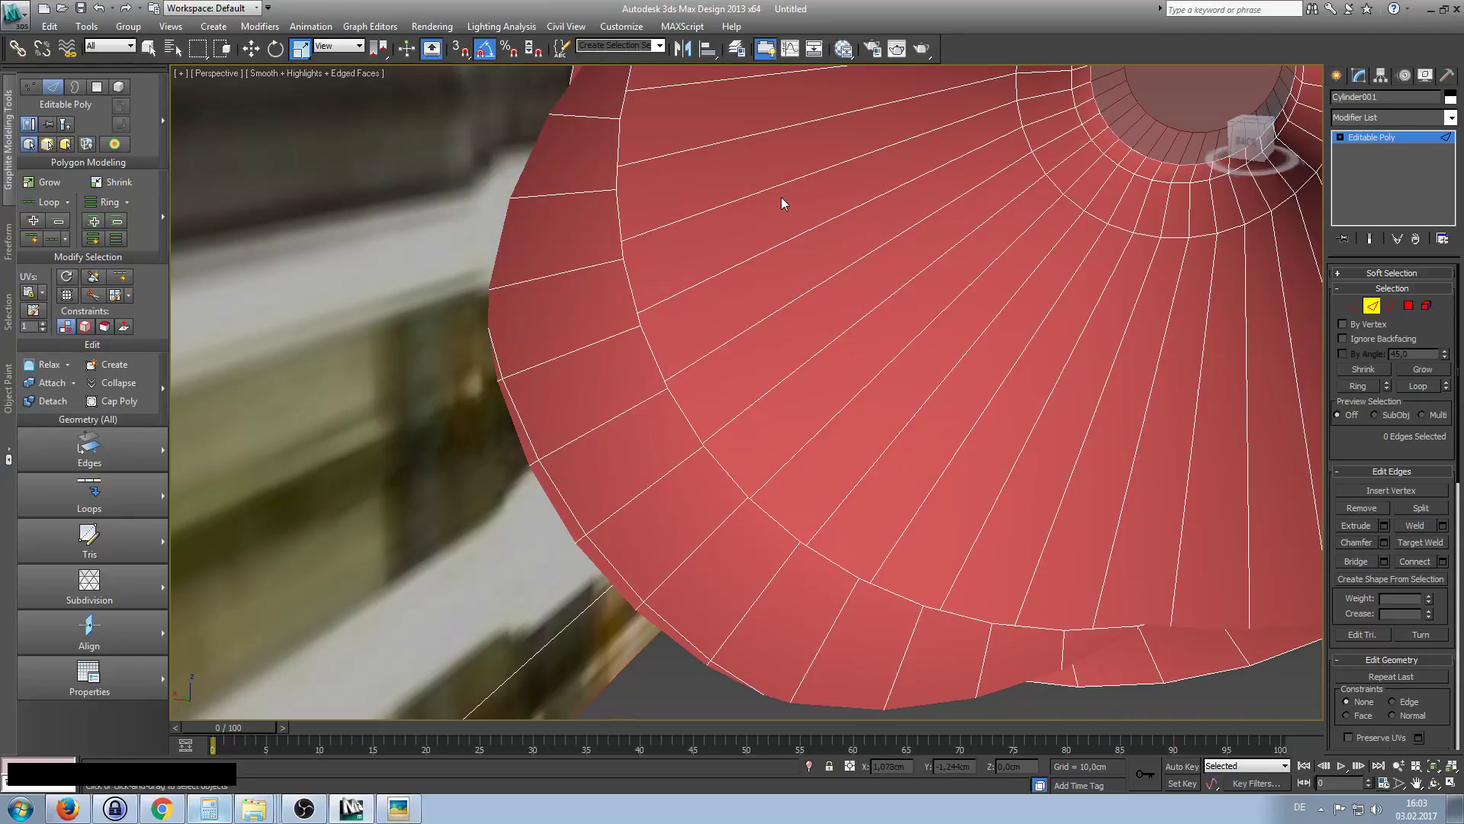
pyautogui.hotkey('ctrl', 'c')
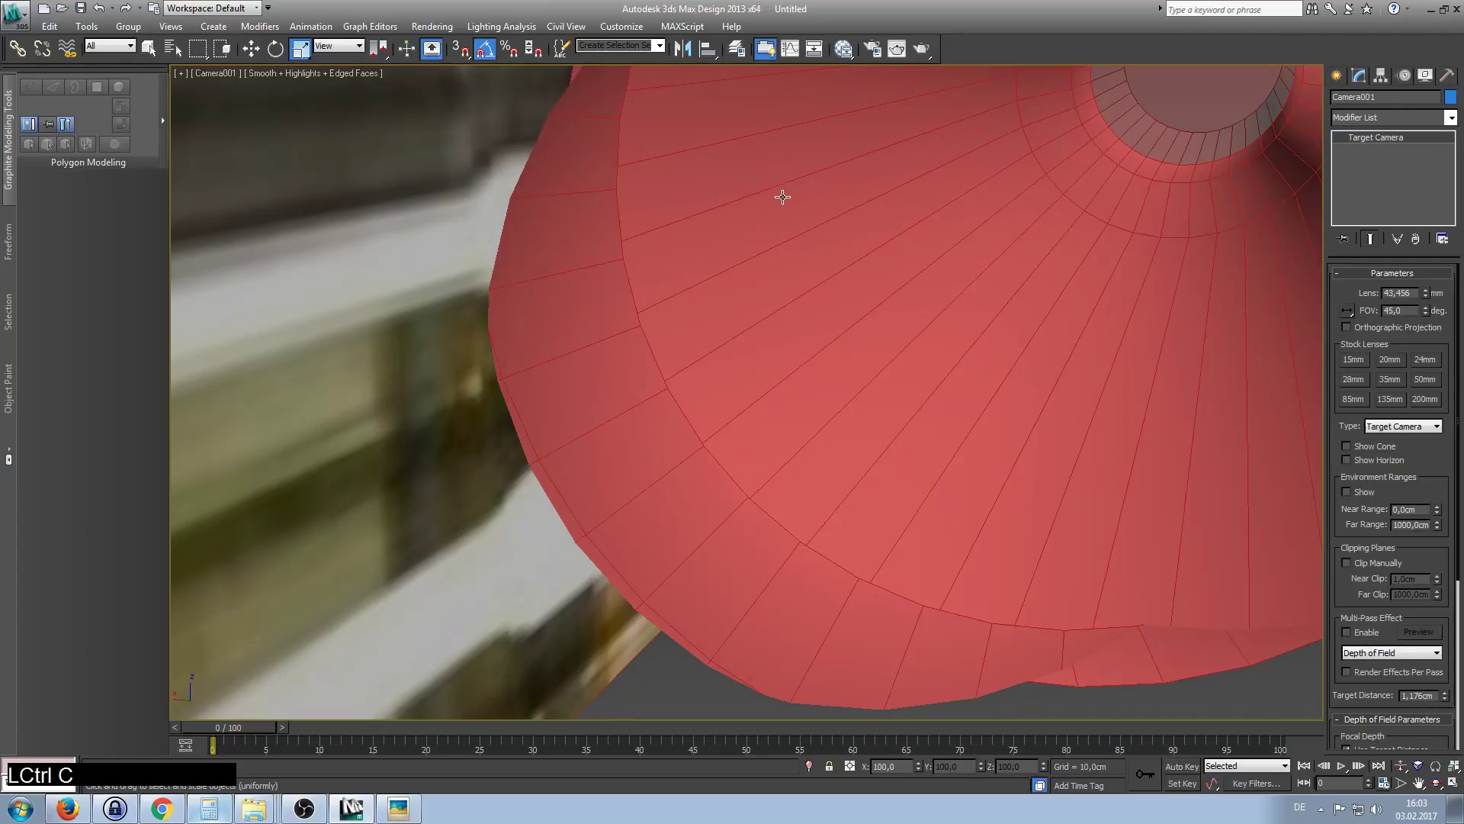
# Dolly and reposition the camera until the central hole of the case base is clearly framed, and reselect the case.
pyautogui.keyDown('ctrl'); pyautogui.keyDown('alt'); pyautogui.moveTo(998, 311); pyautogui.dragTo(1023, 278, button='middle'); pyautogui.keyUp('alt'); pyautogui.keyUp('ctrl')
pyautogui.click(1436, 784)
pyautogui.click(1416, 787)
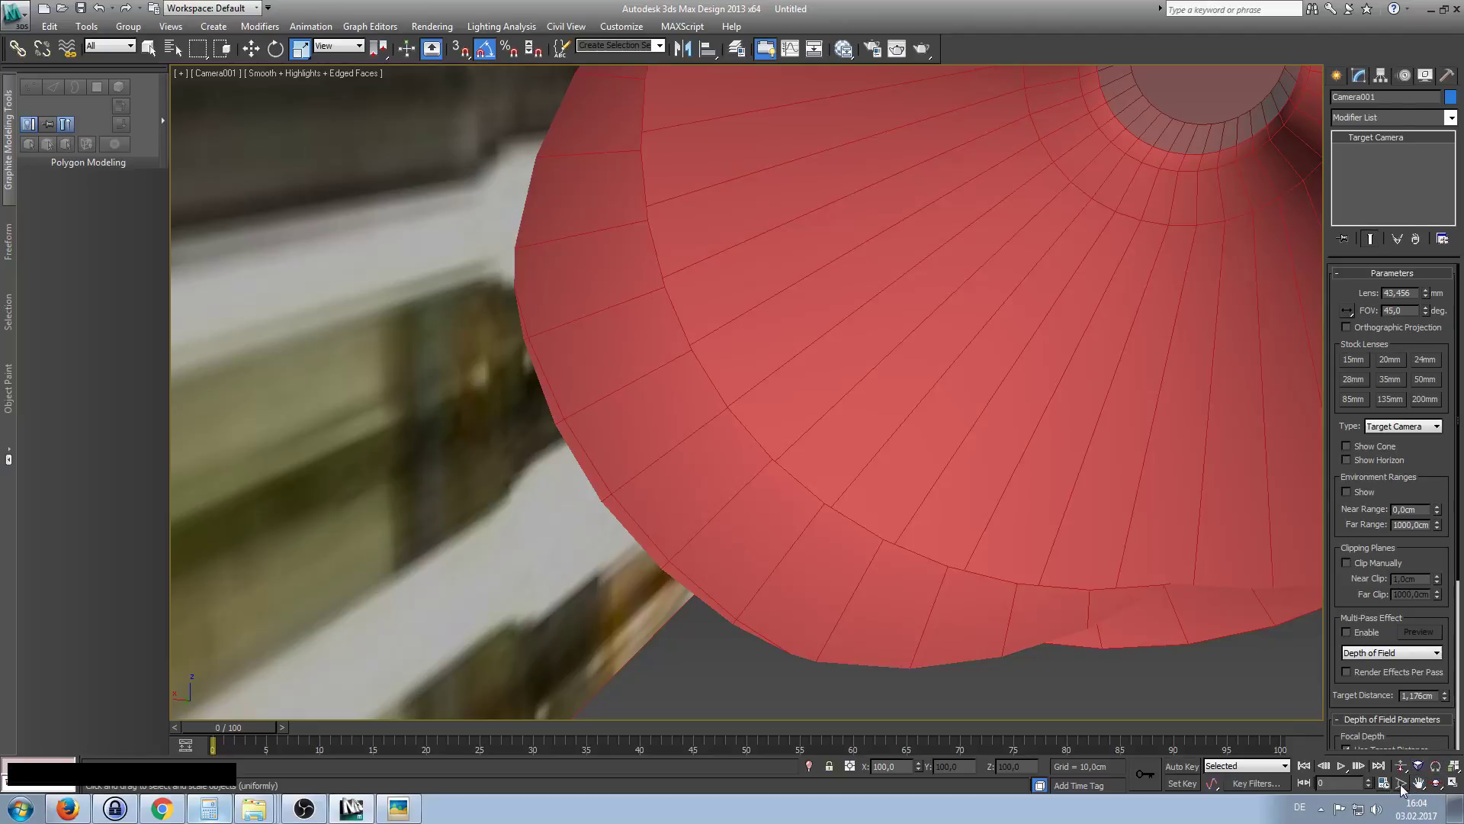
pyautogui.click(1400, 784)
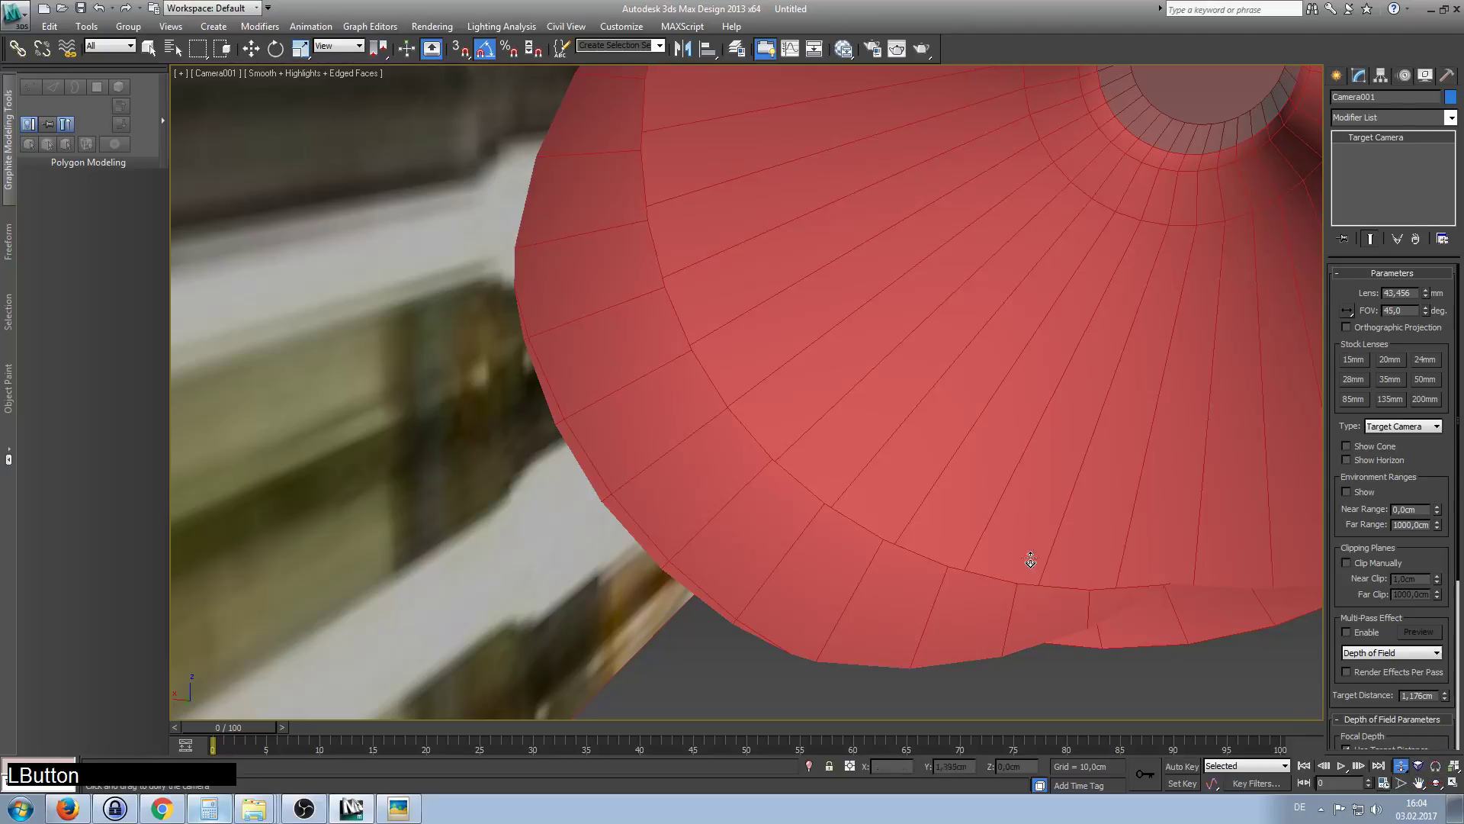
pyautogui.moveTo(935, 497)
pyautogui.mouseDown()
pyautogui.moveTo(941, 485)
pyautogui.moveTo(935, 514)
pyautogui.mouseUp()
pyautogui.moveTo(997, 366); pyautogui.dragTo(869, 443, button='middle')
pyautogui.moveTo(869, 443); pyautogui.dragTo(850, 458)
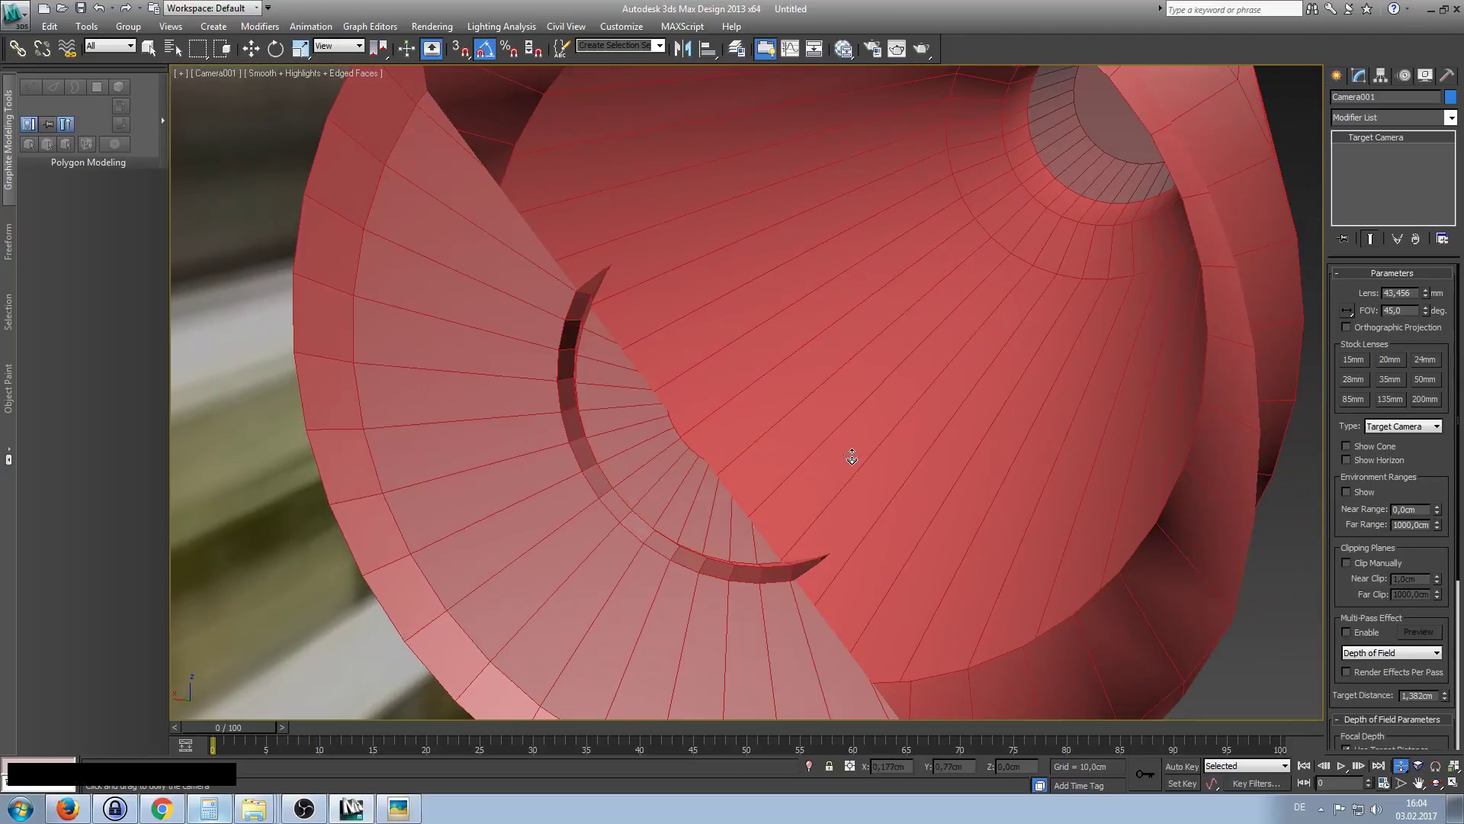
pyautogui.moveTo(849, 457); pyautogui.dragTo(778, 480, button='middle')
pyautogui.moveTo(778, 480); pyautogui.dragTo(774, 485)
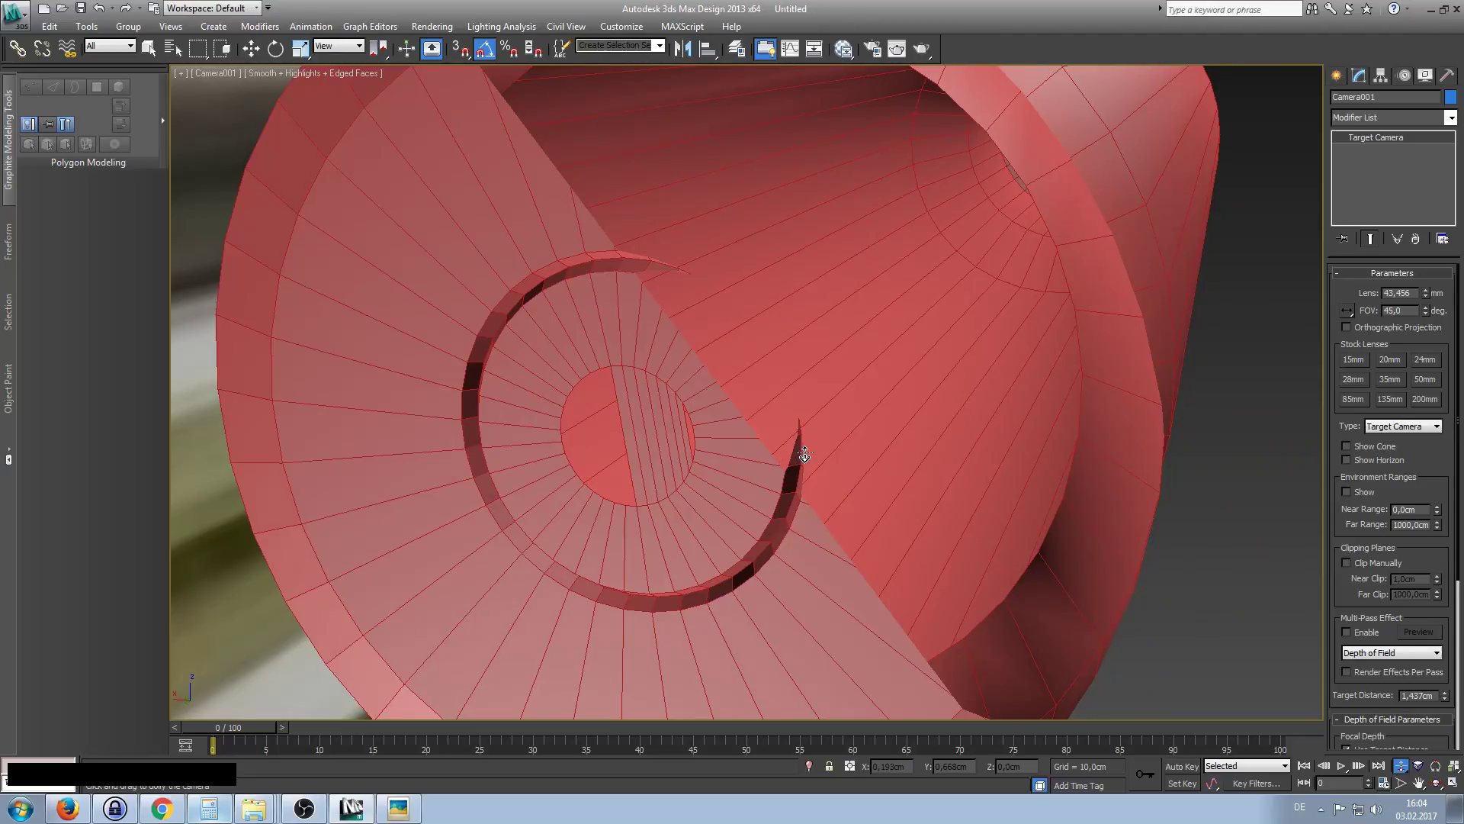
pyautogui.rightClick(769, 448)
pyautogui.click(742, 484)
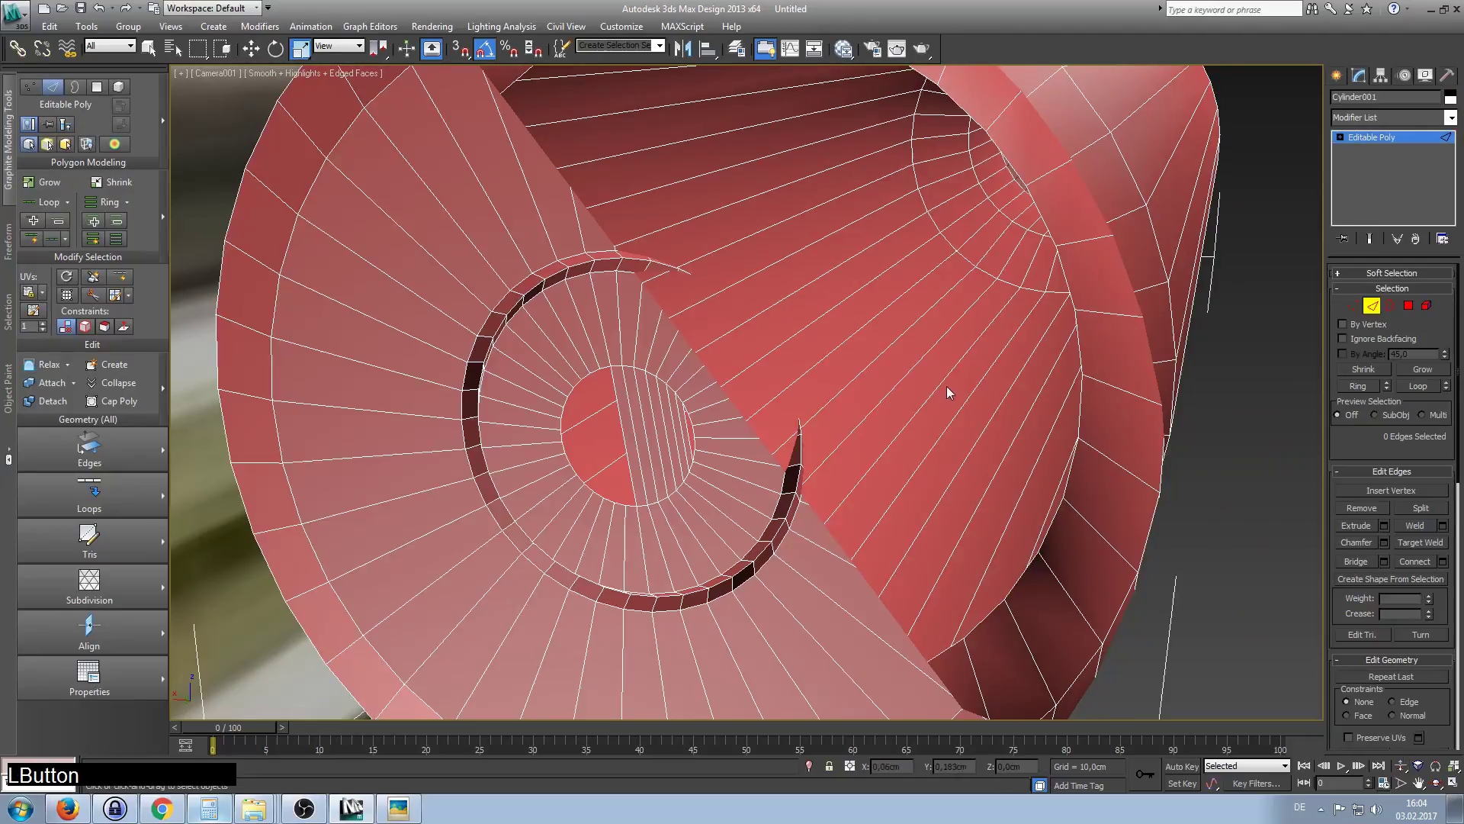
# Bridge the next open upper rim edge of the central hole to its opposite lower rim edge.
pyautogui.click(685, 408)
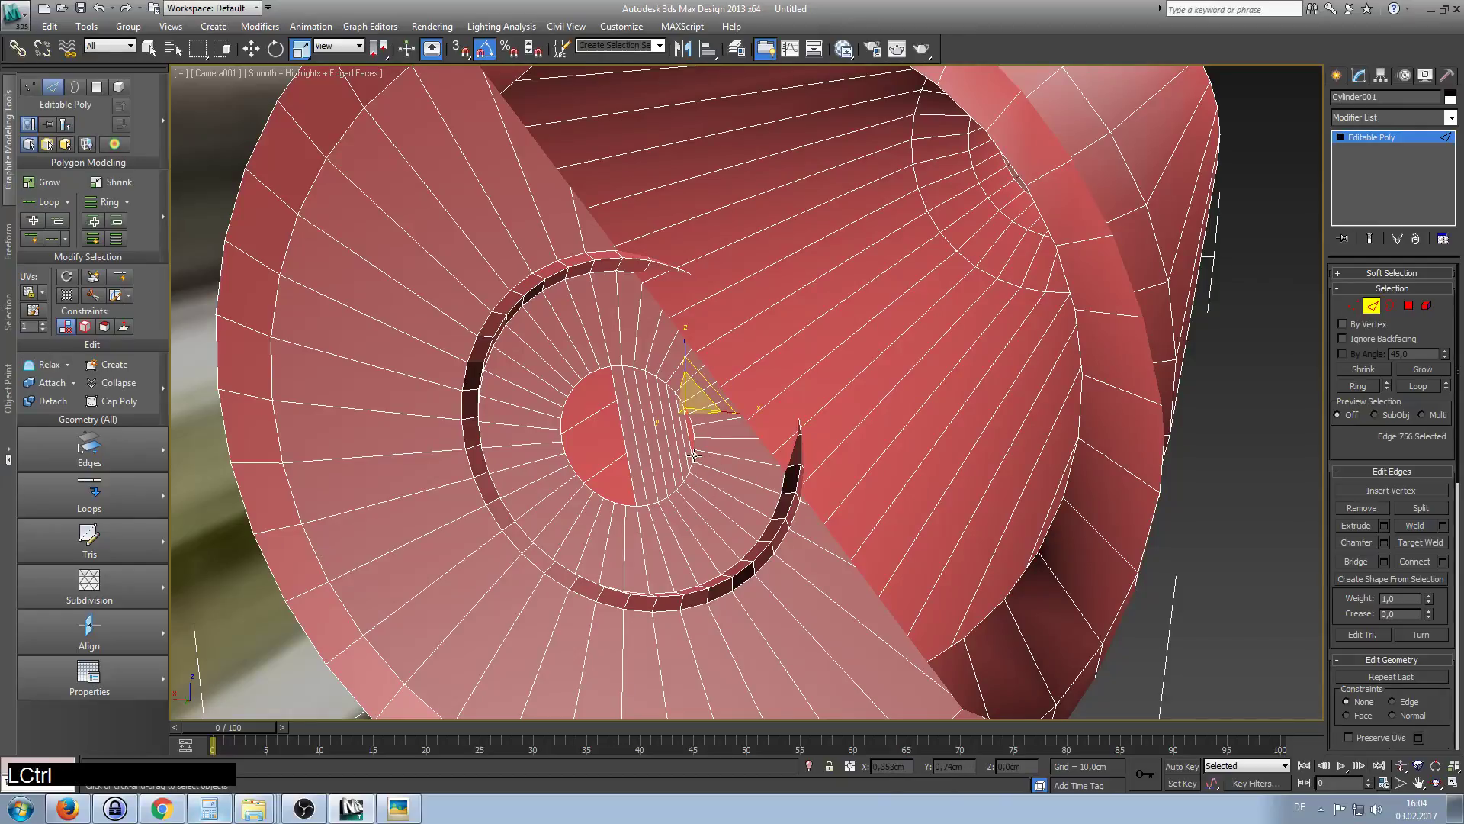
pyautogui.keyDown('ctrl'); pyautogui.click(691, 454); pyautogui.keyUp('ctrl')
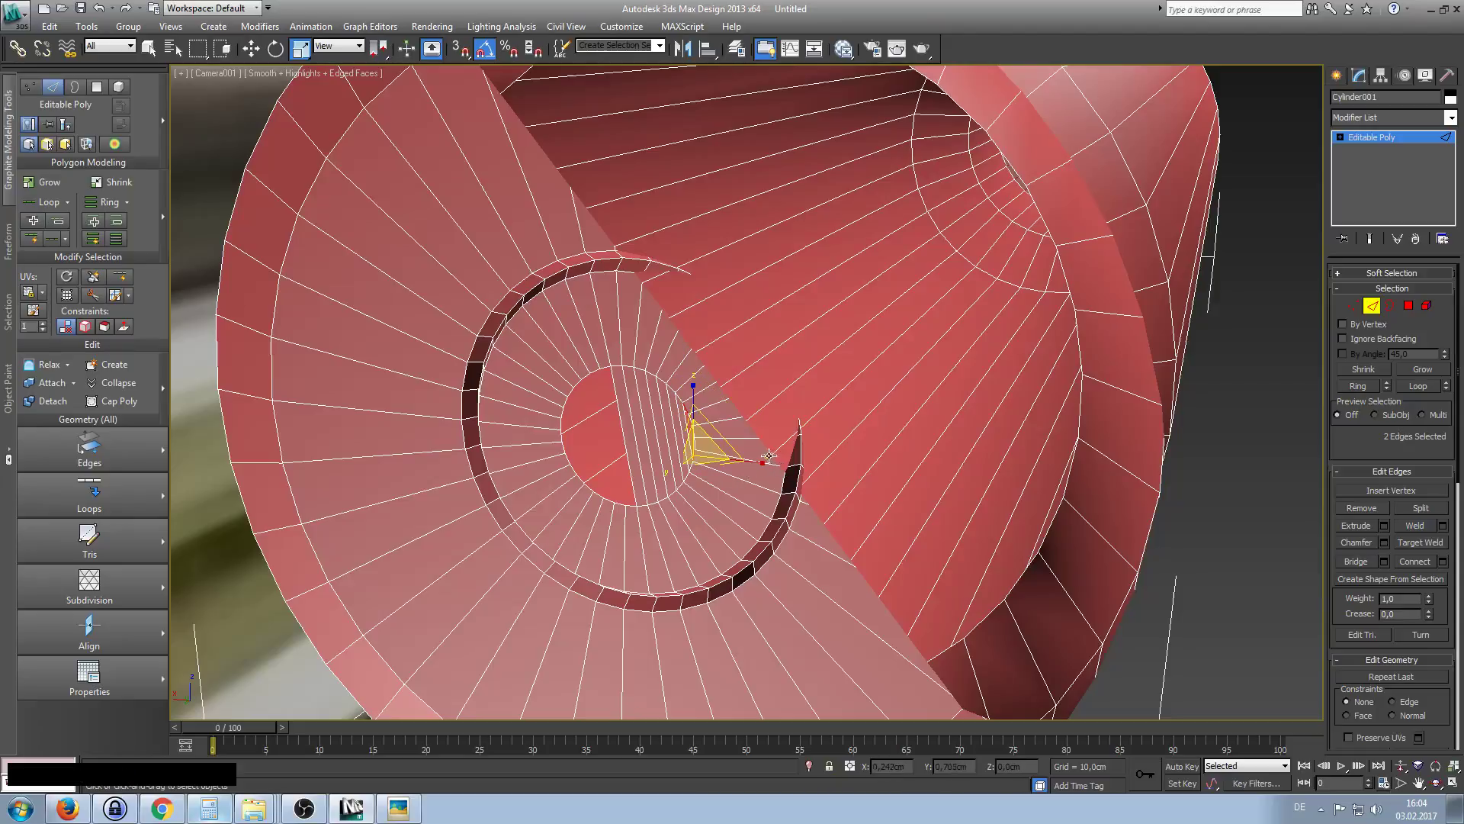
pyautogui.press('w')
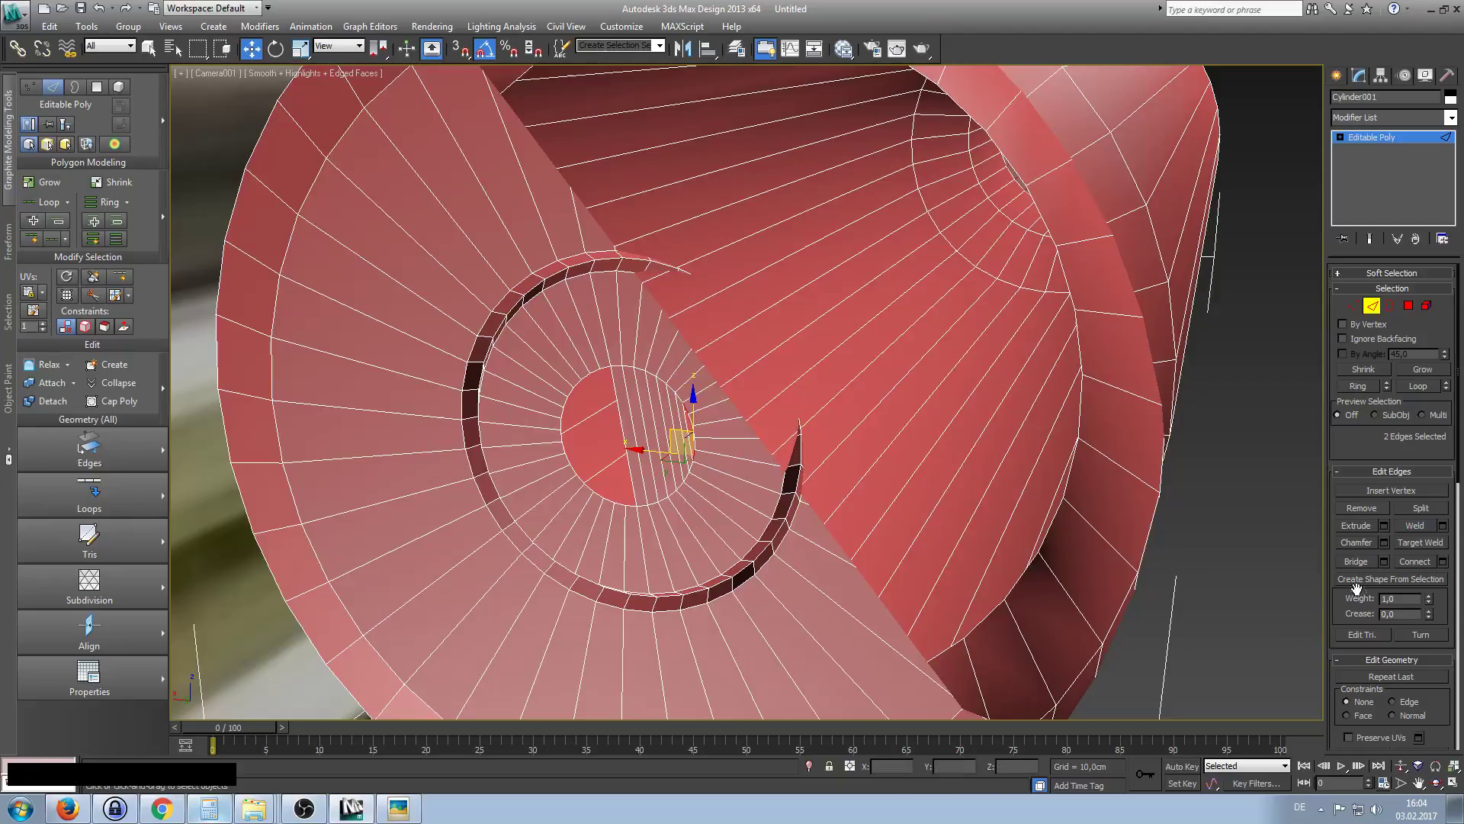
pyautogui.click(1361, 562)
pyautogui.click(720, 438)
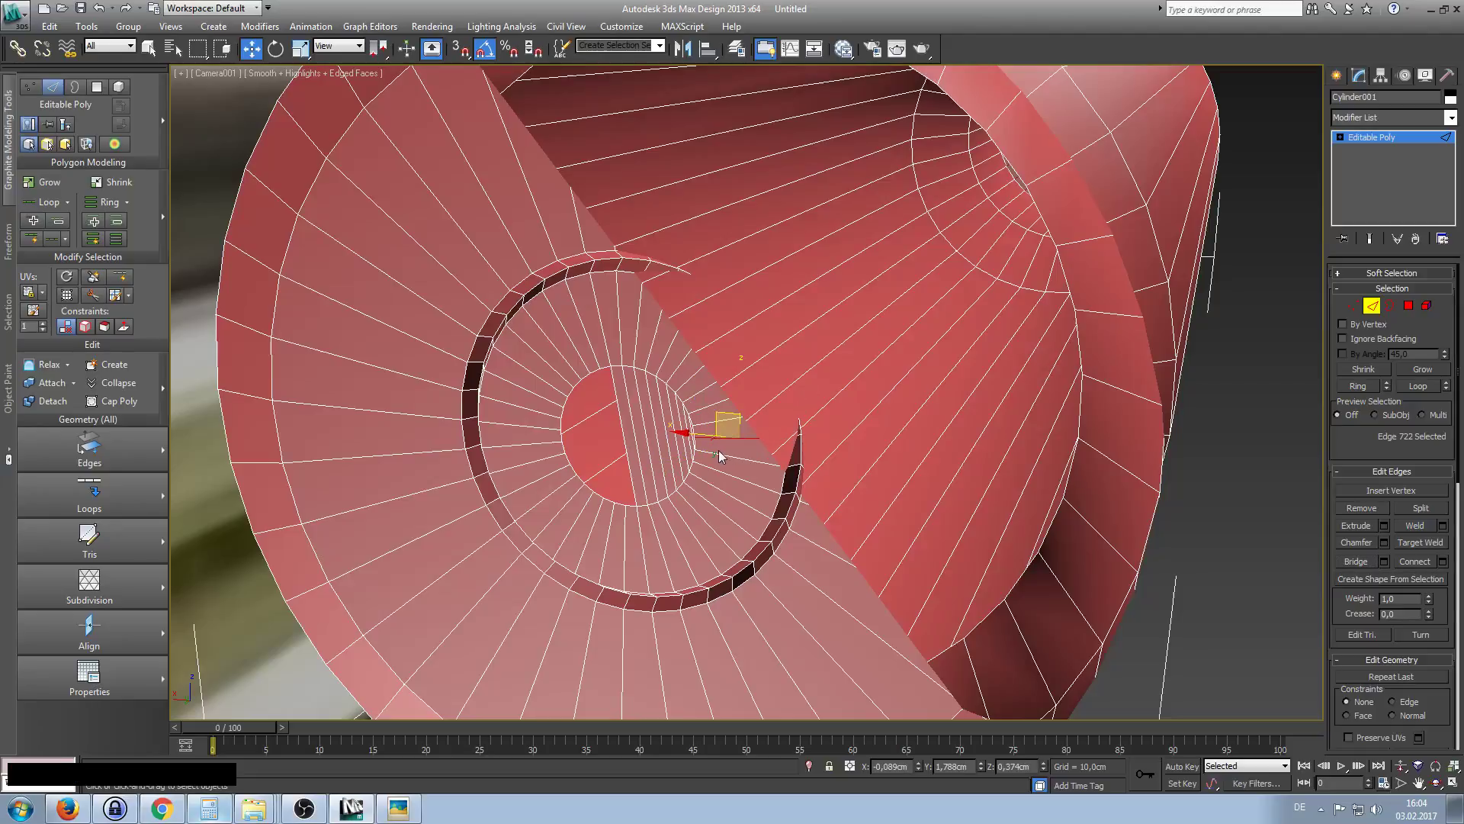
# Create a polygon closing the small open gap at the central hole's rim, beside the outermost bridged strip.
pyautogui.click(1409, 305)
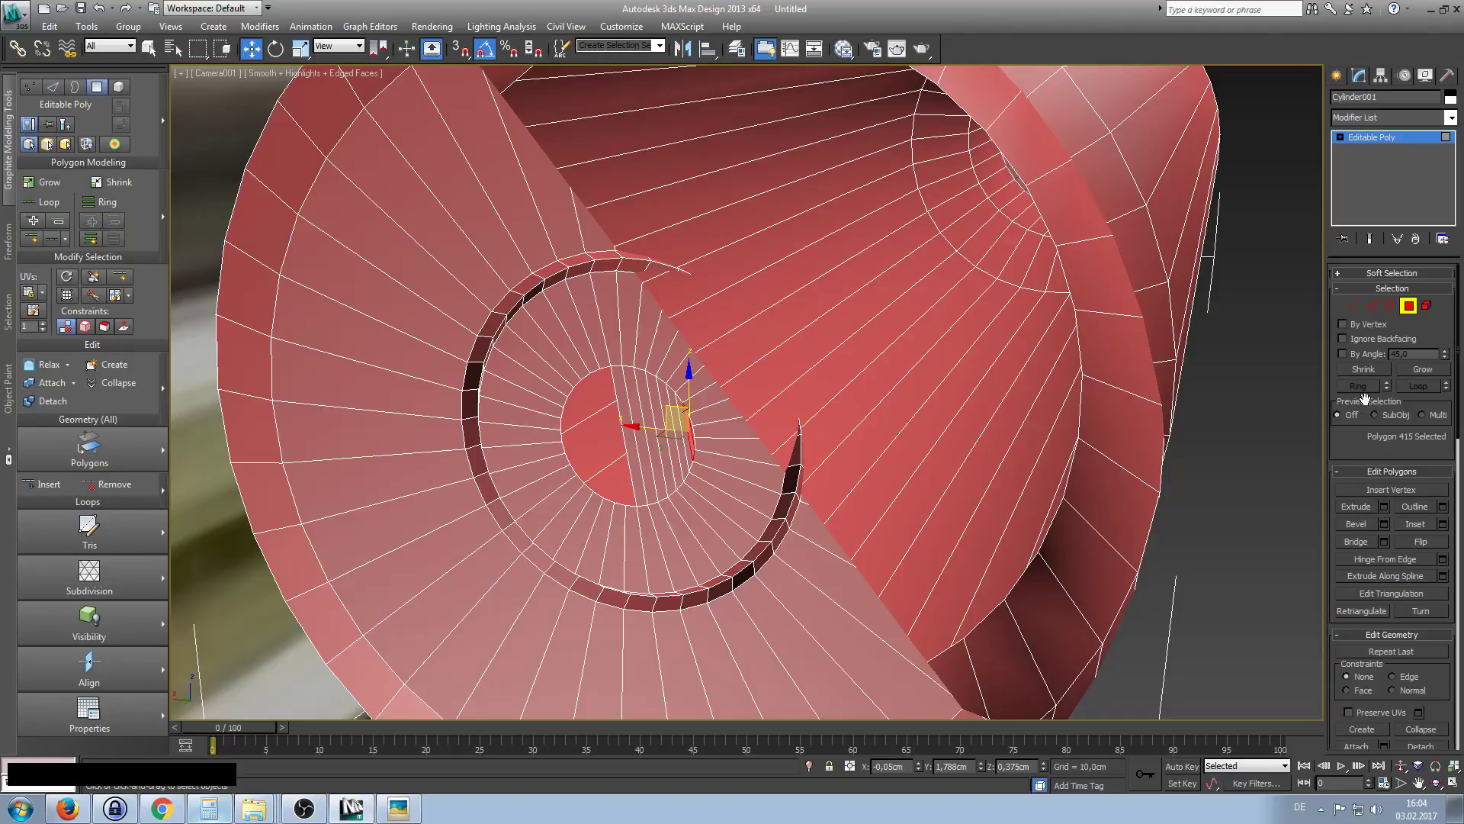
pyautogui.moveTo(1347, 456); pyautogui.dragTo(1348, 368)
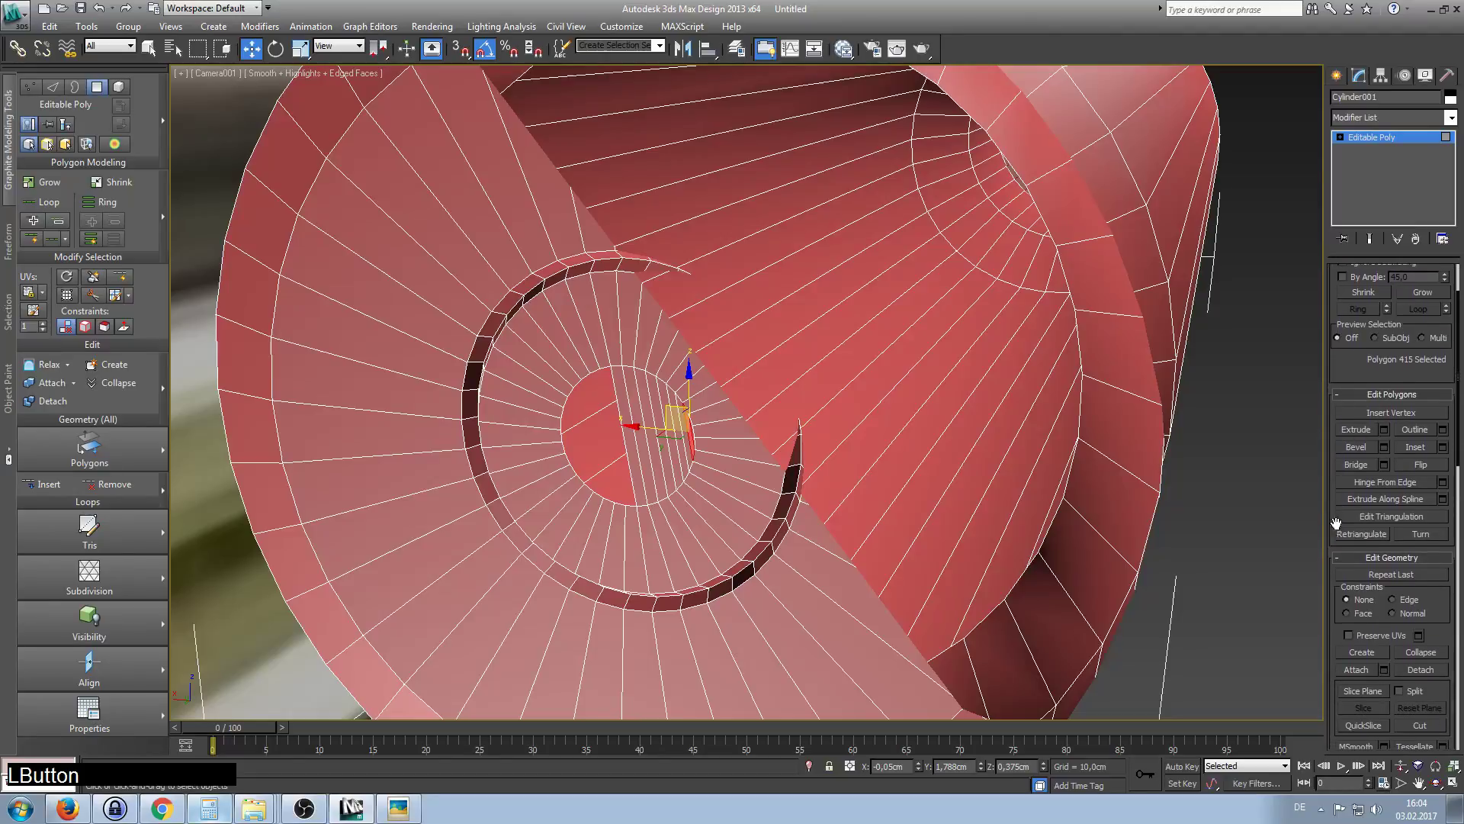
pyautogui.click(1362, 652)
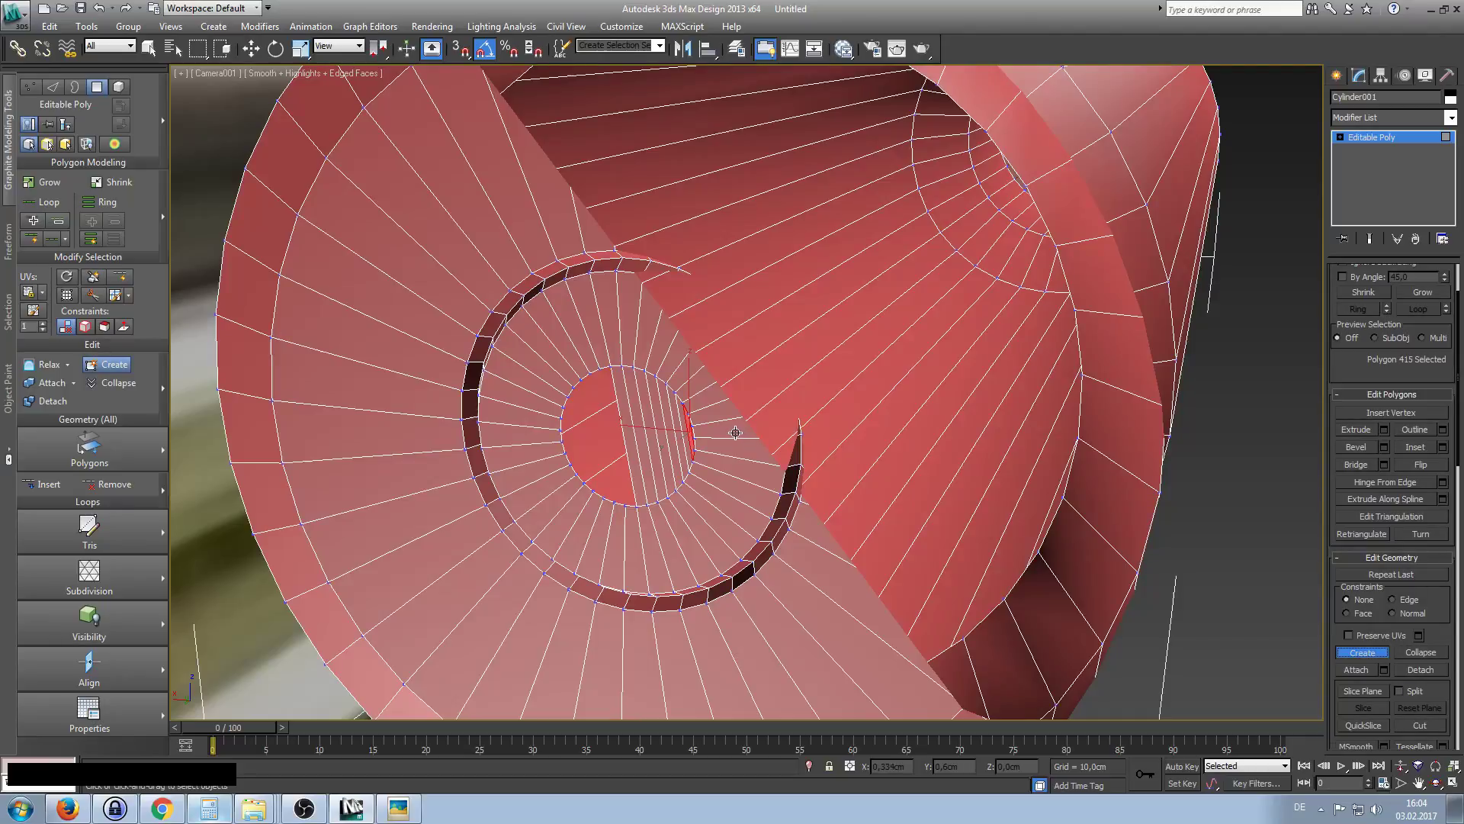
pyautogui.click(691, 425)
pyautogui.click(695, 438)
pyautogui.click(694, 451)
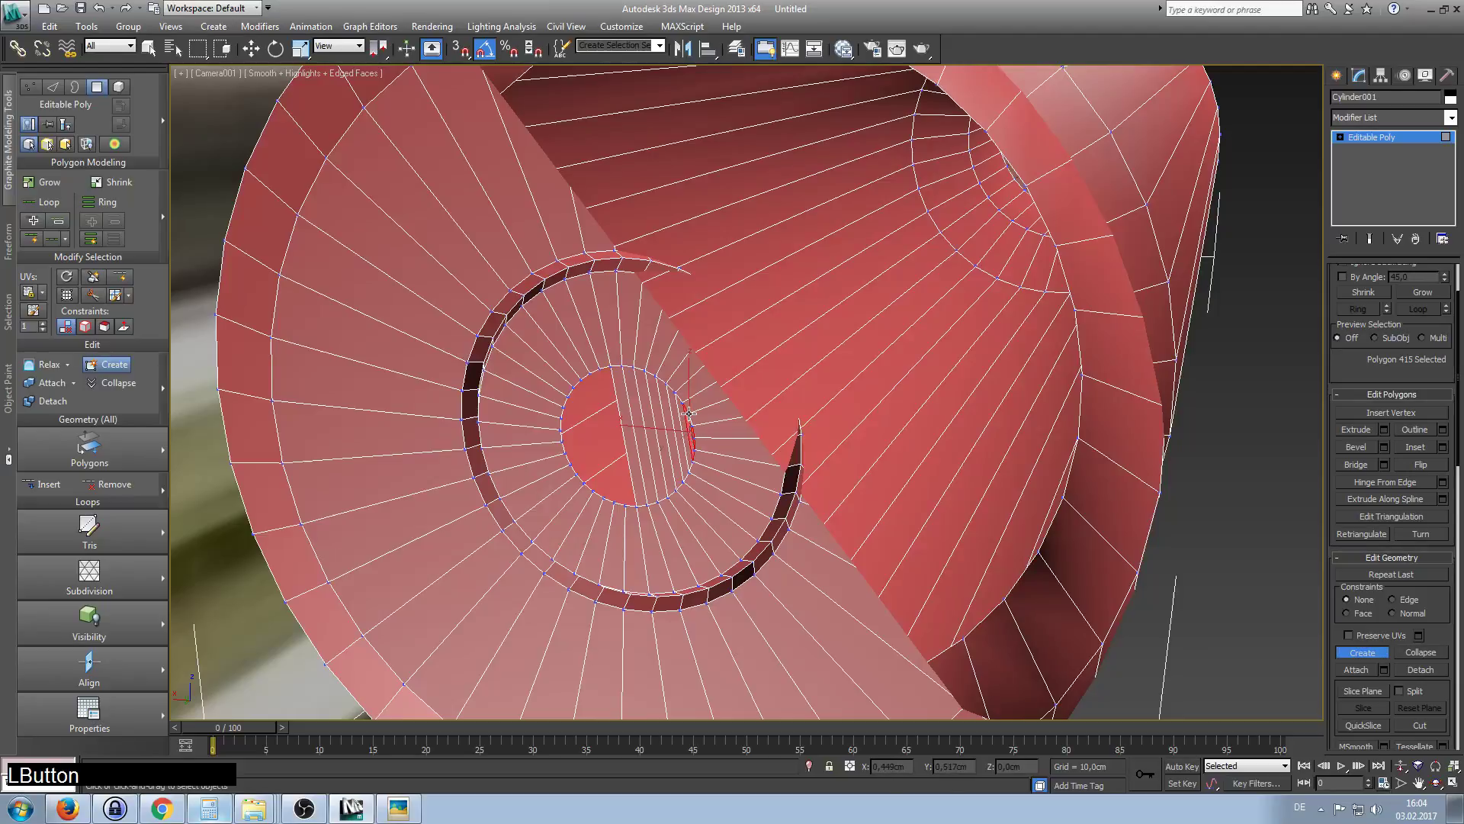
pyautogui.rightClick(688, 413)
pyautogui.rightClick(1098, 569)
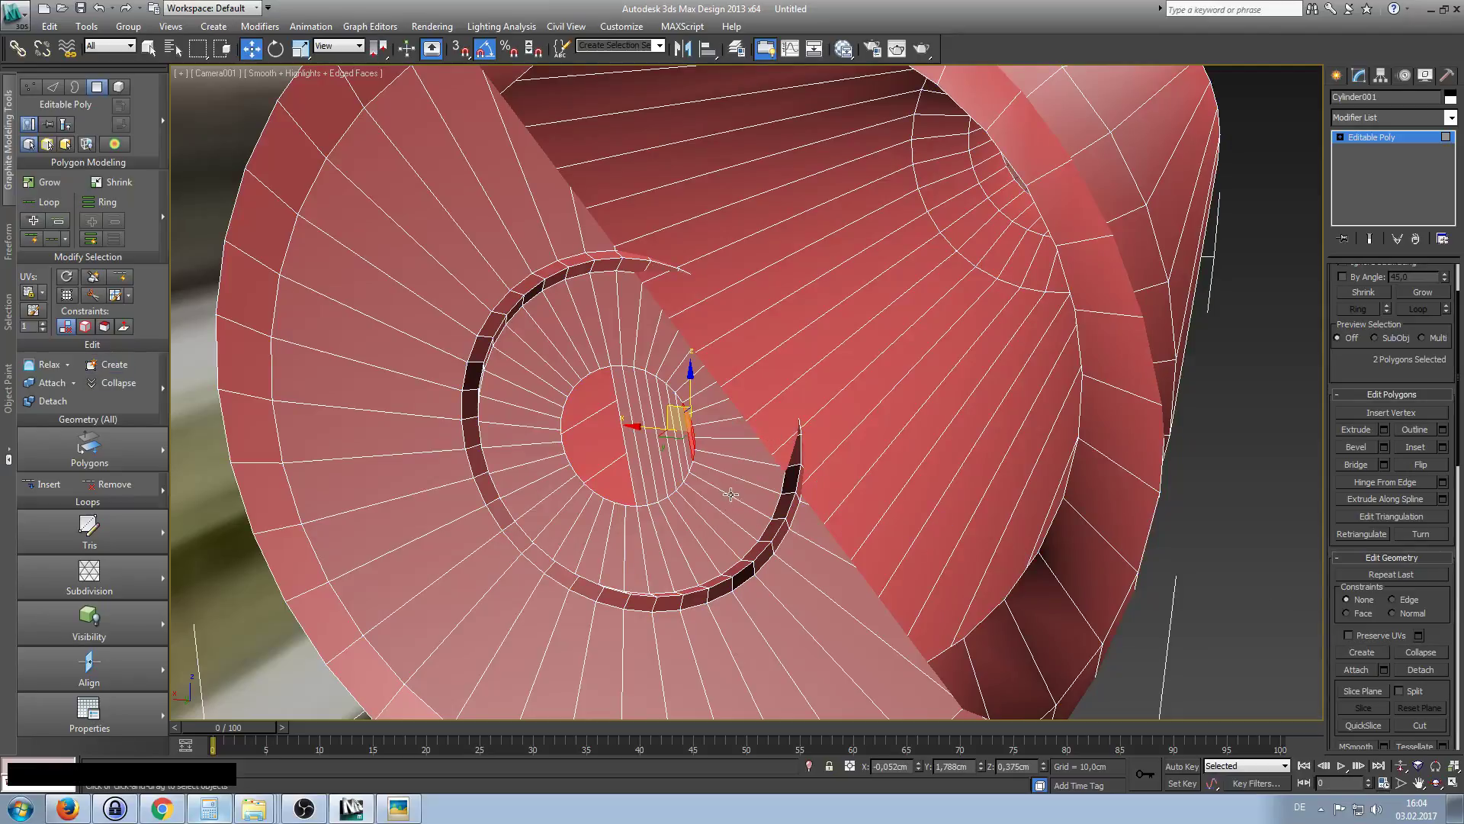
# Switch to edge editing and select the open upper rim edge of the hole next to the bridged strips.
pyautogui.rightClick(592, 392)
pyautogui.click(596, 391)
pyautogui.click(603, 379)
pyautogui.click(602, 387)
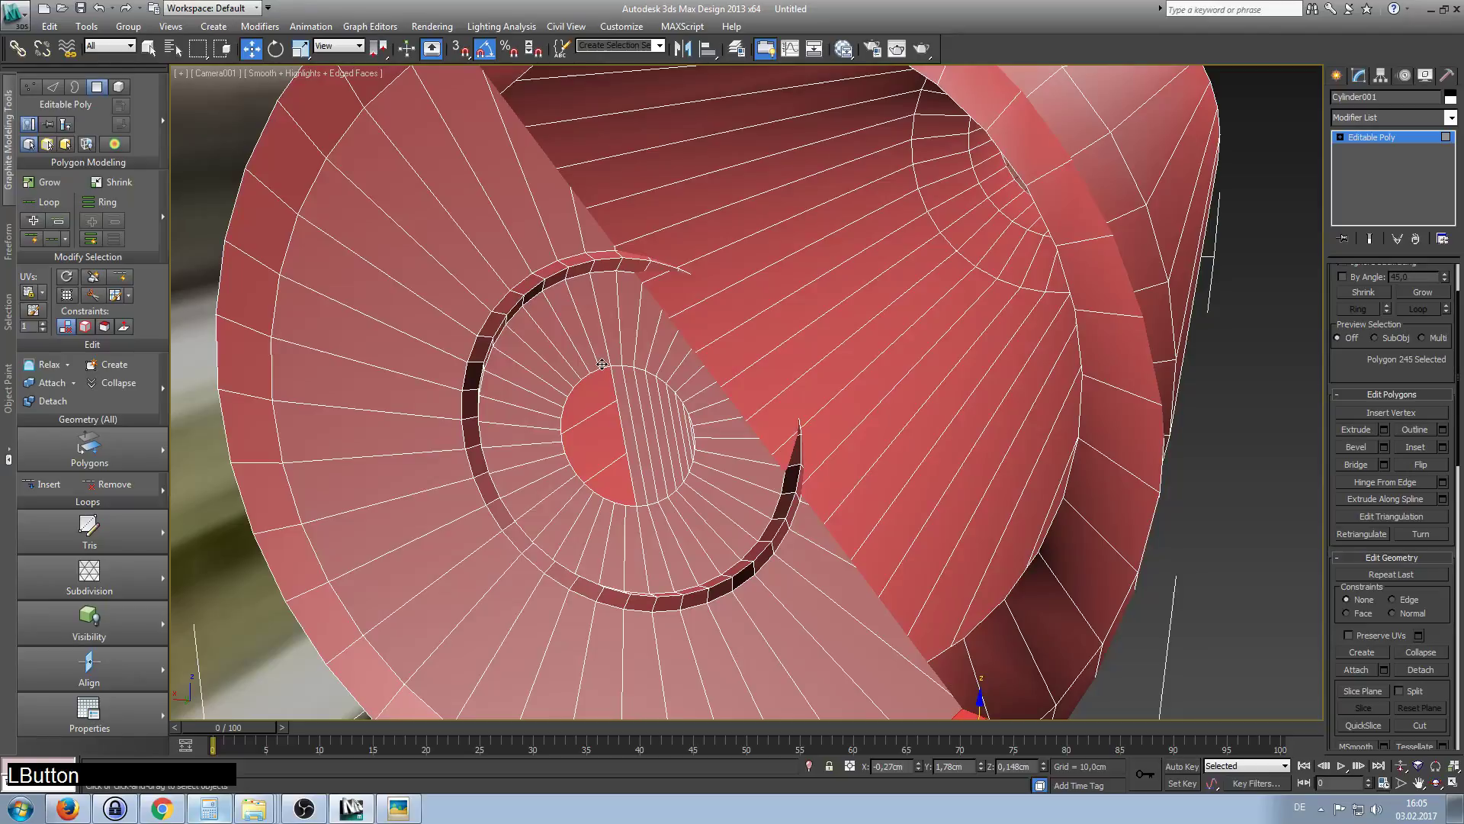
pyautogui.rightClick(611, 391)
pyautogui.click(619, 369)
pyautogui.click(604, 368)
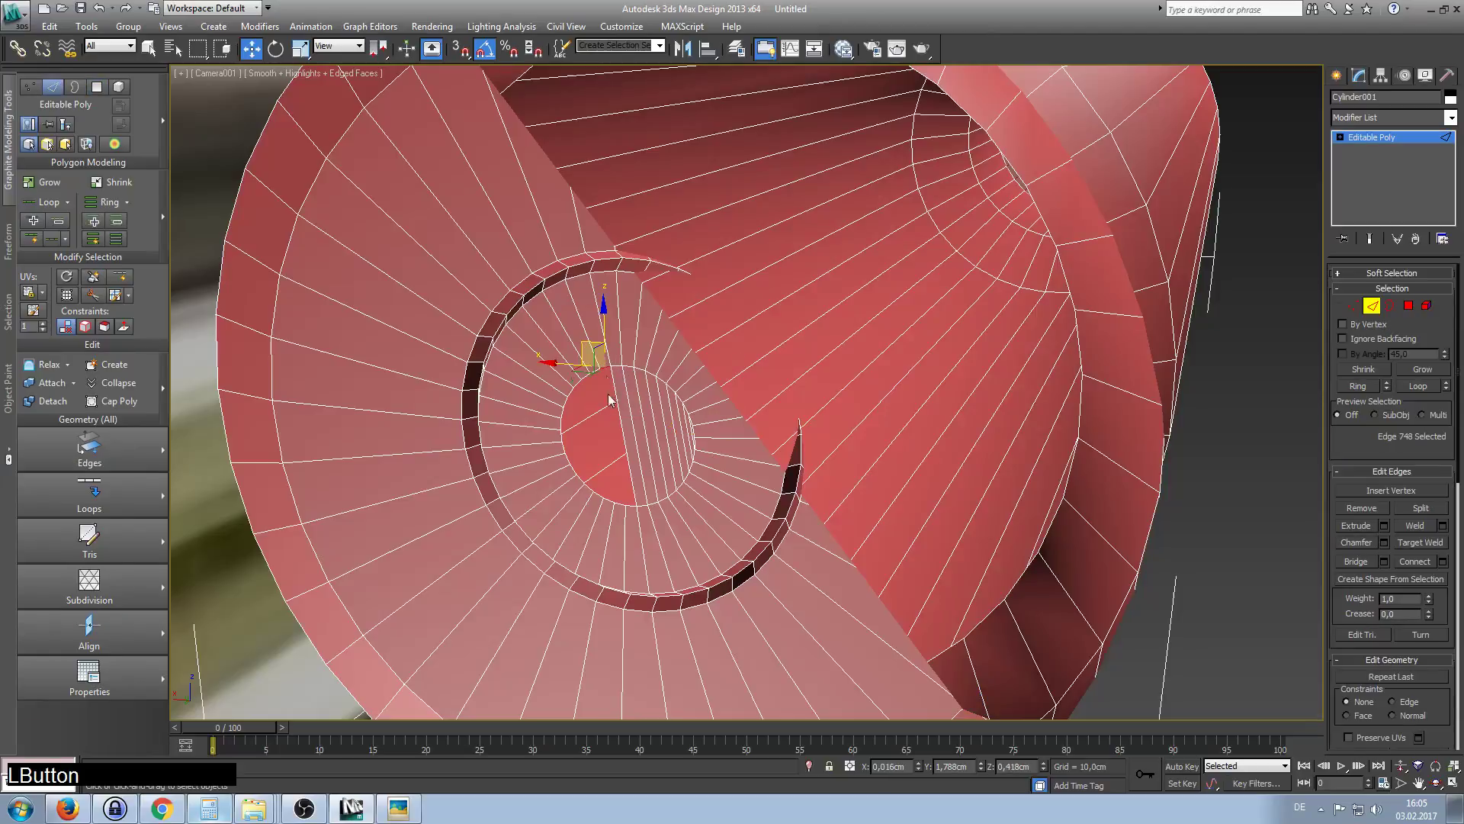
# Add the remaining open lower and upper rim edges of the central hole to the edge selection.
pyautogui.keyDown('ctrl'); pyautogui.click(628, 507); pyautogui.keyUp('ctrl')
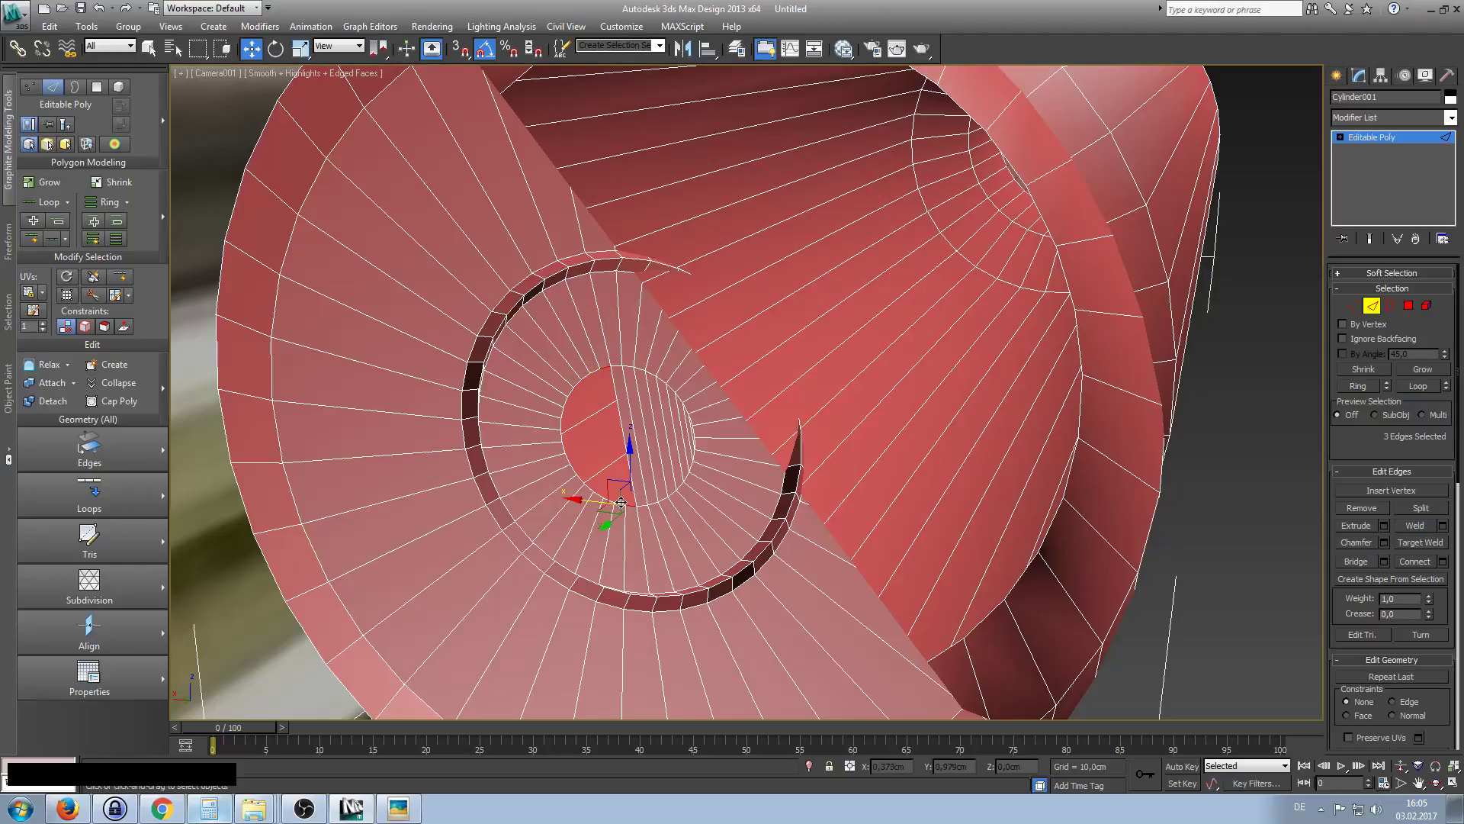
pyautogui.keyDown('ctrl'); pyautogui.click(614, 498); pyautogui.keyUp('ctrl')
pyautogui.keyDown('ctrl'); pyautogui.click(603, 493); pyautogui.keyUp('ctrl')
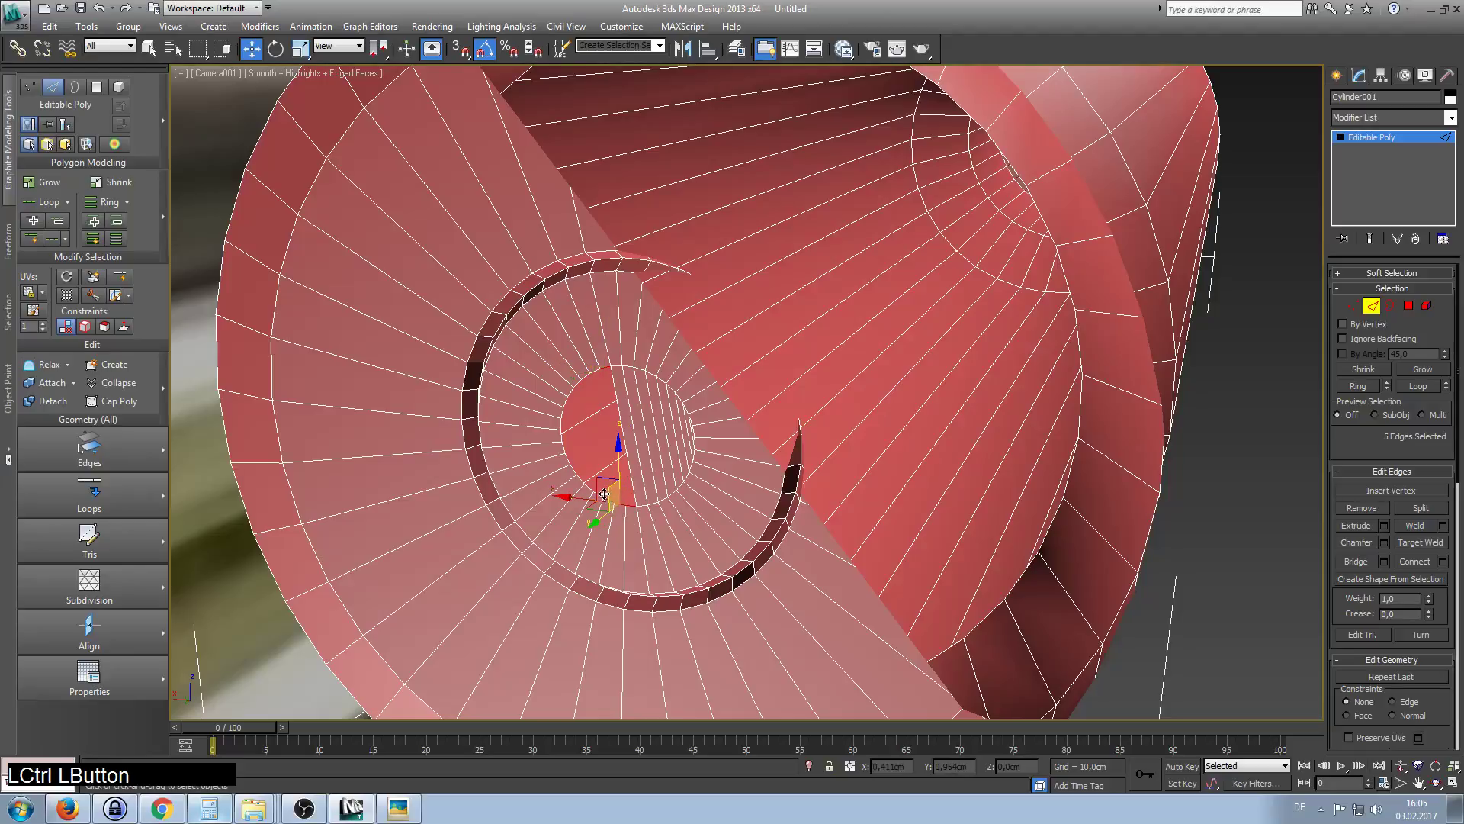
pyautogui.keyDown('ctrl'); pyautogui.click(595, 486); pyautogui.keyUp('ctrl')
pyautogui.keyDown('ctrl'); pyautogui.click(590, 486); pyautogui.keyUp('ctrl')
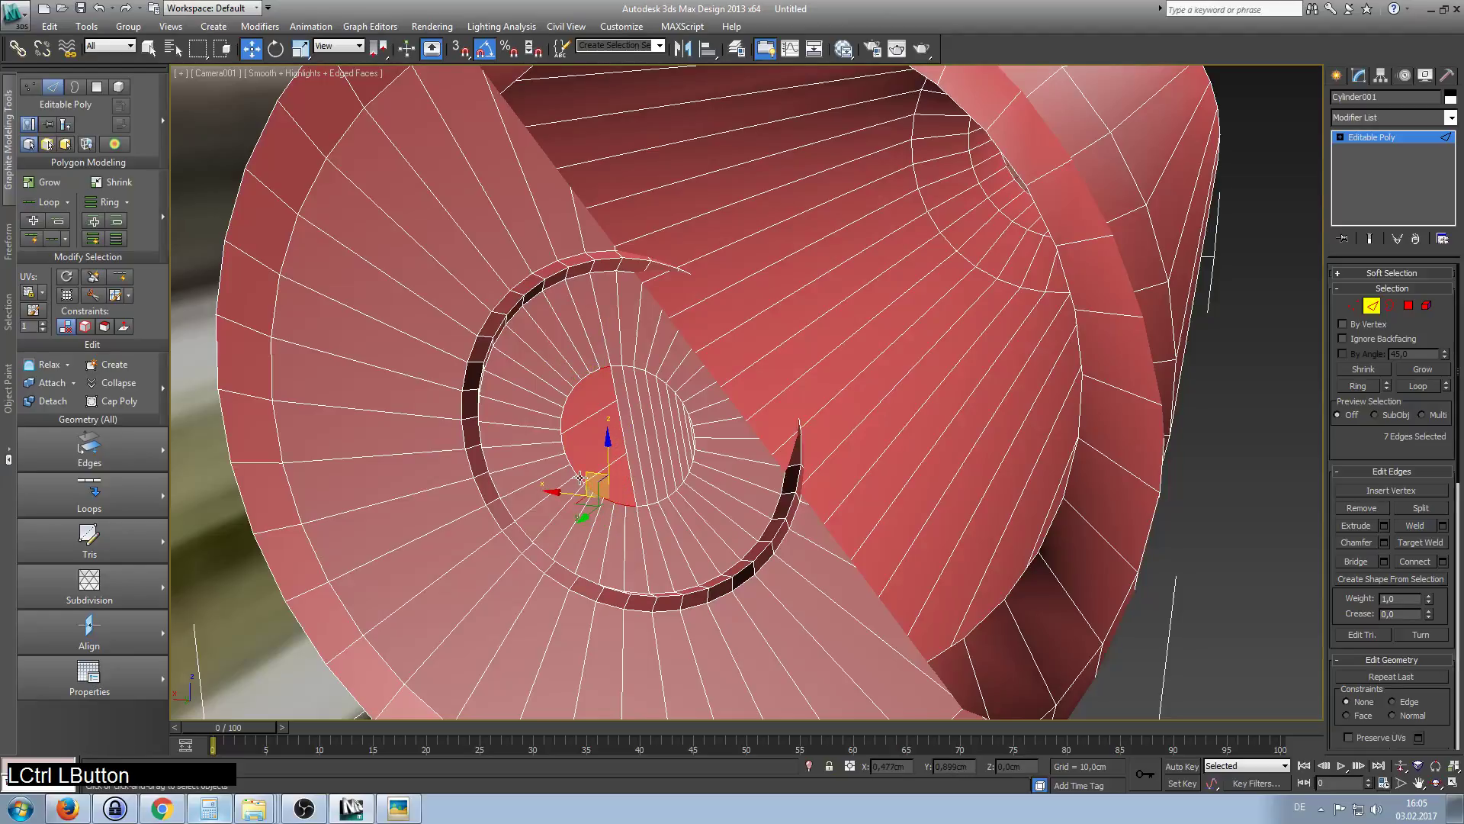
pyautogui.keyDown('ctrl'); pyautogui.click(582, 480); pyautogui.keyUp('ctrl')
pyautogui.keyDown('ctrl'); pyautogui.click(592, 378); pyautogui.keyUp('ctrl')
pyautogui.keyDown('ctrl'); pyautogui.click(585, 376); pyautogui.keyUp('ctrl')
pyautogui.keyDown('ctrl'); pyautogui.click(578, 385); pyautogui.keyUp('ctrl')
pyautogui.keyDown('ctrl'); pyautogui.click(572, 389); pyautogui.keyUp('ctrl')
pyautogui.keyDown('ctrl'); pyautogui.click(569, 391); pyautogui.keyUp('ctrl')
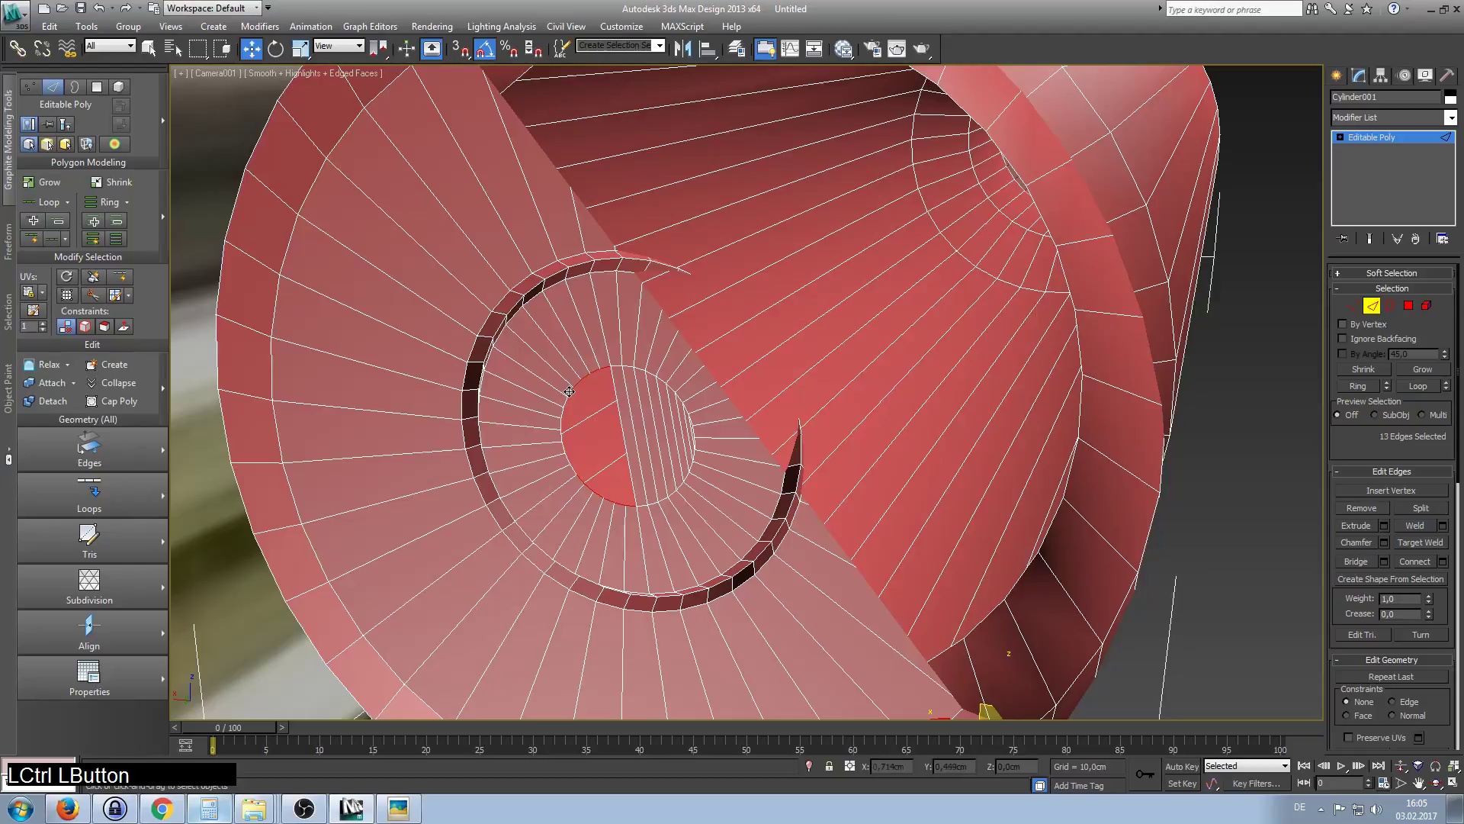
pyautogui.keyDown('ctrl'); pyautogui.click(583, 412); pyautogui.keyUp('ctrl')
pyautogui.keyDown('alt'); pyautogui.moveTo(607, 411); pyautogui.dragTo(616, 413, button='middle'); pyautogui.keyUp('alt')
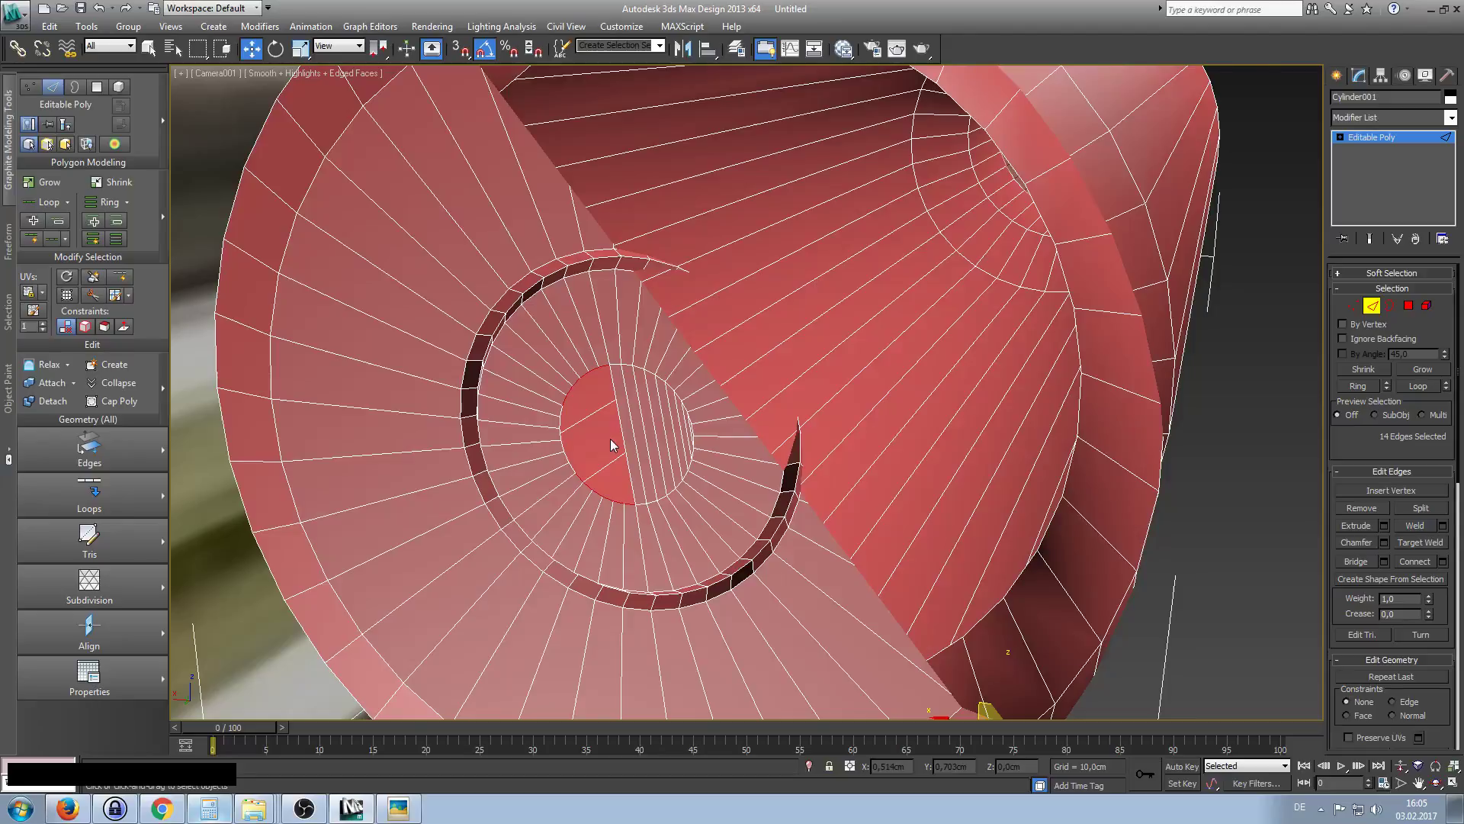
# Switch the viewport to wireframe display and try to deselect stray edges above and below the central hole.
pyautogui.press('F3')
pyautogui.keyDown('alt'); pyautogui.moveTo(639, 183); pyautogui.dragTo(664, 201); pyautogui.keyUp('alt')
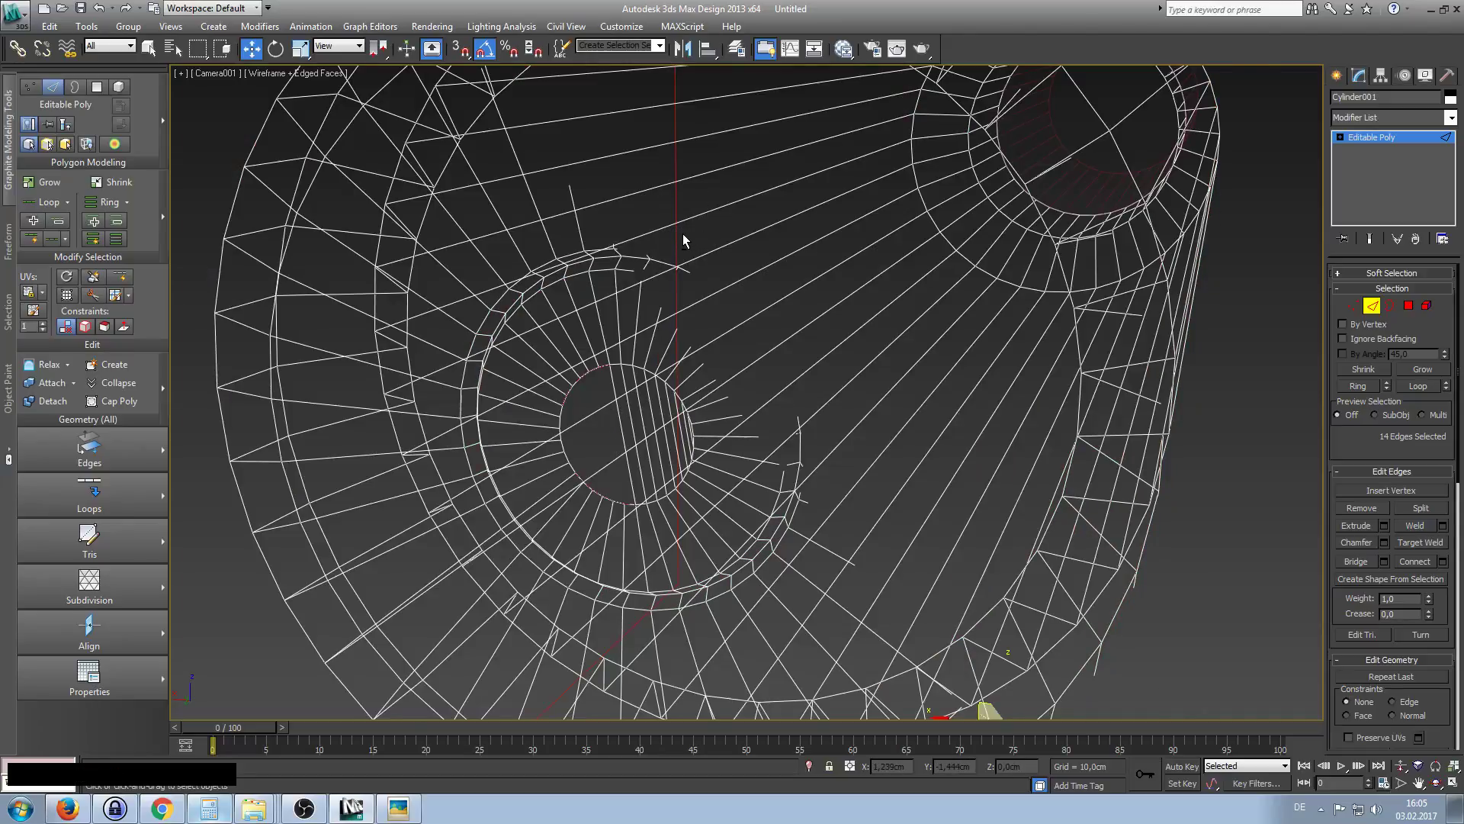
pyautogui.keyDown('alt'); pyautogui.moveTo(647, 663); pyautogui.dragTo(572, 647); pyautogui.keyUp('alt')
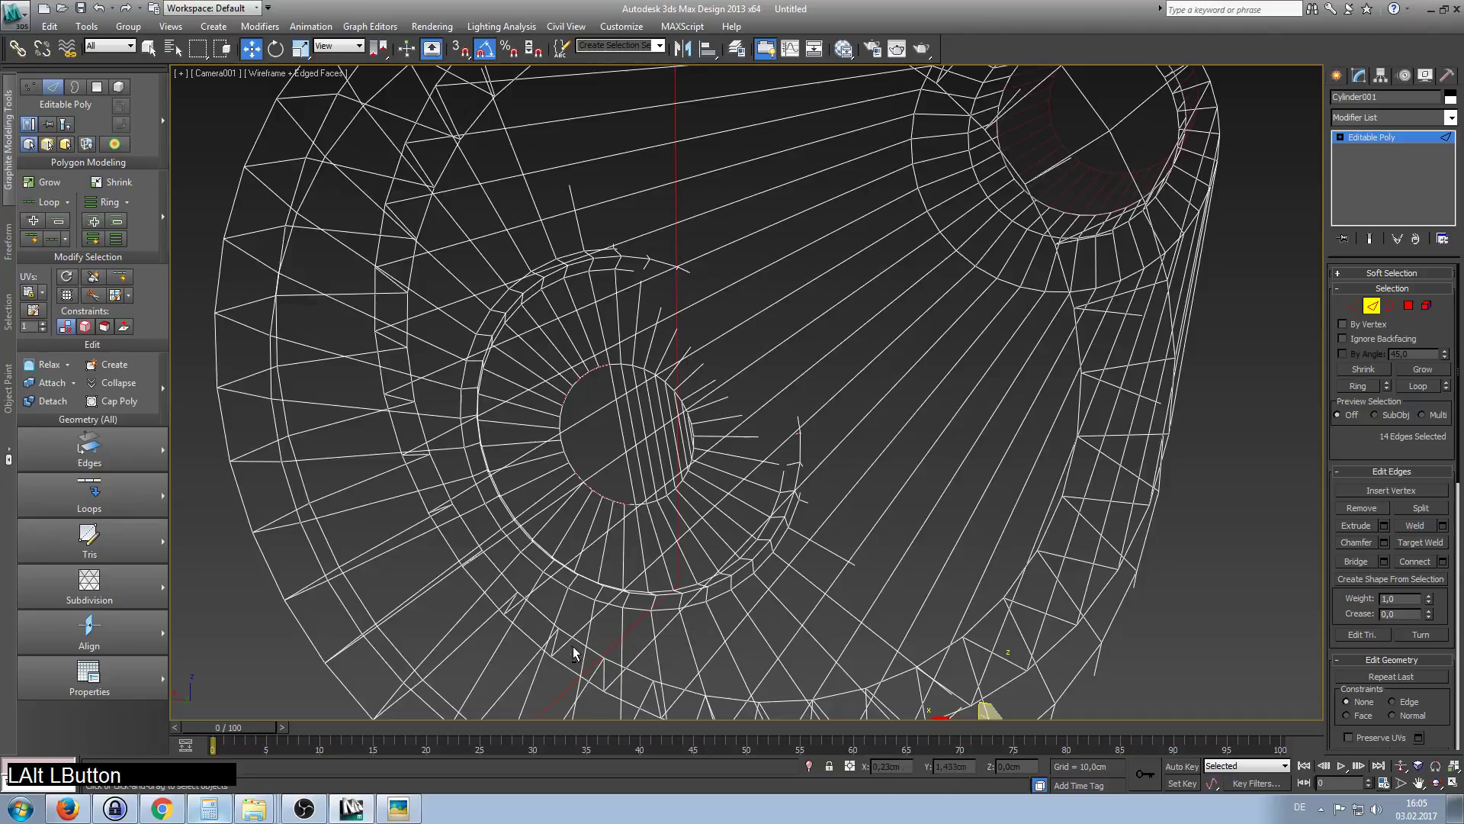
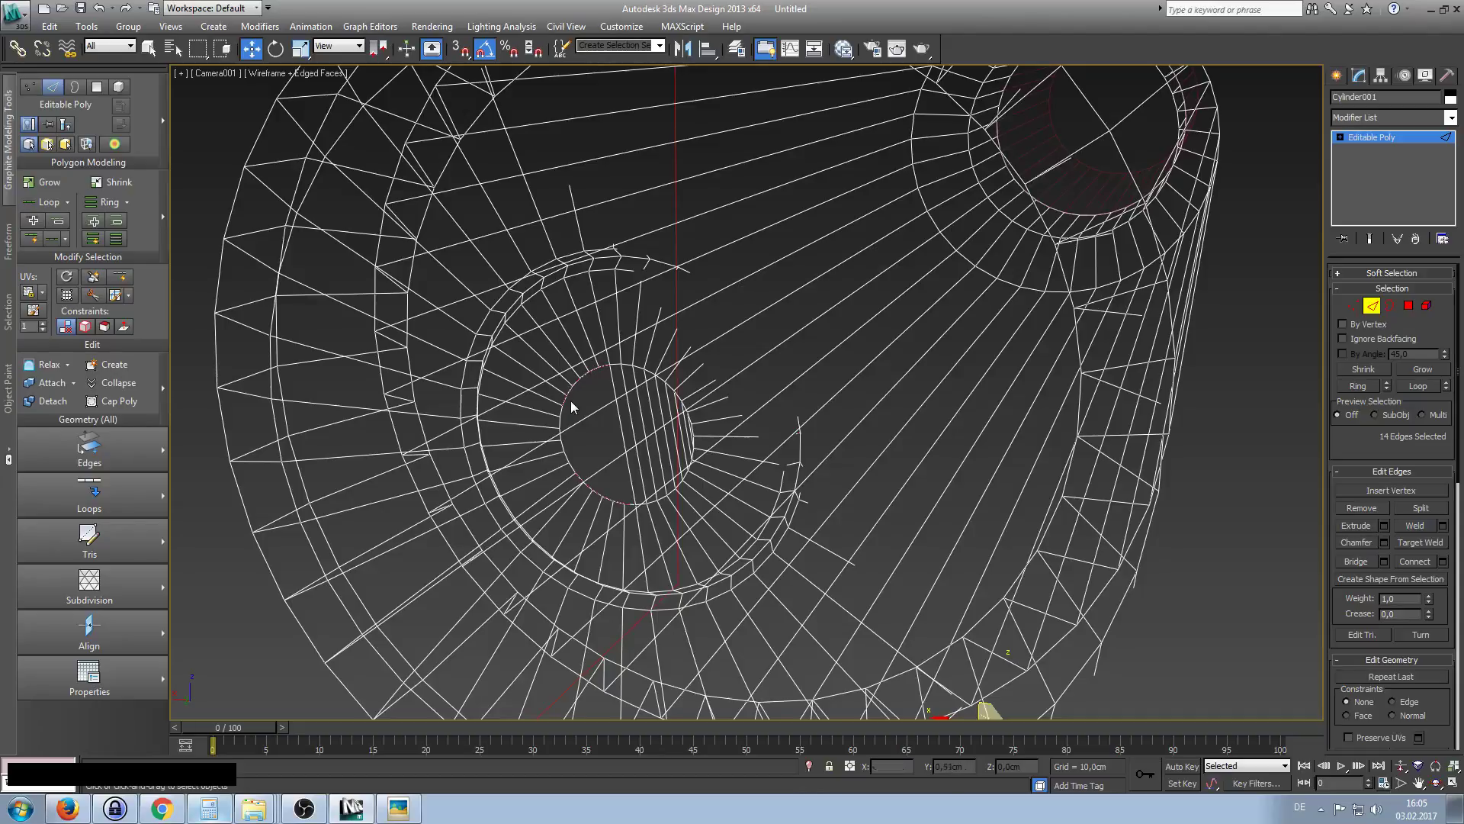
# Extend the rim selection with the open edges at the unbridged far side of the central hole.
pyautogui.press('x')
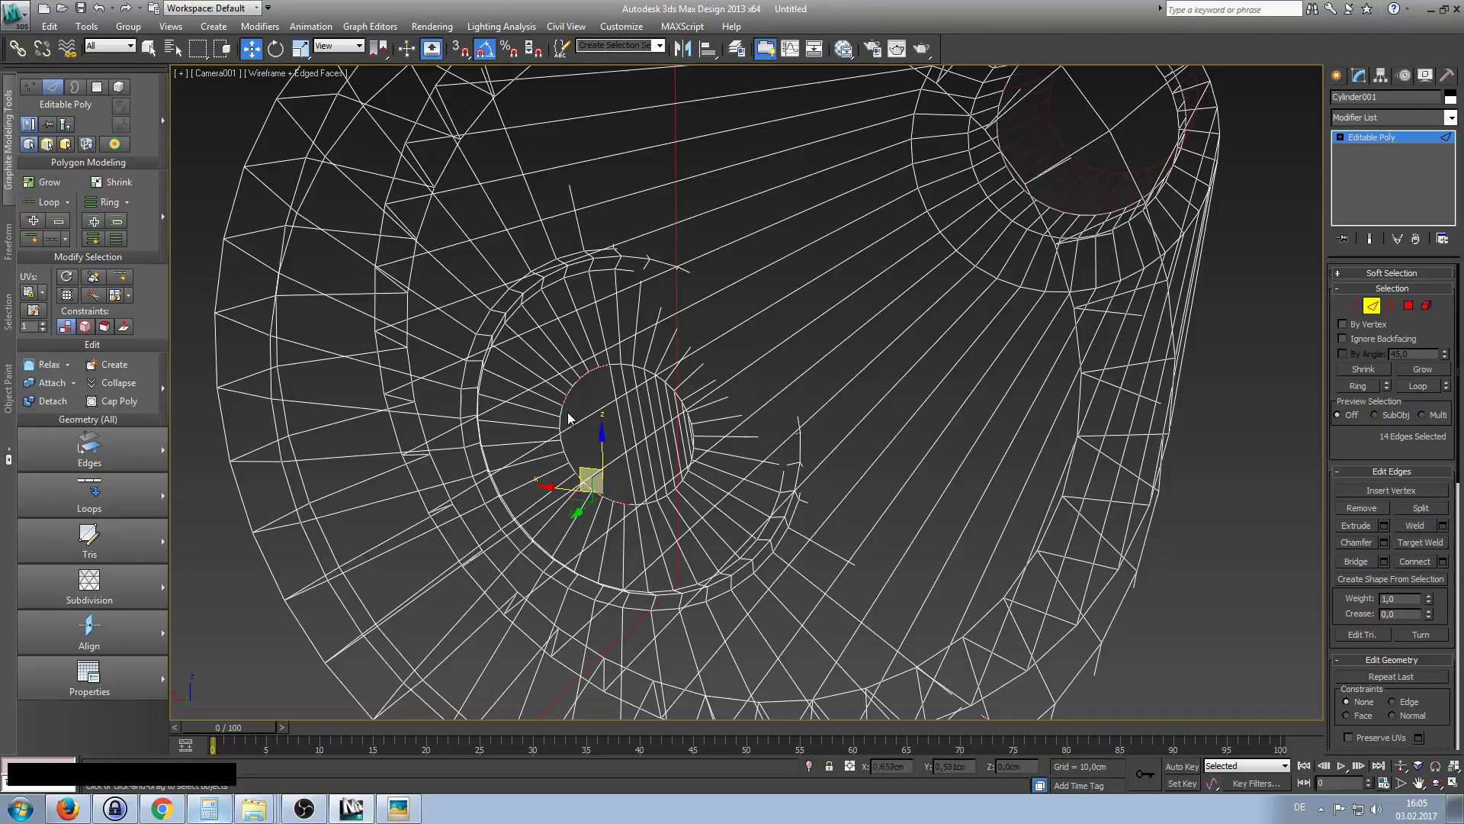
pyautogui.keyDown('ctrl'); pyautogui.click(562, 411); pyautogui.keyUp('ctrl')
pyautogui.keyDown('ctrl'); pyautogui.click(574, 468); pyautogui.keyUp('ctrl')
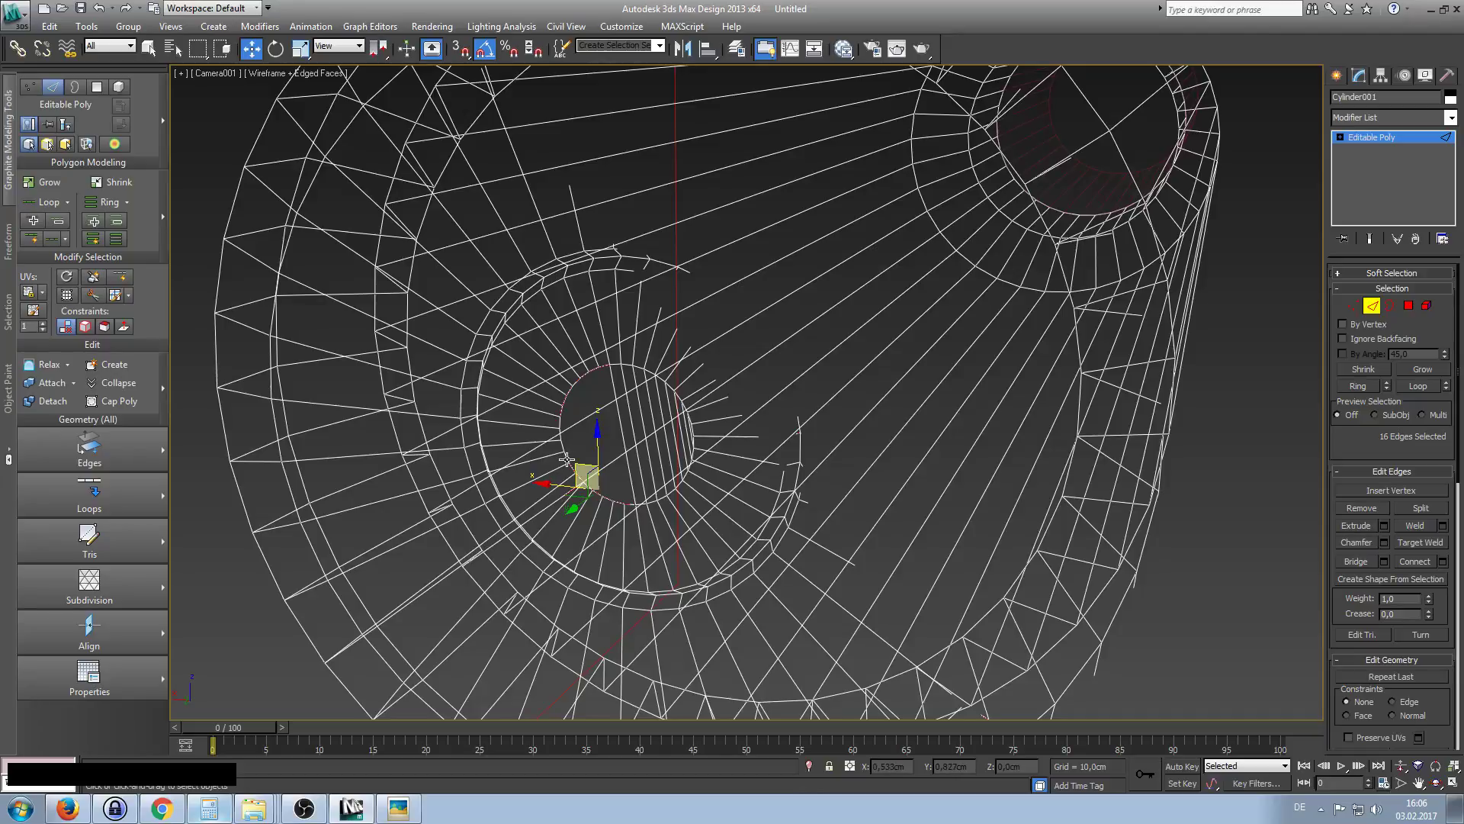
pyautogui.keyDown('ctrl'); pyautogui.click(559, 422); pyautogui.keyUp('ctrl')
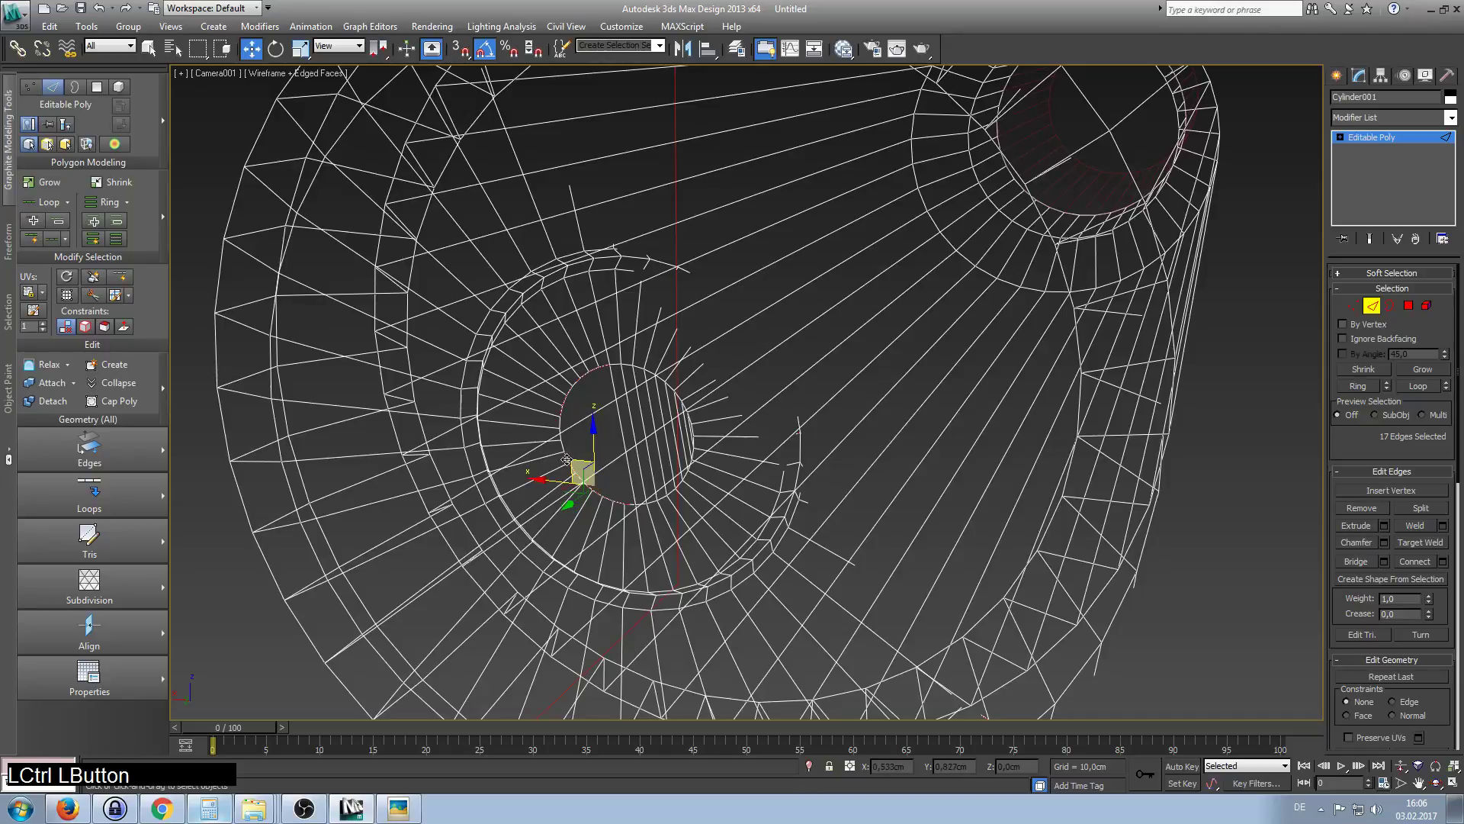
pyautogui.keyDown('ctrl'); pyautogui.click(560, 421); pyautogui.keyUp('ctrl')
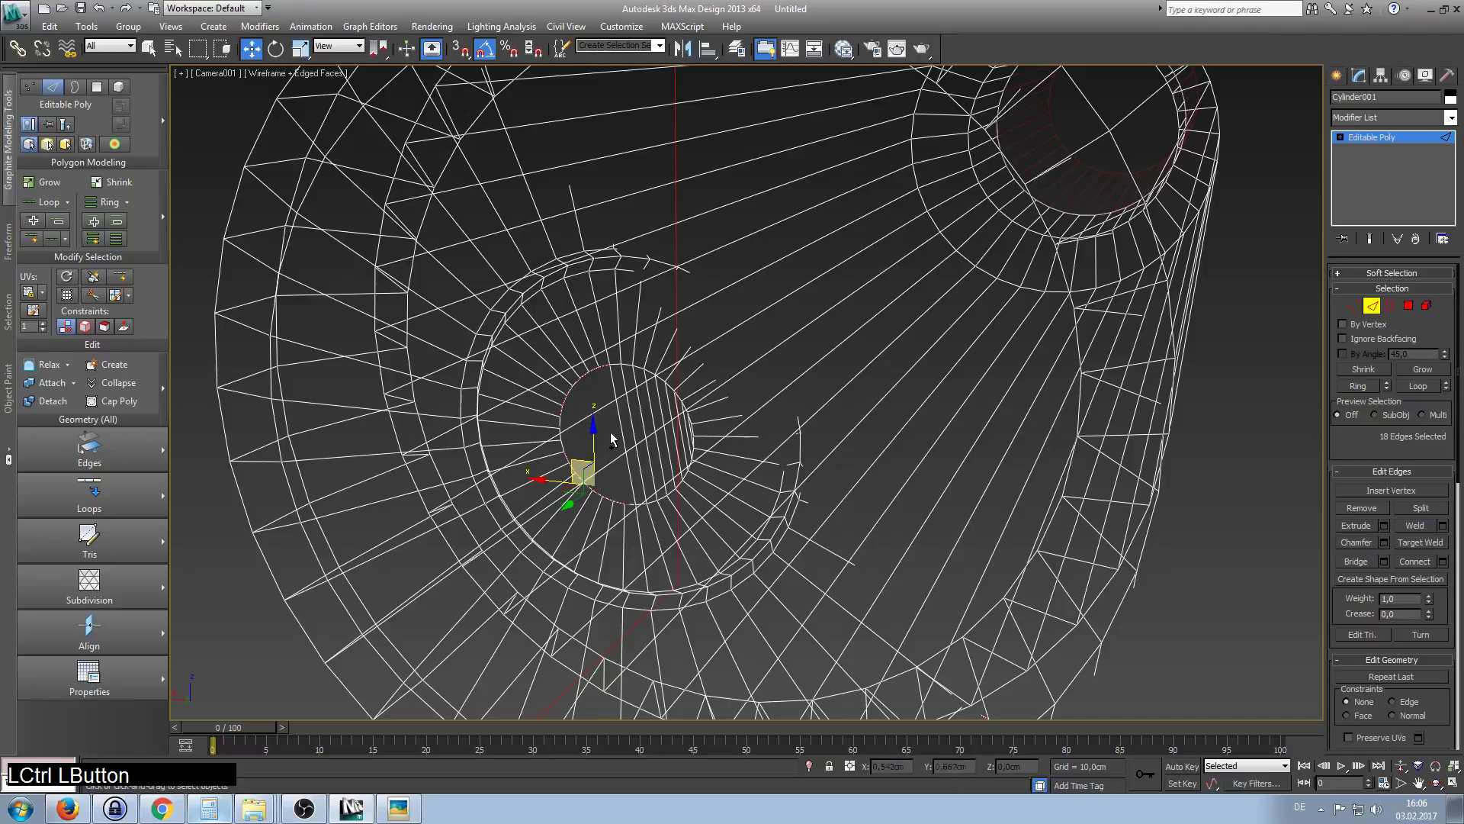
# Try to bridge the selected upper and lower rim edges of the hole, and undo the last selection changes.
pyautogui.click(1359, 563)
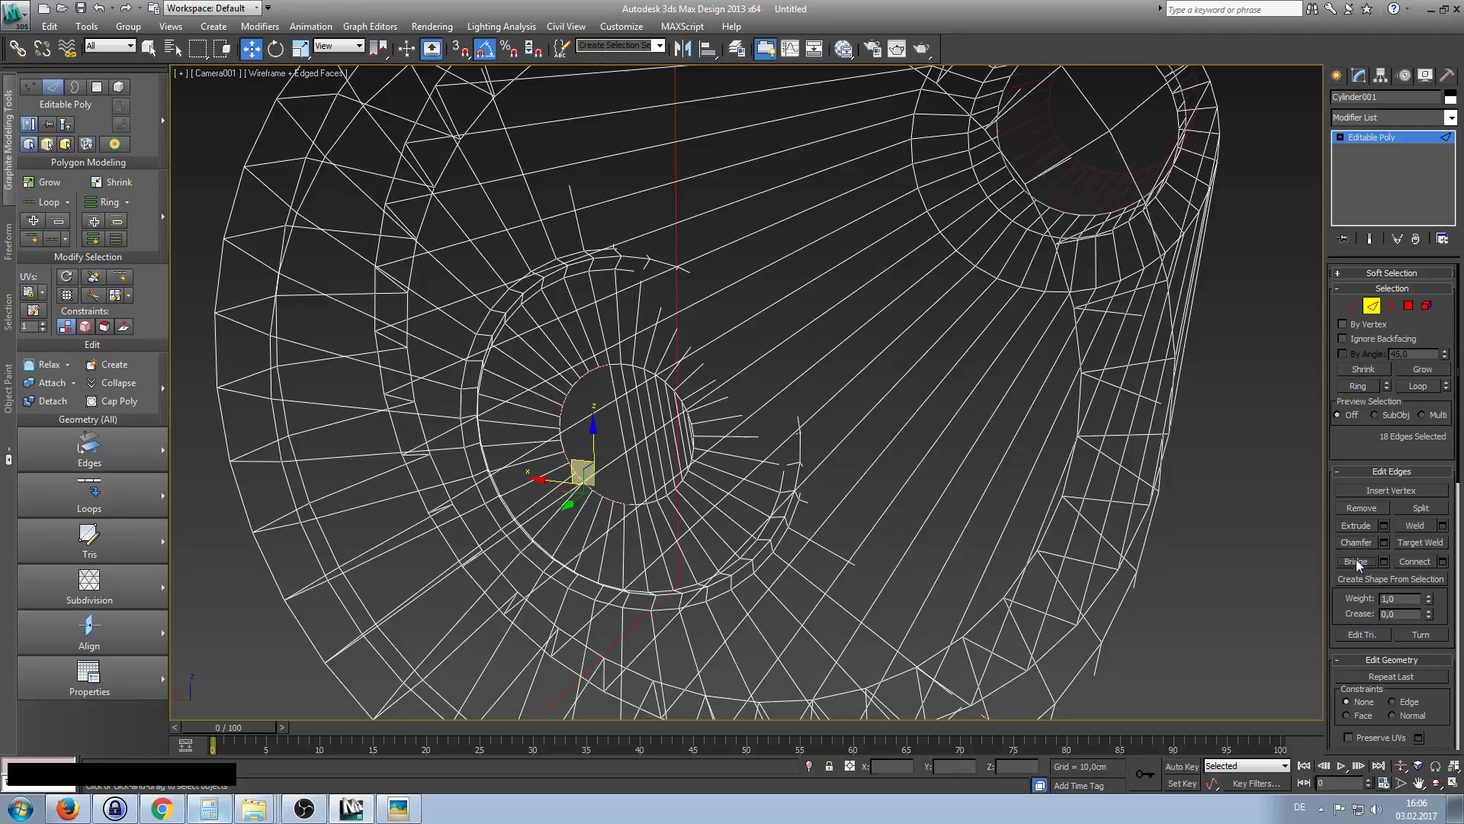
pyautogui.press('ctrl')
pyautogui.hotkey('ctrl', 'z')
pyautogui.click(1357, 561)
pyautogui.hotkey('ctrl', 'z')
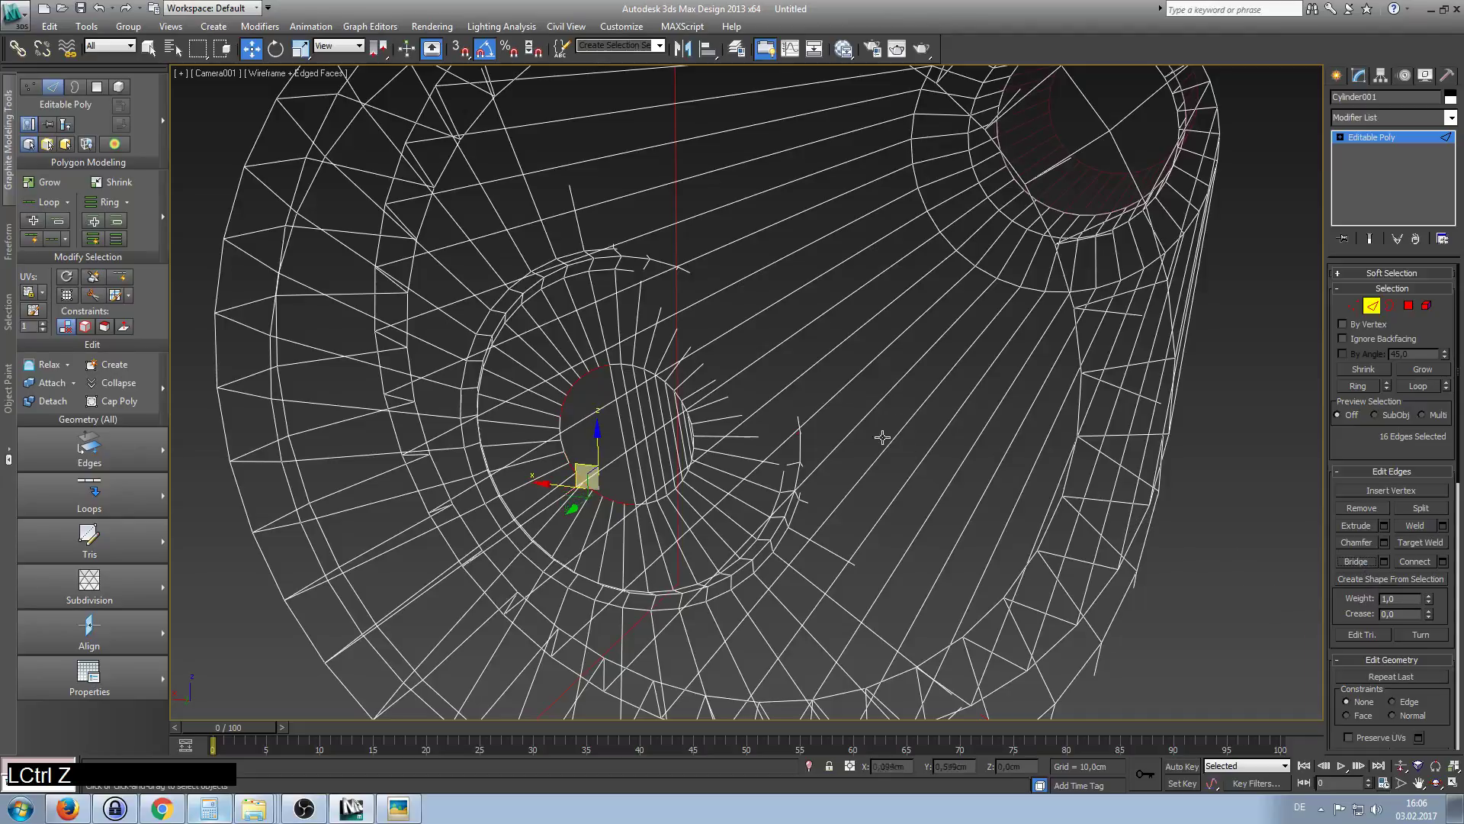
# Deselect the outermost rim edges at the hole's unbridged side, retry the bridge and undo.
pyautogui.keyDown('alt'); pyautogui.moveTo(533, 409); pyautogui.dragTo(565, 480); pyautogui.keyUp('alt')
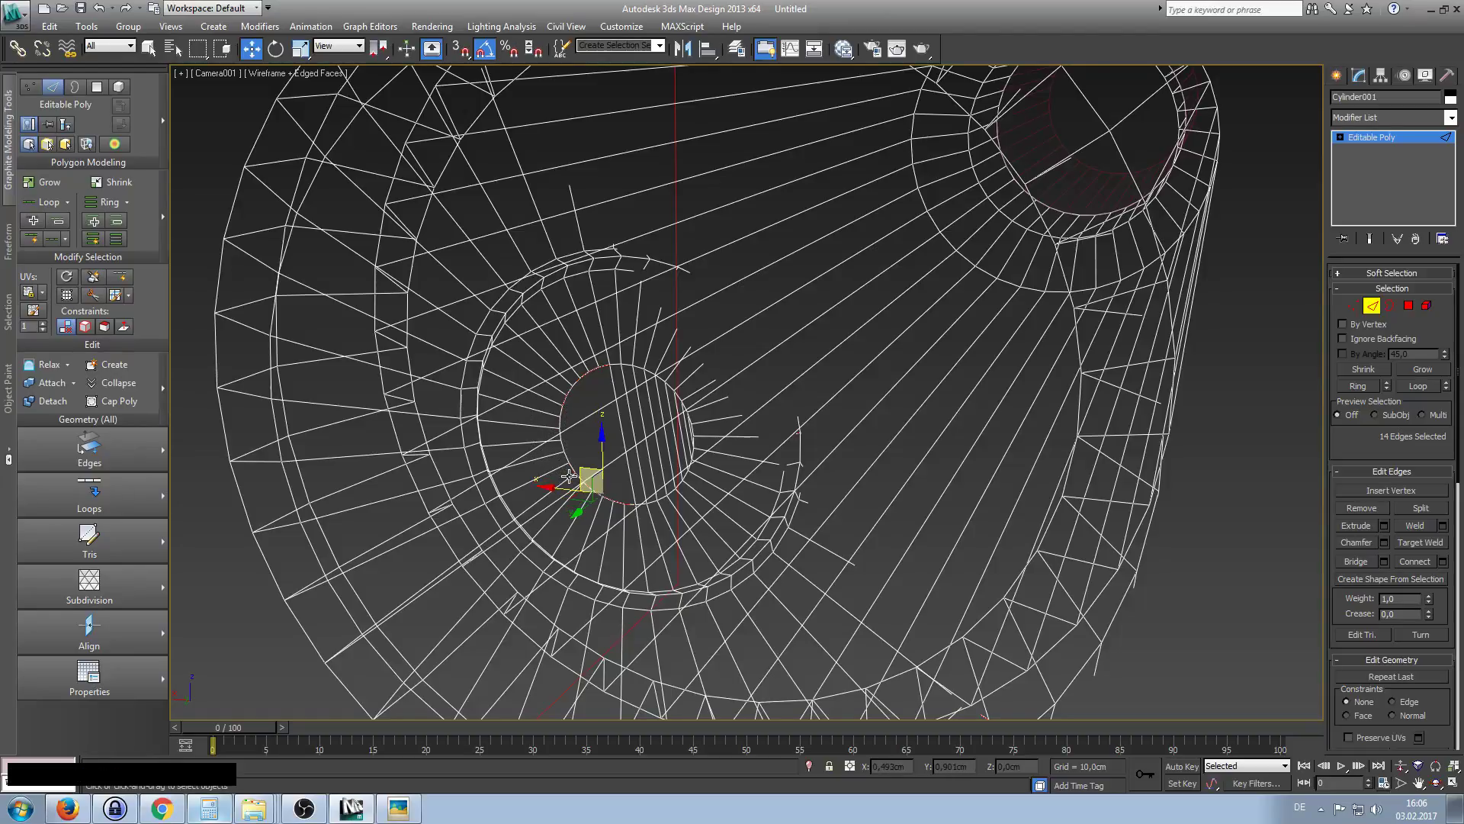
pyautogui.click(1367, 565)
pyautogui.hotkey('ctrl', 'z')
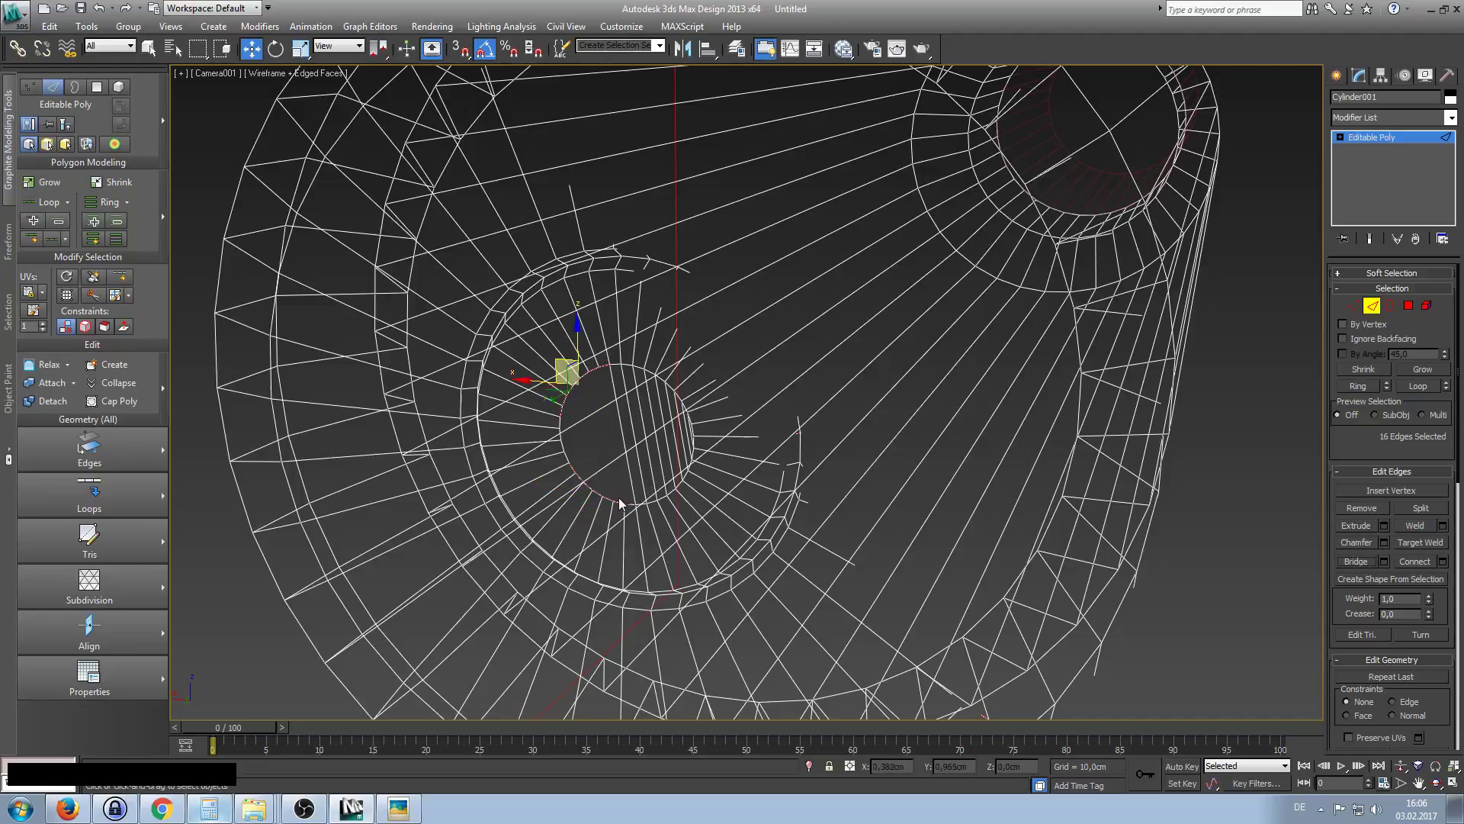
# Remove one upper and one lower rim edge from the selection, try bridging the rest, and clear the selection.
pyautogui.click(597, 491)
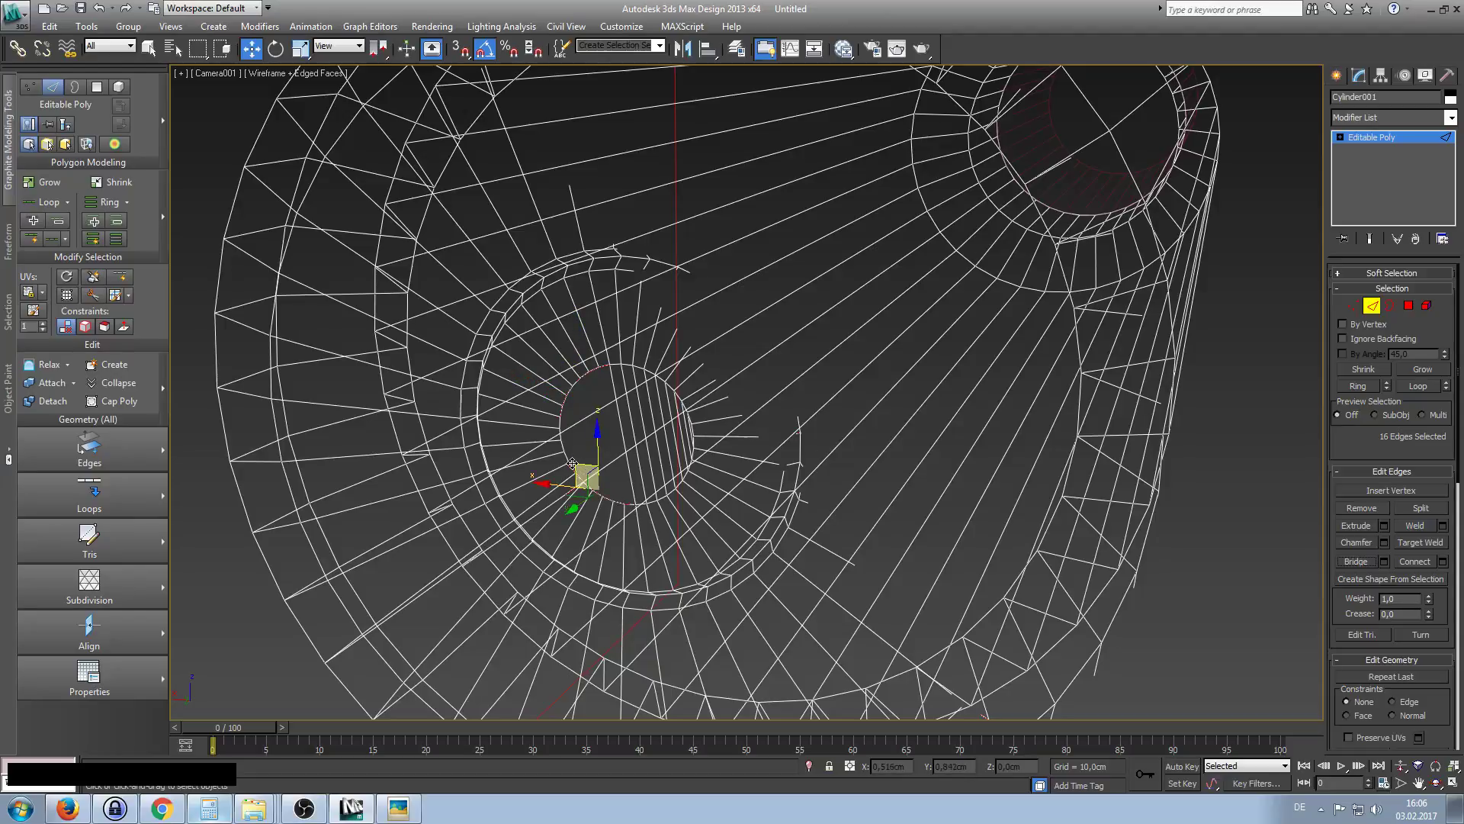
pyautogui.keyDown('alt'); pyautogui.click(563, 412); pyautogui.keyUp('alt')
pyautogui.keyDown('alt'); pyautogui.click(573, 471); pyautogui.keyUp('alt')
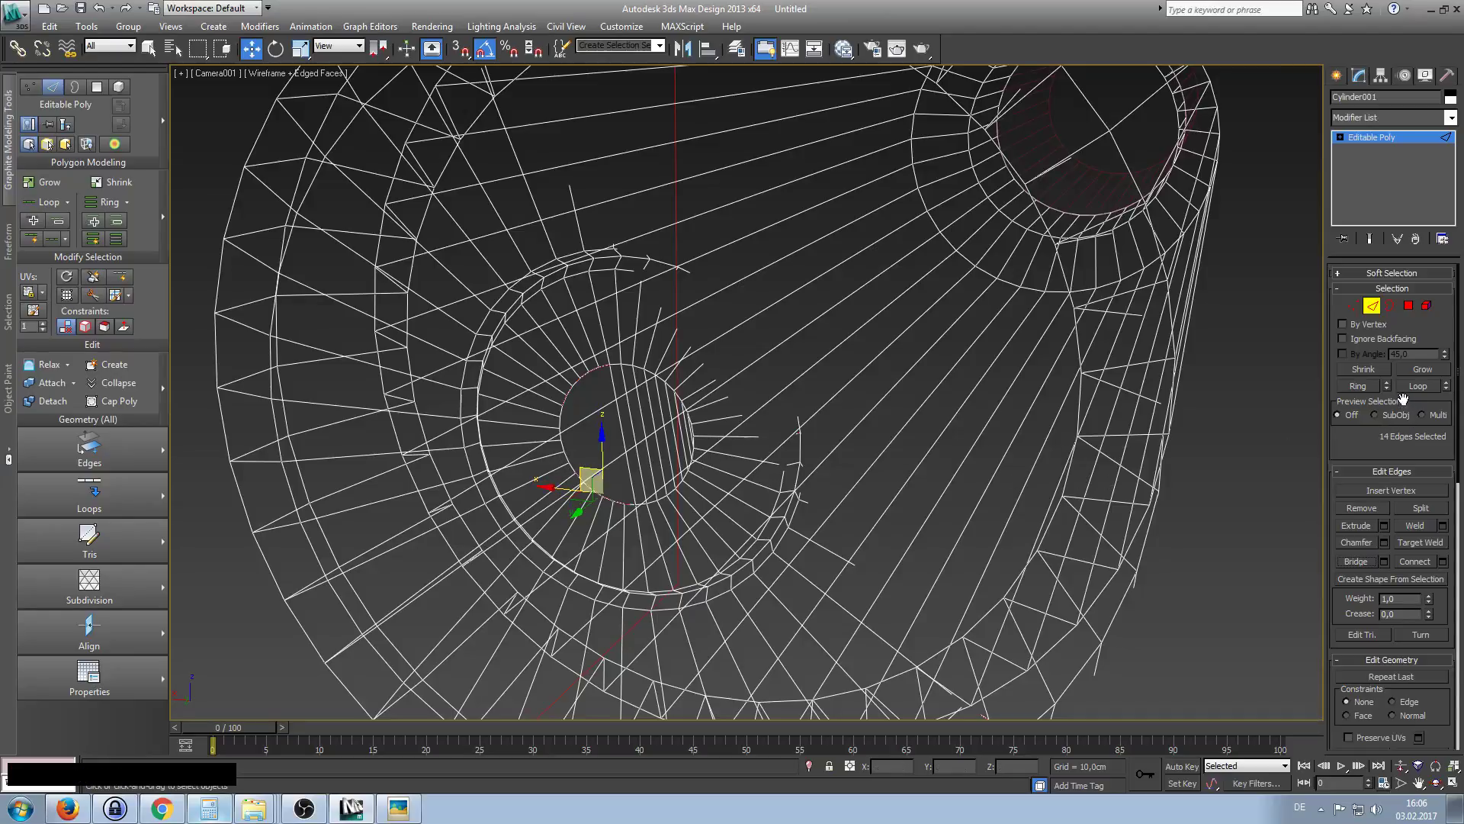
pyautogui.click(1360, 560)
pyautogui.click(985, 437)
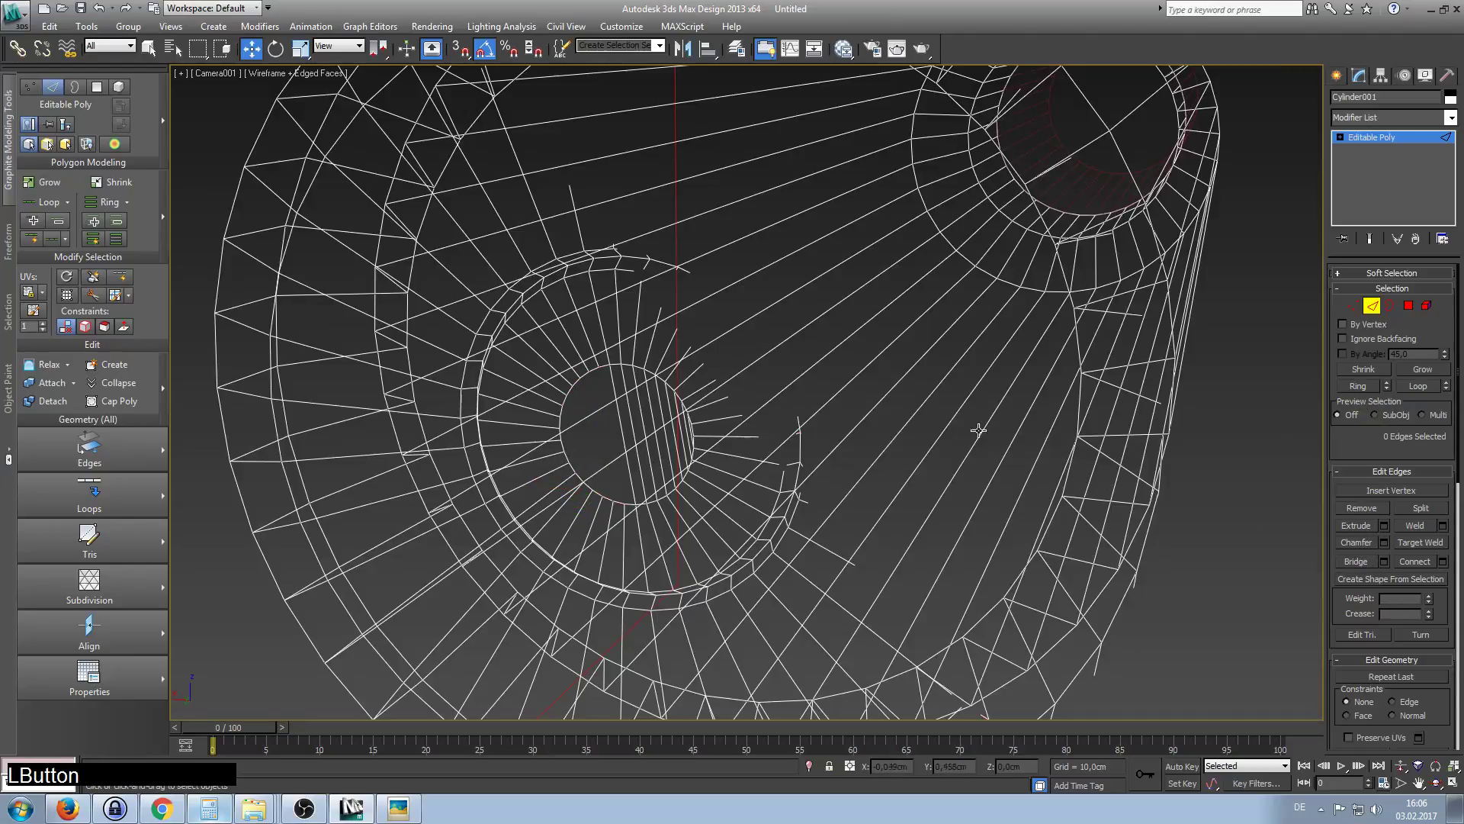
pyautogui.hotkey('ctrl', 'z')
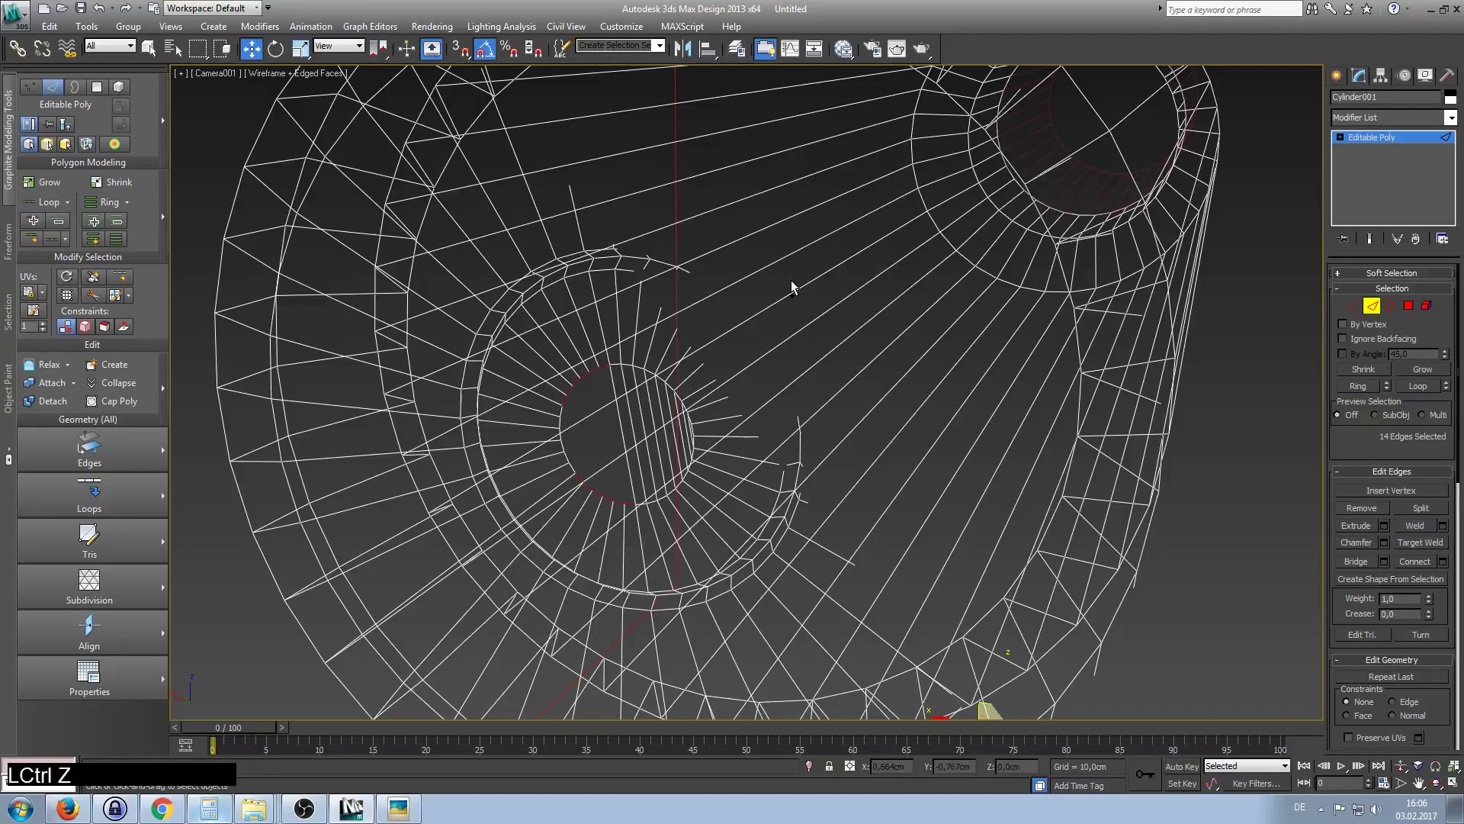
pyautogui.click(791, 288)
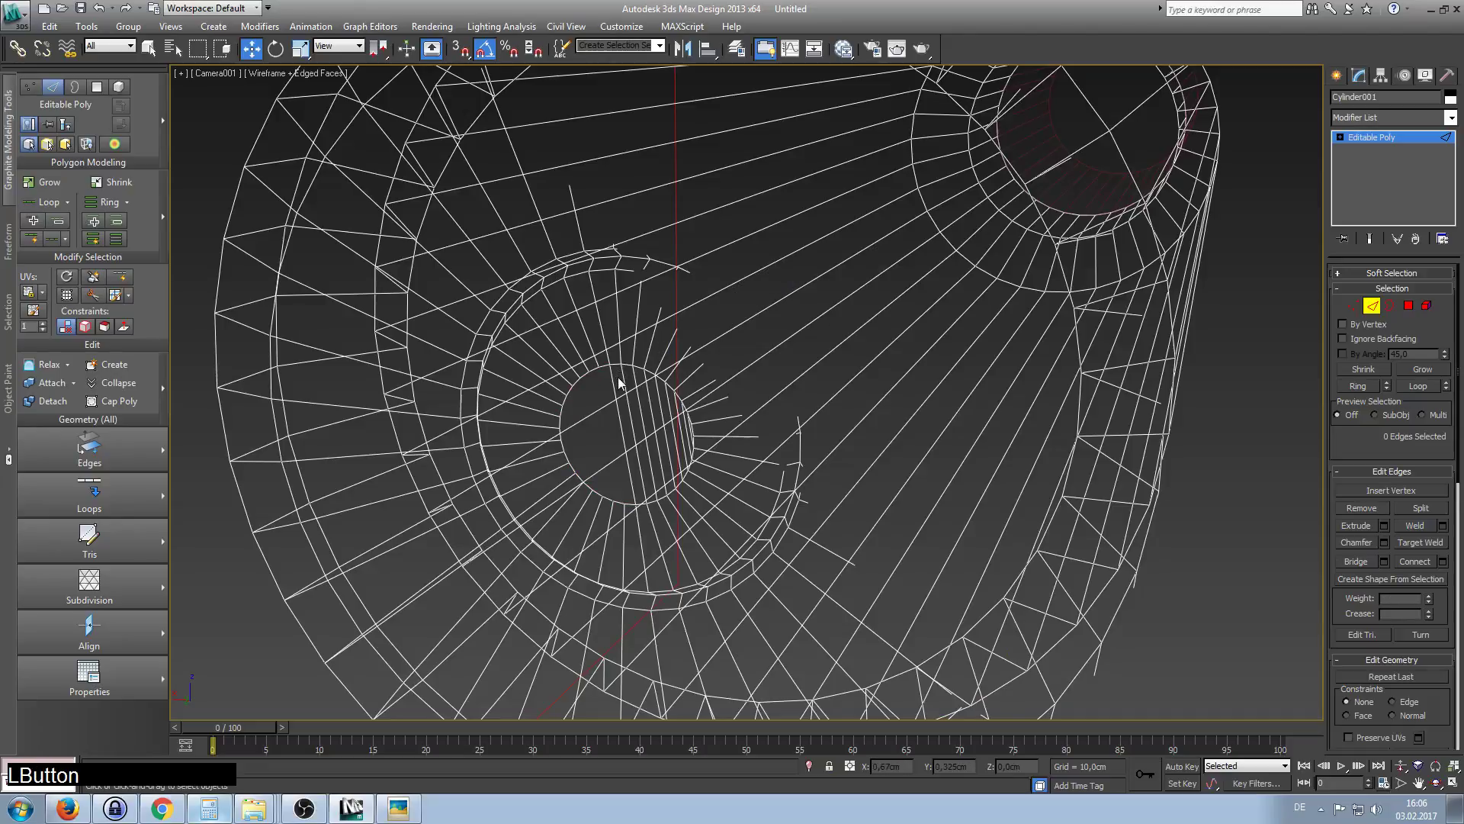
# Bridge the seven open upper rim edges of the central hole to the seven opposite lower rim edges.
pyautogui.click(604, 367)
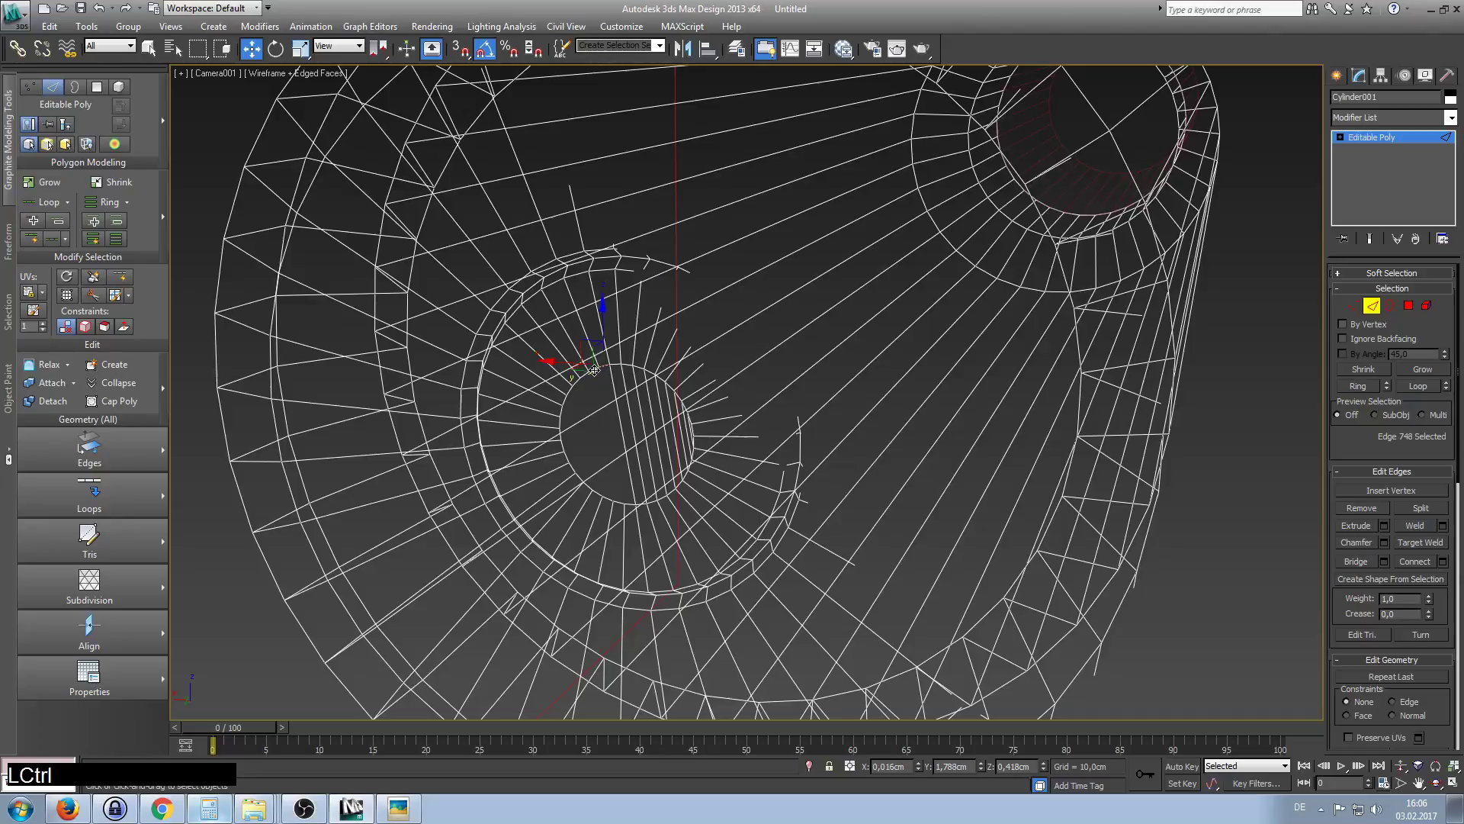
pyautogui.keyDown('ctrl'); pyautogui.click(594, 375); pyautogui.keyUp('ctrl')
pyautogui.keyDown('ctrl'); pyautogui.click(587, 393); pyautogui.keyUp('ctrl')
pyautogui.keyDown('ctrl'); pyautogui.click(579, 385); pyautogui.keyUp('ctrl')
pyautogui.keyDown('ctrl'); pyautogui.click(571, 393); pyautogui.keyUp('ctrl')
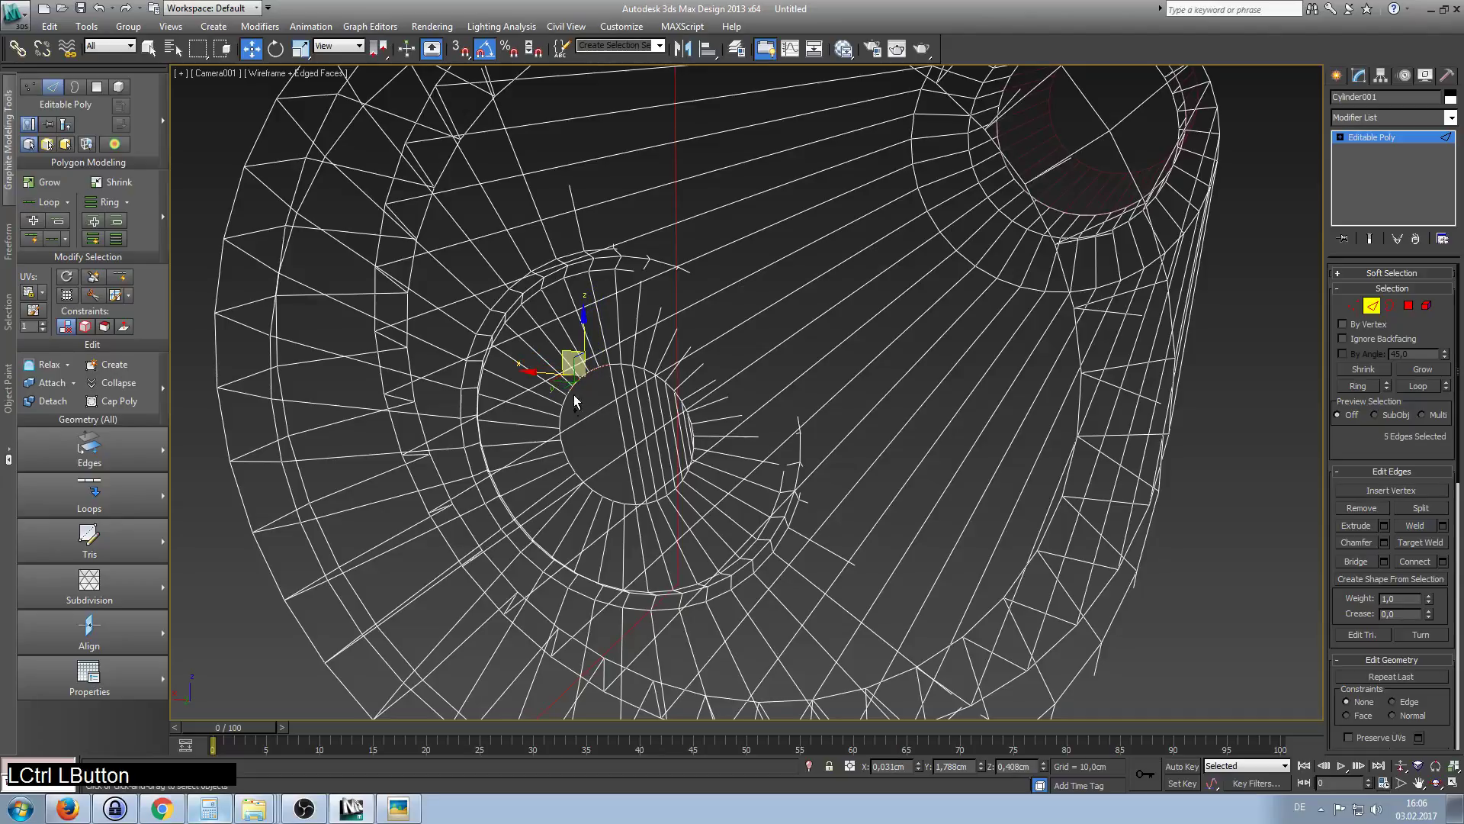
pyautogui.keyDown('ctrl'); pyautogui.click(565, 401); pyautogui.keyUp('ctrl')
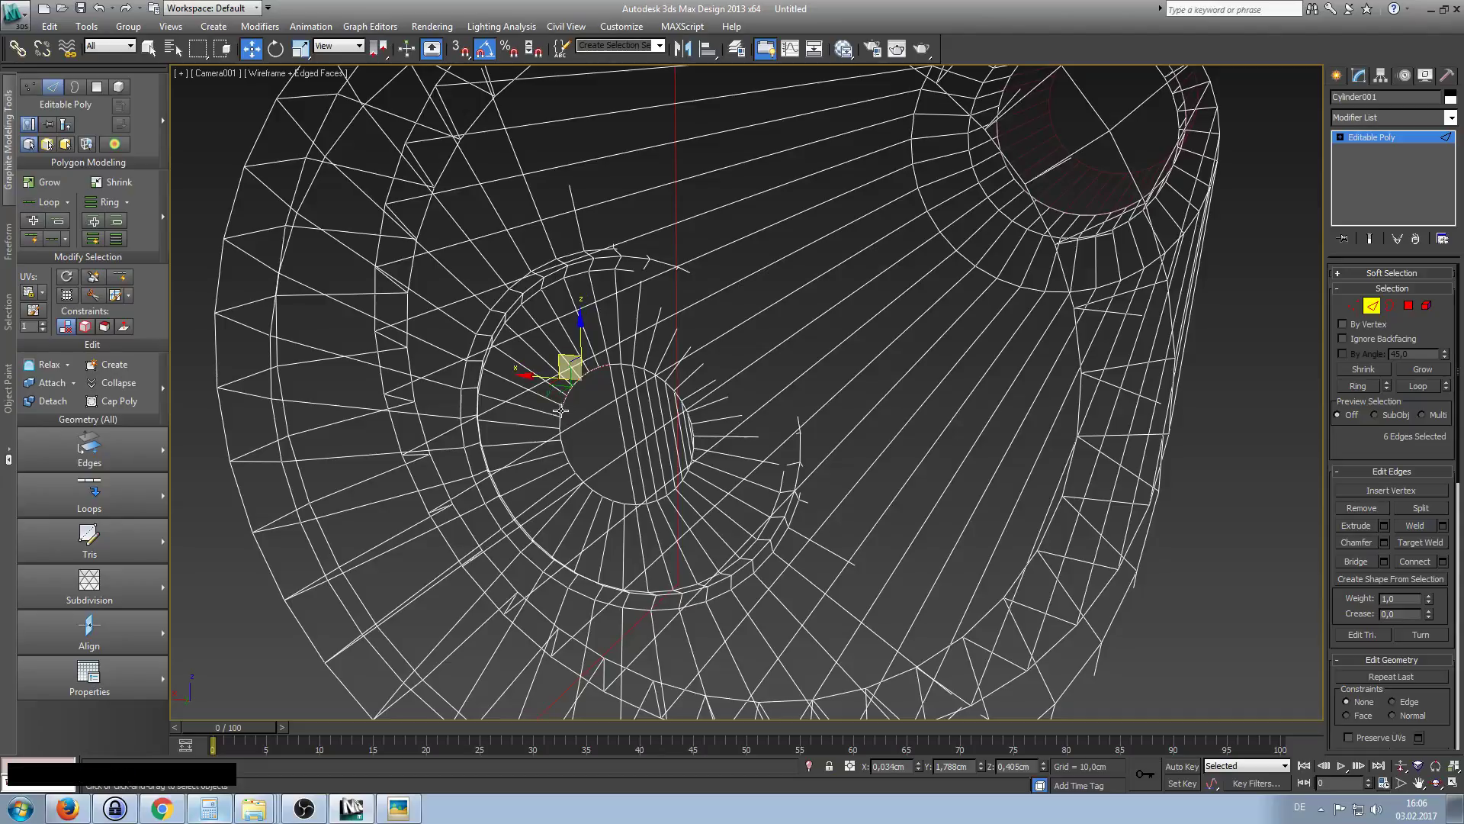
pyautogui.keyDown('ctrl'); pyautogui.click(563, 412); pyautogui.keyUp('ctrl')
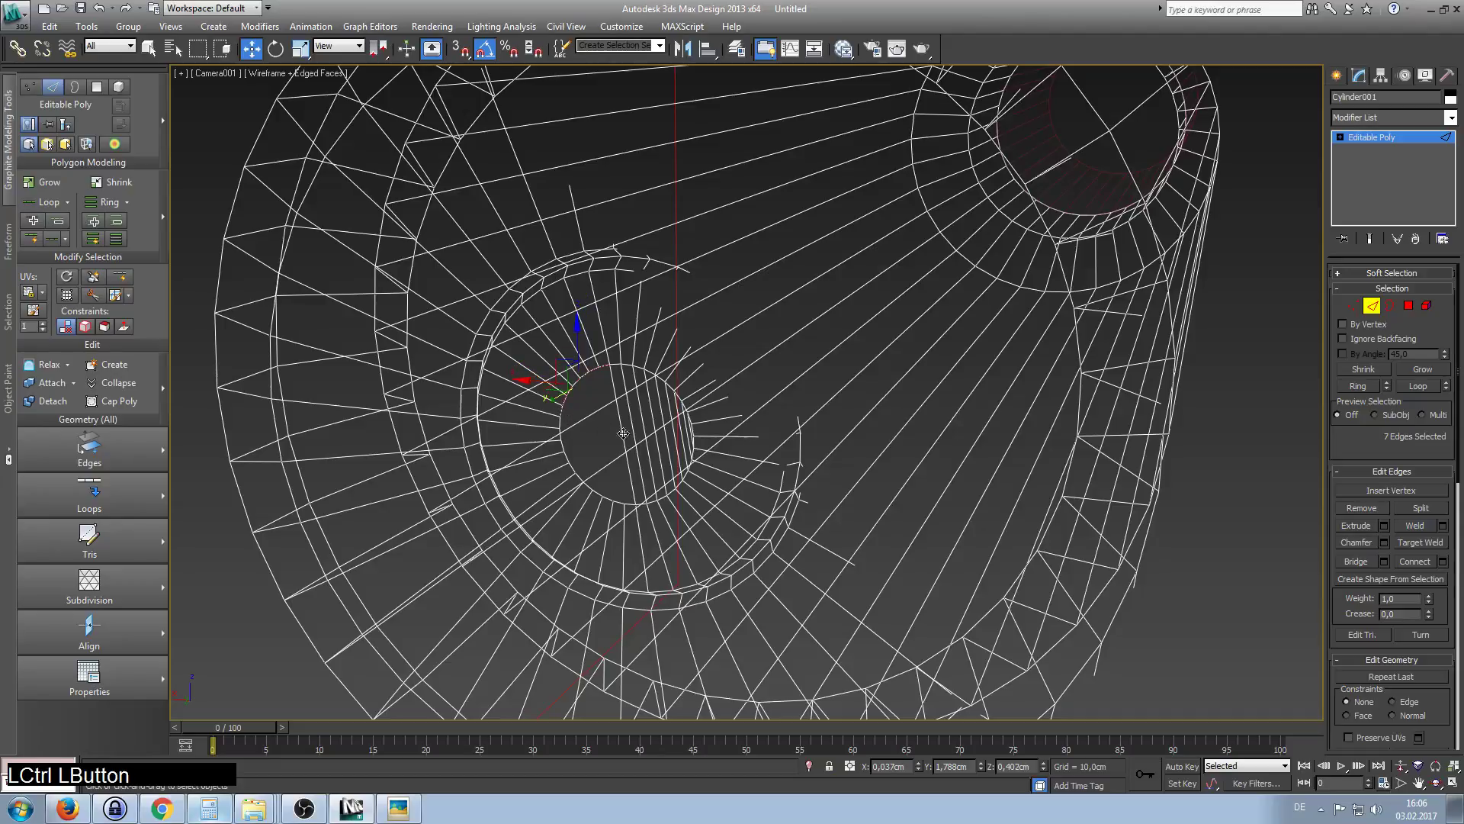
pyautogui.keyDown('ctrl'); pyautogui.click(629, 501); pyautogui.keyUp('ctrl')
pyautogui.keyDown('ctrl'); pyautogui.click(627, 505); pyautogui.keyUp('ctrl')
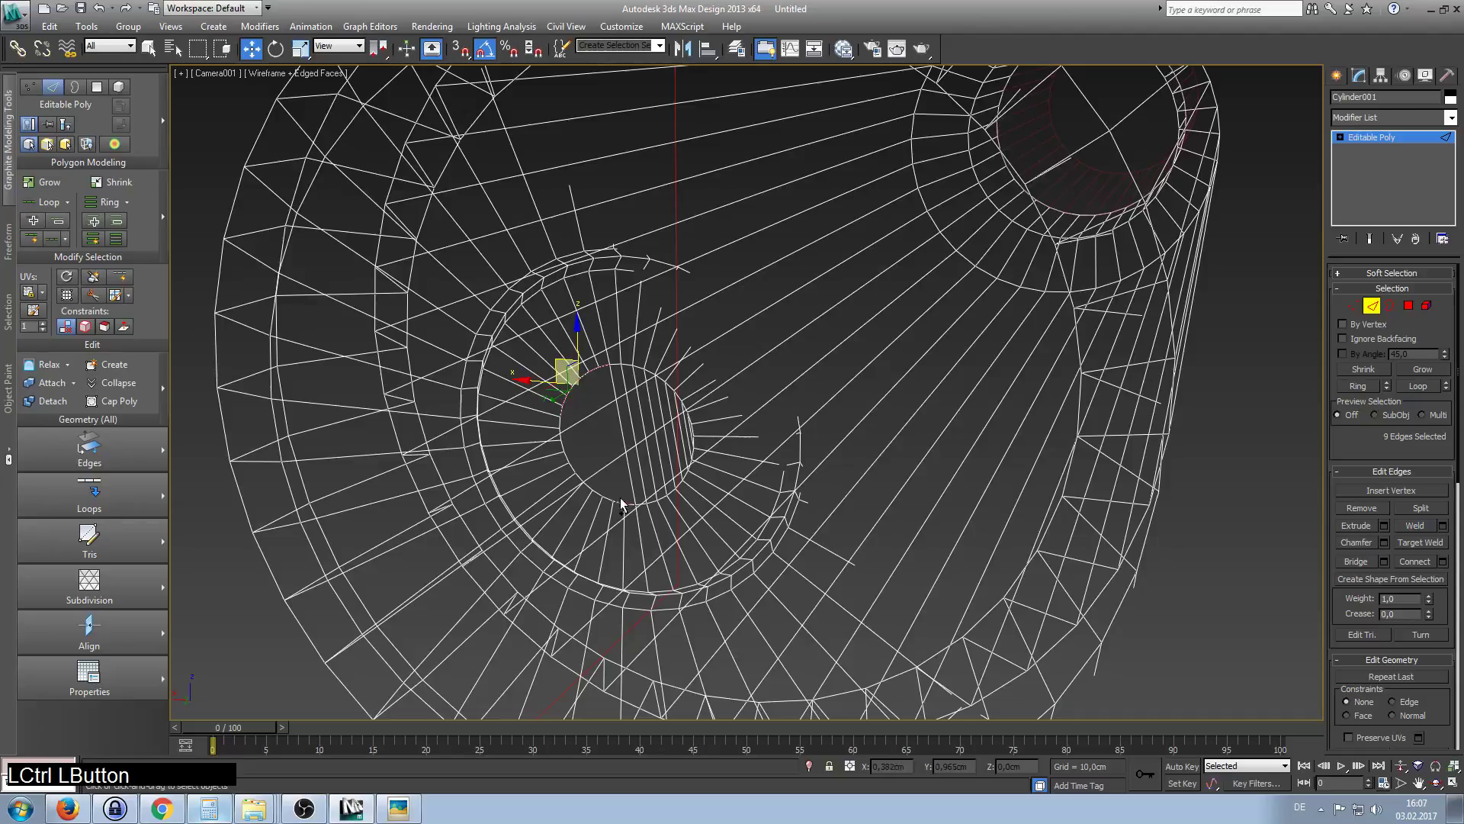
pyautogui.keyDown('ctrl'); pyautogui.click(599, 491); pyautogui.keyUp('ctrl')
pyautogui.keyDown('ctrl'); pyautogui.click(590, 486); pyautogui.keyUp('ctrl')
pyautogui.keyDown('ctrl'); pyautogui.click(578, 468); pyautogui.keyUp('ctrl')
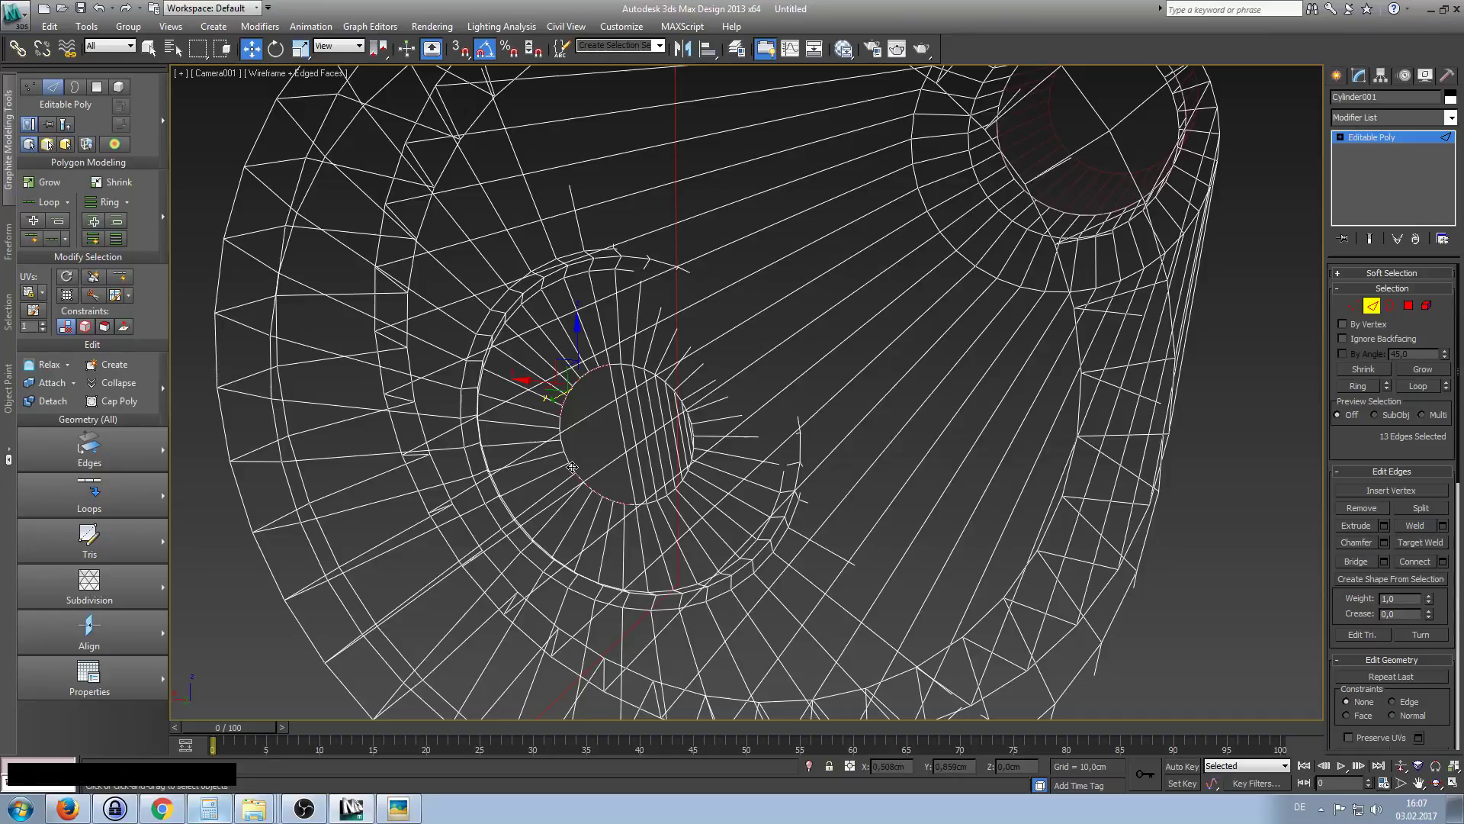
pyautogui.keyDown('ctrl'); pyautogui.click(571, 466); pyautogui.keyUp('ctrl')
pyautogui.click(1352, 562)
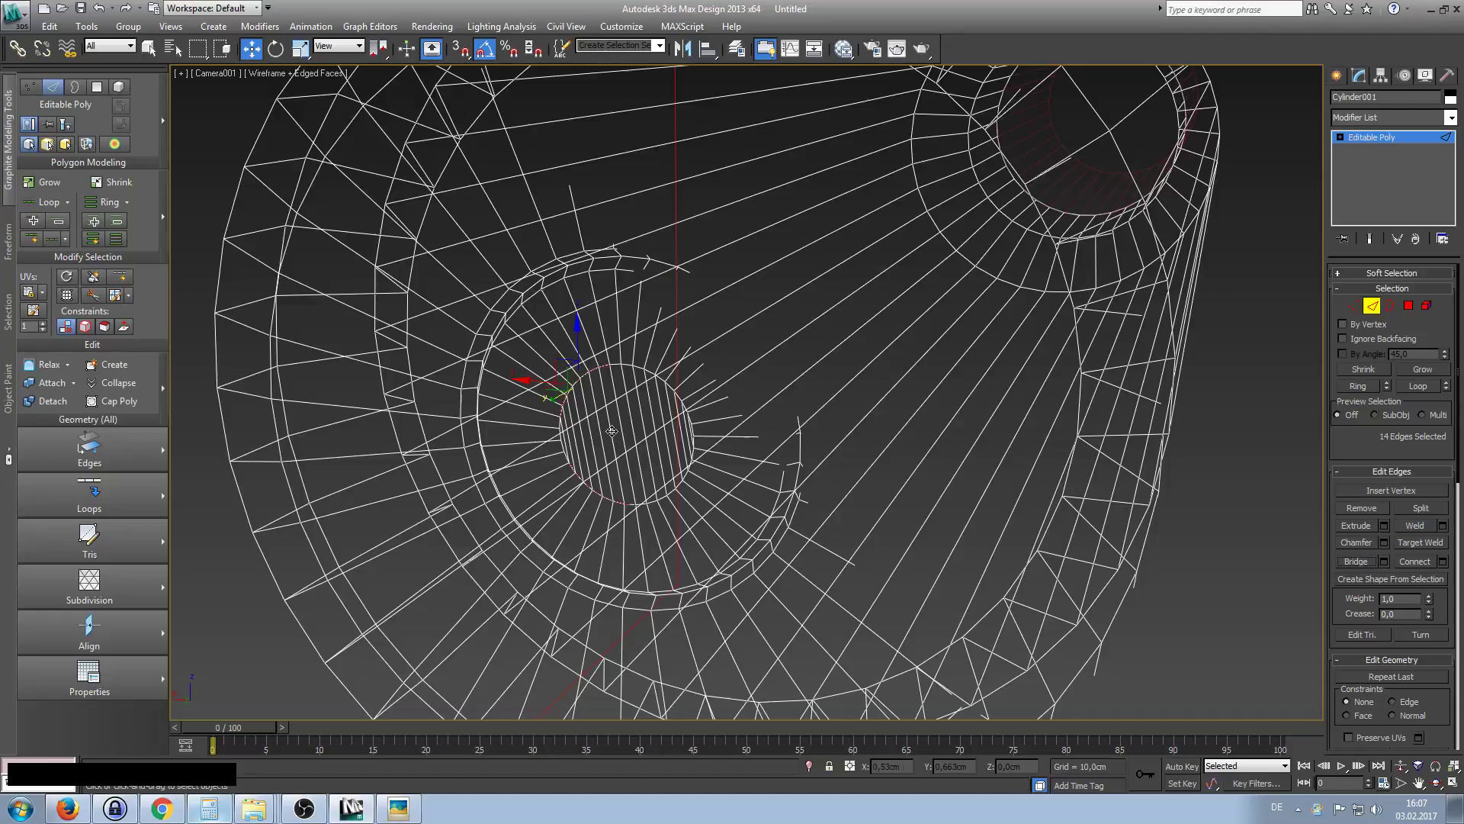
# Select the rim edge beside the bridged strips in the central hole and switch the viewport to shaded display.
pyautogui.click(568, 458)
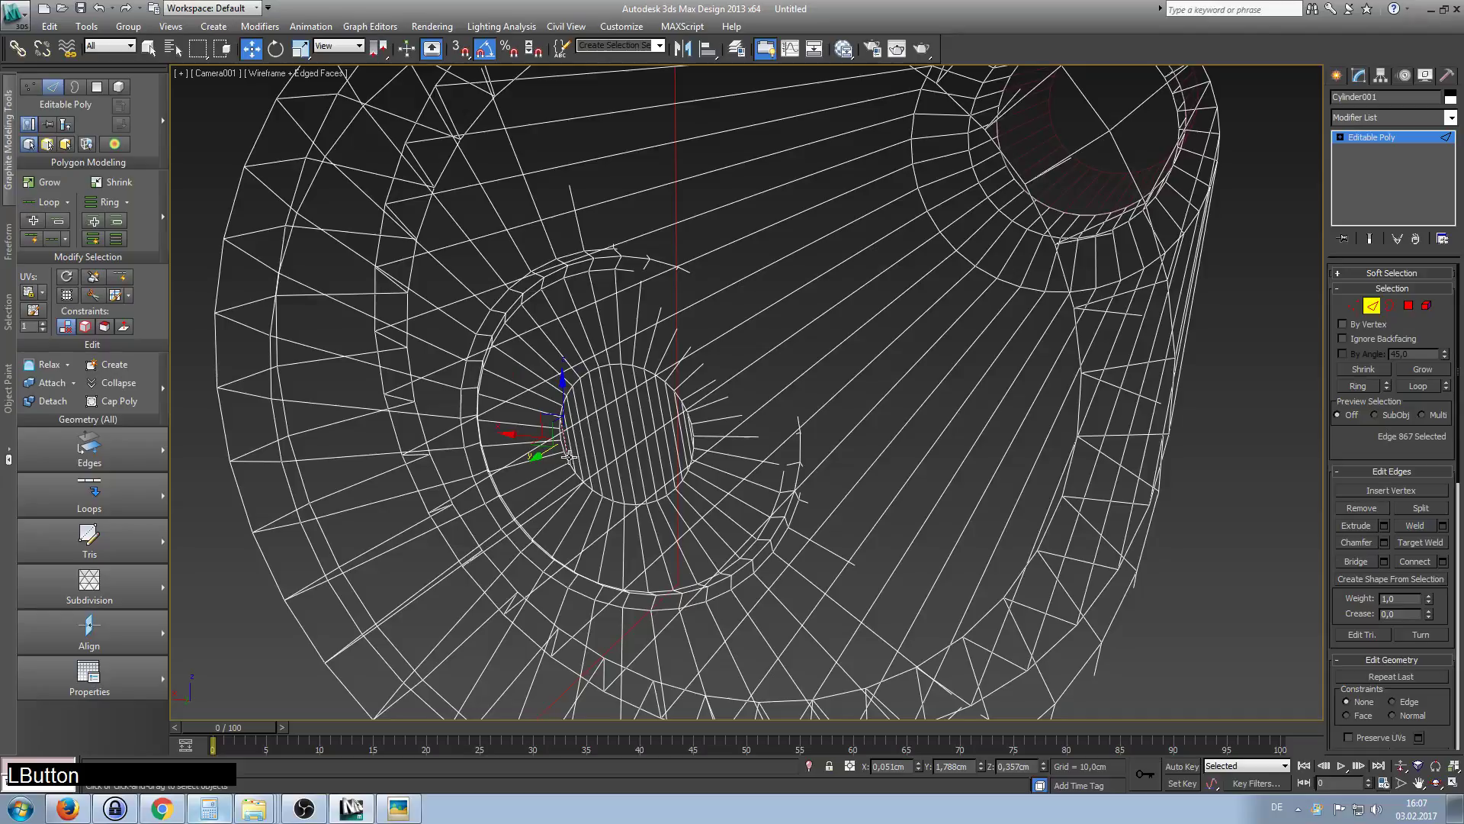
pyautogui.keyDown('ctrl'); pyautogui.keyDown('alt'); pyautogui.moveTo(568, 456); pyautogui.dragTo(853, 330, button='middle'); pyautogui.keyUp('alt'); pyautogui.keyUp('ctrl')
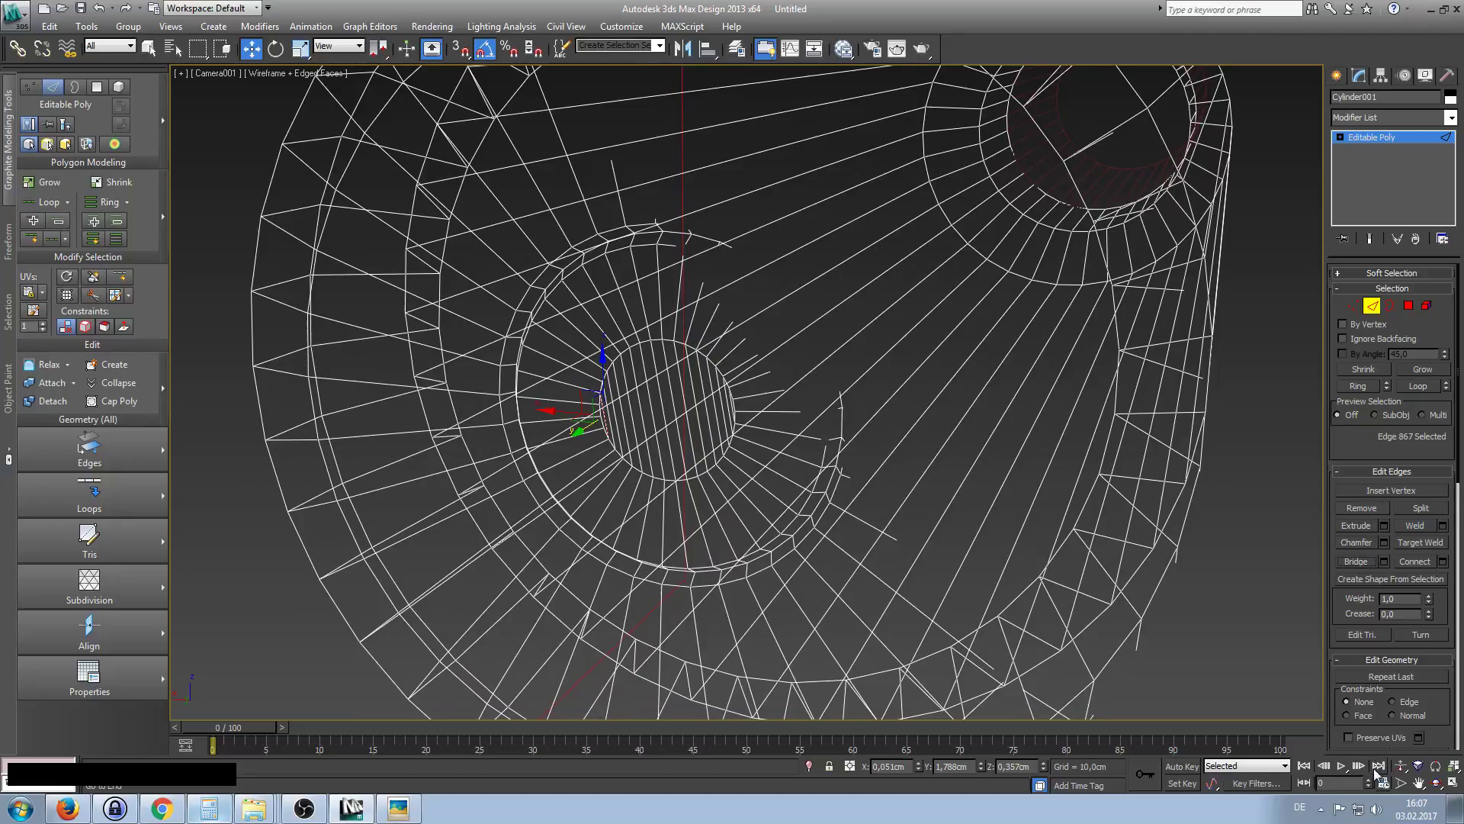
pyautogui.click(1401, 766)
pyautogui.moveTo(784, 562); pyautogui.dragTo(780, 550)
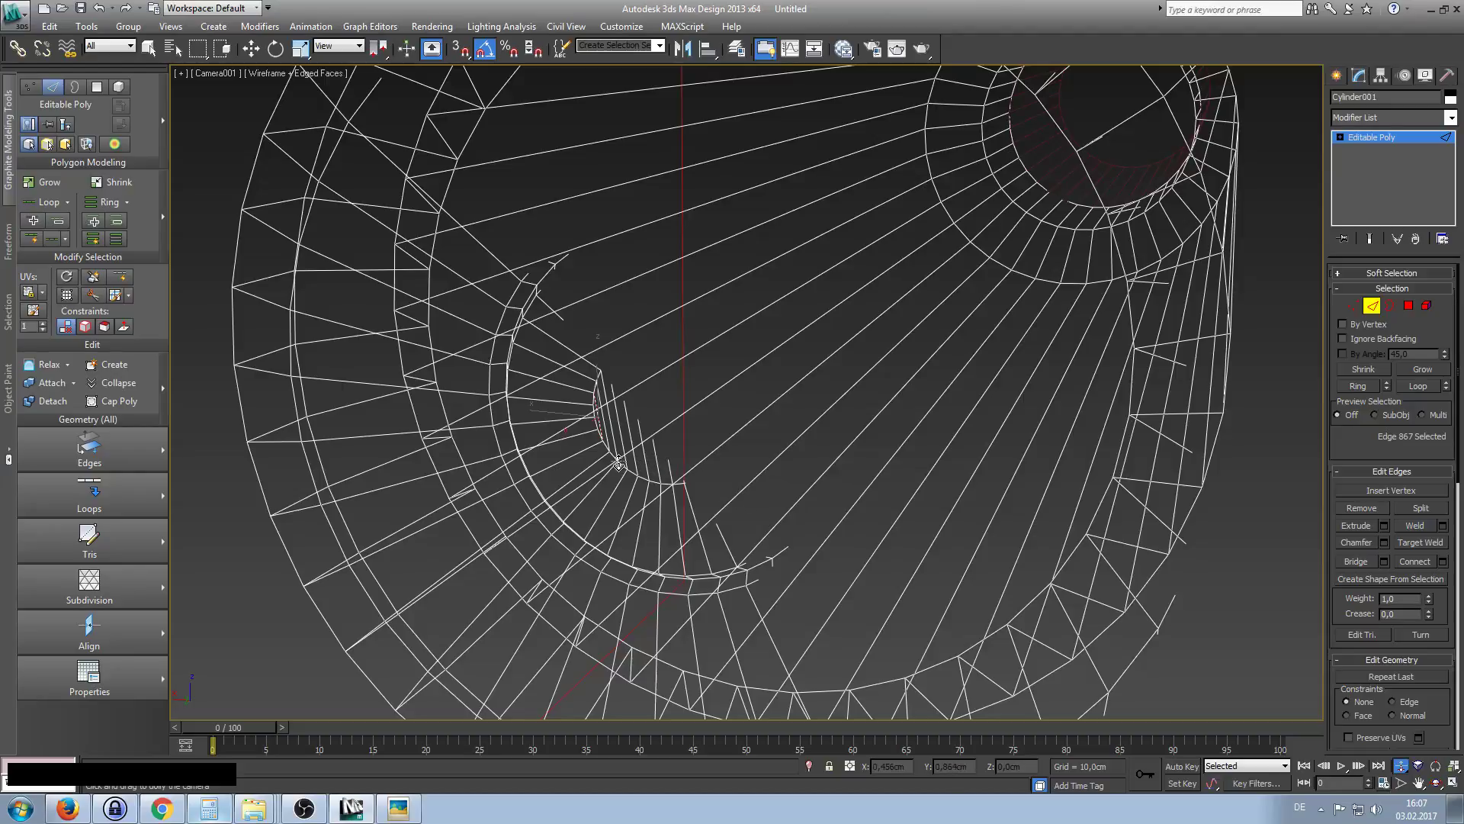
pyautogui.press('F3')
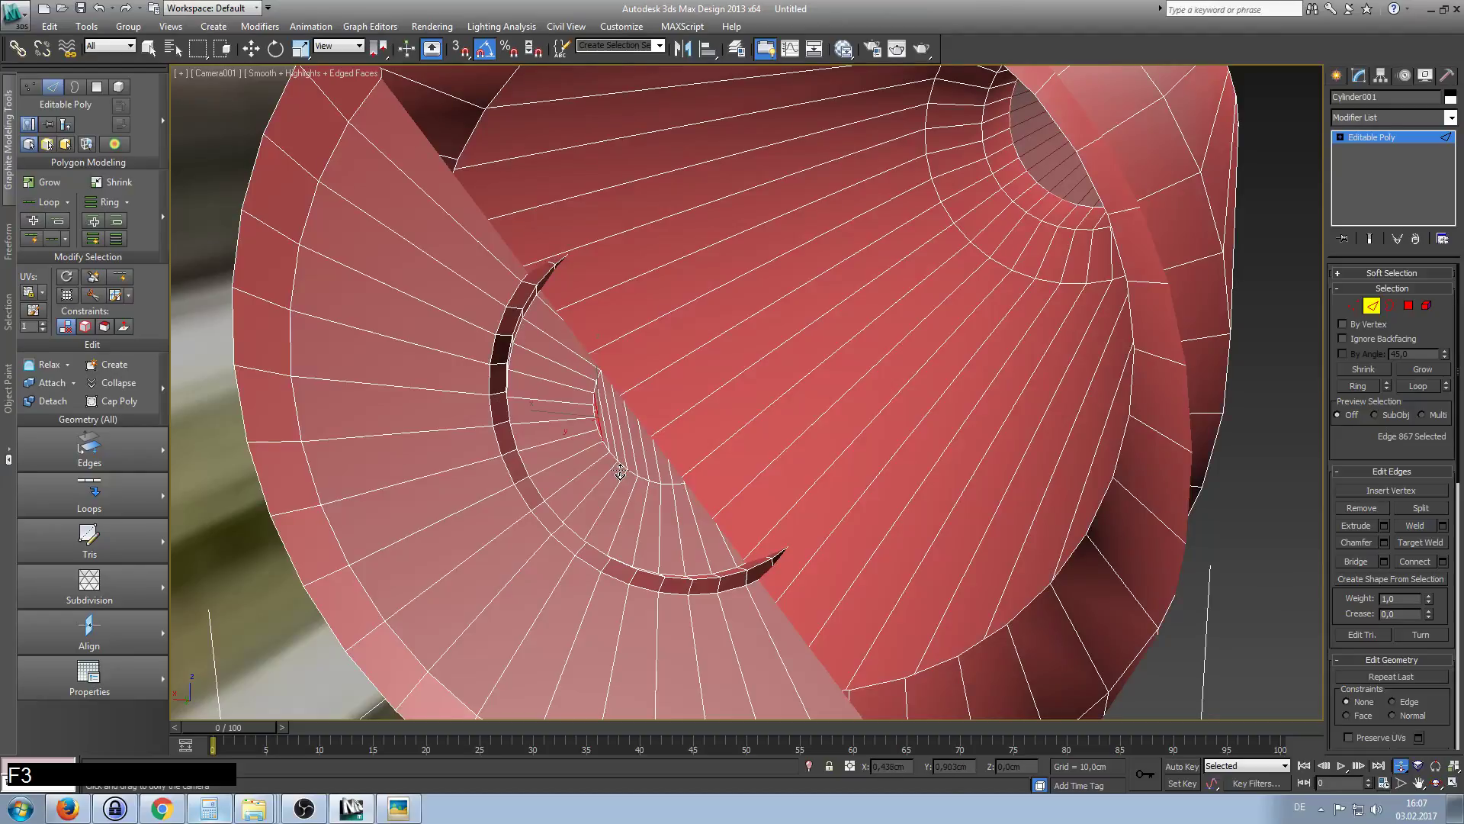
pyautogui.rightClick(620, 472)
pyautogui.moveTo(635, 455); pyautogui.dragTo(632, 437, button='middle')
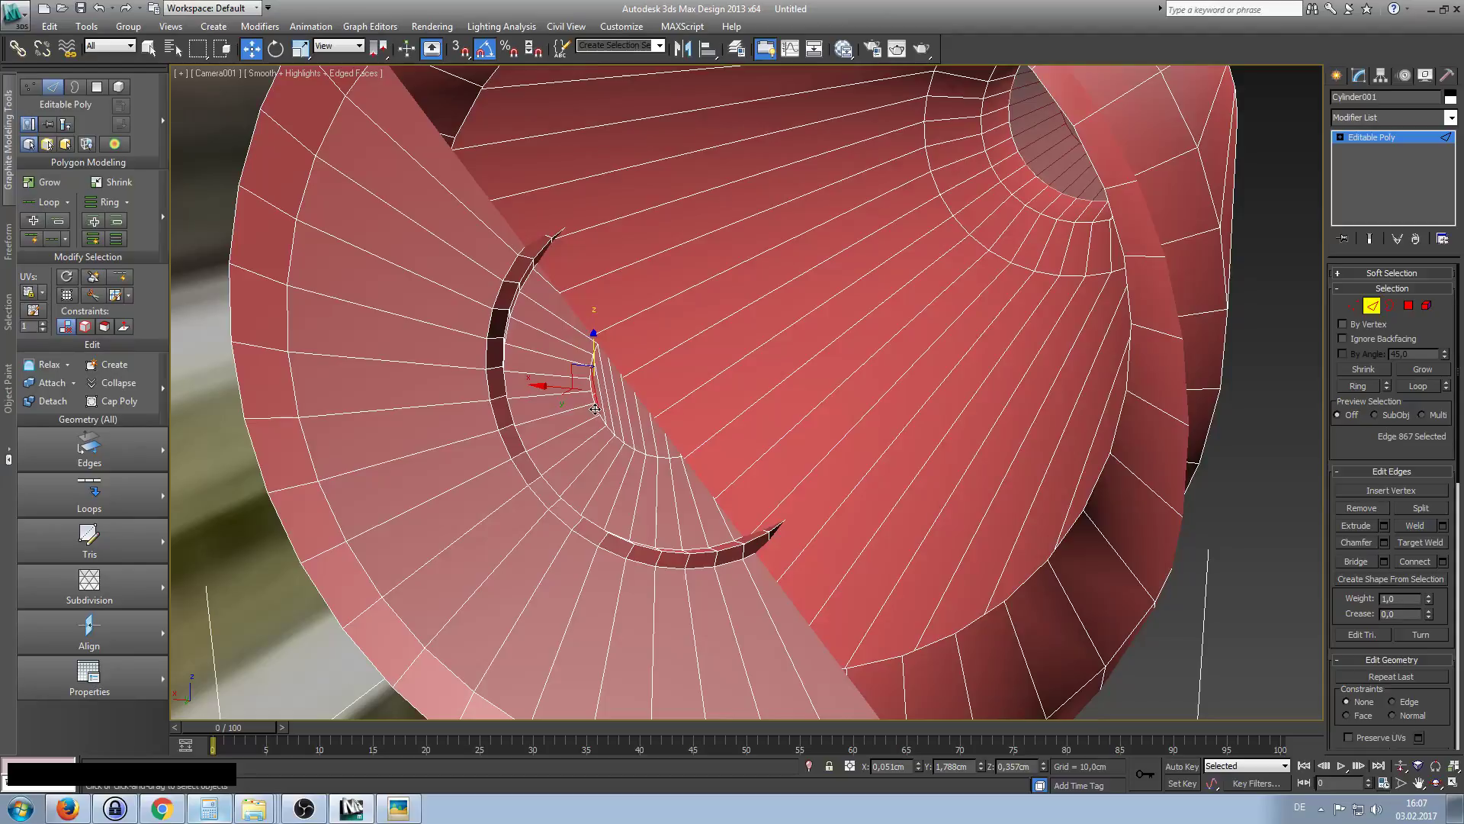
# Examine the edges at the outer end of the bridged hole by selecting them one at a time.
pyautogui.click(595, 409)
pyautogui.click(597, 414)
pyautogui.click(595, 410)
pyautogui.doubleClick(595, 410)
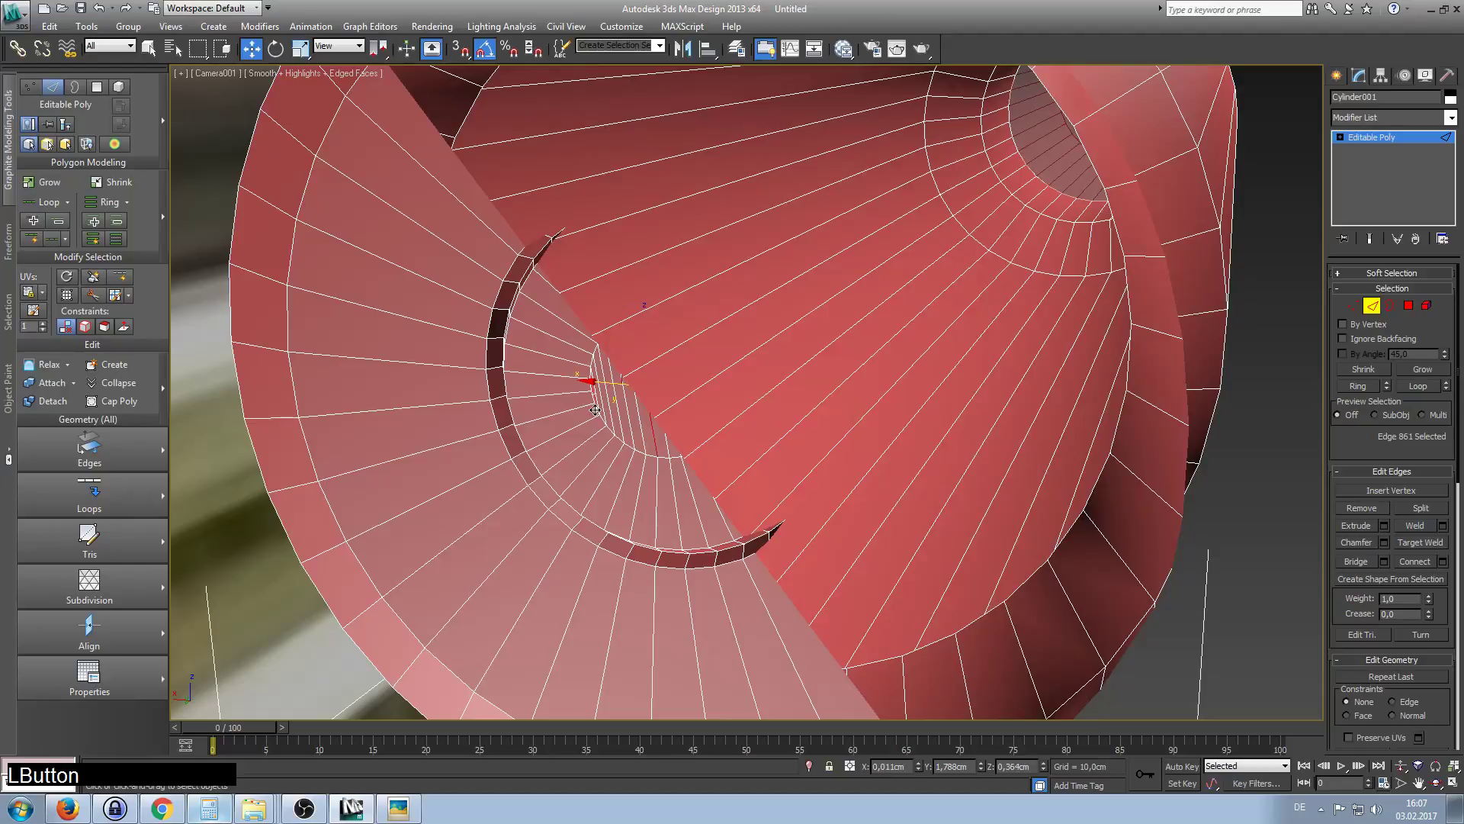
pyautogui.click(595, 409)
pyautogui.click(594, 410)
pyautogui.click(595, 409)
pyautogui.click(596, 406)
pyautogui.click(592, 378)
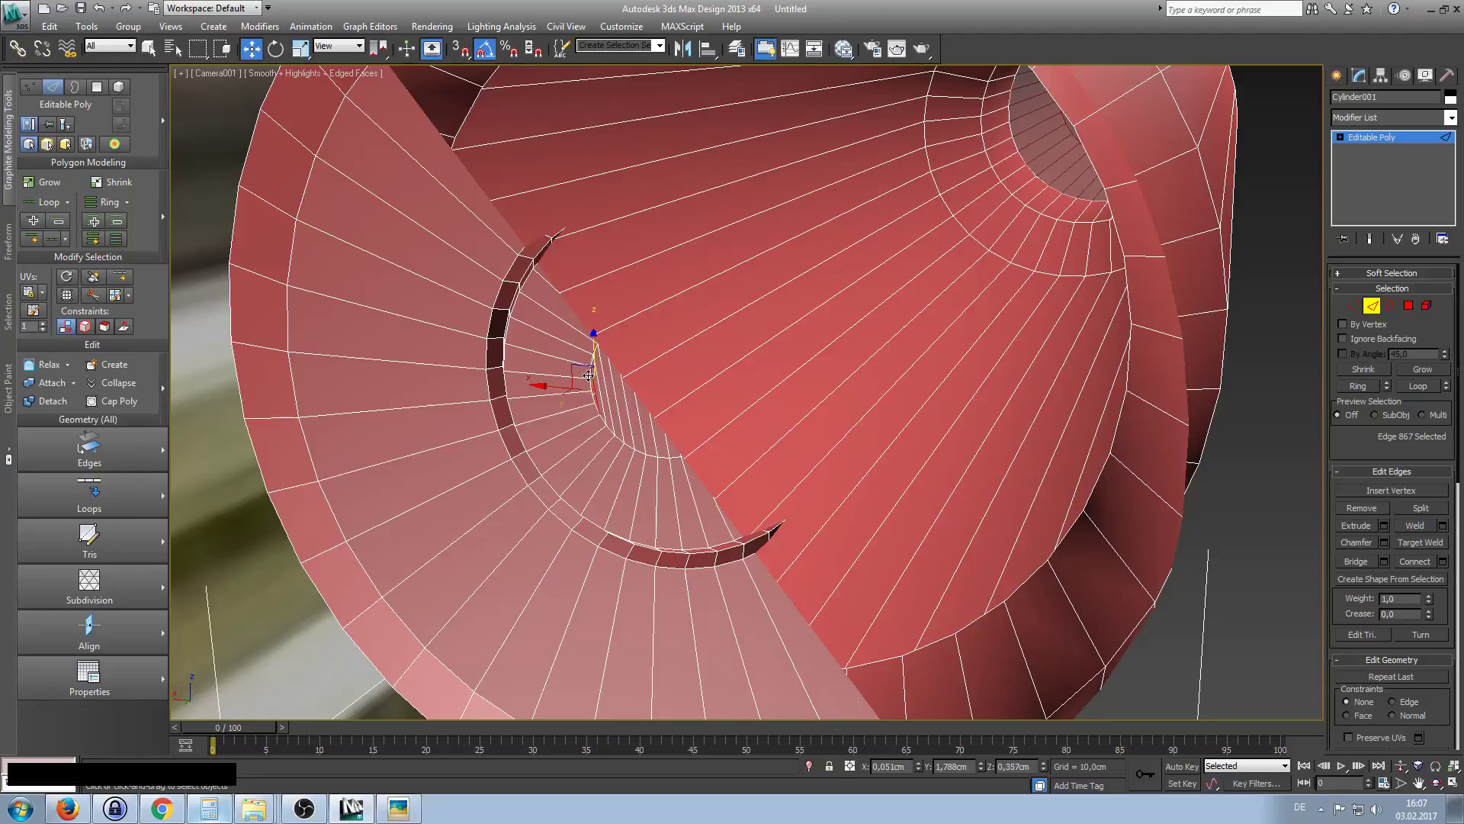
pyautogui.click(616, 430)
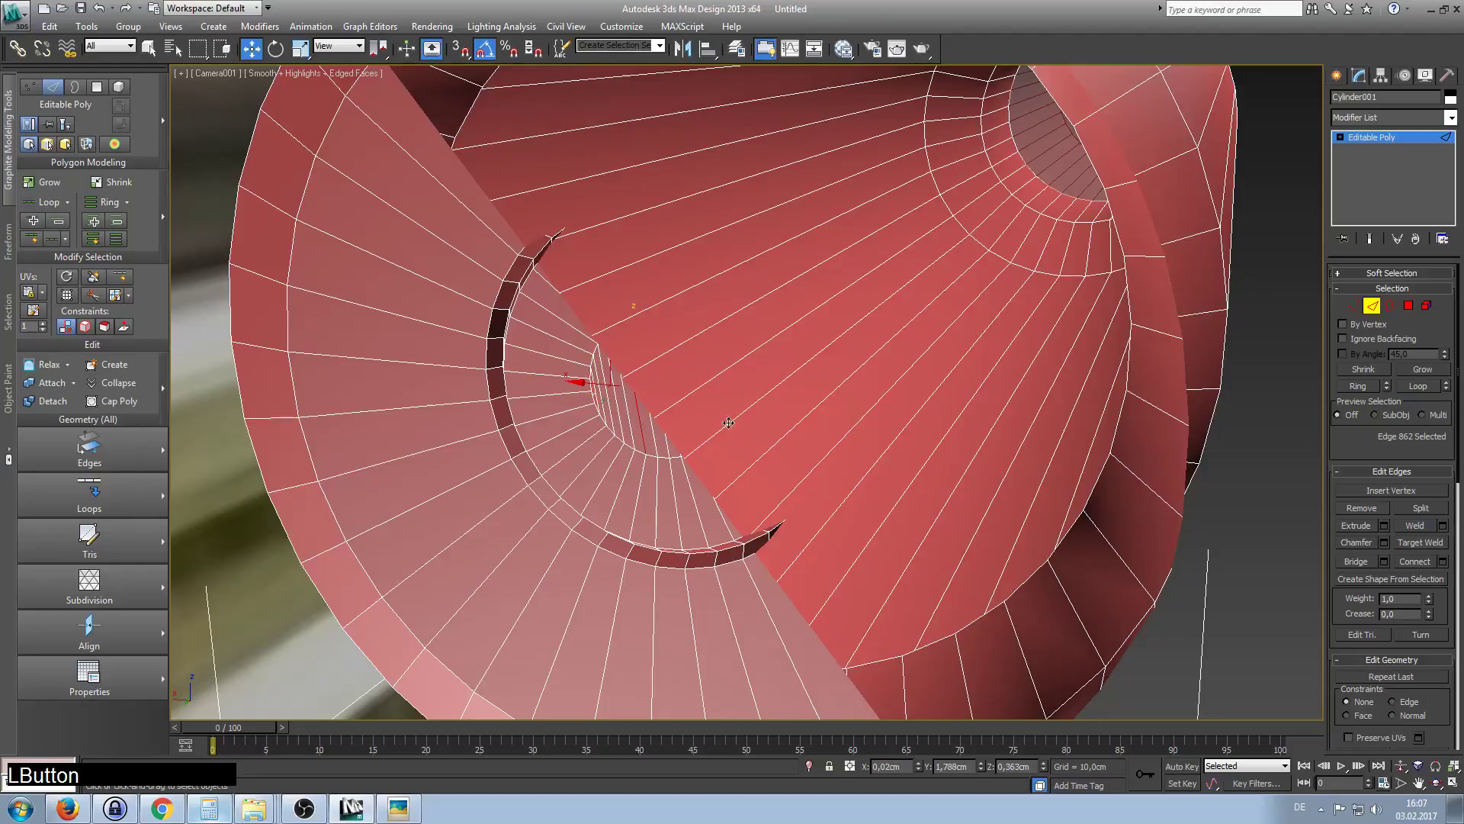
# At polygon level, manually create polygons over the remaining gaps at the outer end of the bridged central hole.
pyautogui.click(1408, 306)
pyautogui.moveTo(1355, 455); pyautogui.dragTo(1359, 343)
pyautogui.moveTo(1371, 556); pyautogui.dragTo(1373, 442)
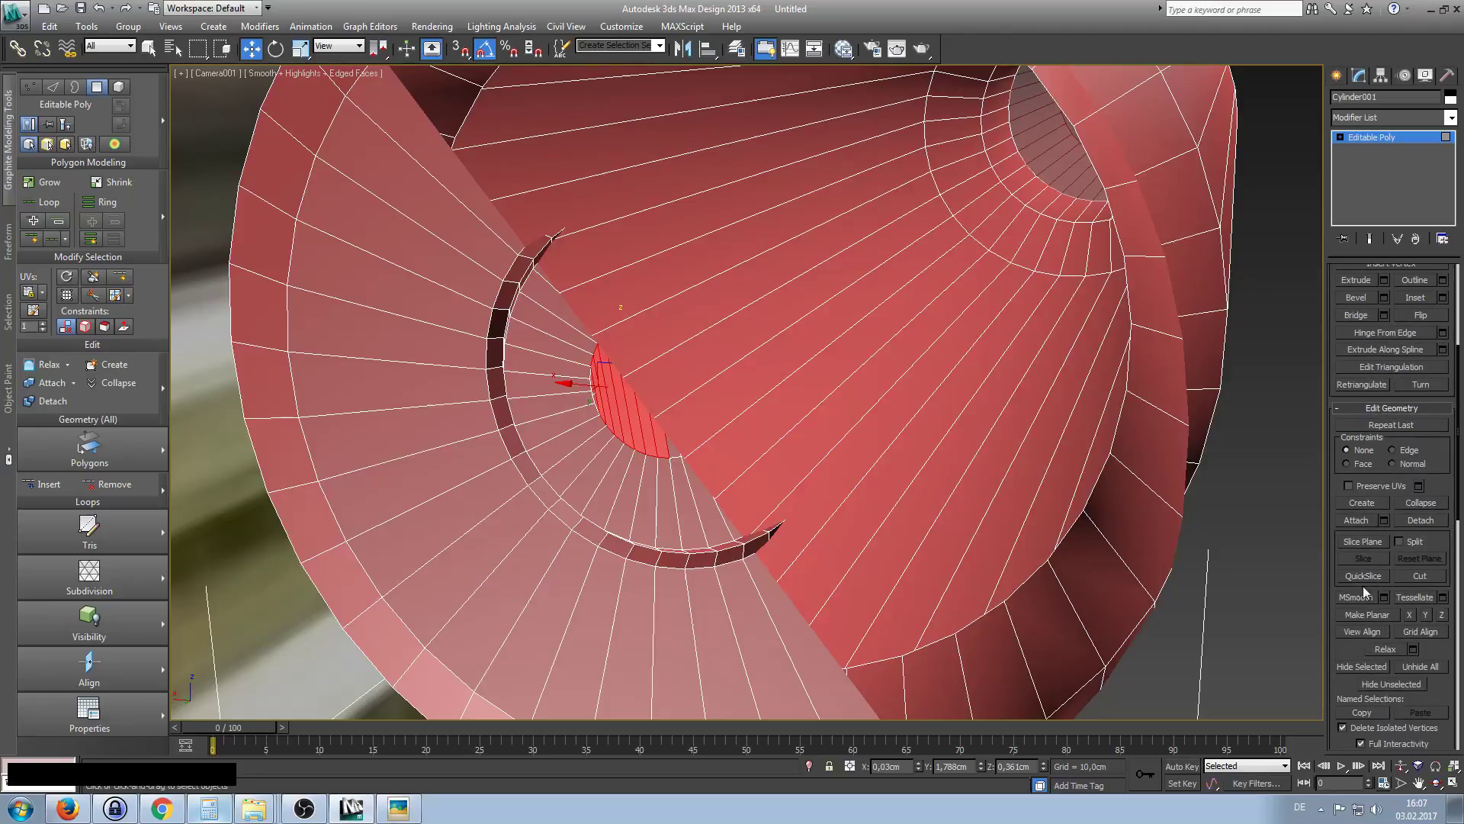
pyautogui.click(1362, 503)
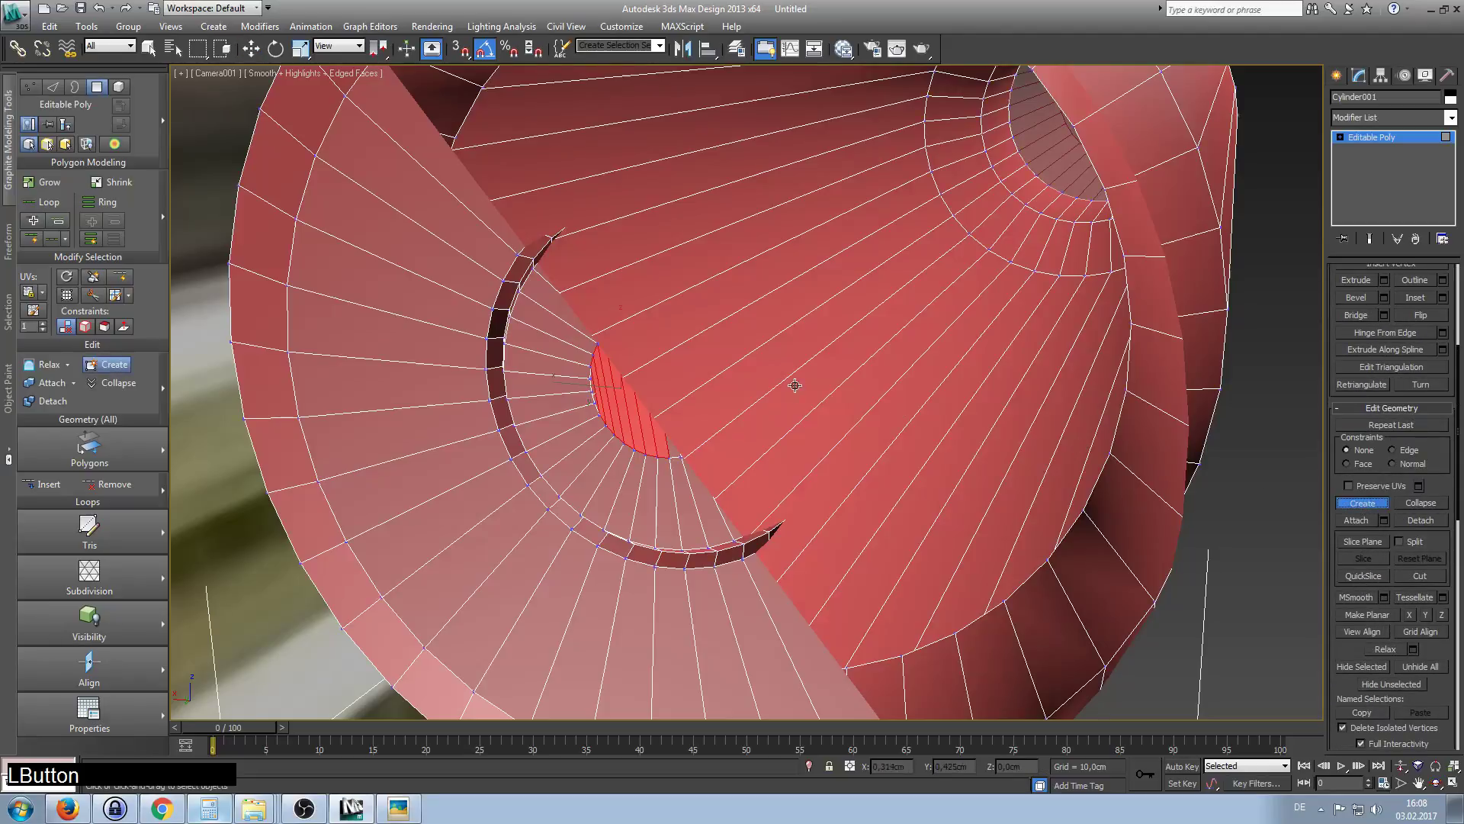
pyautogui.click(598, 412)
pyautogui.click(597, 388)
pyautogui.click(591, 366)
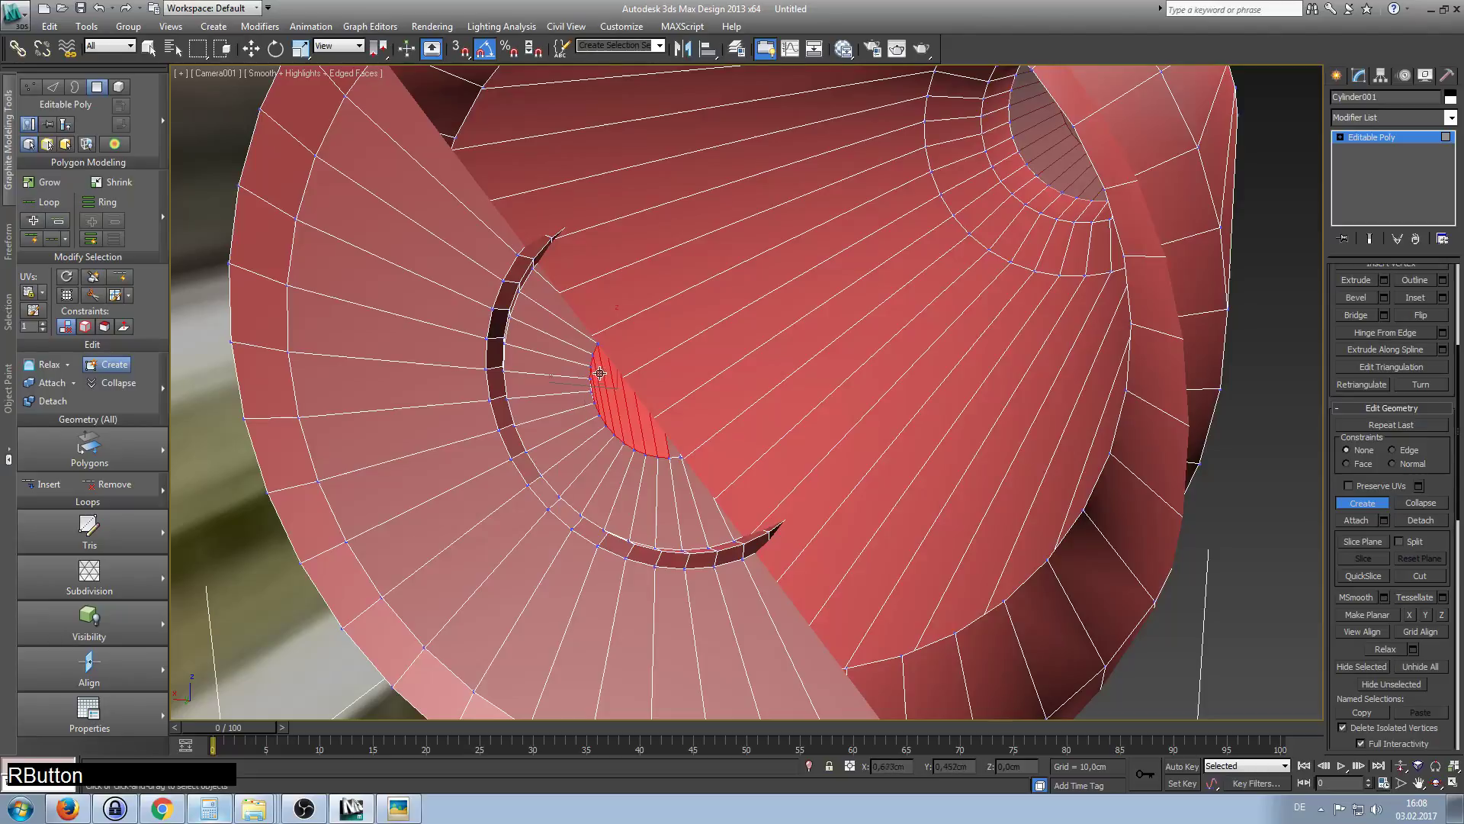
pyautogui.click(593, 398)
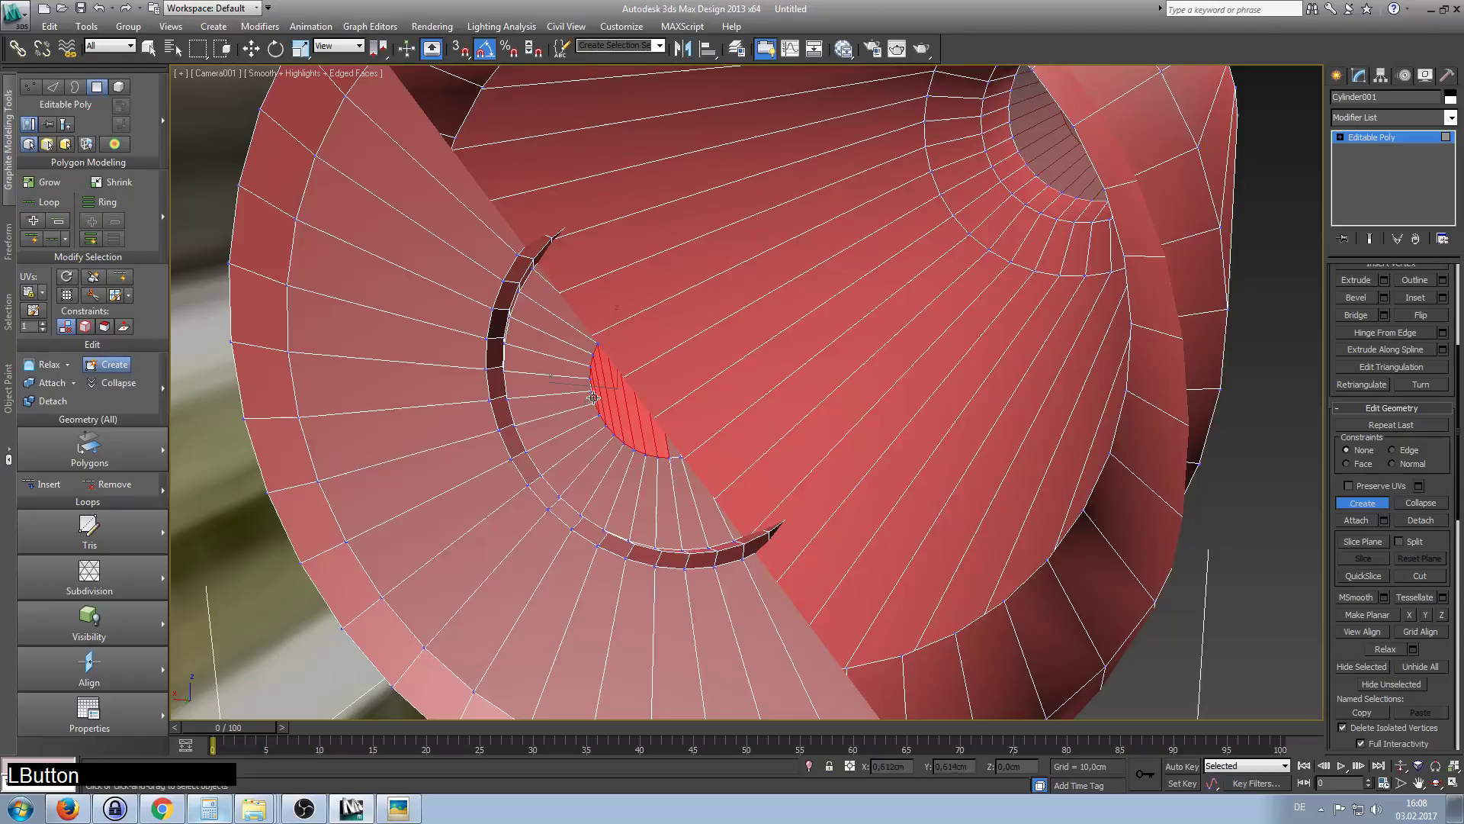
pyautogui.rightClick(605, 378)
pyautogui.click(1354, 506)
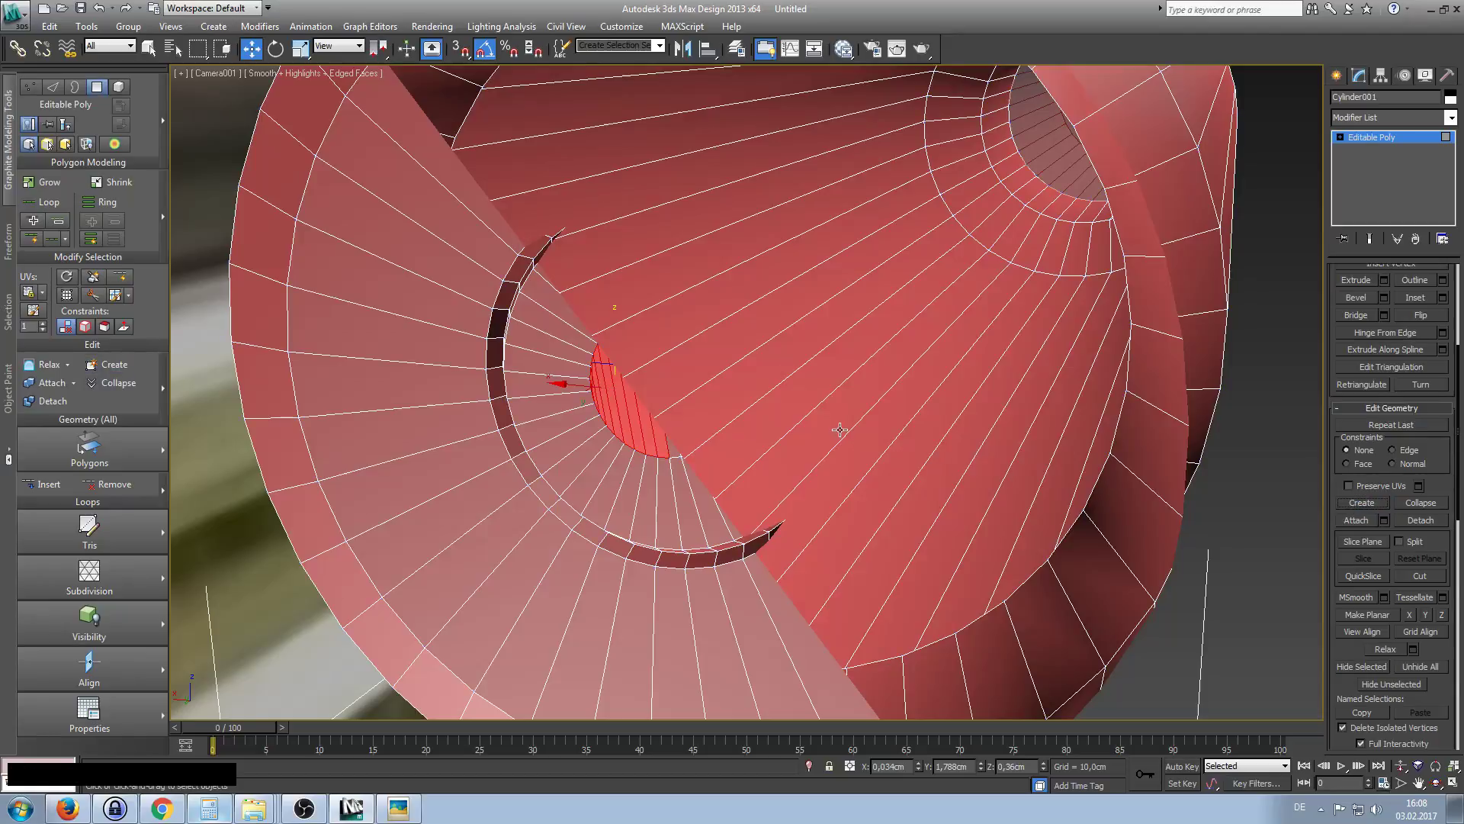
# Switch from the camera to the perspective view, leave polygon level and delete the camera behind the case base.
pyautogui.keyDown('ctrl'); pyautogui.keyDown('alt'); pyautogui.moveTo(811, 417); pyautogui.dragTo(810, 419, button='middle'); pyautogui.keyUp('alt'); pyautogui.keyUp('ctrl')
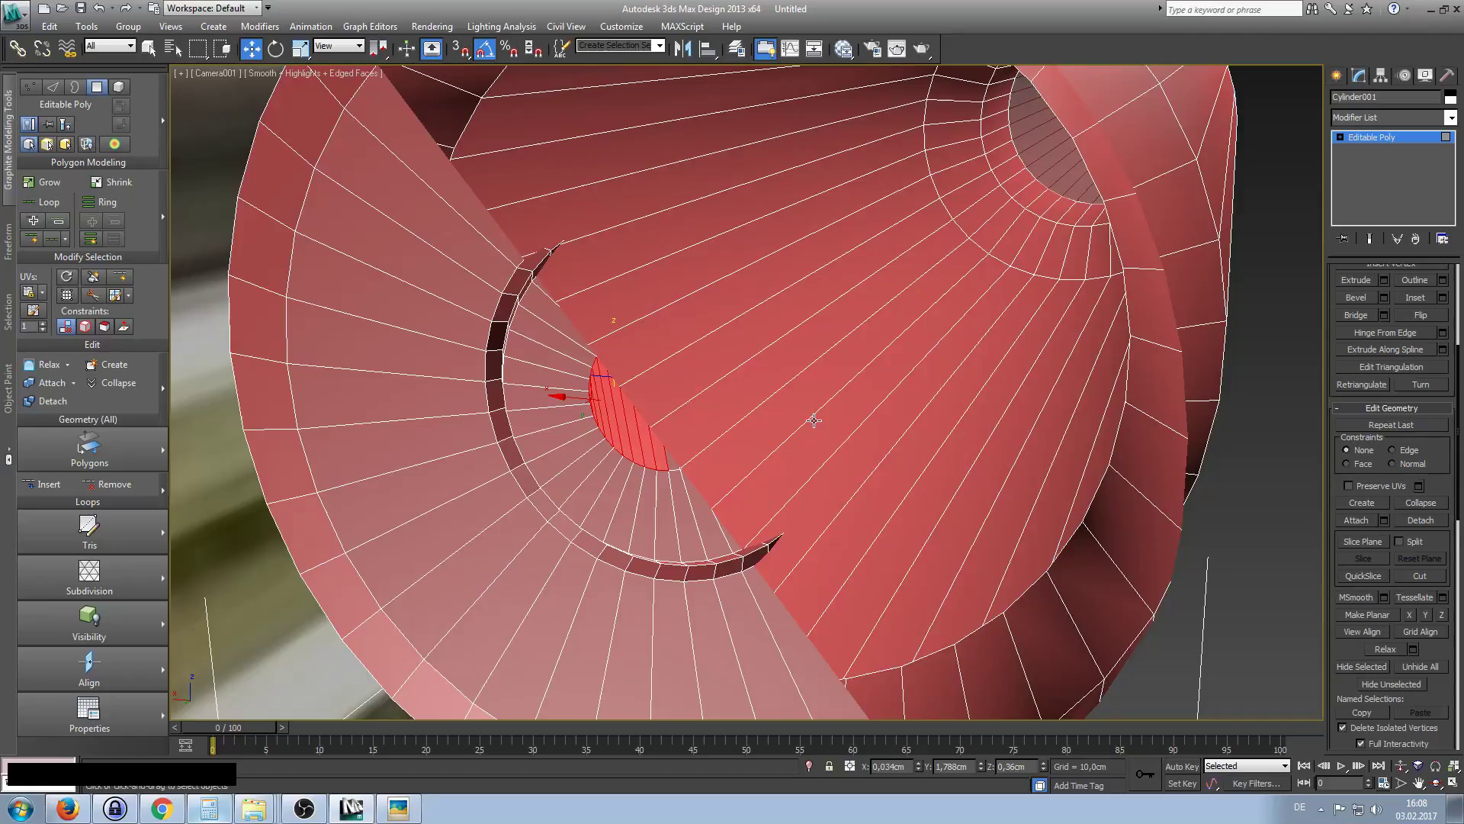
pyautogui.press('p')
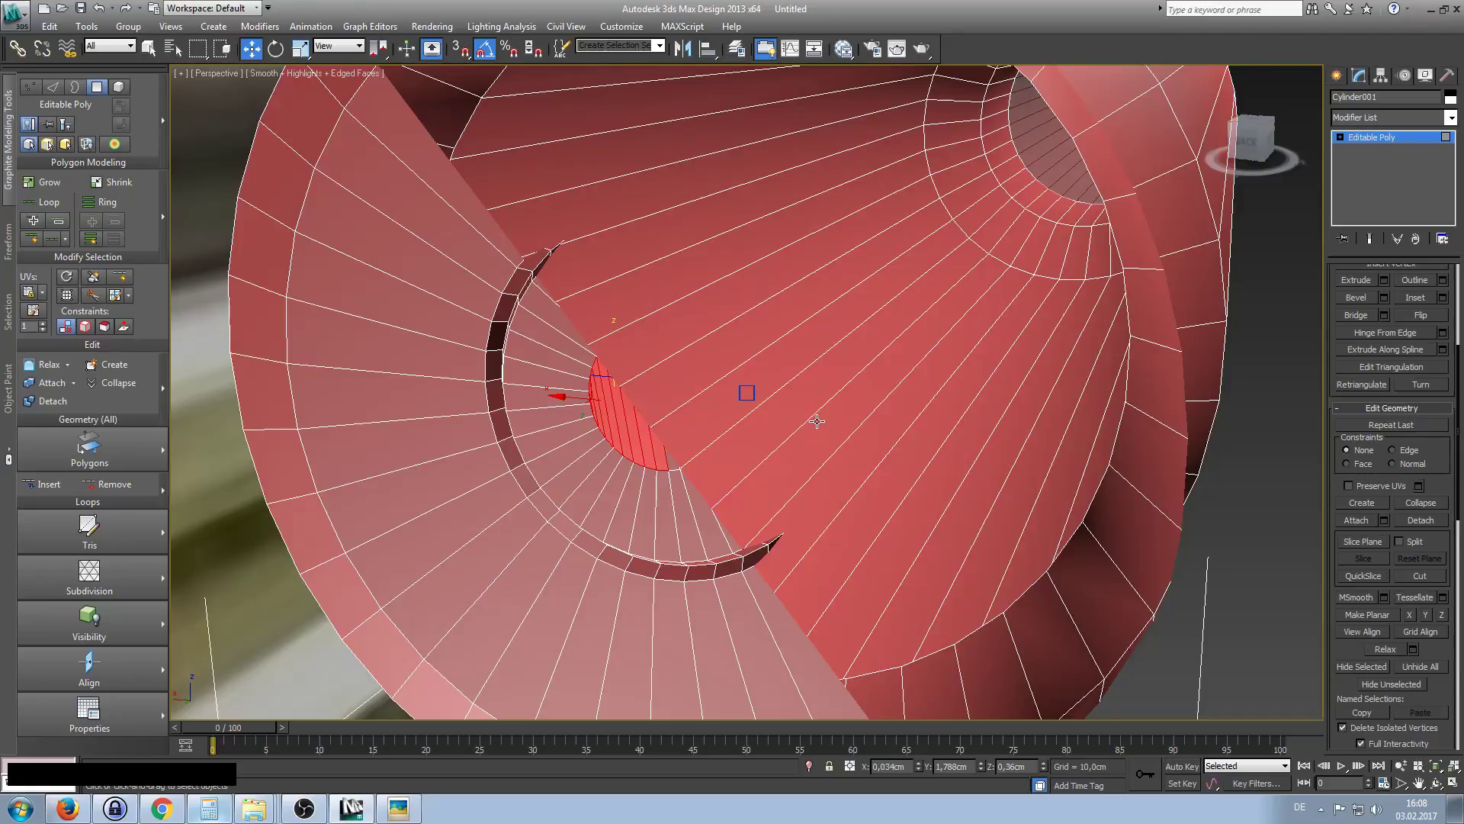
pyautogui.scroll(-5, 817, 421)
pyautogui.keyDown('alt'); pyautogui.moveTo(770, 396); pyautogui.dragTo(535, 431, button='middle'); pyautogui.keyUp('alt')
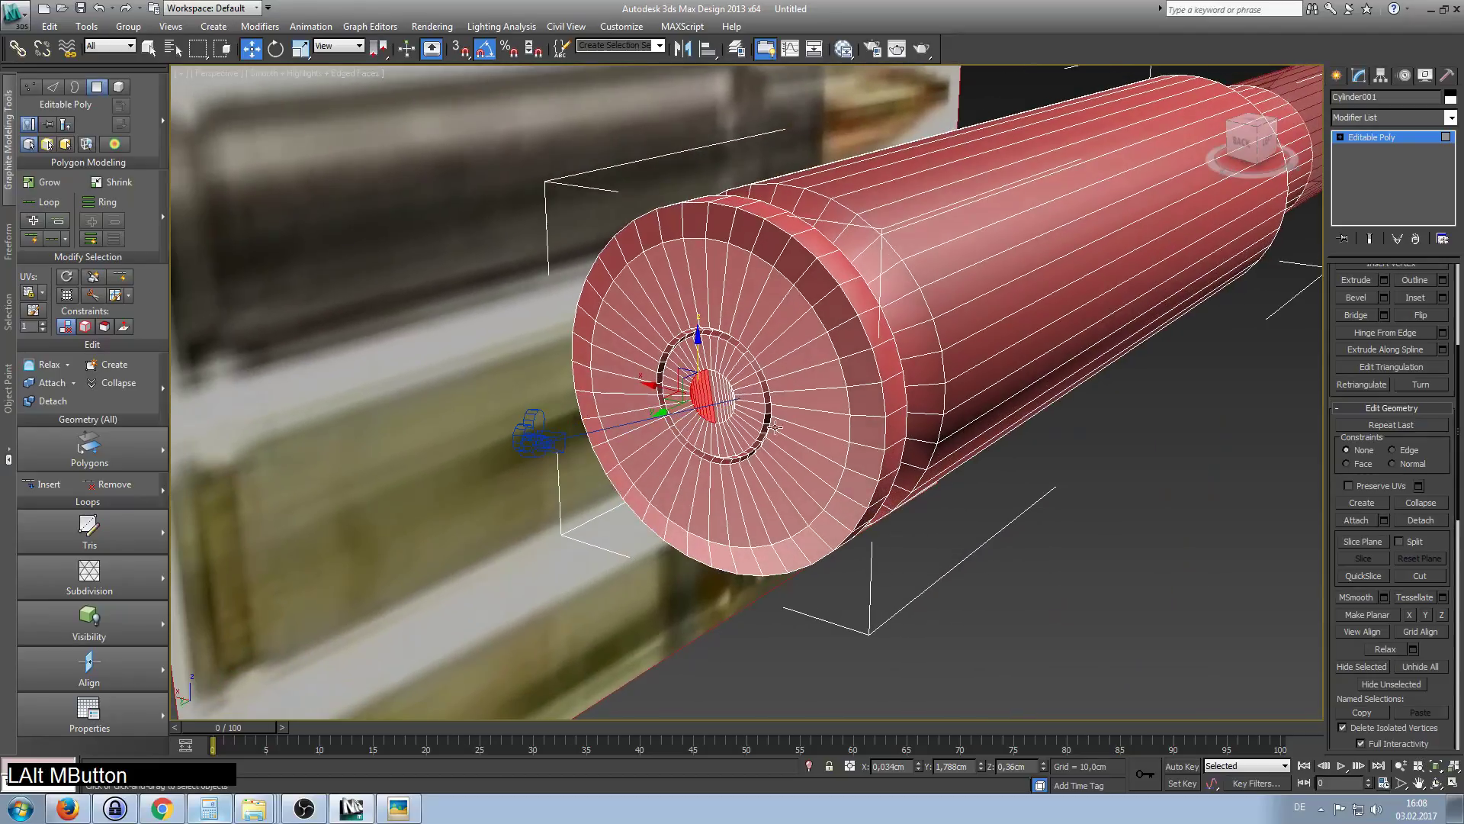
pyautogui.rightClick(538, 446)
pyautogui.click(527, 435)
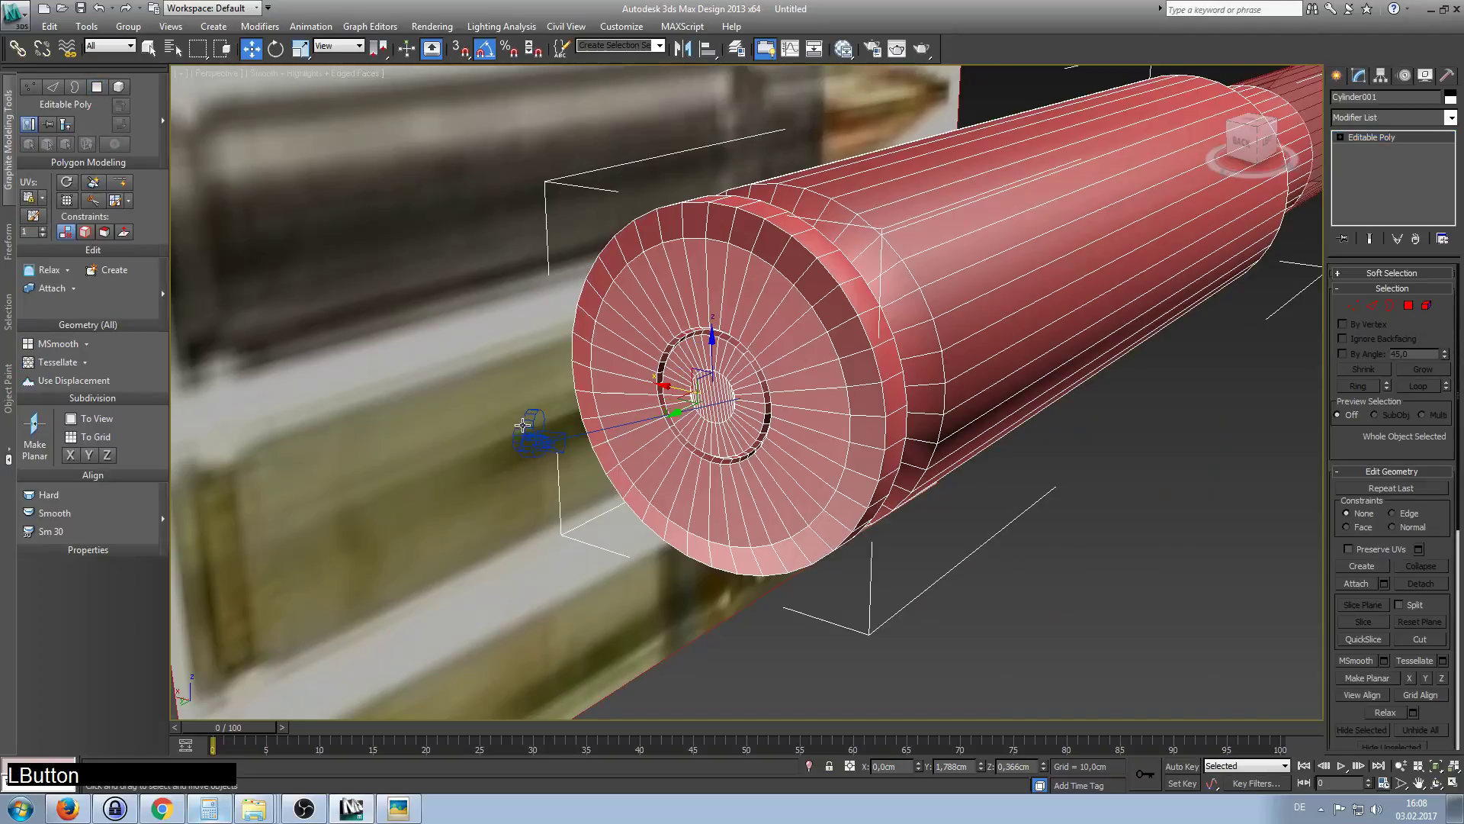
pyautogui.press('Delete')
# Create a standard sphere in front of the cartridge, below the open bullet cylinder.
pyautogui.click(930, 437)
pyautogui.keyDown('alt'); pyautogui.moveTo(930, 437); pyautogui.dragTo(786, 337, button='middle'); pyautogui.keyUp('alt')
pyautogui.scroll(4, 911, 412)
pyautogui.click(797, 339)
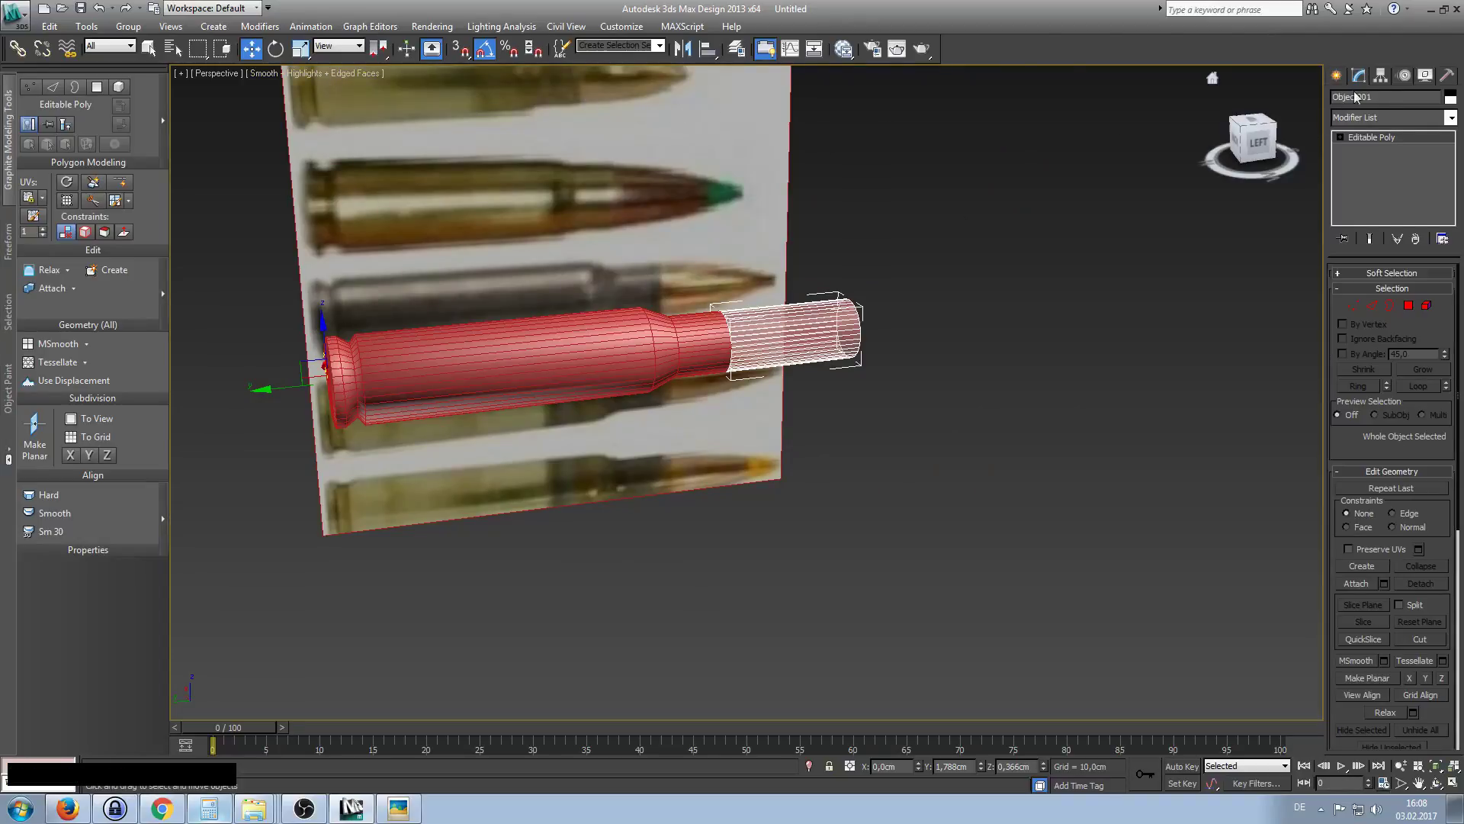
pyautogui.click(1337, 76)
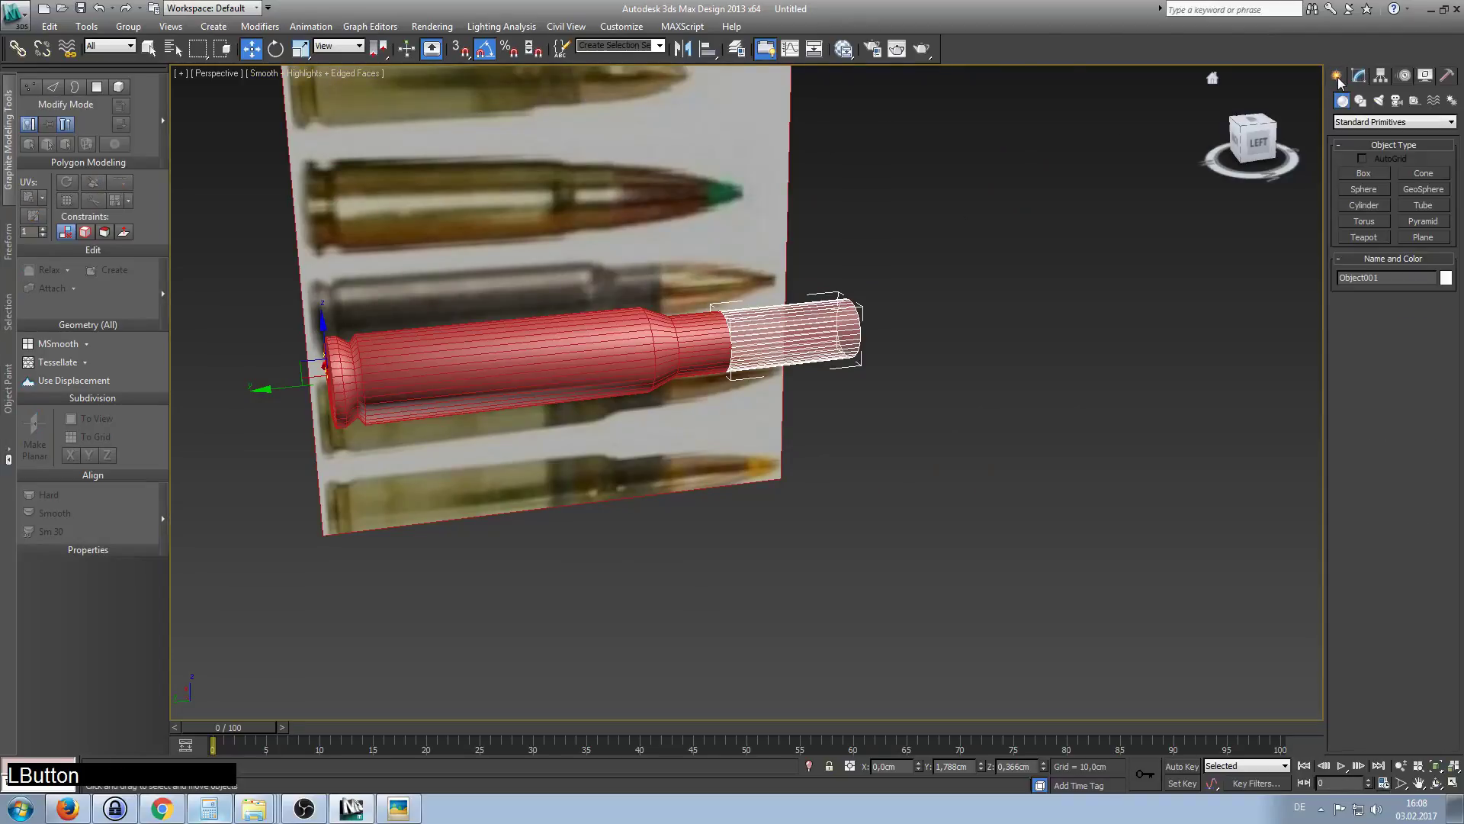
pyautogui.click(1370, 191)
pyautogui.moveTo(869, 483); pyautogui.dragTo(892, 525)
pyautogui.rightClick(892, 525)
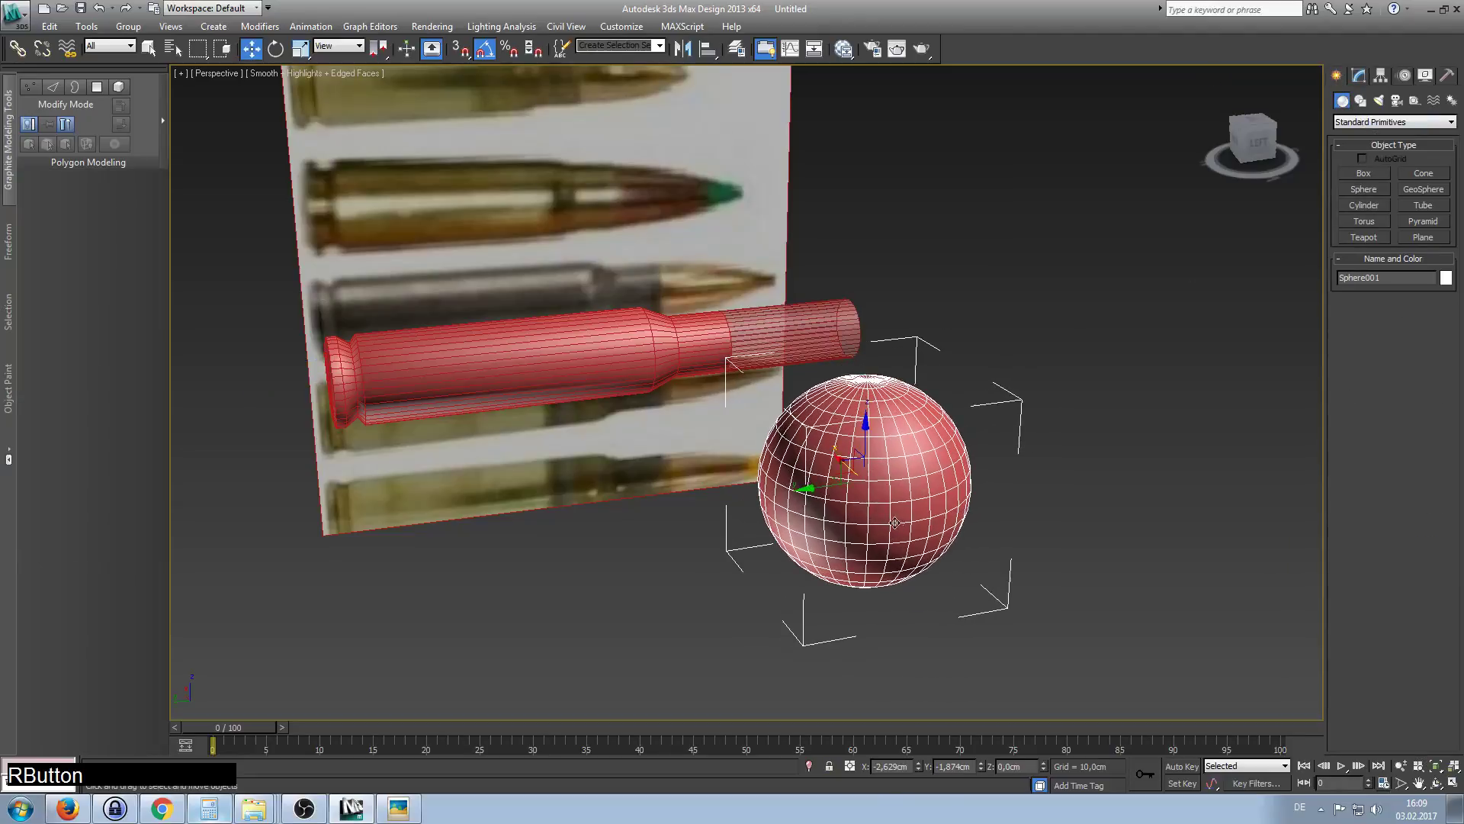
# Rotate the sphere 90° about X so its poles line up with the cartridge's length, and return to the Move tool.
pyautogui.press('e')
pyautogui.click(827, 455)
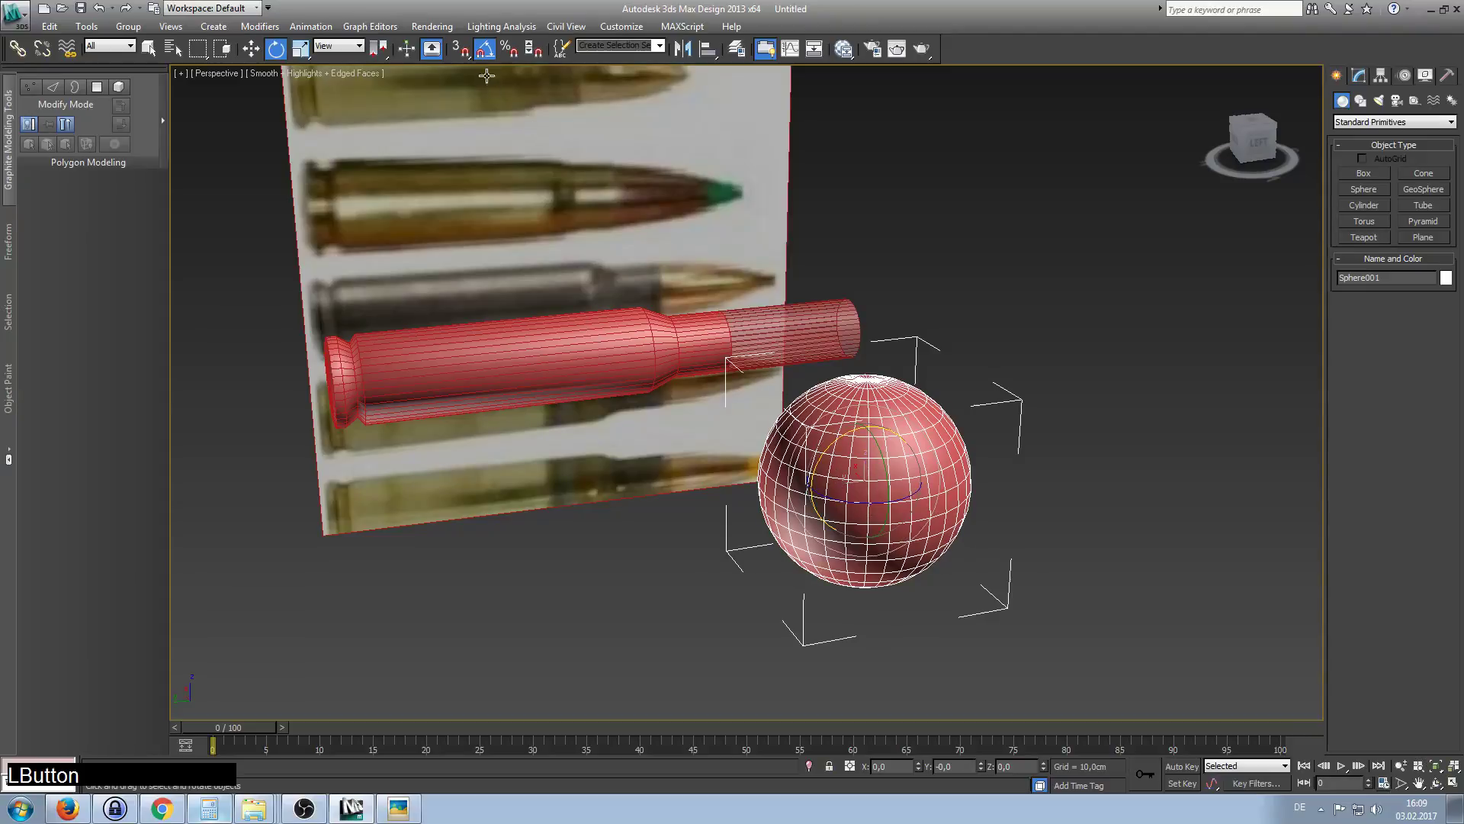
pyautogui.moveTo(841, 443); pyautogui.dragTo(914, 424)
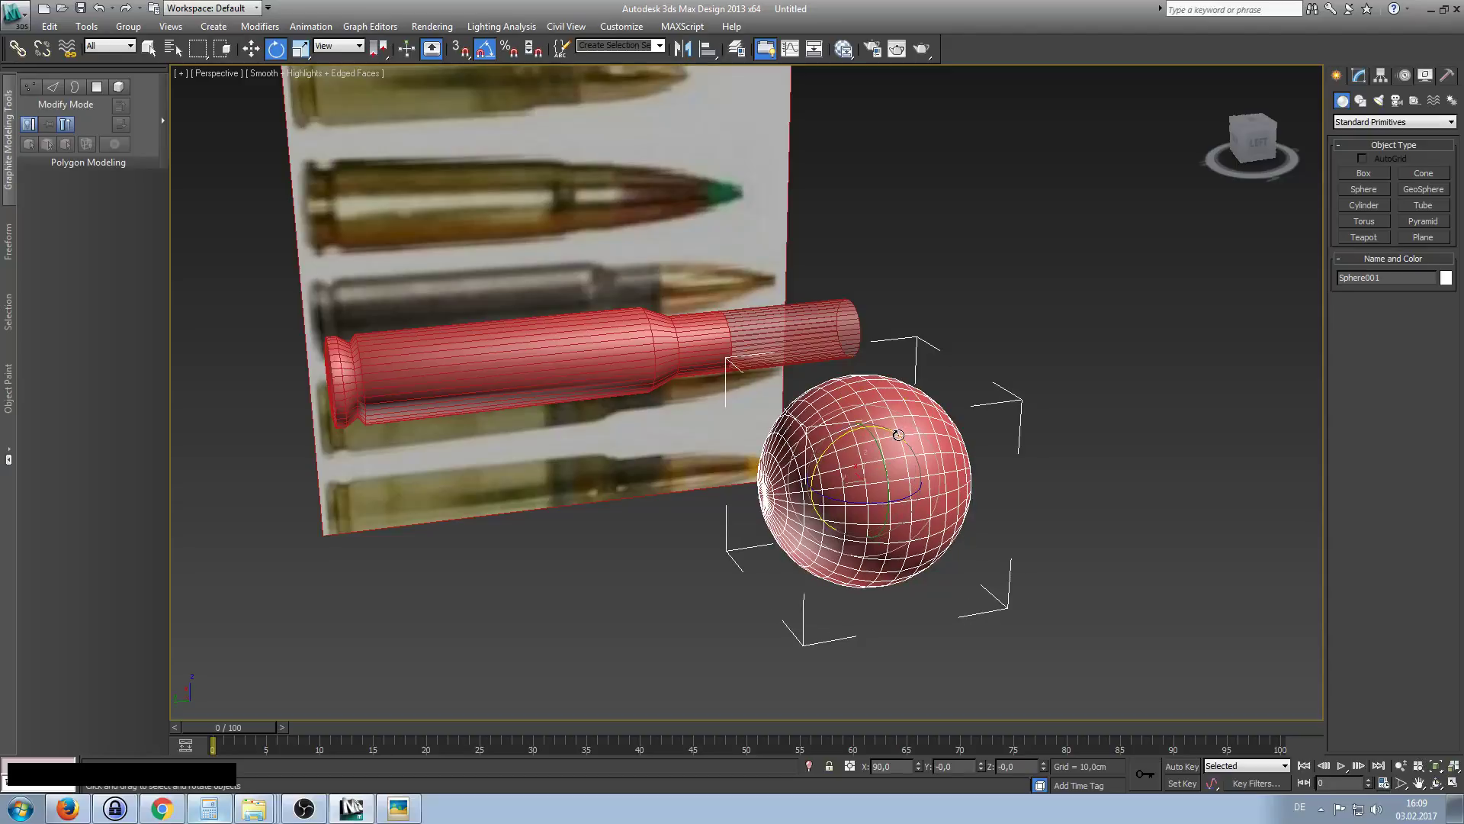
pyautogui.rightClick(922, 450)
pyautogui.click(927, 452)
# Convert the sphere to an Editable Poly and enter polygon level.
pyautogui.rightClick(925, 423)
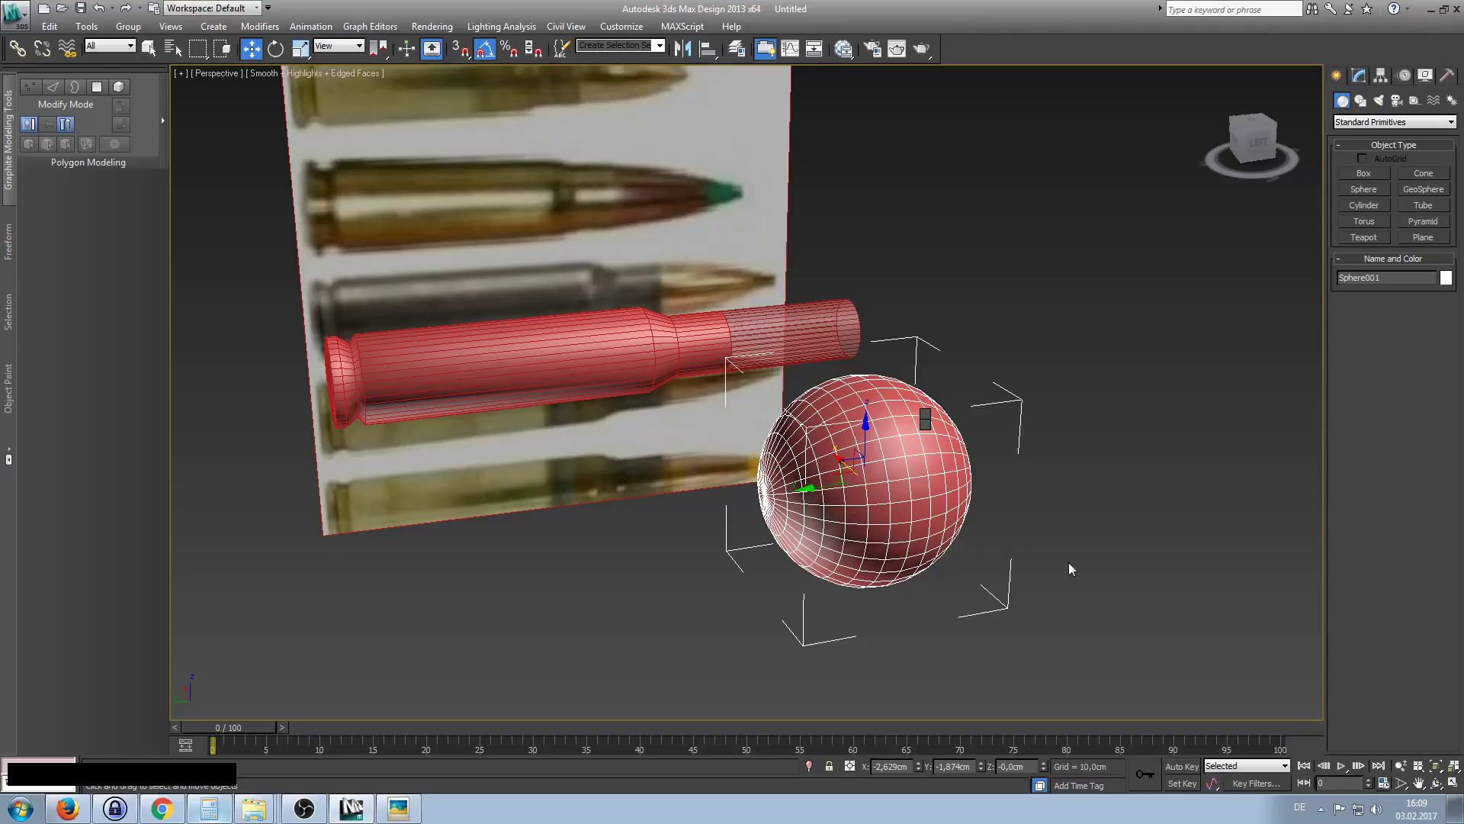
pyautogui.click(1122, 568)
pyautogui.rightClick(900, 479)
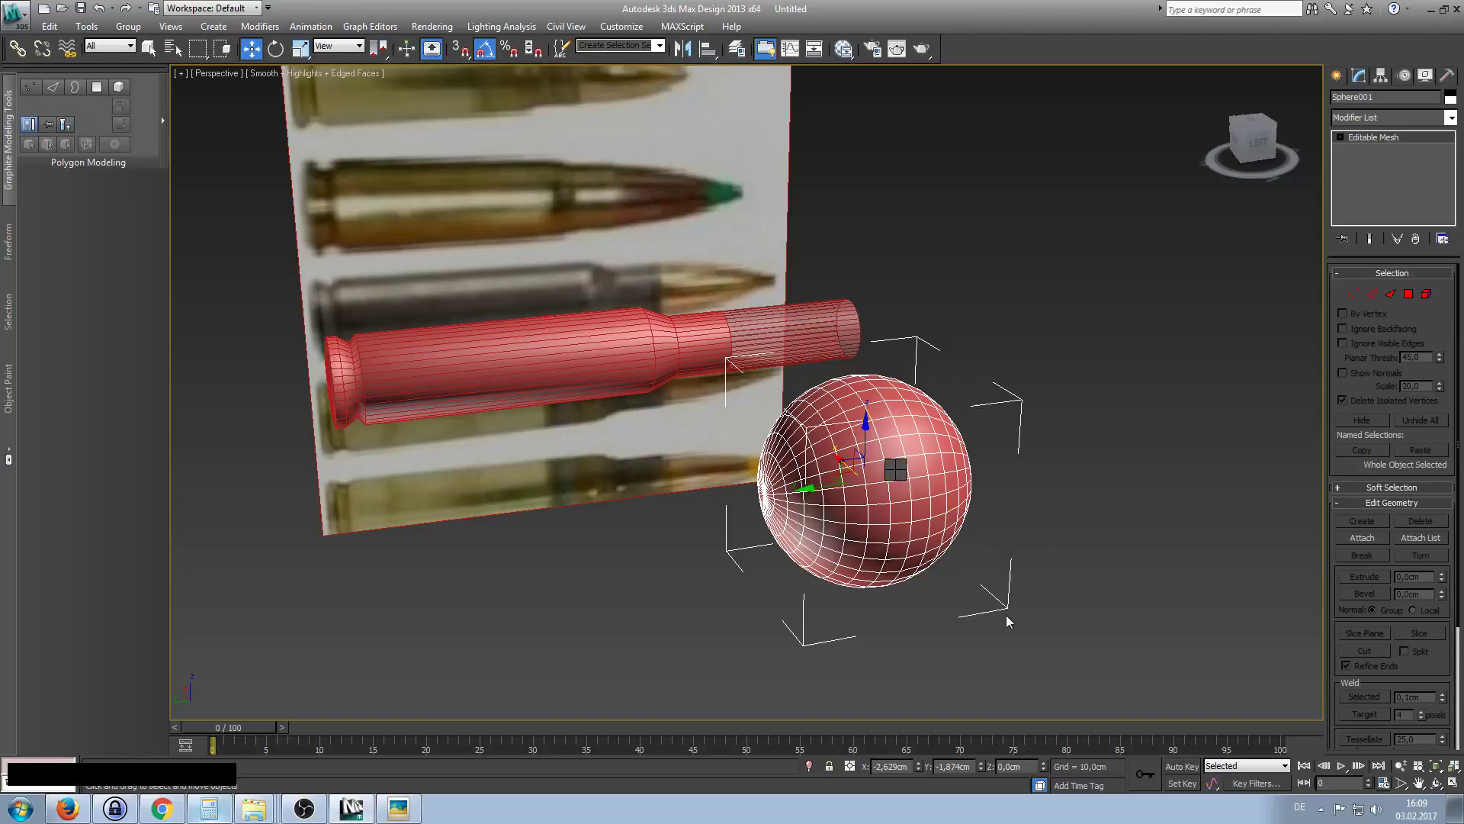
pyautogui.click(1091, 619)
pyautogui.click(1411, 312)
pyautogui.press('4')
# Delete the half of the sphere's polygons facing the case base and leave polygon level.
pyautogui.keyDown('alt'); pyautogui.moveTo(1258, 373); pyautogui.dragTo(1147, 399, button='middle'); pyautogui.keyUp('alt')
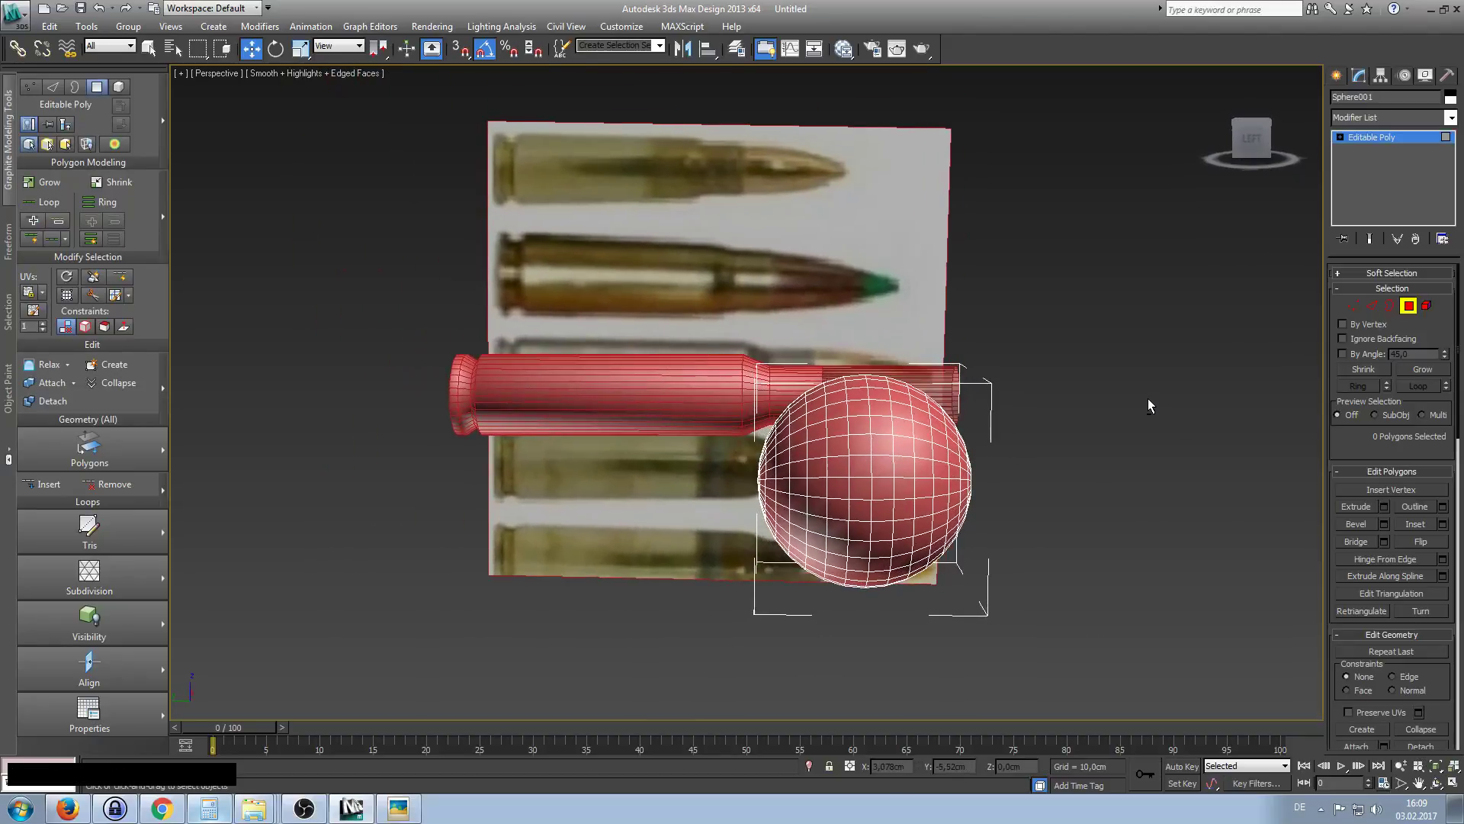
pyautogui.moveTo(636, 286); pyautogui.dragTo(853, 682)
pyautogui.keyDown('alt'); pyautogui.moveTo(853, 682); pyautogui.dragTo(849, 572, button='middle'); pyautogui.keyUp('alt')
pyautogui.press('Delete')
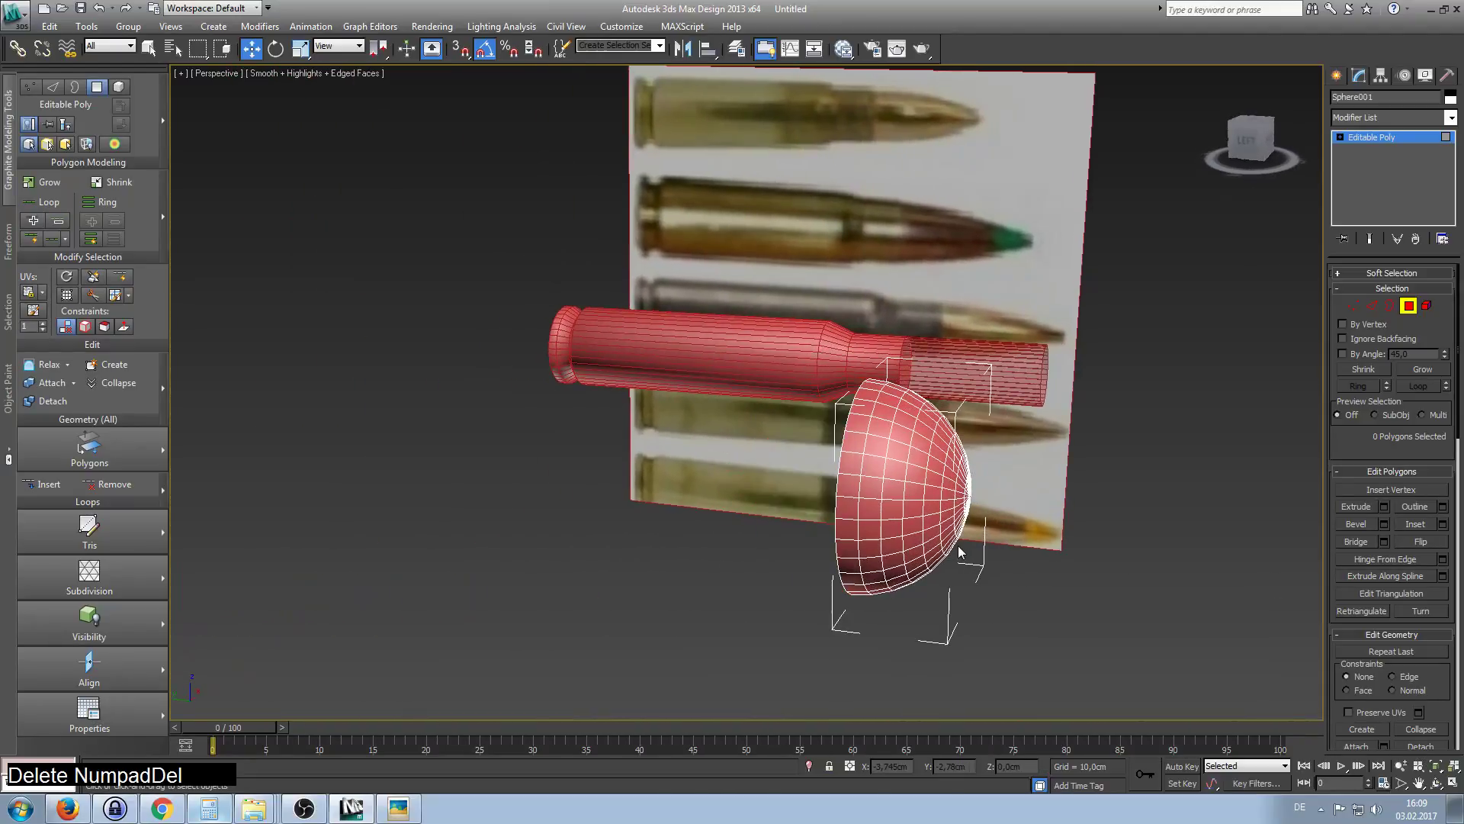
pyautogui.click(1408, 305)
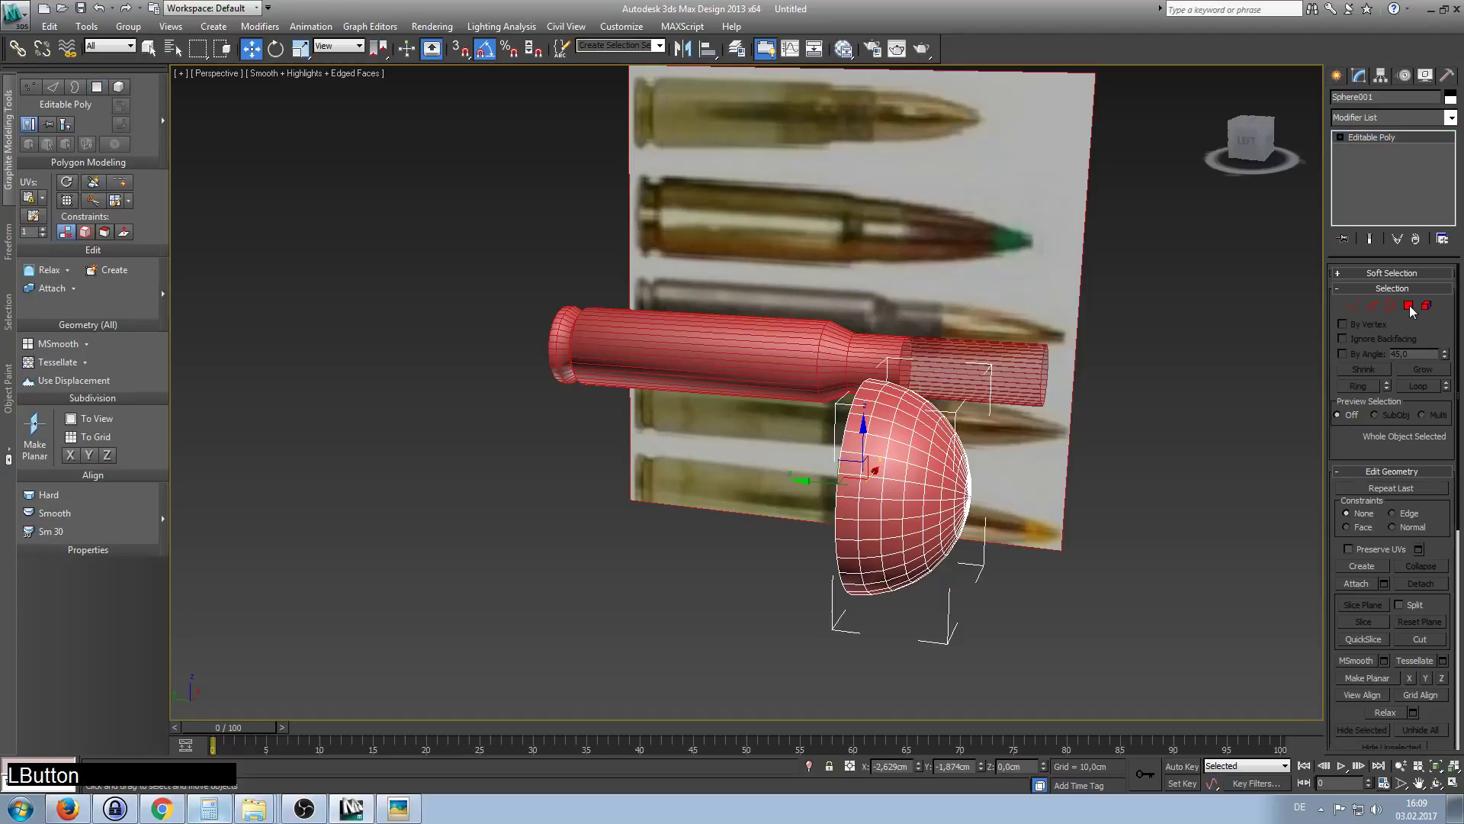
# Set the half sphere's X and Y positions to 0.
pyautogui.keyDown('alt'); pyautogui.moveTo(1044, 397); pyautogui.dragTo(1013, 450, button='middle'); pyautogui.keyUp('alt')
pyautogui.click(1015, 450)
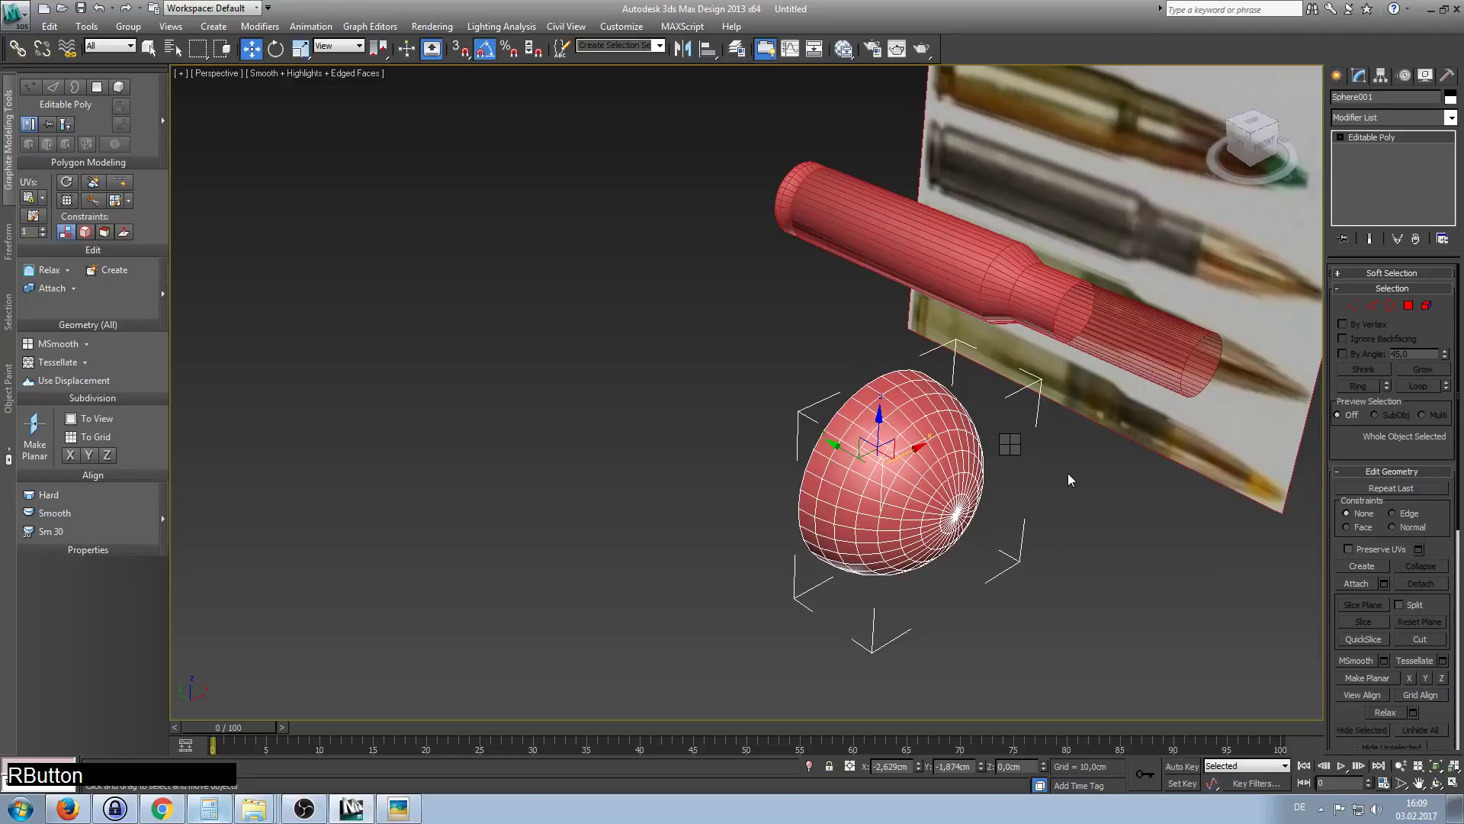
pyautogui.click(890, 766)
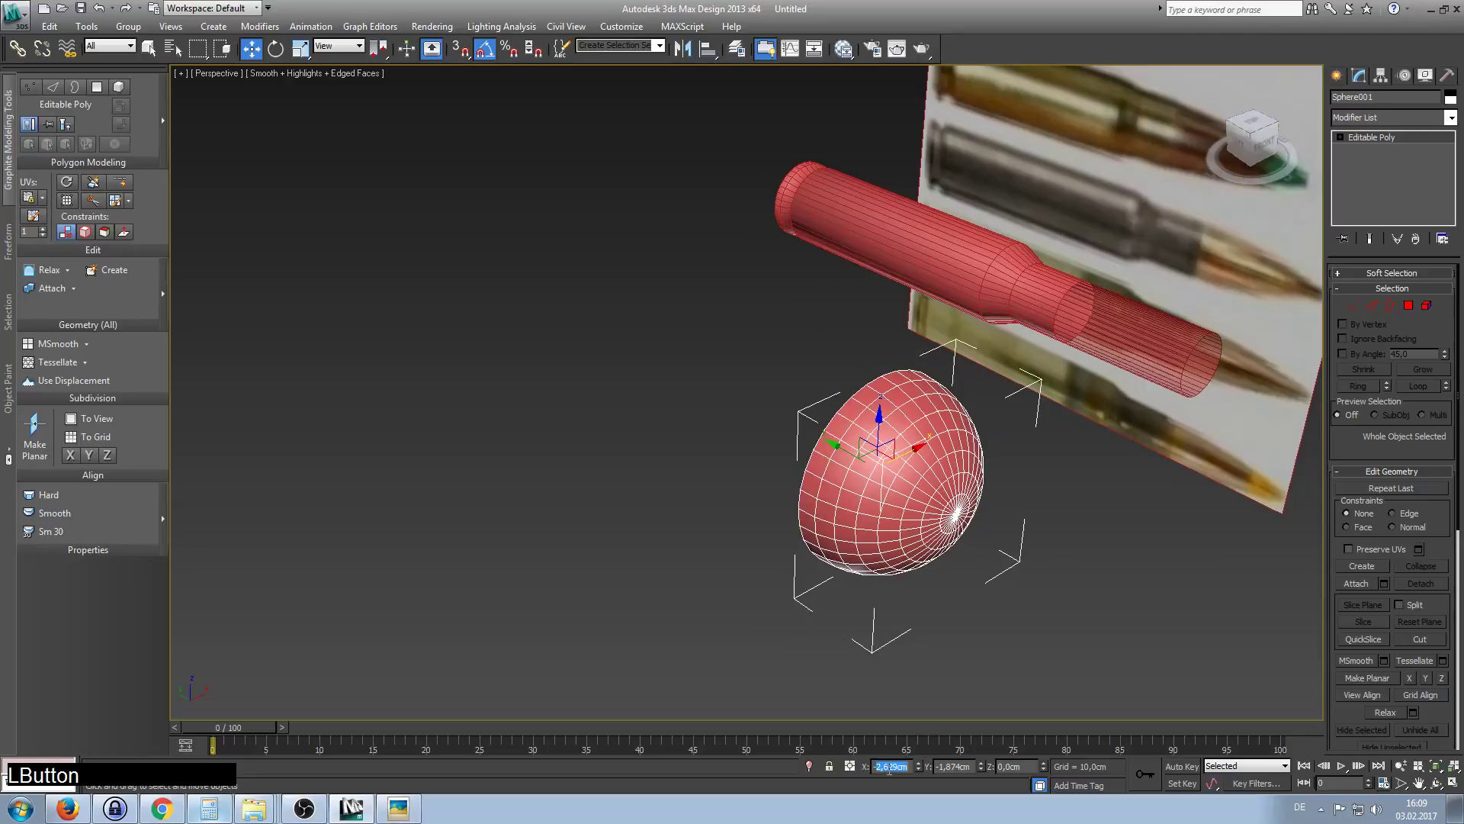
pyautogui.write('0')
pyautogui.press('Return')
pyautogui.click(951, 767)
pyautogui.write('0')
pyautogui.press('Return')
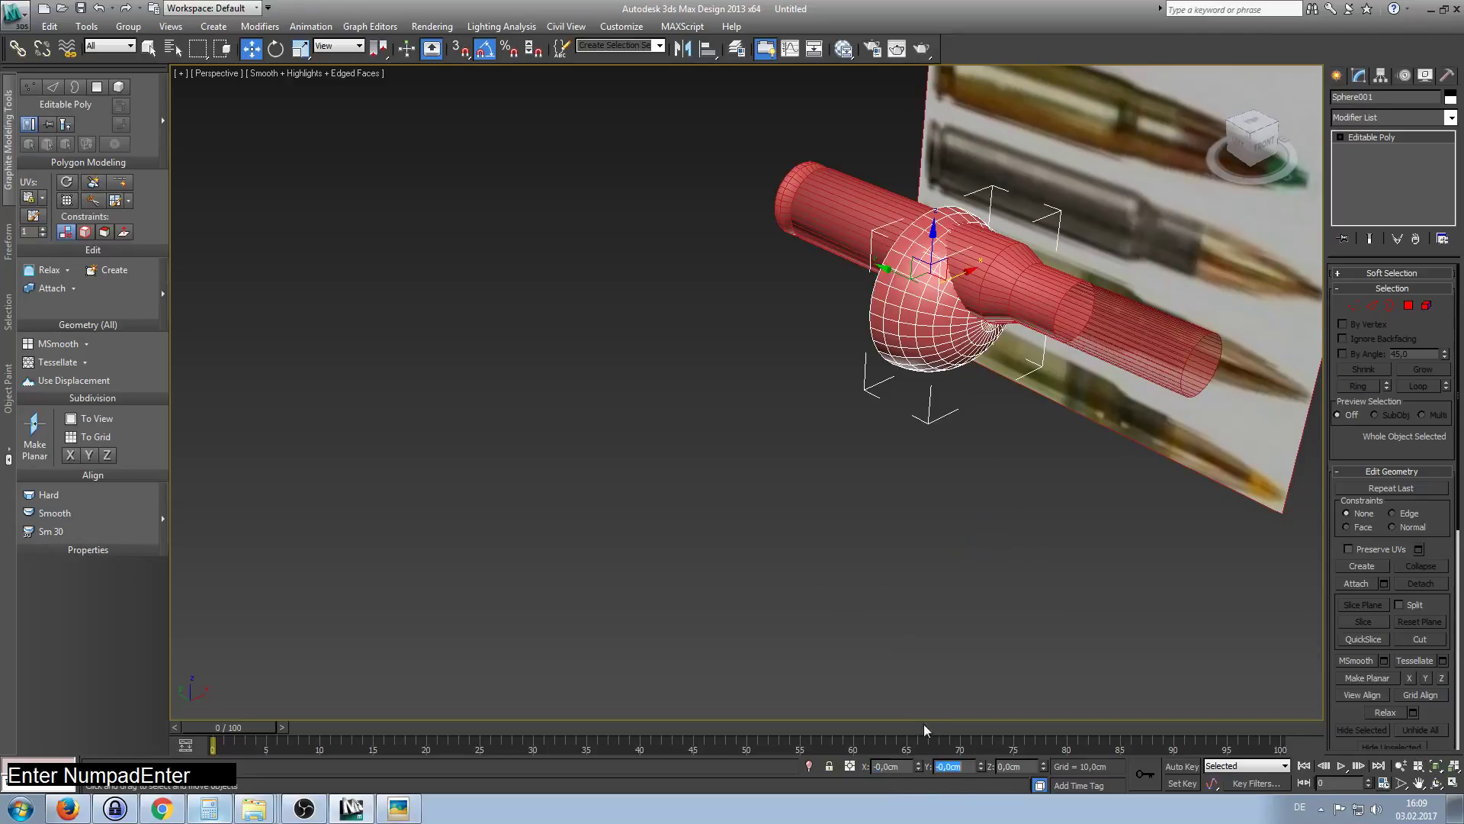
# Select the cartridge case alone, without the bullet cylinder, and set its Y position to 0.
pyautogui.keyDown('alt'); pyautogui.moveTo(945, 582); pyautogui.dragTo(1010, 327, button='middle'); pyautogui.keyUp('alt')
pyautogui.click(1022, 253)
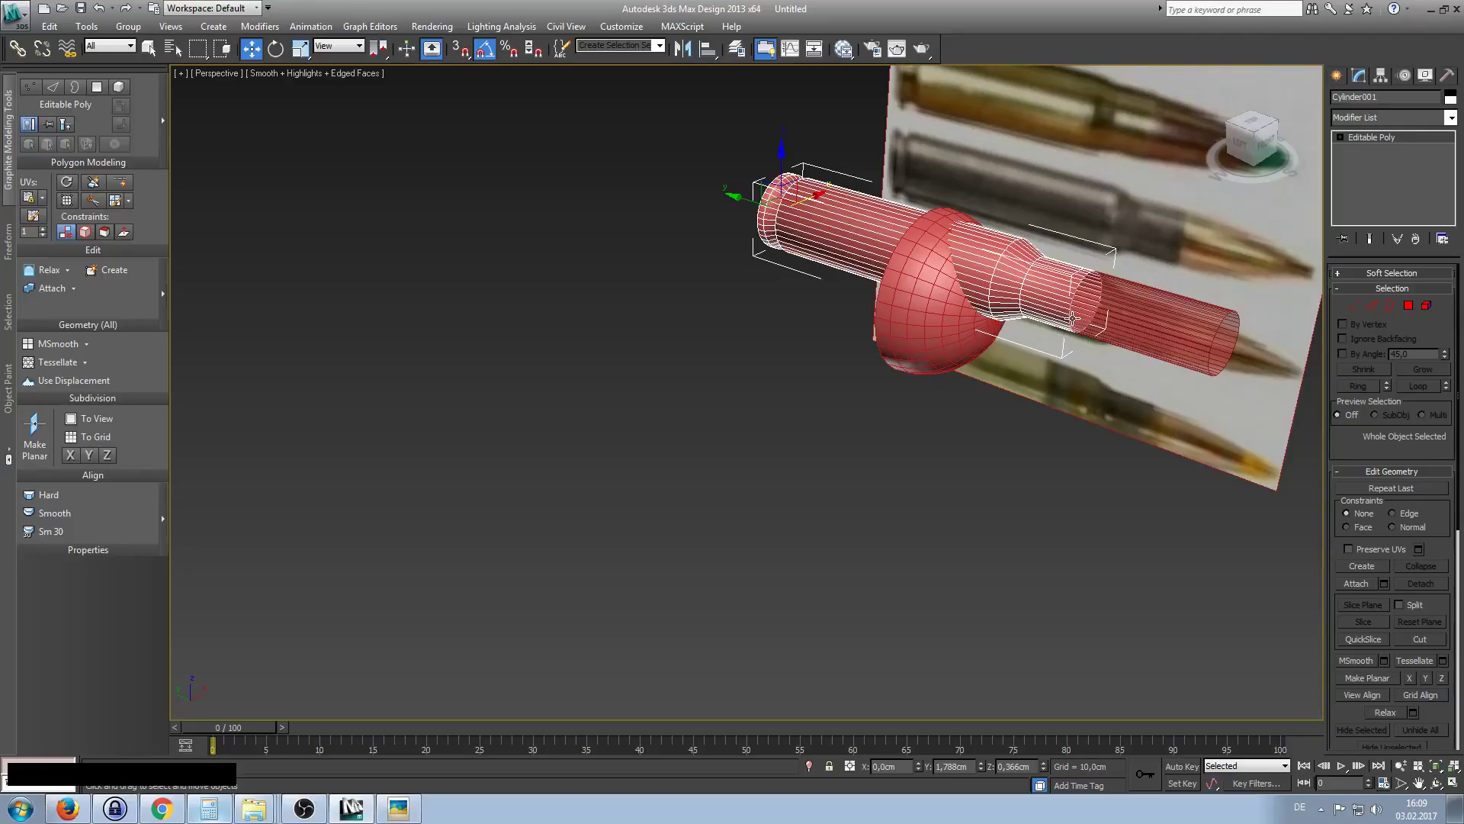
pyautogui.keyDown('ctrl'); pyautogui.click(1177, 328); pyautogui.keyUp('ctrl')
pyautogui.click(1177, 328)
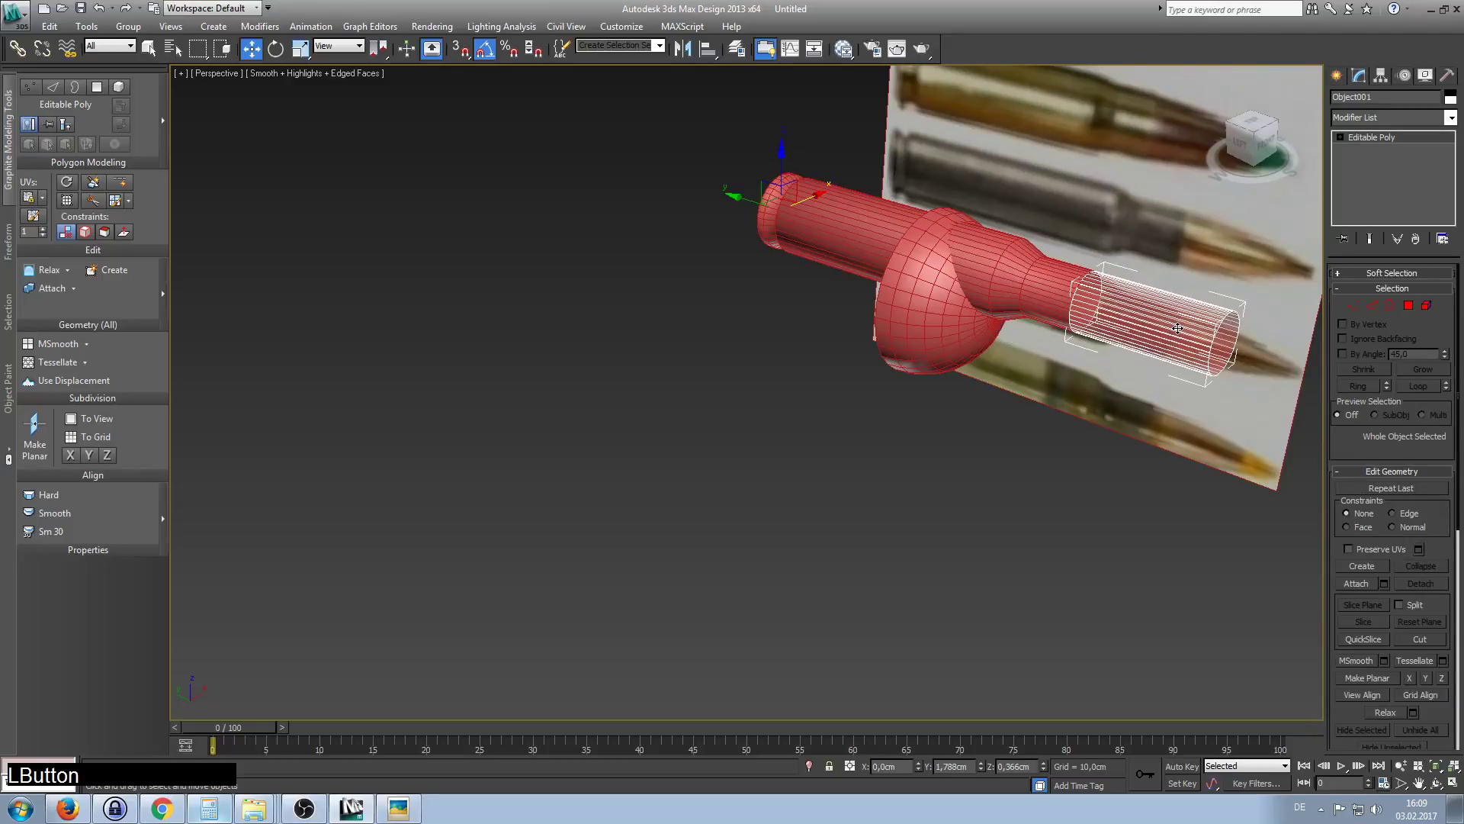
pyautogui.keyDown('ctrl'); pyautogui.click(1062, 303); pyautogui.keyUp('ctrl')
pyautogui.click(1025, 501)
pyautogui.click(1008, 278)
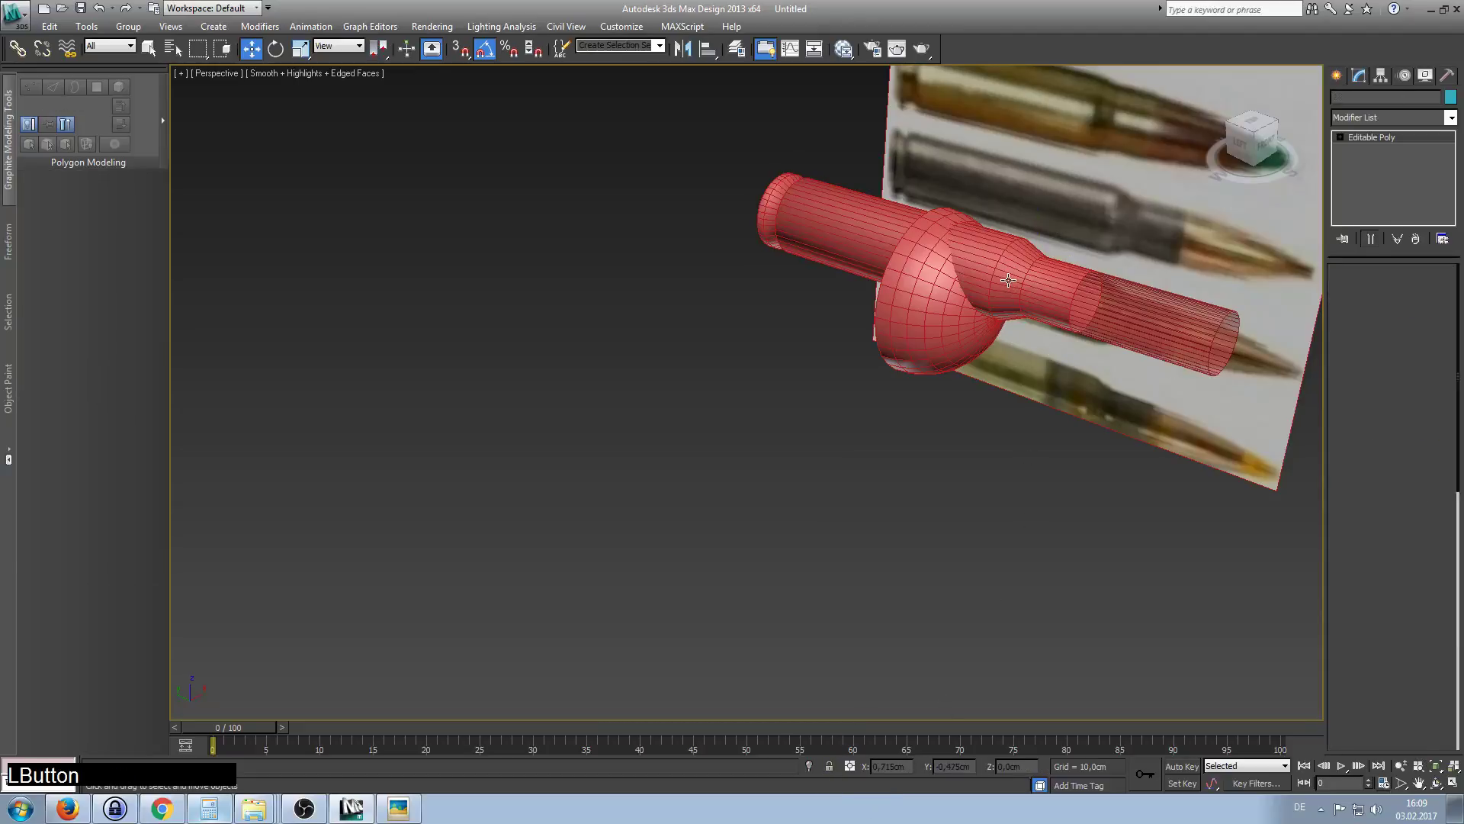
pyautogui.doubleClick(951, 767)
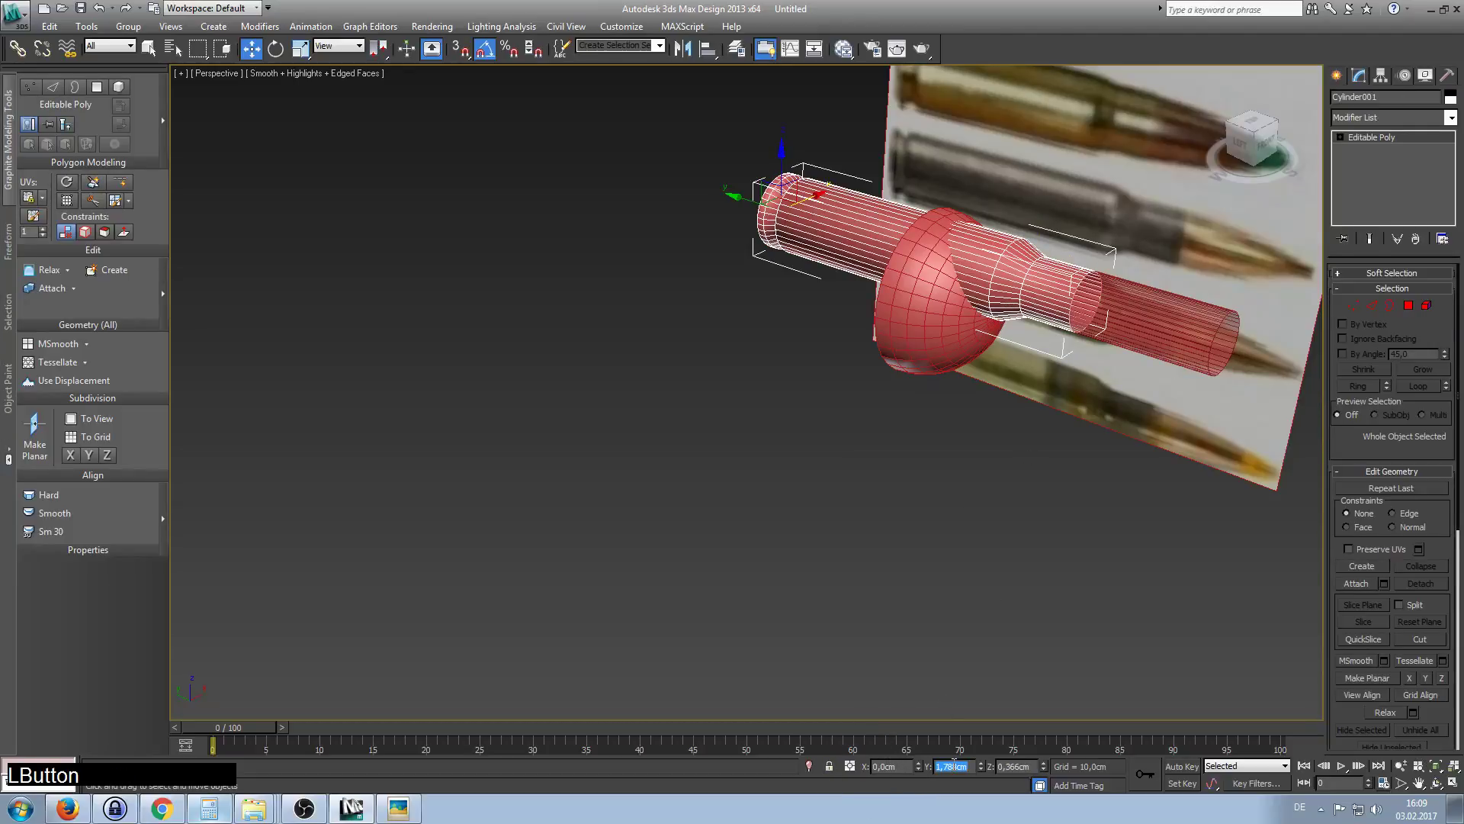
pyautogui.write('0')
pyautogui.press('Return')
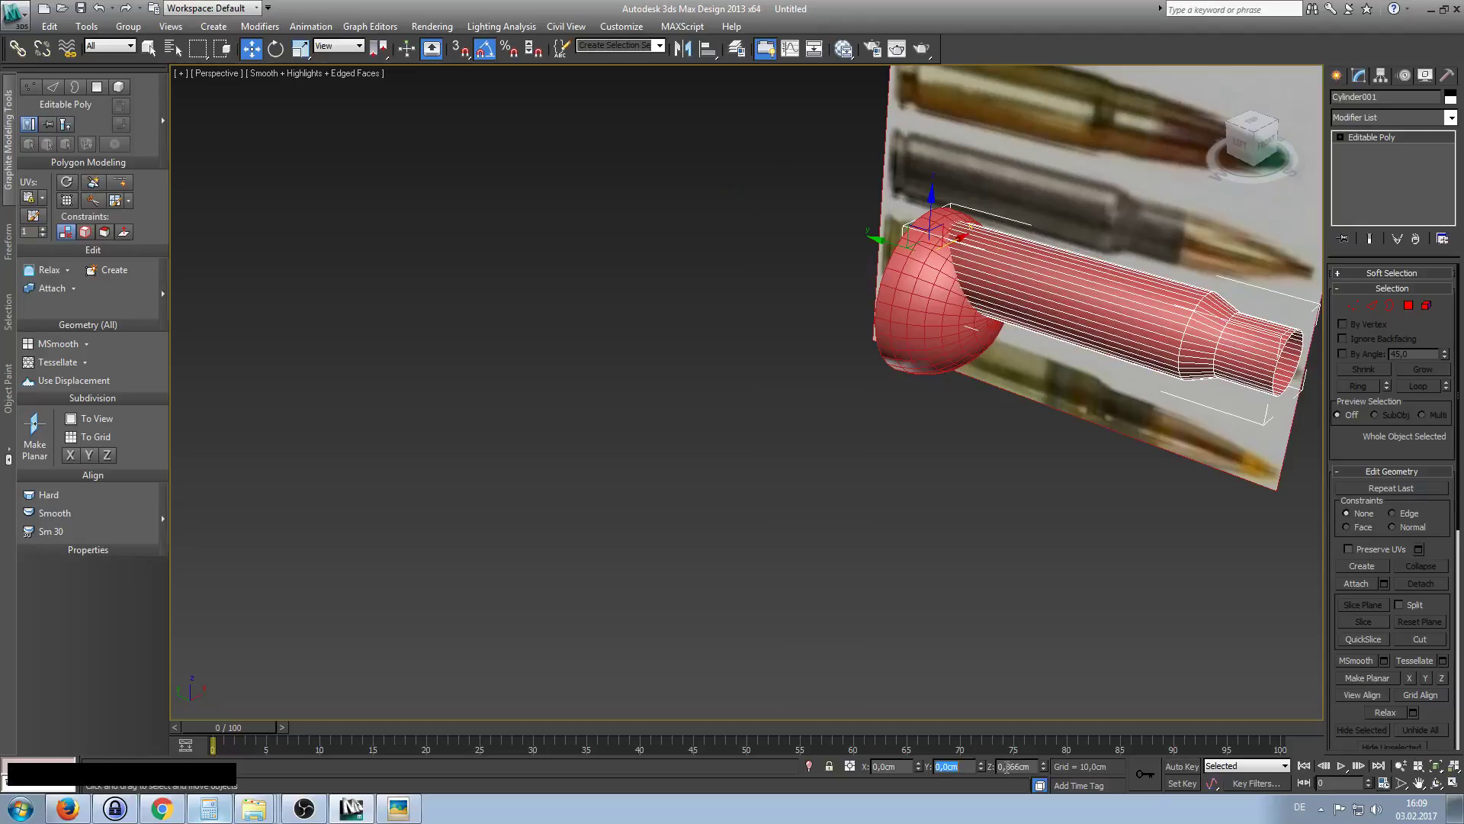
# Undo the cartridge case's last Y position change and set its Z position to 0.
pyautogui.press('ctrl')
pyautogui.hotkey('ctrl', 'z')
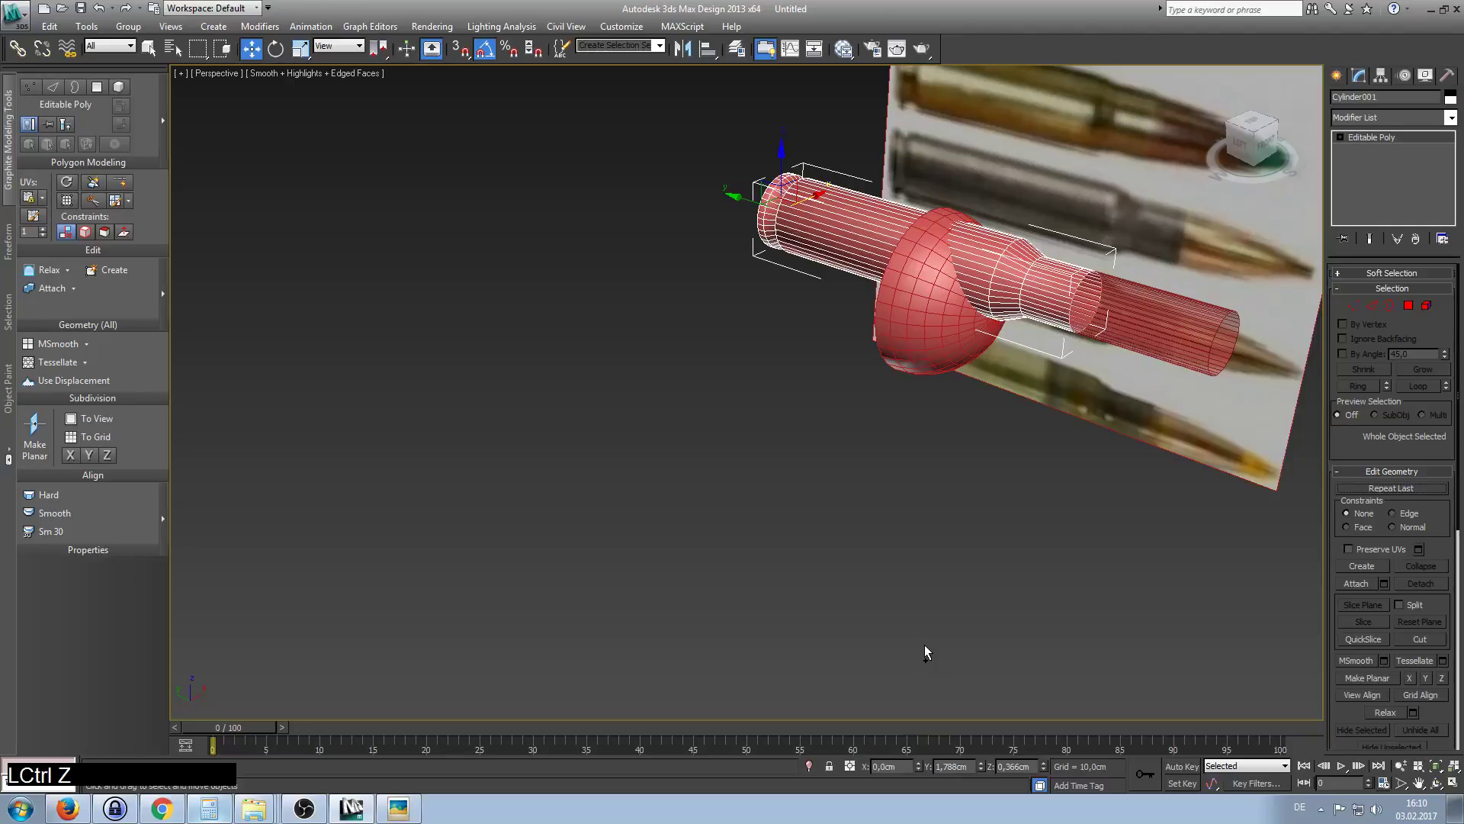
pyautogui.click(1014, 766)
pyautogui.write('0')
pyautogui.press('Return')
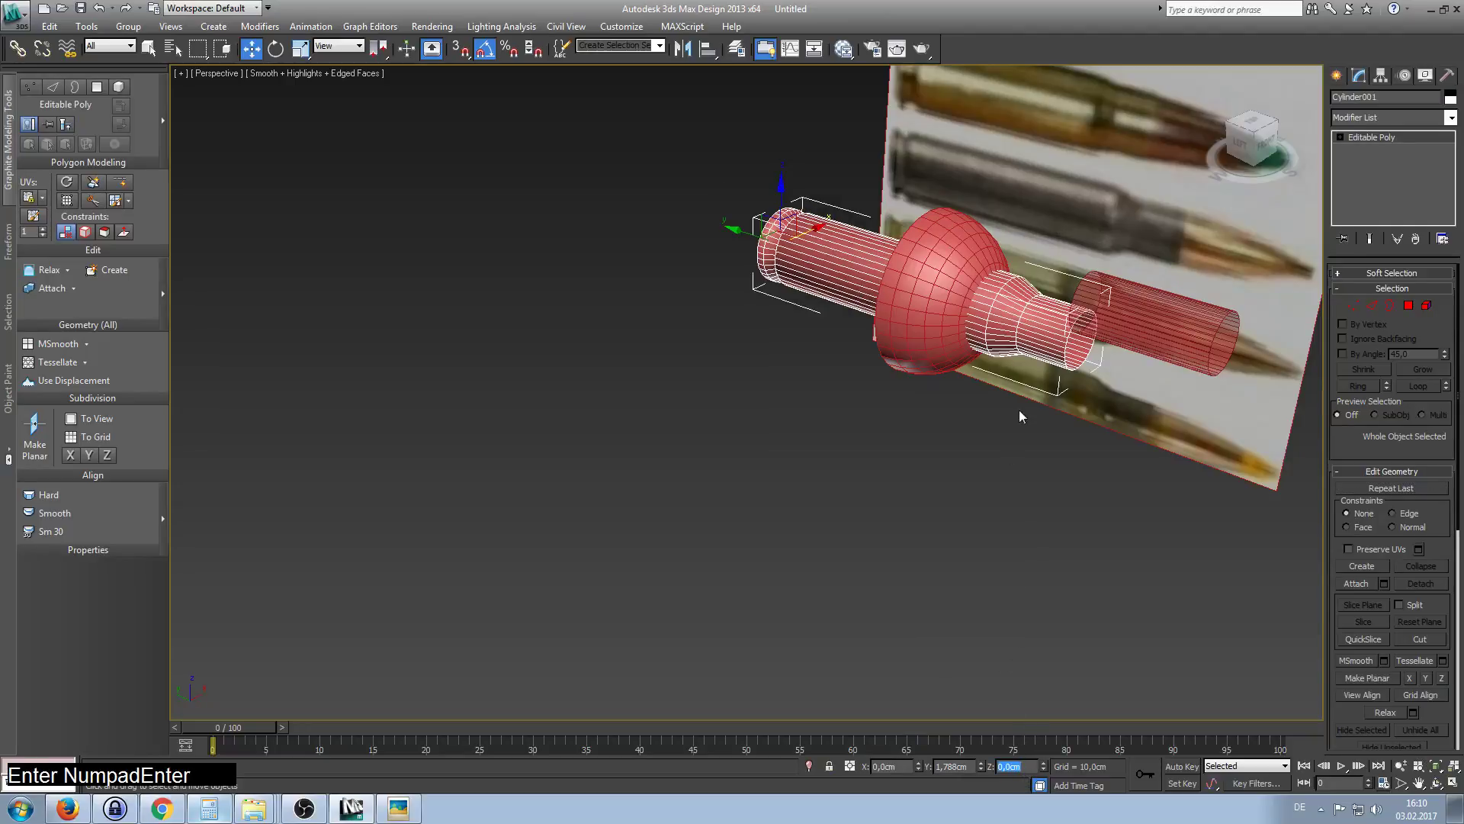
# Set the bullet cylinder's Z position to 0 and clear the selection.
pyautogui.click(1161, 312)
pyautogui.click(1009, 766)
pyautogui.write('0')
pyautogui.press('Return')
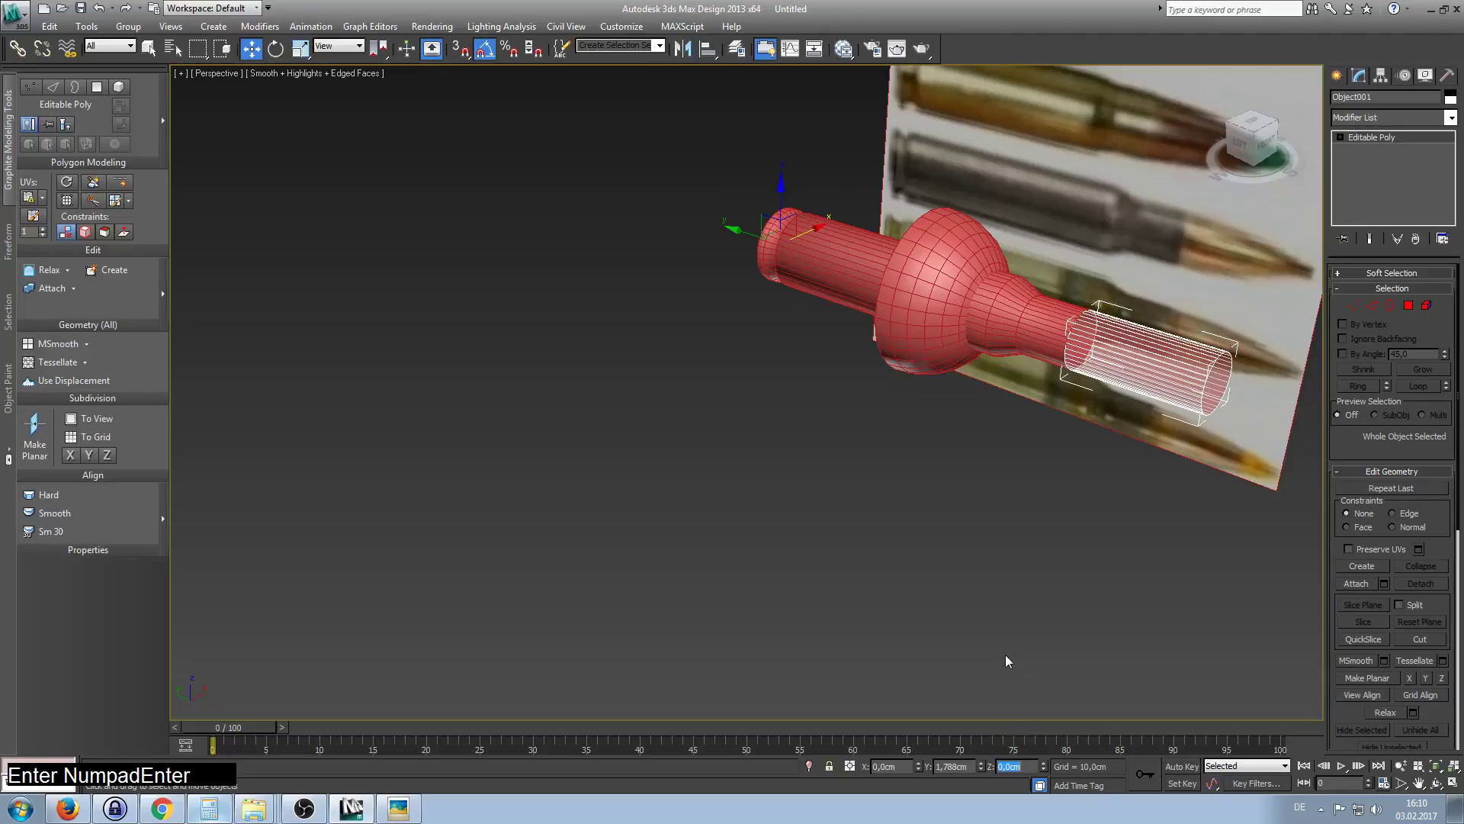
pyautogui.click(1013, 564)
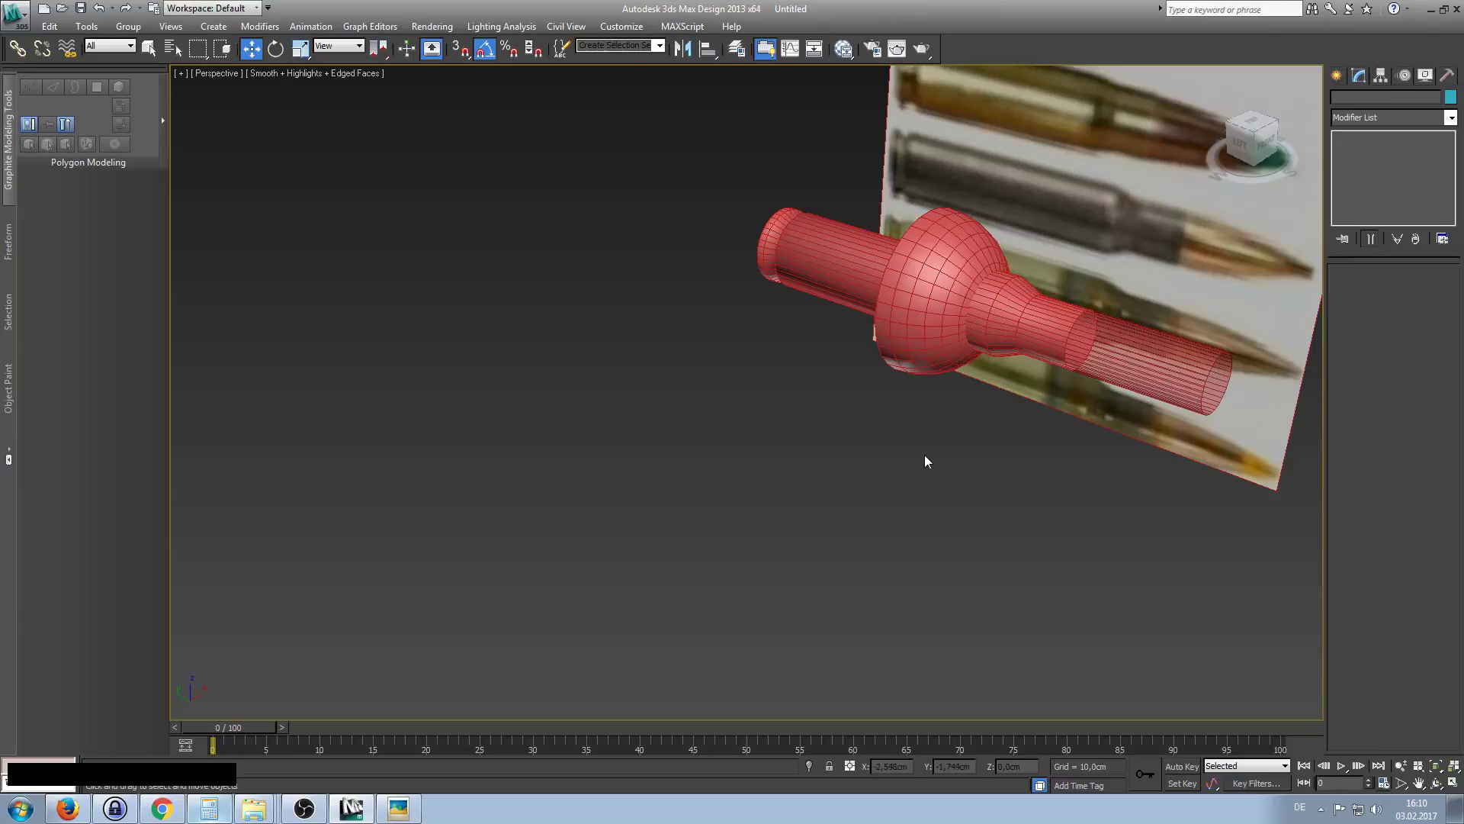
# Try setting the cartridge case's Y position to 0 and undo that move.
pyautogui.keyDown('alt'); pyautogui.moveTo(928, 458); pyautogui.dragTo(997, 431, button='middle'); pyautogui.keyUp('alt')
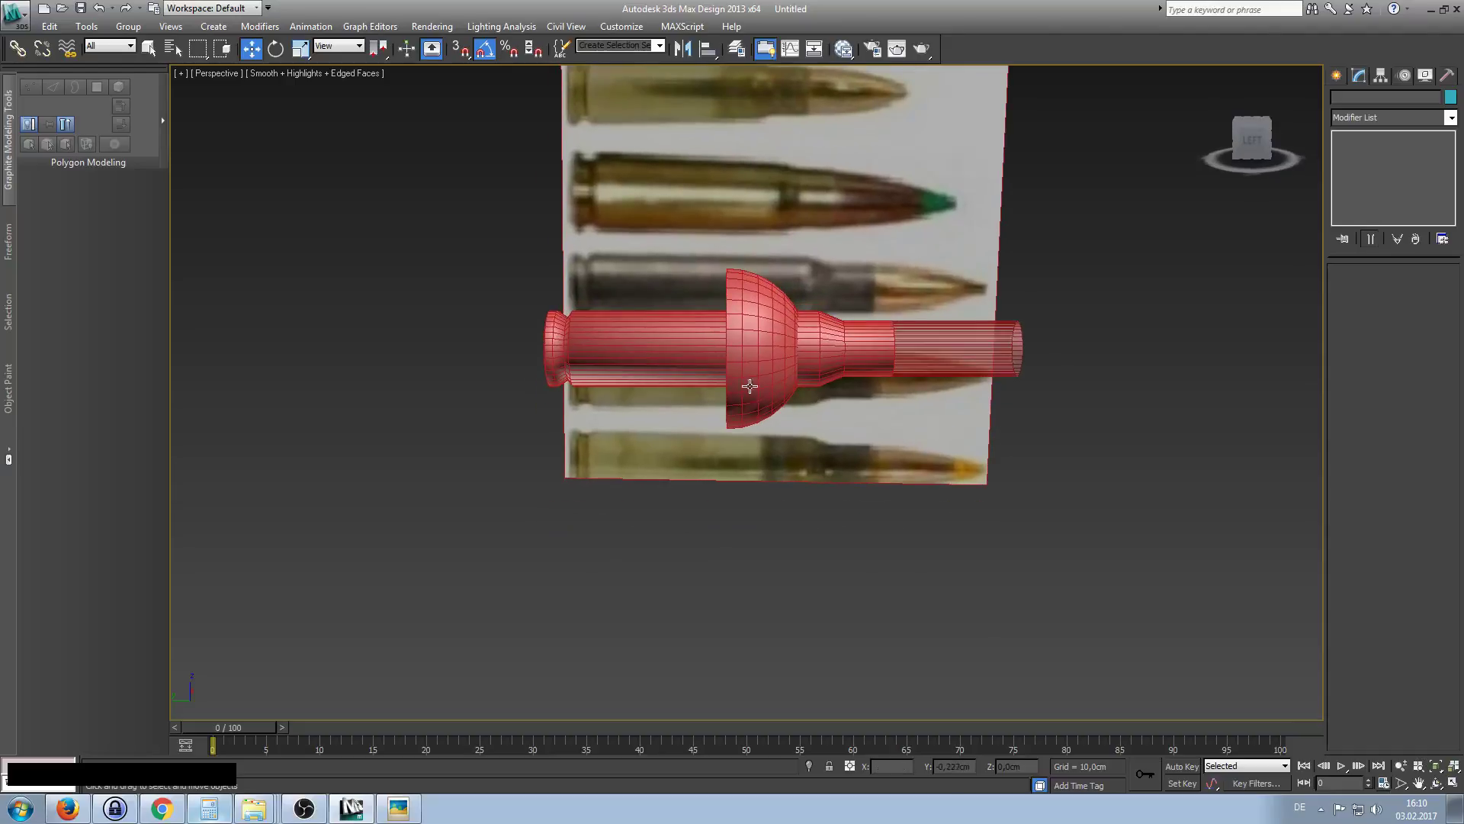
pyautogui.click(679, 347)
pyautogui.click(945, 766)
pyautogui.write('0')
pyautogui.press('Return')
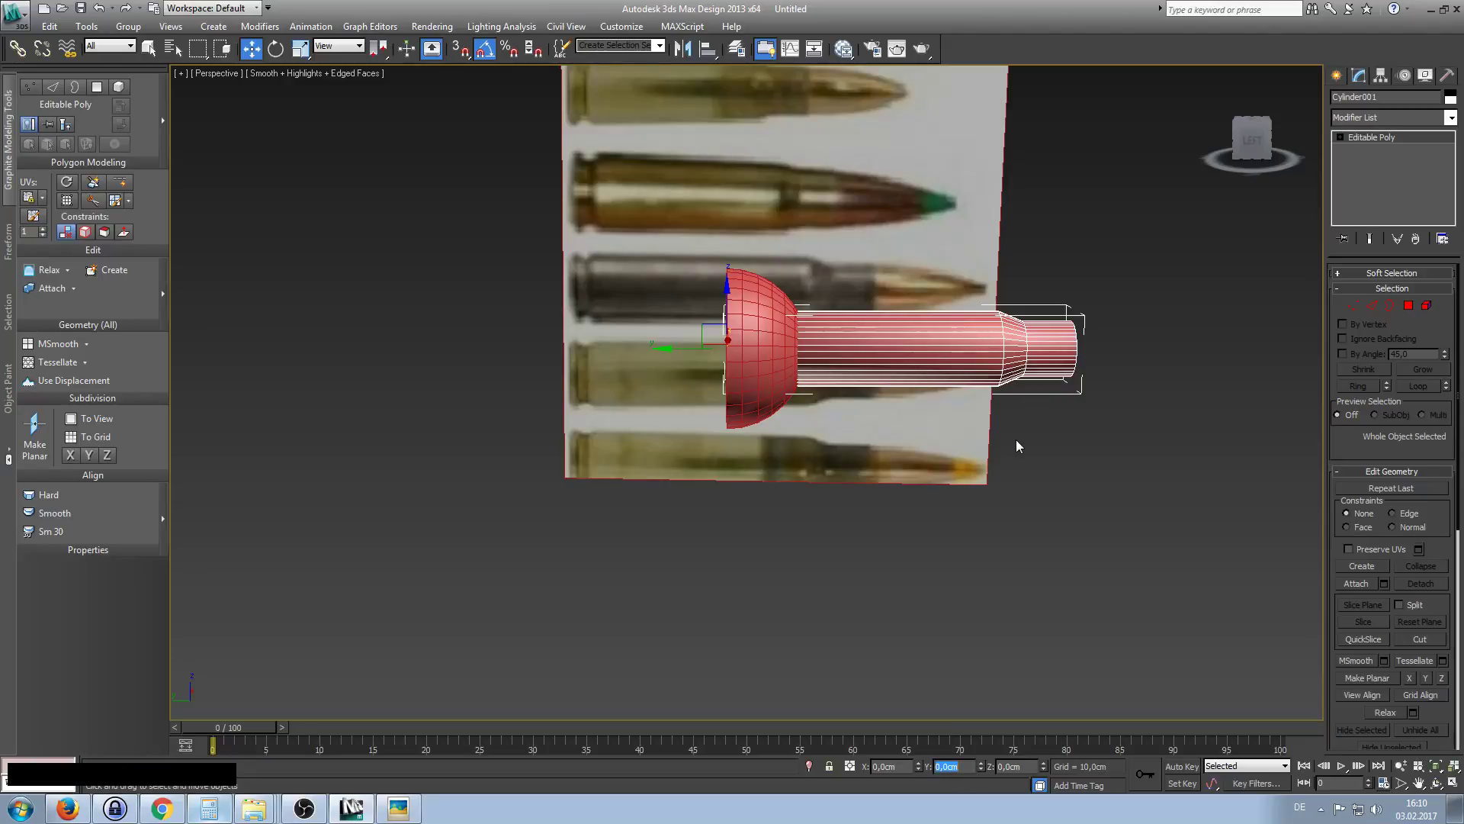
pyautogui.hotkey('ctrl', 'z')
pyautogui.hotkey('ctrl', 'z')
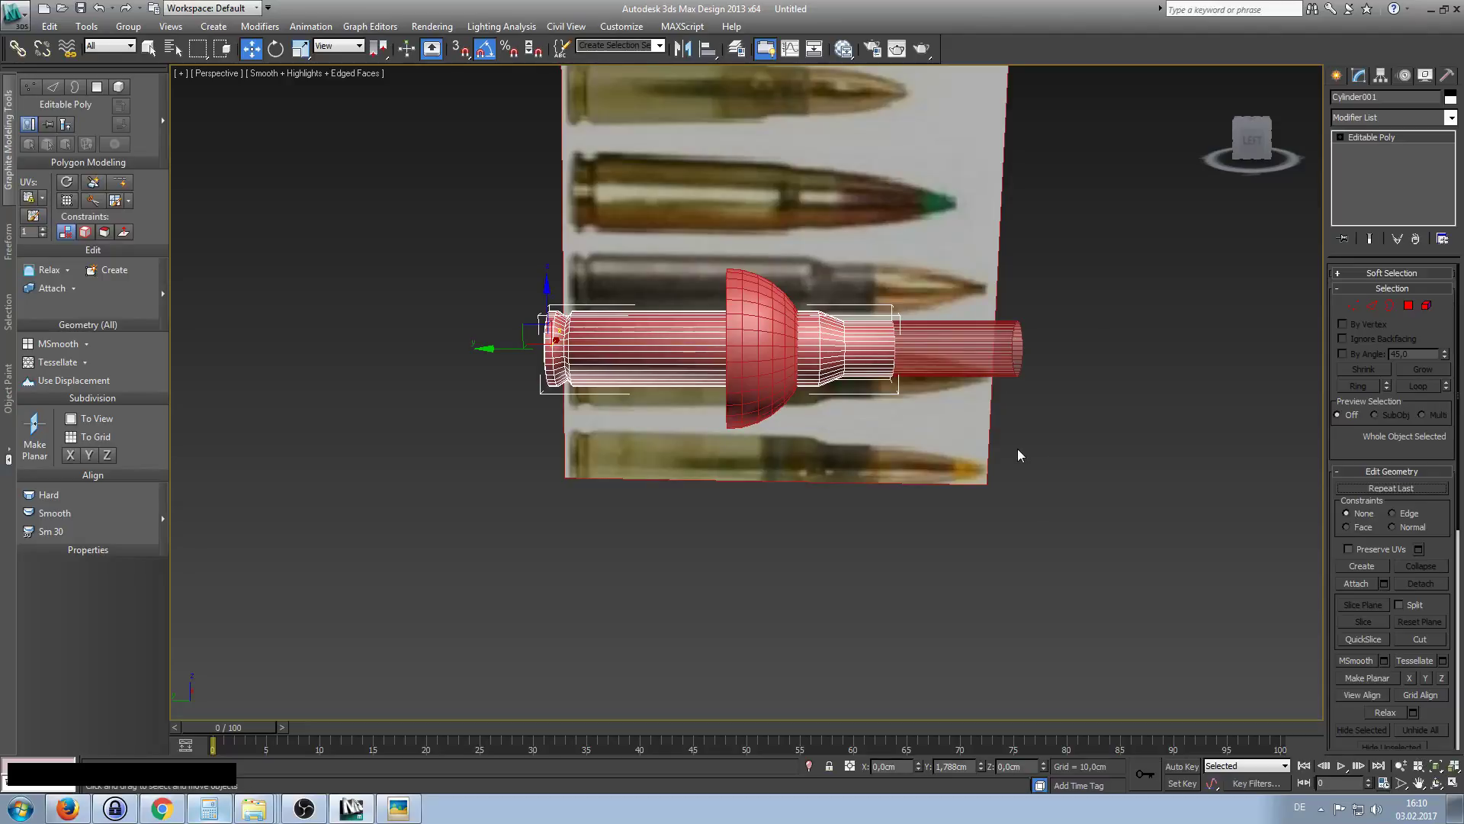
# Set the Y position of the bullet cylinder and of the cartridge case to 0, one after the other.
pyautogui.click(999, 370)
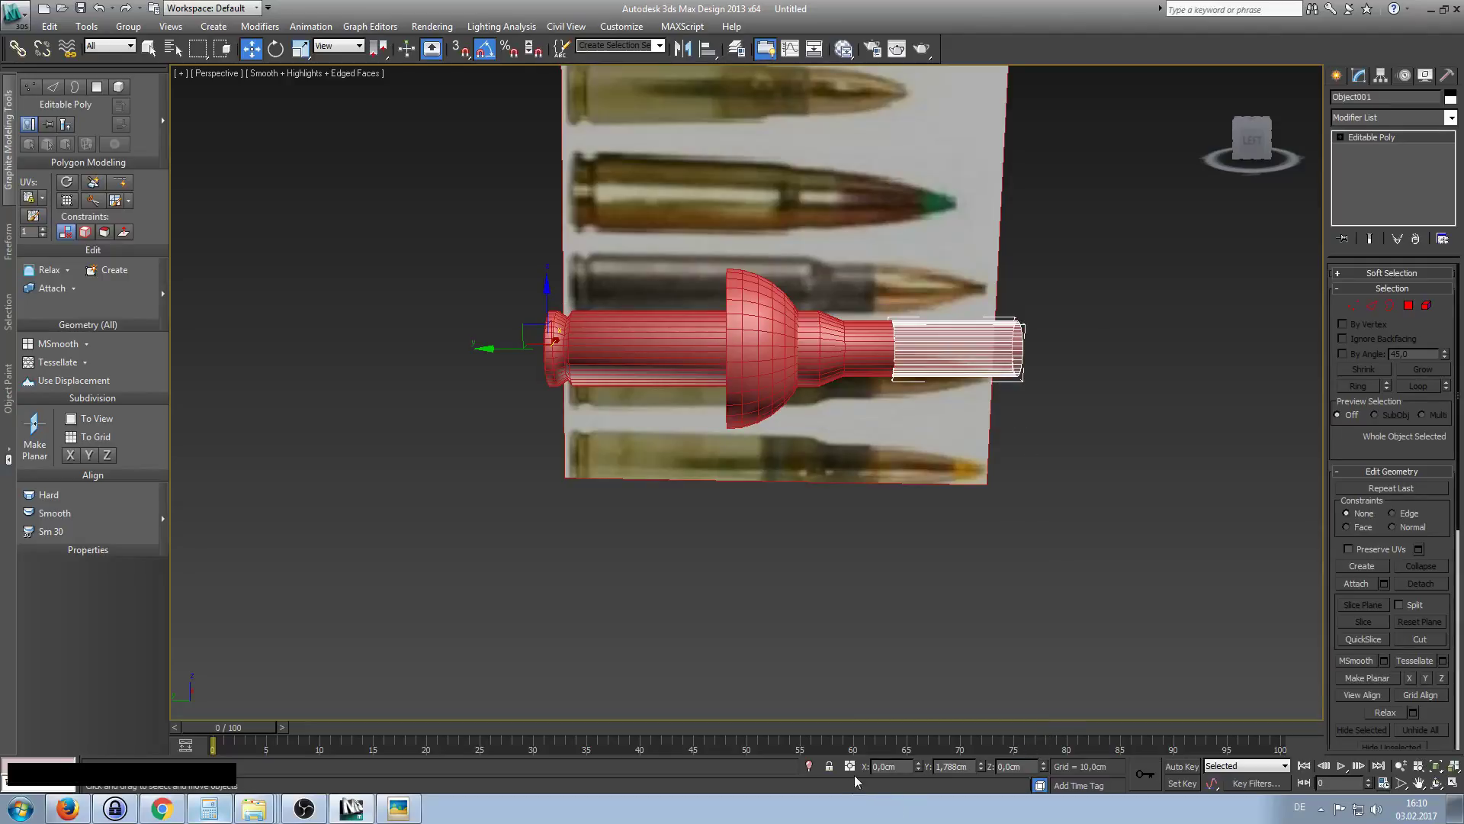
pyautogui.doubleClick(959, 766)
pyautogui.write('0')
pyautogui.press('Return')
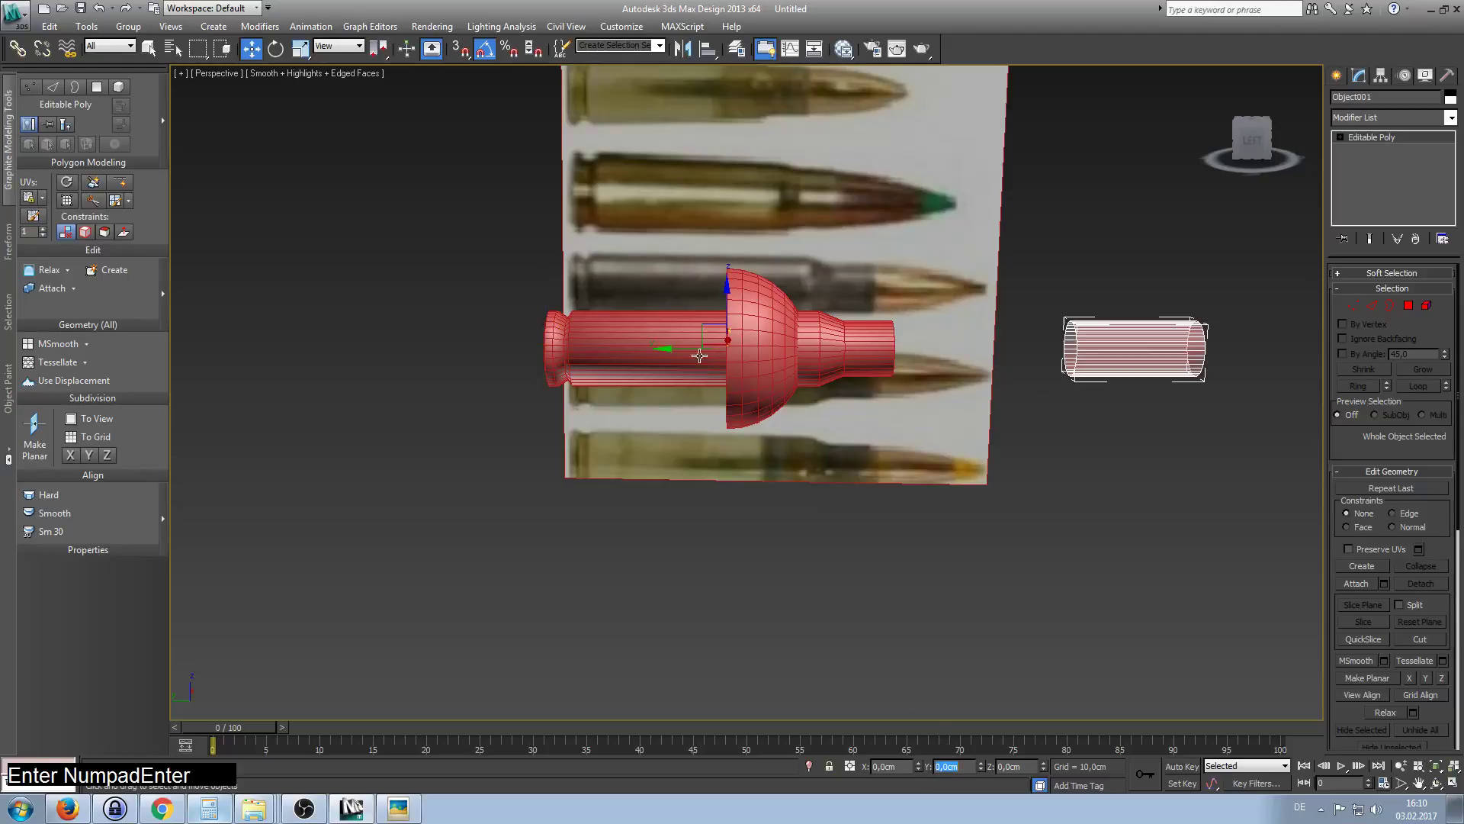
pyautogui.click(694, 353)
pyautogui.doubleClick(953, 766)
pyautogui.write('0')
pyautogui.press('Return')
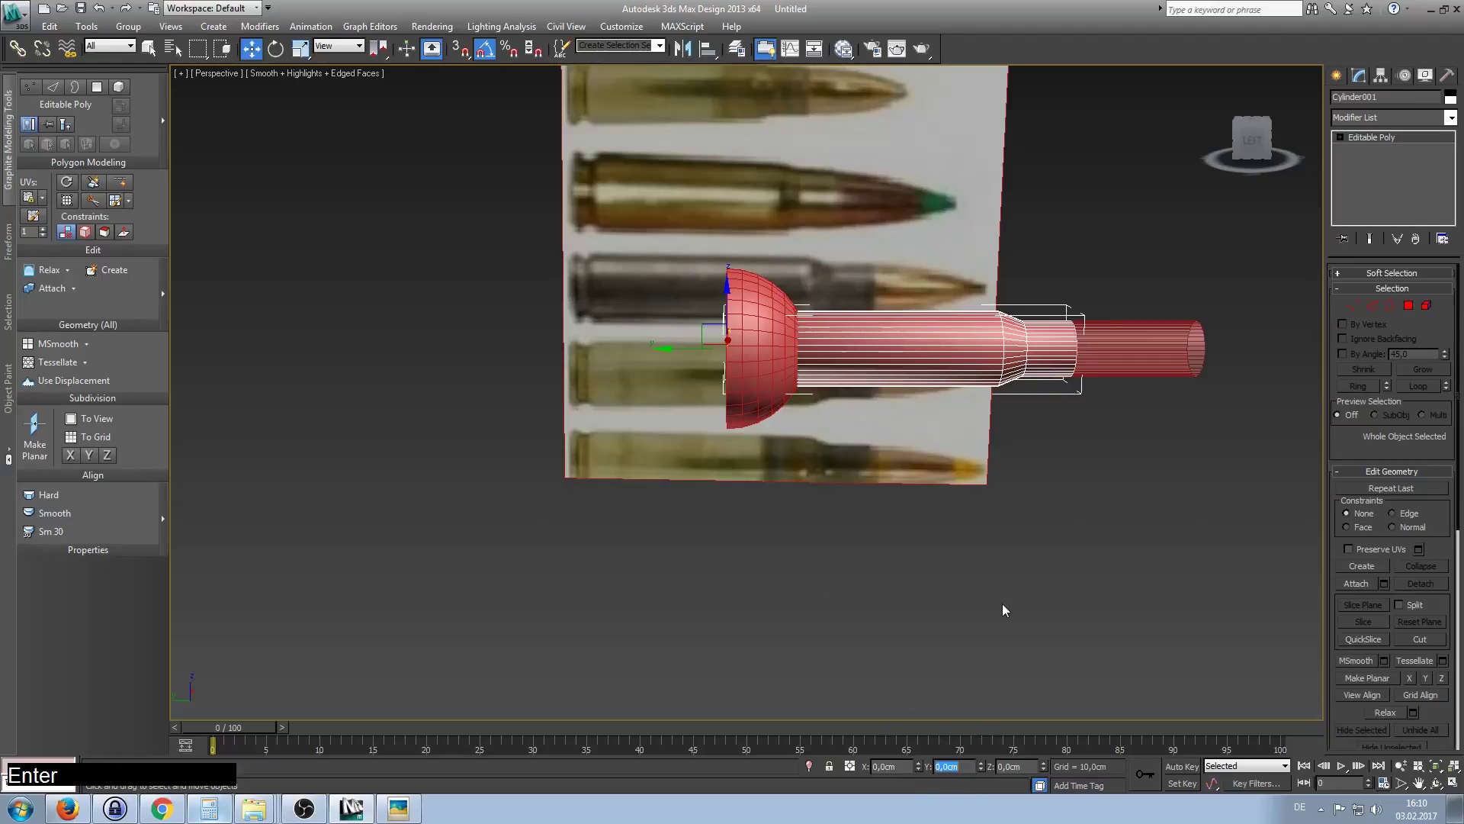
pyautogui.click(995, 606)
# Move the half sphere along Y to about -3.9 cm, over the front end of the bullet cylinder.
pyautogui.click(771, 361)
pyautogui.moveTo(689, 348); pyautogui.dragTo(1088, 379)
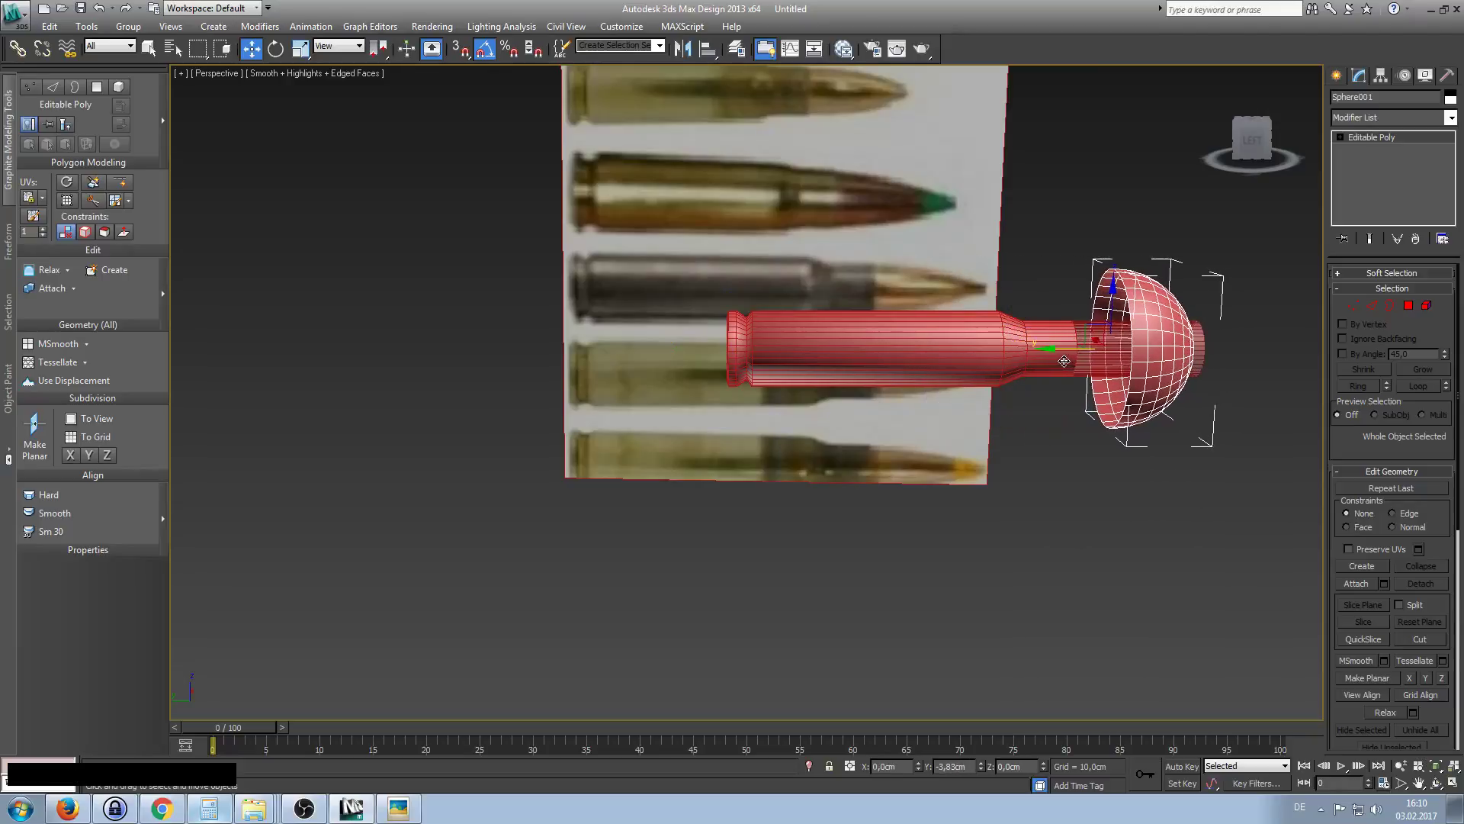
pyautogui.keyDown('alt'); pyautogui.moveTo(1088, 379); pyautogui.dragTo(1080, 414, button='middle'); pyautogui.keyUp('alt')
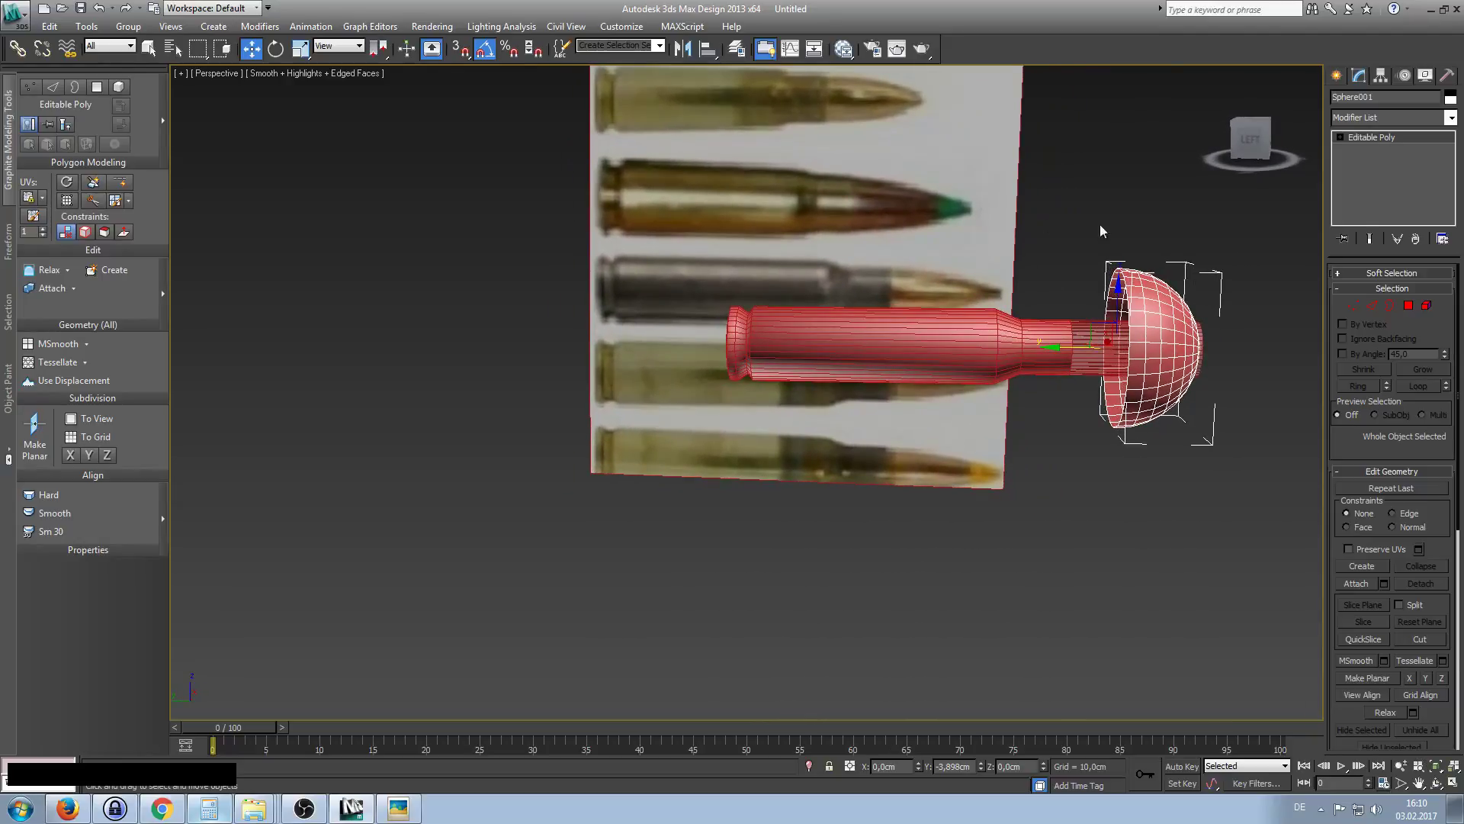
# In the Left view, move the reference plane so the grey cartridge photo lies behind the model, and return to Perspective.
pyautogui.click(914, 202)
pyautogui.press('l')
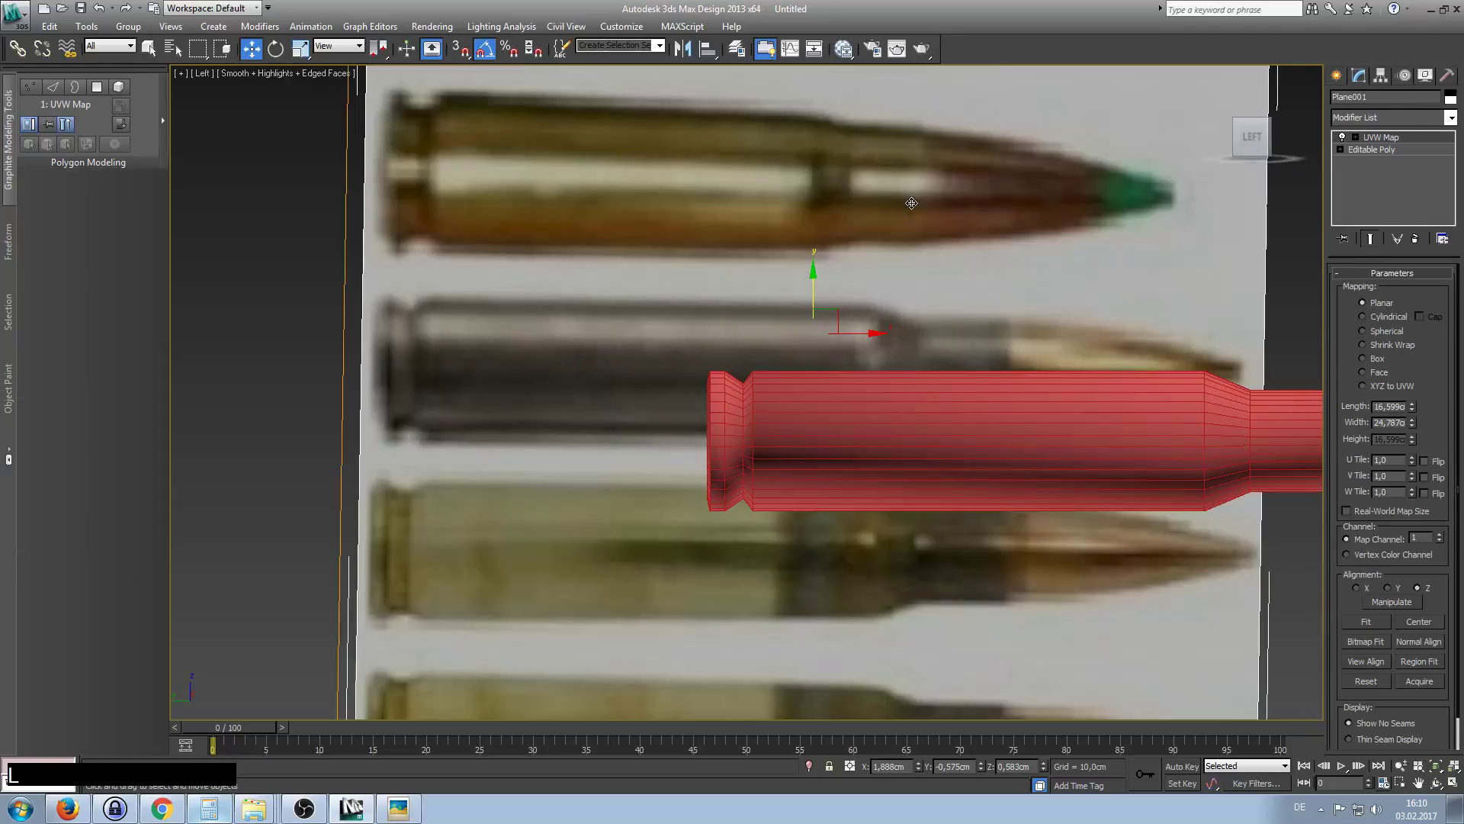
pyautogui.moveTo(843, 323); pyautogui.dragTo(1119, 371)
pyautogui.moveTo(1164, 389); pyautogui.dragTo(1173, 390)
pyautogui.moveTo(1172, 391); pyautogui.dragTo(734, 345, button='middle')
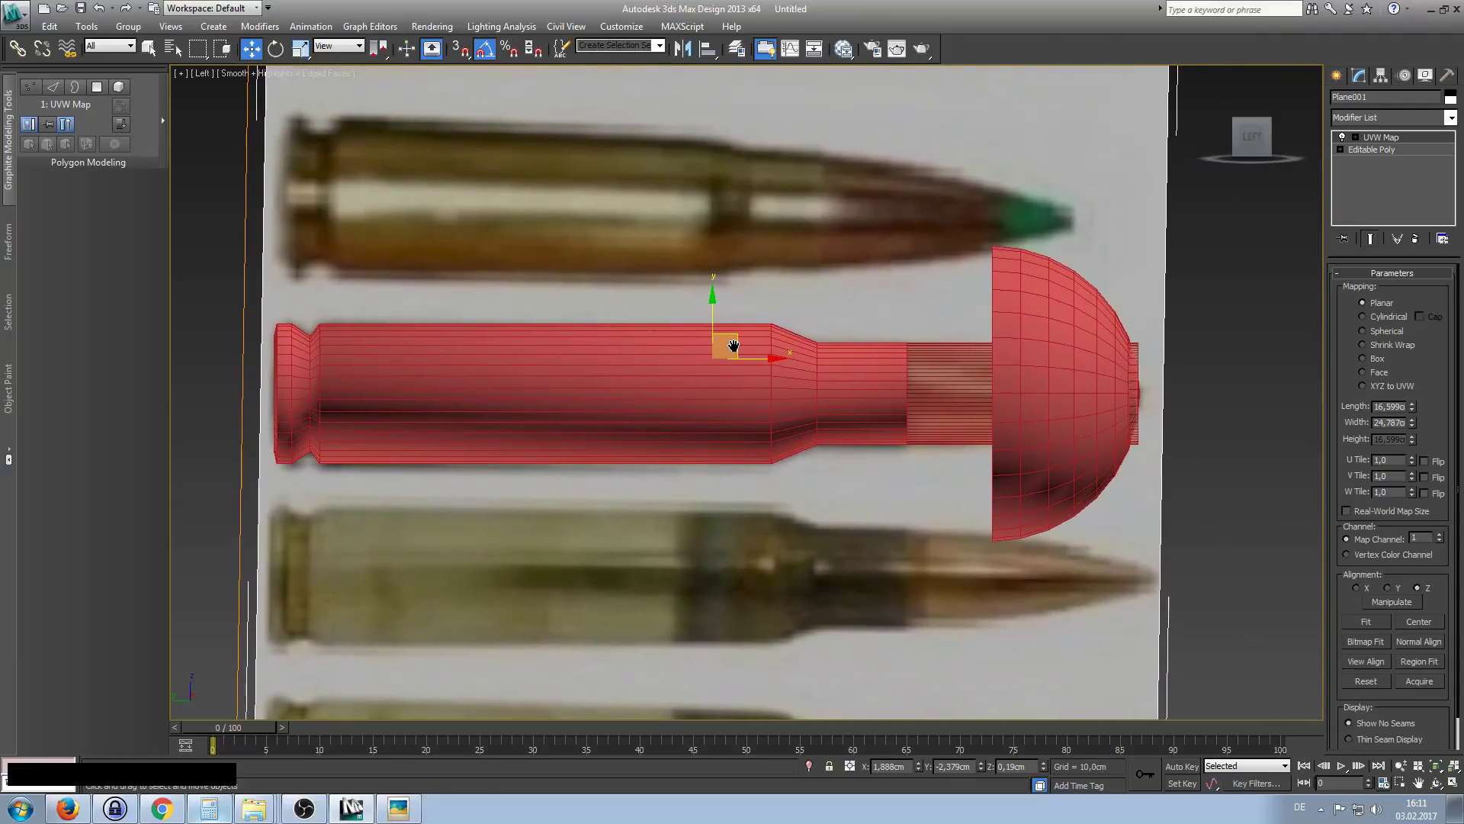
pyautogui.click(1218, 322)
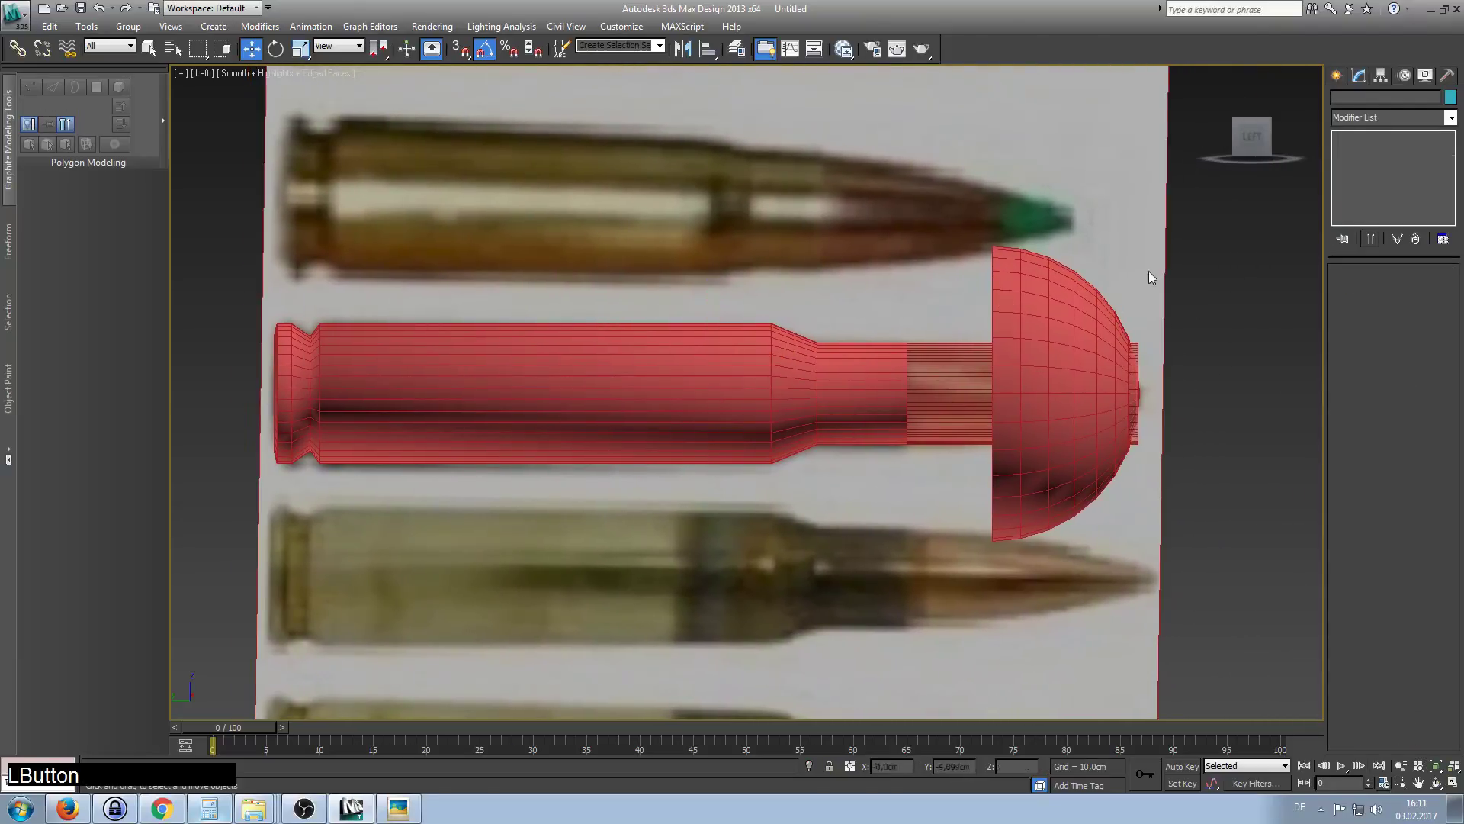
pyautogui.press('p')
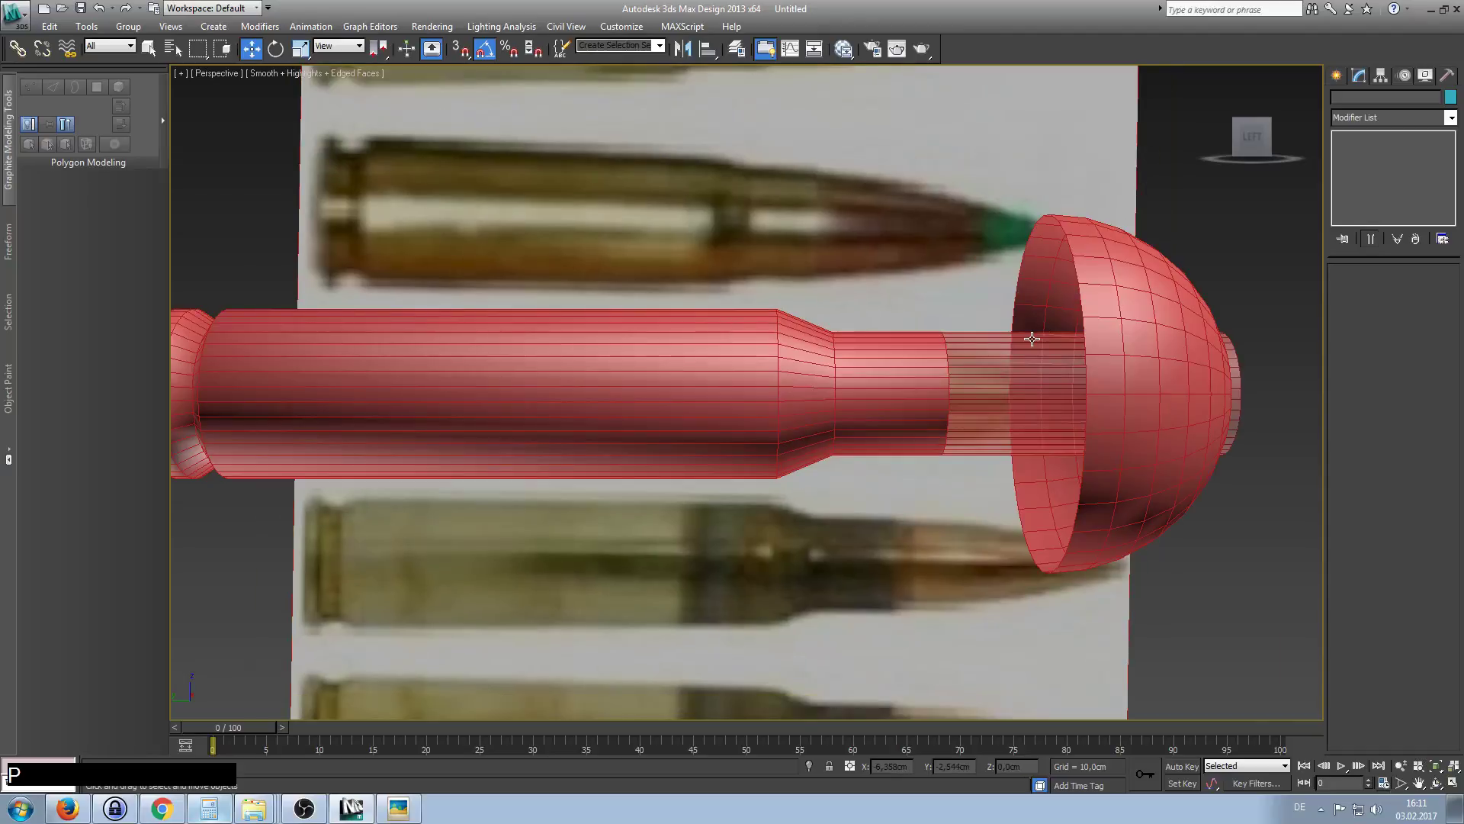
# Select the cartridge case, attach the half sphere to it in polygon level and end the Attach command.
pyautogui.click(1106, 339)
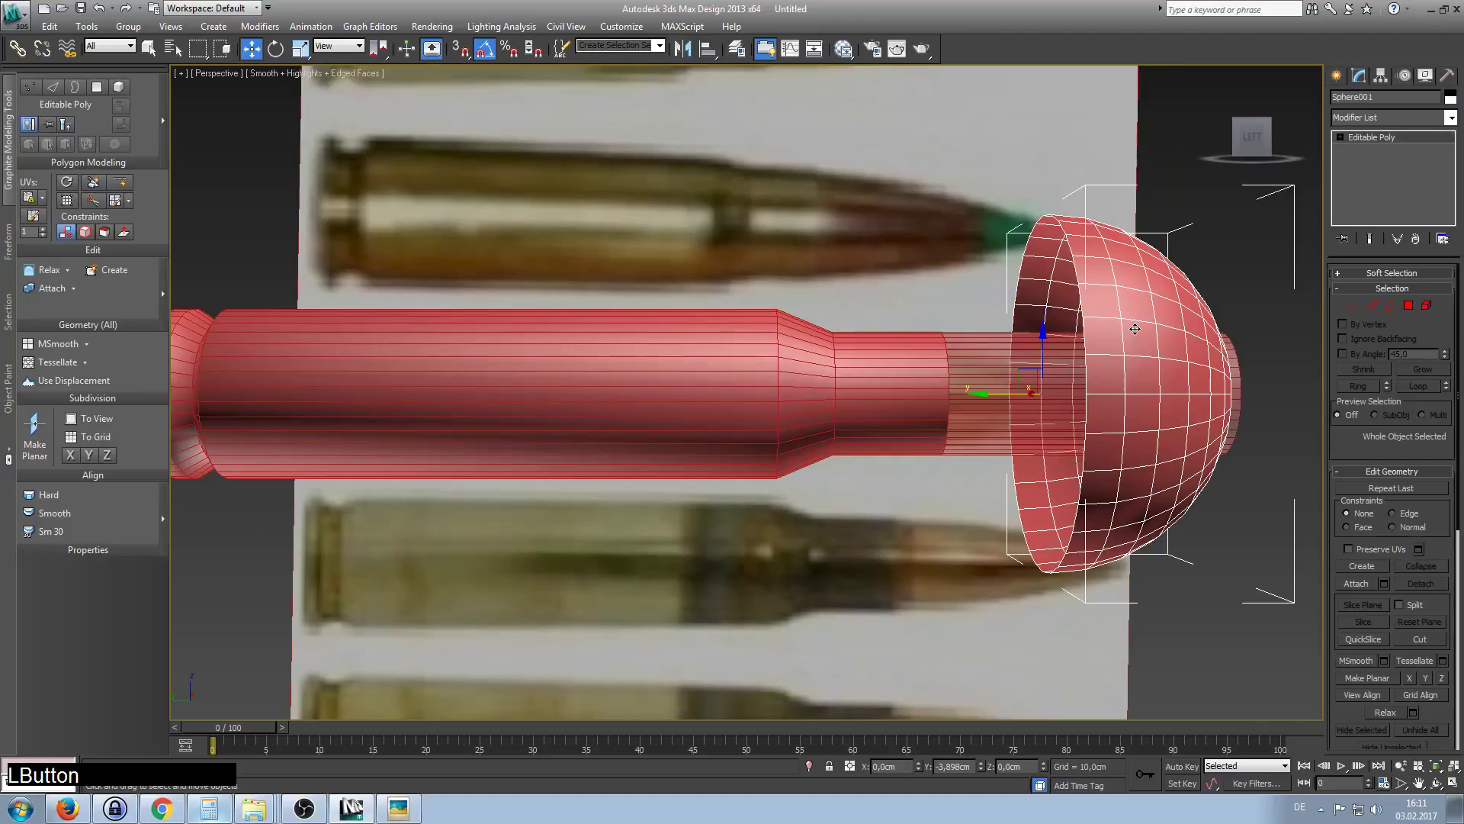
pyautogui.keyDown('alt'); pyautogui.moveTo(1182, 364); pyautogui.dragTo(1367, 338, button='middle'); pyautogui.keyUp('alt')
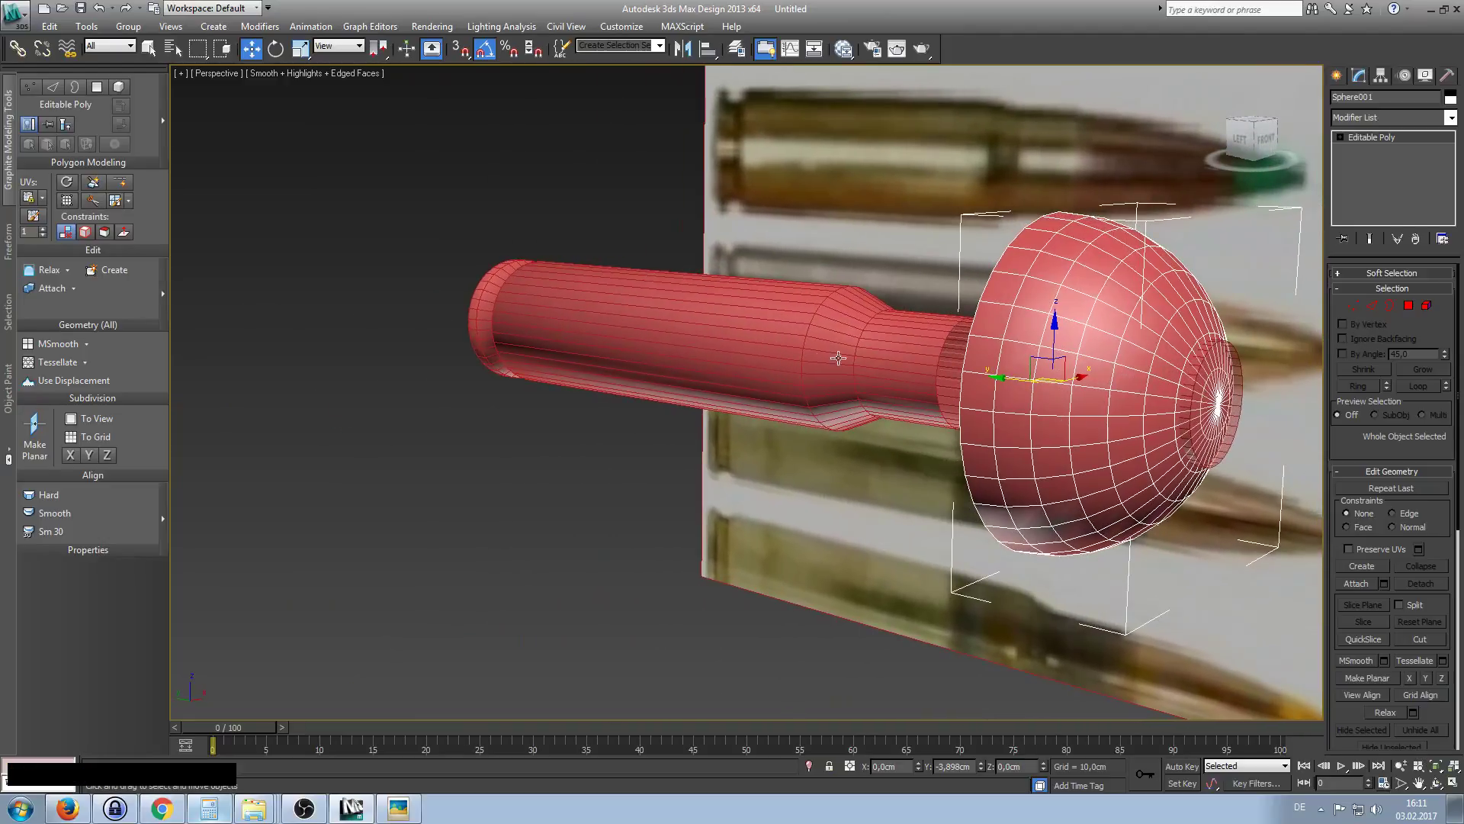
pyautogui.click(954, 356)
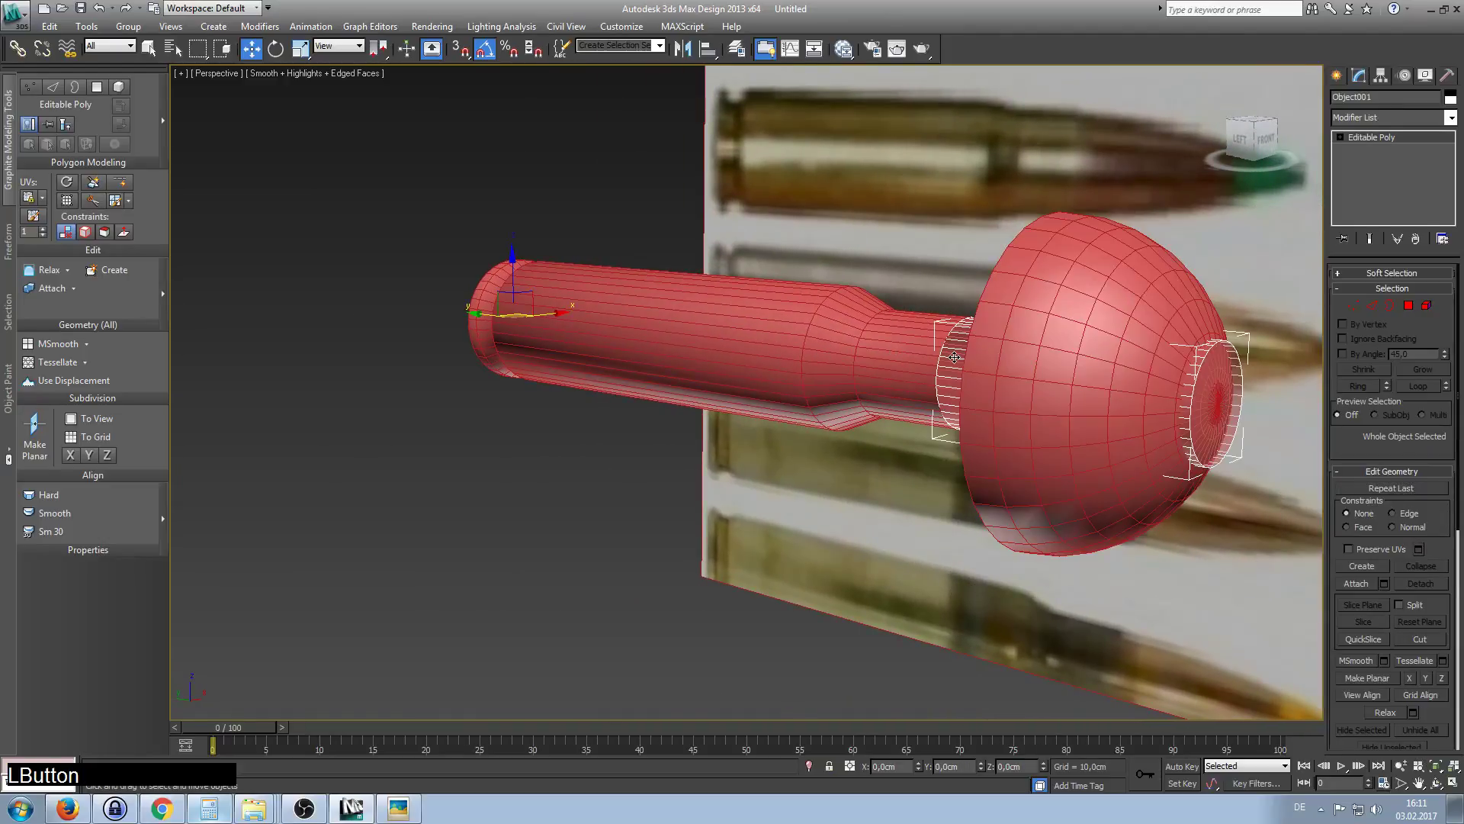
pyautogui.click(888, 356)
pyautogui.keyDown('alt'); pyautogui.moveTo(778, 350); pyautogui.dragTo(853, 355, button='middle'); pyautogui.keyUp('alt')
pyautogui.click(868, 340)
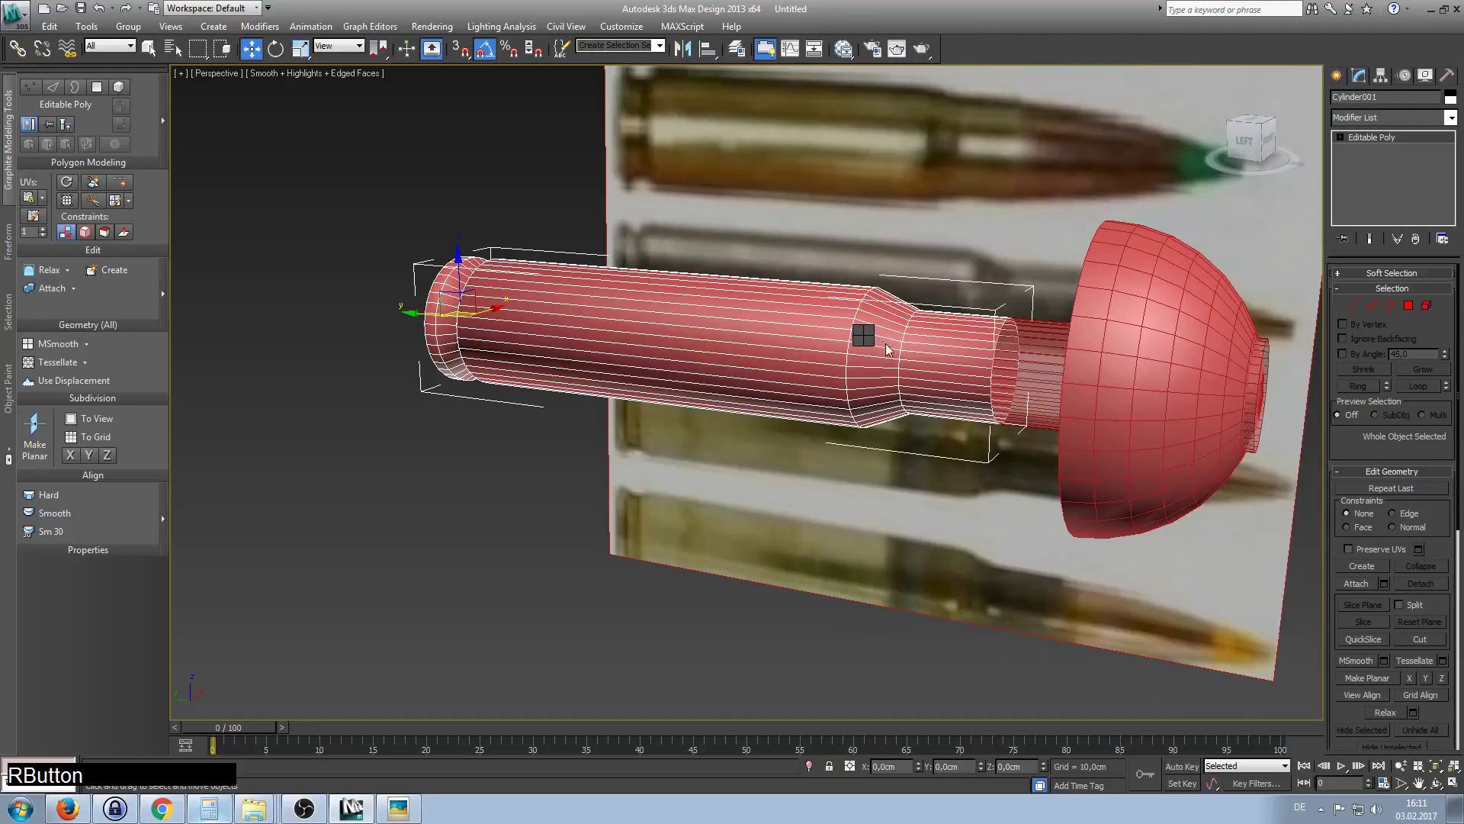
pyautogui.click(1408, 306)
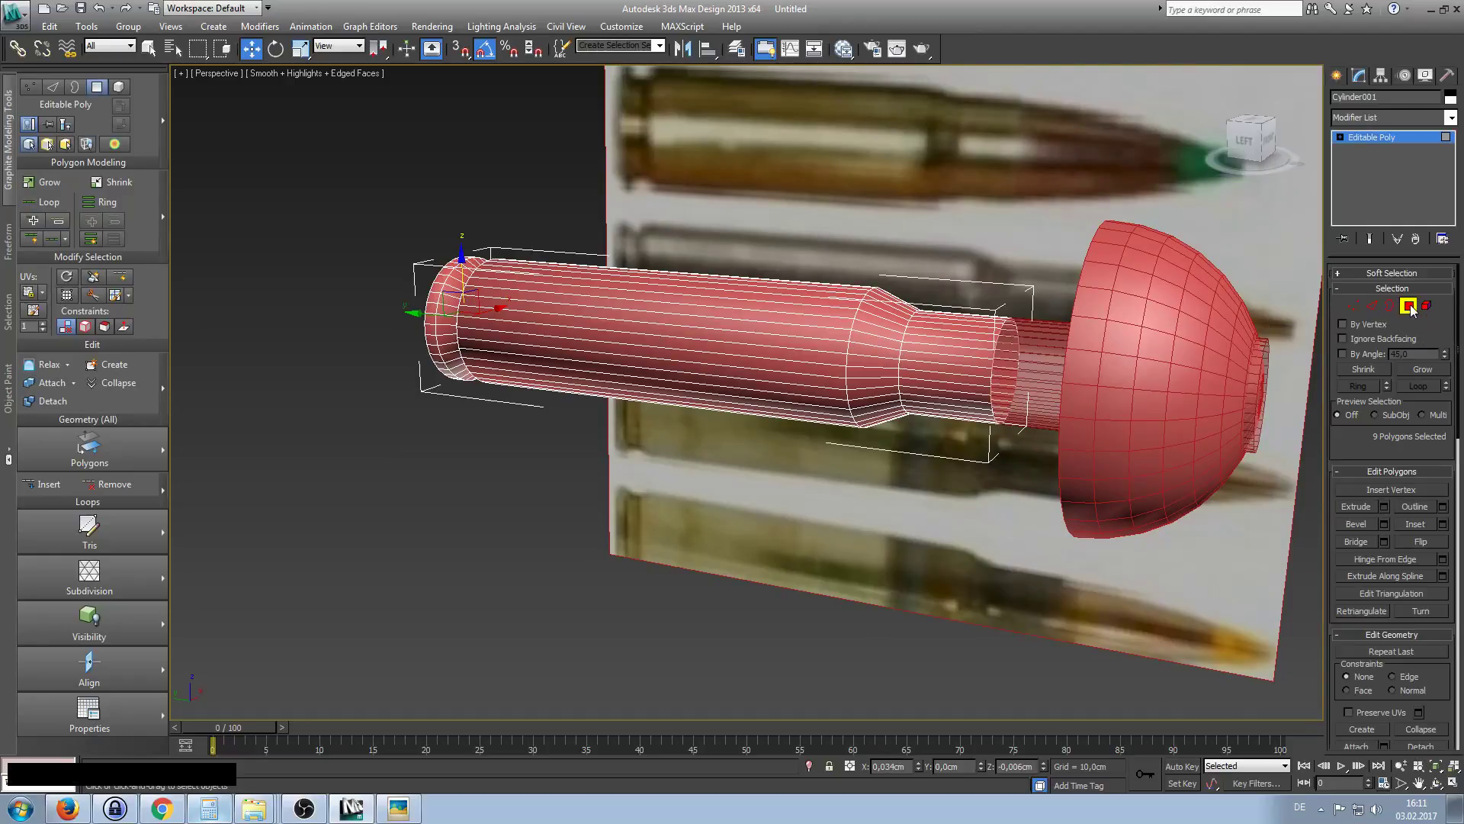
pyautogui.scroll(-5, 1426, 339)
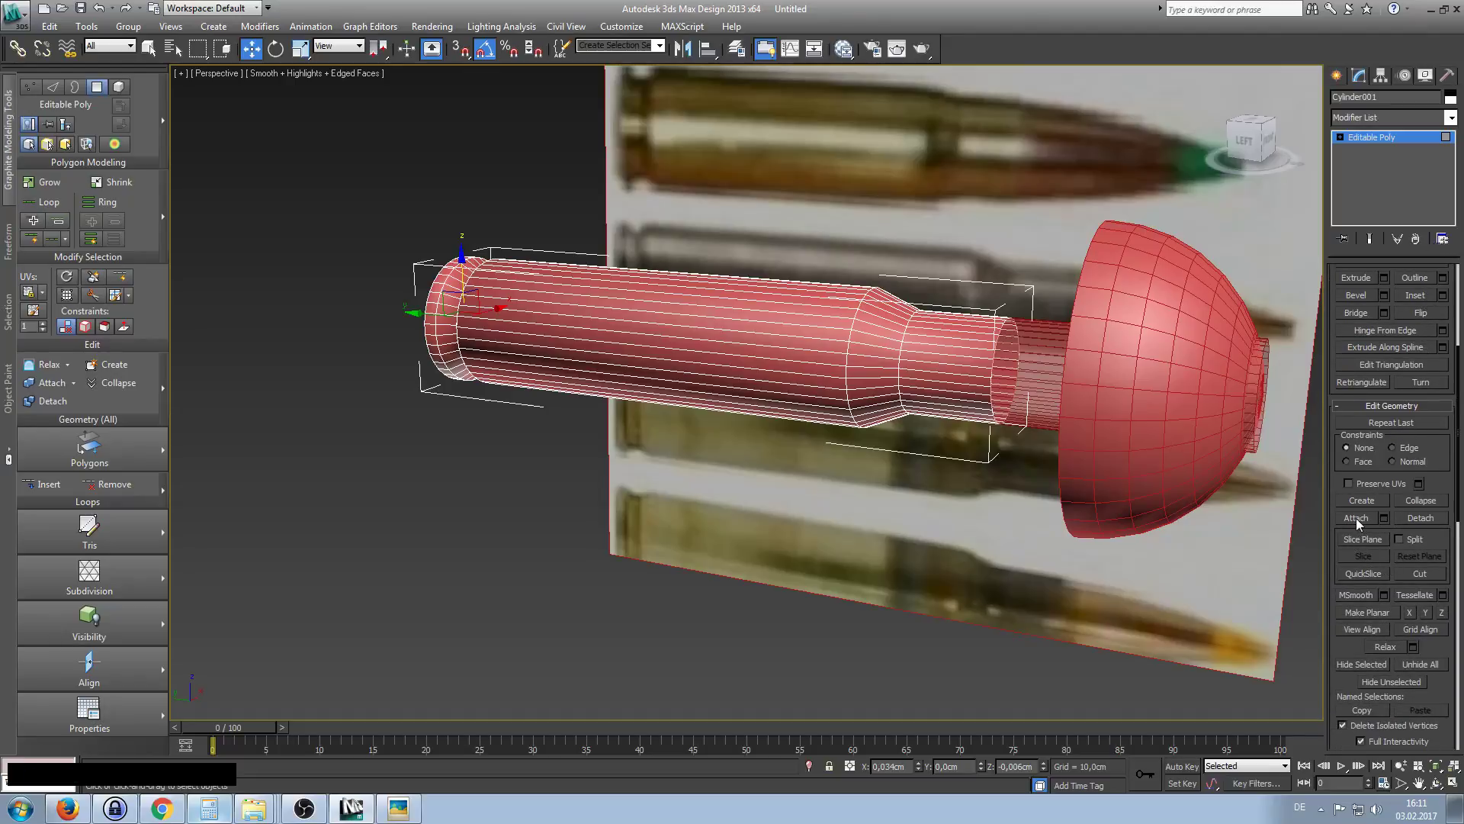
pyautogui.click(1355, 518)
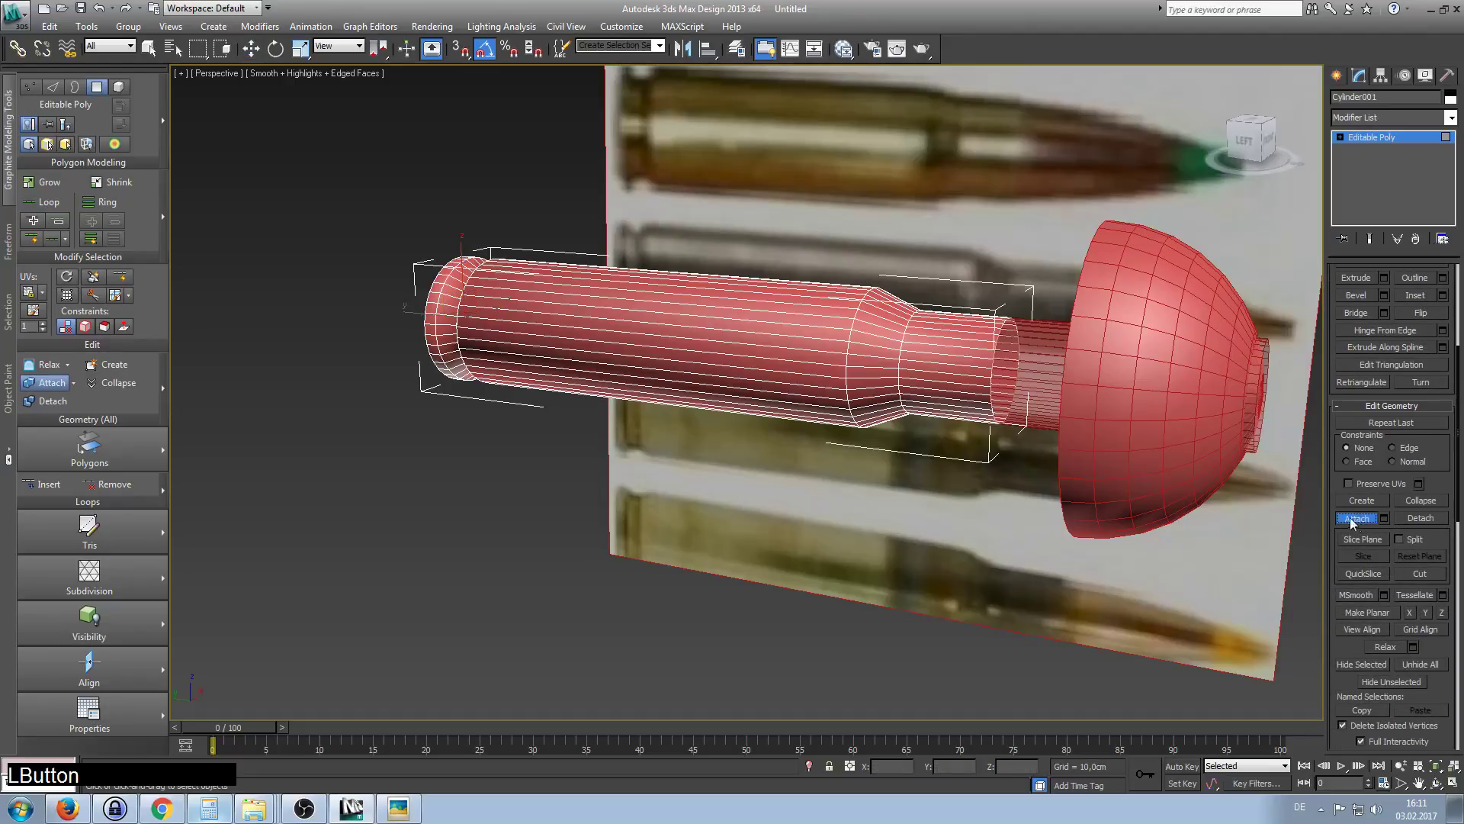
pyautogui.click(1161, 309)
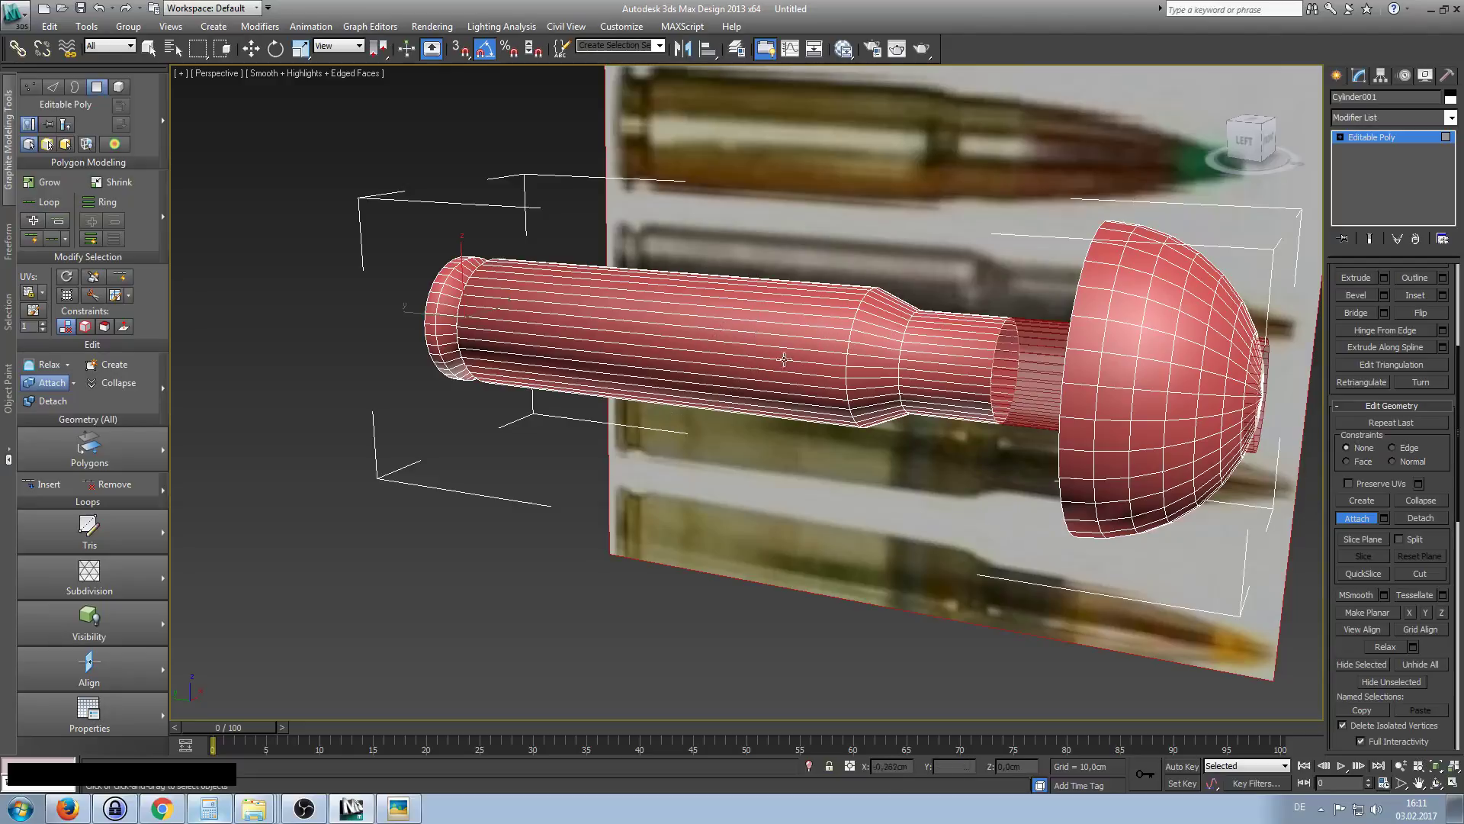
pyautogui.keyDown('ctrl'); pyautogui.keyDown('alt'); pyautogui.moveTo(1060, 343); pyautogui.dragTo(1100, 363, button='middle'); pyautogui.keyUp('alt'); pyautogui.keyUp('ctrl')
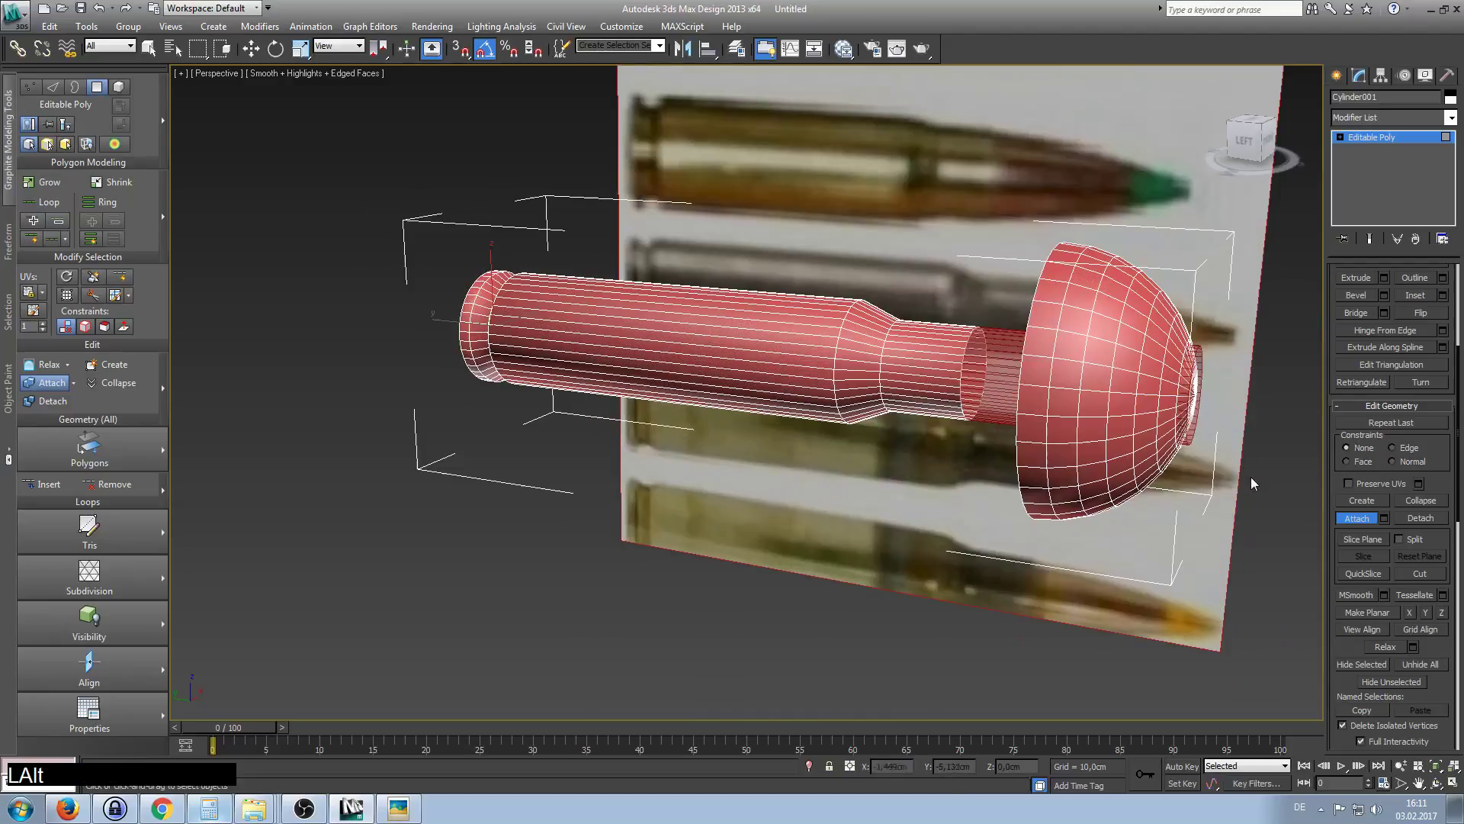
pyautogui.rightClick(1289, 479)
pyautogui.click(1187, 424)
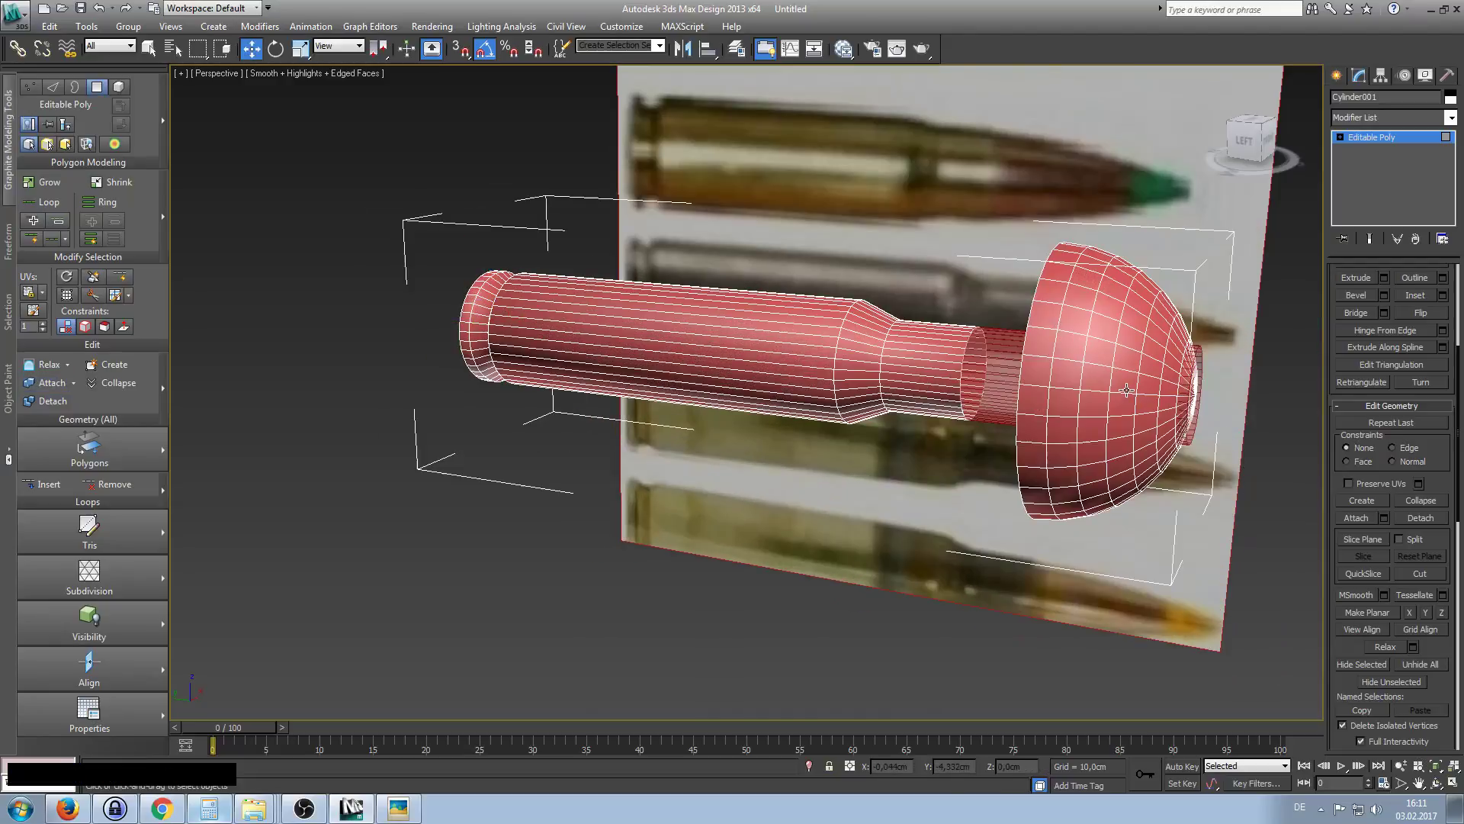
# Select all the half sphere's vertices and scale them down uniformly to about the bullet cylinder's diameter.
pyautogui.keyDown('alt'); pyautogui.moveTo(747, 297); pyautogui.dragTo(1067, 305, button='middle'); pyautogui.keyUp('alt')
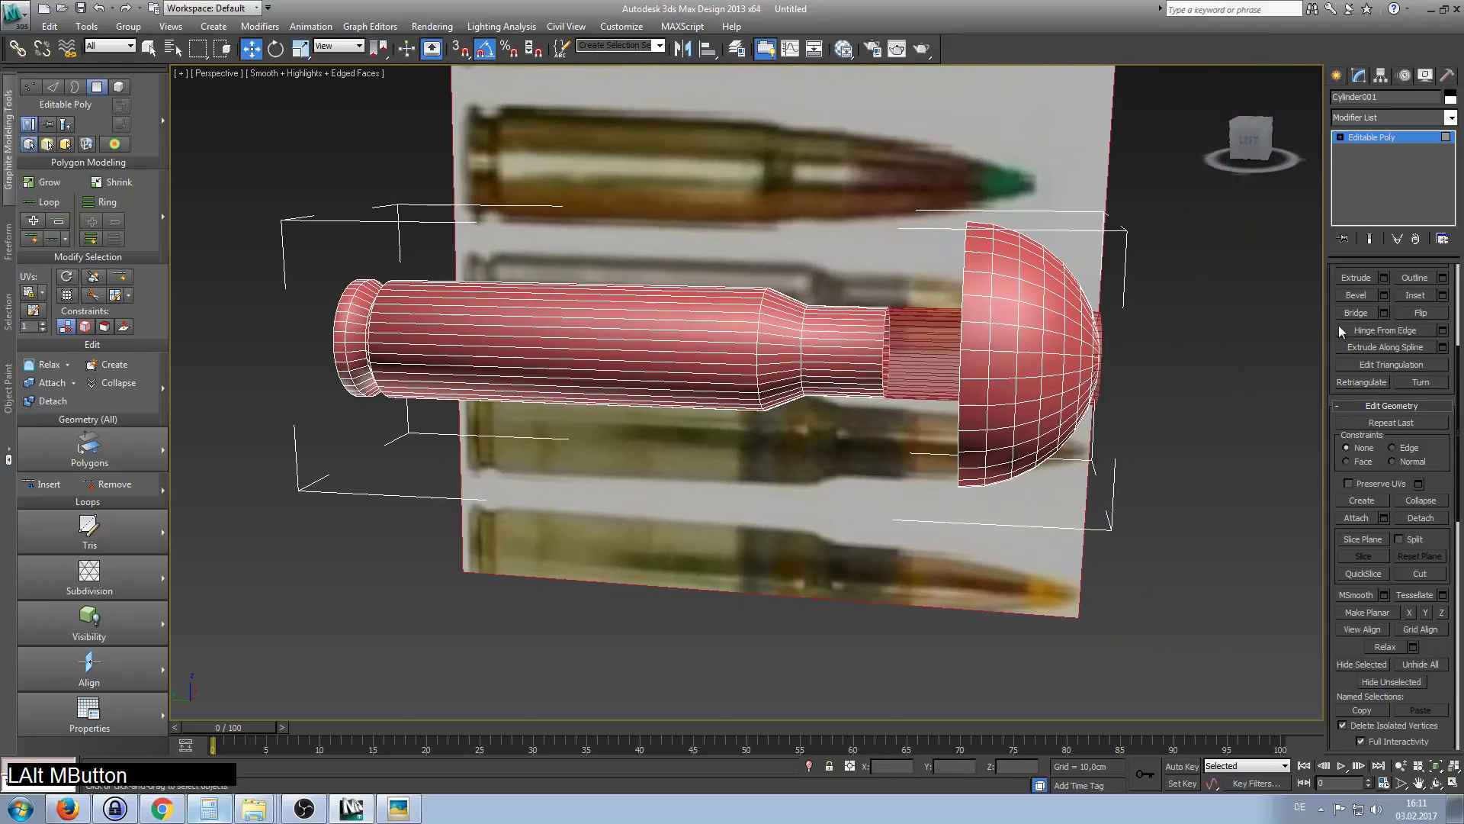
pyautogui.moveTo(1334, 329); pyautogui.dragTo(1341, 535)
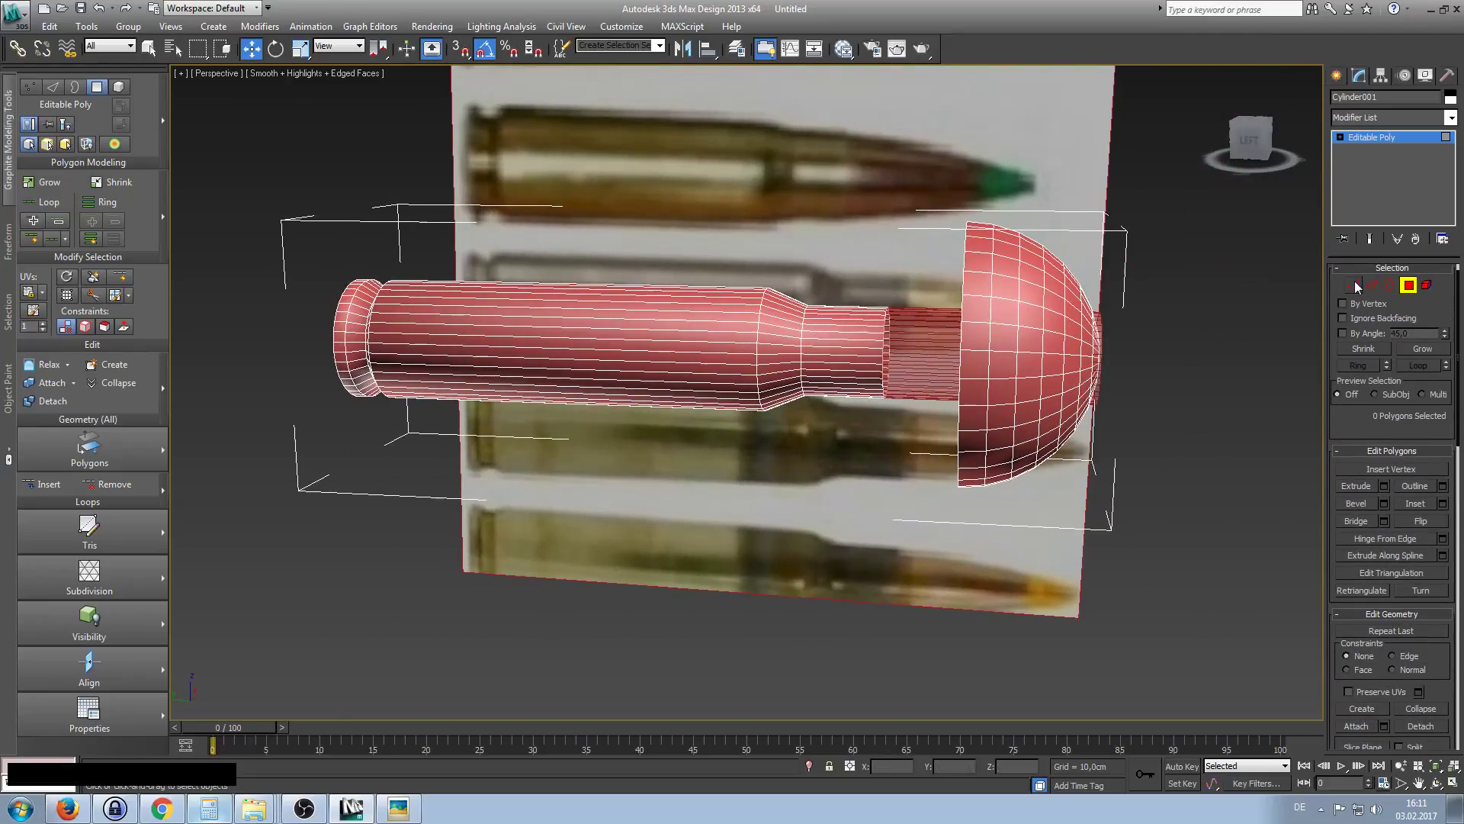
pyautogui.click(1355, 283)
pyautogui.moveTo(932, 188); pyautogui.dragTo(1178, 566)
pyautogui.rightClick(1174, 423)
pyautogui.press('r')
pyautogui.keyDown('alt'); pyautogui.moveTo(1132, 414); pyautogui.dragTo(1212, 427, button='middle'); pyautogui.keyUp('alt')
pyautogui.moveTo(1062, 342); pyautogui.dragTo(976, 379)
pyautogui.keyDown('alt'); pyautogui.moveTo(976, 379); pyautogui.dragTo(1119, 383, button='middle'); pyautogui.keyUp('alt')
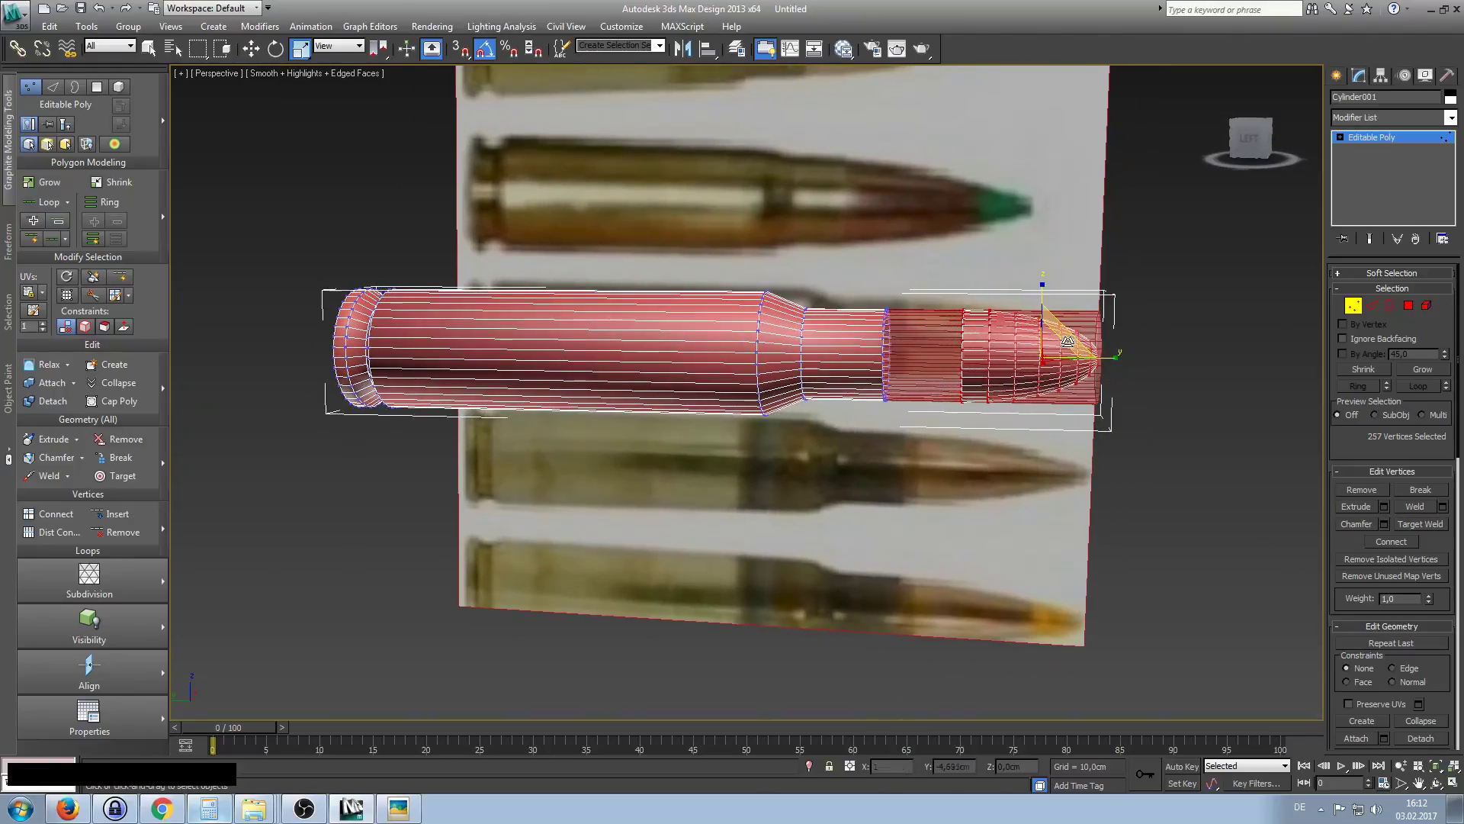
# Stretch the half sphere's vertices along Y to about 163% and move them back to the case mouth.
pyautogui.moveTo(1119, 358); pyautogui.dragTo(1156, 358)
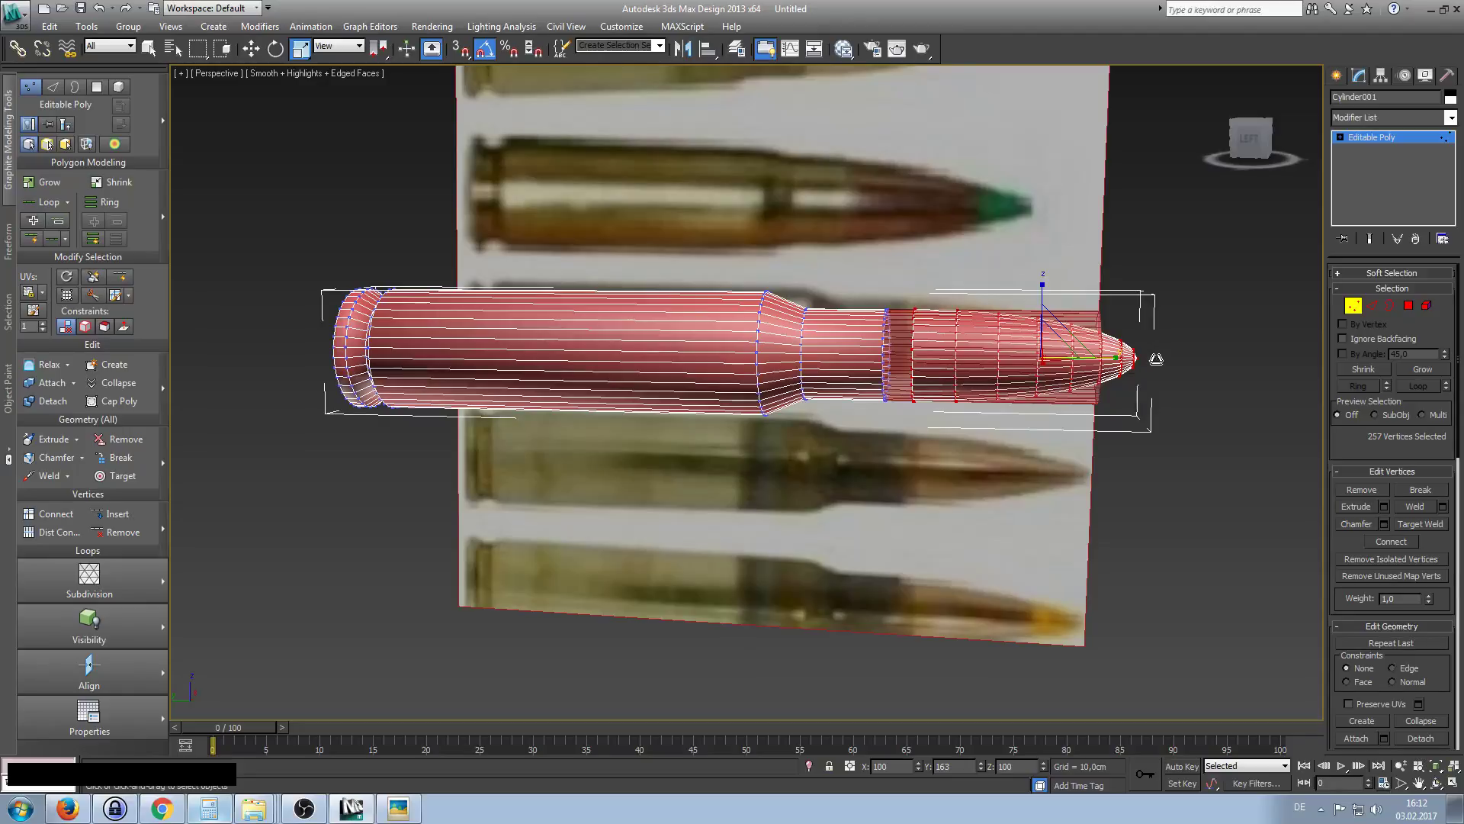
pyautogui.moveTo(1156, 359); pyautogui.dragTo(1153, 359)
pyautogui.rightClick(1153, 359)
pyautogui.click(1166, 371)
pyautogui.moveTo(980, 357); pyautogui.dragTo(946, 368)
# Delete the half sphere's selected vertices from the cartridge case mesh.
pyautogui.keyDown('alt'); pyautogui.moveTo(1067, 411); pyautogui.dragTo(793, 347, button='middle'); pyautogui.keyUp('alt')
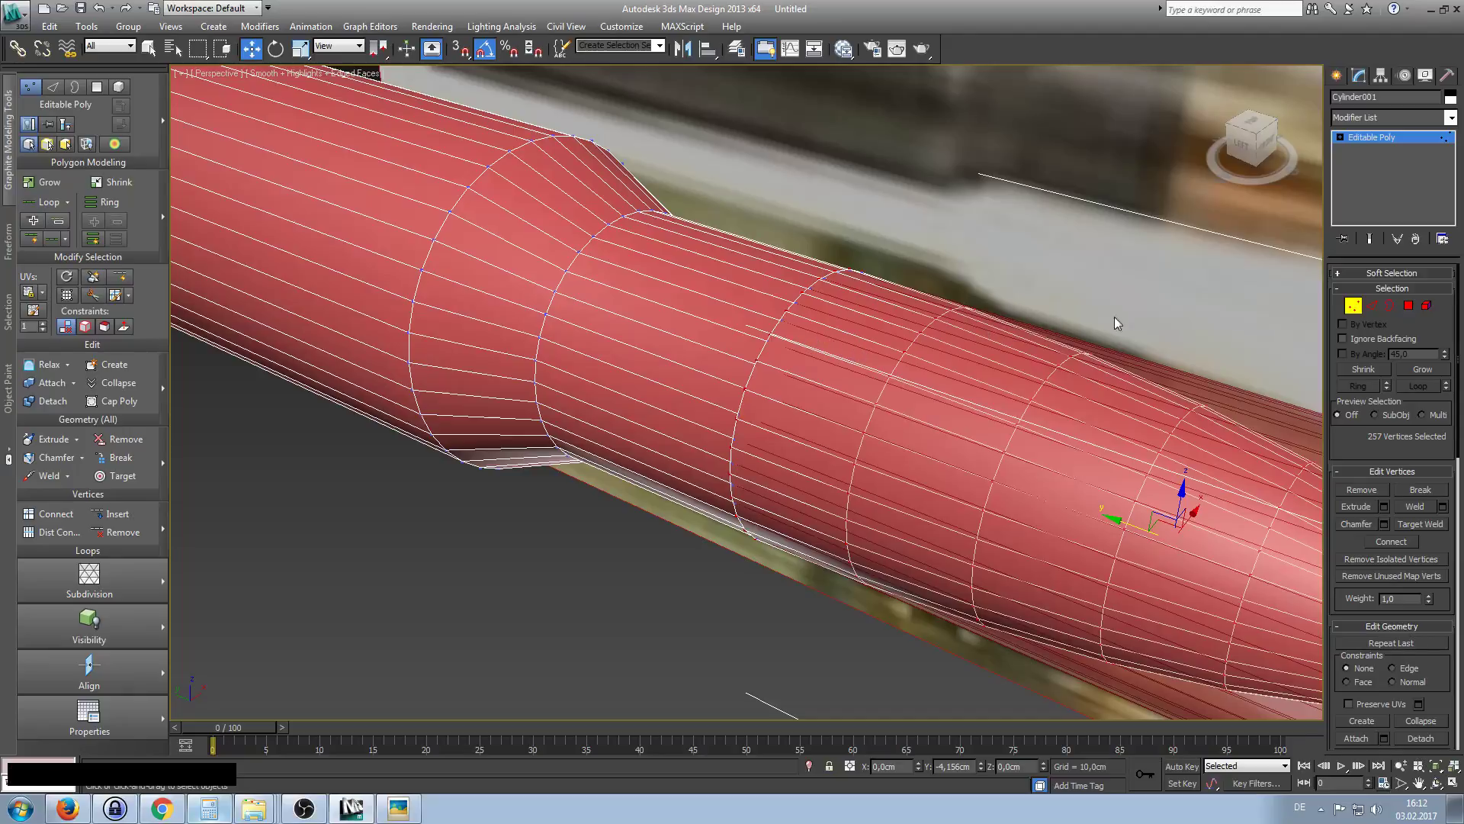
pyautogui.keyDown('ctrl'); pyautogui.keyDown('alt'); pyautogui.moveTo(971, 399); pyautogui.dragTo(912, 378, button='middle'); pyautogui.keyUp('alt'); pyautogui.keyUp('ctrl')
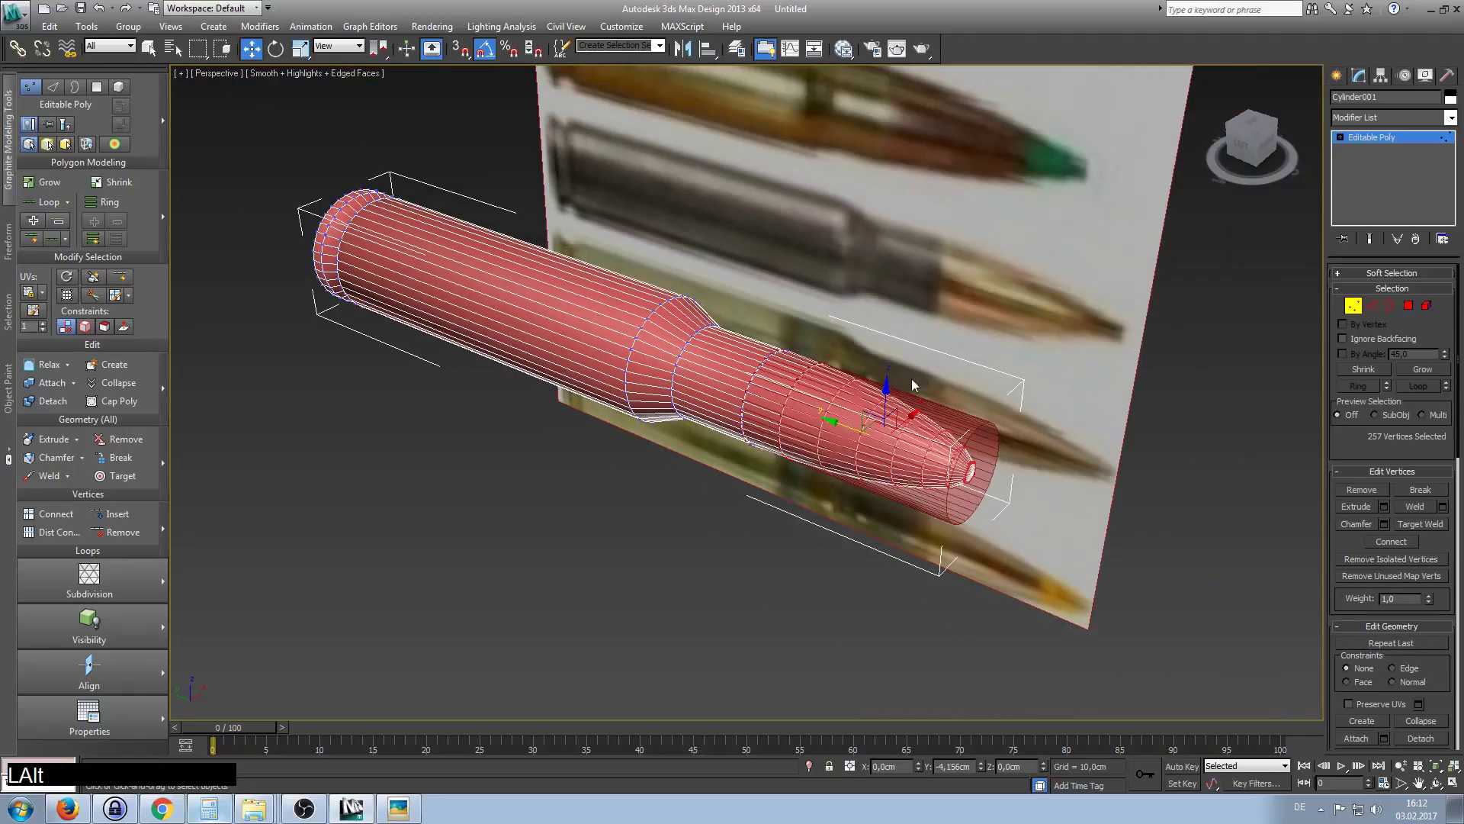
pyautogui.click(946, 432)
pyautogui.press('Delete')
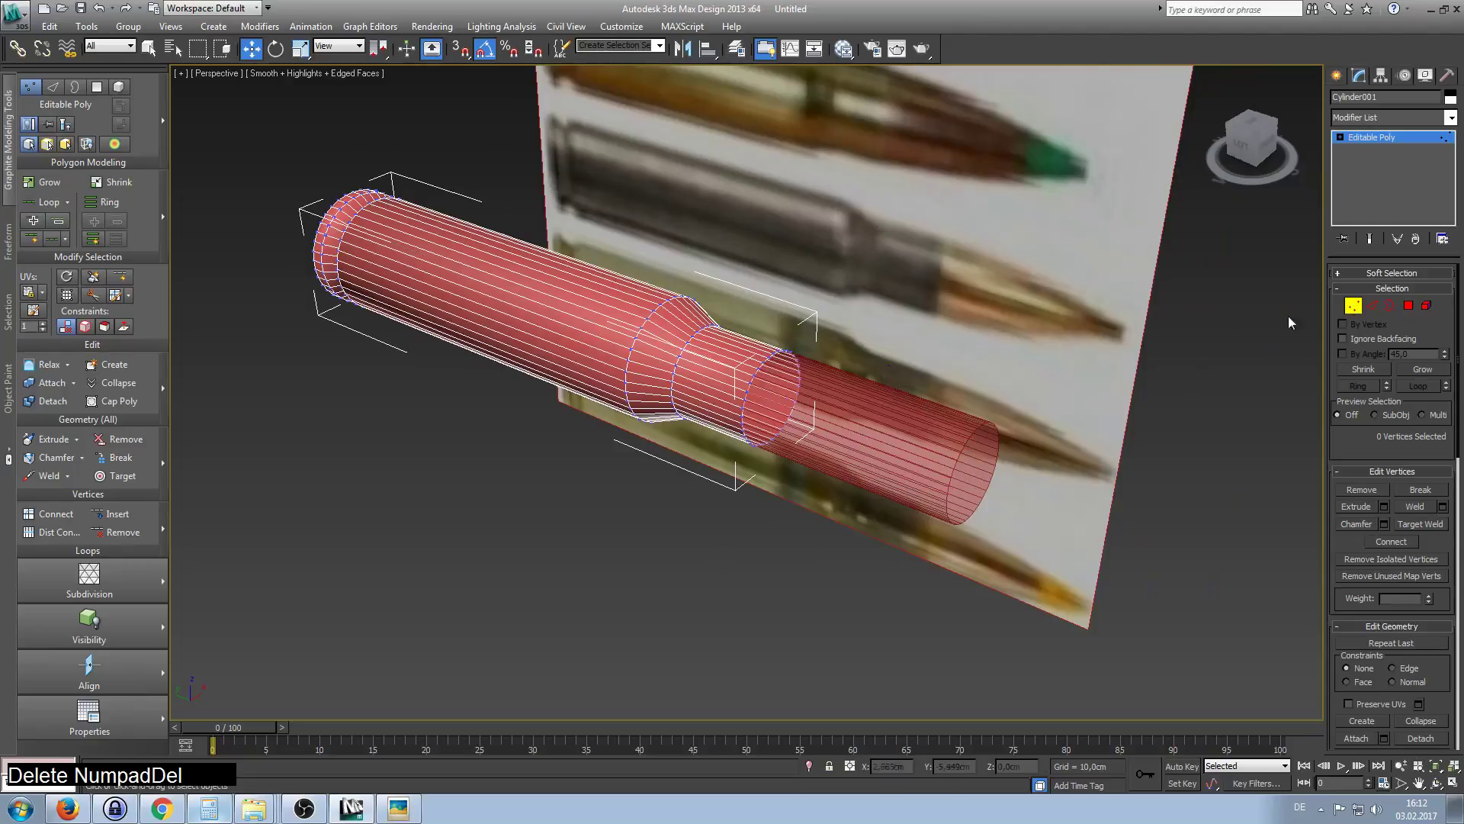
# Leave vertex level, deselect the cartridge case and open the creation options for standard primitives.
pyautogui.click(1353, 306)
pyautogui.click(1202, 299)
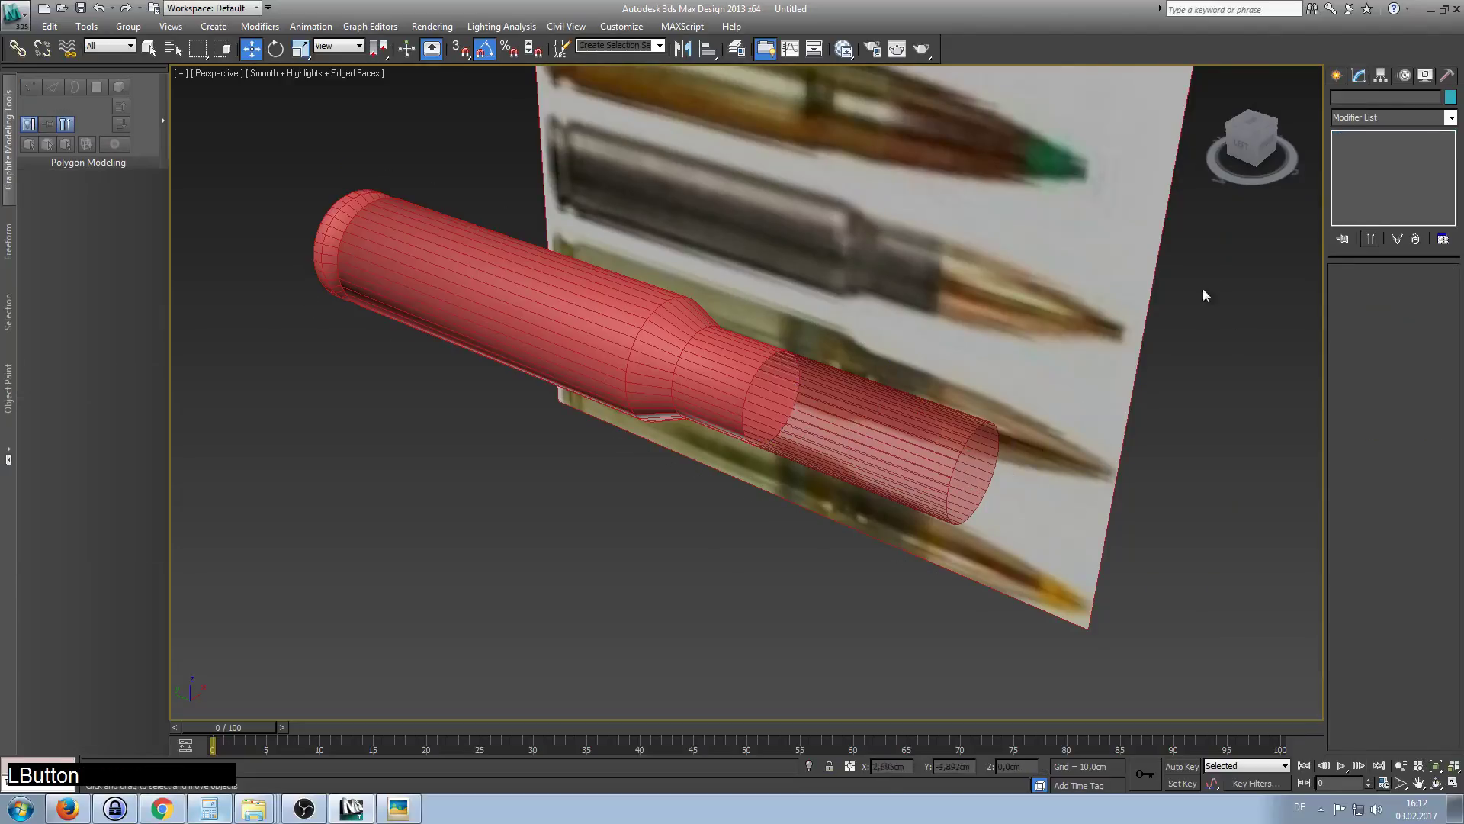
pyautogui.click(1339, 76)
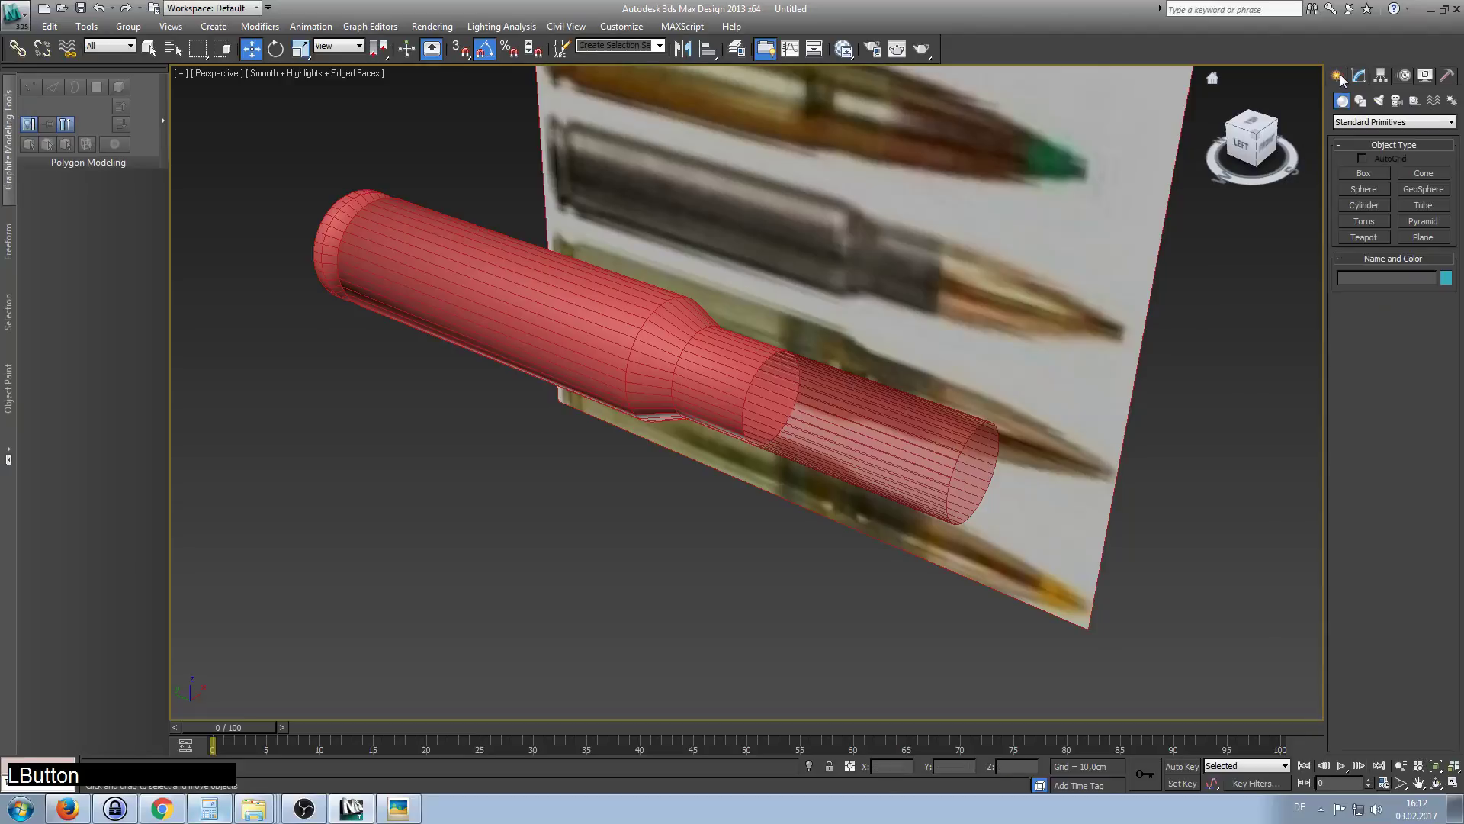
# Create a sphere with a radius of about 0.51 cm in front of the cartridge case.
pyautogui.click(1363, 190)
pyautogui.moveTo(674, 512); pyautogui.dragTo(774, 546)
pyautogui.click(1361, 207)
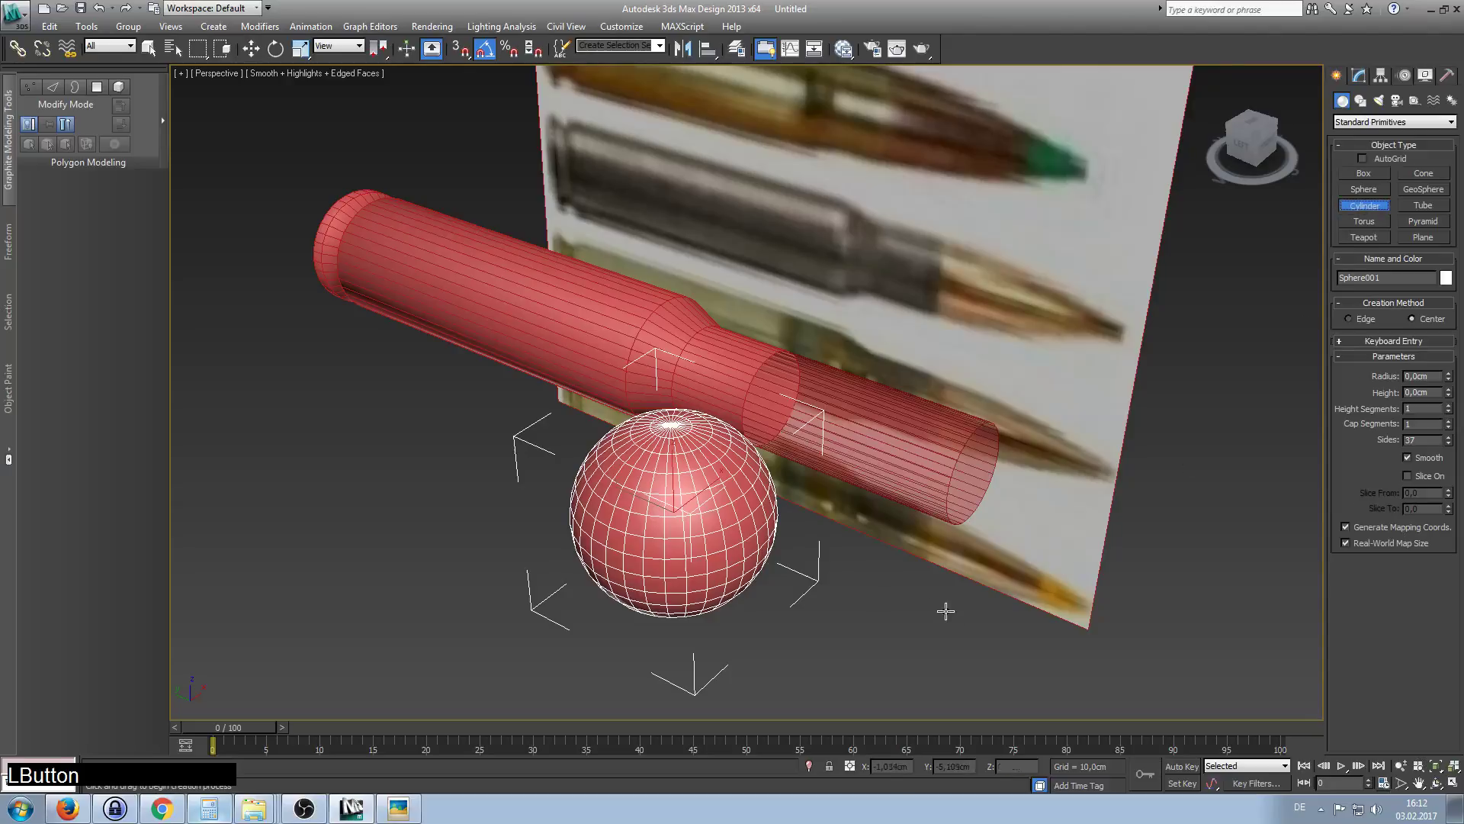
pyautogui.moveTo(923, 602); pyautogui.dragTo(963, 606)
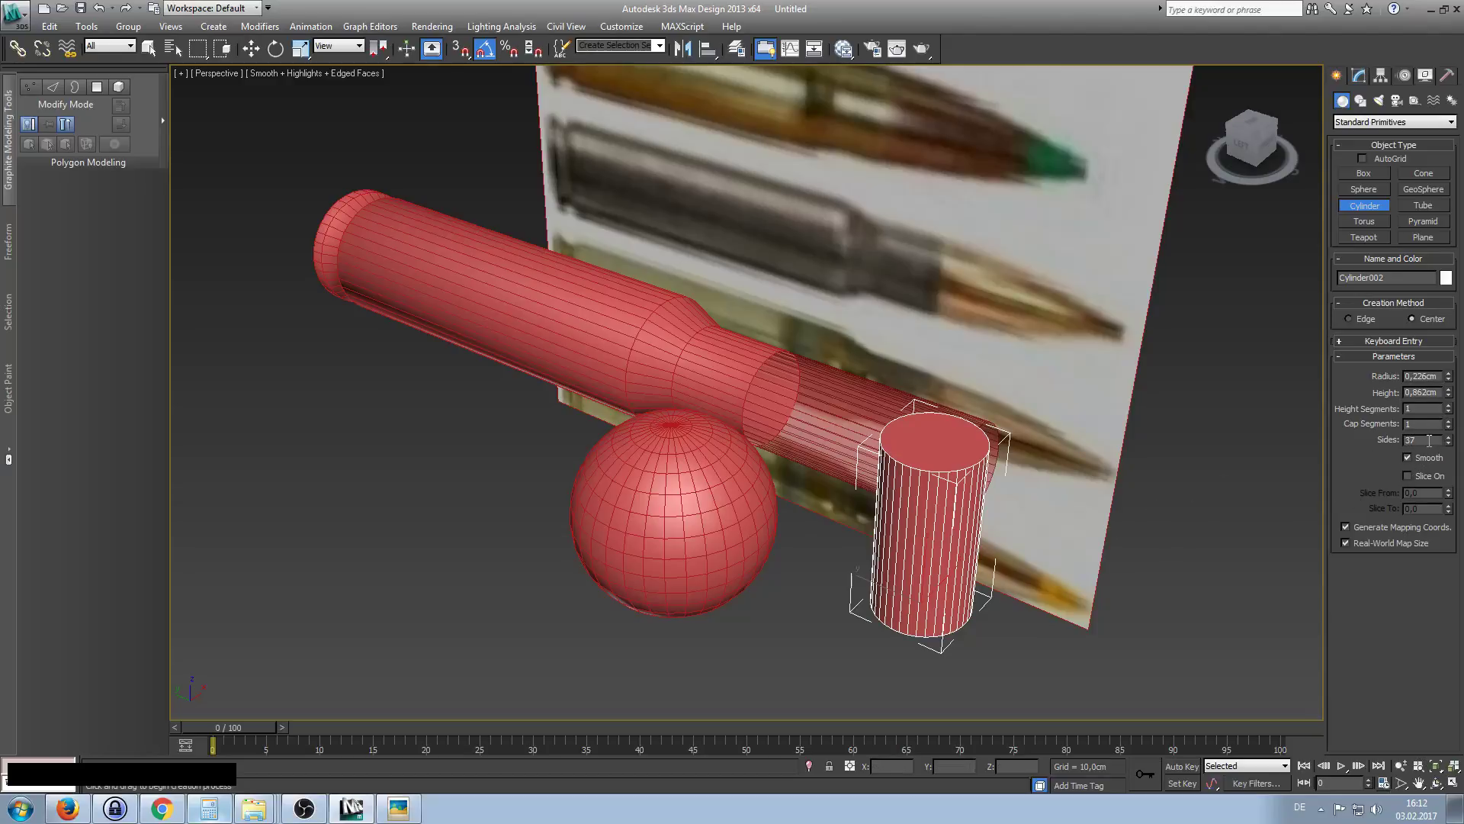
pyautogui.press('Delete')
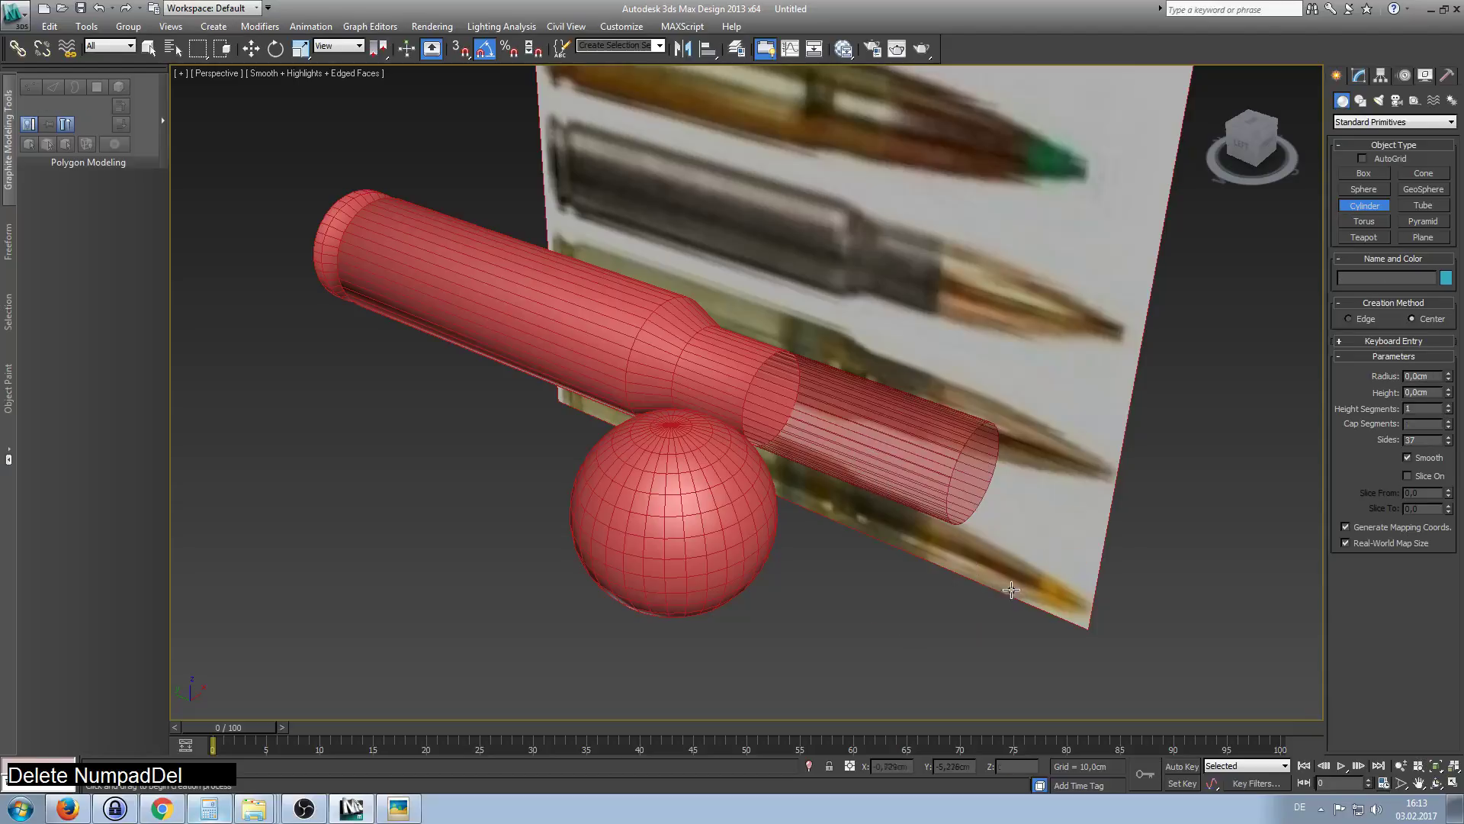
# Select the new sphere and set its segments to 37.
pyautogui.rightClick(709, 545)
pyautogui.click(755, 561)
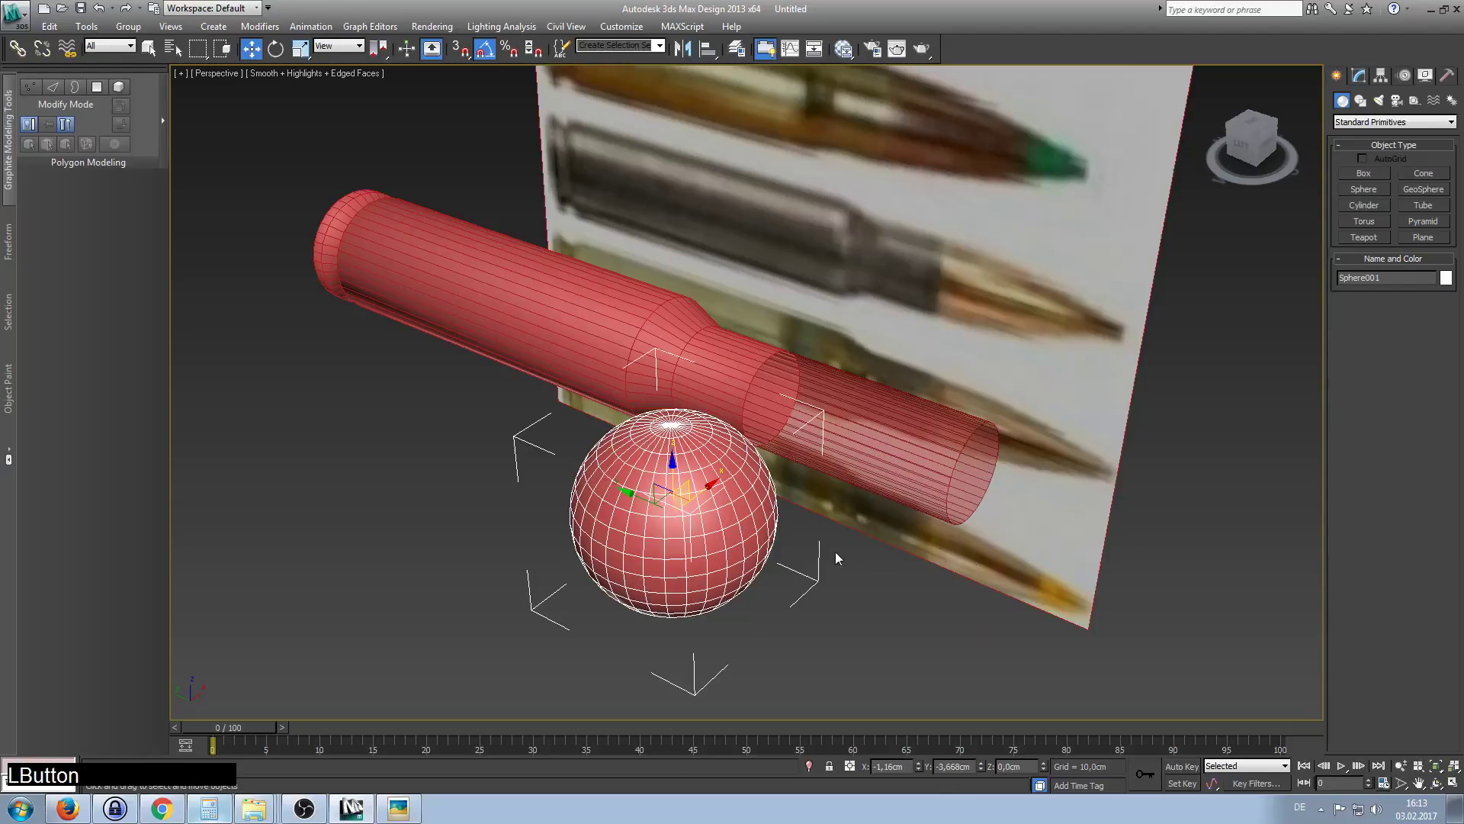
pyautogui.click(1359, 75)
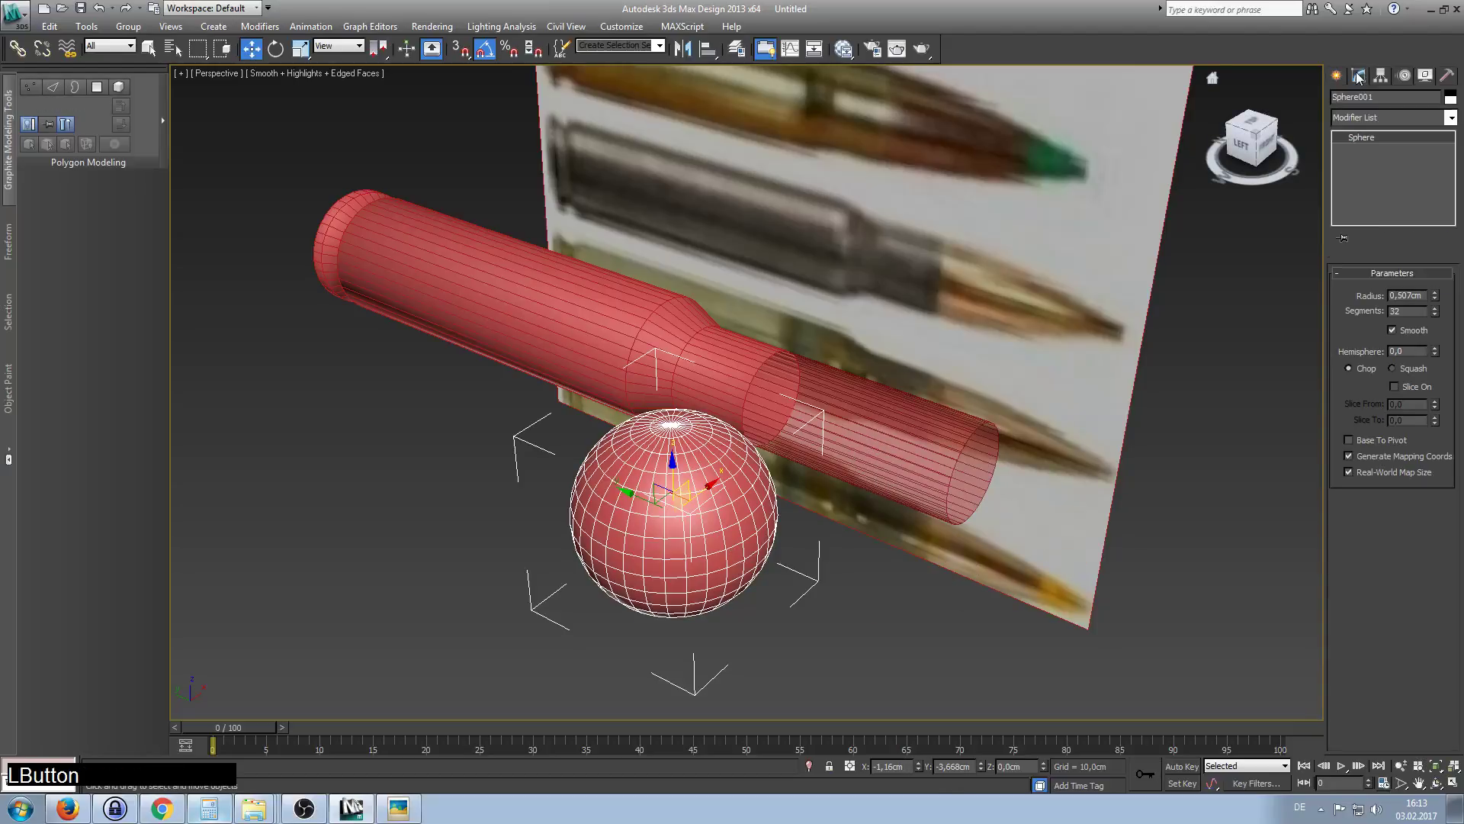
pyautogui.doubleClick(1416, 314)
pyautogui.write('37')
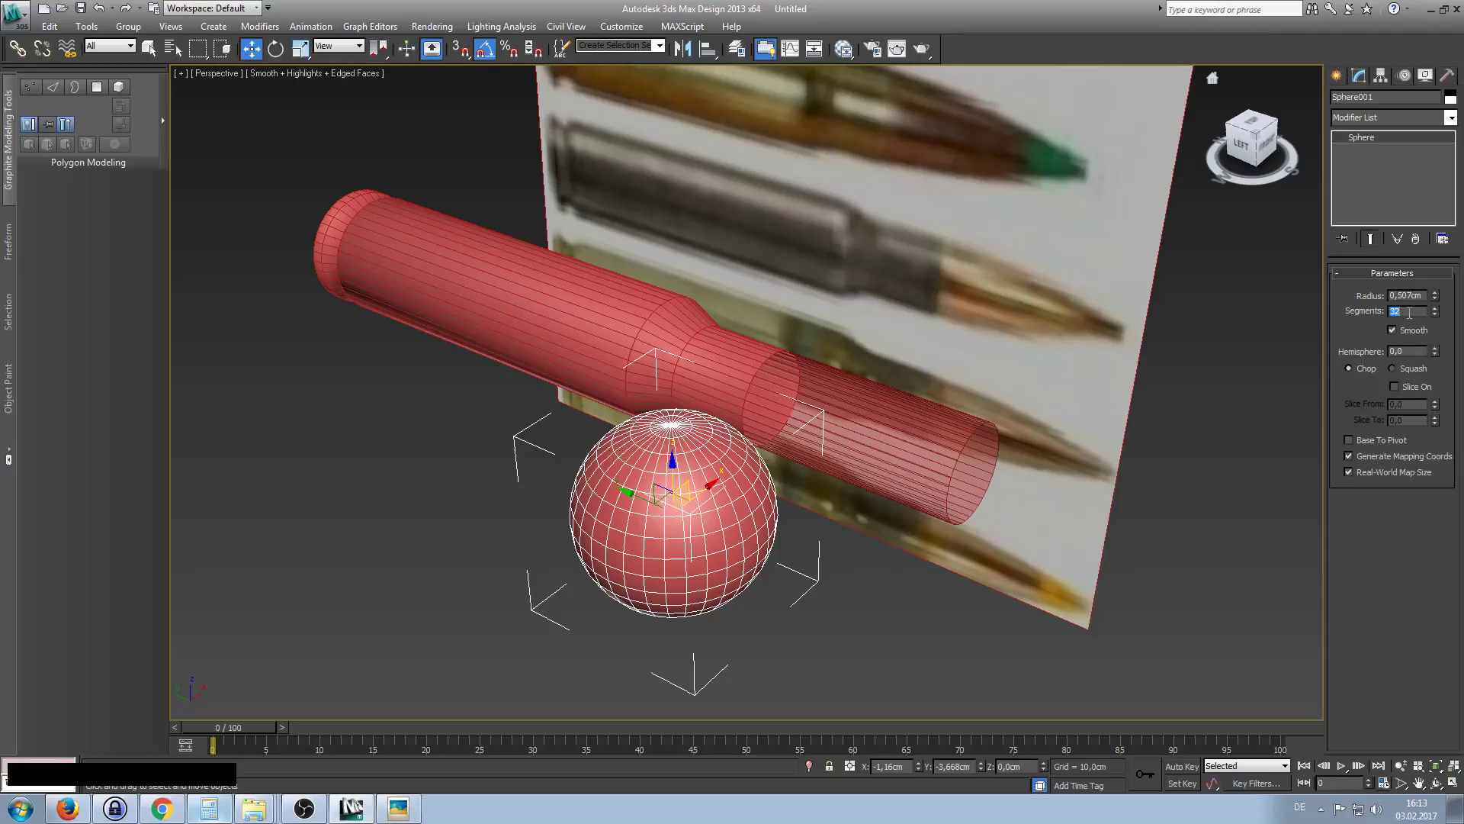
pyautogui.press('Return')
# Rotate the sphere so its poles line up with the cartridge's long axis.
pyautogui.rightClick(751, 465)
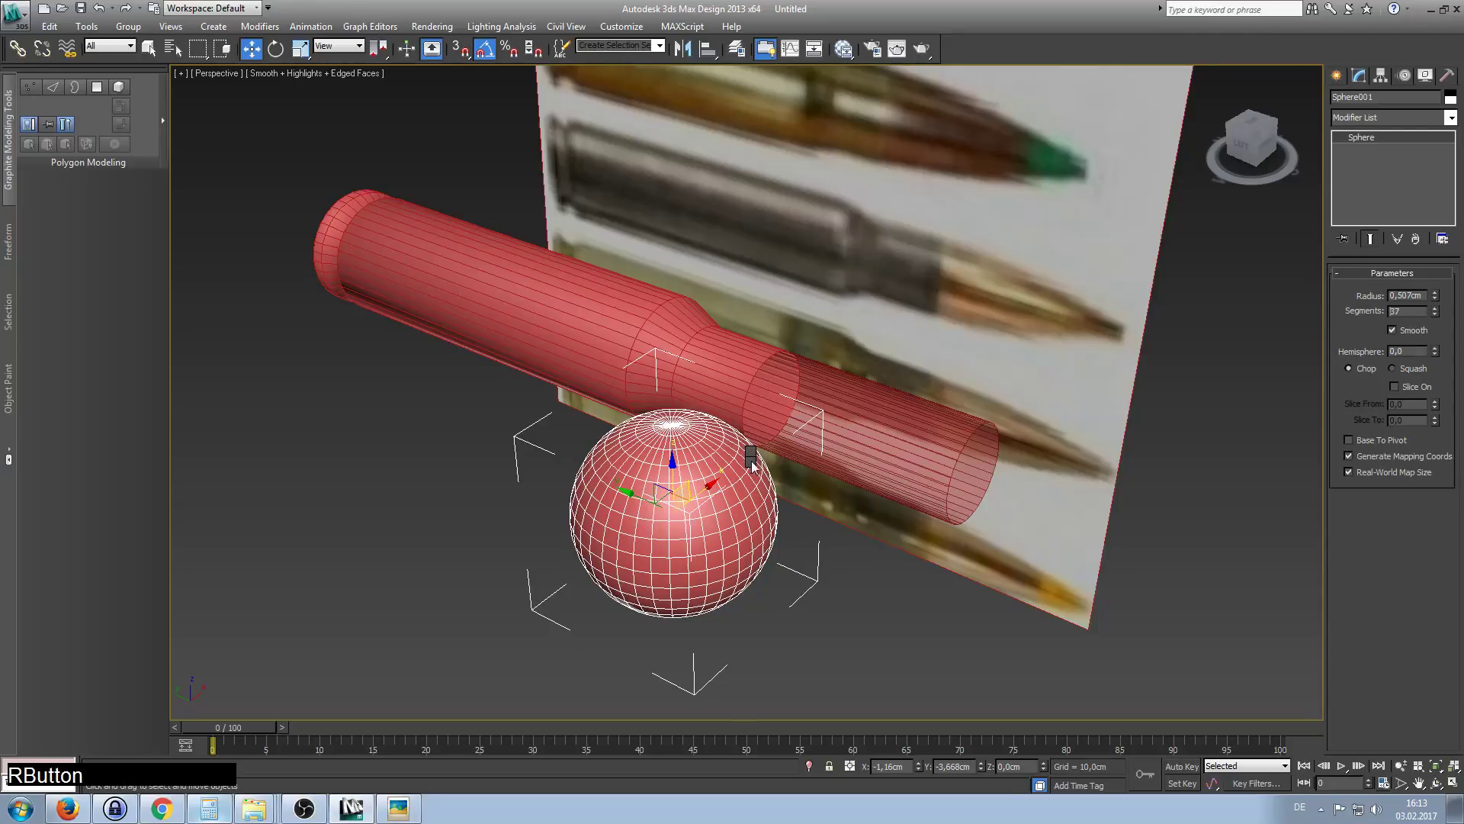
pyautogui.click(800, 496)
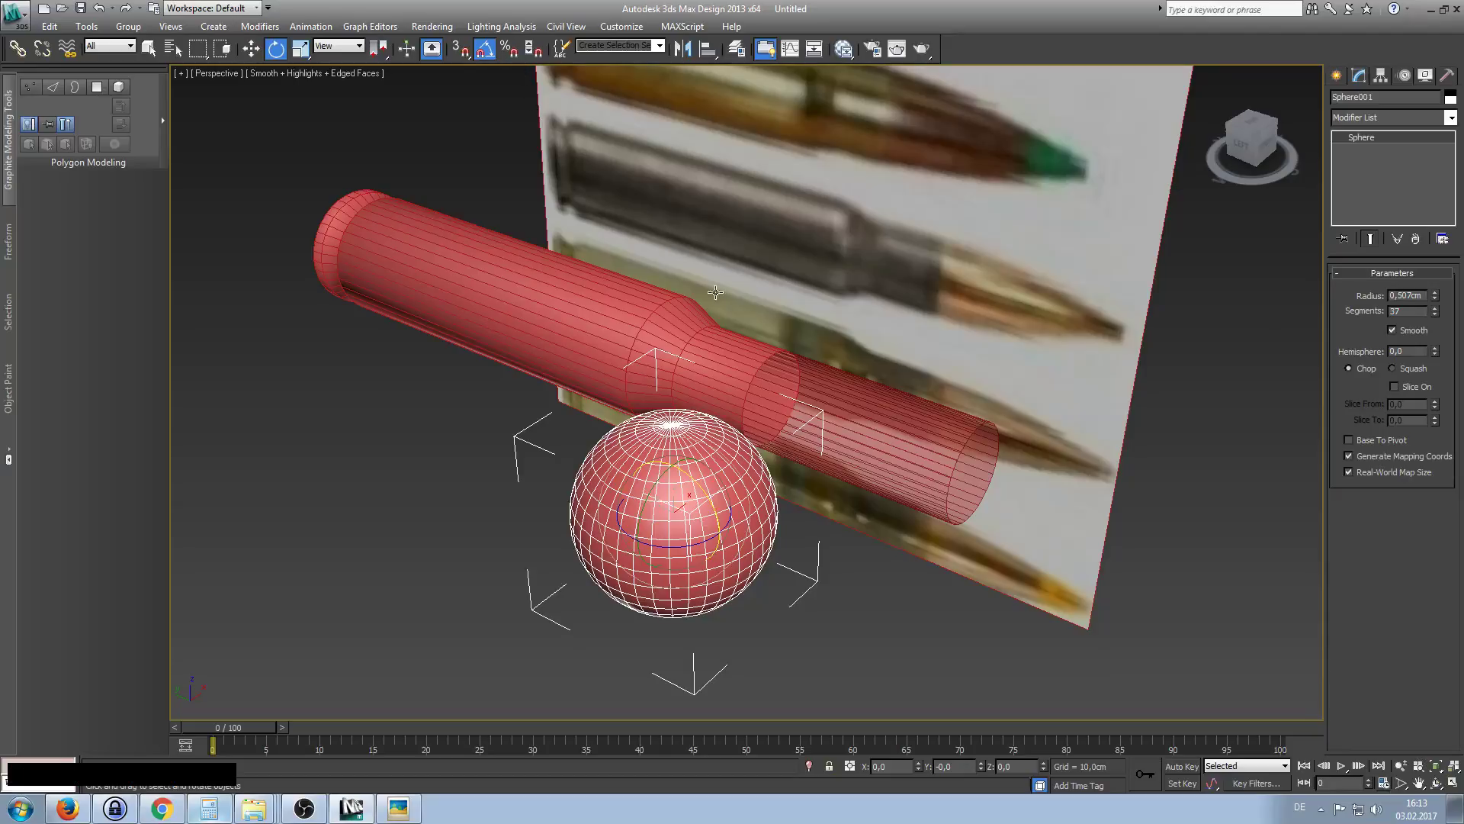
pyautogui.moveTo(700, 484); pyautogui.dragTo(744, 536)
pyautogui.click(755, 526)
pyautogui.press('w')
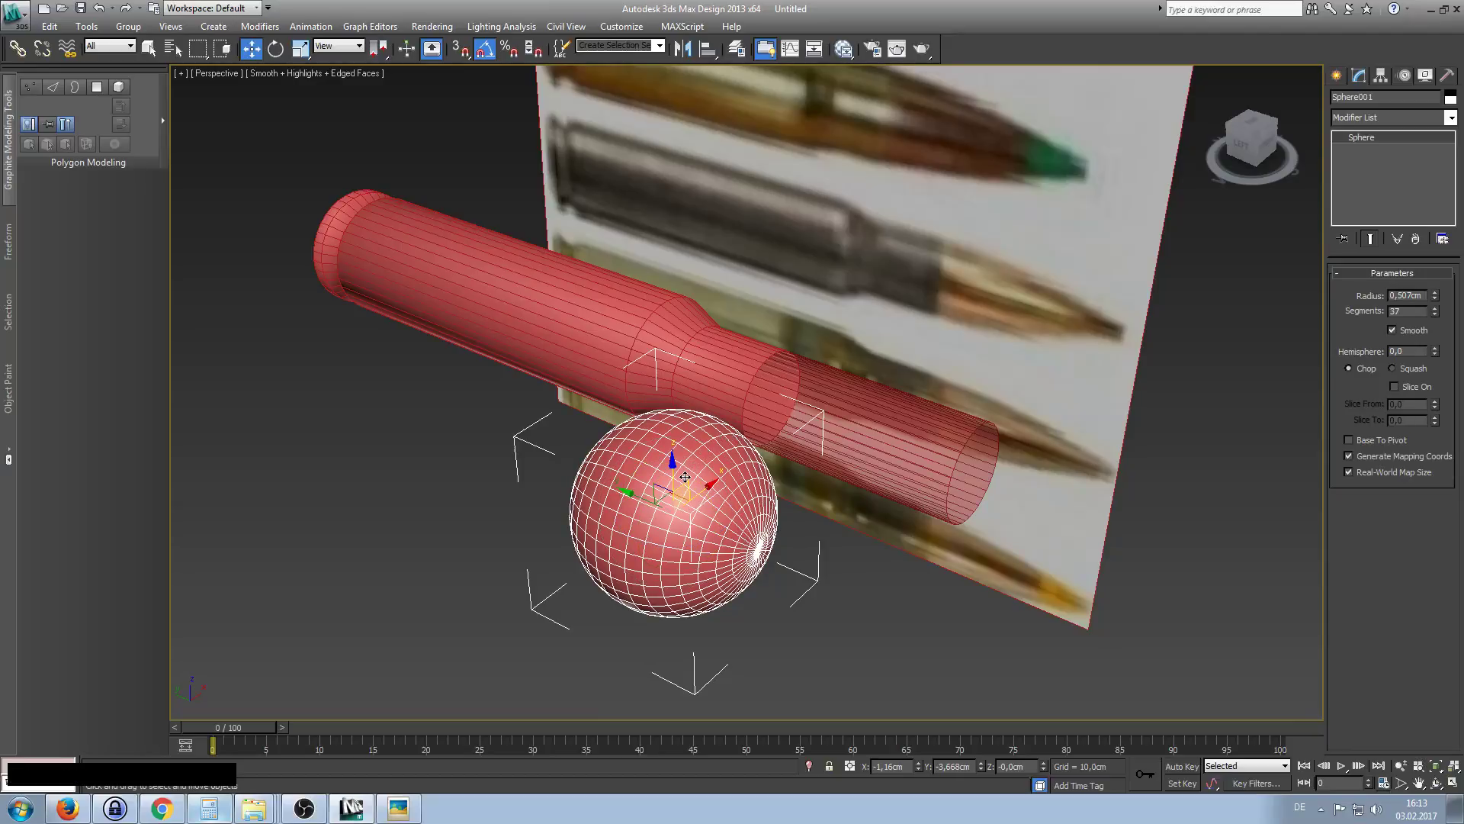
# Convert the rotated sphere to an editable poly.
pyautogui.keyDown('alt'); pyautogui.moveTo(684, 476); pyautogui.dragTo(812, 525, button='middle'); pyautogui.keyUp('alt')
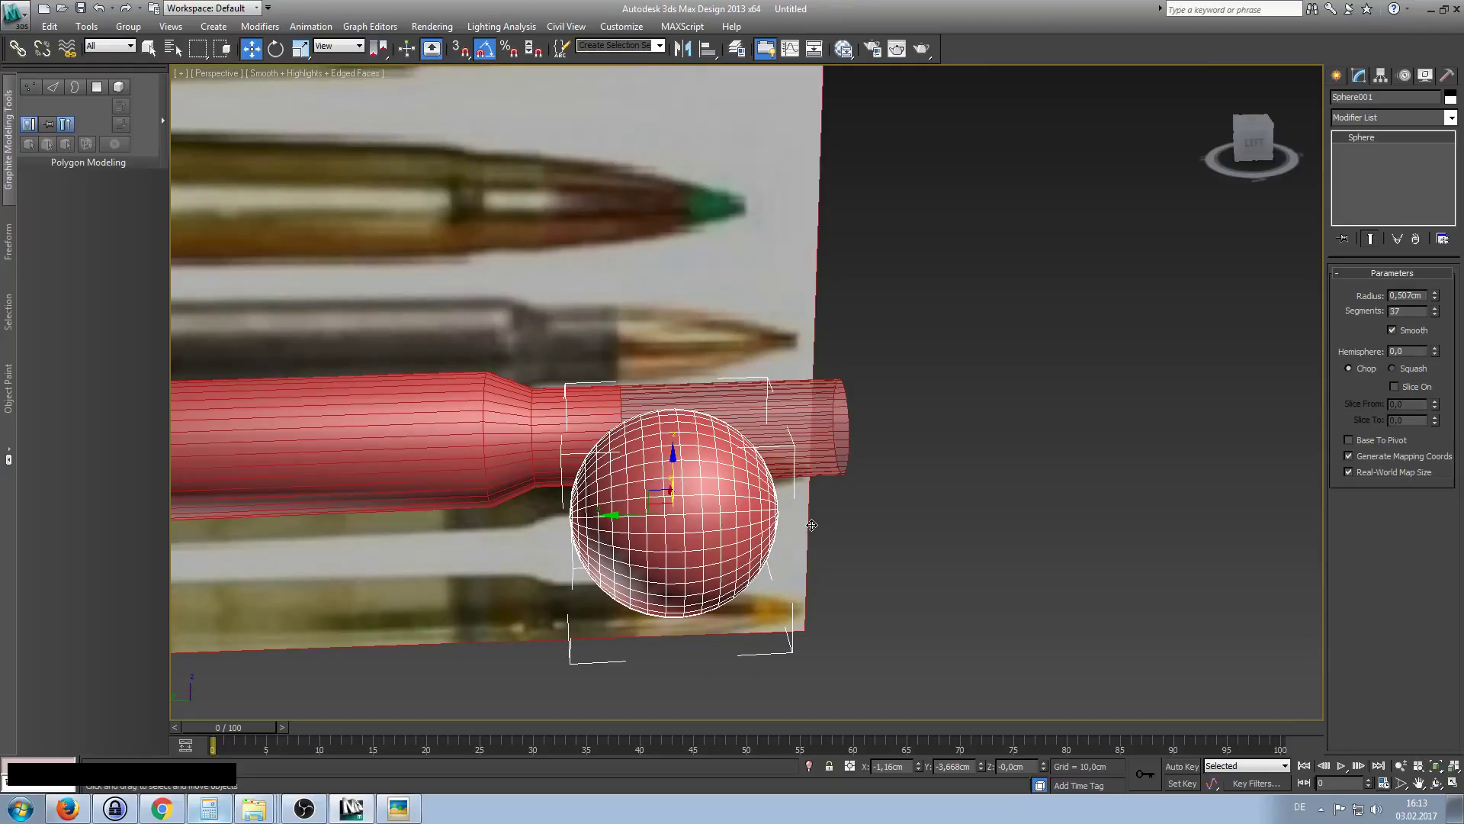
pyautogui.rightClick(771, 554)
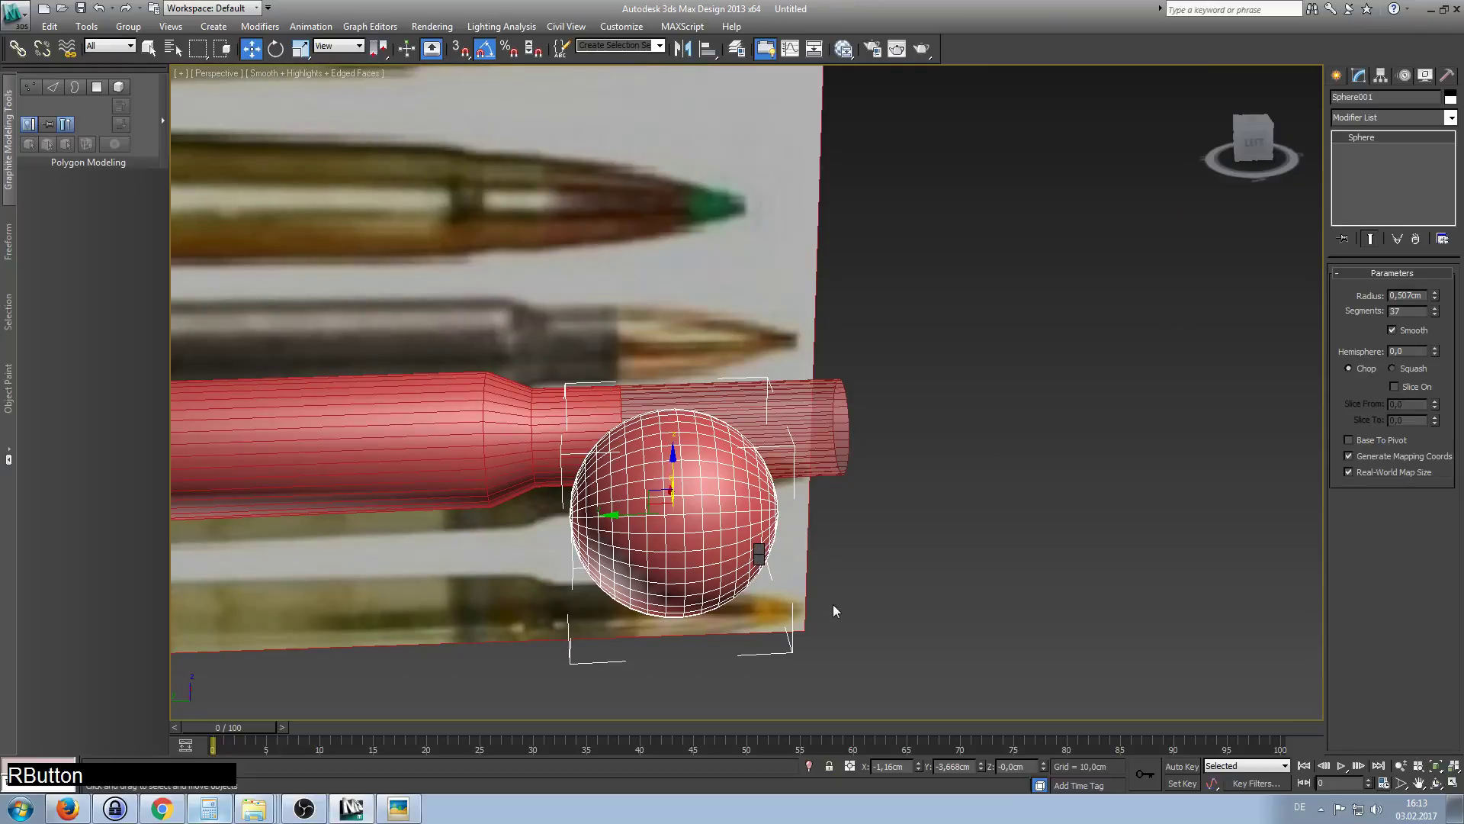
pyautogui.click(950, 706)
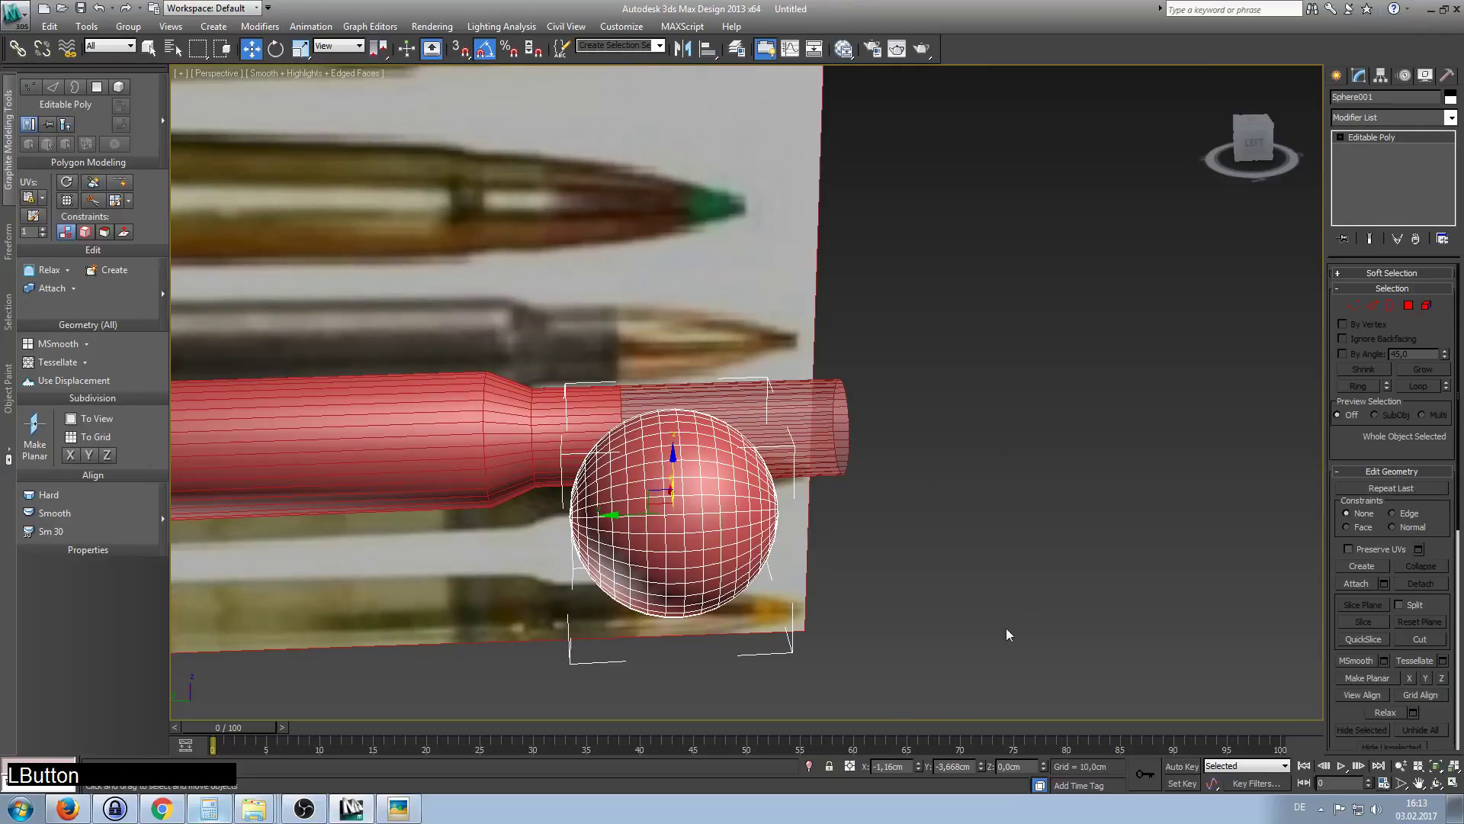
# Delete the half of the sphere's polygons facing the case base and leave polygon level.
pyautogui.click(1408, 305)
pyautogui.moveTo(886, 492); pyautogui.dragTo(903, 439, button='middle')
pyautogui.moveTo(504, 292); pyautogui.dragTo(703, 625)
pyautogui.keyDown('alt'); pyautogui.moveTo(809, 551); pyautogui.dragTo(824, 521, button='middle'); pyautogui.keyUp('alt')
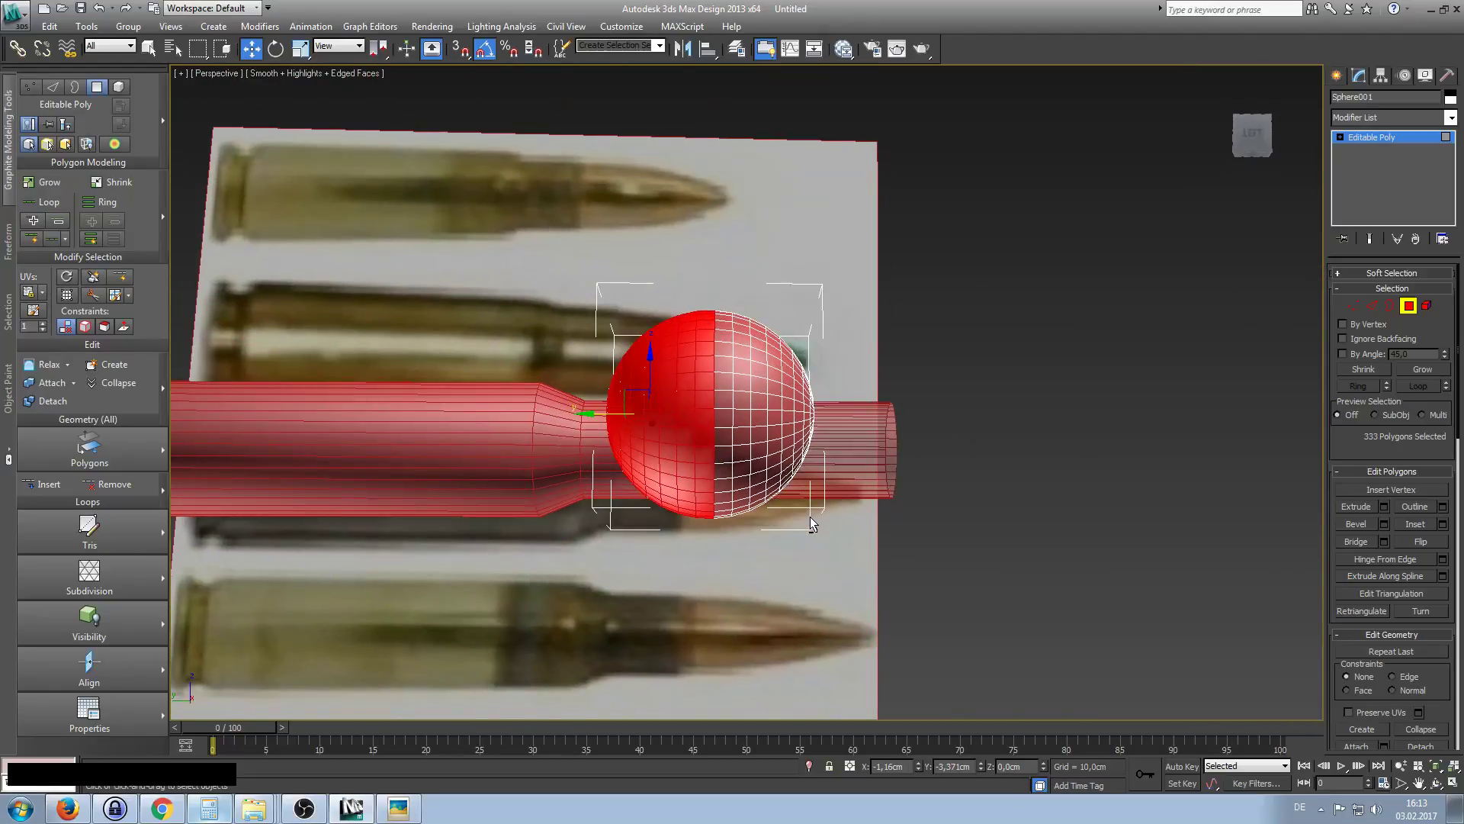
pyautogui.press('Delete')
pyautogui.click(1408, 305)
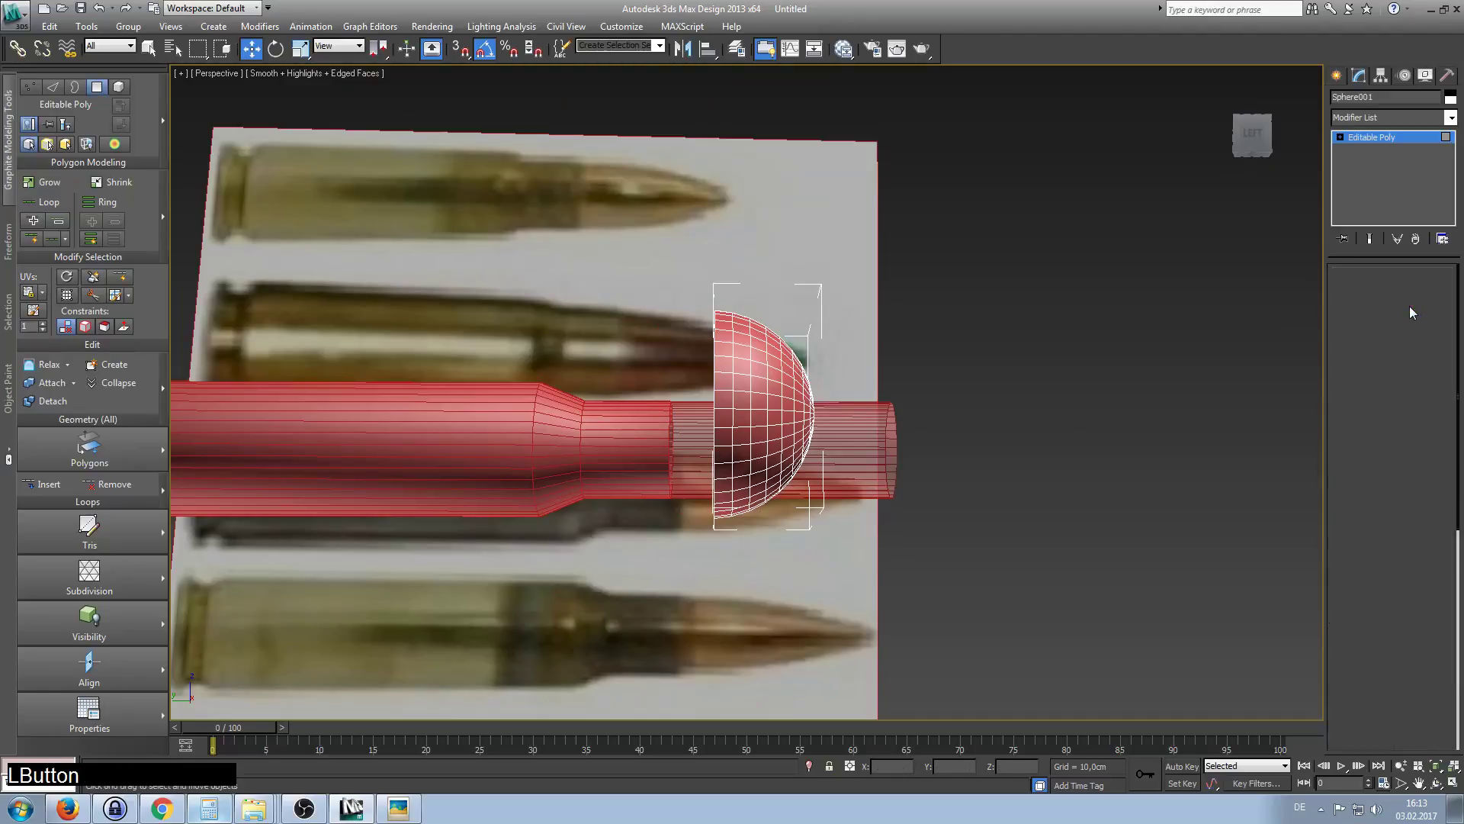
# Set the half sphere's X and Y positions to 0 to center it on the origin.
pyautogui.keyDown('alt'); pyautogui.moveTo(814, 454); pyautogui.dragTo(798, 495, button='middle'); pyautogui.keyUp('alt')
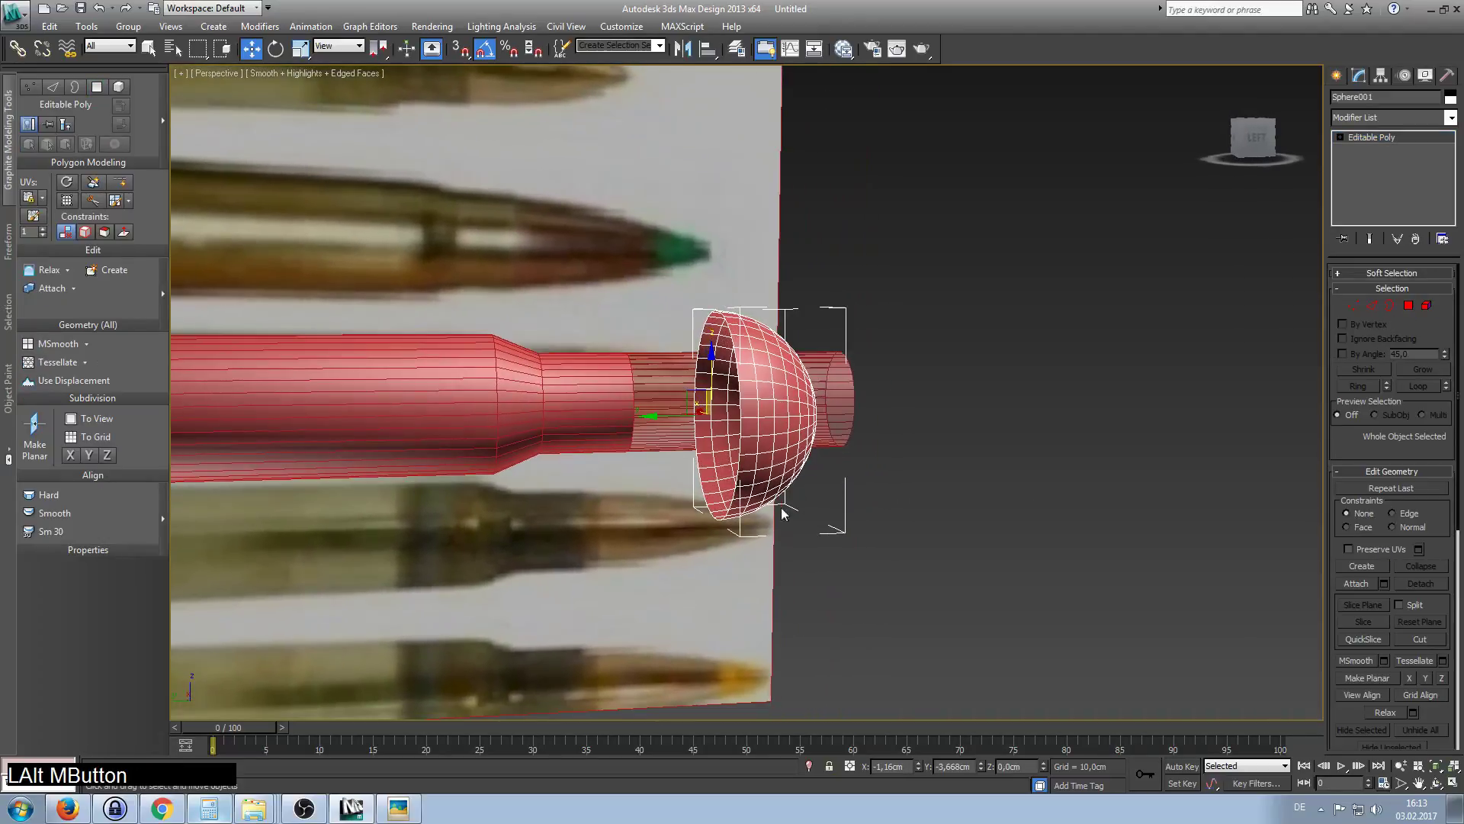
pyautogui.click(897, 770)
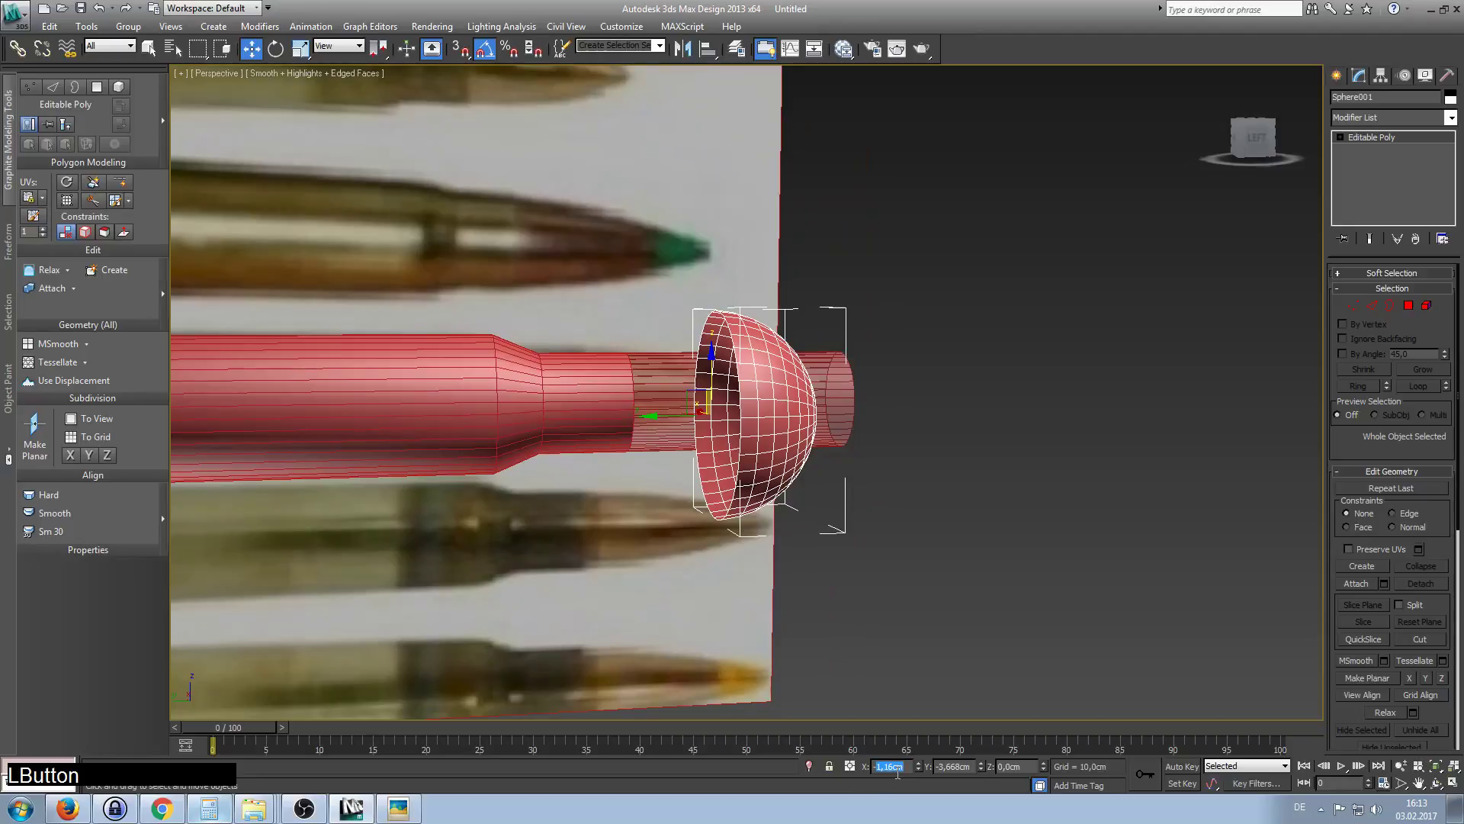
pyautogui.write('0')
pyautogui.press('Return')
pyautogui.click(955, 766)
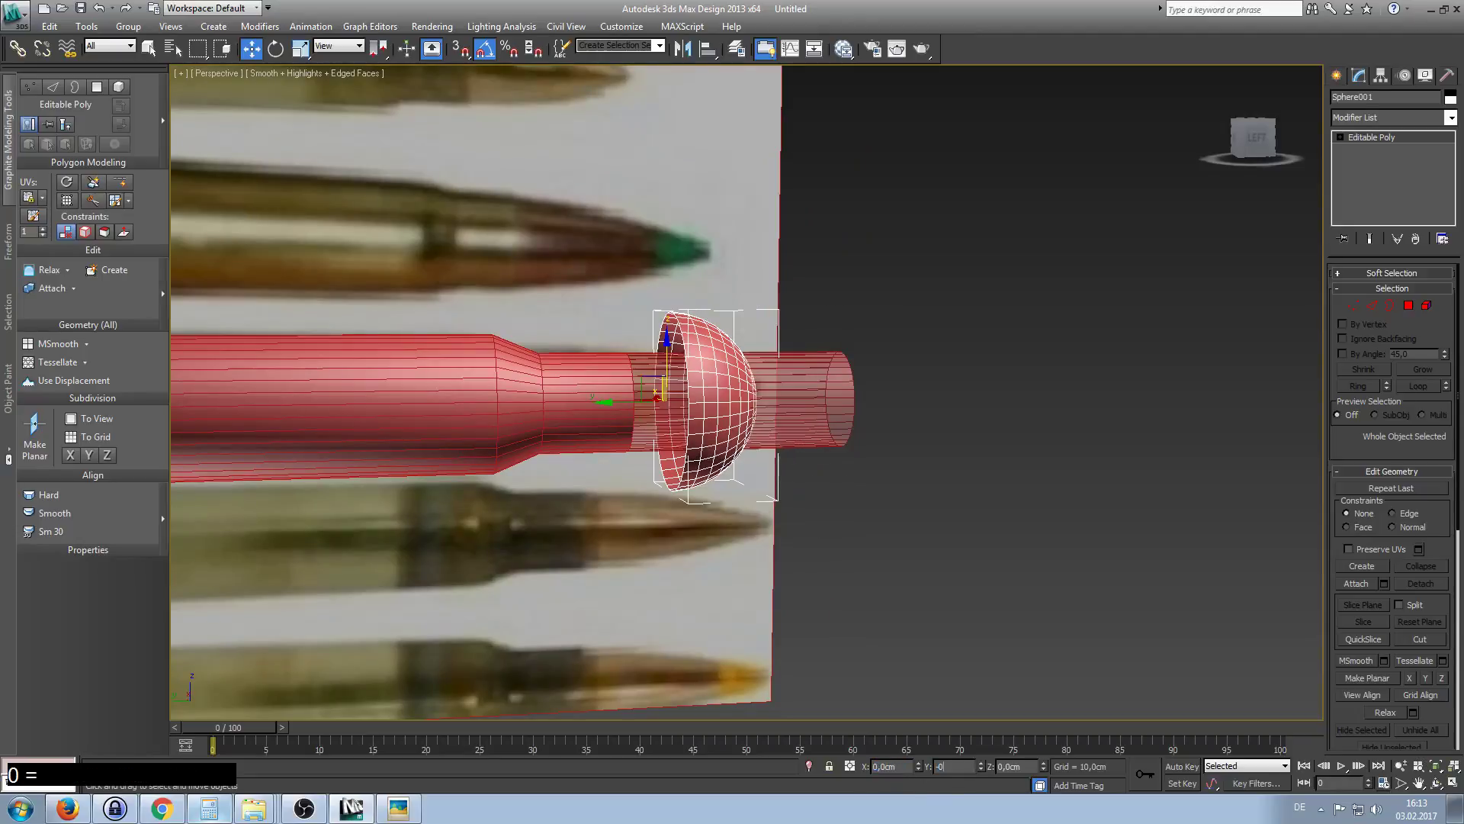
pyautogui.write('0')
pyautogui.press('Return')
# Move the half sphere along Y until it sits over the bullet cylinder in front of the case mouth.
pyautogui.rightClick(520, 518)
pyautogui.keyDown('ctrl'); pyautogui.keyDown('alt'); pyautogui.moveTo(595, 530); pyautogui.dragTo(572, 563, button='middle'); pyautogui.keyUp('alt'); pyautogui.keyUp('ctrl')
pyautogui.moveTo(419, 402); pyautogui.dragTo(690, 401)
pyautogui.keyDown('ctrl'); pyautogui.keyDown('alt'); pyautogui.moveTo(690, 400); pyautogui.dragTo(690, 381, button='middle'); pyautogui.keyUp('alt'); pyautogui.keyUp('ctrl')
pyautogui.keyDown('ctrl'); pyautogui.keyDown('alt'); pyautogui.moveTo(705, 442); pyautogui.dragTo(736, 429, button='middle'); pyautogui.keyUp('alt'); pyautogui.keyUp('ctrl')
pyautogui.keyDown('alt'); pyautogui.moveTo(580, 398); pyautogui.dragTo(704, 417, button='middle'); pyautogui.keyUp('alt')
# Select the cartridge case and attach the half sphere to its mesh.
pyautogui.click(542, 387)
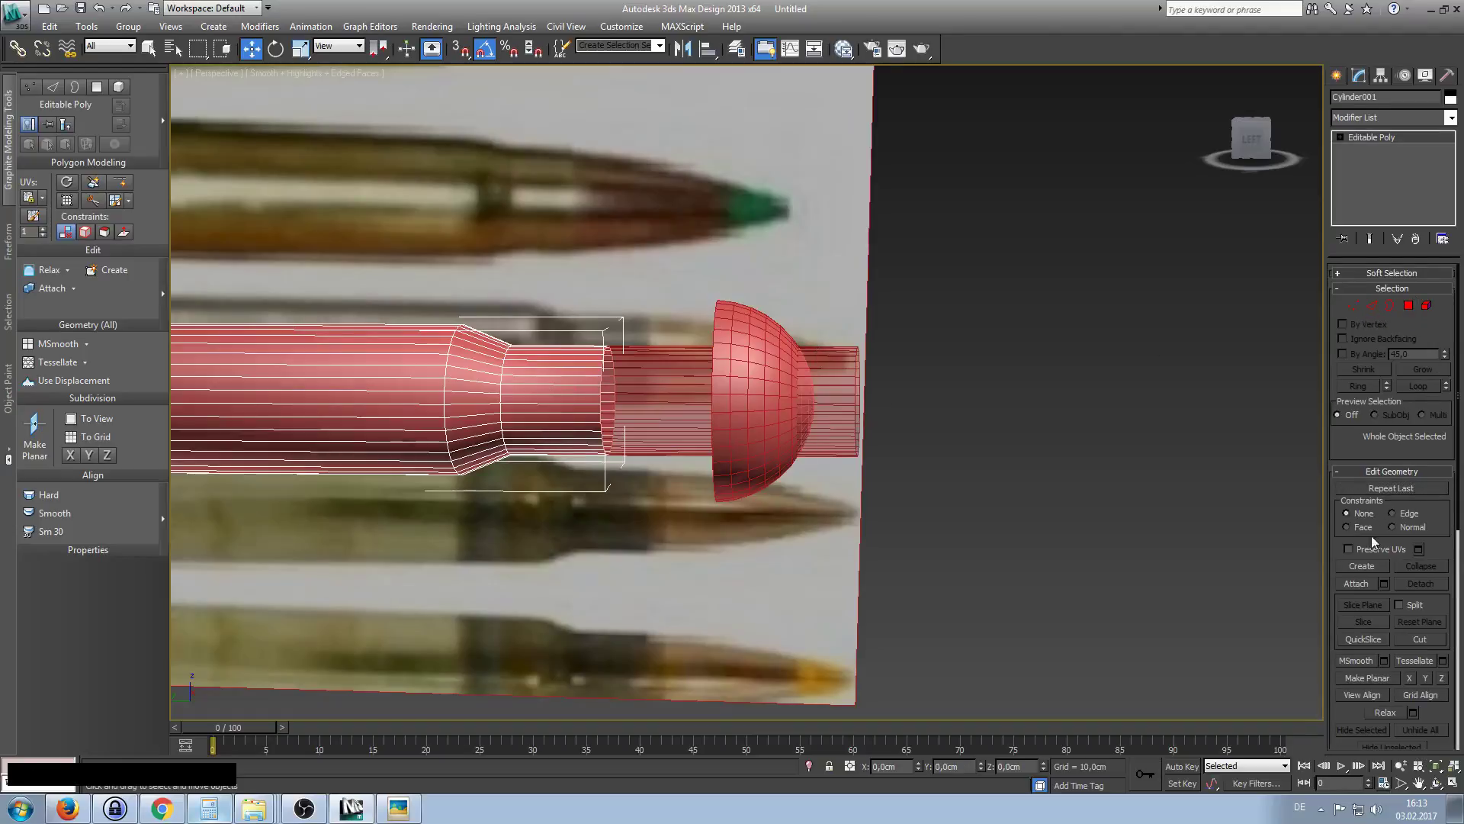
pyautogui.scroll(-3, 1343, 442)
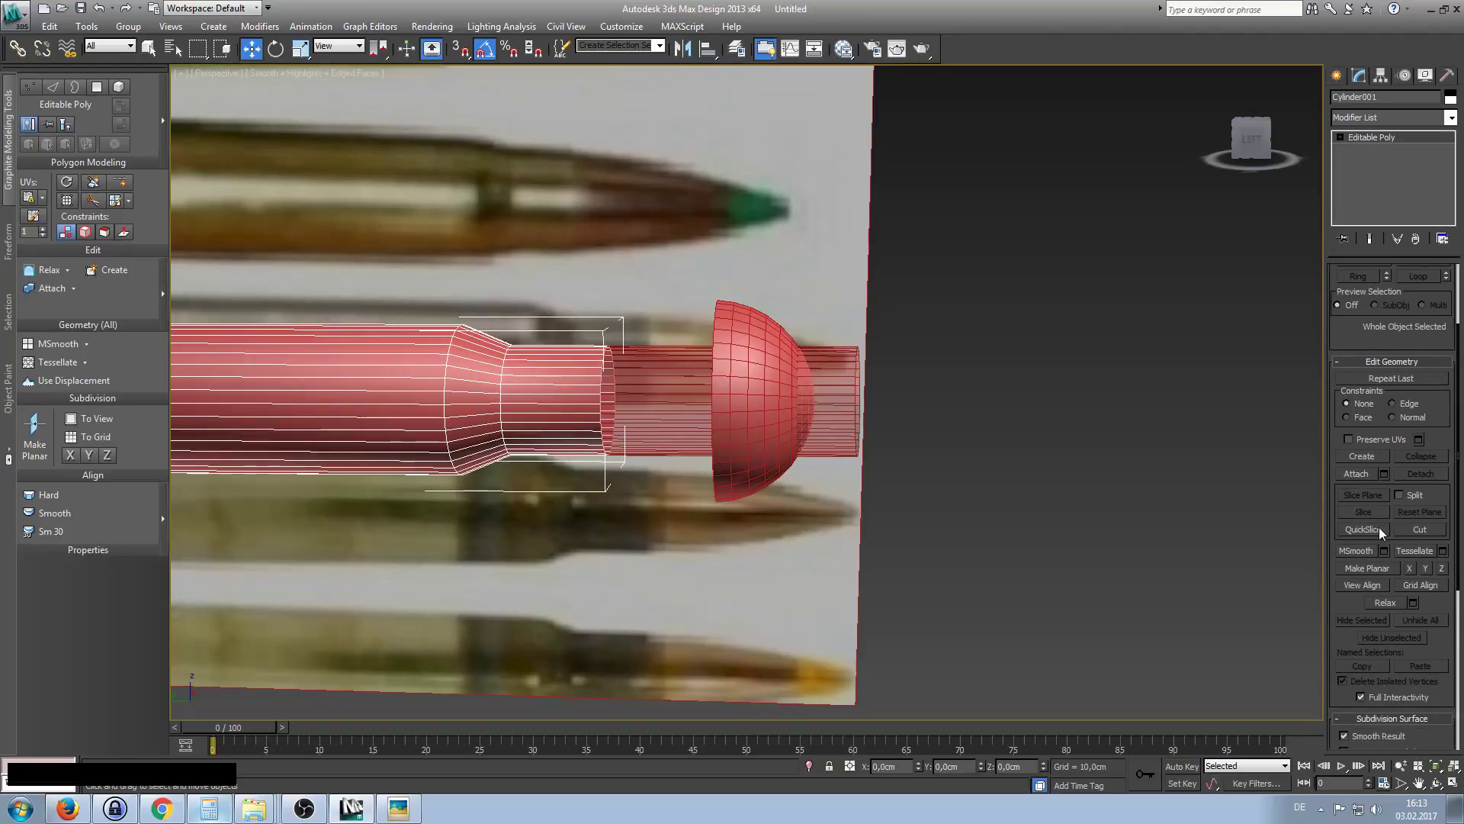
pyautogui.click(1356, 473)
pyautogui.click(740, 324)
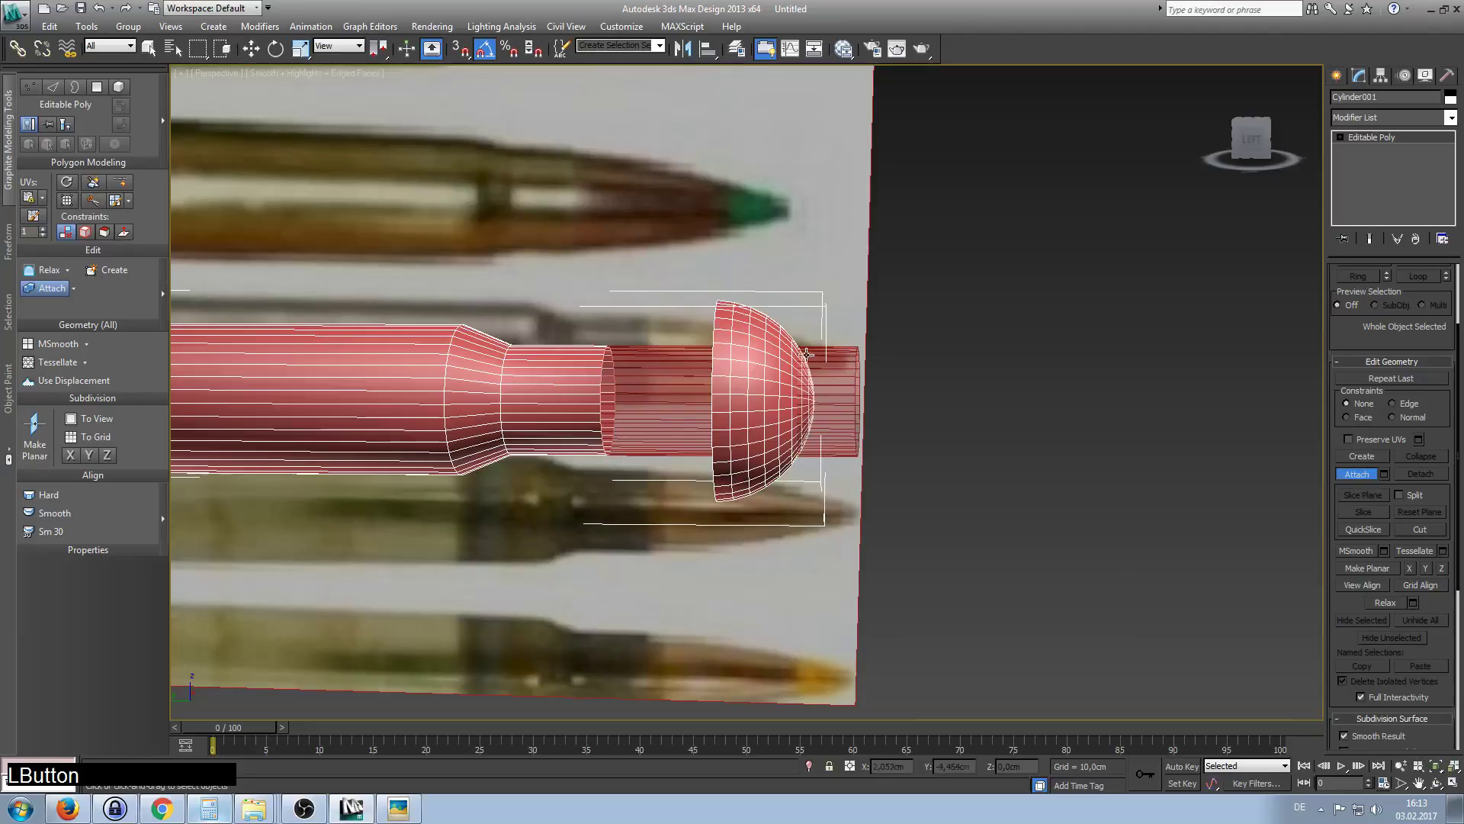
pyautogui.rightClick(771, 358)
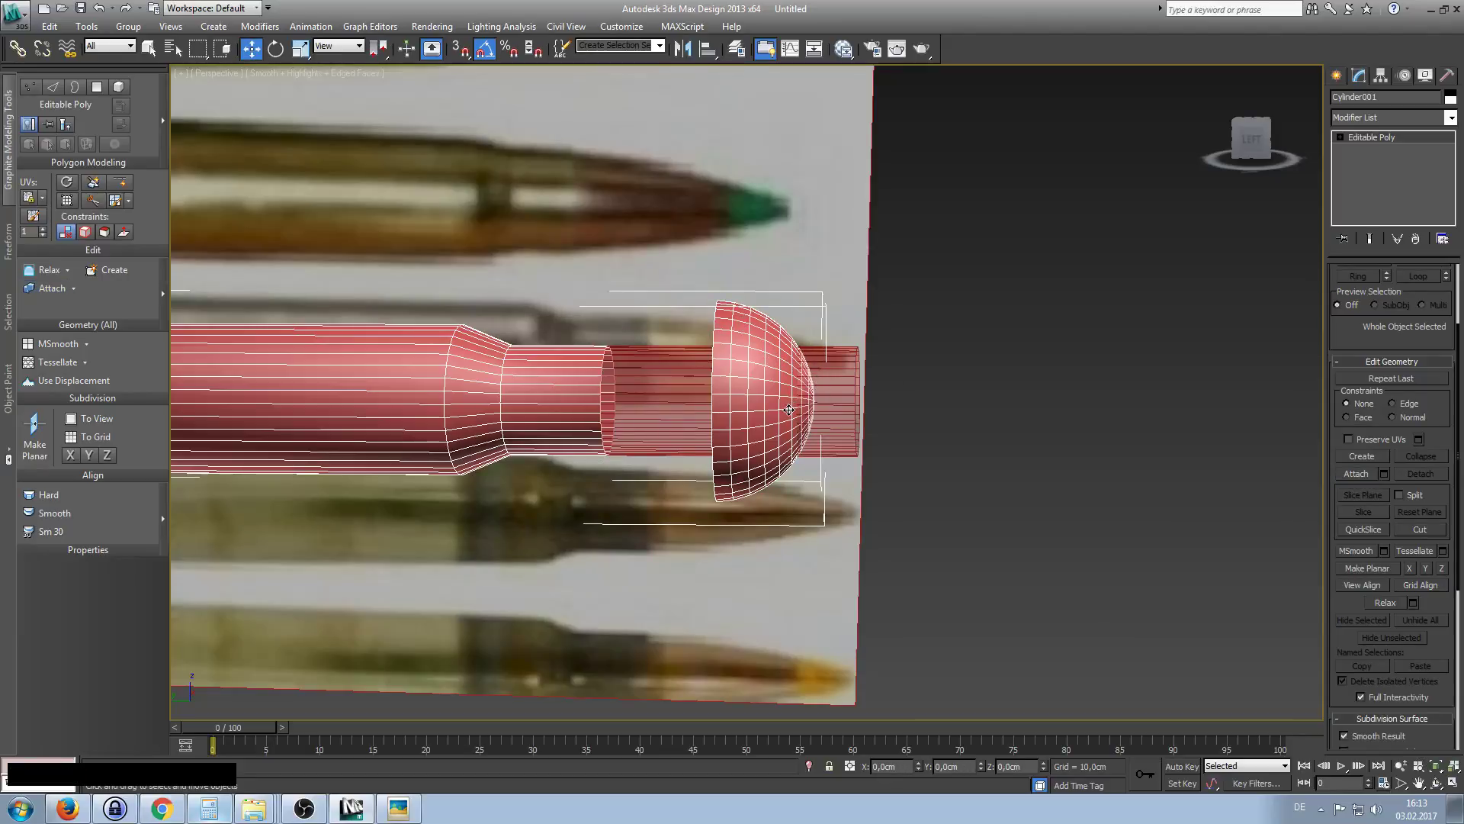
# Switch the cartridge mesh to vertex level and select all the half sphere's vertices.
pyautogui.keyDown('alt'); pyautogui.moveTo(755, 407); pyautogui.dragTo(734, 328, button='middle'); pyautogui.keyUp('alt')
pyautogui.scroll(-3, 735, 407)
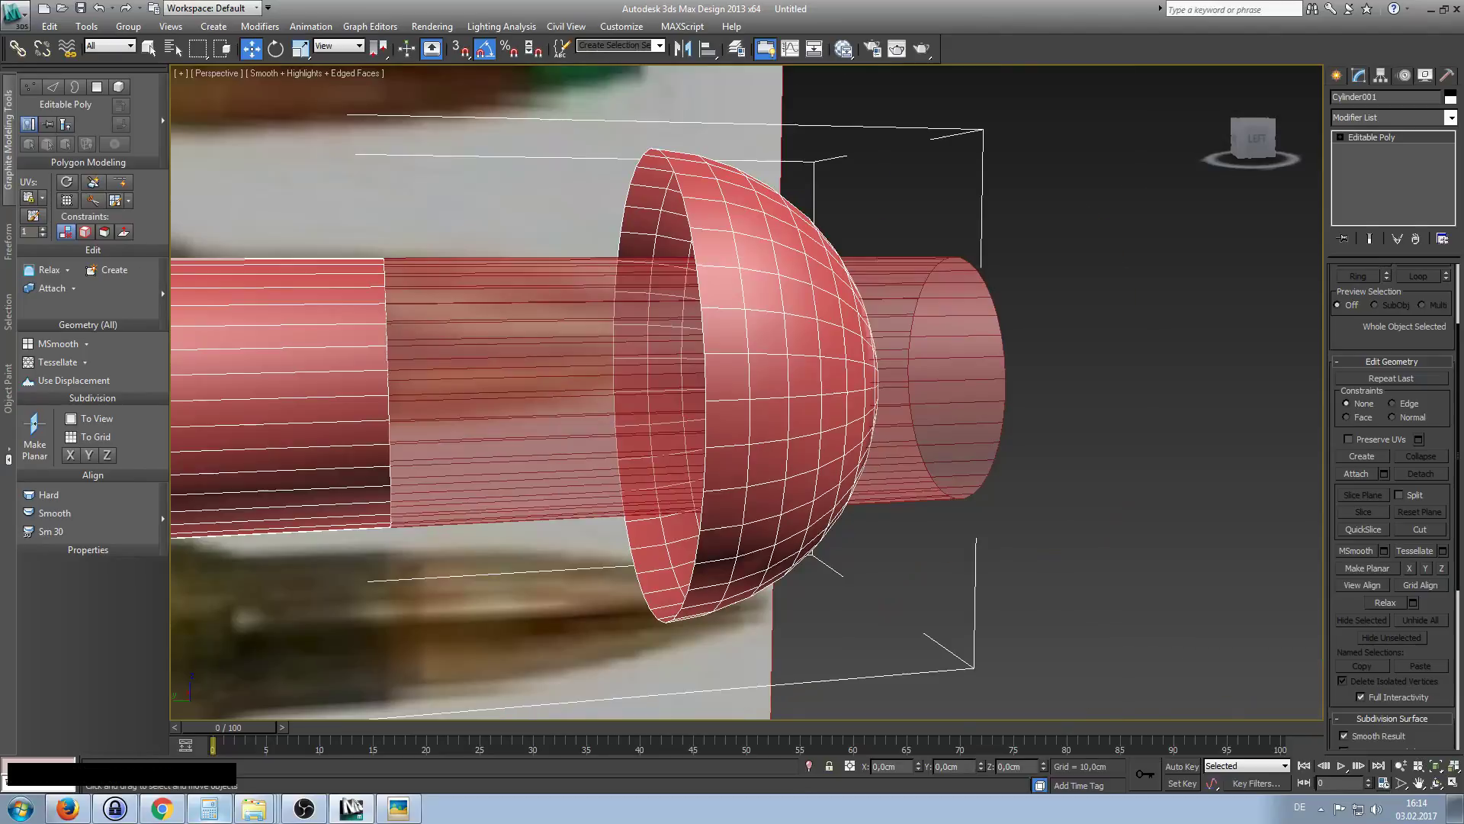
pyautogui.scroll(-3, 757, 388)
pyautogui.keyDown('alt'); pyautogui.moveTo(757, 389); pyautogui.dragTo(741, 377, button='middle'); pyautogui.keyUp('alt')
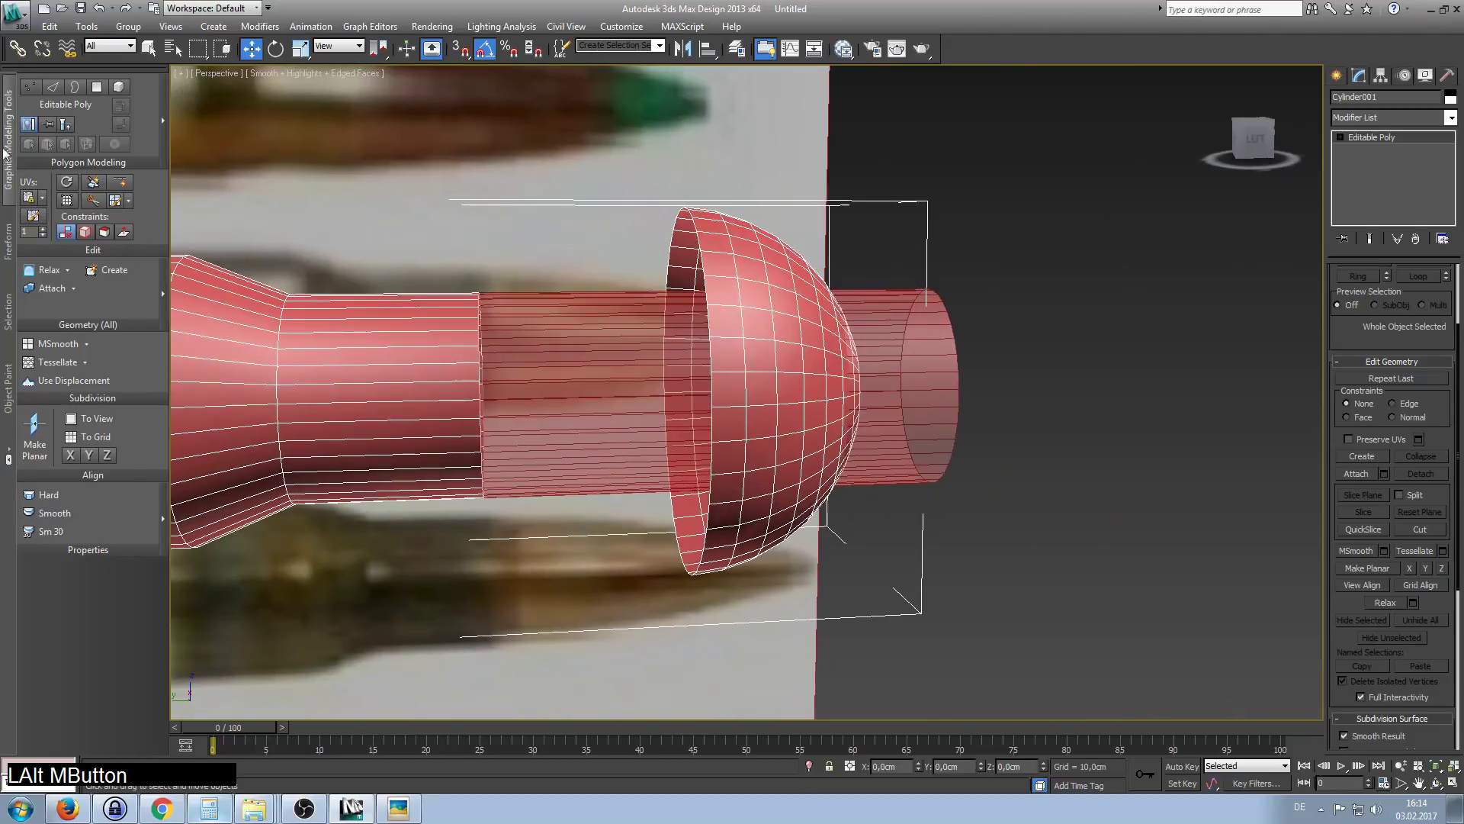
pyautogui.rightClick(591, 208)
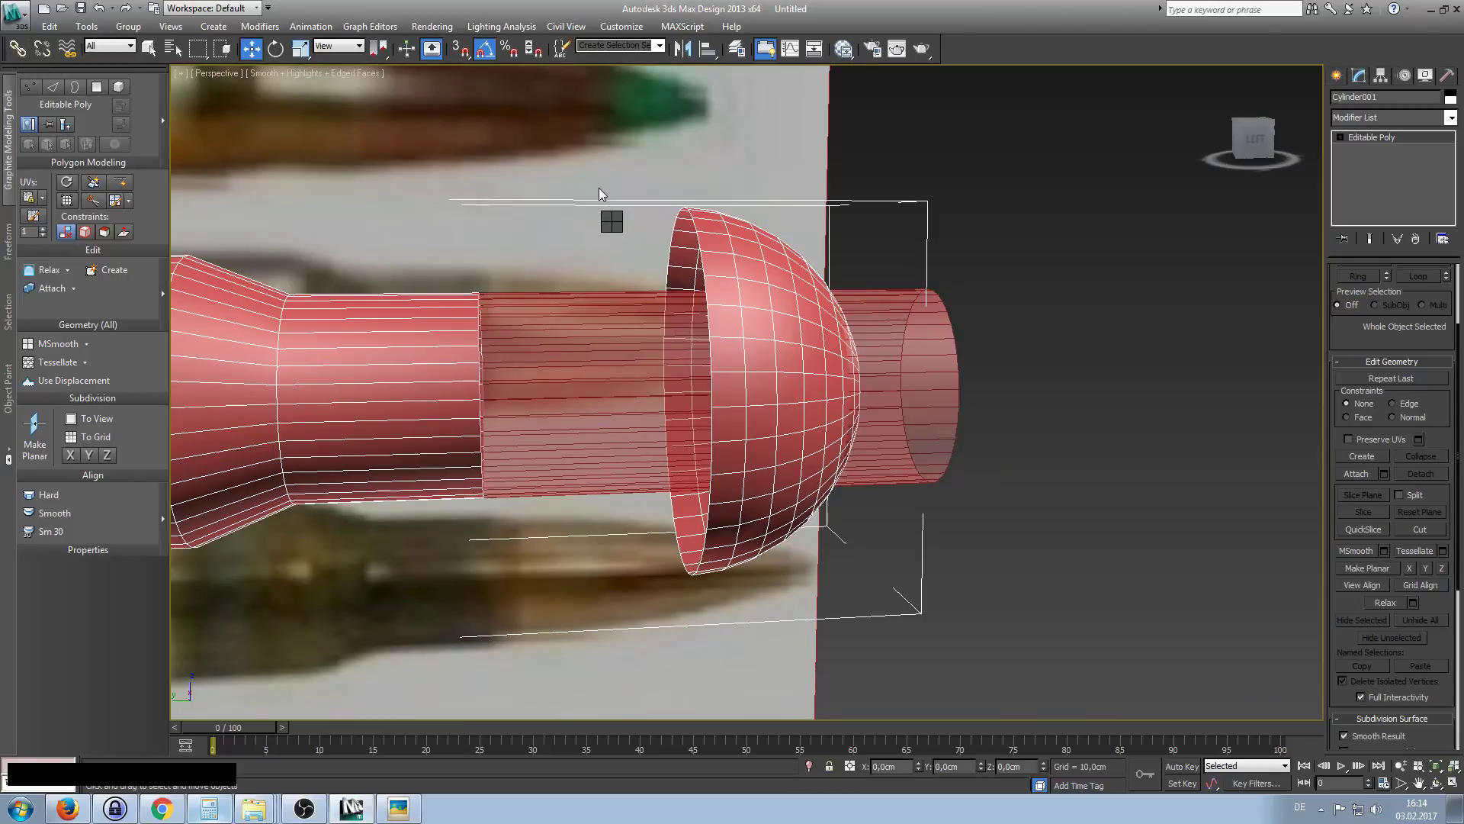
pyautogui.click(596, 191)
pyautogui.moveTo(535, 131); pyautogui.dragTo(936, 638)
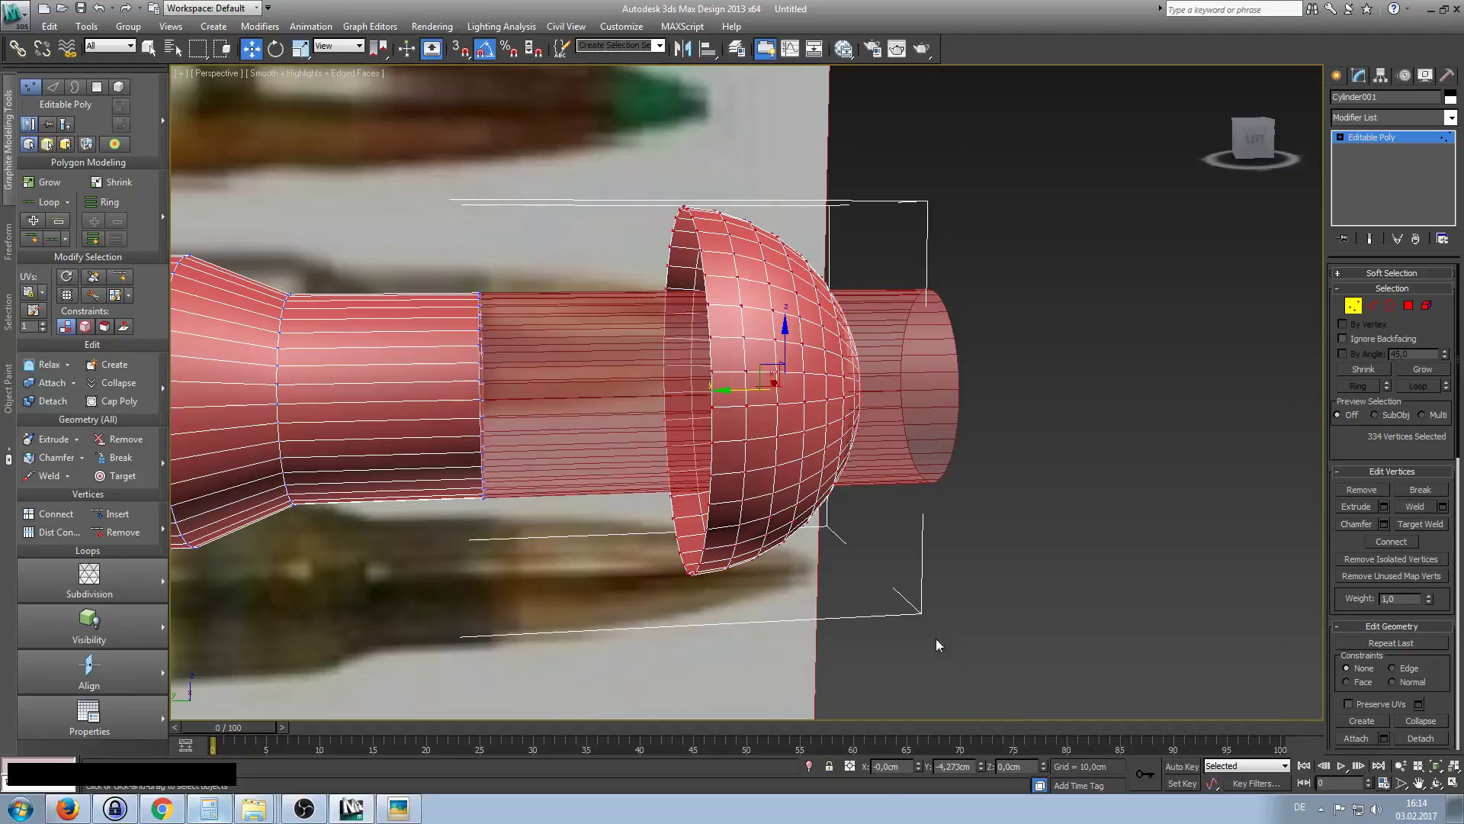
# Scale the half sphere's vertices in X and Z to about 54% so they match the bullet cylinder's diameter.
pyautogui.click(912, 403)
pyautogui.keyDown('alt'); pyautogui.moveTo(853, 410); pyautogui.dragTo(922, 421, button='middle'); pyautogui.keyUp('alt')
pyautogui.moveTo(797, 366); pyautogui.dragTo(771, 387)
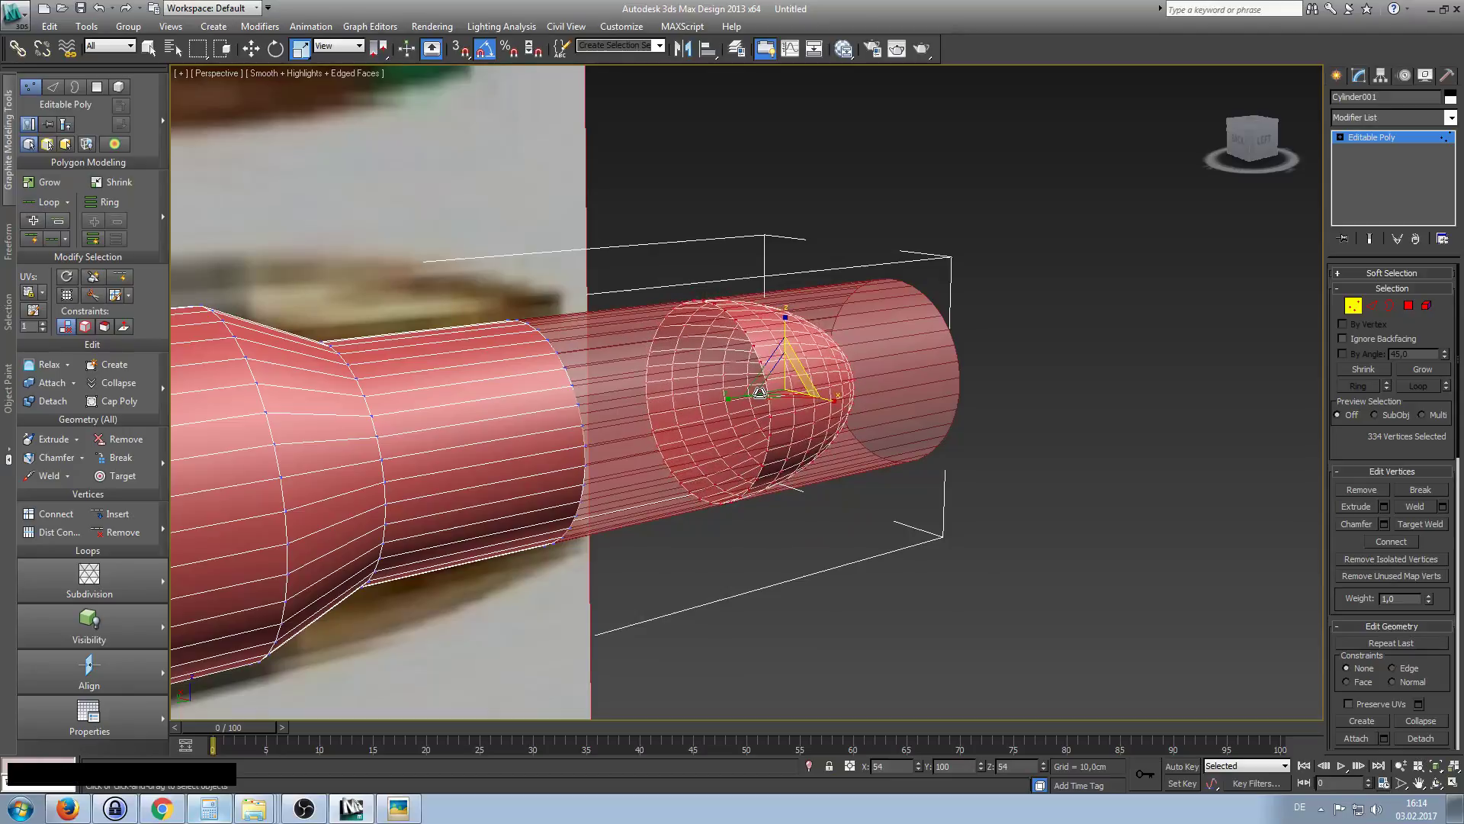
pyautogui.keyDown('alt'); pyautogui.moveTo(761, 393); pyautogui.dragTo(697, 435, button='middle'); pyautogui.keyUp('alt')
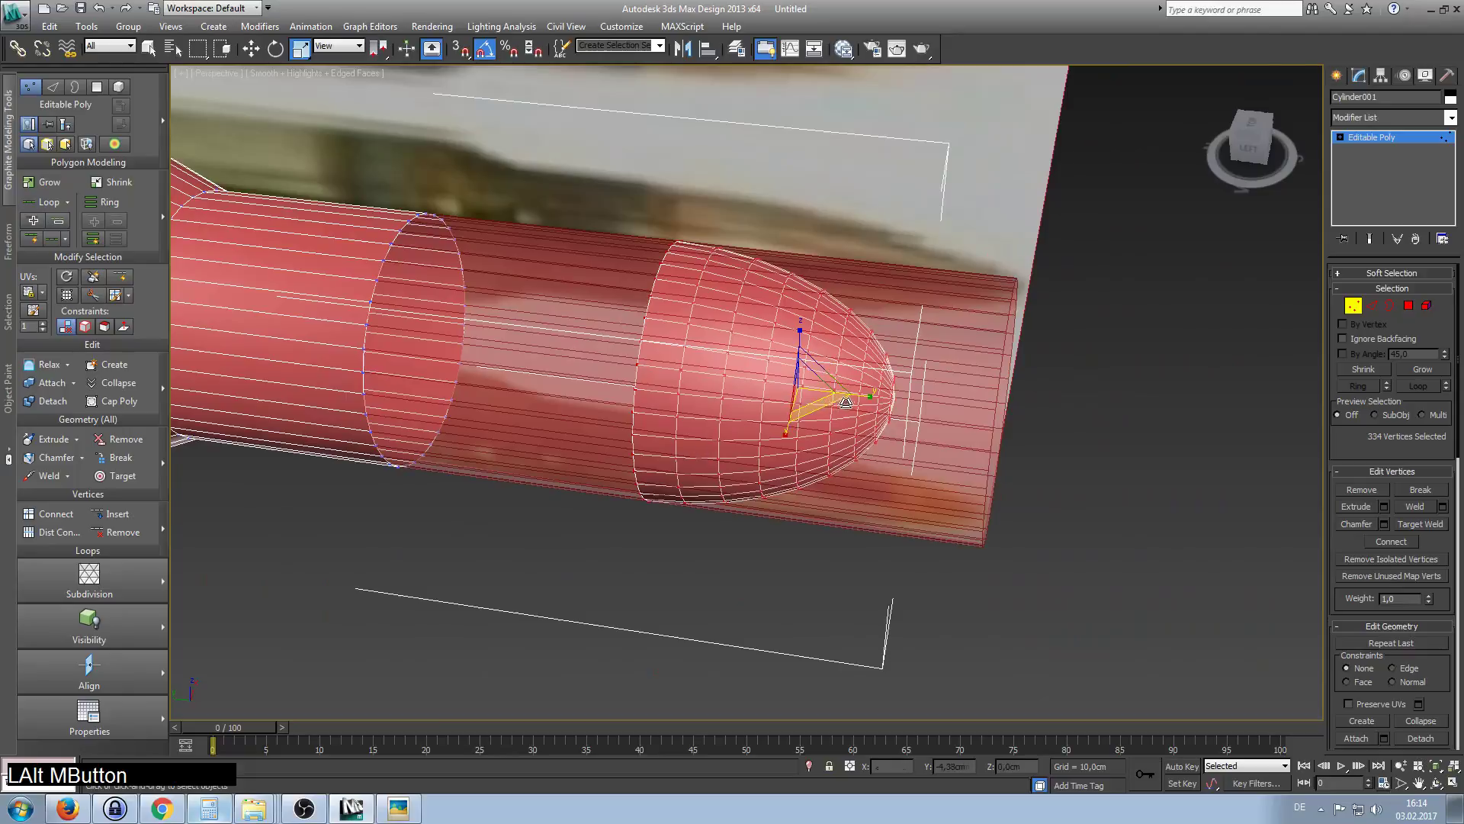
pyautogui.moveTo(794, 381)
pyautogui.keyDown('alt'); pyautogui.mouseDown(button='middle')
pyautogui.moveTo(808, 389)
pyautogui.moveTo(789, 392)
pyautogui.mouseUp(button='middle'); pyautogui.keyUp('alt')
pyautogui.moveTo(780, 376); pyautogui.dragTo(776, 386)
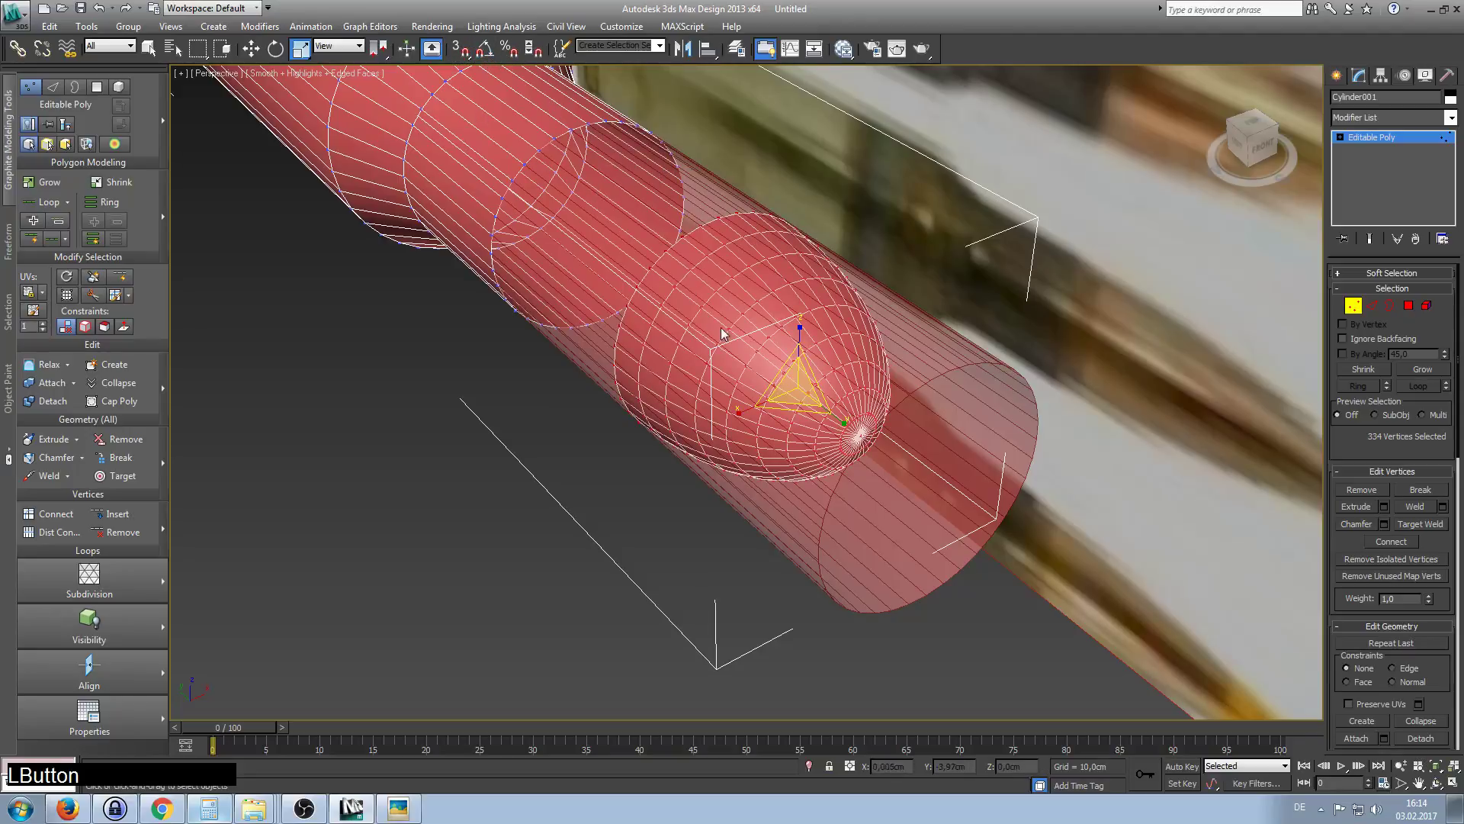
# Rotate the half sphere's vertices about 3 degrees around Y to line up its edges with the case.
pyautogui.rightClick(767, 349)
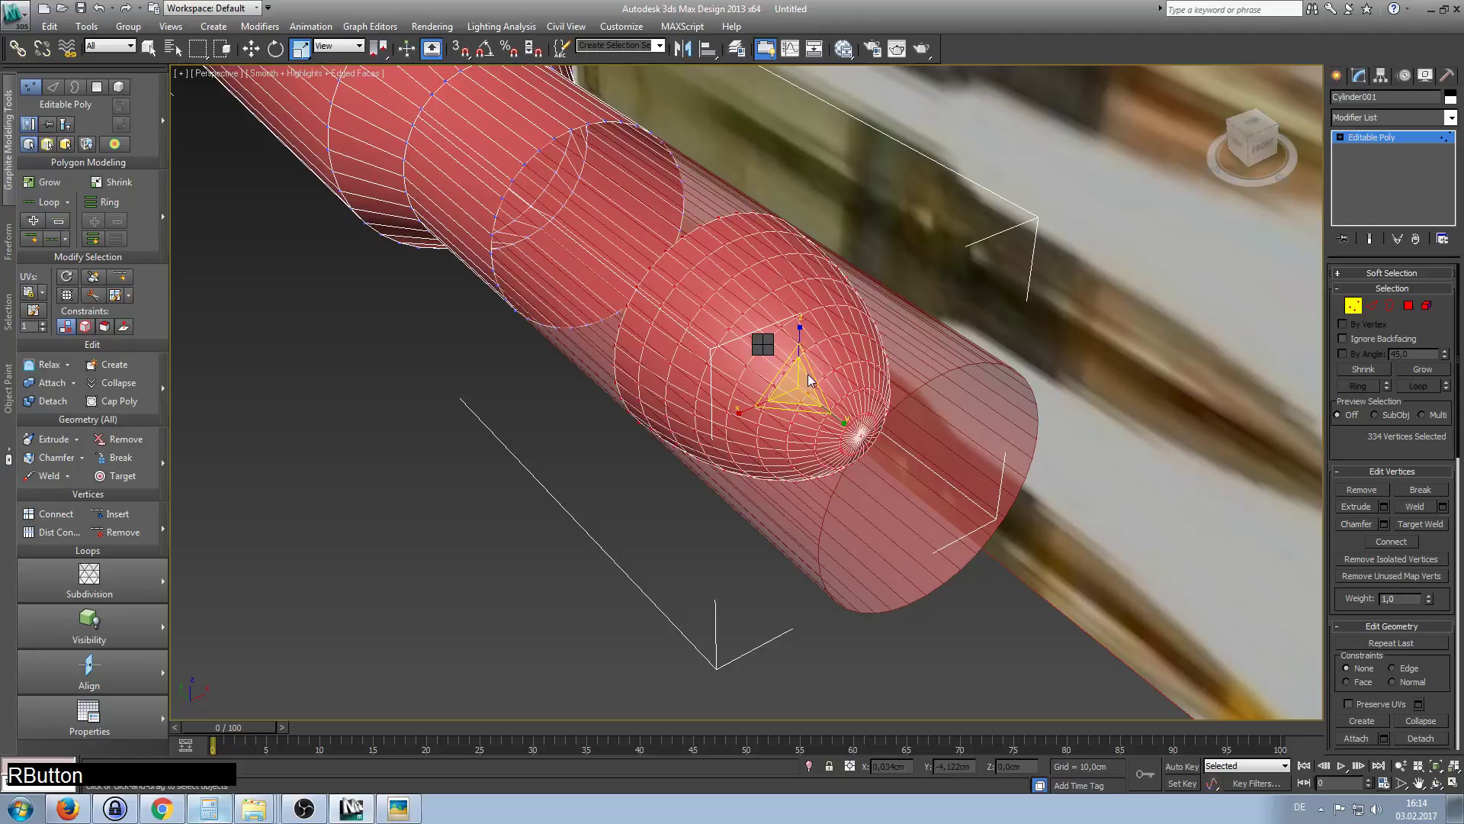
pyautogui.click(808, 374)
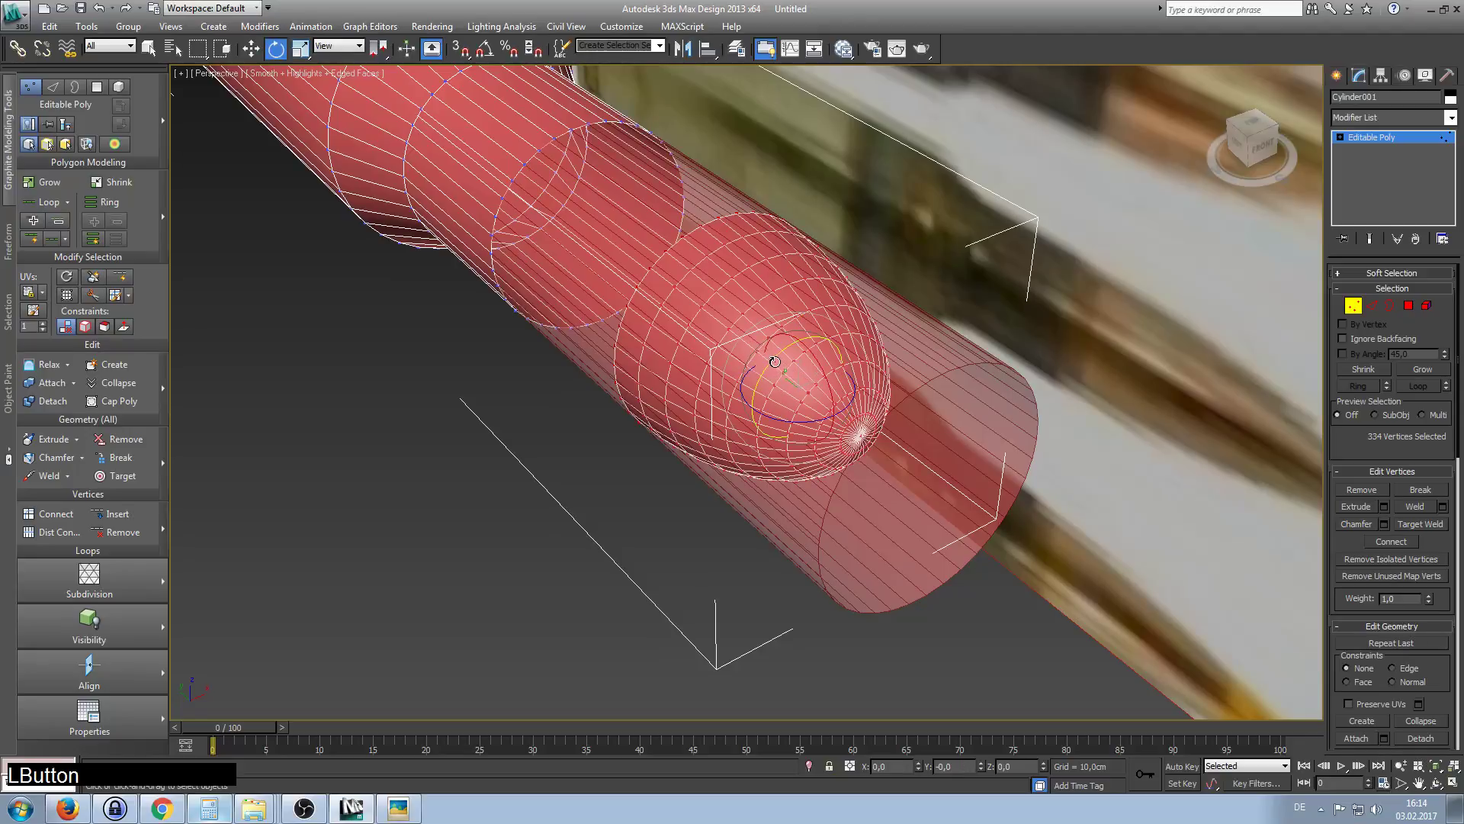
pyautogui.moveTo(775, 360); pyautogui.dragTo(775, 356)
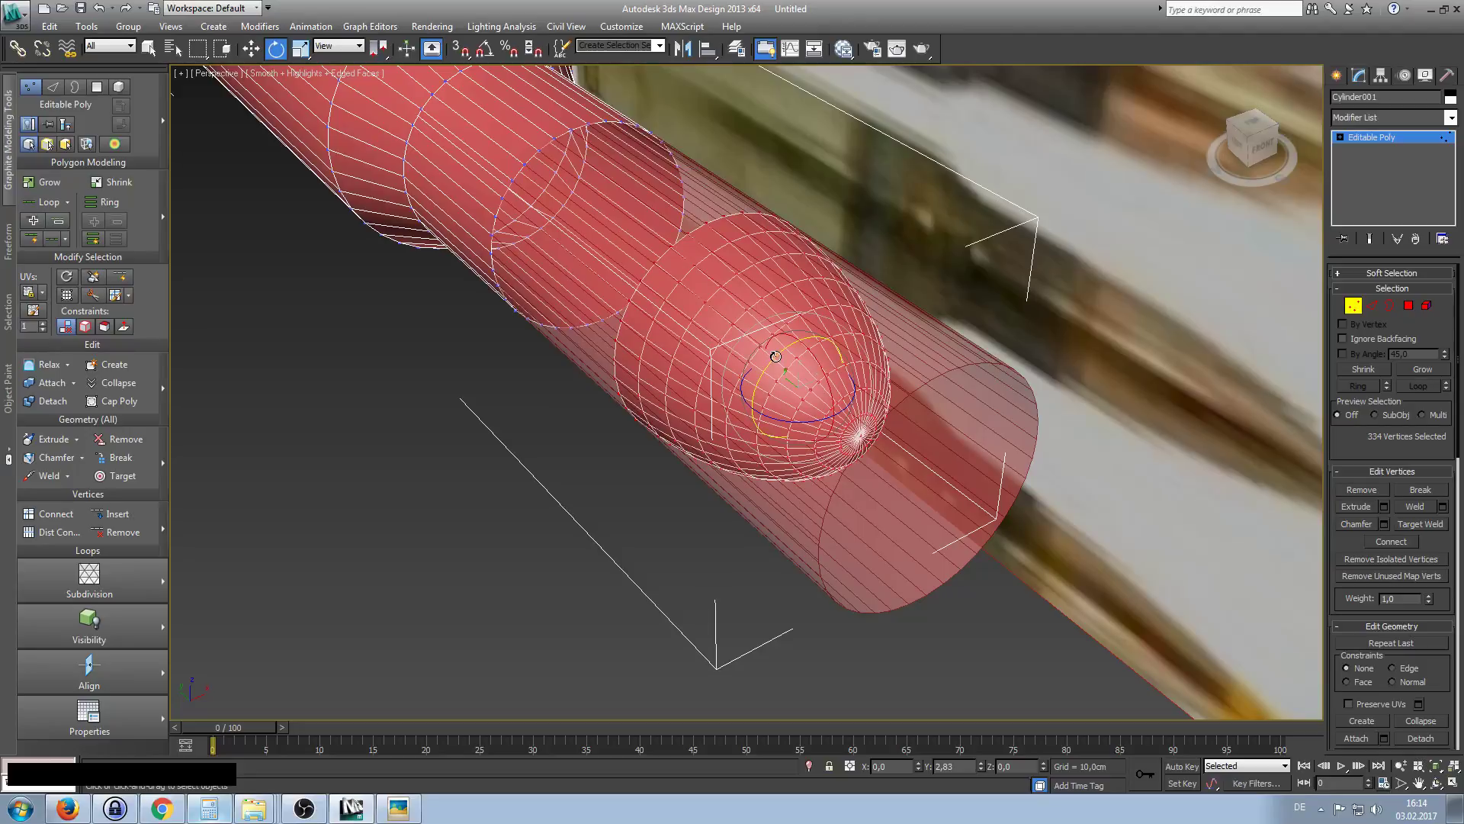
# Stretch the half sphere's vertices along Y into a long pointed bullet tip.
pyautogui.rightClick(841, 360)
pyautogui.click(856, 376)
pyautogui.keyDown('alt'); pyautogui.moveTo(779, 372); pyautogui.dragTo(905, 355, button='middle'); pyautogui.keyUp('alt')
pyautogui.press('r')
pyautogui.moveTo(872, 390); pyautogui.dragTo(963, 394)
# Move the bullet tip's vertices along Y until its open rim meets the case mouth.
pyautogui.rightClick(900, 382)
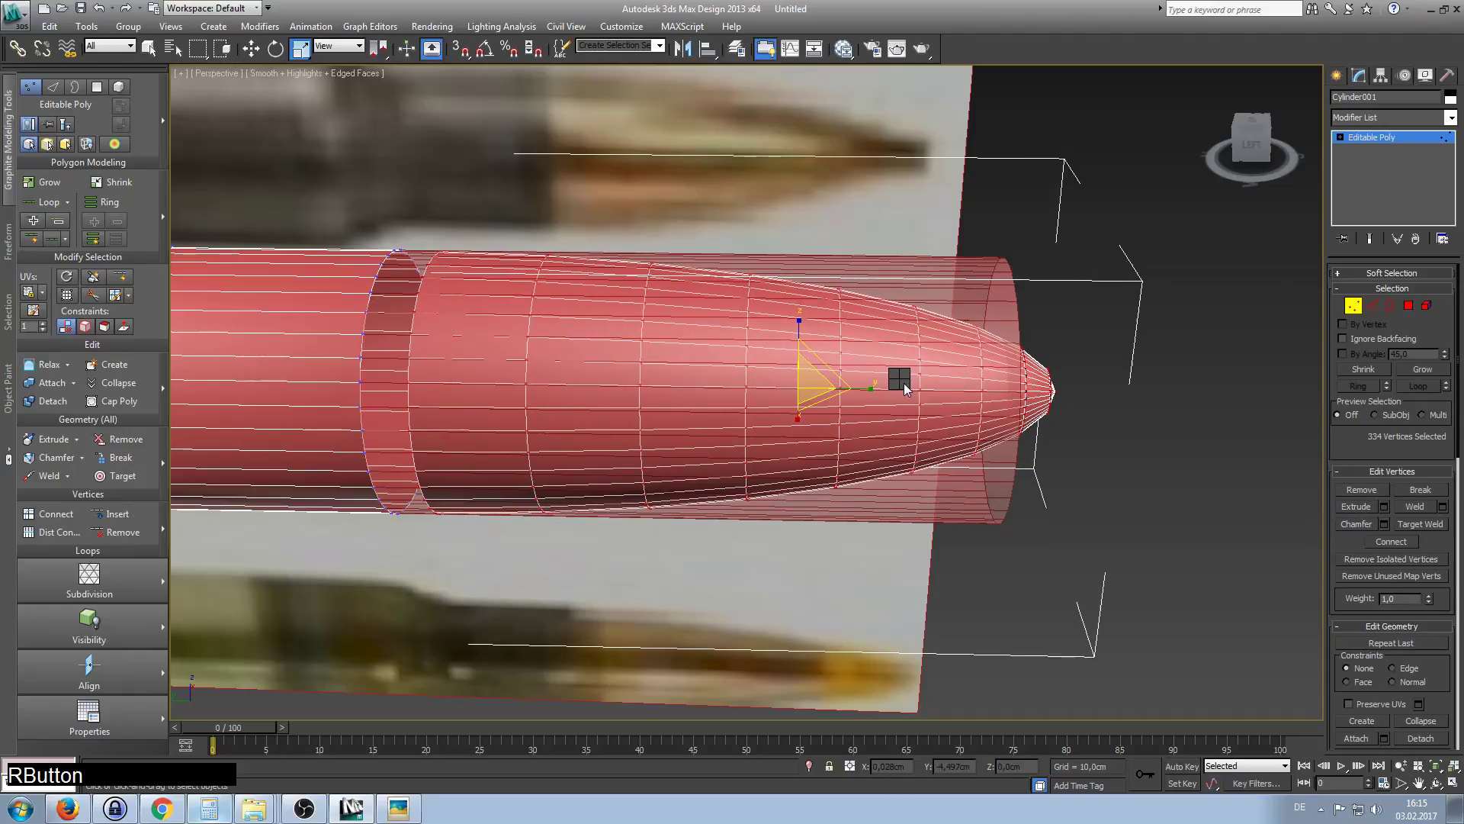
pyautogui.click(939, 400)
pyautogui.moveTo(738, 390); pyautogui.dragTo(703, 397)
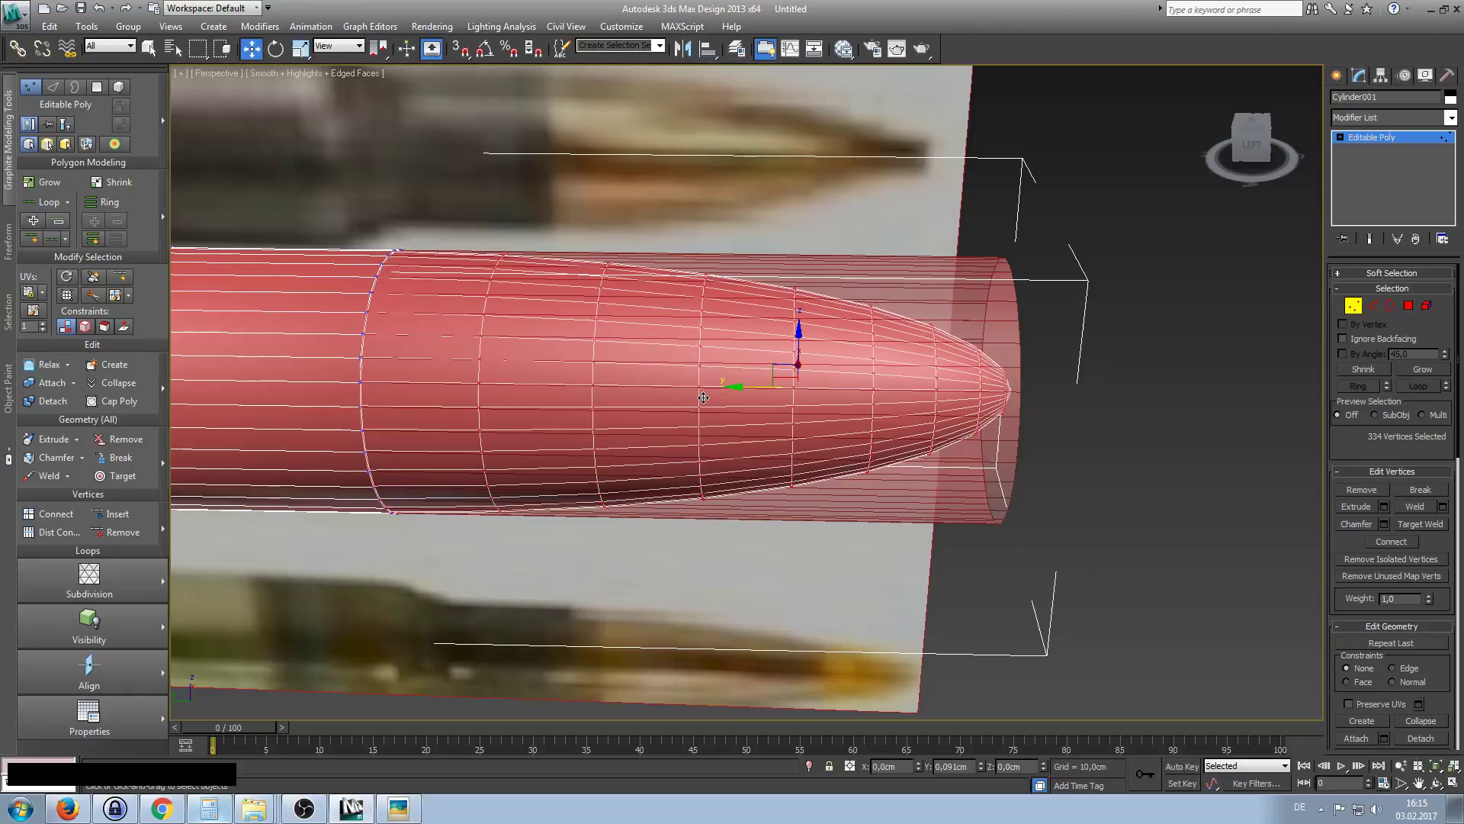
# Scale the bullet tip's vertices down slightly in X and Z so its rim sits just inside the case mouth.
pyautogui.keyDown('ctrl'); pyautogui.keyDown('alt'); pyautogui.moveTo(680, 383); pyautogui.dragTo(606, 346, button='middle'); pyautogui.keyUp('alt'); pyautogui.keyUp('ctrl')
pyautogui.scroll(-5, 616, 356)
pyautogui.scroll(2, 616, 356)
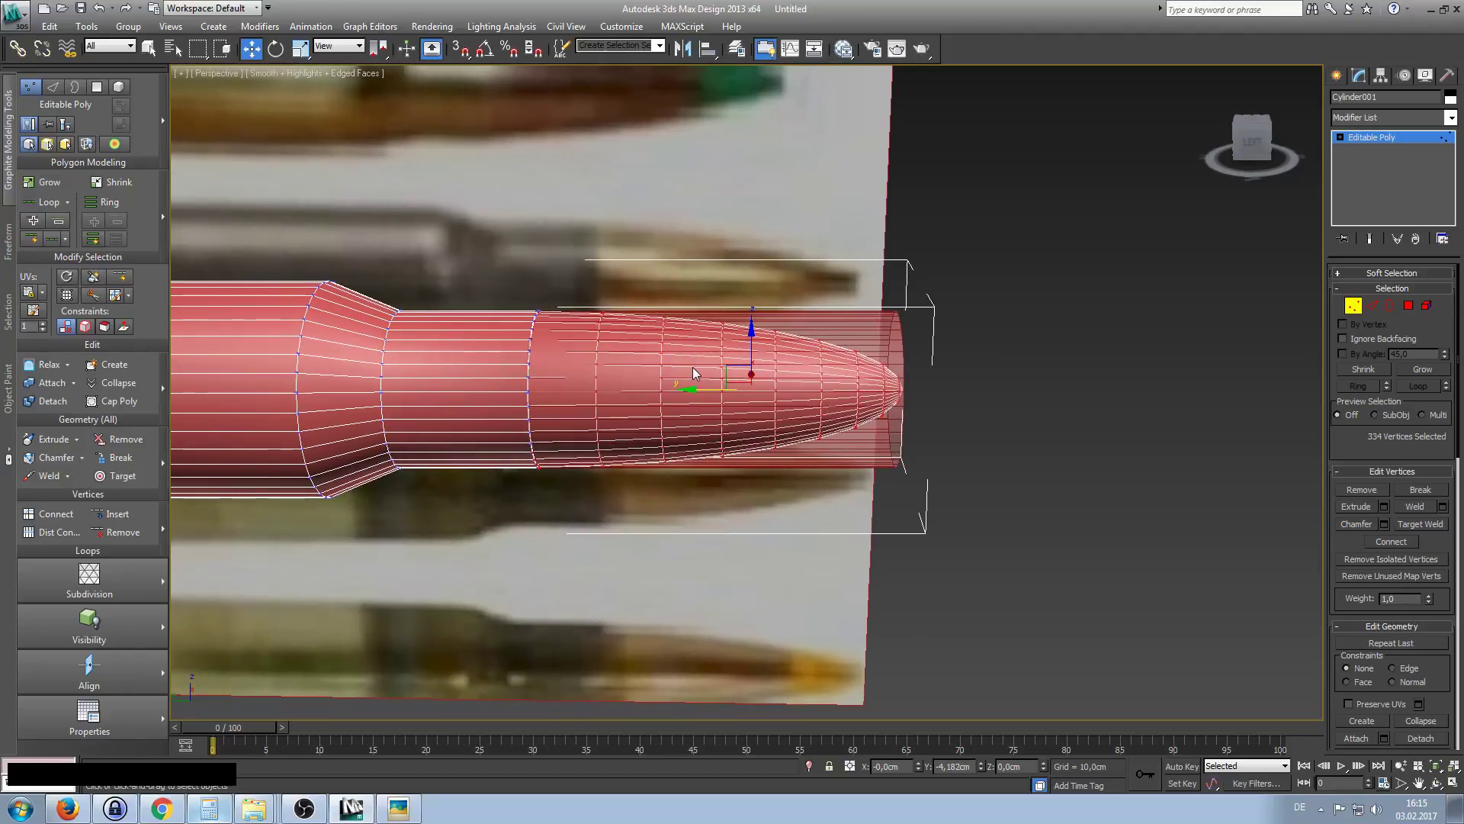
pyautogui.press('r')
pyautogui.keyDown('alt'); pyautogui.moveTo(746, 403); pyautogui.dragTo(769, 380, button='middle'); pyautogui.keyUp('alt')
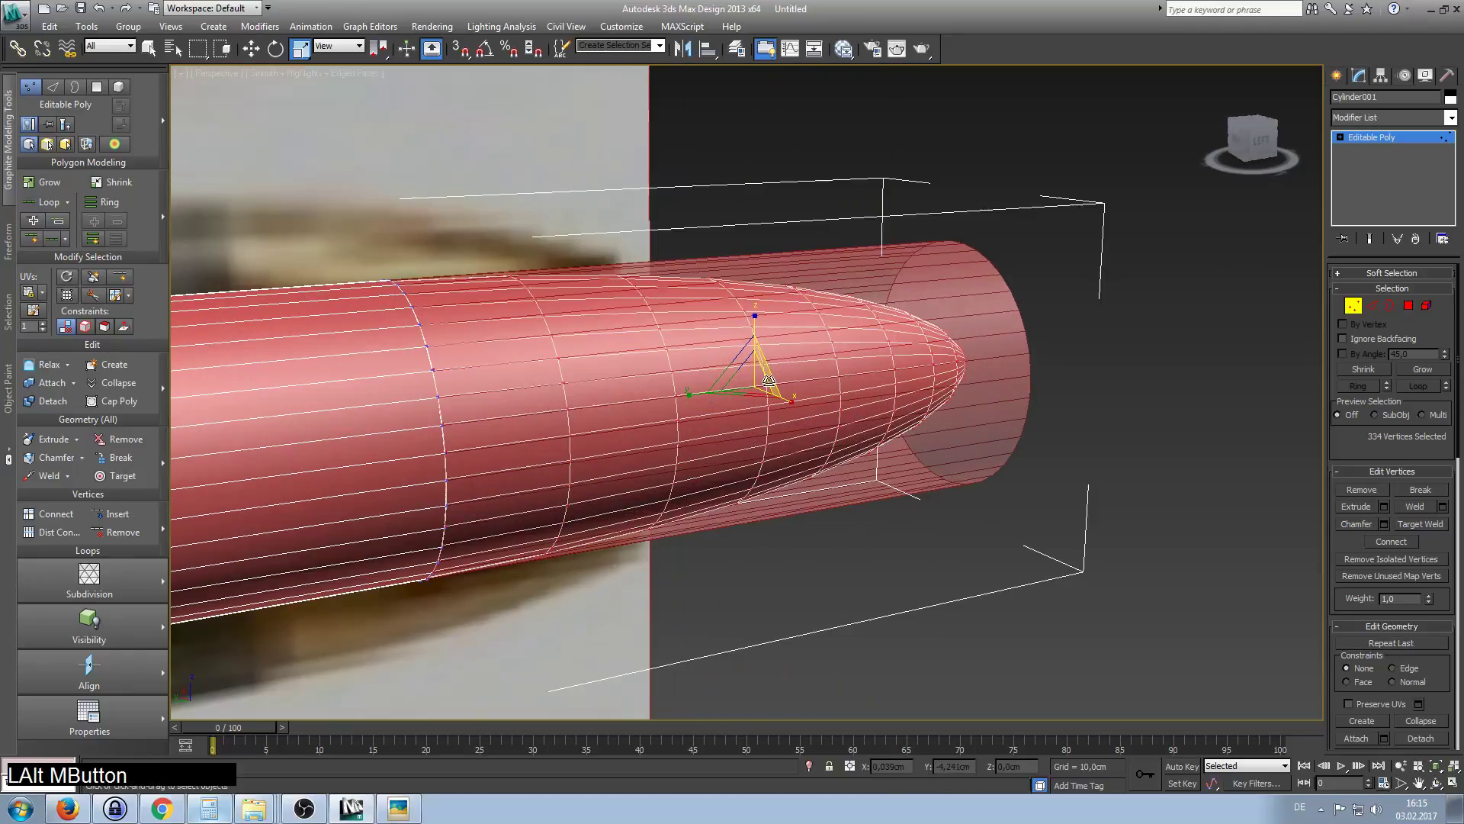
pyautogui.moveTo(769, 369); pyautogui.dragTo(767, 369)
pyautogui.keyDown('alt'); pyautogui.moveTo(767, 370); pyautogui.dragTo(728, 364, button='middle'); pyautogui.keyUp('alt')
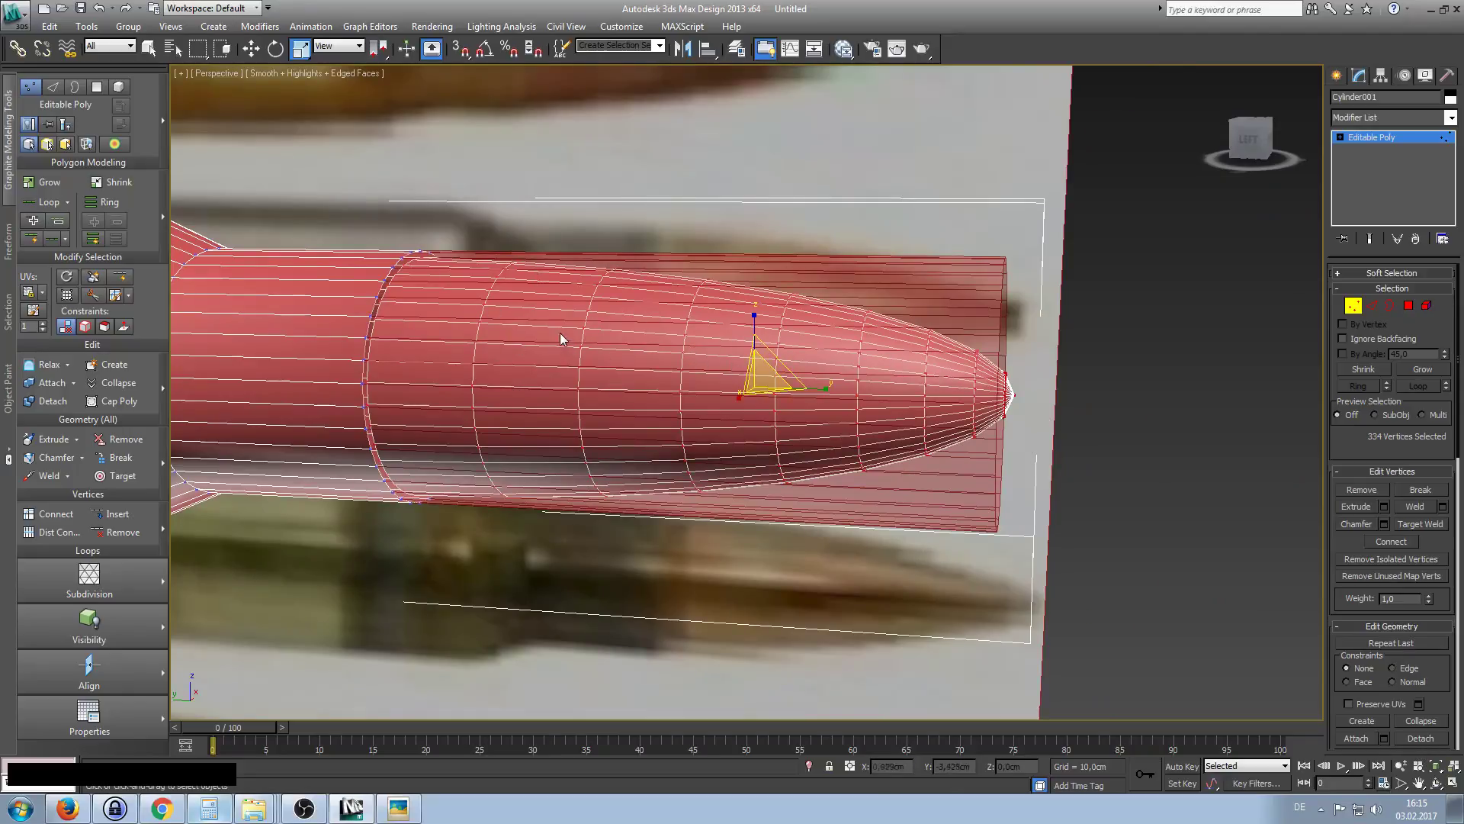
pyautogui.moveTo(518, 319); pyautogui.dragTo(599, 333, button='middle')
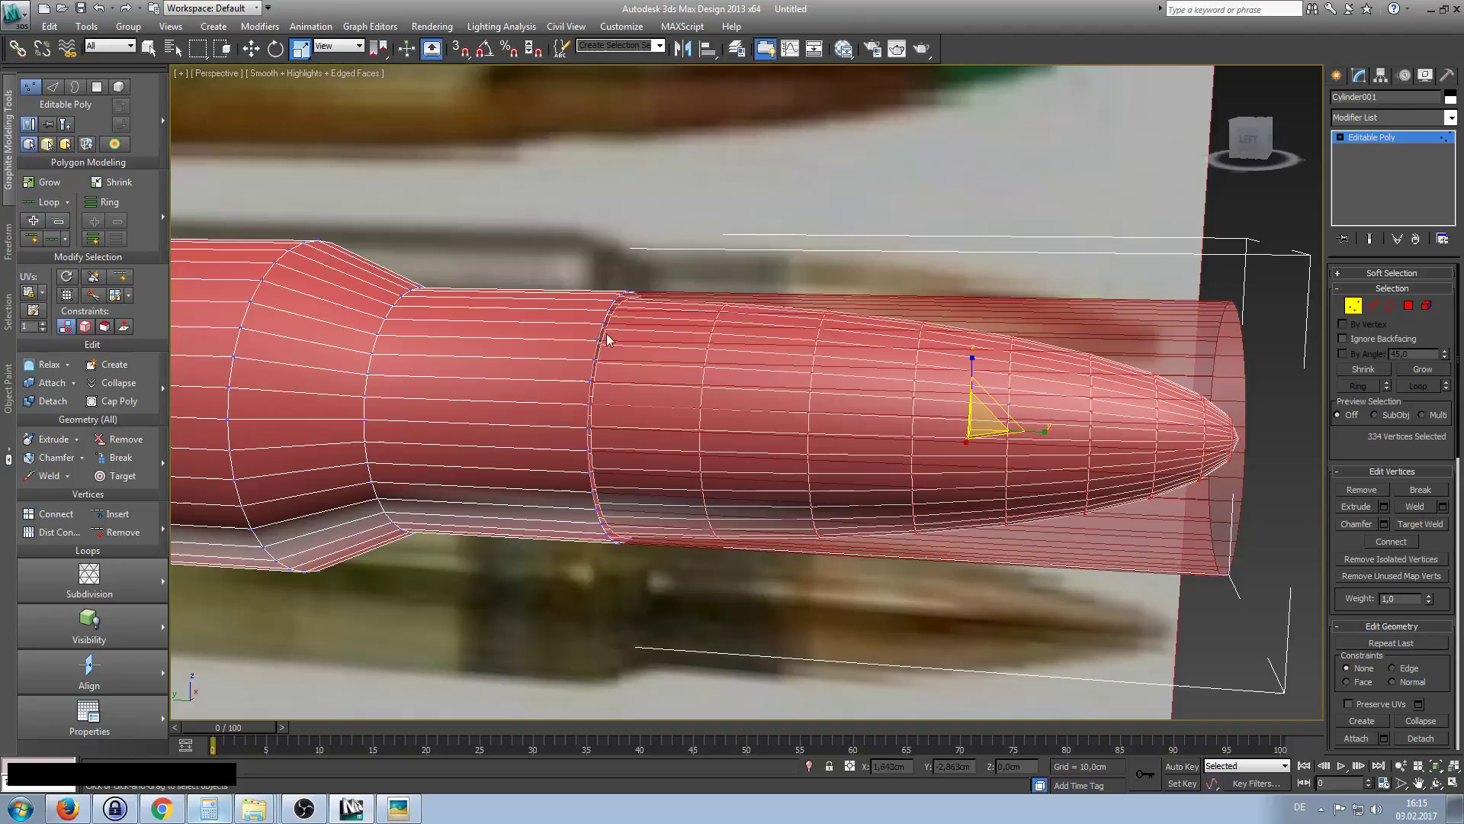
# Select the full open-rim edge loops of both the case mouth and the bullet tip.
pyautogui.click(1372, 306)
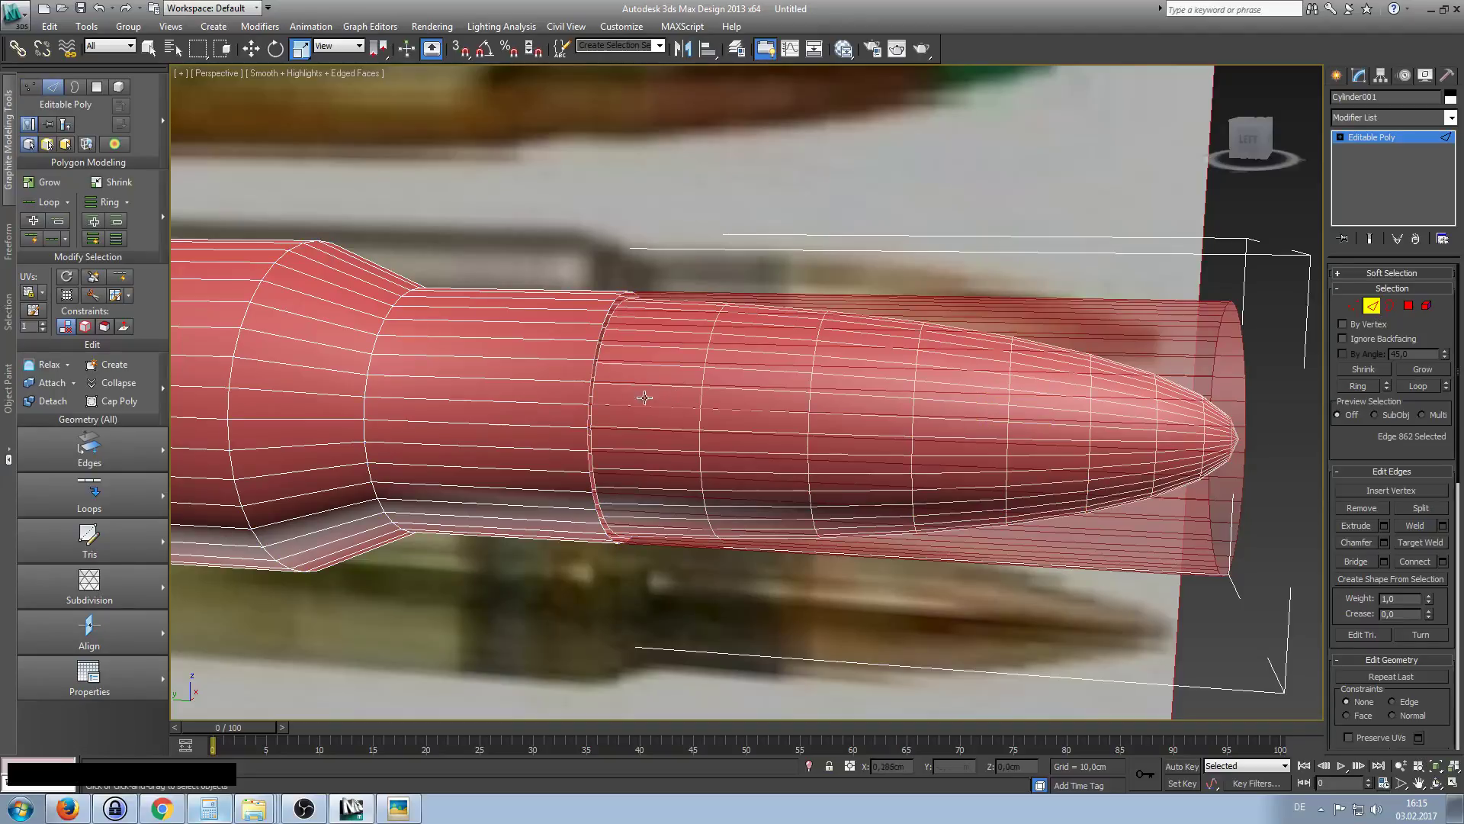
pyautogui.click(599, 354)
pyautogui.keyDown('alt'); pyautogui.moveTo(696, 388); pyautogui.dragTo(656, 393, button='middle'); pyautogui.keyUp('alt')
pyautogui.keyDown('ctrl'); pyautogui.click(604, 338); pyautogui.keyUp('ctrl')
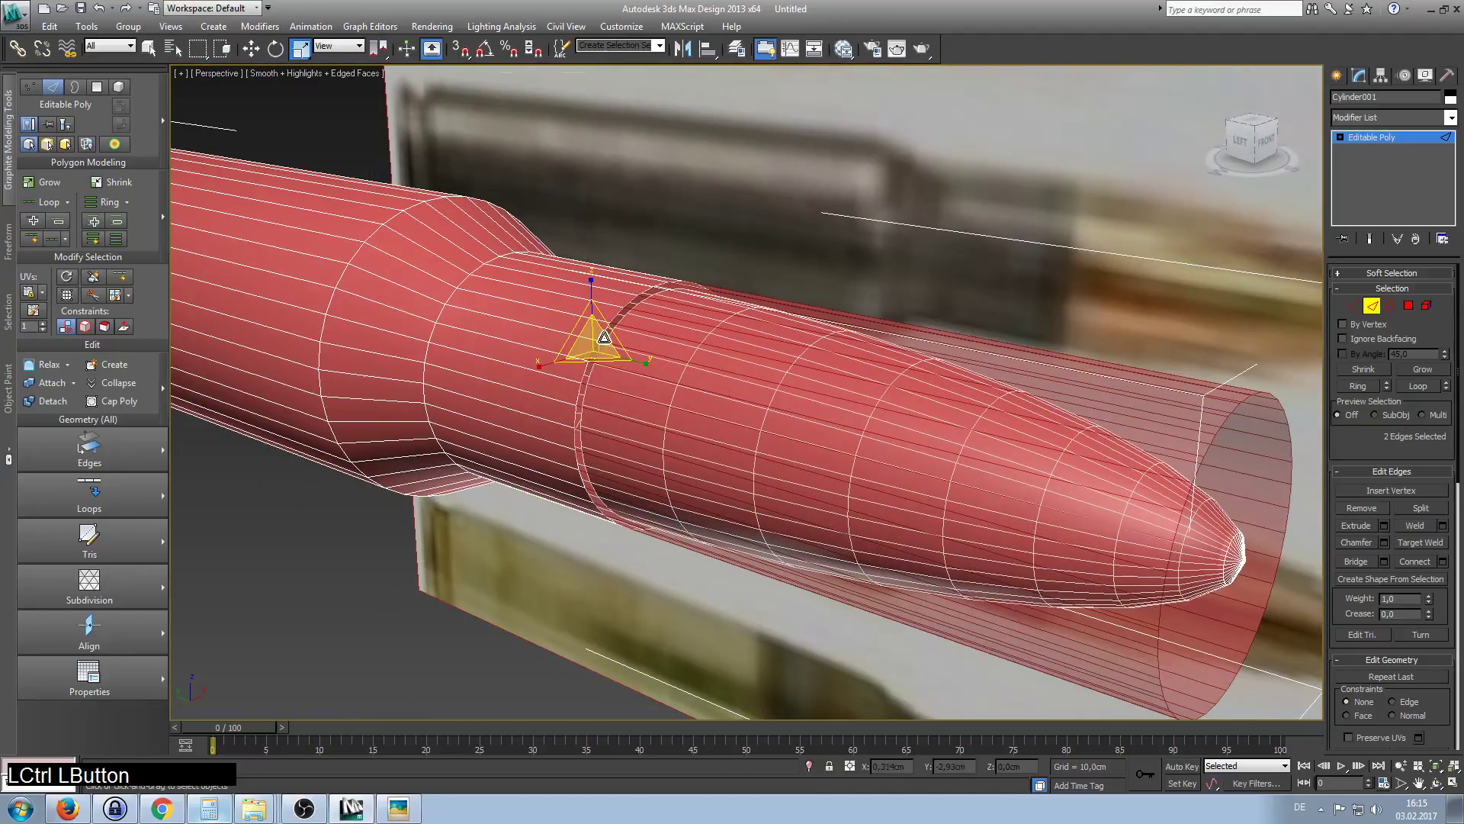
pyautogui.keyDown('ctrl'); pyautogui.click(614, 334); pyautogui.keyUp('ctrl')
pyautogui.rightClick(652, 357)
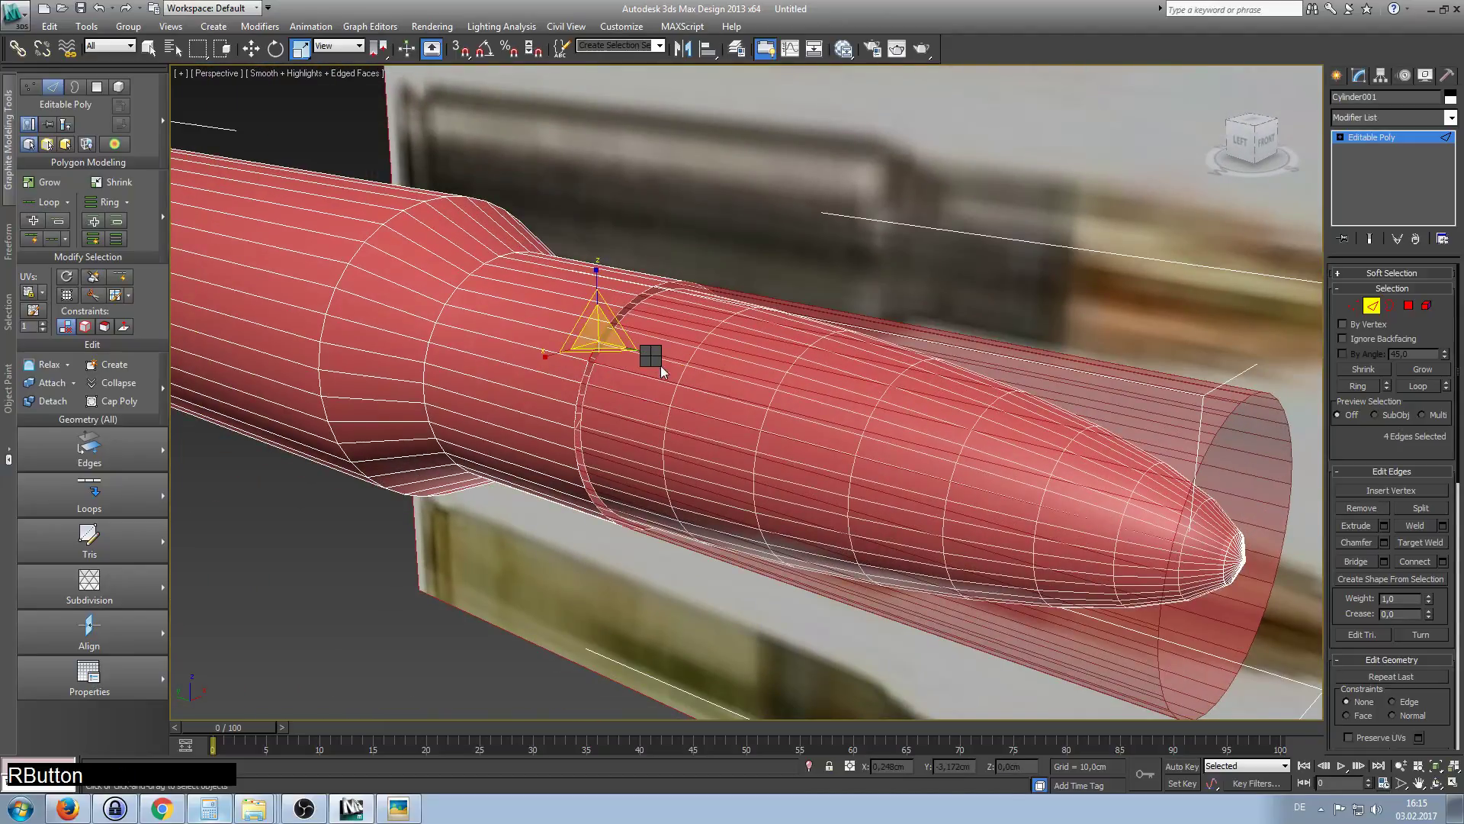
pyautogui.click(662, 370)
pyautogui.keyDown('alt'); pyautogui.moveTo(686, 385); pyautogui.dragTo(636, 397, button='middle'); pyautogui.keyUp('alt')
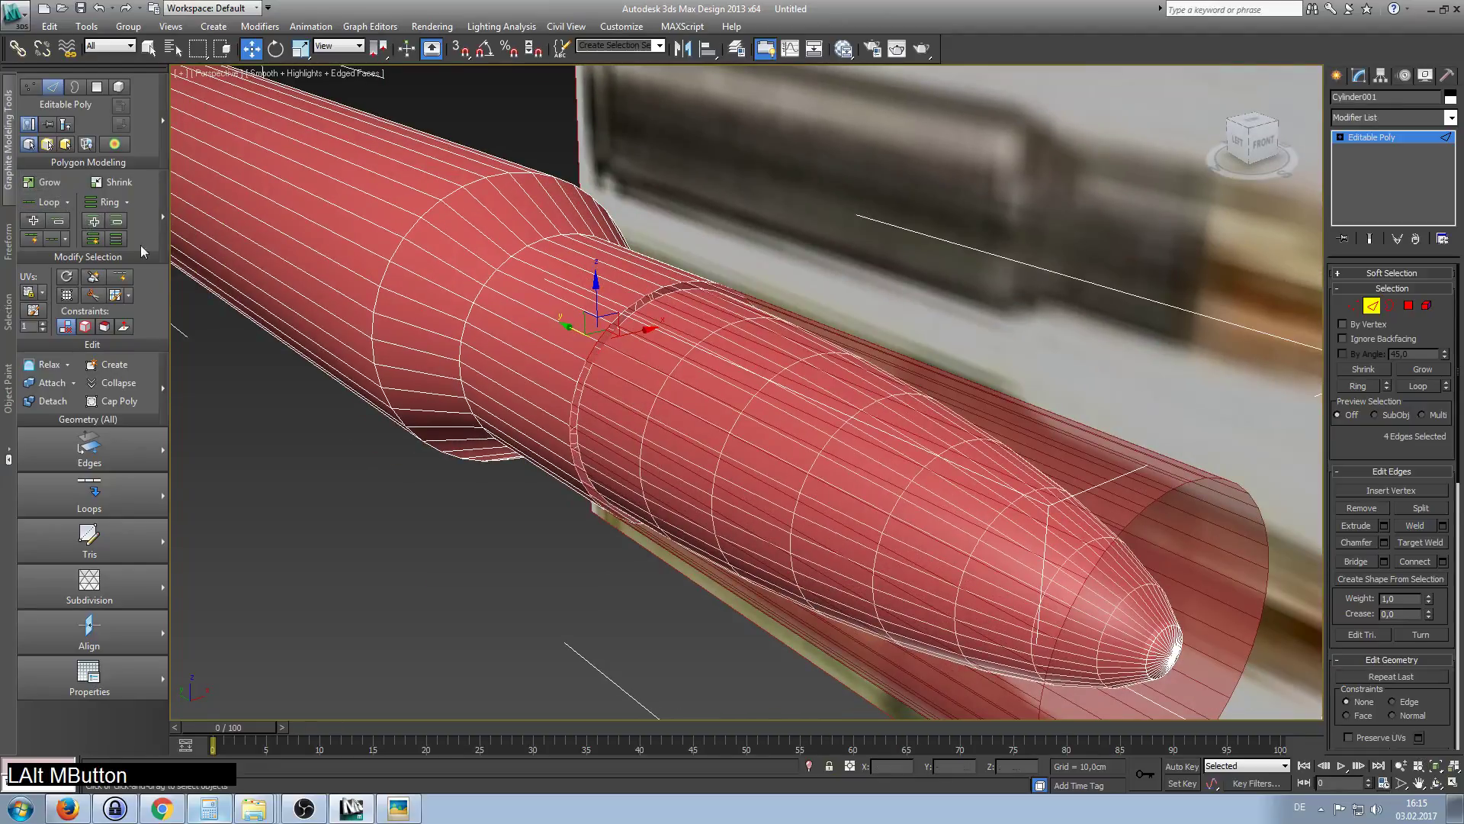
pyautogui.keyDown('ctrl'); pyautogui.keyDown('alt'); pyautogui.moveTo(246, 248); pyautogui.dragTo(246, 320, button='middle'); pyautogui.keyUp('alt'); pyautogui.keyUp('ctrl')
pyautogui.scroll(5, 637, 353)
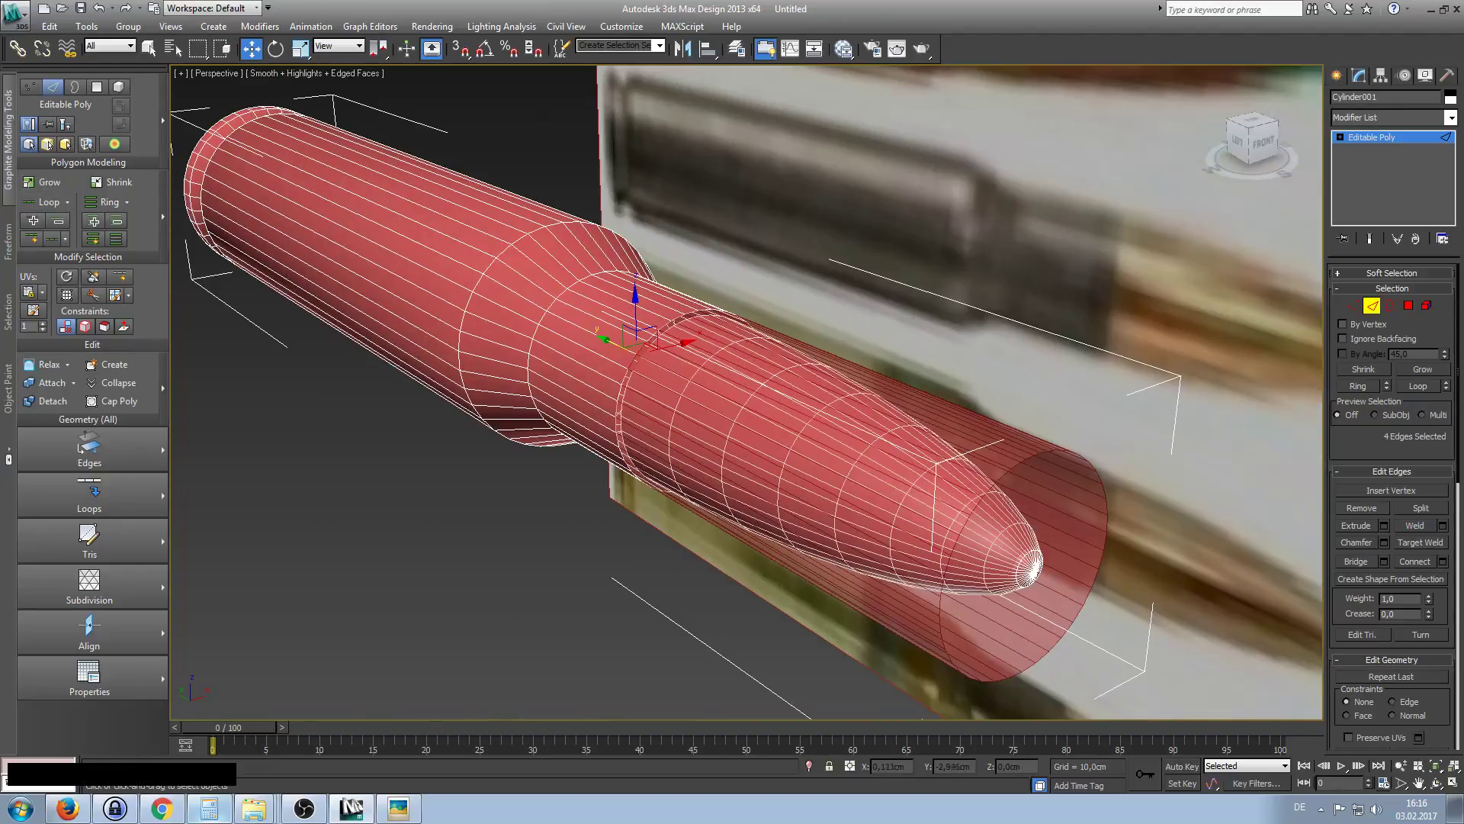
pyautogui.click(46, 202)
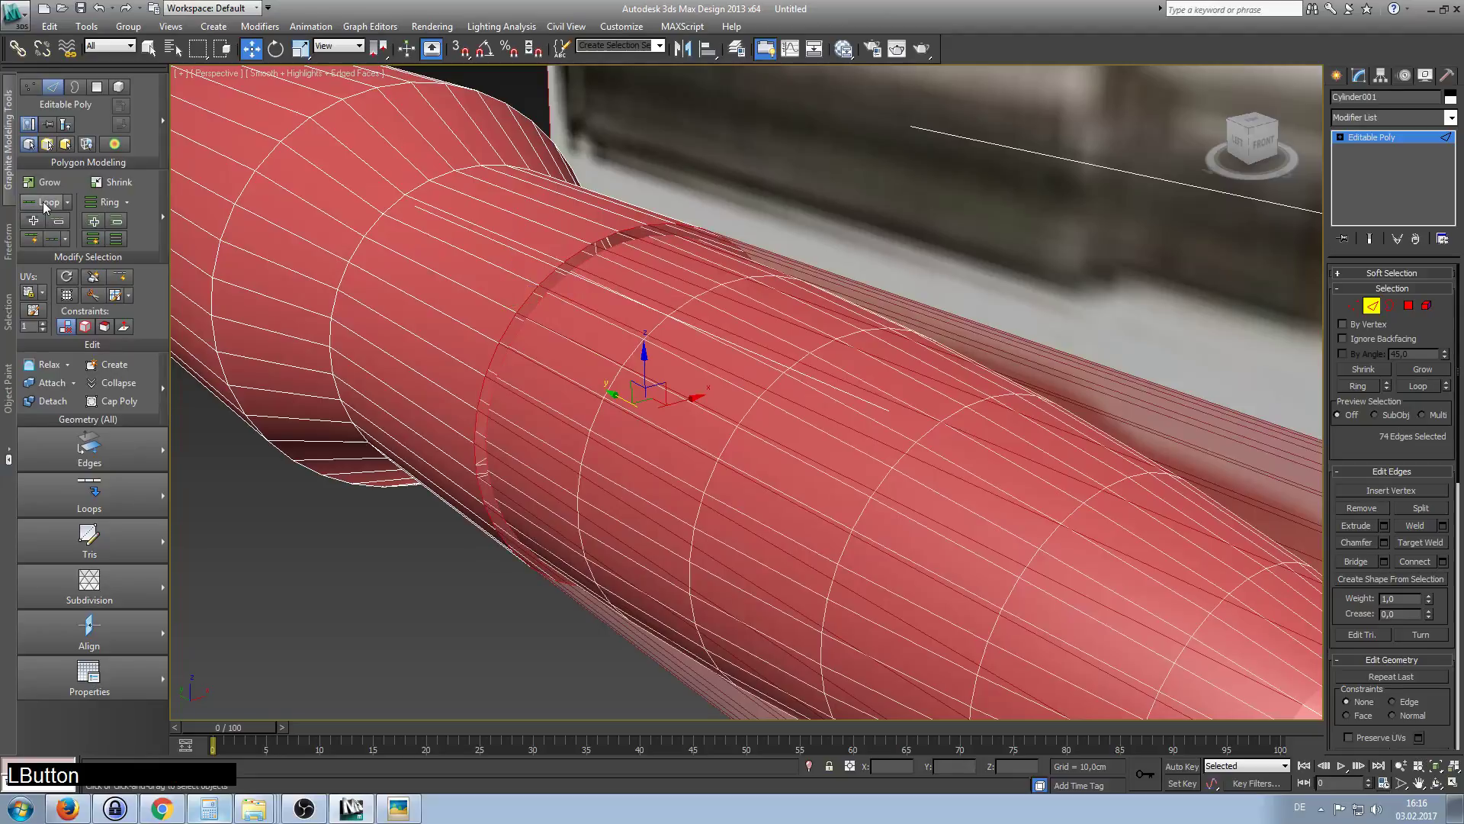
# Bridge the rim edges of the case mouth and bullet tip, leaving one pair out, and bridge that remaining pair separately.
pyautogui.keyDown('alt'); pyautogui.moveTo(664, 478); pyautogui.dragTo(671, 365, button='middle'); pyautogui.keyUp('alt')
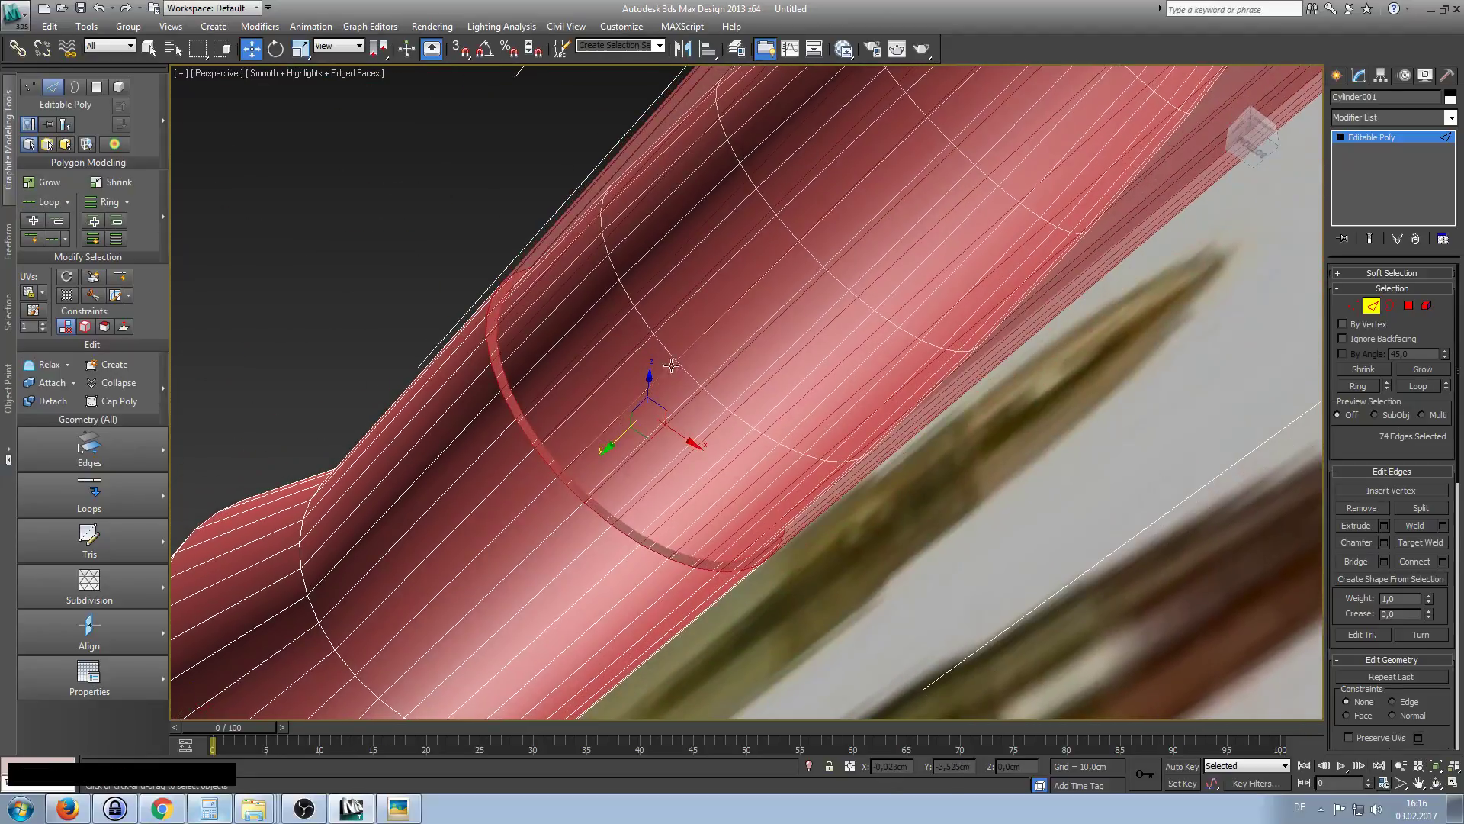
pyautogui.keyDown('alt'); pyautogui.click(577, 486); pyautogui.keyUp('alt')
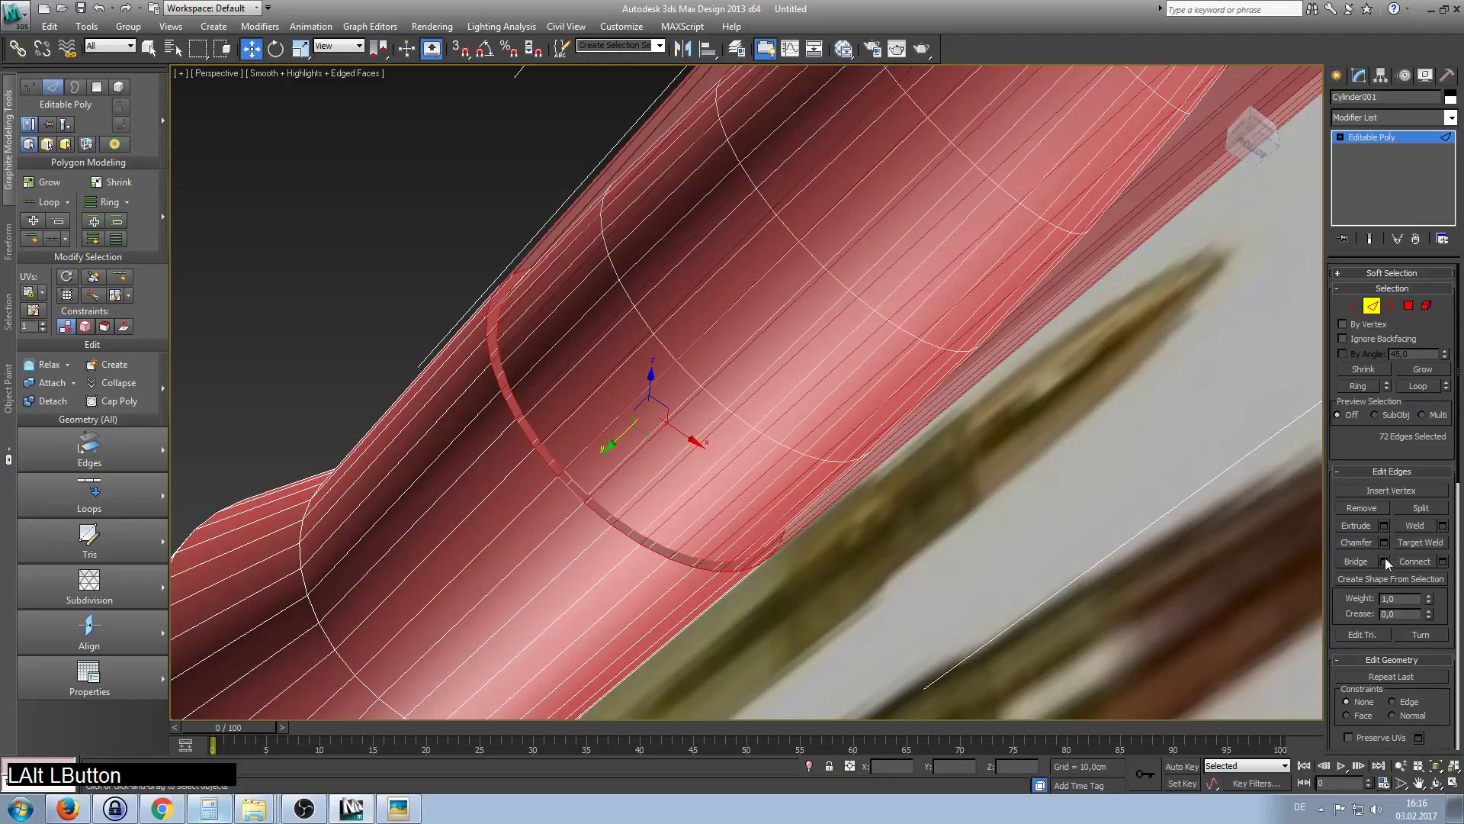
pyautogui.click(1357, 561)
pyautogui.click(570, 478)
pyautogui.keyDown('ctrl'); pyautogui.click(570, 491); pyautogui.keyUp('ctrl')
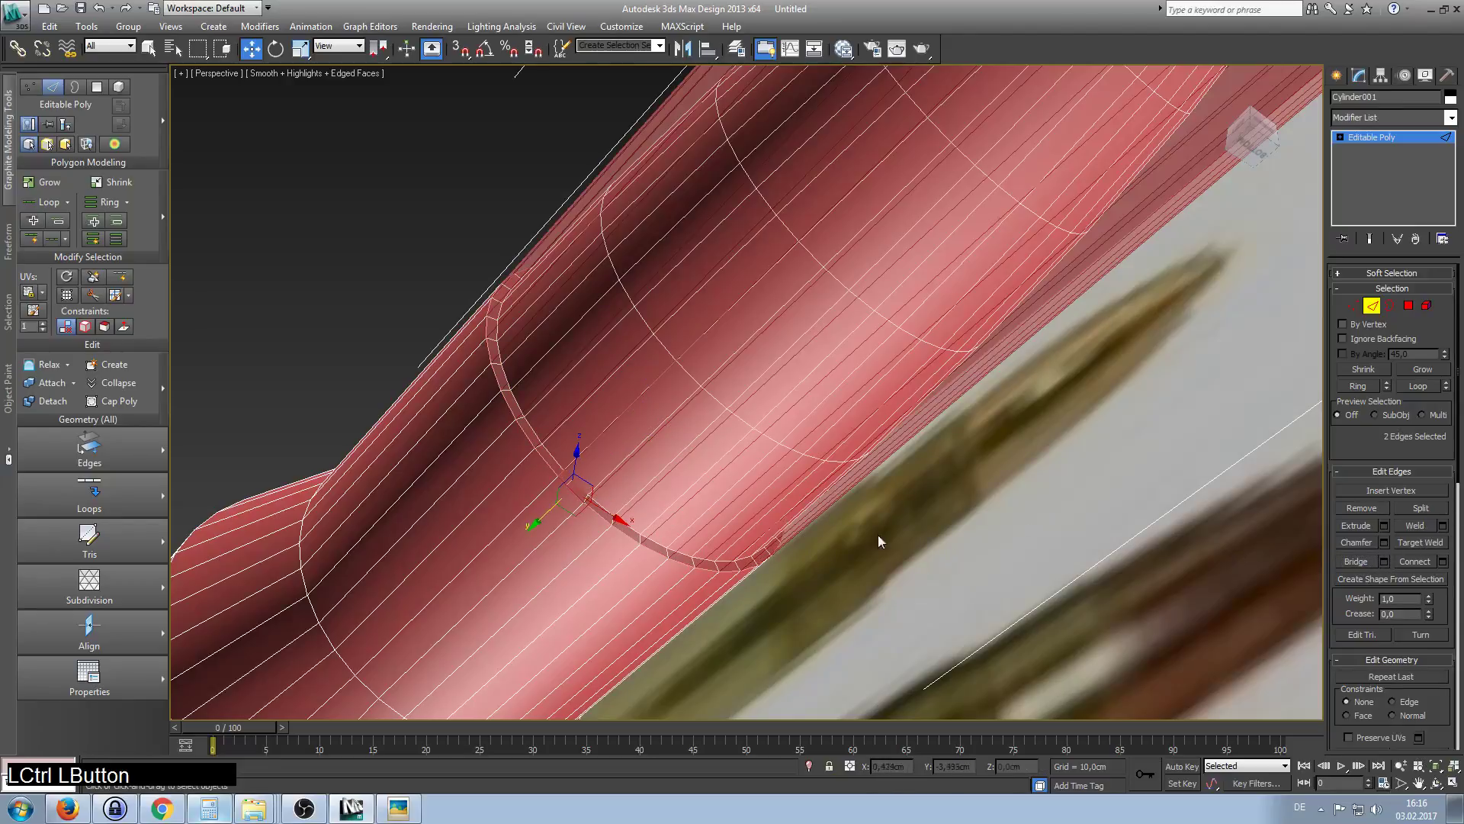
pyautogui.click(1357, 561)
pyautogui.keyDown('alt'); pyautogui.moveTo(882, 442); pyautogui.dragTo(698, 424, button='middle'); pyautogui.keyUp('alt')
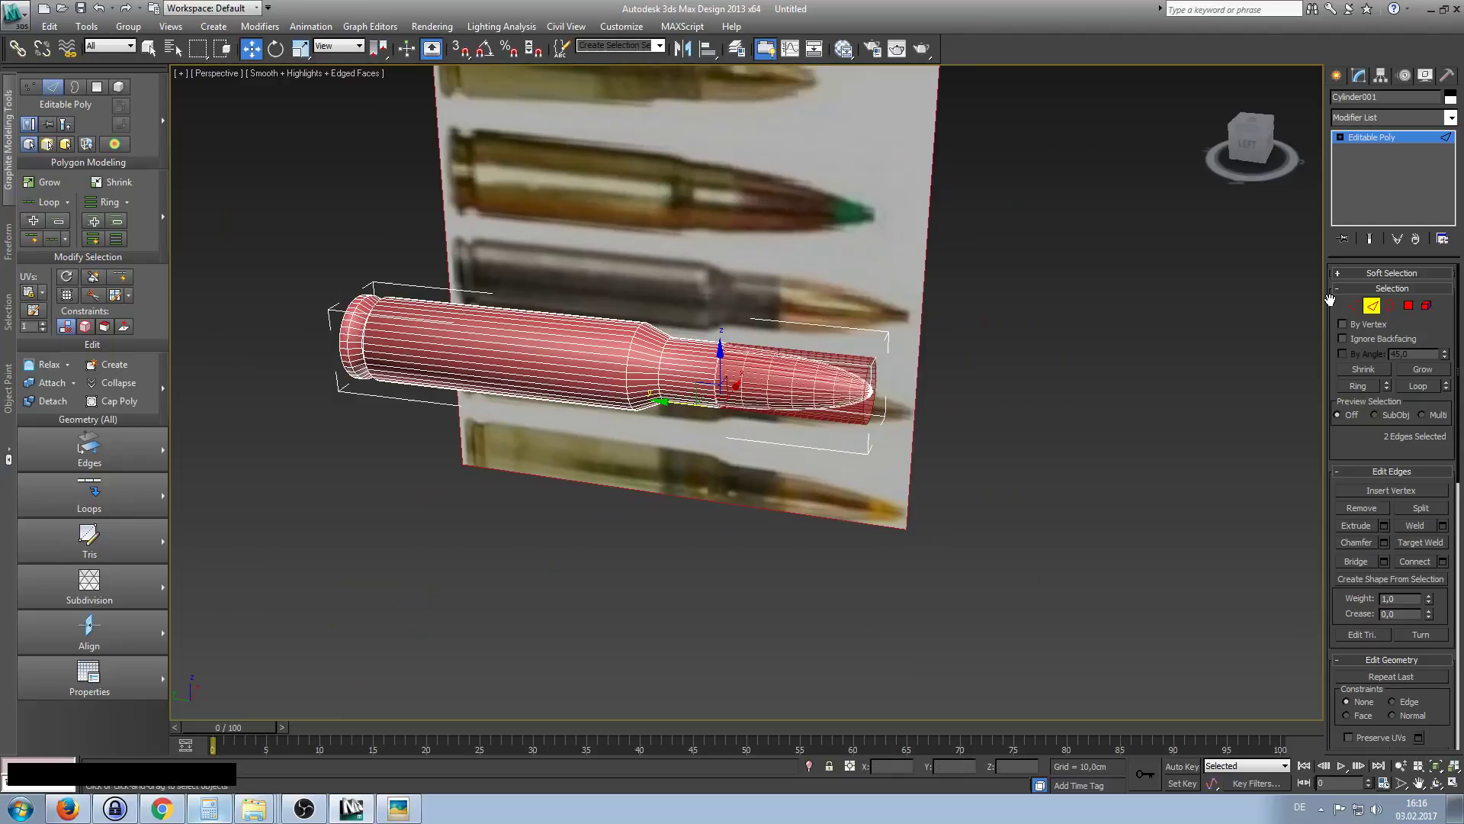
# Delete the separate guide cylinder surrounding the bullet tip and select the cartridge.
pyautogui.click(1373, 306)
pyautogui.click(1219, 349)
pyautogui.click(866, 365)
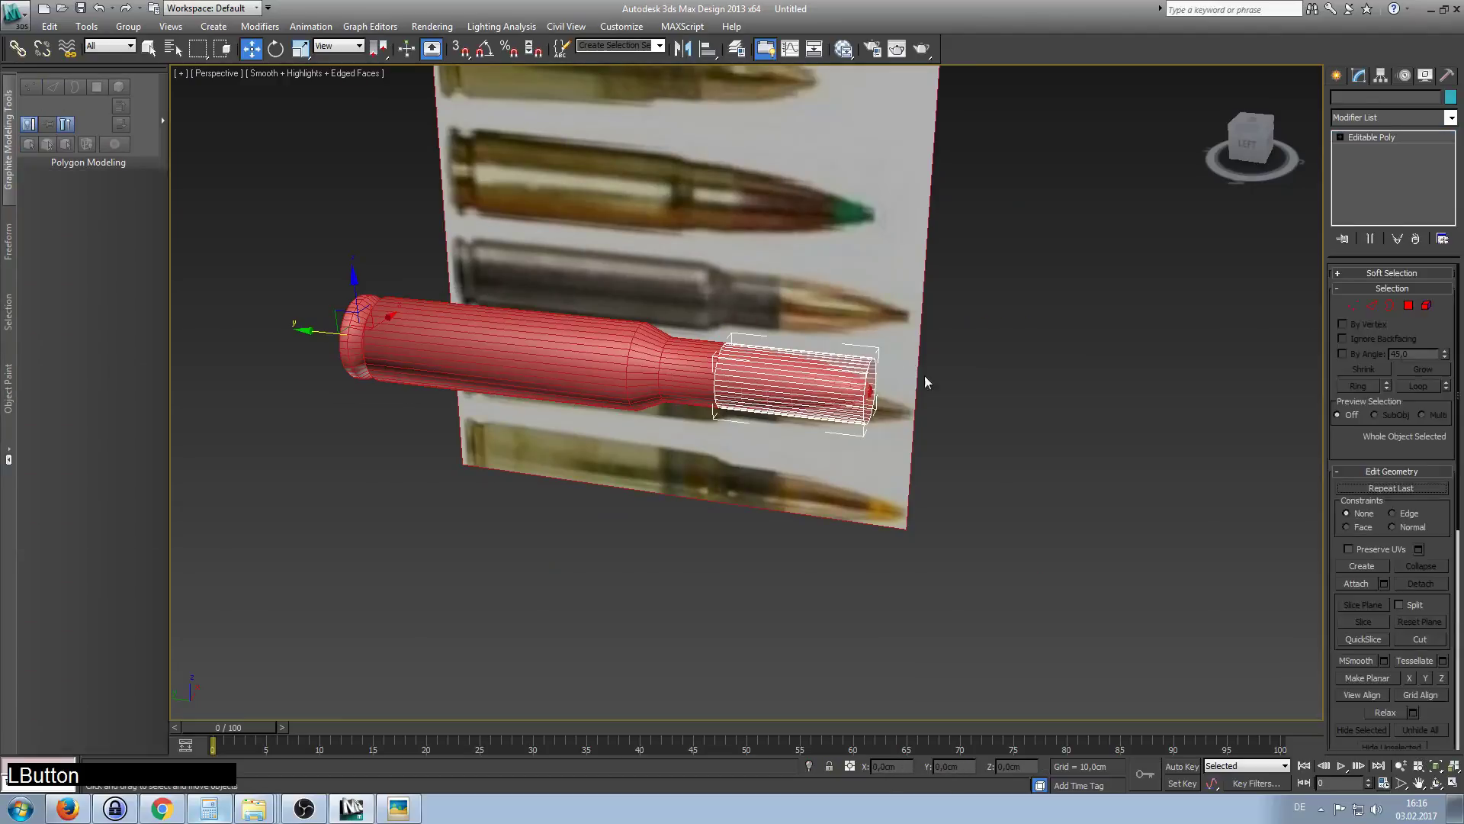
pyautogui.press('Delete')
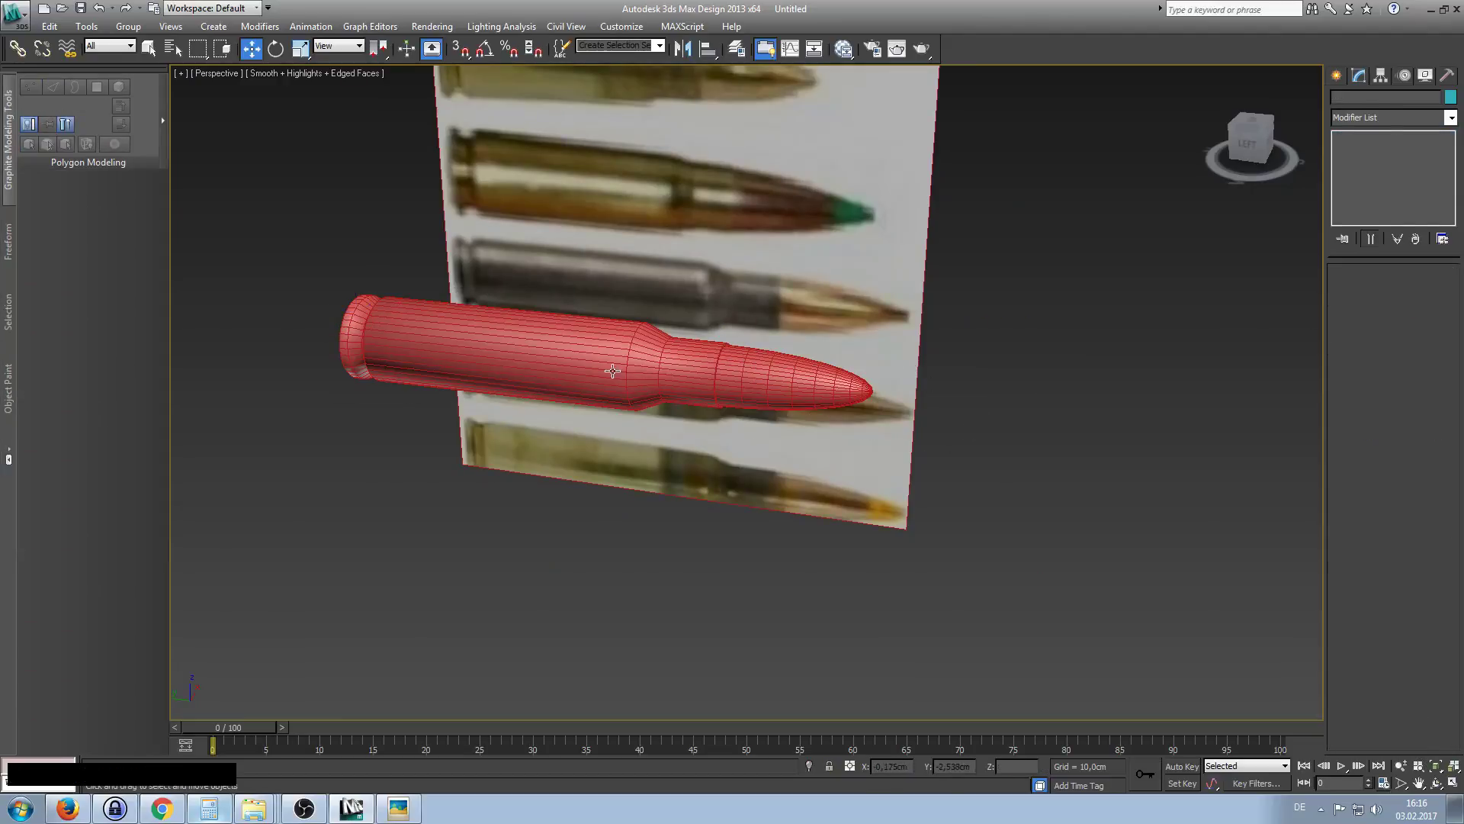
pyautogui.click(751, 418)
pyautogui.keyDown('alt'); pyautogui.moveTo(751, 417); pyautogui.dragTo(432, 351, button='middle'); pyautogui.keyUp('alt')
# Create a cylinder about 1.03 cm high beside the bullet tip and set its radius to 0.381 cm.
pyautogui.click(1339, 77)
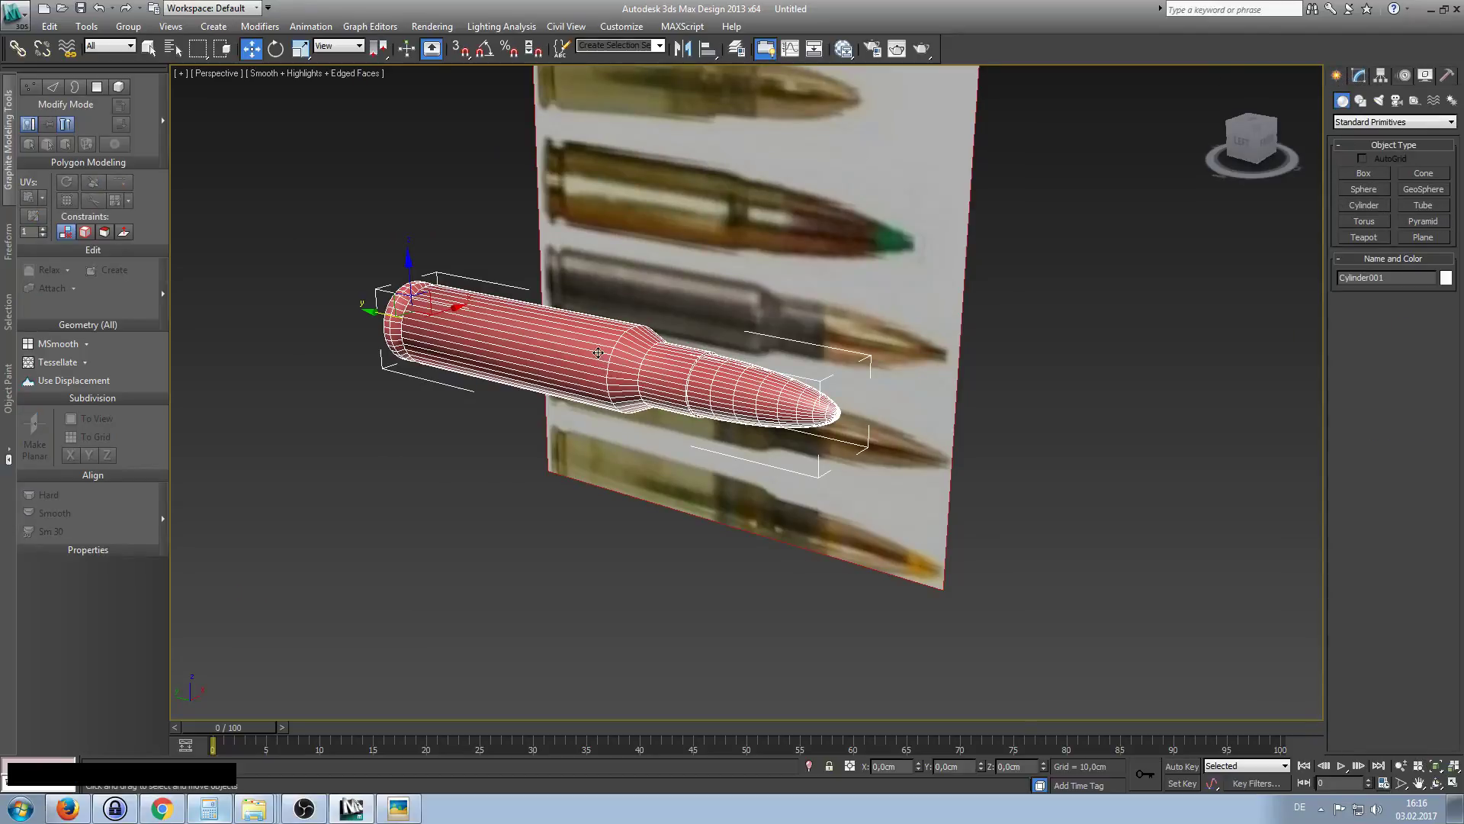
pyautogui.click(1364, 205)
pyautogui.moveTo(724, 435); pyautogui.dragTo(734, 449)
pyautogui.click(737, 307)
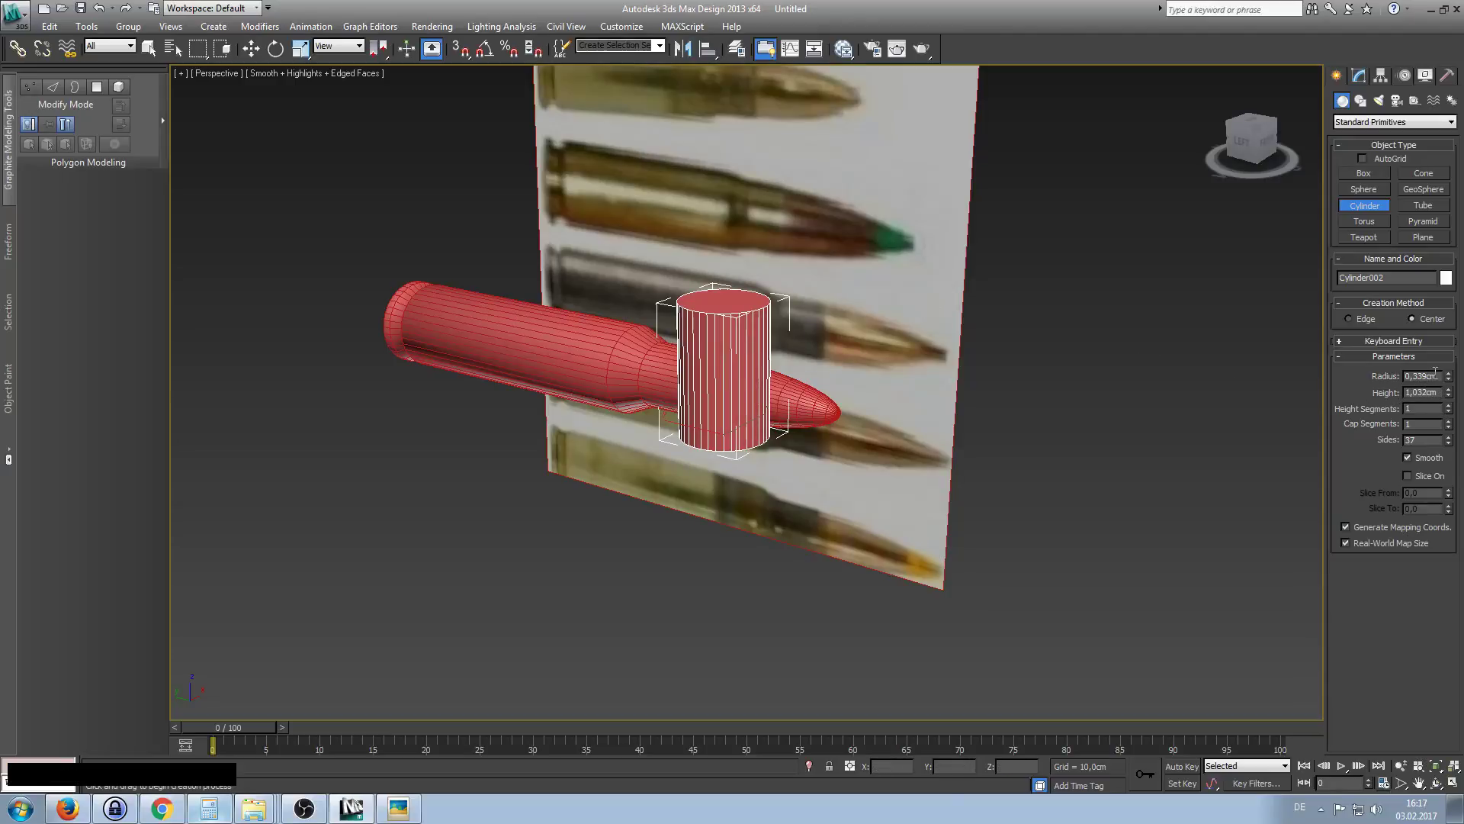
pyautogui.click(1423, 376)
pyautogui.click(1422, 376)
pyautogui.write('81')
pyautogui.press('Return')
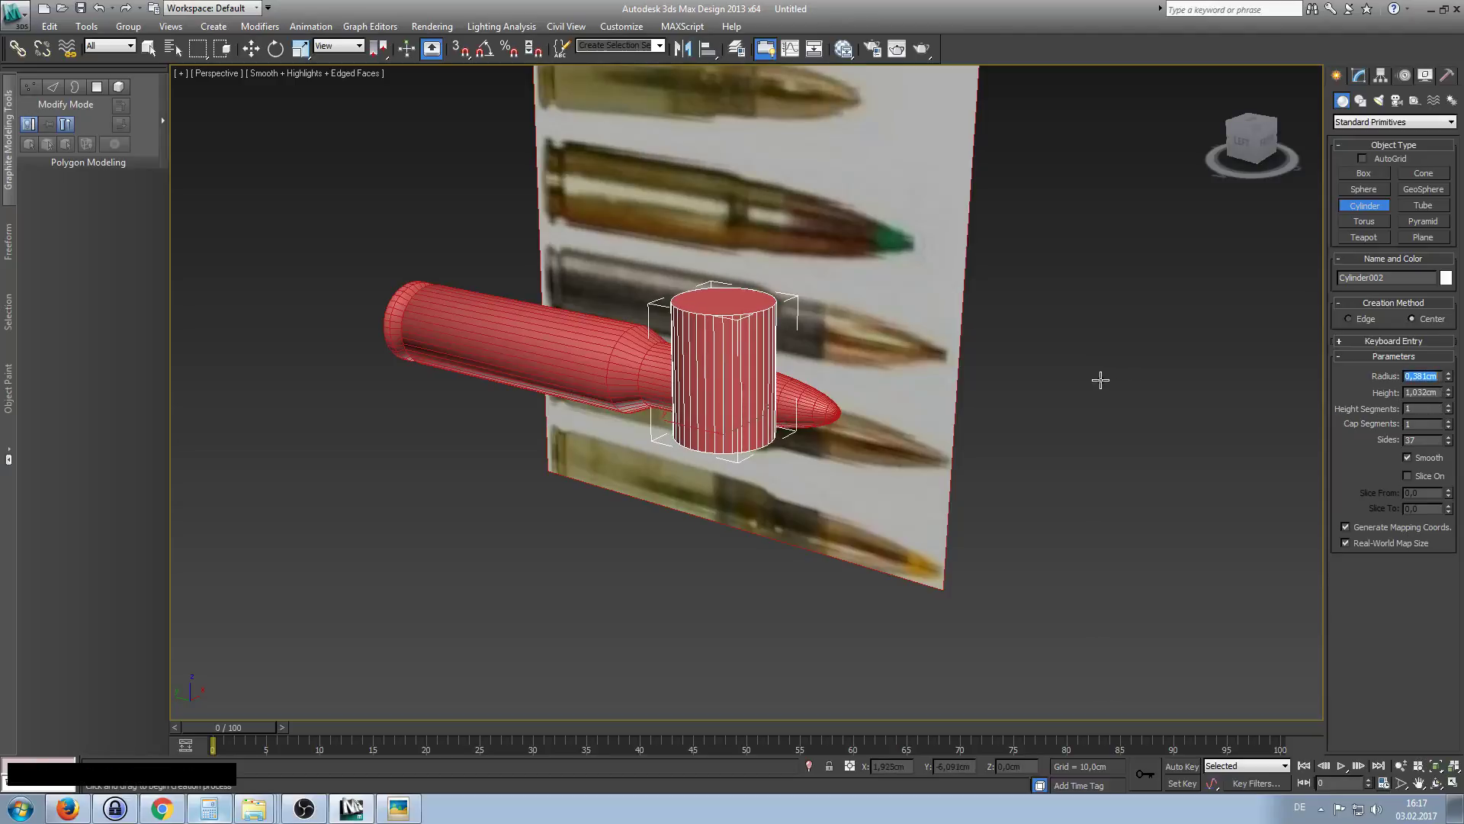
pyautogui.rightClick(1035, 402)
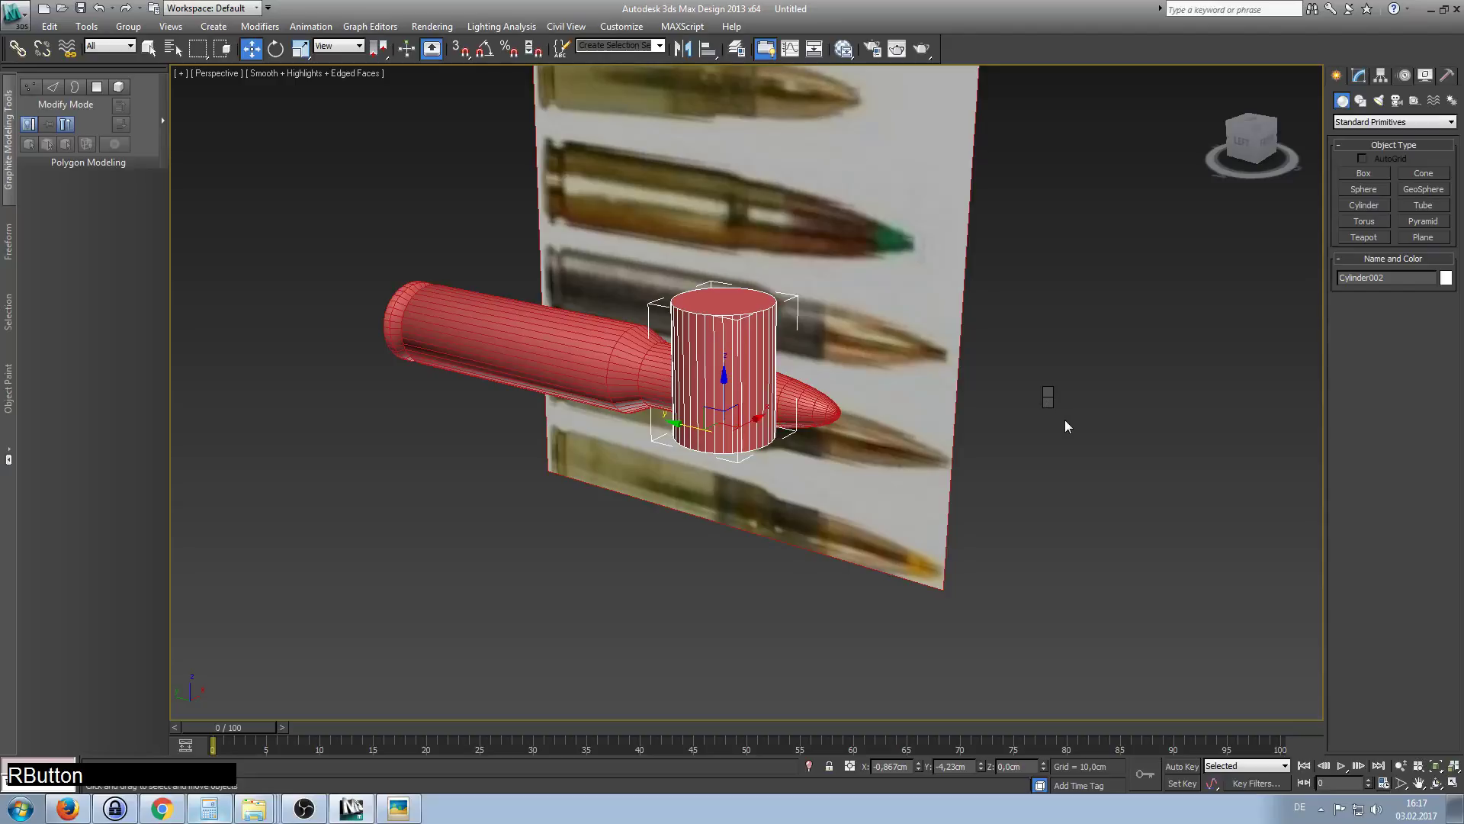
# Rotate the new cylinder 90 degrees around X with angle snap on so it lies parallel to the cartridge.
pyautogui.press('e')
pyautogui.click(485, 50)
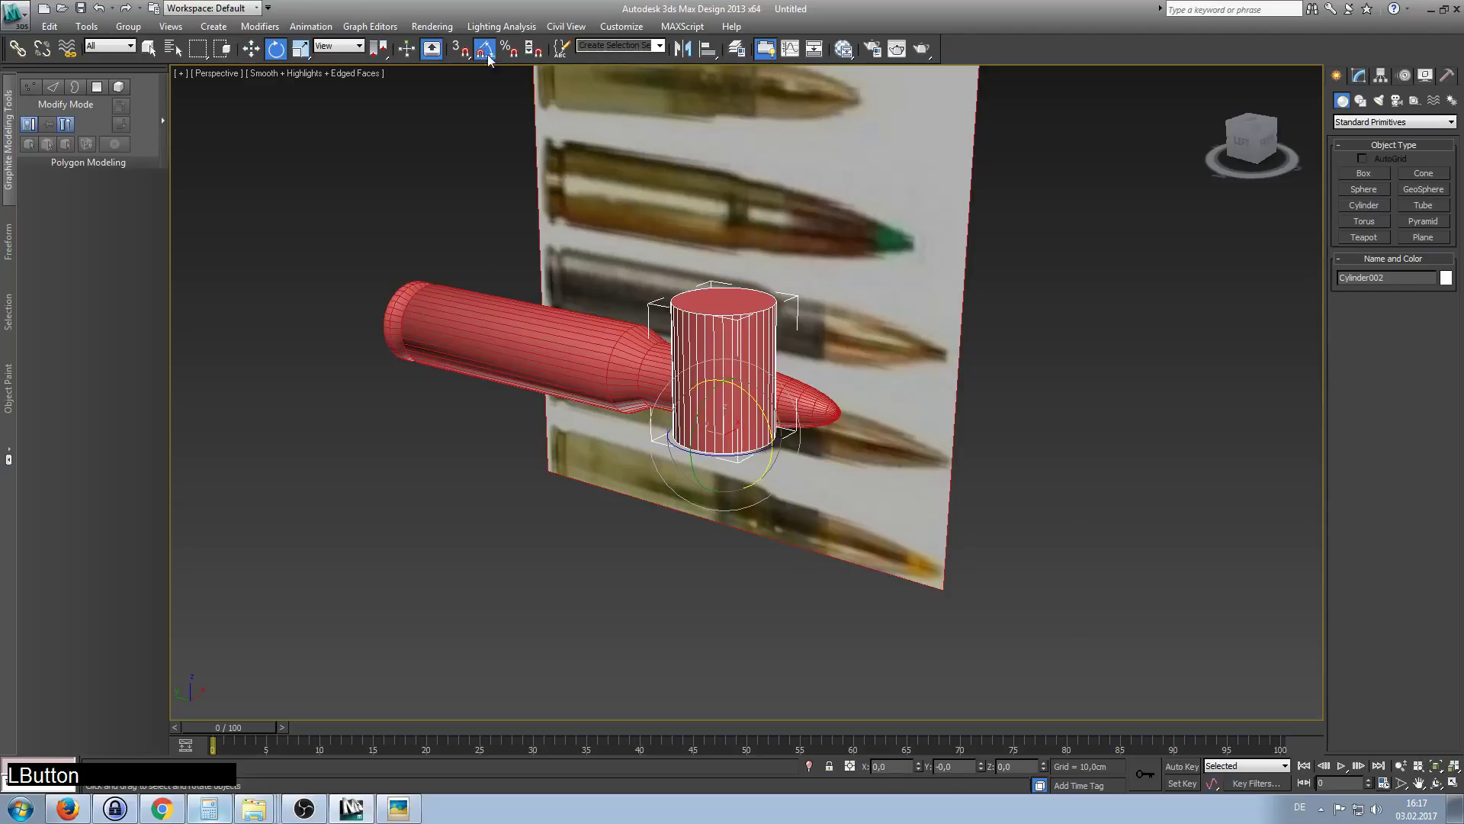
pyautogui.moveTo(754, 402); pyautogui.dragTo(794, 458)
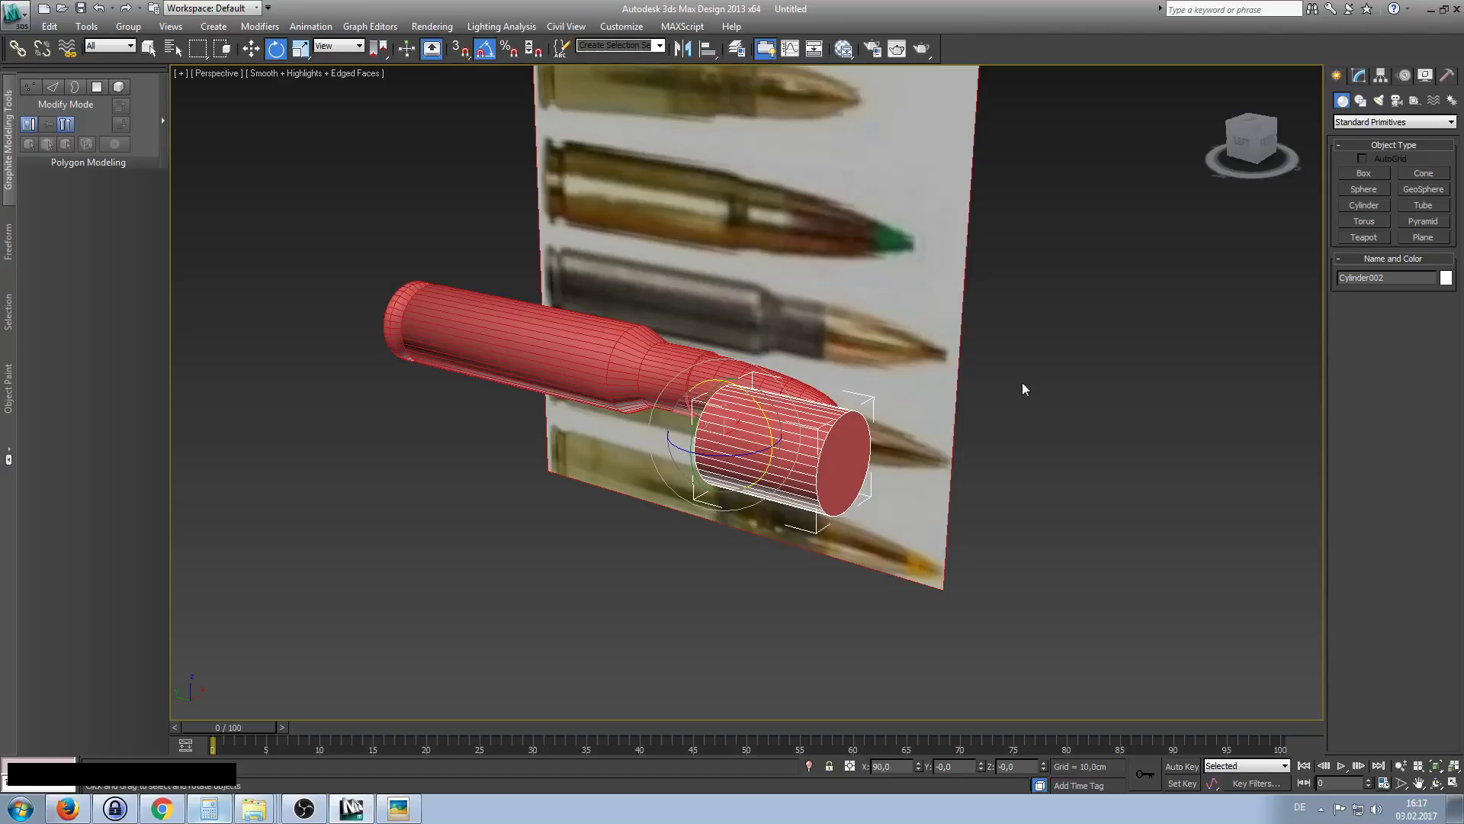
# Reduce the new cylinder to 6 sides.
pyautogui.click(1362, 80)
pyautogui.doubleClick(1426, 357)
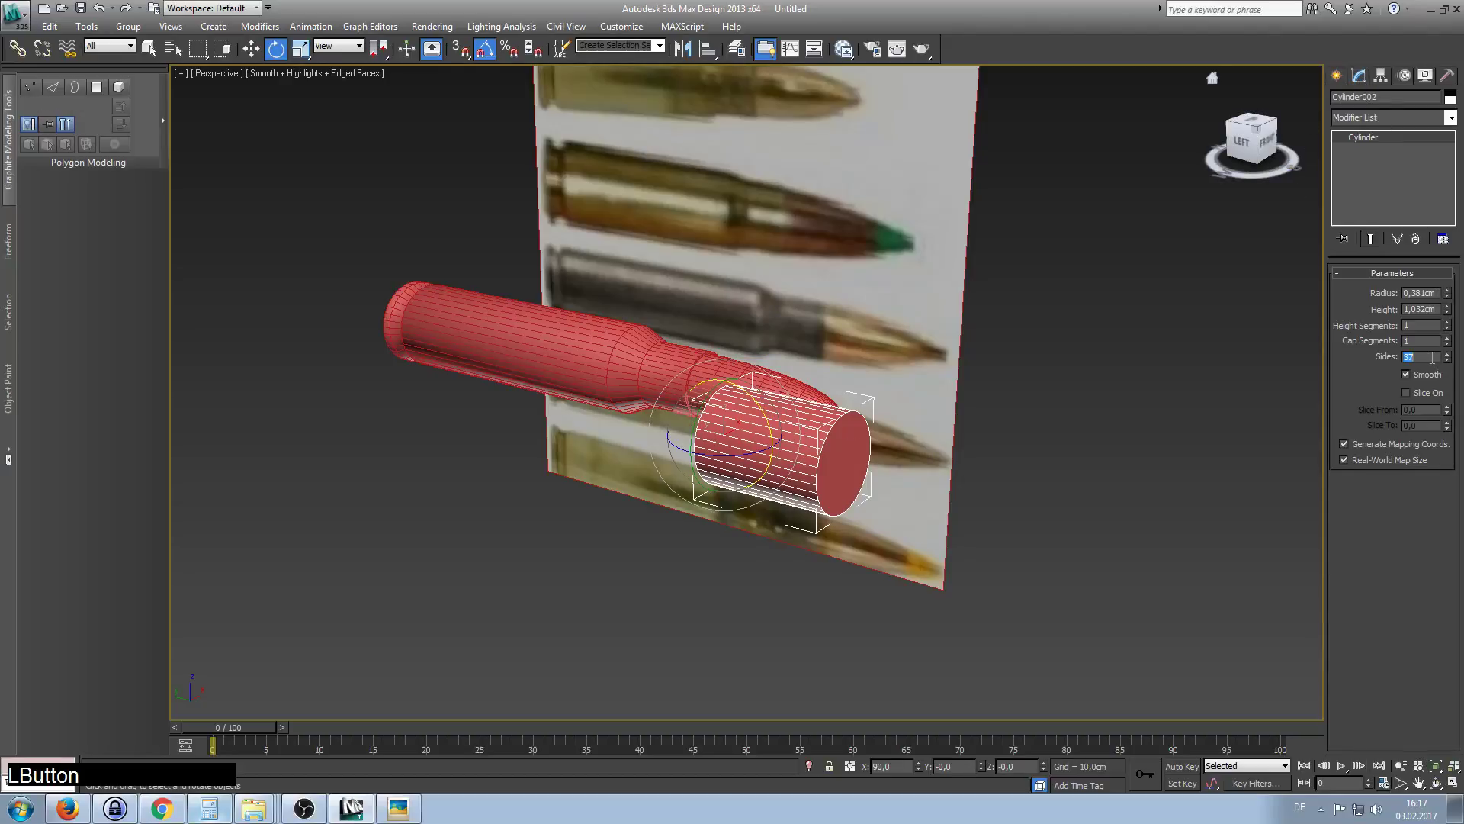
pyautogui.press('KP_Enter')
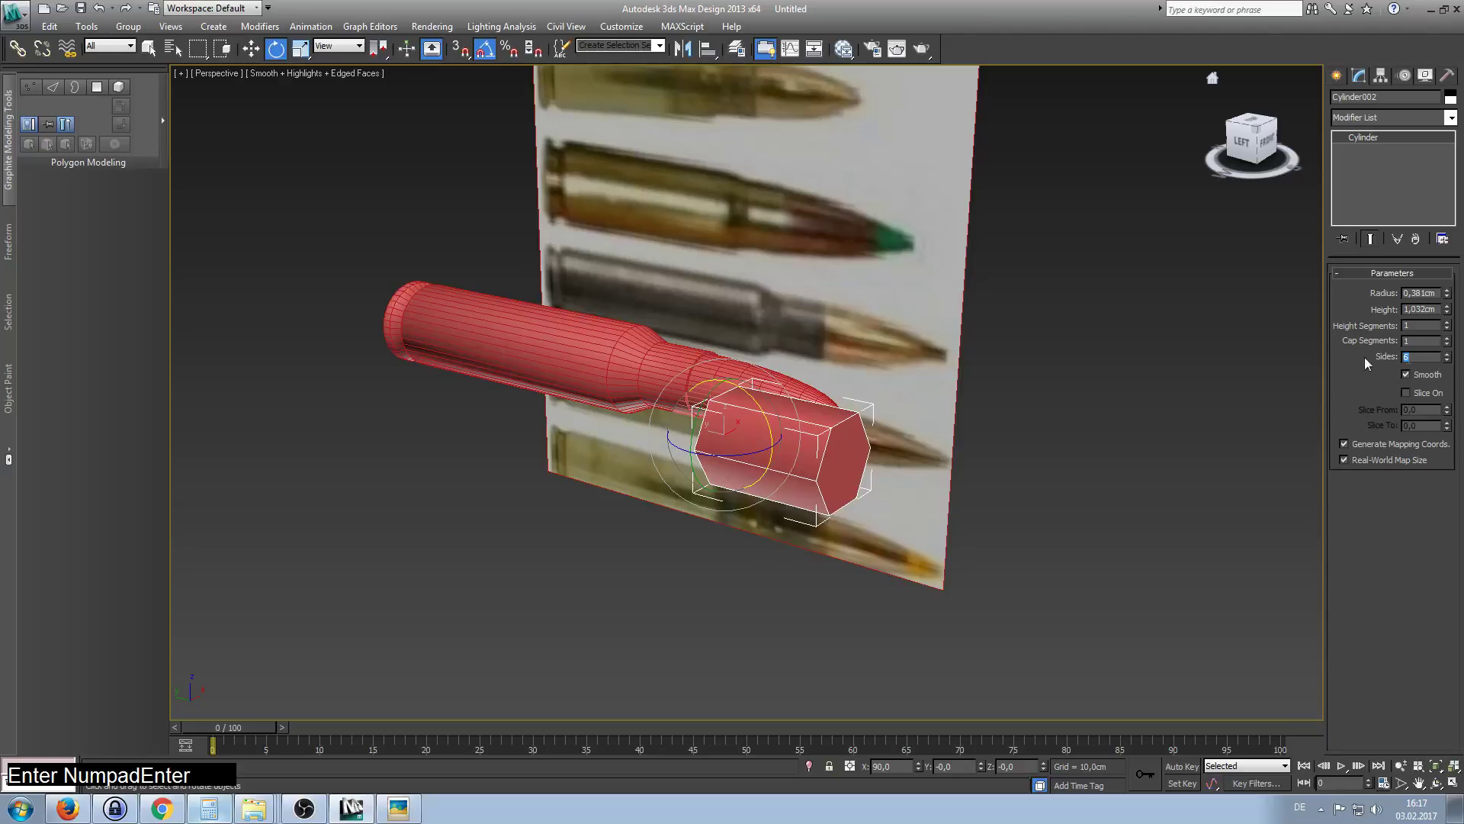
# Move the hexagonal cylinder to the cartridge's base and centre it on the case at X 0 and Y 0.
pyautogui.rightClick(848, 478)
pyautogui.click(863, 485)
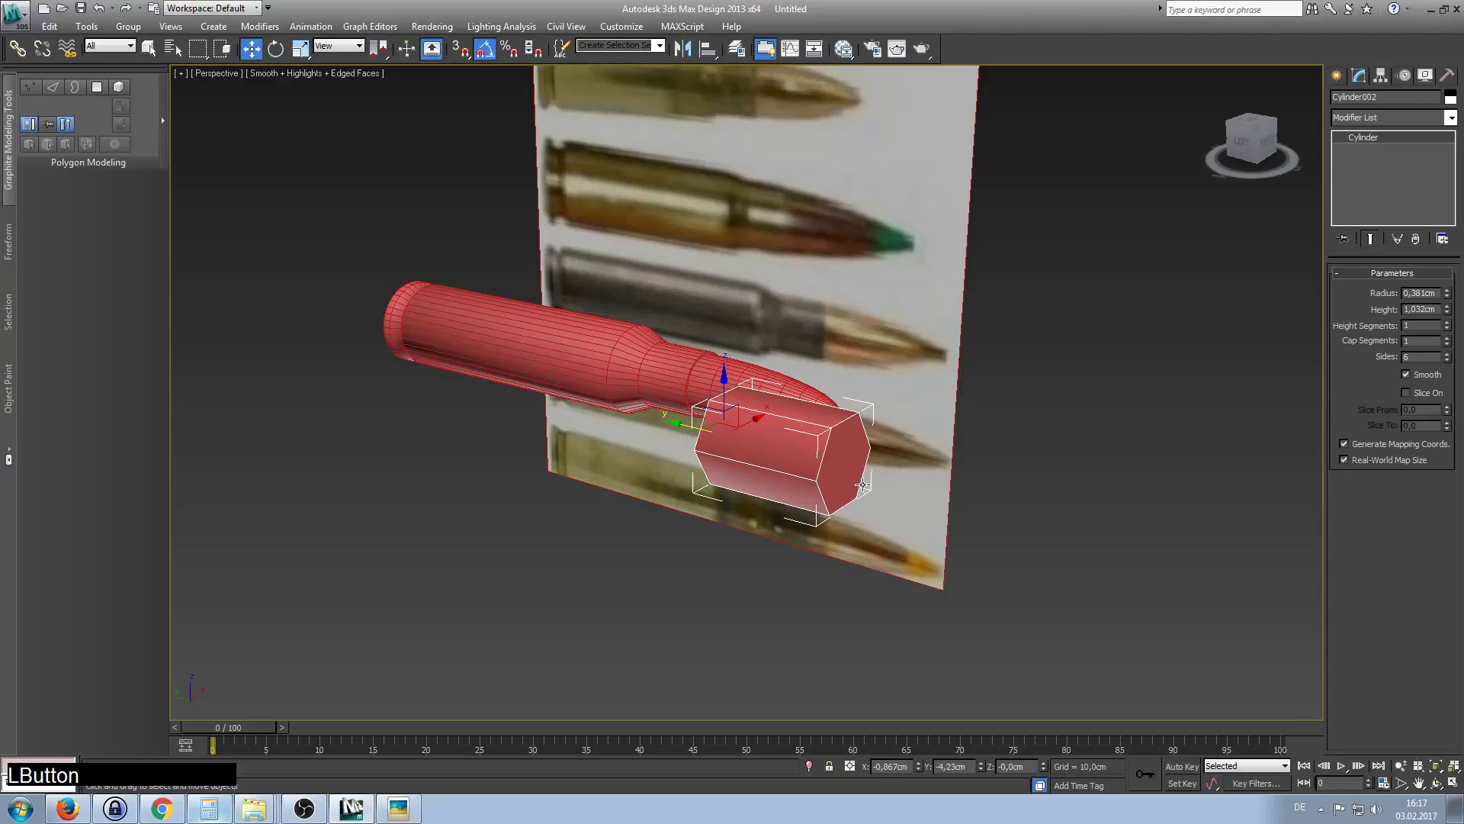
pyautogui.moveTo(679, 426); pyautogui.dragTo(330, 252)
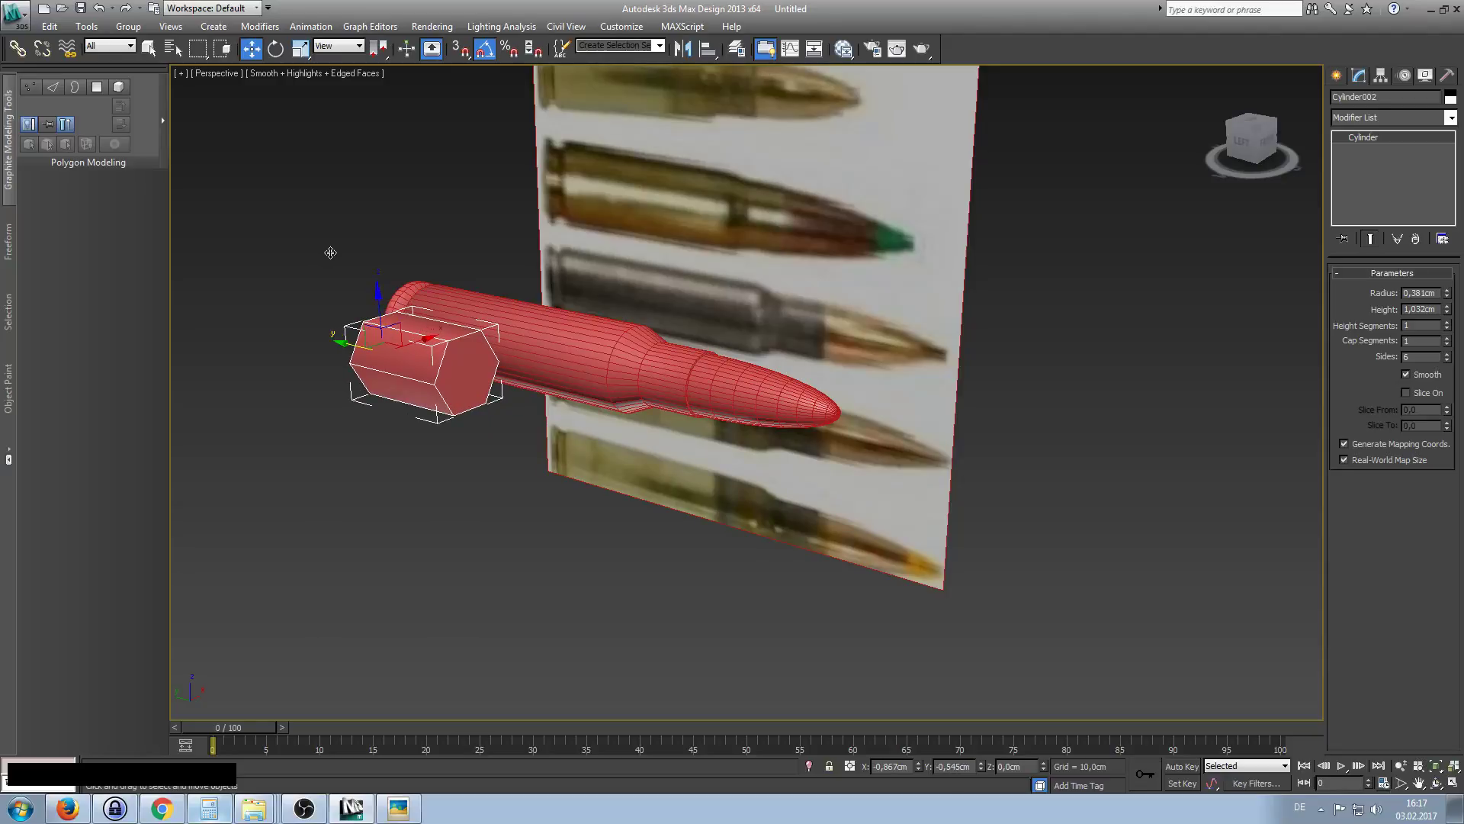
pyautogui.click(895, 768)
pyautogui.write('0')
pyautogui.press('Tab')
pyautogui.write('0')
pyautogui.press('KP_Enter')
pyautogui.keyDown('alt'); pyautogui.moveTo(519, 484); pyautogui.dragTo(603, 524, button='middle'); pyautogui.keyUp('alt')
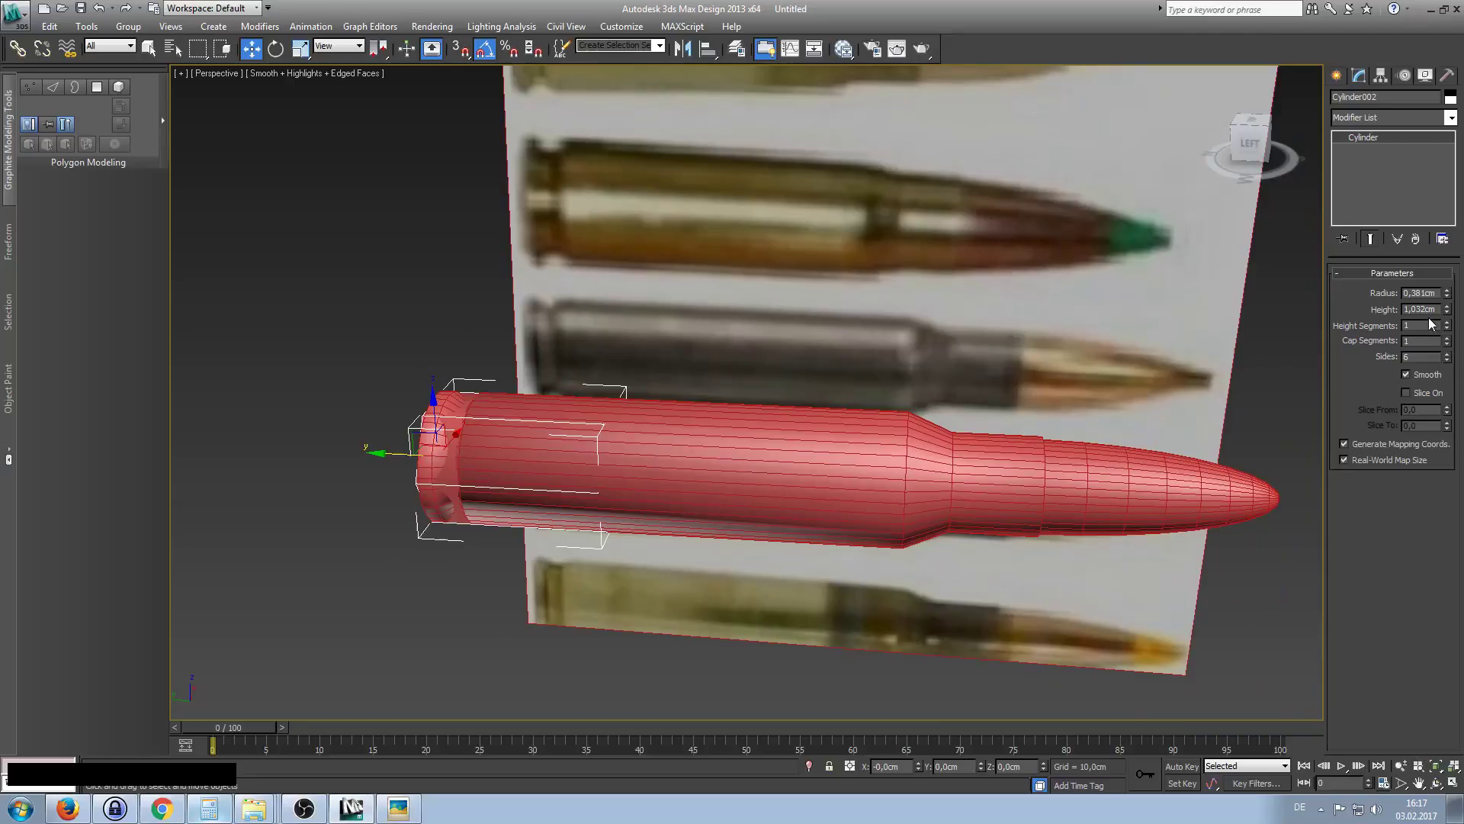
# Increase the hexagonal cylinder's height to 4.696 cm so it extends nearly to the bullet point.
pyautogui.moveTo(1448, 315); pyautogui.dragTo(1400, 36)
pyautogui.keyDown('alt'); pyautogui.moveTo(1200, 252); pyautogui.dragTo(1132, 226, button='middle'); pyautogui.keyUp('alt')
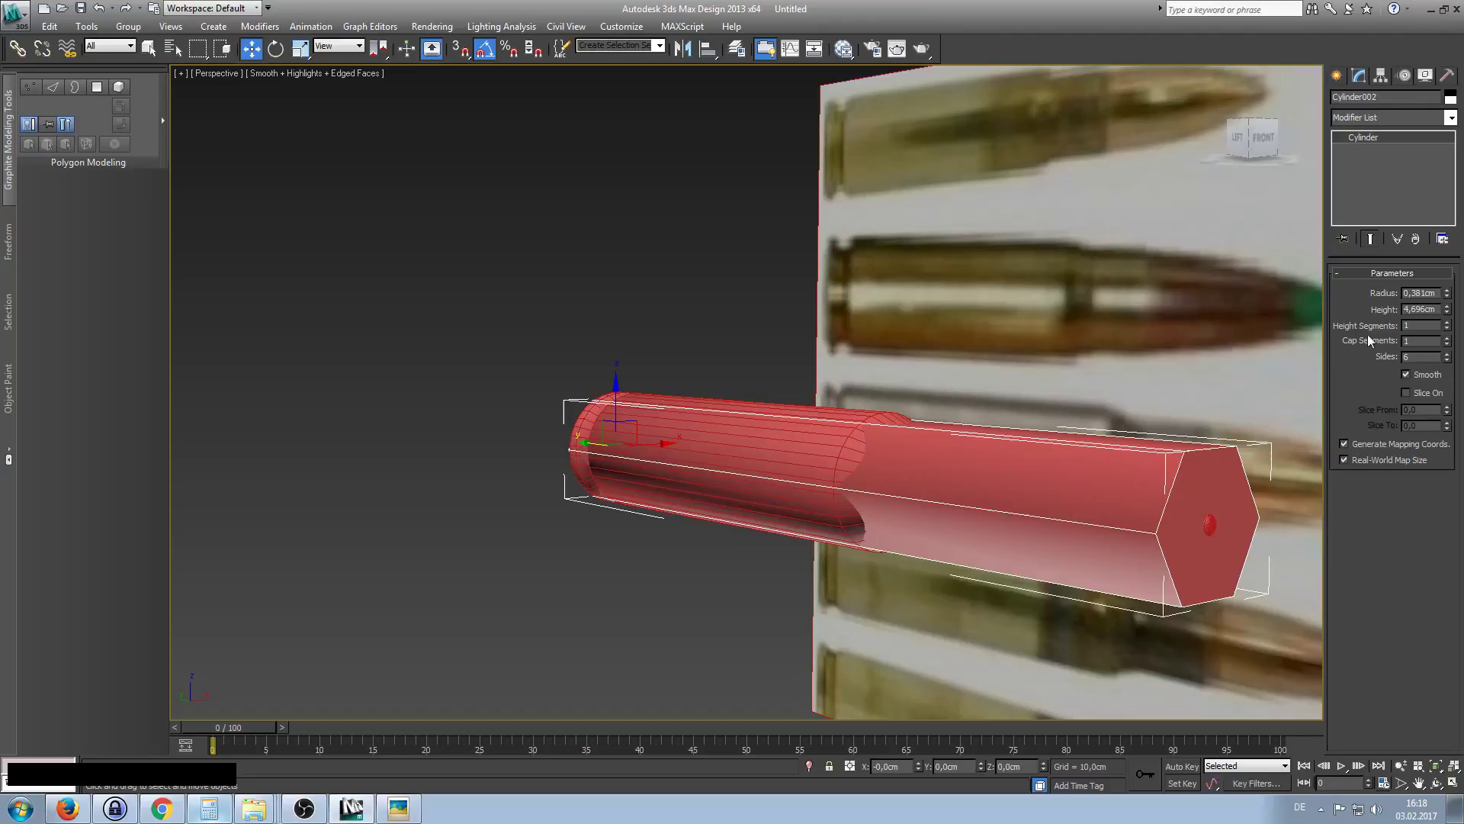
pyautogui.keyDown('alt'); pyautogui.moveTo(1210, 504); pyautogui.dragTo(1155, 478, button='middle'); pyautogui.keyUp('alt')
# Convert the hexagonal cylinder to an Editable Poly and delete its cap polygon at the bullet end.
pyautogui.rightClick(1139, 469)
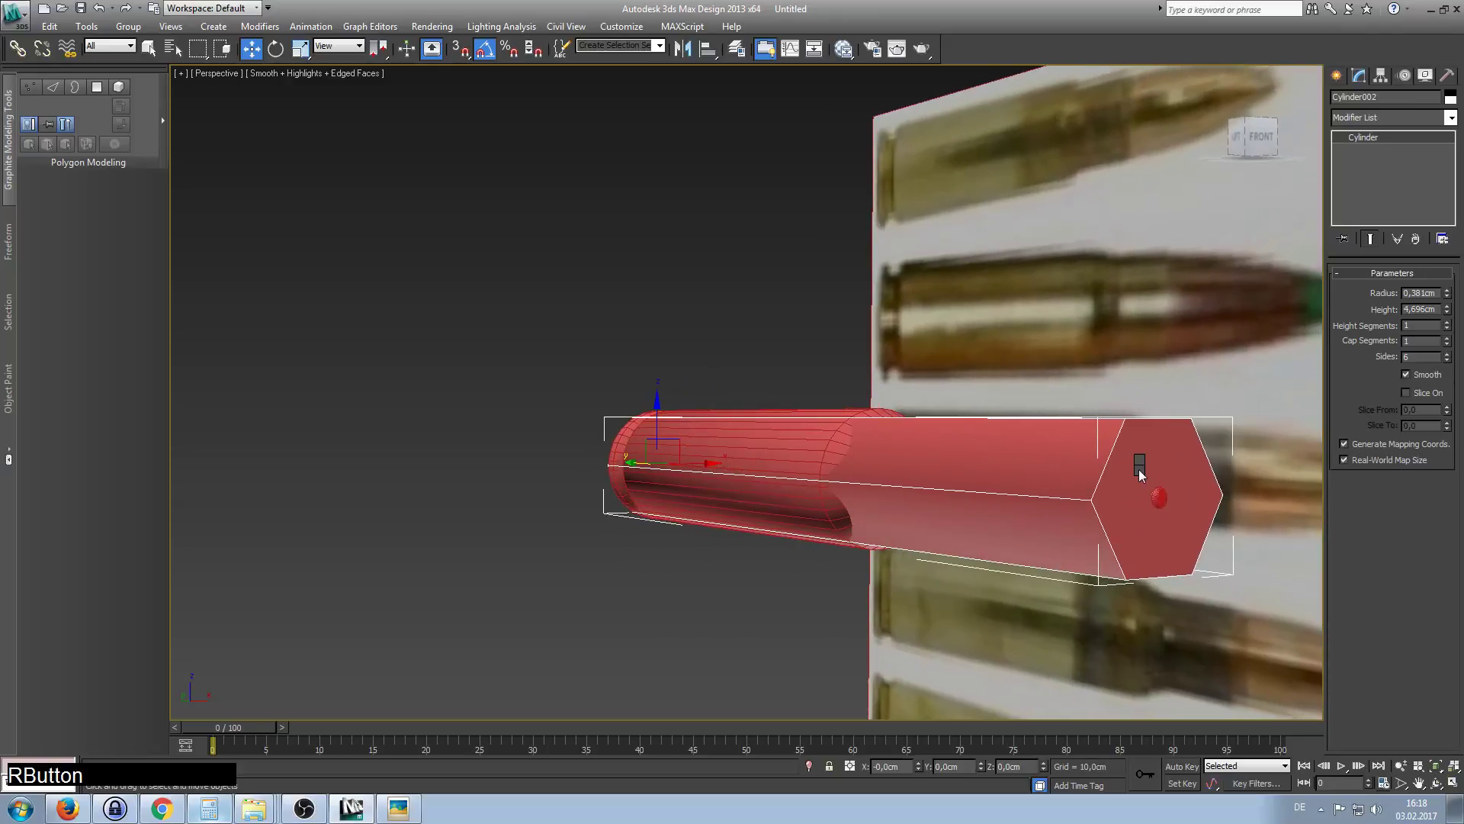
pyautogui.click(1338, 624)
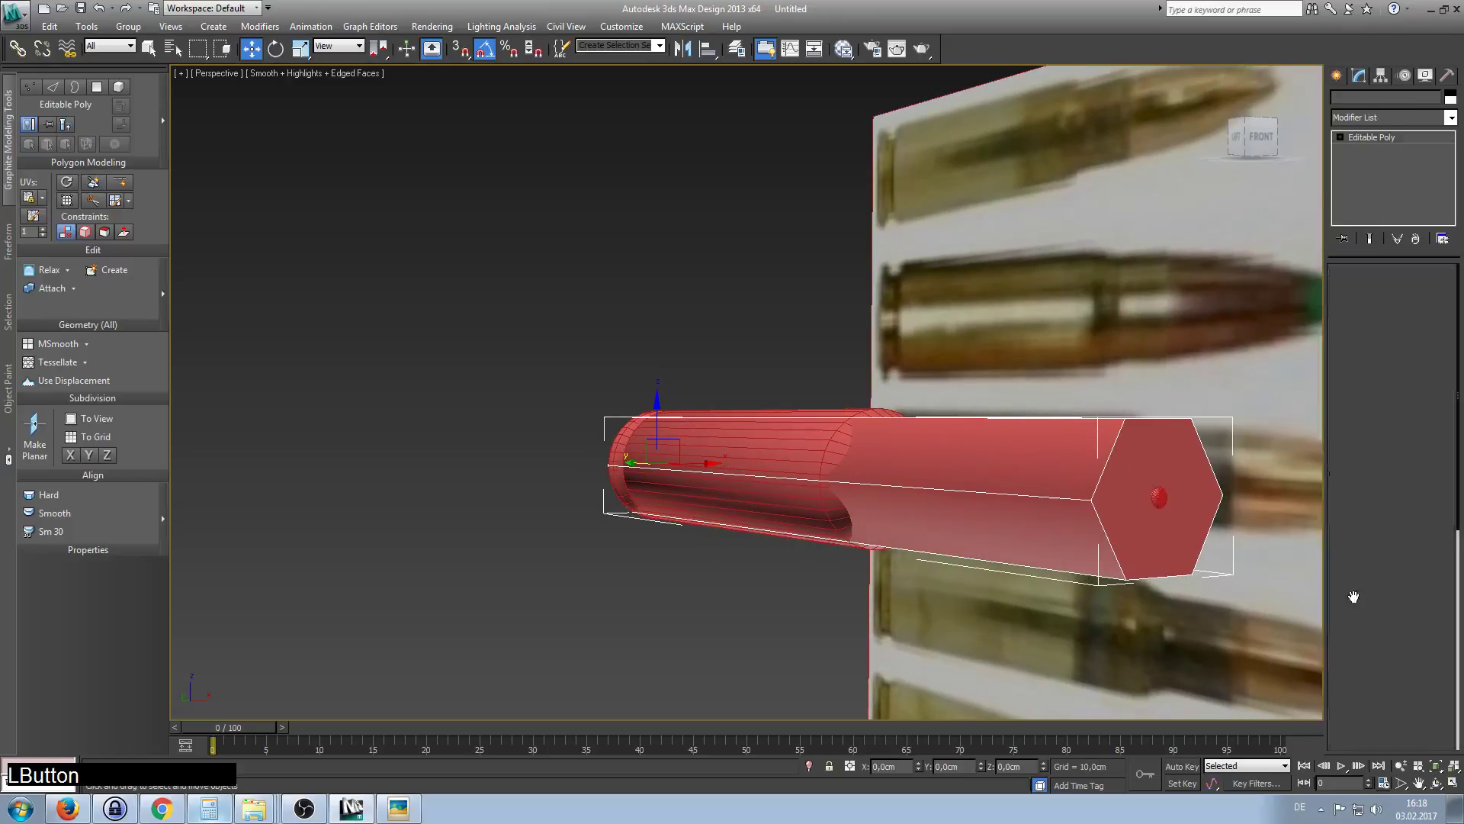
pyautogui.click(1409, 305)
pyautogui.click(1141, 484)
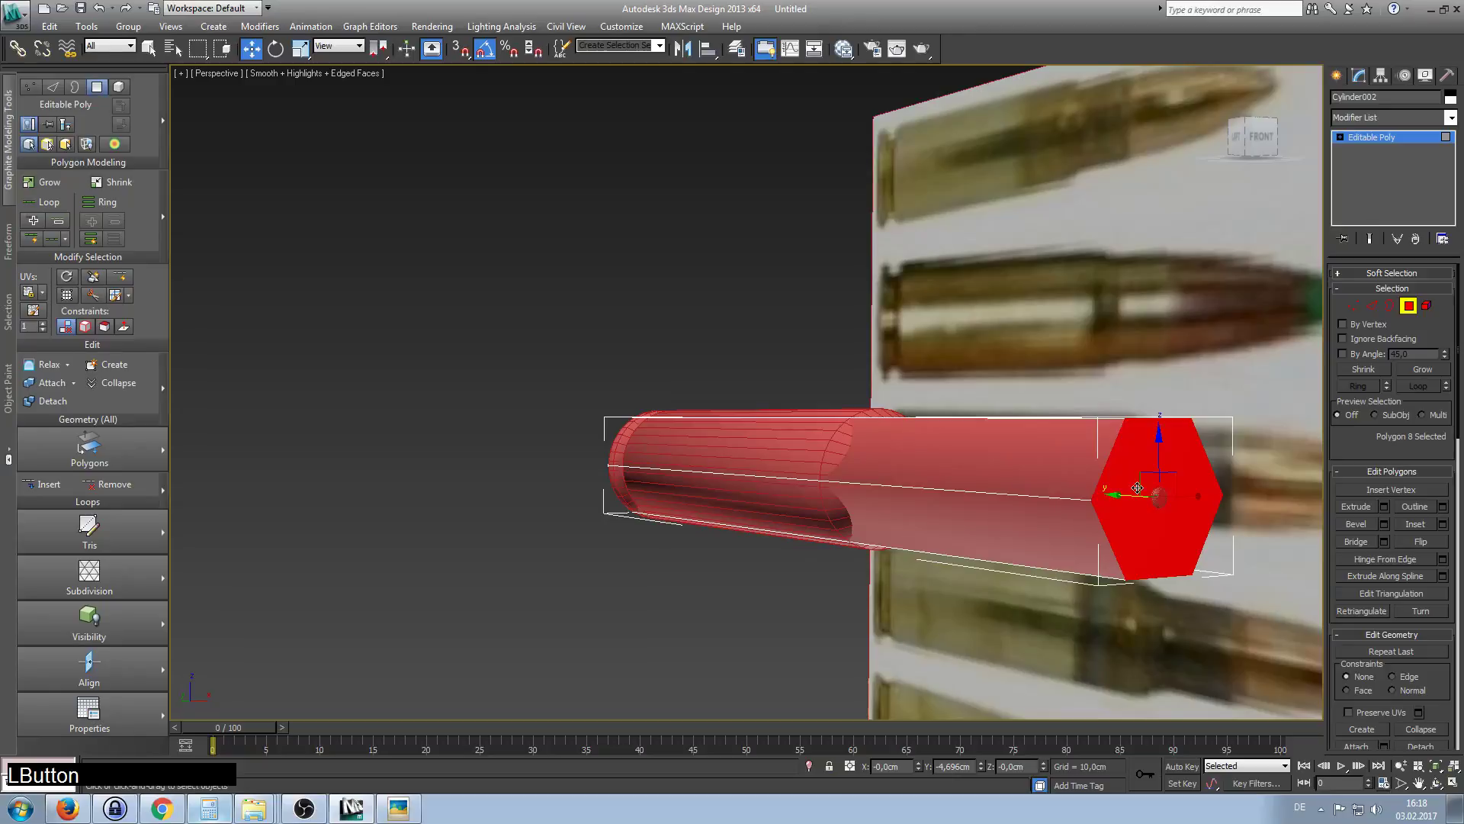
pyautogui.press('Delete')
# Close the hexagonal opening at the bullet end by bridging its two upper side edges and its two lower side edges.
pyautogui.click(1372, 305)
pyautogui.click(1194, 462)
pyautogui.keyDown('ctrl'); pyautogui.click(1111, 448); pyautogui.keyUp('ctrl')
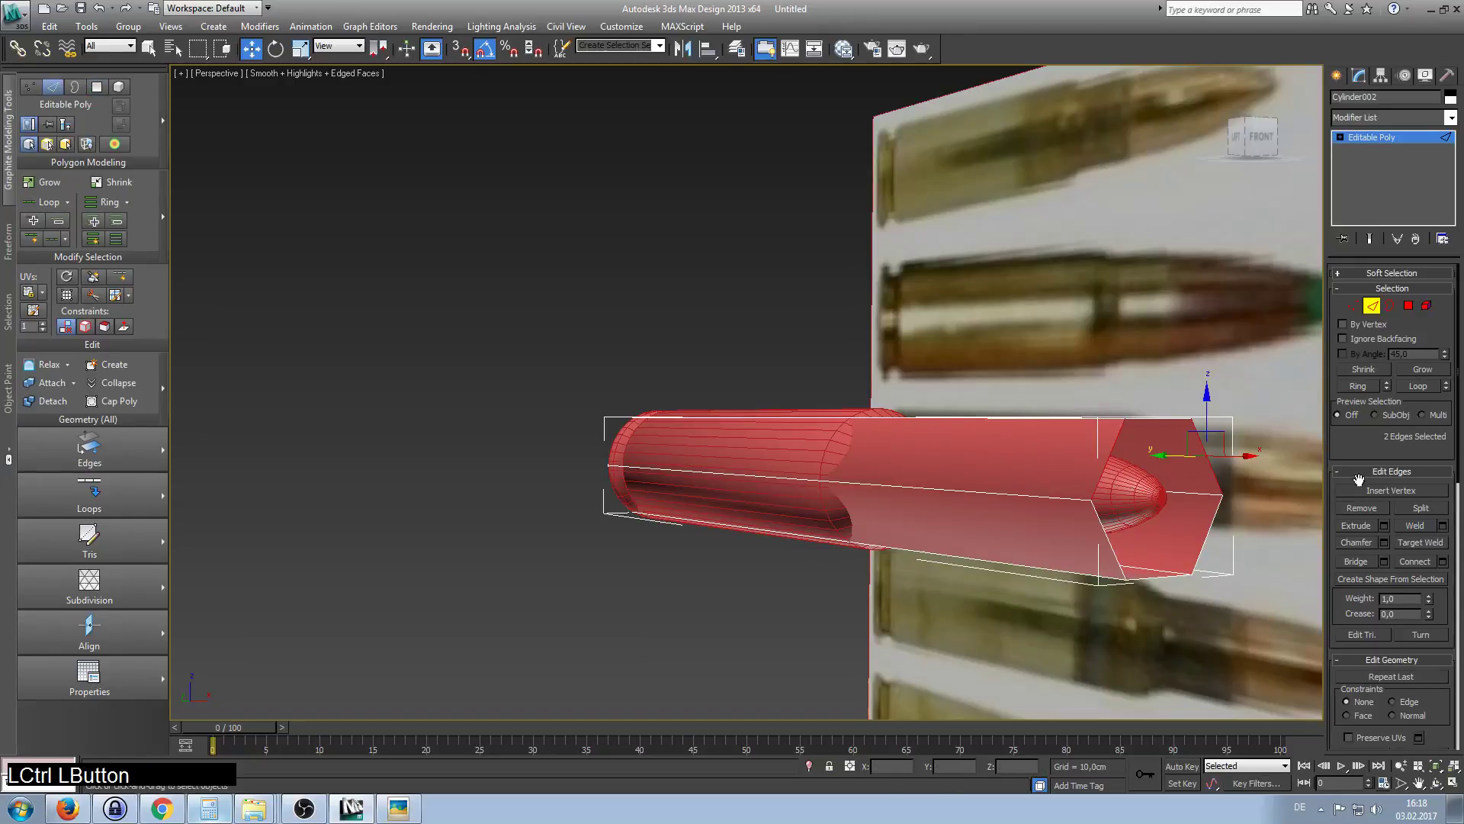
pyautogui.click(1354, 560)
pyautogui.click(1129, 540)
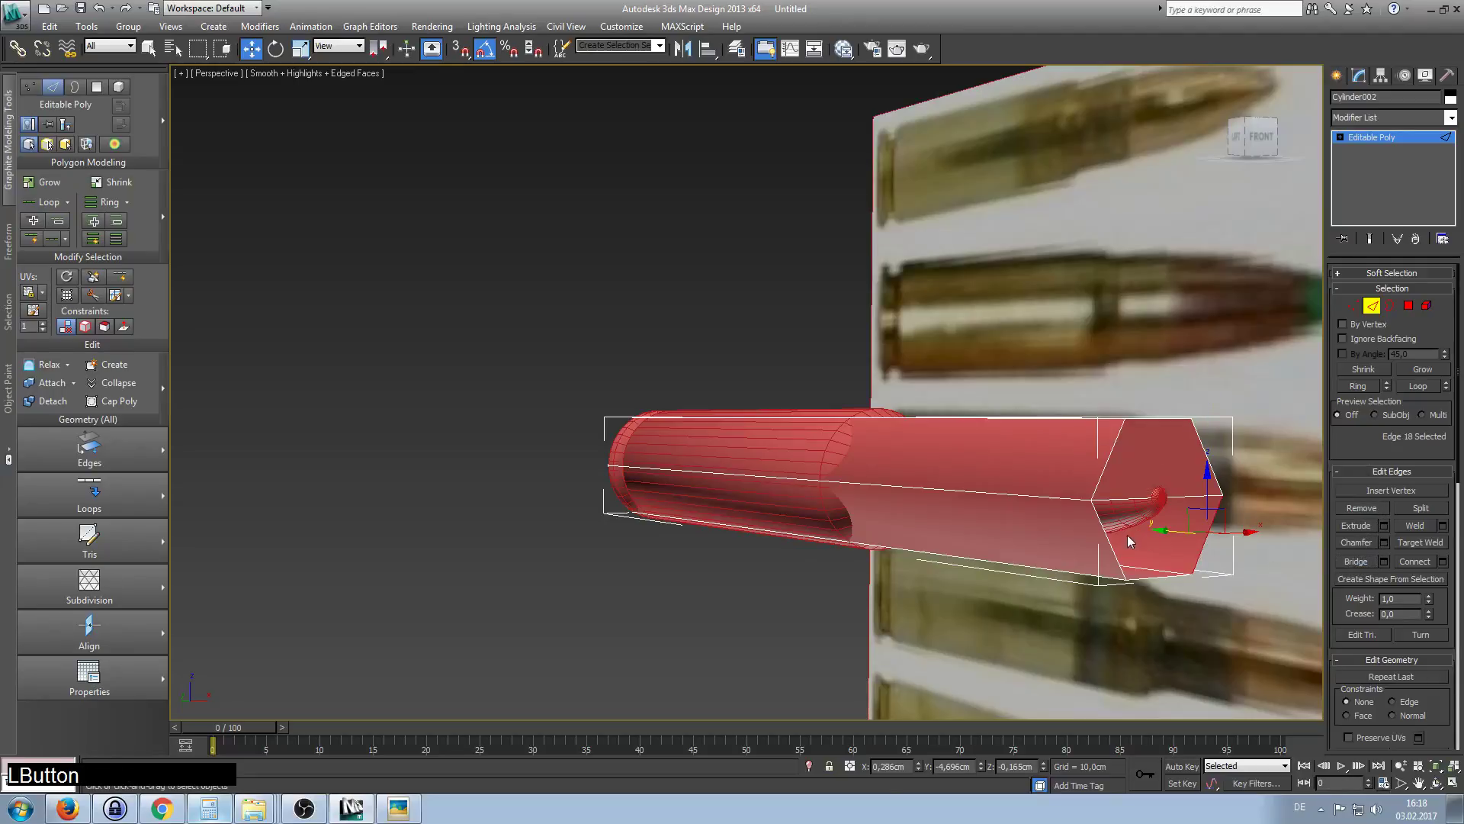
pyautogui.keyDown('ctrl'); pyautogui.click(1111, 549); pyautogui.keyUp('ctrl')
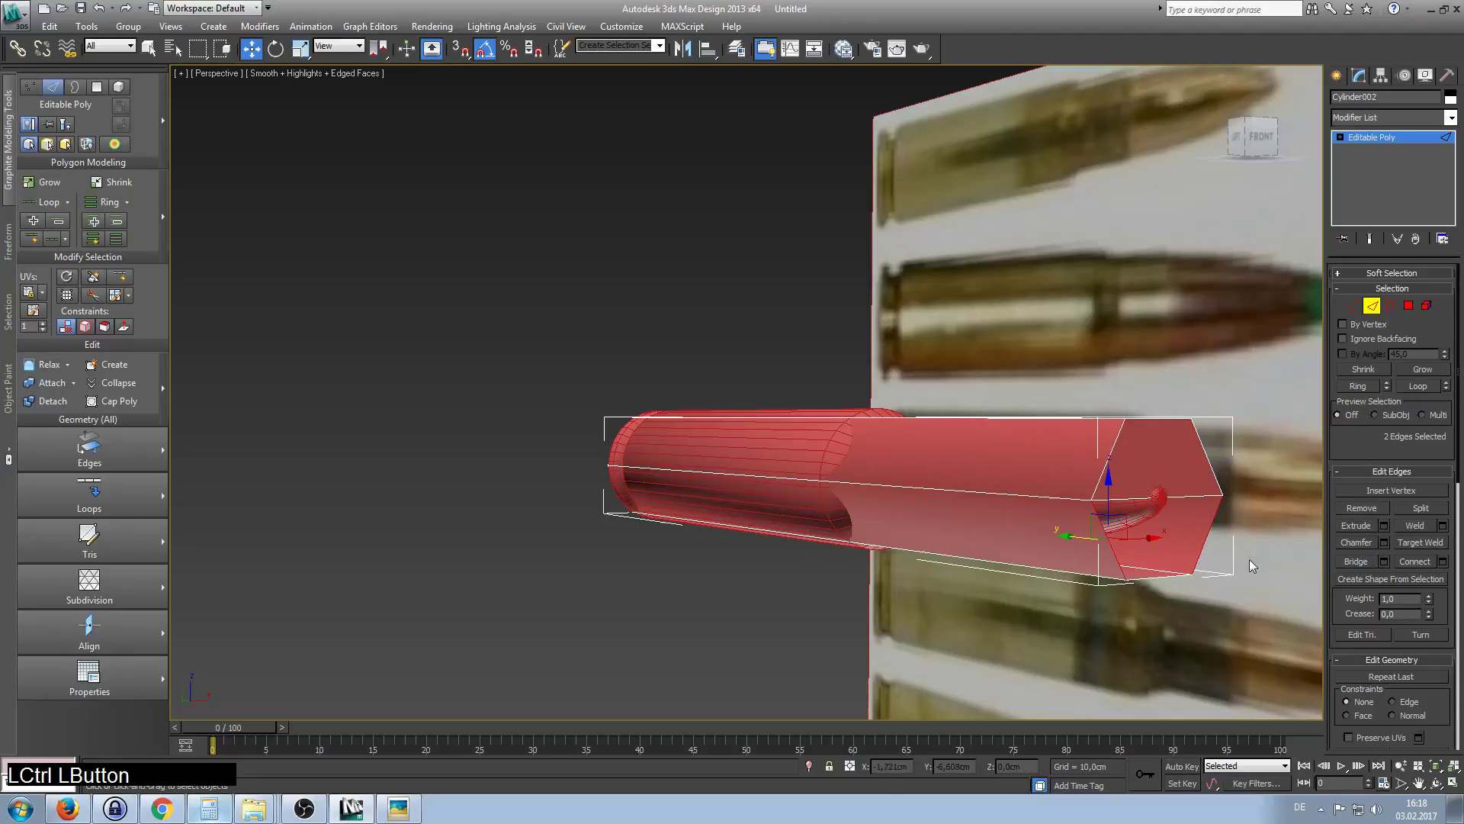
pyautogui.click(1360, 562)
# Delete the hexagonal cylinder's cap polygon at the cartridge's base end.
pyautogui.keyDown('alt'); pyautogui.moveTo(1005, 510); pyautogui.dragTo(1228, 512, button='middle'); pyautogui.keyUp('alt')
pyautogui.keyDown('ctrl'); pyautogui.keyDown('alt'); pyautogui.moveTo(886, 412); pyautogui.dragTo(912, 494, button='middle'); pyautogui.keyUp('alt'); pyautogui.keyUp('ctrl')
pyautogui.click(1407, 305)
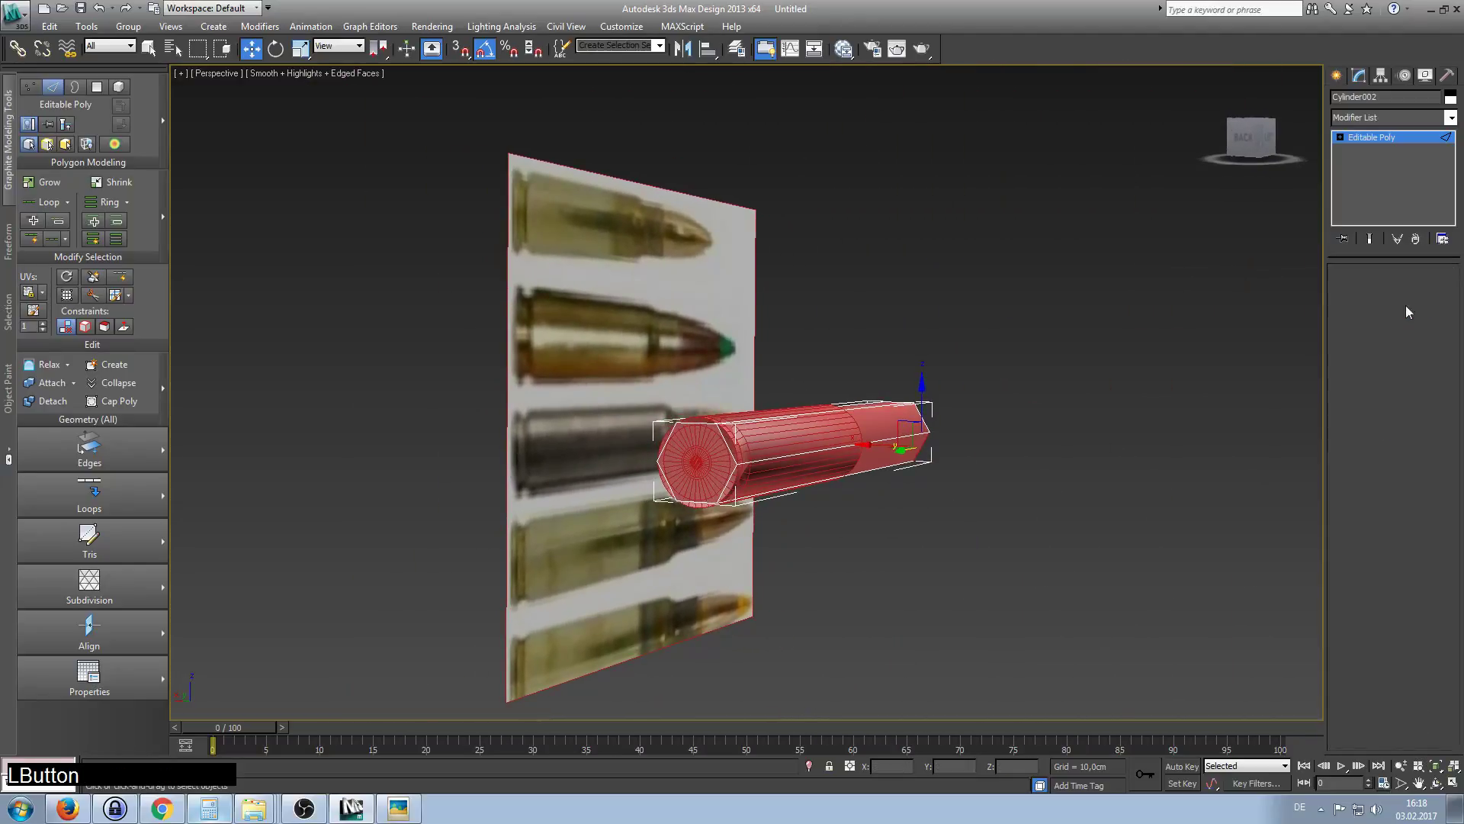
pyautogui.click(712, 466)
pyautogui.press('Delete')
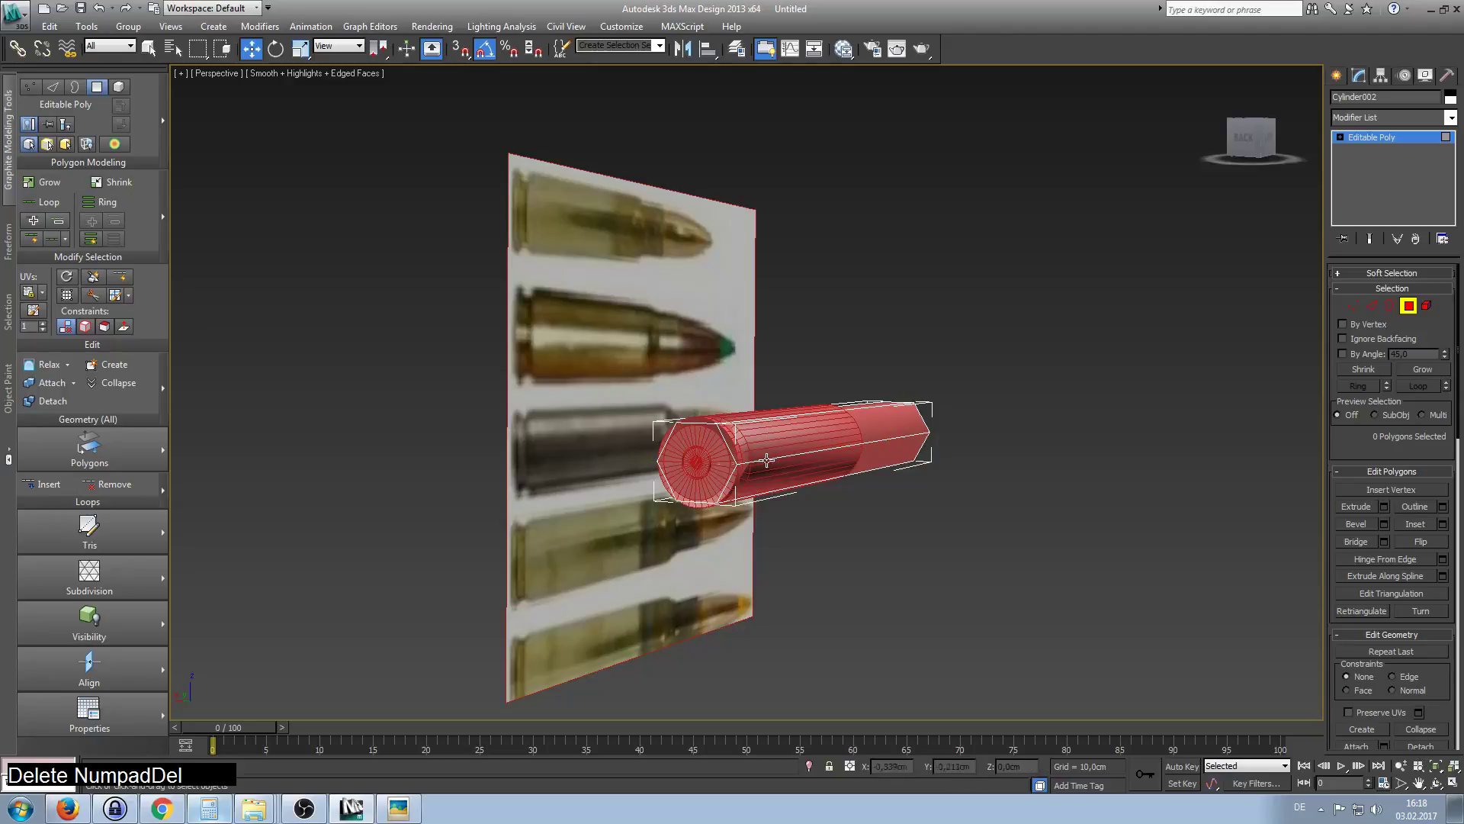
# Close the hexagonal opening at the base by bridging its two upper side edges and its two lower side edges.
pyautogui.click(1371, 305)
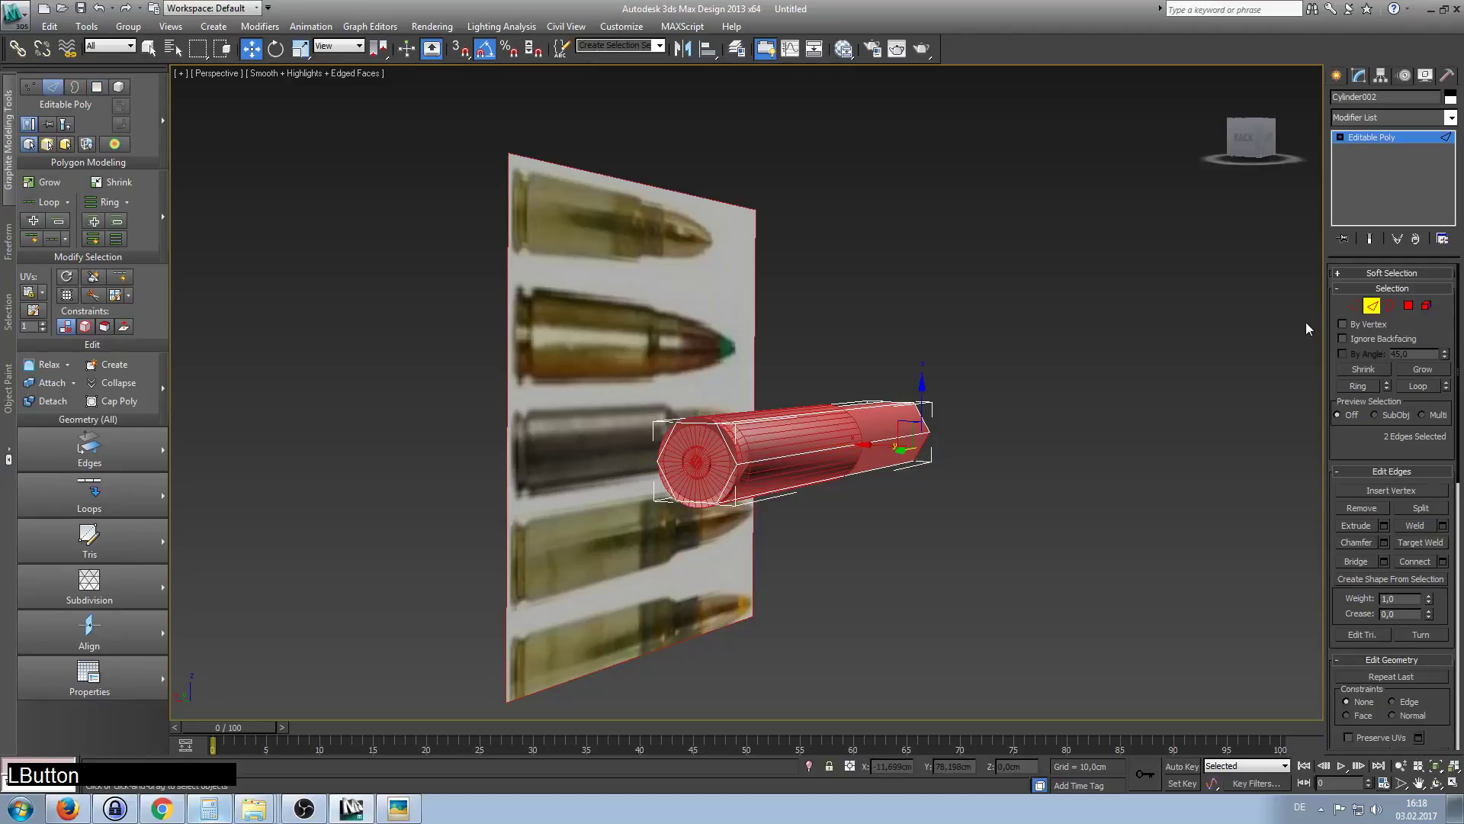
pyautogui.press('F3')
pyautogui.click(727, 446)
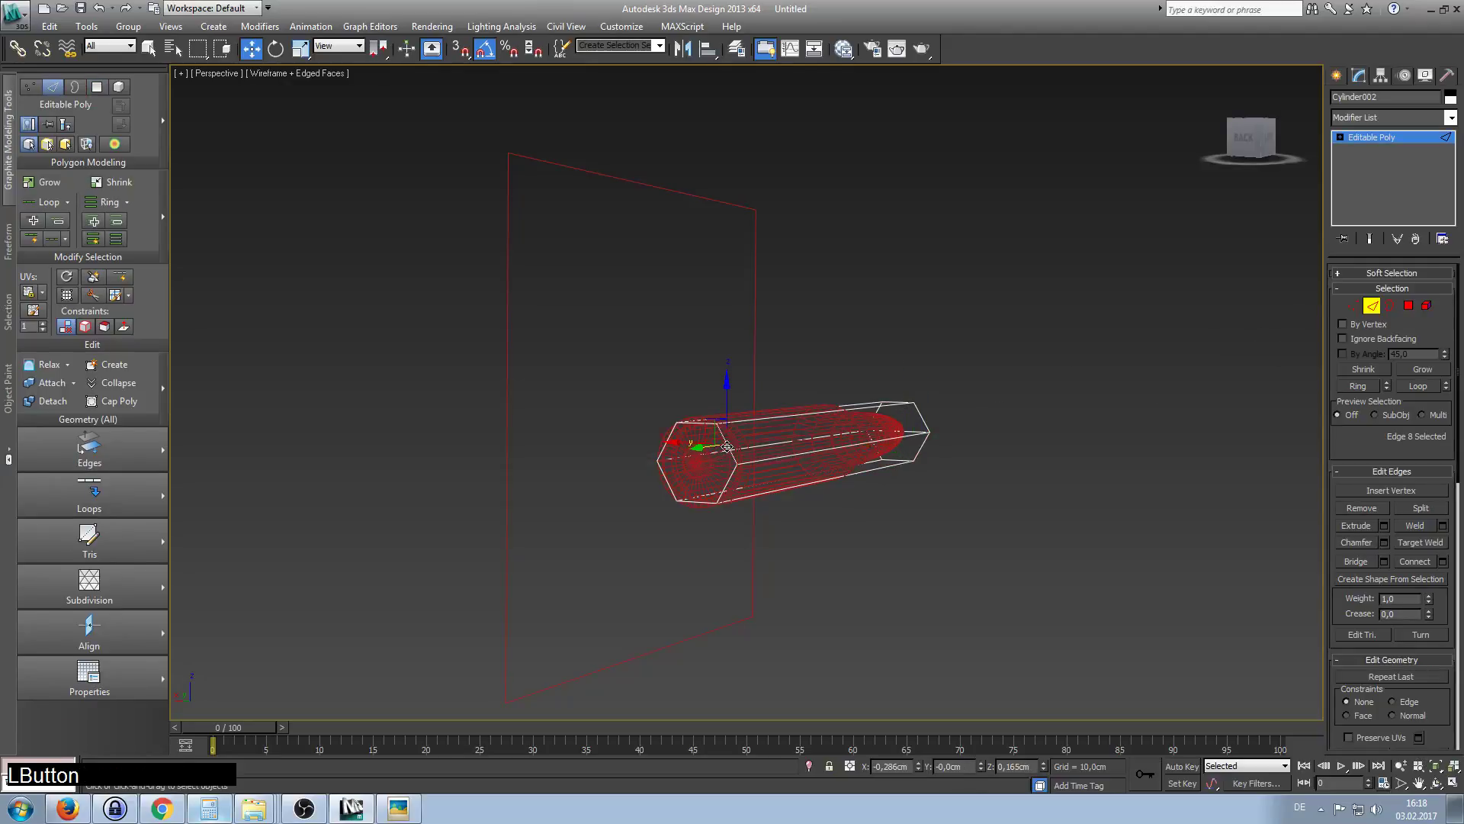
pyautogui.keyDown('ctrl'); pyautogui.click(665, 445); pyautogui.keyUp('ctrl')
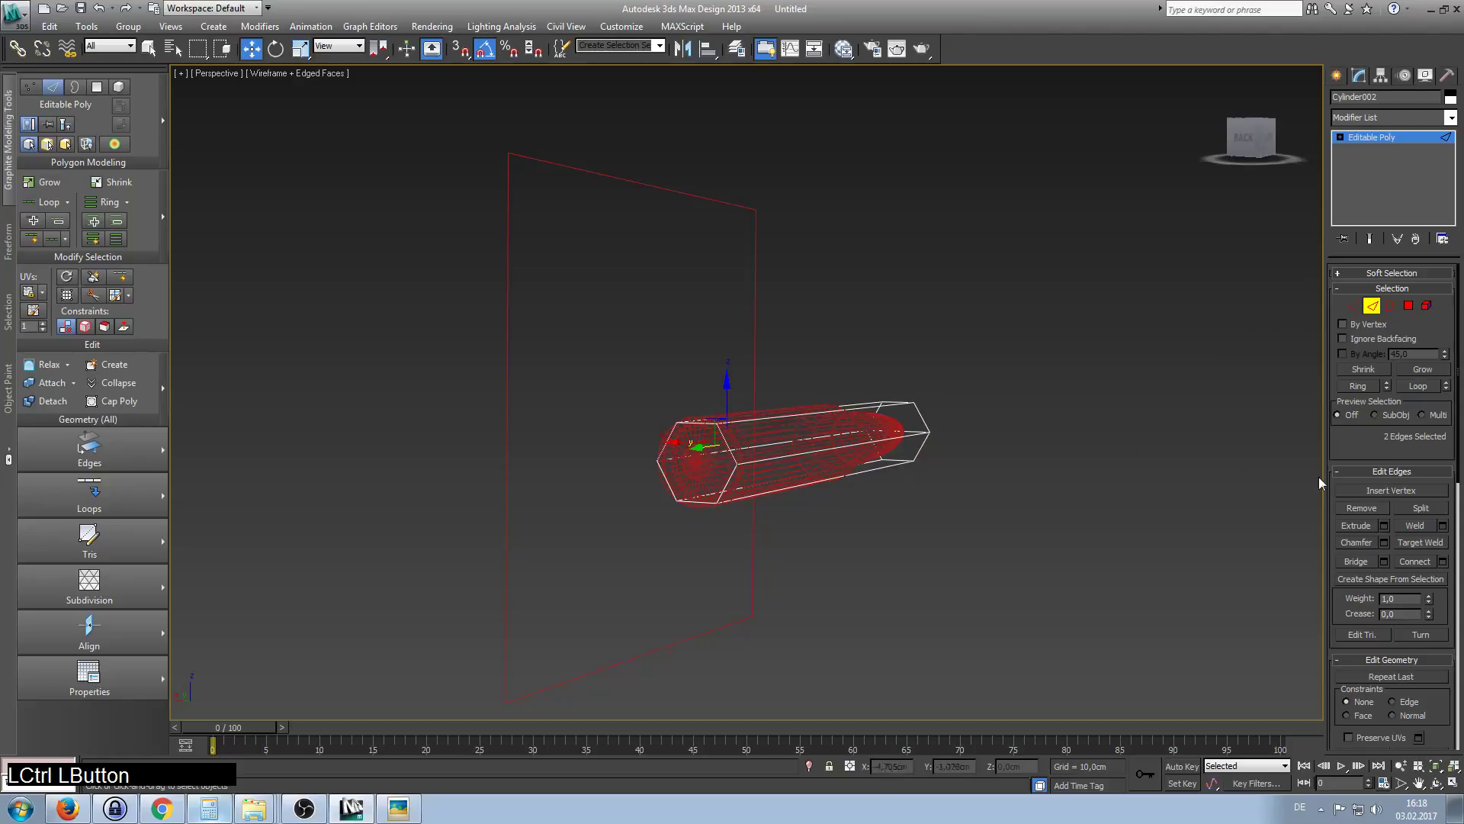
pyautogui.click(1355, 562)
pyautogui.click(671, 485)
pyautogui.keyDown('ctrl'); pyautogui.click(688, 484); pyautogui.keyUp('ctrl')
pyautogui.keyDown('alt'); pyautogui.moveTo(1047, 506); pyautogui.dragTo(1068, 473, button='middle'); pyautogui.keyUp('alt')
pyautogui.click(1372, 306)
# Uniformly scale down the six vertices at the hexagonal cylinder's bullet end so the body tapers slightly towards the tip.
pyautogui.keyDown('alt'); pyautogui.moveTo(1189, 382); pyautogui.dragTo(1226, 369, button='middle'); pyautogui.keyUp('alt')
pyautogui.click(1353, 305)
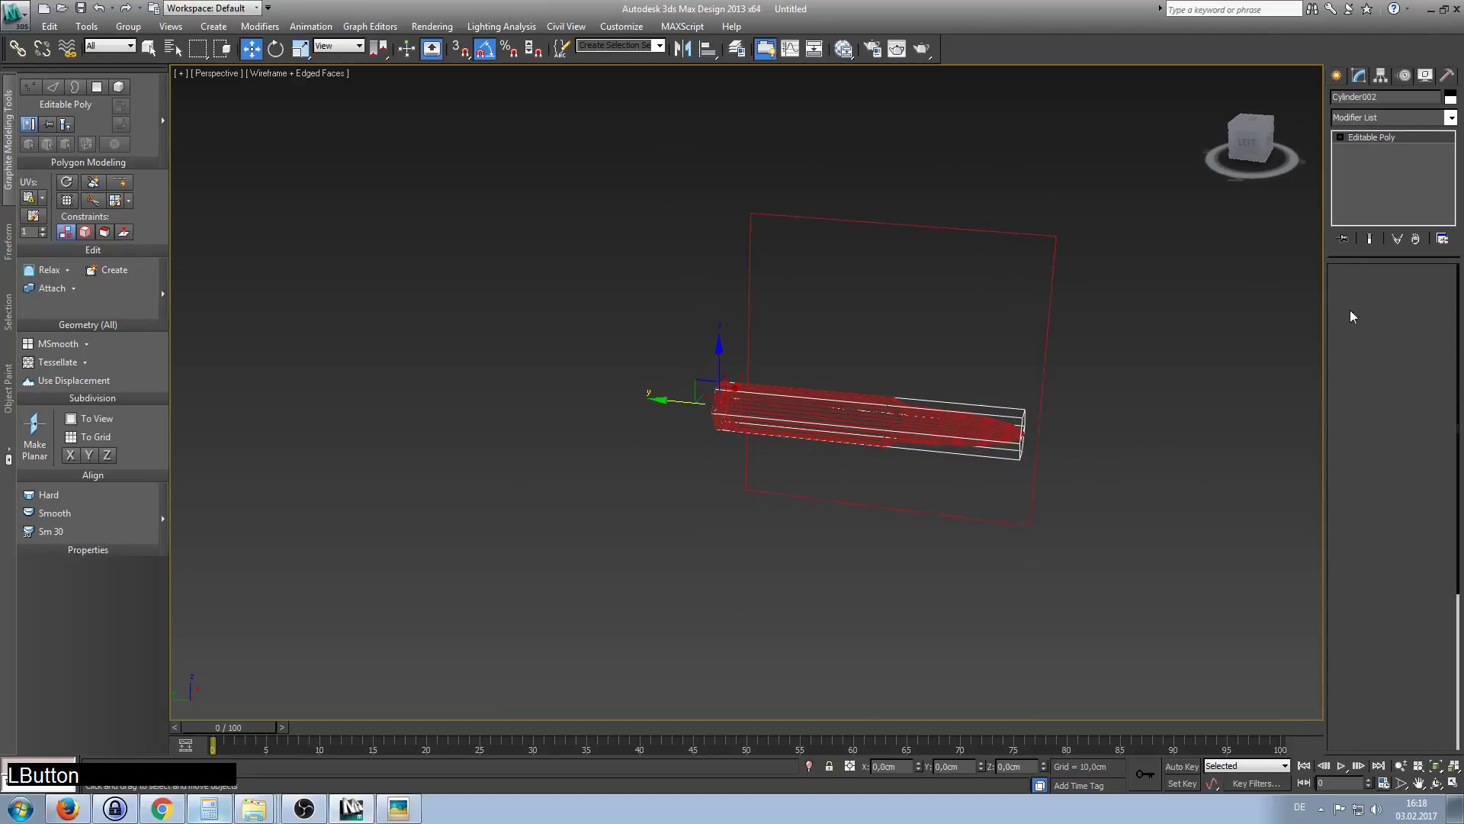
pyautogui.moveTo(1075, 392); pyautogui.dragTo(999, 476)
pyautogui.rightClick(1001, 475)
pyautogui.click(1050, 509)
pyautogui.keyDown('alt'); pyautogui.moveTo(1088, 494); pyautogui.dragTo(1045, 481, button='middle'); pyautogui.keyUp('alt')
pyautogui.moveTo(1006, 417); pyautogui.dragTo(1017, 431)
pyautogui.keyDown('alt'); pyautogui.moveTo(1017, 431); pyautogui.dragTo(1085, 470, button='middle'); pyautogui.keyUp('alt')
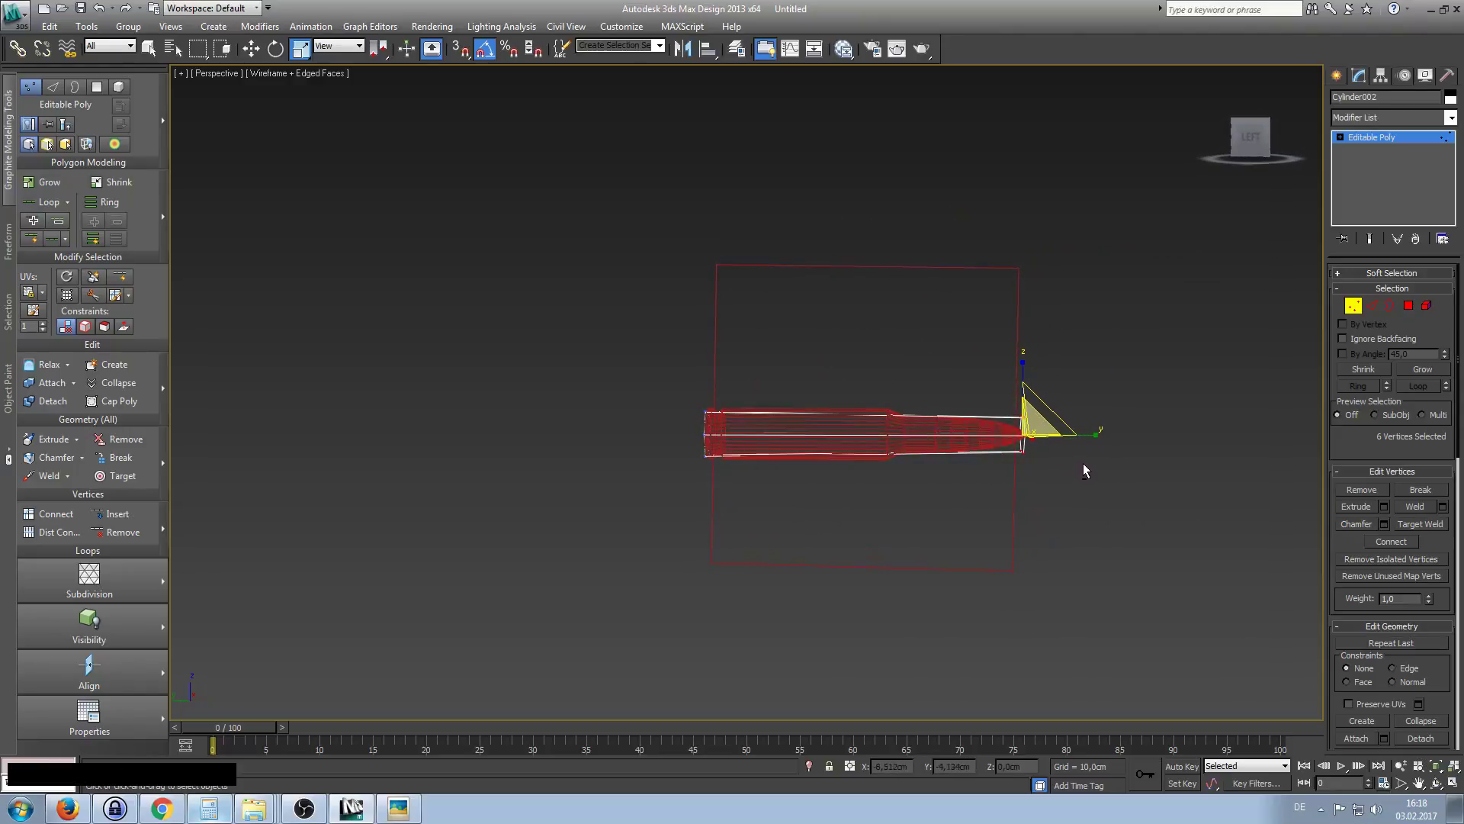
pyautogui.click(1082, 464)
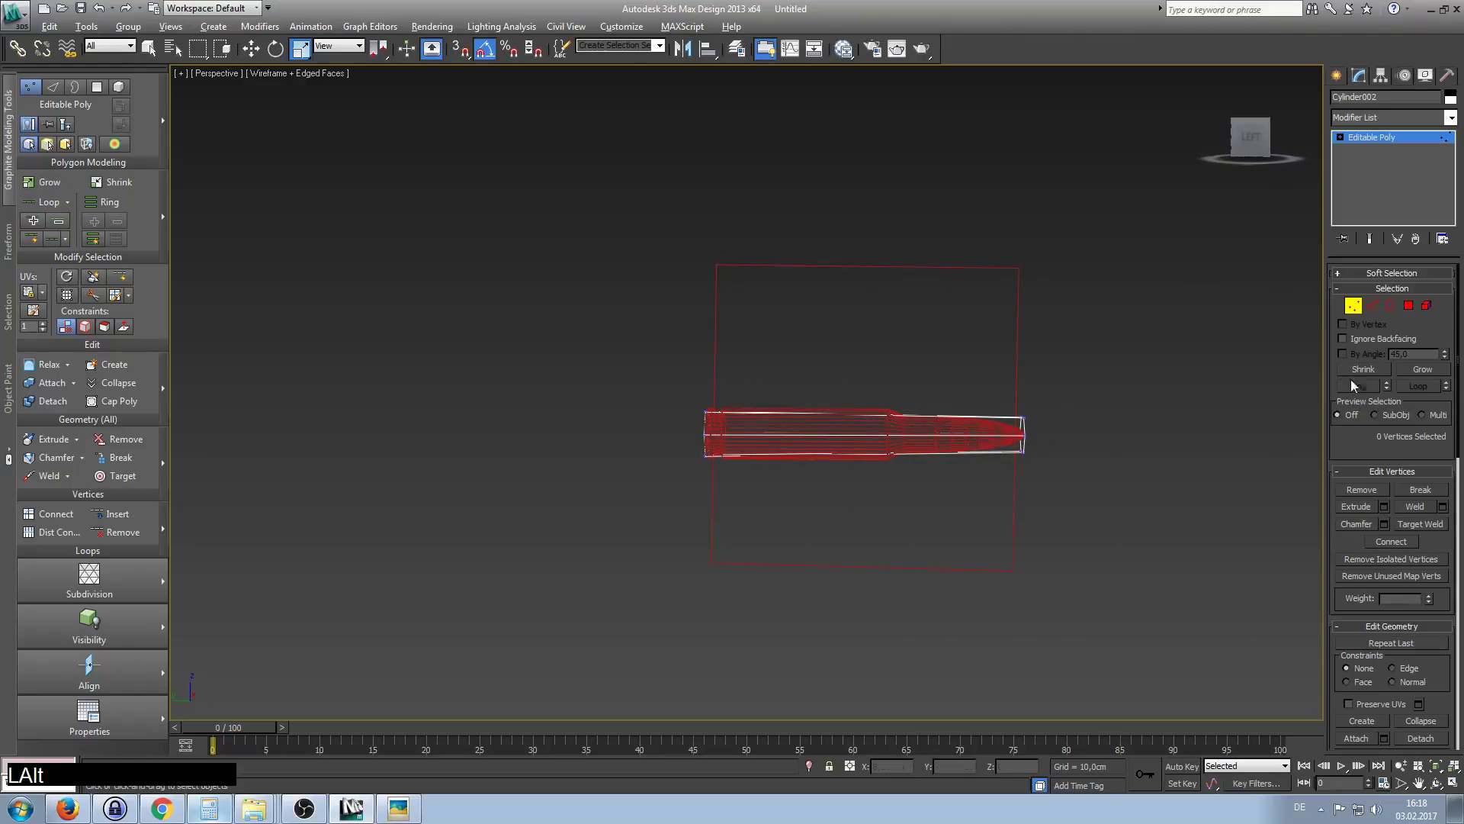
# Select the hexagonal cylinder's six base-end vertices and scale them up slightly so the hexagon encloses the case.
pyautogui.click(1357, 309)
pyautogui.keyDown('alt'); pyautogui.moveTo(1190, 405); pyautogui.dragTo(1198, 437, button='middle'); pyautogui.keyUp('alt')
pyautogui.keyDown('alt'); pyautogui.moveTo(656, 414); pyautogui.dragTo(673, 428, button='middle'); pyautogui.keyUp('alt')
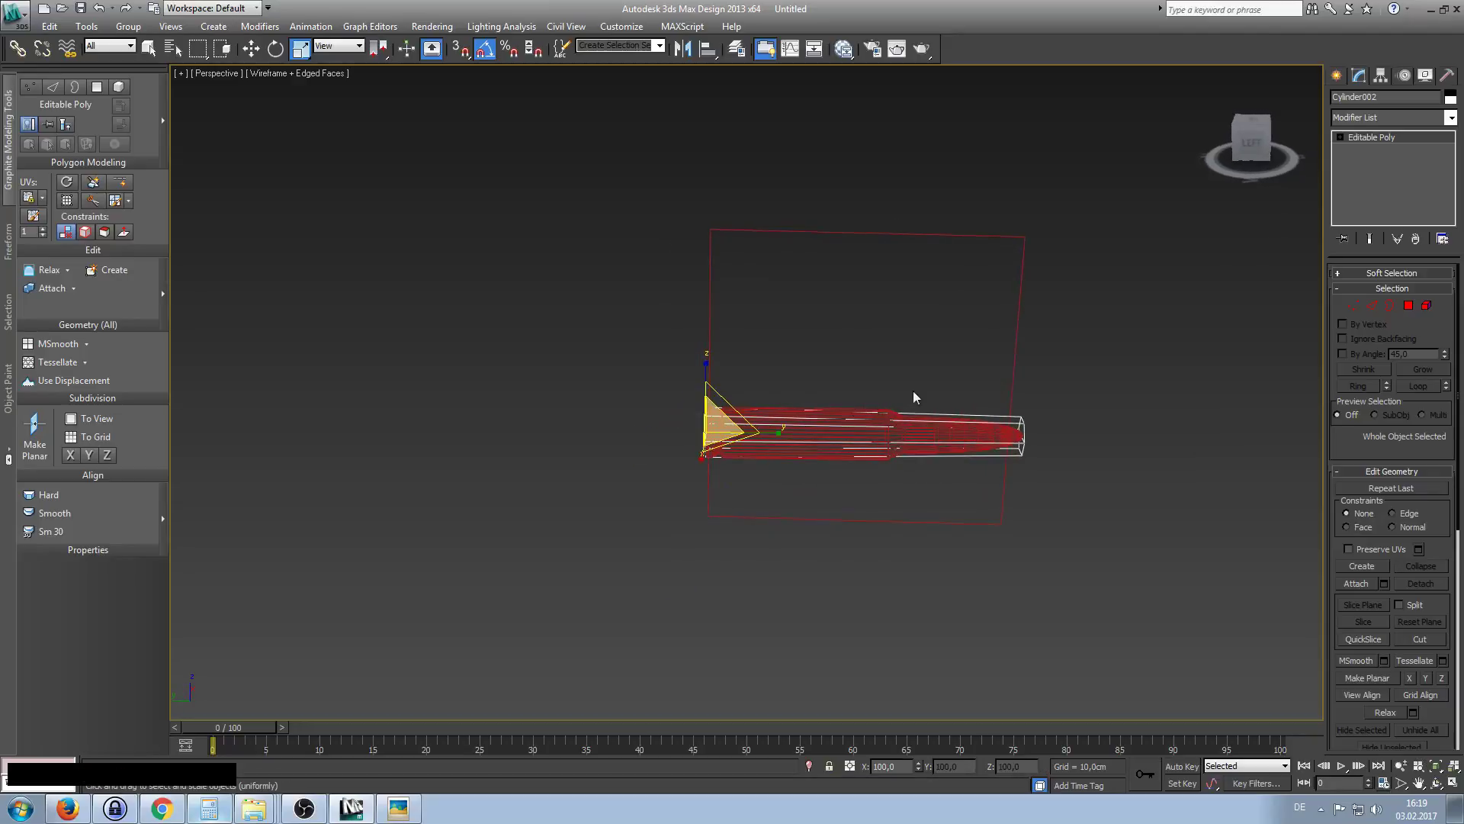
pyautogui.click(1357, 308)
pyautogui.moveTo(673, 377); pyautogui.dragTo(731, 486)
pyautogui.keyDown('alt'); pyautogui.moveTo(730, 487); pyautogui.dragTo(824, 458, button='middle'); pyautogui.keyUp('alt')
pyautogui.keyDown('alt'); pyautogui.moveTo(853, 396); pyautogui.dragTo(857, 469, button='middle'); pyautogui.keyUp('alt')
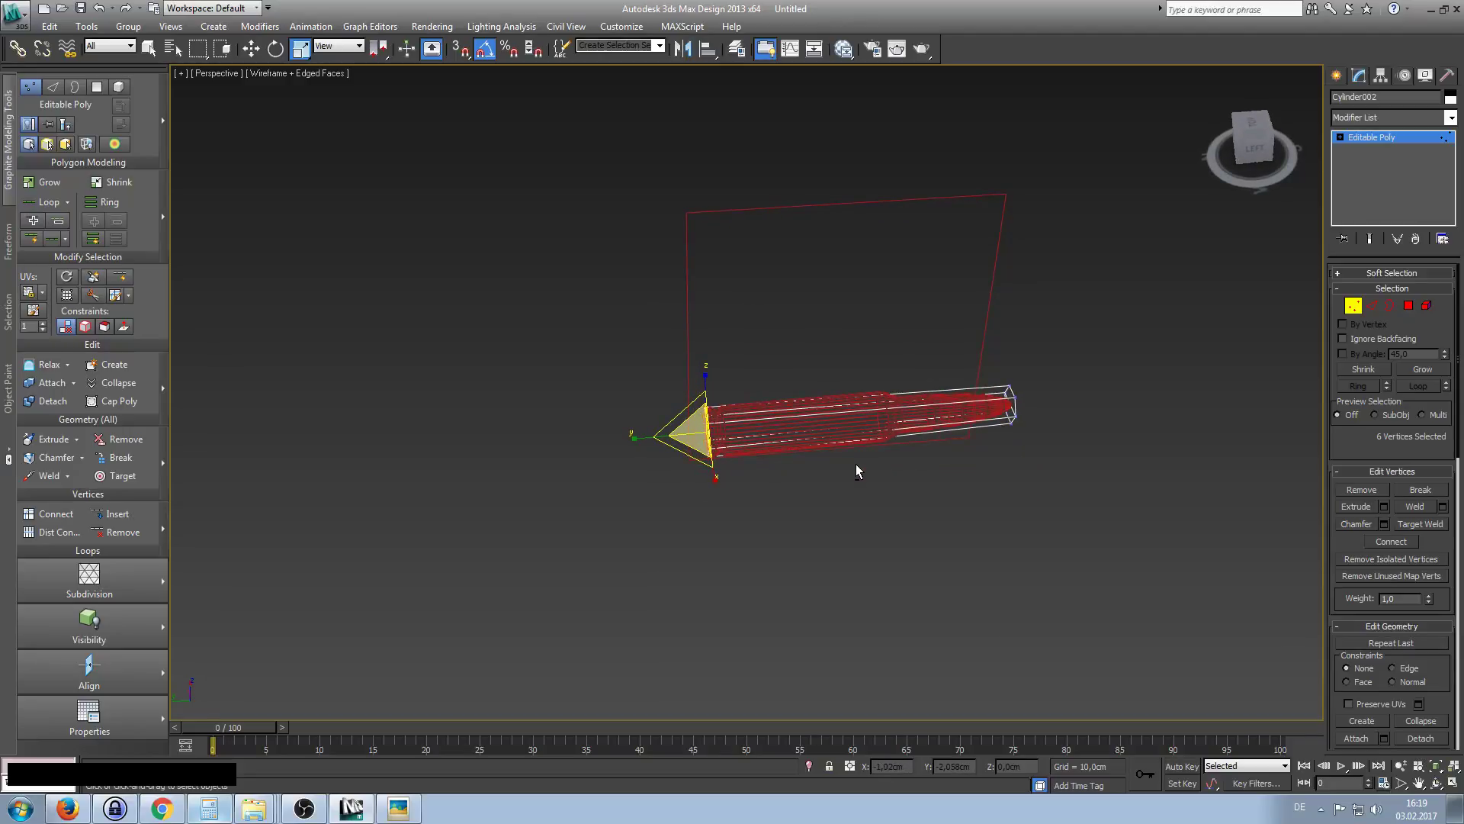
pyautogui.keyDown('alt'); pyautogui.moveTo(991, 508); pyautogui.dragTo(995, 472, button='middle'); pyautogui.keyUp('alt')
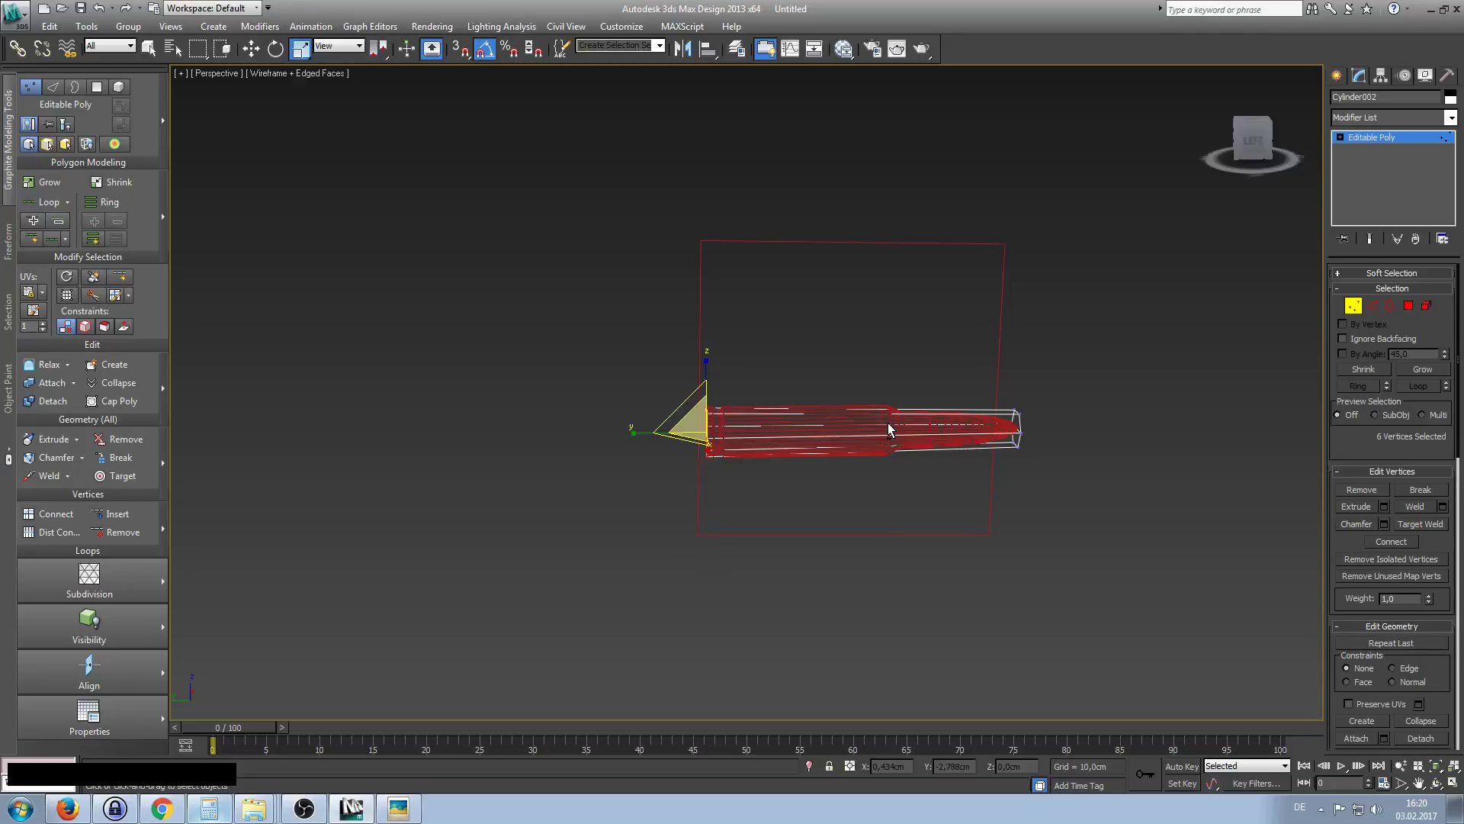
pyautogui.keyDown('alt'); pyautogui.moveTo(948, 461); pyautogui.dragTo(909, 483, button='middle'); pyautogui.keyUp('alt')
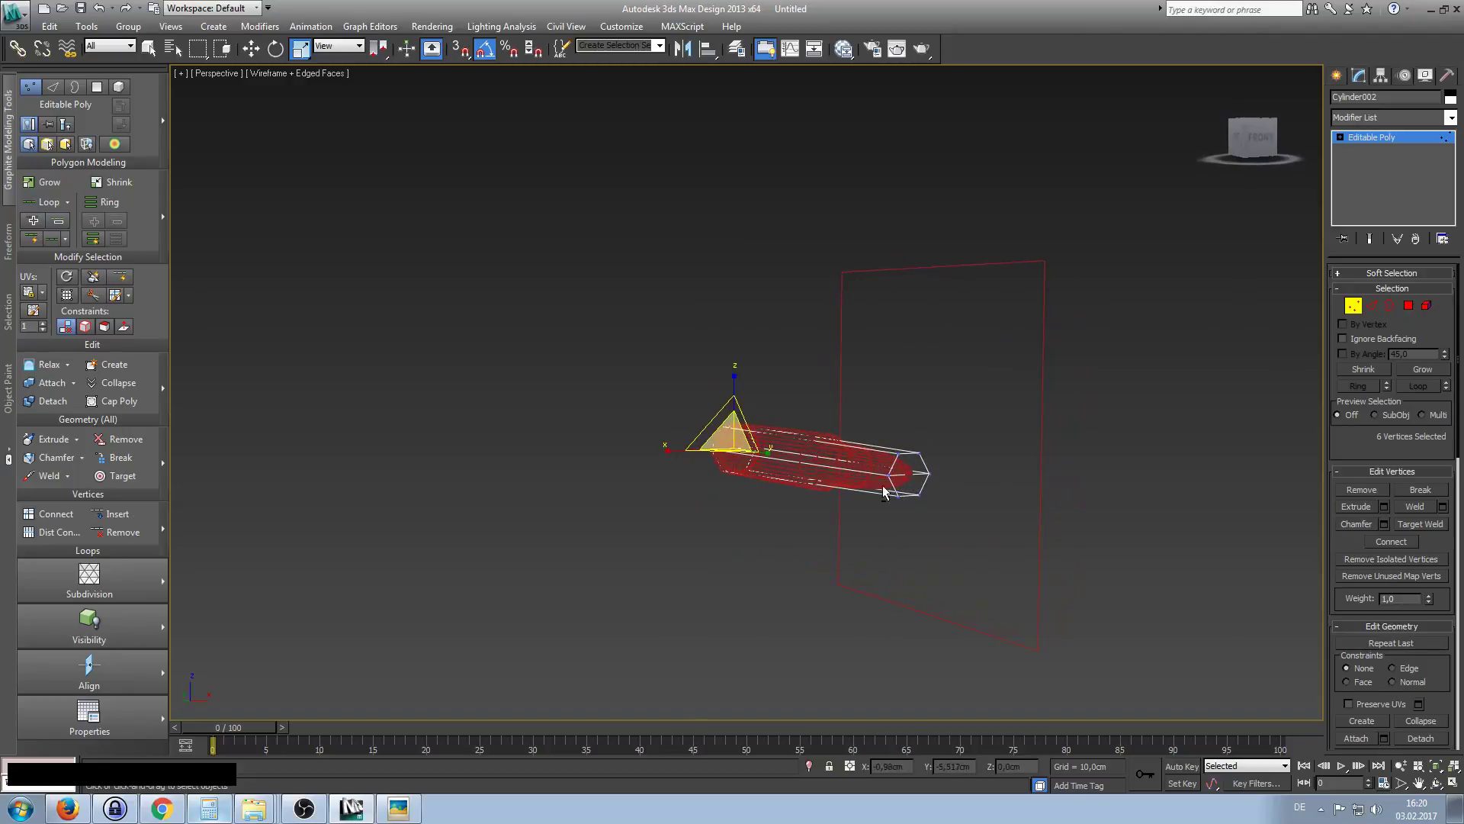
pyautogui.keyDown('alt'); pyautogui.moveTo(828, 479); pyautogui.dragTo(962, 481, button='middle'); pyautogui.keyUp('alt')
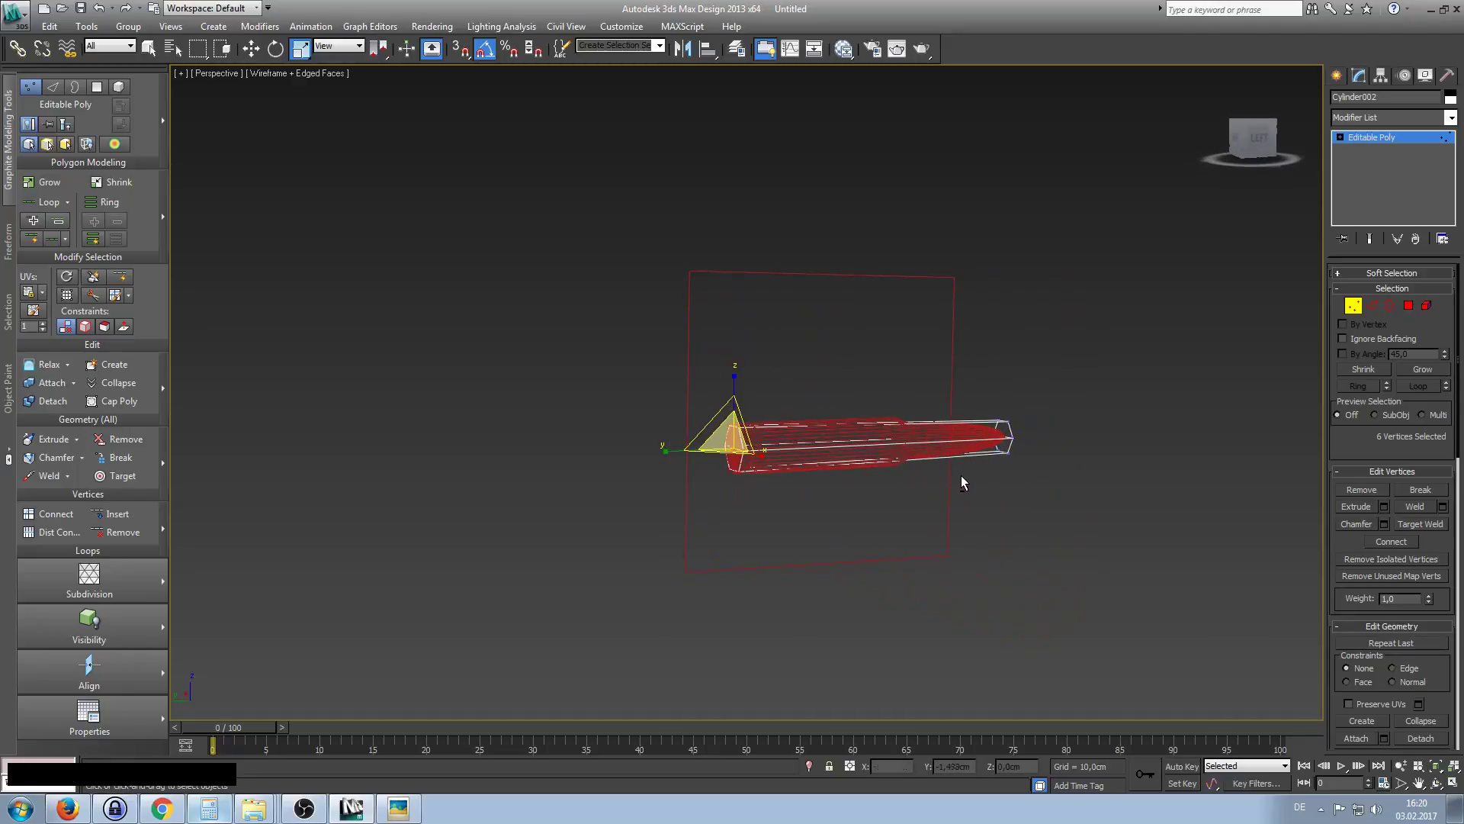
pyautogui.keyDown('alt'); pyautogui.moveTo(764, 450); pyautogui.dragTo(775, 452, button='middle'); pyautogui.keyUp('alt')
pyautogui.moveTo(776, 452); pyautogui.dragTo(762, 433)
pyautogui.keyDown('alt'); pyautogui.moveTo(785, 434); pyautogui.dragTo(840, 436, button='middle'); pyautogui.keyUp('alt')
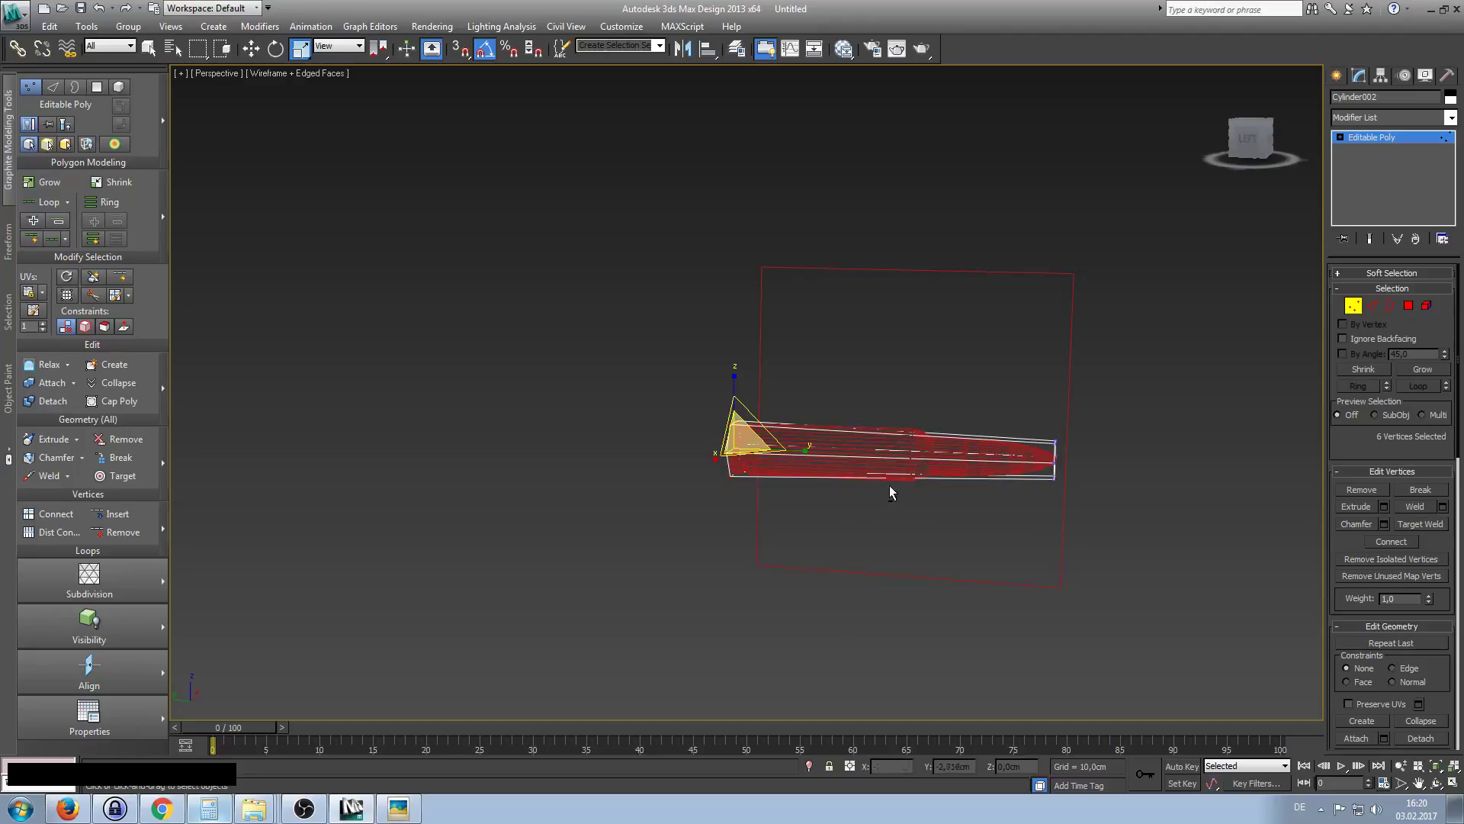
pyautogui.keyDown('alt'); pyautogui.moveTo(874, 468); pyautogui.dragTo(1012, 457, button='middle'); pyautogui.keyUp('alt')
pyautogui.keyDown('alt'); pyautogui.moveTo(847, 458); pyautogui.dragTo(932, 440, button='middle'); pyautogui.keyUp('alt')
pyautogui.keyDown('alt'); pyautogui.moveTo(839, 409); pyautogui.dragTo(907, 471, button='middle'); pyautogui.keyUp('alt')
pyautogui.keyDown('alt'); pyautogui.moveTo(1001, 422); pyautogui.dragTo(987, 387, button='middle'); pyautogui.keyUp('alt')
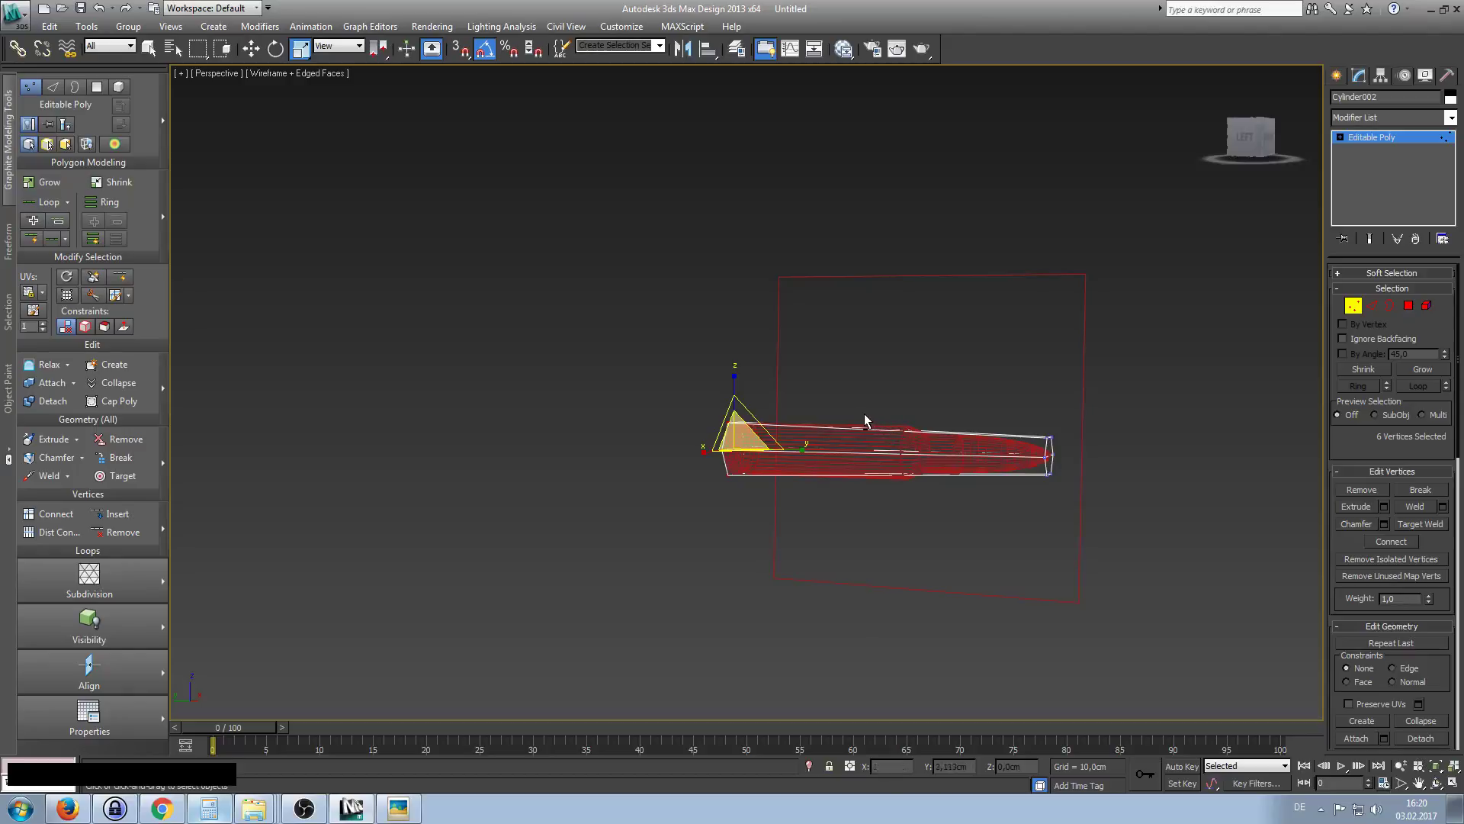
pyautogui.moveTo(889, 405)
pyautogui.keyDown('alt'); pyautogui.mouseDown(button='middle')
pyautogui.moveTo(935, 484)
pyautogui.moveTo(895, 457)
pyautogui.moveTo(922, 440)
pyautogui.moveTo(935, 373)
pyautogui.moveTo(847, 418)
pyautogui.moveTo(757, 379)
pyautogui.moveTo(943, 403)
pyautogui.moveTo(891, 432)
pyautogui.mouseUp(button='middle'); pyautogui.keyUp('alt')
# Return to the Move tool, leave vertex editing and hide the hexagonal cylinder.
pyautogui.rightClick(1052, 410)
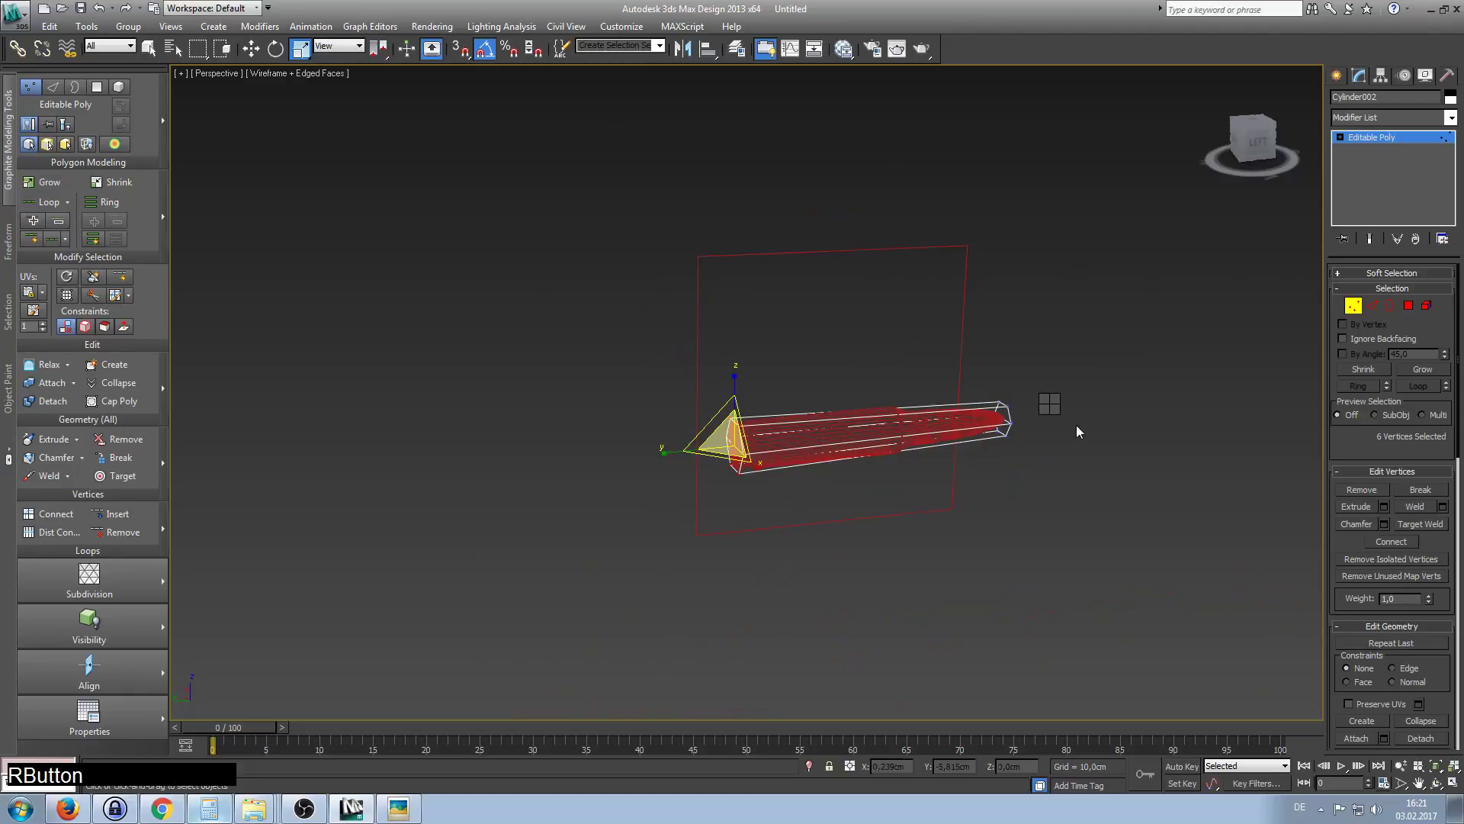
pyautogui.click(1077, 424)
pyautogui.rightClick(1002, 416)
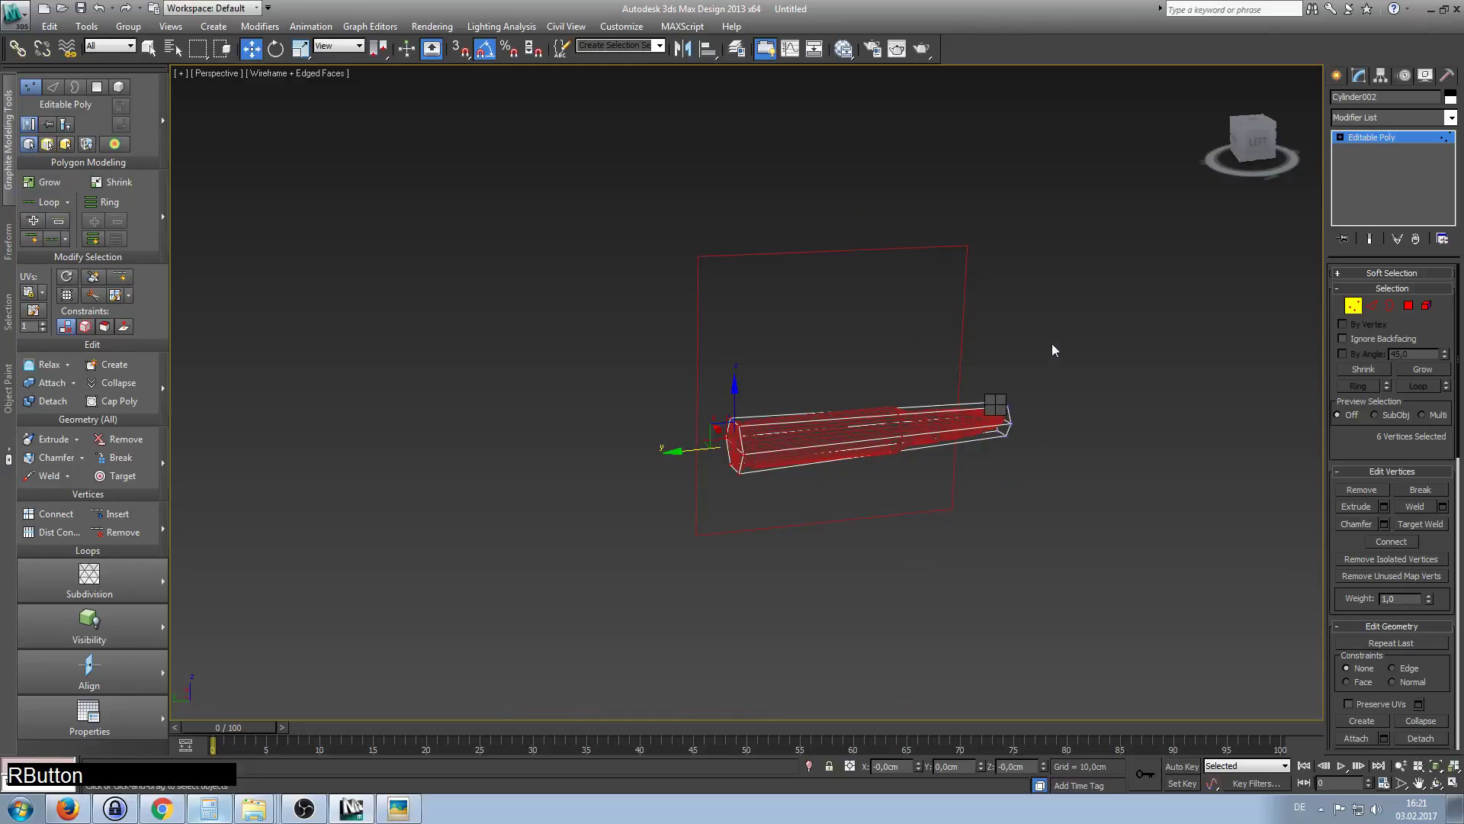
pyautogui.click(1353, 306)
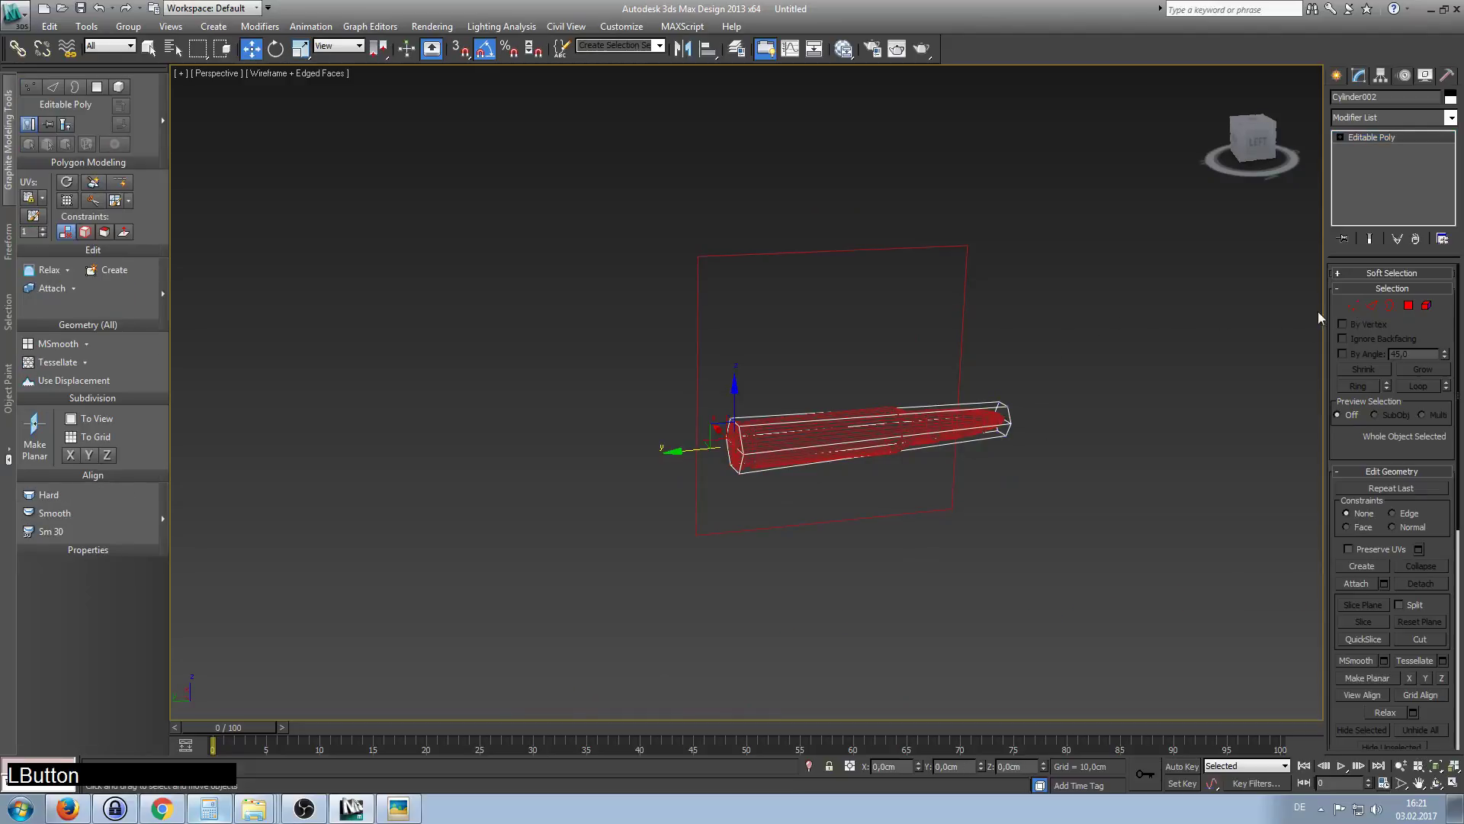
pyautogui.rightClick(991, 400)
pyautogui.click(1050, 360)
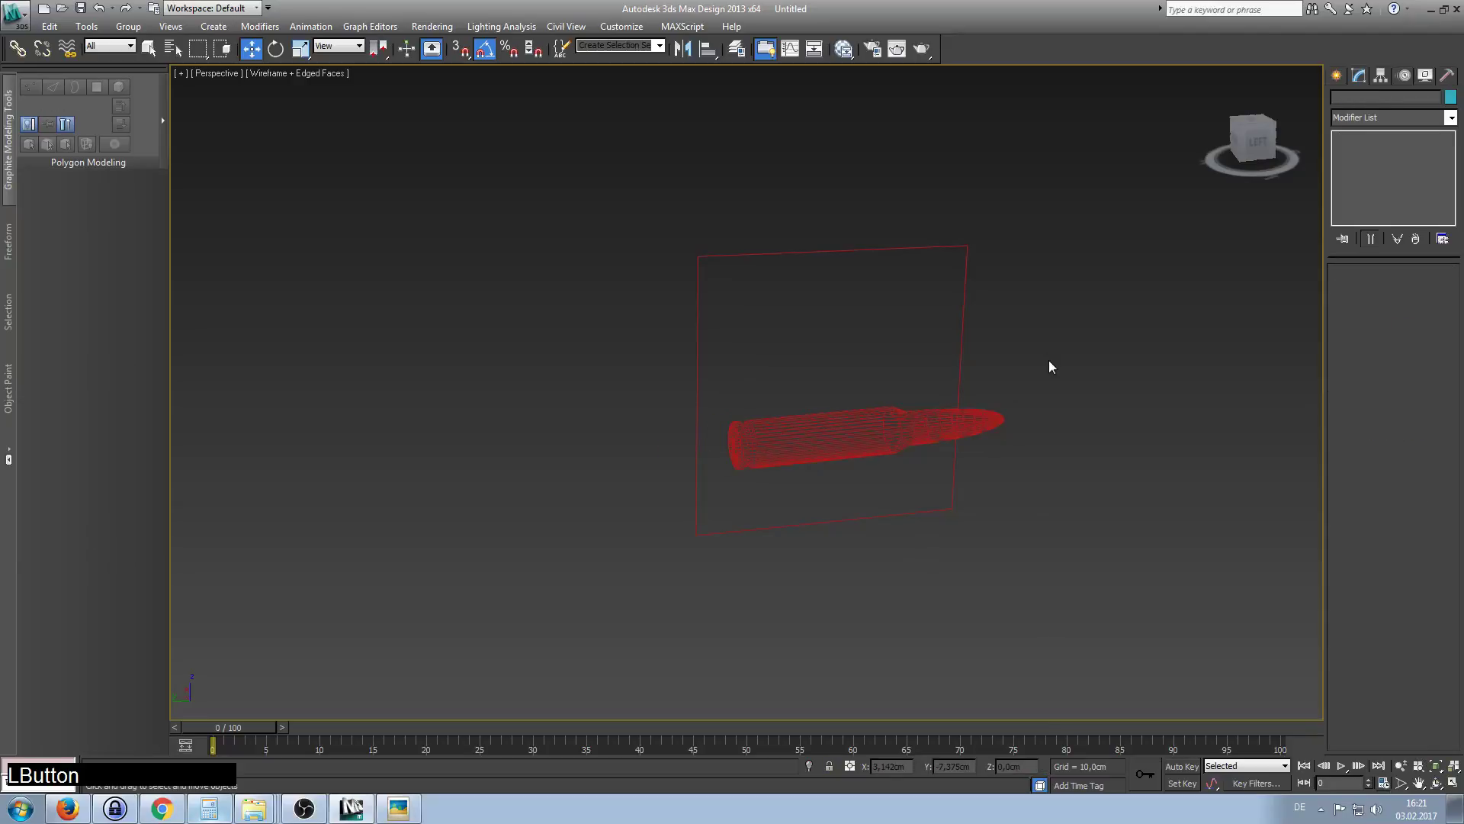
# Hide the reference photo plane so only the detailed cartridge is displayed.
pyautogui.click(906, 424)
pyautogui.click(961, 367)
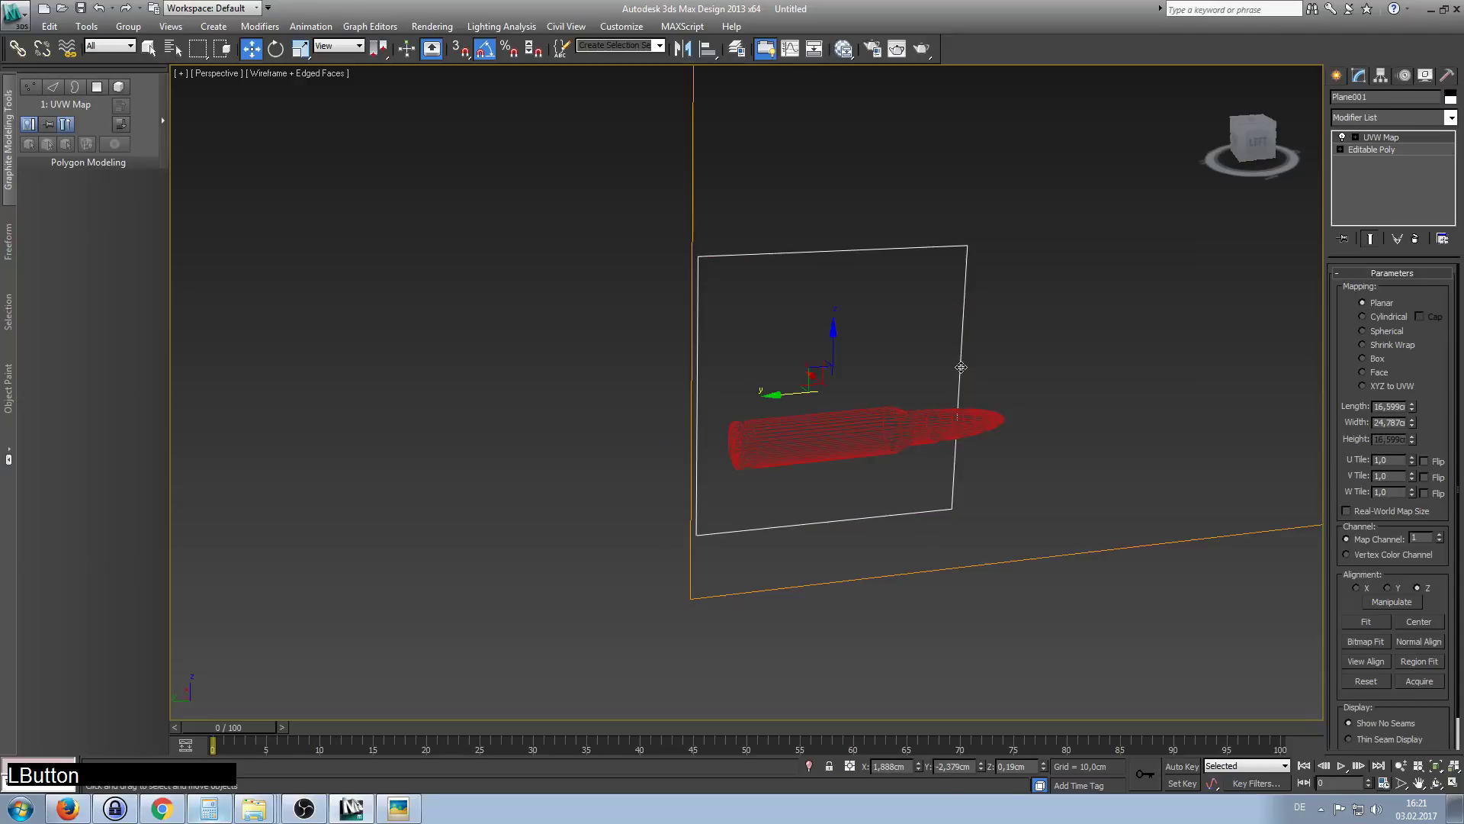
pyautogui.click(1022, 322)
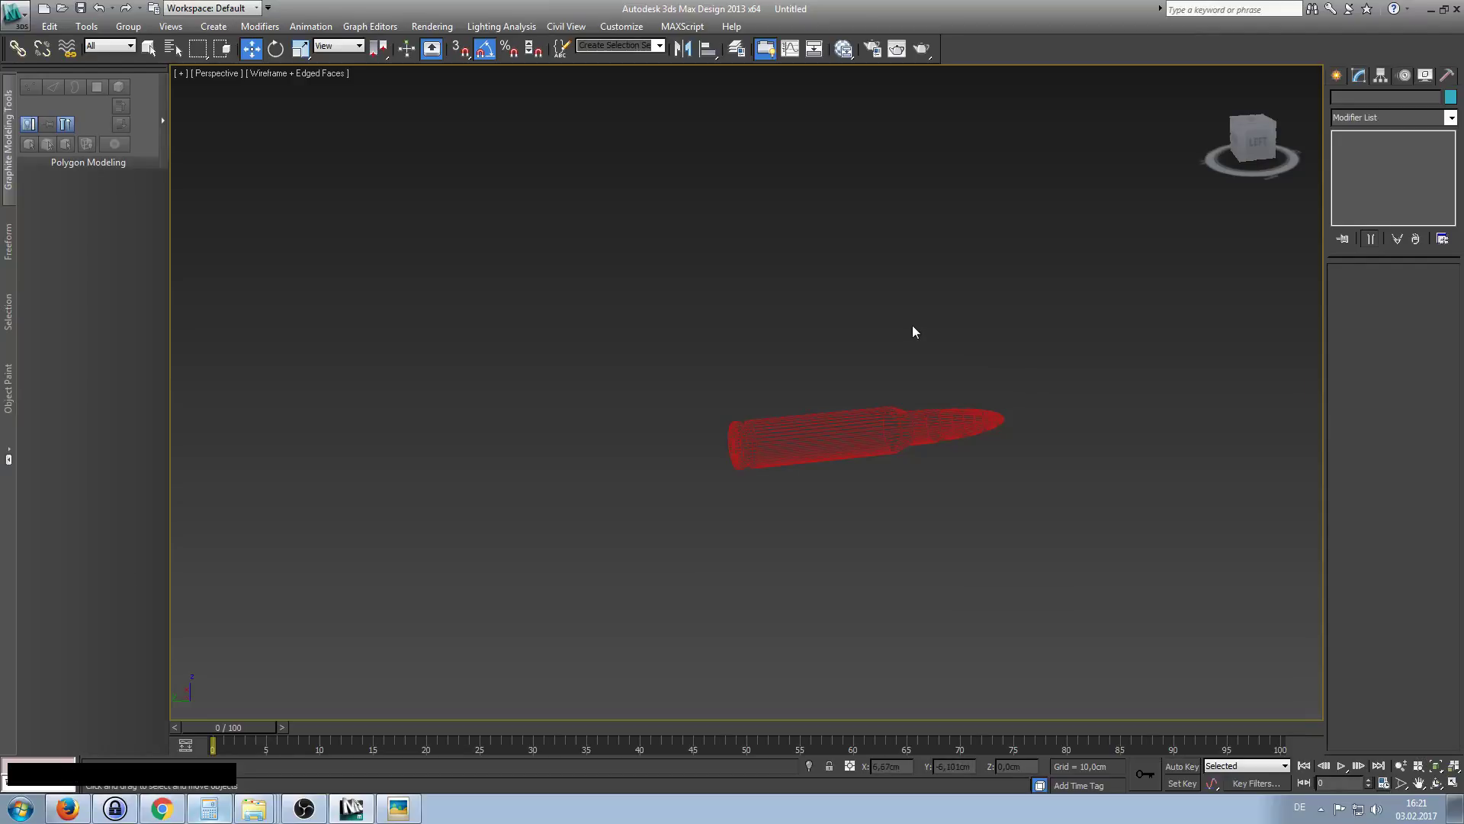